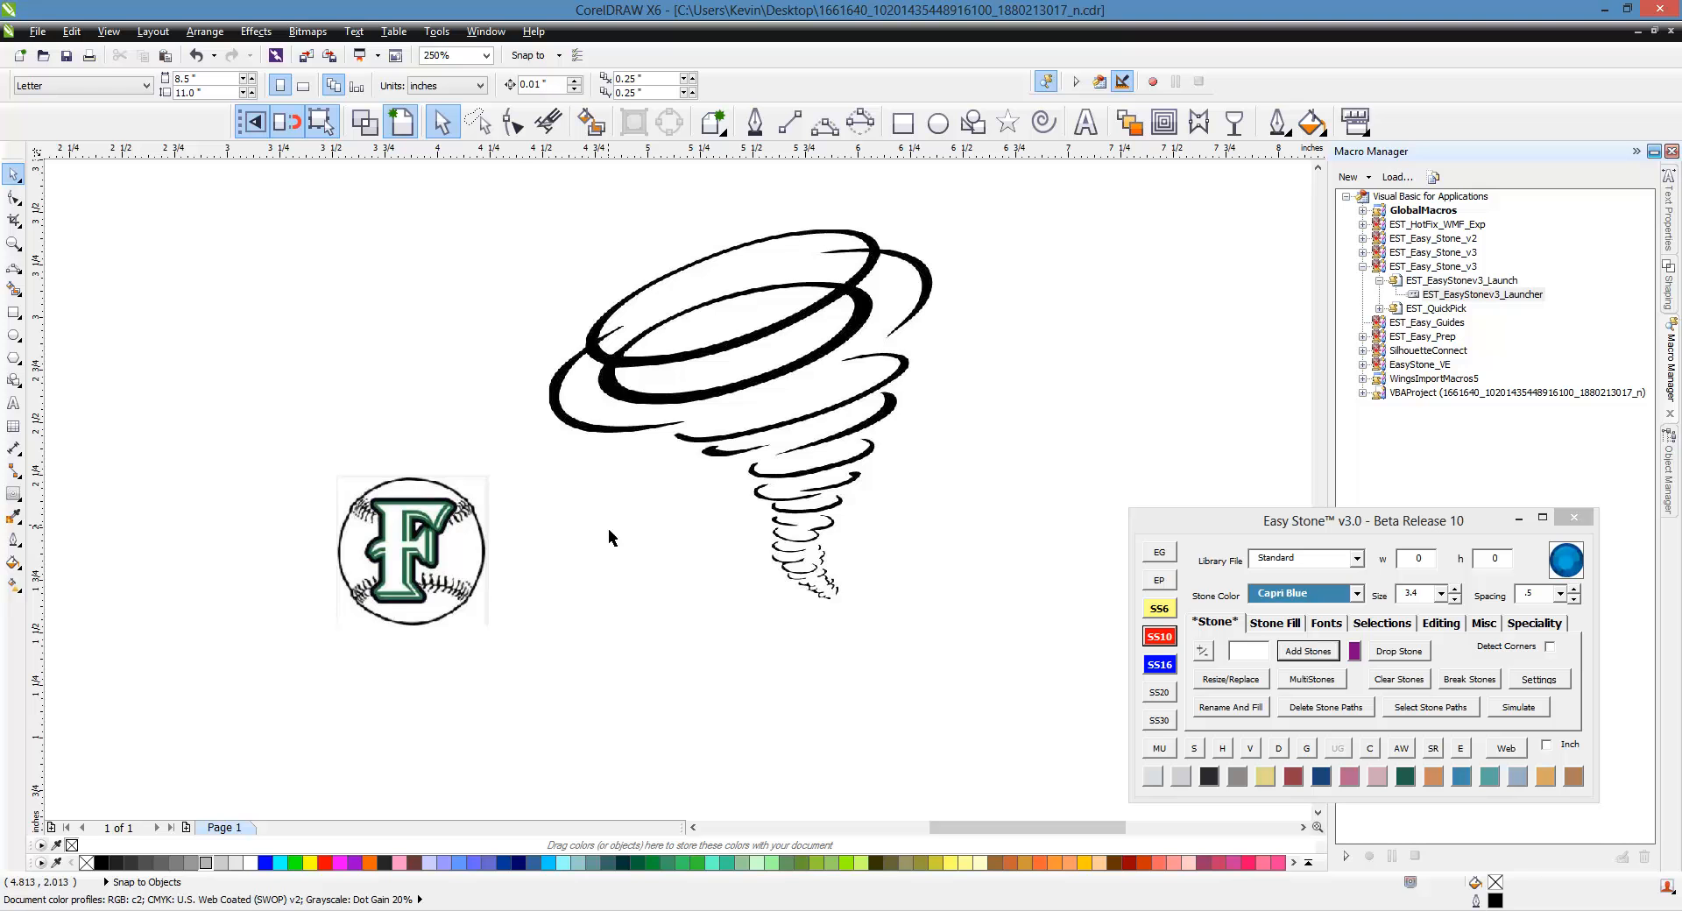
Move the tornado artwork away from the baseball logo, to about X 5.772", Y 2.338", and deselect it.
left_click(608, 529)
left_click_drag(815, 452, 789, 512)
left_click(609, 642)
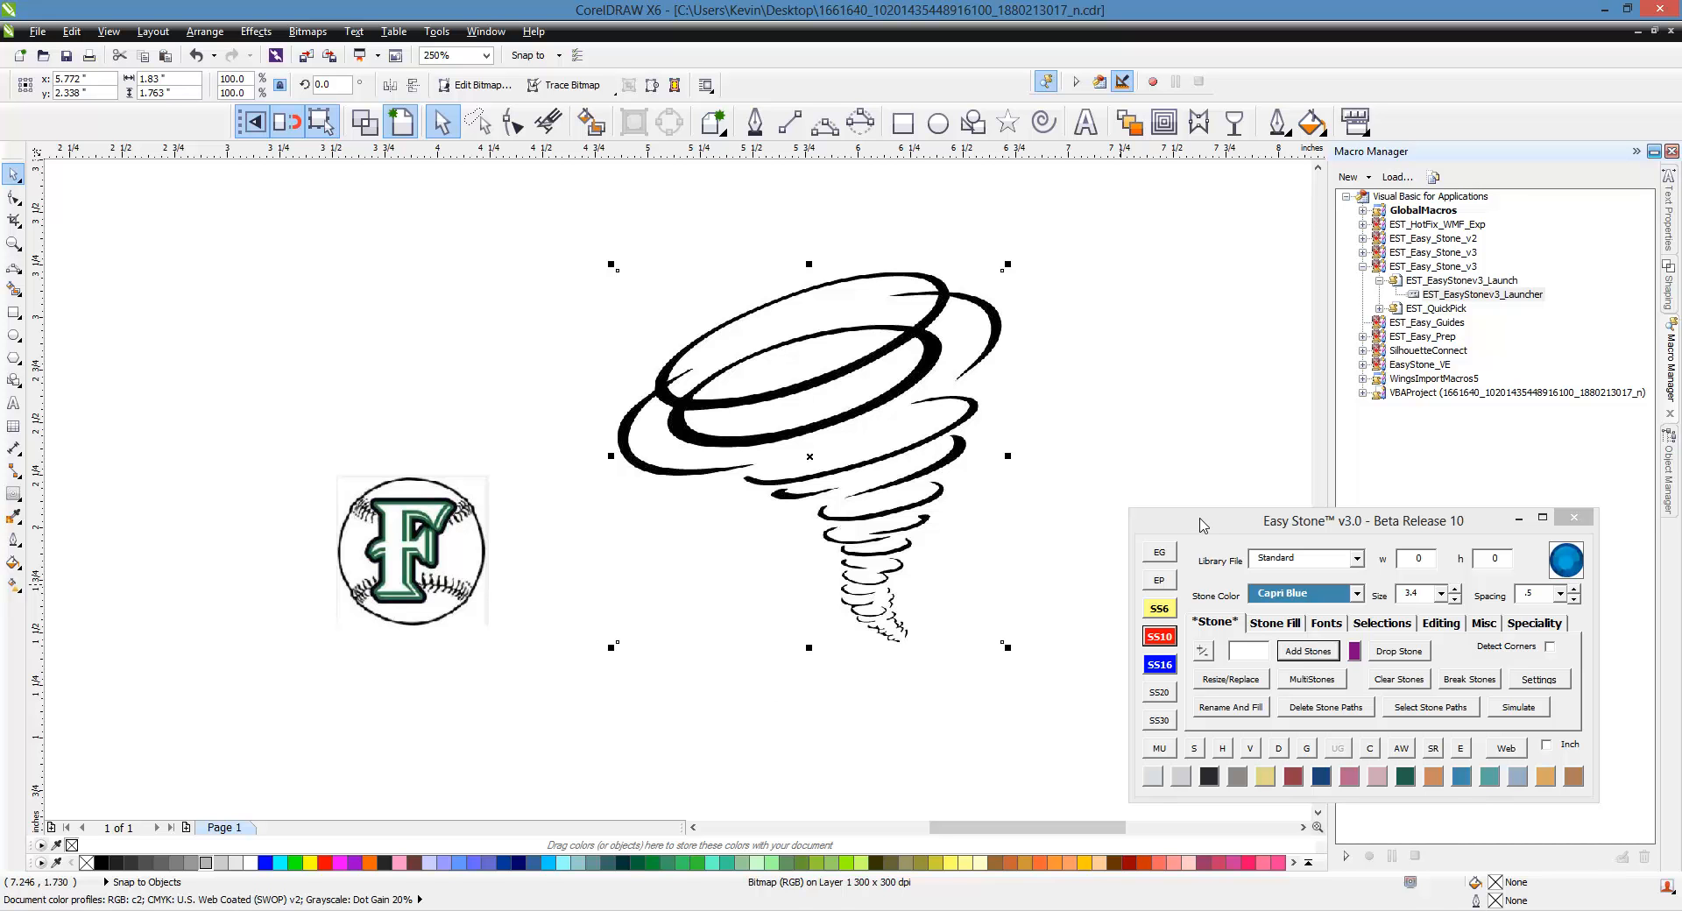
left_click(682, 727)
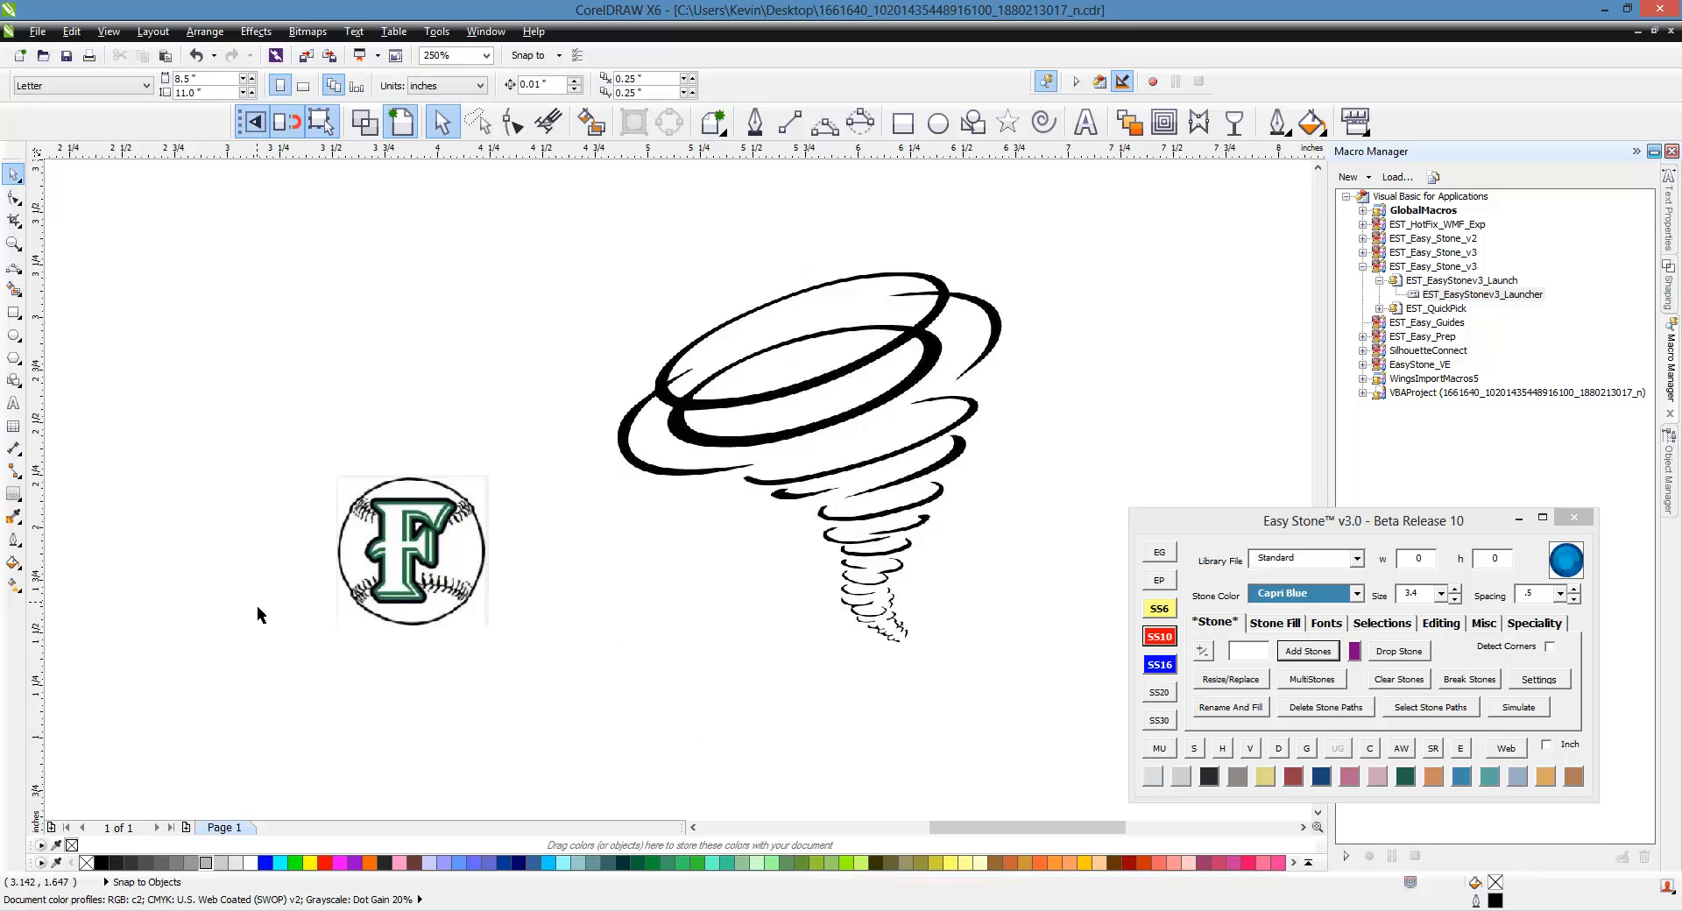
Place five horizontal guidelines across the letter F's main edges, at about Y 2.12", 2.07", 1.99", 1.94" and 1.70".
scroll(294, 596, "up", 4)
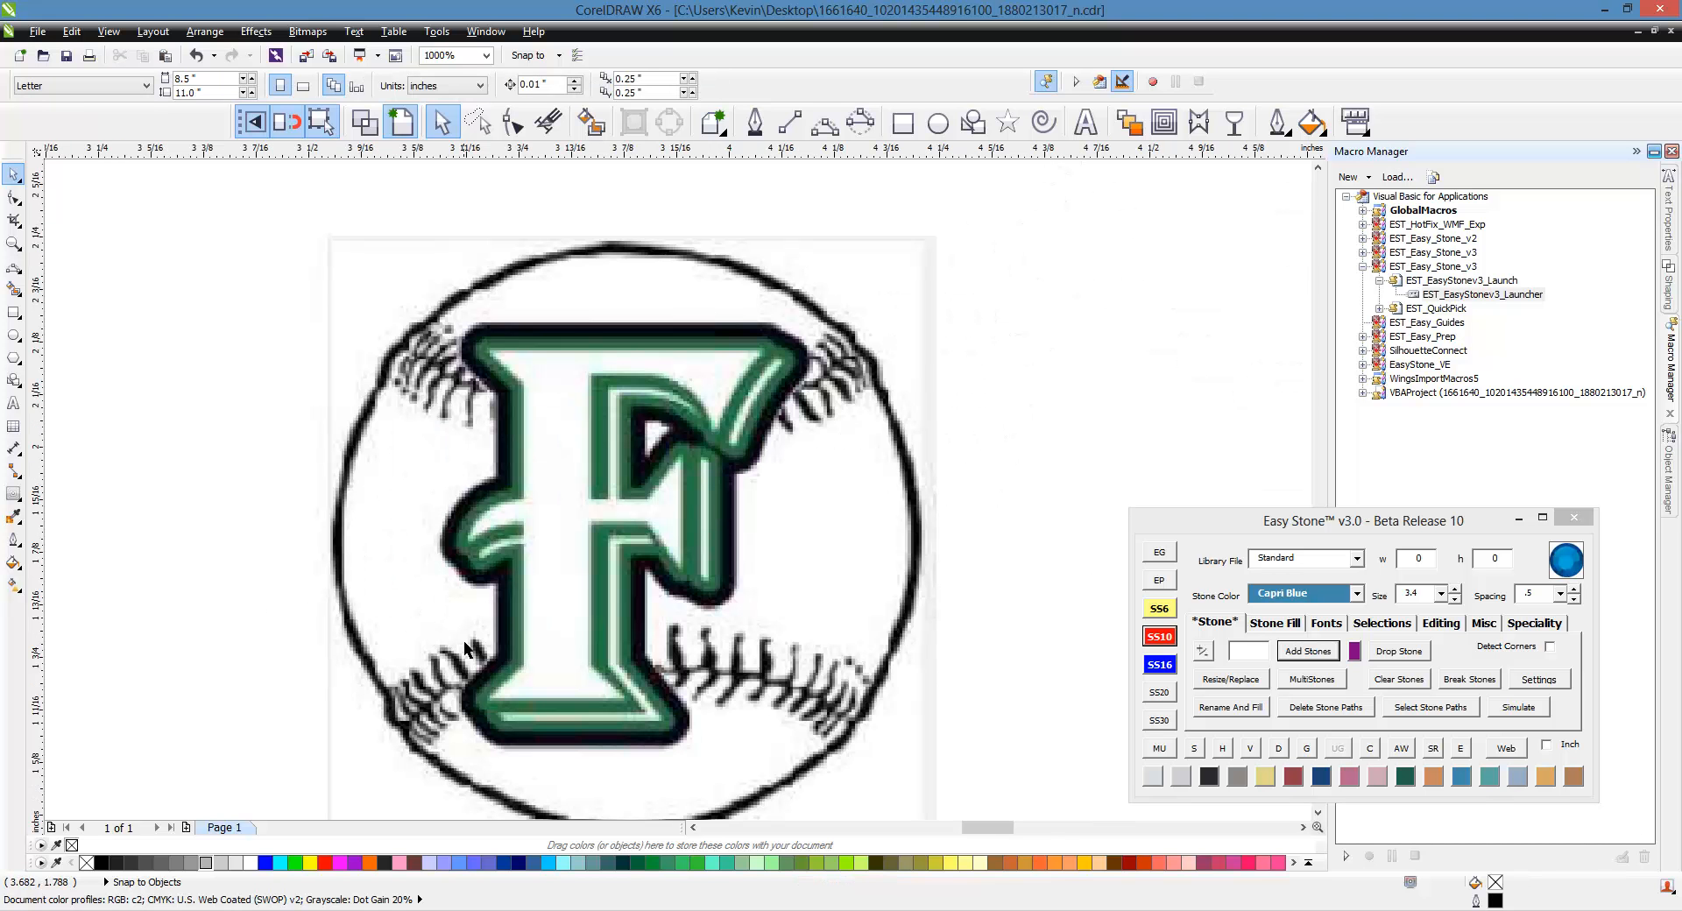
scroll(574, 333, "down", 2)
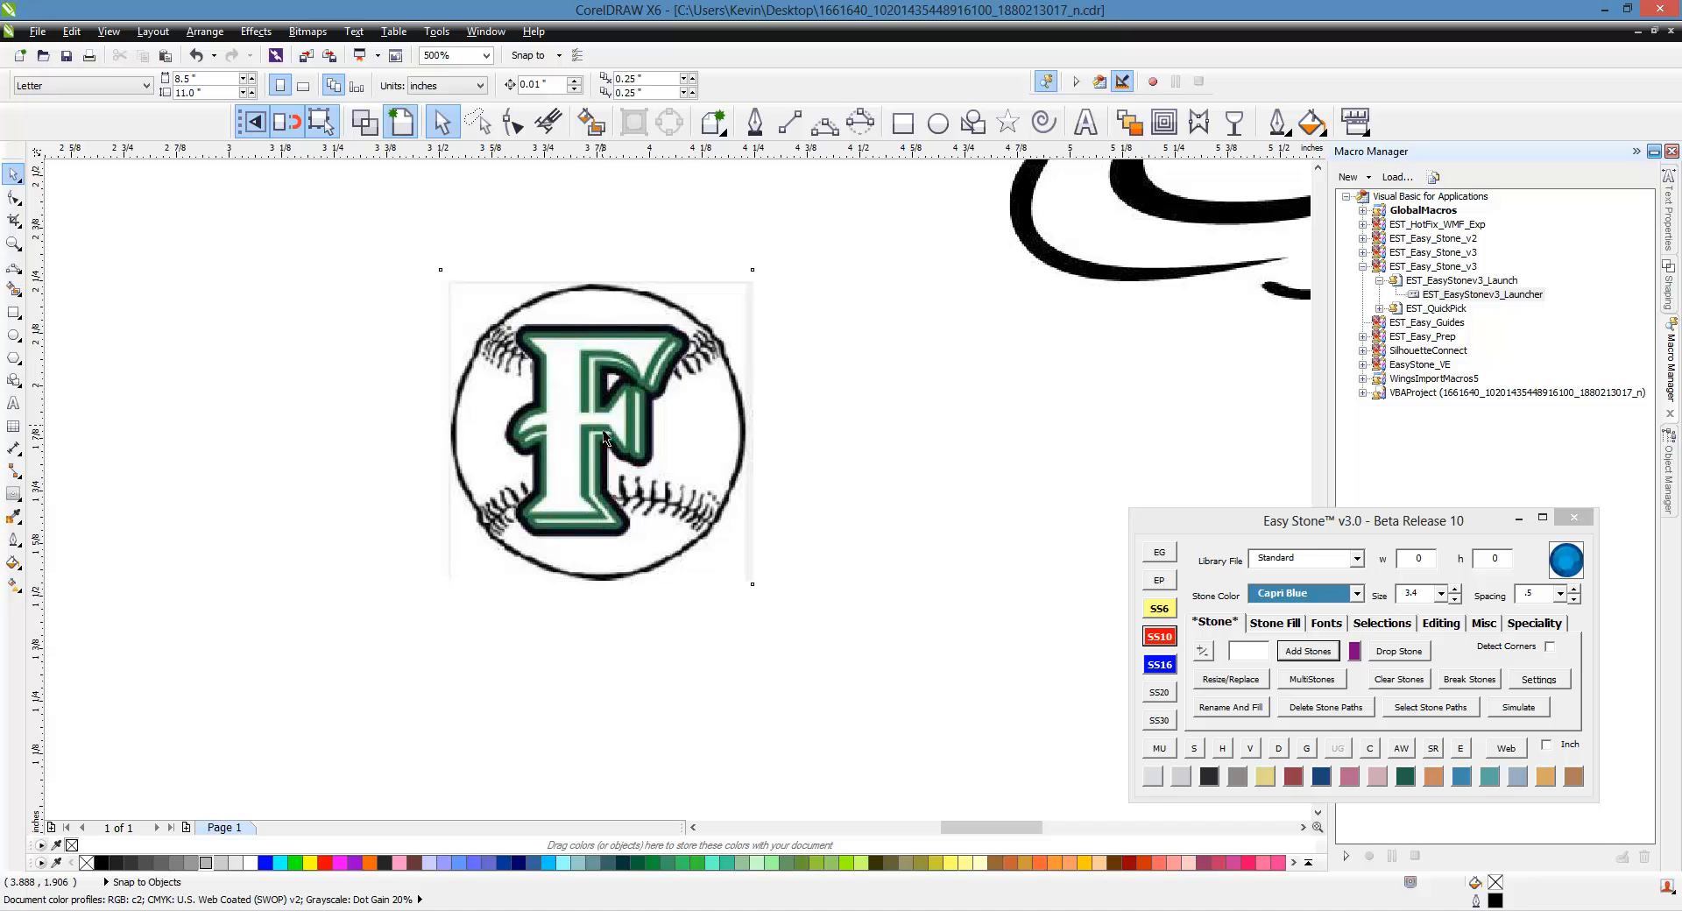
left_click(574, 414)
scroll(574, 415, "up", 1)
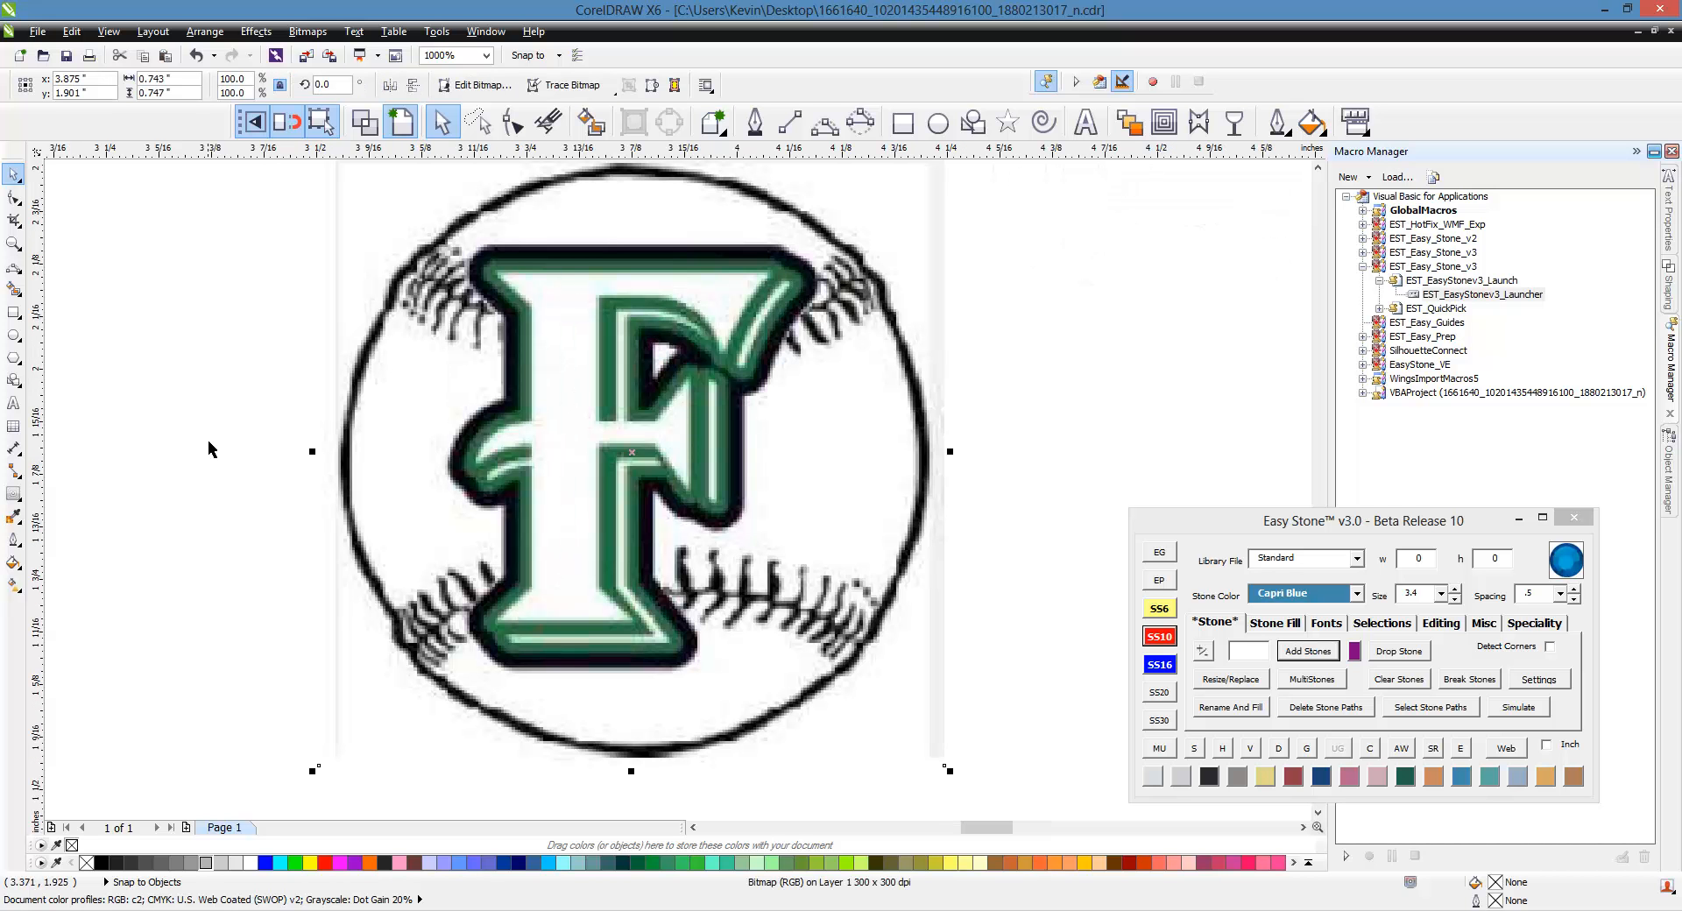
left_click(198, 461)
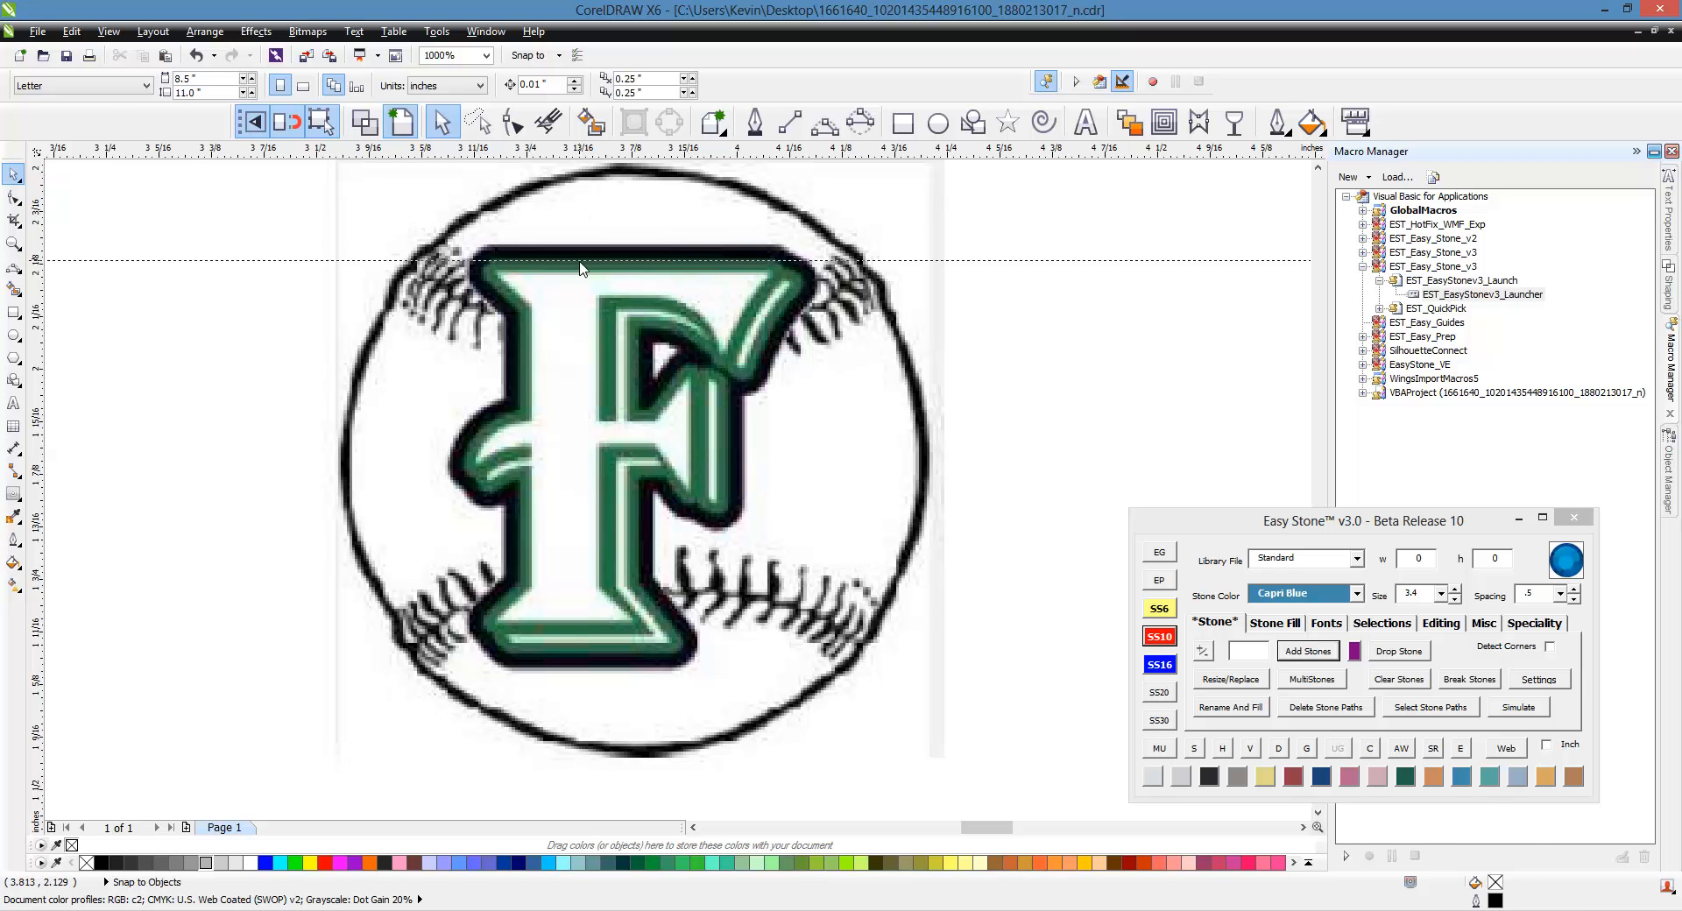
left_click_drag(577, 269, 577, 268)
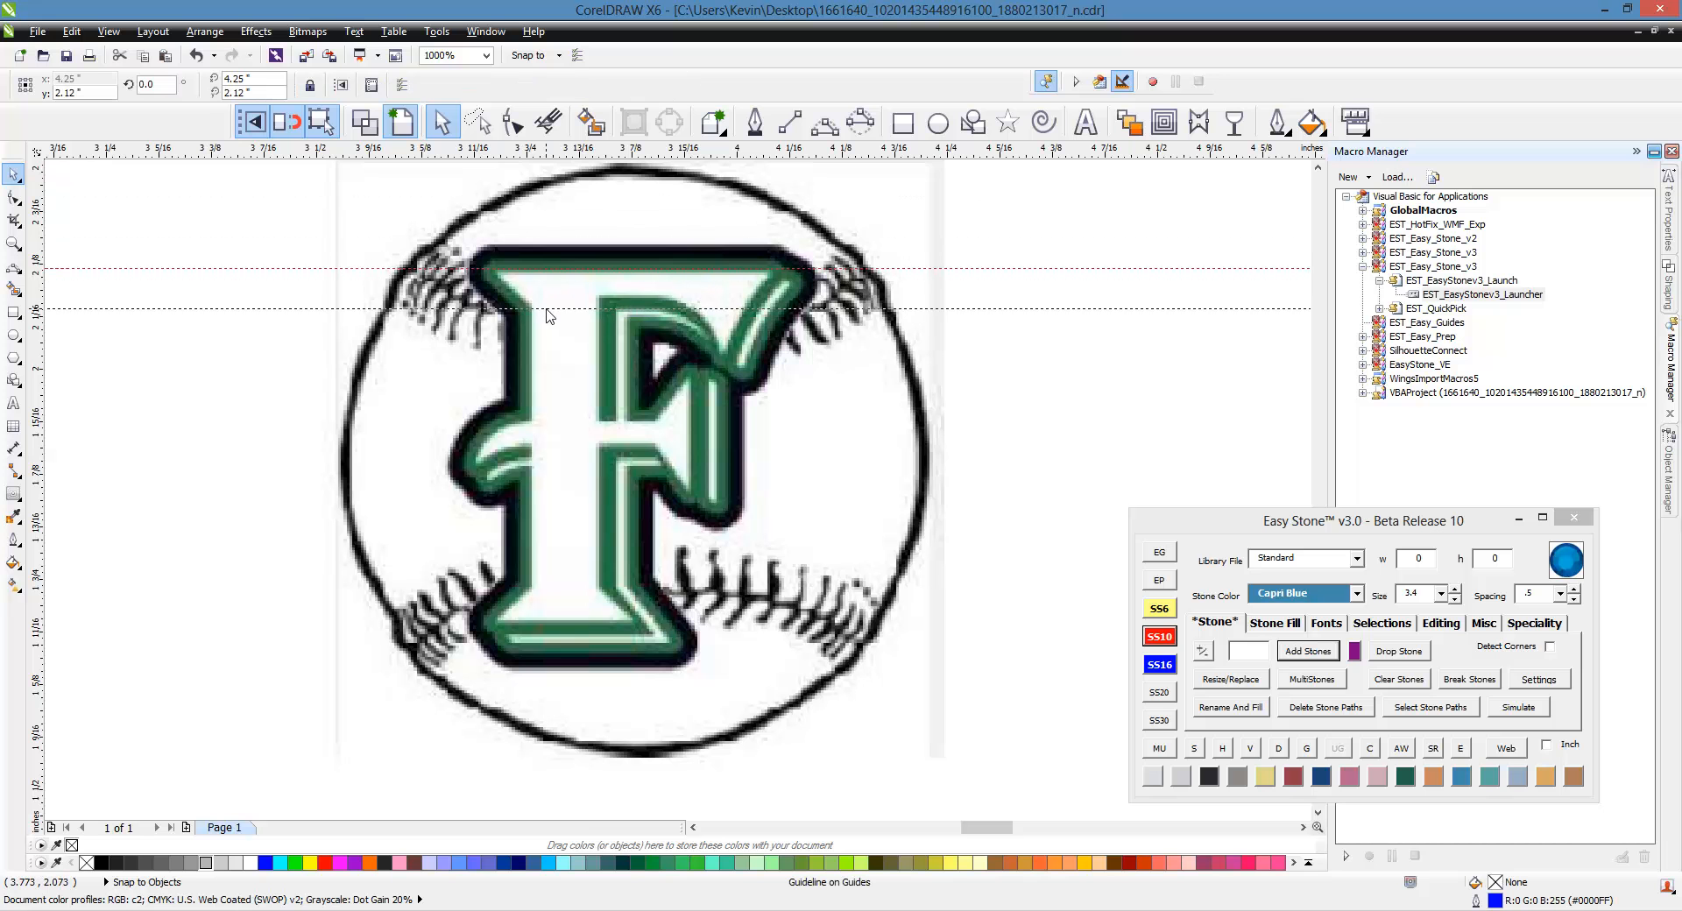
left_click_drag(549, 313, 549, 314)
left_click_drag(576, 155, 604, 418)
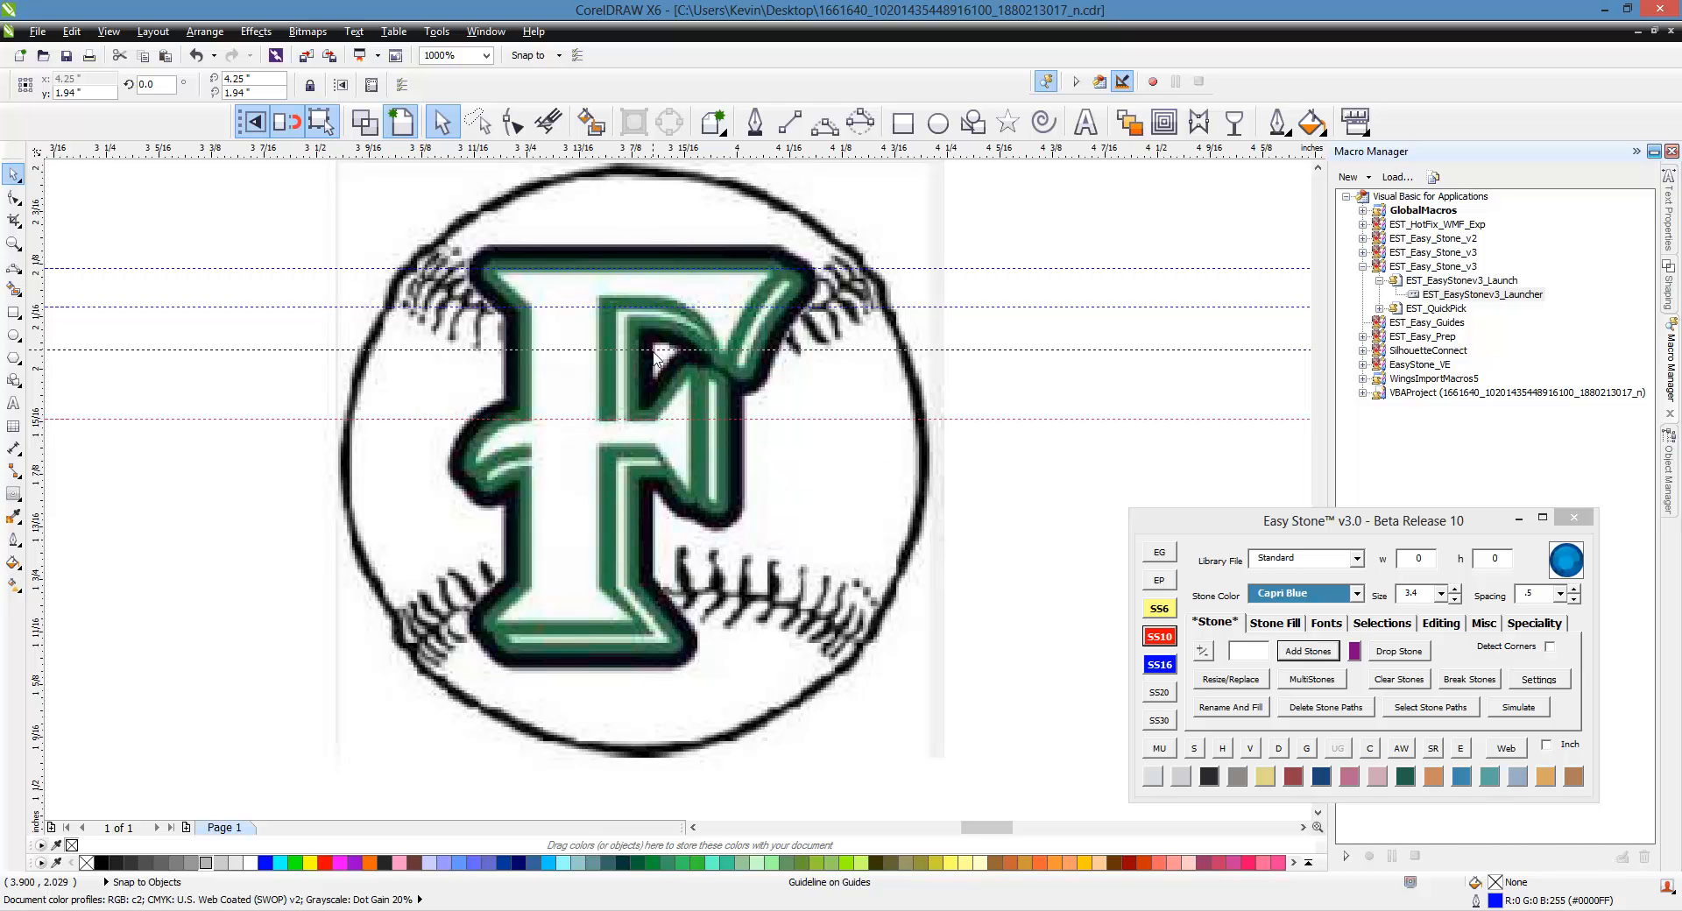
left_click_drag(650, 373, 650, 377)
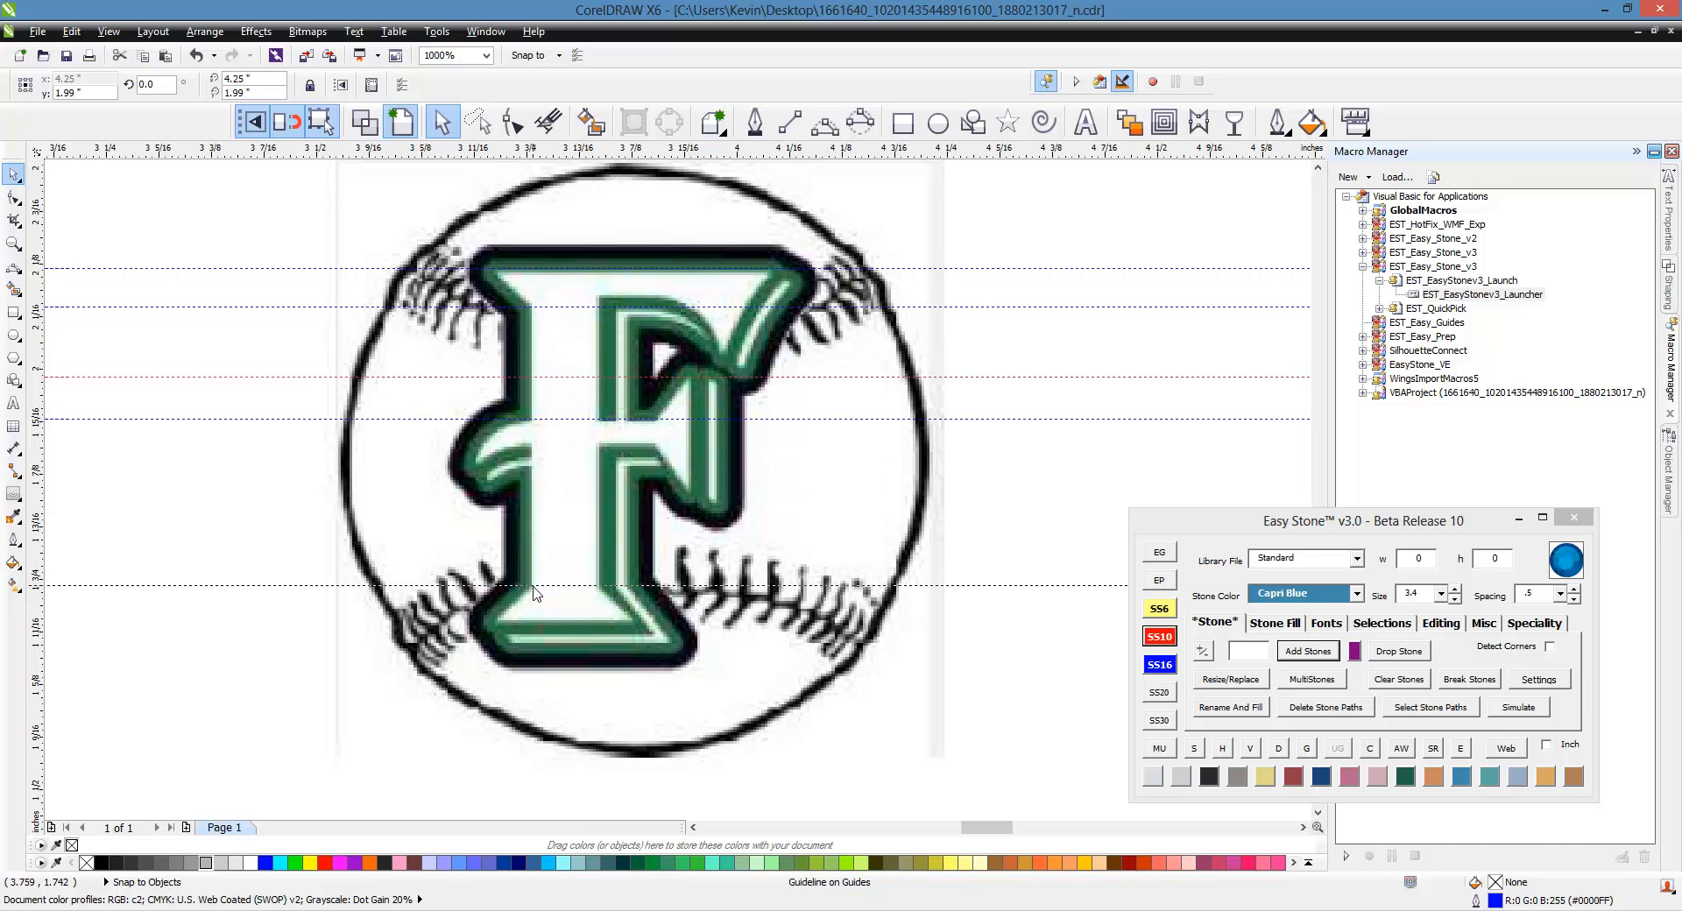
left_click_drag(533, 586, 533, 620)
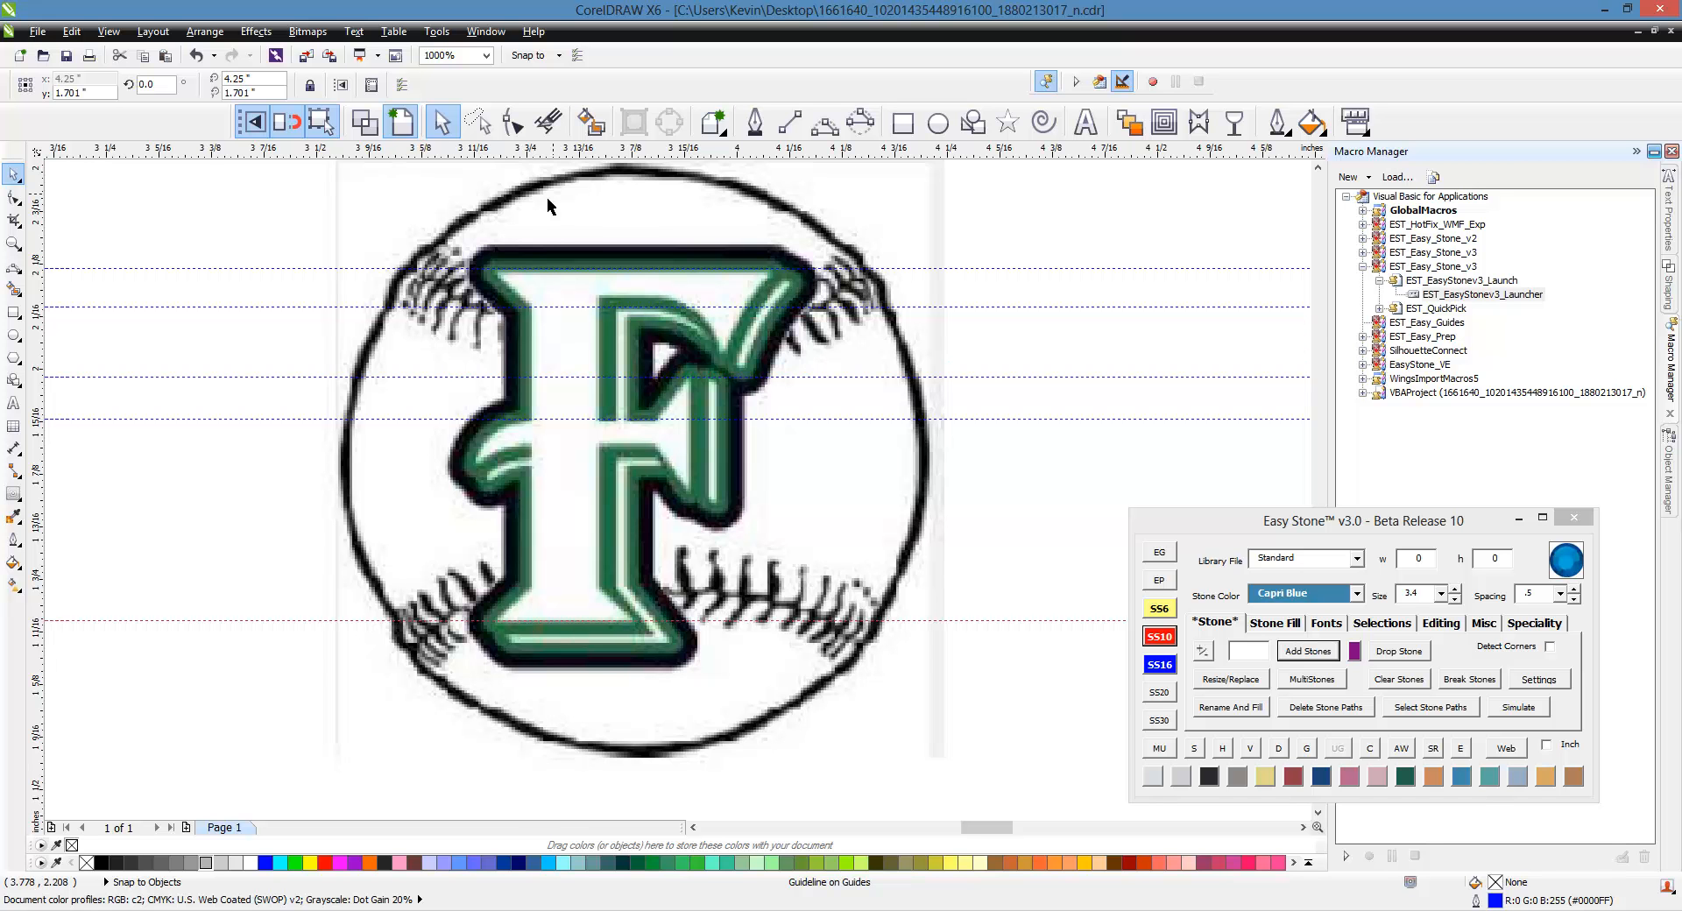
Place two vertical guidelines along both edges of the F's main stem, at about X 3.754" and 3.836".
scroll(468, 240, "up", 2)
scroll(554, 235, "down", 2)
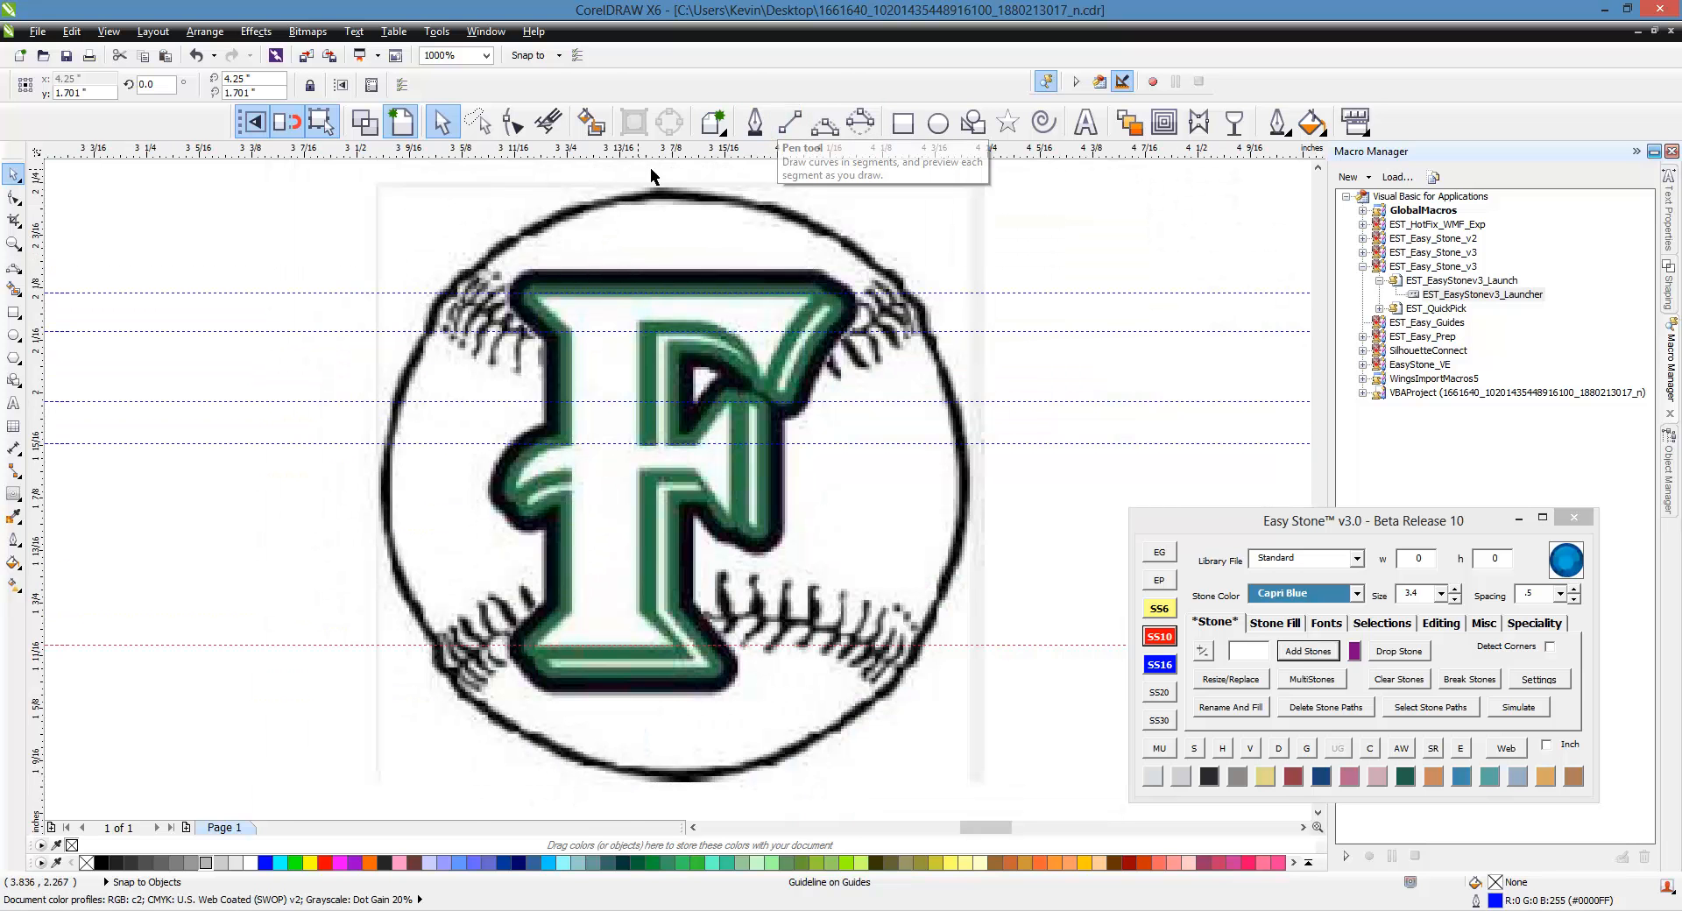
left_click(754, 121)
scroll(523, 236, "up", 1)
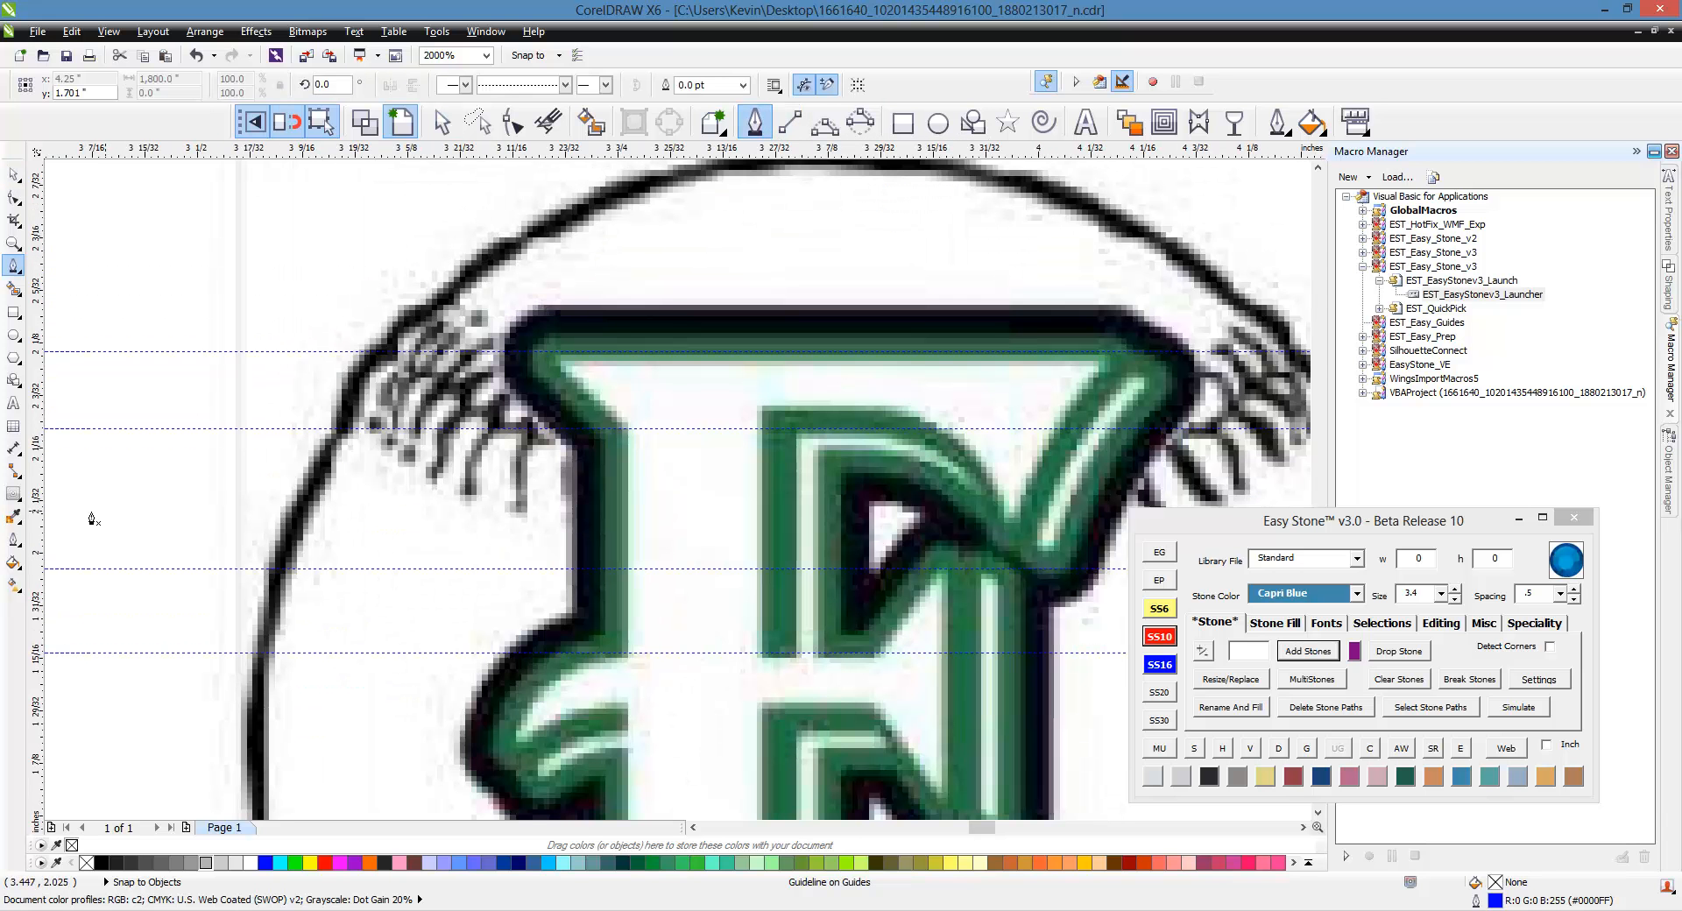
left_click_drag(532, 518, 625, 517)
left_click_drag(44, 502, 763, 508)
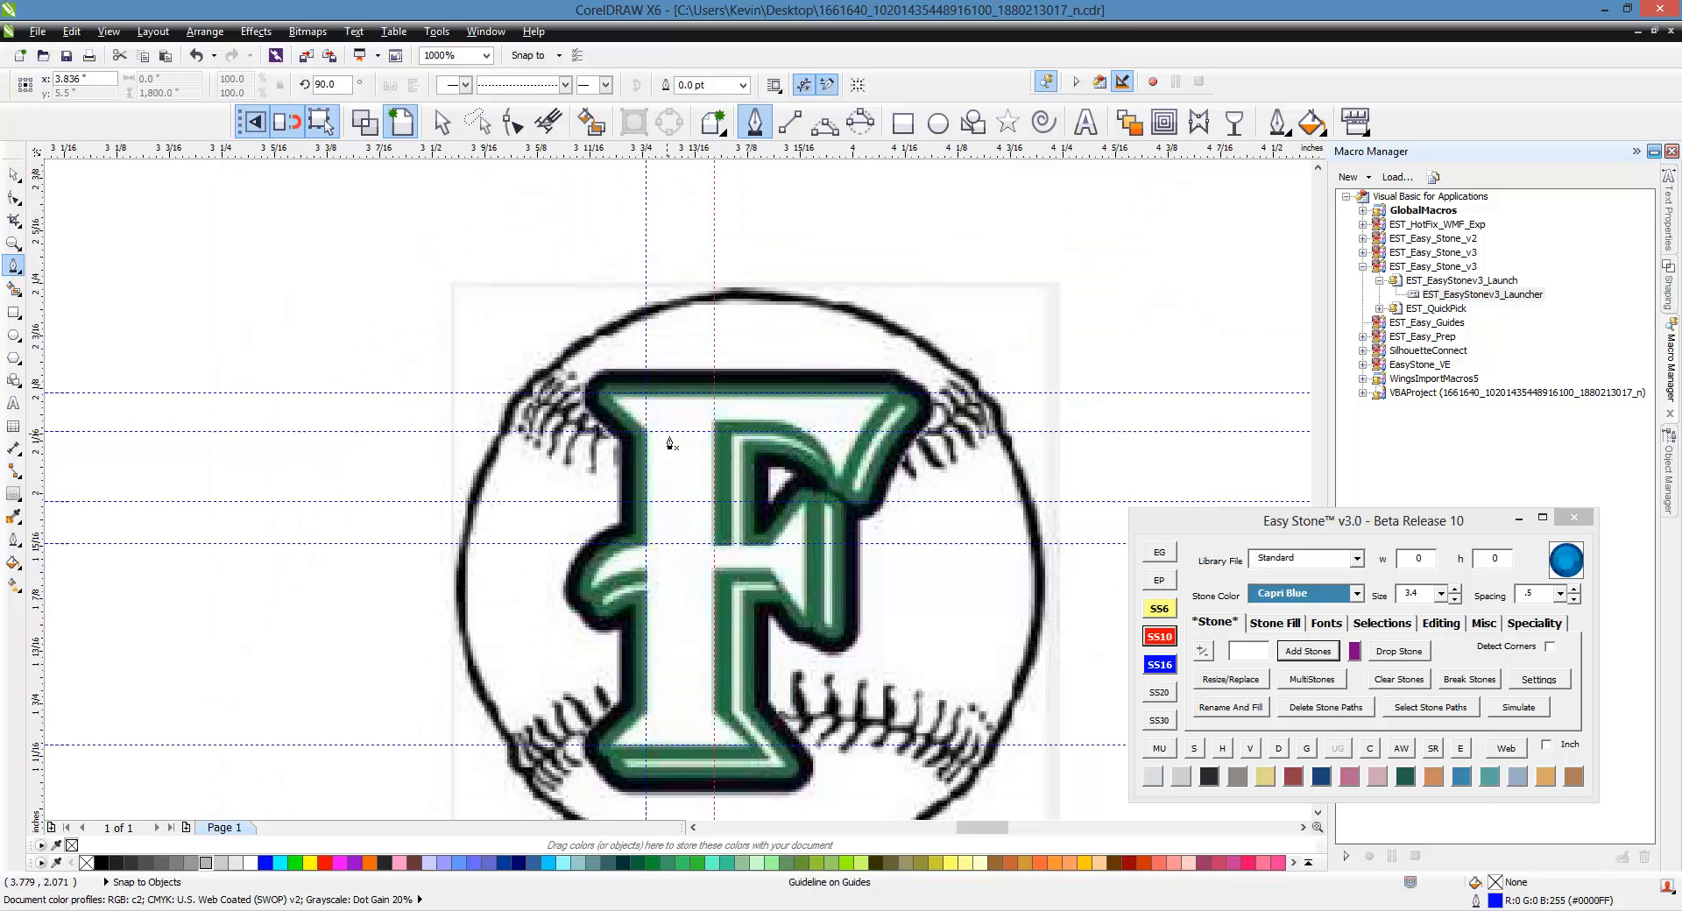
scroll(657, 419, "down", 2)
scroll(647, 406, "up", 2)
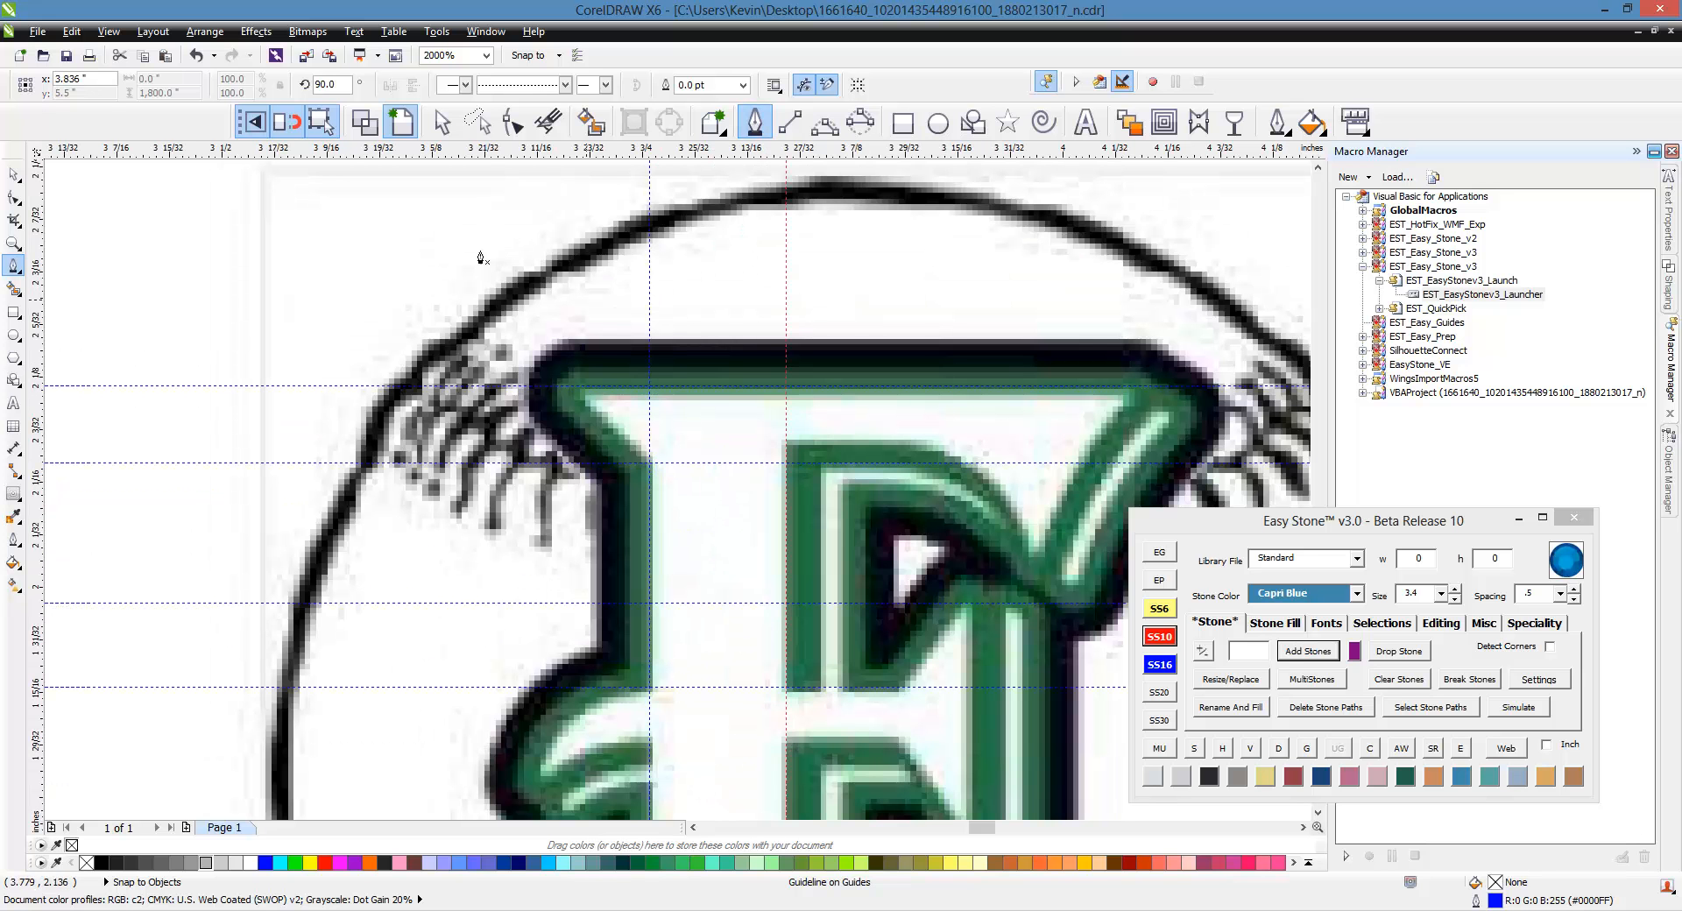
Turn on guideline snapping and start a Pen path along the F's top edge and diagonally down to the left stem guideline.
left_click(252, 124)
left_click_drag(831, 390, 709, 420)
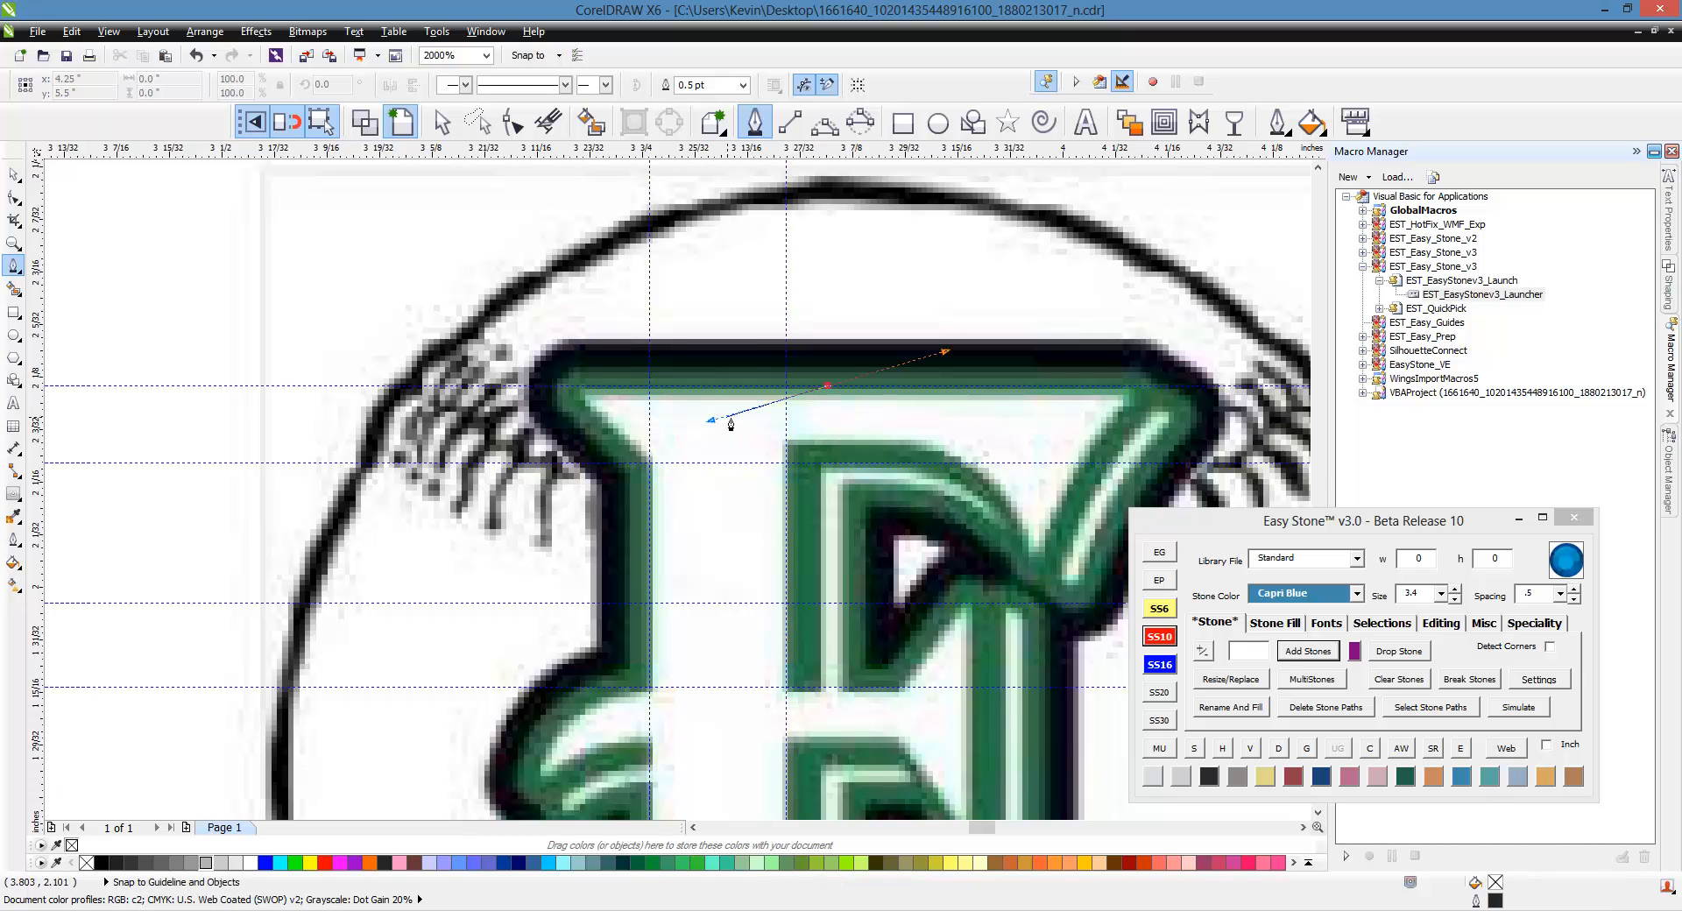
key("Escape")
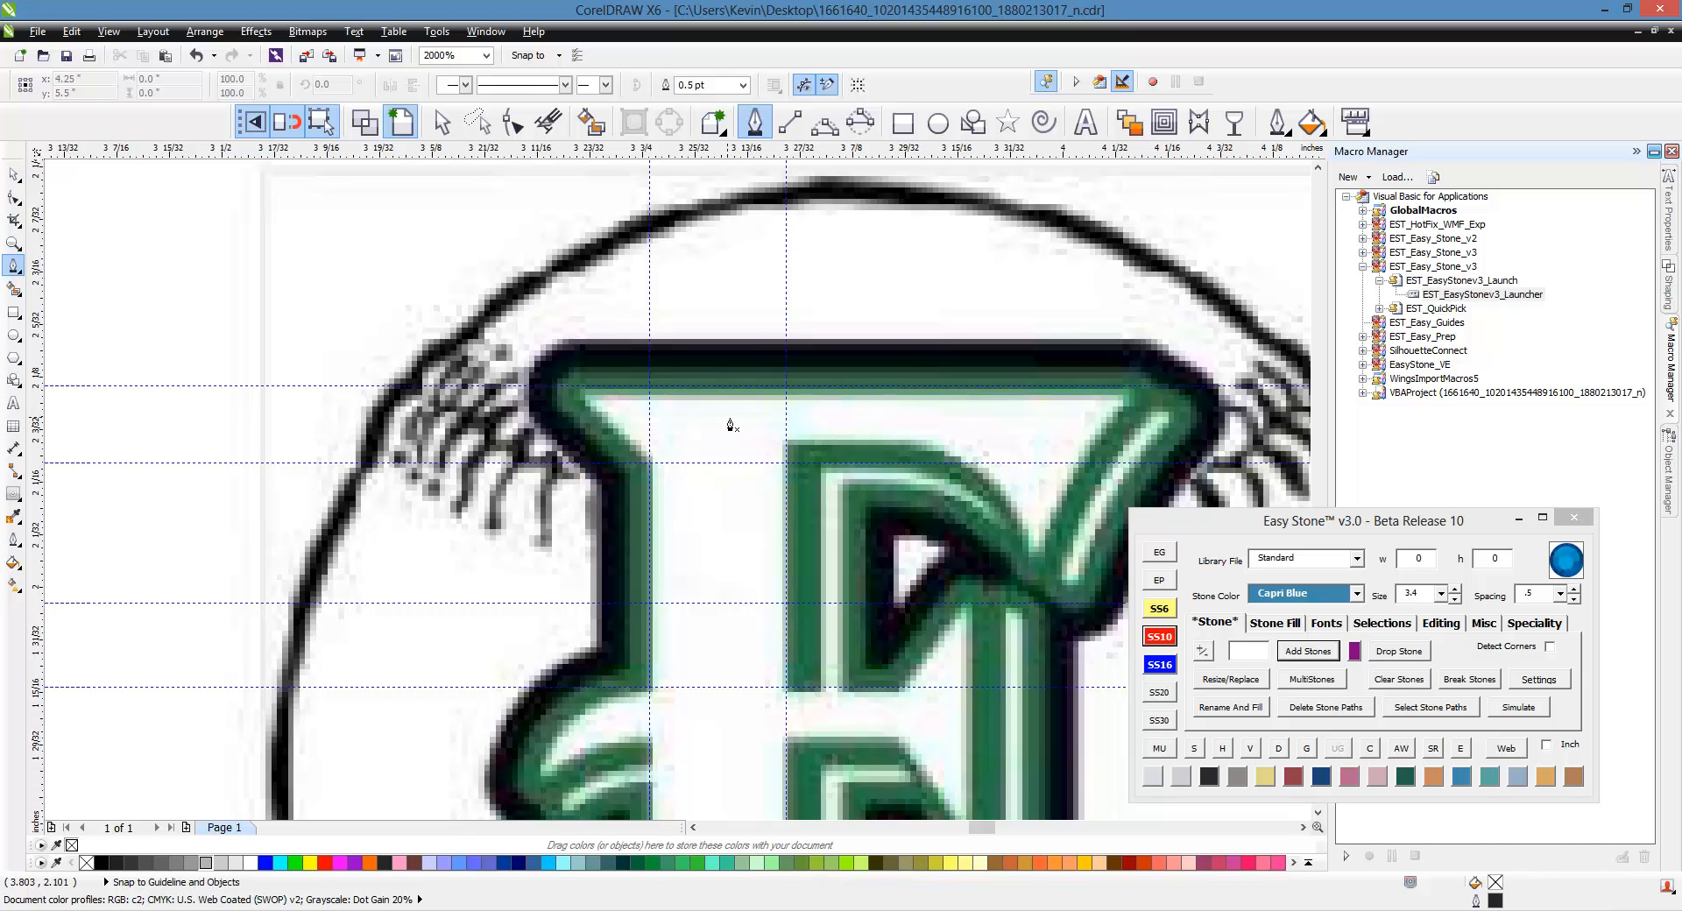
left_click(847, 386)
left_click(579, 386)
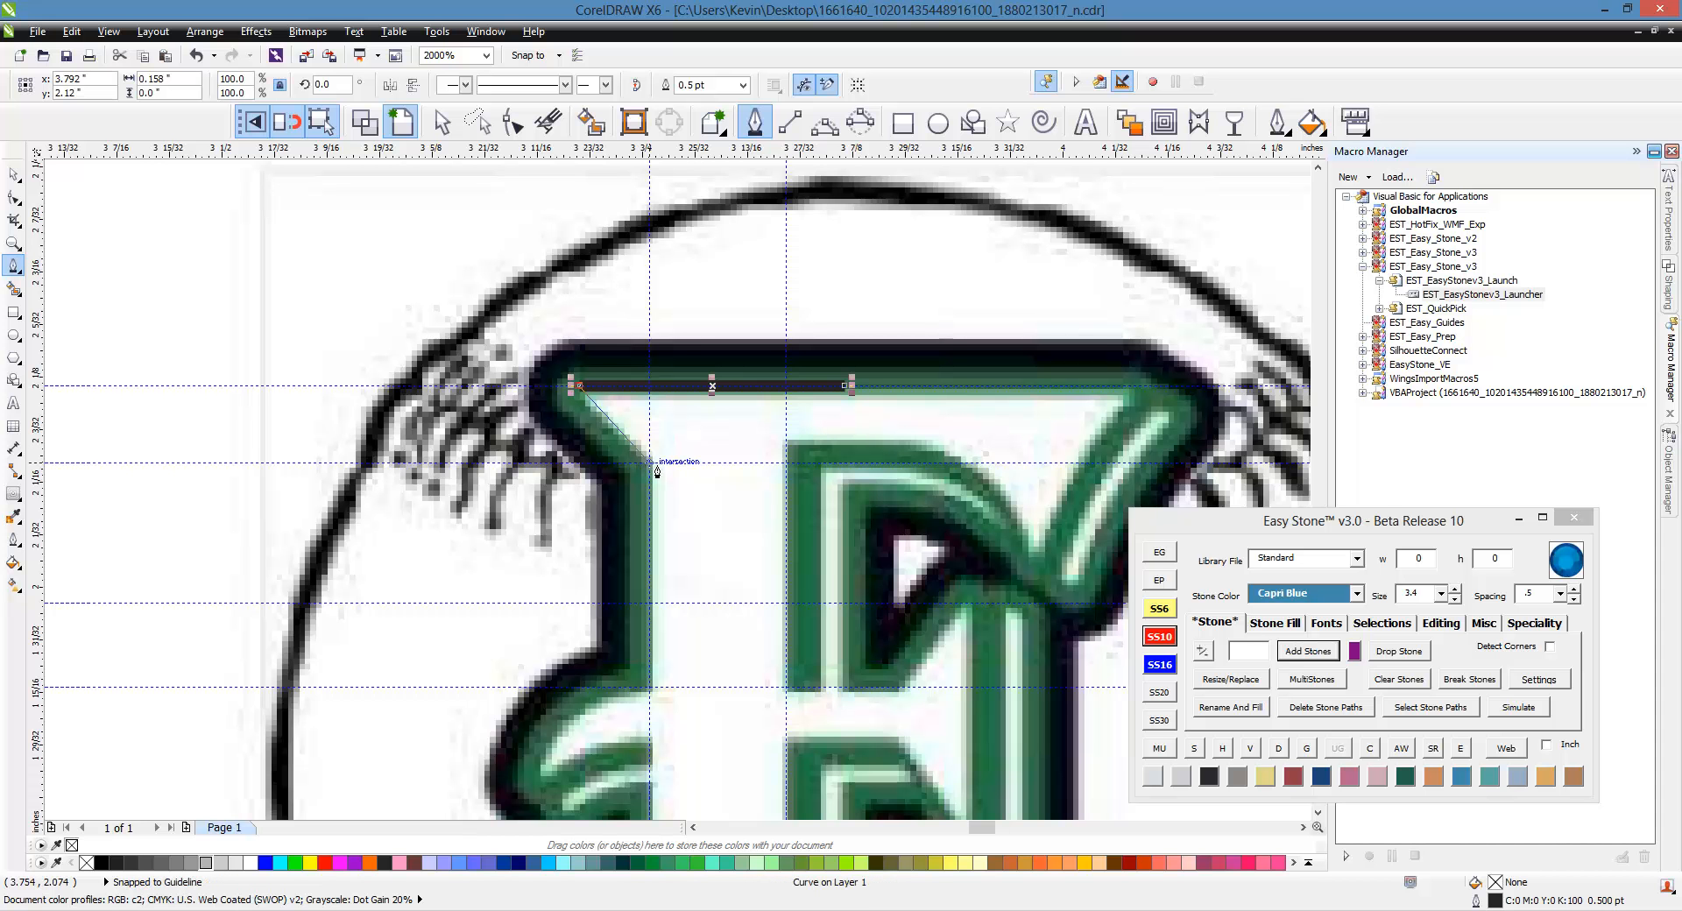
left_click(653, 470)
Extend the Pen path straight down the left stem guideline to below the crossbar and finish it as an open curve.
scroll(653, 471, "down", 4)
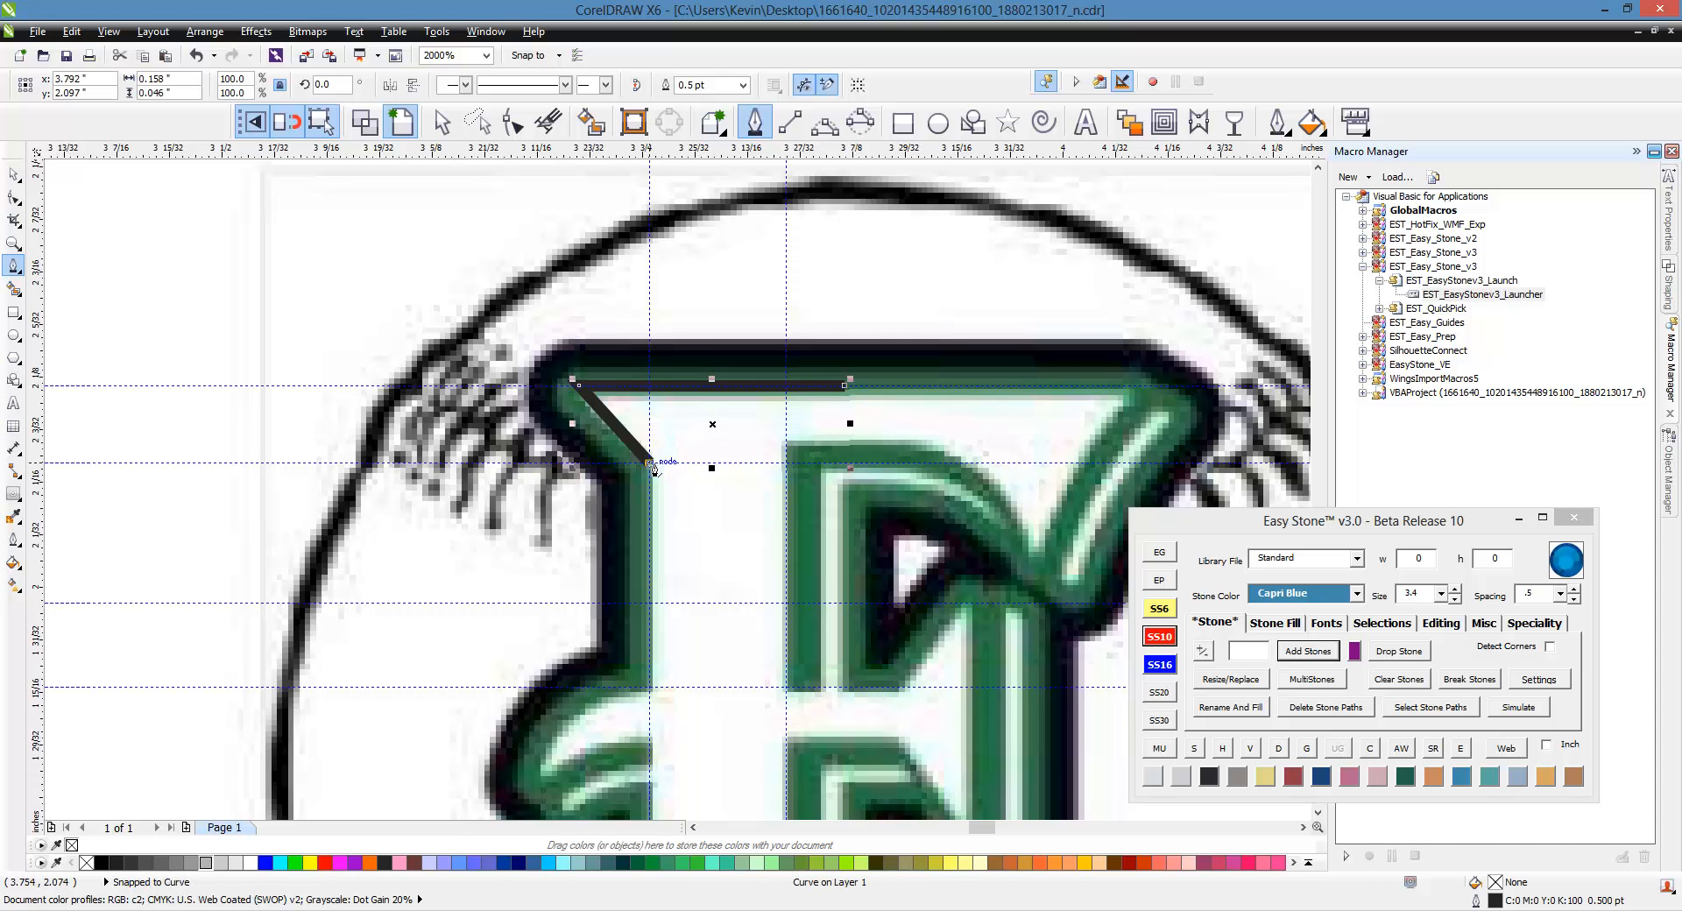
scroll(691, 578, "up", 4)
scroll(692, 578, "down", 4)
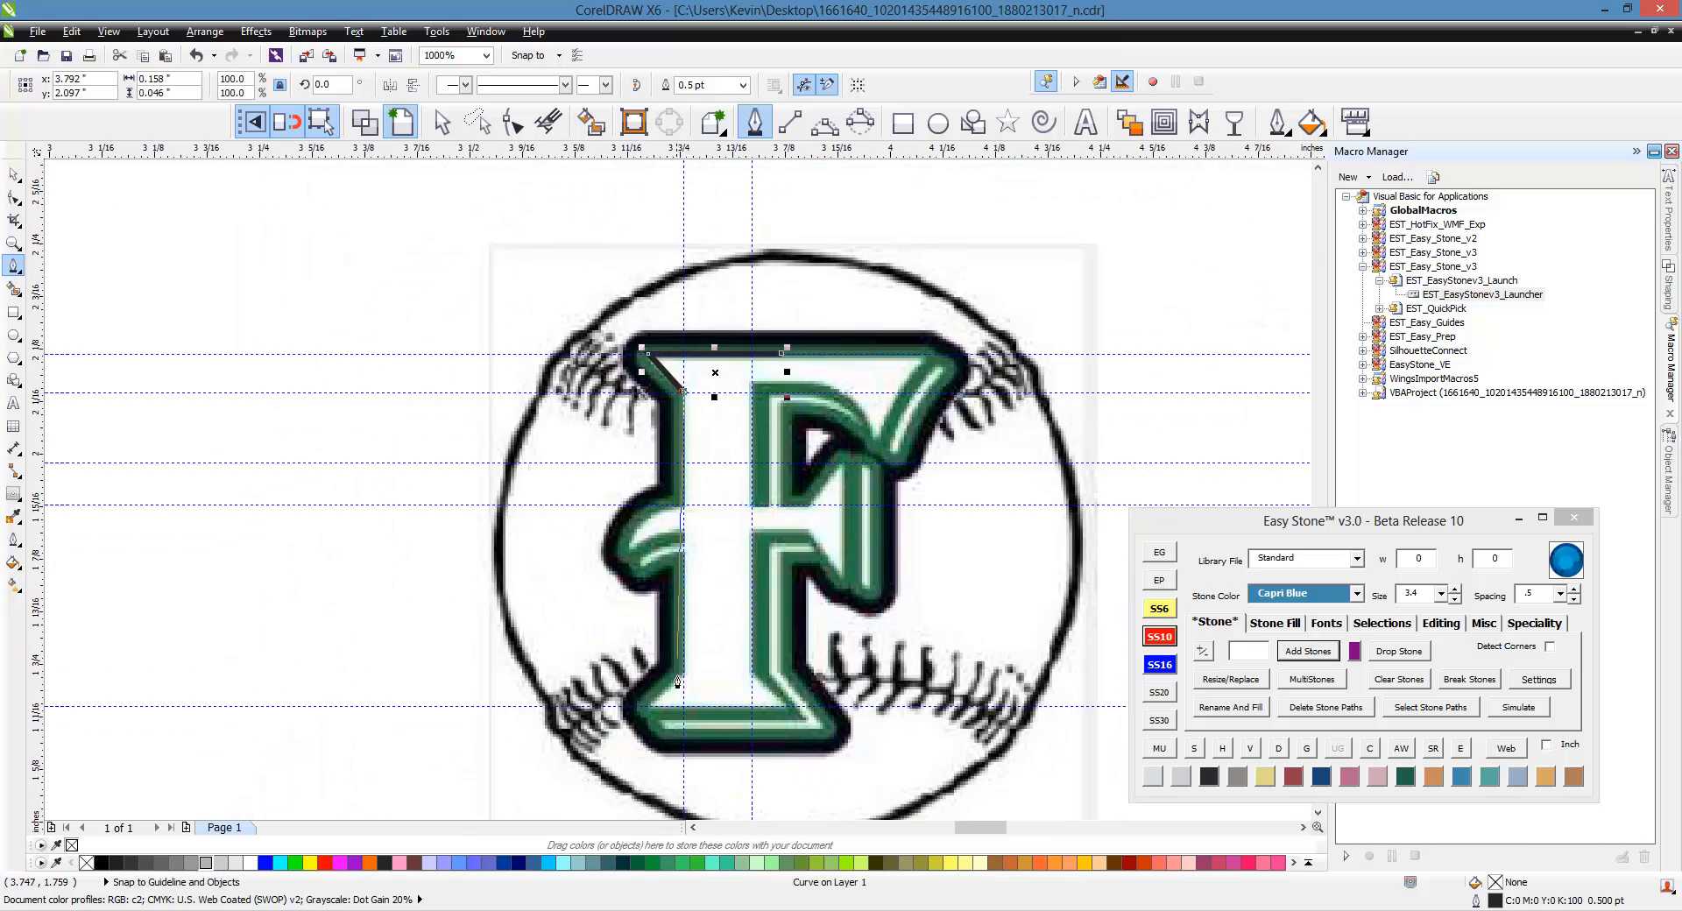
scroll(701, 675, "up", 4)
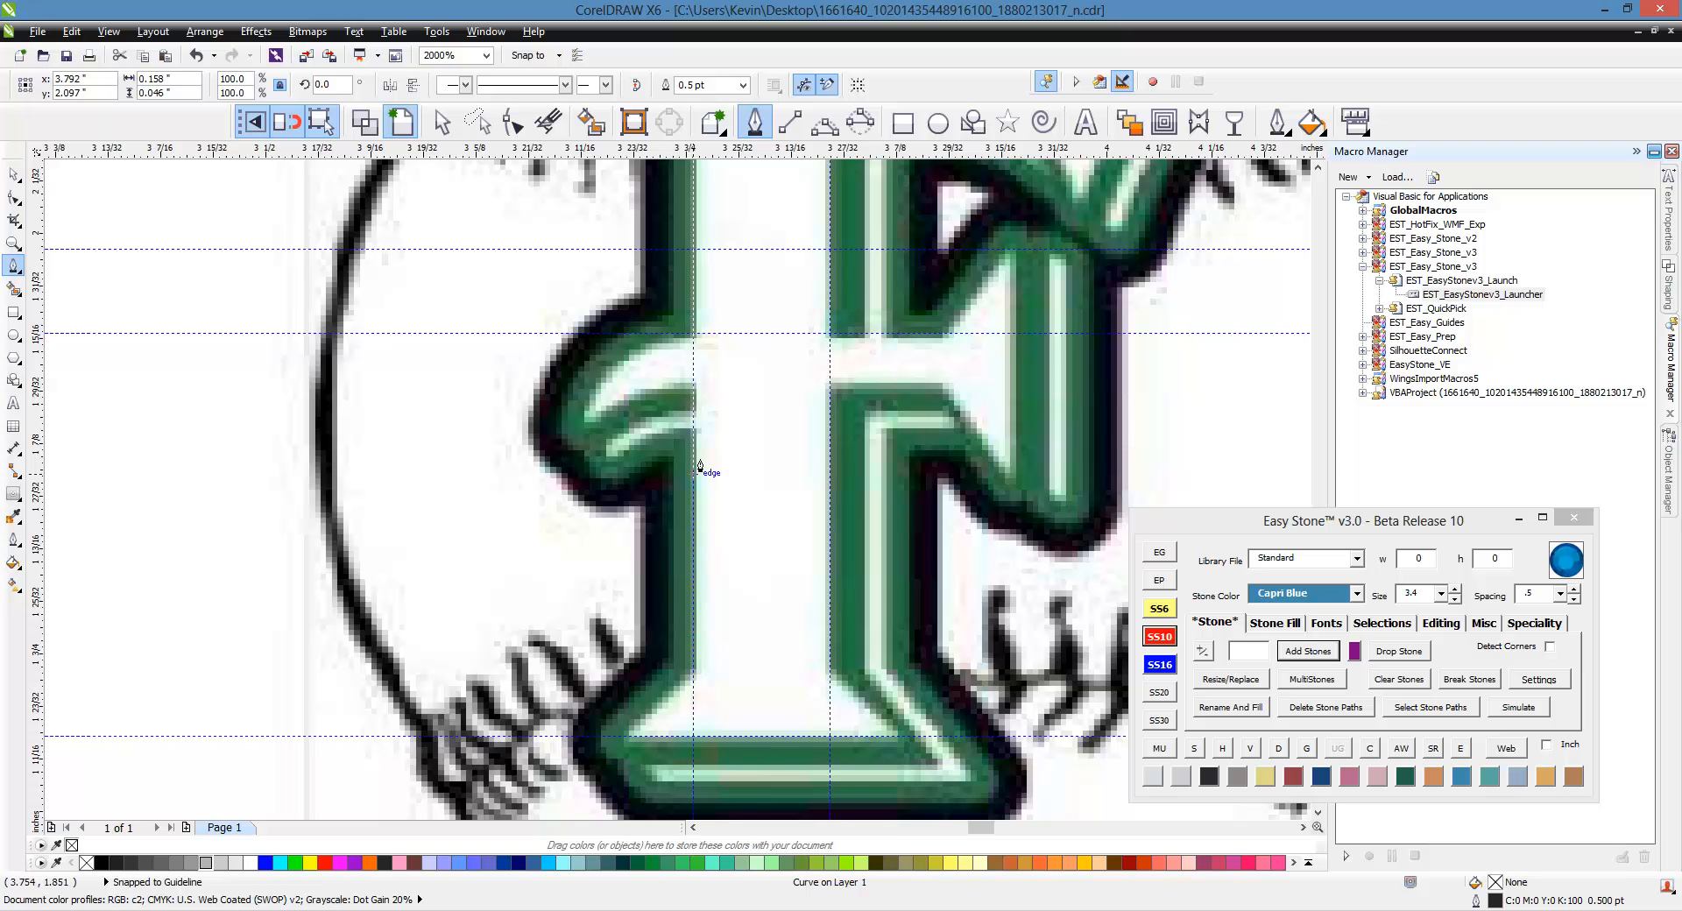
left_click(695, 560)
scroll(770, 627, "down", 2)
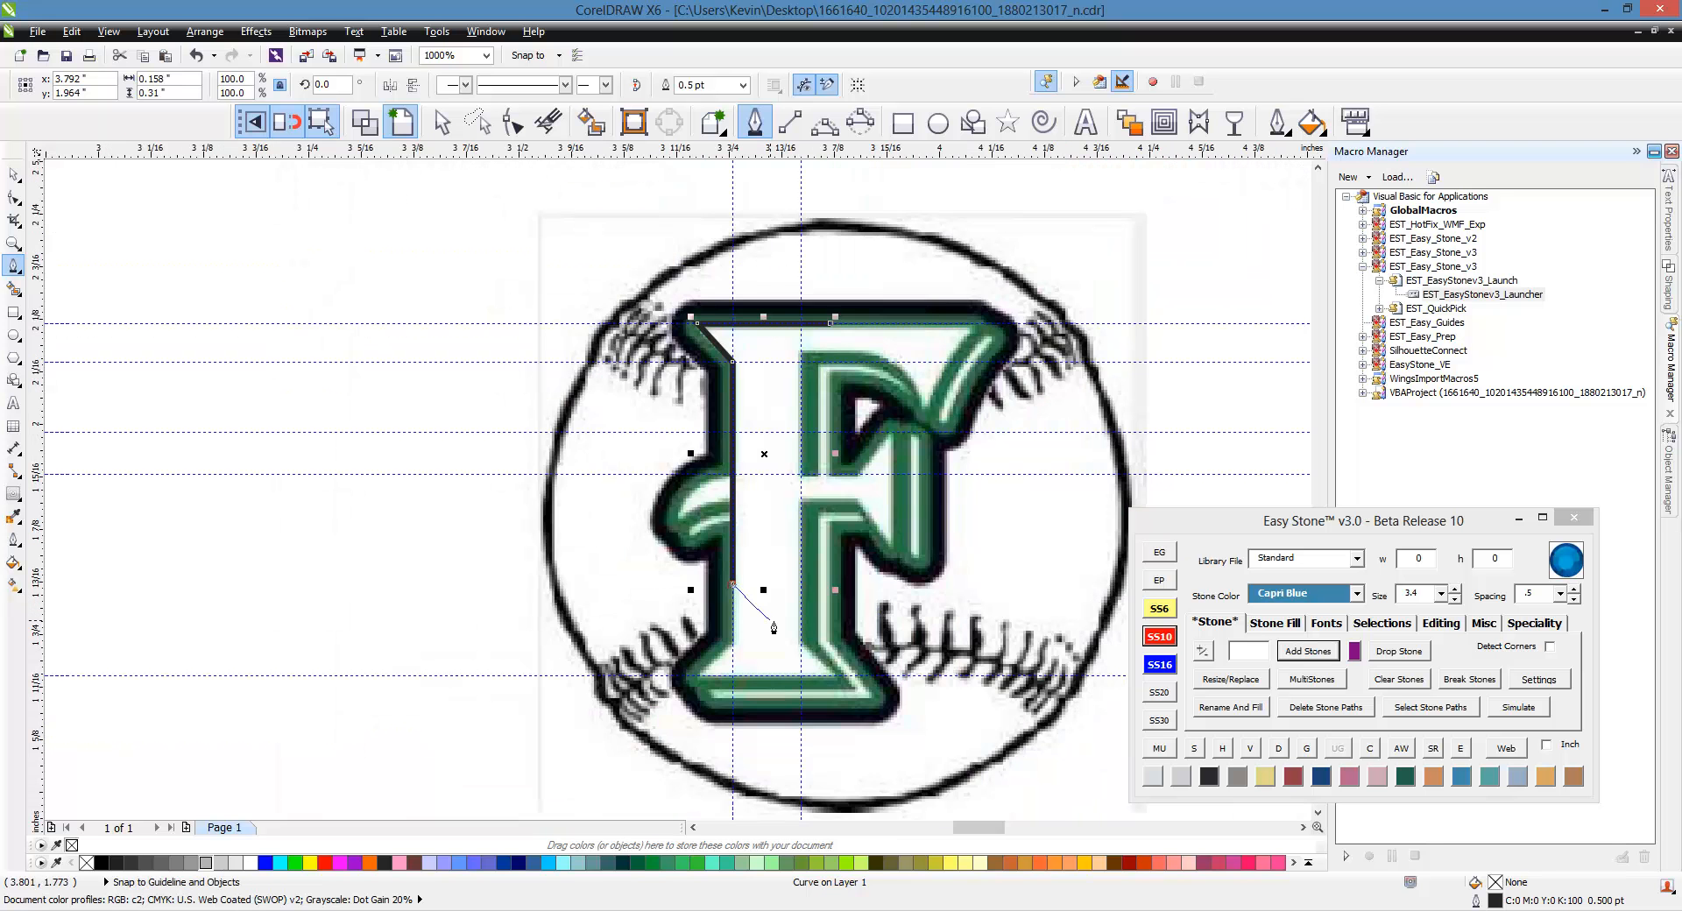
key("space")
key("space")
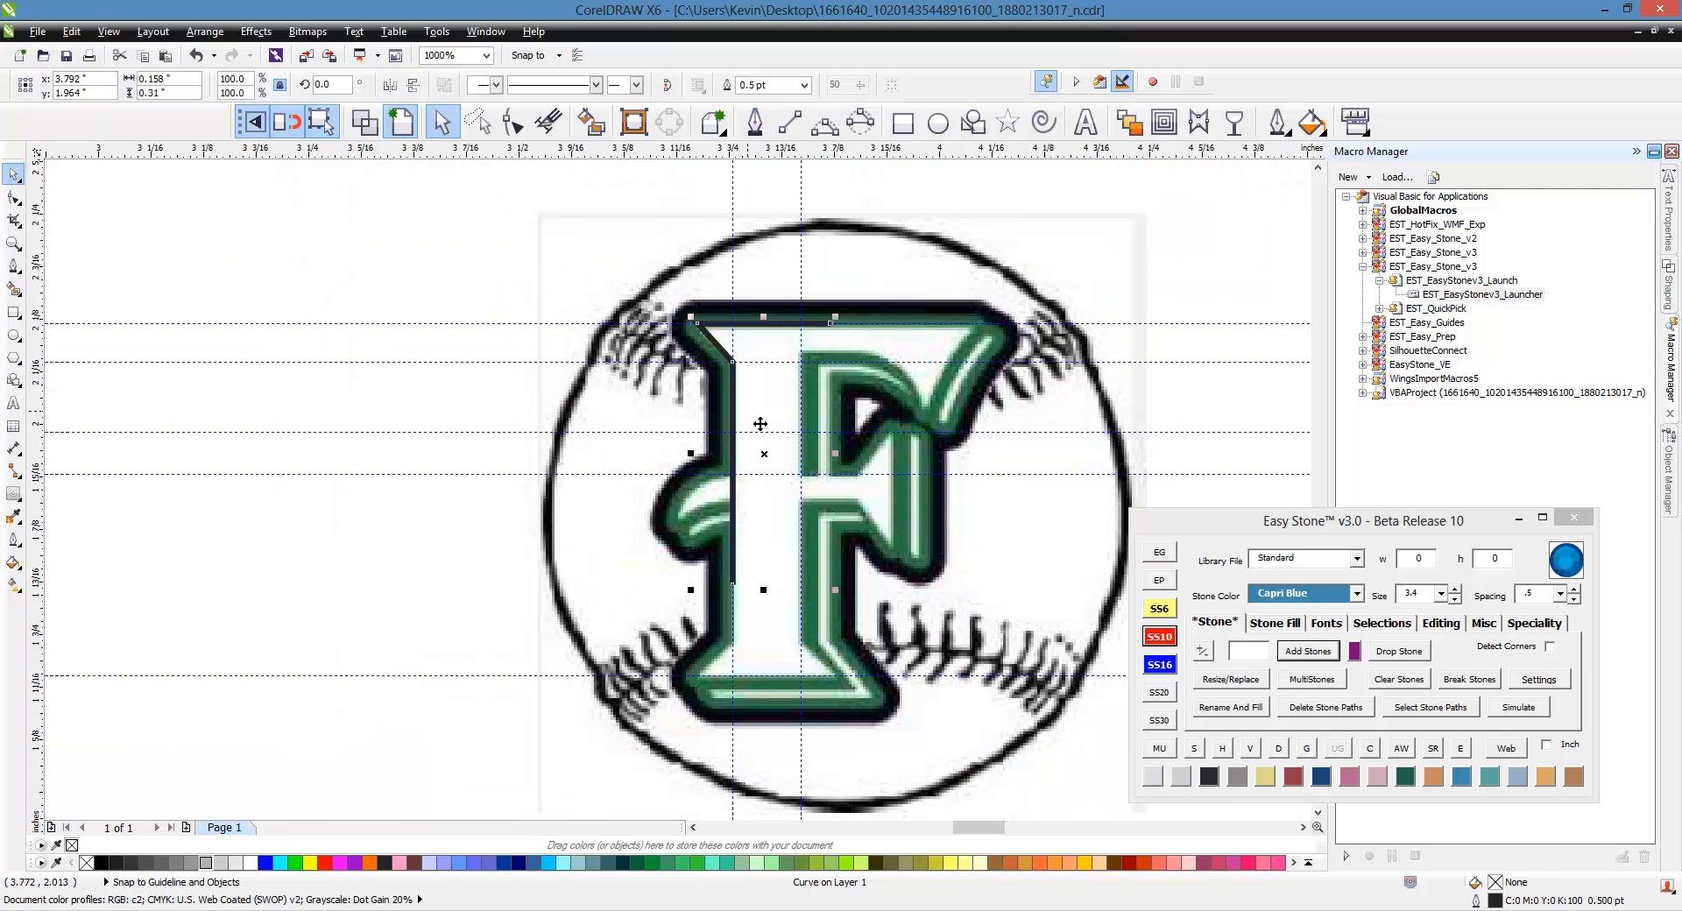
Create a horizontally mirrored copy of the stem path and move it onto the right stem guideline.
left_click_drag(693, 457, 848, 459)
right_click(848, 458)
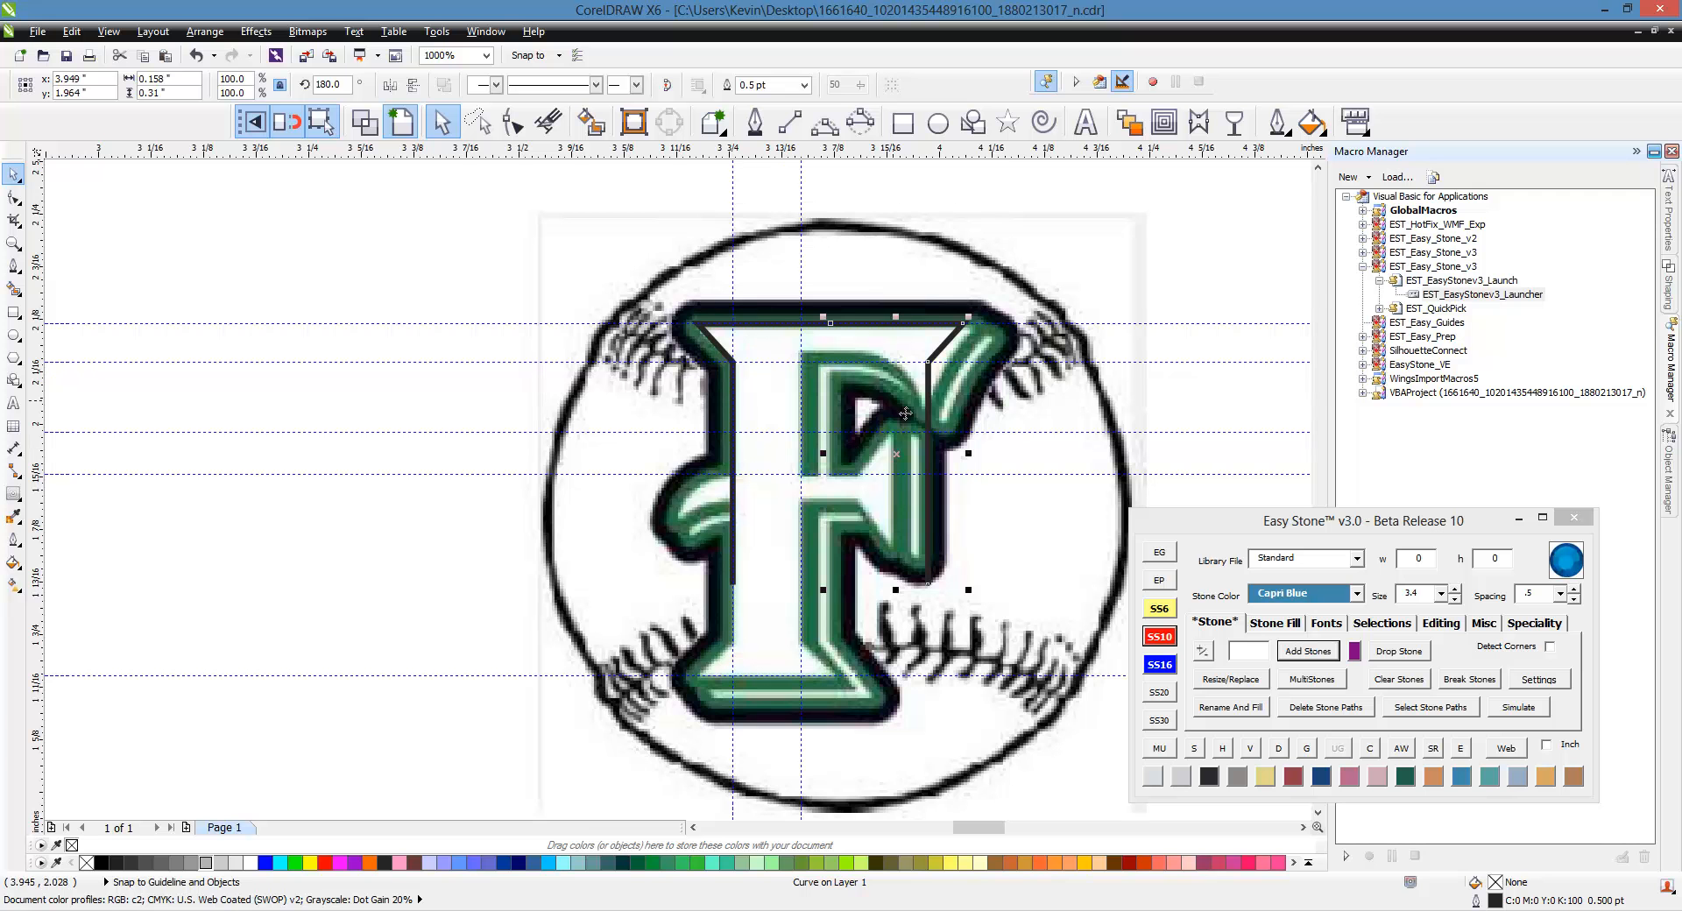
left_click_drag(929, 412, 811, 415)
scroll(793, 390, "up", 1)
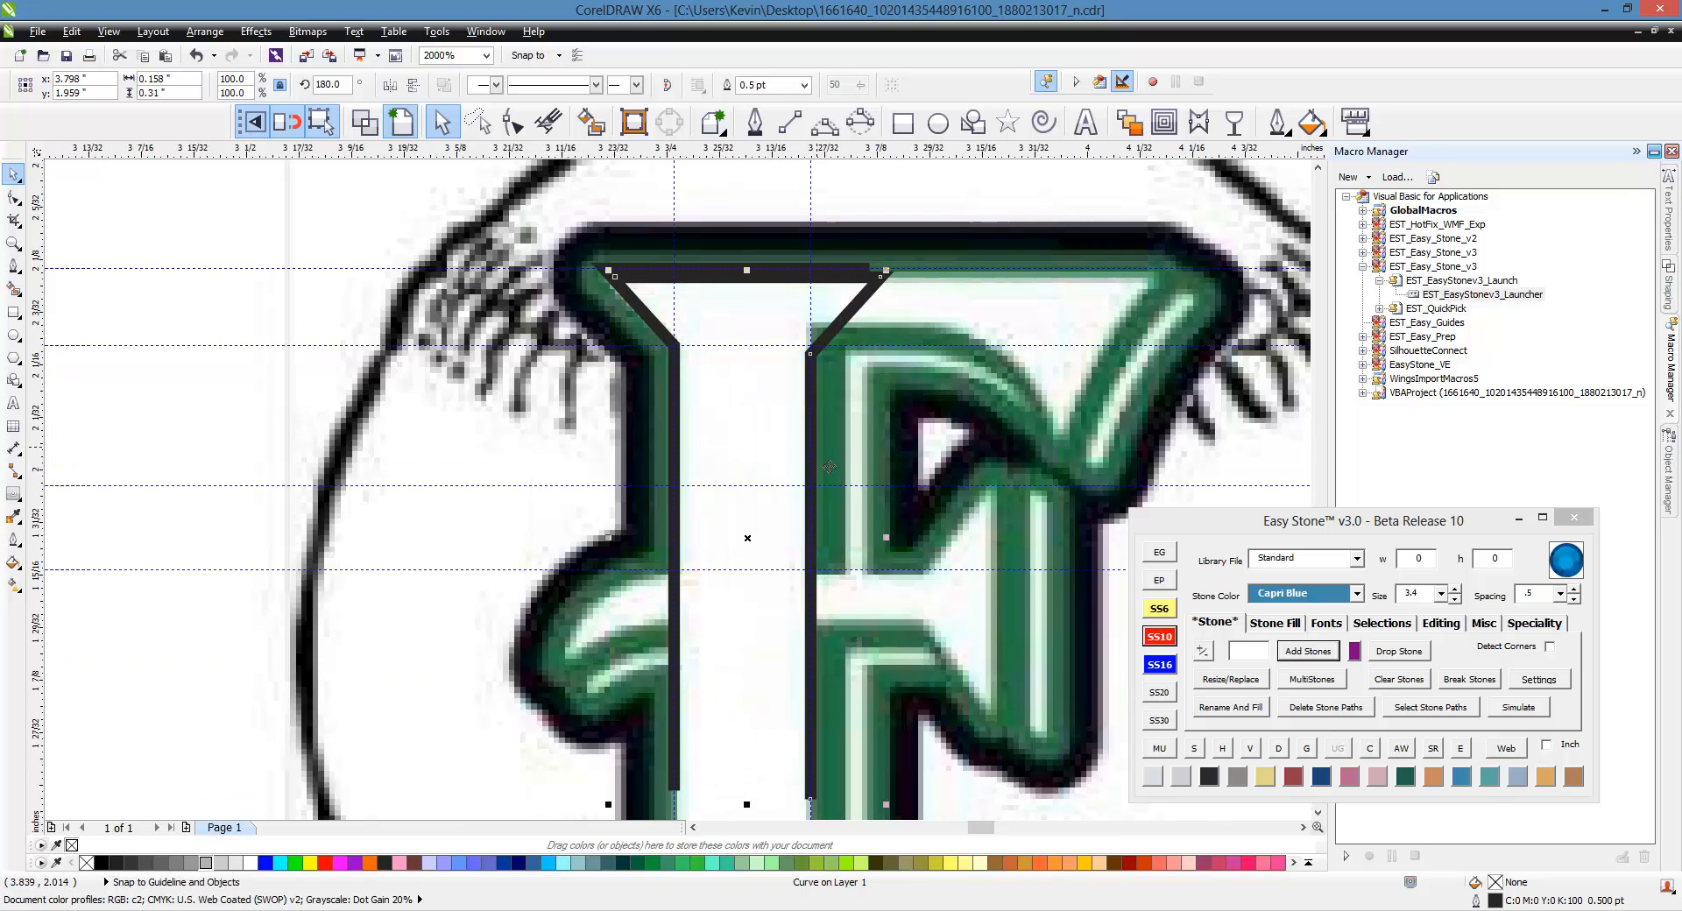
Fine-tune the mirrored path's alignment with the guideline intersection, placing it at about X 3.798", Y 1.964".
scroll(854, 236, "up", 1)
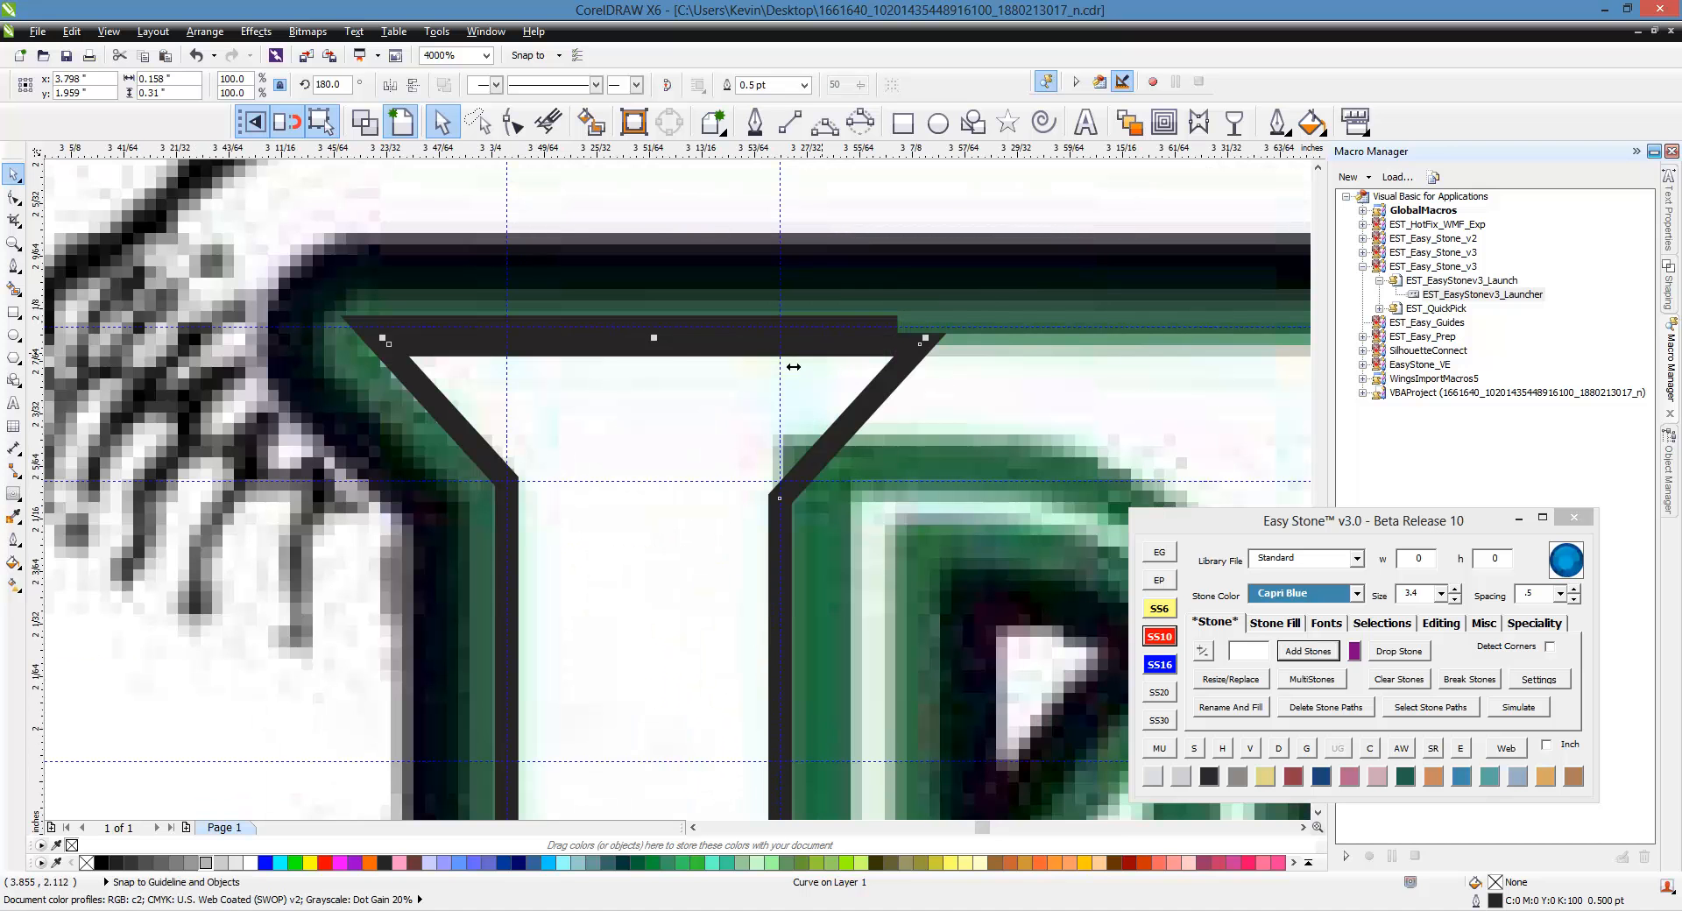
left_click_drag(933, 350, 935, 347)
scroll(788, 513, "up", 2)
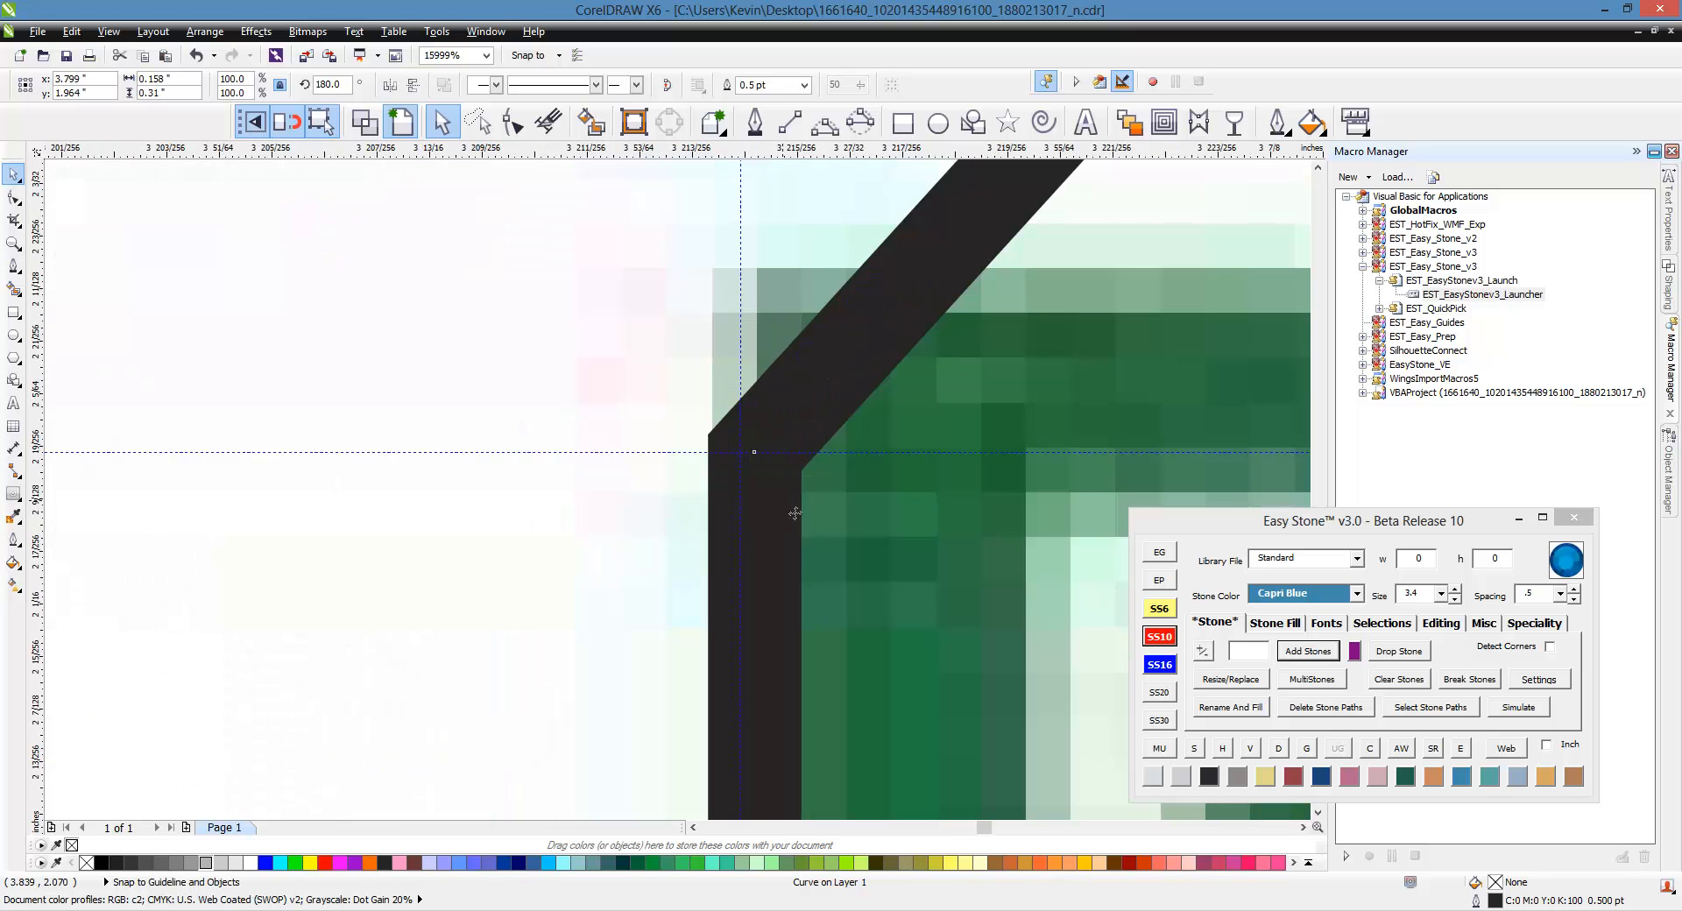
mouse_move(768, 466)
left_mouse_down()
mouse_move(749, 465)
mouse_move(785, 370)
mouse_move(746, 460)
left_mouse_up()
key("ctrl+z")
left_click(818, 417)
scroll(721, 386, "down", 5)
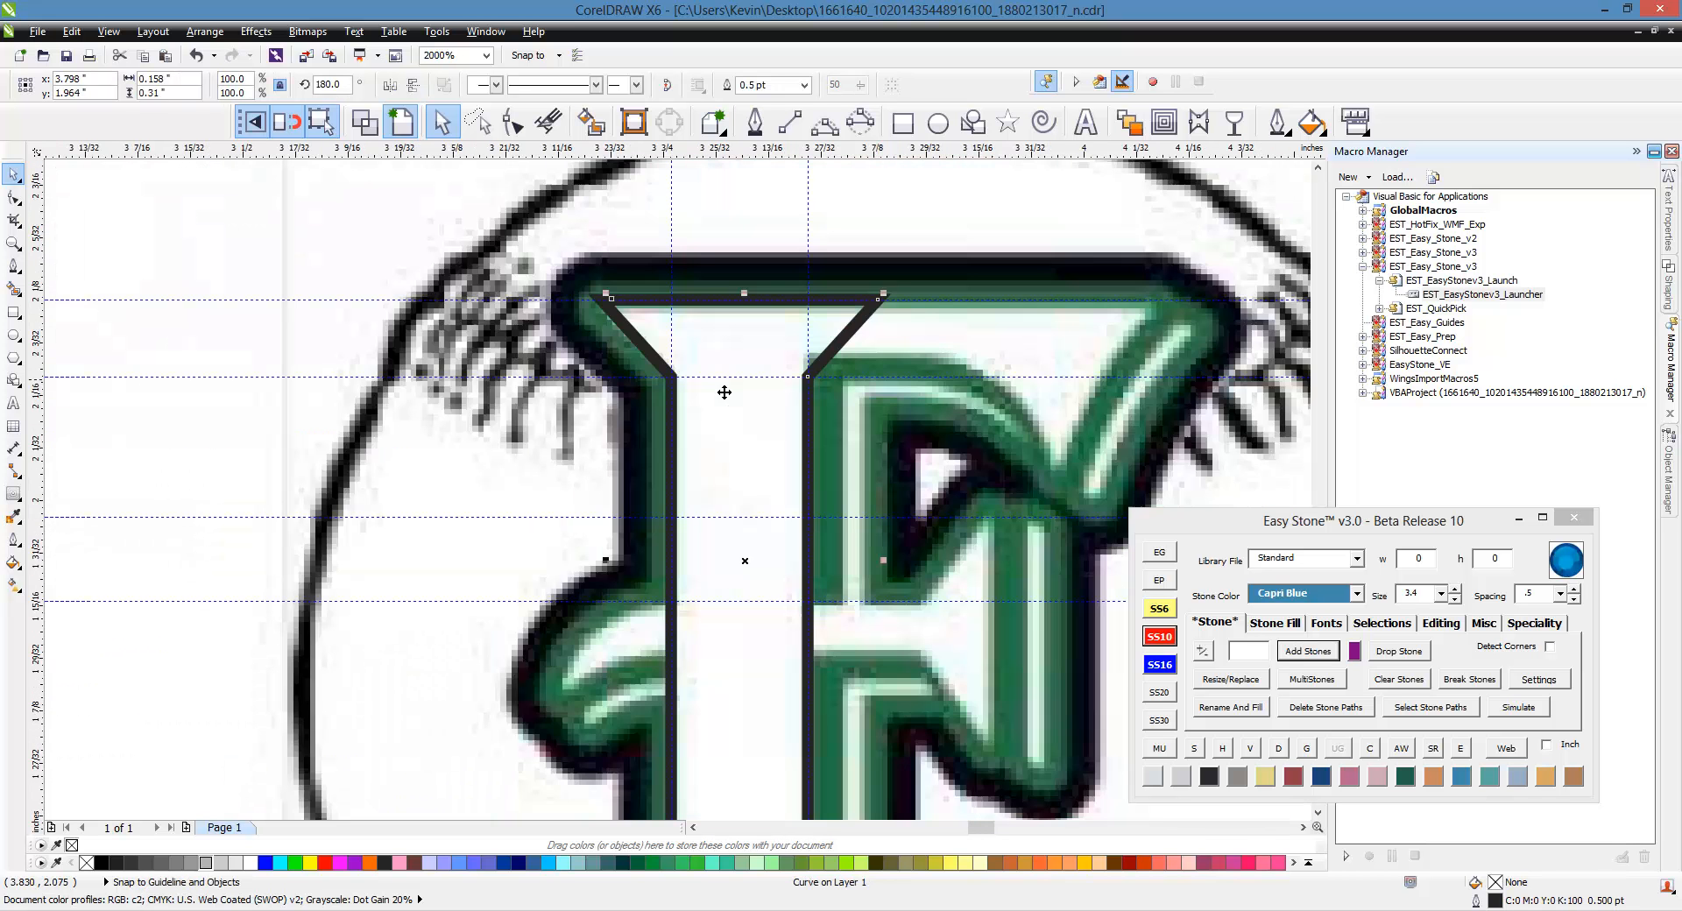
scroll(753, 388, "up", 2)
scroll(674, 462, "down", 1)
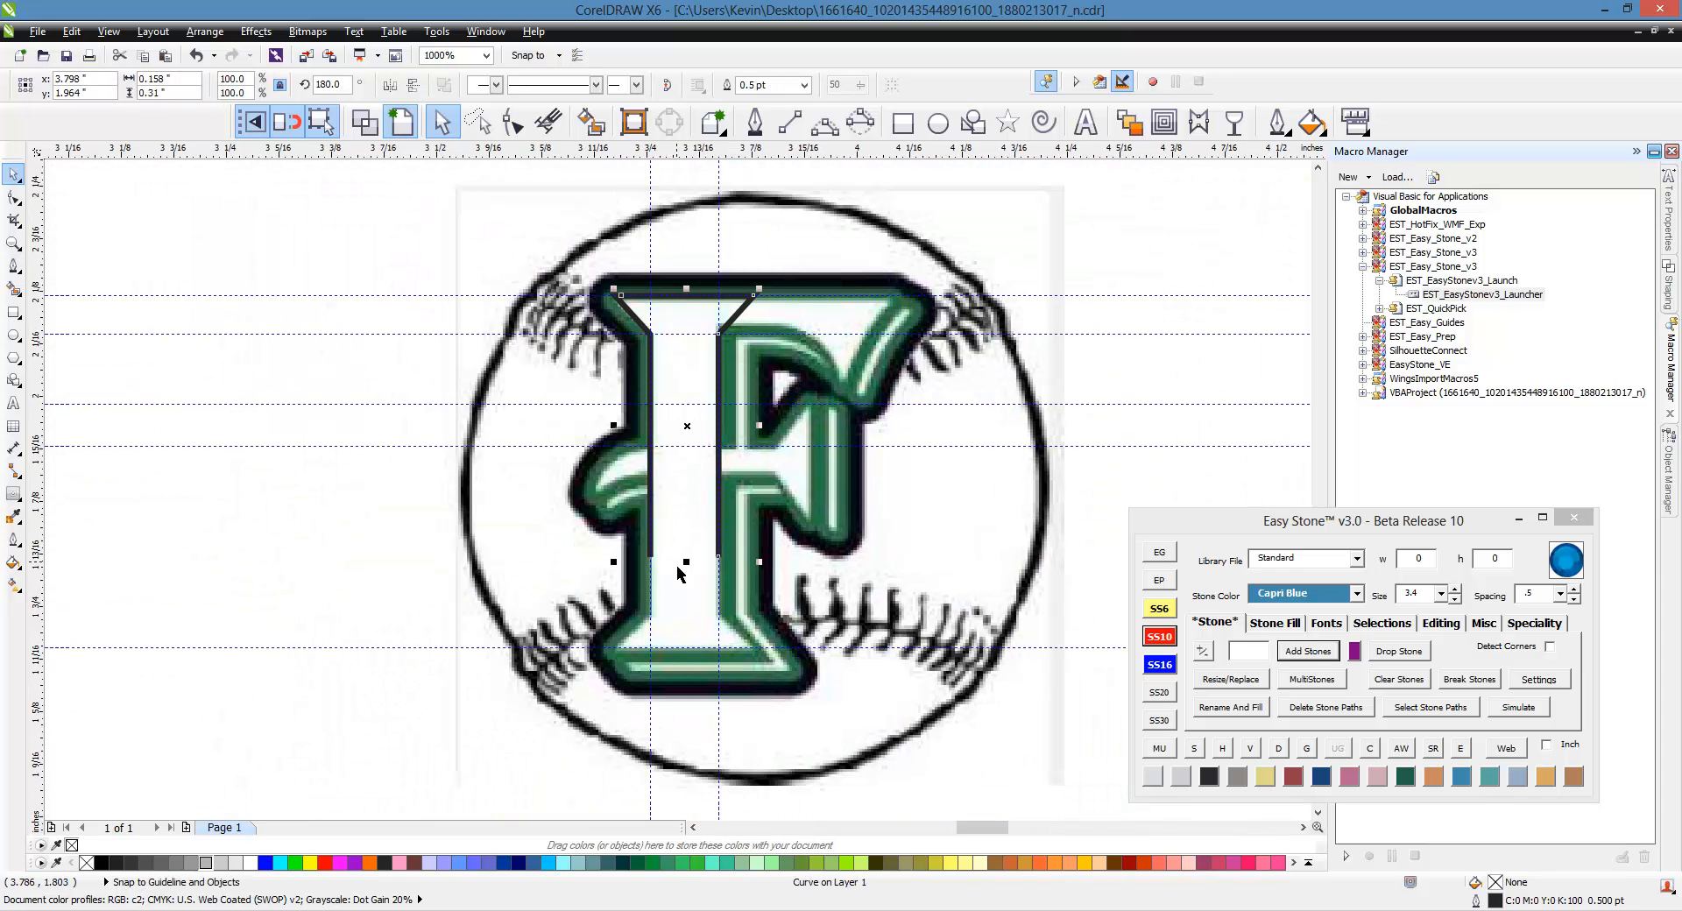
Lock the baseball logo bitmap with Easy Stone's Lock Image command.
left_click(559, 256)
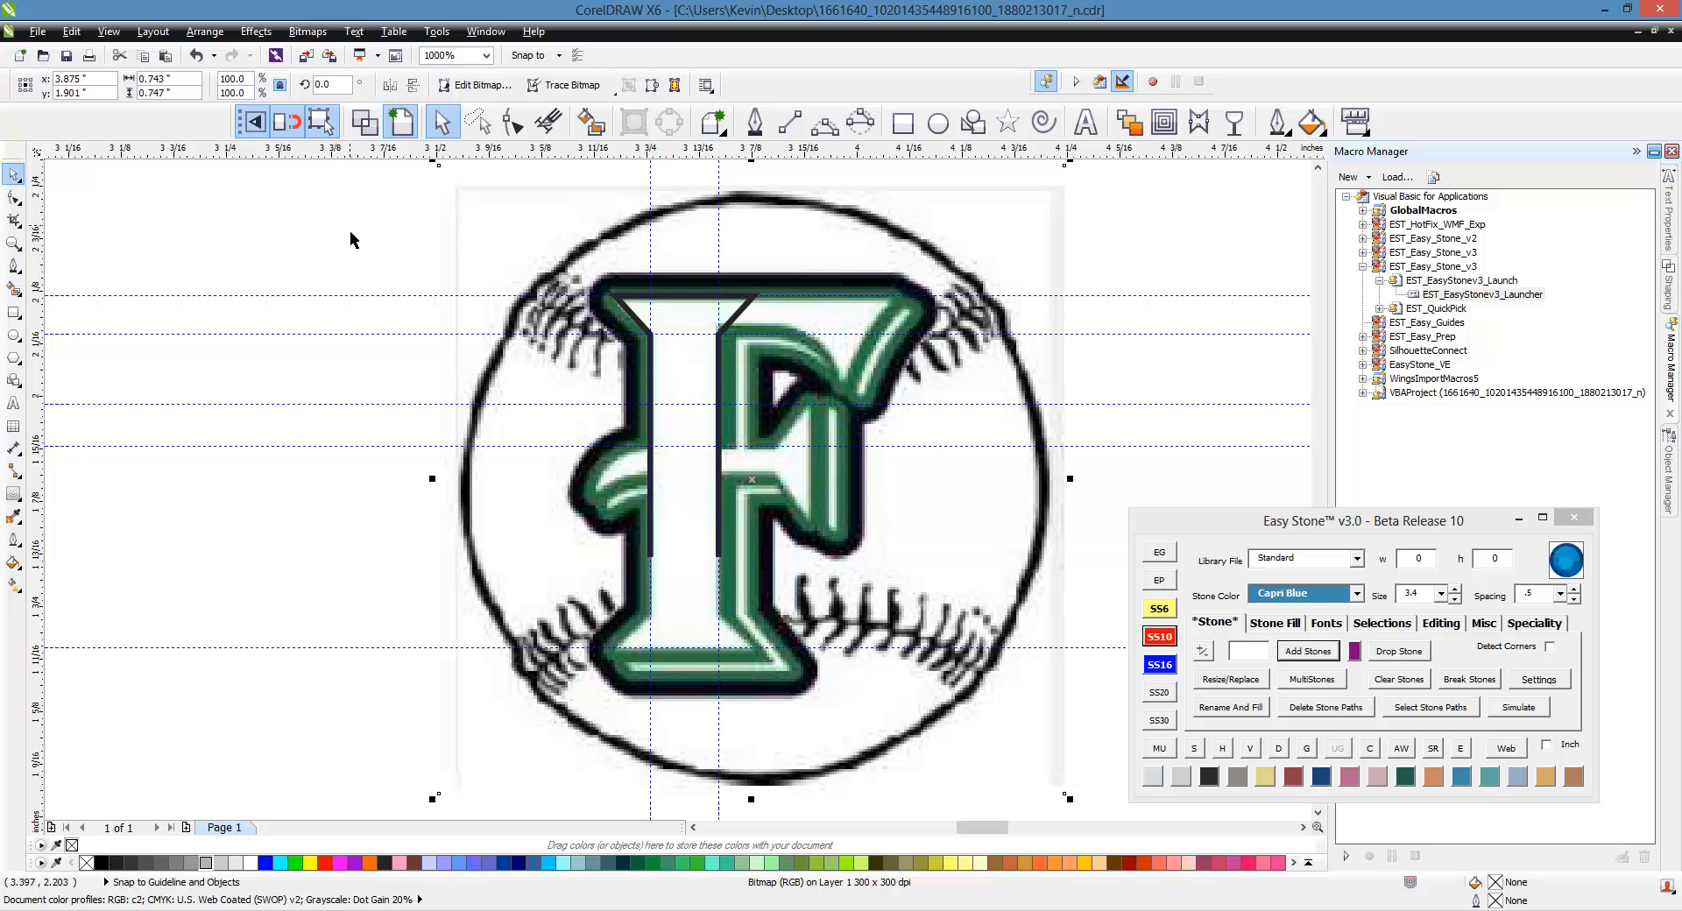
left_click(1536, 623)
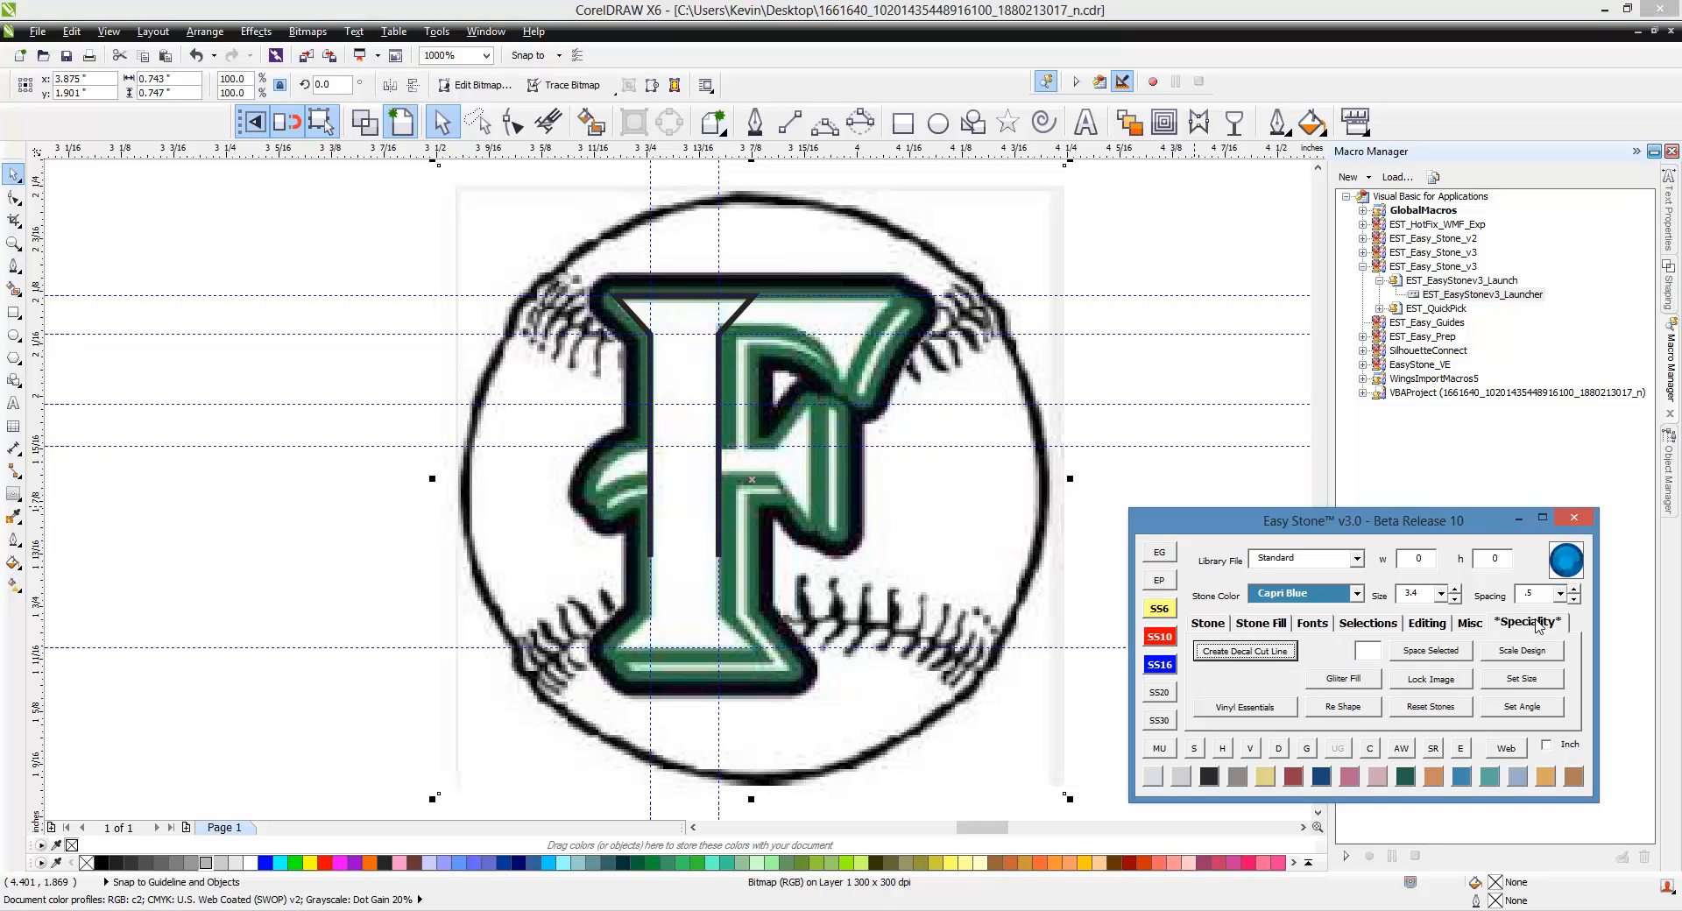
left_click(1448, 679)
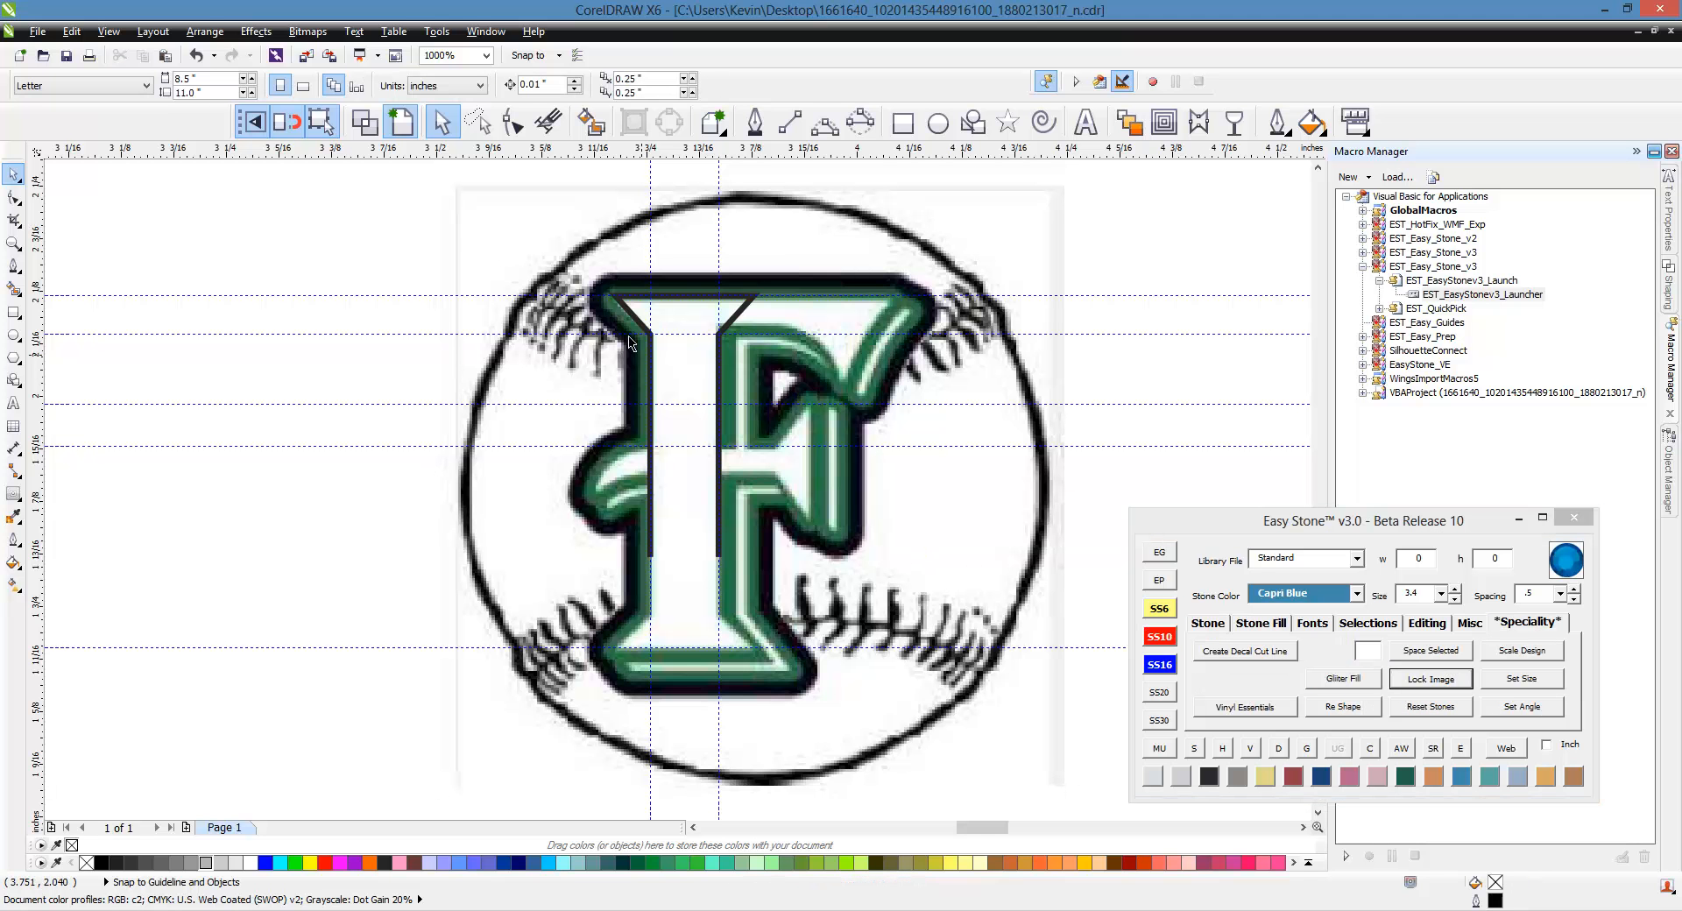
Make a vertically mirrored copy of both stem paths and move its base onto the F's lowest guideline.
left_click_drag(576, 271, 823, 603)
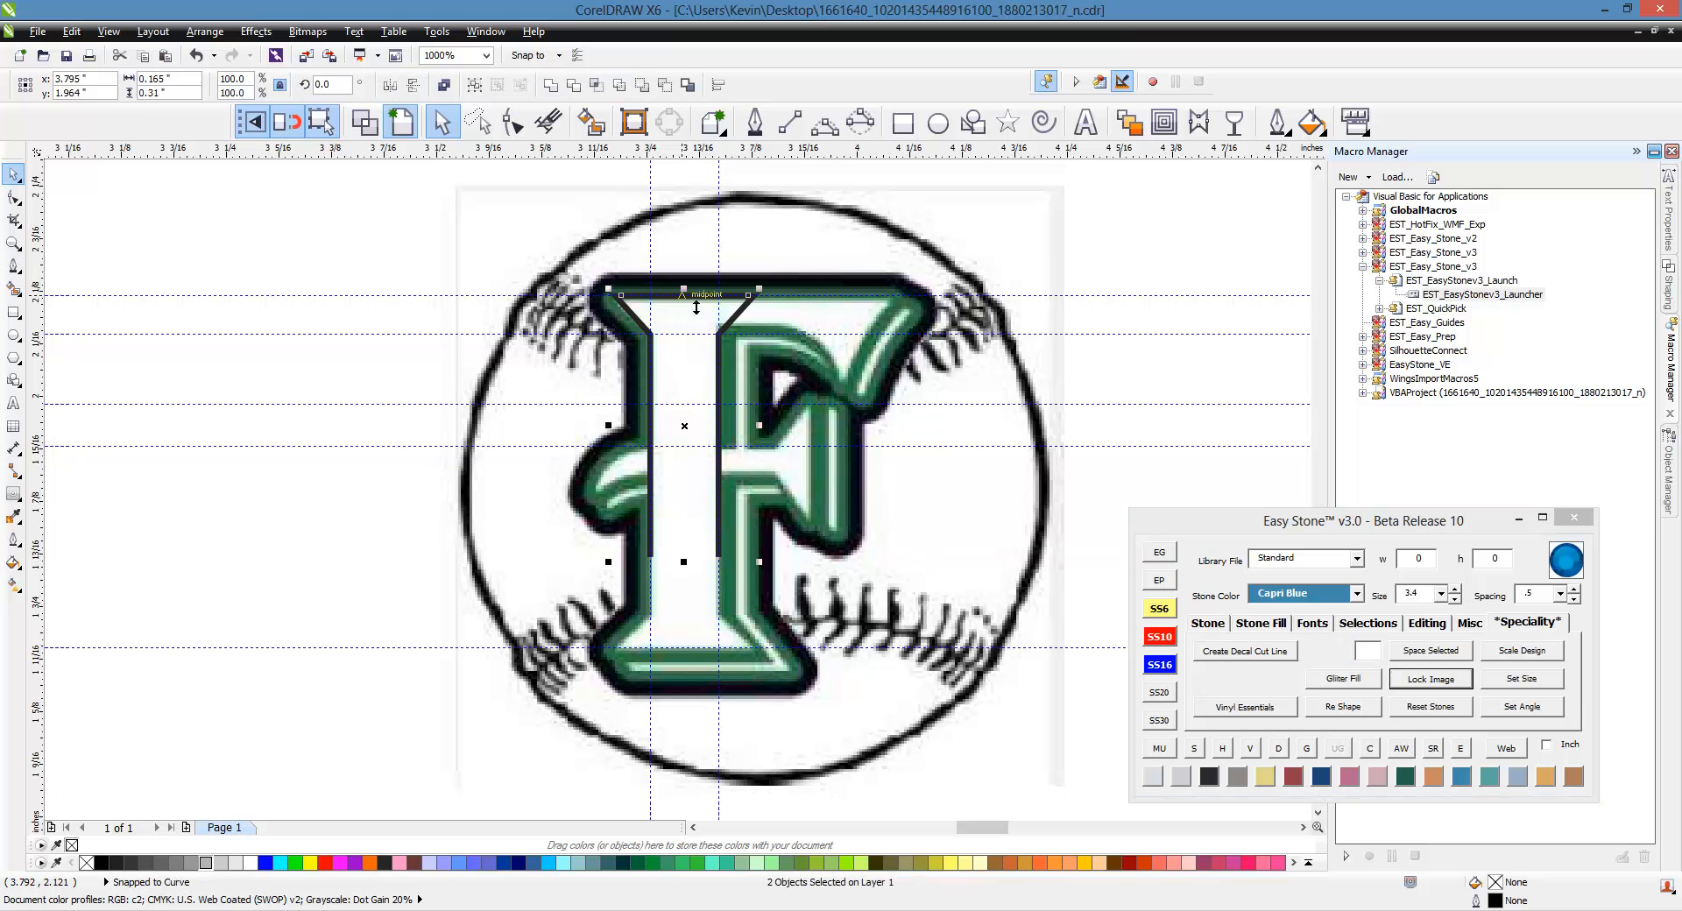
left_click_drag(685, 291, 707, 586)
right_click(707, 586)
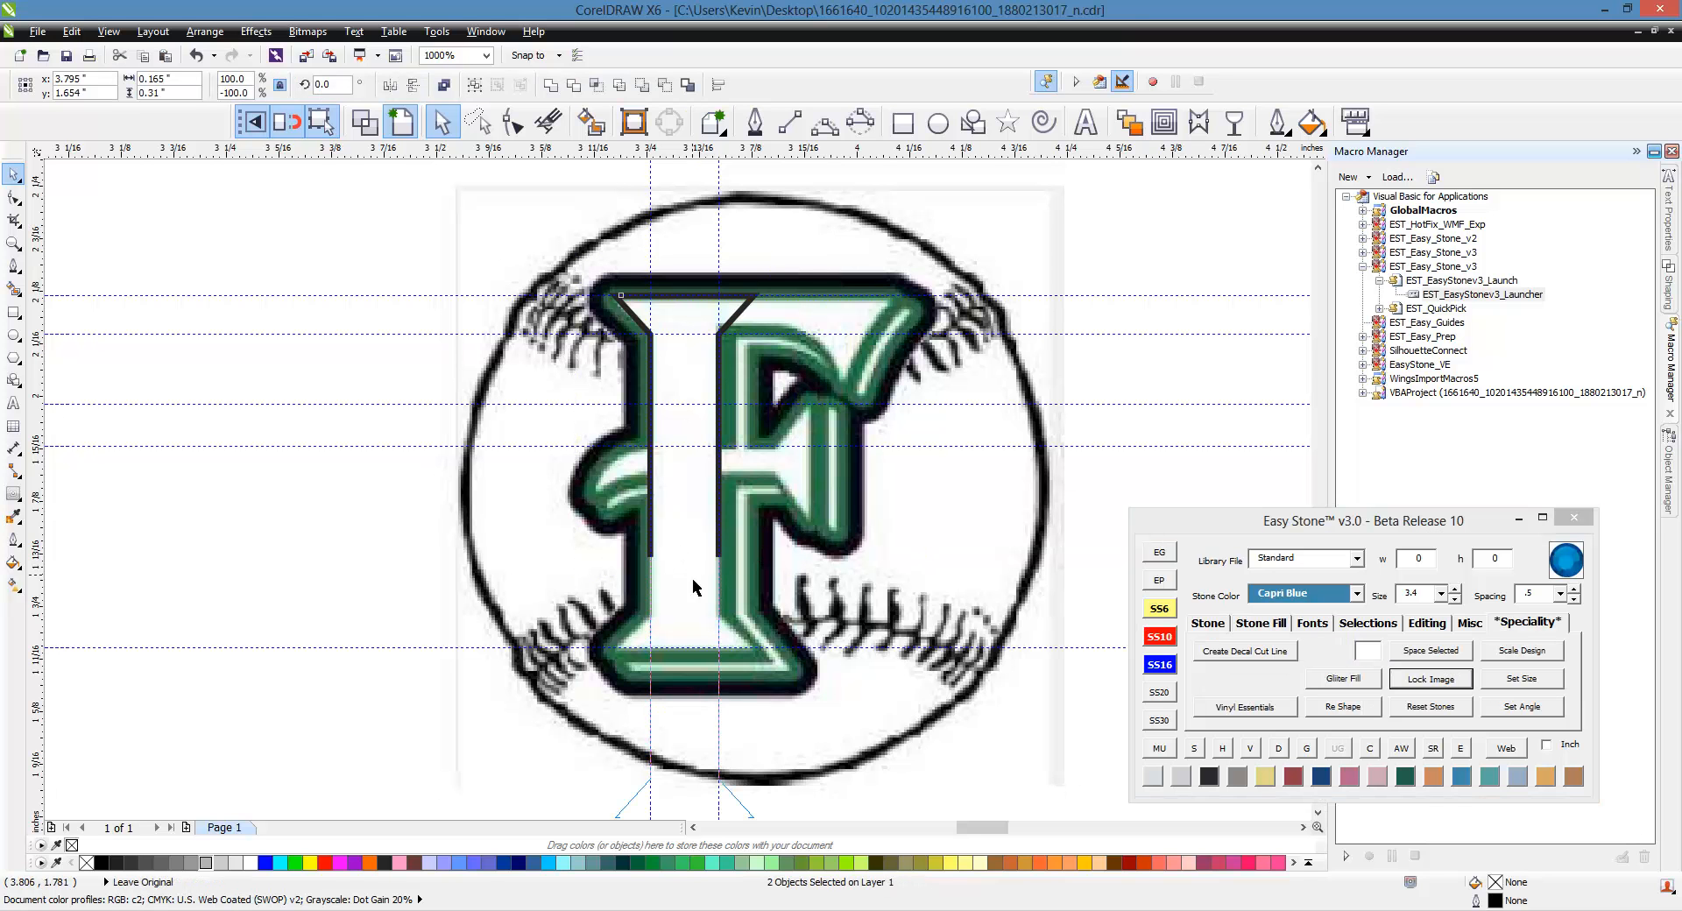
scroll(727, 589, "down", 1)
scroll(726, 590, "up", 1)
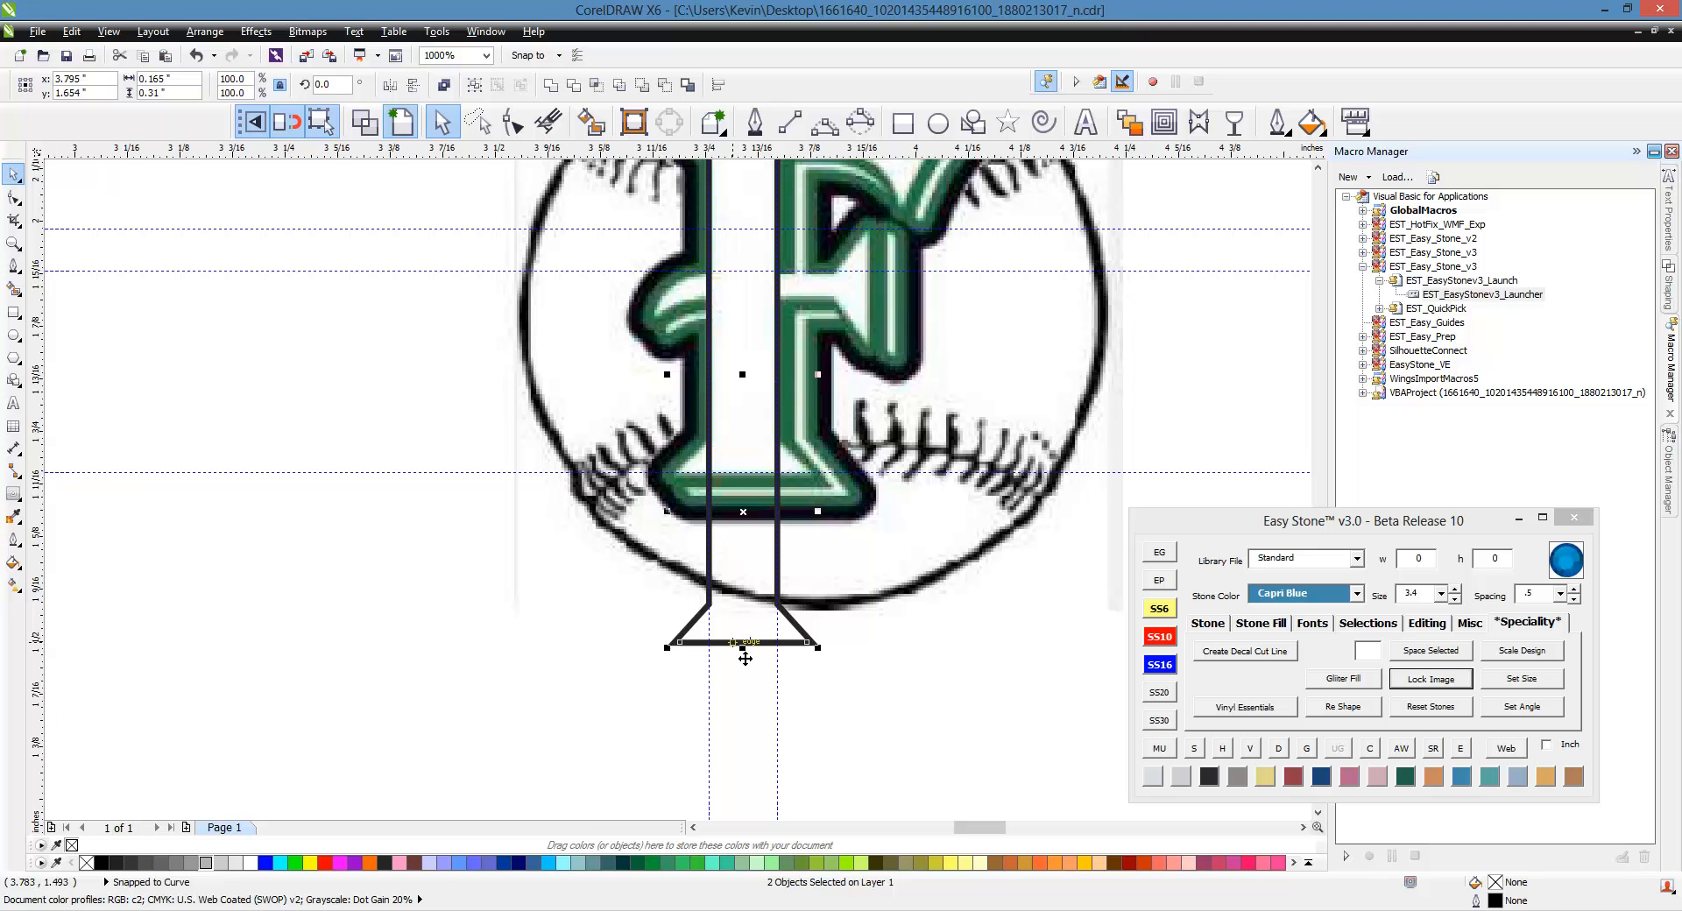
left_click_drag(740, 645, 751, 488)
scroll(756, 471, "up", 2)
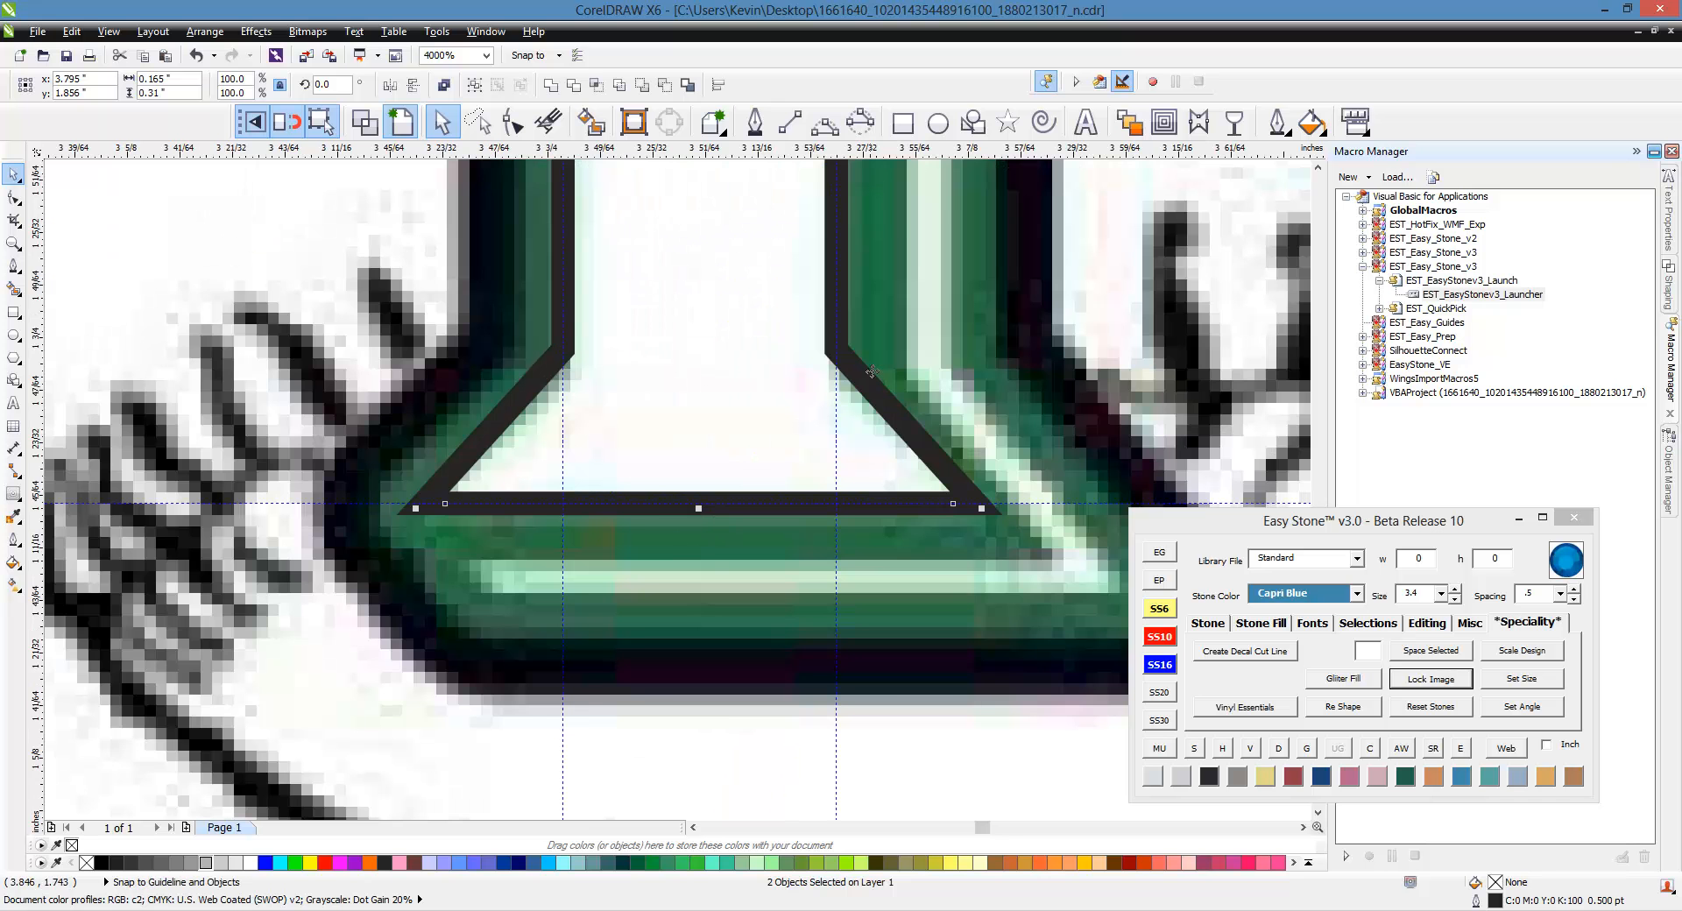
Trace the upper white hook on the F's left side with two 3-Point Curves meeting at its tip, starting on the crossbar guideline.
scroll(739, 580, "down", 2)
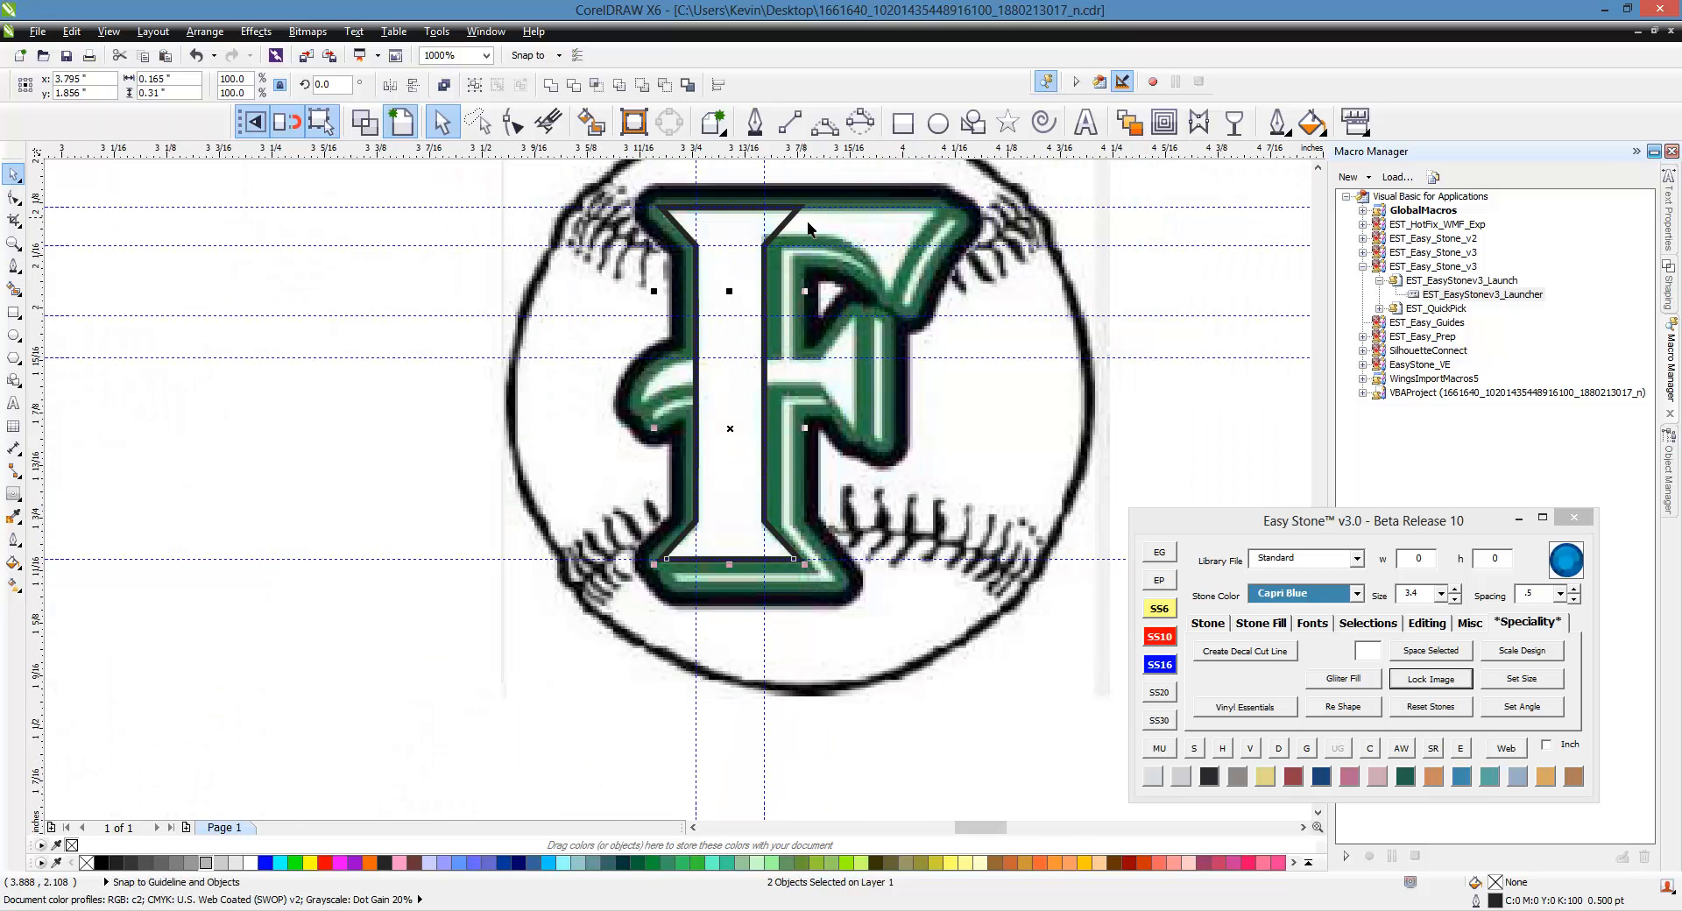
scroll(802, 230, "up", 2)
scroll(702, 255, "down", 1)
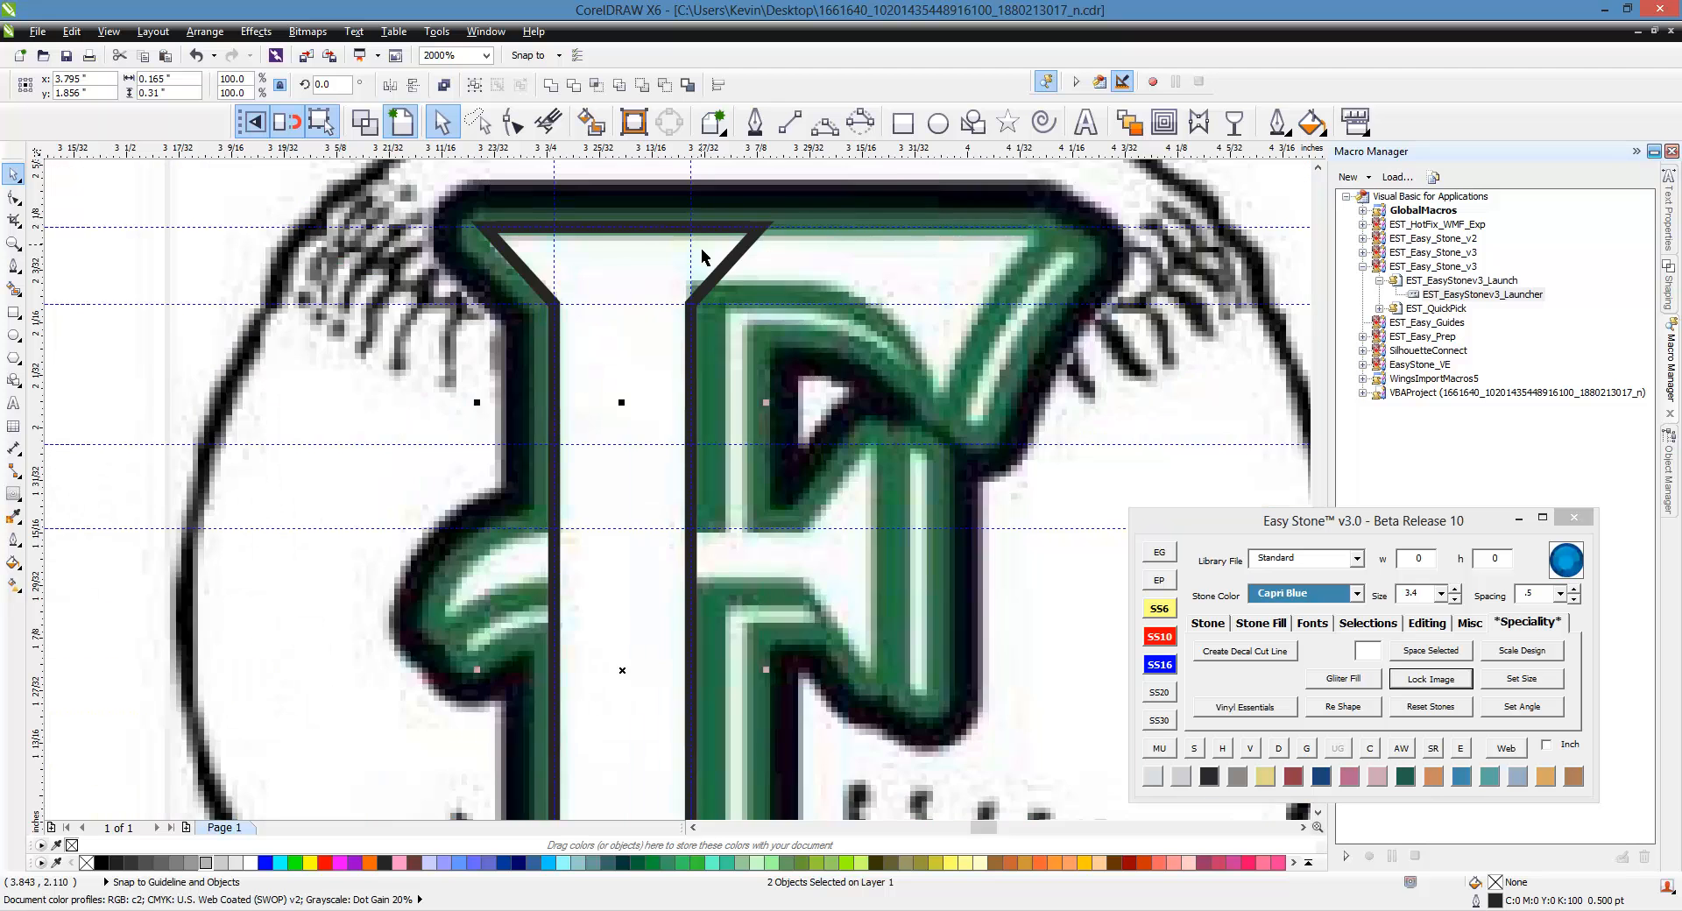
scroll(702, 250, "down", 1)
left_click(482, 431)
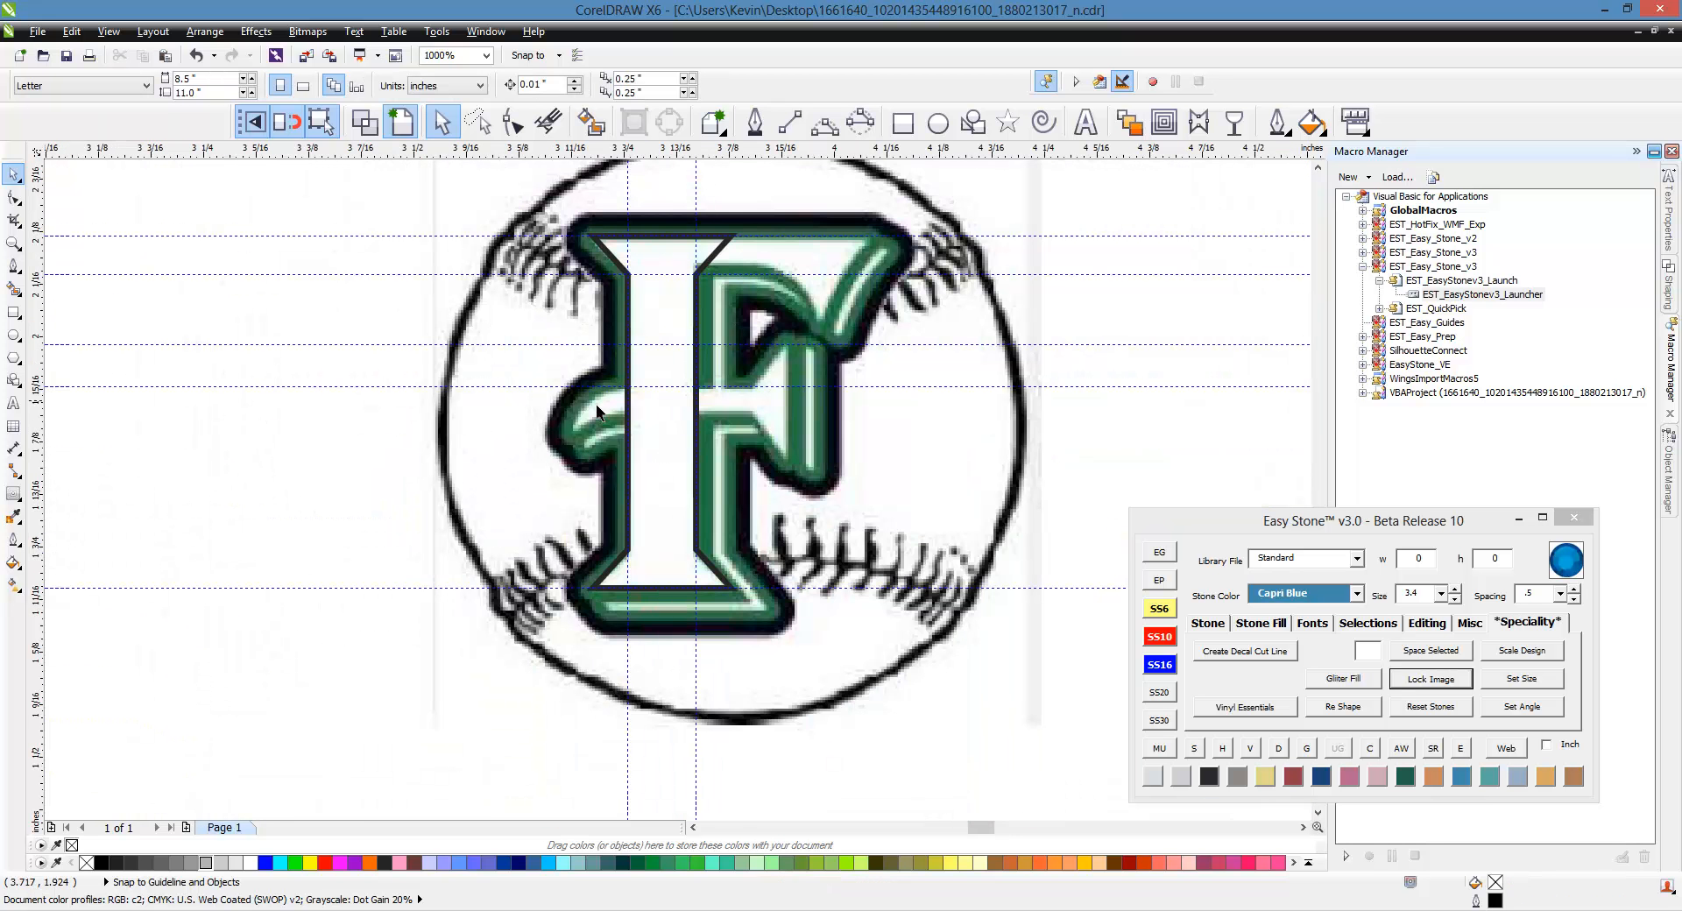
scroll(598, 409, "up", 1)
scroll(601, 422, "up", 1)
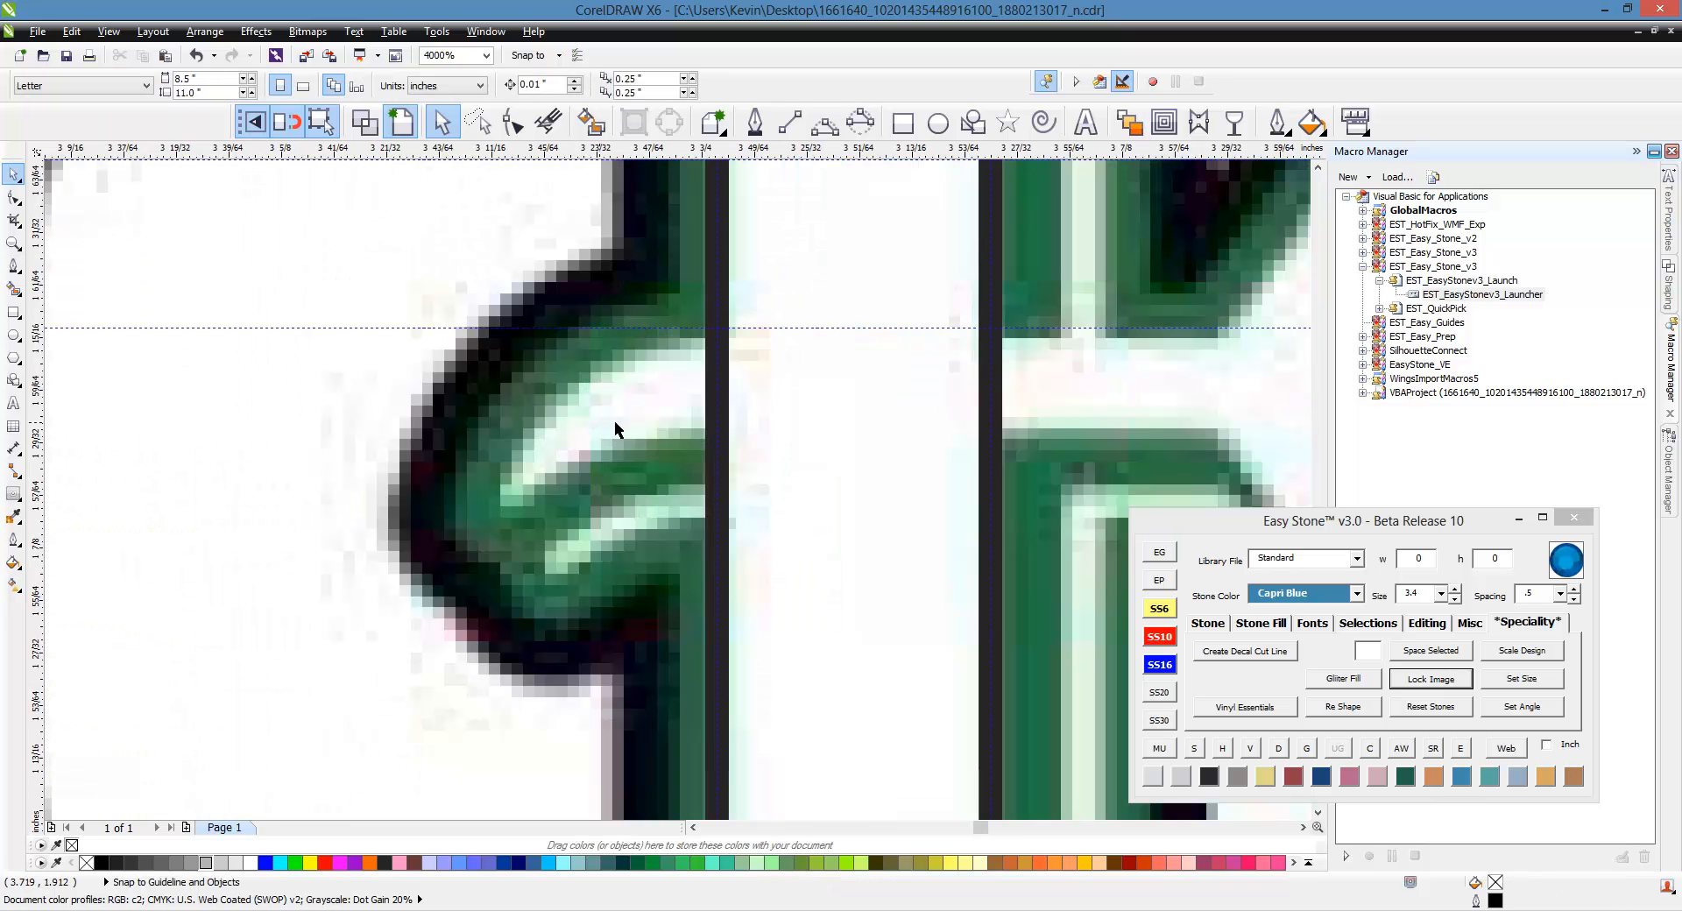
left_click(825, 122)
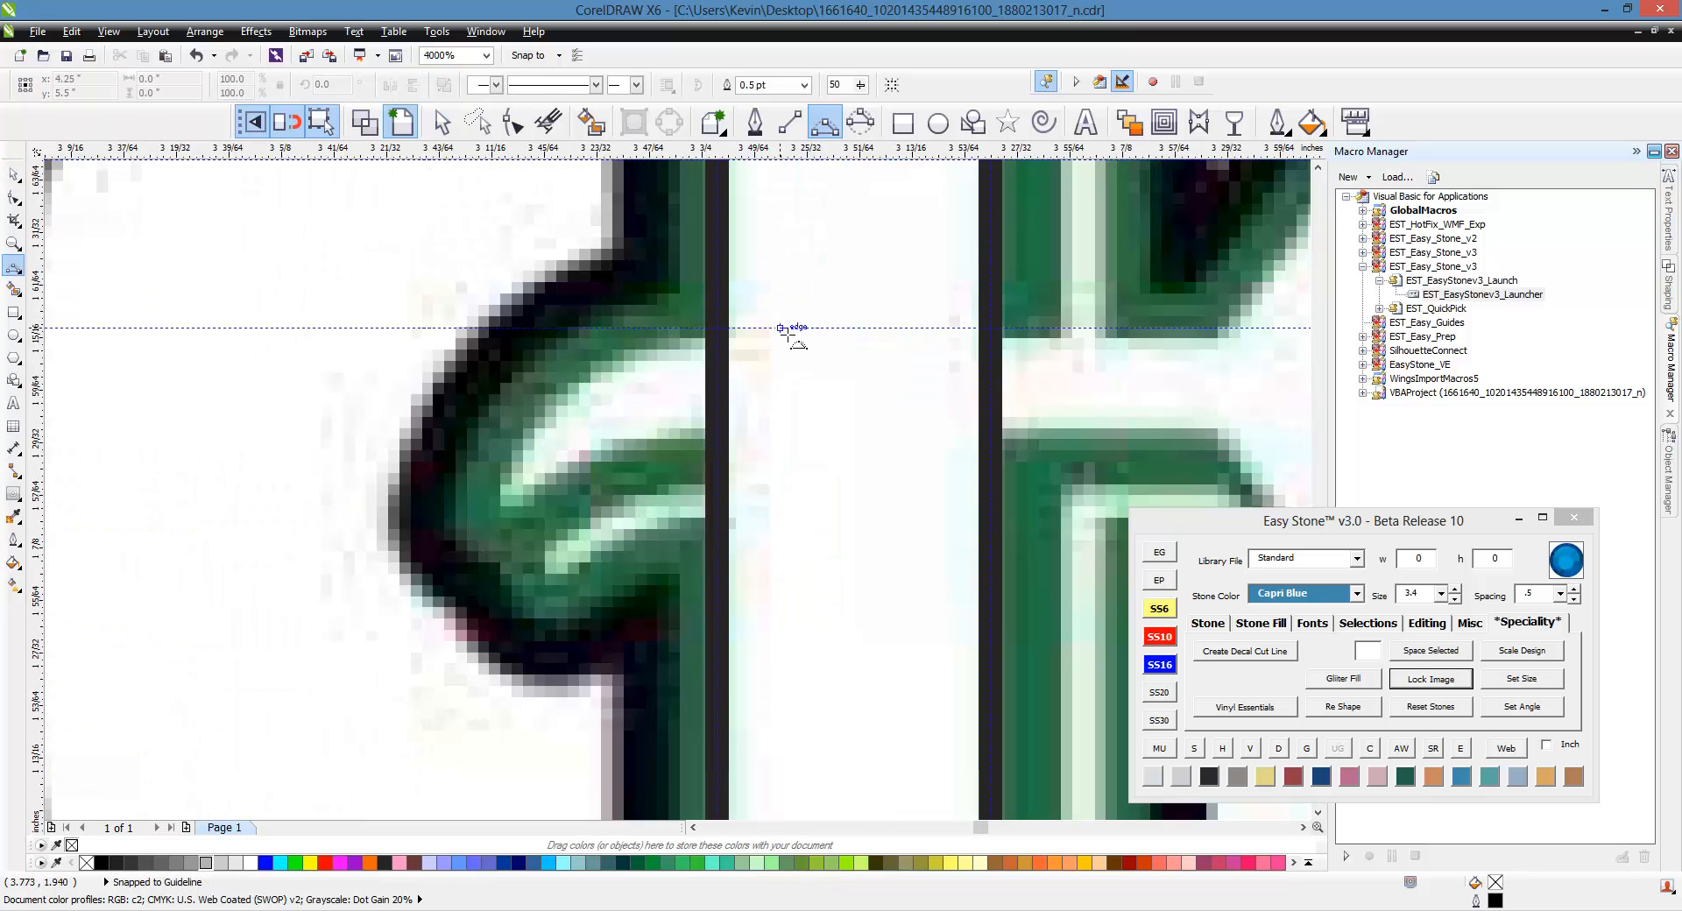
left_click(779, 329)
left_click_drag(556, 437, 838, 389)
left_click(584, 384)
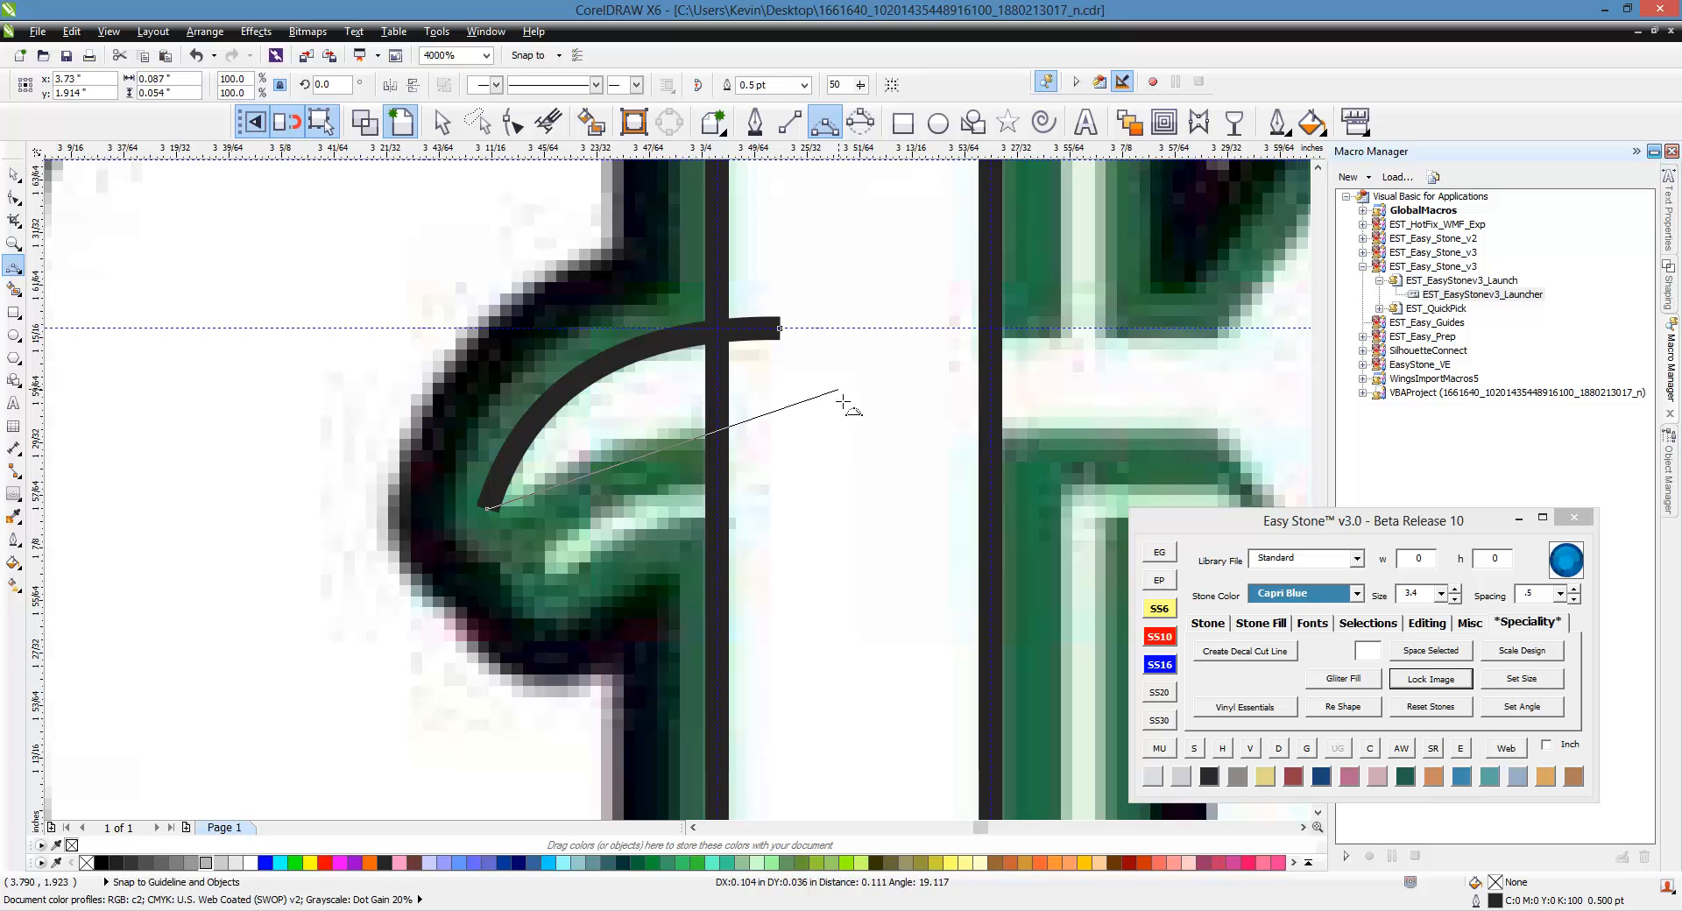
left_click(663, 421)
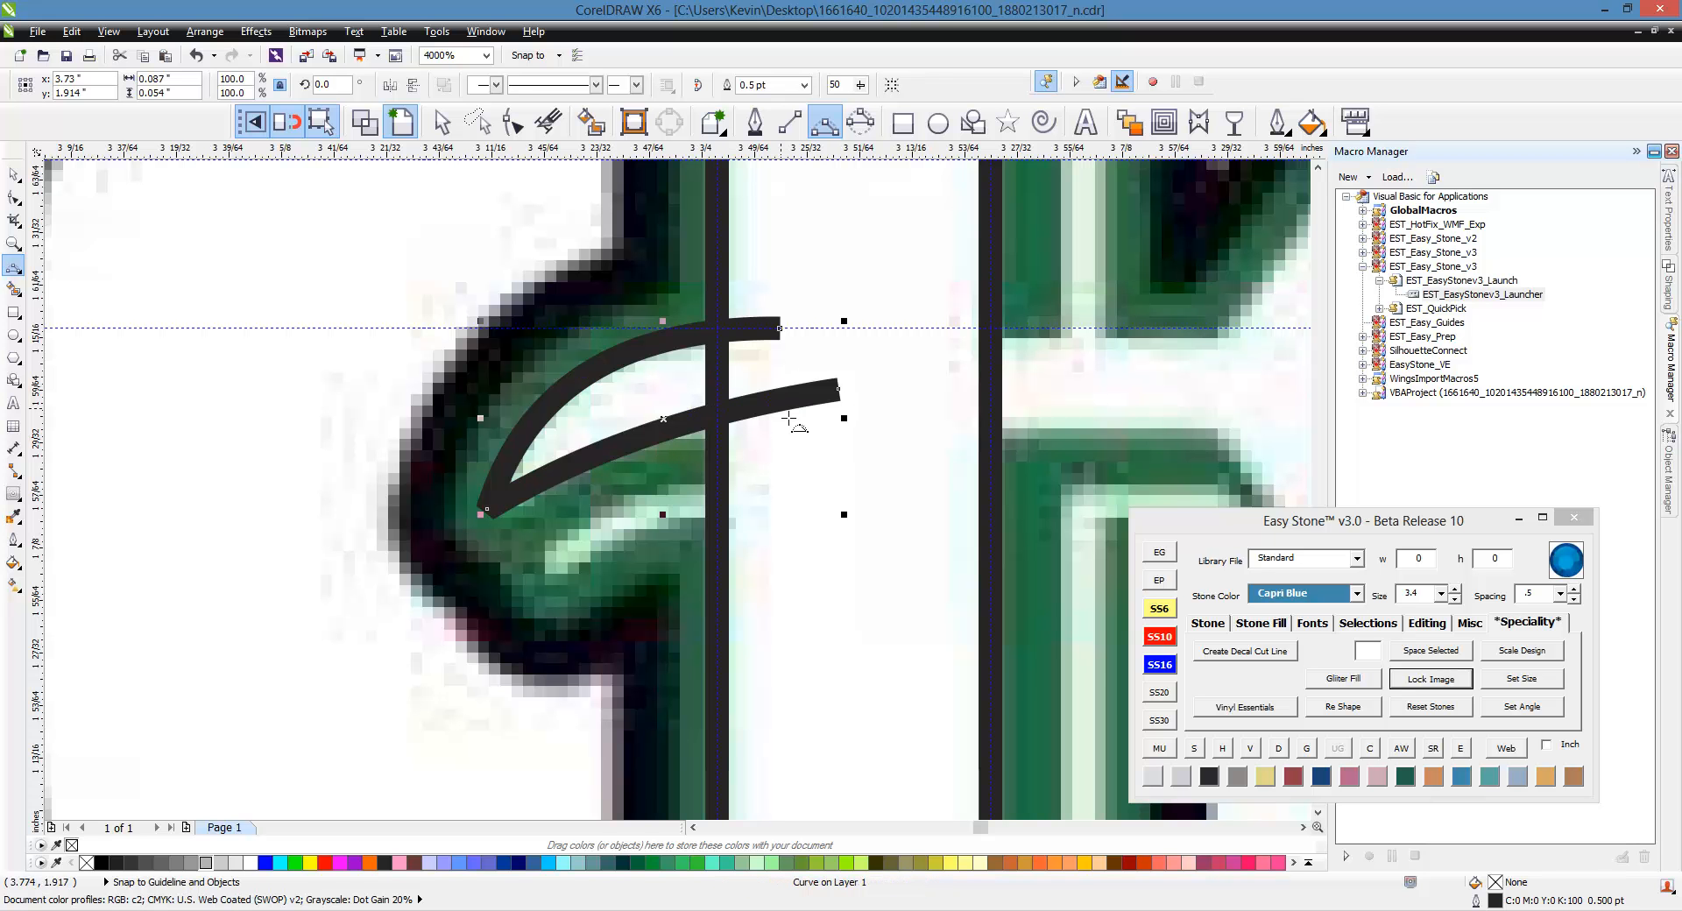
Copy the hook path straight down, scale the copy to about 77%, and fit it over the lower hook highlight.
left_click(14, 174)
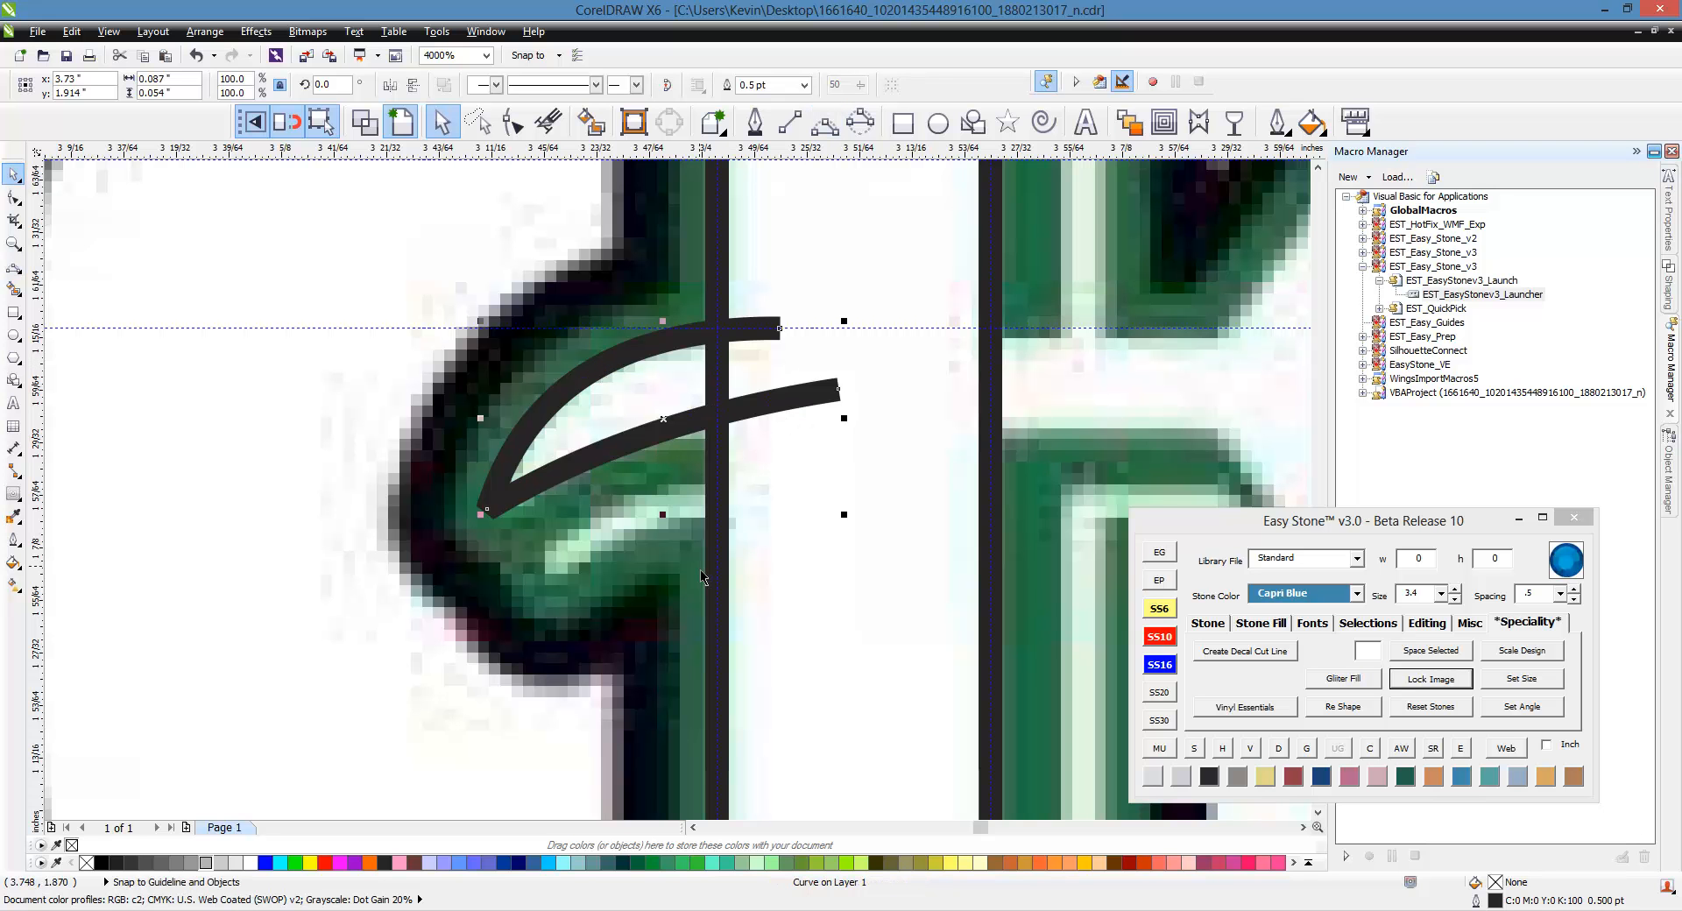
left_click_drag(674, 362, 673, 491)
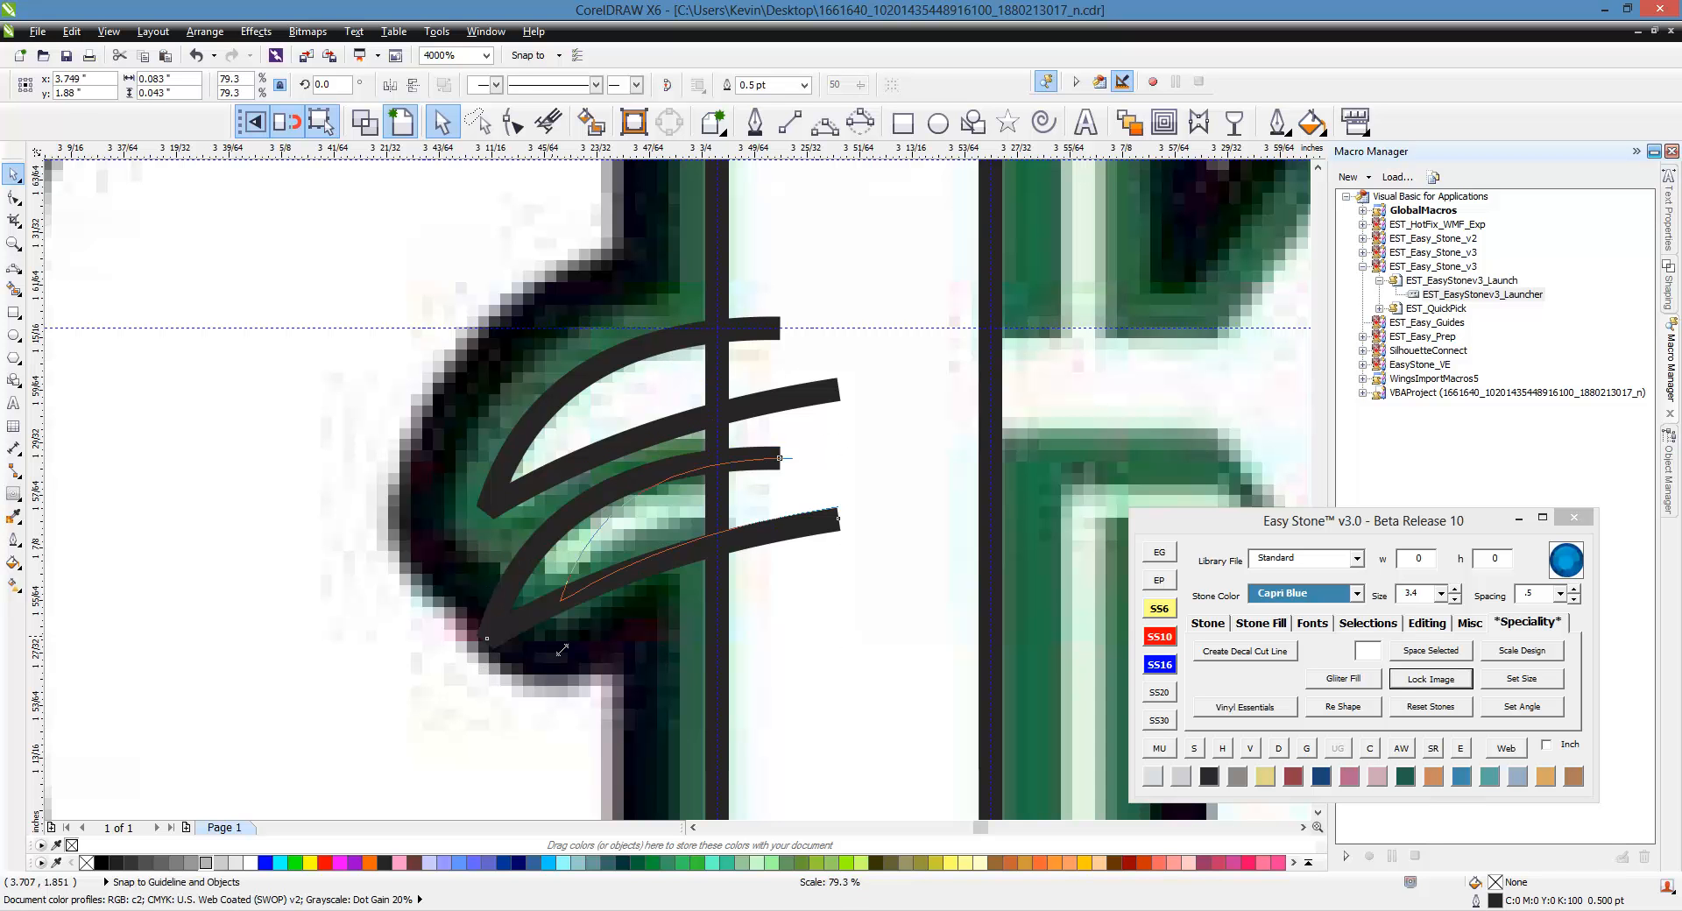
left_click_drag(488, 657, 568, 615)
left_click_drag(689, 508, 687, 511)
scroll(608, 478, "down", 2)
scroll(628, 498, "up", 2)
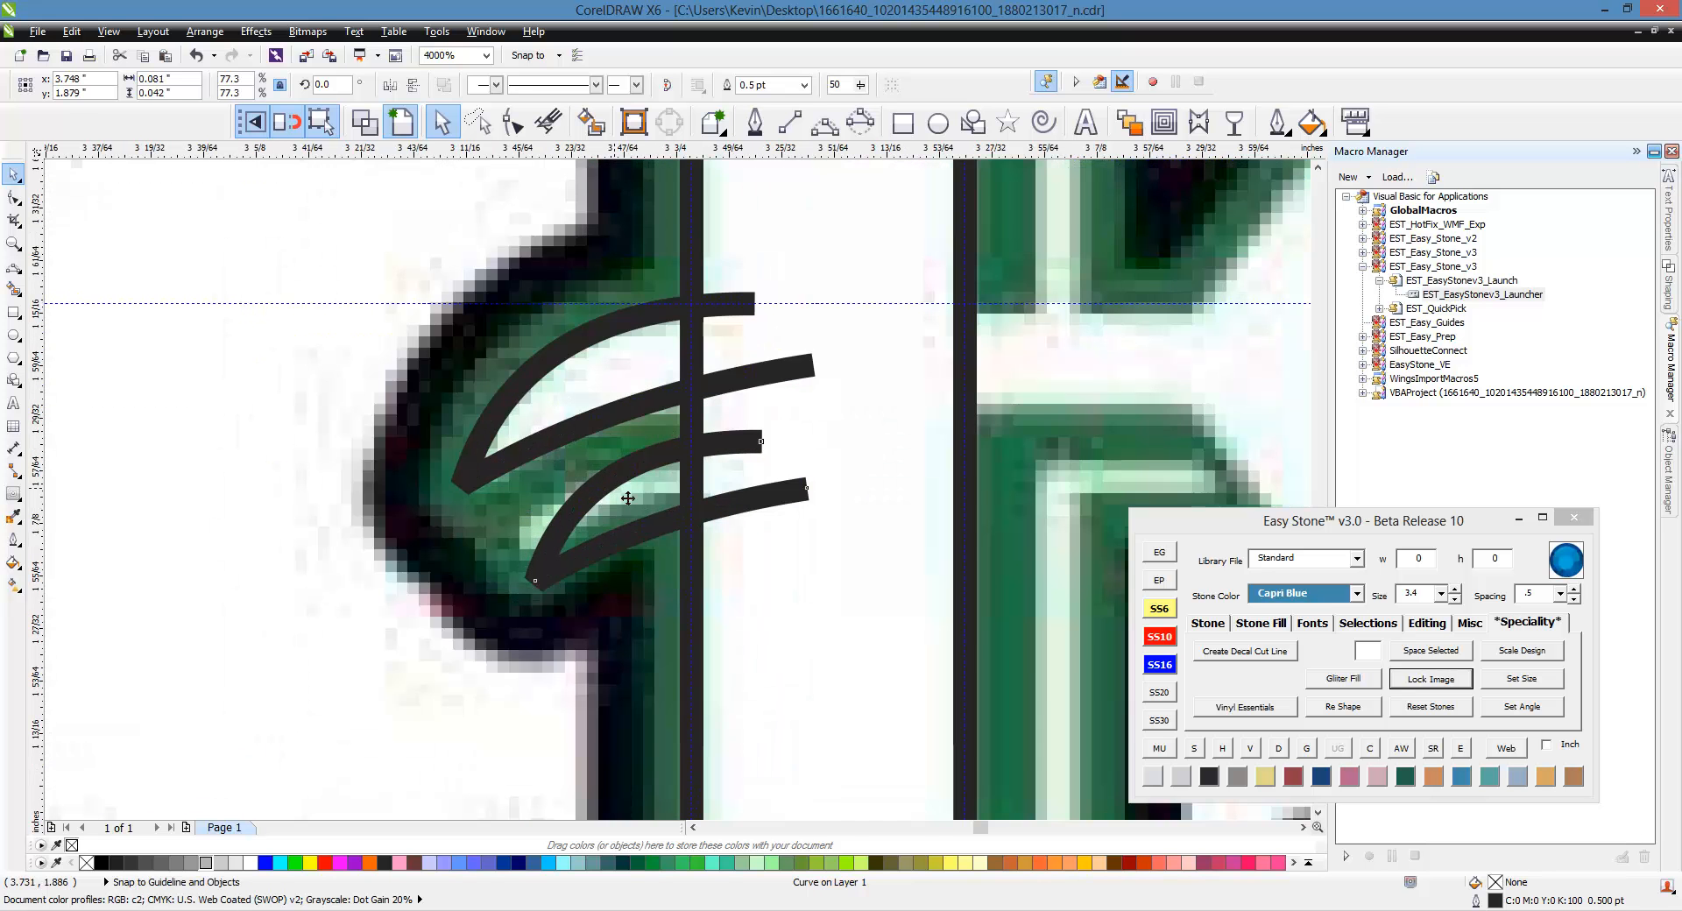
left_click(370, 561)
Draw a rectangle about 0.128" by 0.03" over the F's white crossbar, with its upper edge on the crossbar guideline.
scroll(511, 479, "down", 2)
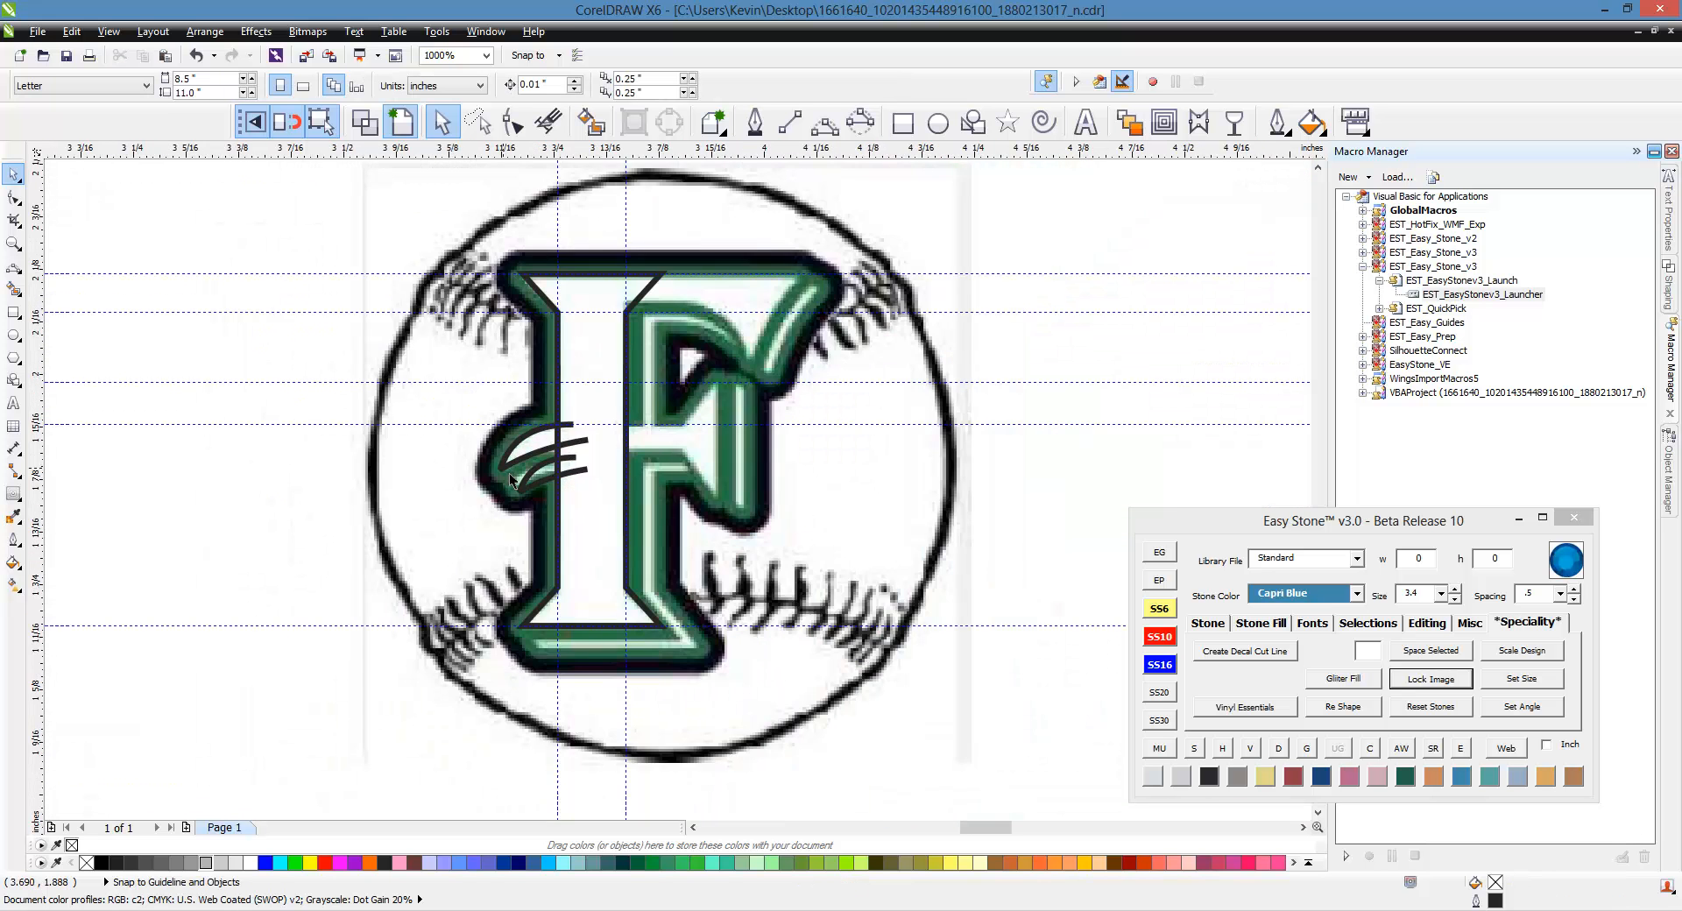
scroll(700, 385, "up", 1)
scroll(685, 508, "down", 1)
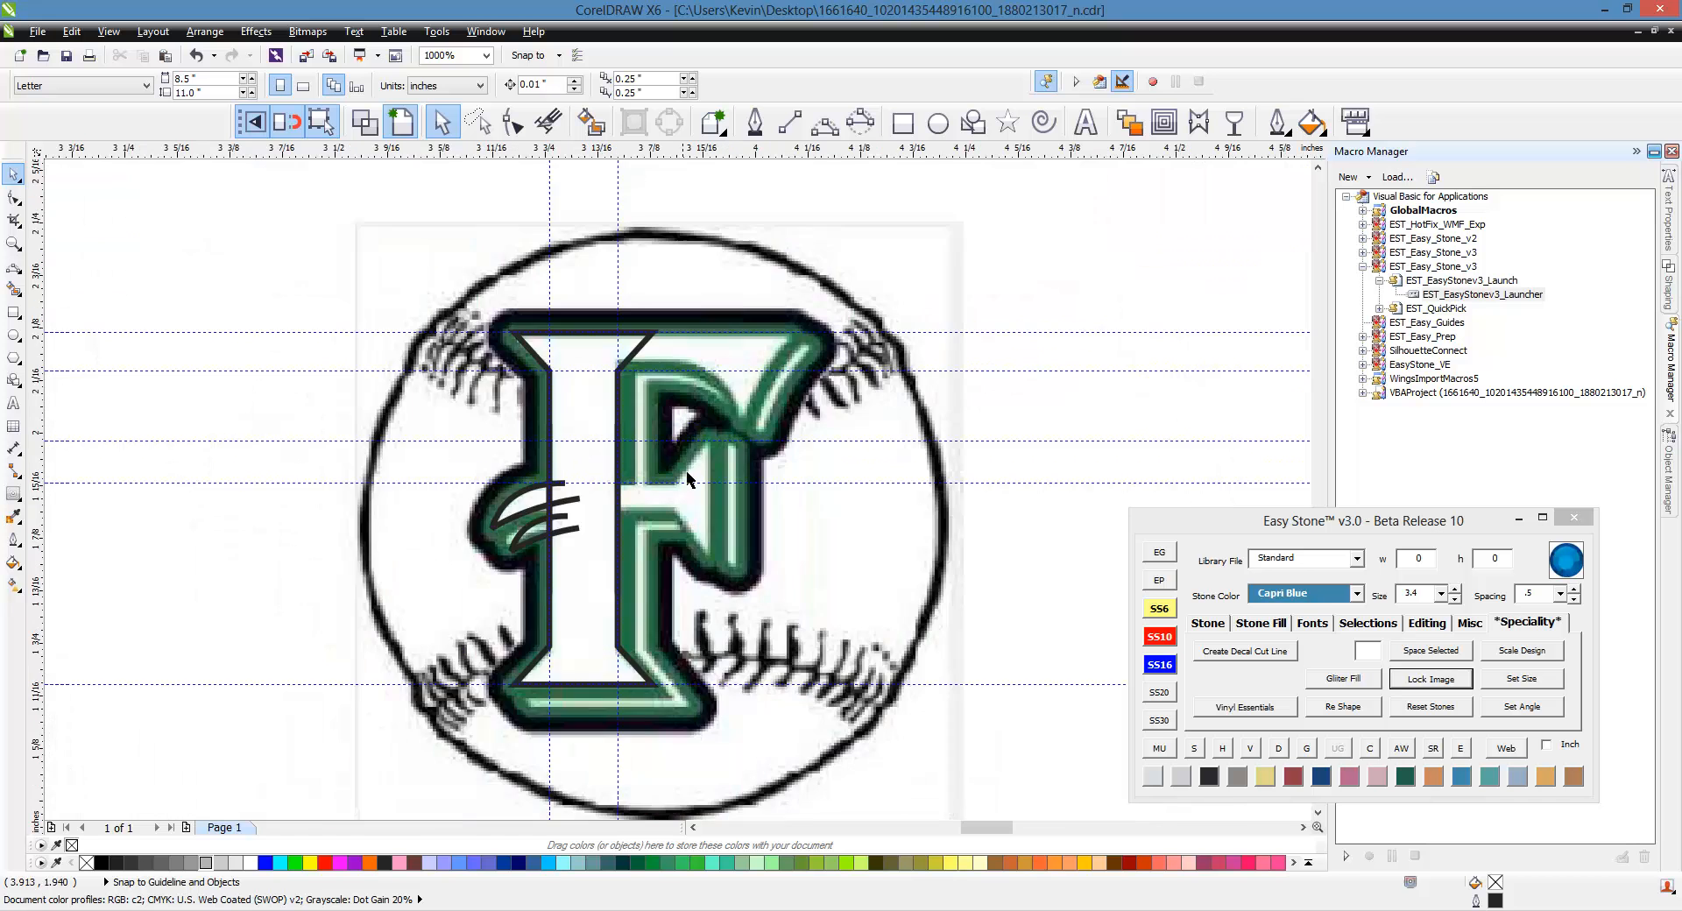
scroll(700, 449, "up", 1)
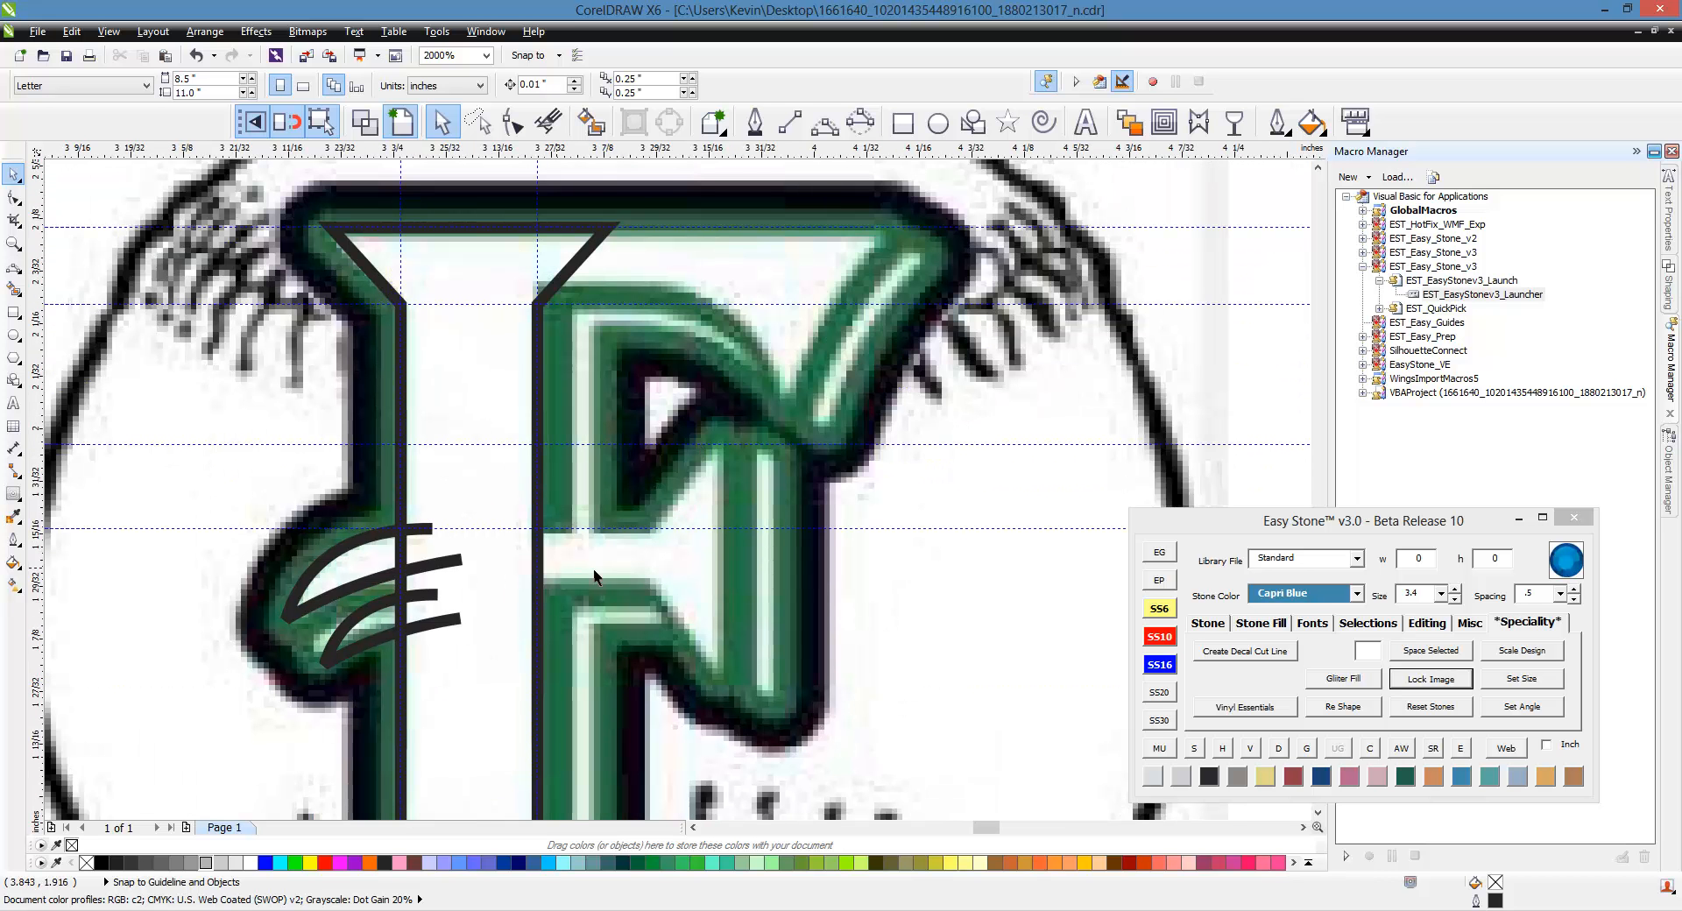
scroll(629, 571, "up", 1)
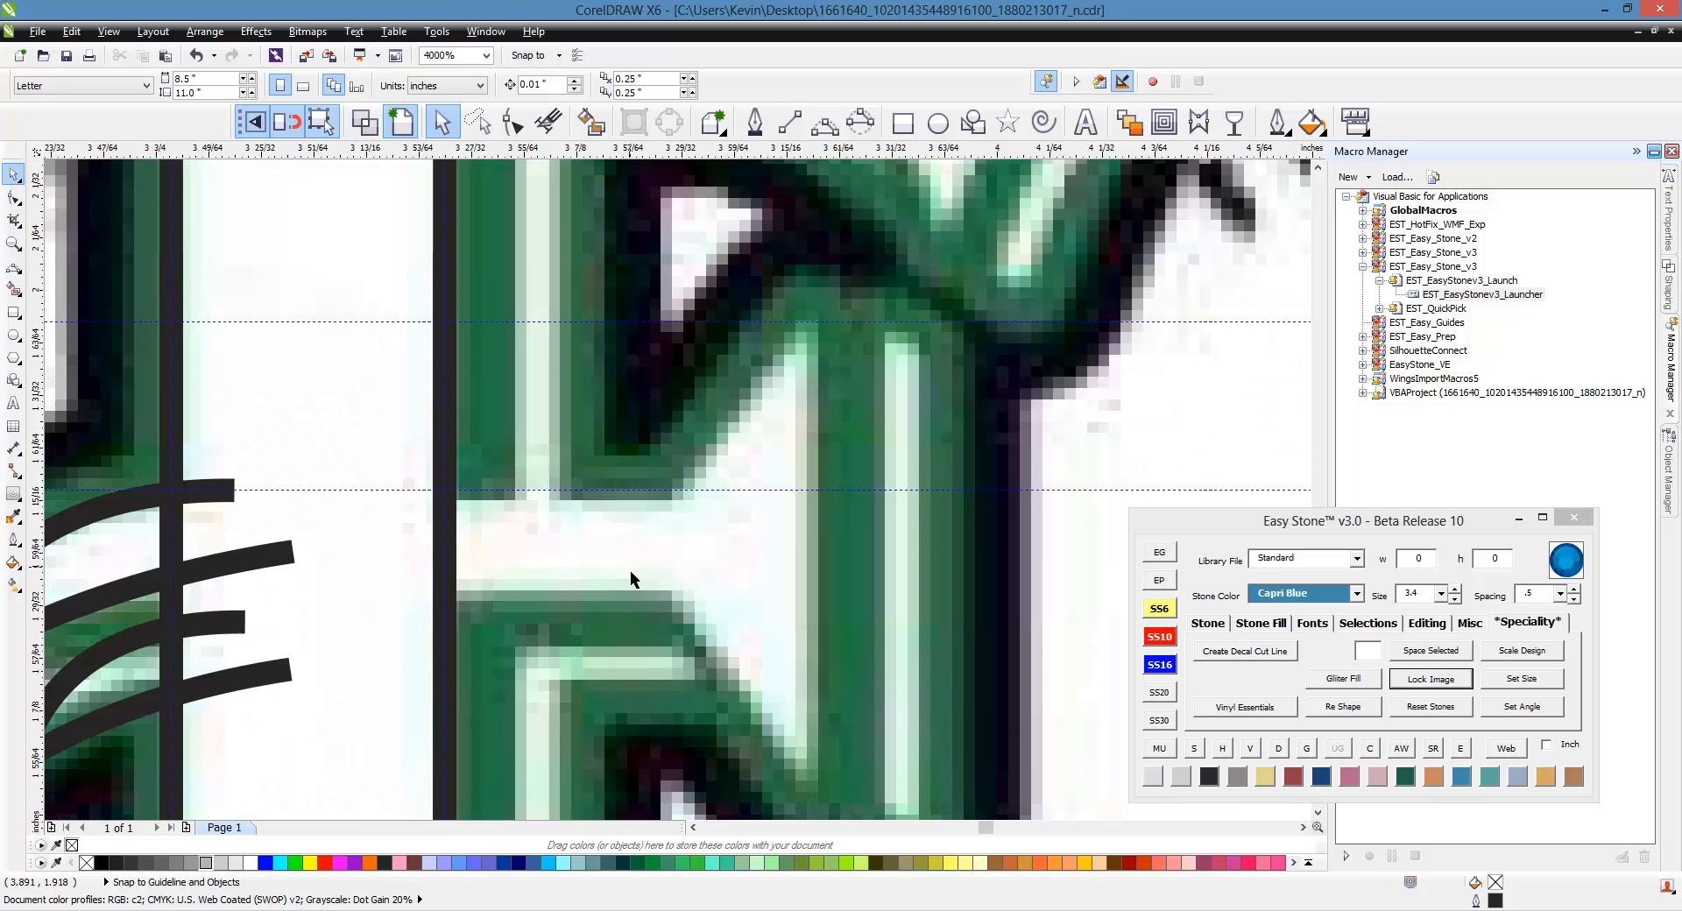
left_click(892, 132)
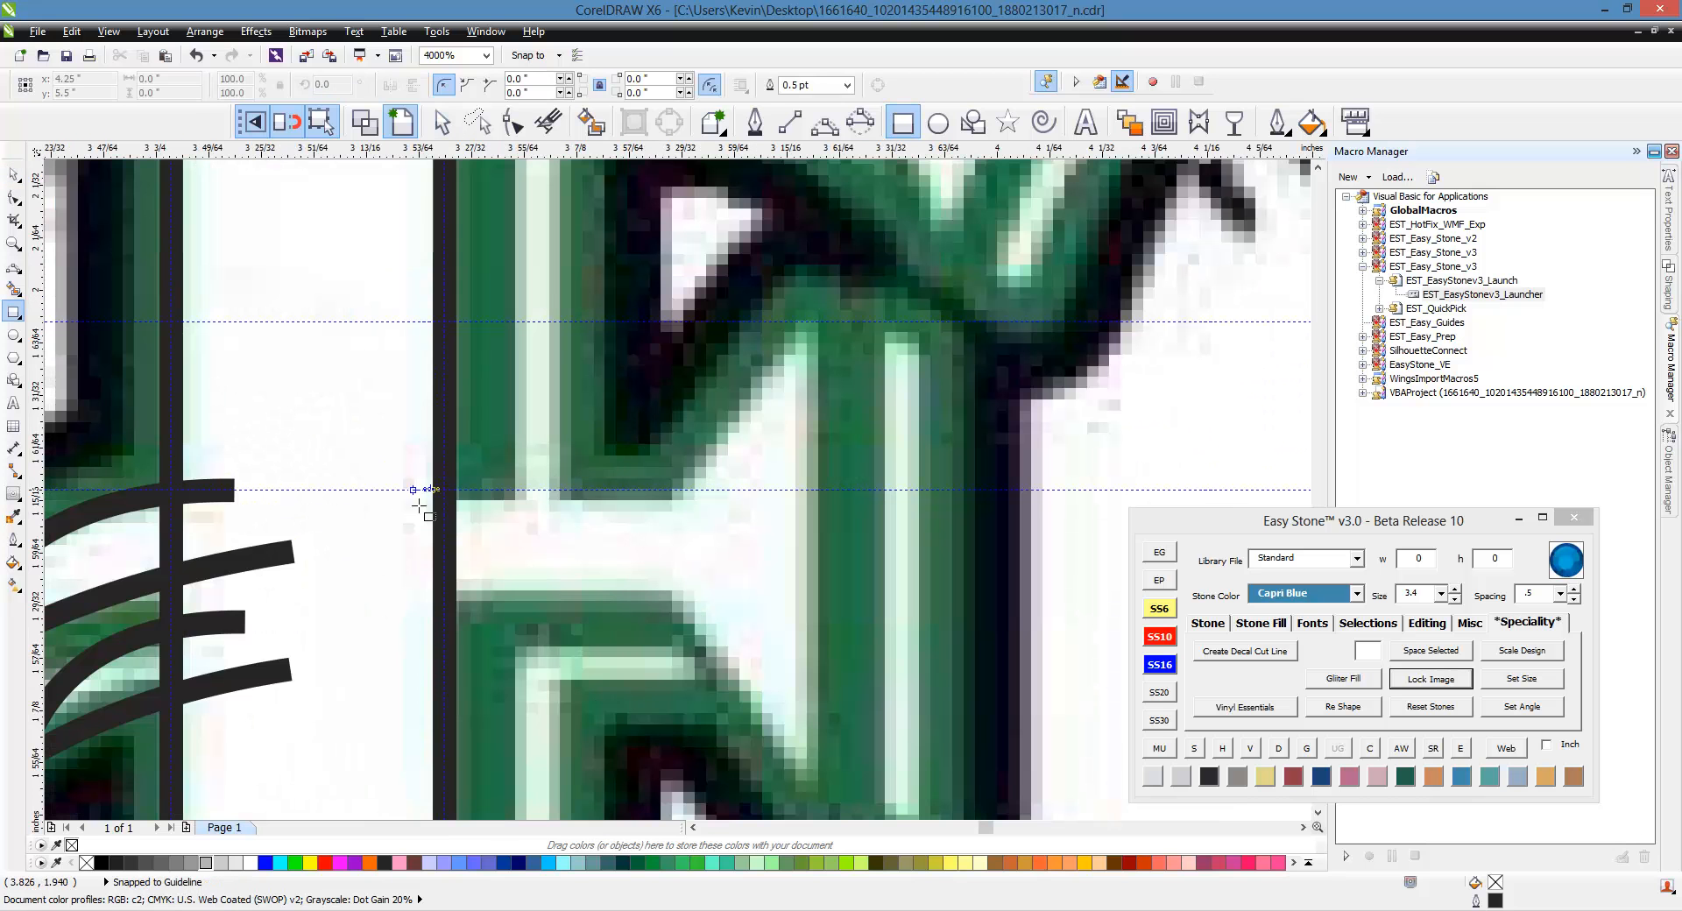
left_click_drag(387, 496, 823, 601)
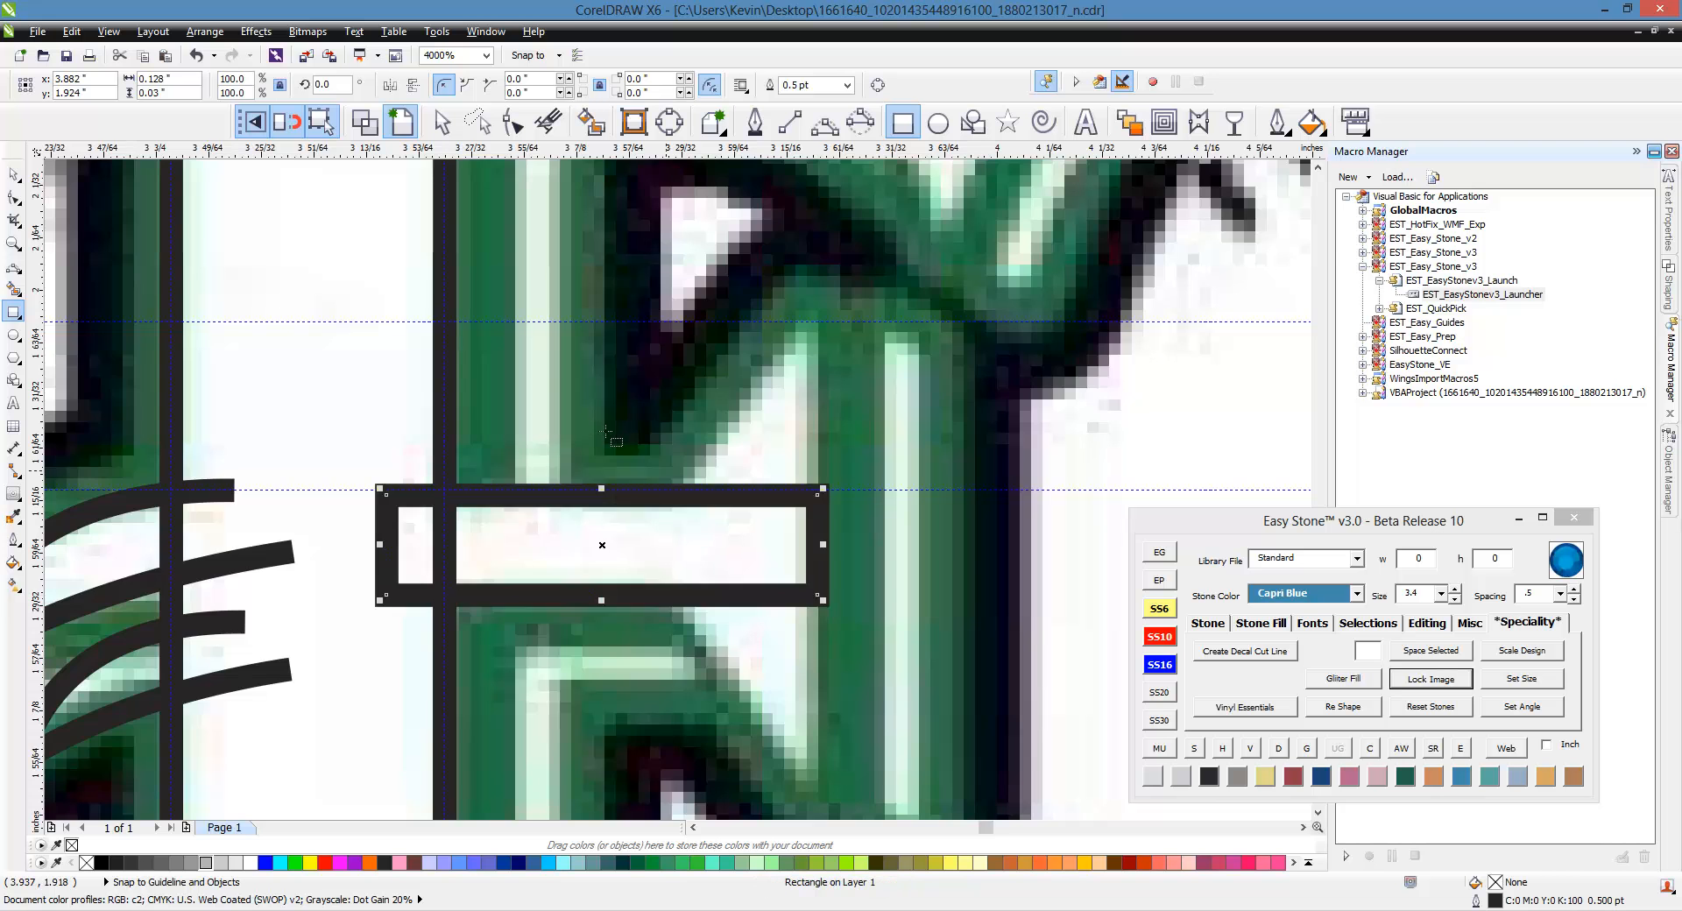
scroll(526, 438, "down", 2)
scroll(543, 477, "up", 2)
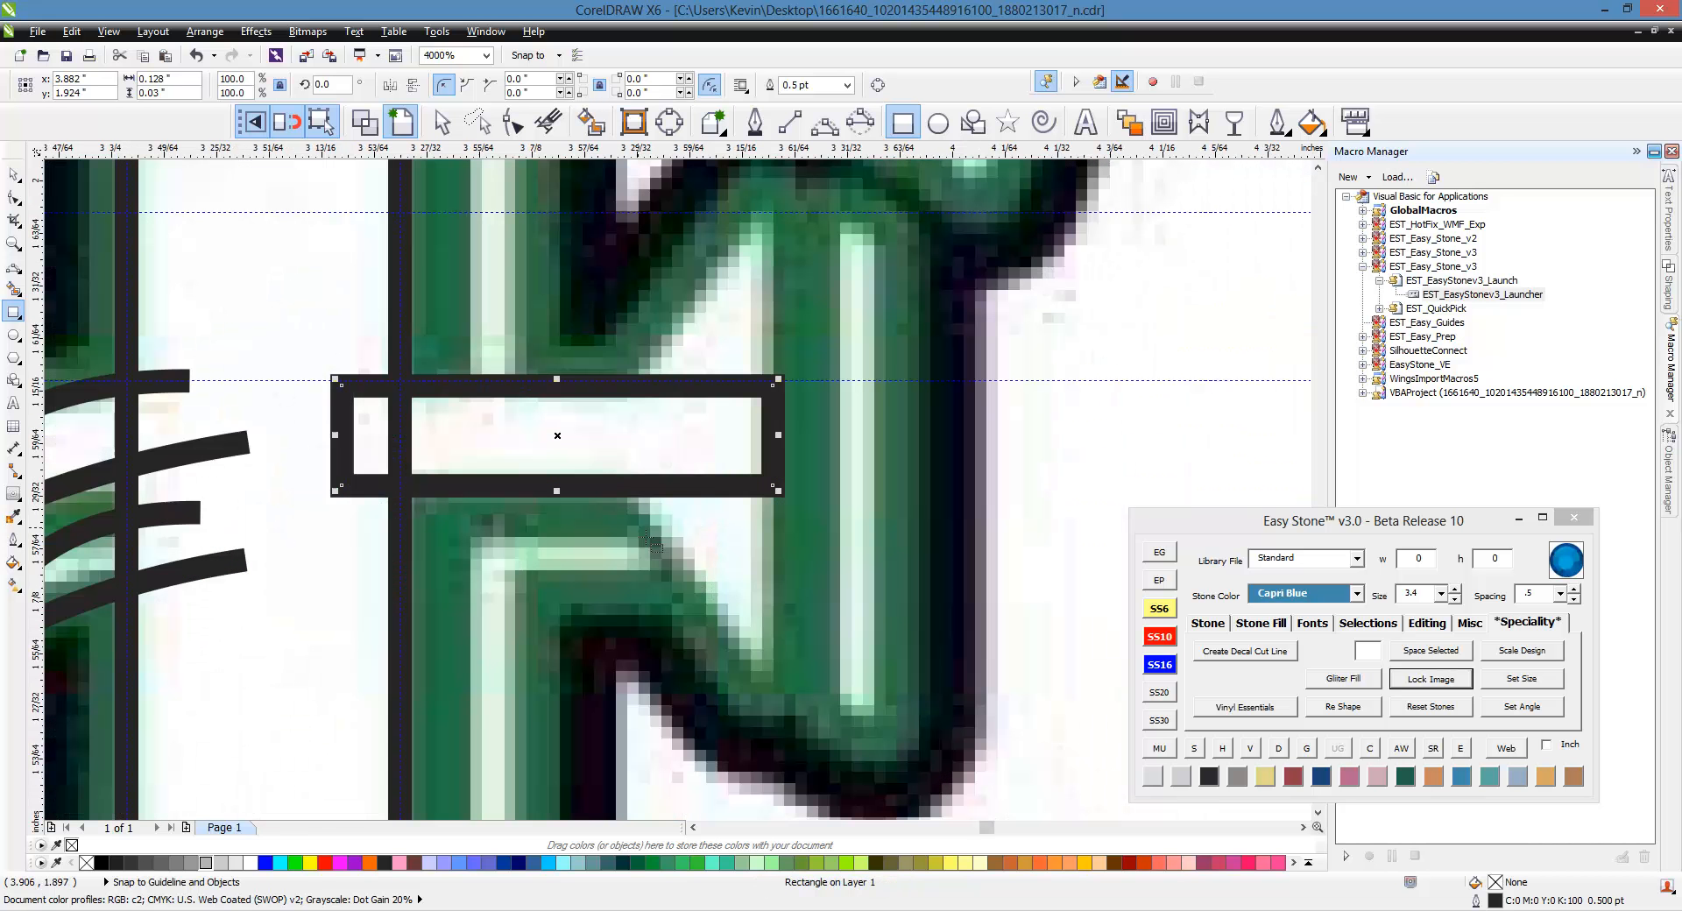
left_click(756, 124)
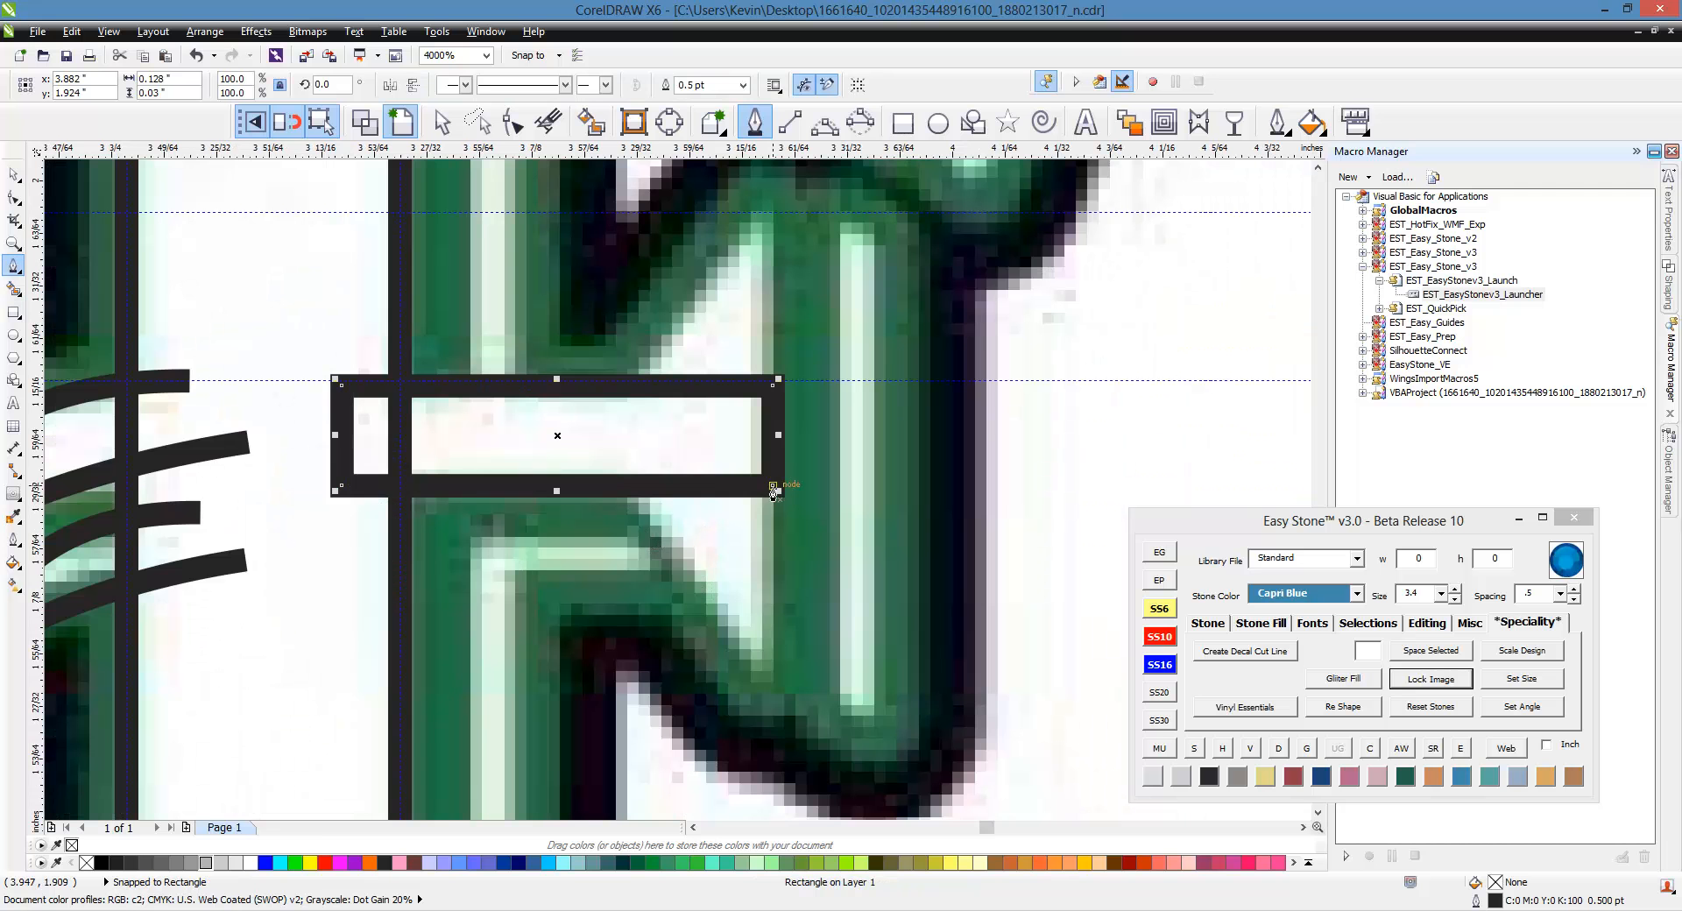
left_click(622, 485)
key("Escape")
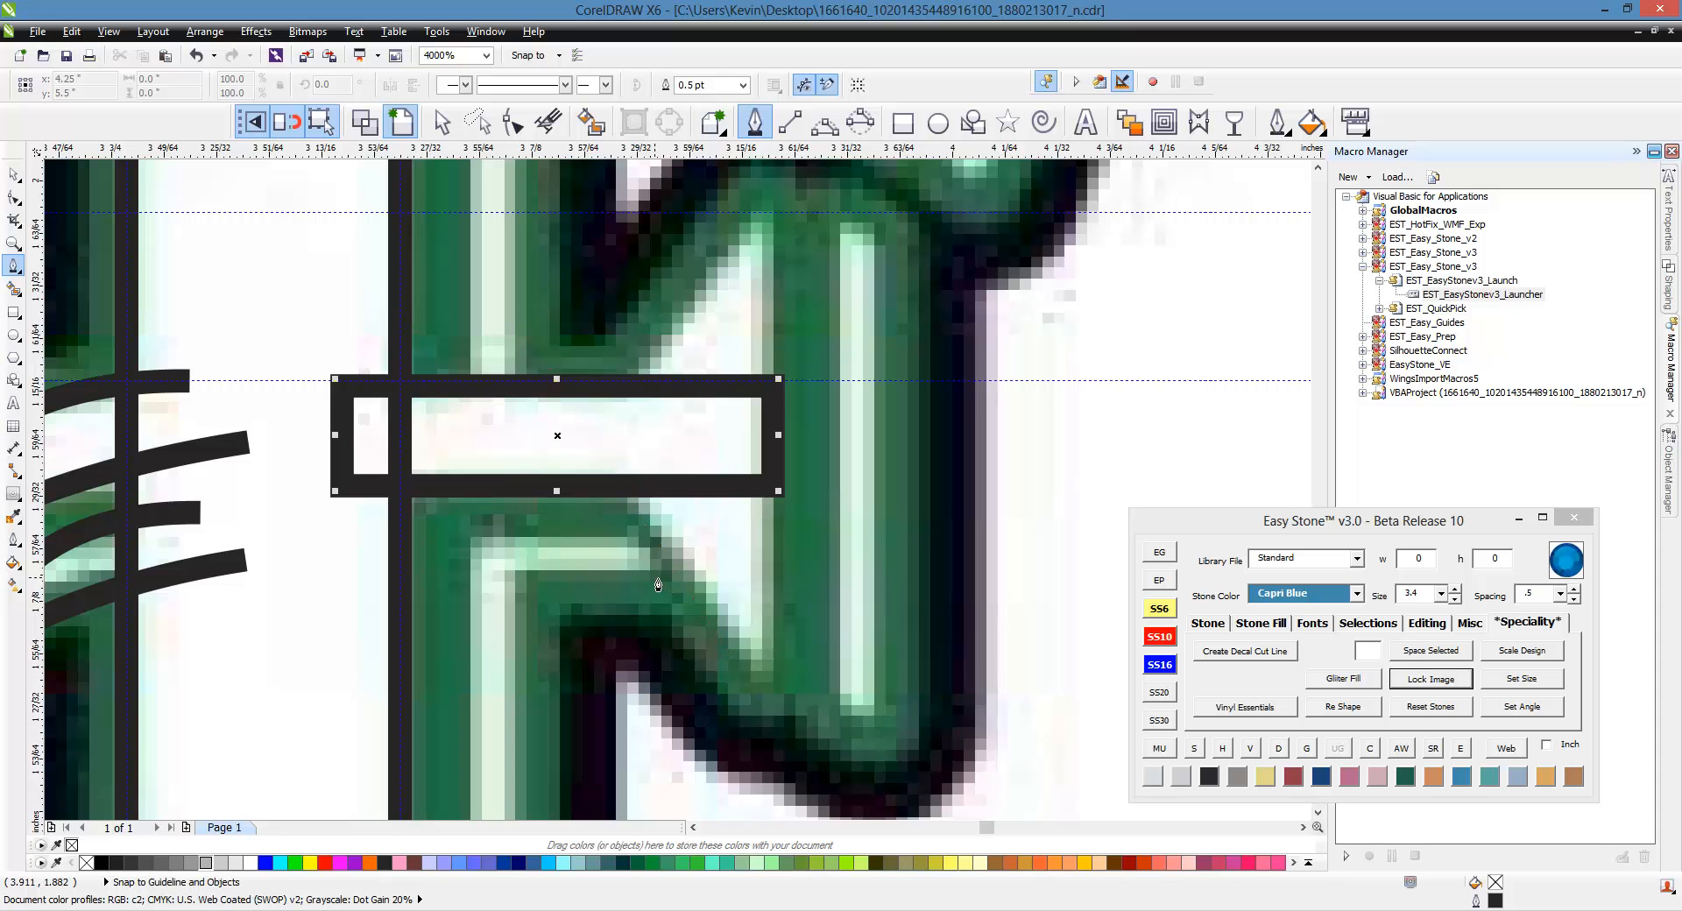
left_click(627, 485)
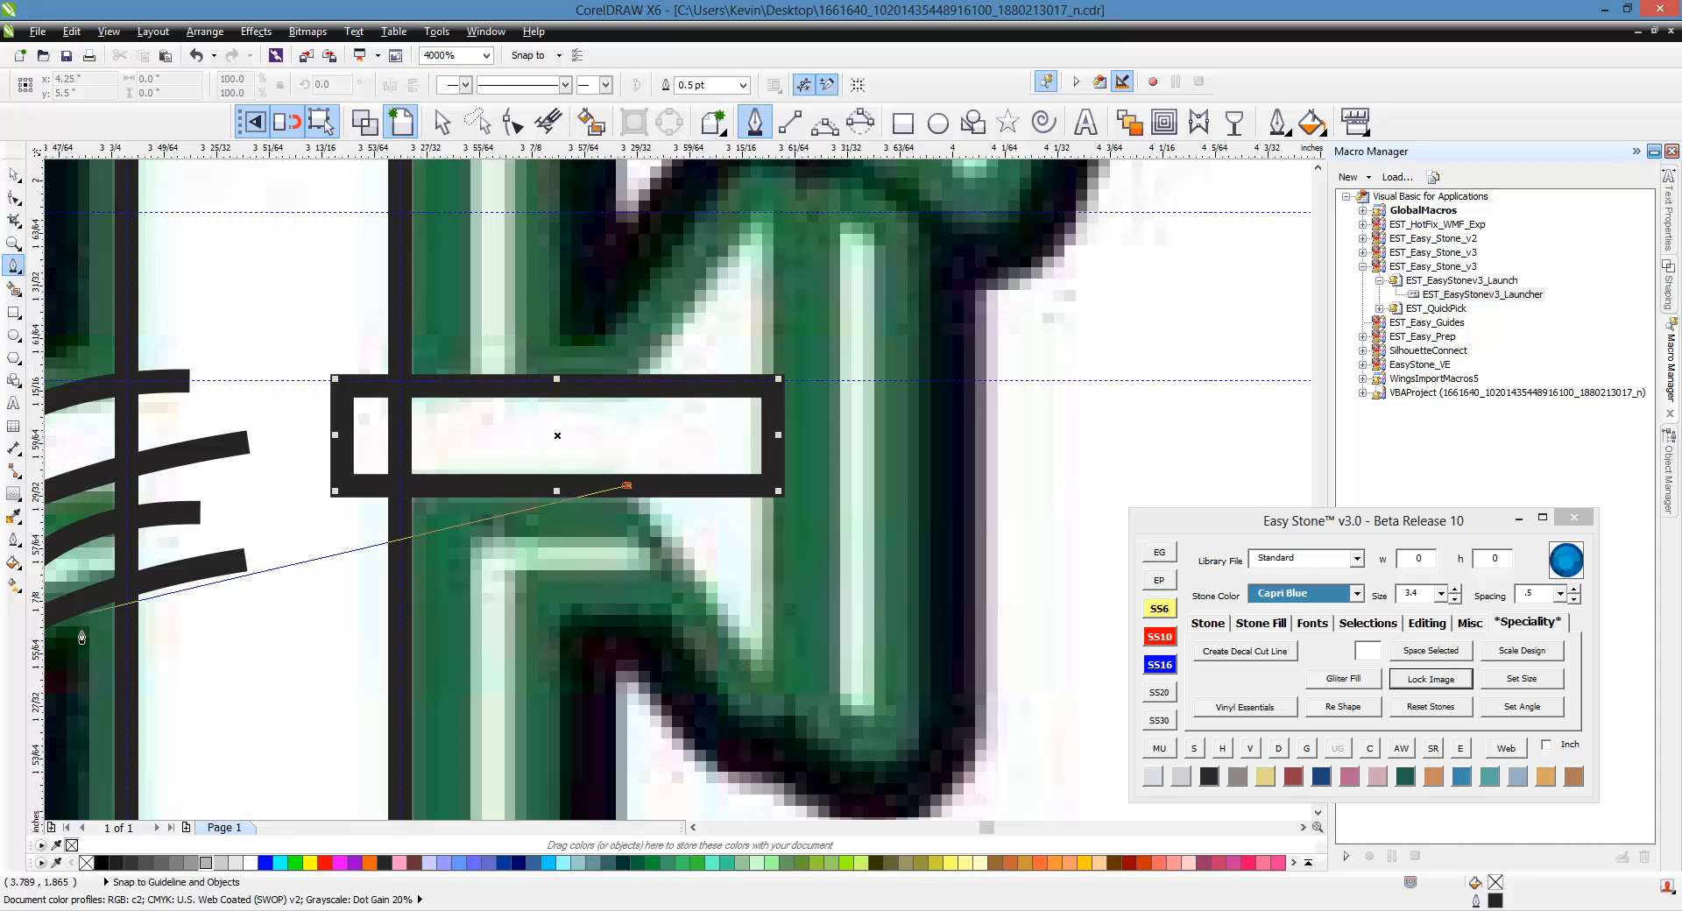
key("Escape")
Add a vertical guideline at X 3.947" and trace the crossbar's lower flare with the Pen tool, about 0.044" by 0.063", ending on the rectangle's corner.
left_click_drag(42, 614, 773, 448)
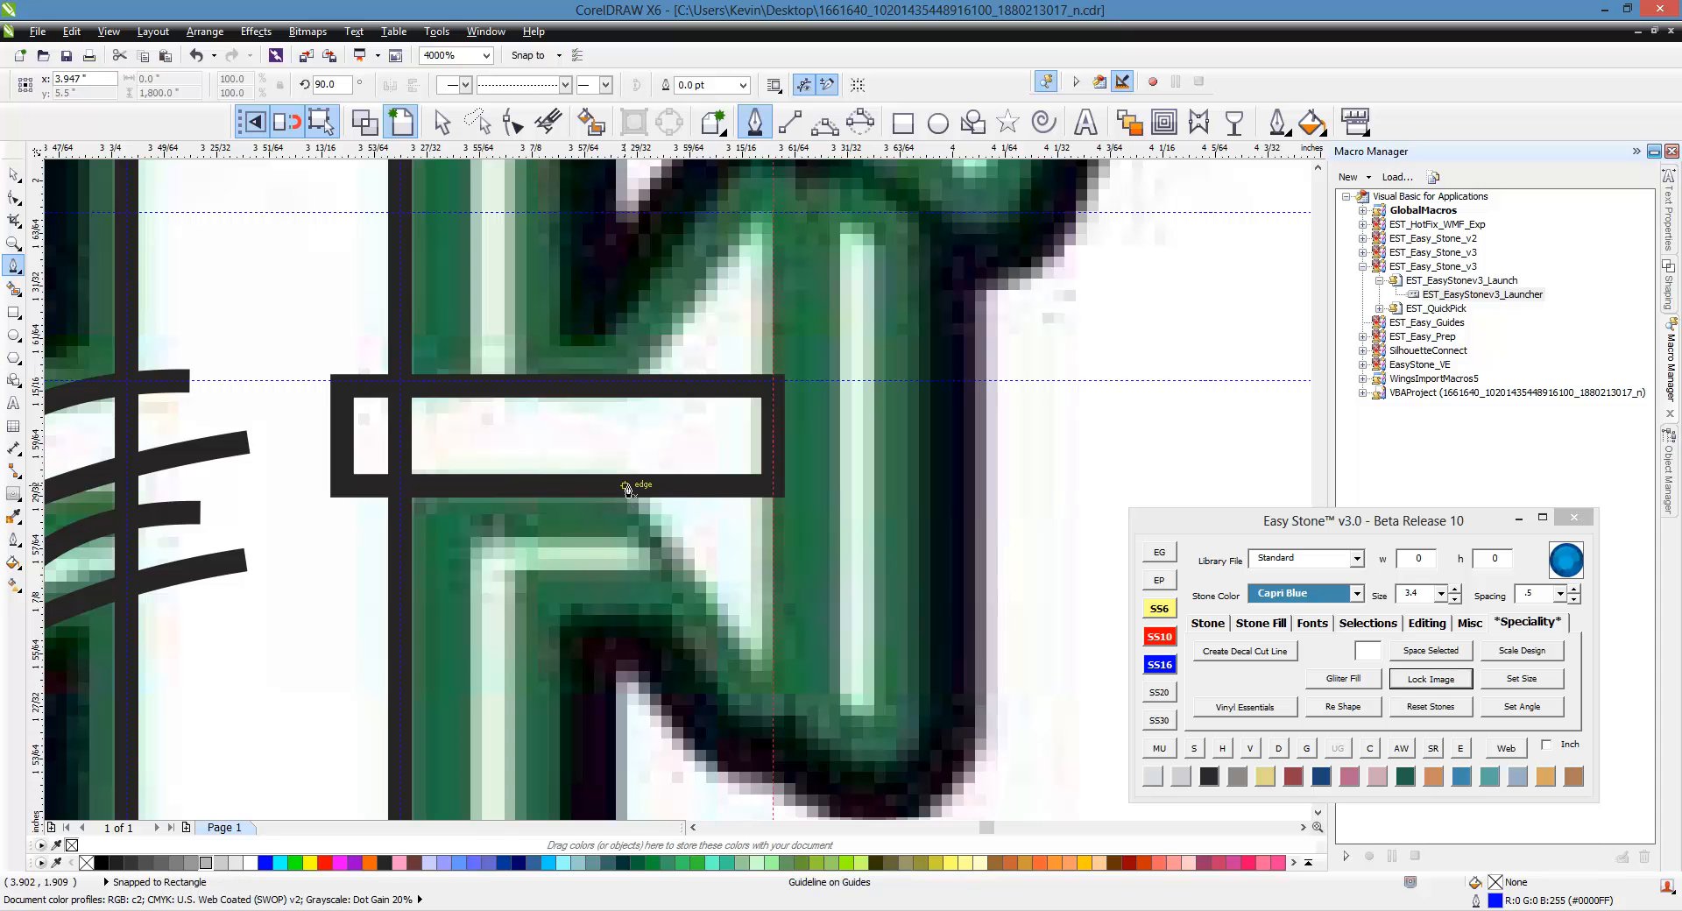
left_click(625, 486)
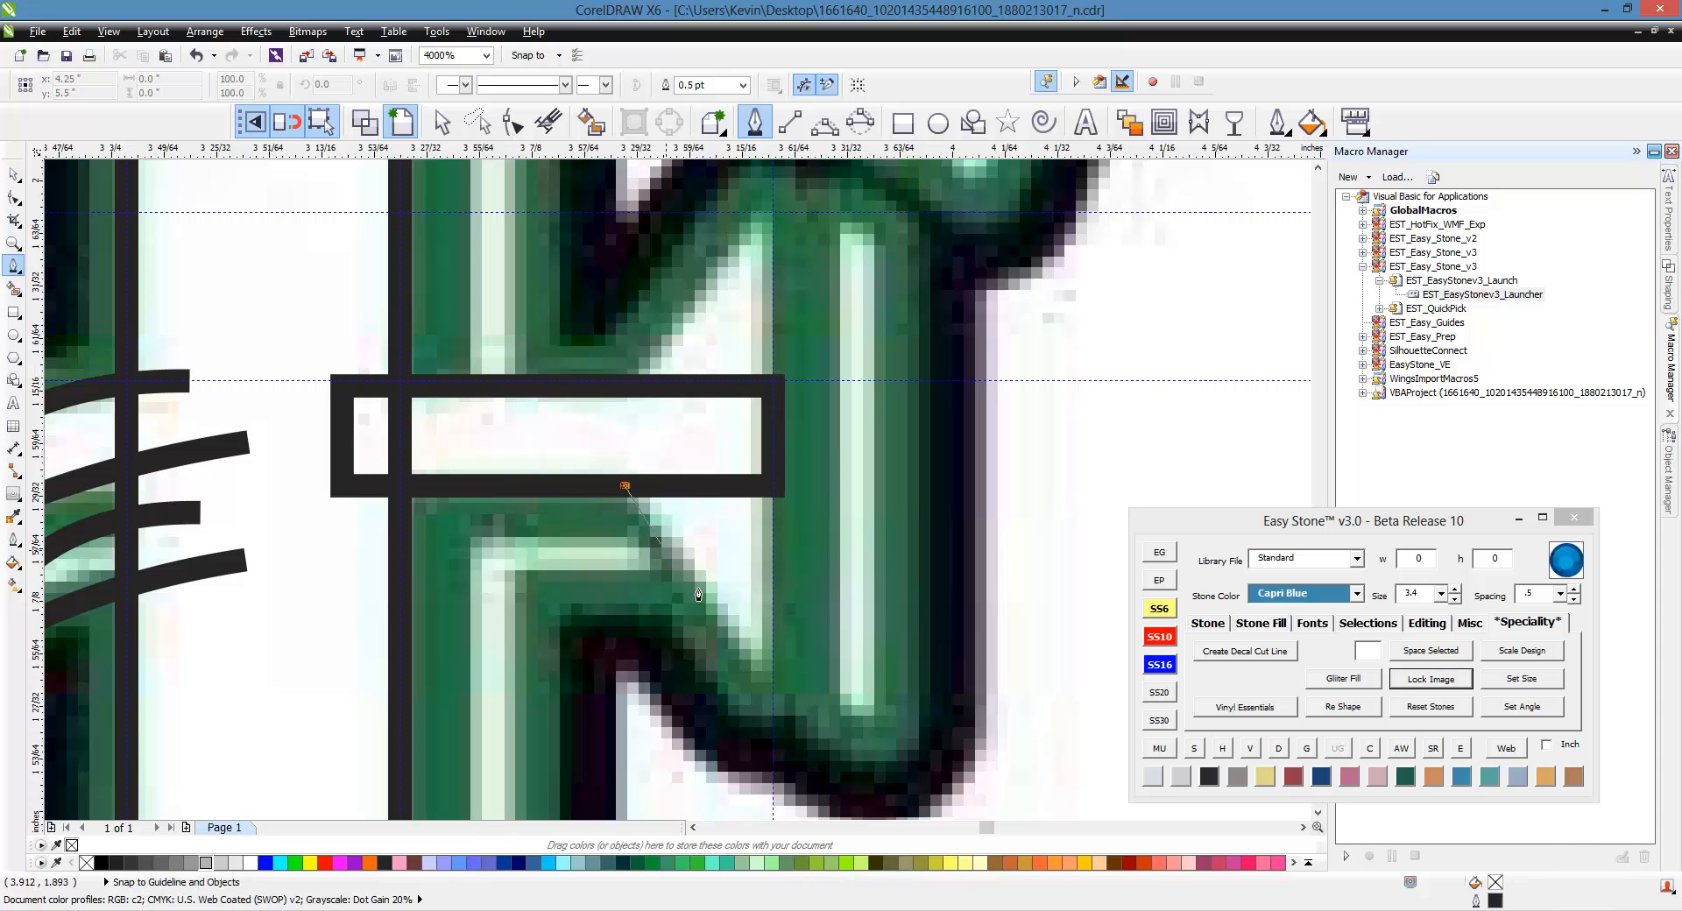
left_click(773, 698)
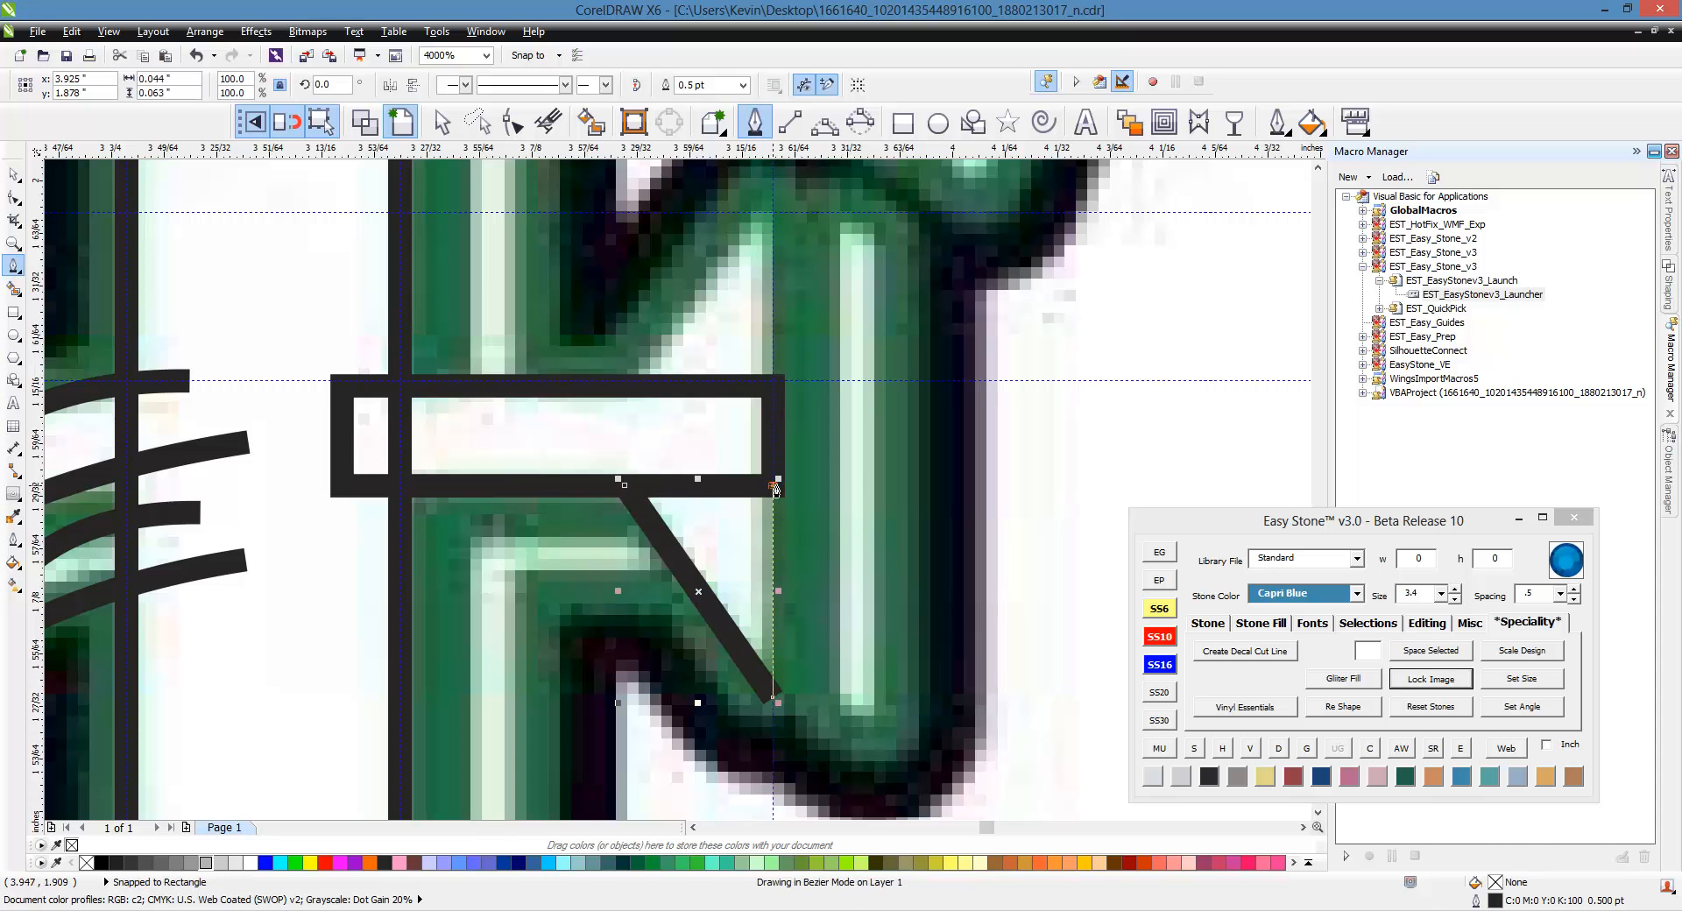
left_click(775, 489)
key("space")
Make a vertically mirrored copy of the lower flare and crossbar rectangle, and align the copied rectangle with the original at Y 1.956".
scroll(771, 541, "down", 1)
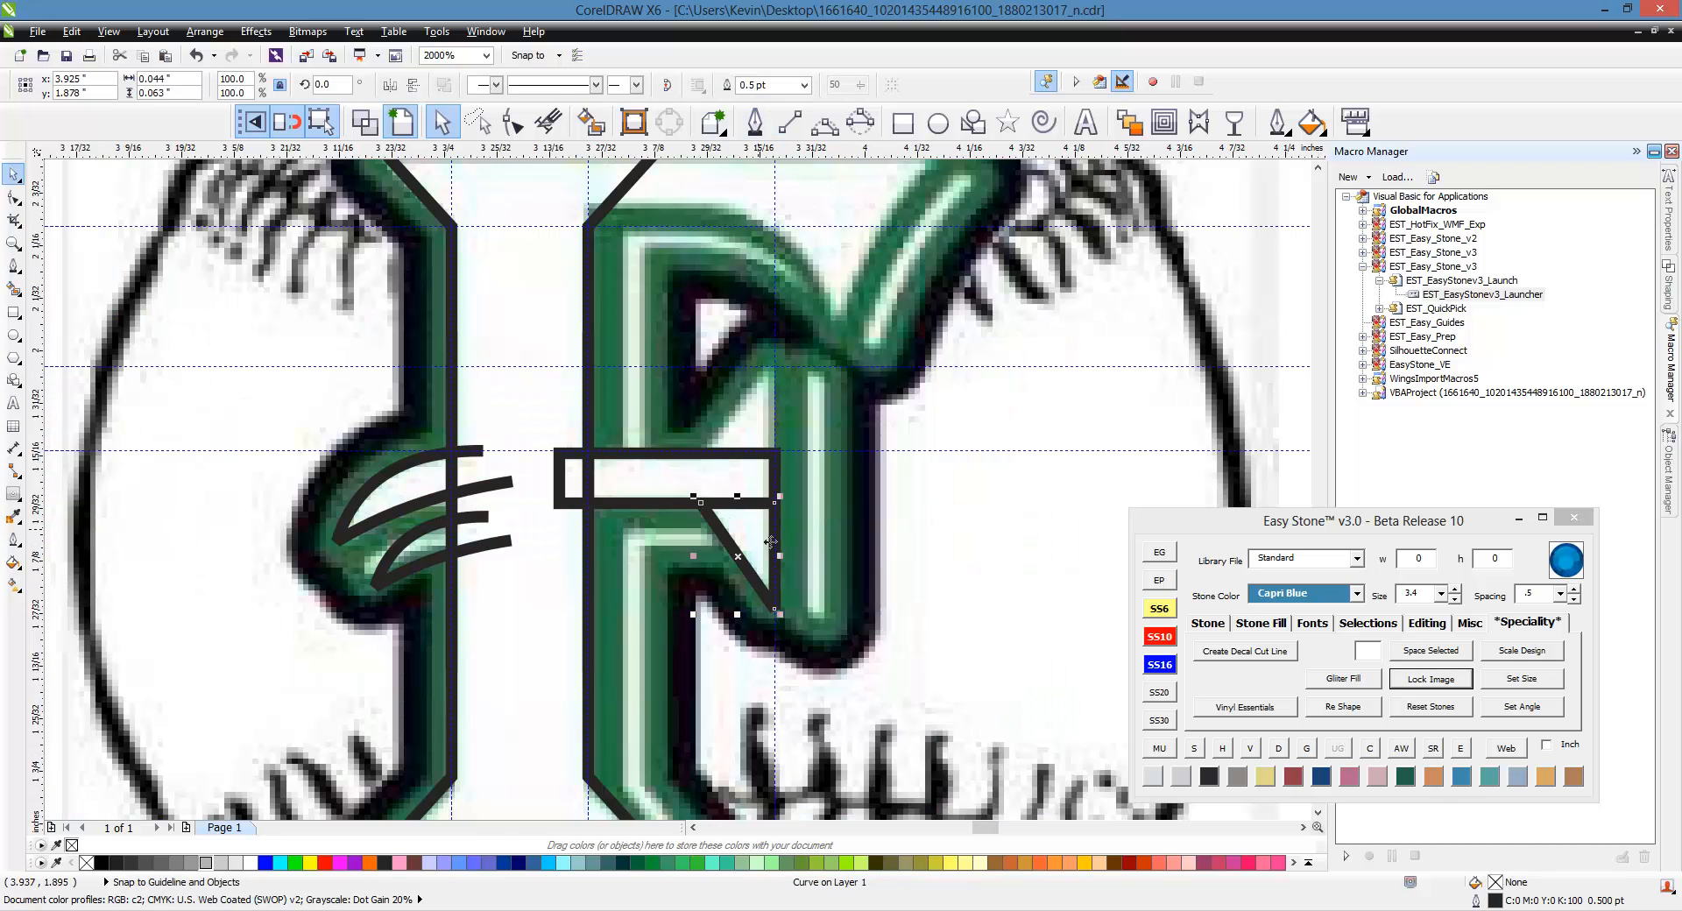
left_click(649, 502, "shift")
left_click_drag(667, 615, 684, 438)
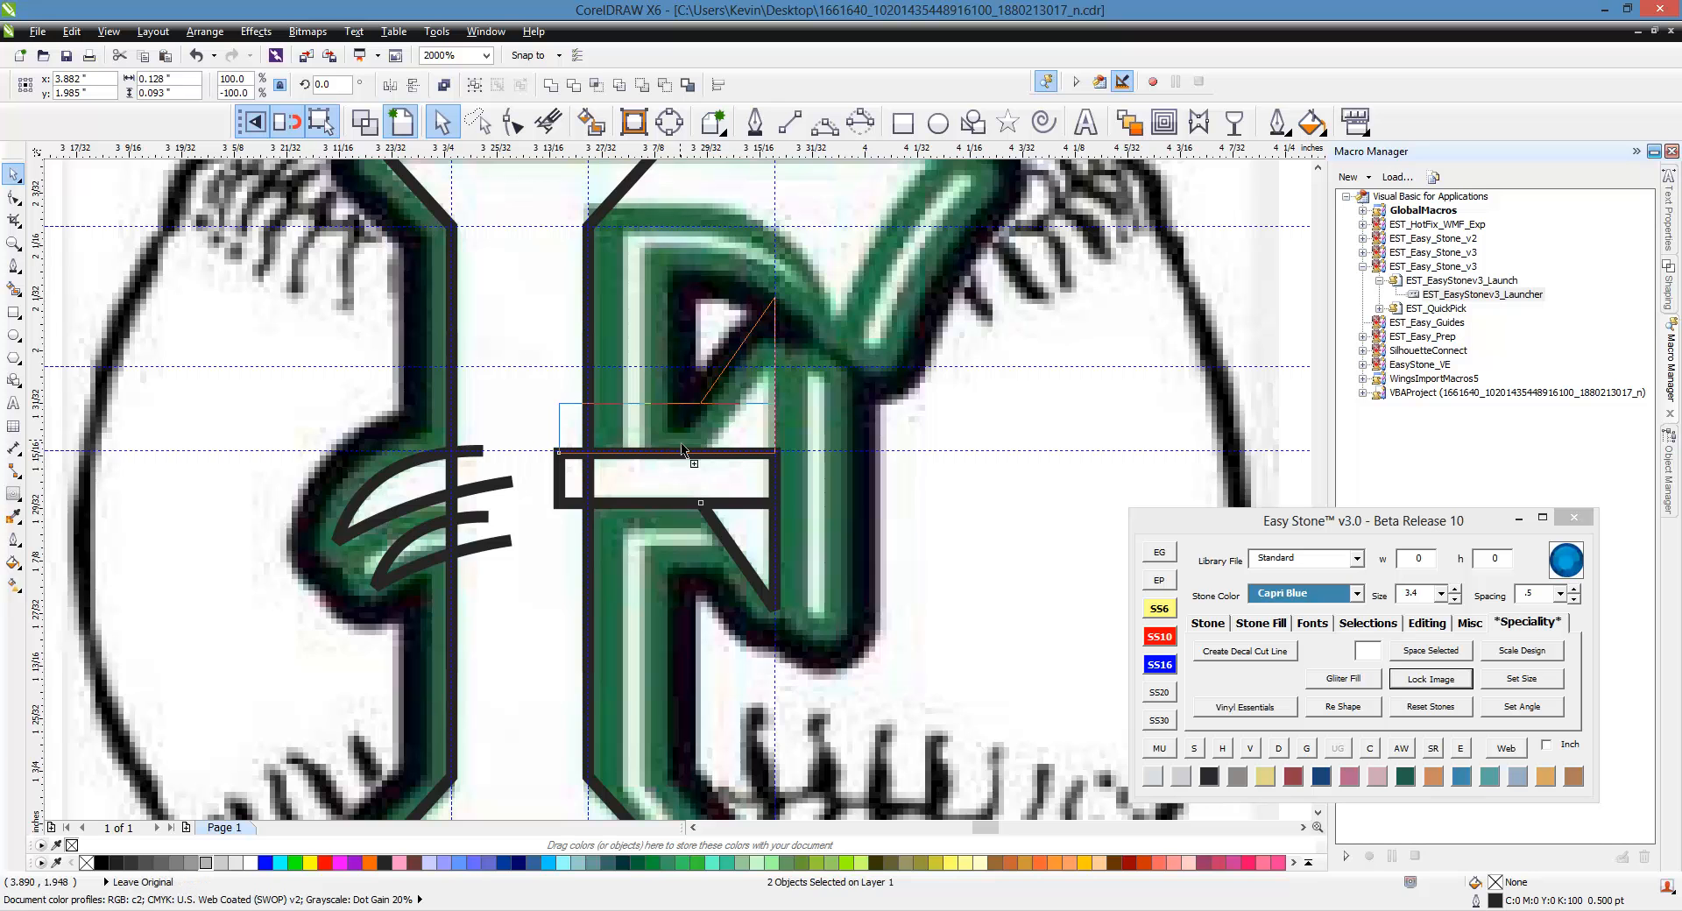
right_click(683, 438)
scroll(754, 437, "up", 1)
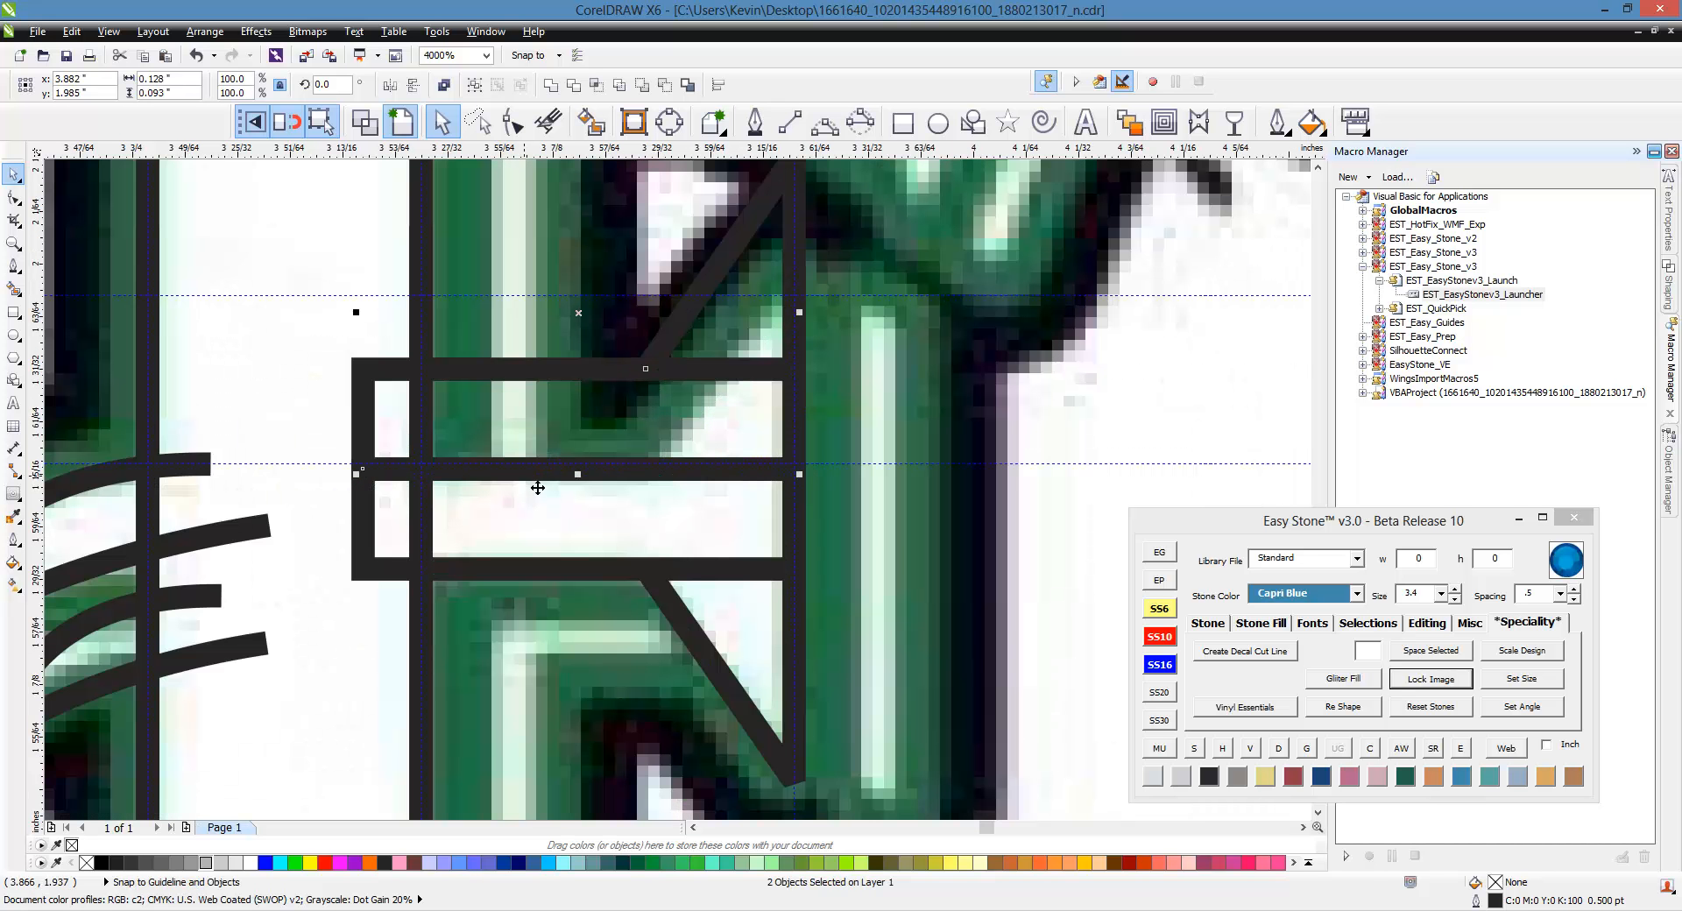
left_click_drag(539, 486, 532, 578)
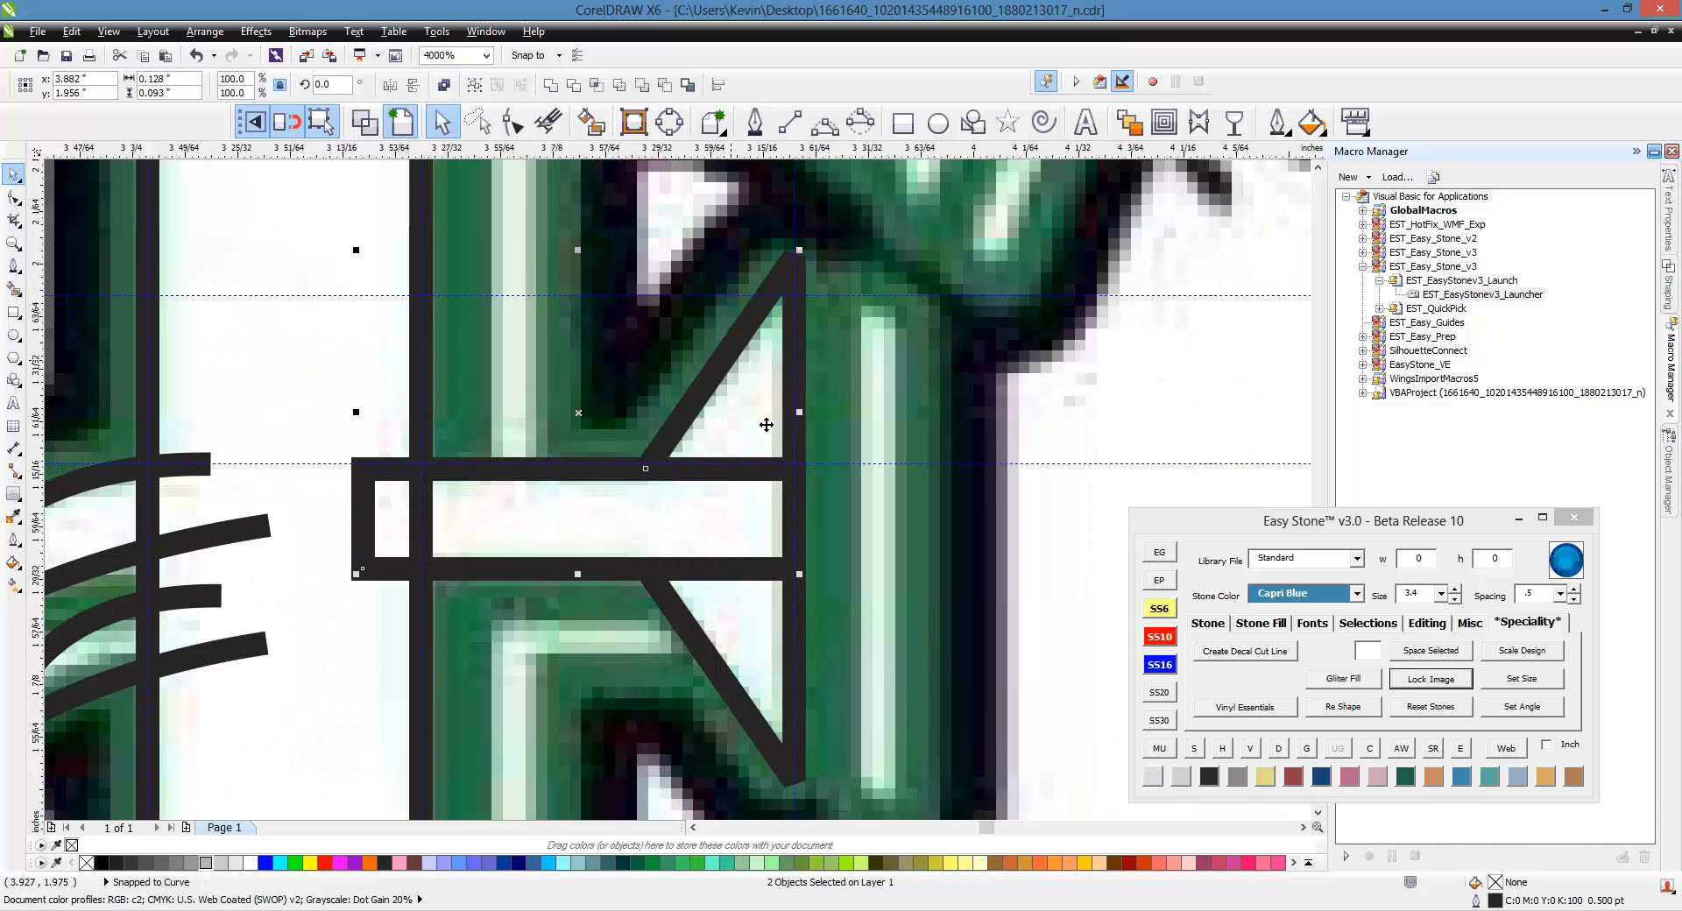
key("Escape")
scroll(822, 527, "down", 1)
scroll(774, 611, "down", 1)
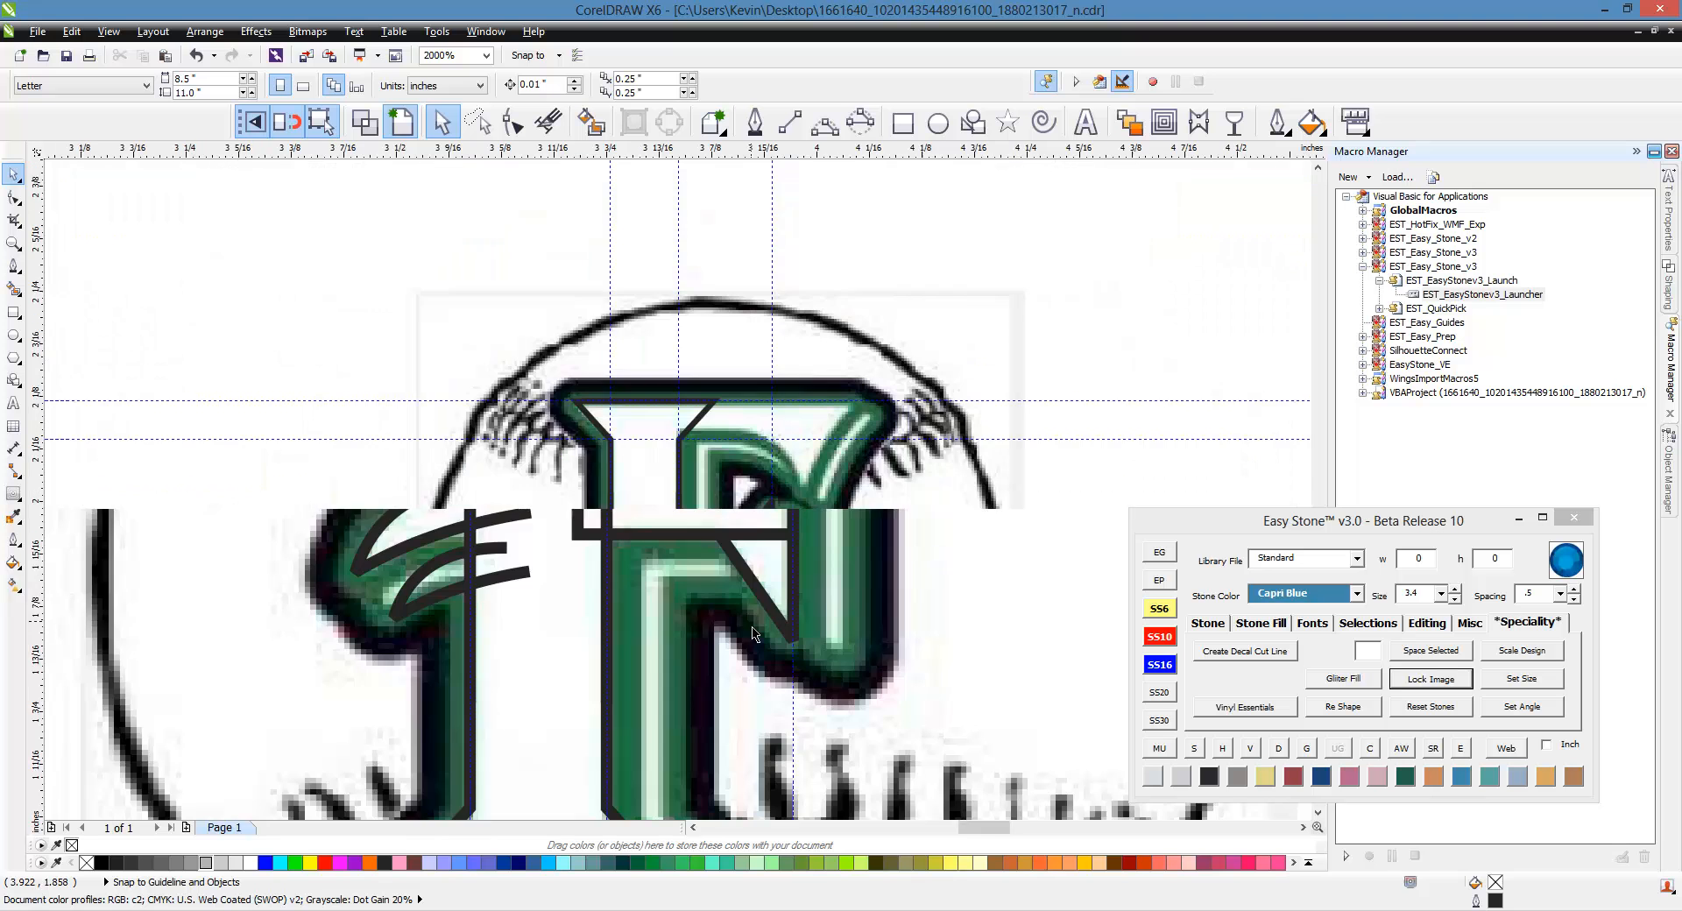
scroll(807, 450, "up", 1)
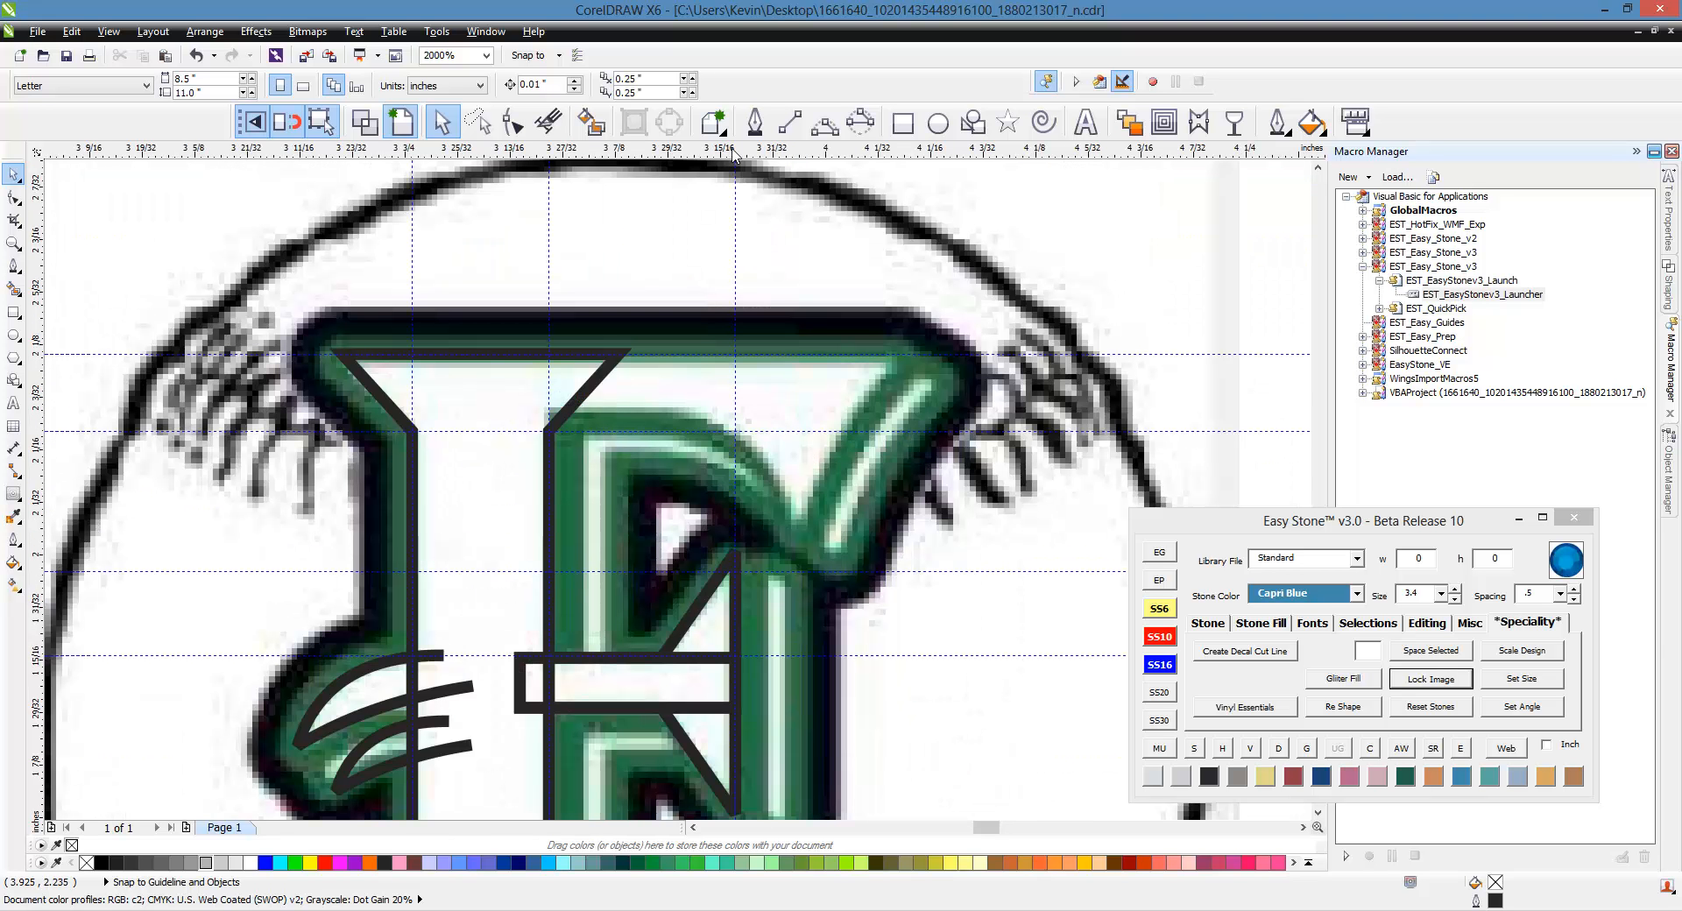
left_click(825, 123)
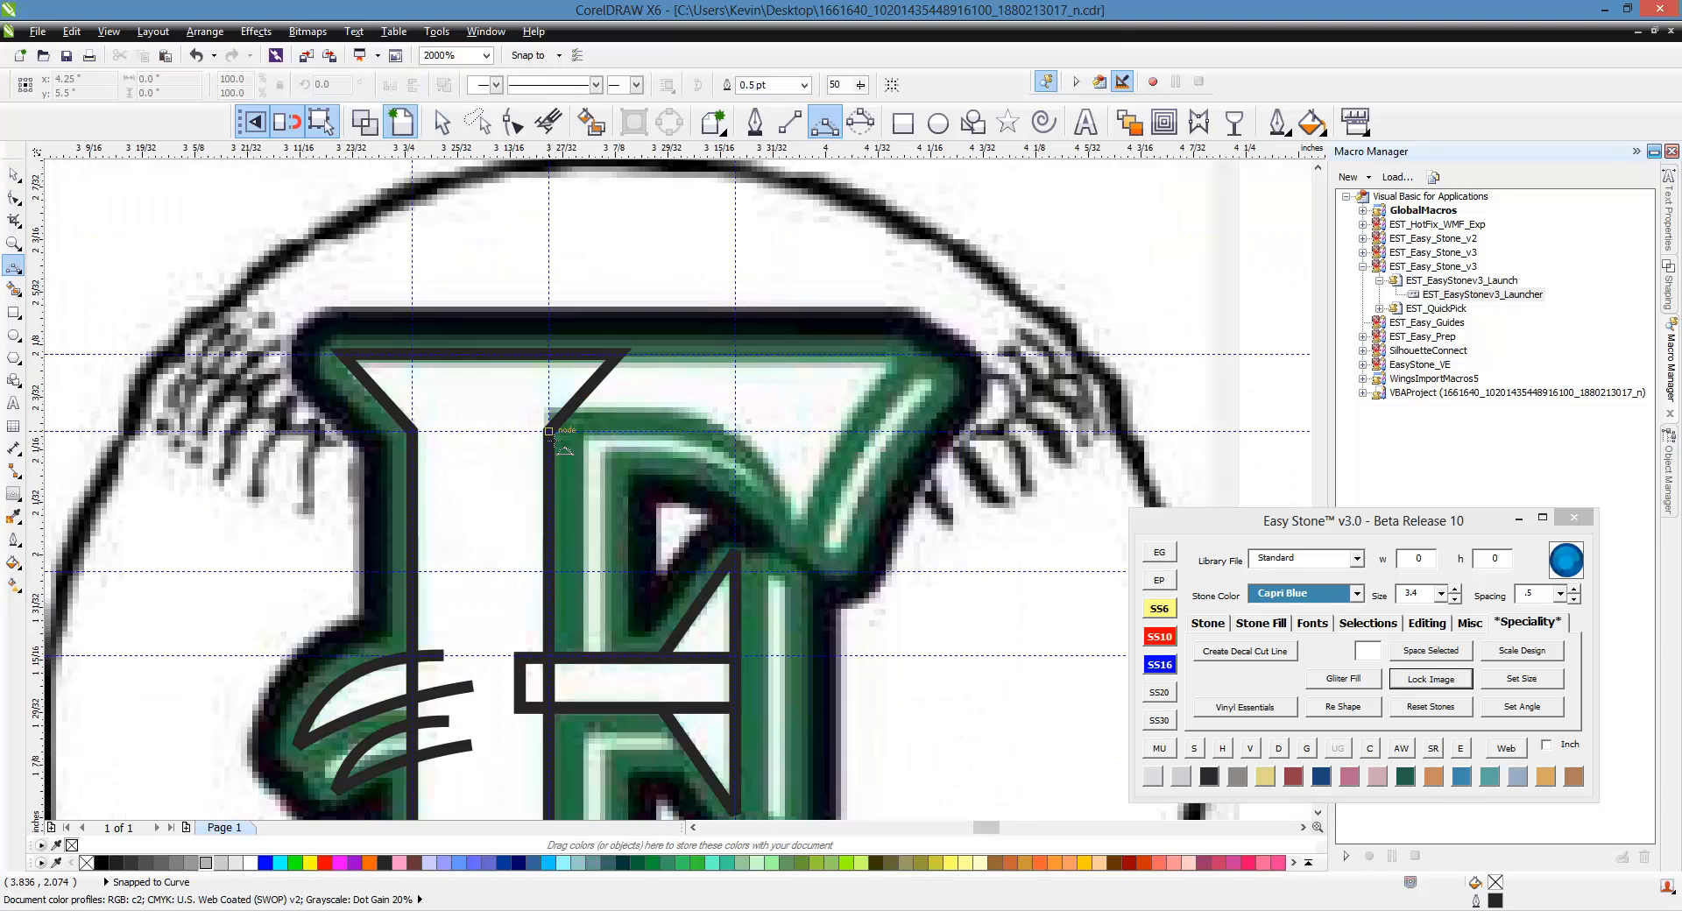
left_click_drag(548, 431, 797, 525)
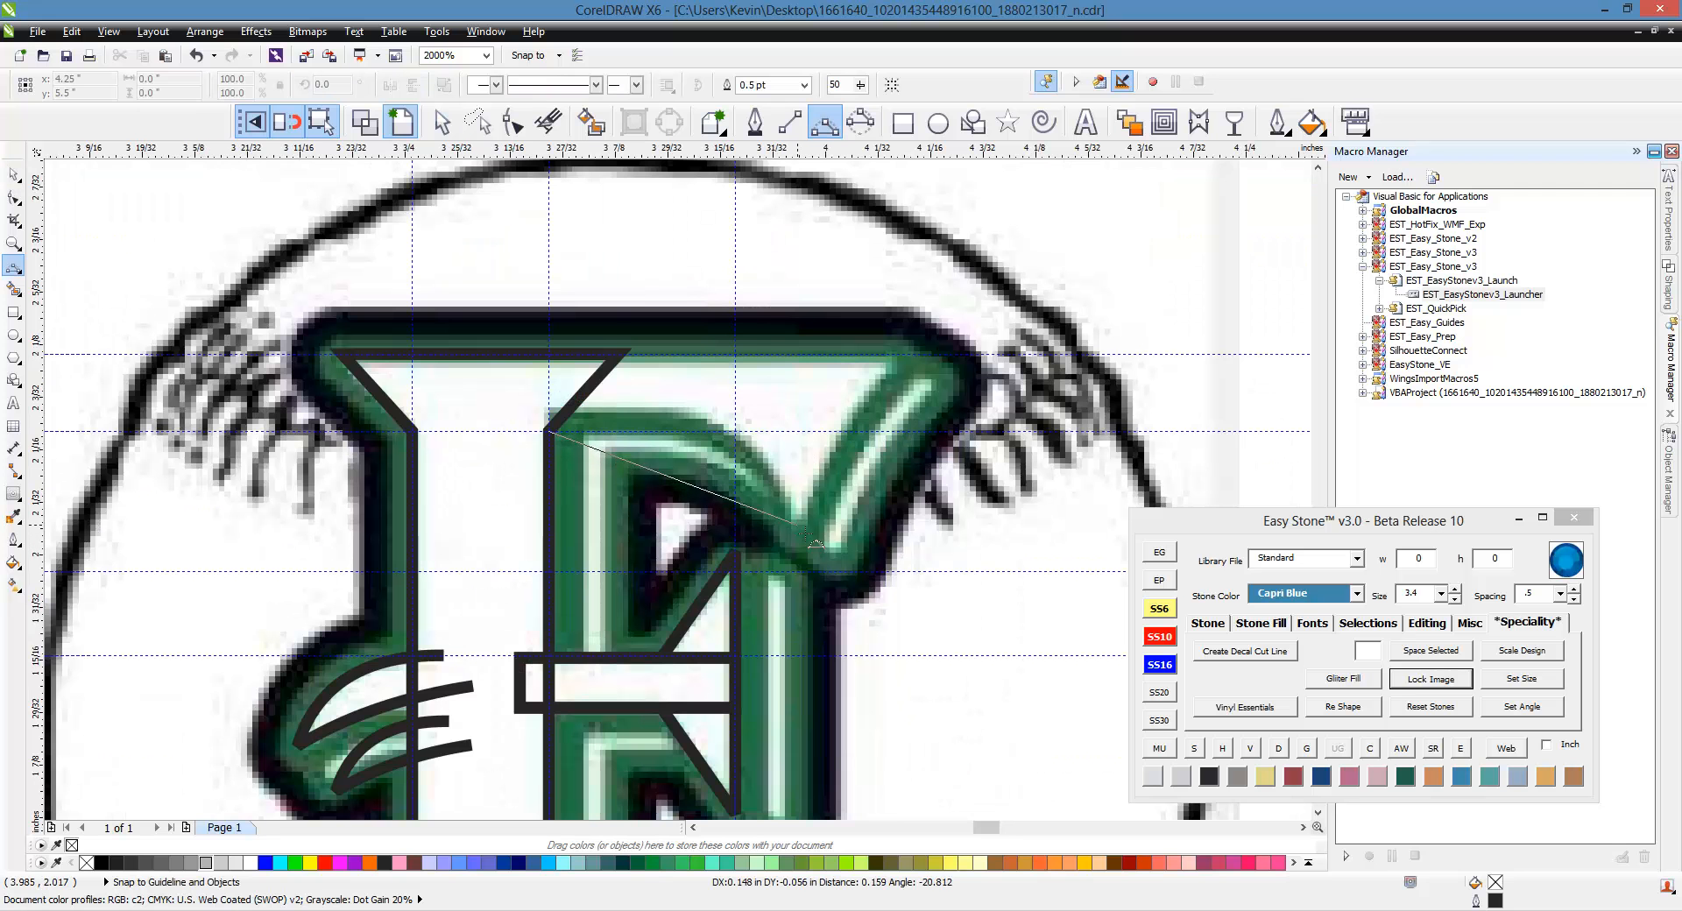
key("Escape")
Draw a horizontal line about 0.064" long from the stem's upper inner corner, continued by a 3-point curve to the upper arm's lower tip.
left_click(791, 125)
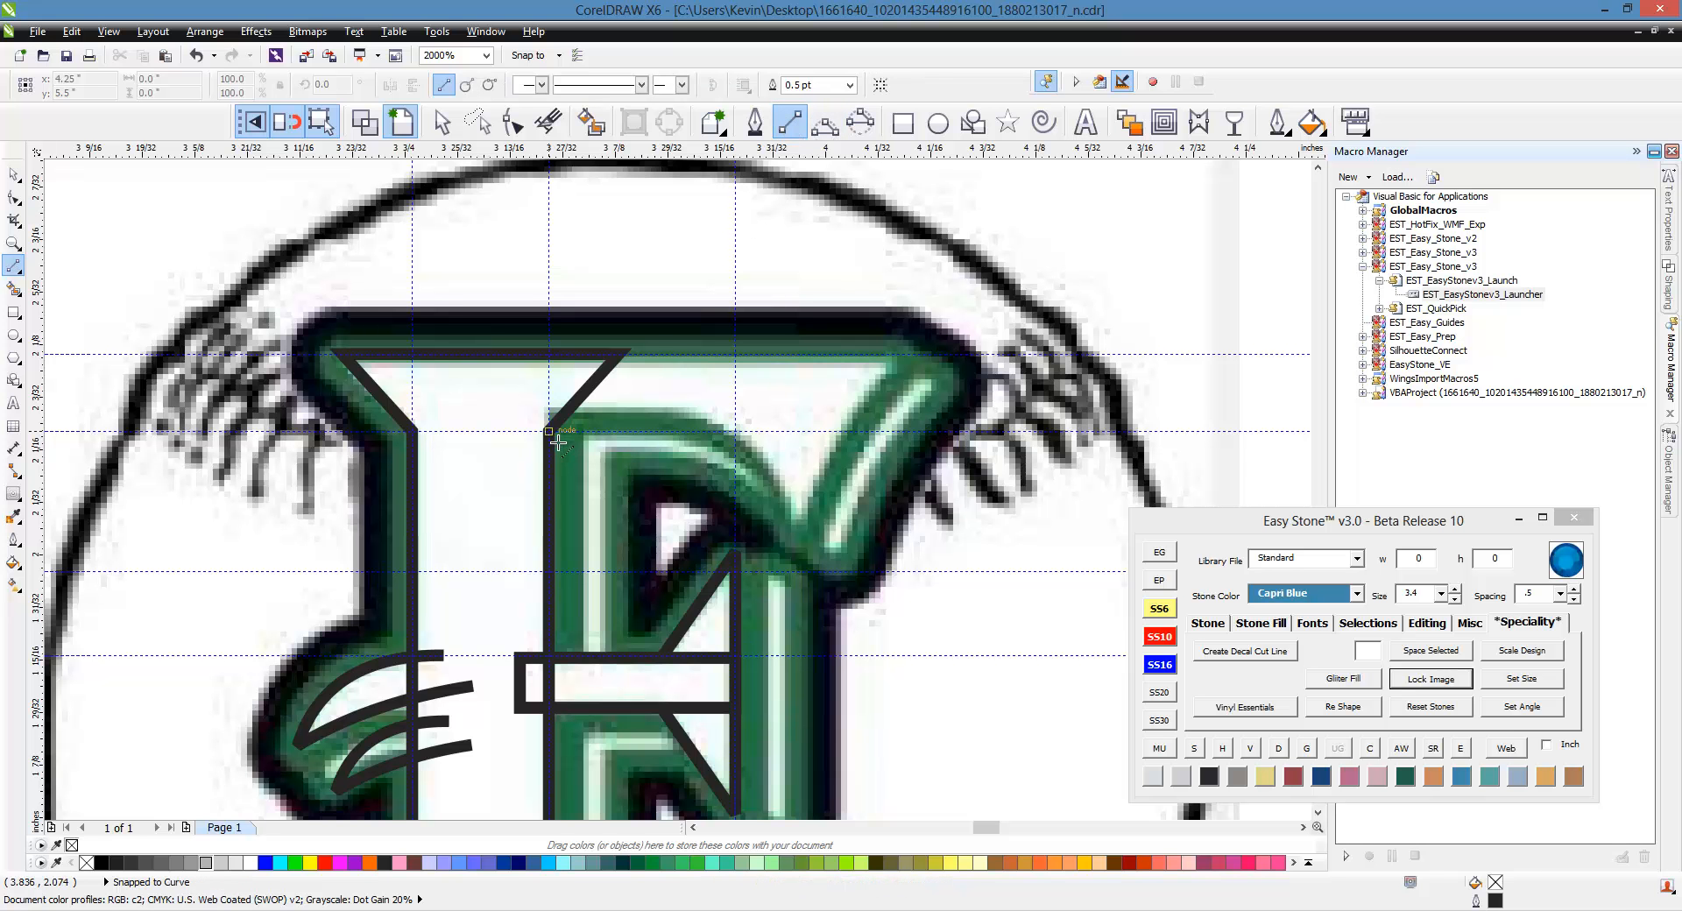
left_click_drag(558, 443, 664, 451)
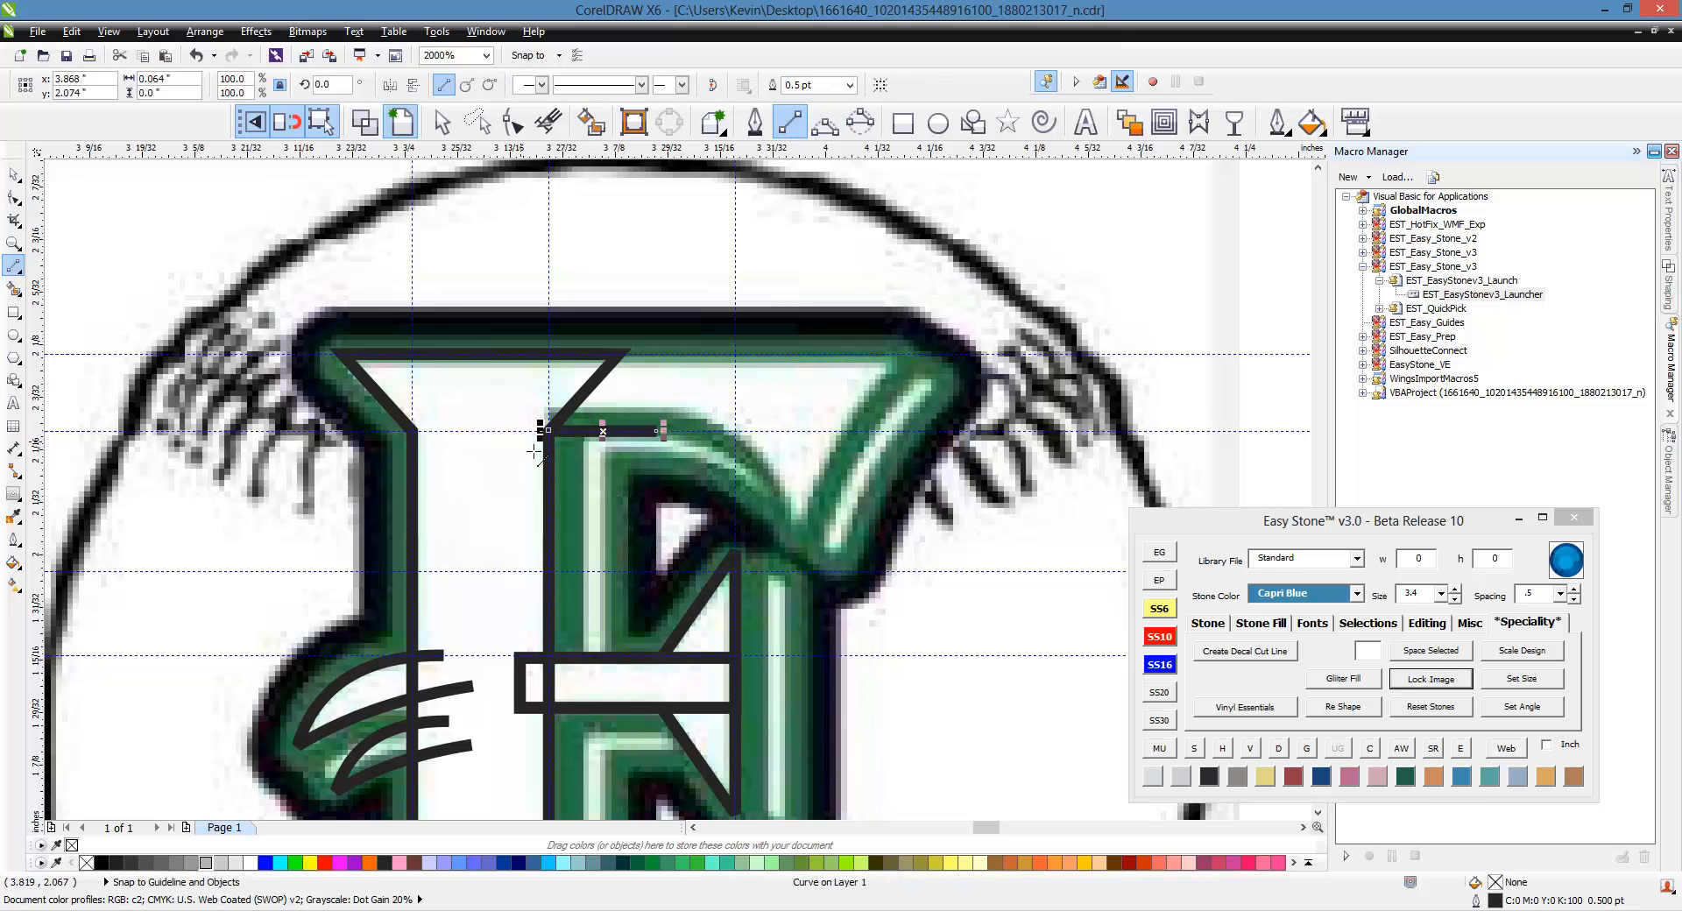
left_click(824, 122)
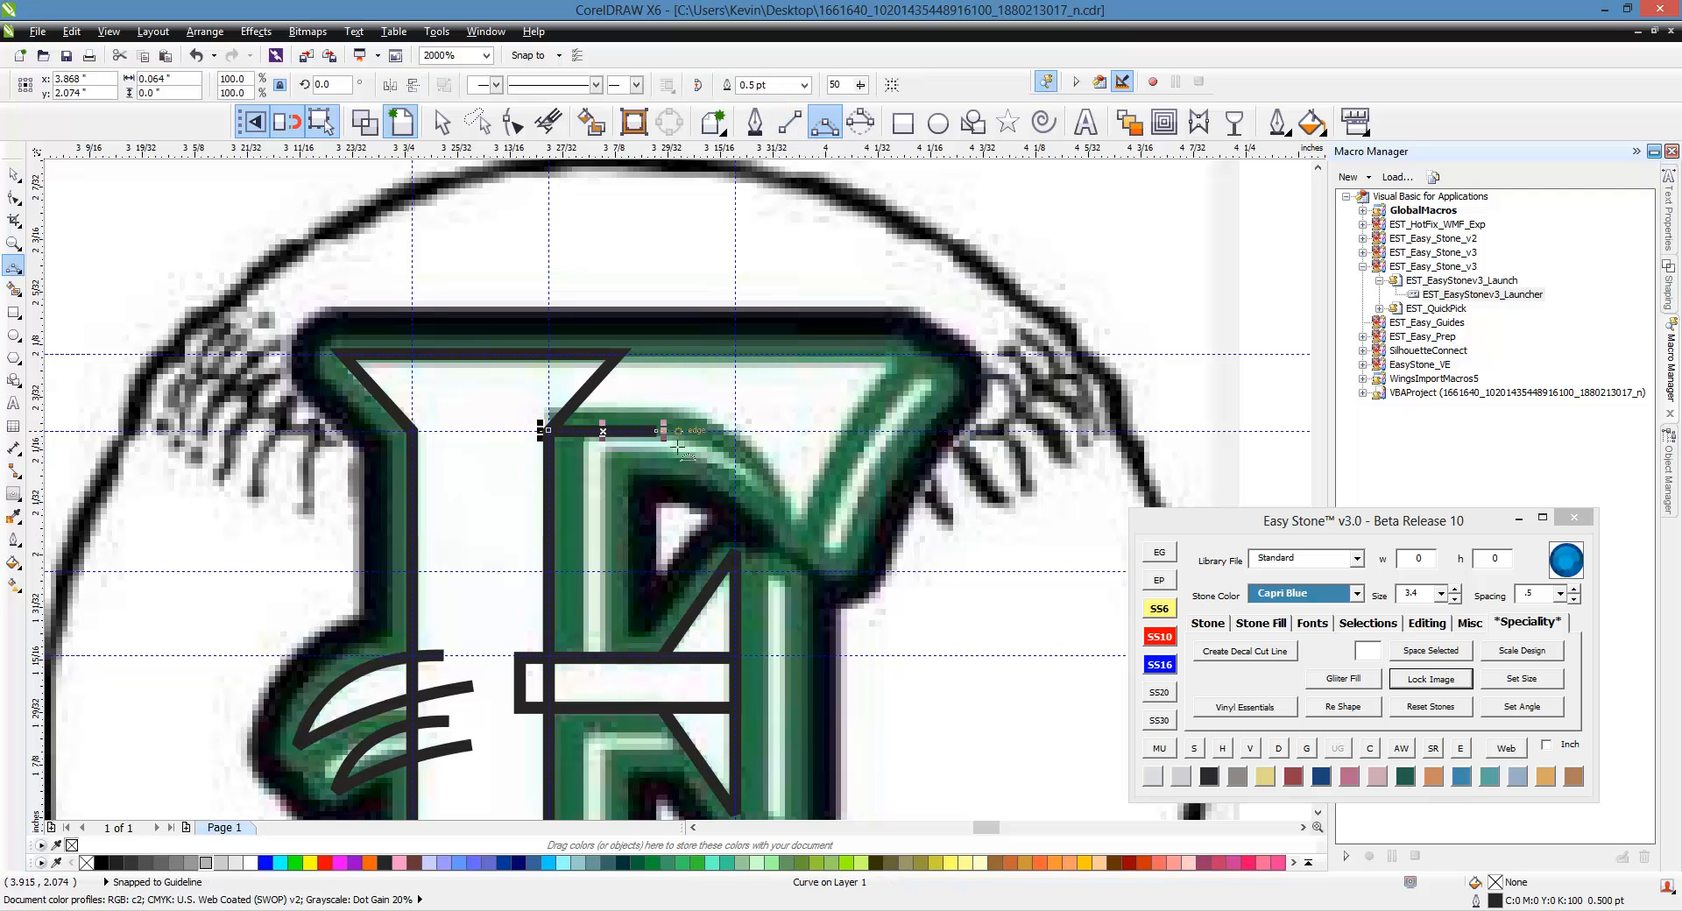
left_click_drag(671, 446, 795, 530)
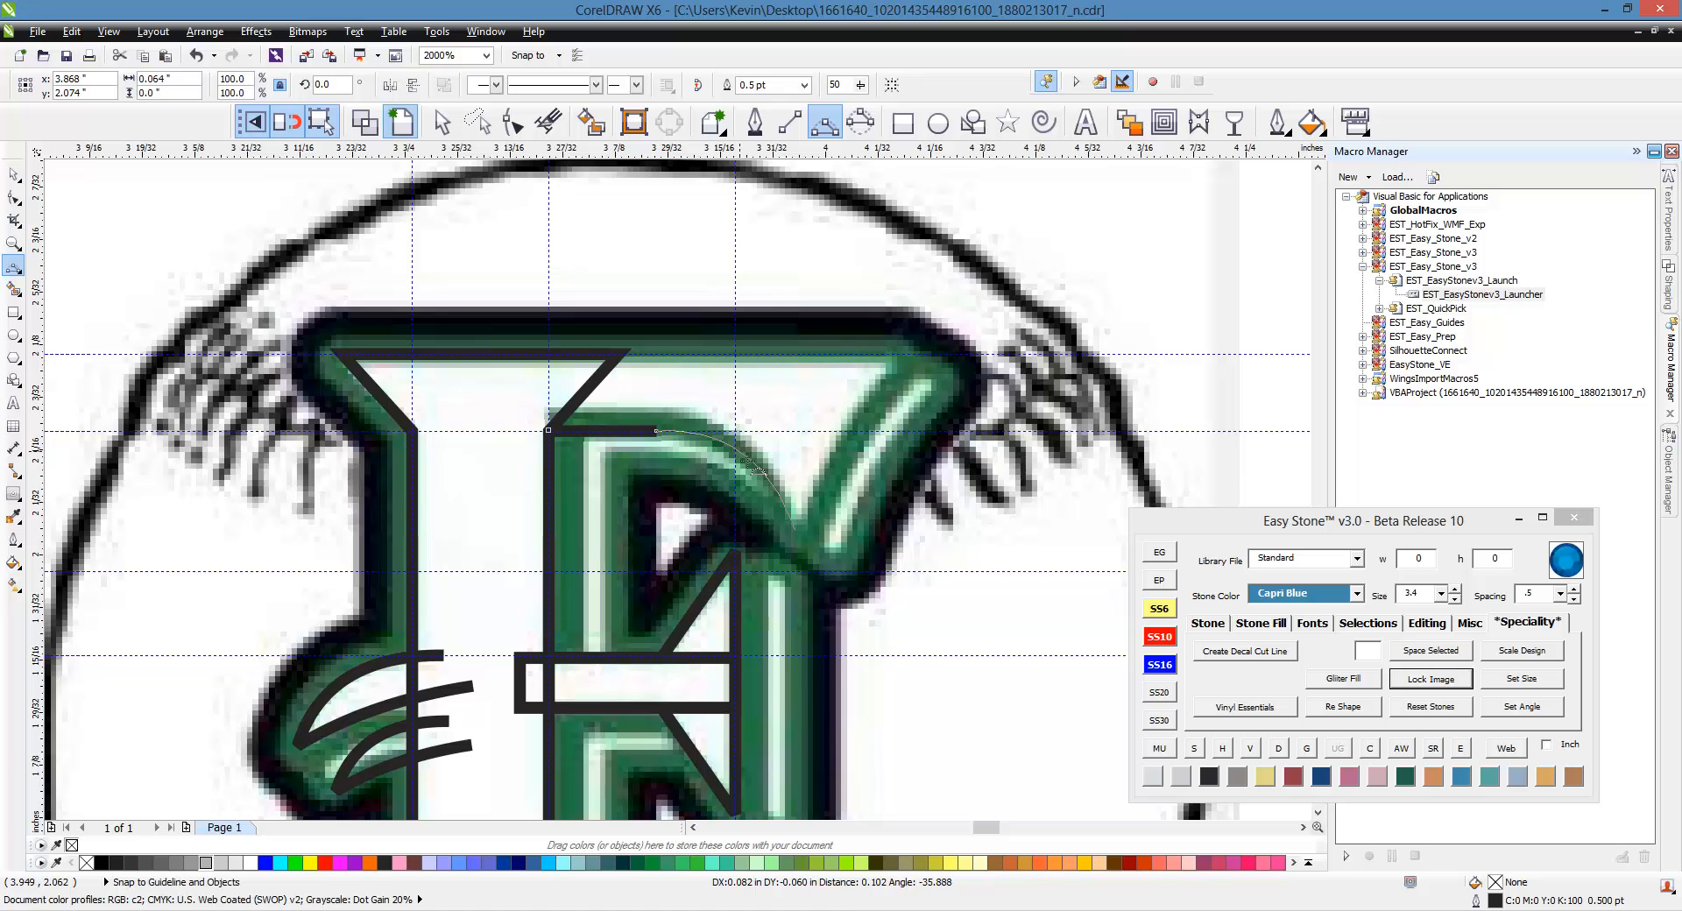
left_click(764, 471)
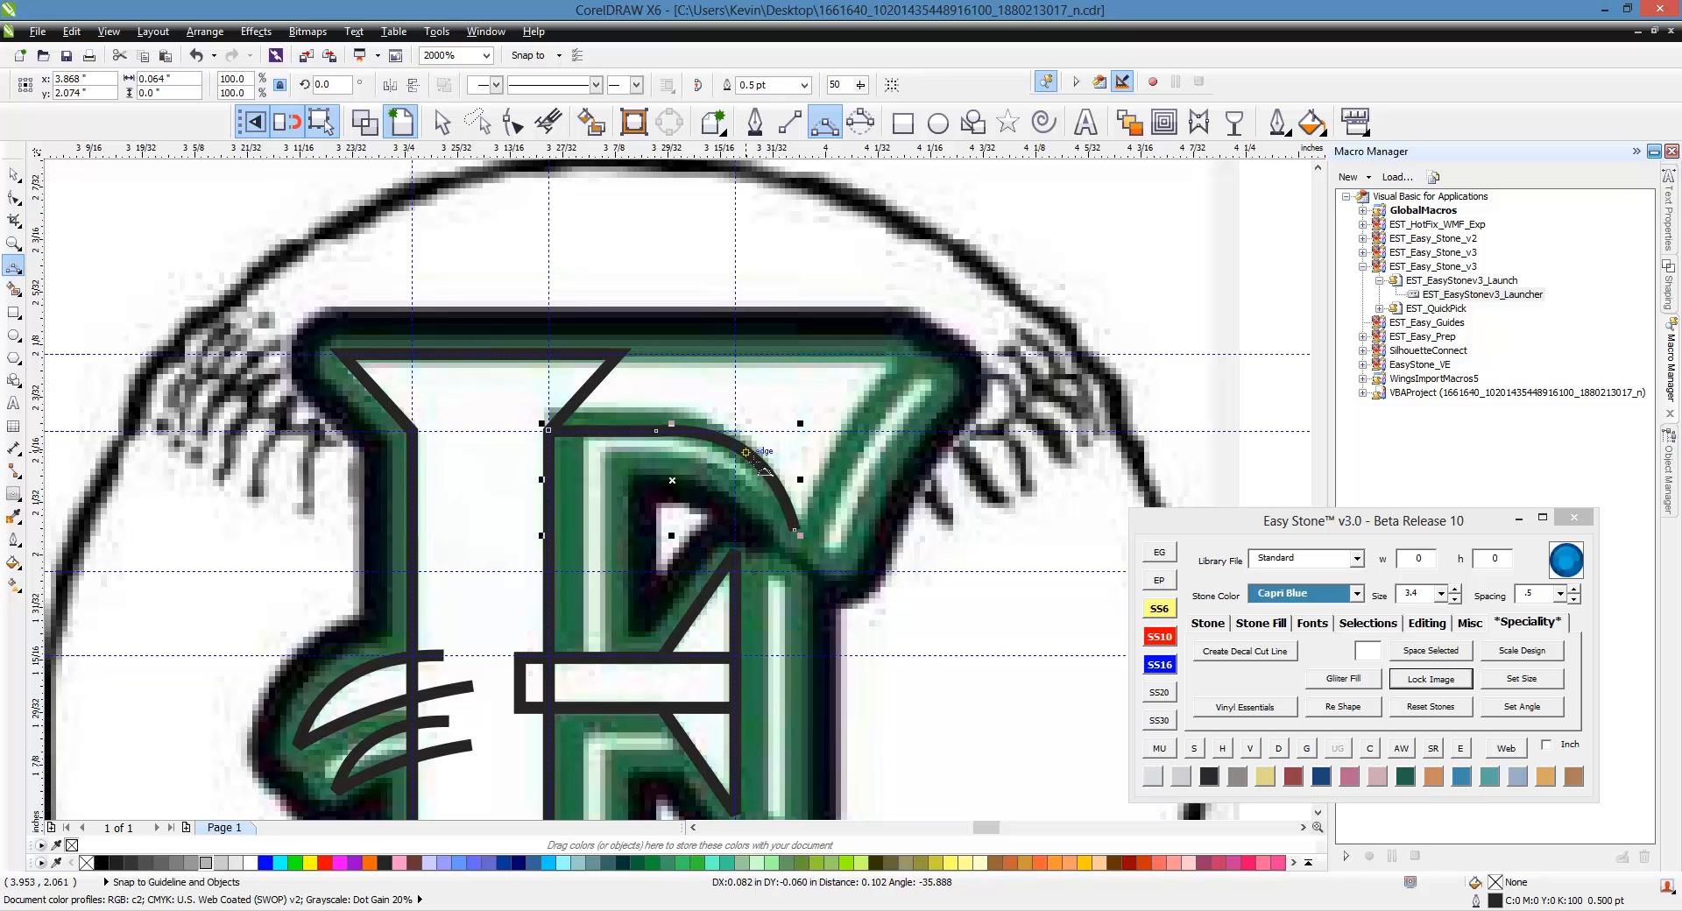
Continue the upper arm's outline with a 3-point curve to the top guideline, and run it straight back about 0.208" along that guideline.
left_click(804, 534)
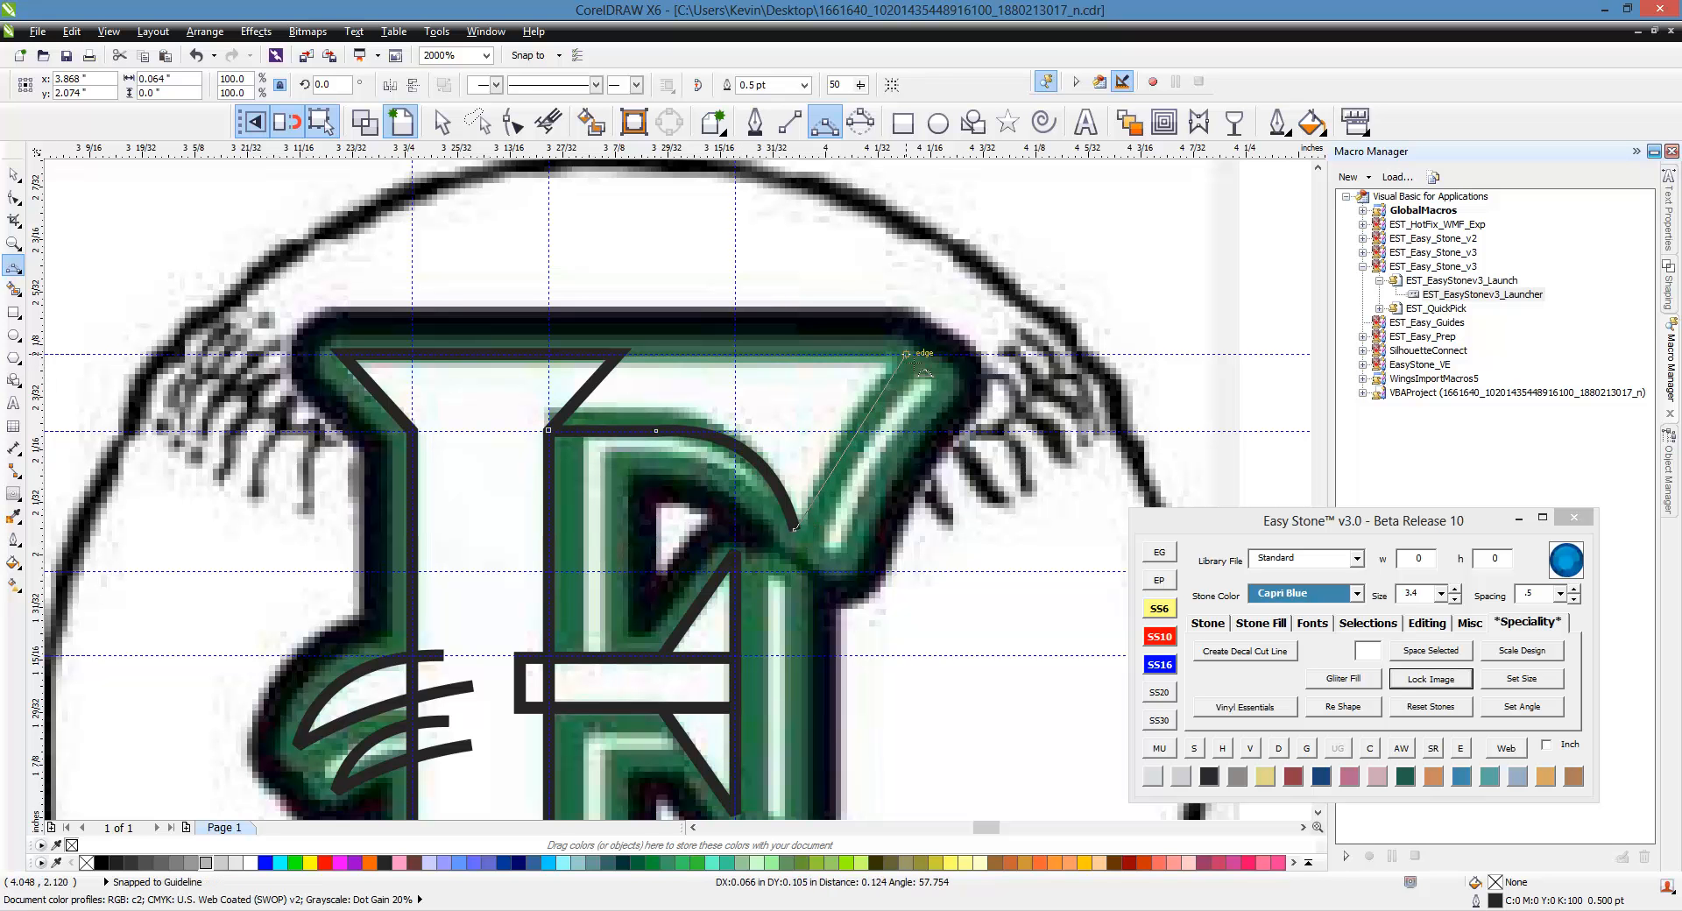
left_click(911, 353)
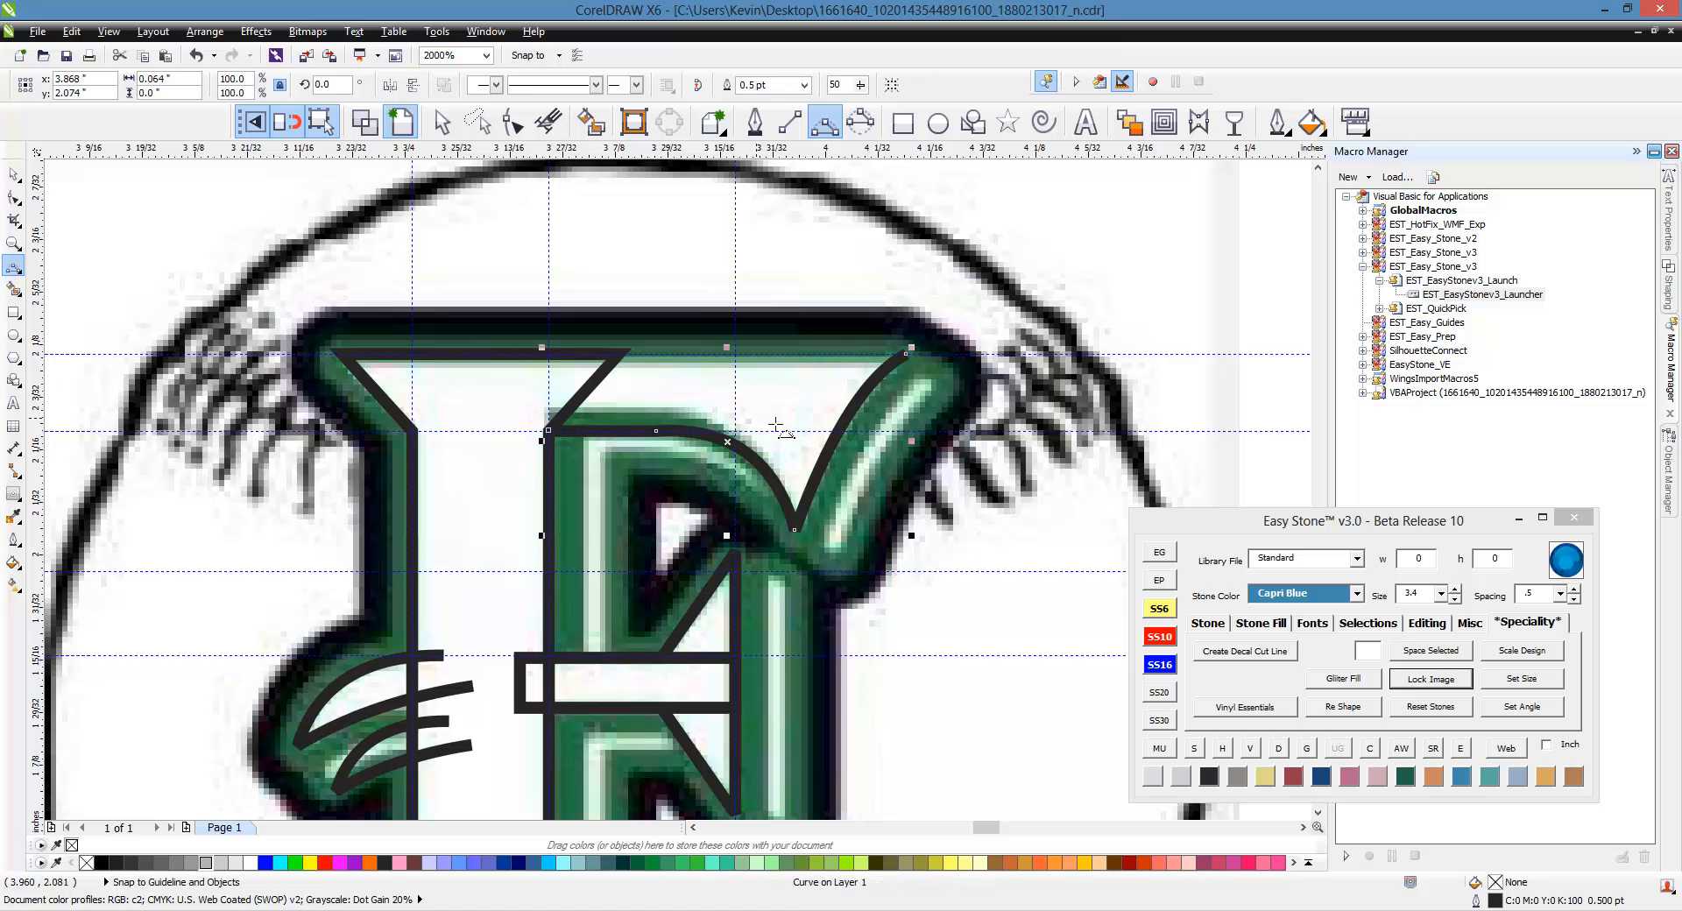
left_click(910, 354)
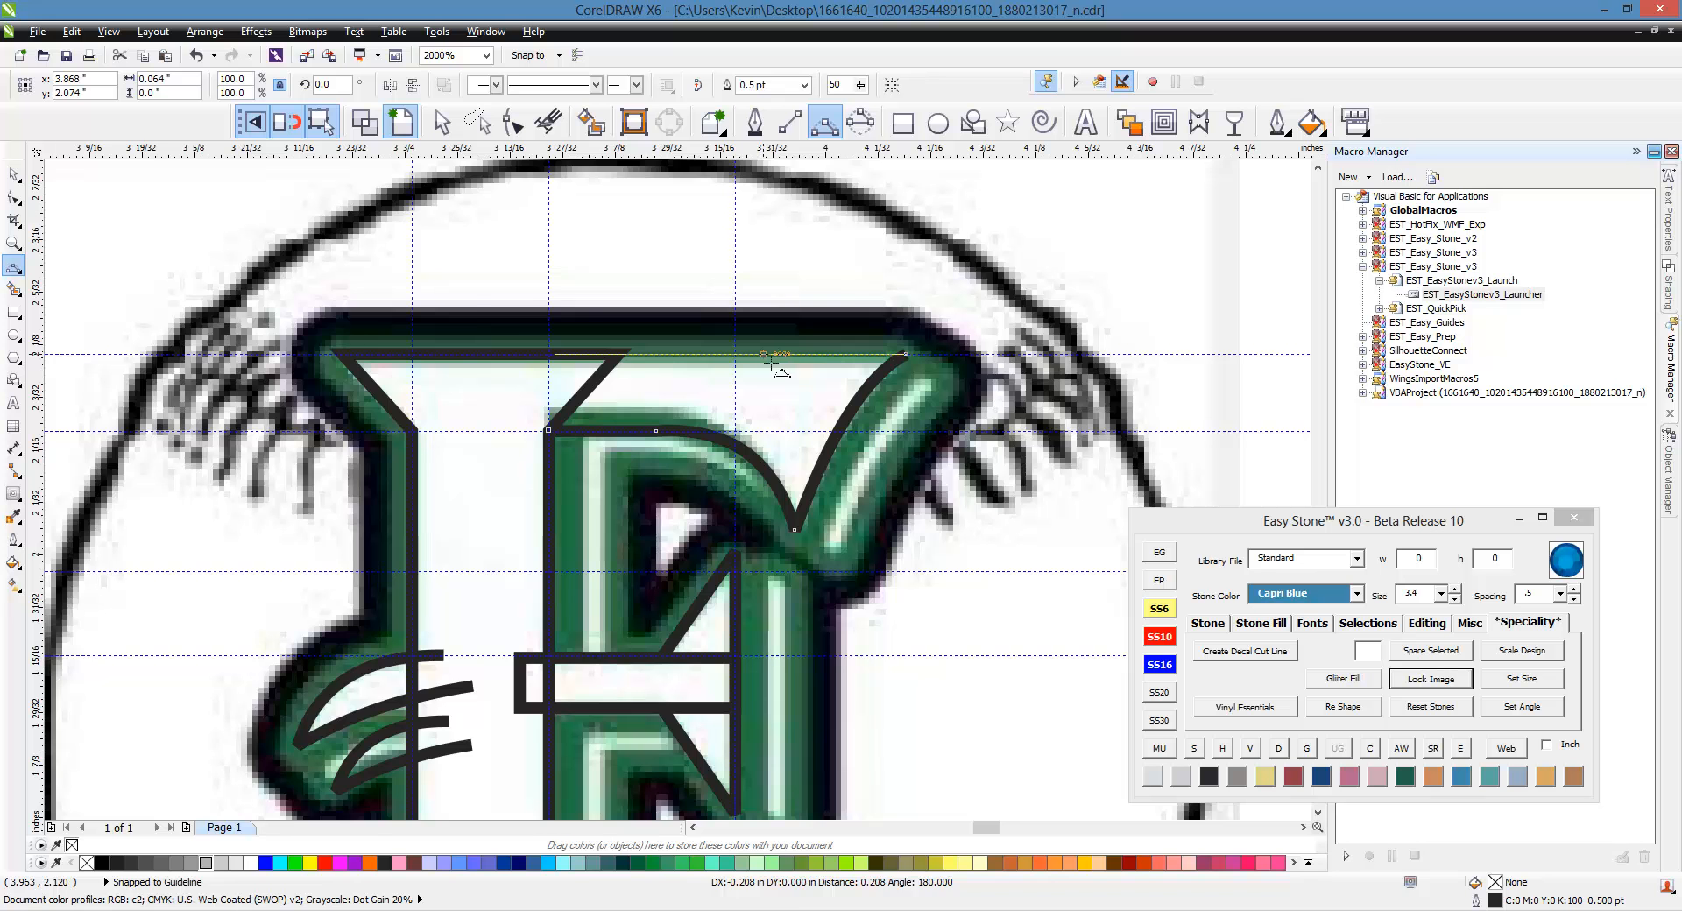
left_click(554, 354)
Use Smart Fill to create grey-blue shapes with a 0.5 pt black outline for the F's stem, upper arm and crossbar.
scroll(716, 338, "down", 2)
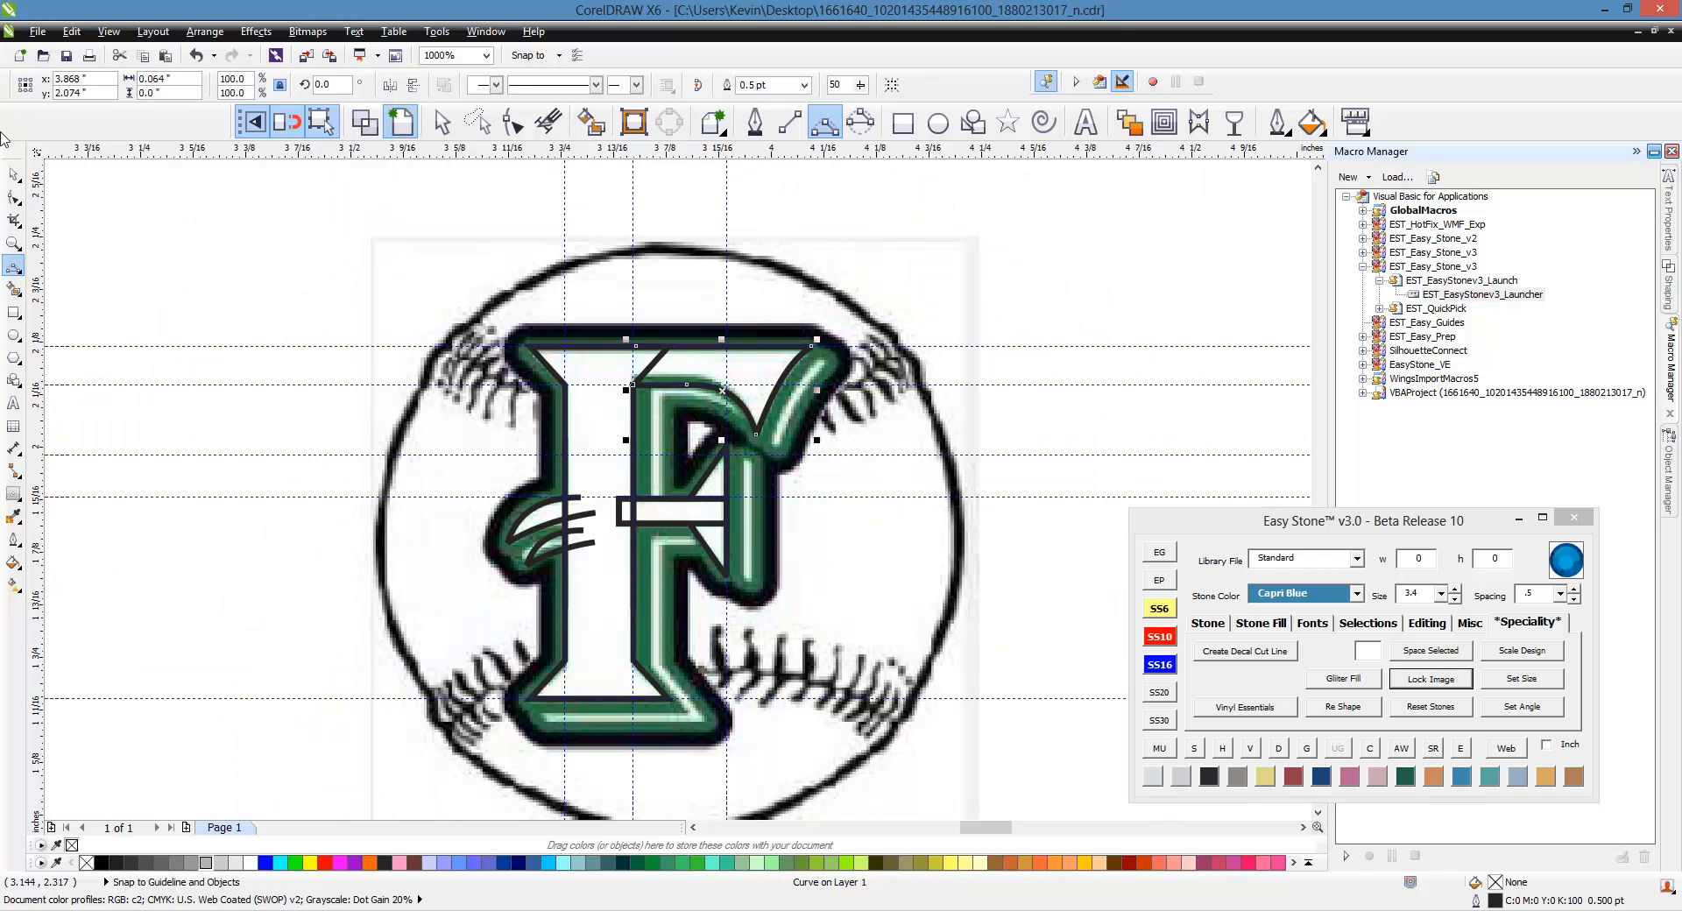
left_click(22, 178)
left_click(348, 311)
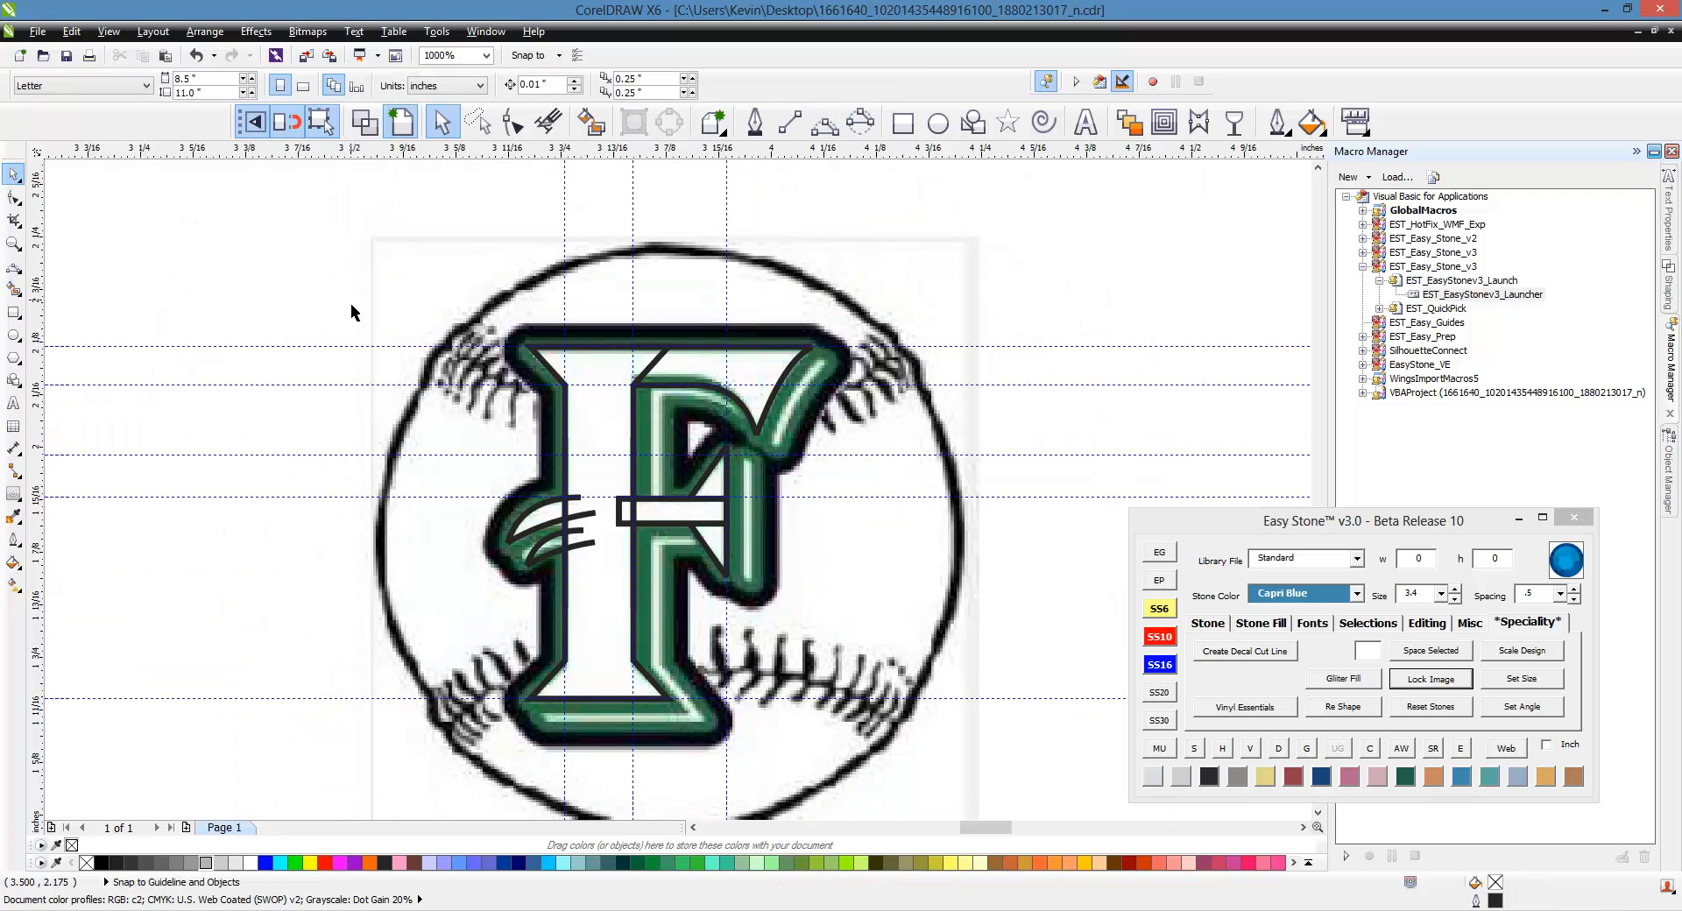
left_click(590, 121)
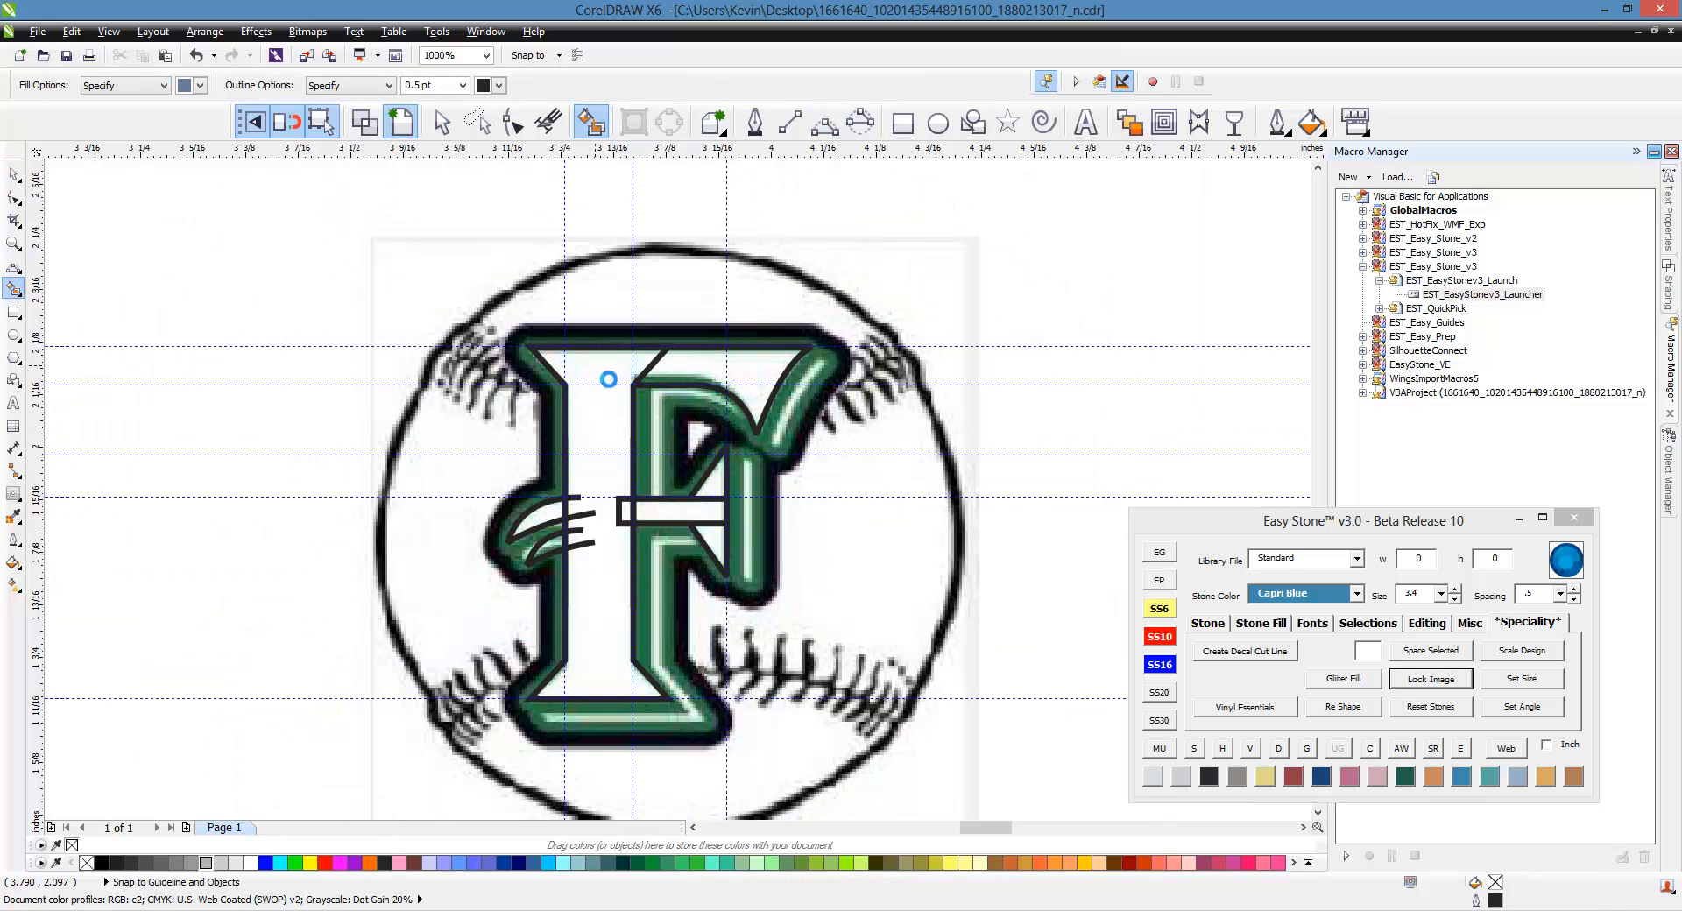
left_click(609, 380)
left_click(701, 375)
left_click(685, 524)
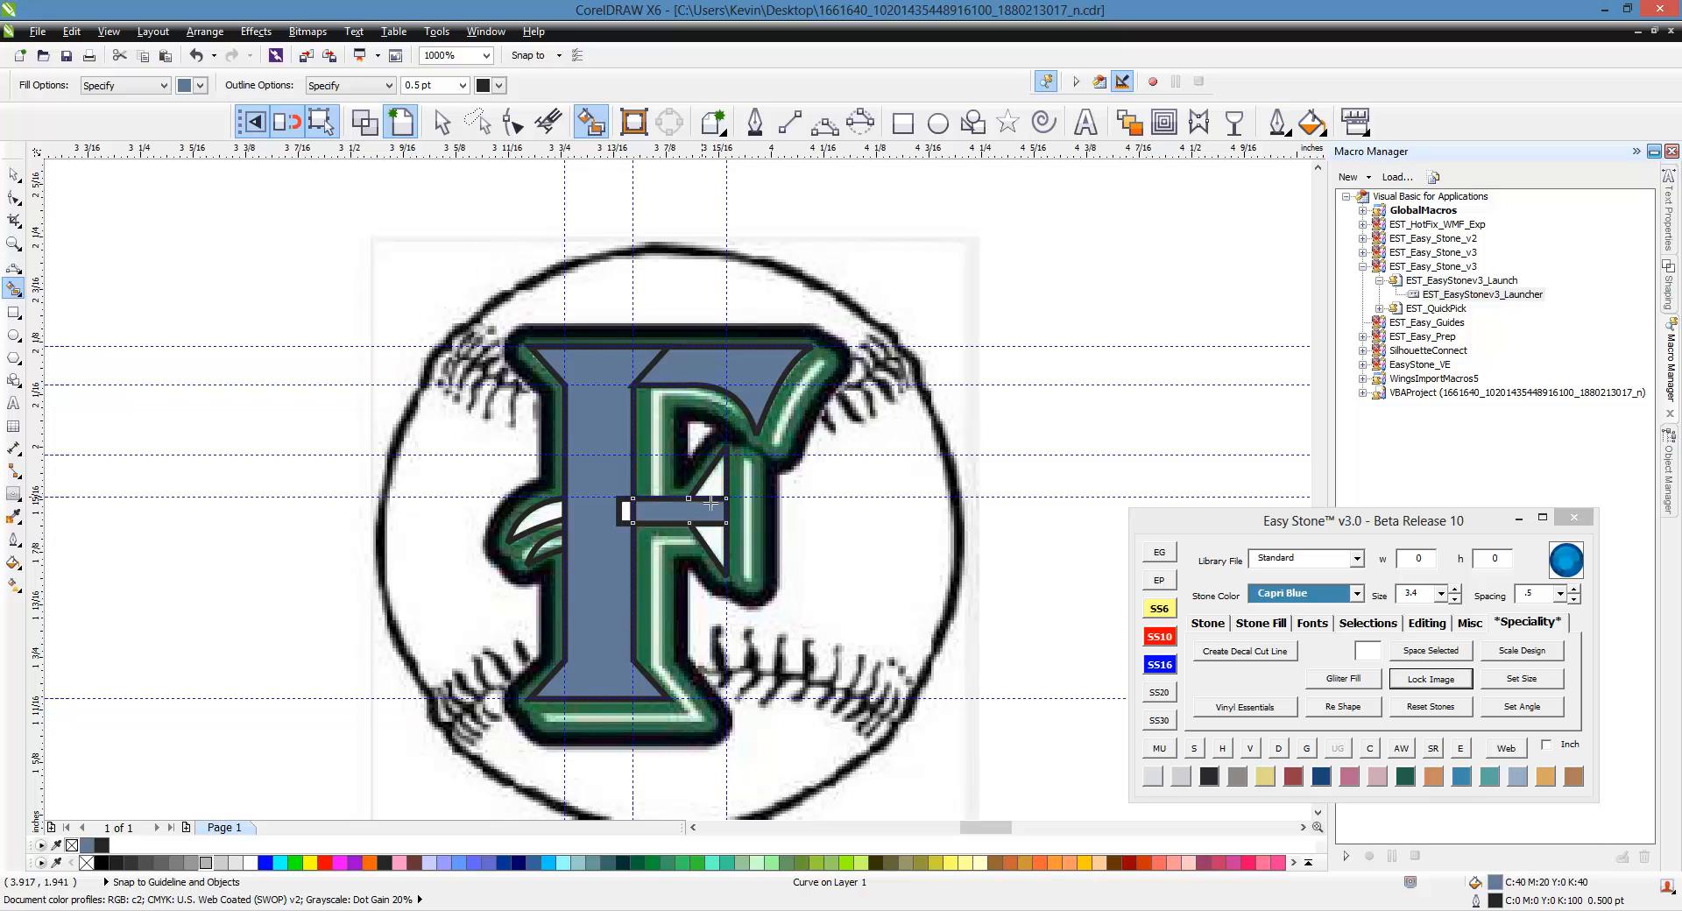
Smart Fill the crossbar's upper and lower flares, its overlap with the stem, and the two hooks beside the stem.
left_click(715, 478)
left_click(723, 545)
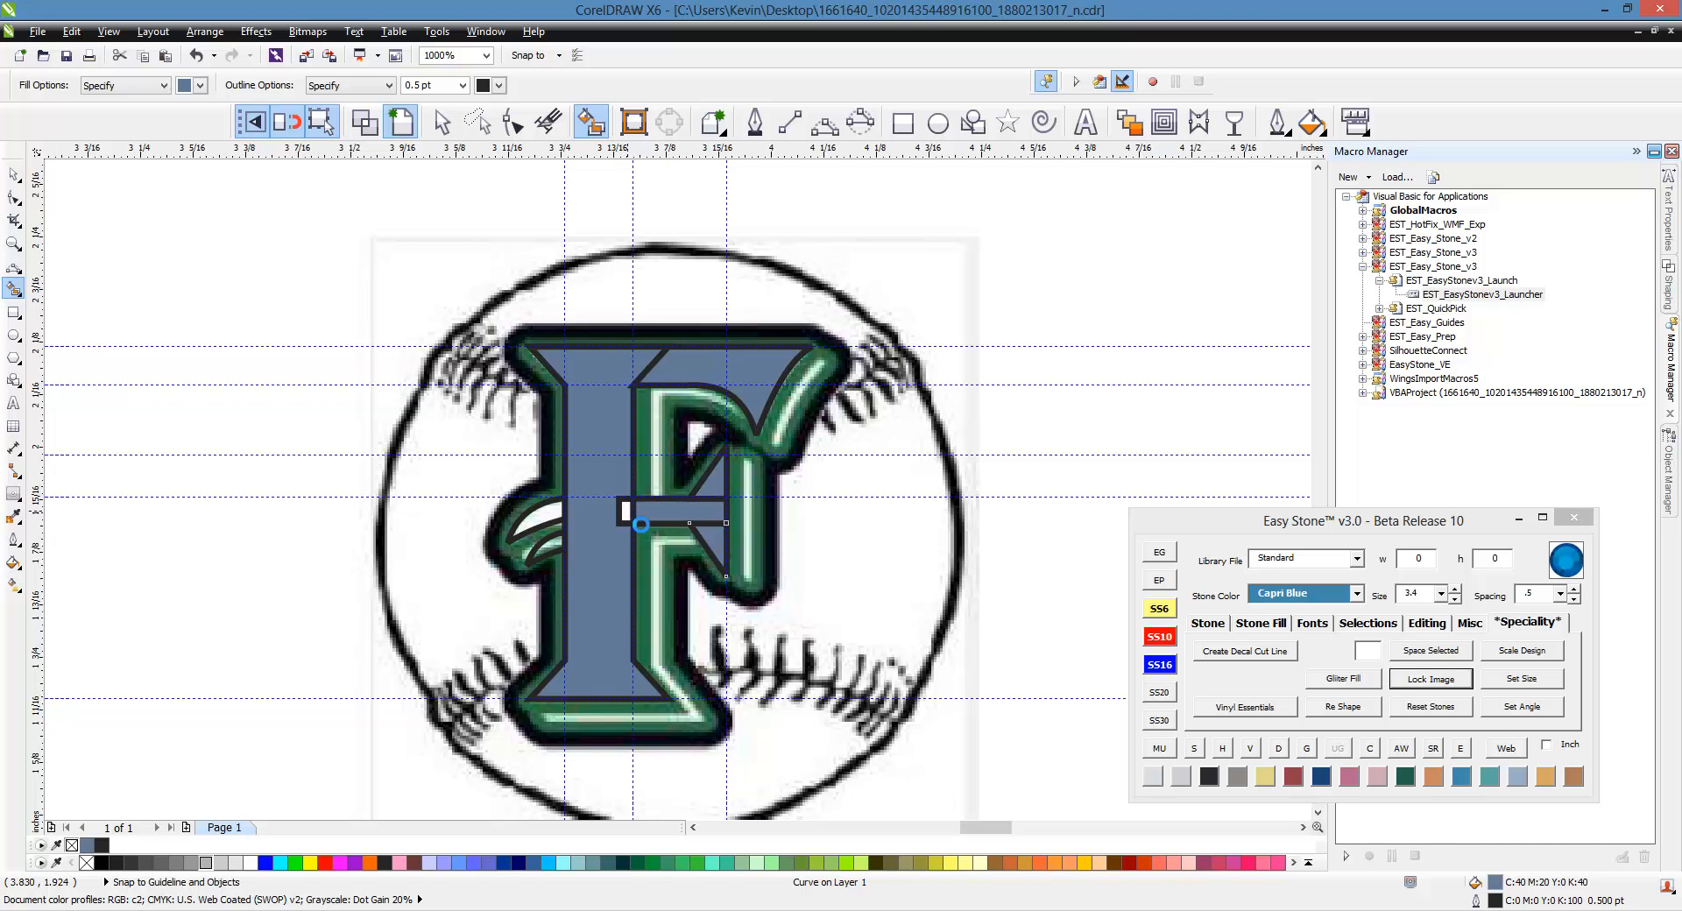
left_click(545, 529)
left_click(552, 556)
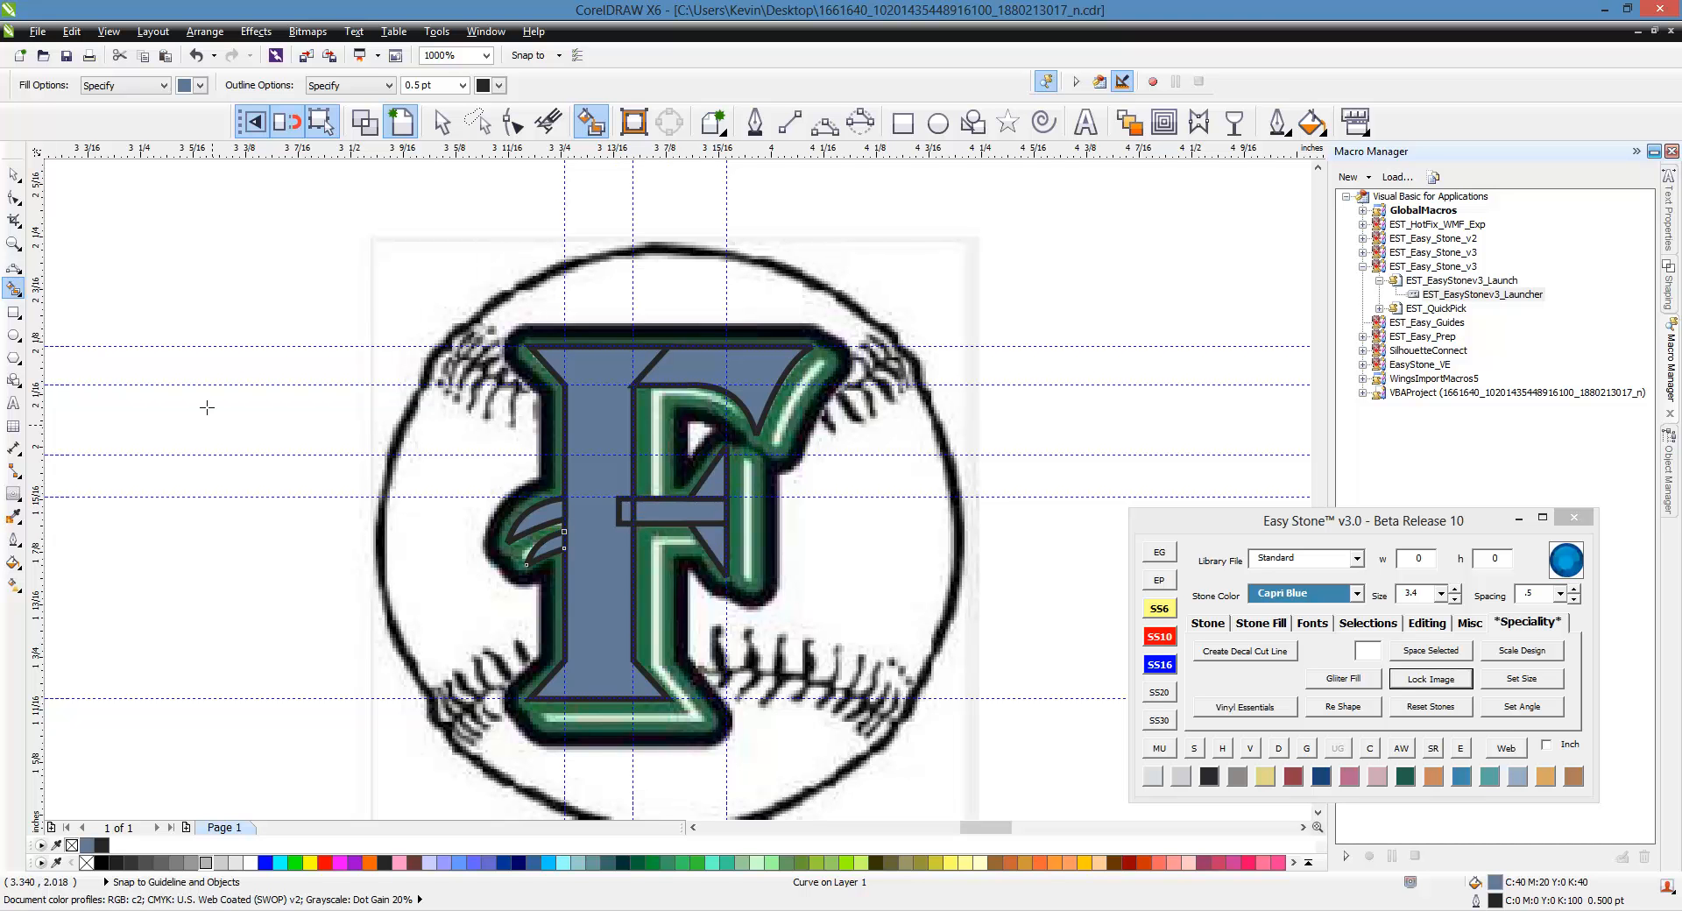
left_click(13, 174)
left_click(163, 245)
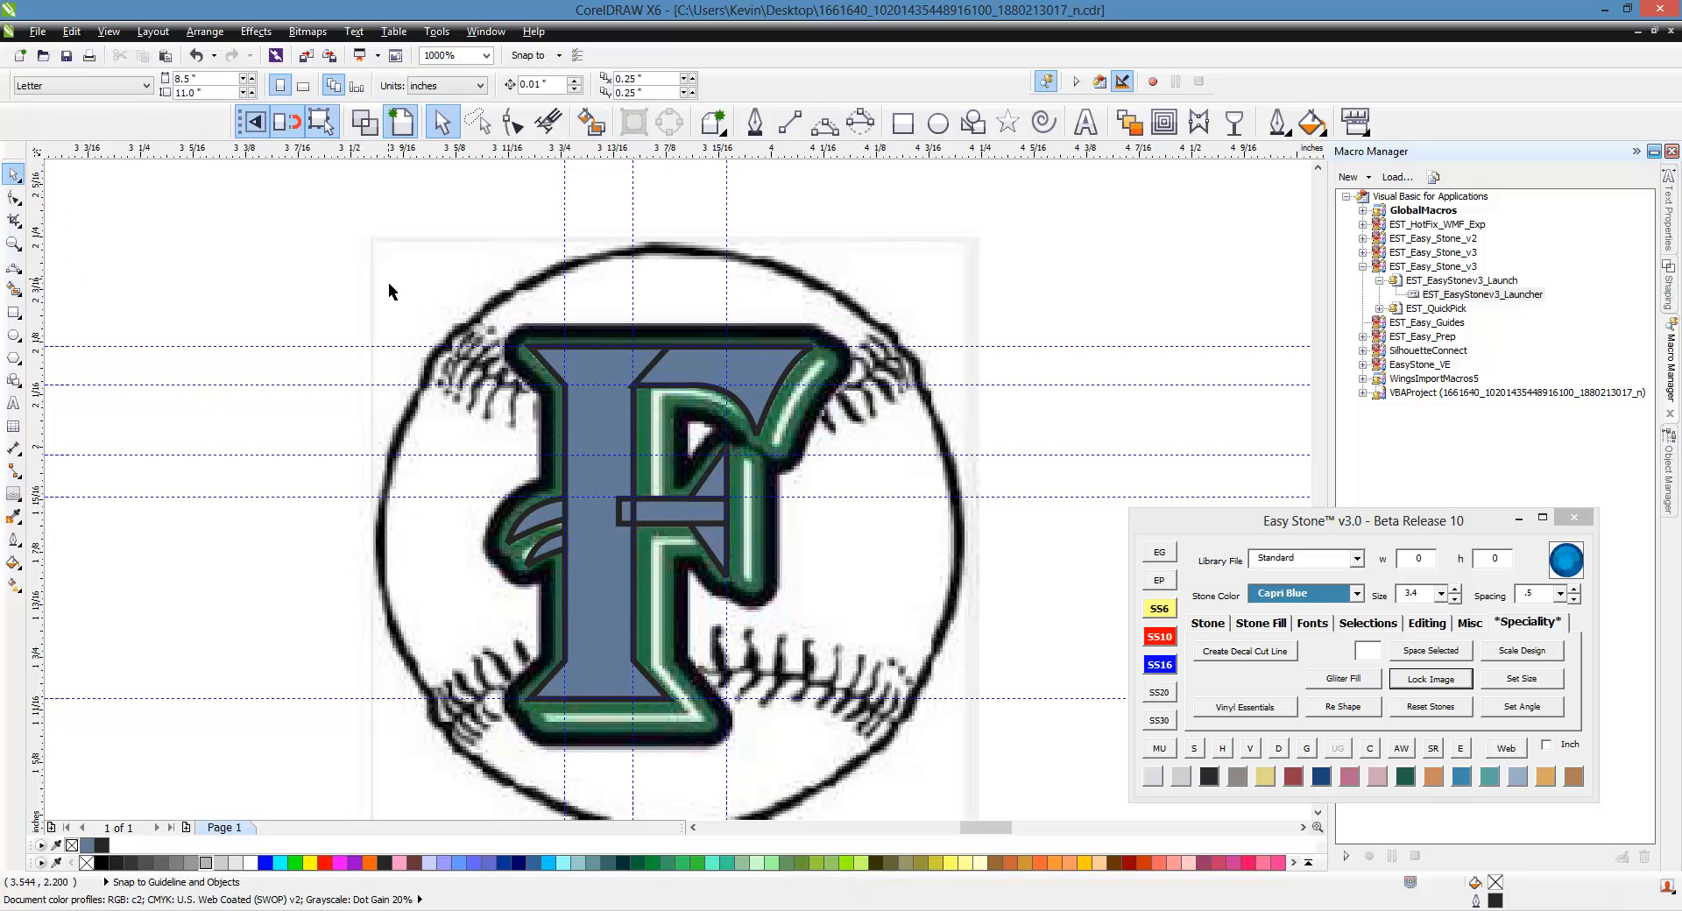
Create a selection of all shapes matching the filled stem and move them off the logo to the empty area below it.
left_click(596, 418)
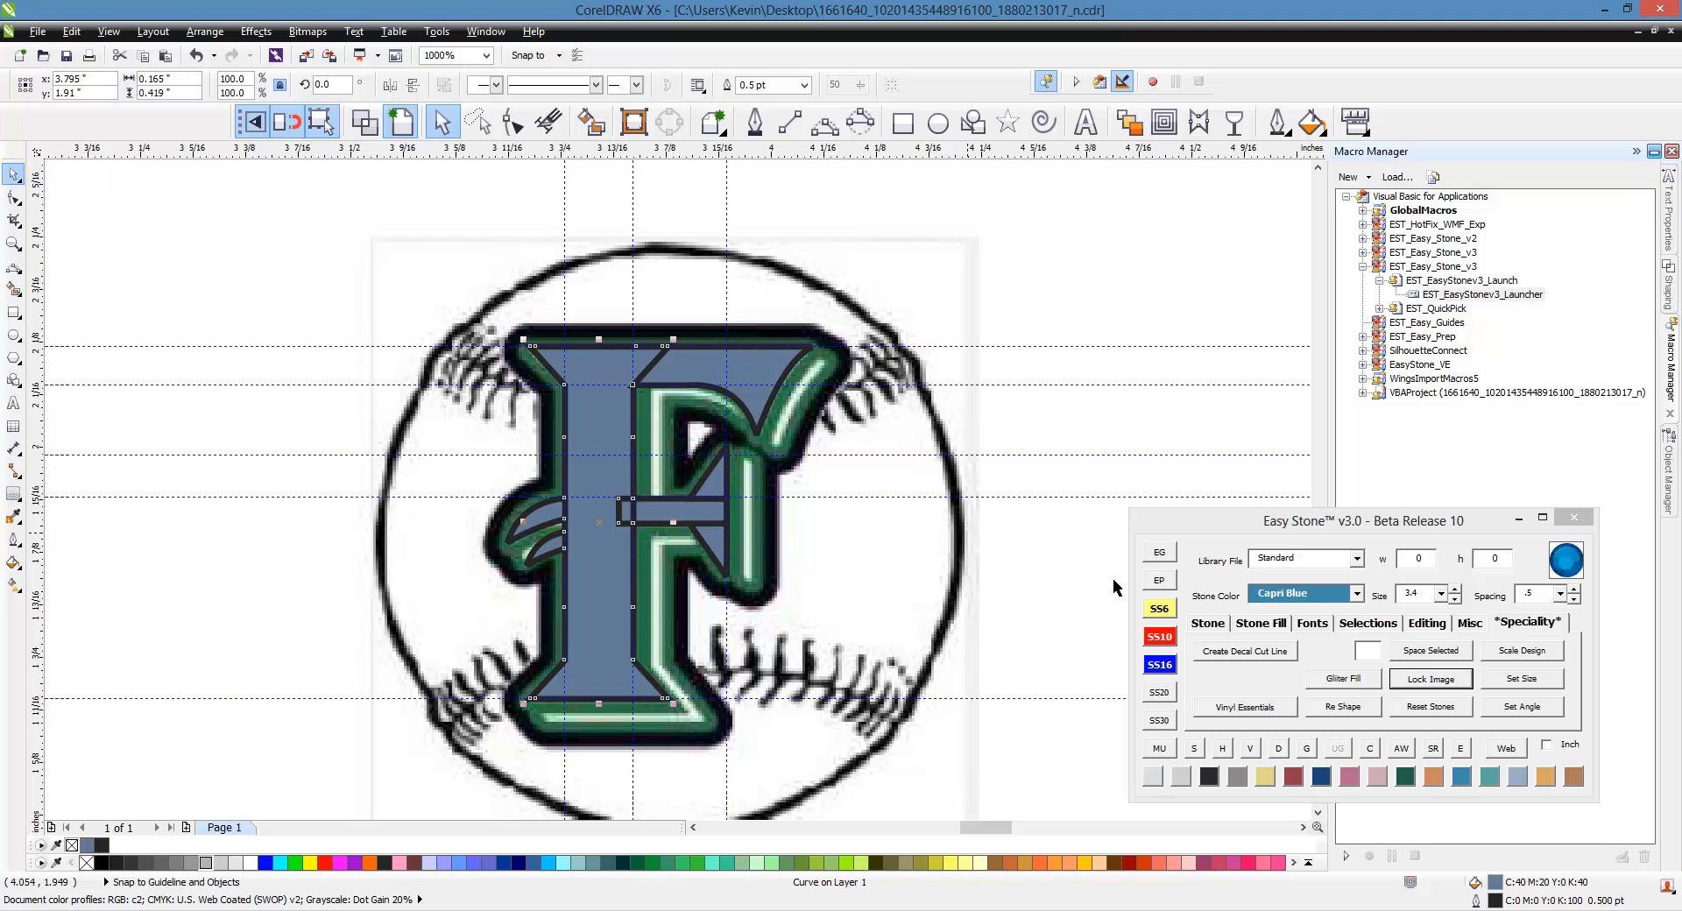
left_click(1378, 624)
left_click(1300, 651)
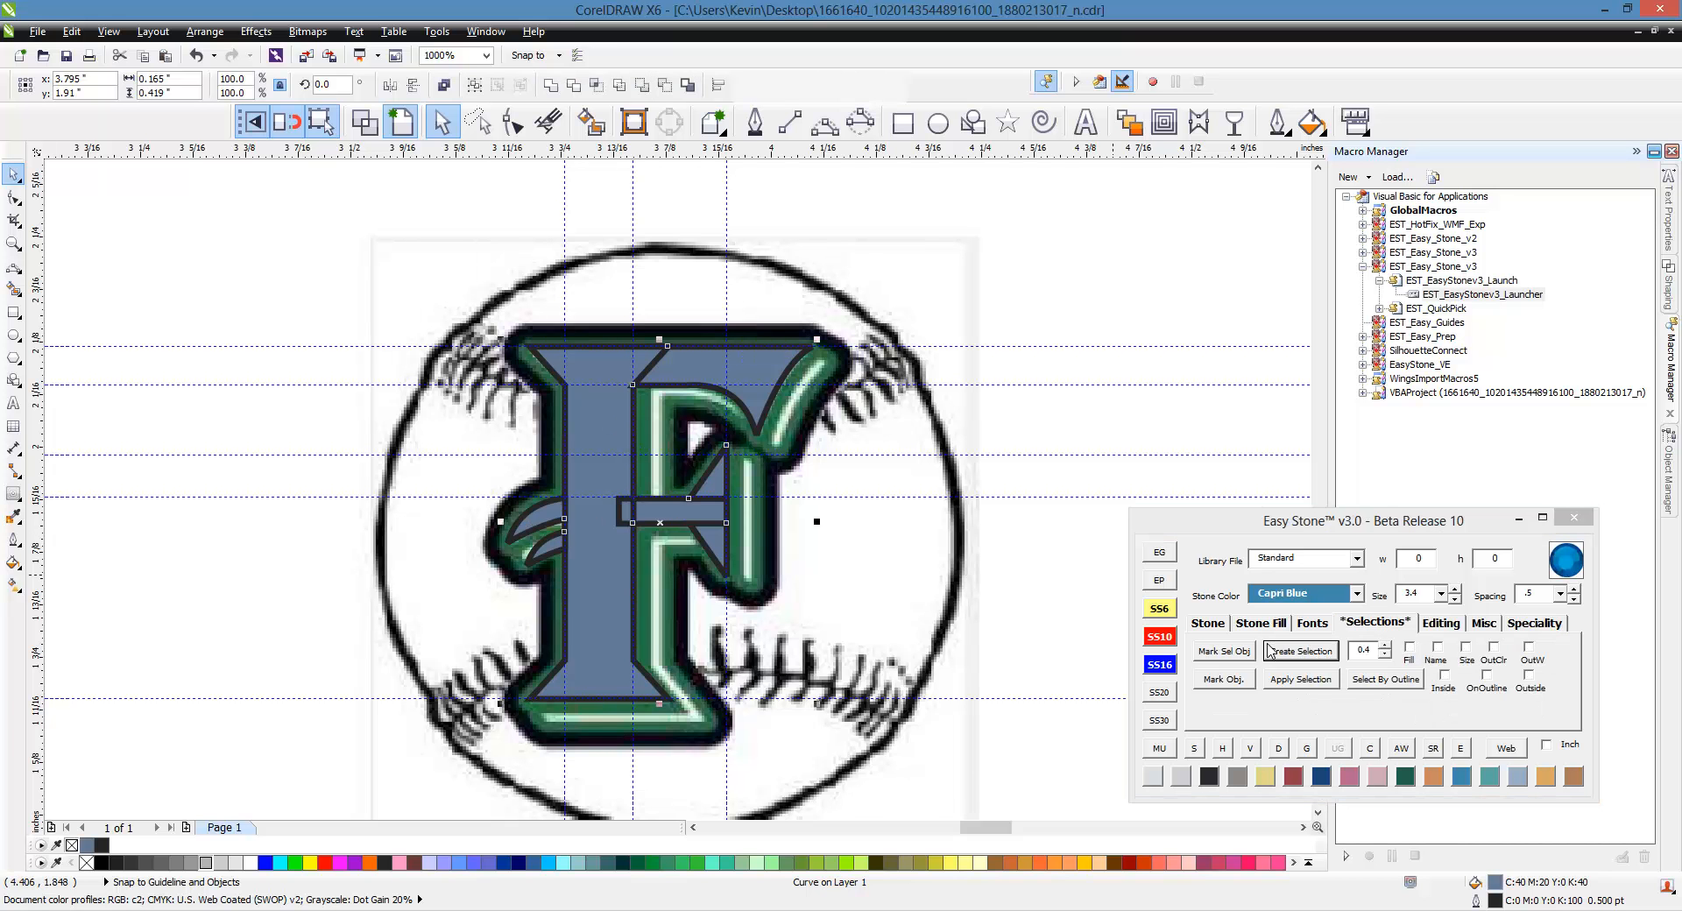
scroll(672, 330, "down", 1)
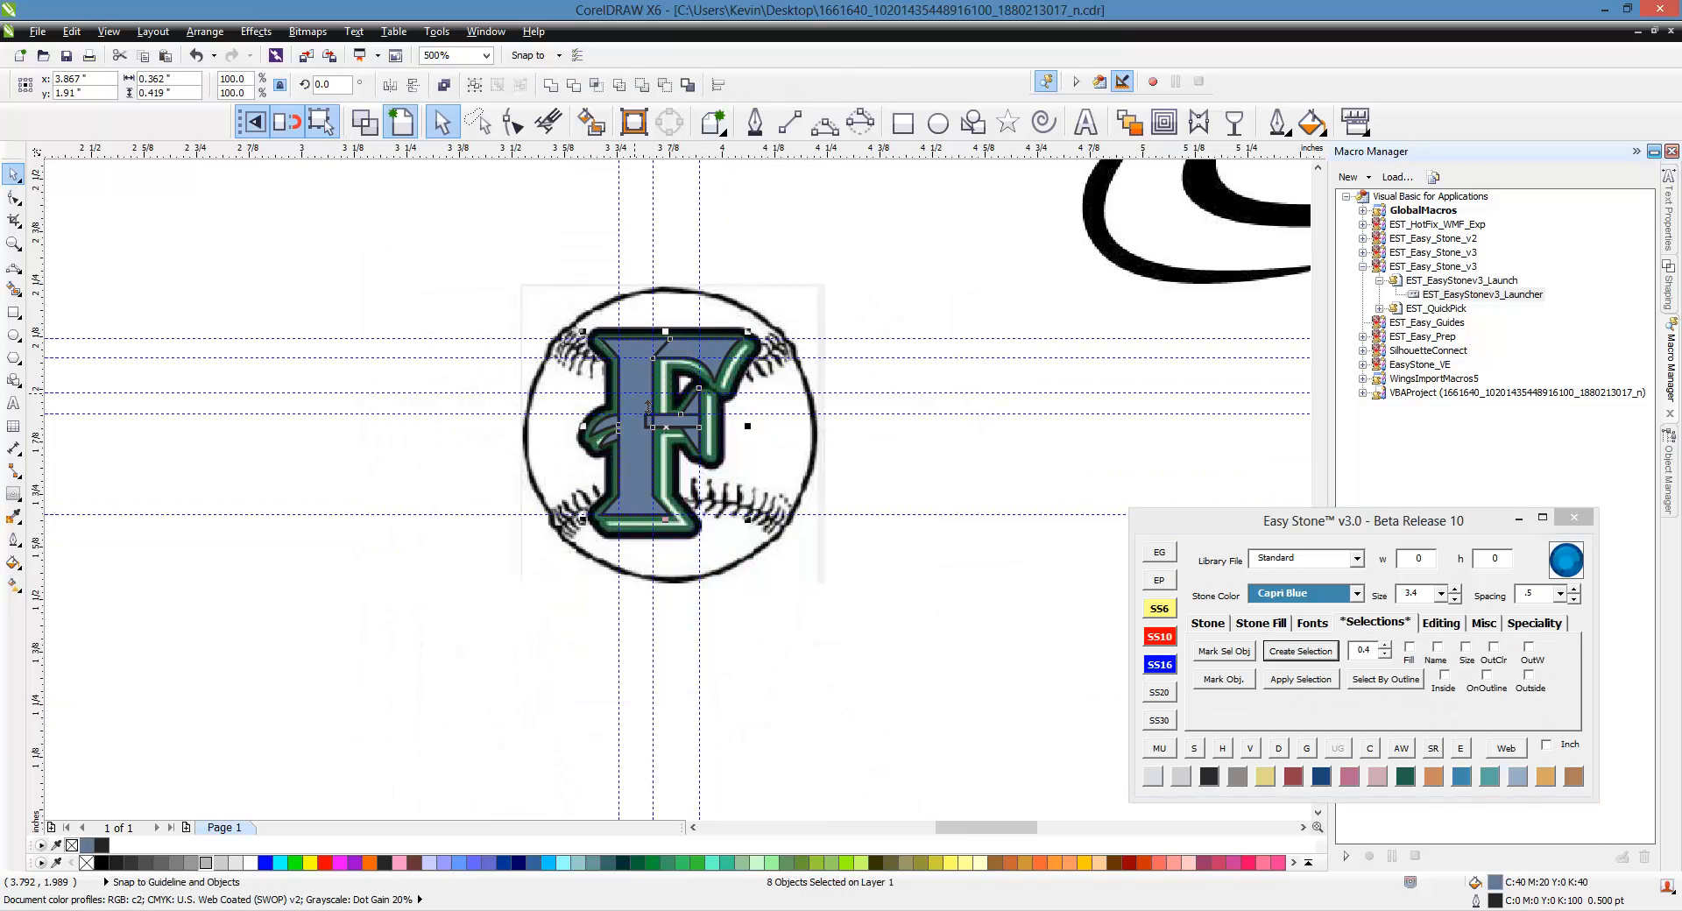
left_click_drag(649, 388, 280, 643)
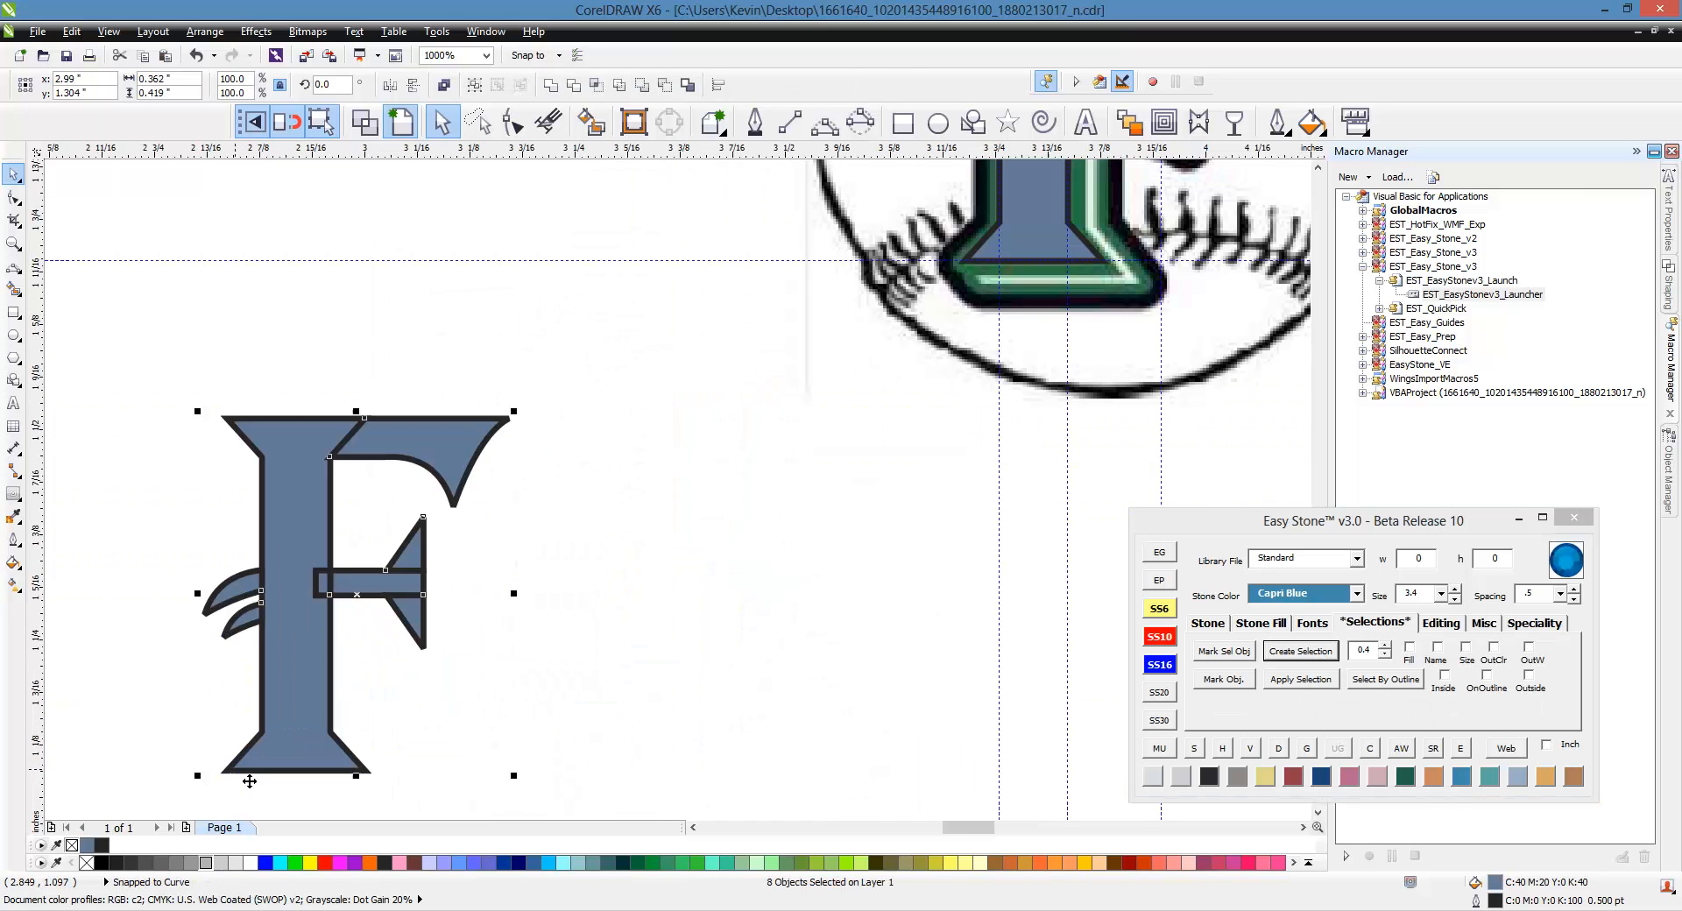
Try to weld the filled F pieces into one shape and inspect the crossbar joint.
scroll(241, 771, "up", 1)
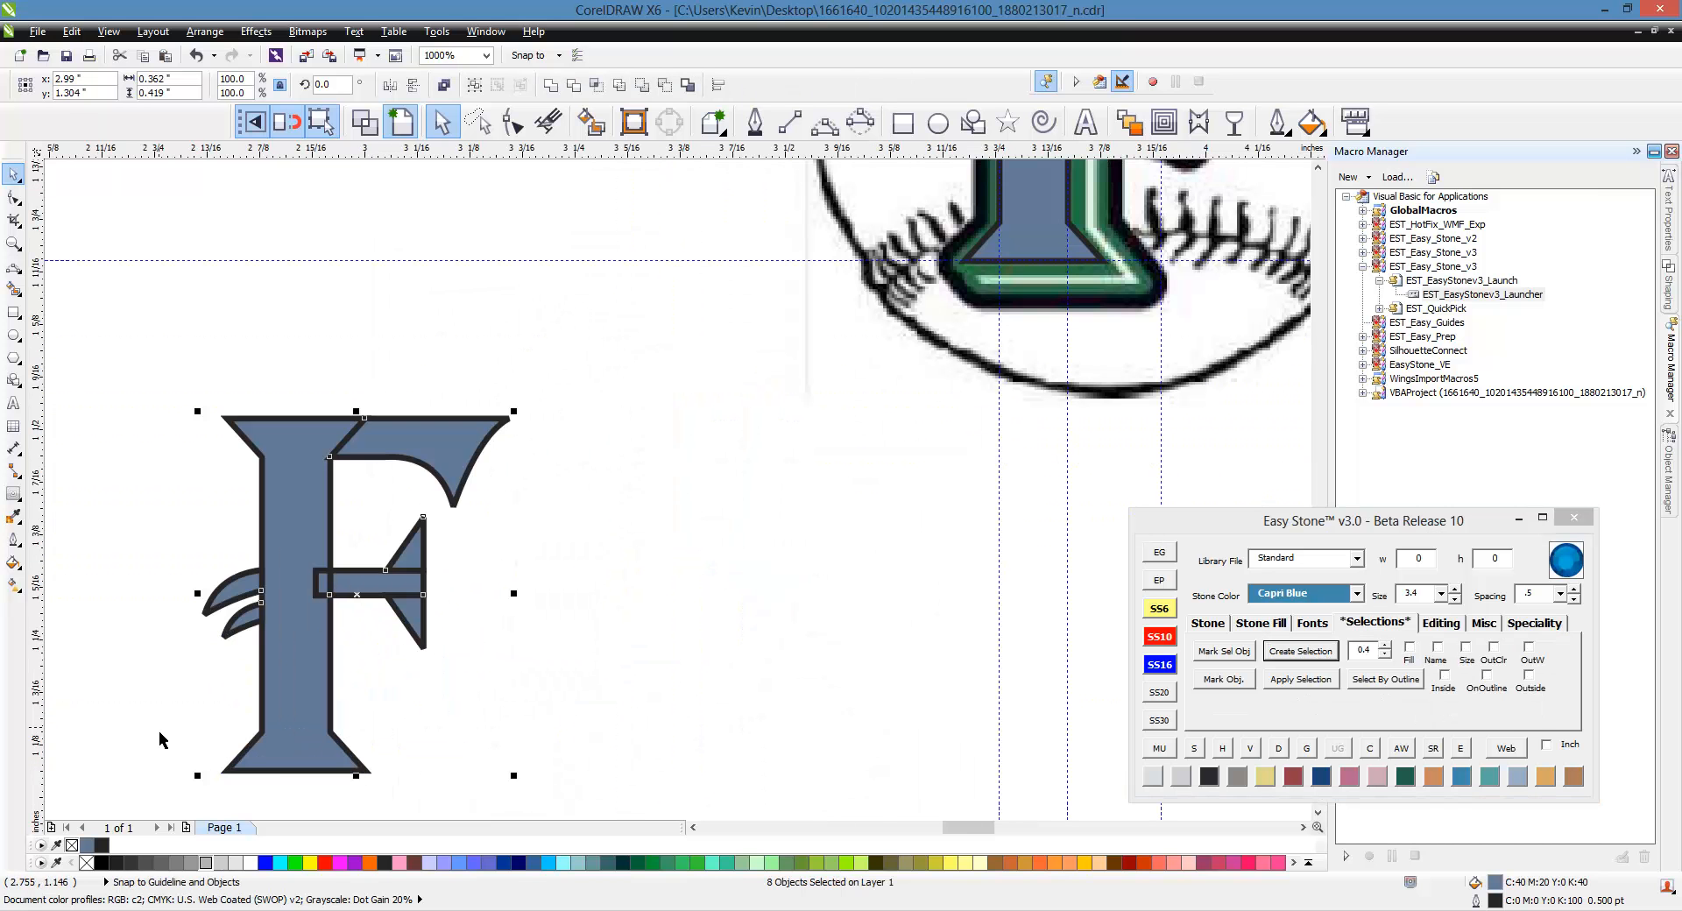
left_click(552, 85)
left_click(508, 294)
scroll(589, 432, "down", 1)
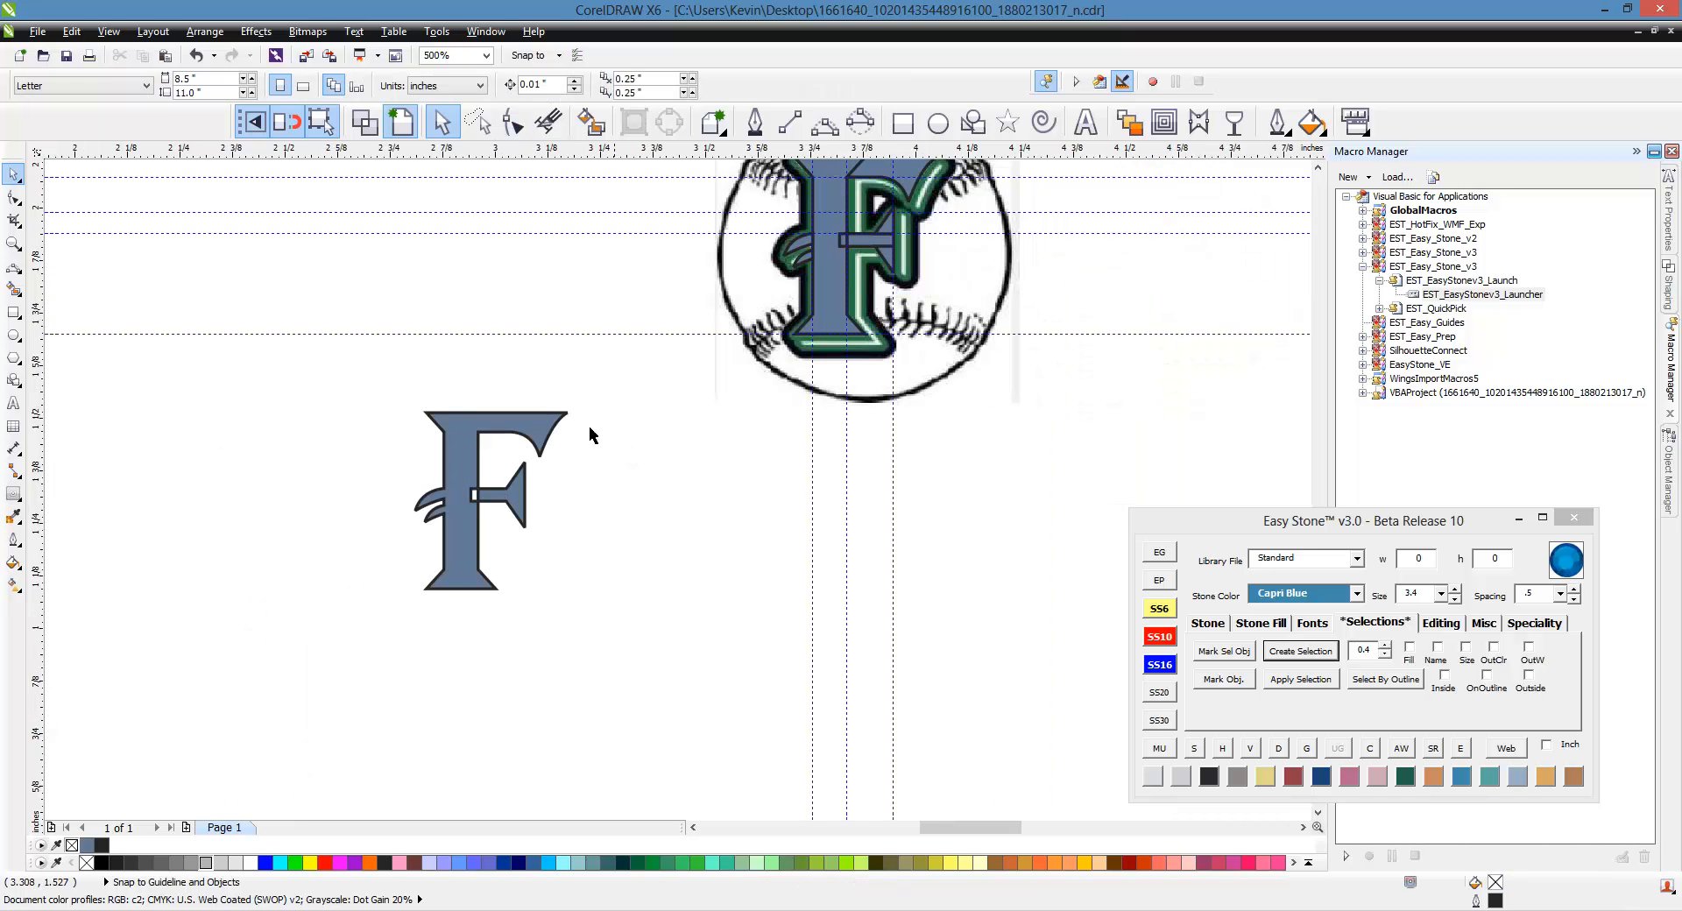
scroll(436, 475, "up", 2)
scroll(437, 470, "down", 2)
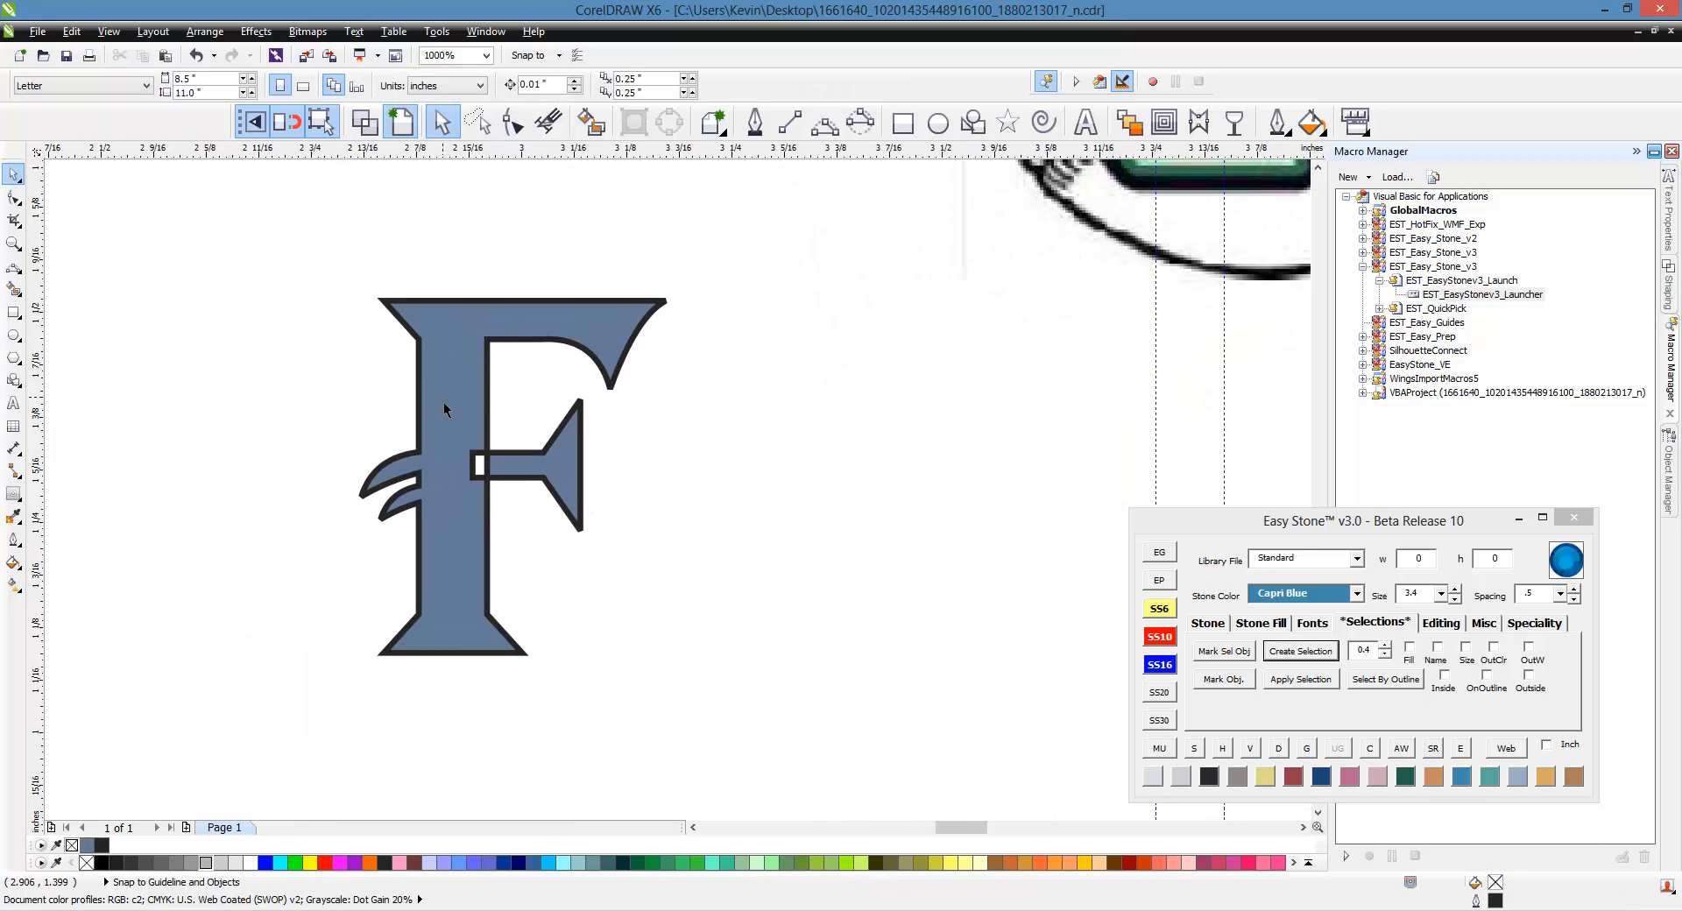
scroll(459, 414, "up", 2)
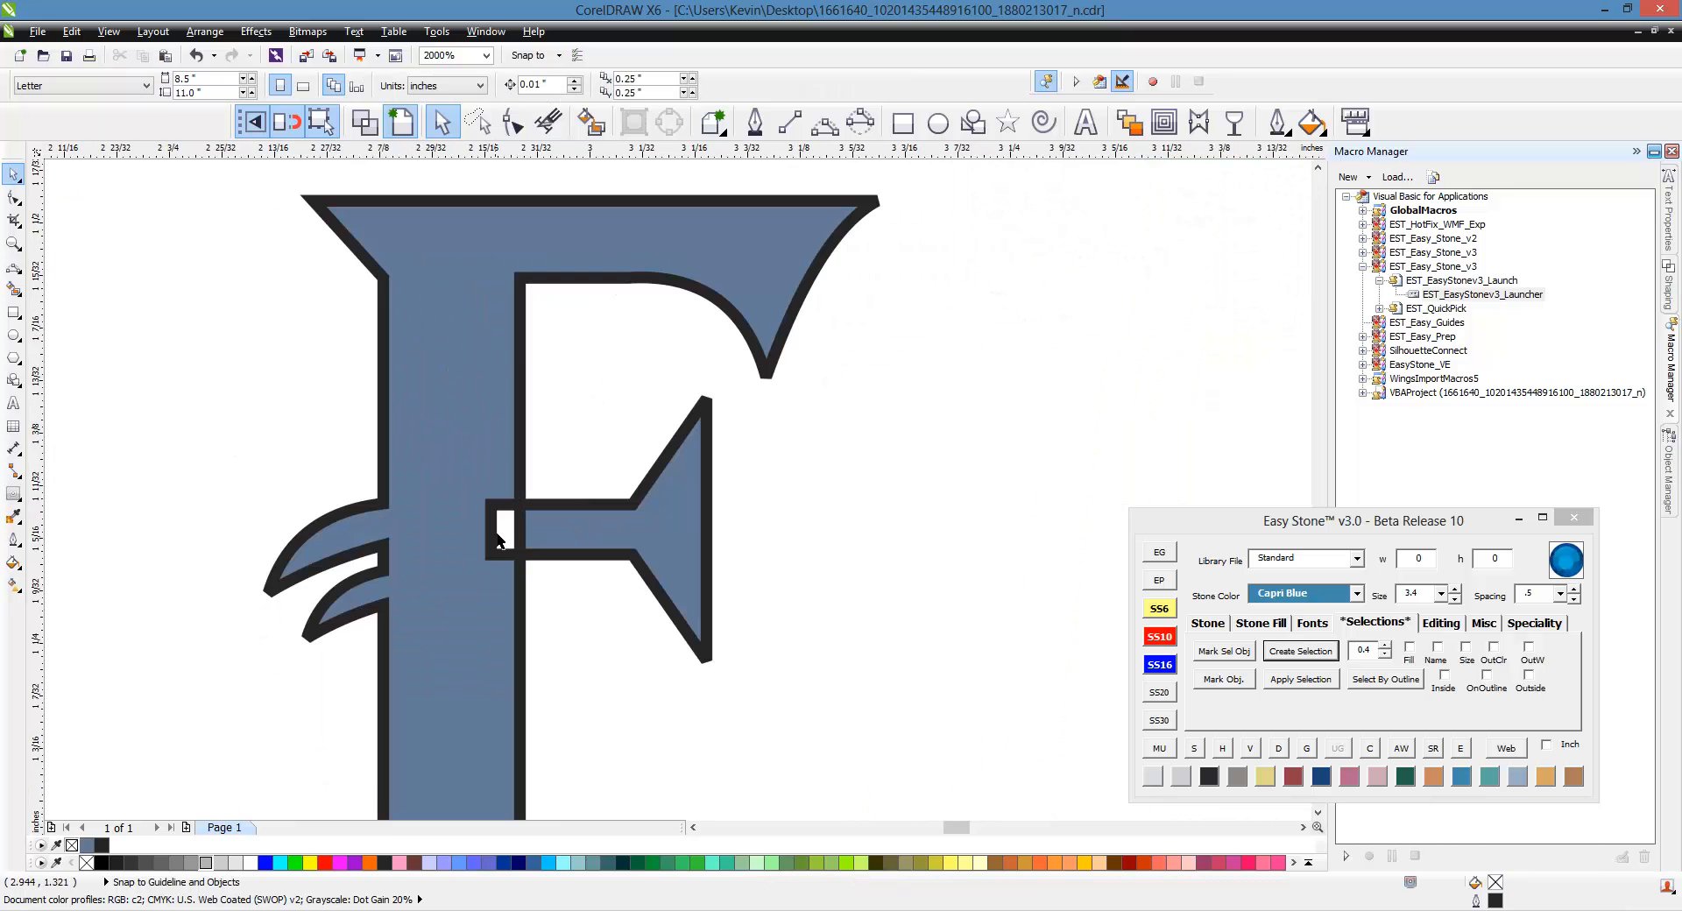
scroll(514, 455, "down", 1)
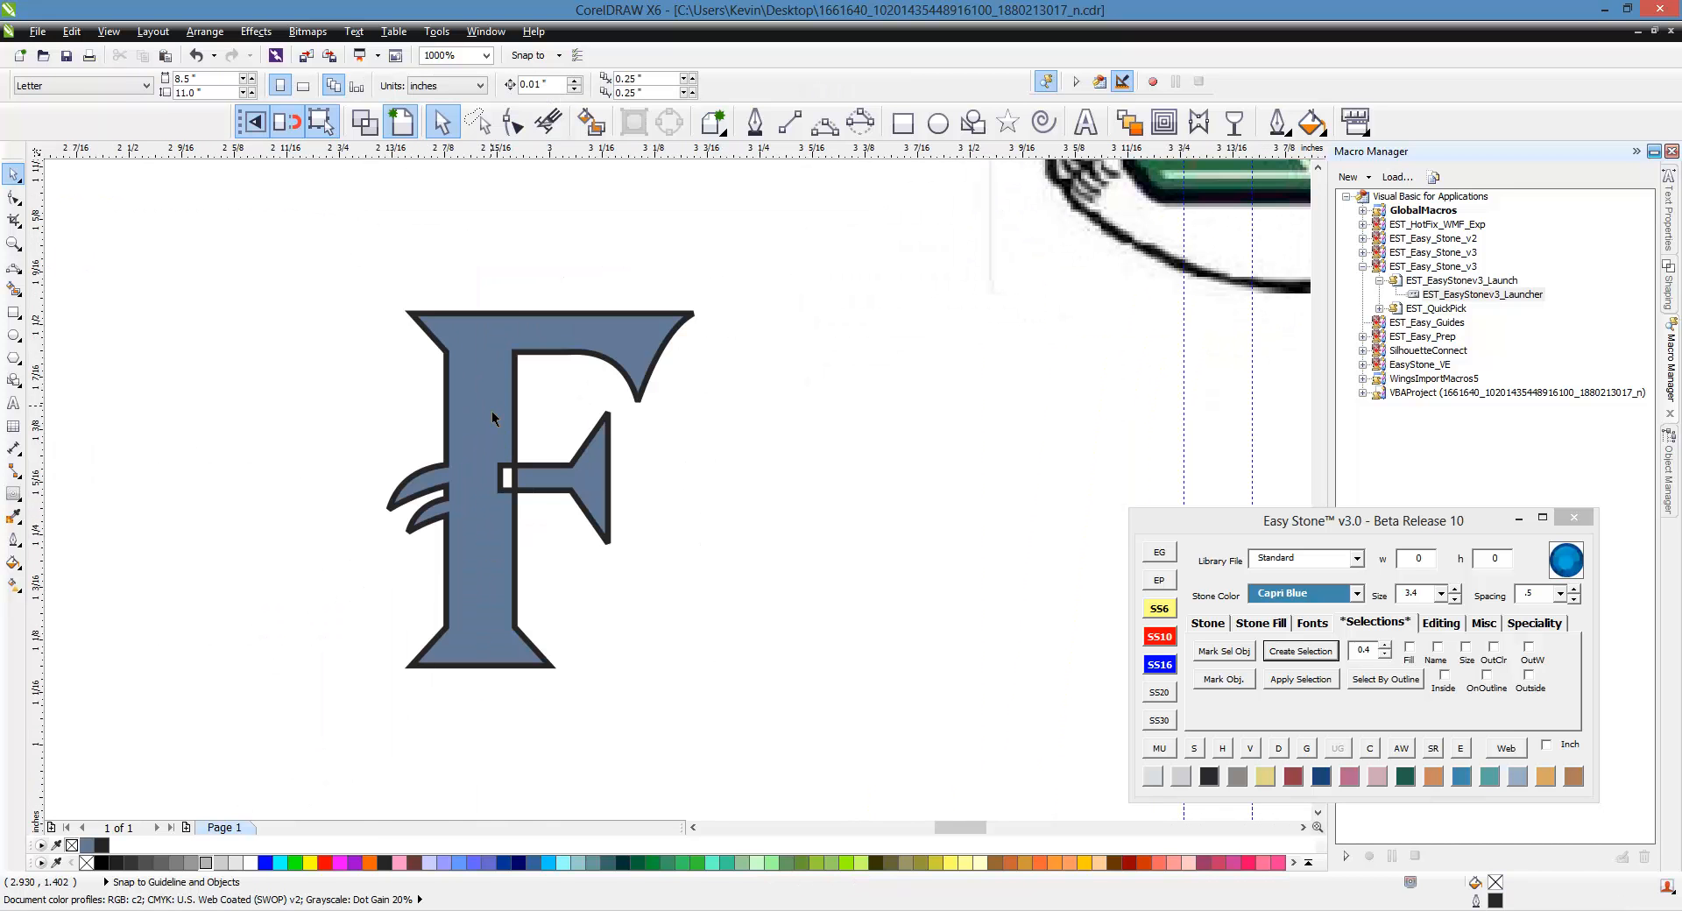
Undo the weld of the F pieces.
left_click(496, 418)
right_click(496, 409)
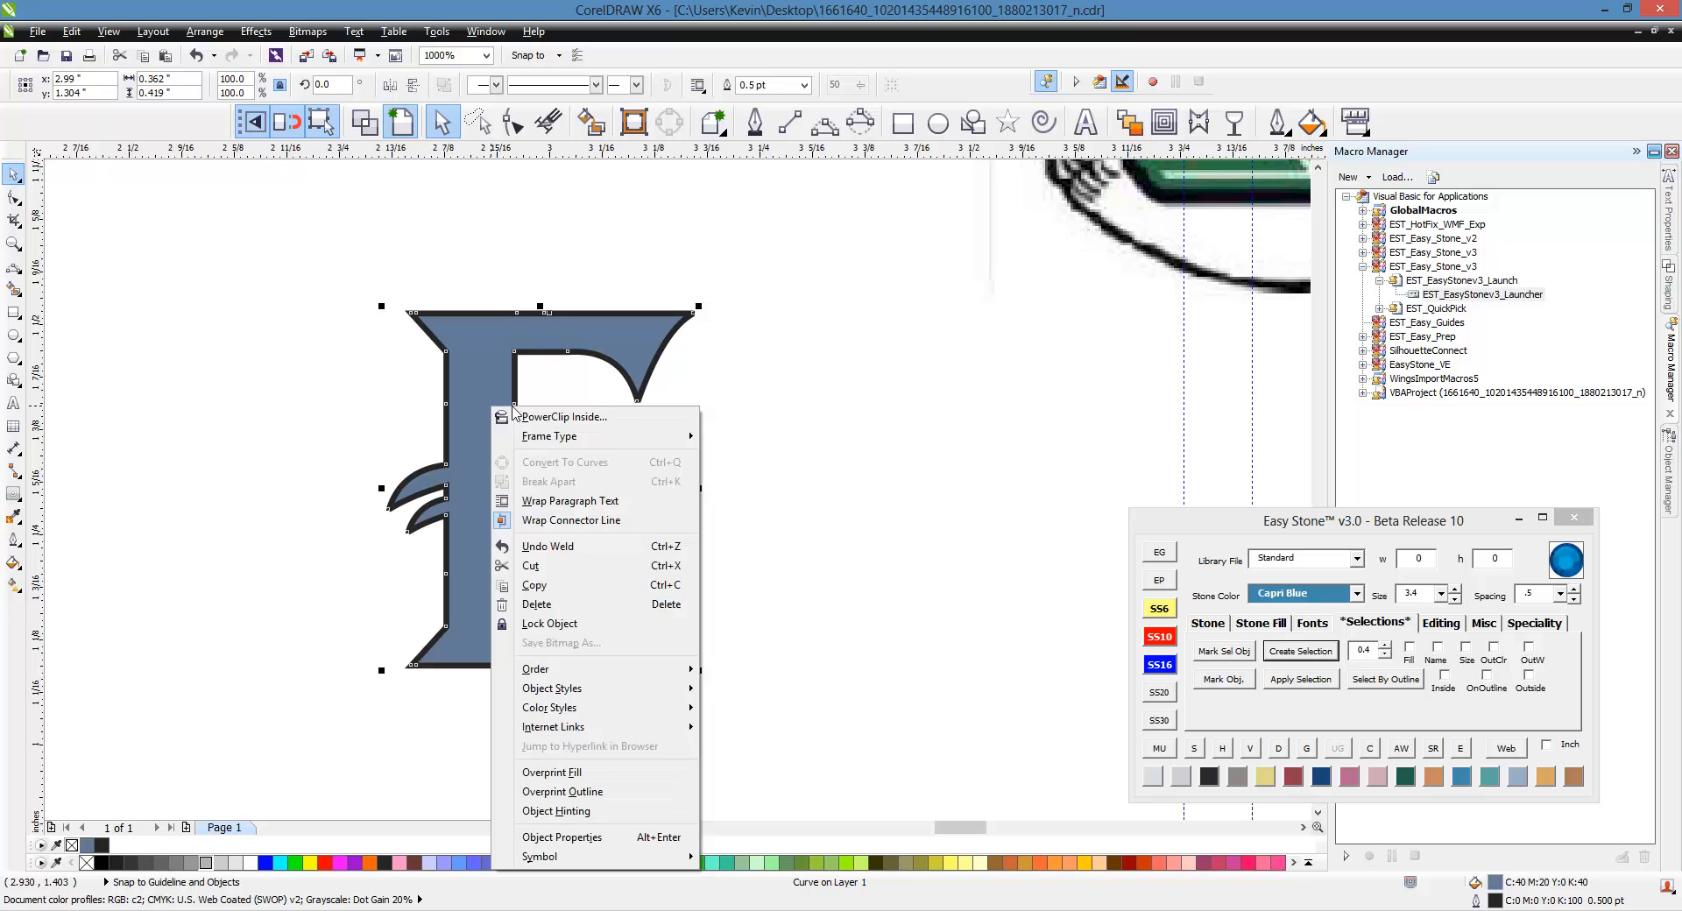
left_click(617, 293)
left_click(616, 295)
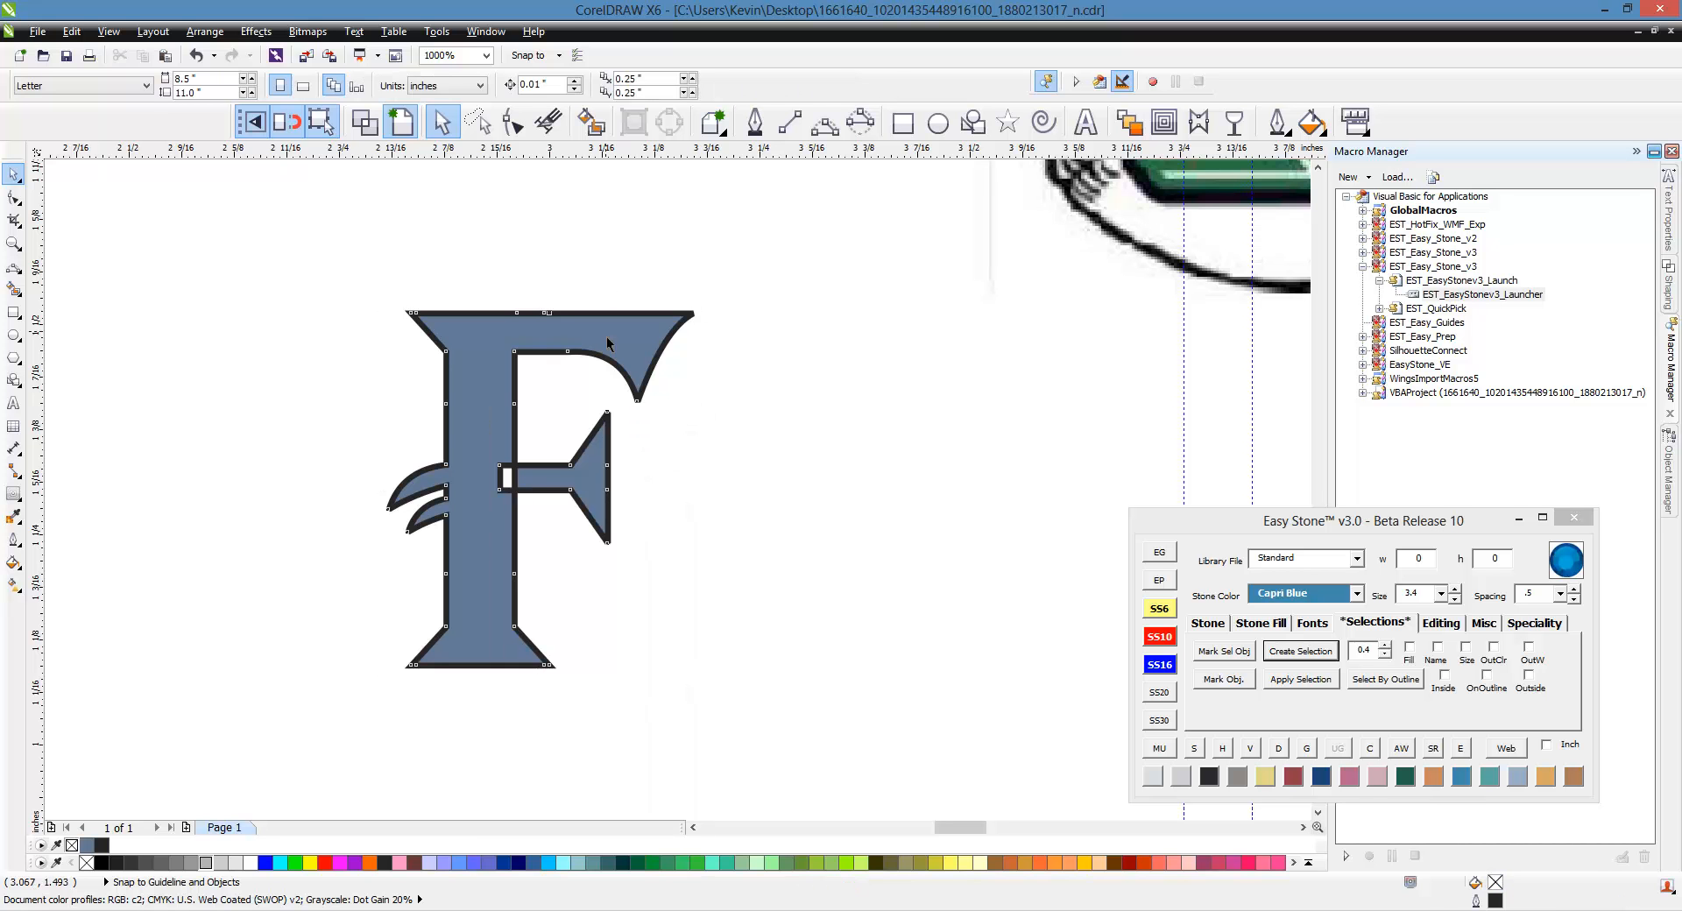
left_click(616, 341)
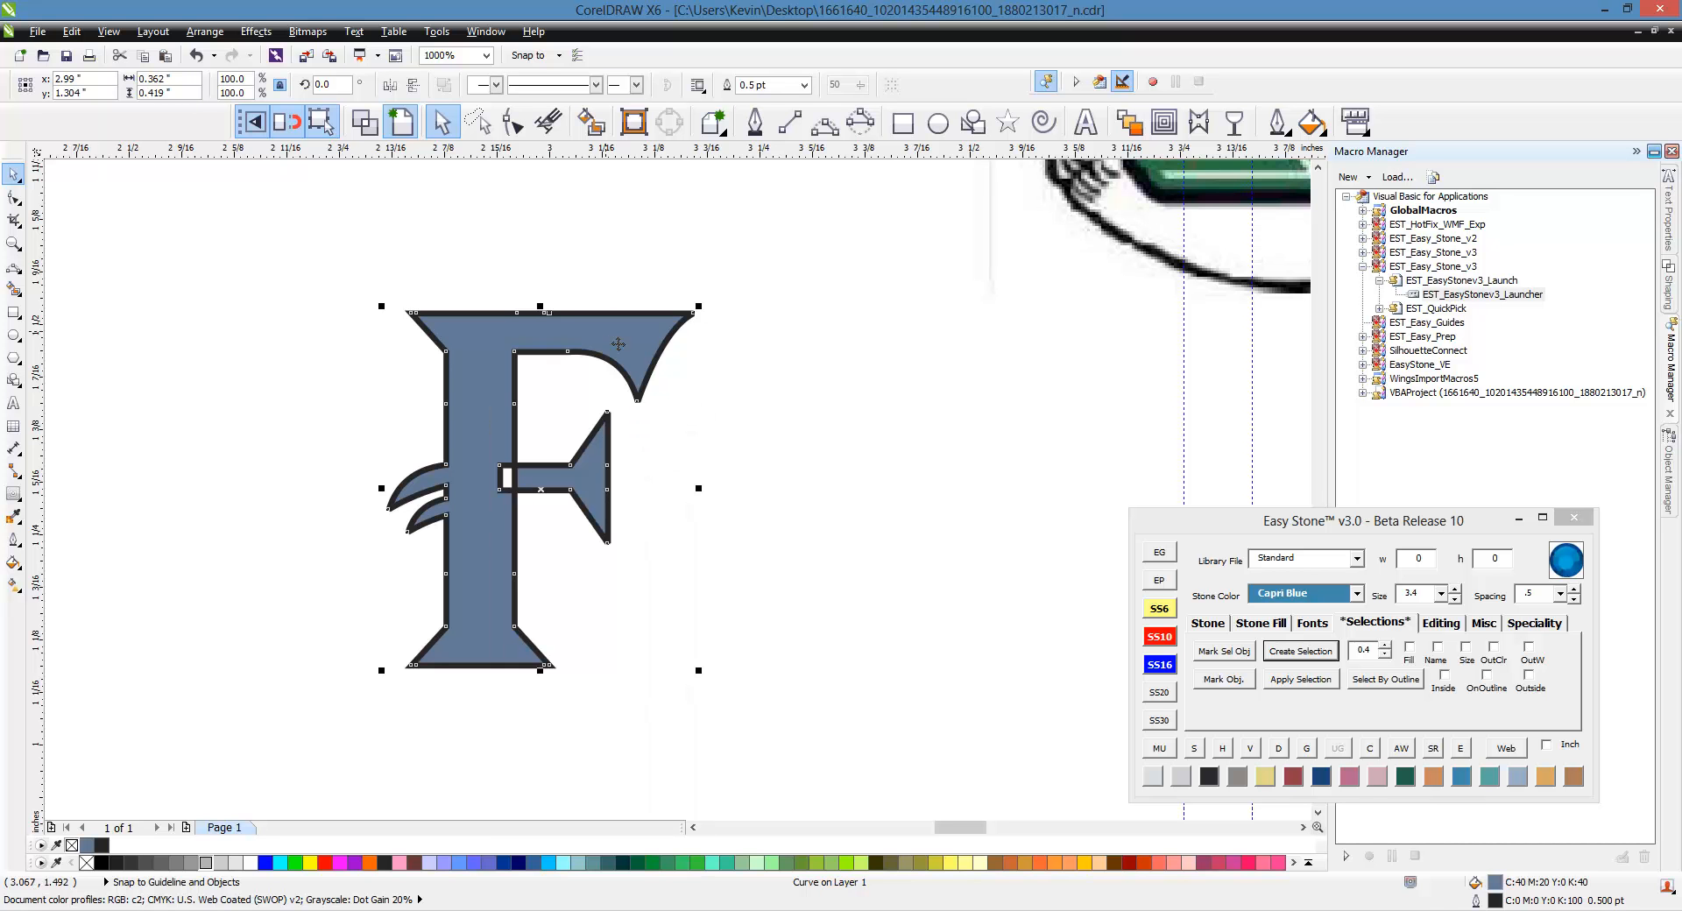
right_click(608, 442)
left_click(540, 420)
left_click(541, 420)
scroll(492, 502, "up", 1)
key("ctrl+z")
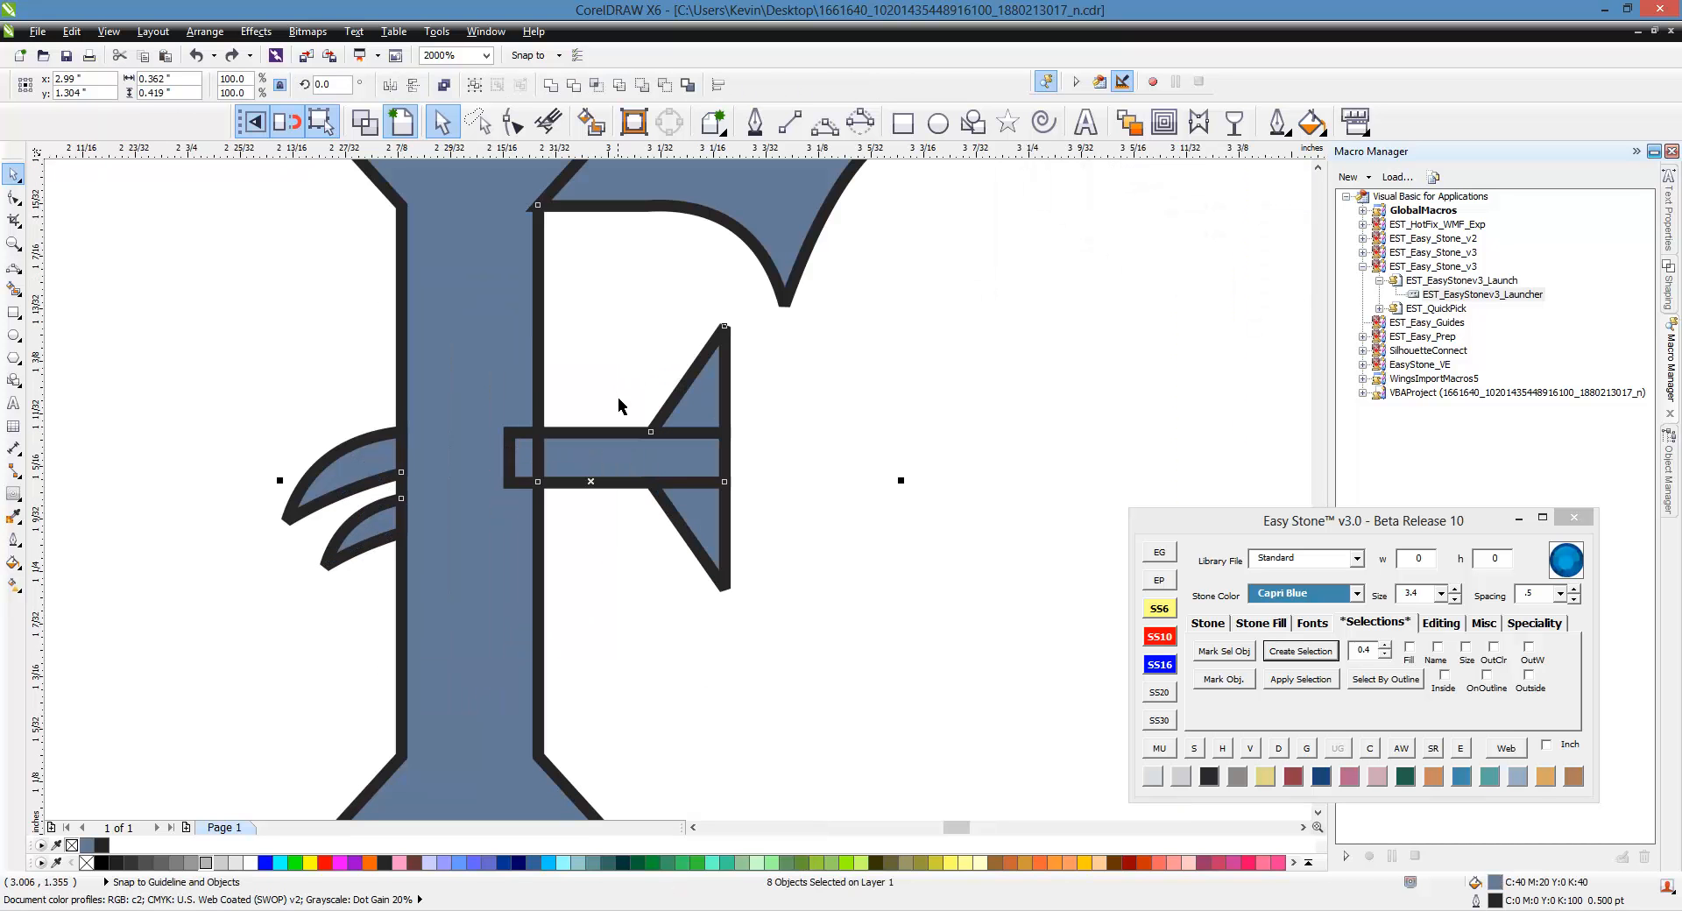
left_click(617, 397)
scroll(536, 468, "up", 1)
left_click(596, 462)
left_click_drag(616, 472, 613, 538)
key("ctrl+z")
left_click(595, 542)
Delete the small overlap rectangle where the crossbar enters the stem.
left_click(504, 464)
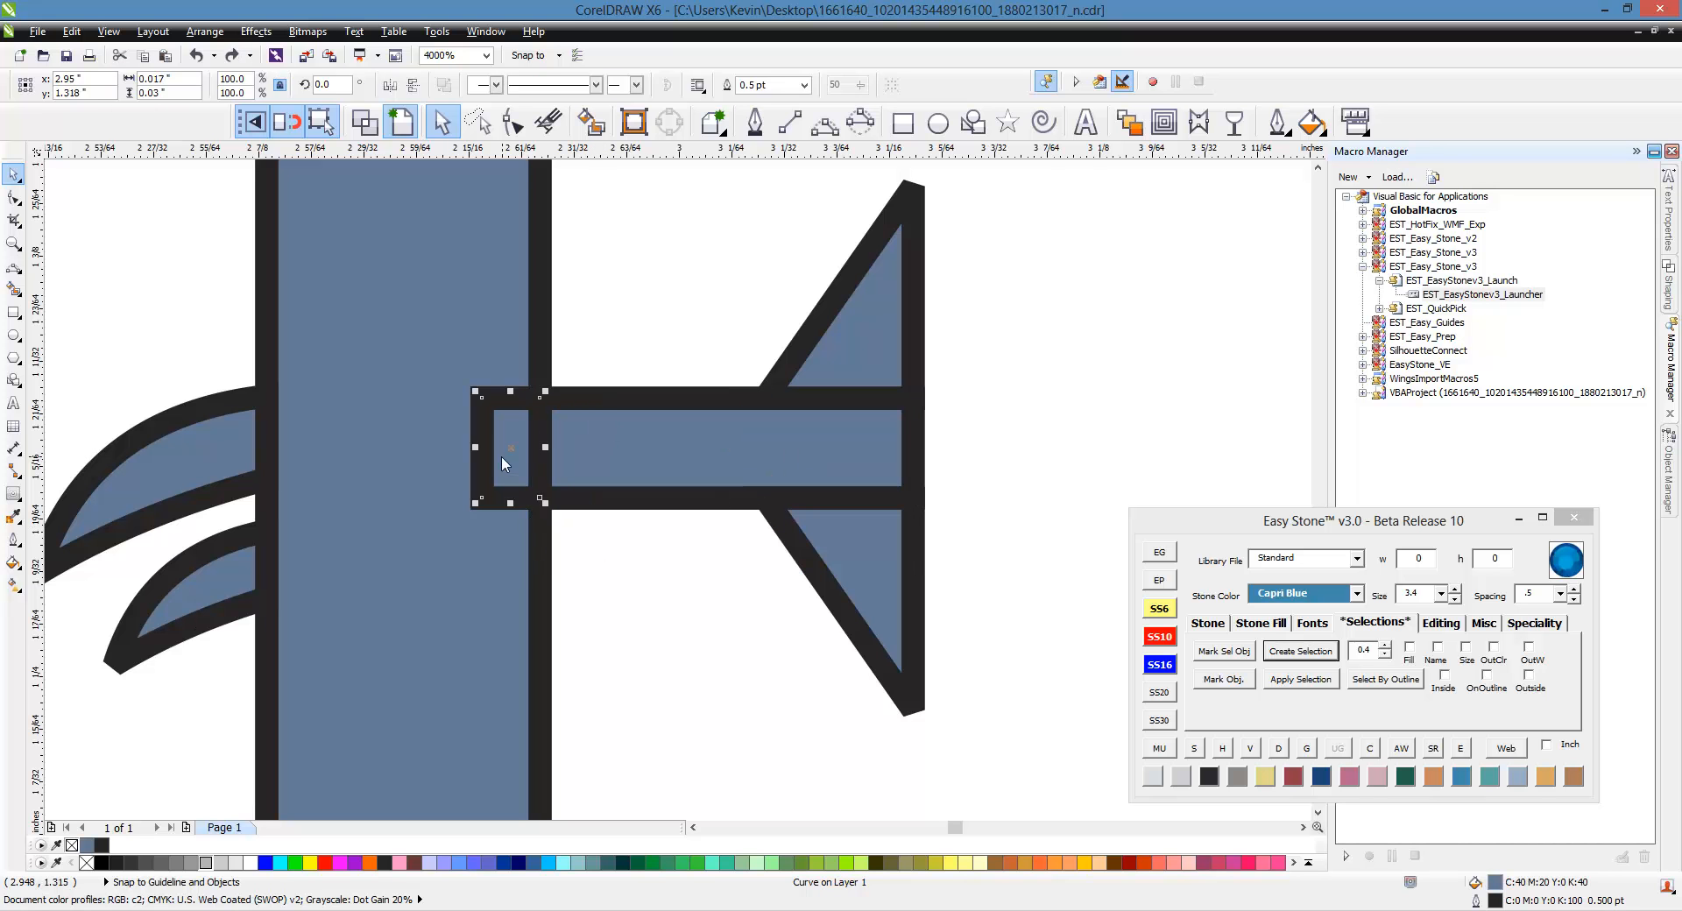
key("F10")
left_click(13, 174)
left_click(646, 302)
left_click_drag(513, 424, 375, 424)
key("ctrl+z")
key("Delete")
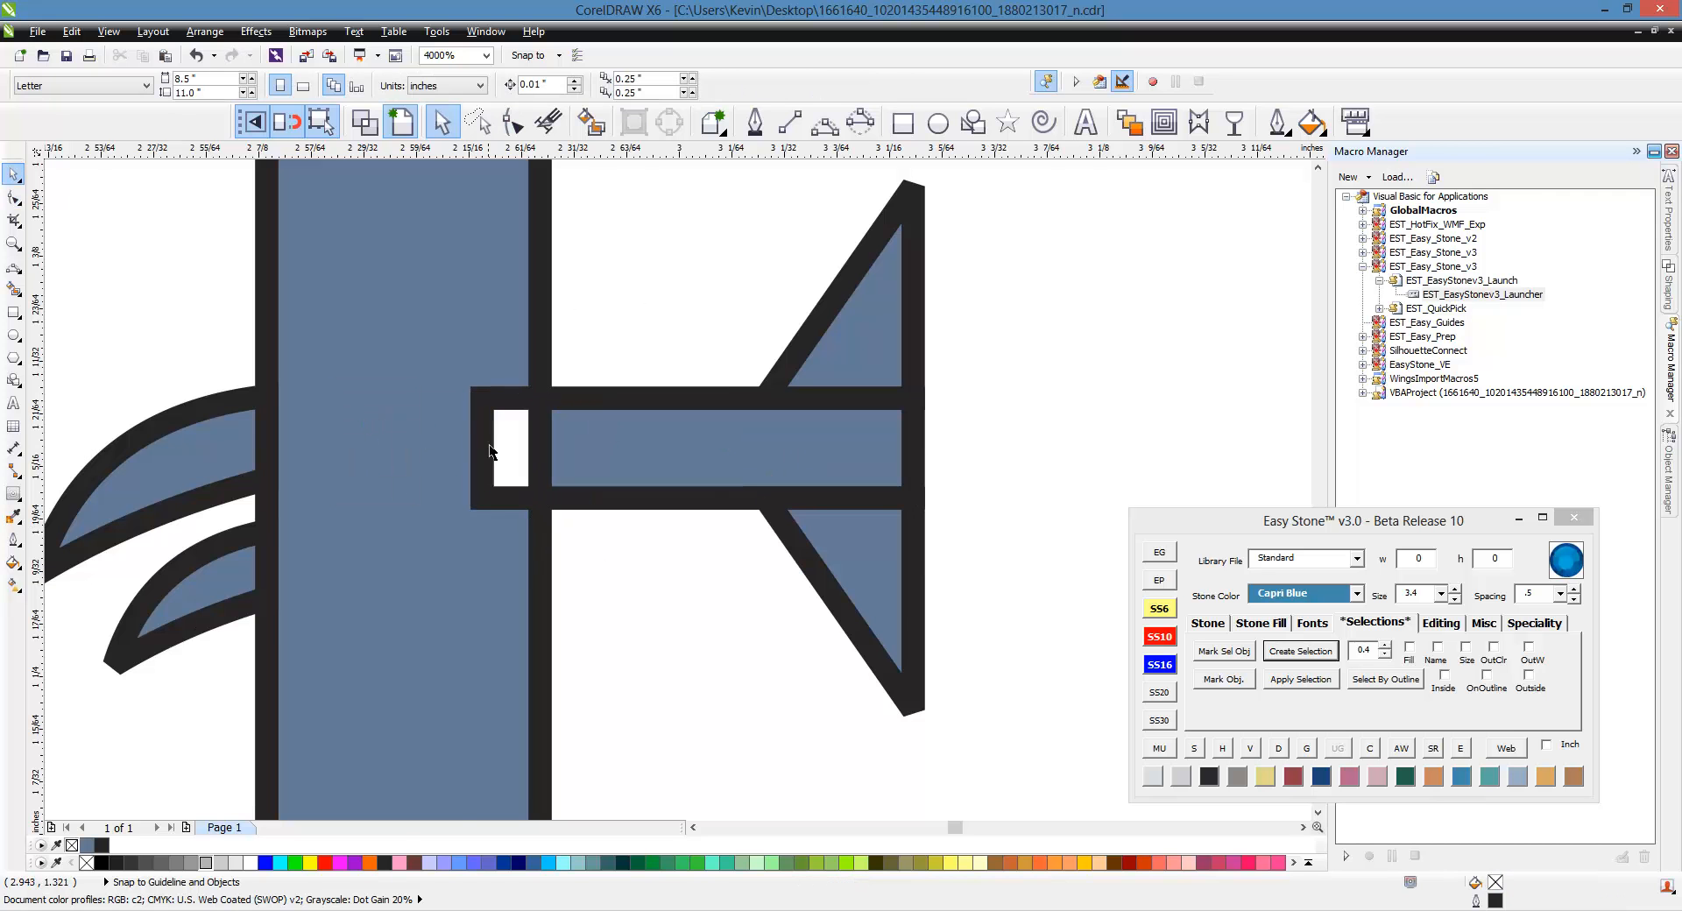
Stretch the crossbar rectangle into the stem to a width of about 0.15", covering the gap.
left_click_drag(485, 452, 402, 458)
key("ctrl+z")
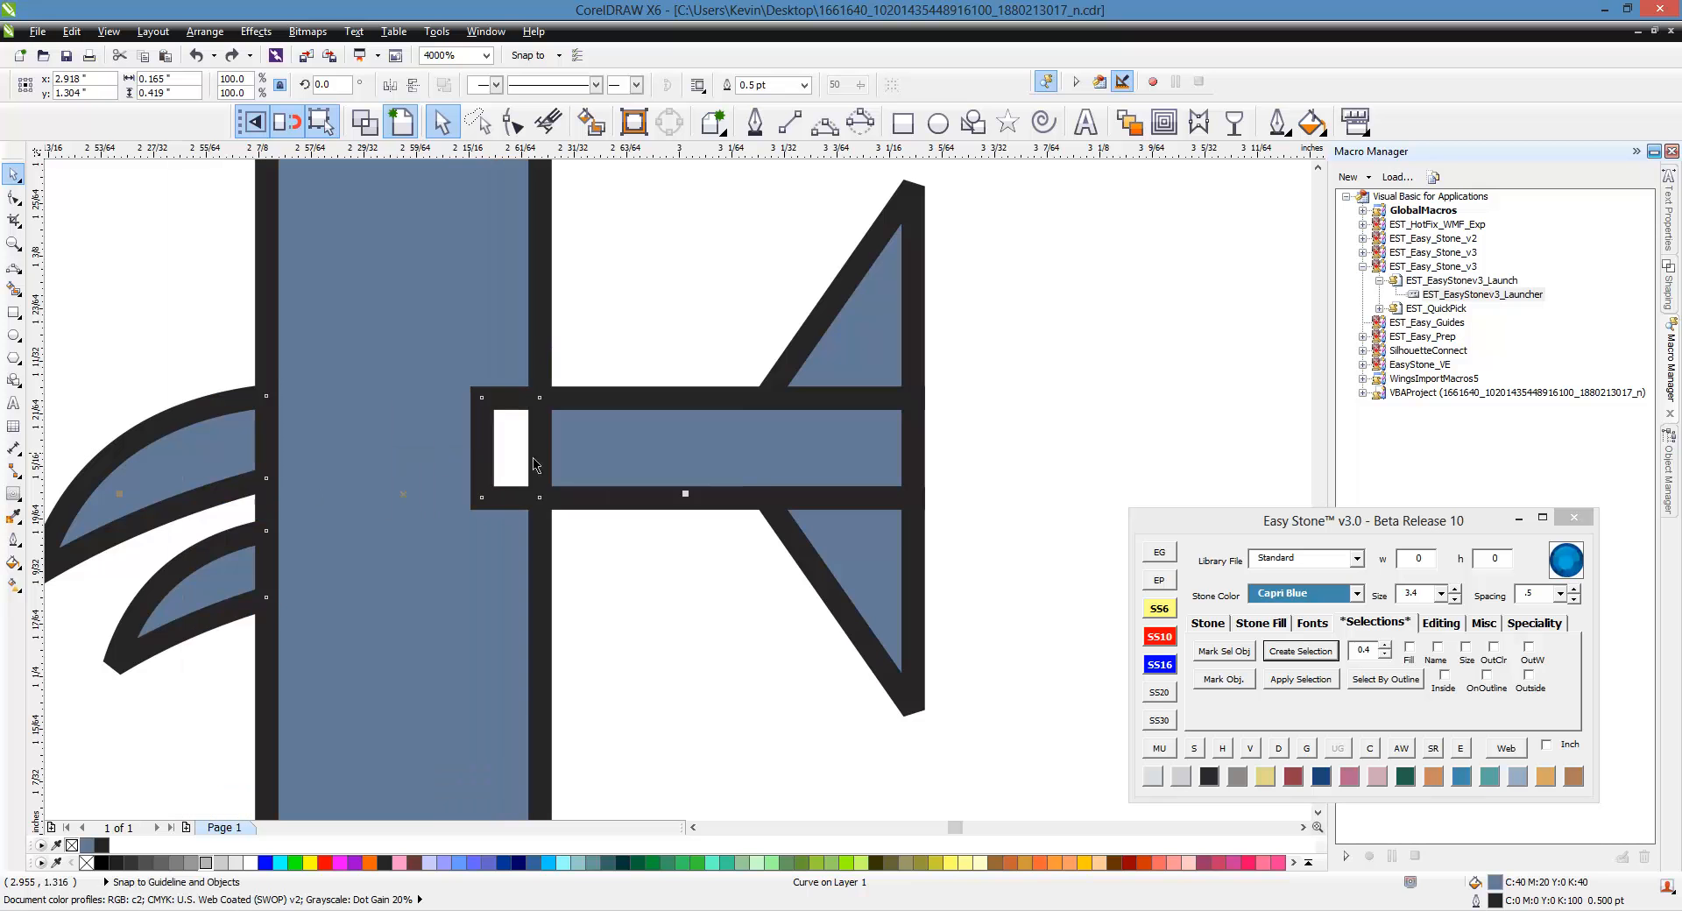
left_click(592, 460)
left_click_drag(533, 447, 396, 447)
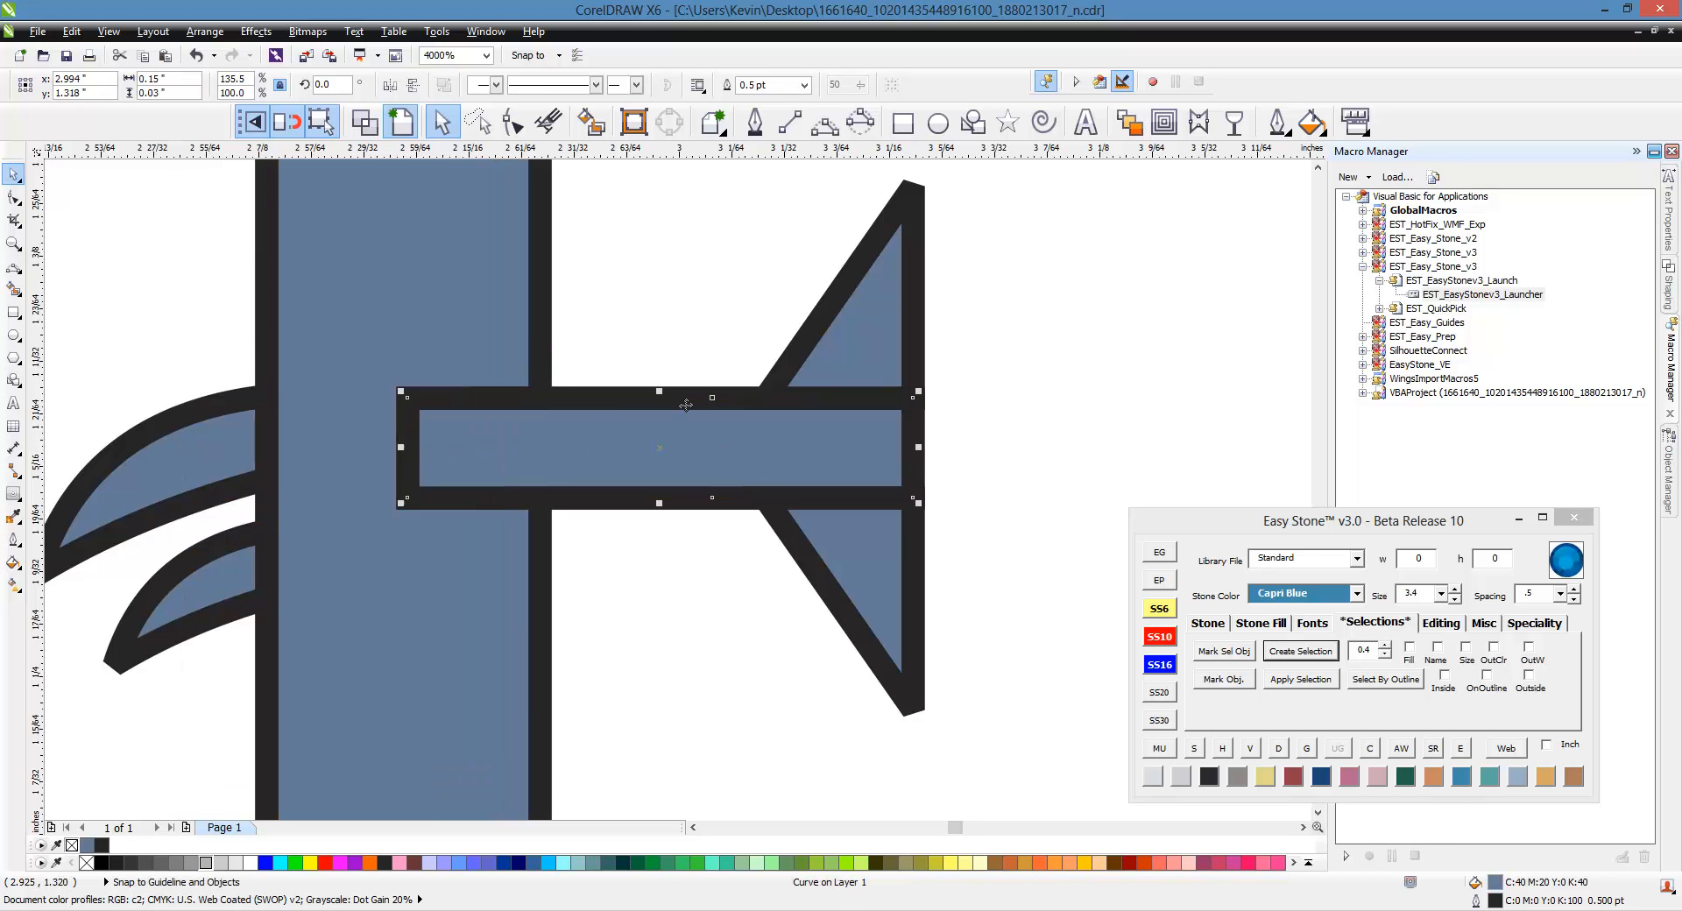
Select all seven pieces of the F and weld them into a single outline.
scroll(678, 389, "down", 1)
scroll(796, 446, "down", 1)
left_click(864, 458)
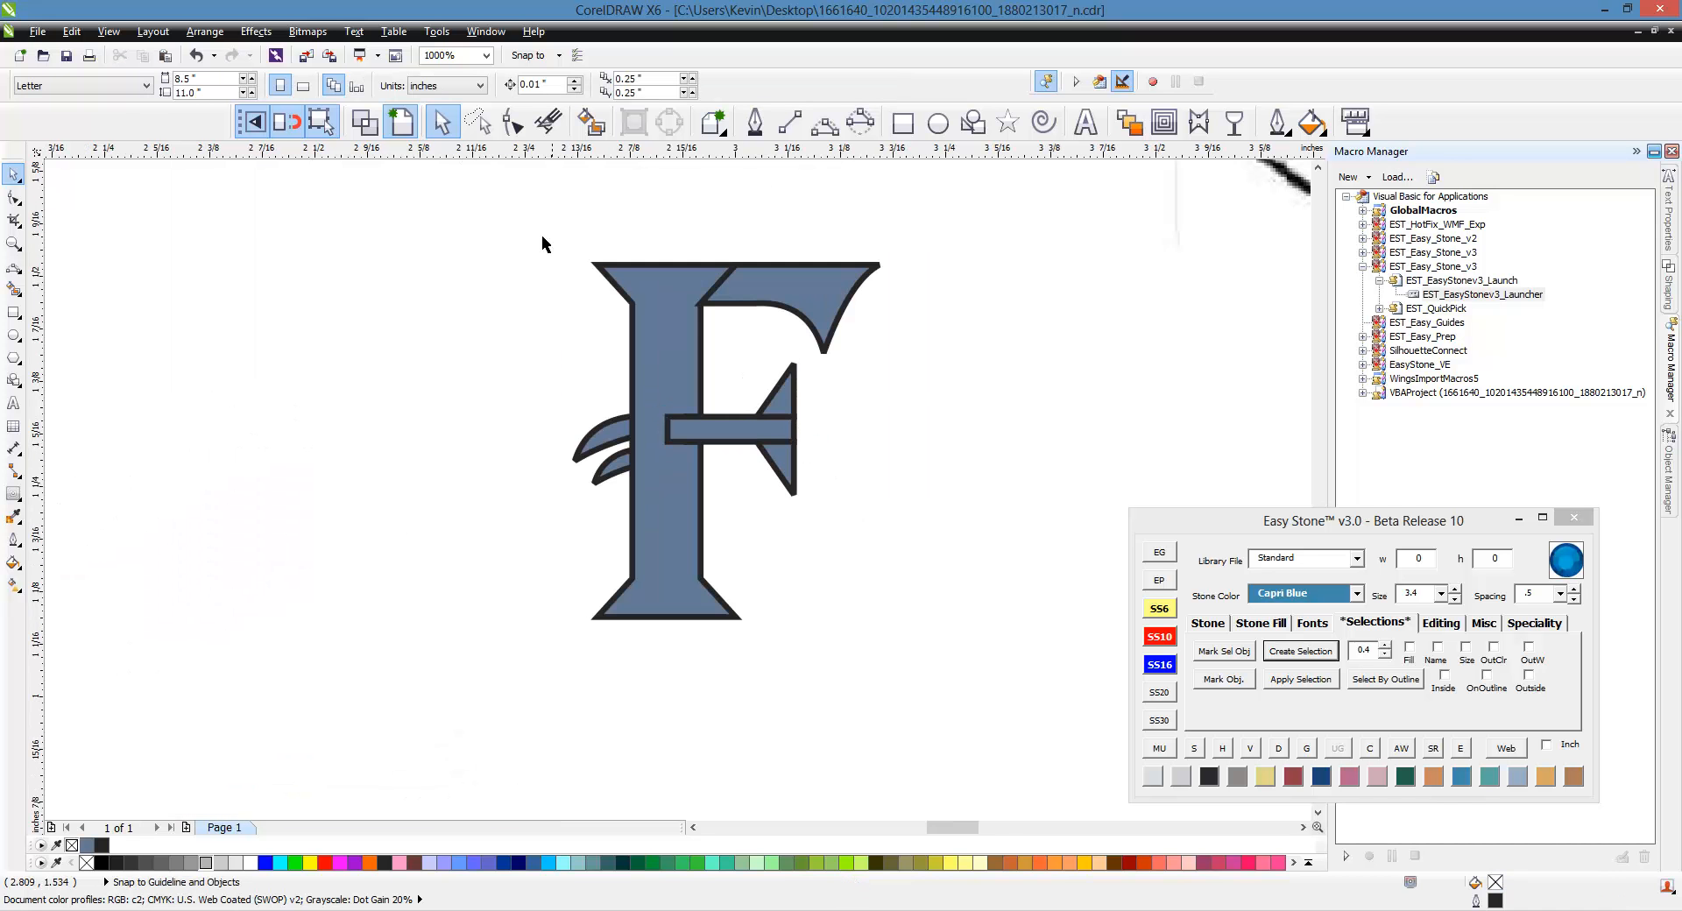
left_click_drag(541, 235, 973, 657)
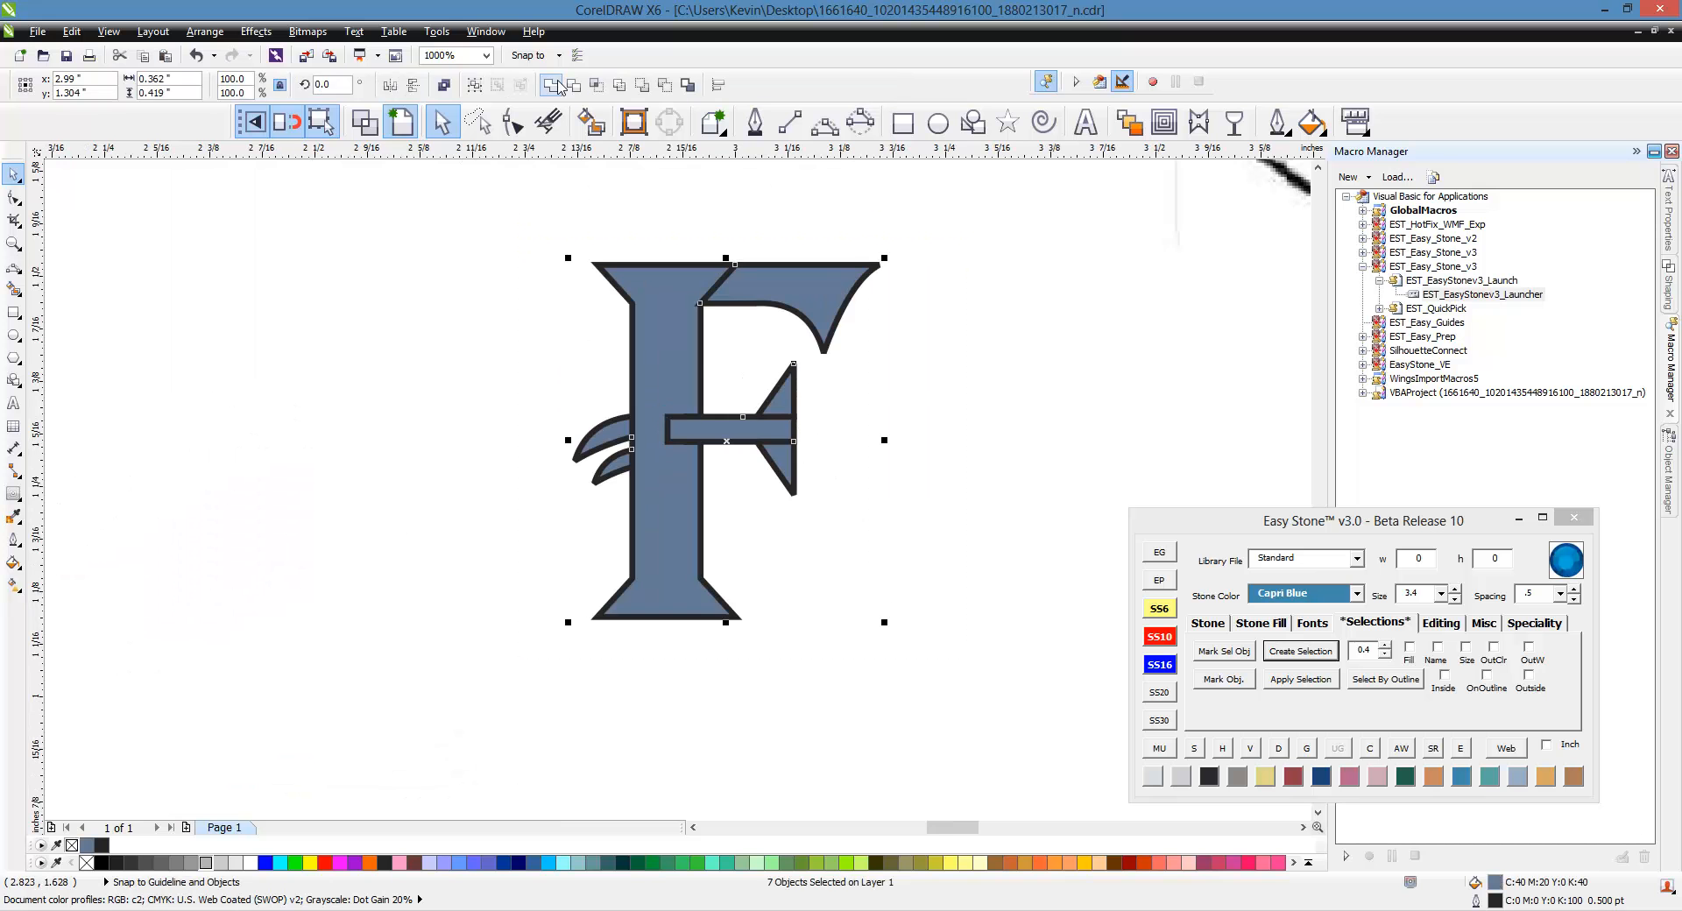
left_click(550, 85)
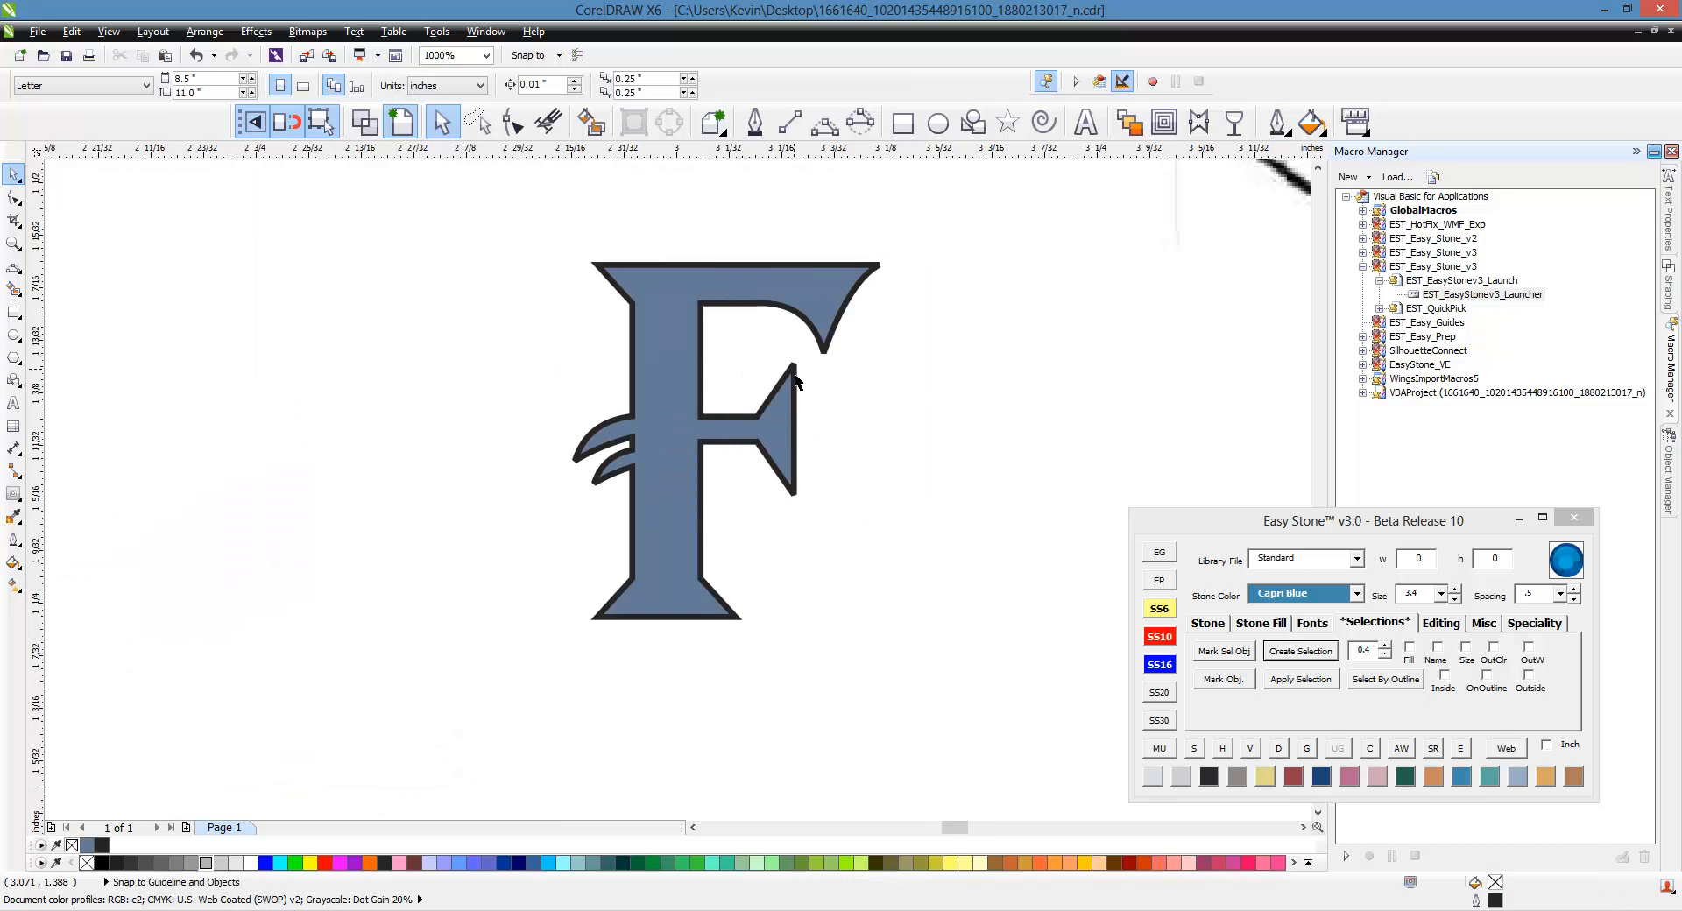
Remove the outline from the welded F, leaving only its blue fill.
scroll(796, 380, "up", 1)
scroll(771, 412, "down", 2)
left_click(779, 460)
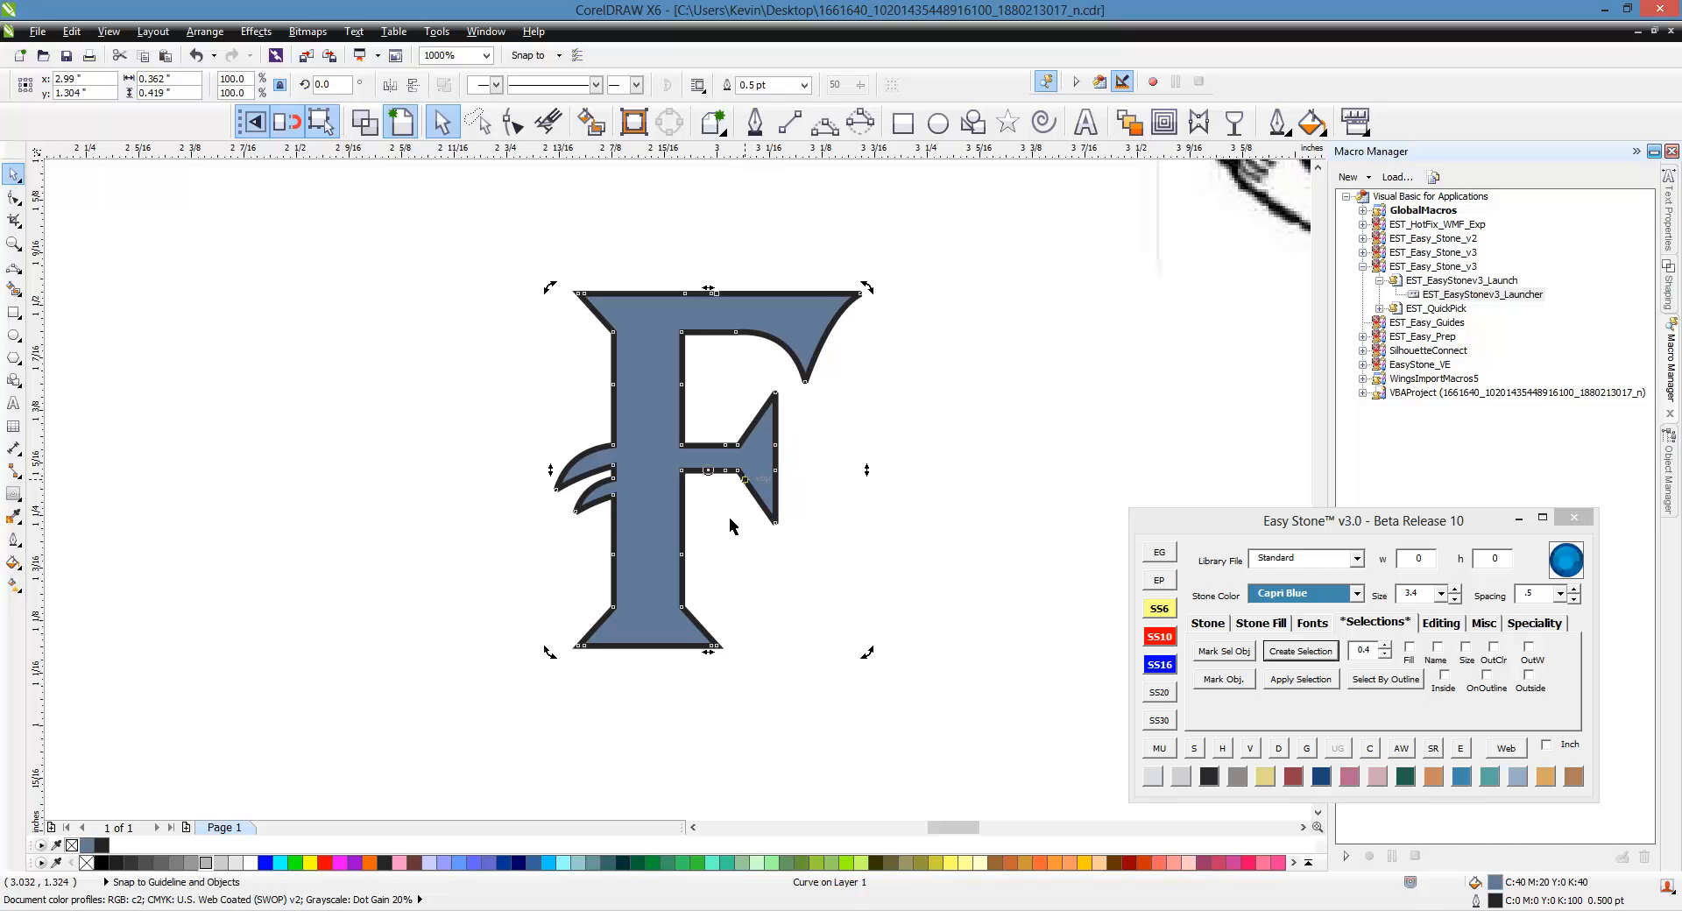
right_click(72, 845)
left_click(605, 727)
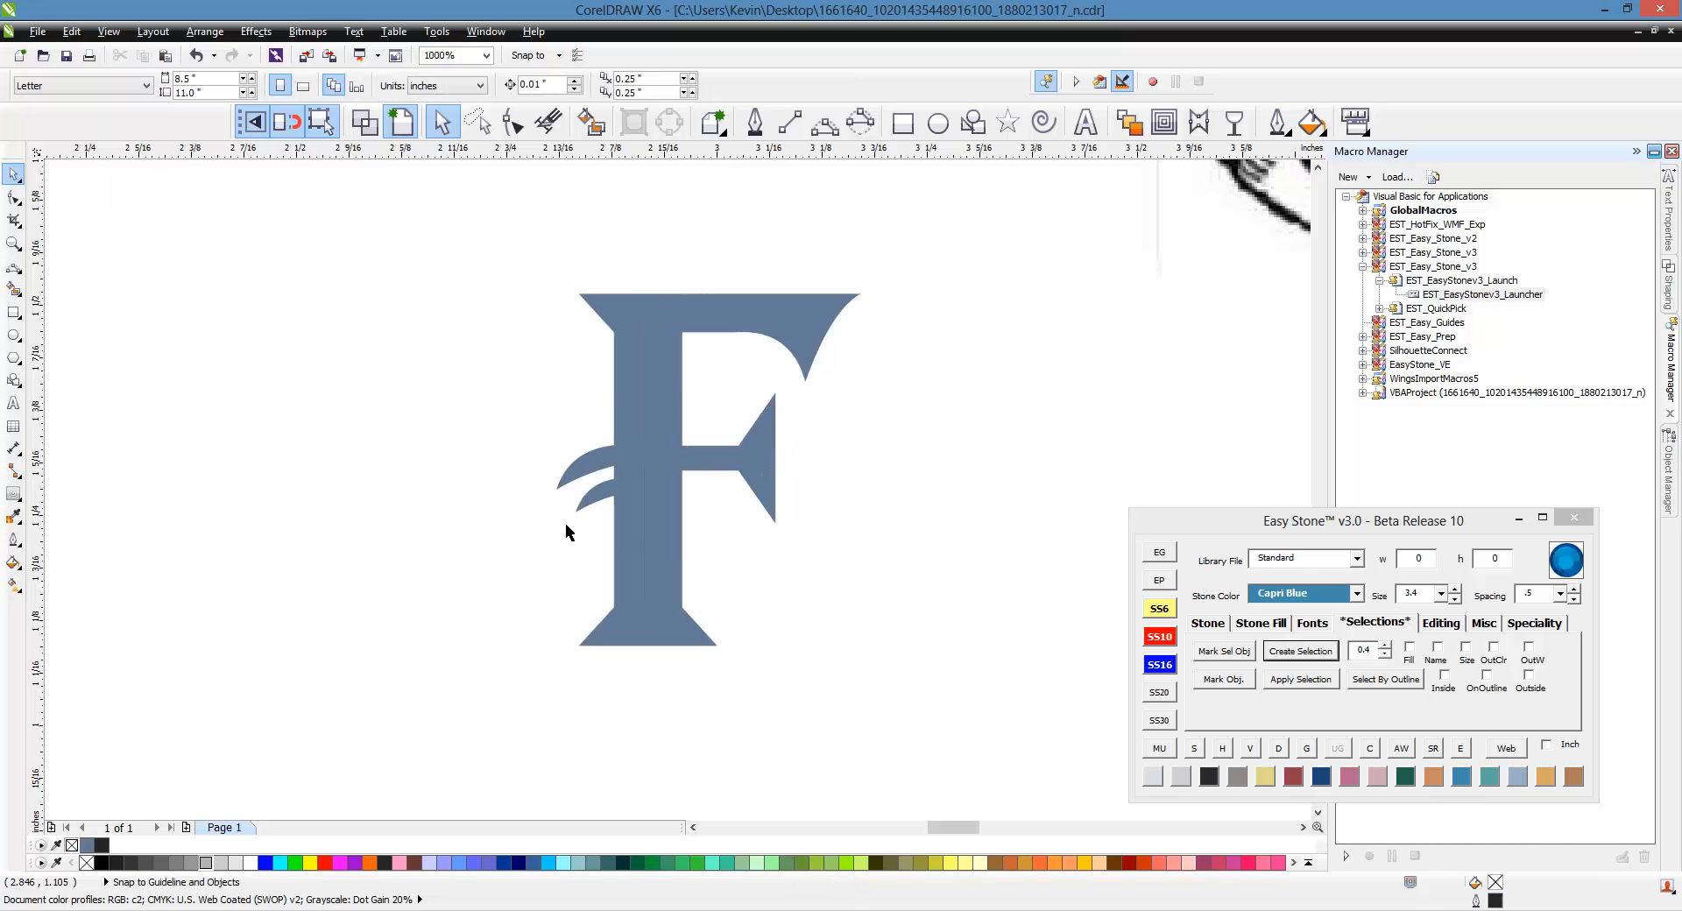
Clear all the guidelines around the baseball logo.
scroll(591, 412, "down", 5)
left_click(622, 394)
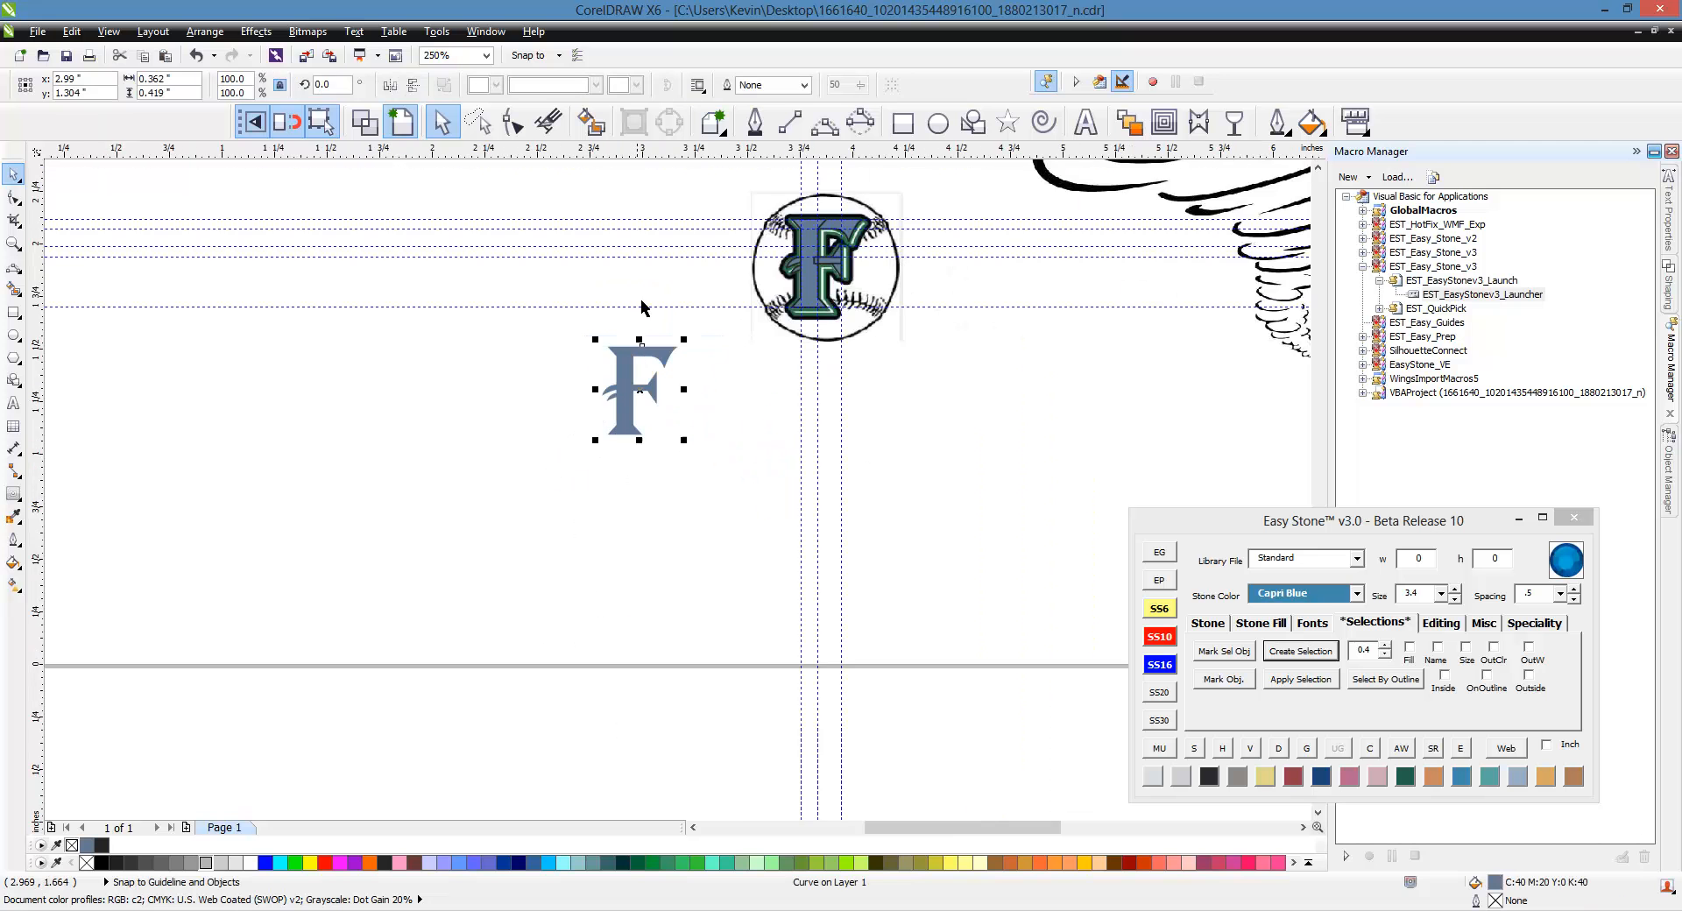
scroll(642, 306, "down", 2)
left_click(1161, 554)
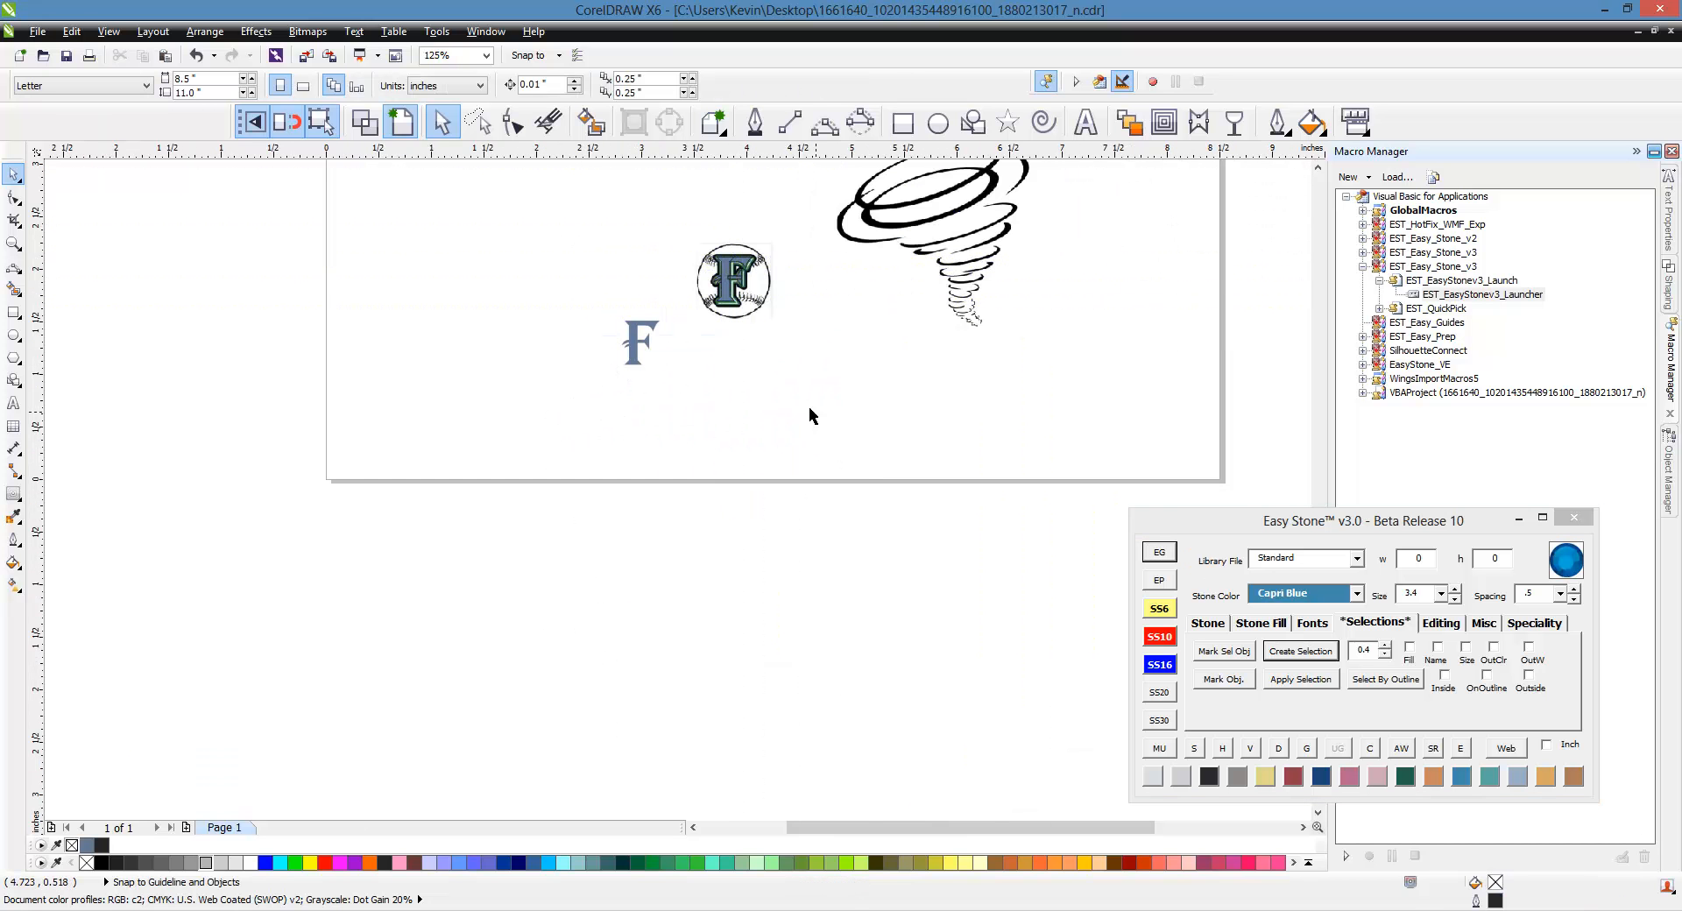
Scale the welded F proportionally to a height of 8 inches.
scroll(659, 337, "up", 2)
scroll(622, 334, "up", 4)
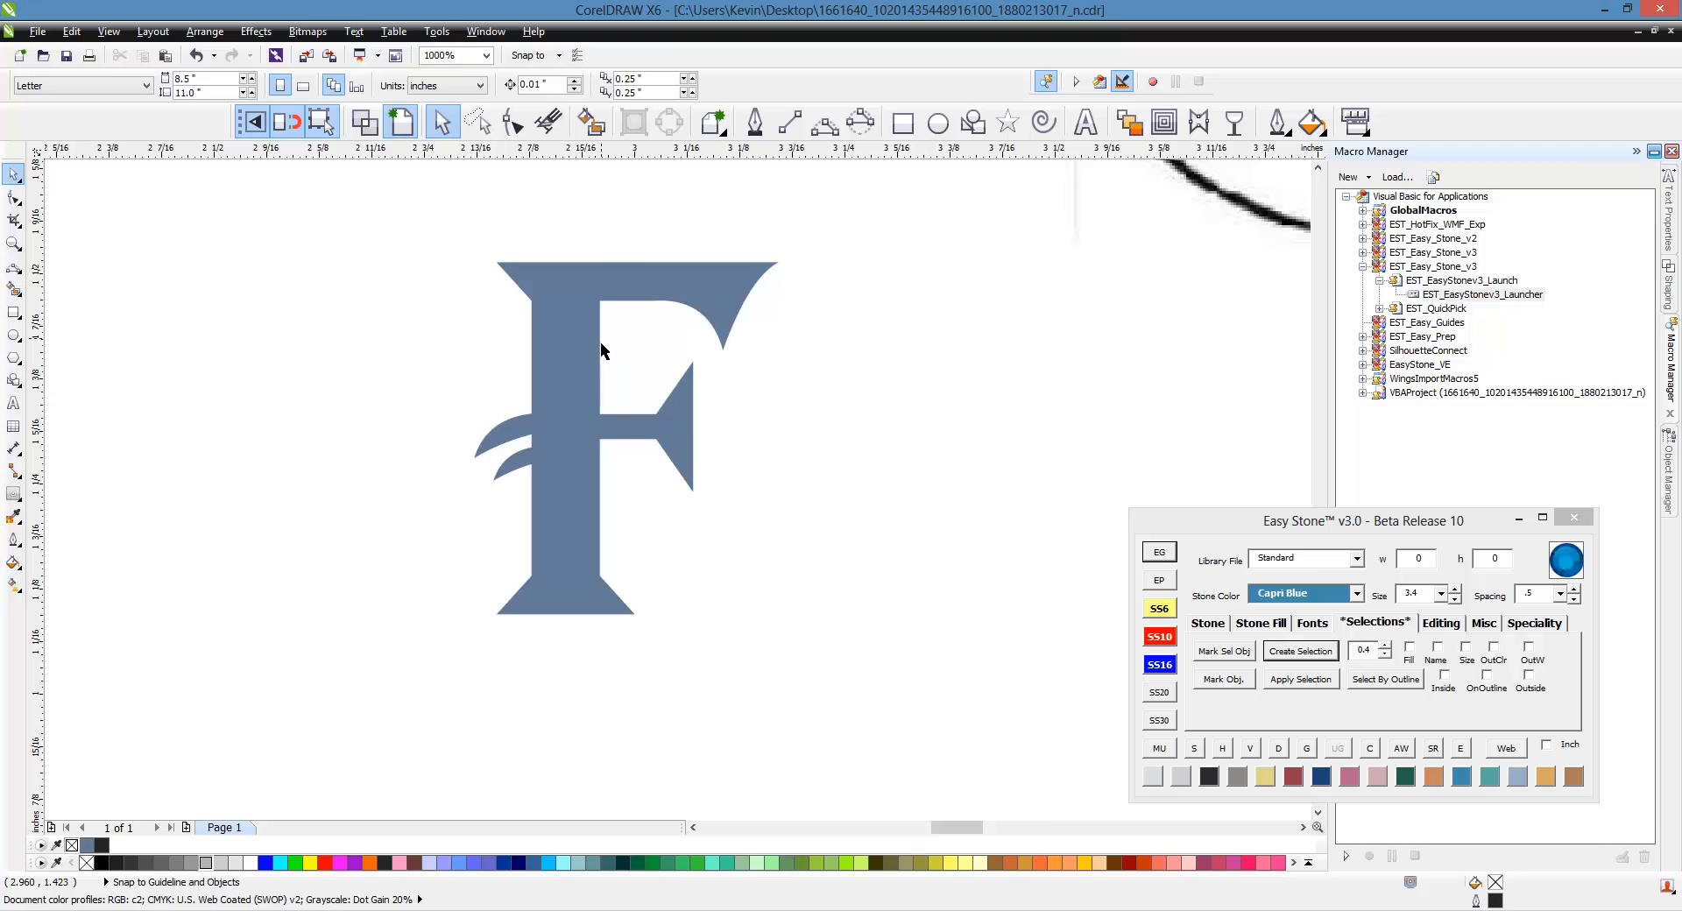
left_click(601, 344)
scroll(698, 294, "down", 4)
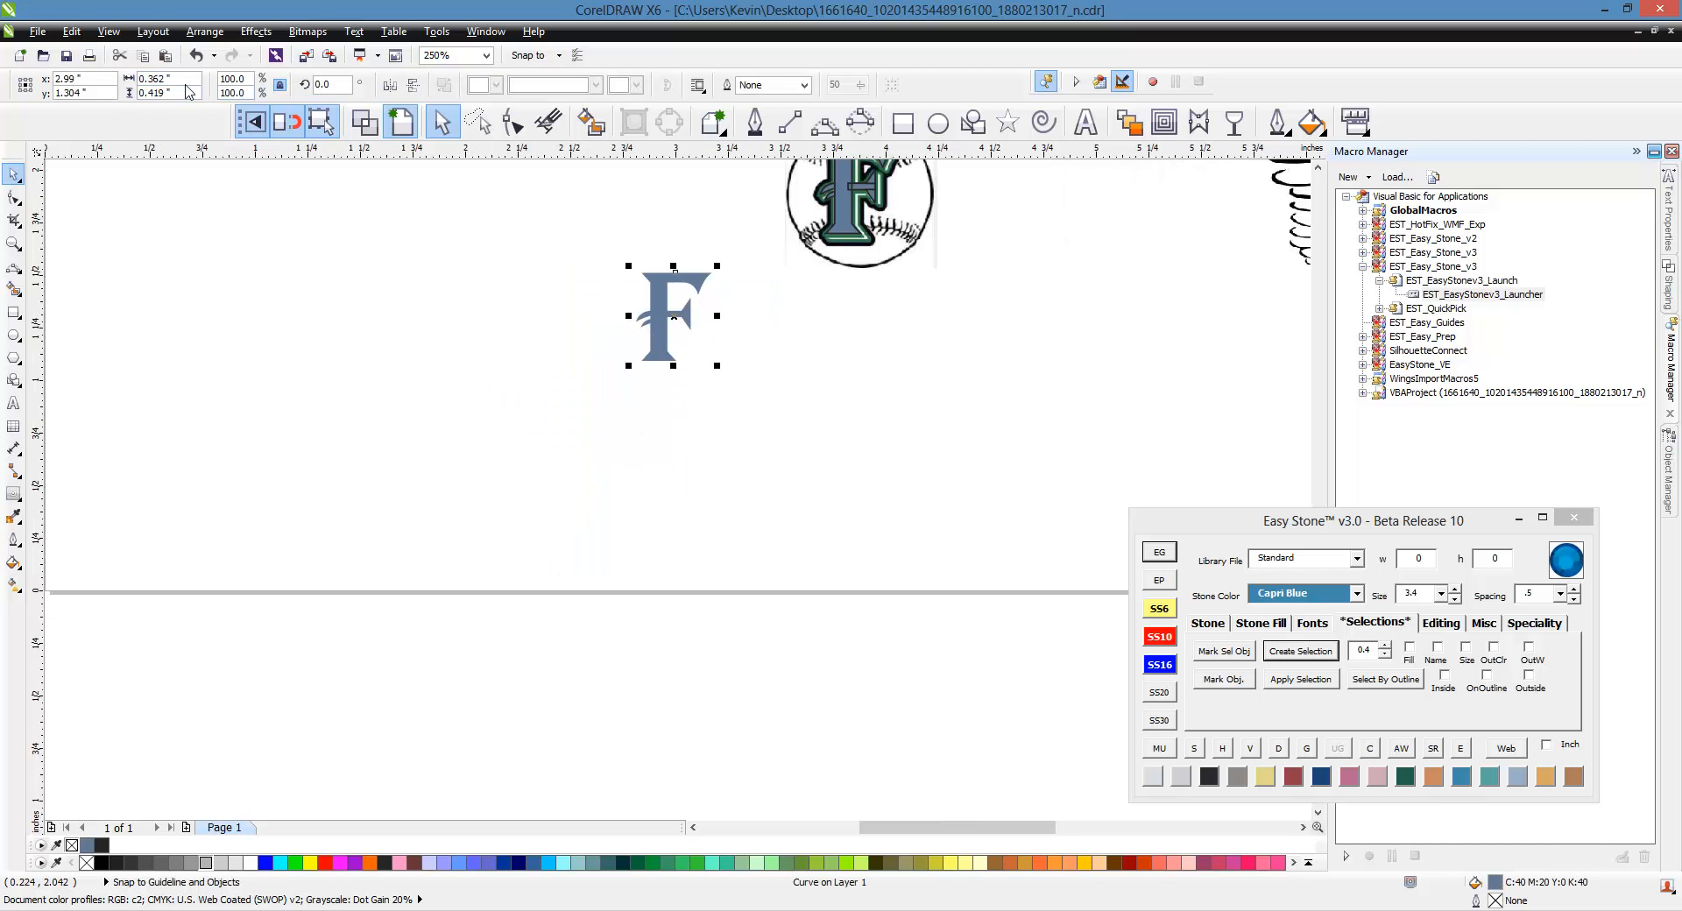
type("8")
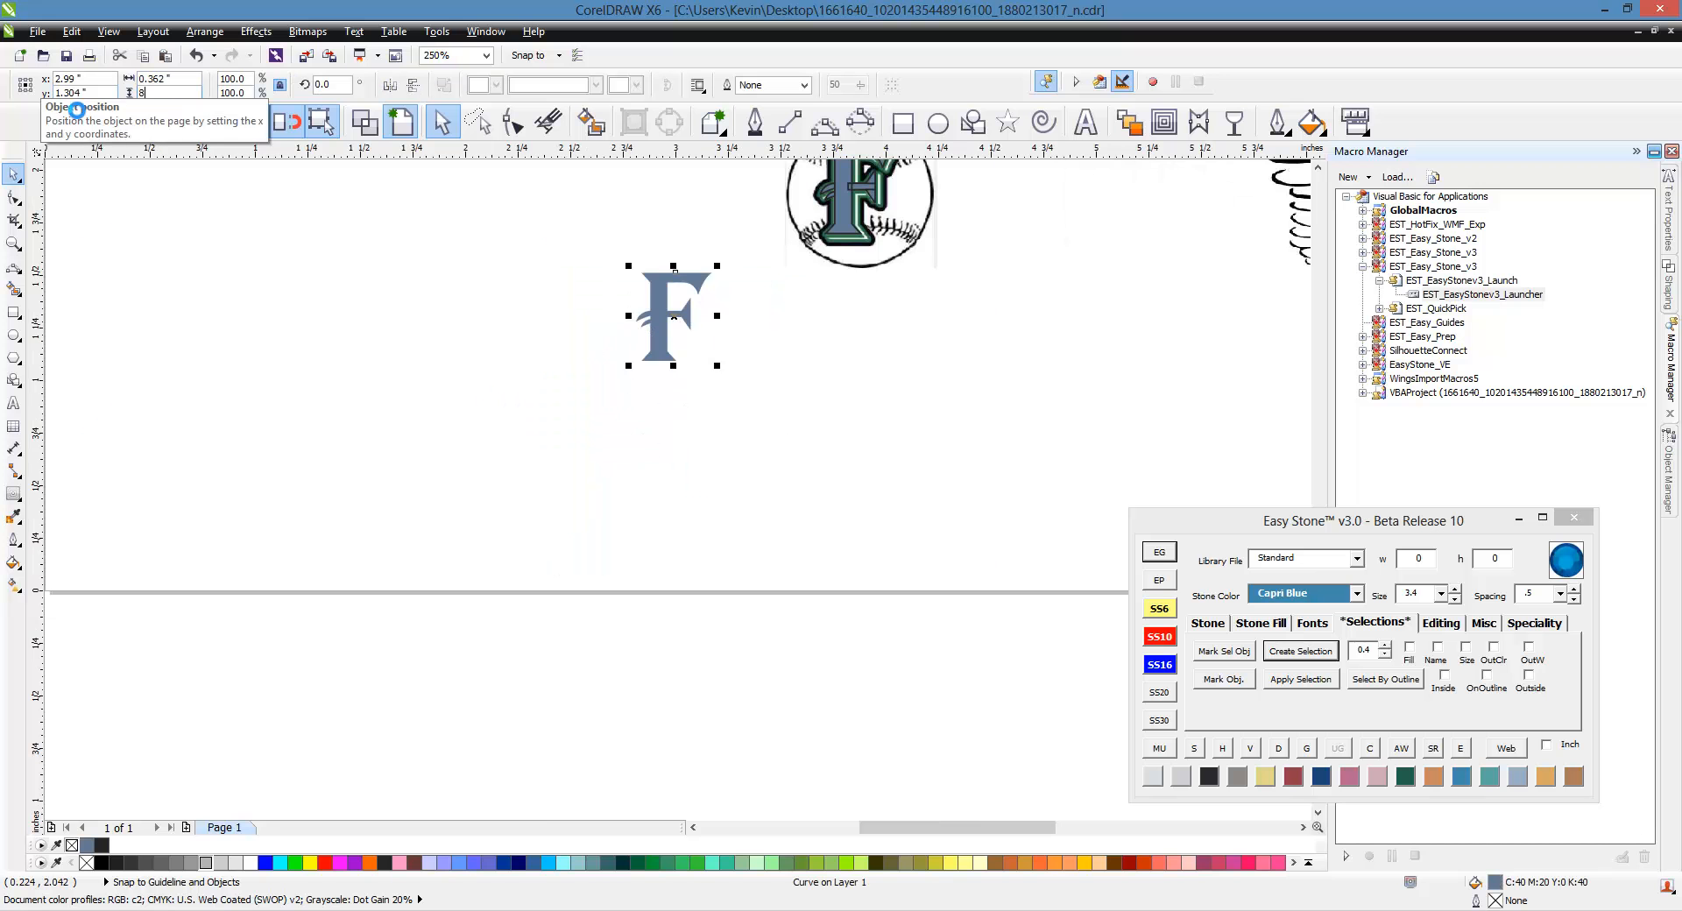
key("Return")
Move the enlarged F off the page onto the empty area to its left.
scroll(822, 515, "down", 2)
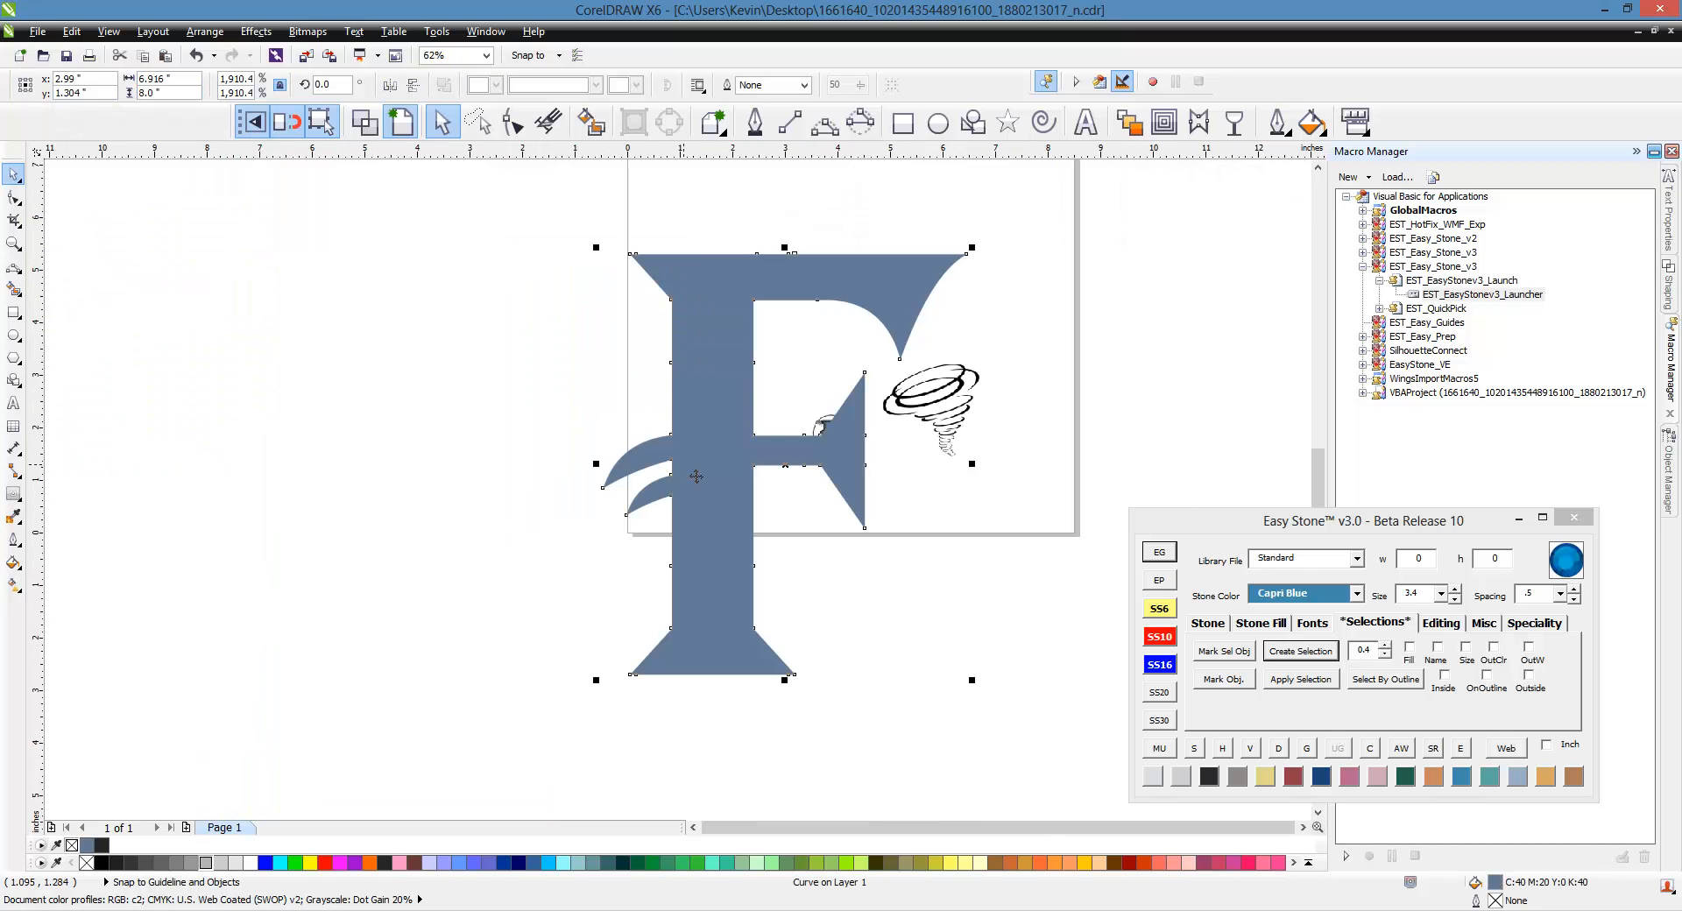
left_click_drag(672, 495, 289, 502)
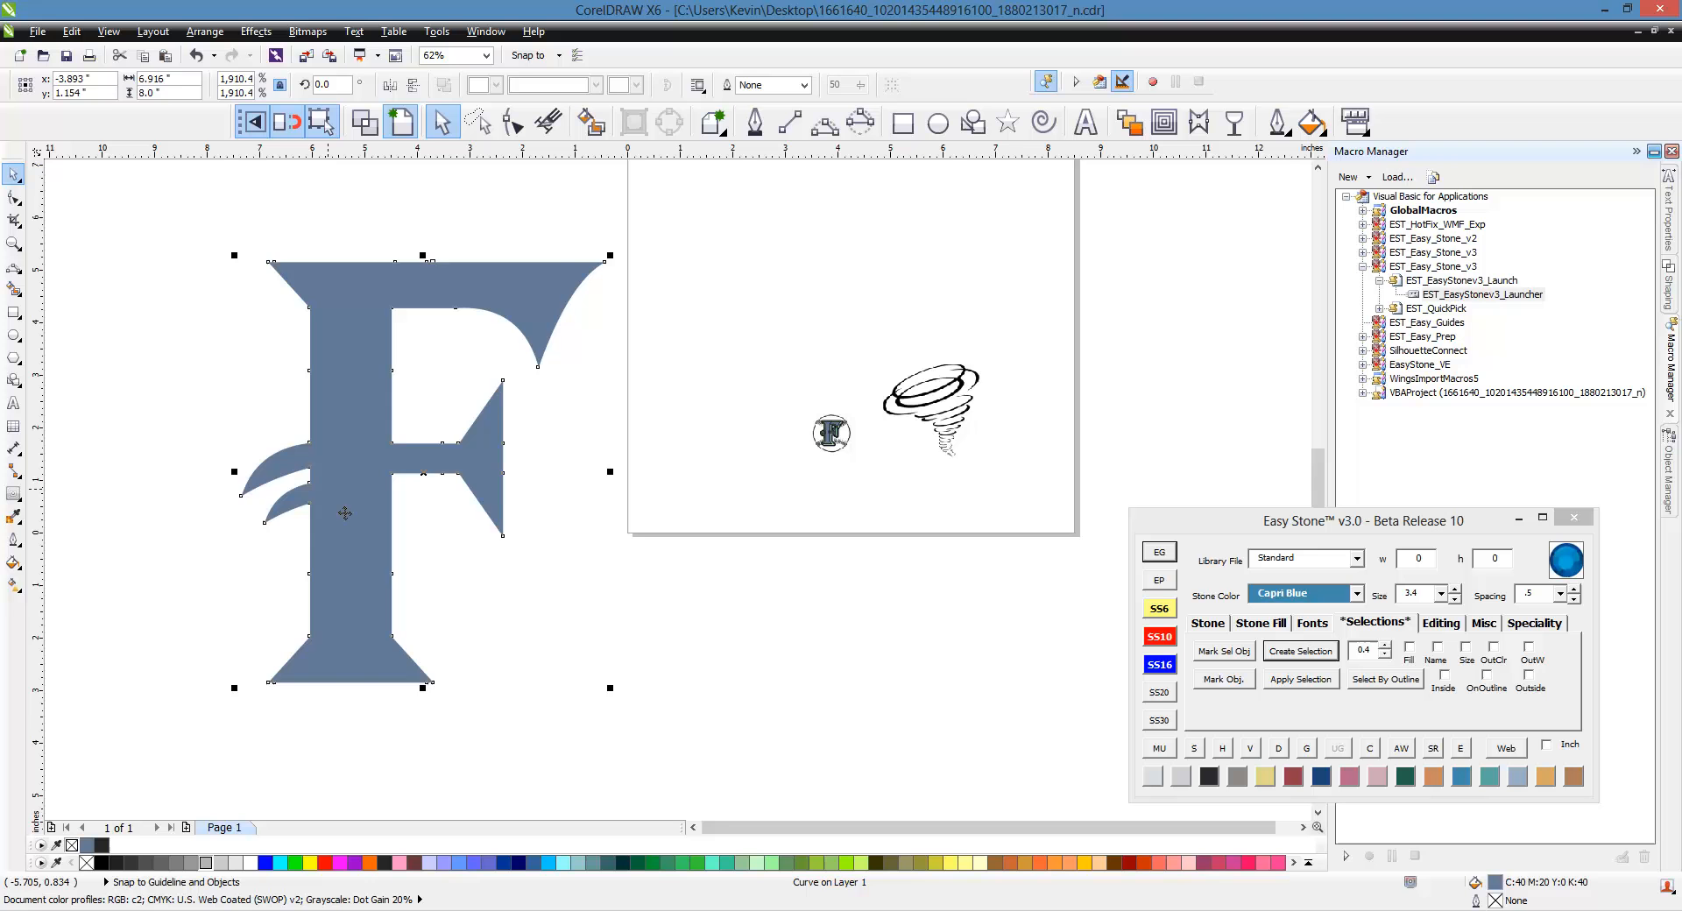
left_click(561, 604)
Place a copy of the F behind the original, offset down and to the right, and fill it light green.
scroll(401, 372, "up", 2)
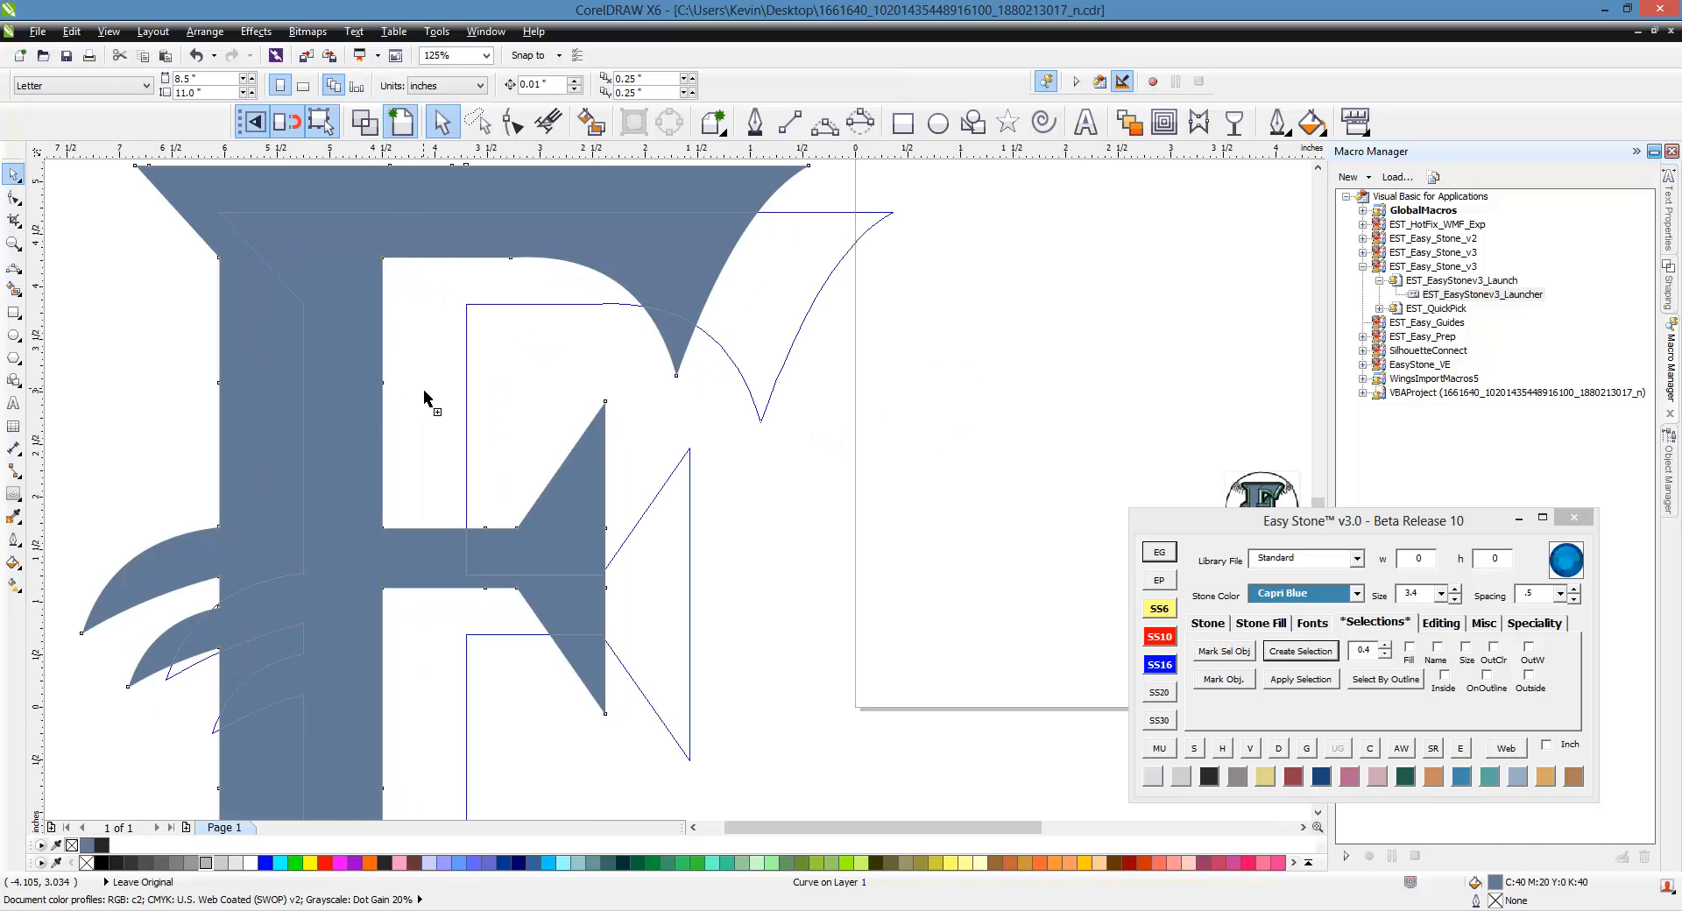
left_click(451, 373)
scroll(530, 306, "down", 1)
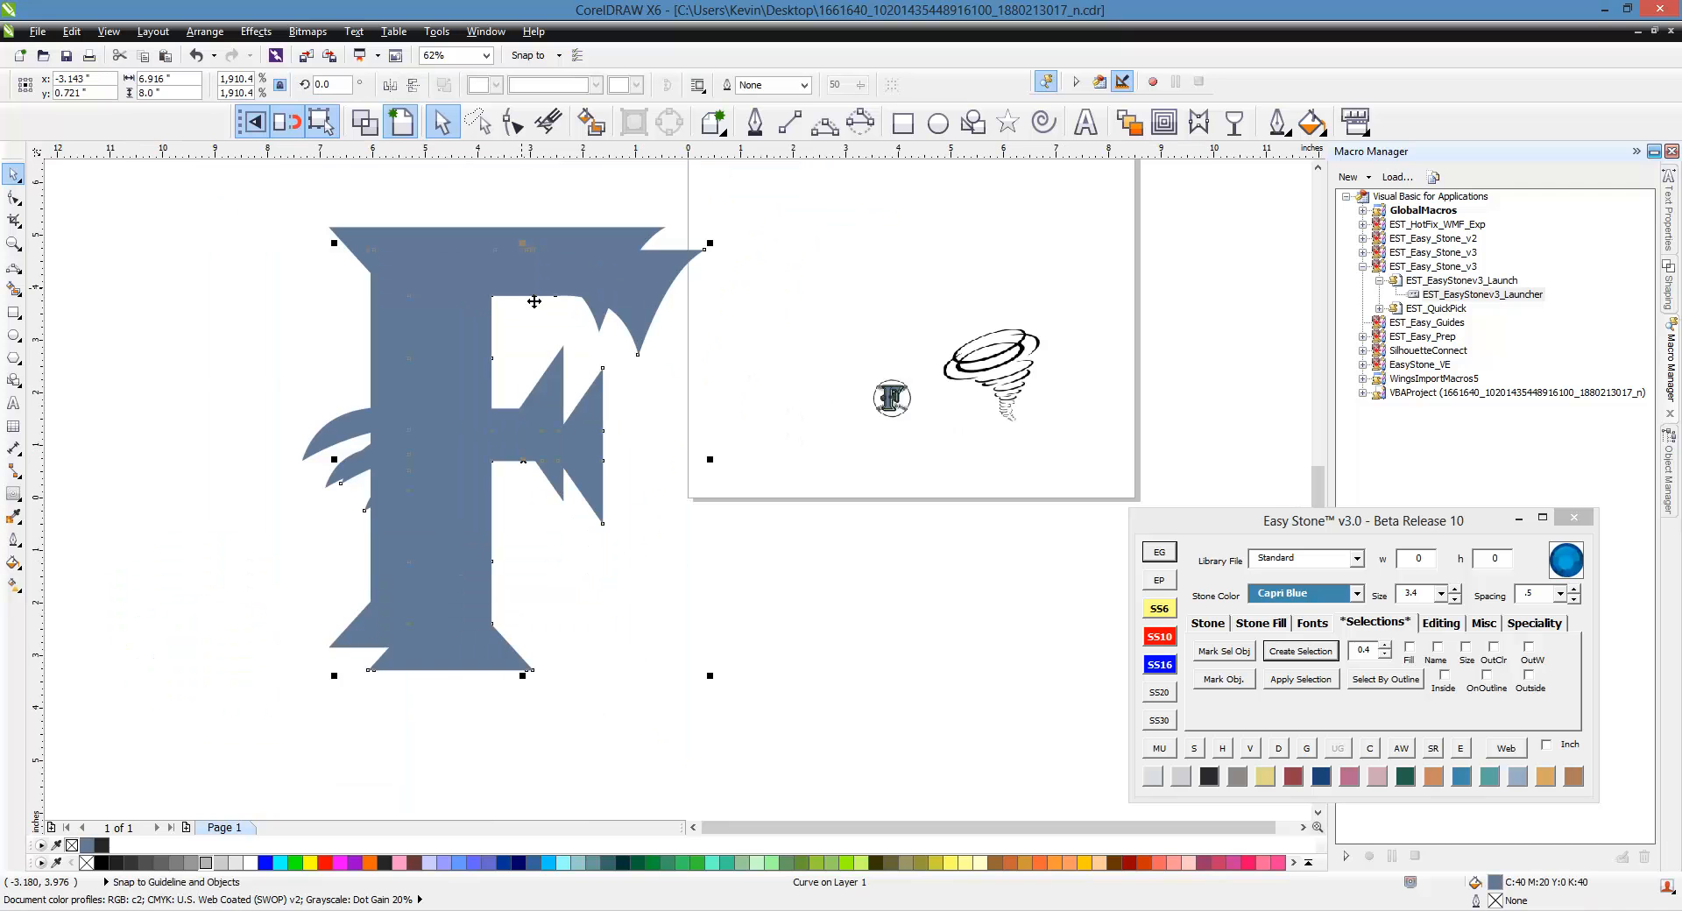
left_click(771, 862)
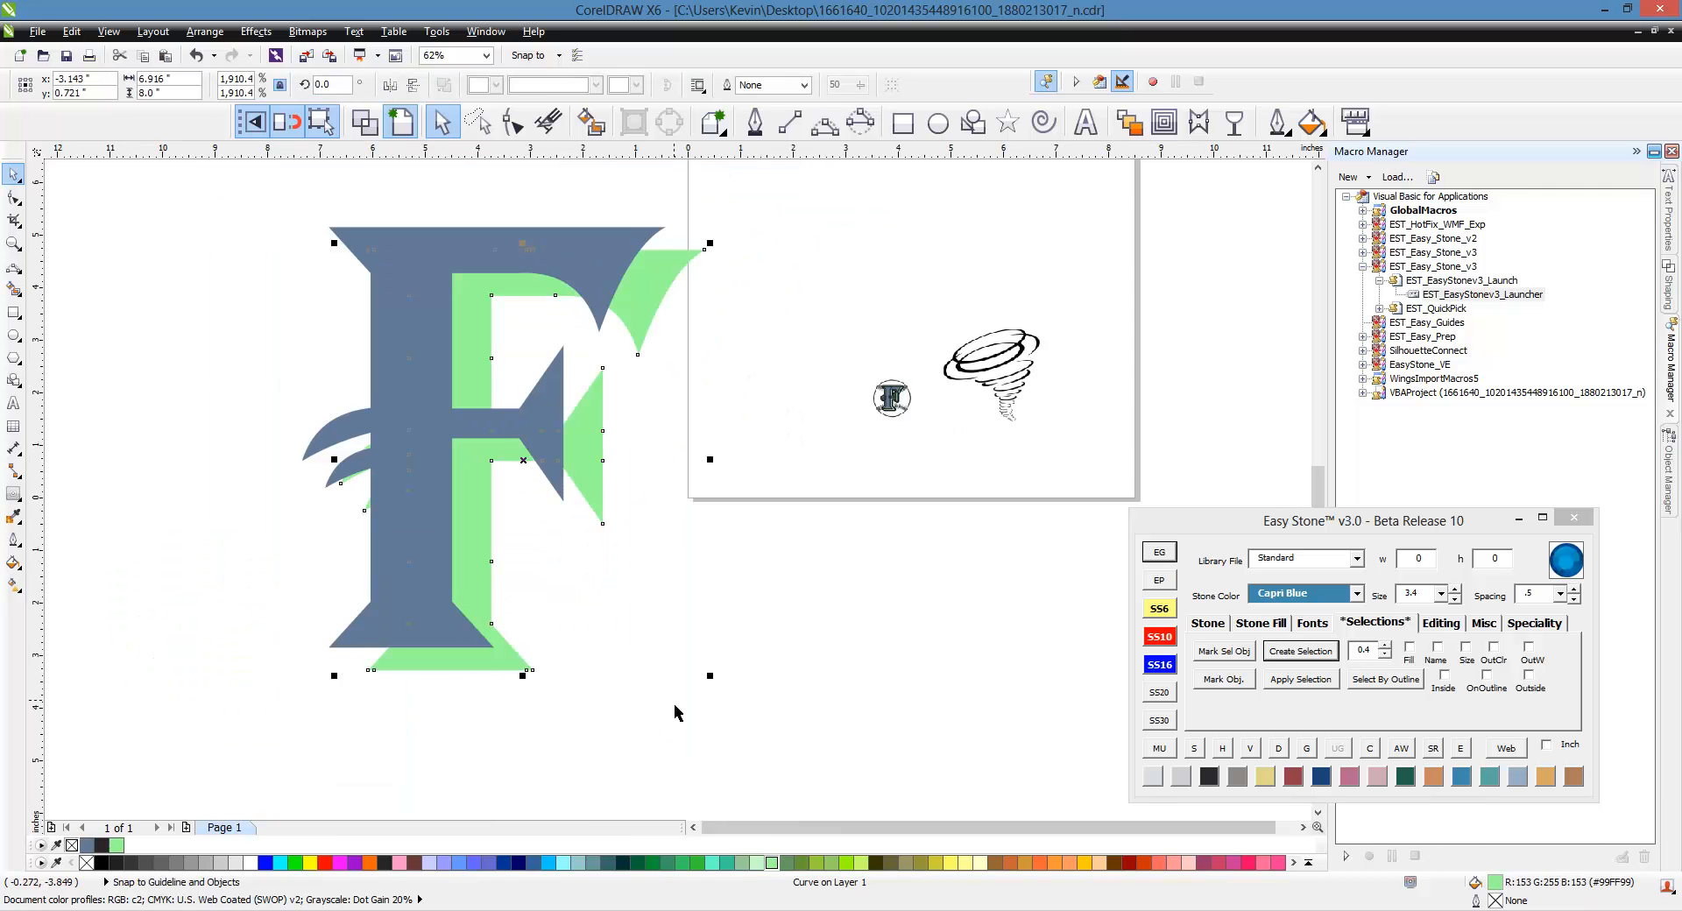
left_click(544, 331)
Move the green shadow copy closer to the blue F, about 0.47" right of and 0.43" below it.
scroll(613, 328, "up", 2)
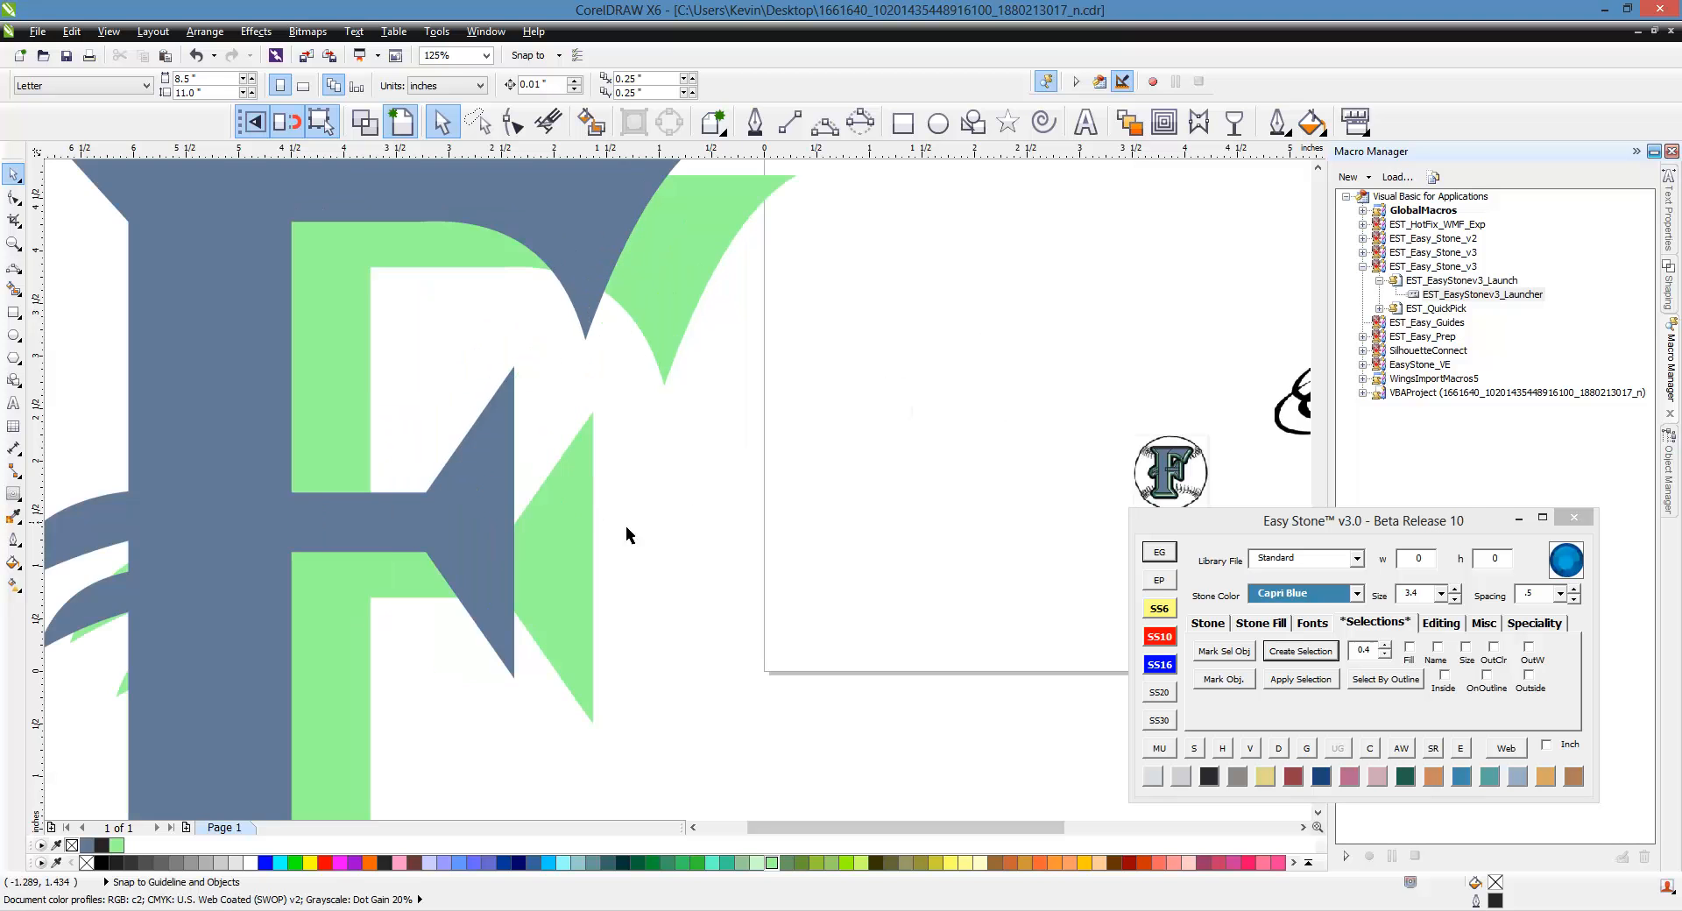
left_click_drag(577, 536, 645, 475)
scroll(561, 490, "down", 1)
scroll(557, 481, "up", 1)
scroll(624, 397, "down", 2)
left_click(631, 403)
scroll(581, 393, "up", 1)
scroll(617, 477, "up", 1)
scroll(583, 452, "down", 1)
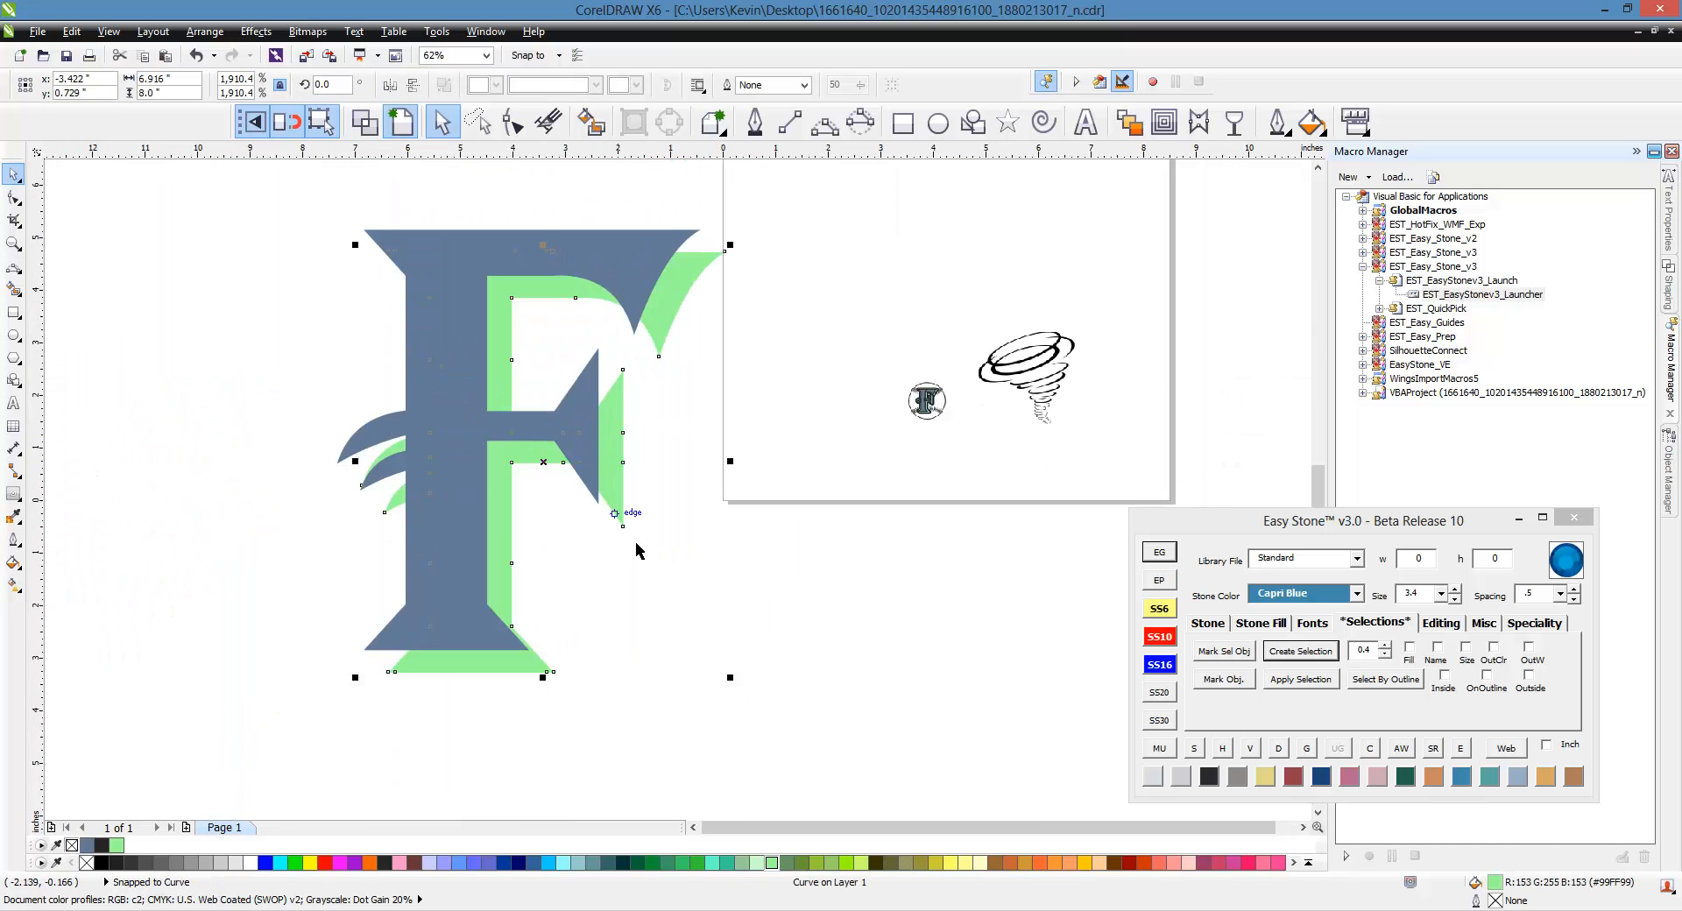
left_click(638, 548)
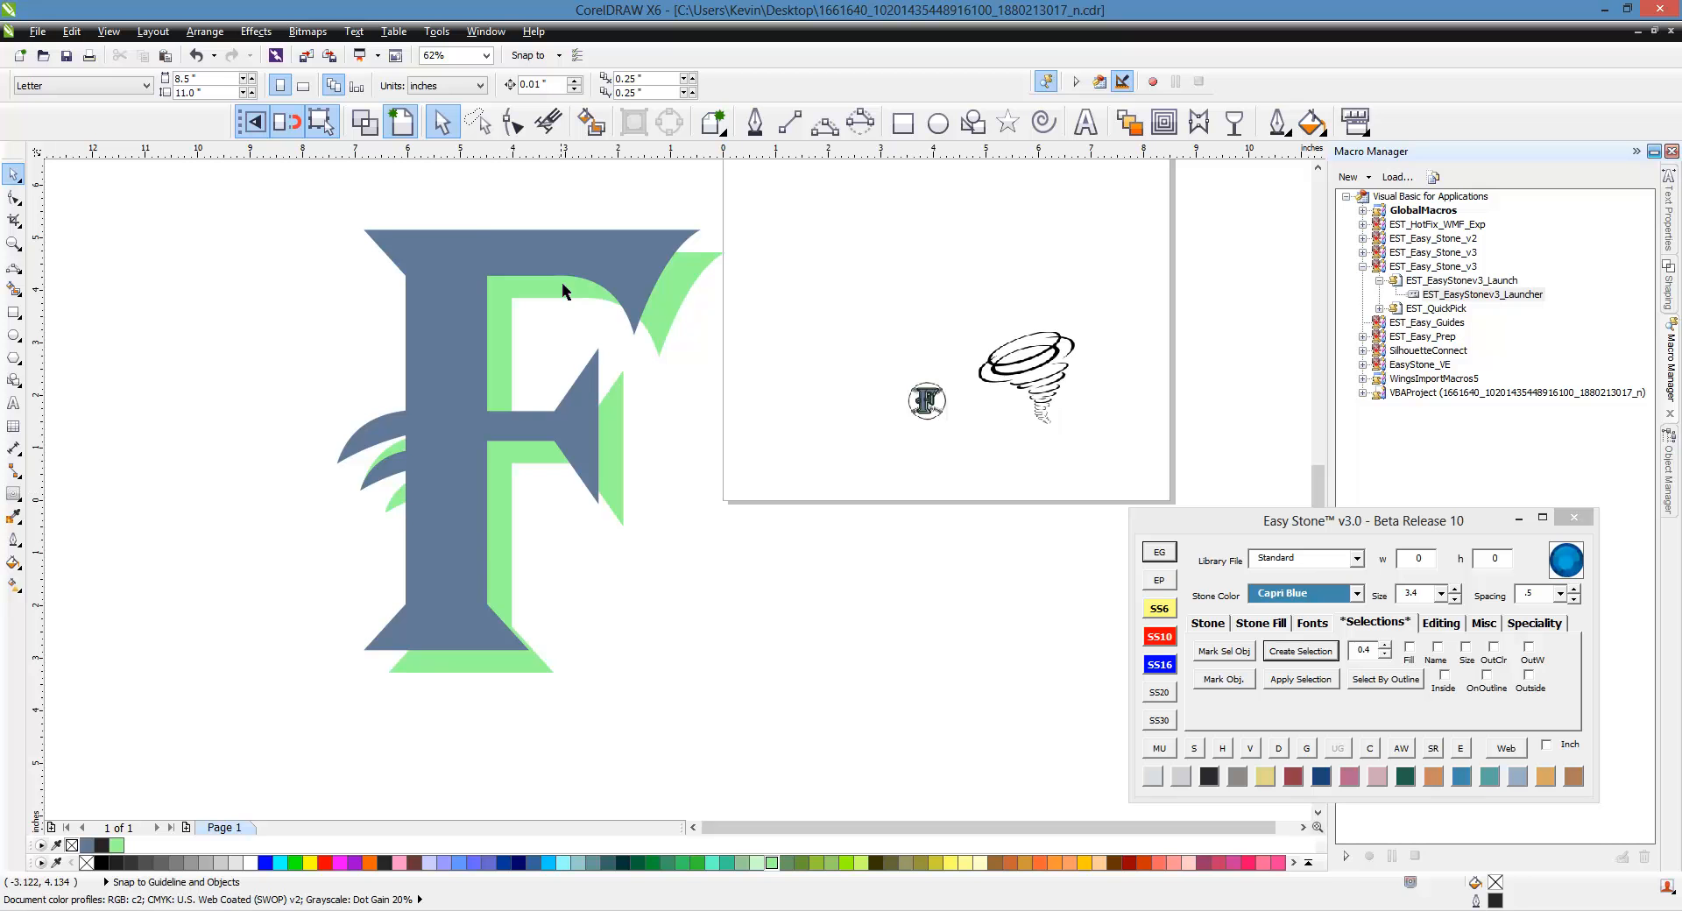
Add a one-step outside contour of about 0.13" around the blue F and break the contour group apart.
left_click(620, 263)
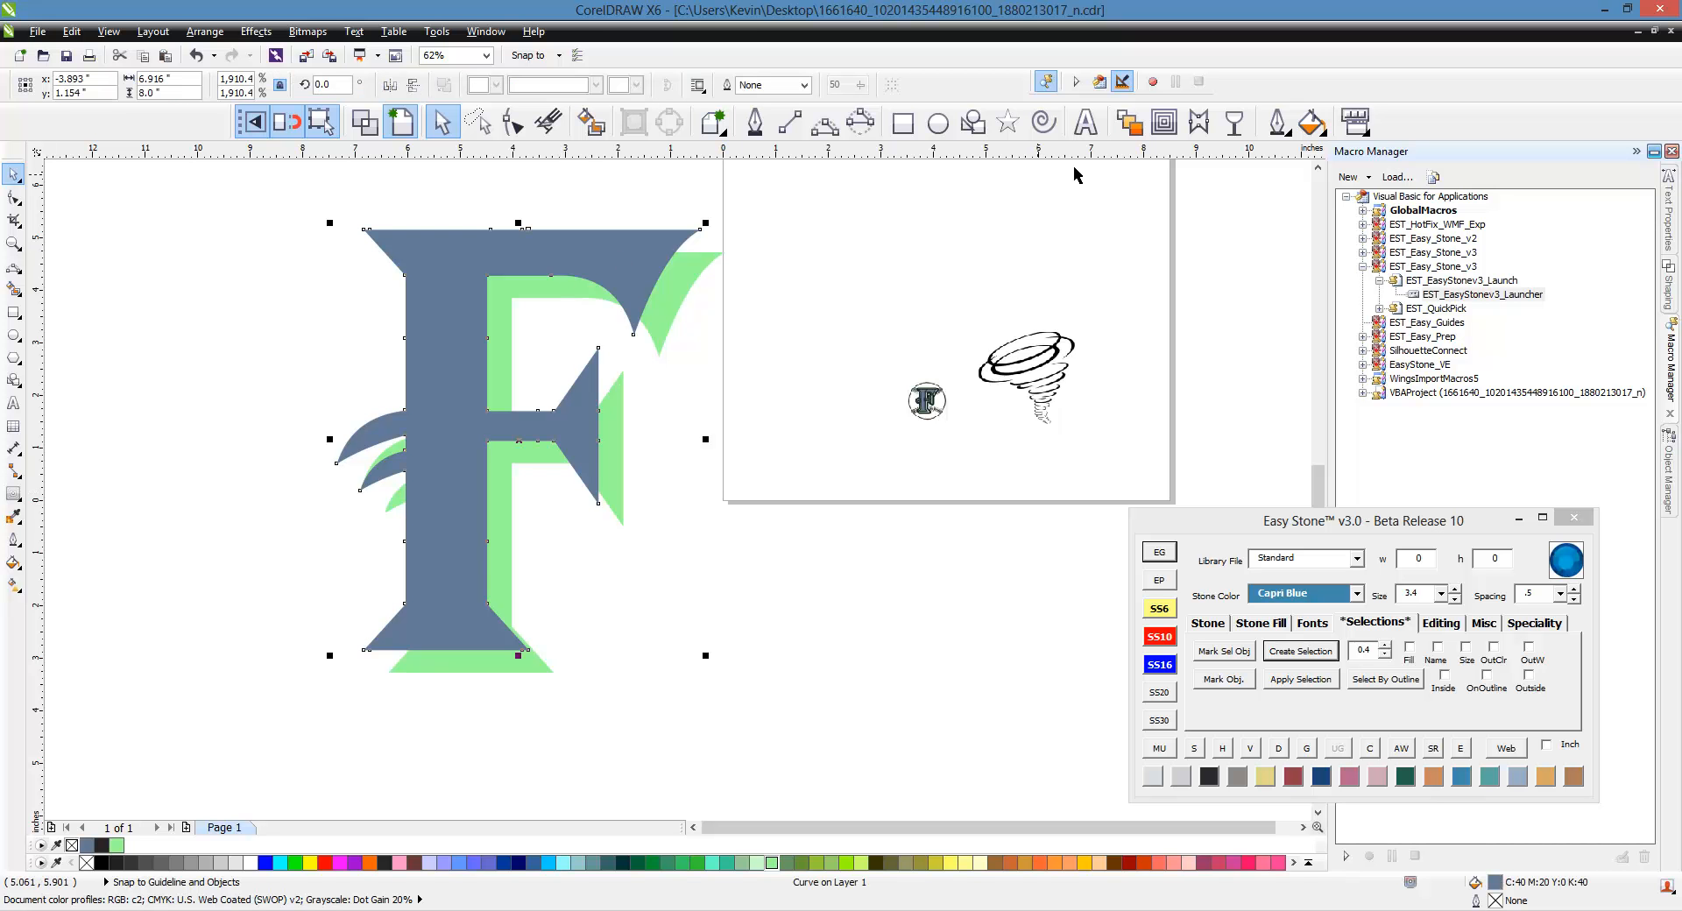
left_click(1164, 123)
mouse_move(650, 240)
left_mouse_down()
mouse_move(675, 225)
mouse_move(659, 224)
left_mouse_up()
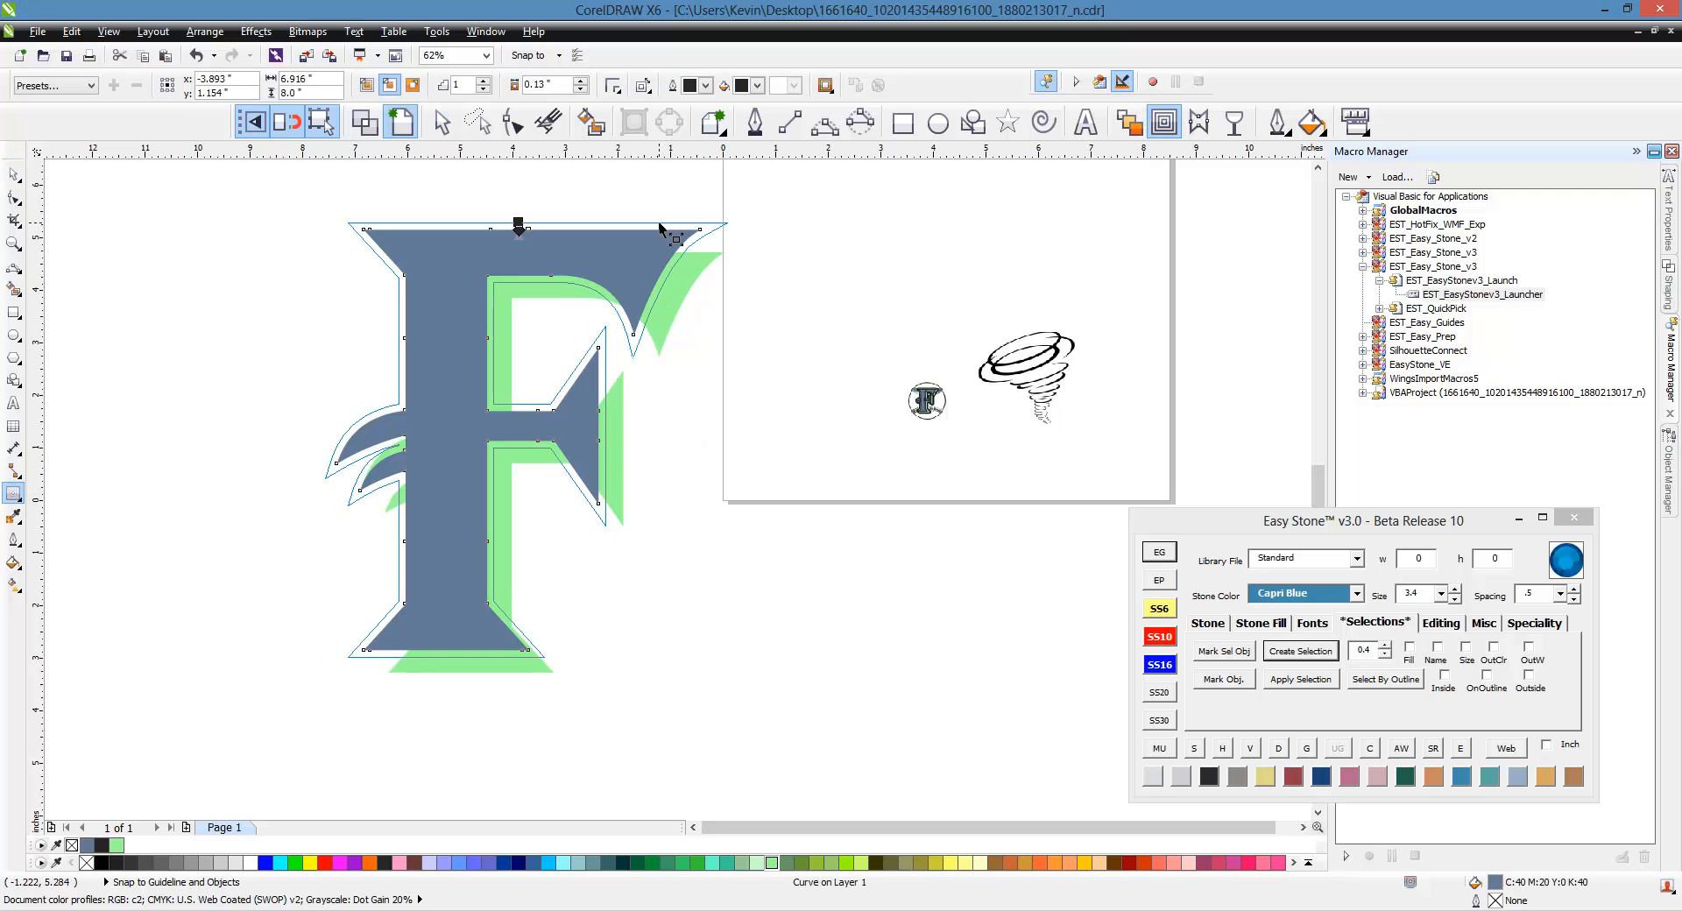
left_click_drag(672, 237, 673, 238)
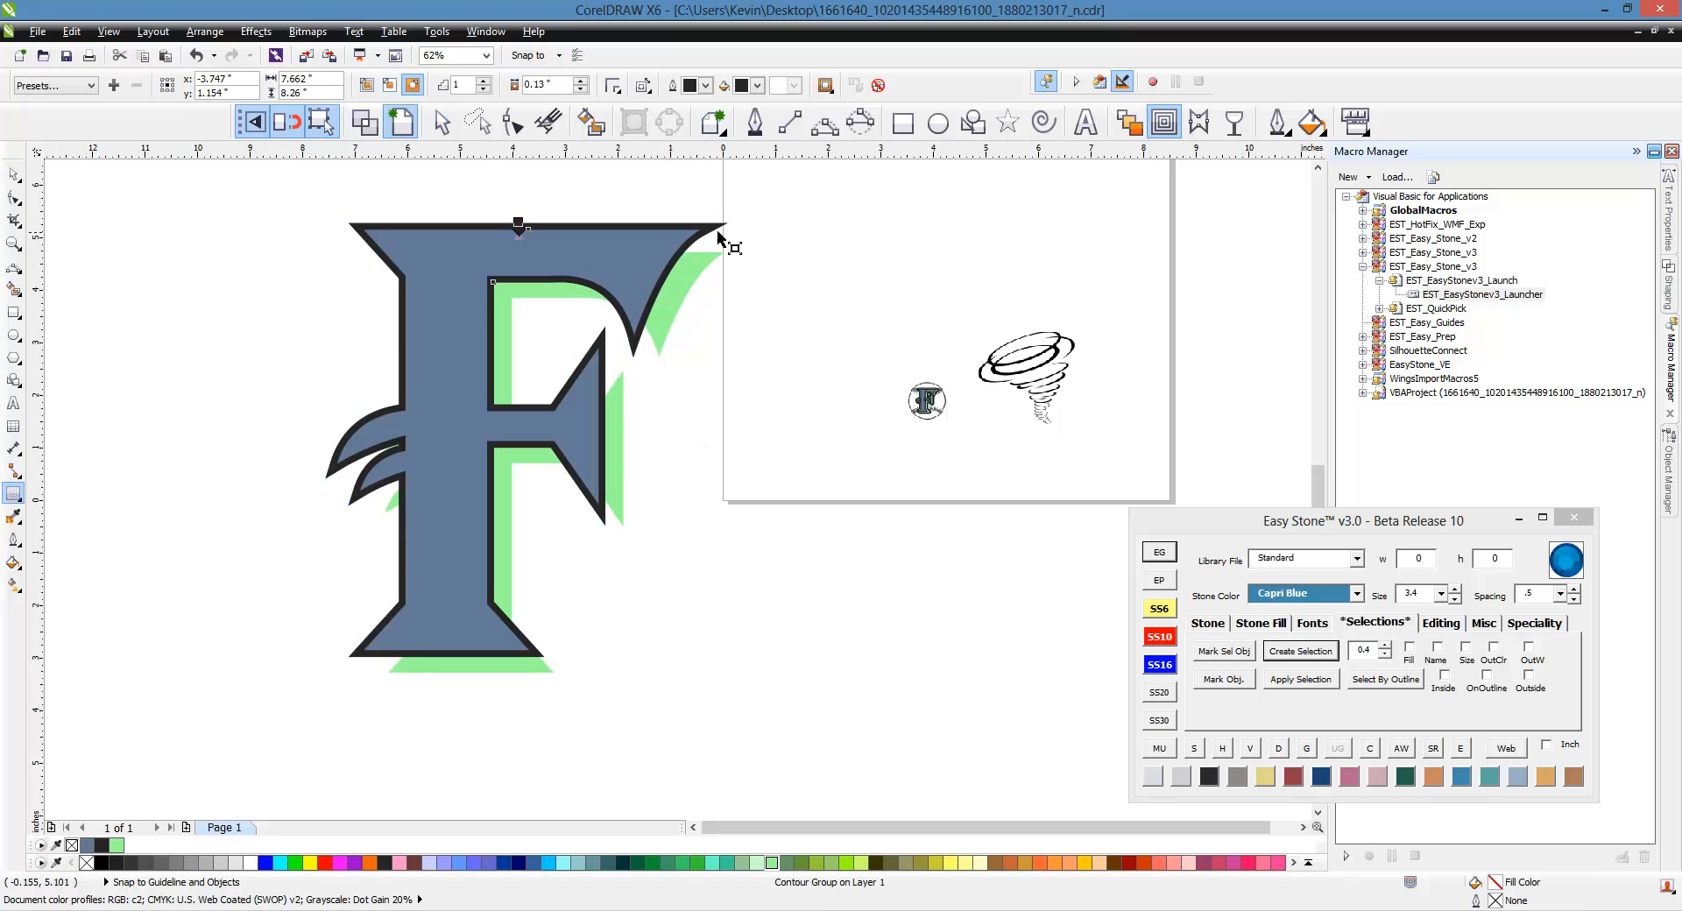
right_click(717, 232)
left_click(736, 257)
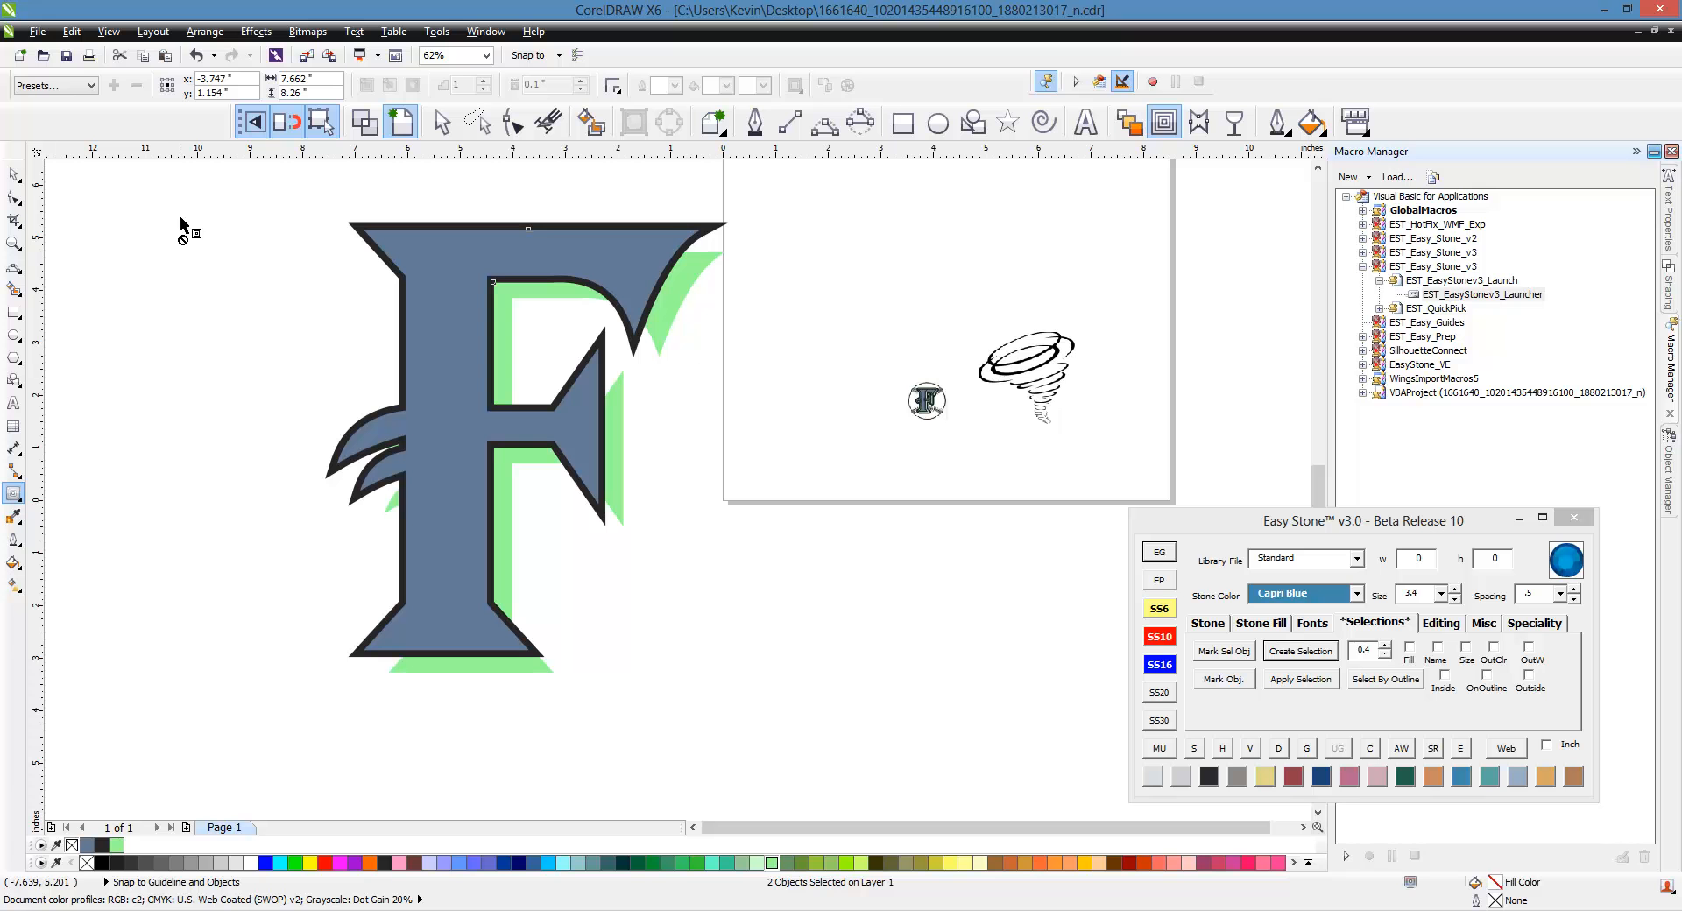
left_click(90, 242)
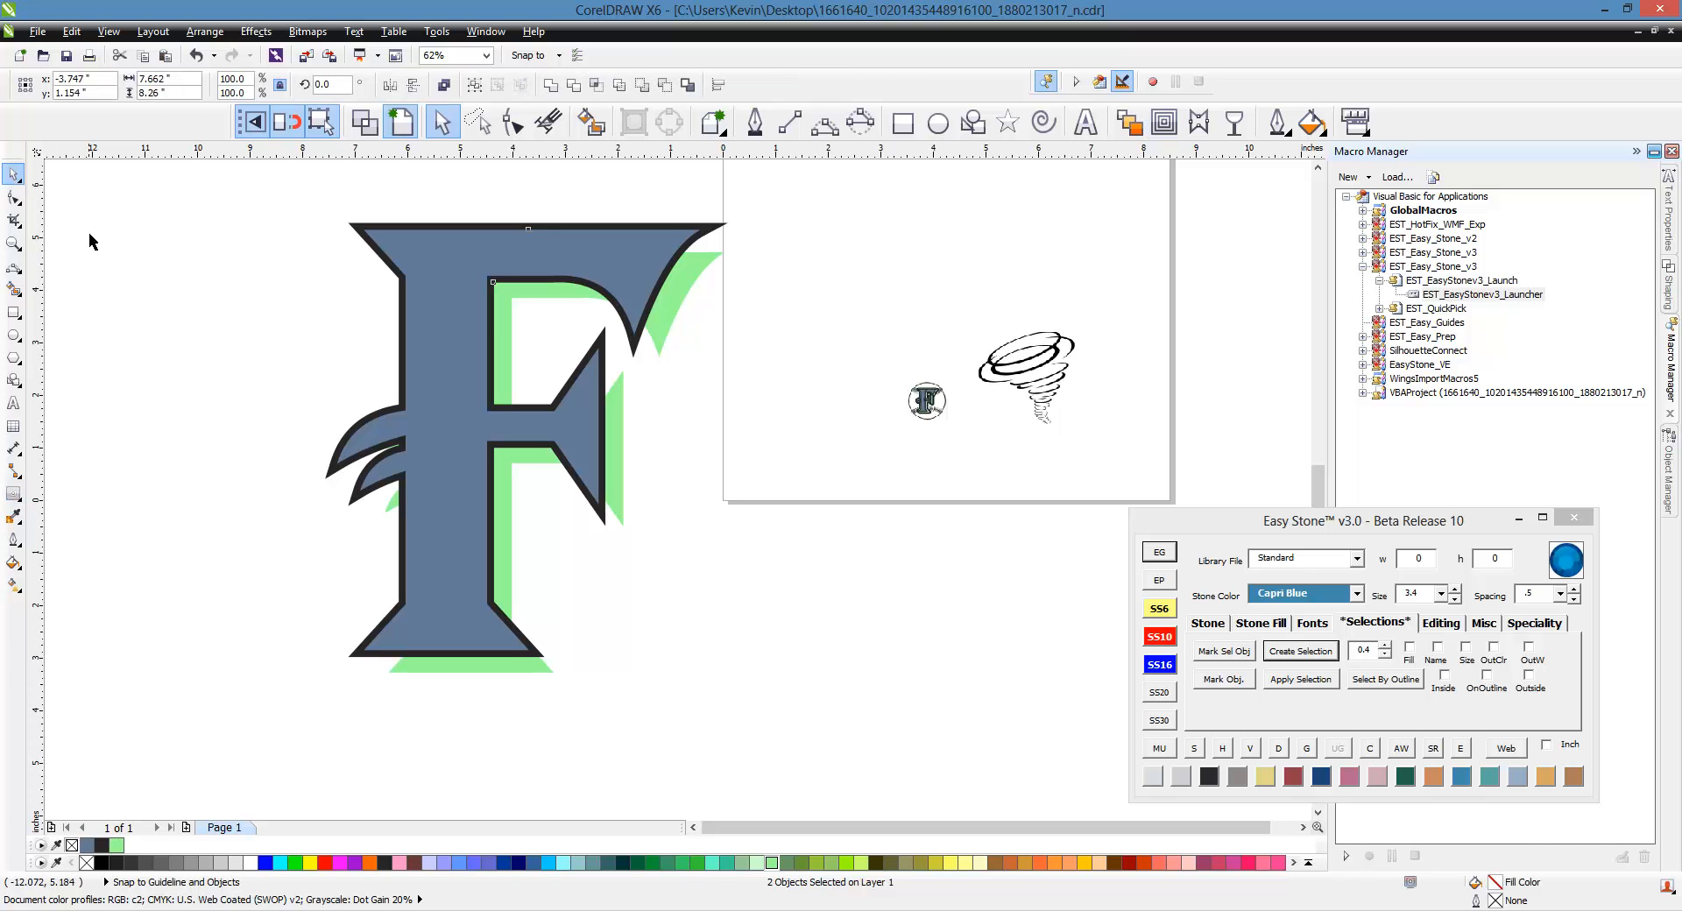
Trim the green shadow with the contour outline and delete the contour, leaving a gap around the blue F.
left_click(715, 232)
left_click(692, 291)
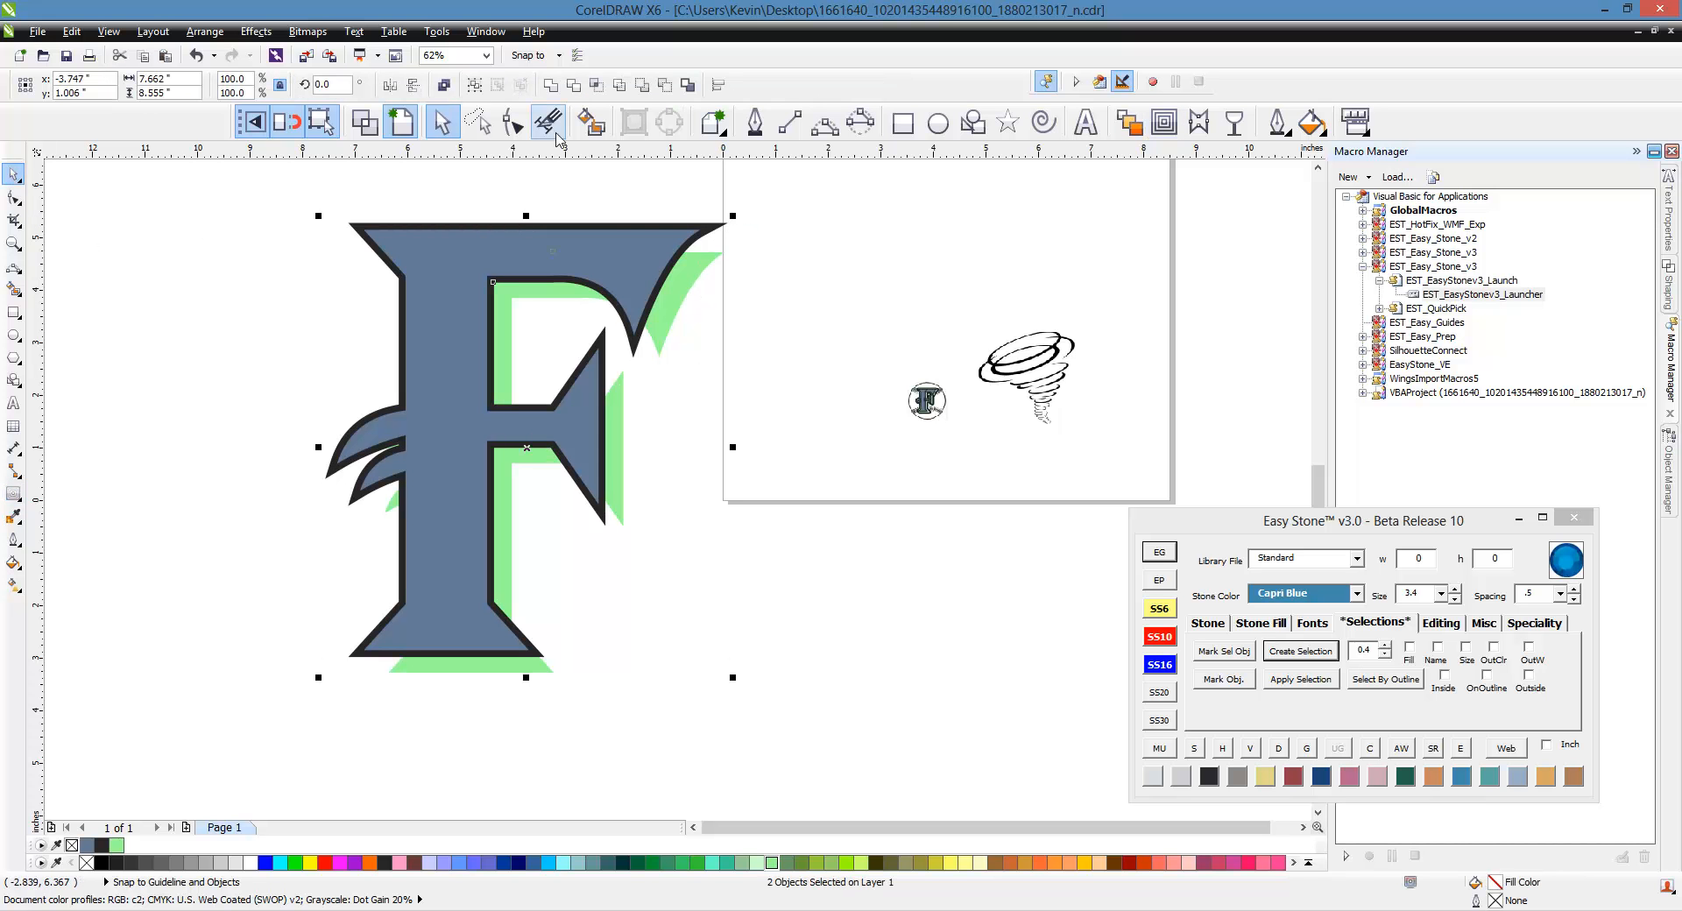
left_click(708, 238)
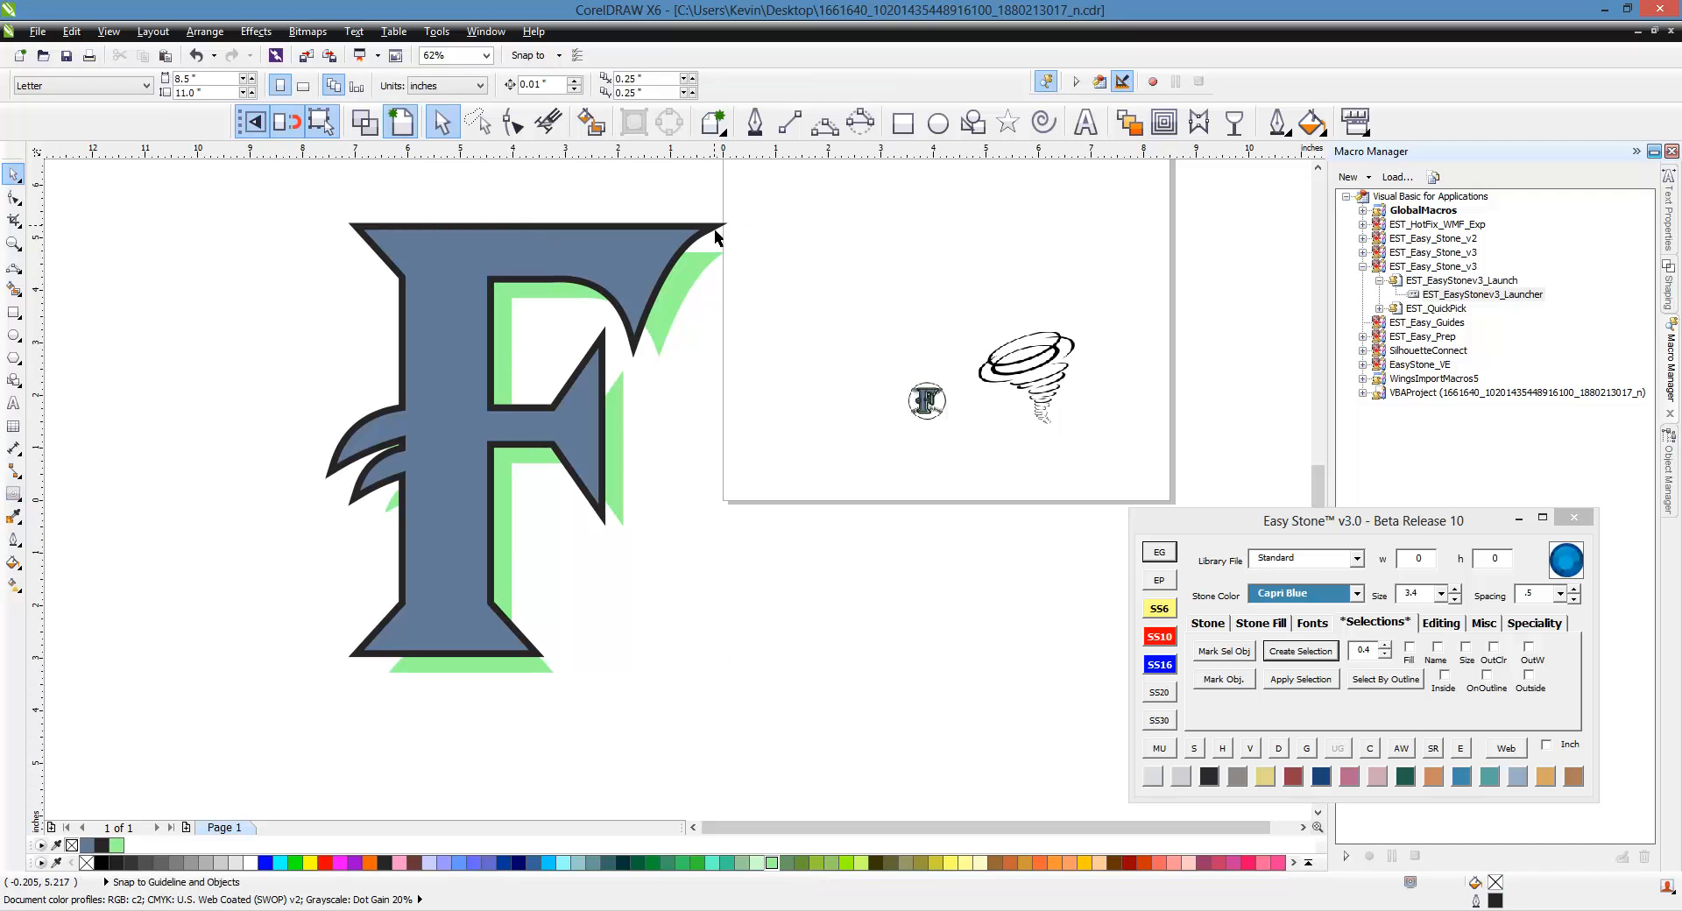
left_click(711, 233)
key("Delete")
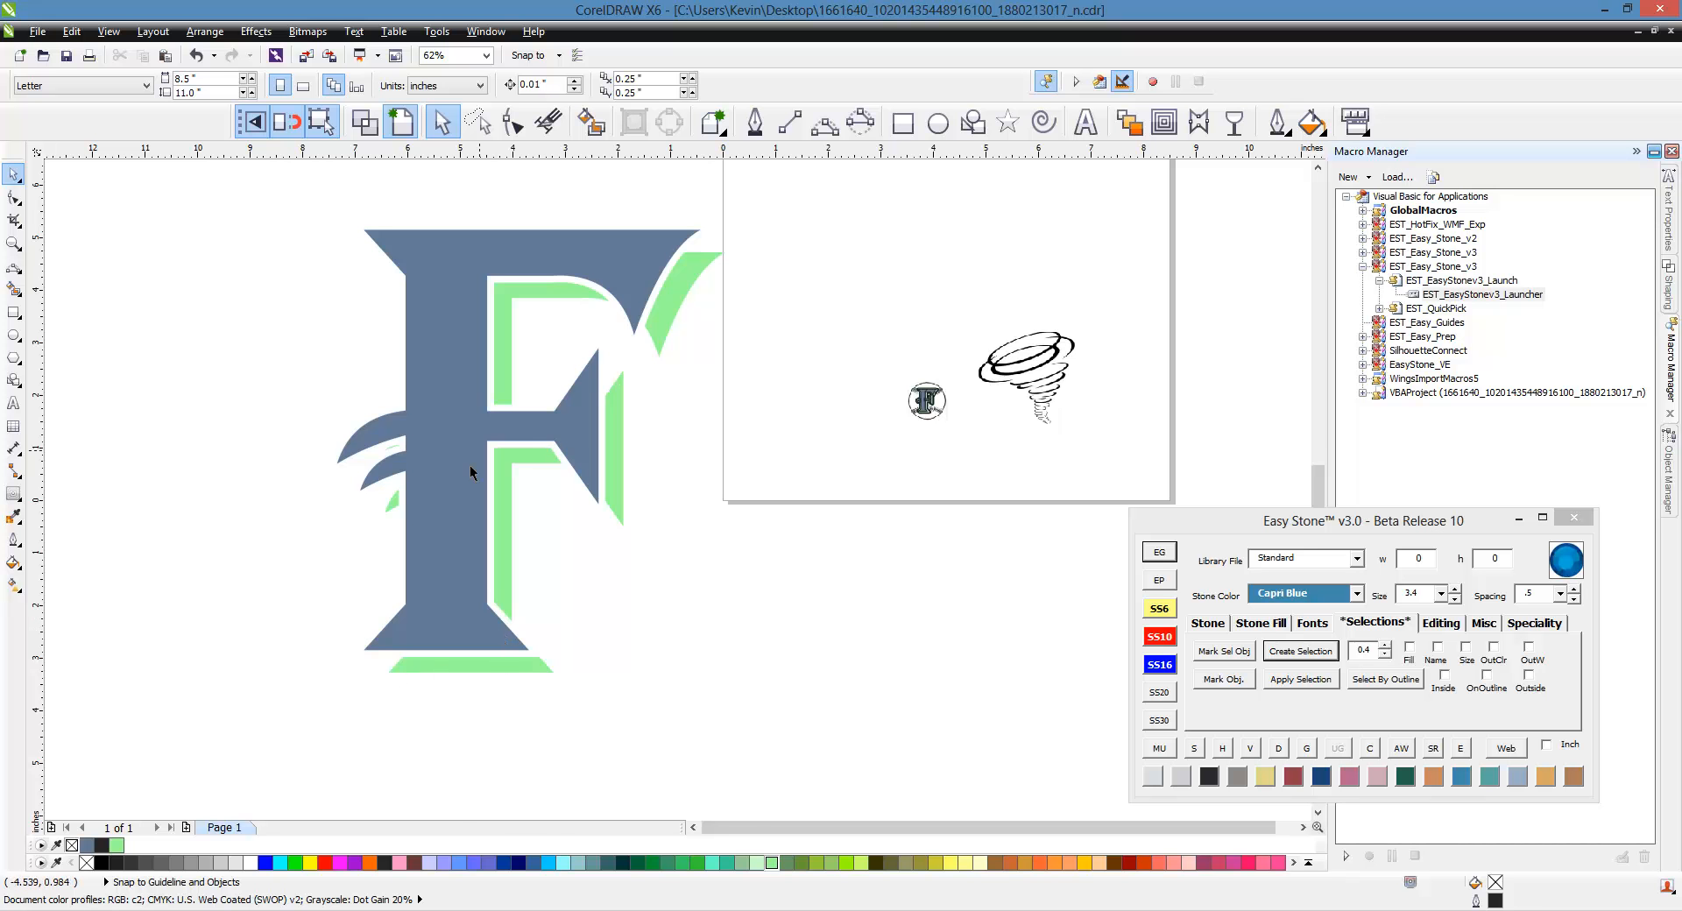
Delete the nodes of the tiny green sliver between the two curved spurs on the F's stem.
scroll(443, 416, "up", 4)
double_click(538, 417)
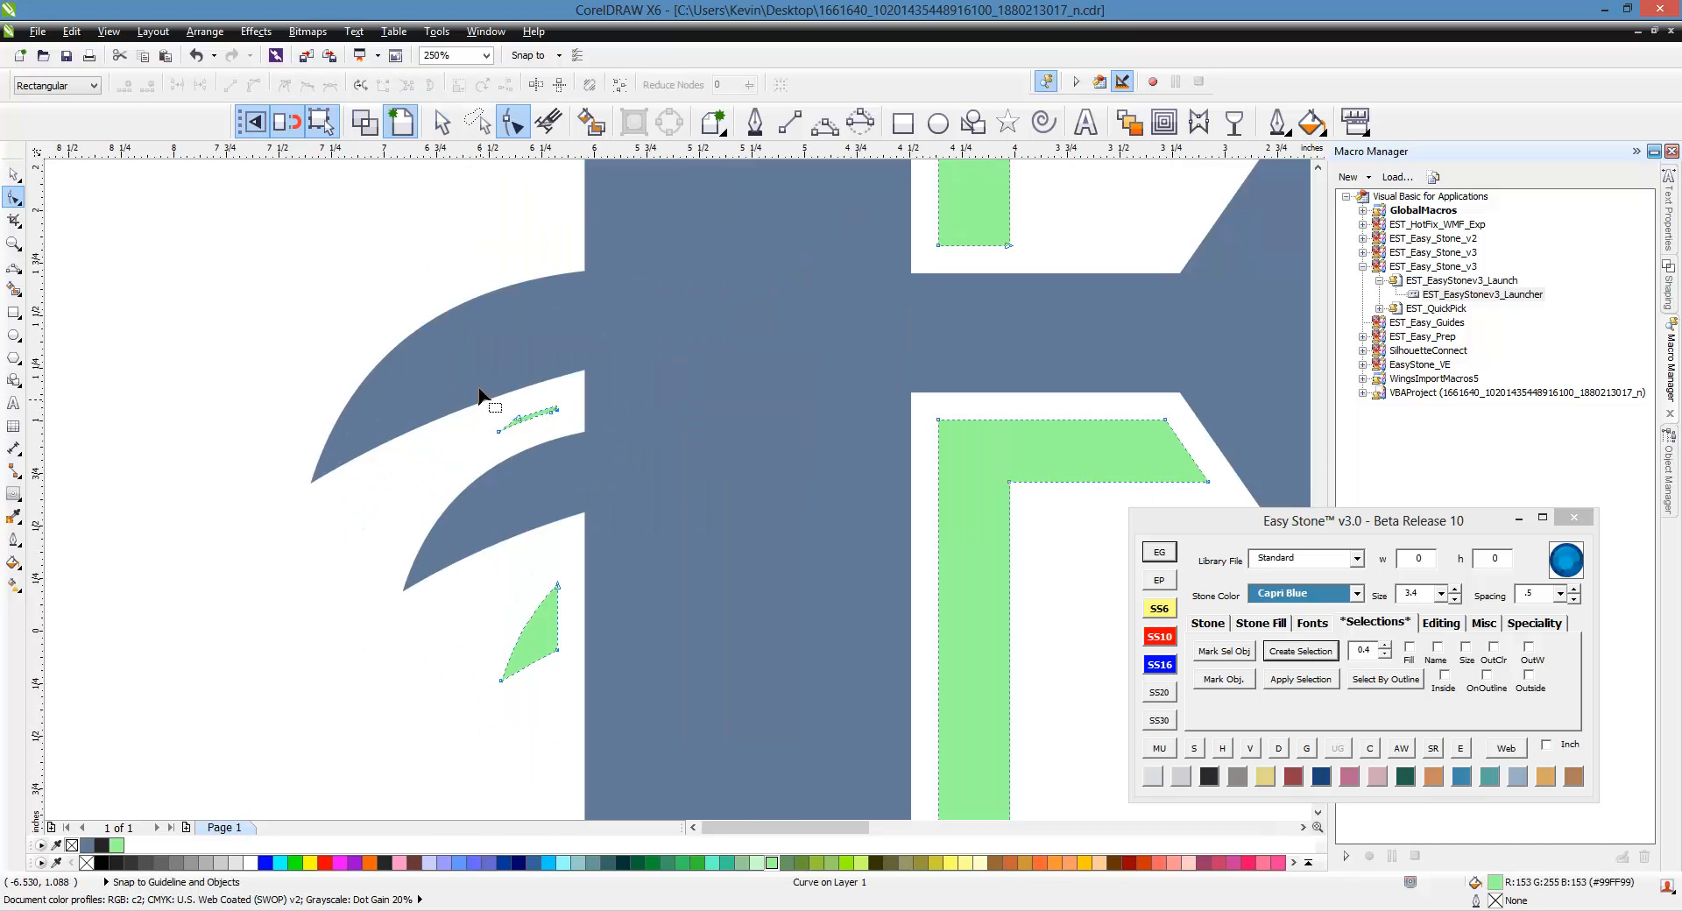
left_click_drag(438, 263, 580, 461)
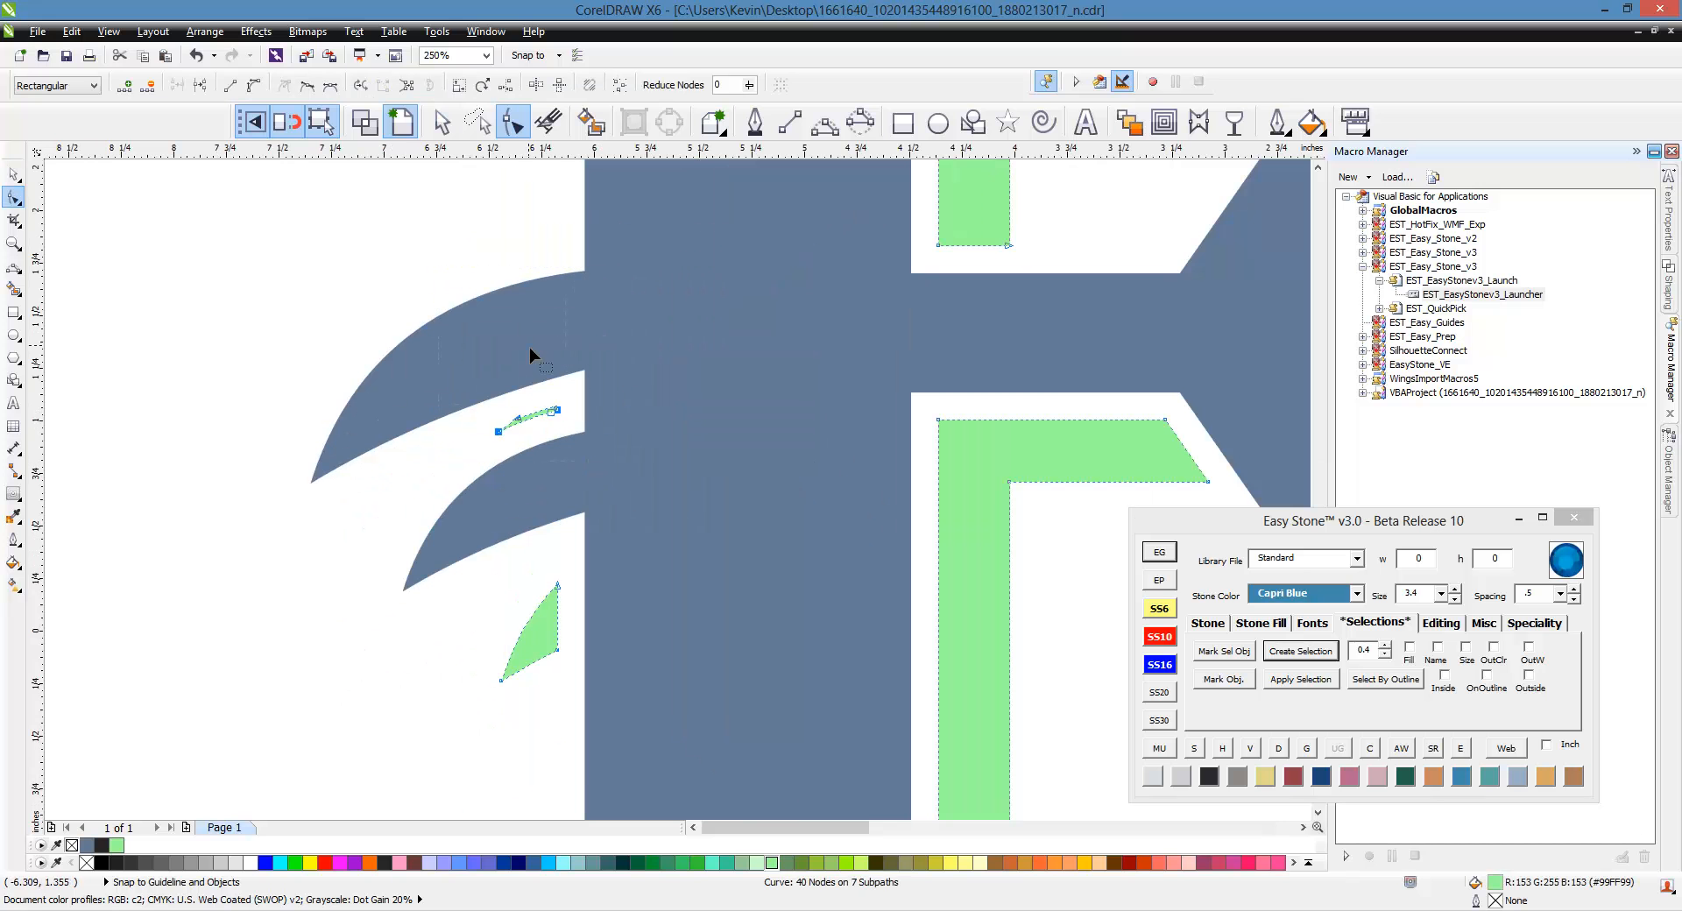
key("Delete")
left_click(13, 175)
left_click(298, 287)
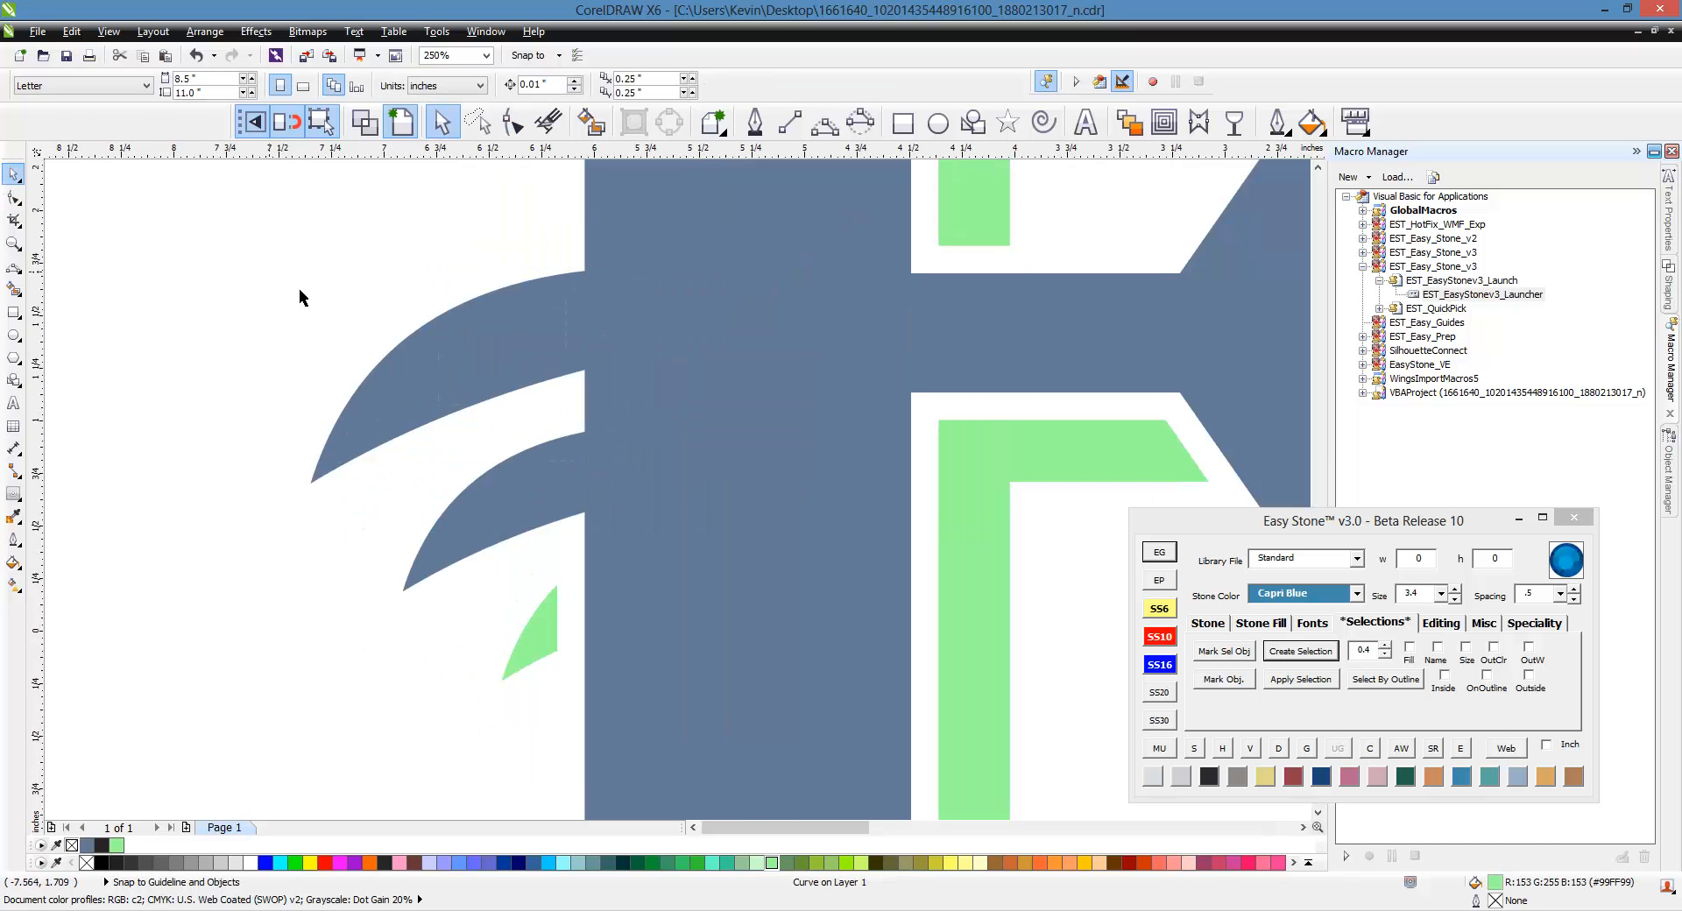
Fill the main F with black and its trimmed shadow pieces with orange.
scroll(398, 339, "down", 2)
scroll(501, 485, "down", 1)
scroll(497, 355, "up", 1)
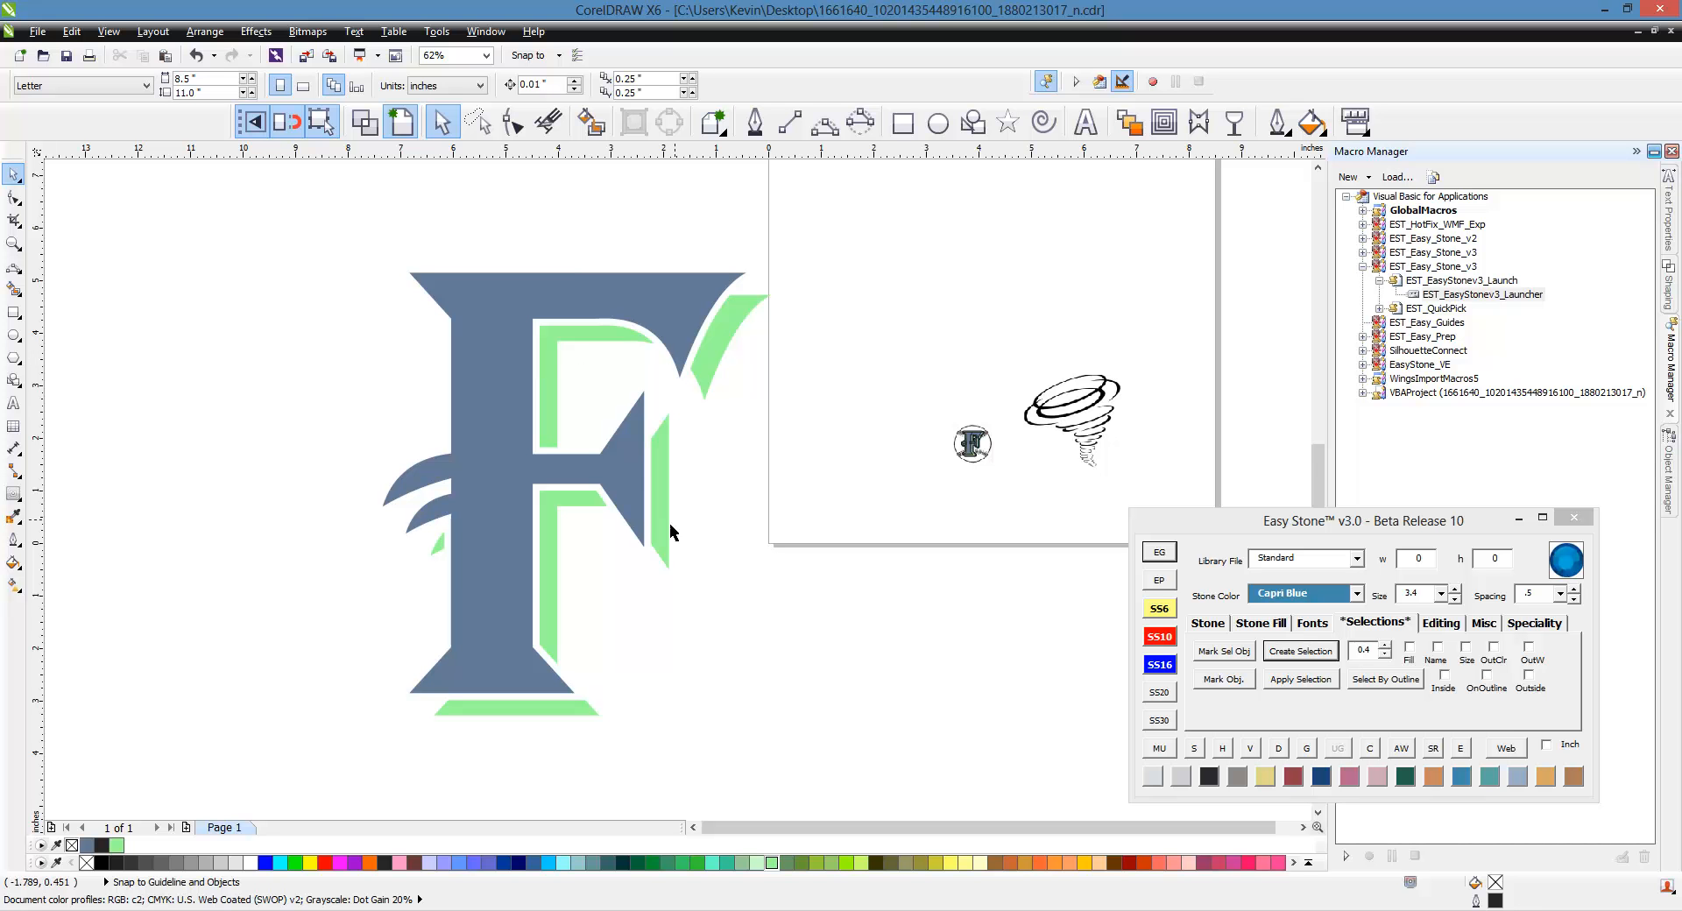
left_click(489, 434)
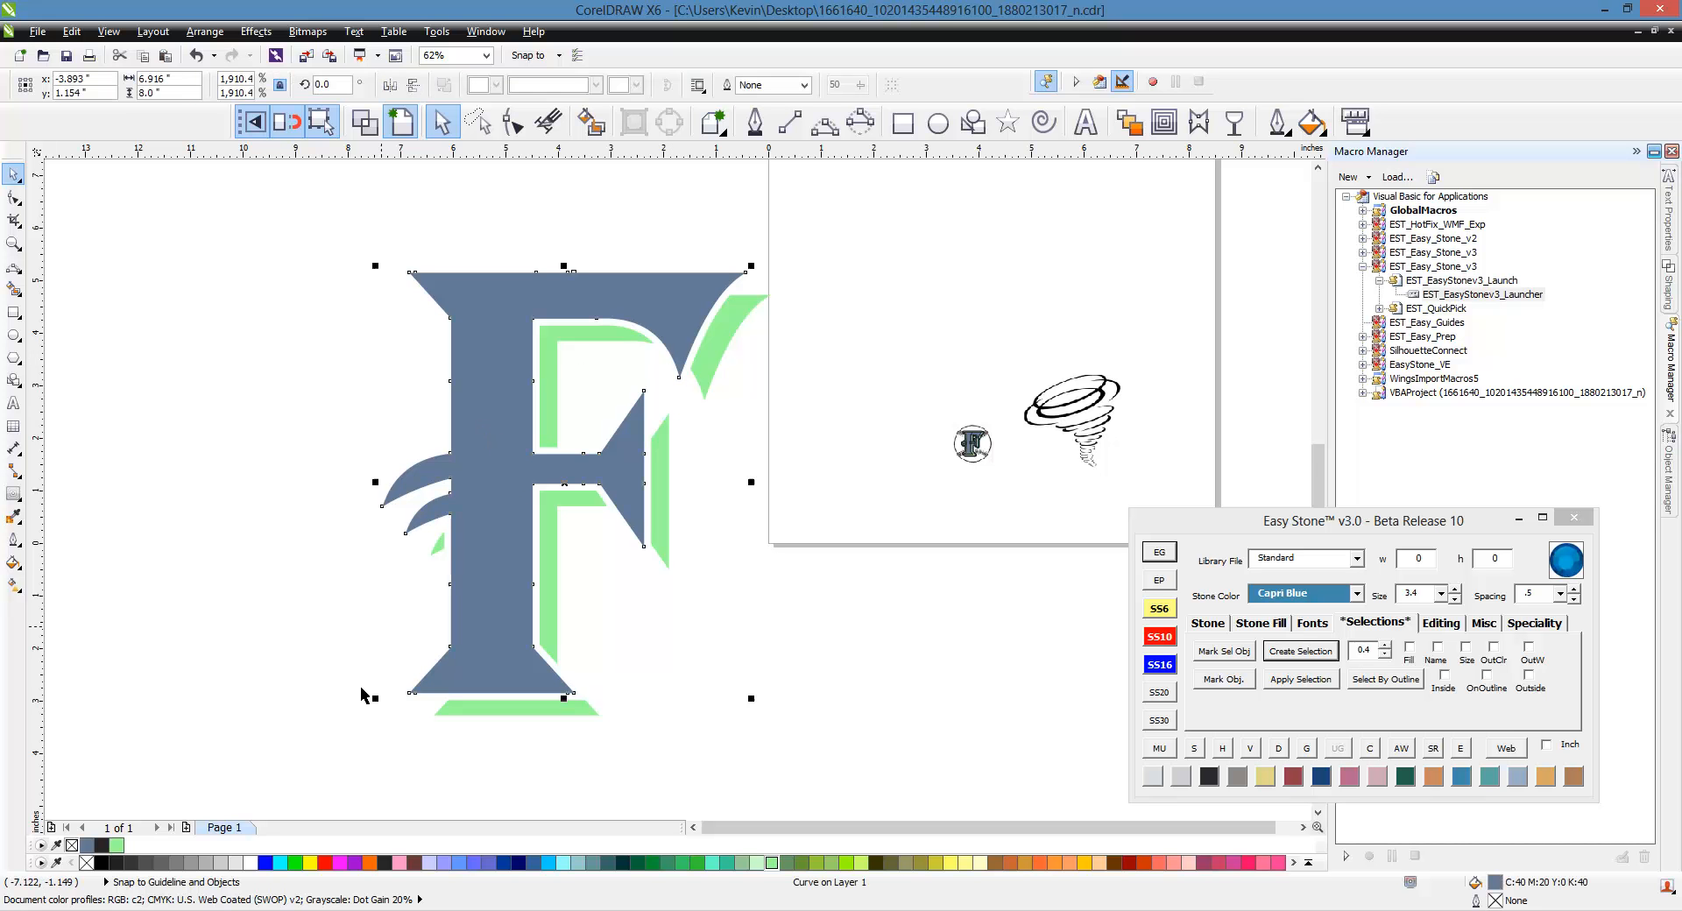
left_click(103, 864)
left_click(713, 629)
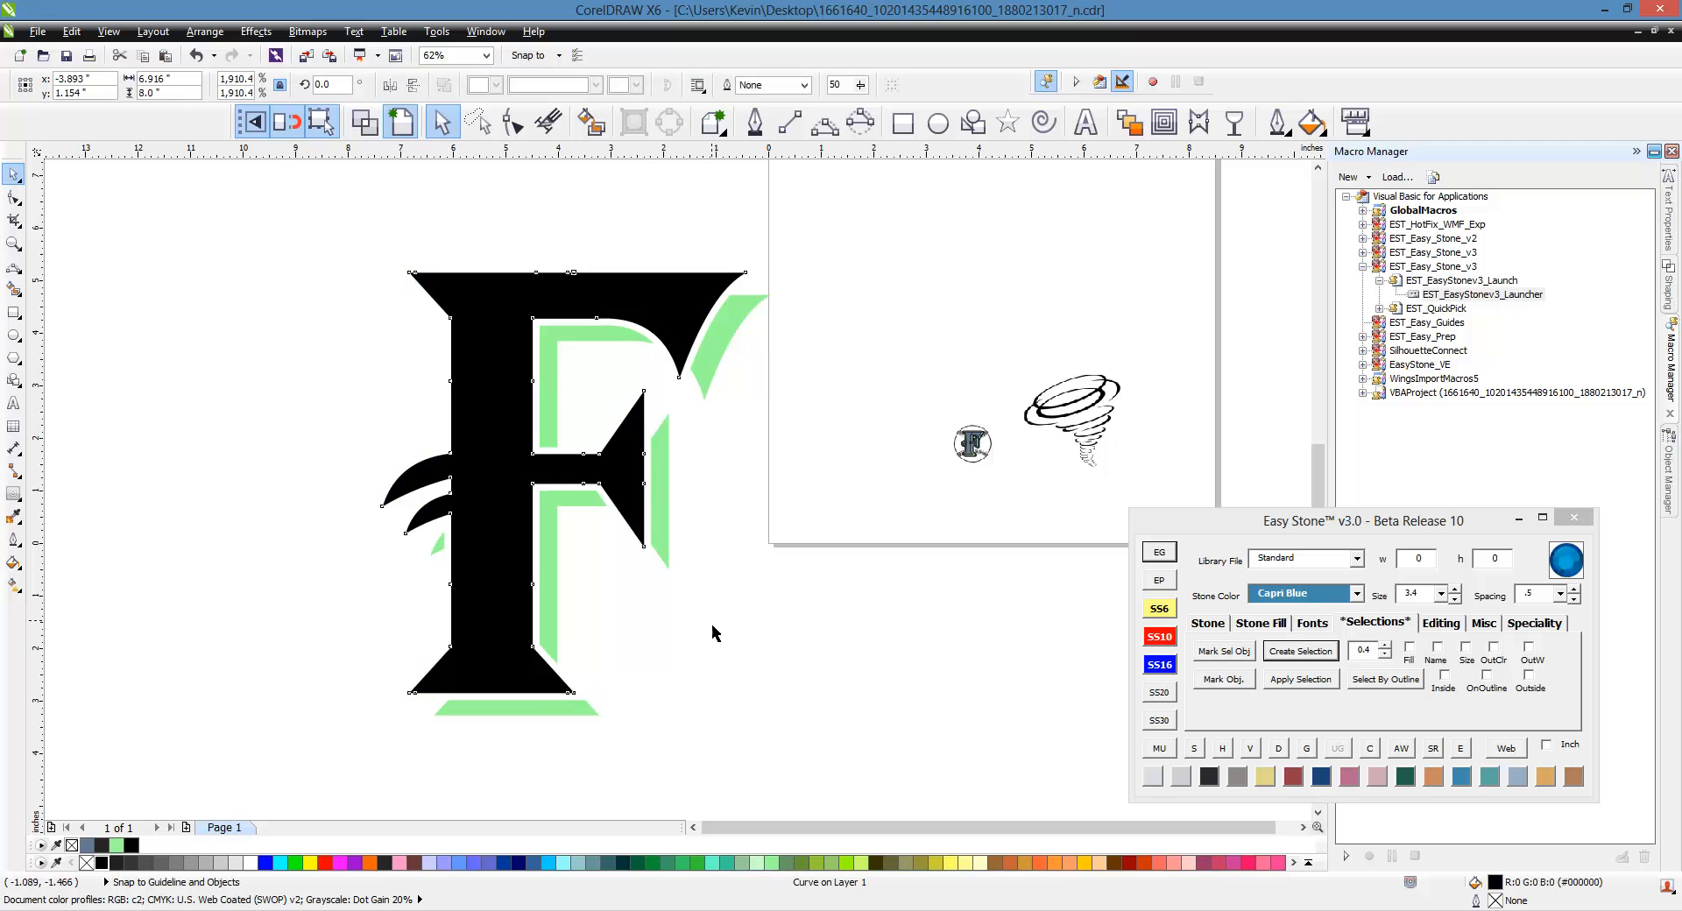
left_click(662, 511)
left_click(370, 862)
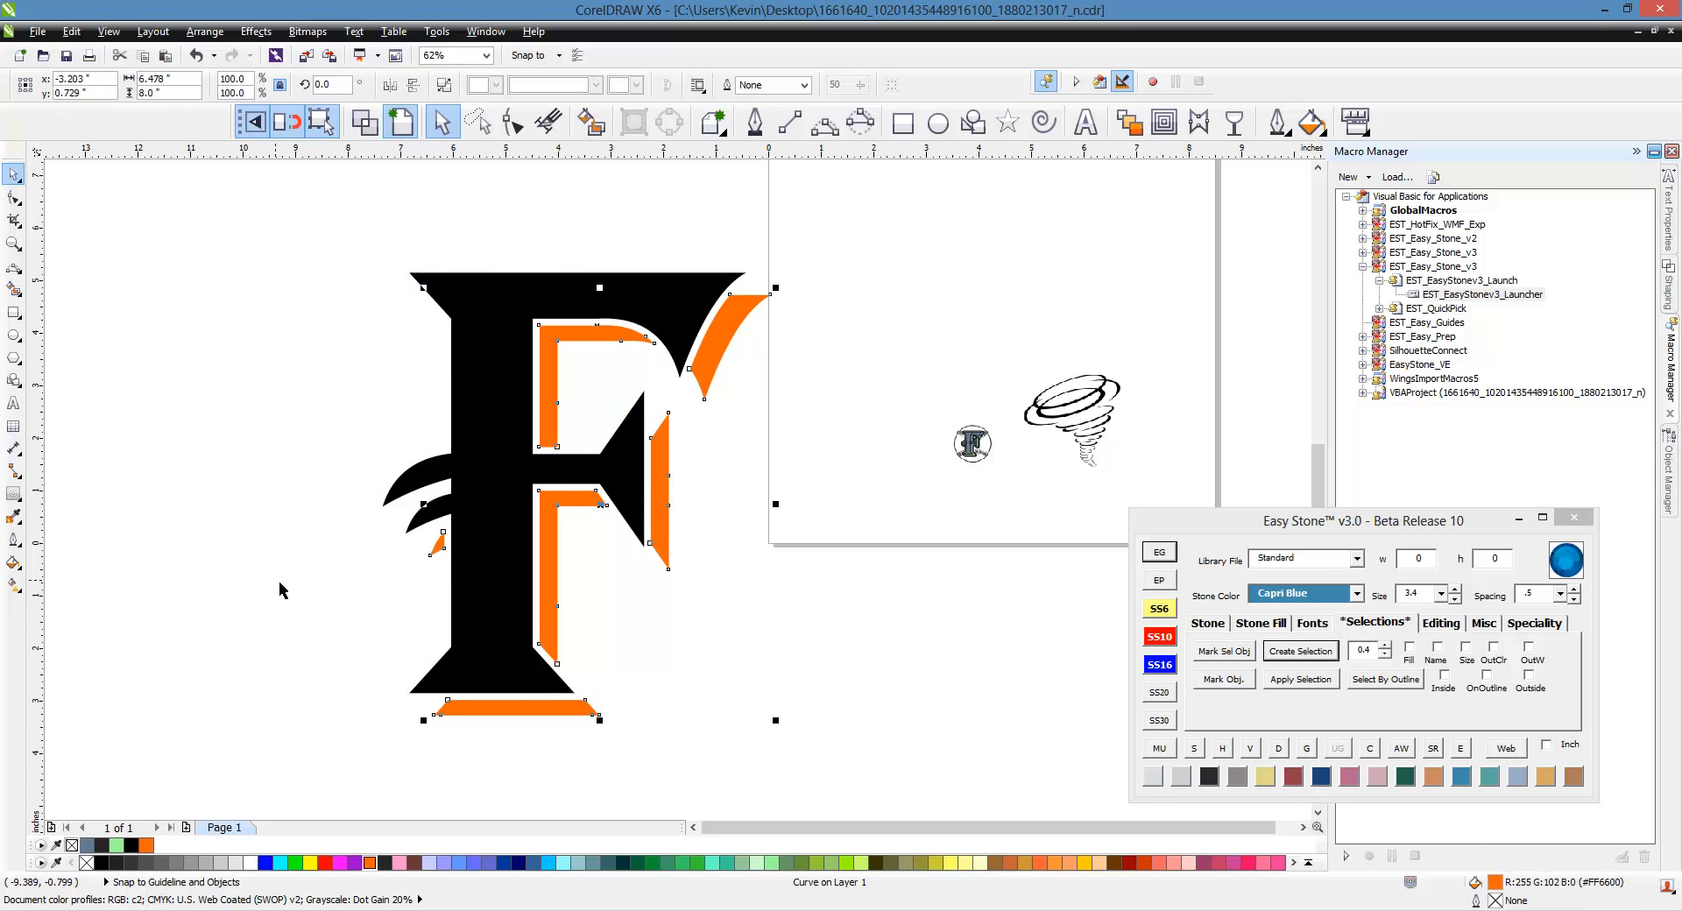
left_click(399, 510)
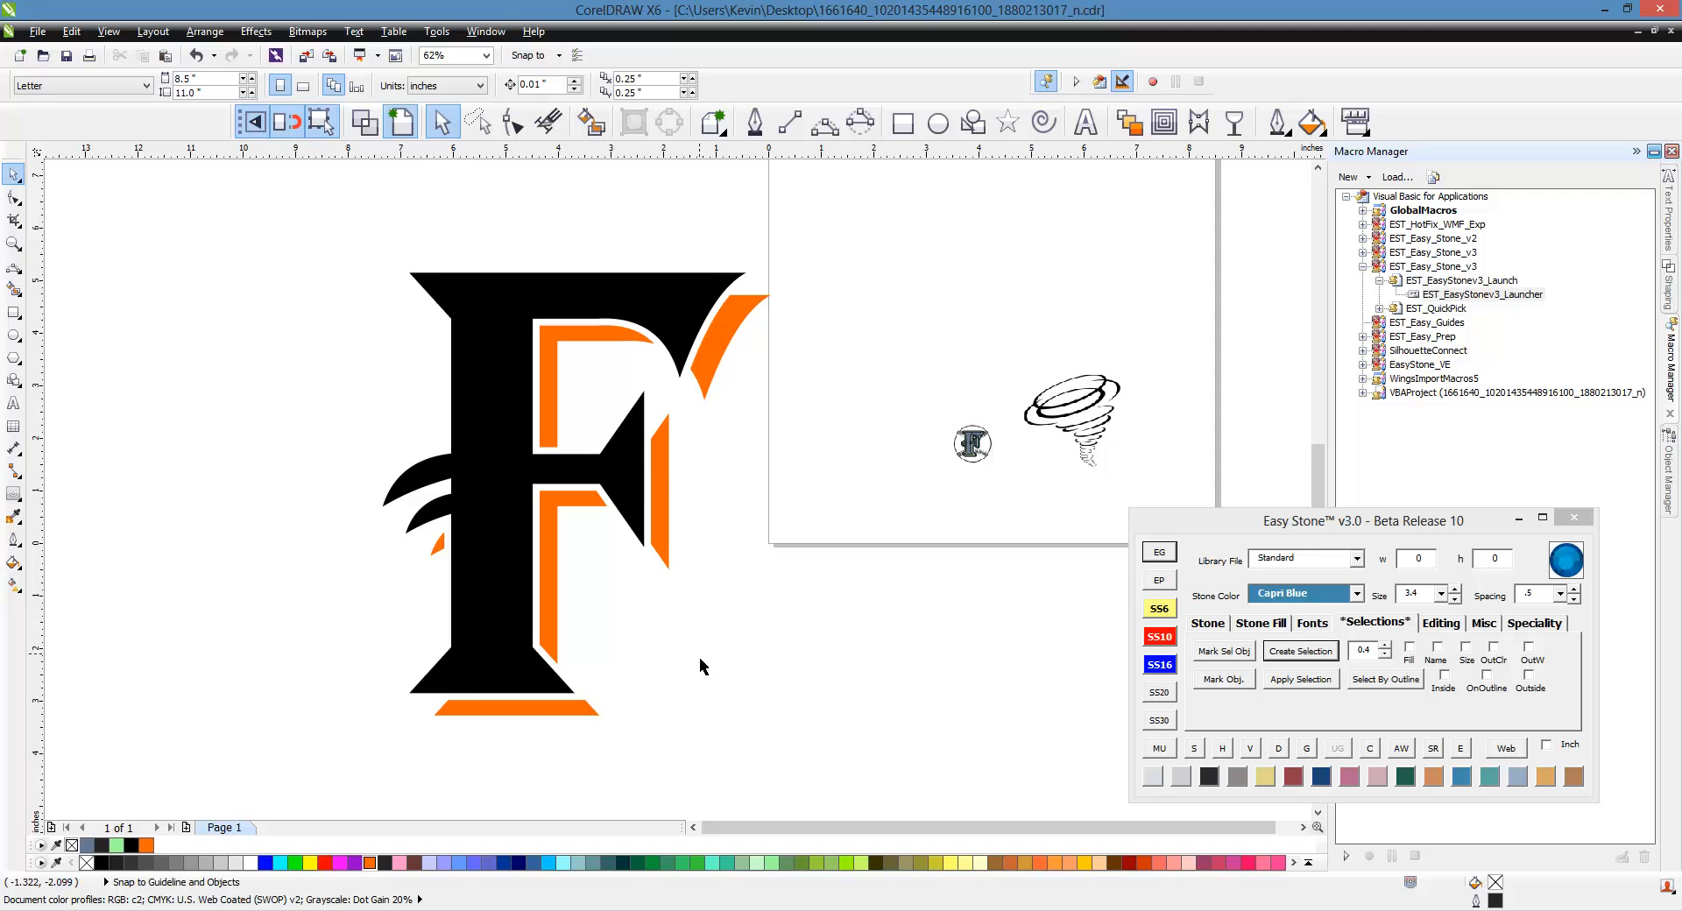
Select the black F together with its orange shadow and move both farther left of the page.
scroll(685, 462, "down", 1)
scroll(673, 469, "up", 1)
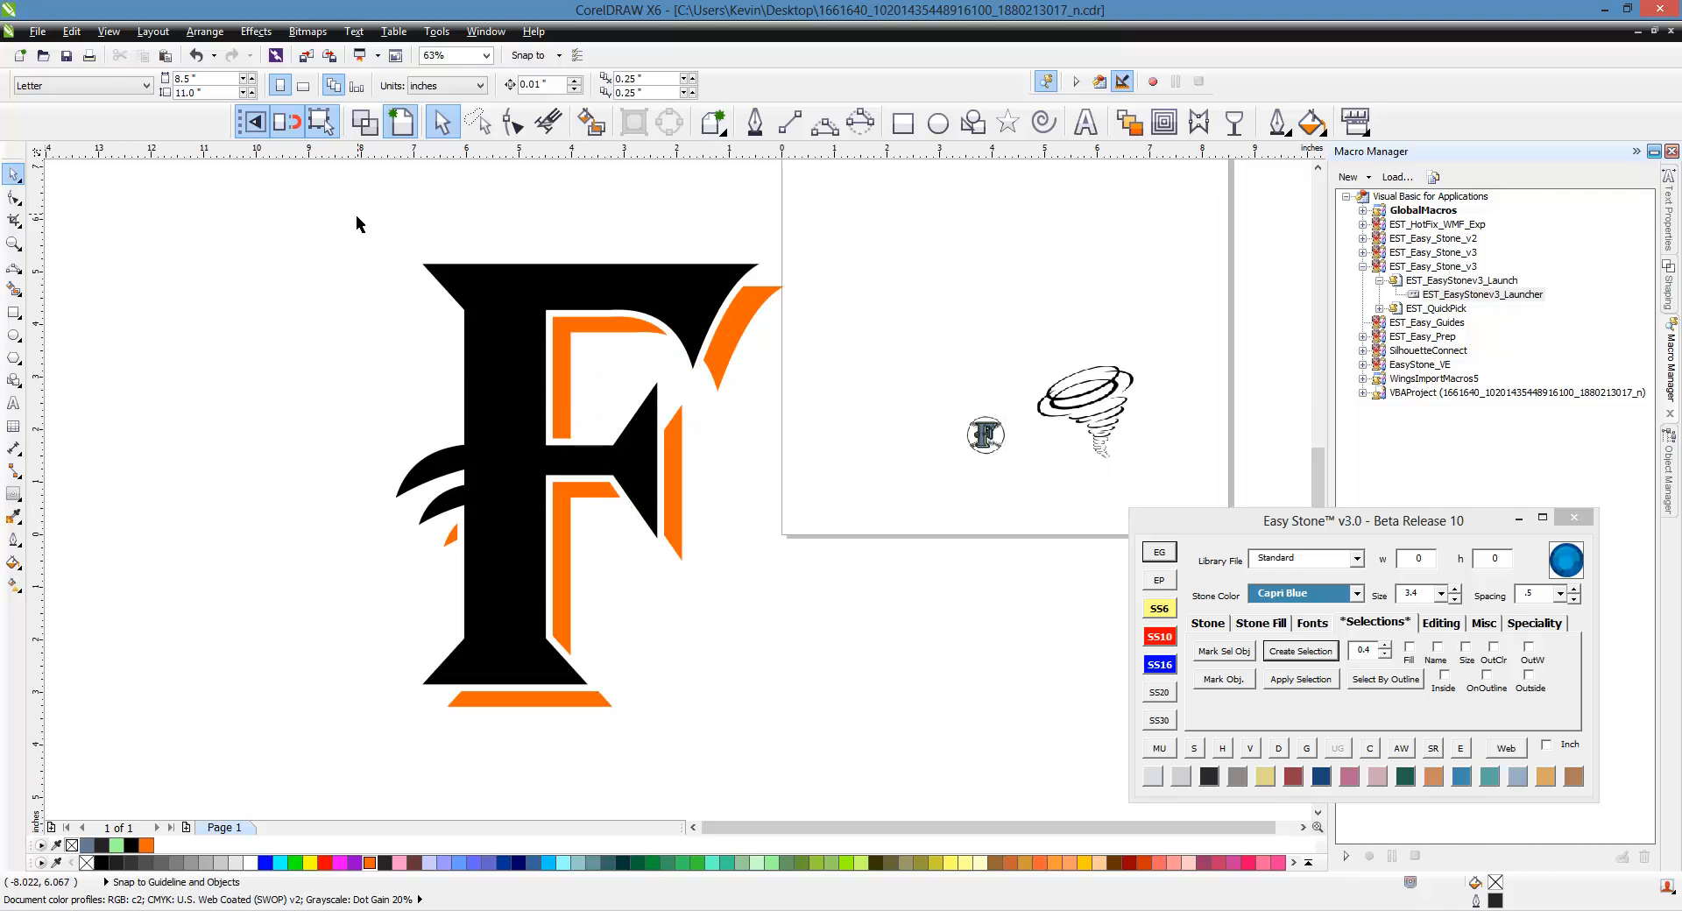
left_click_drag(355, 223, 826, 751)
scroll(862, 499, "down", 1)
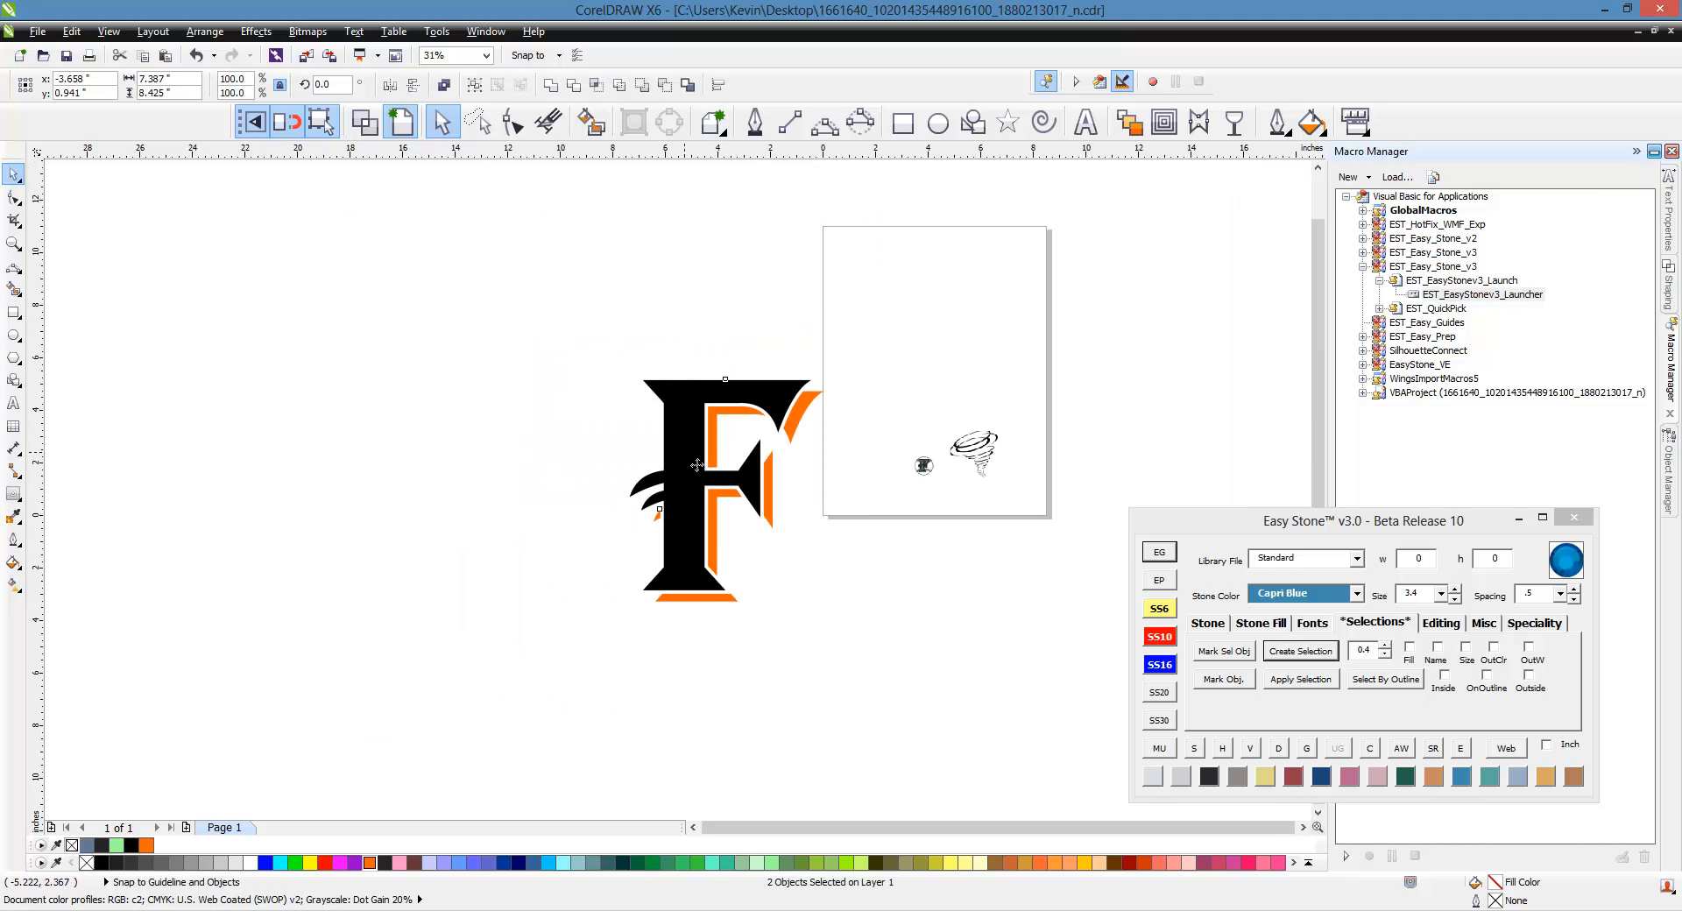
left_click_drag(697, 465, 474, 424)
Move the tornado bitmap onto the F, enlarge it to about 8.05" by 7.75", and bring it to the front.
left_click(914, 594)
left_click_drag(985, 462, 375, 405)
left_click_drag(471, 432, 627, 608)
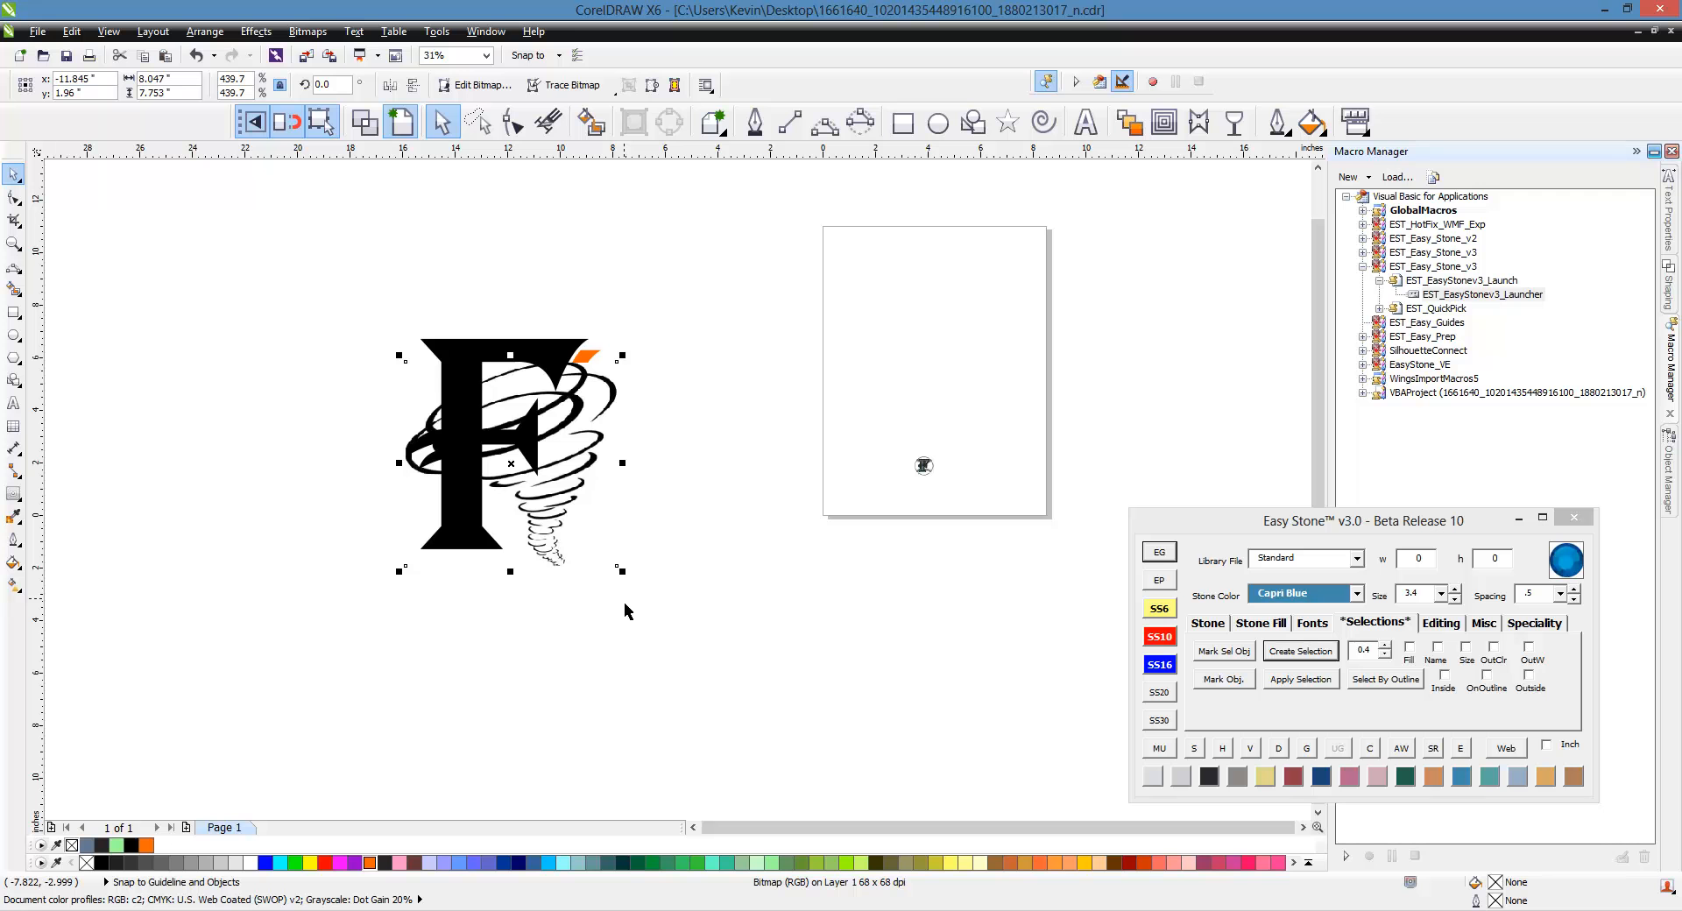
key("shift+Page_Up")
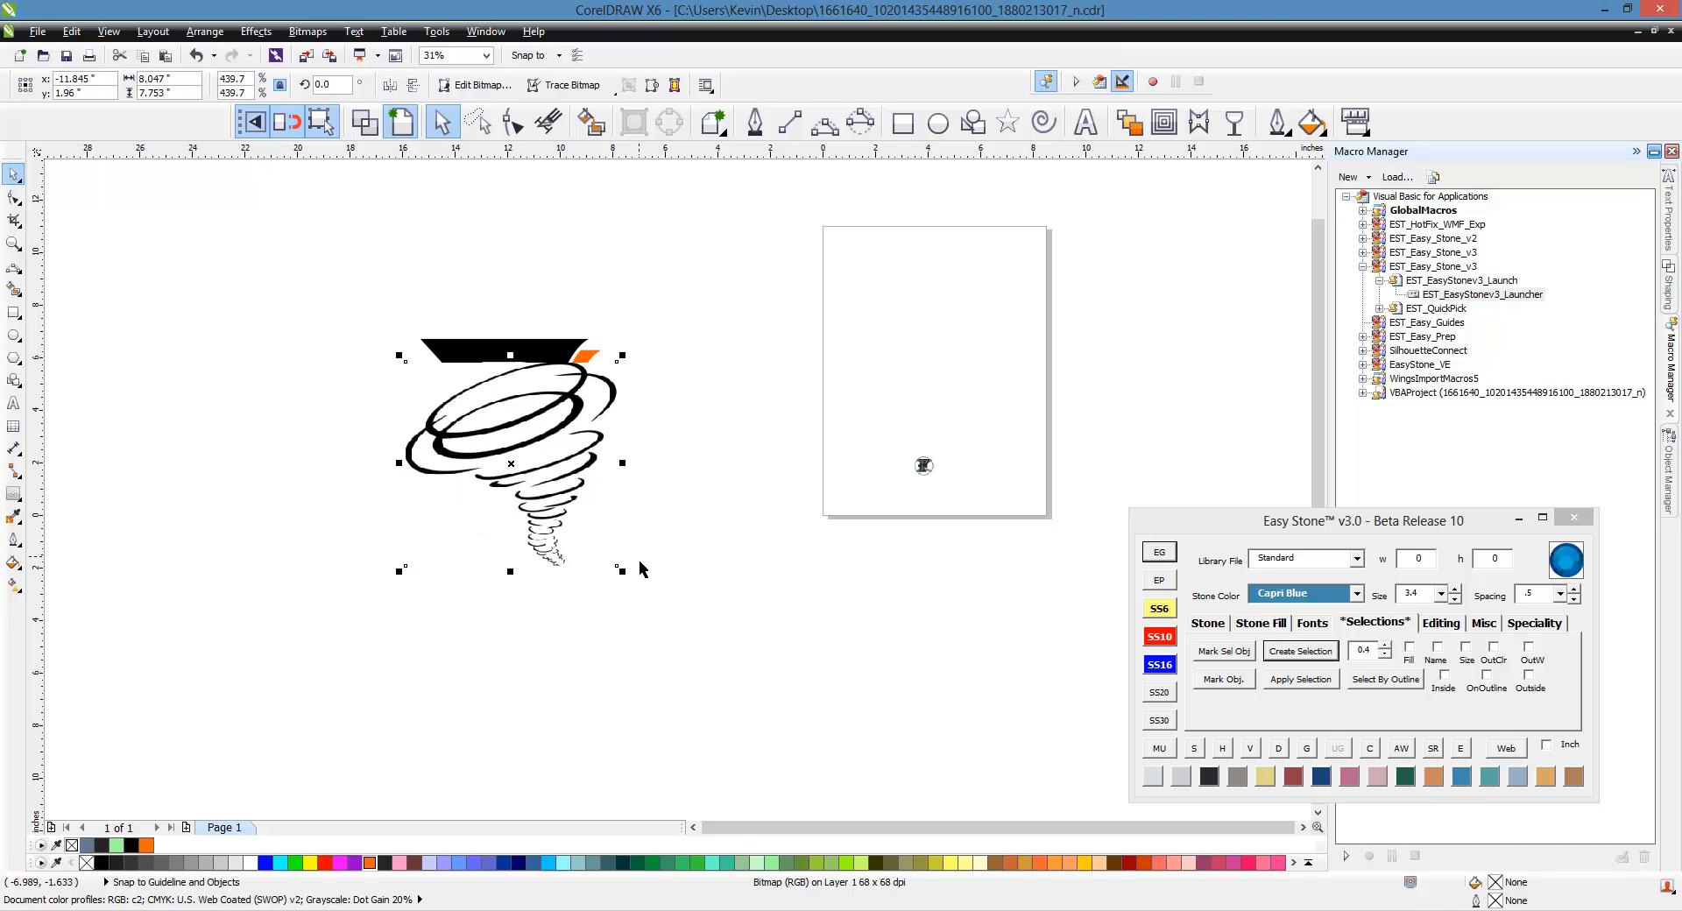
Send the tornado bitmap behind the F, enlarge it to about 8.65" by 8.33", and reposition it around the letter.
key("shift+Page_Down")
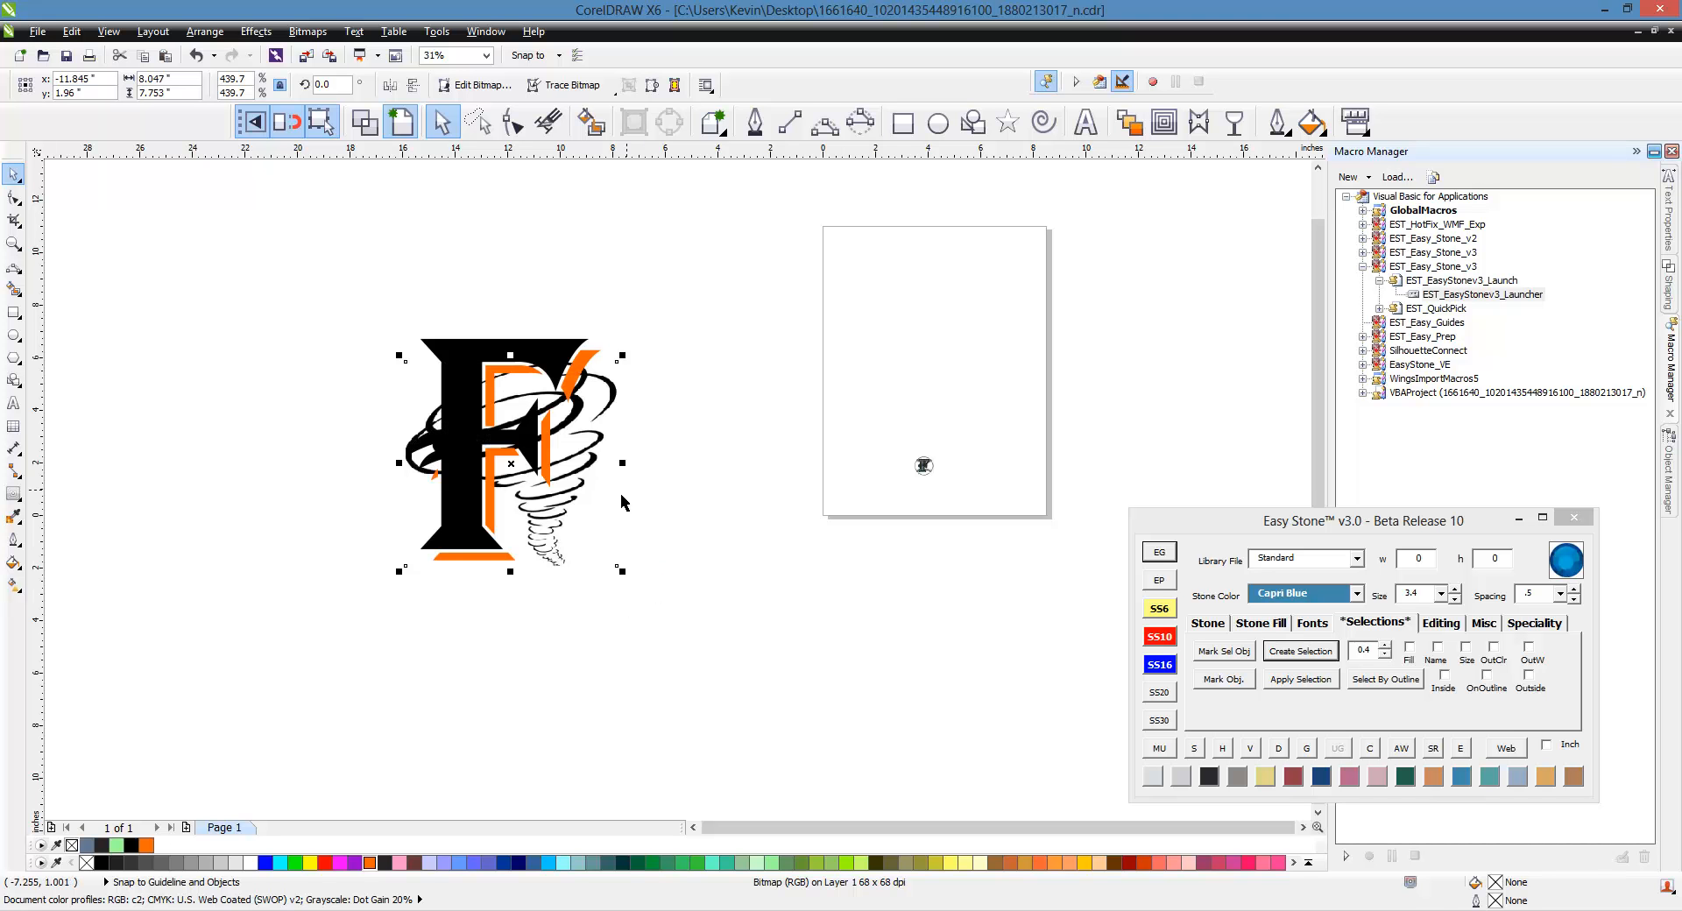
left_click_drag(581, 498, 571, 479)
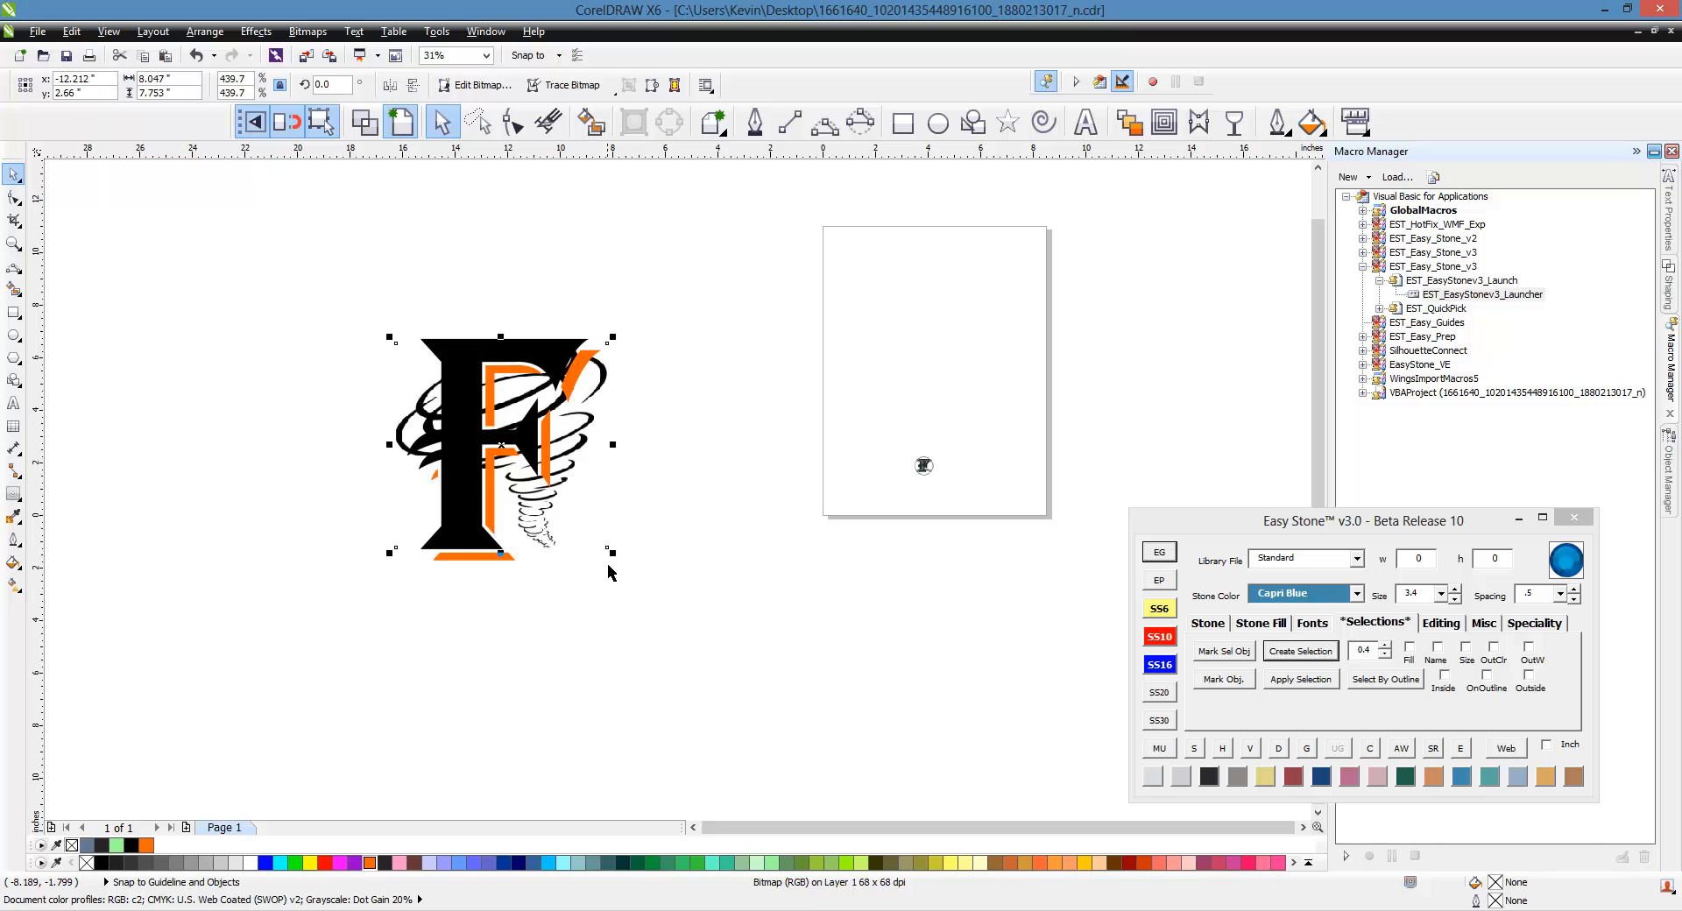
left_click_drag(609, 566, 625, 581)
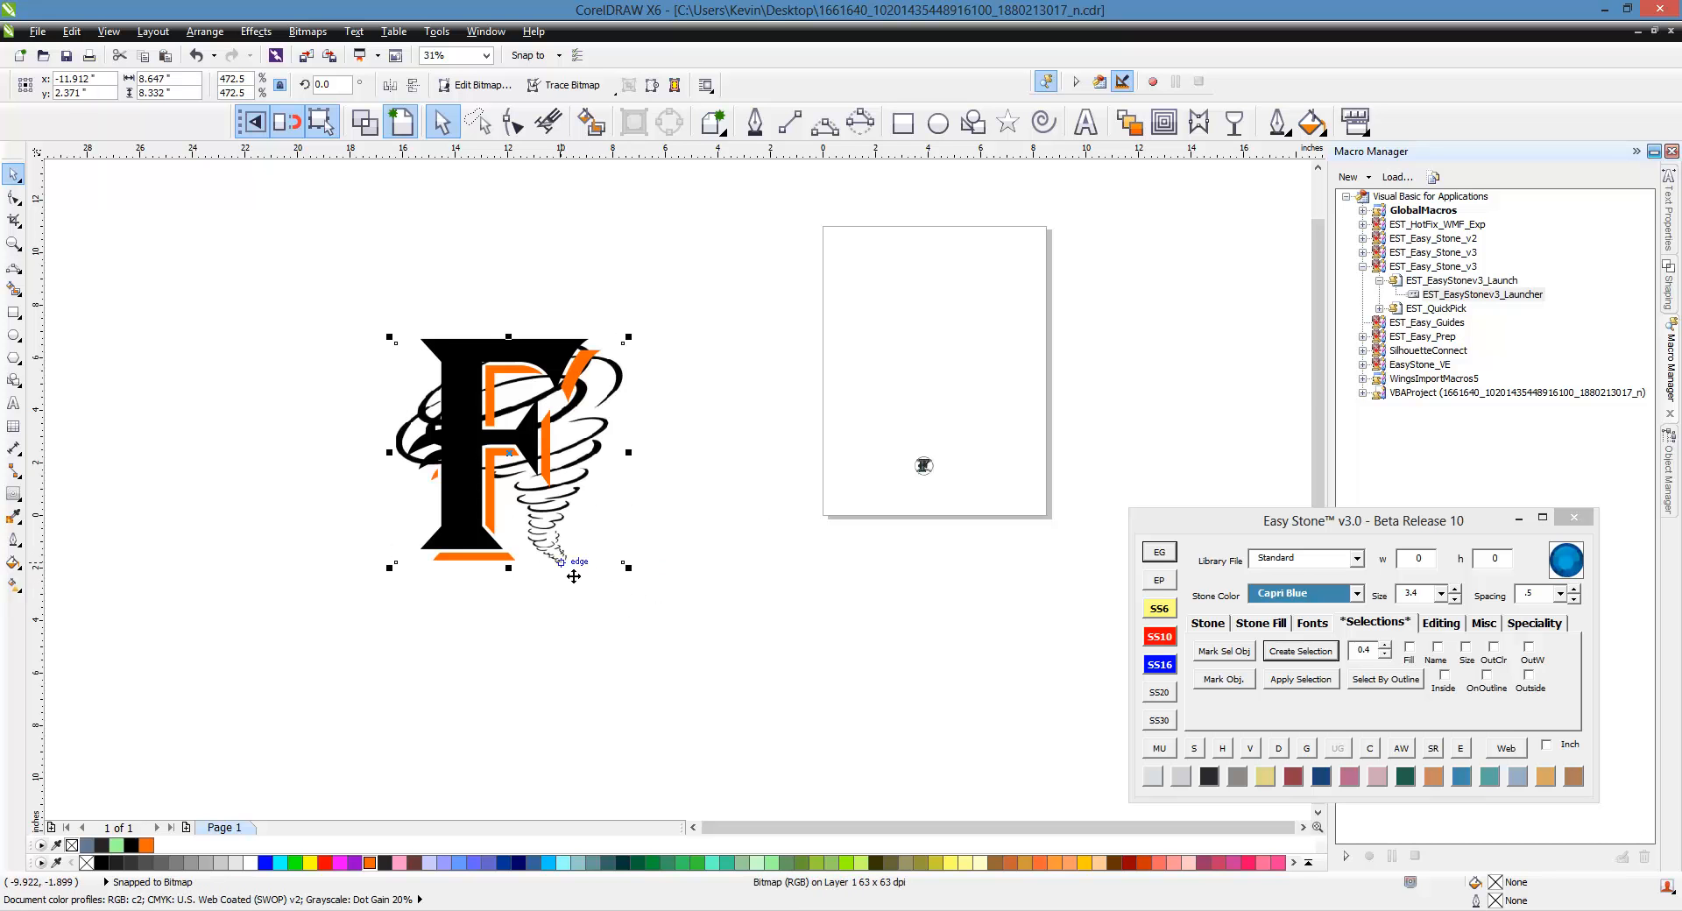
scroll(519, 407, "up", 1)
left_click_drag(663, 521, 656, 508)
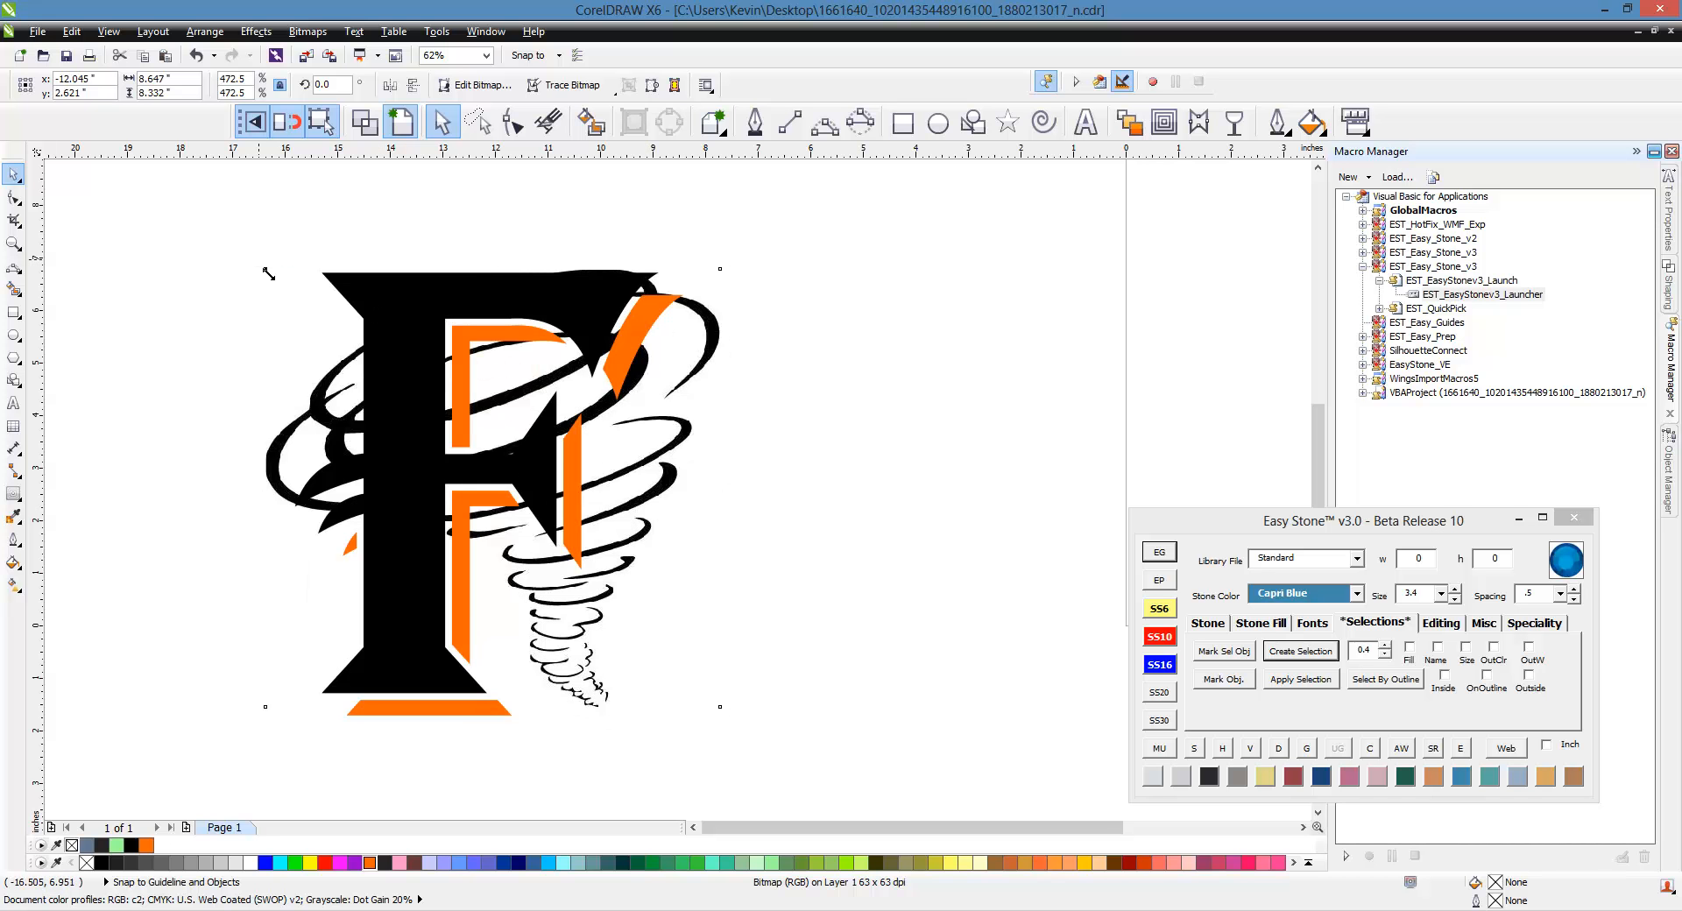
Enlarge the tornado to about 9.49" by 9.15" and nudge it slightly left behind the F.
left_click_drag(269, 274, 217, 221)
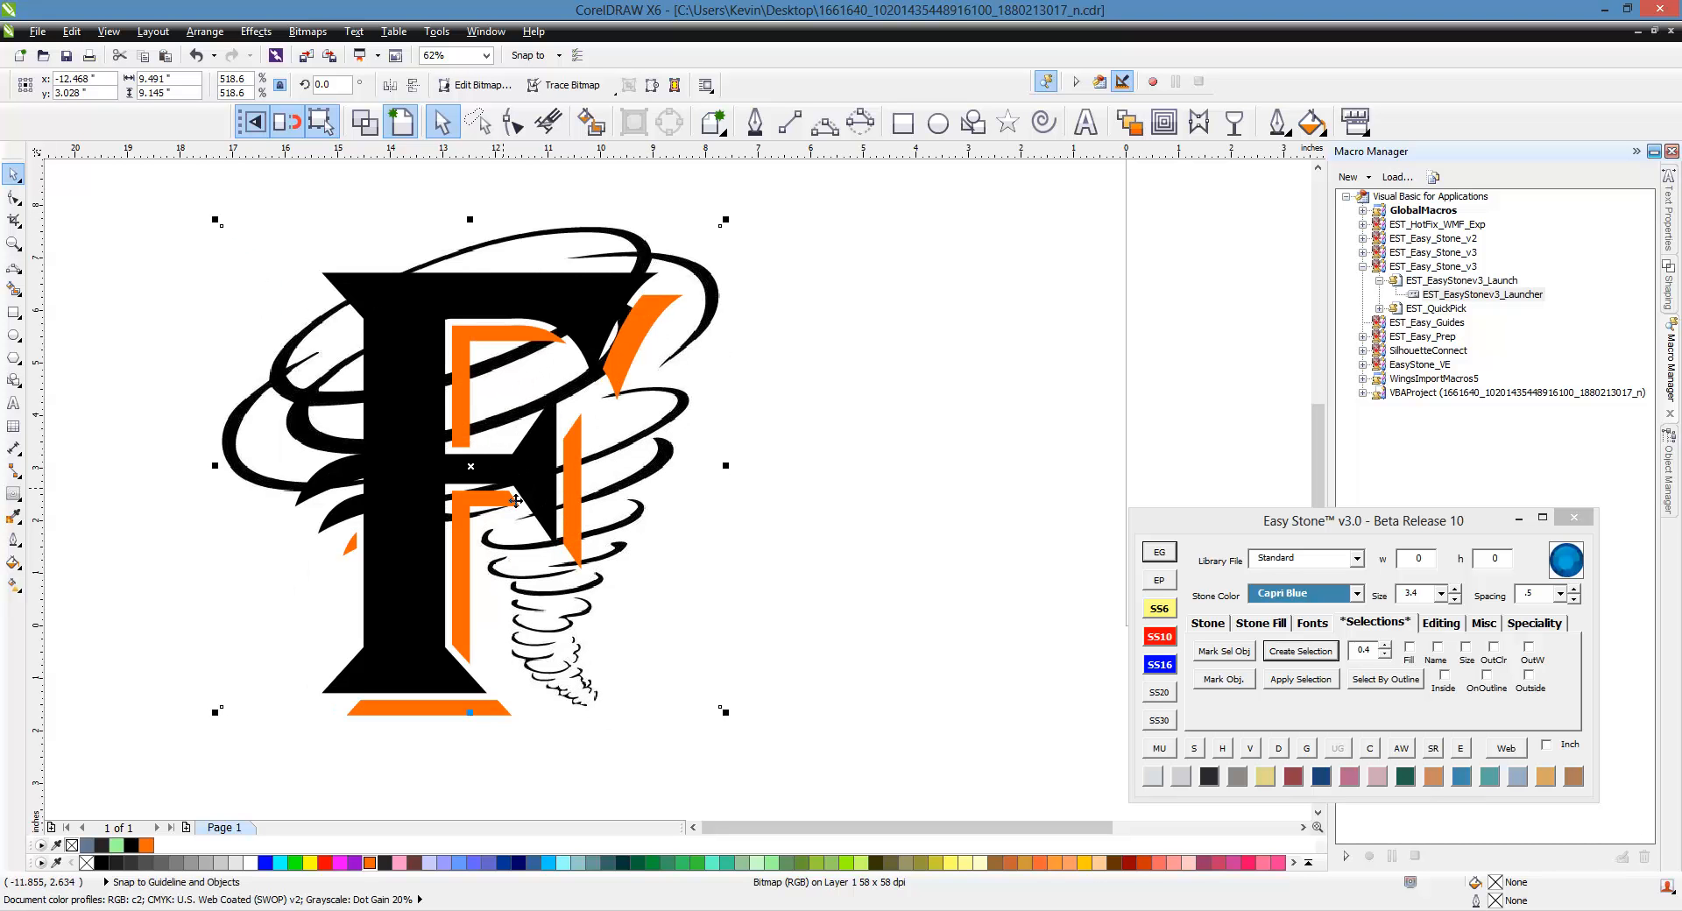
left_click_drag(516, 500, 516, 502)
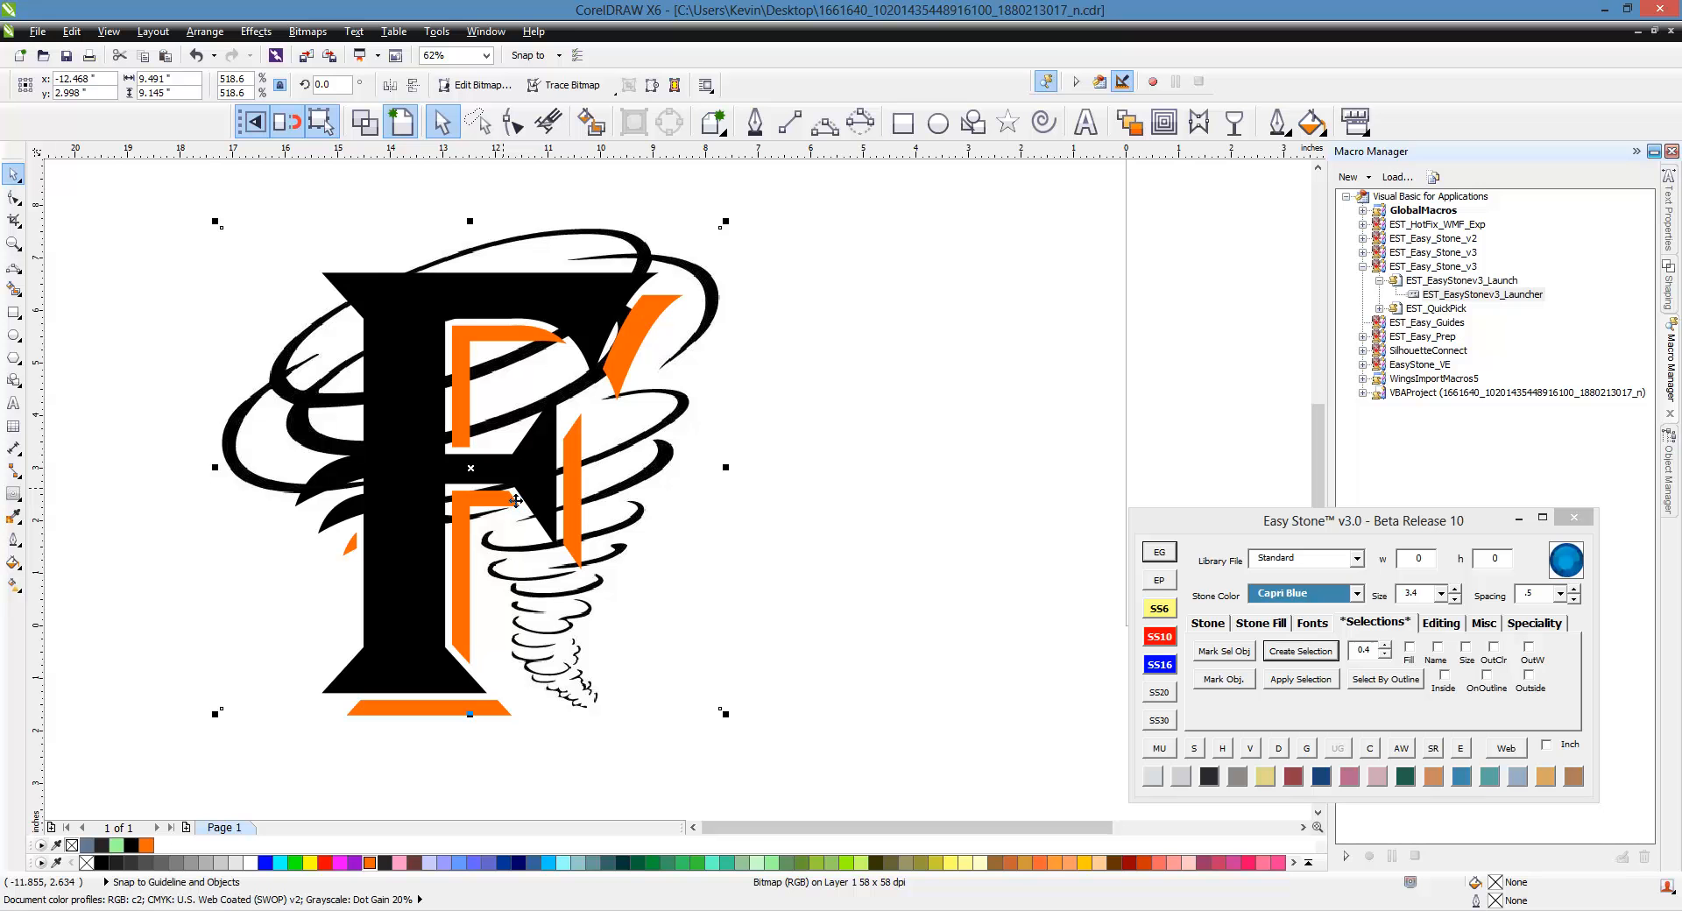
key("Left")
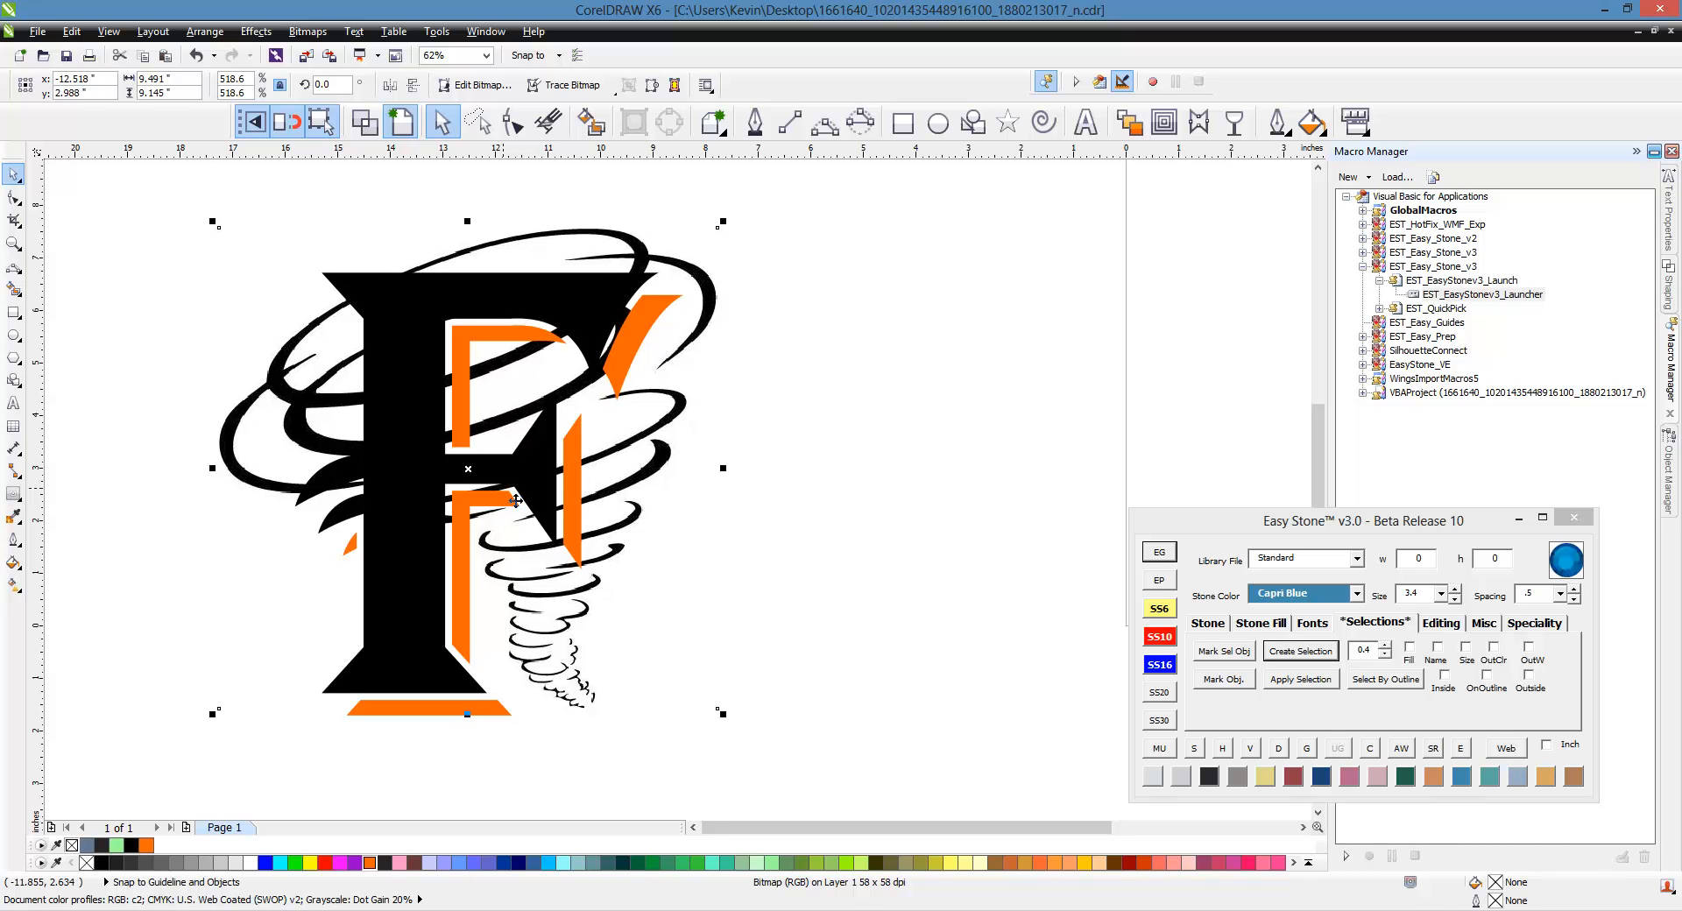
key("Left")
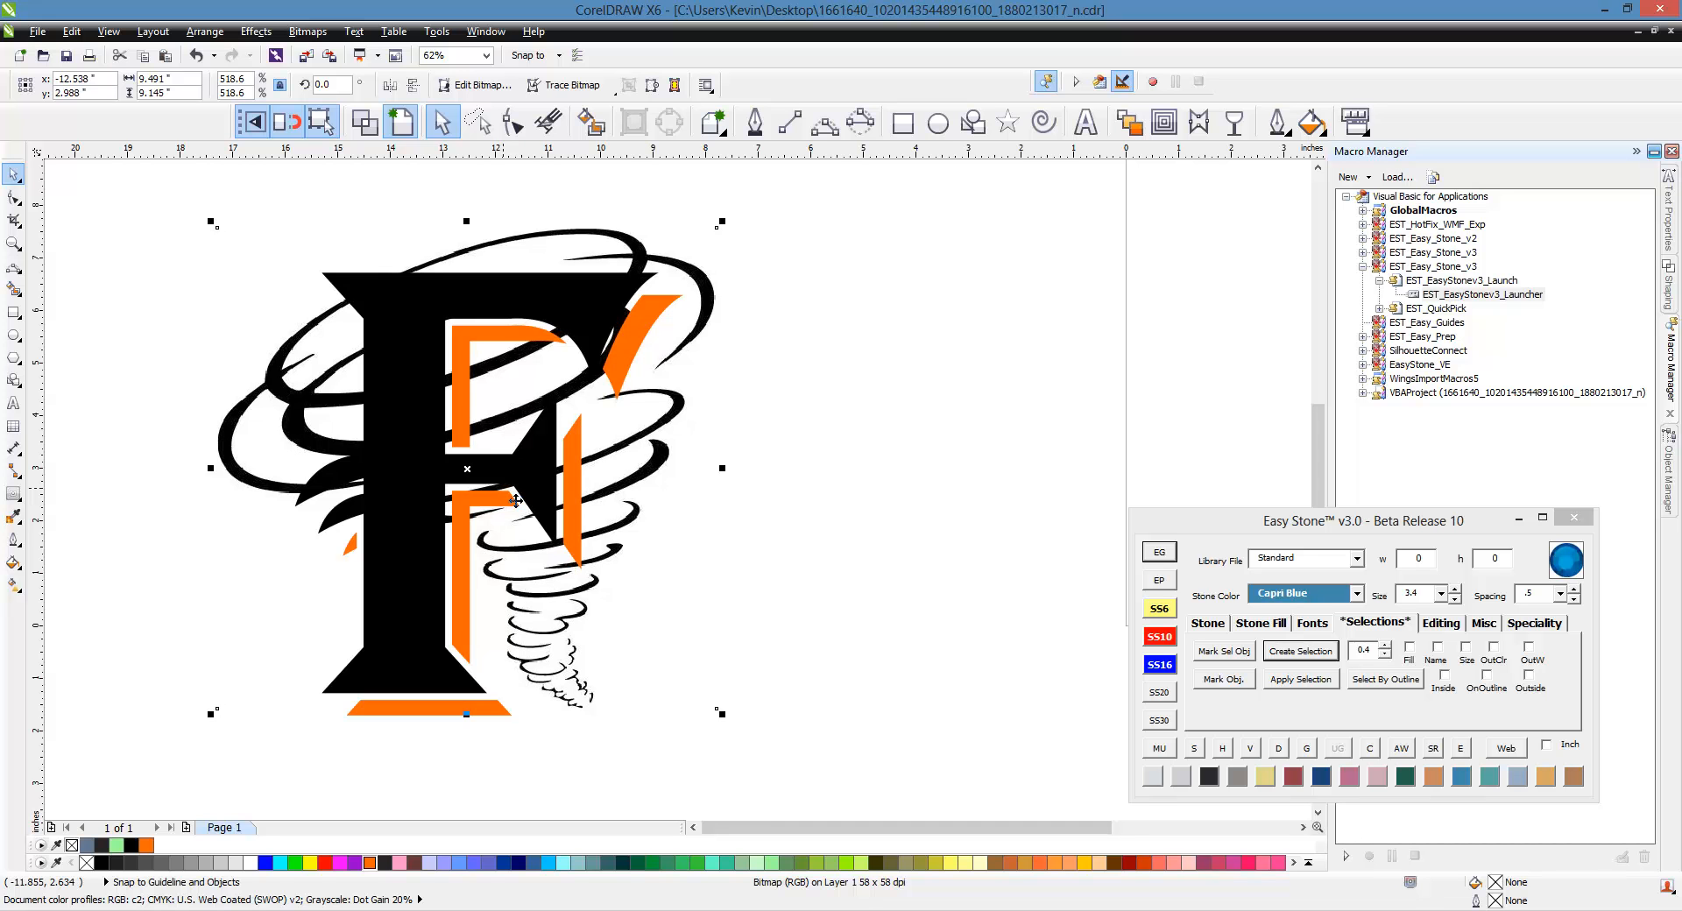
Move the tornado bitmap off the F to the empty area right of the page.
scroll(499, 363, "down", 3)
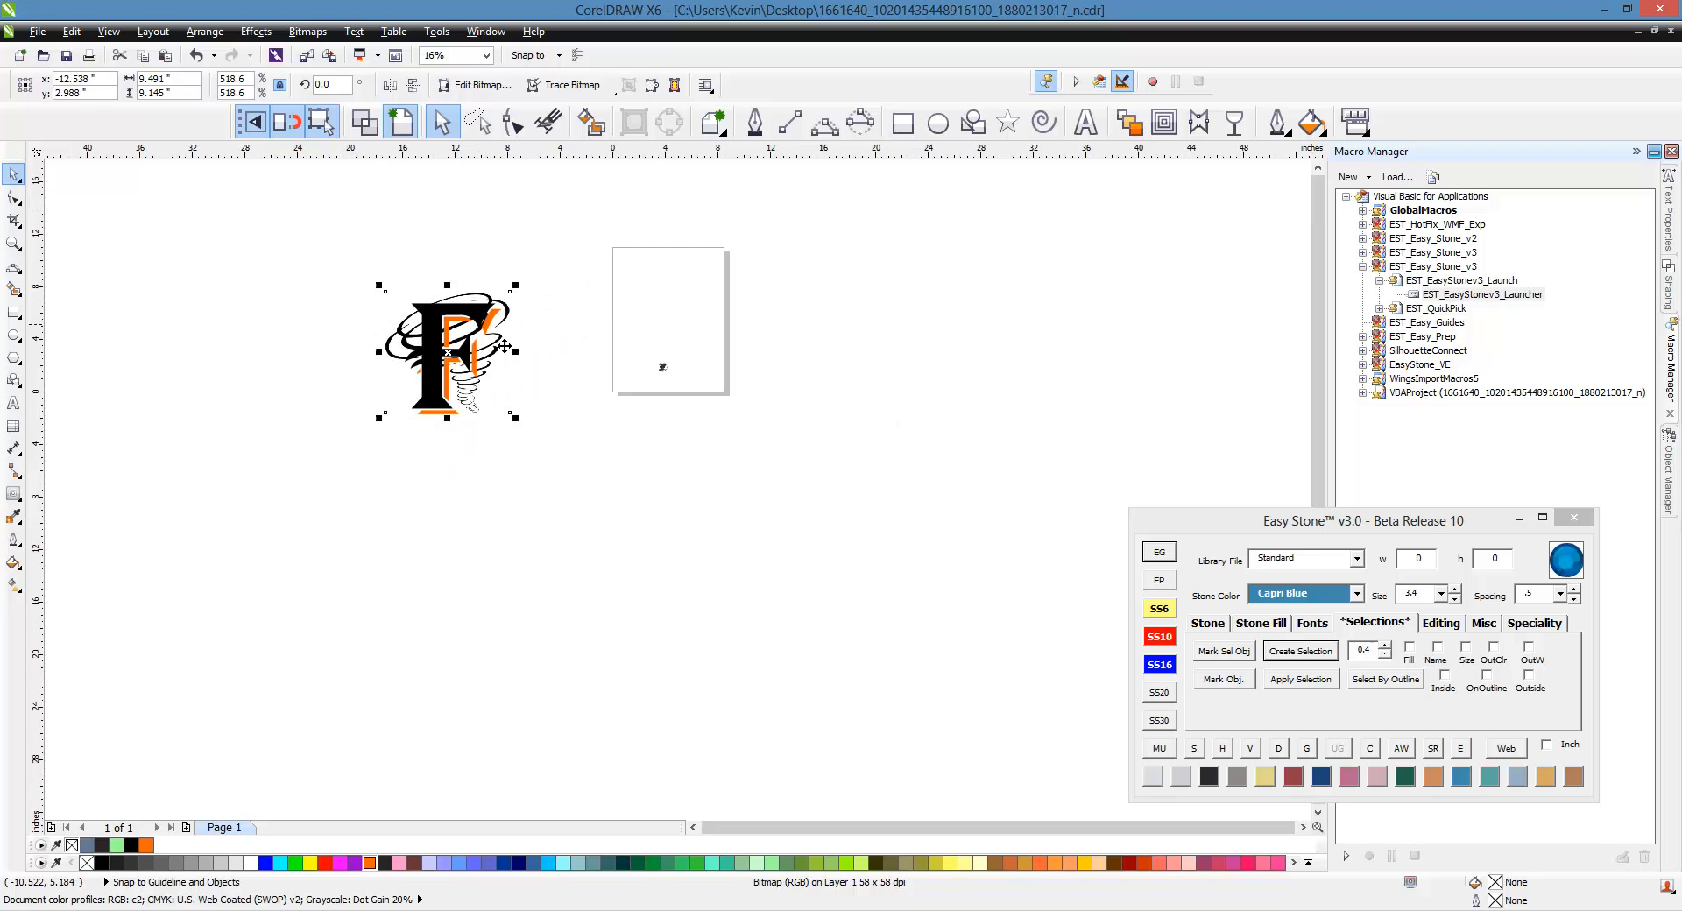
left_click_drag(505, 347, 909, 347)
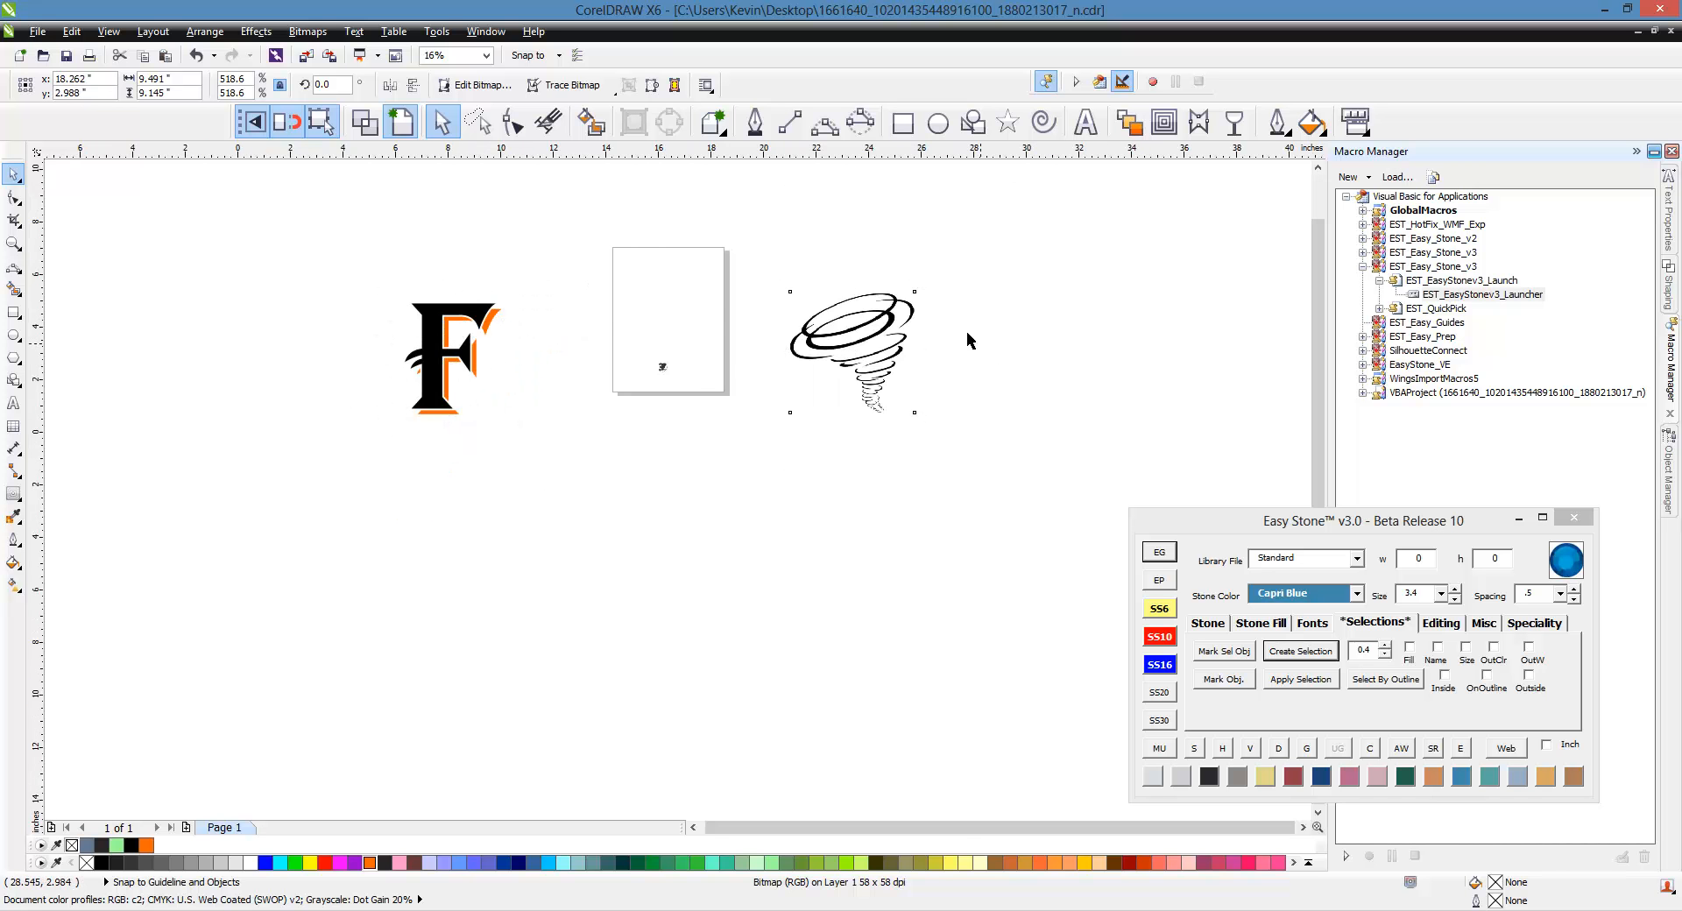
Examine the tornado bitmap's rings up close and compare its overall shape with the F across the page.
scroll(965, 331, "up", 3)
scroll(721, 442, "down", 2)
scroll(357, 290, "up", 2)
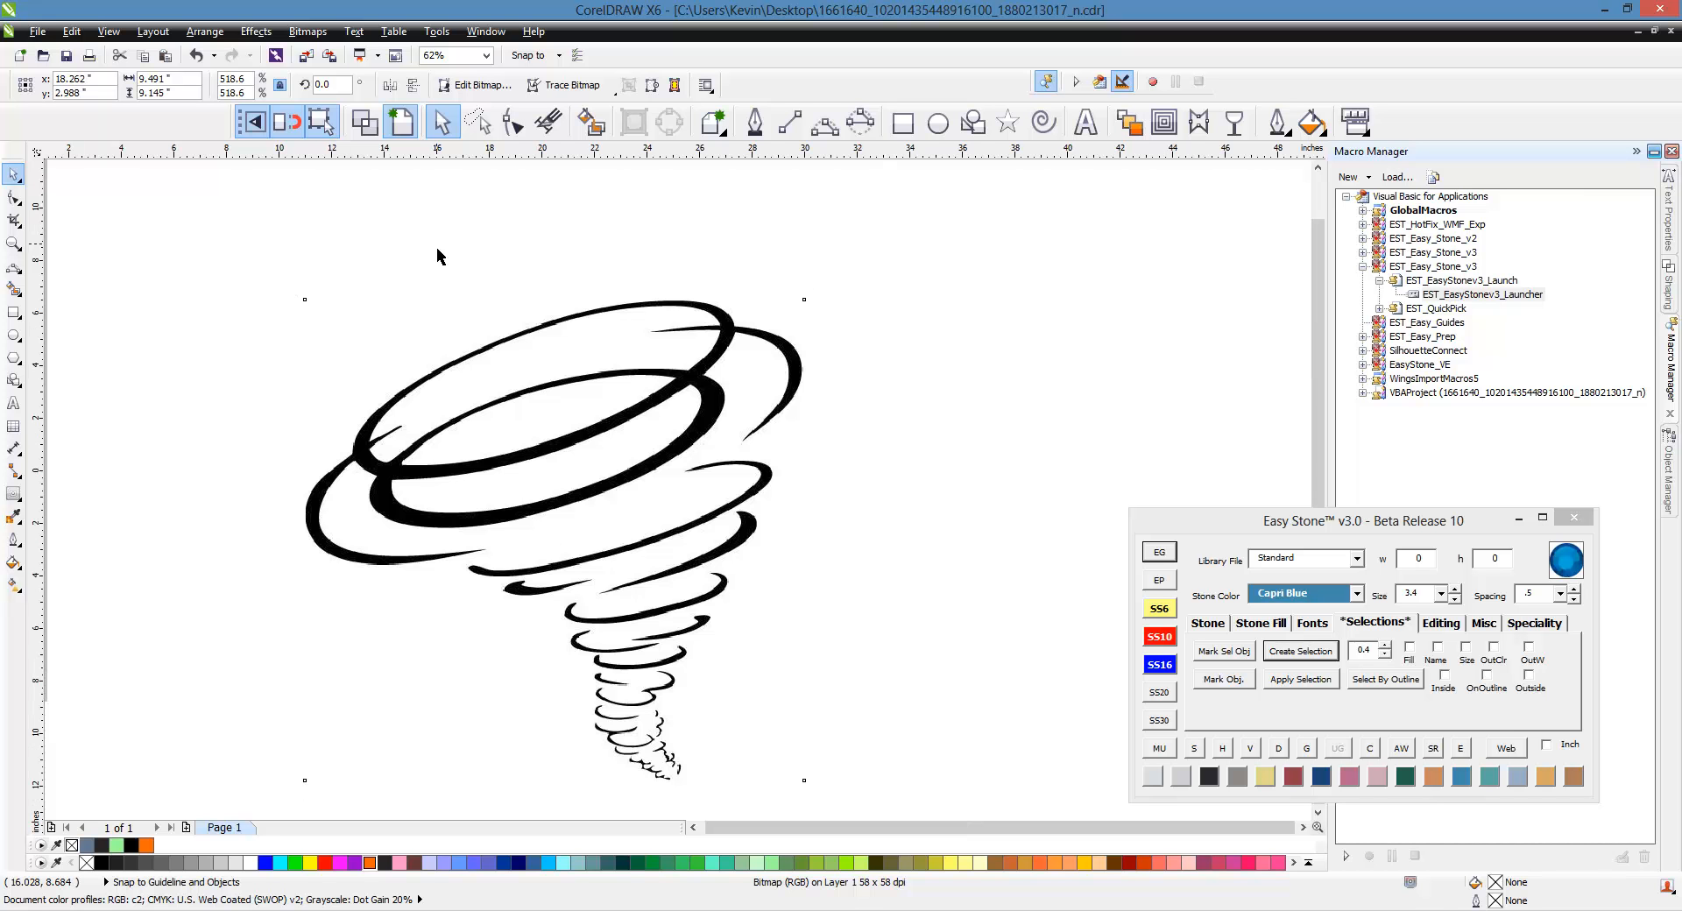
scroll(438, 254, "down", 1)
scroll(598, 317, "down", 1)
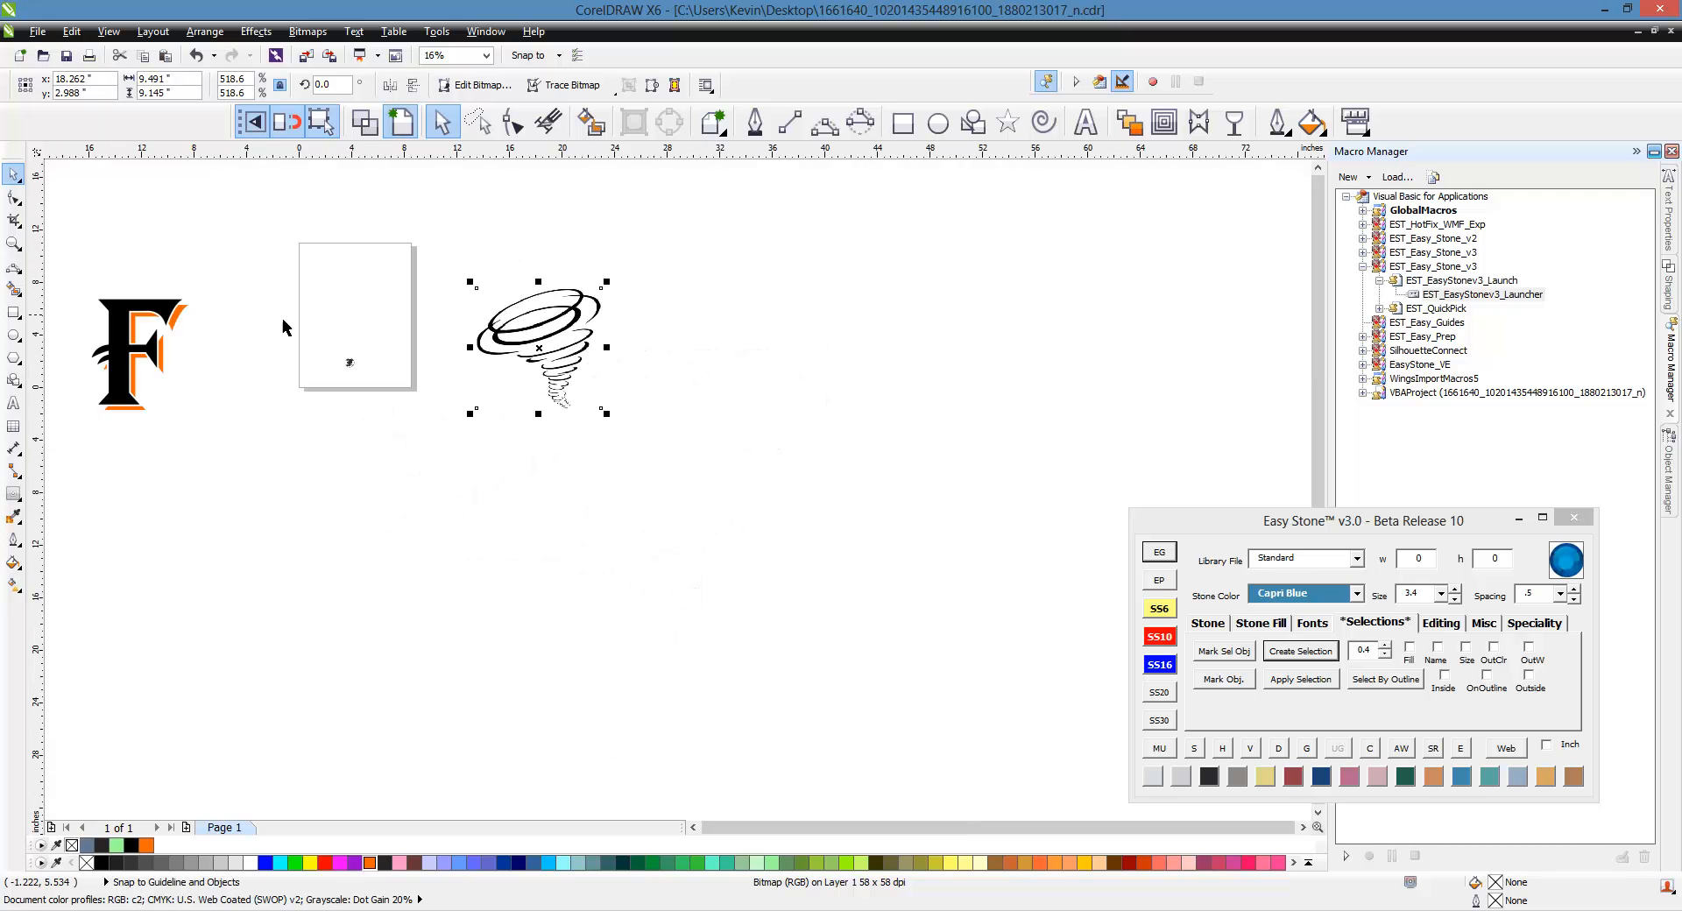
scroll(484, 300, "up", 1)
scroll(597, 325, "up", 1)
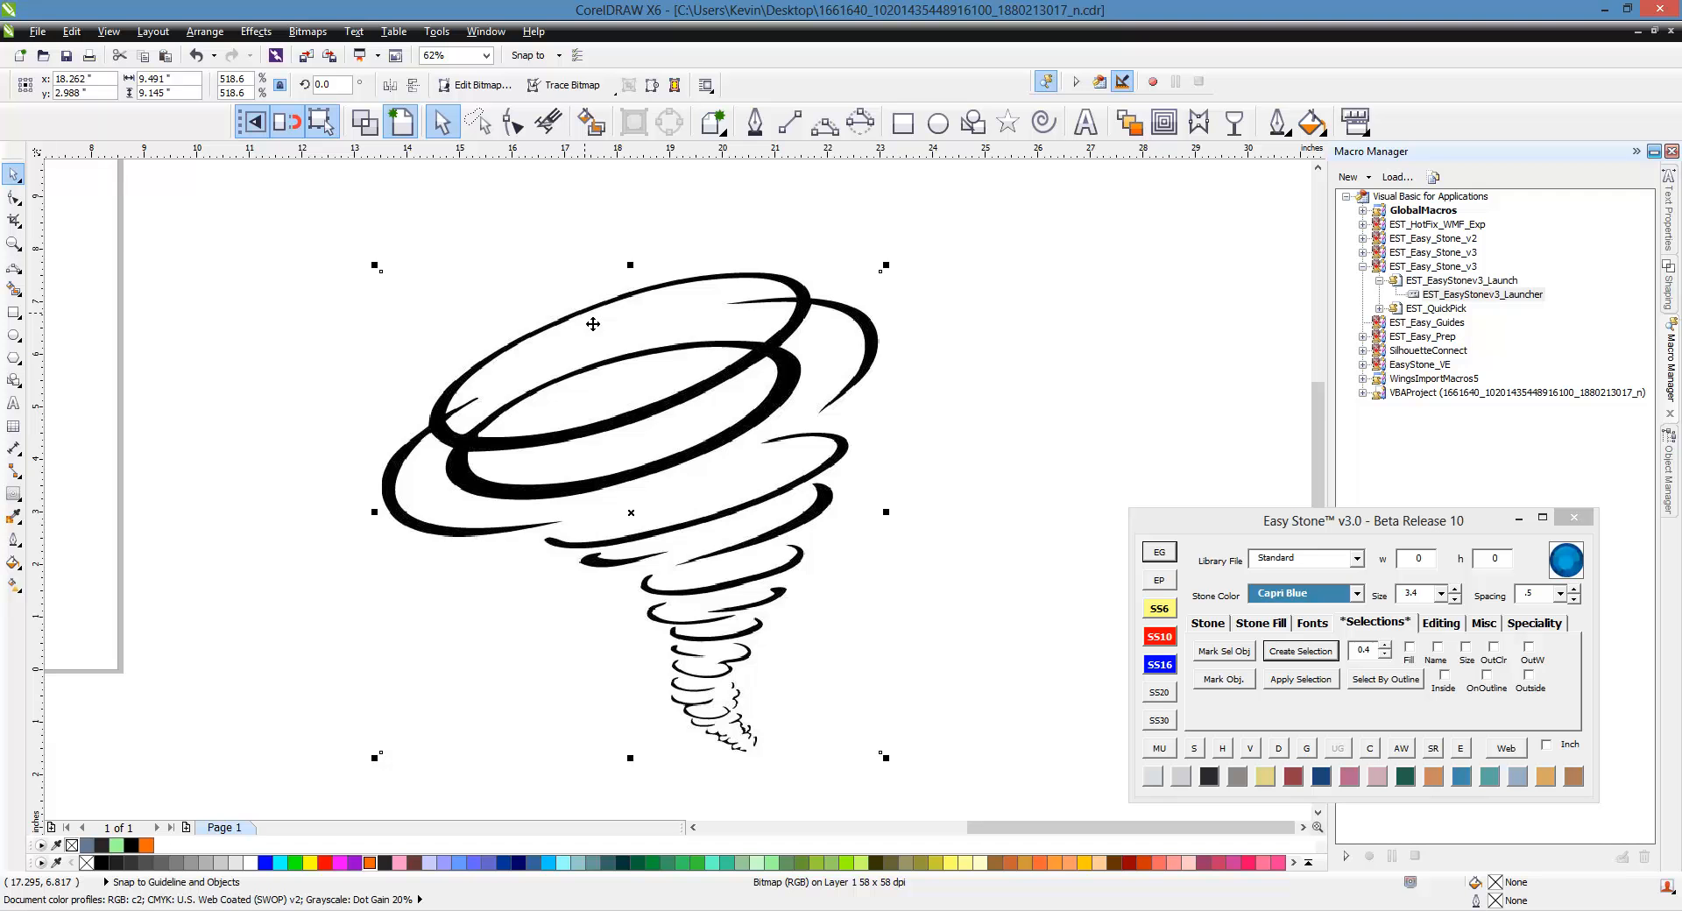
scroll(510, 310, "down", 1)
scroll(621, 382, "up", 1)
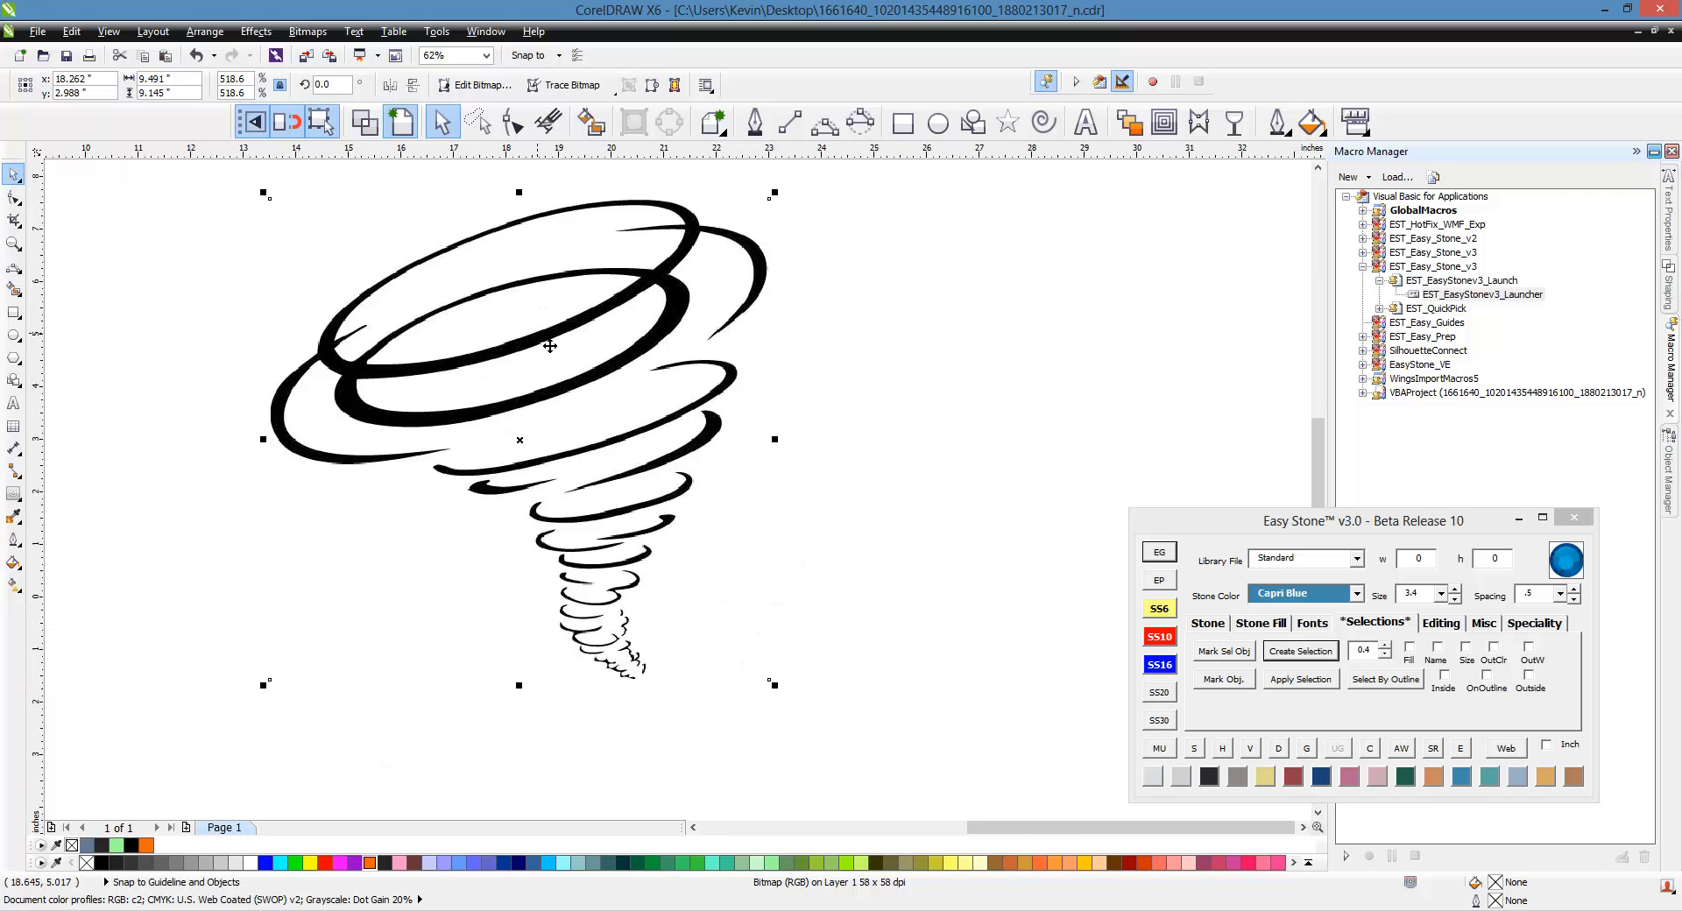
Place a copy of the tornado bitmap to the right of the original at the same height.
scroll(537, 345, "down", 2)
left_click_drag(546, 346, 745, 346)
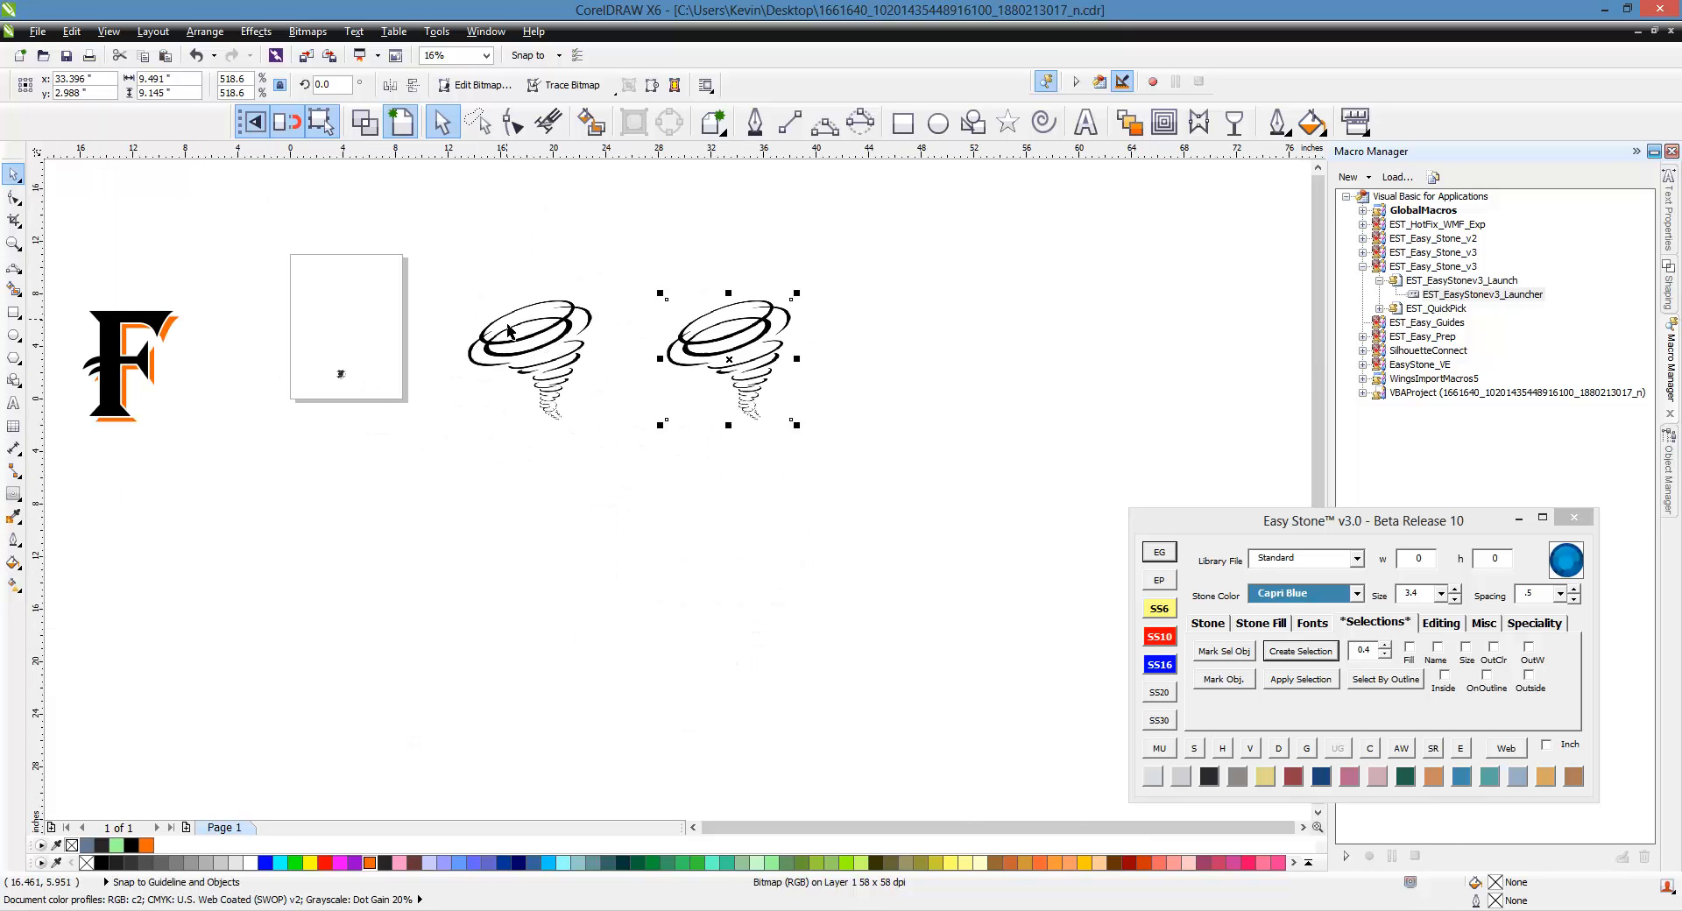
Convert the original tornado to a single-line font with SS16 stones.
scroll(513, 326, "up", 2)
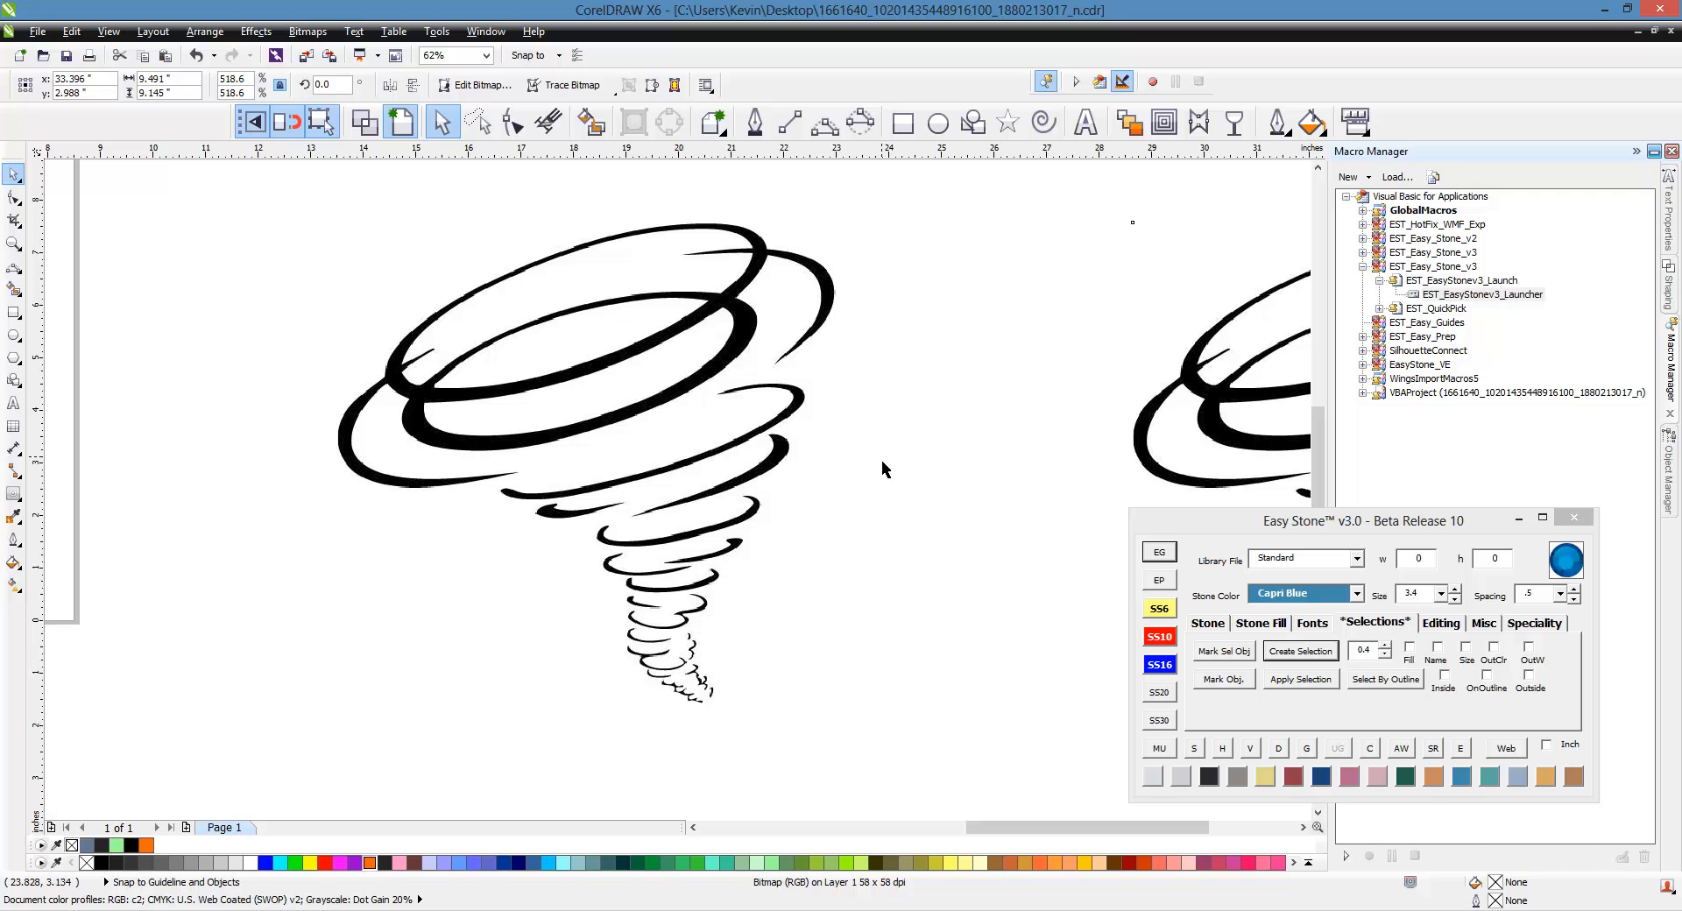
left_click(651, 359)
left_click(1313, 624)
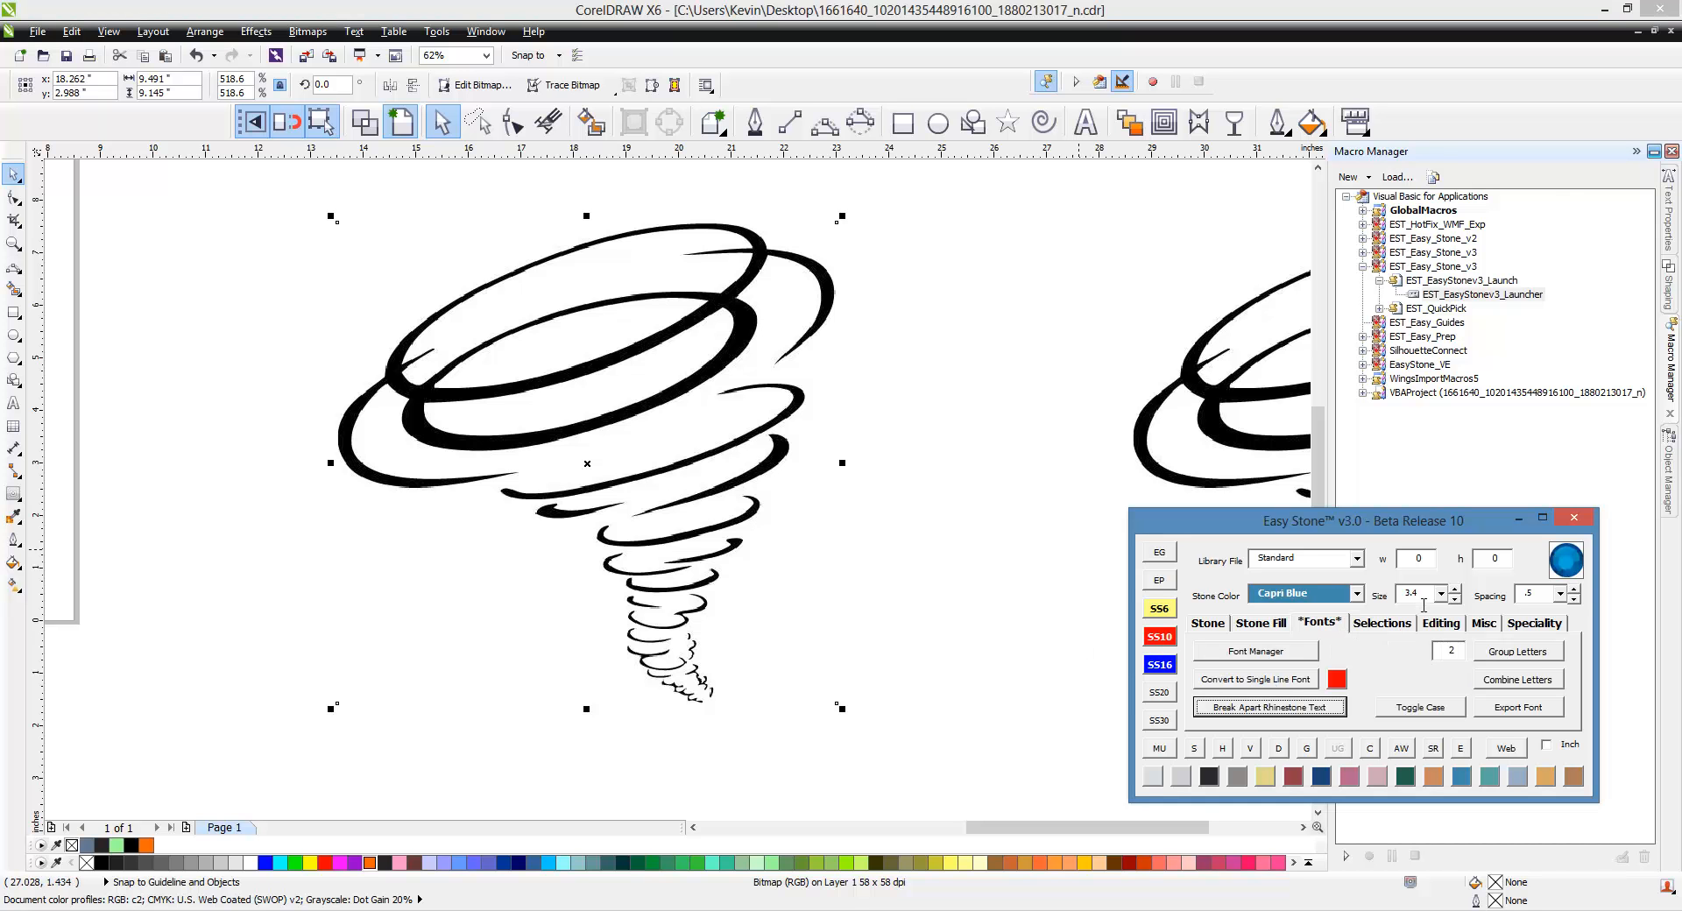
left_click(1159, 665)
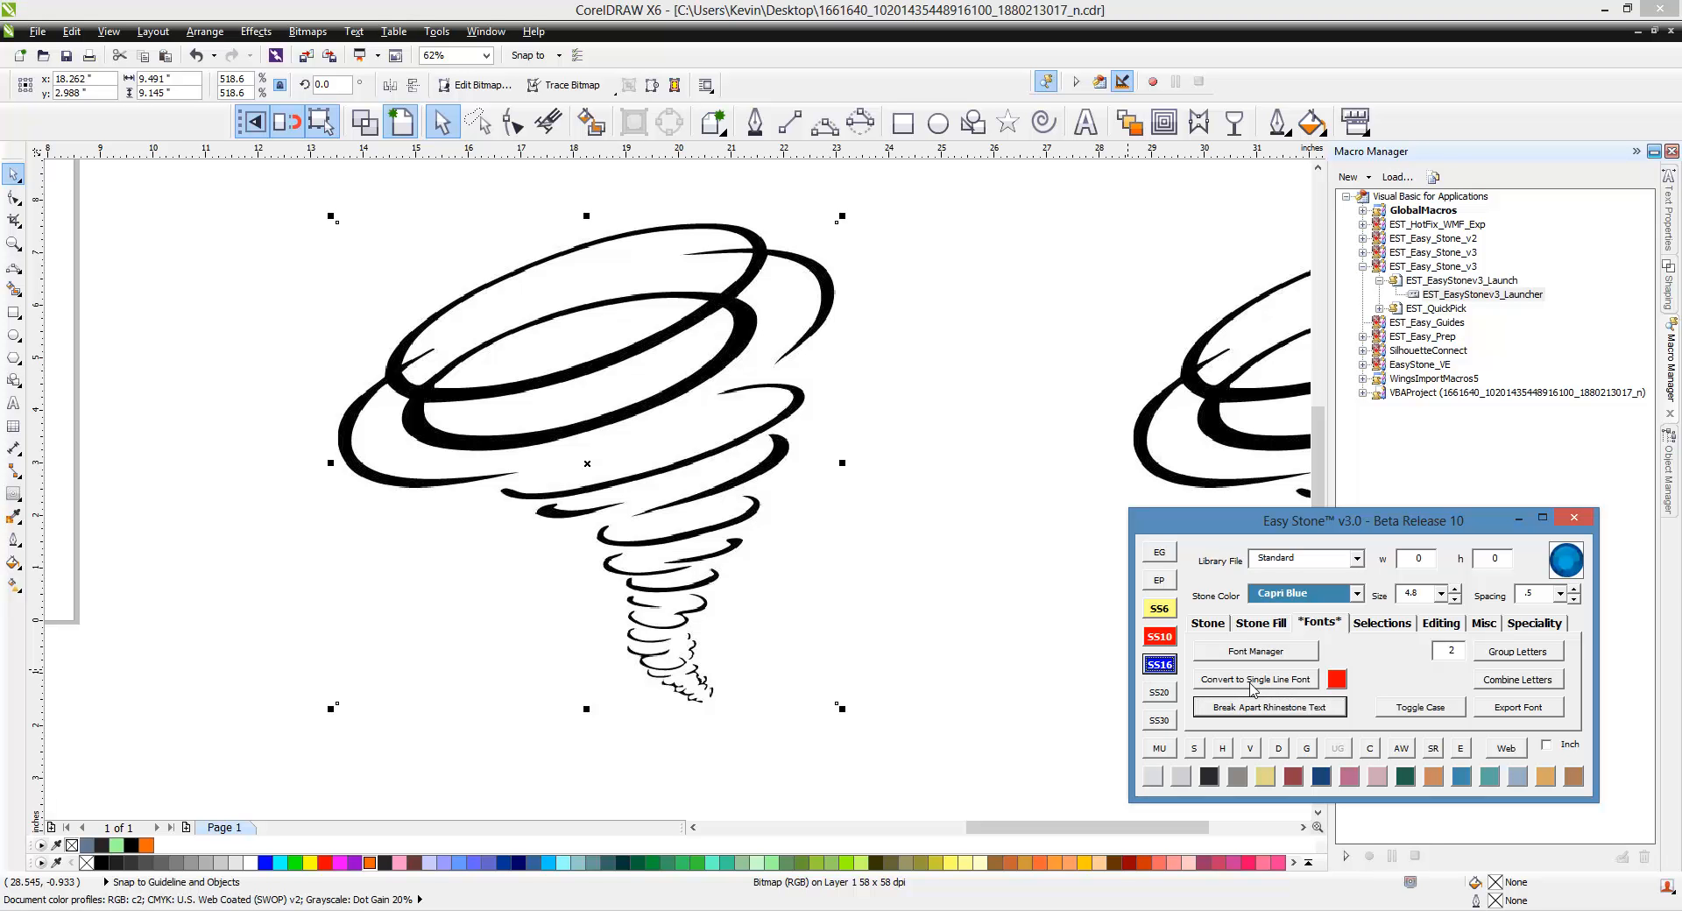
left_click(1253, 683)
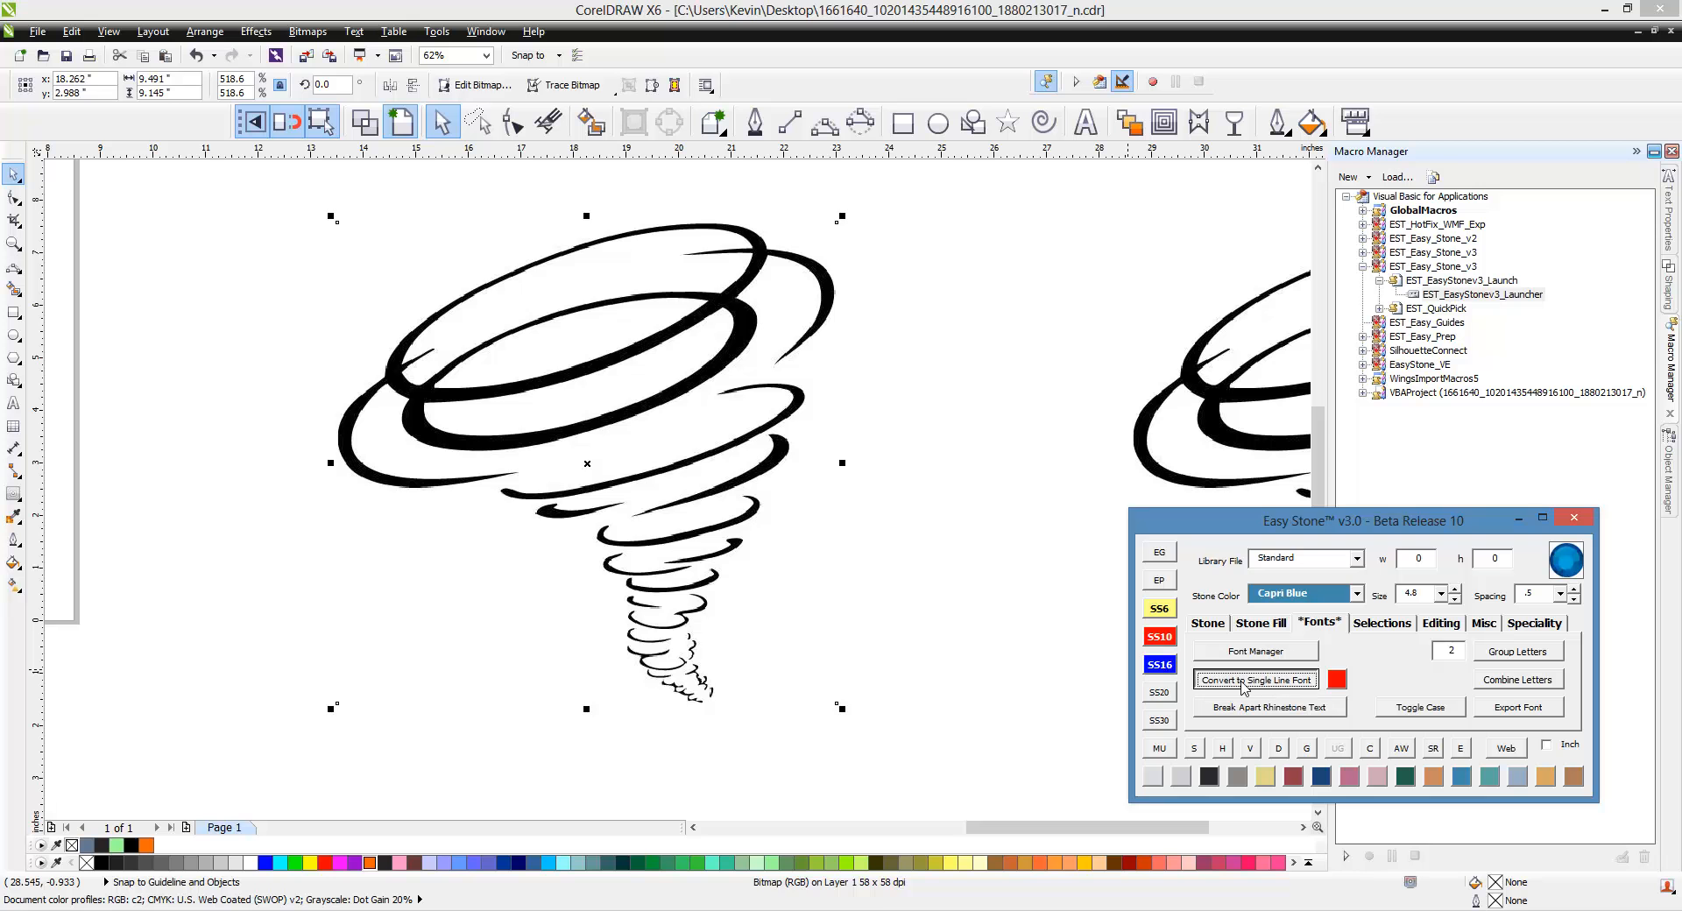
left_click(943, 630)
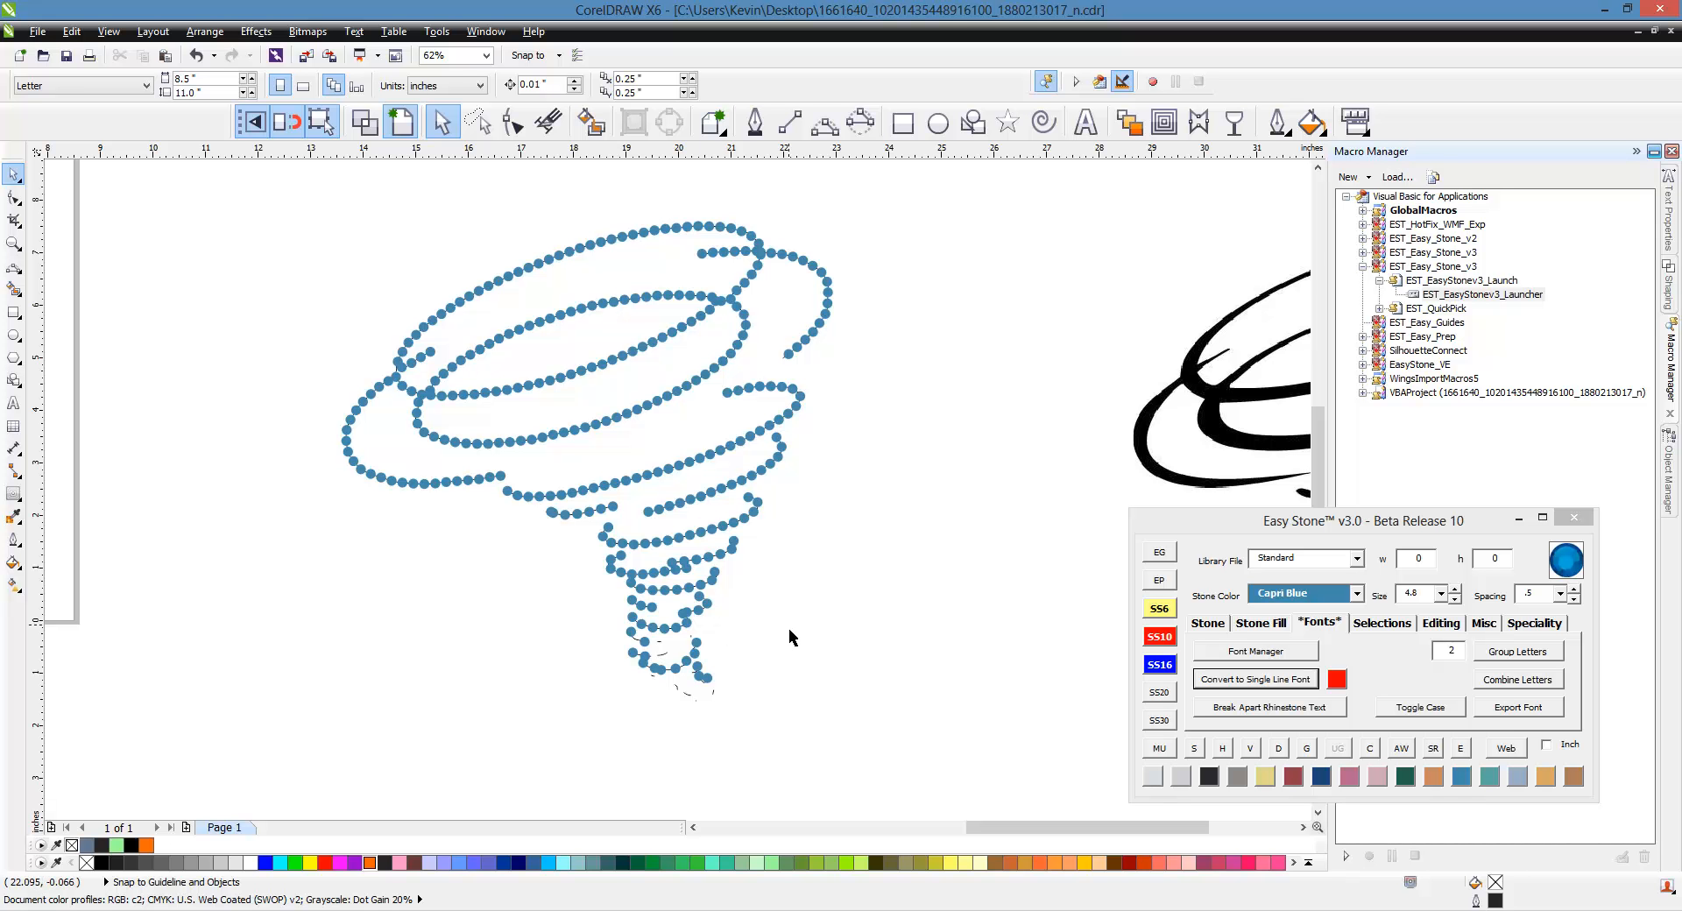
Undo the stone placement on the tornado and delete the small broken line fragments at its lower tip.
key("ctrl+z")
left_click(829, 636)
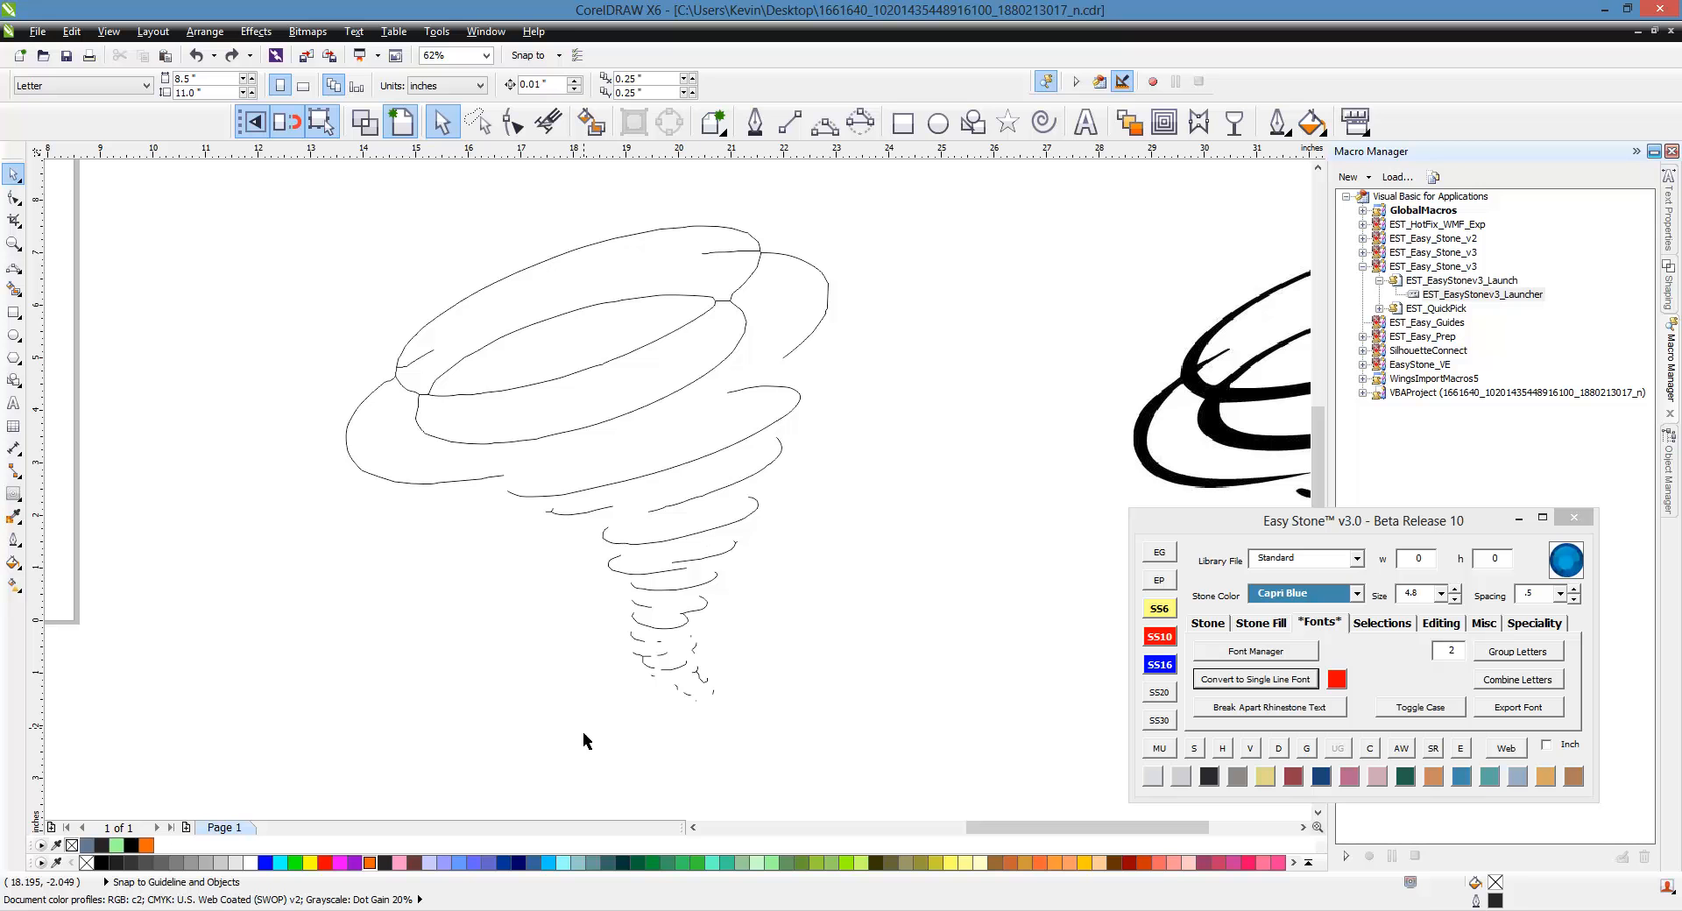
left_click_drag(585, 741, 771, 638)
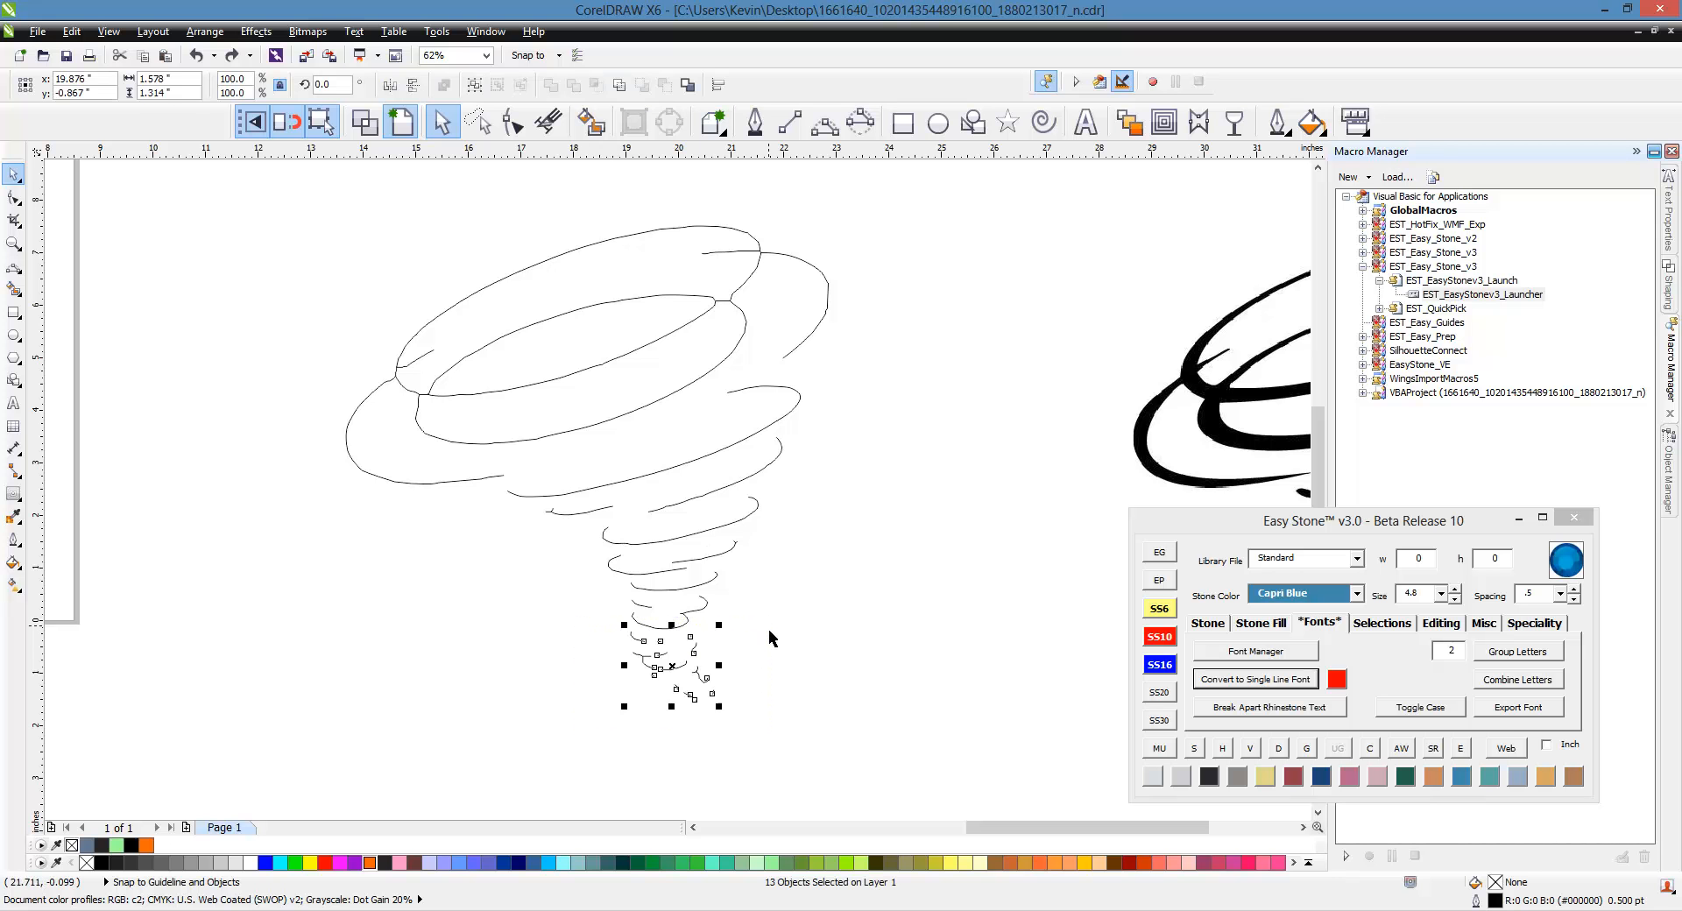
key("Delete")
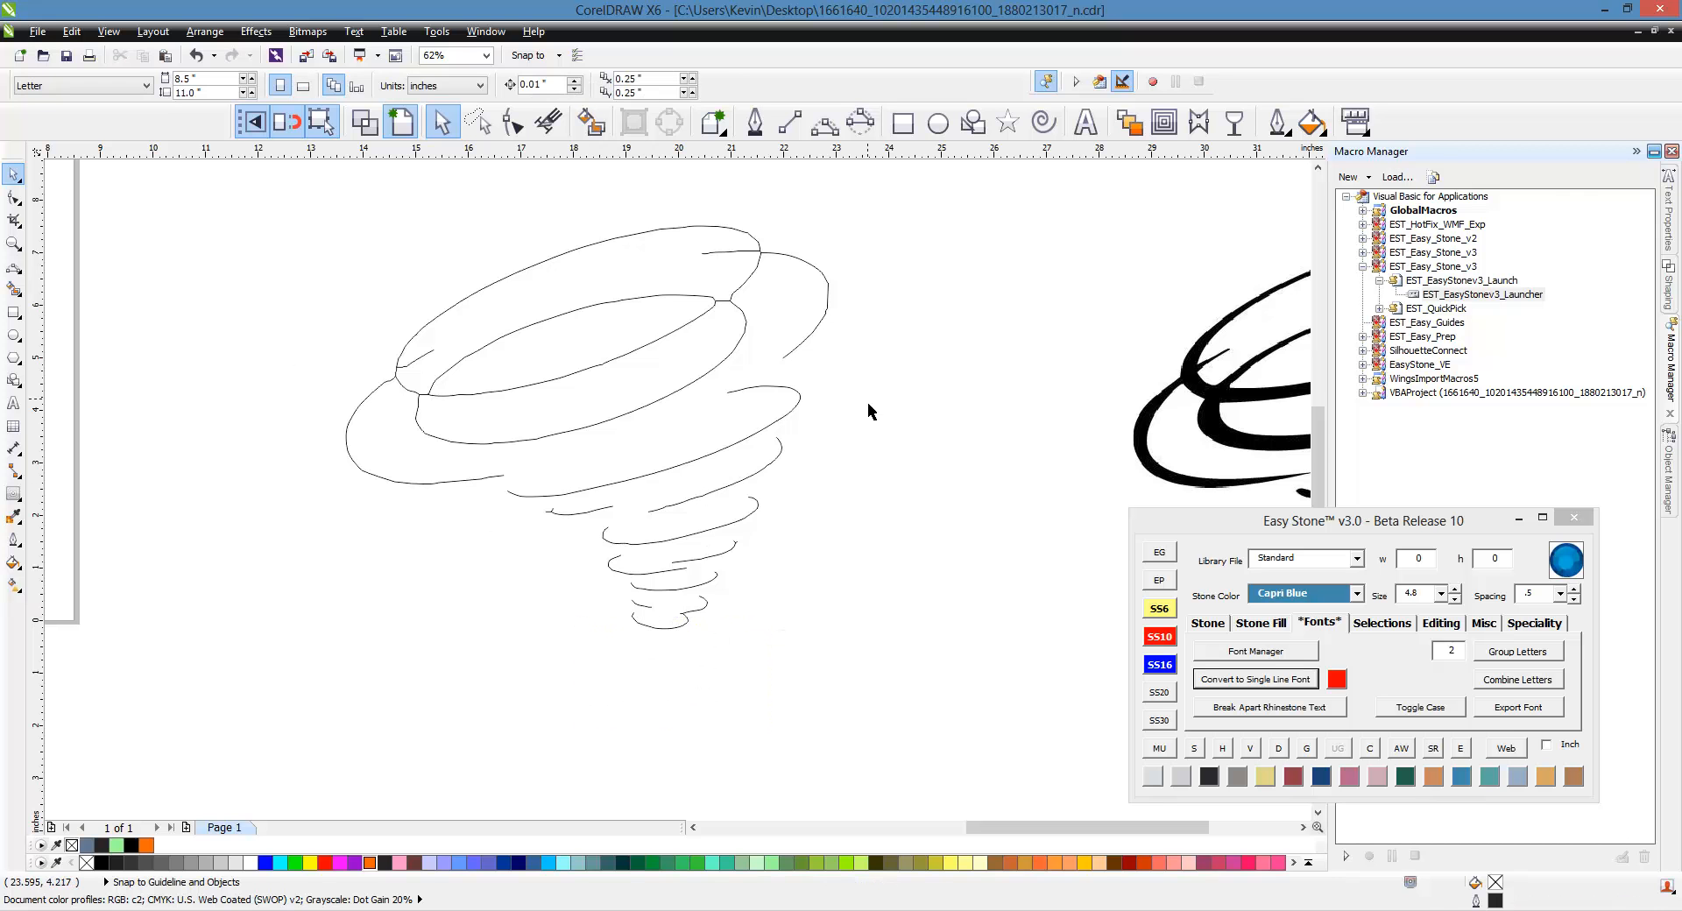
Add SS16 Capri Blue stones along the curve forming the tornado's large upper rings.
scroll(711, 424, "down", 2)
scroll(776, 389, "up", 4)
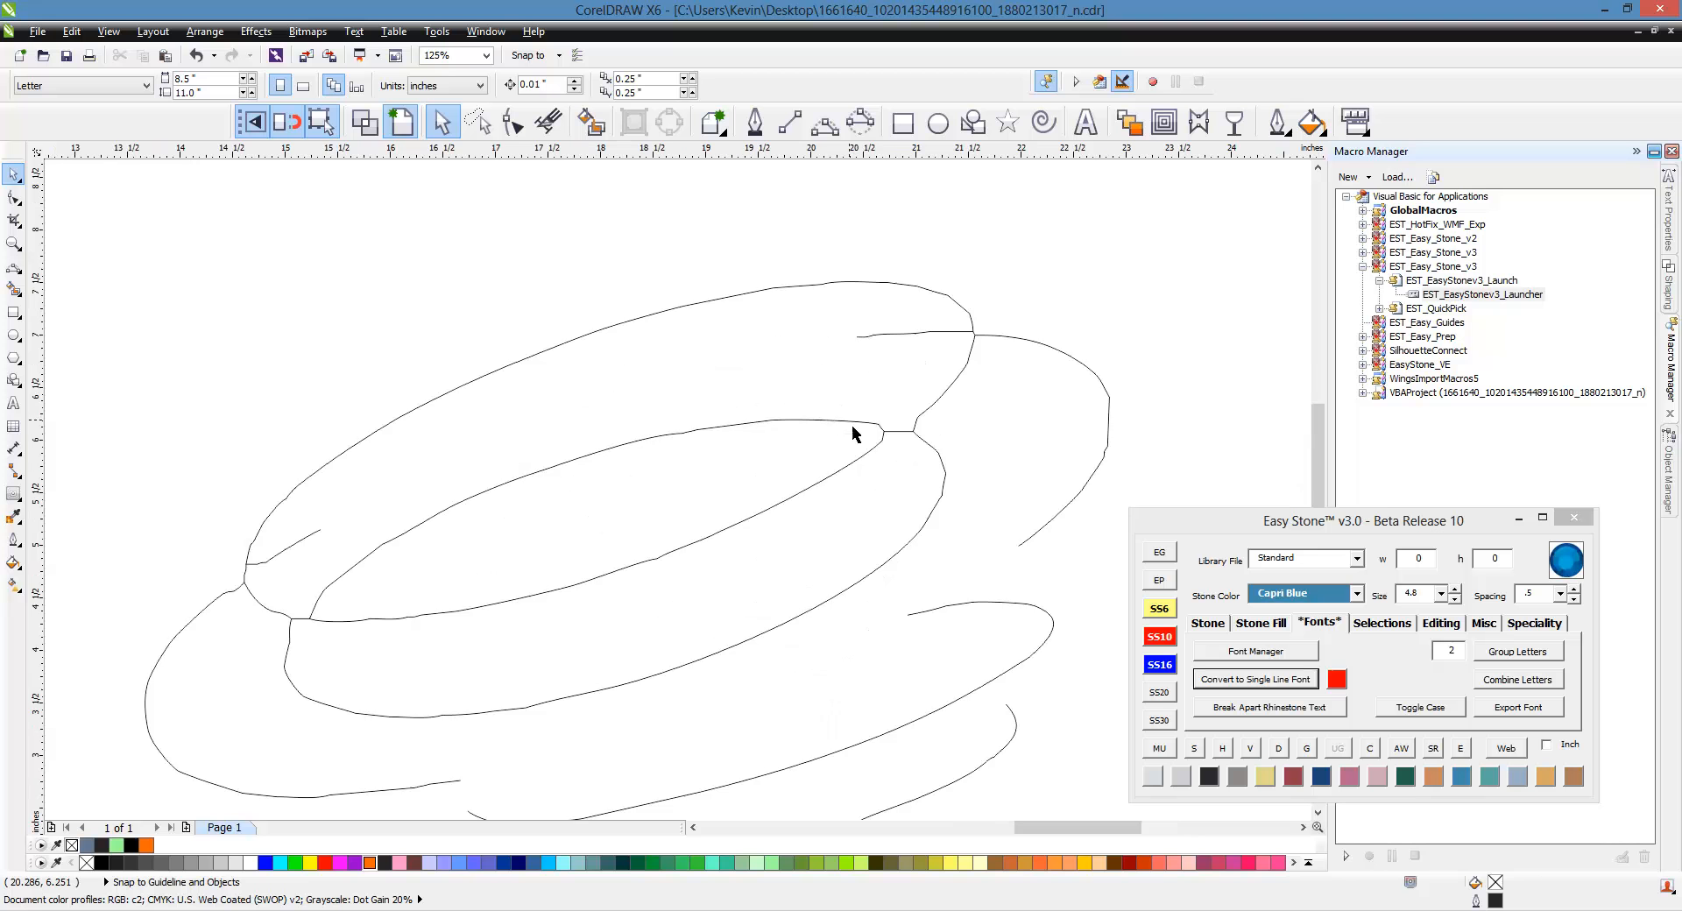
scroll(852, 429, "down", 2)
left_click(657, 279)
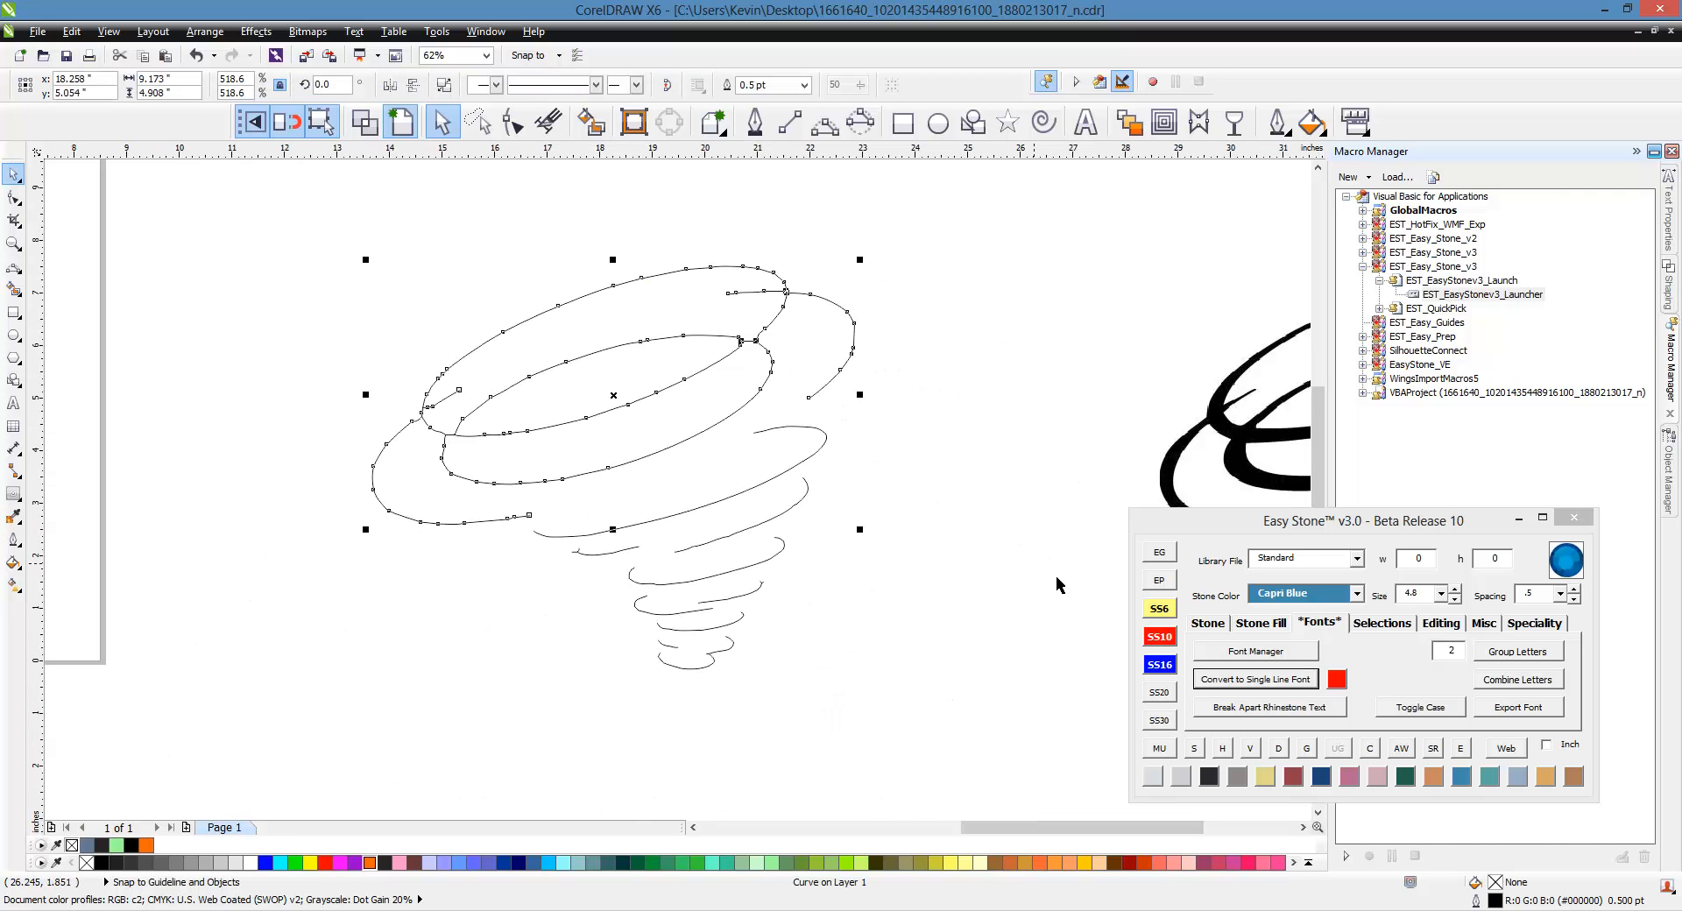
left_click(1212, 624)
left_click(1307, 651)
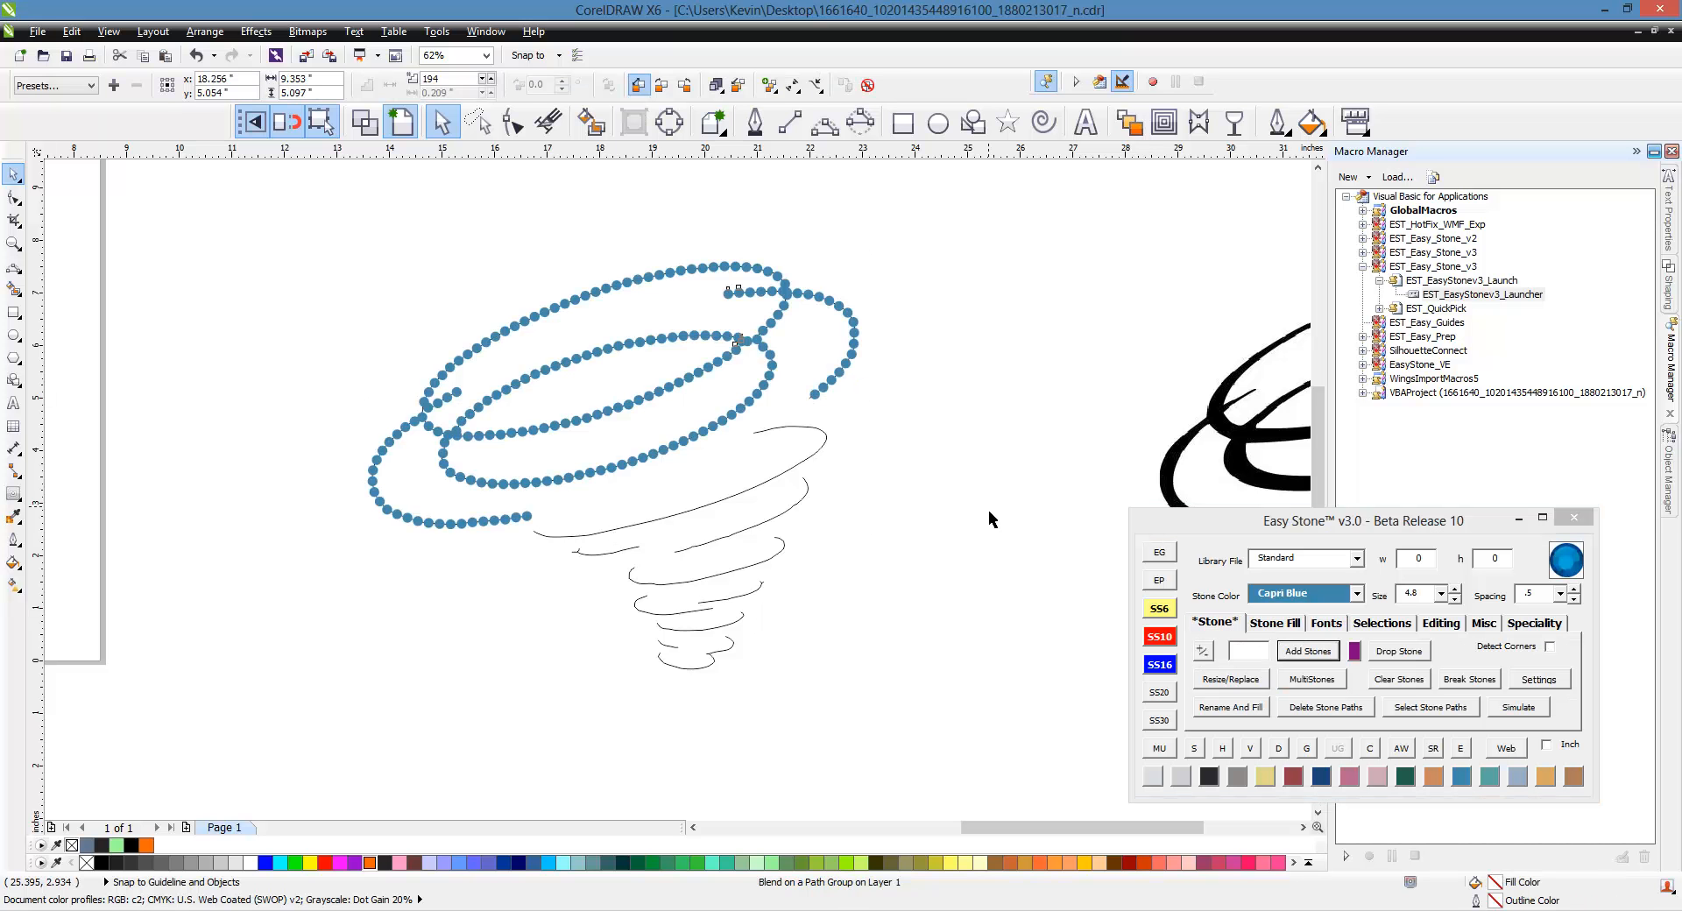
left_click(990, 519)
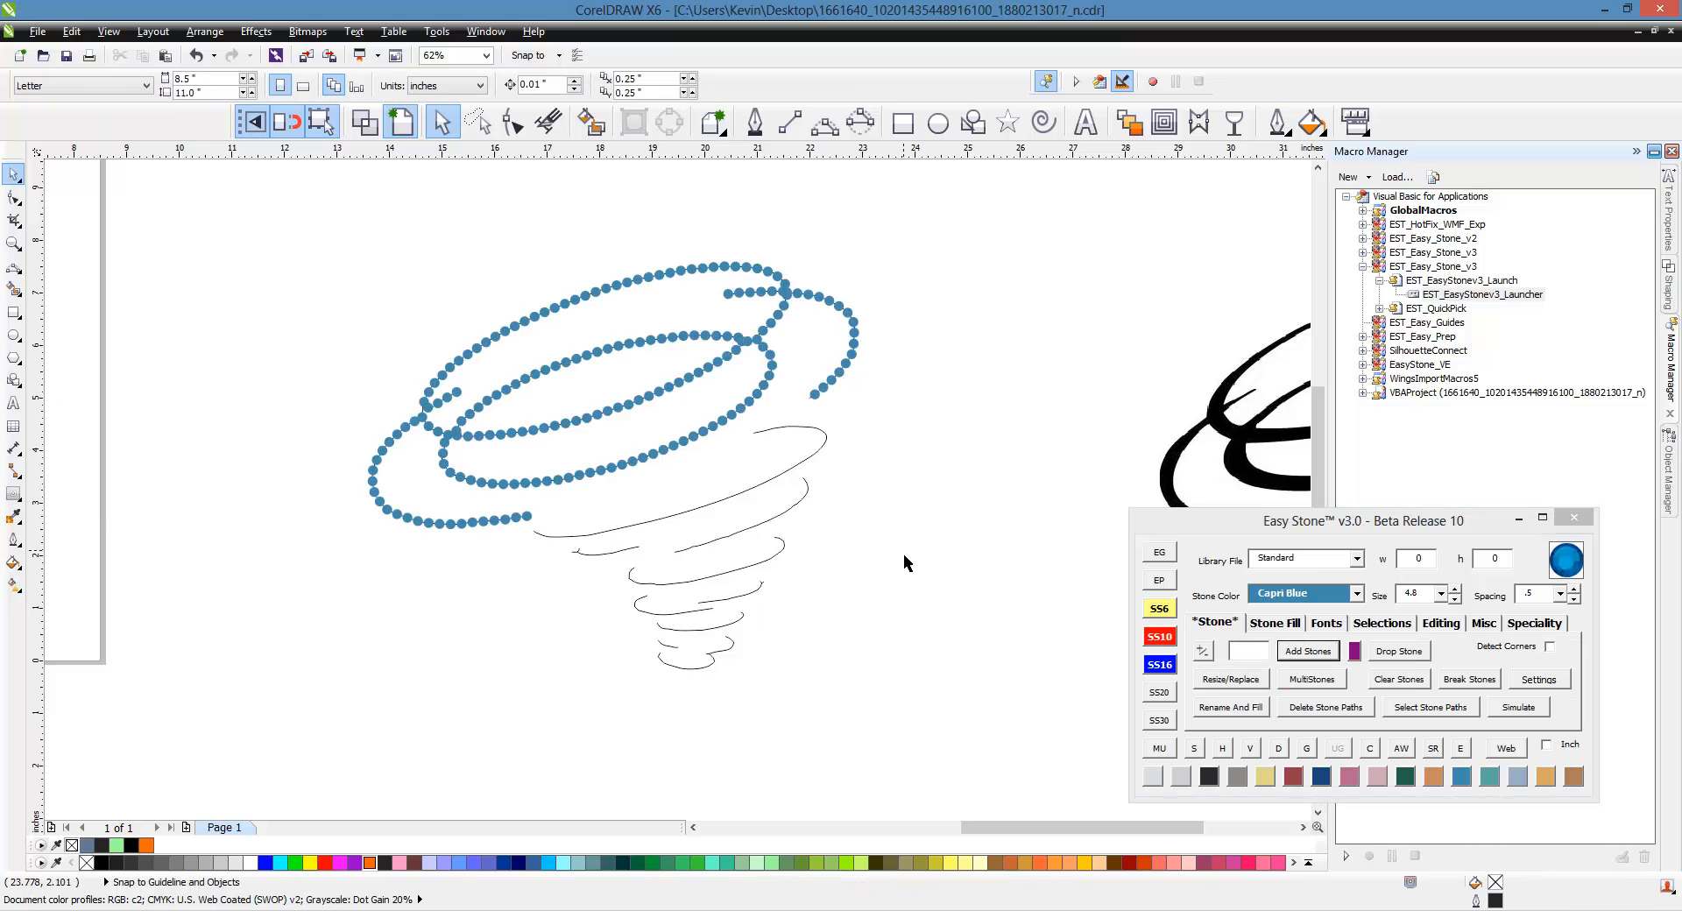
Add SS10 Capri Blue stones along the first curve directly below the tornado's large rings.
scroll(608, 452, "down", 1)
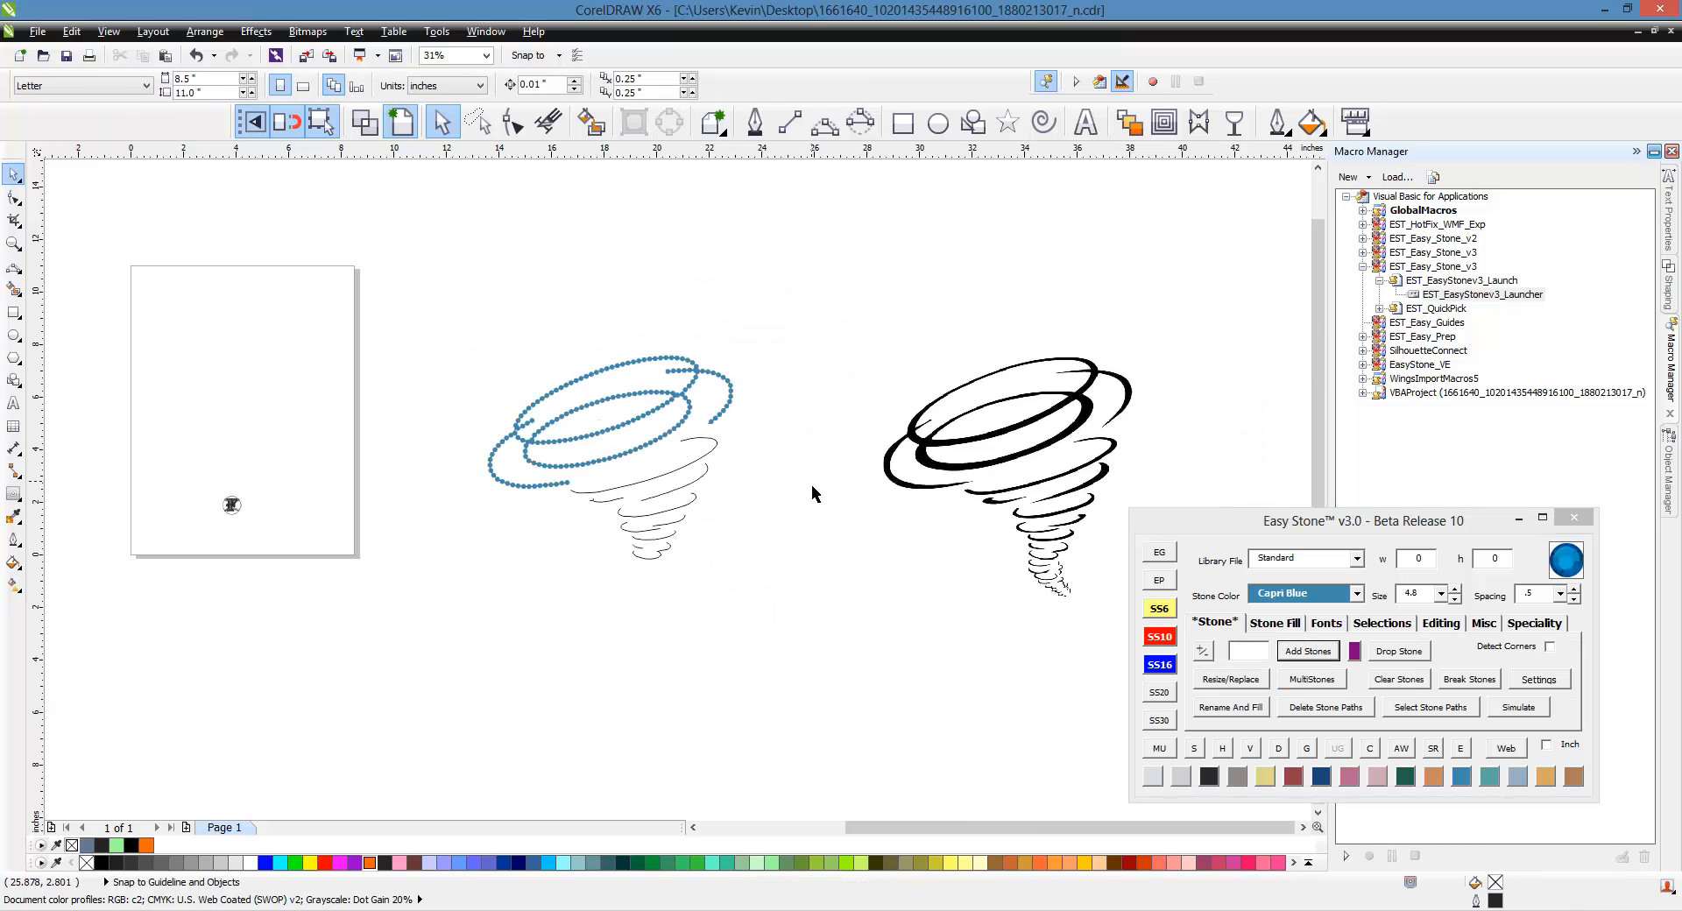
scroll(676, 477, "up", 1)
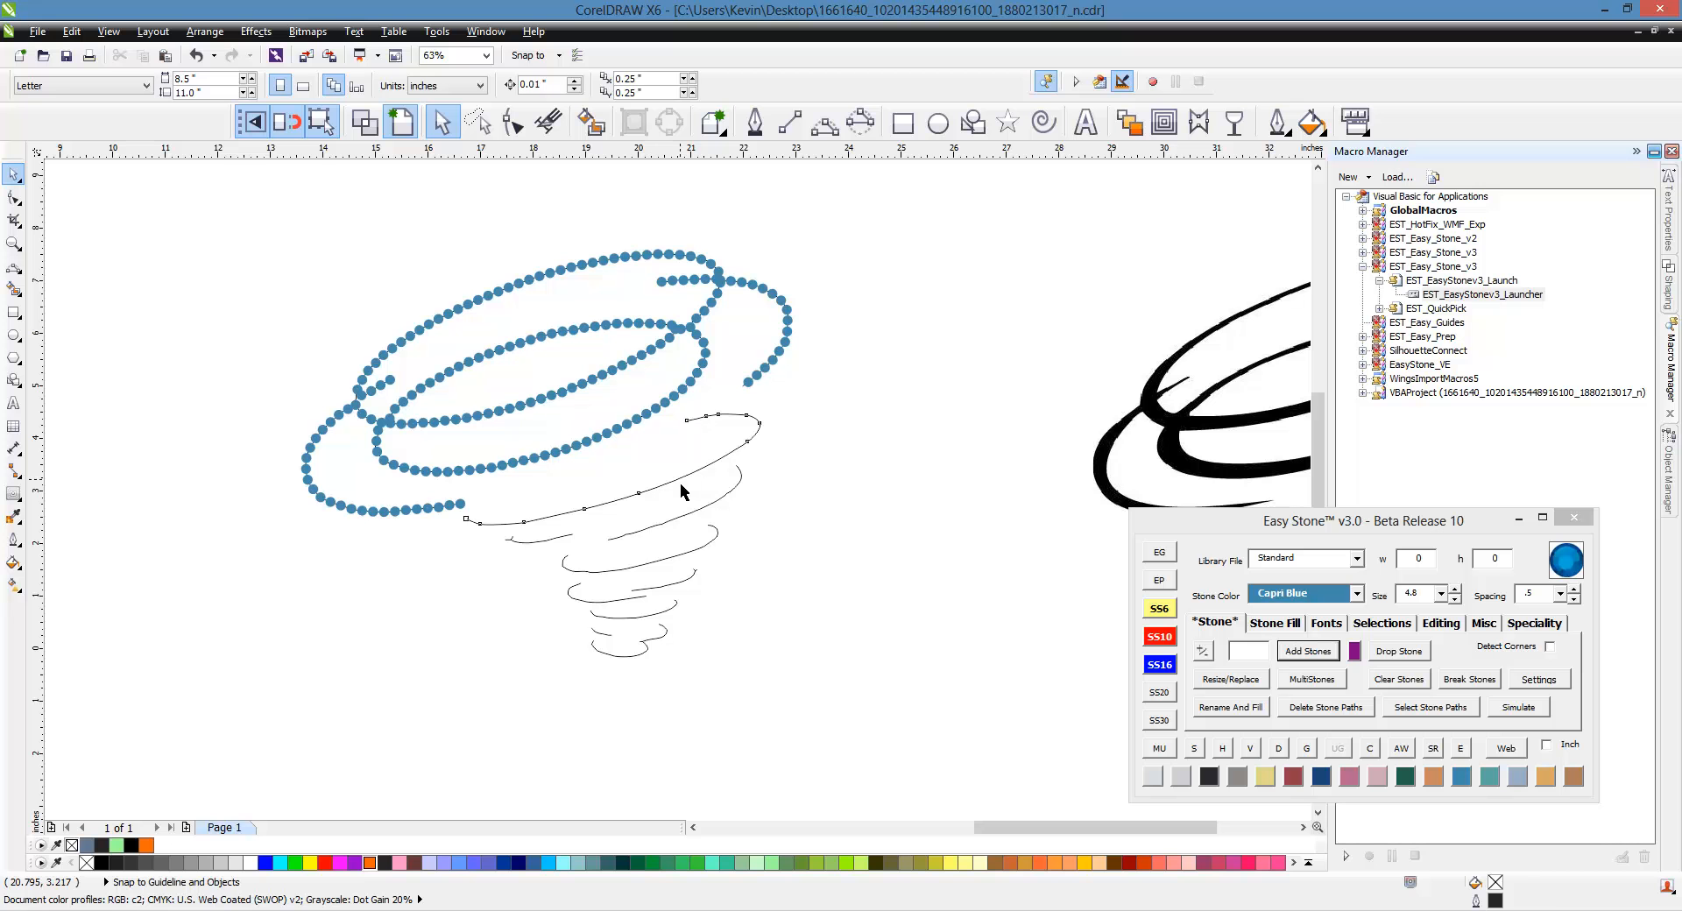
left_click(684, 492)
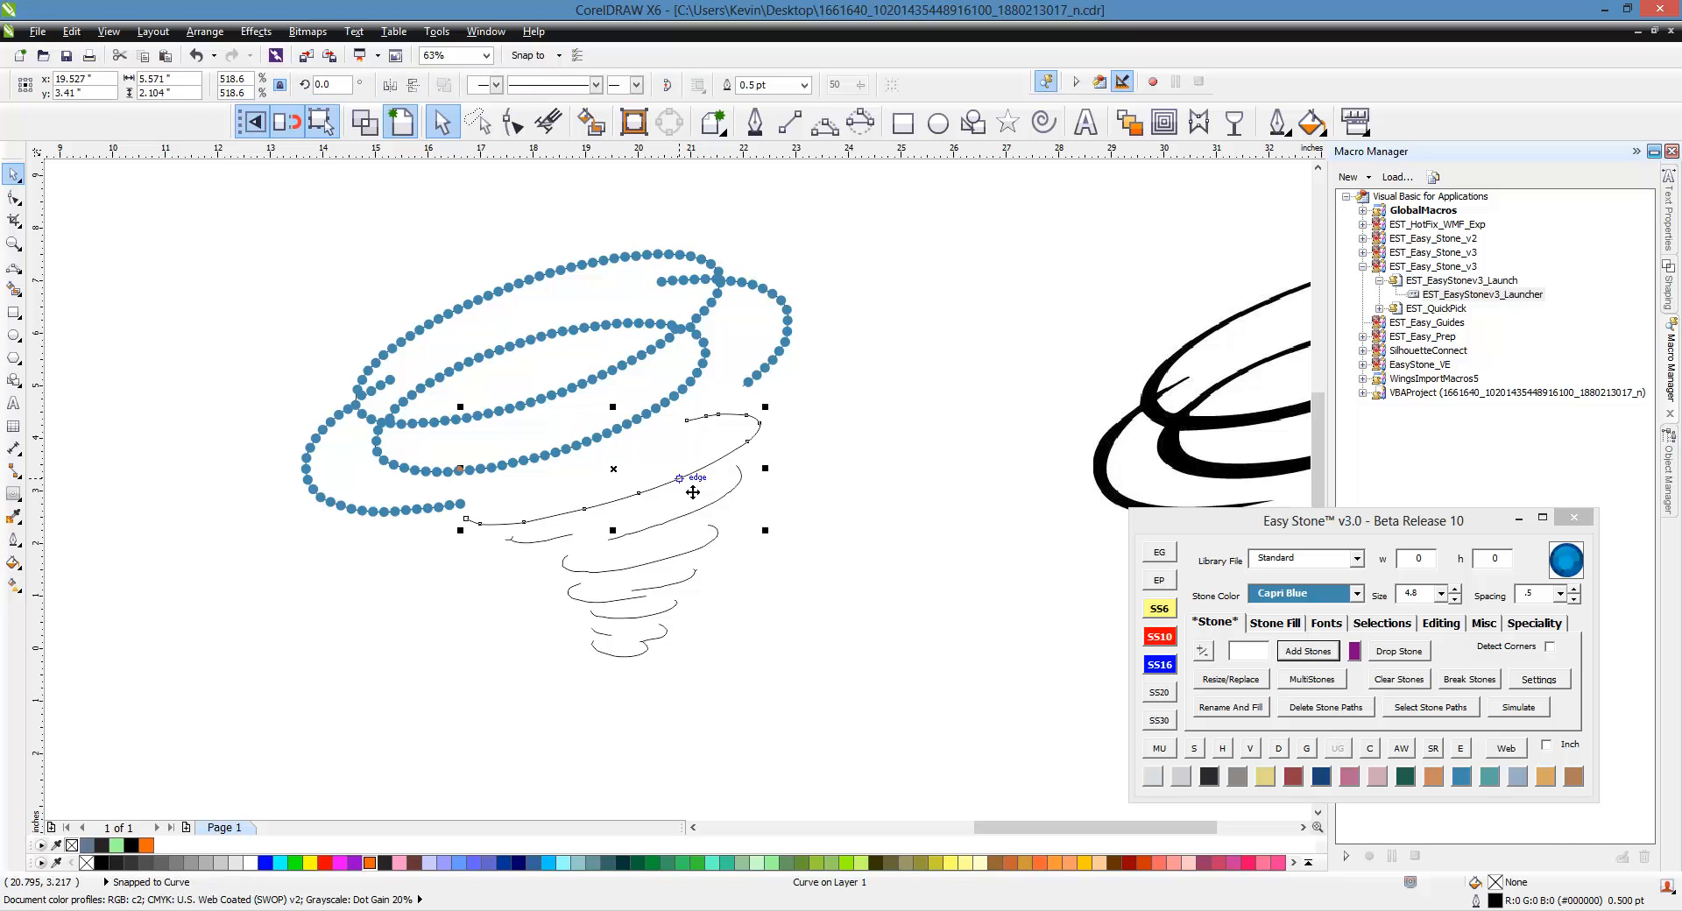
left_click(1163, 646)
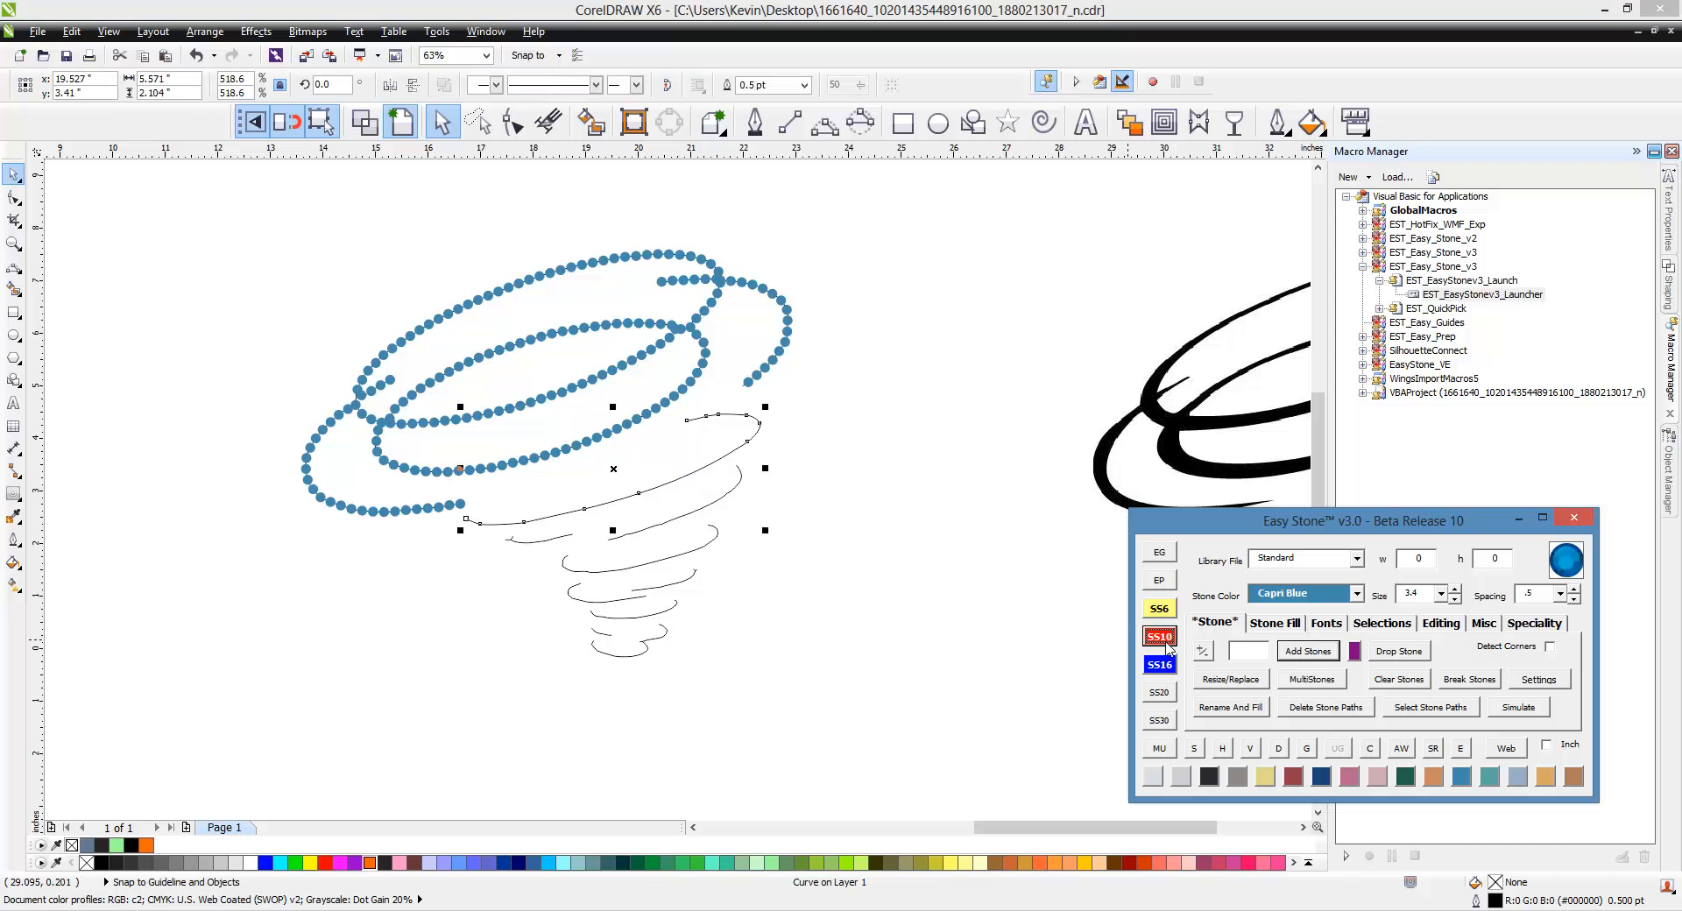
Move the black tornado copy horizontally closer to the stoned tornado for side-by-side reference.
scroll(713, 601, "down", 1)
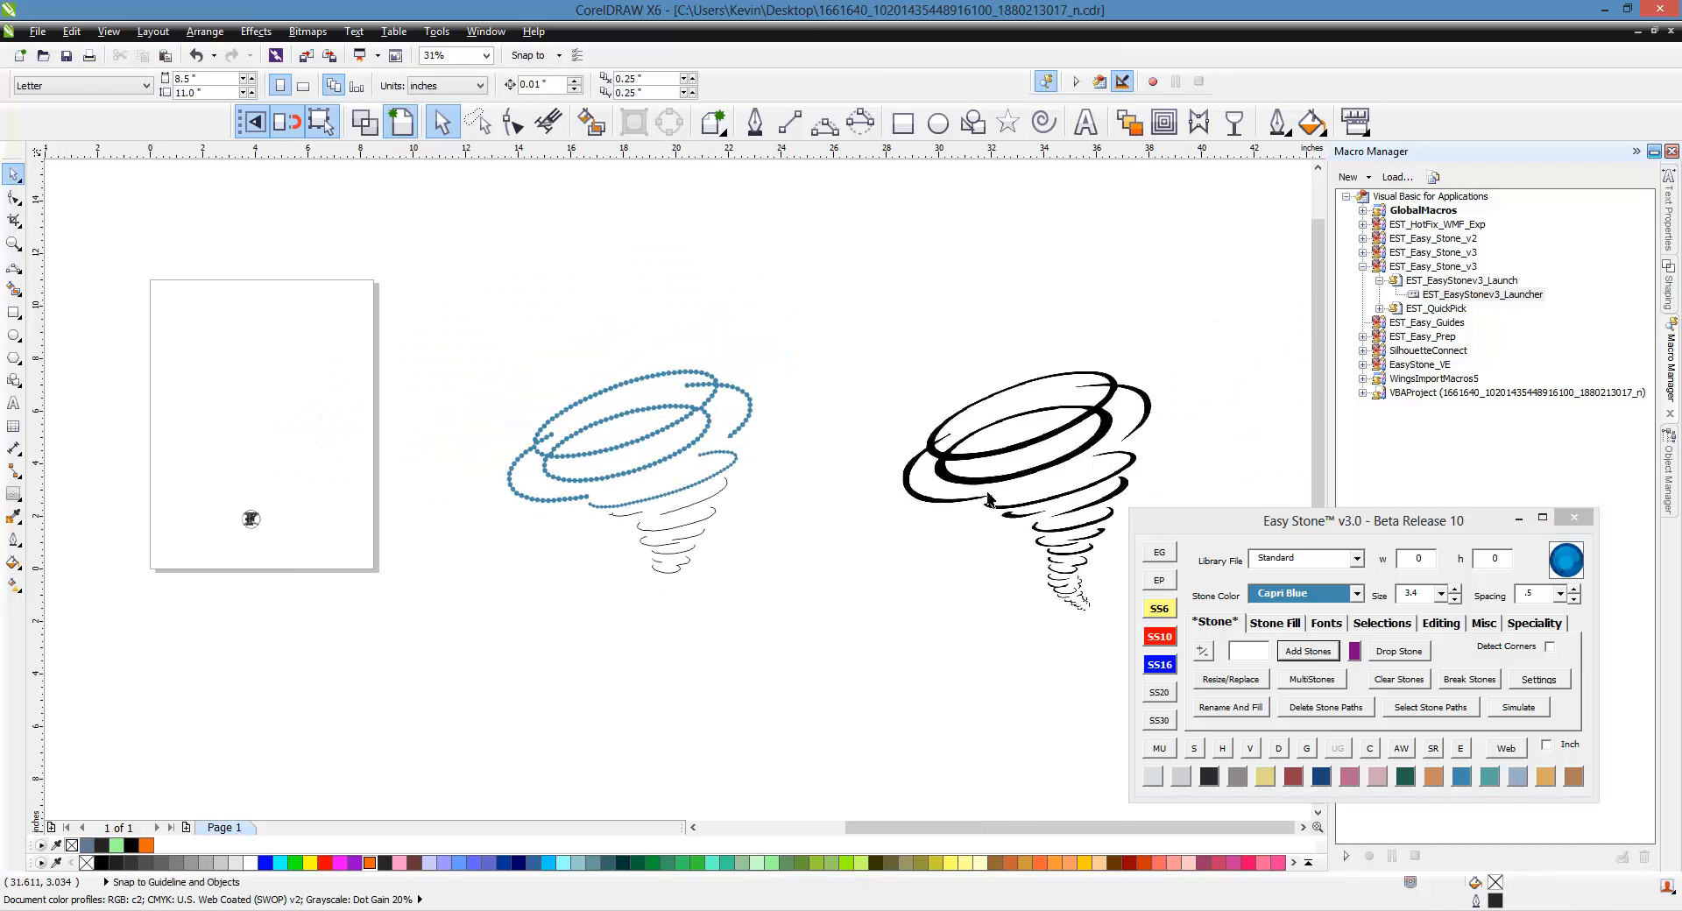
scroll(987, 499, "up", 1)
left_click(984, 480)
left_click_drag(984, 480, 727, 479)
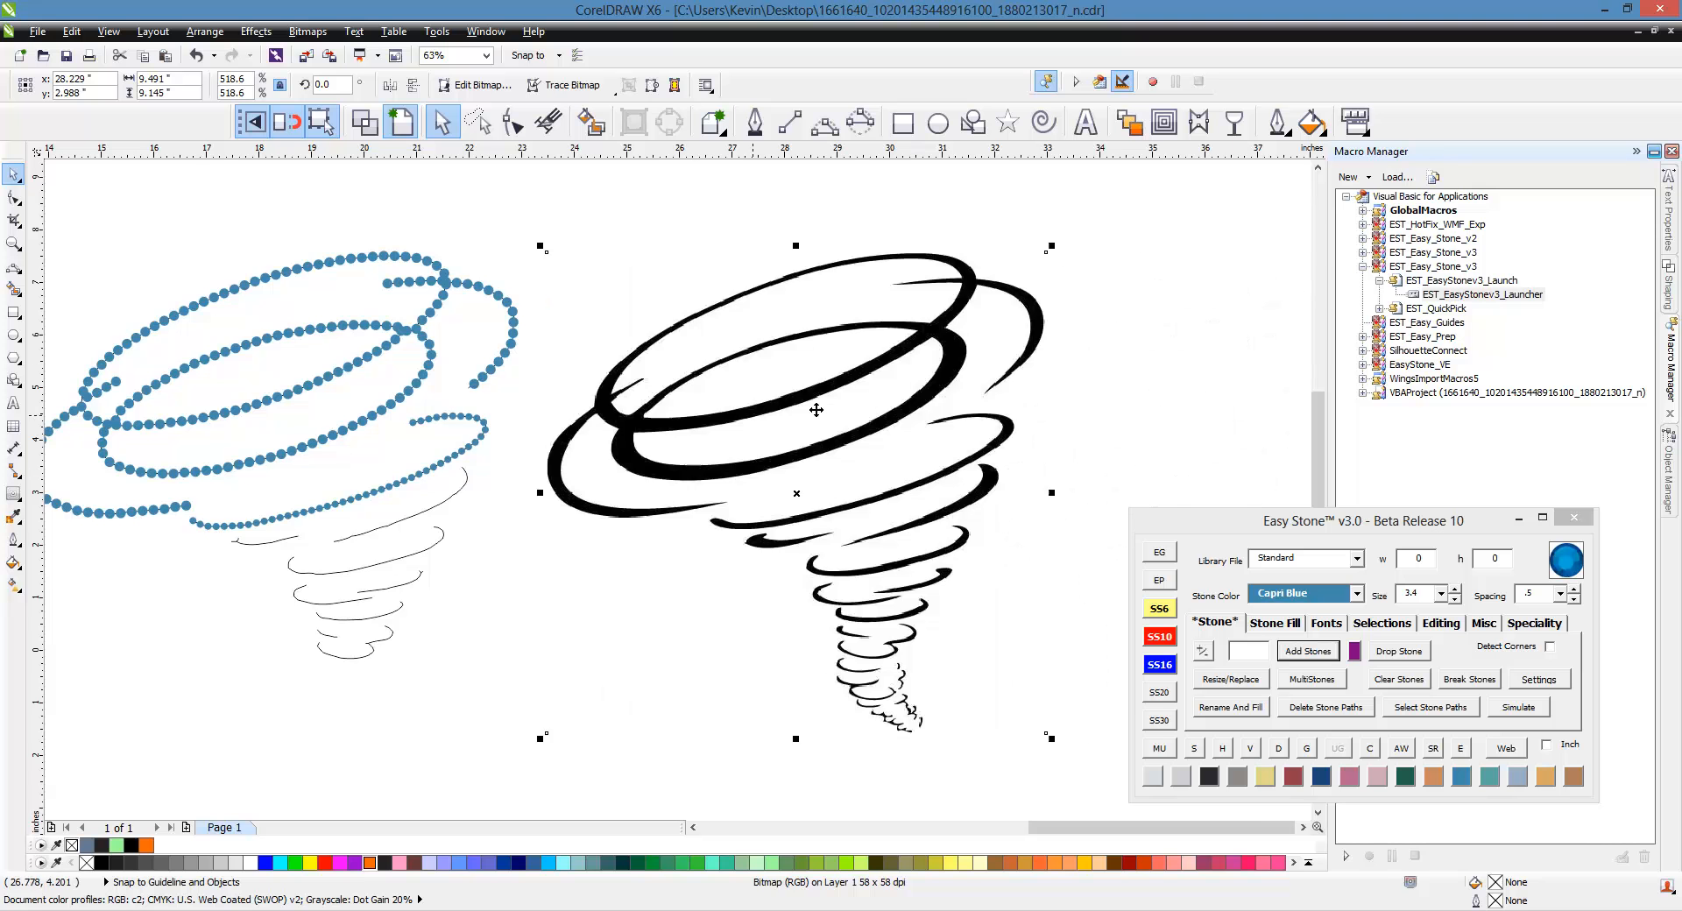
scroll(816, 410, "down", 1)
key("Escape")
scroll(646, 457, "up", 1)
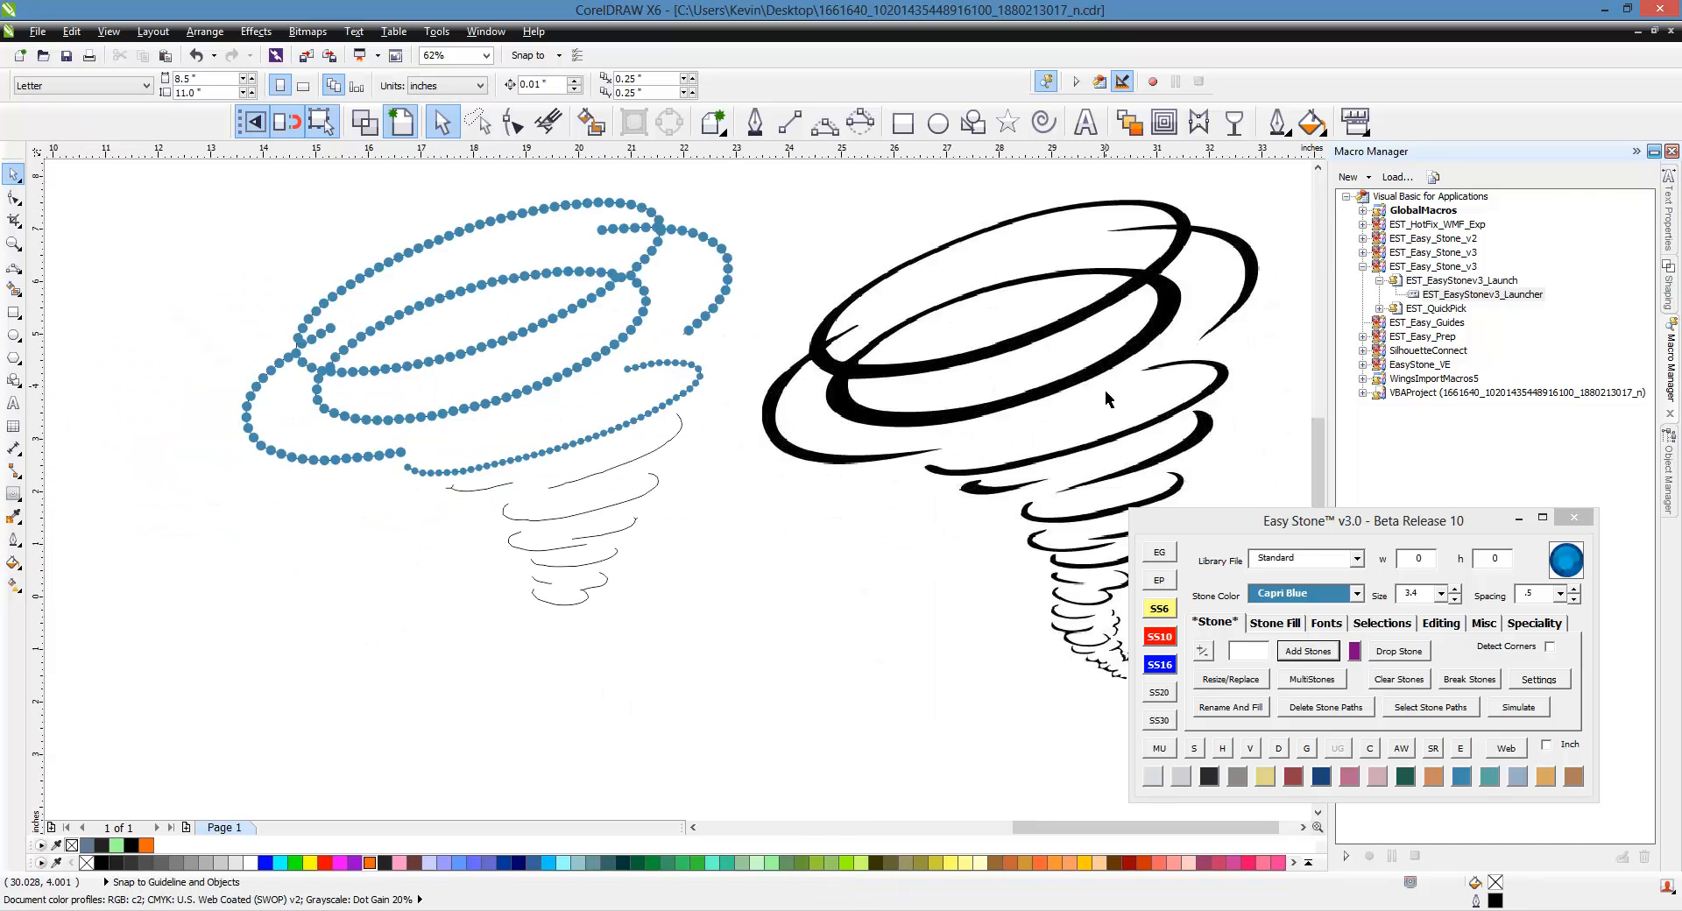
Clear the stones from the first curve below the tornado's large rings and refill that curve with SS16 Capri Blue stones.
left_click(623, 429)
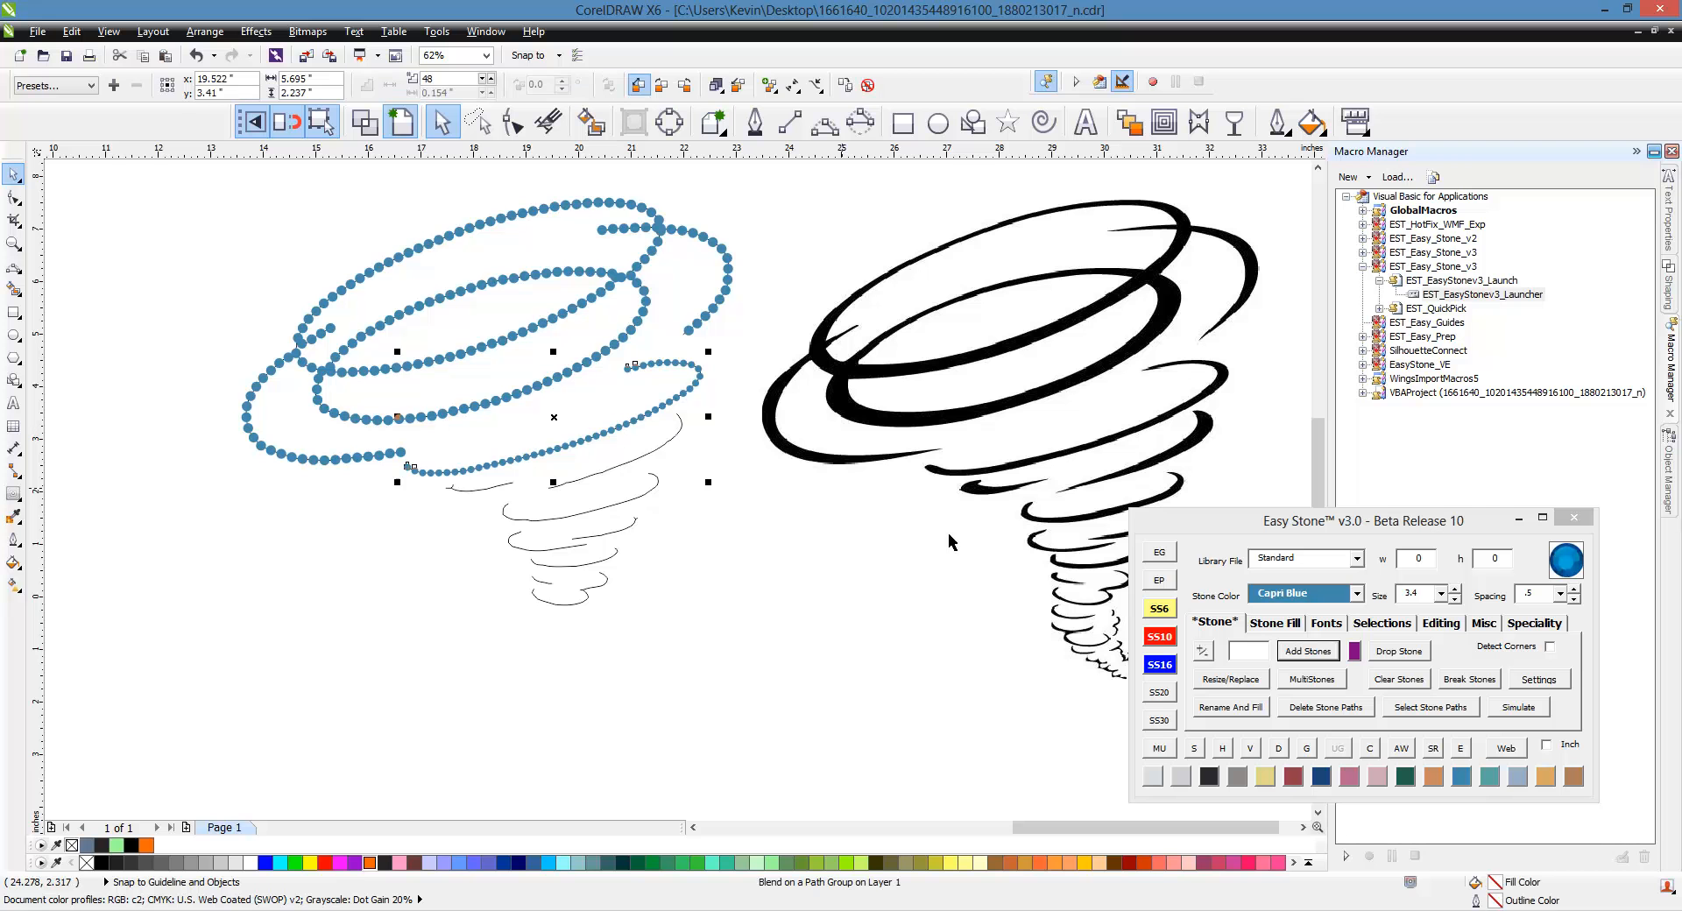
left_click(1398, 679)
left_click(839, 624)
left_click(656, 410)
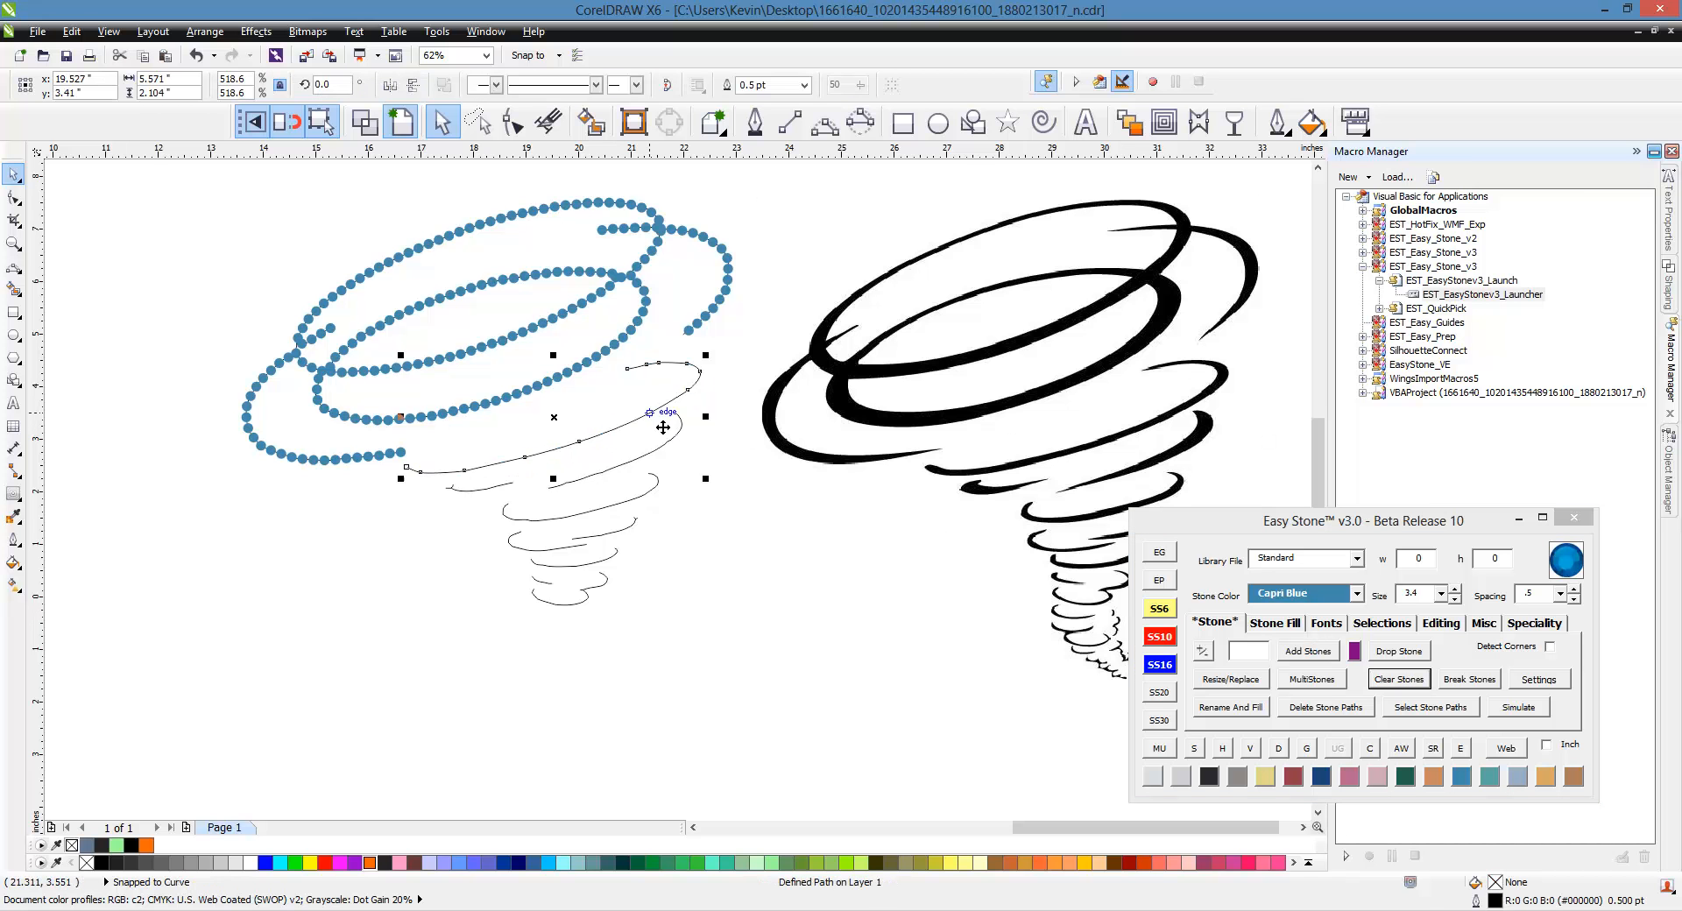
left_click(1161, 666)
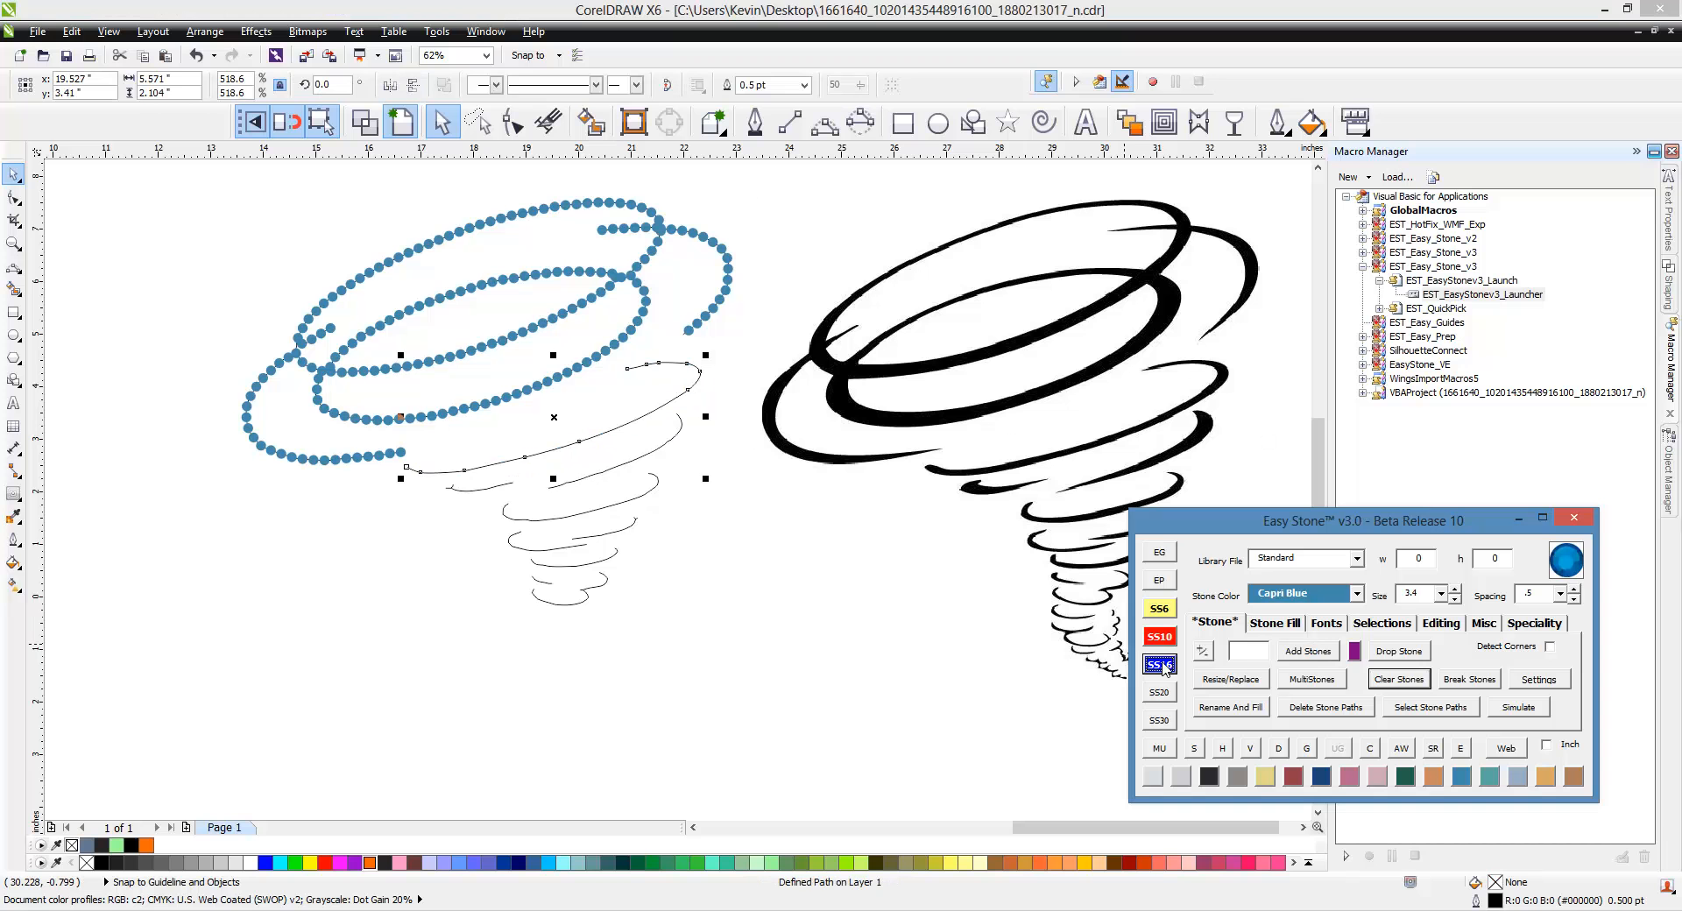
left_click(1308, 651)
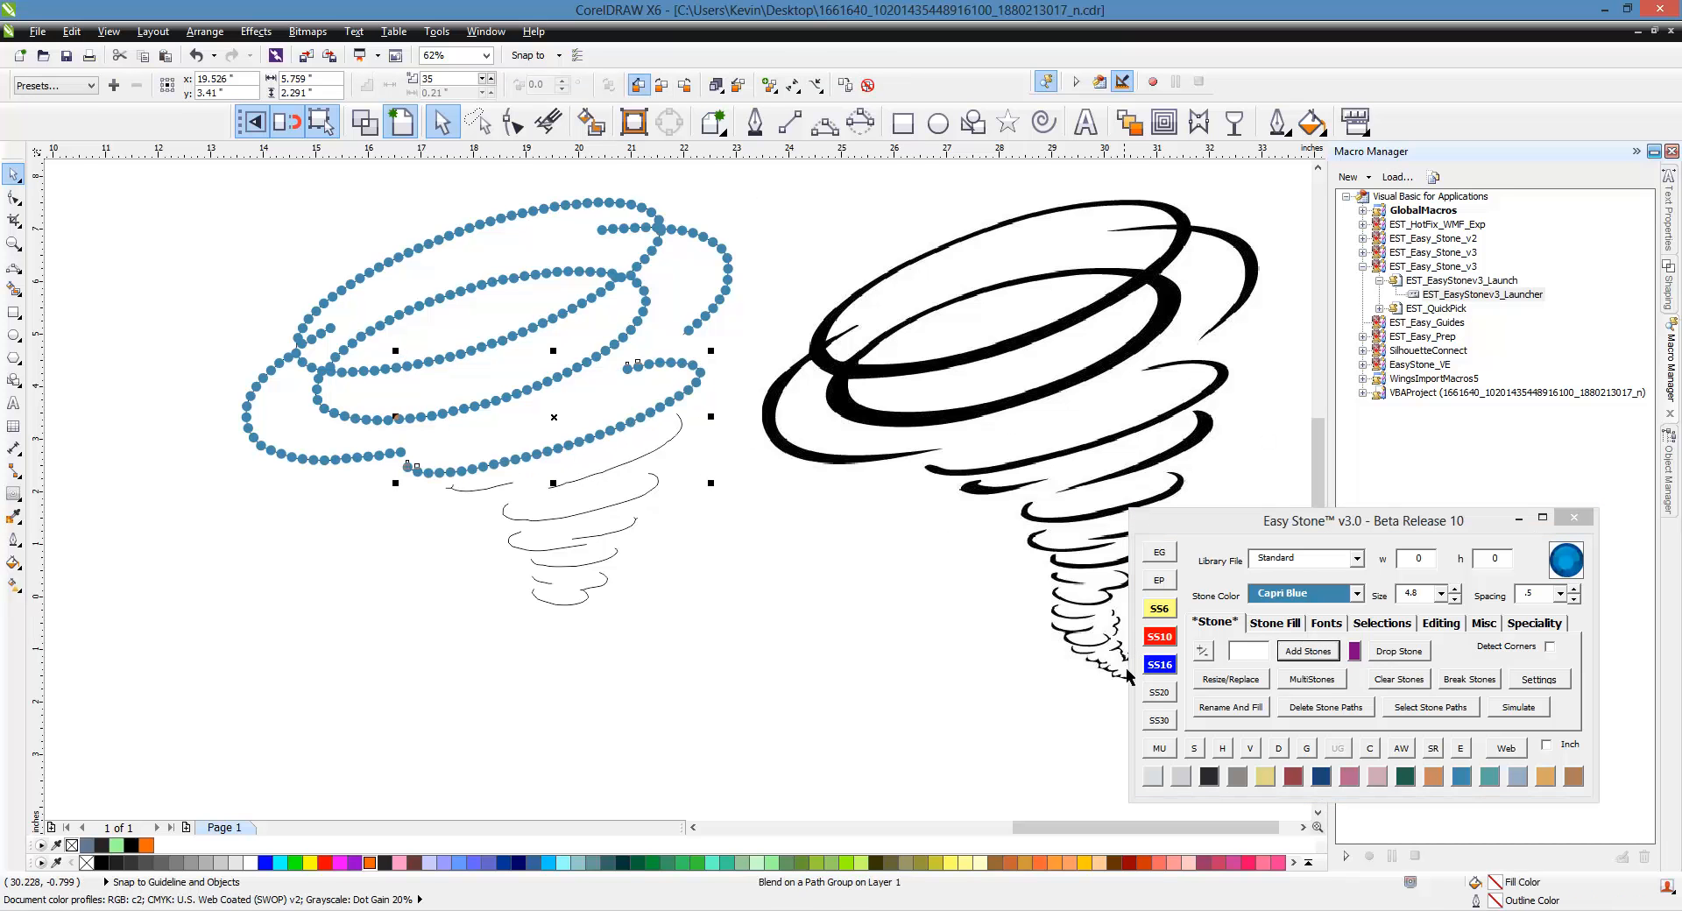
left_click(851, 702)
Add SS16 Capri Blue stones along the two separate curve segments of the next swirl down, one on each side of the gap.
left_click(669, 452)
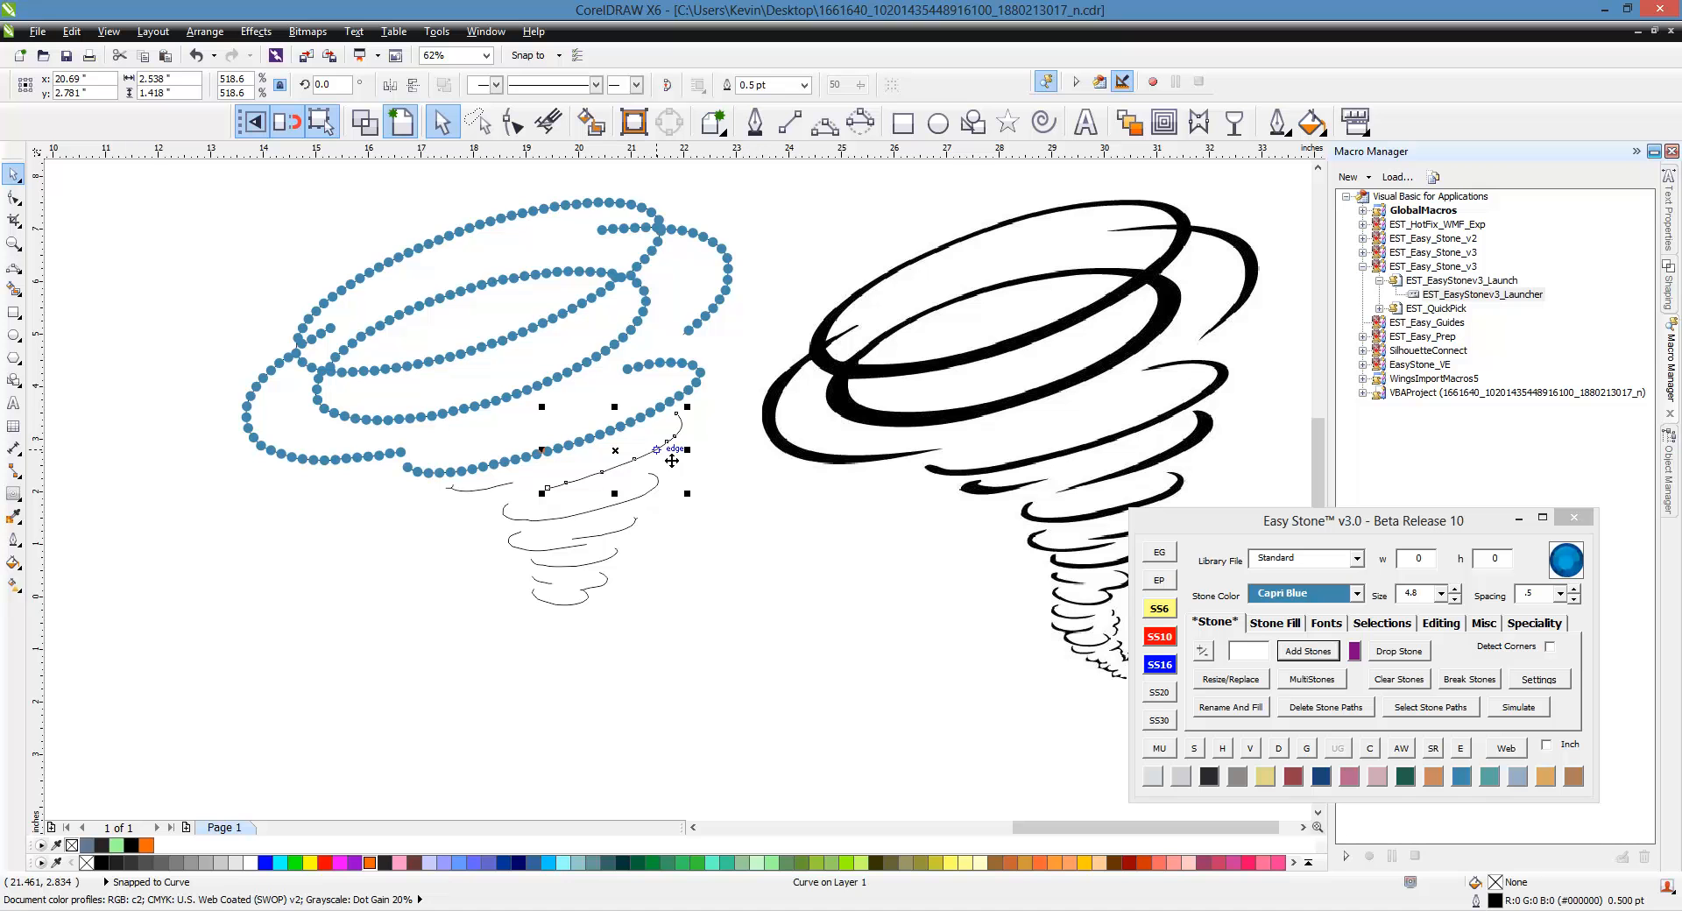
left_click(1308, 651)
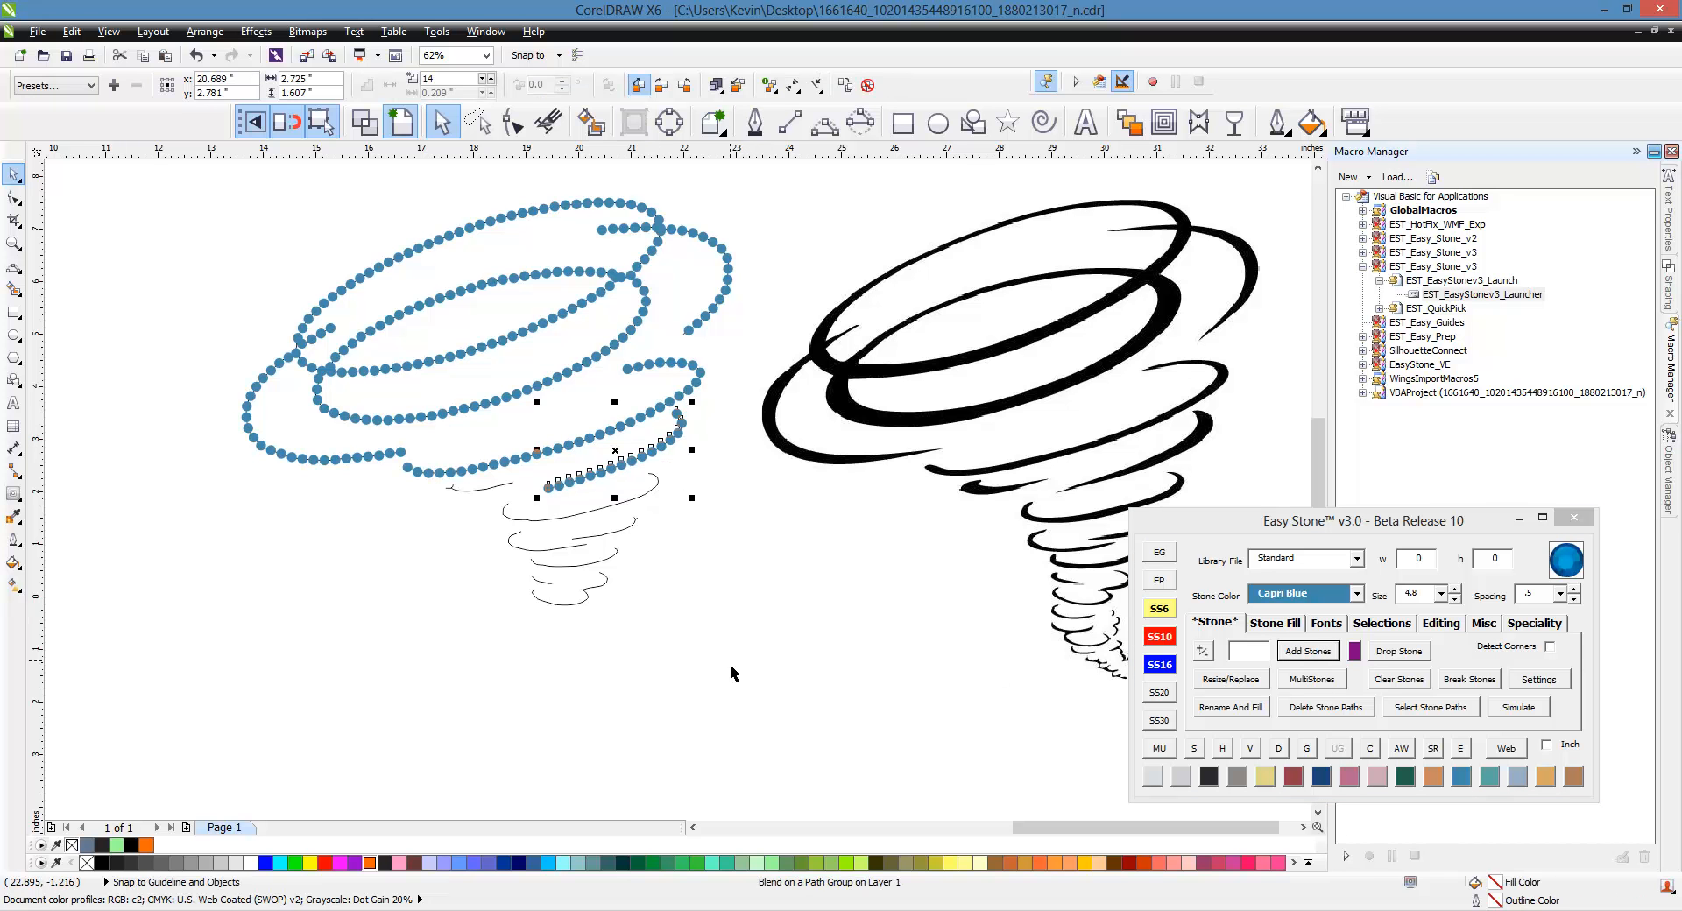
left_click(480, 558)
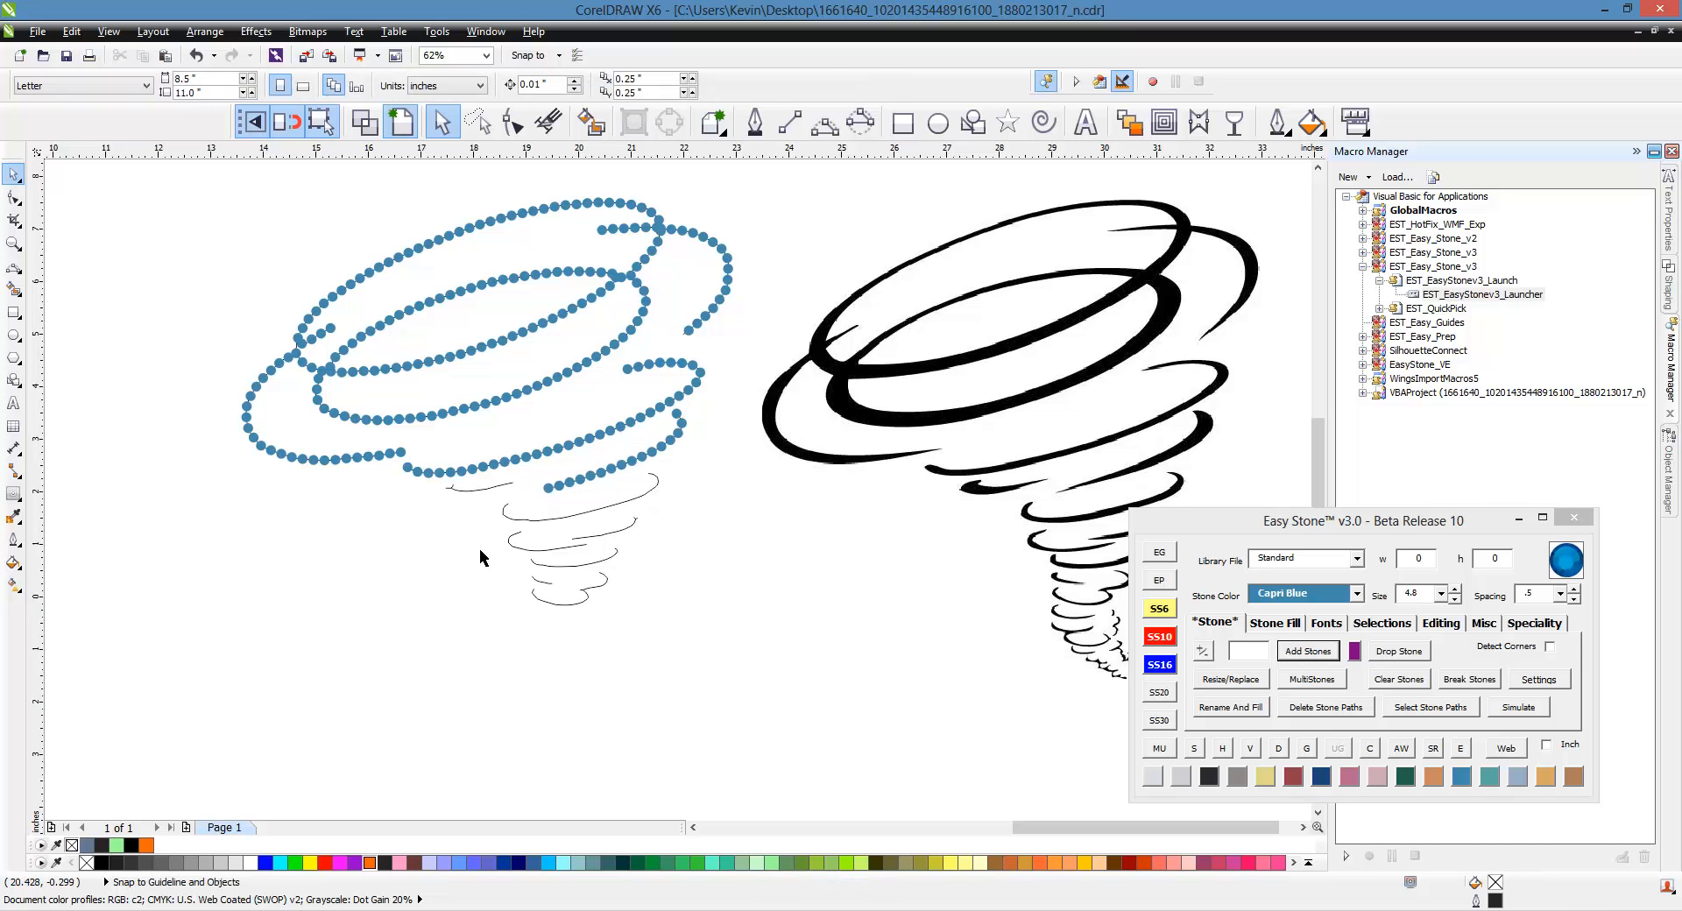
left_click(478, 488)
left_click(1308, 651)
left_click(720, 671)
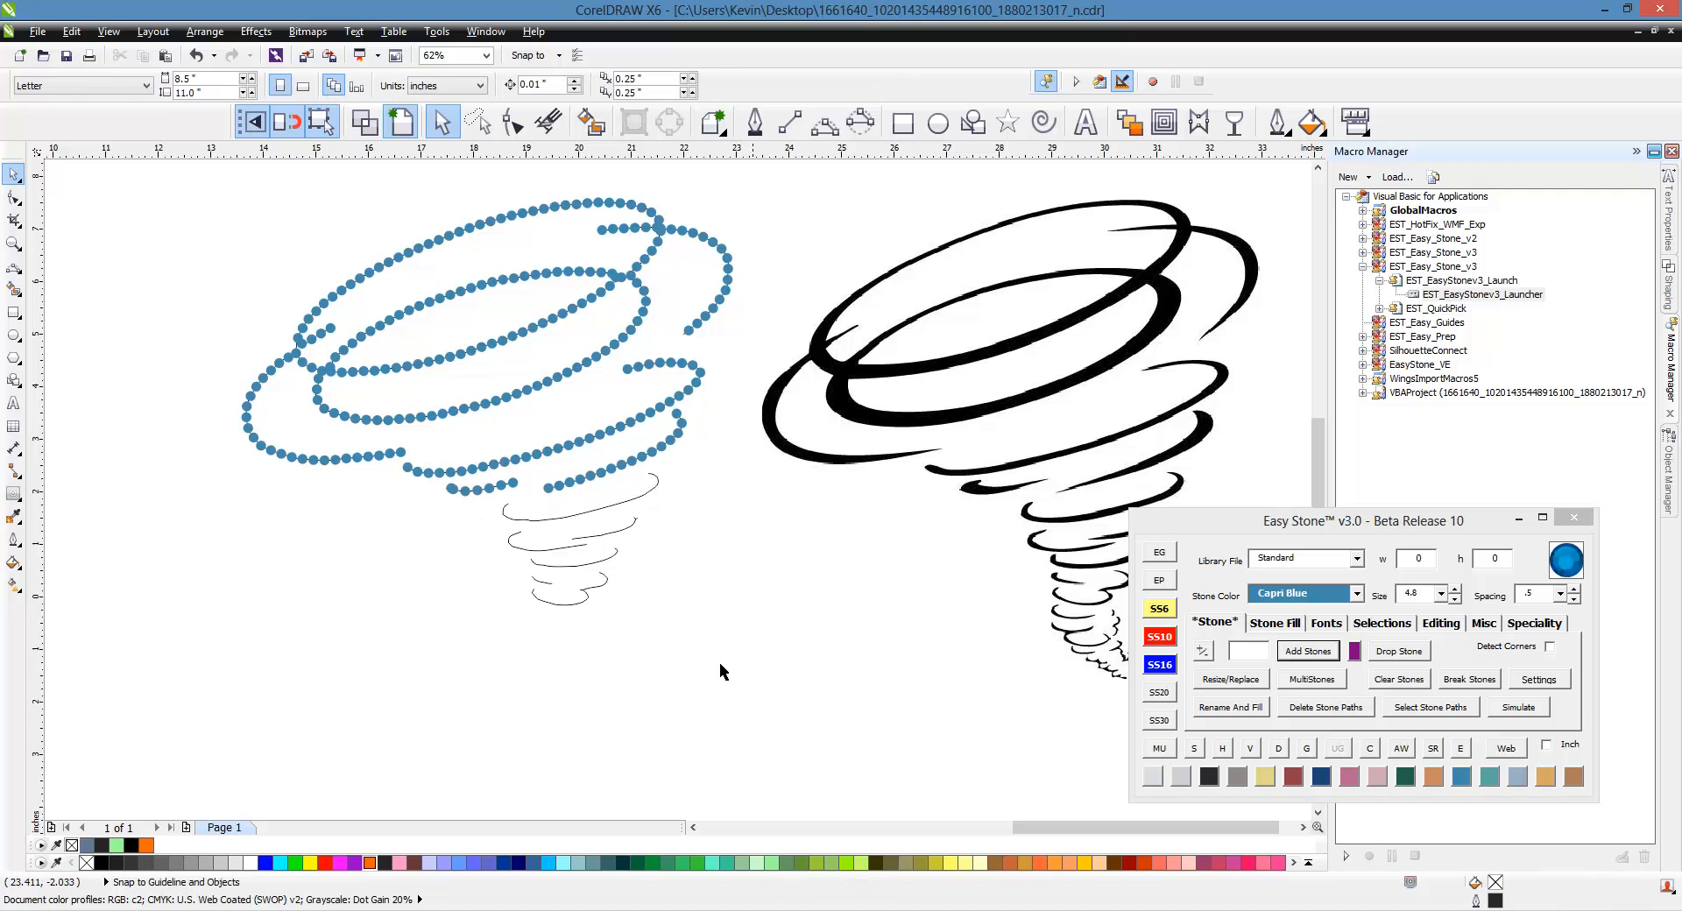
Select all the remaining unstoned curves of the tornado's lower funnel and add SS10 Capri Blue stones along them.
left_click(644, 513)
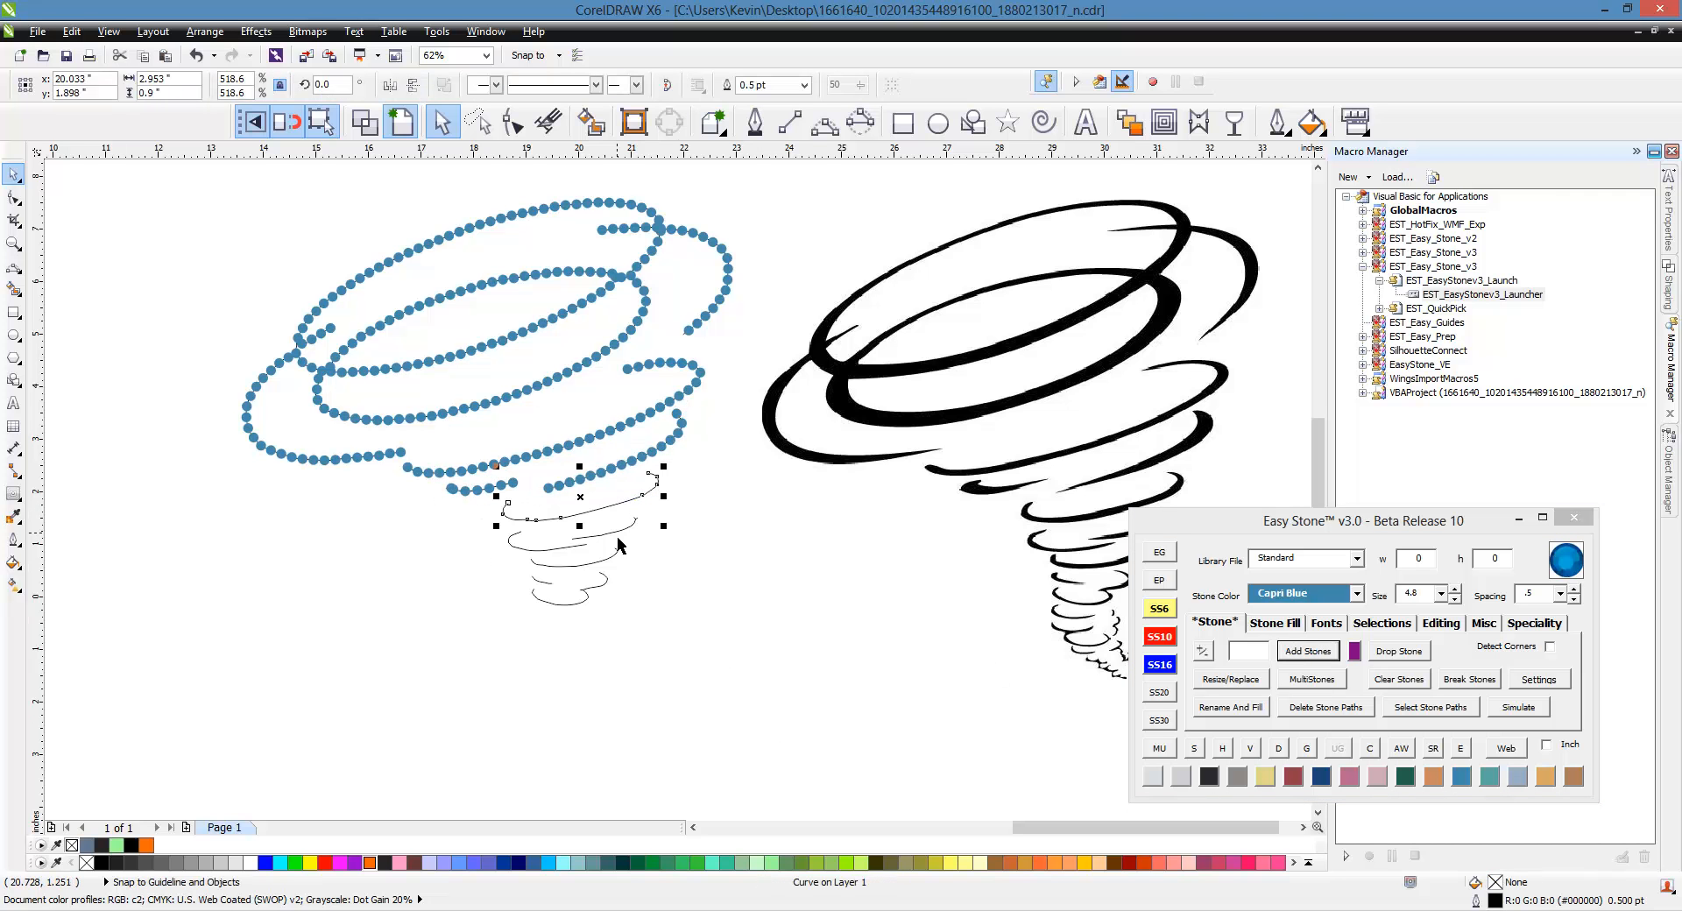
left_click(619, 545, "shift")
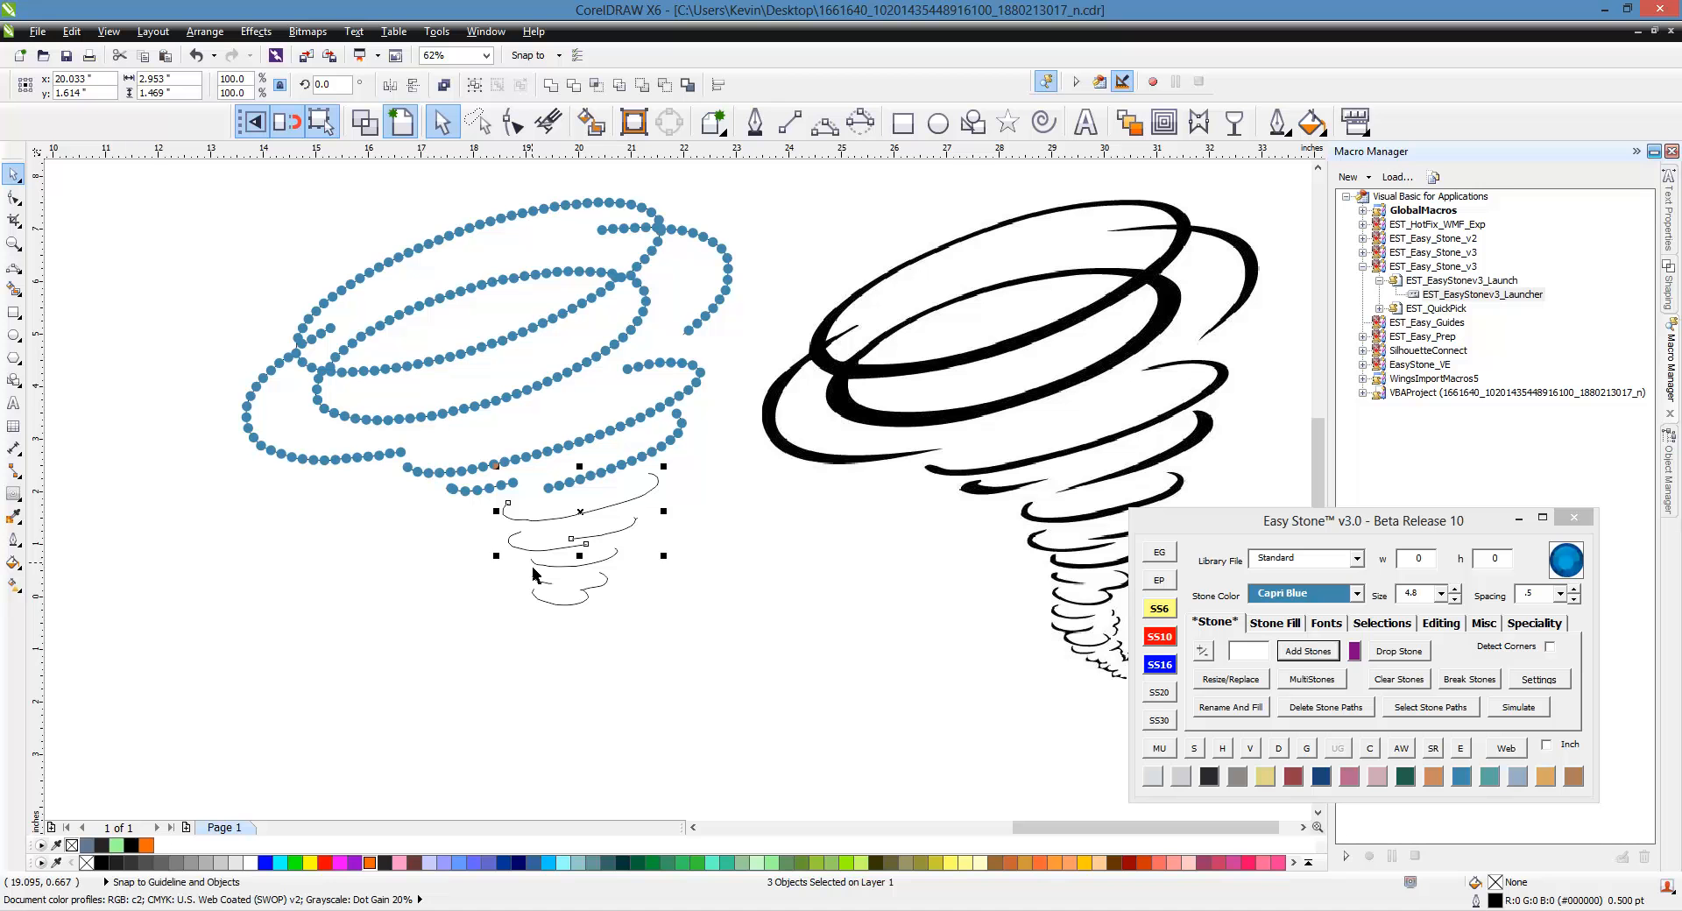
left_click(535, 566, "shift")
left_click(548, 603, "shift")
left_click(1159, 637)
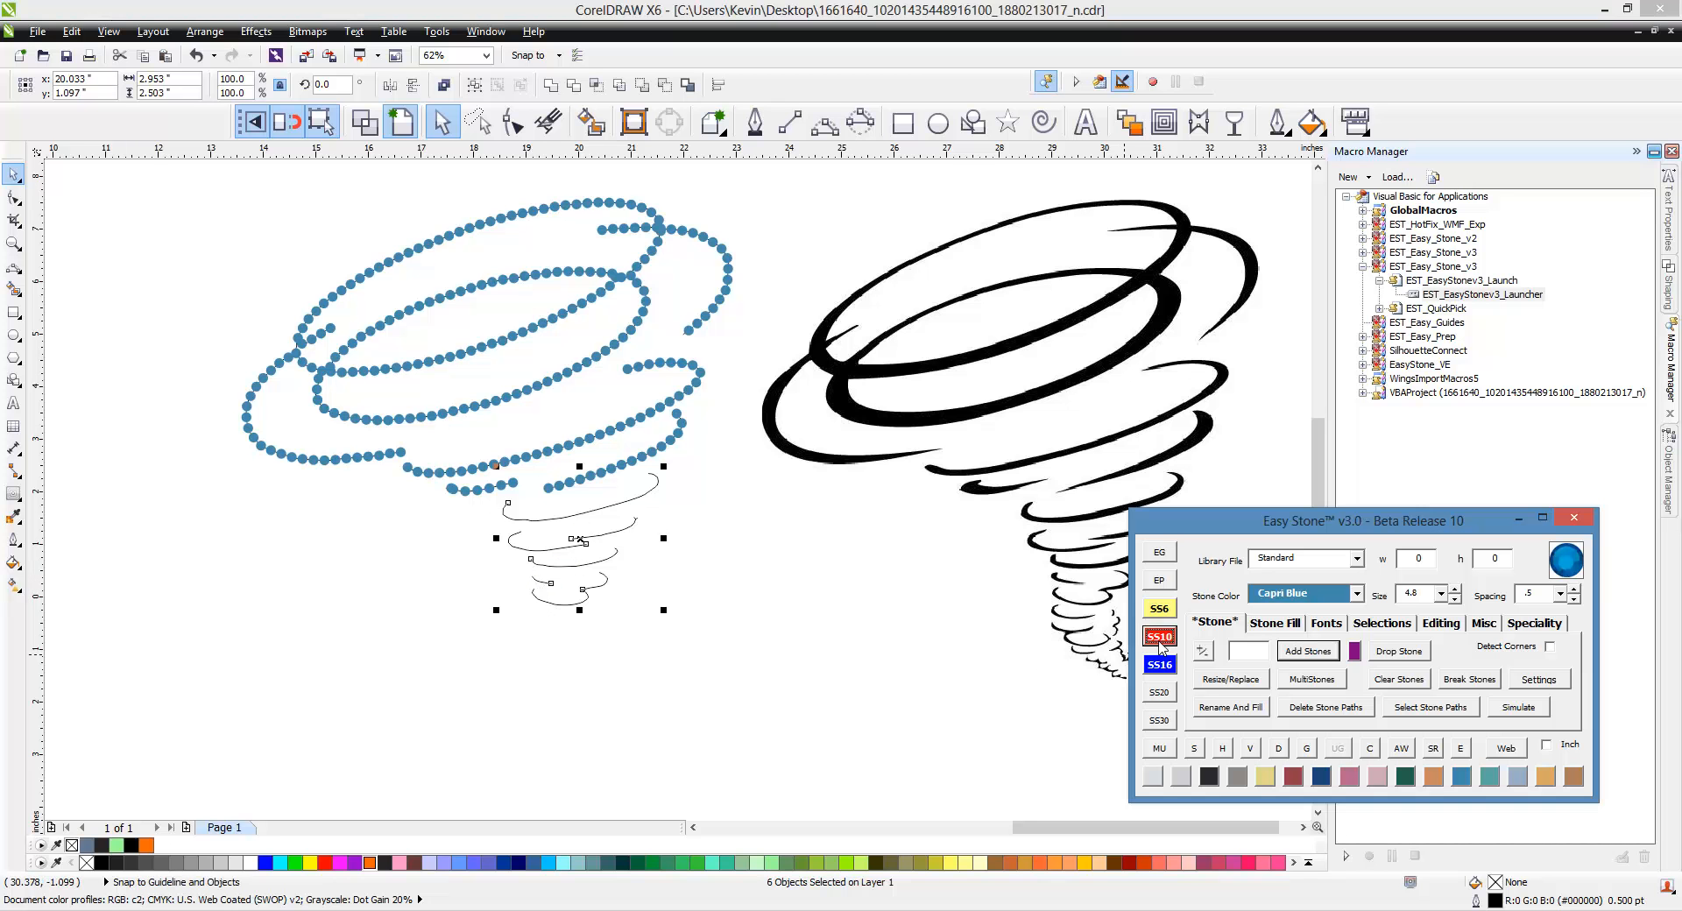
left_click(1305, 650)
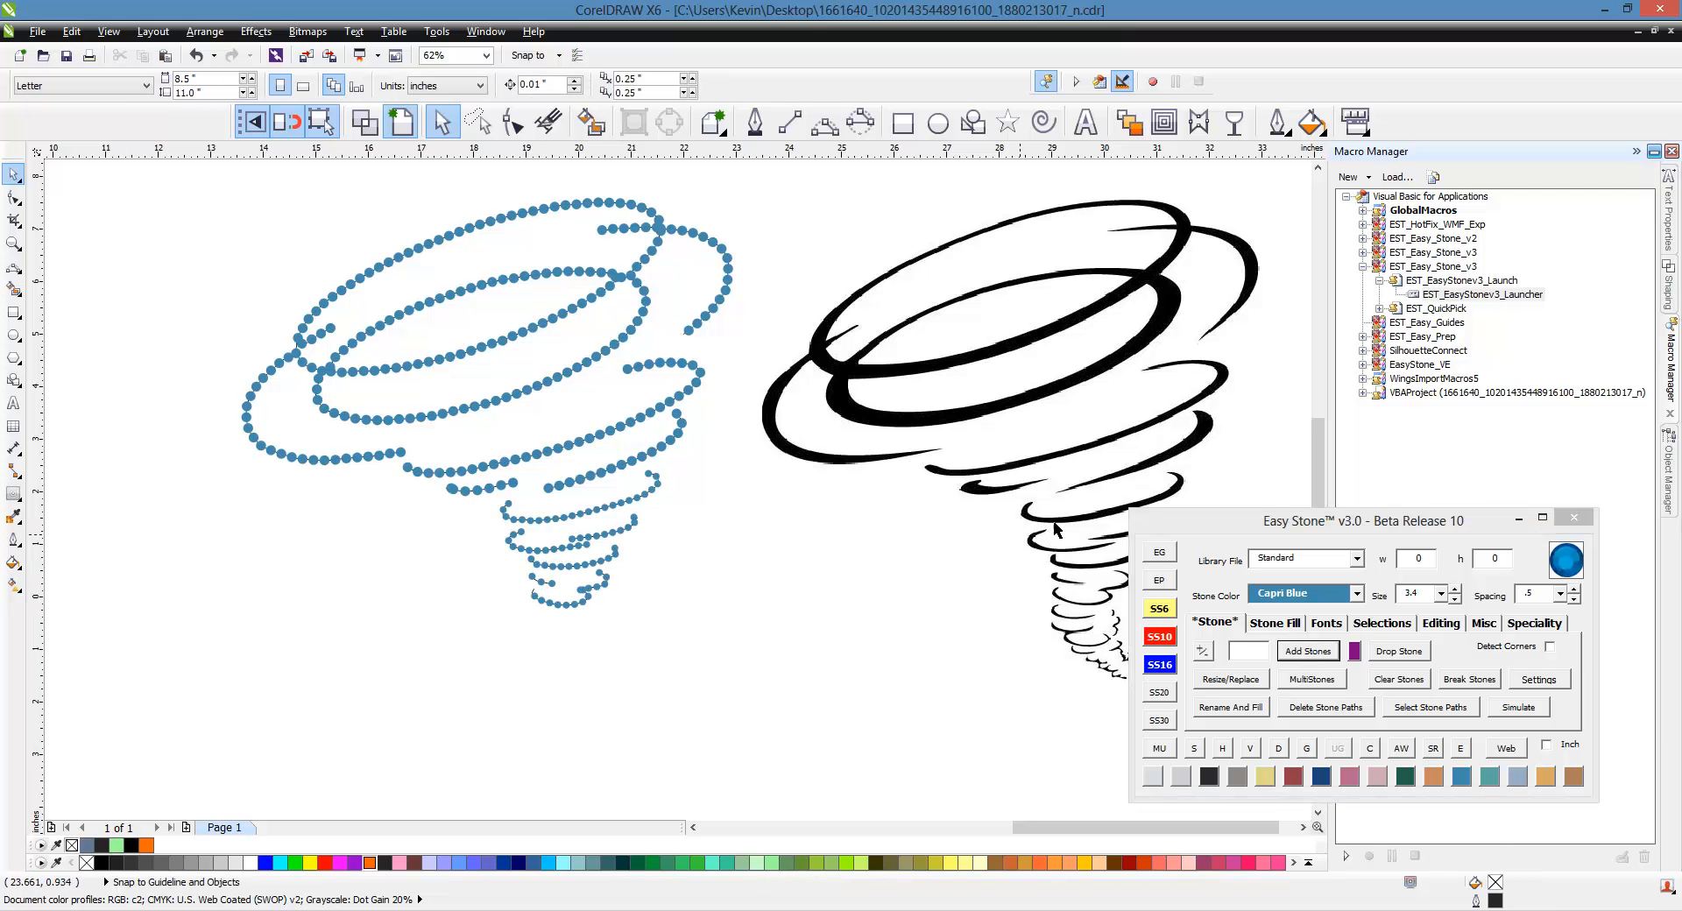
Move the black tornado copy horizontally farther away from the stoned tornado.
left_click(908, 449)
left_click_drag(965, 438, 1016, 439)
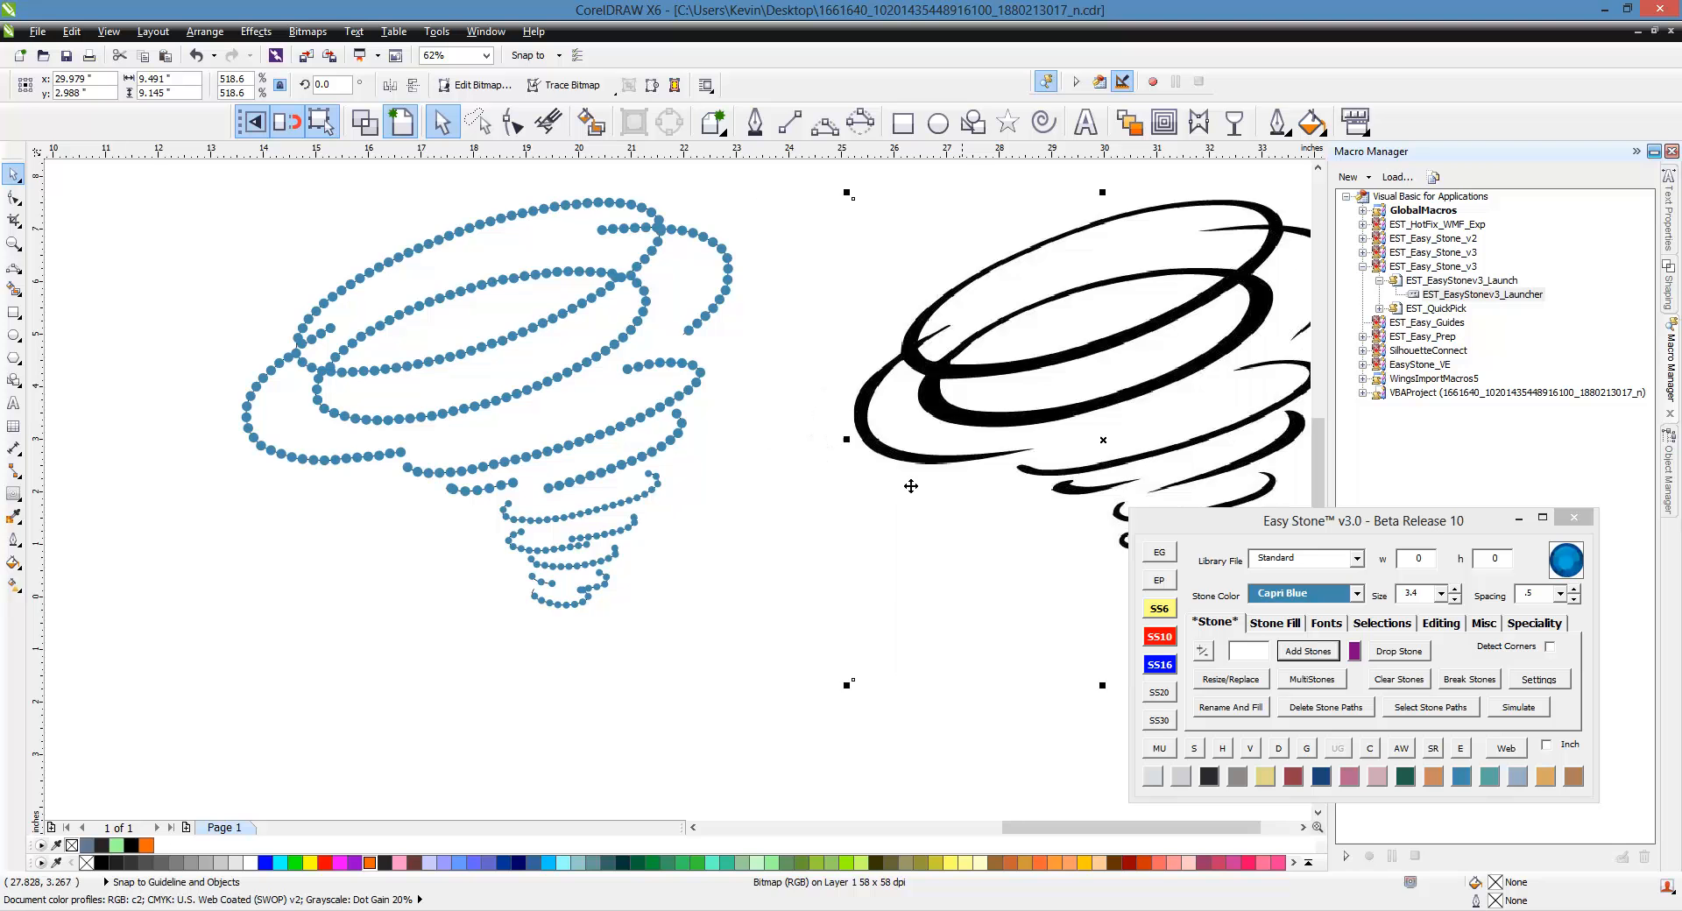
left_click(790, 560)
scroll(694, 539, "down", 1)
scroll(533, 438, "up", 1)
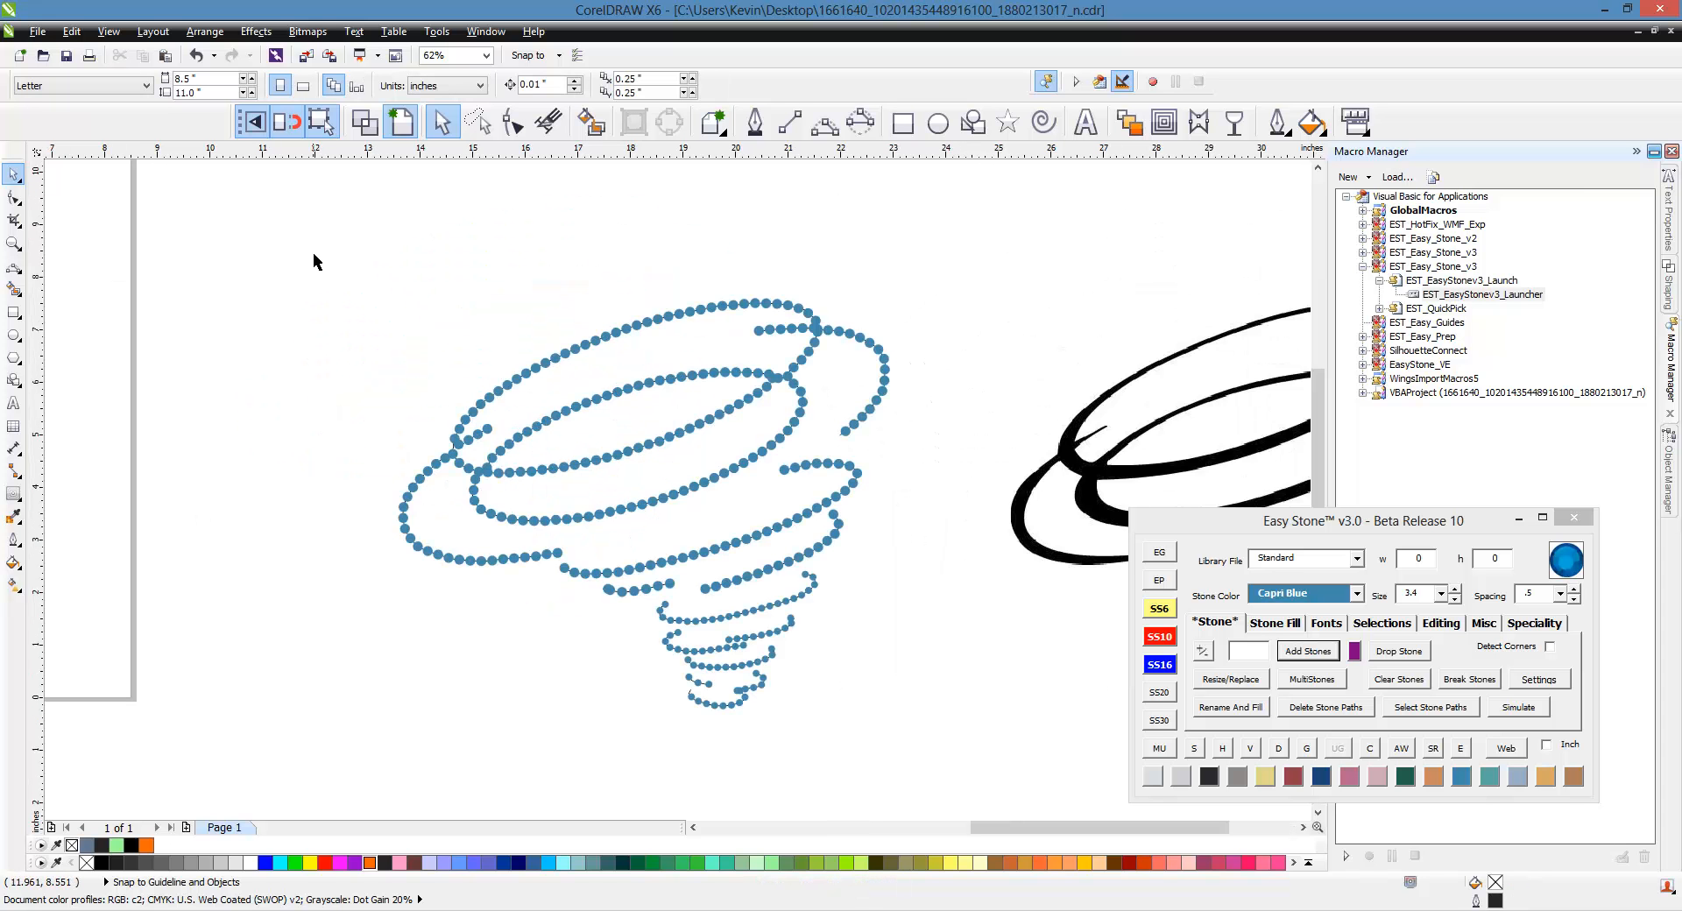
Select the whole stoned tornado and break its stone blends apart into individual stones.
left_click_drag(313, 252, 956, 782)
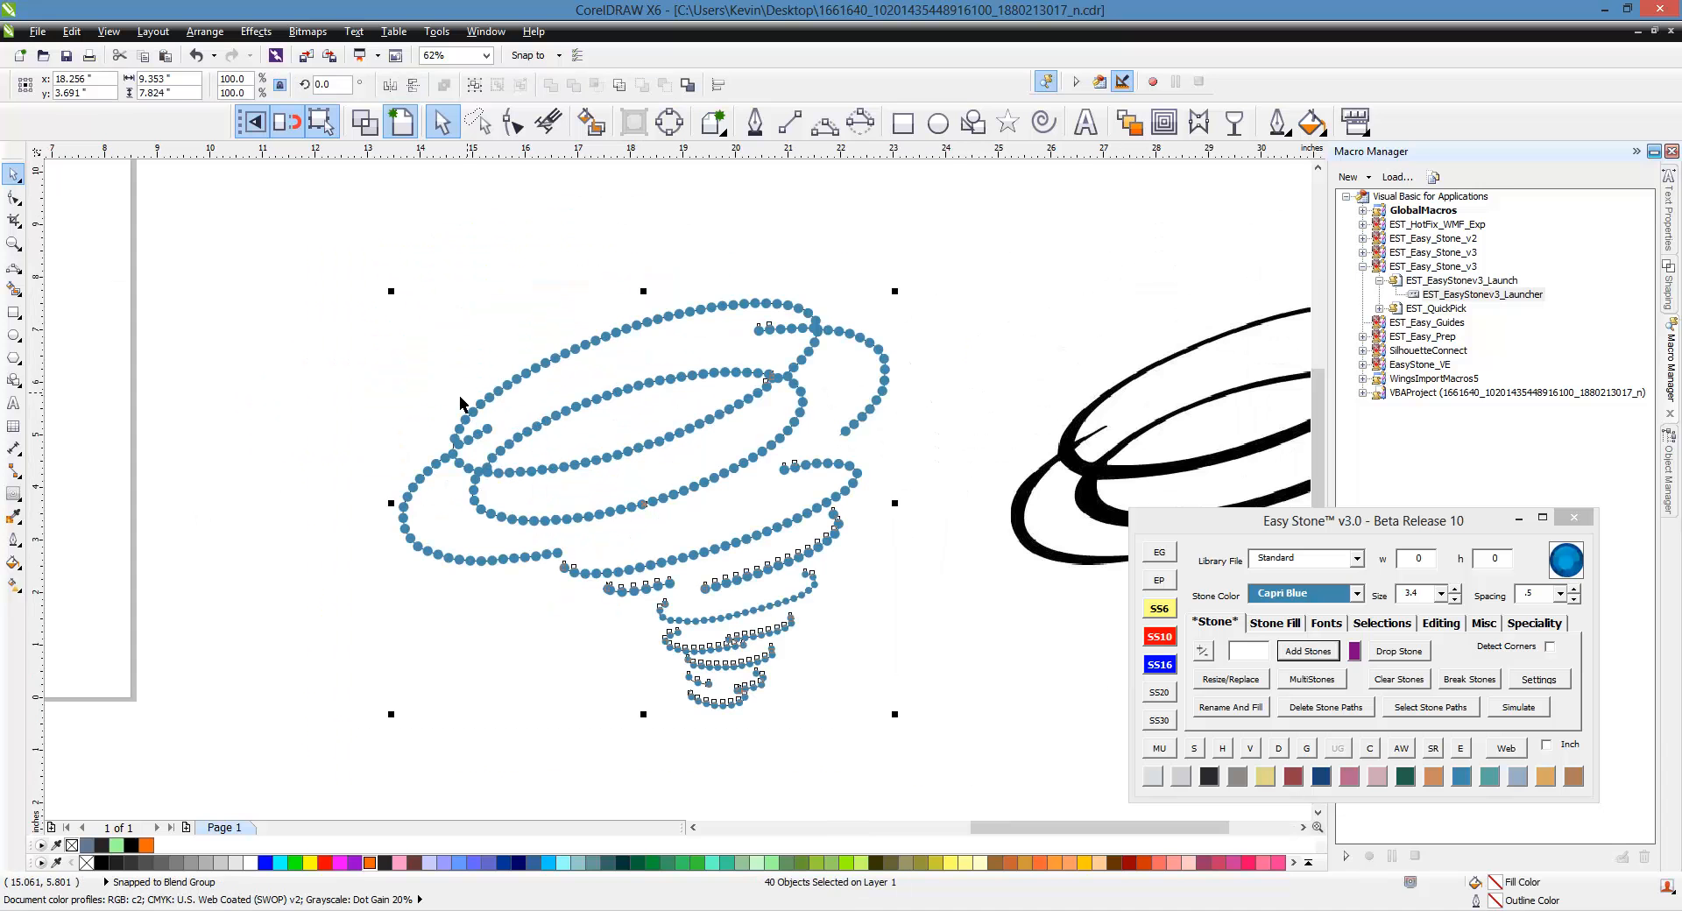
left_click(1280, 749)
left_click(1003, 686)
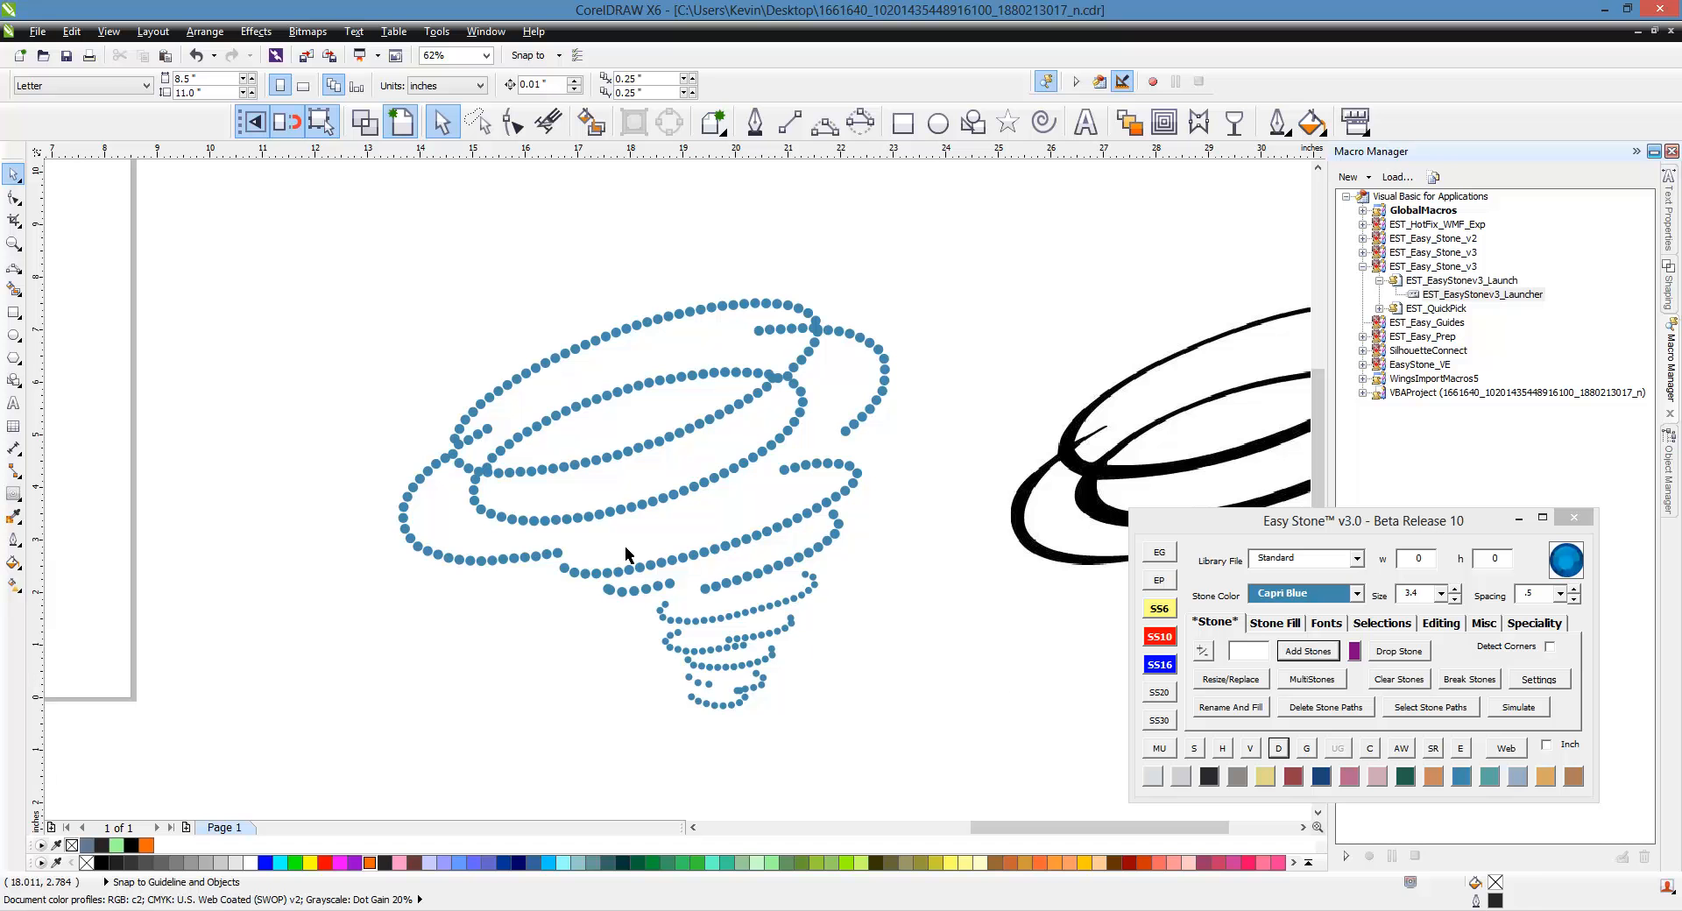
Select all the tornado's individual stones and run the overlap check to delete stones overlapping within the tolerance.
left_click_drag(267, 184, 945, 785)
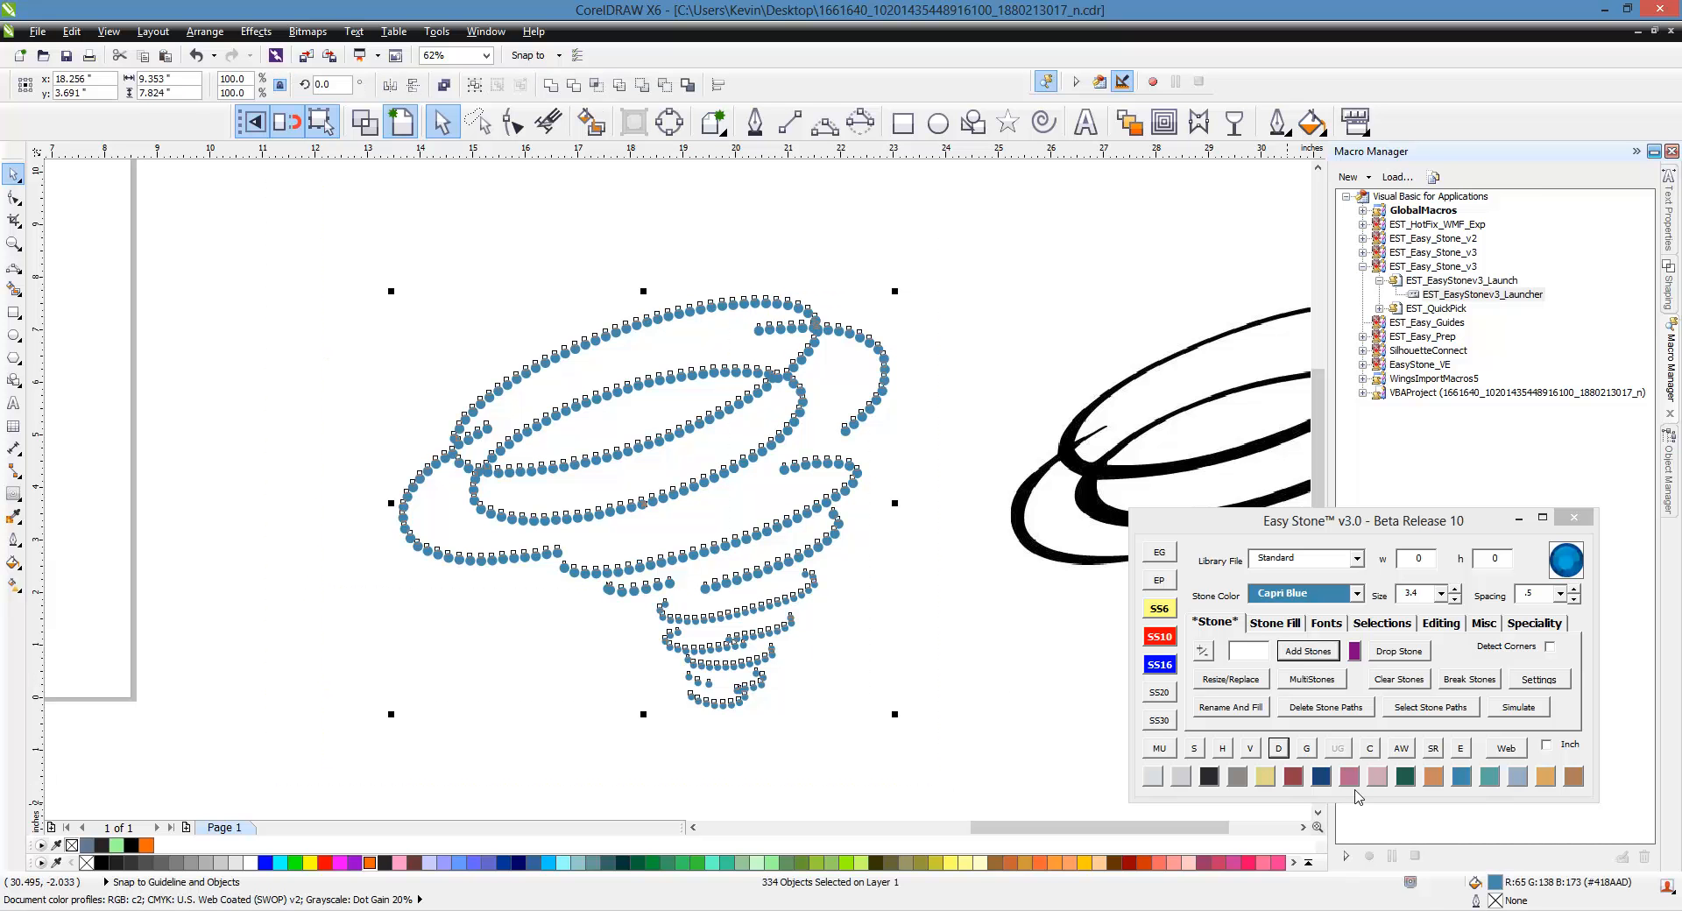
left_click(1371, 749)
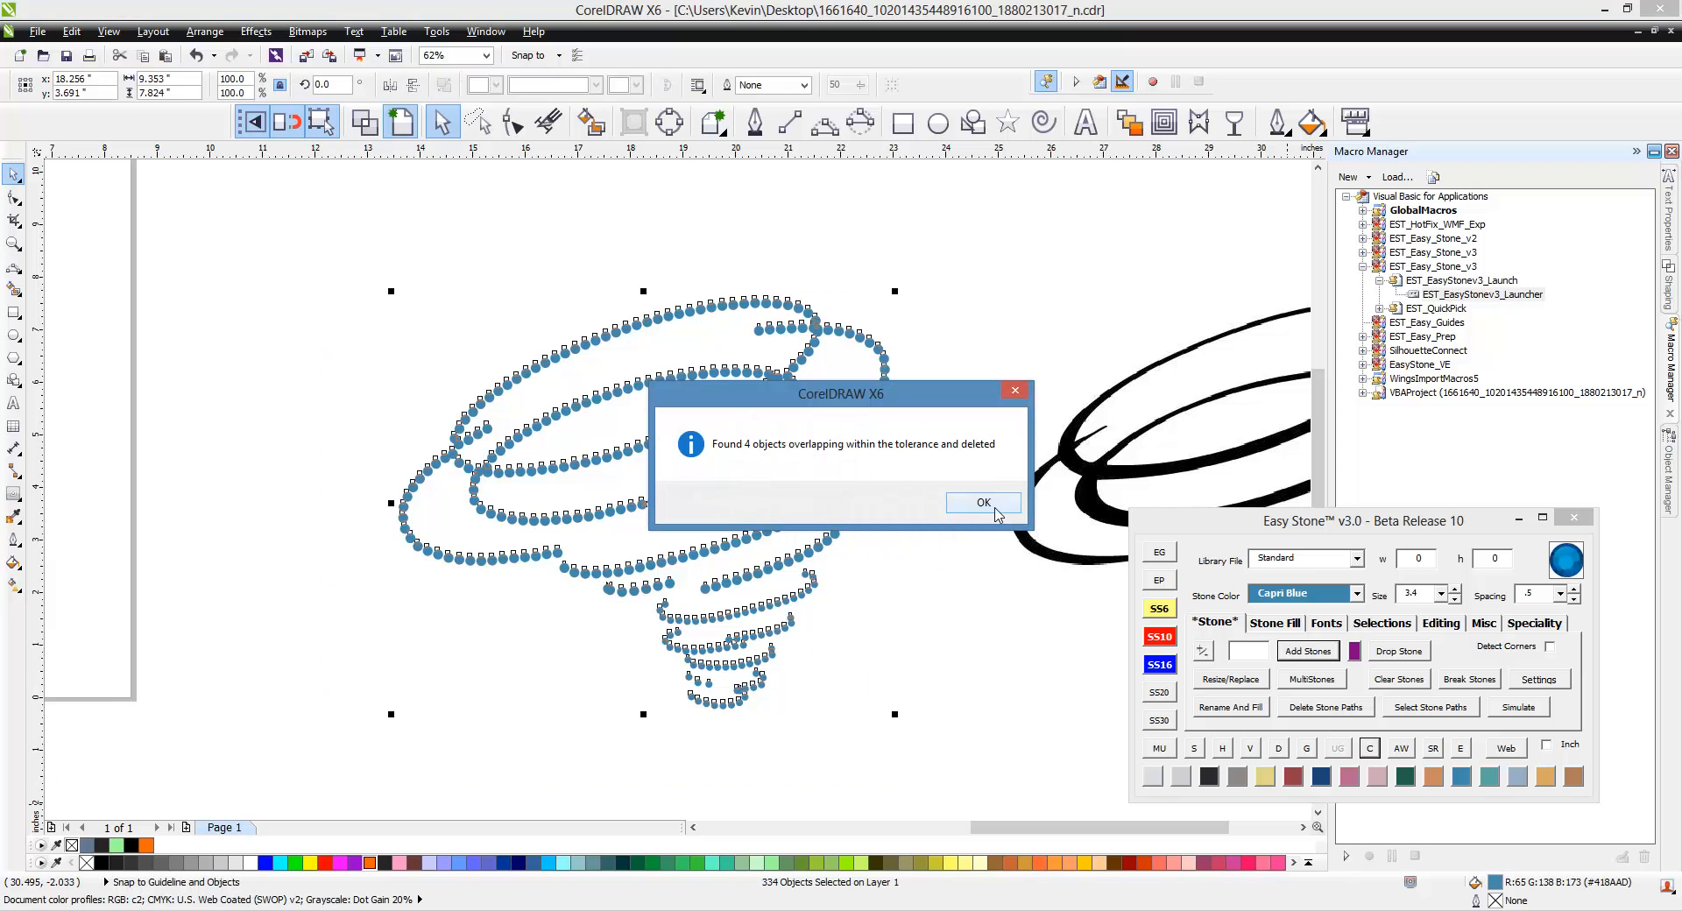
left_click(984, 502)
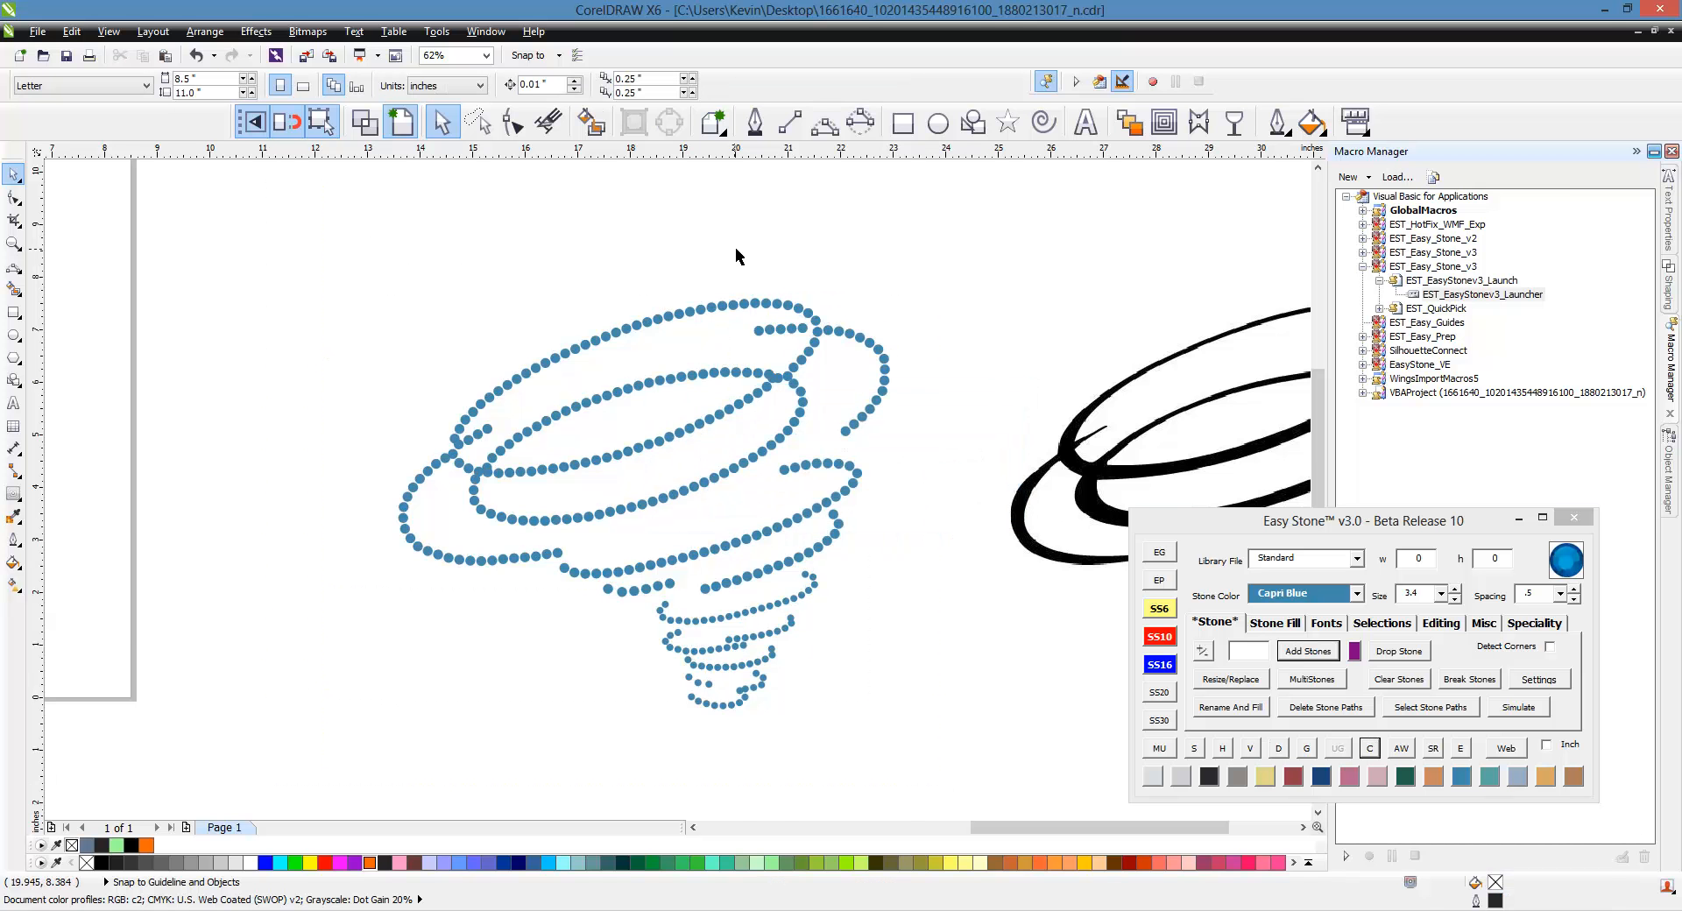
Freehand-select the 15 stones of the tornado's right outer arc and shift them slightly down to space them evenly from the crossing ring.
scroll(815, 326, "up", 3)
scroll(758, 381, "down", 1)
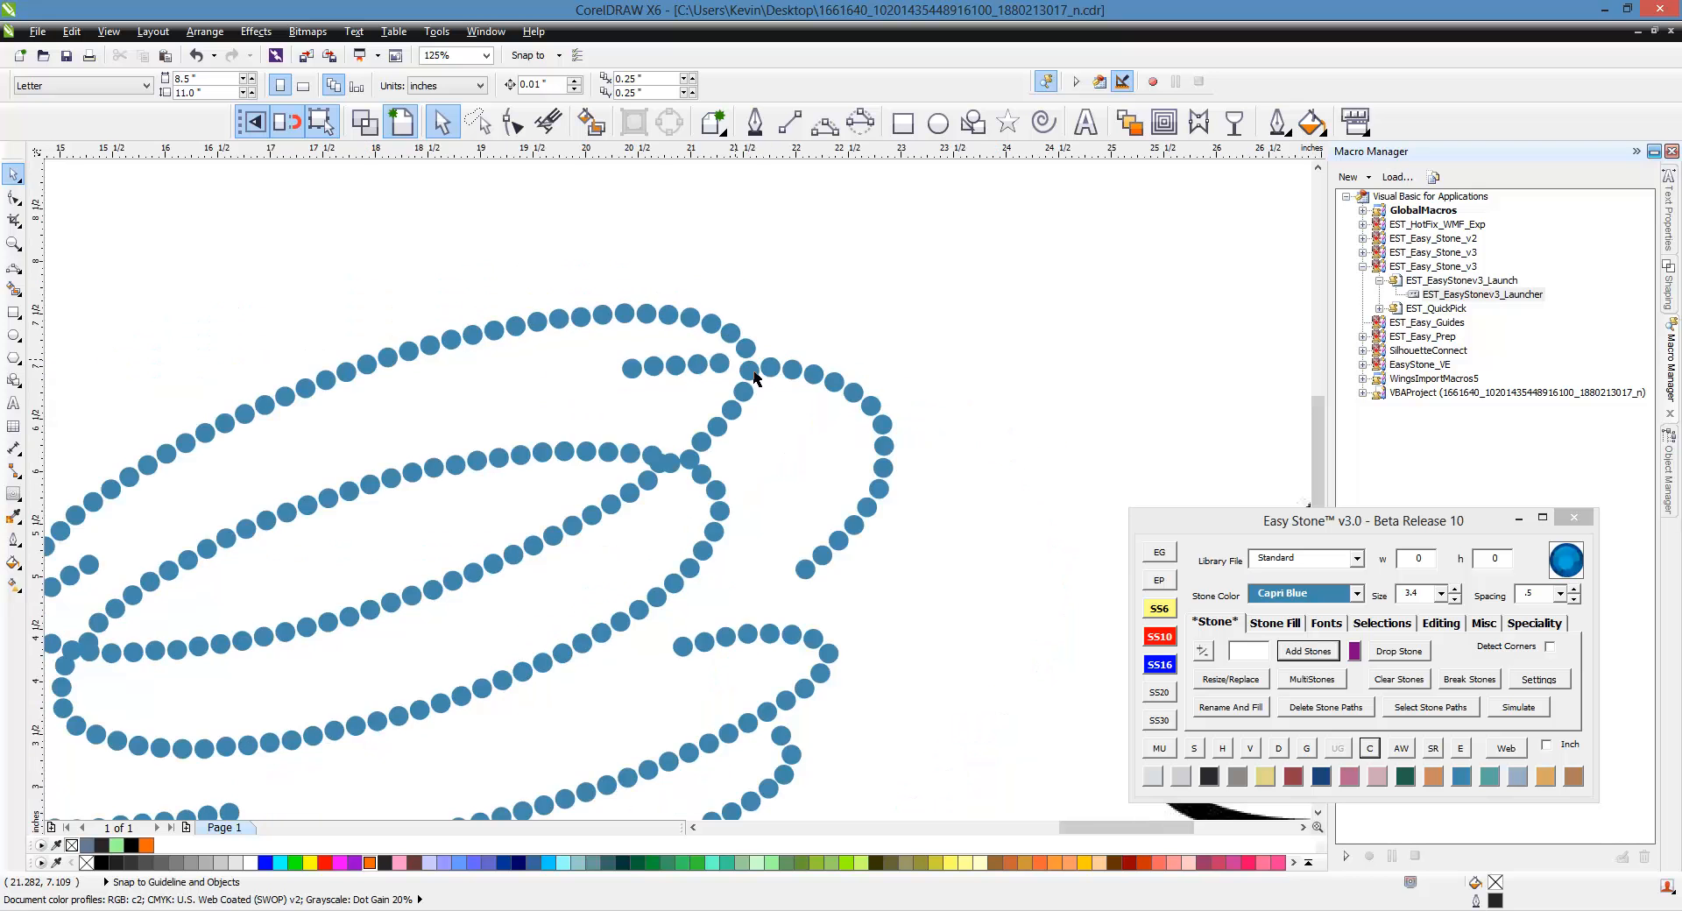
scroll(755, 379, "up", 2)
scroll(503, 217, "down", 2)
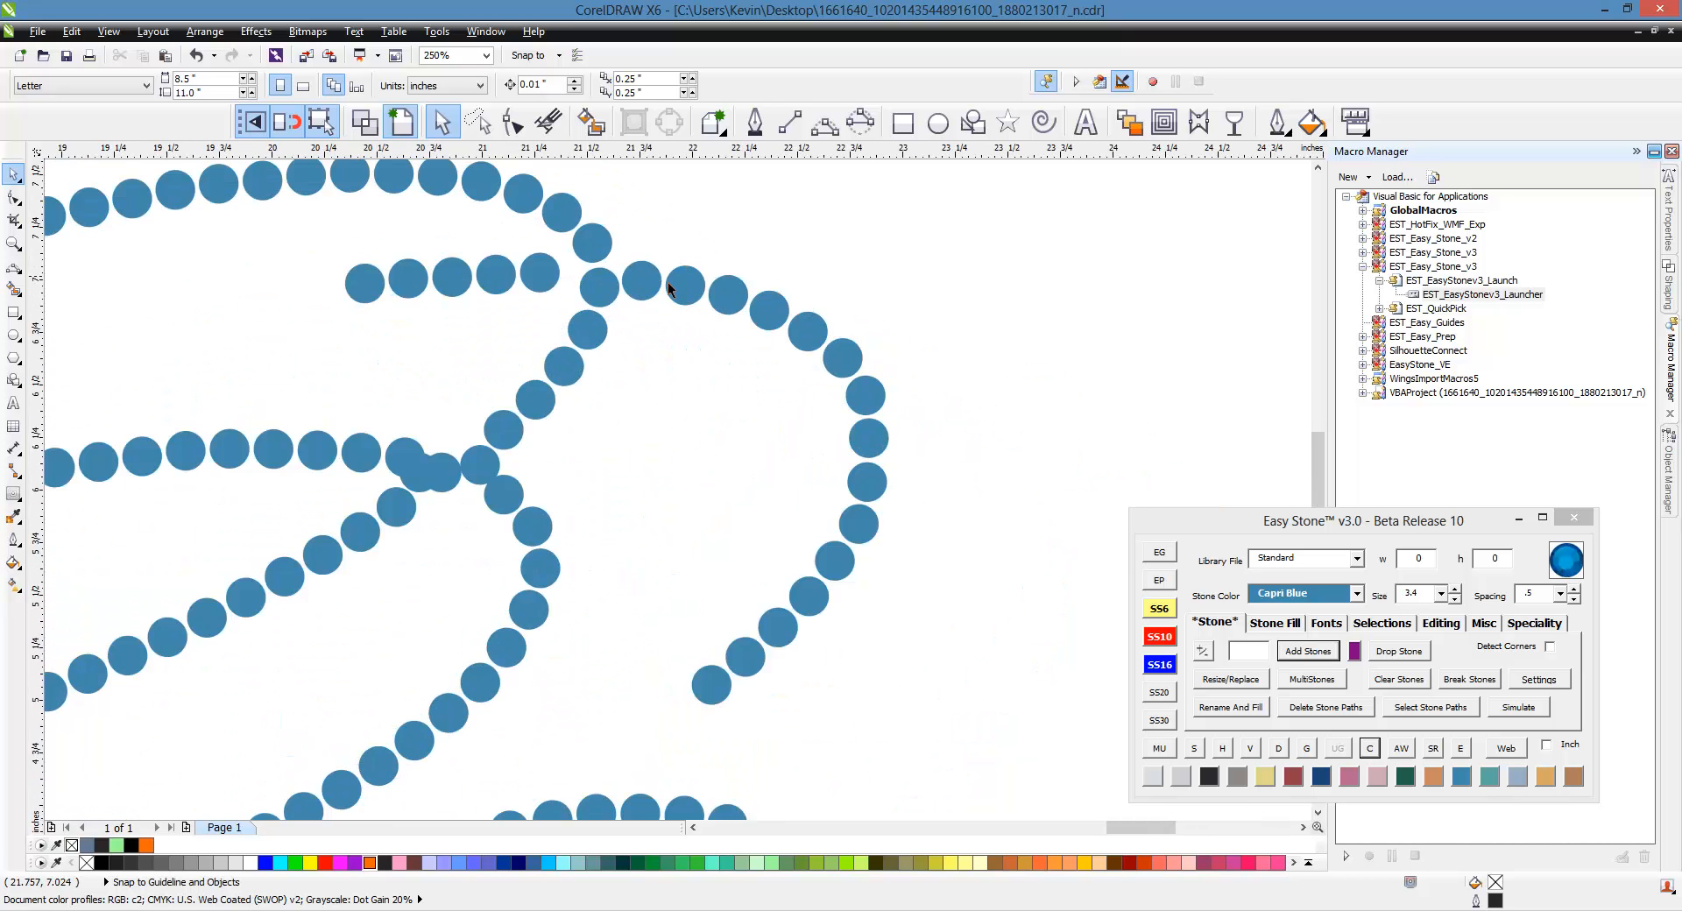
scroll(591, 300, "up", 2)
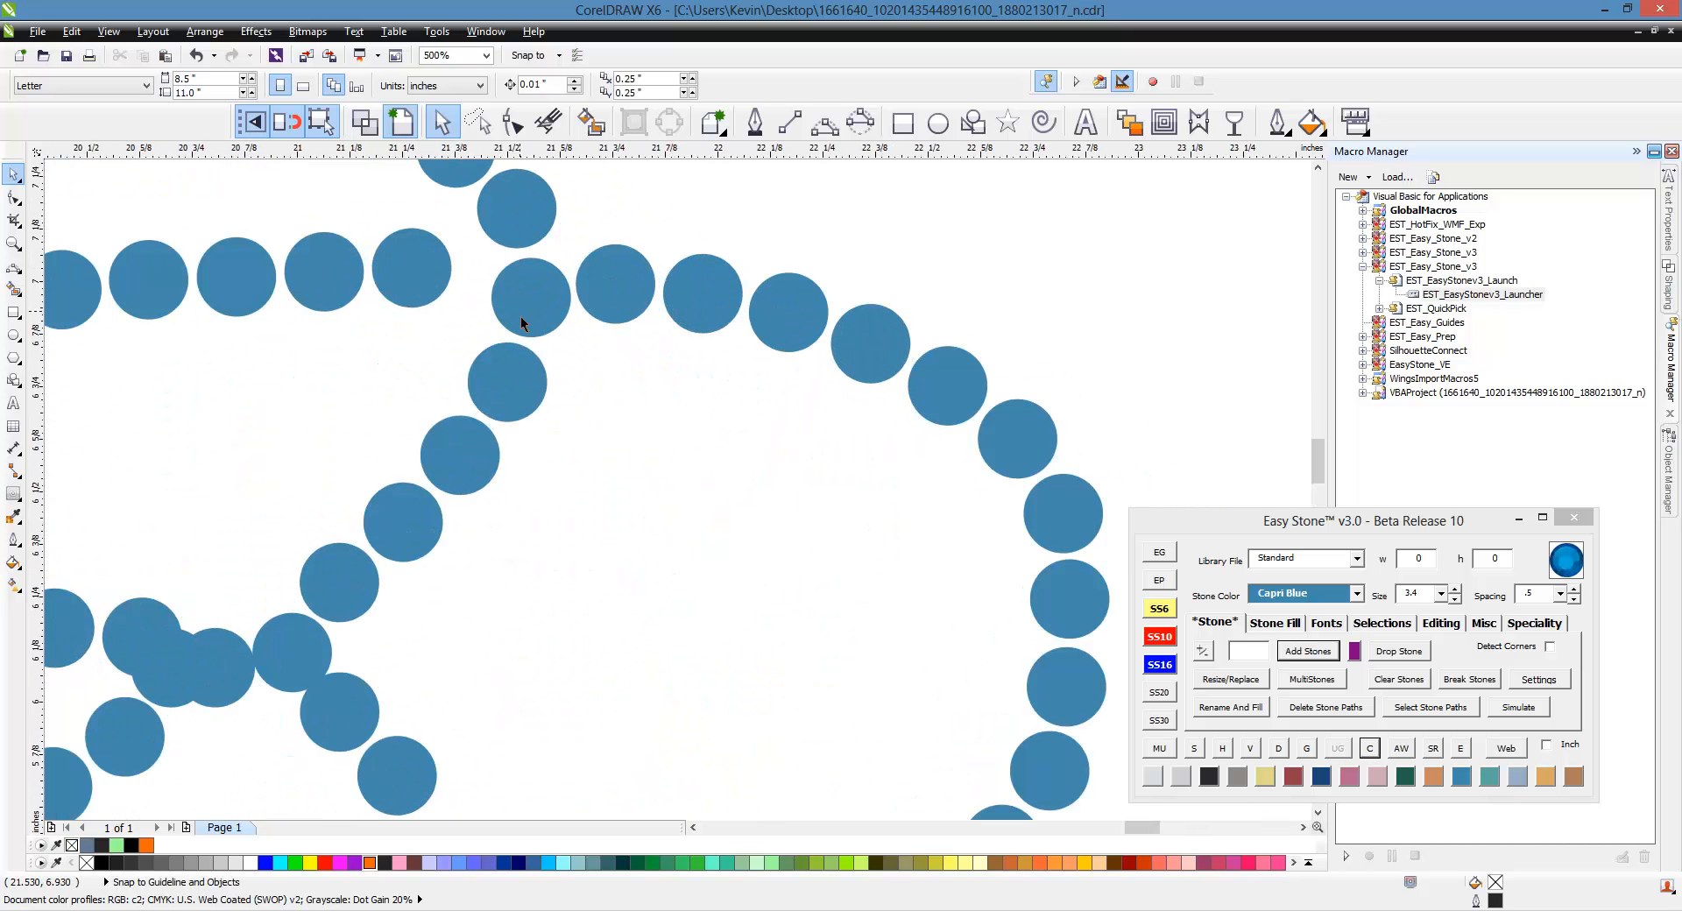
scroll(629, 256, "down", 2)
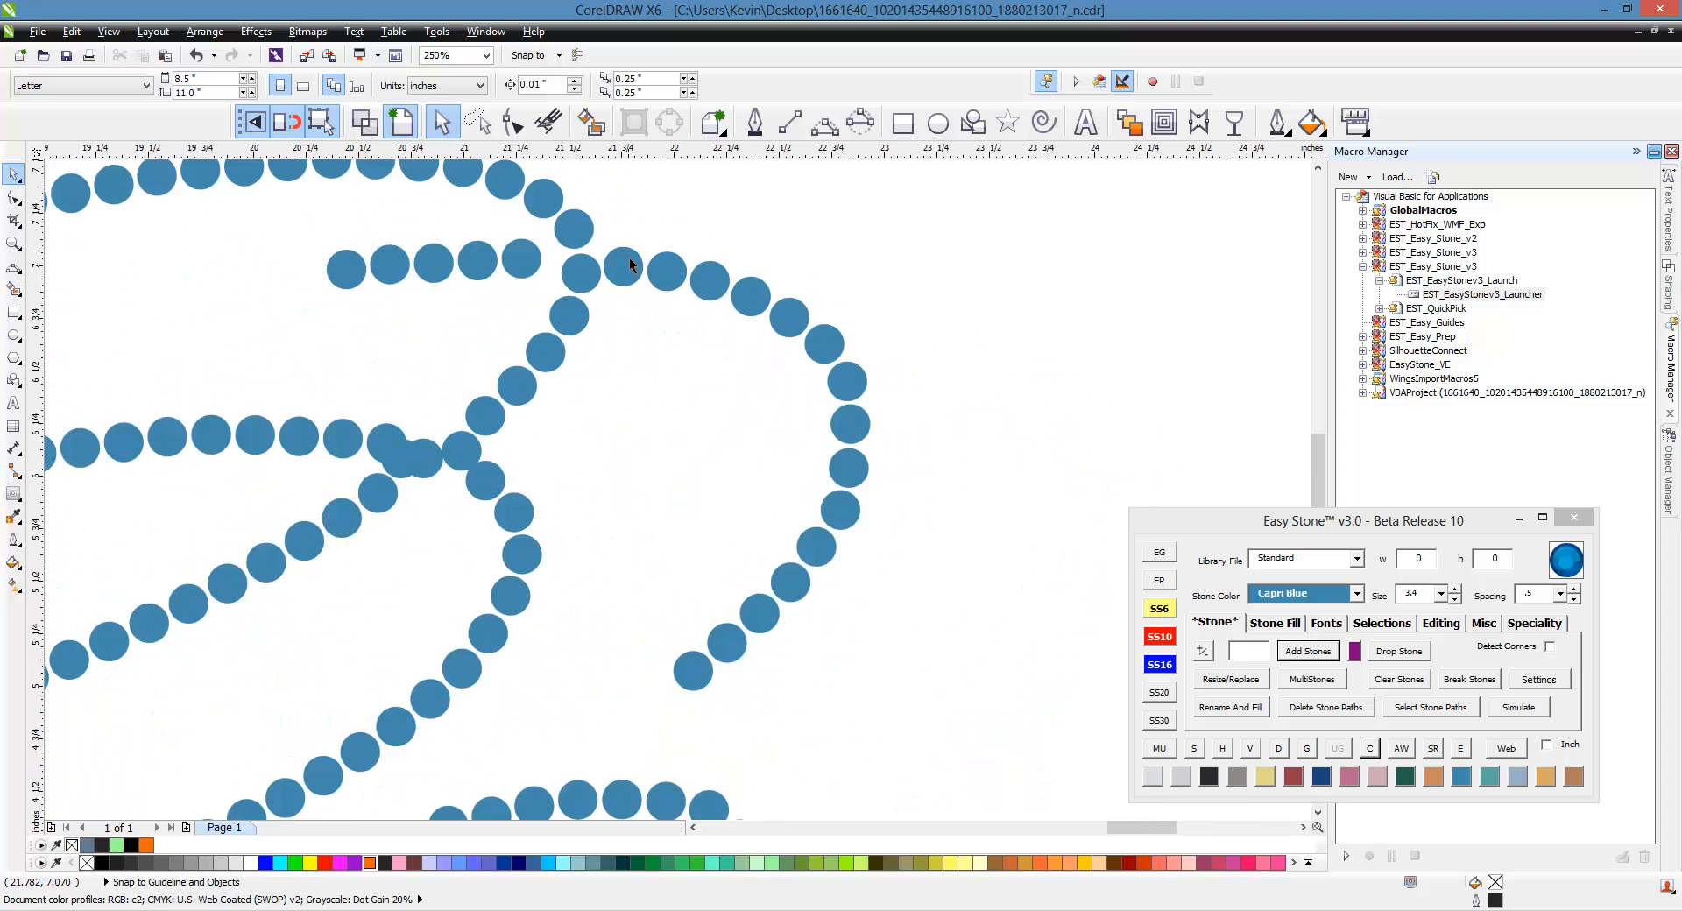
scroll(629, 258, "down", 1)
scroll(648, 266, "up", 2)
left_click(477, 122)
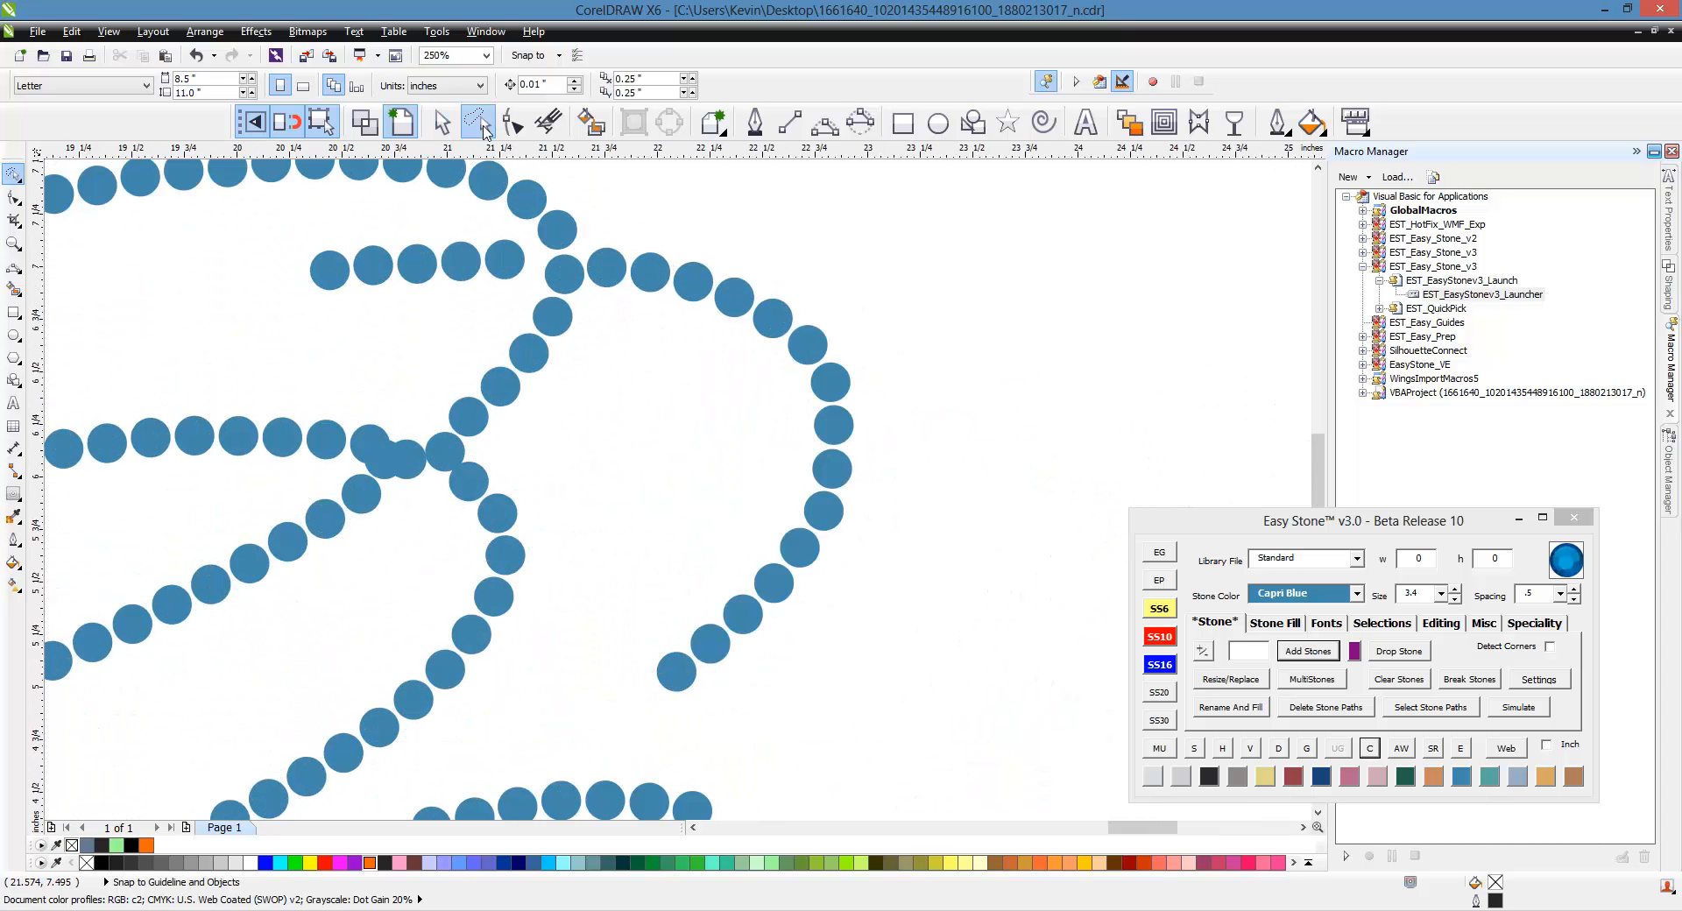
mouse_move(733, 241)
left_mouse_down()
mouse_move(802, 239)
mouse_move(961, 598)
mouse_move(578, 670)
mouse_move(591, 221)
left_mouse_up()
scroll(591, 220, "up", 1)
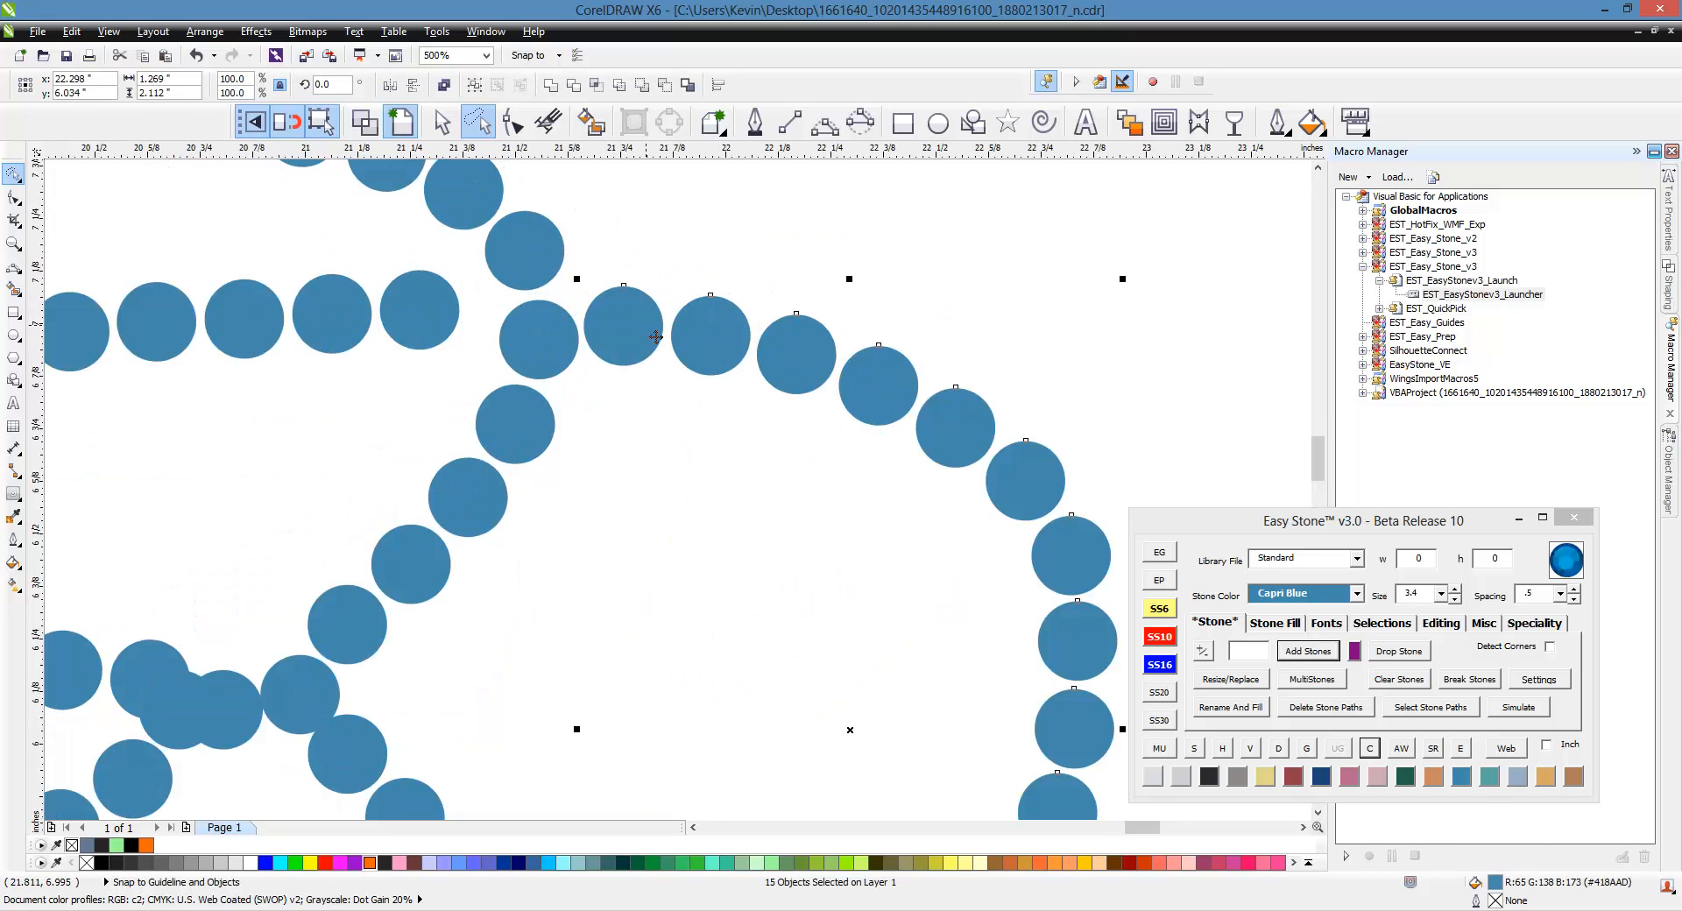
scroll(640, 325, "up", 1)
left_click_drag(642, 341, 648, 403)
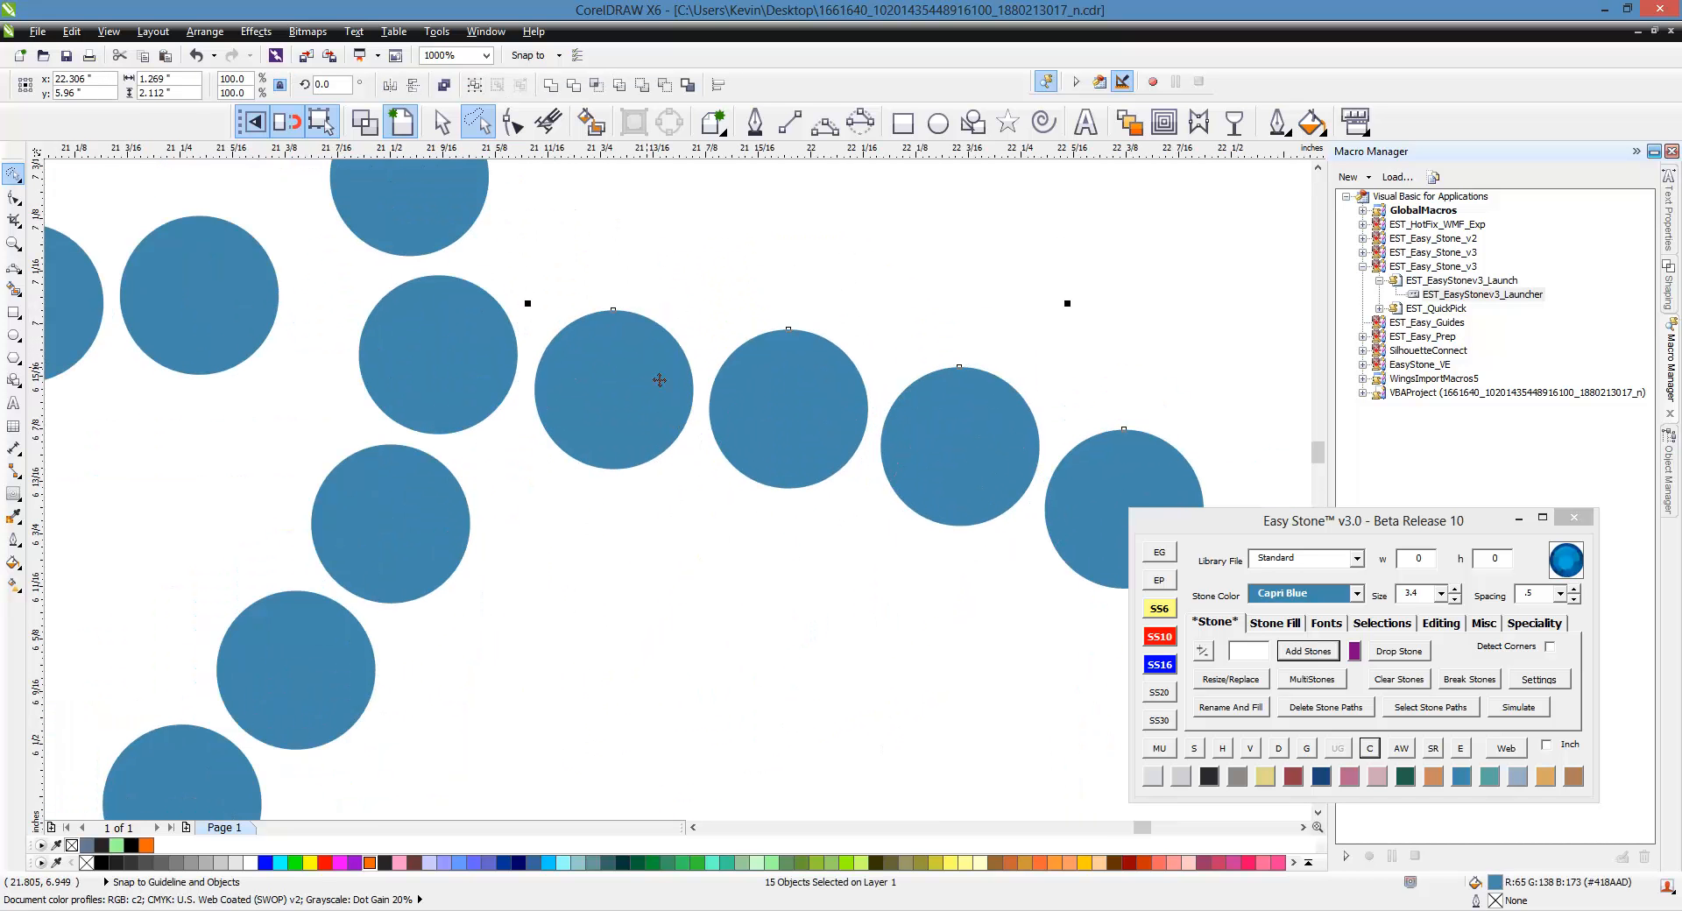
scroll(714, 236, "down", 2)
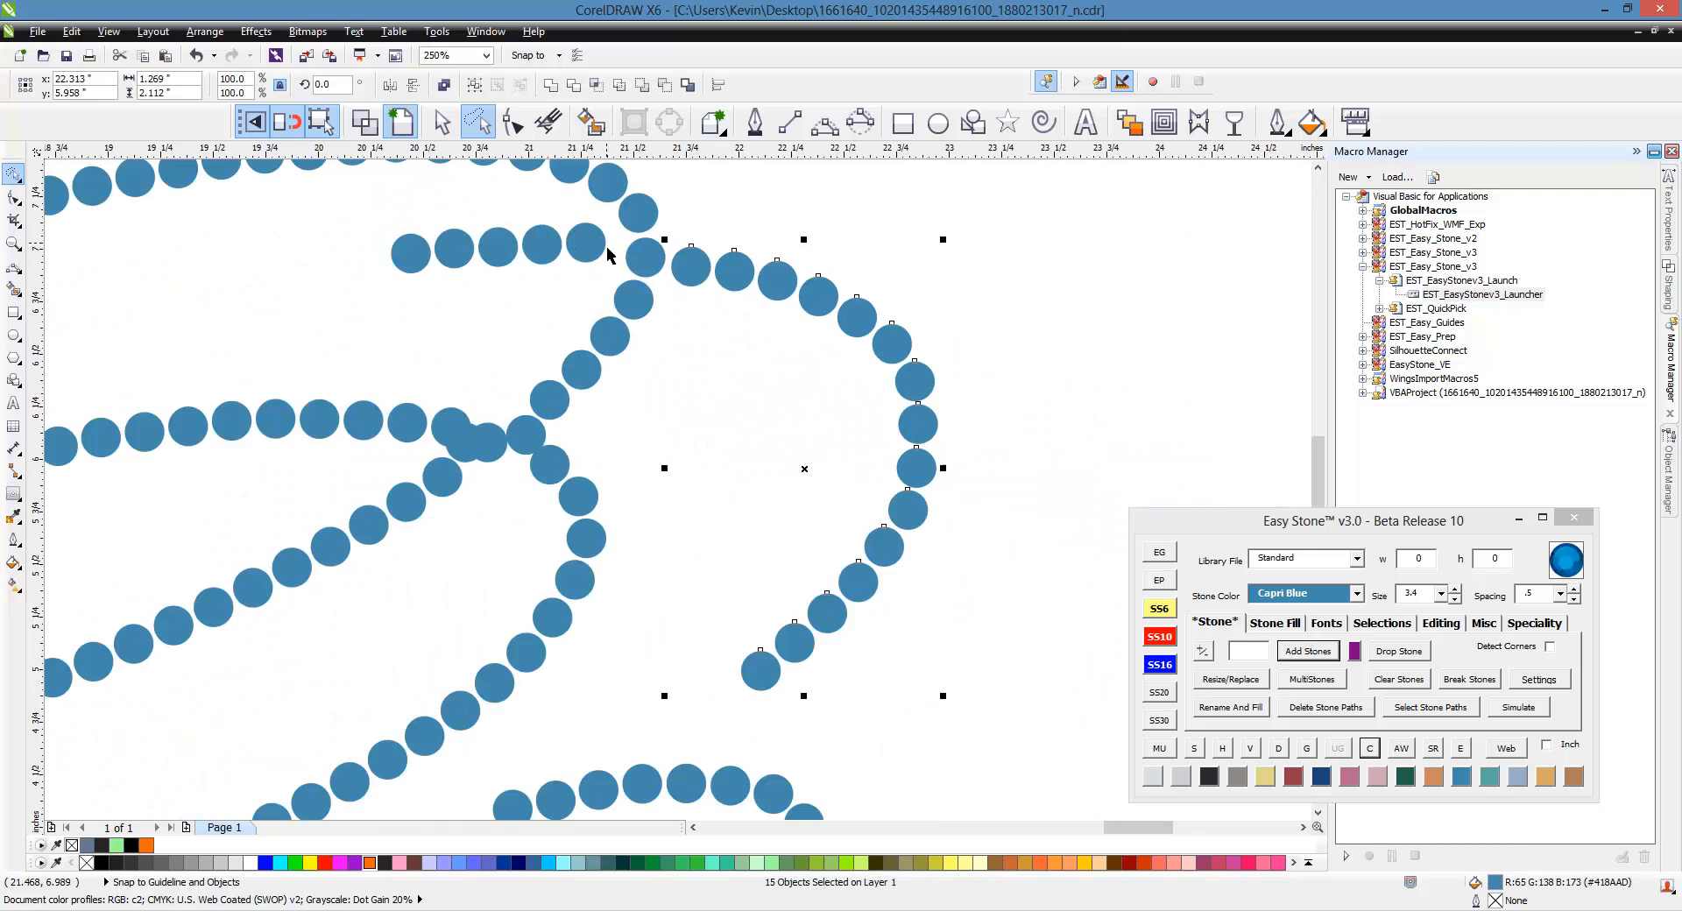
left_click(798, 525)
Freehand-select the five-stone row inside the upper ring and move it slightly right and down to close the gap at the crossing.
scroll(767, 502, "down", 1)
scroll(680, 368, "up", 2)
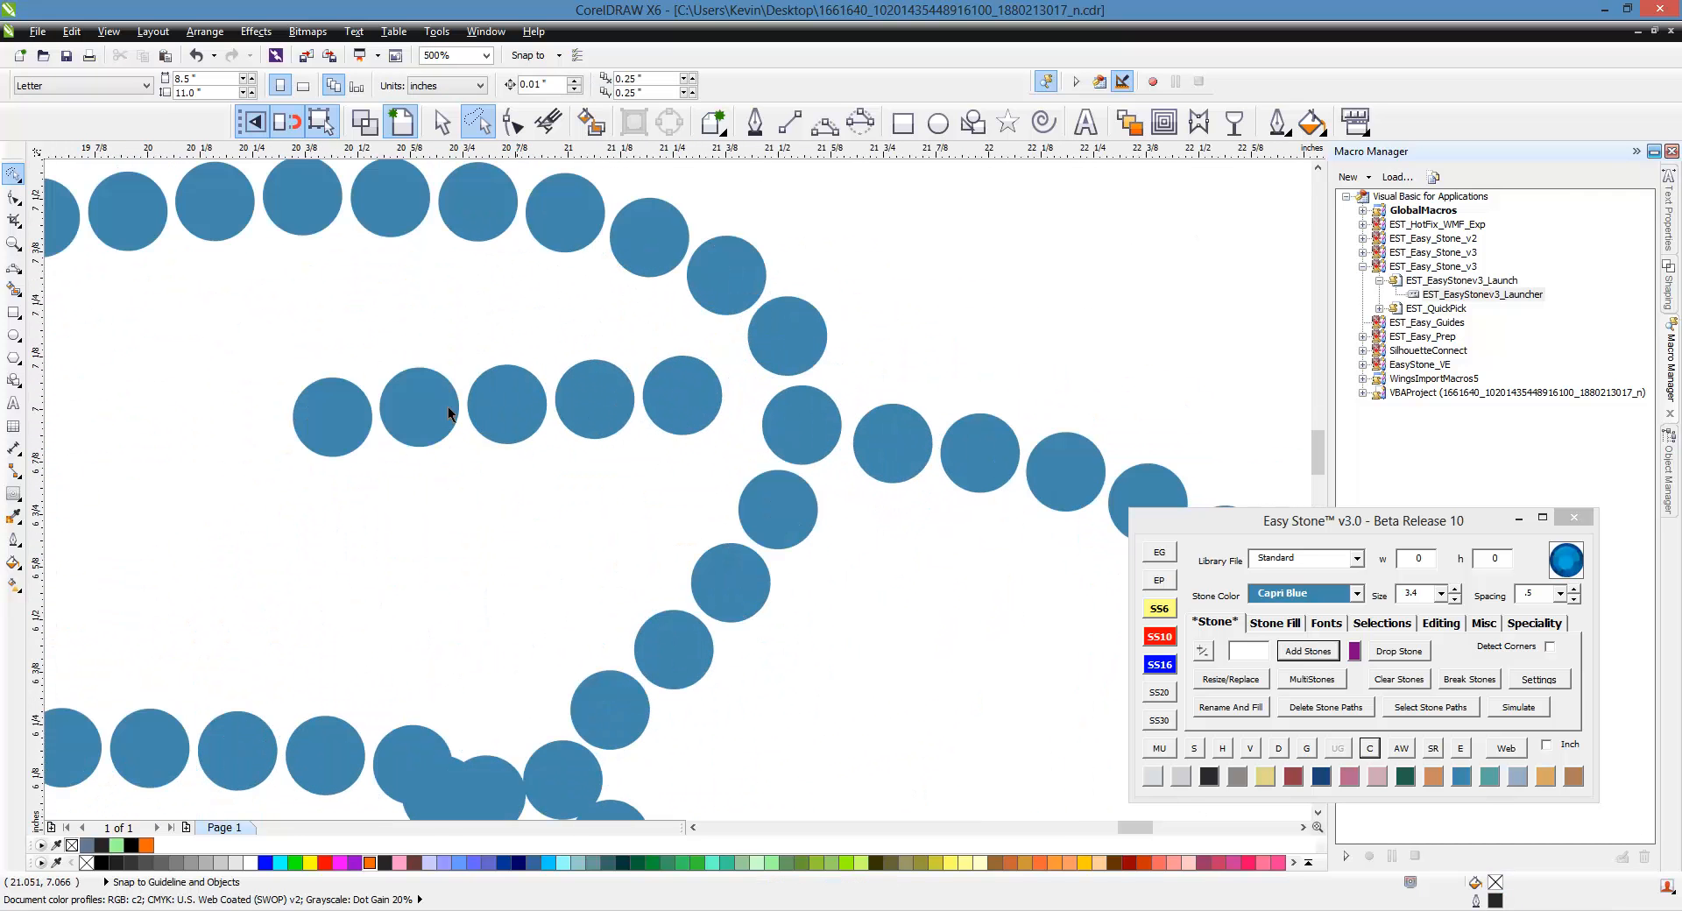
mouse_move(123, 400)
left_mouse_down()
mouse_move(383, 323)
mouse_move(669, 337)
mouse_move(391, 573)
mouse_move(175, 456)
left_mouse_up()
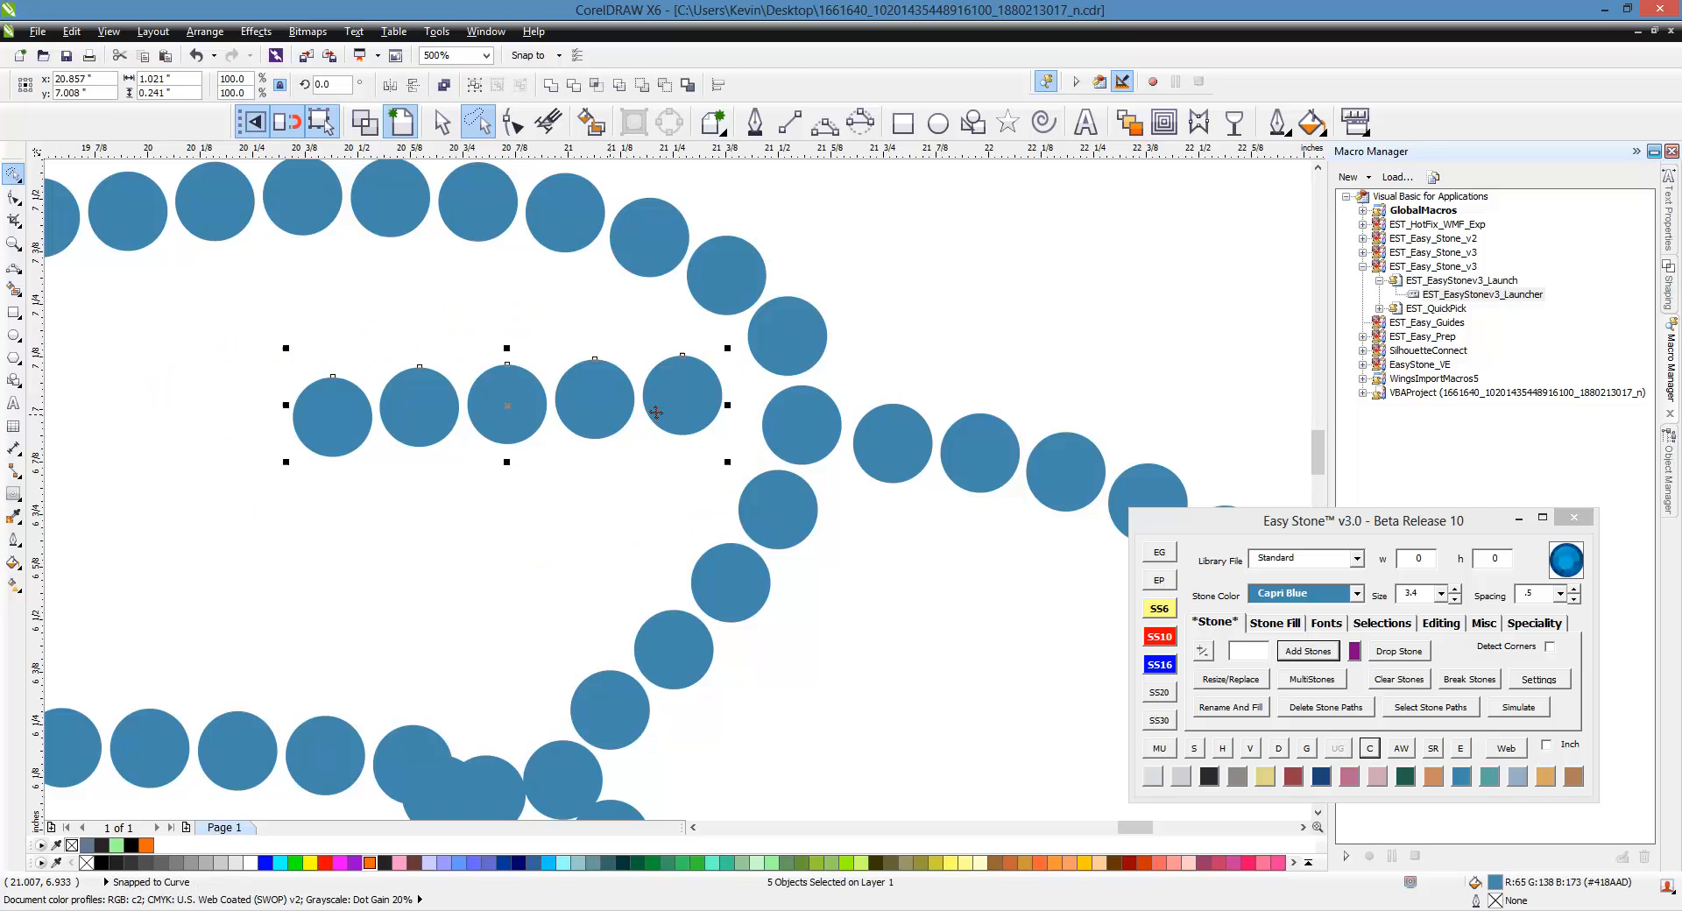
scroll(738, 416, "up", 1)
left_click_drag(739, 416, 800, 471)
scroll(712, 304, "down", 3)
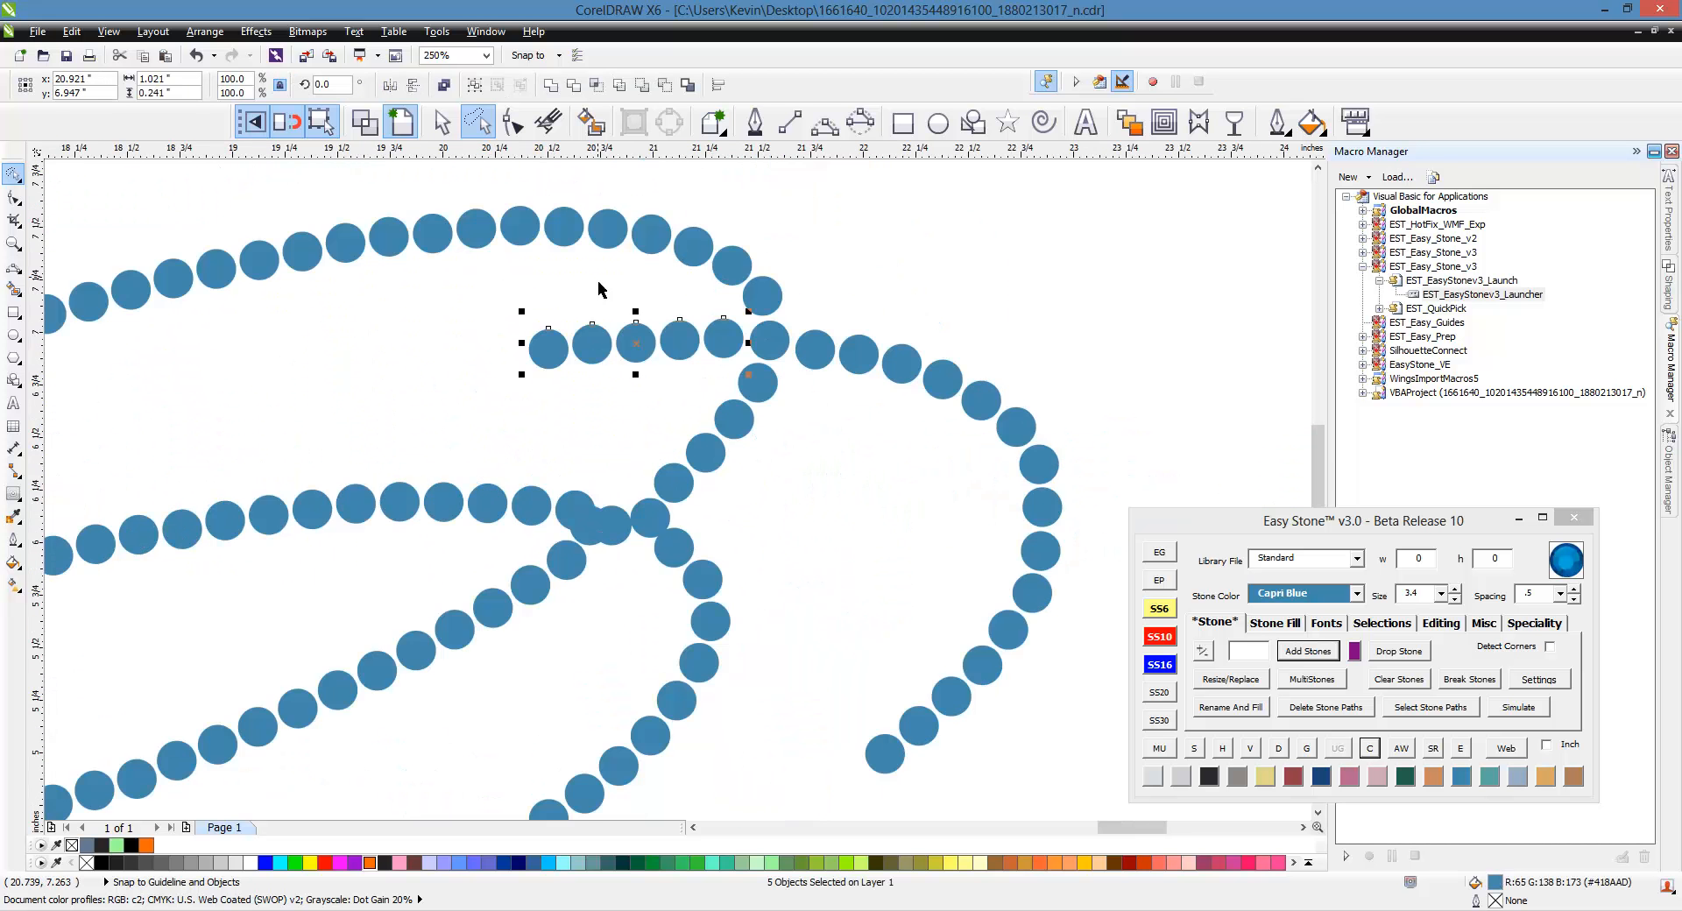
left_click(880, 305)
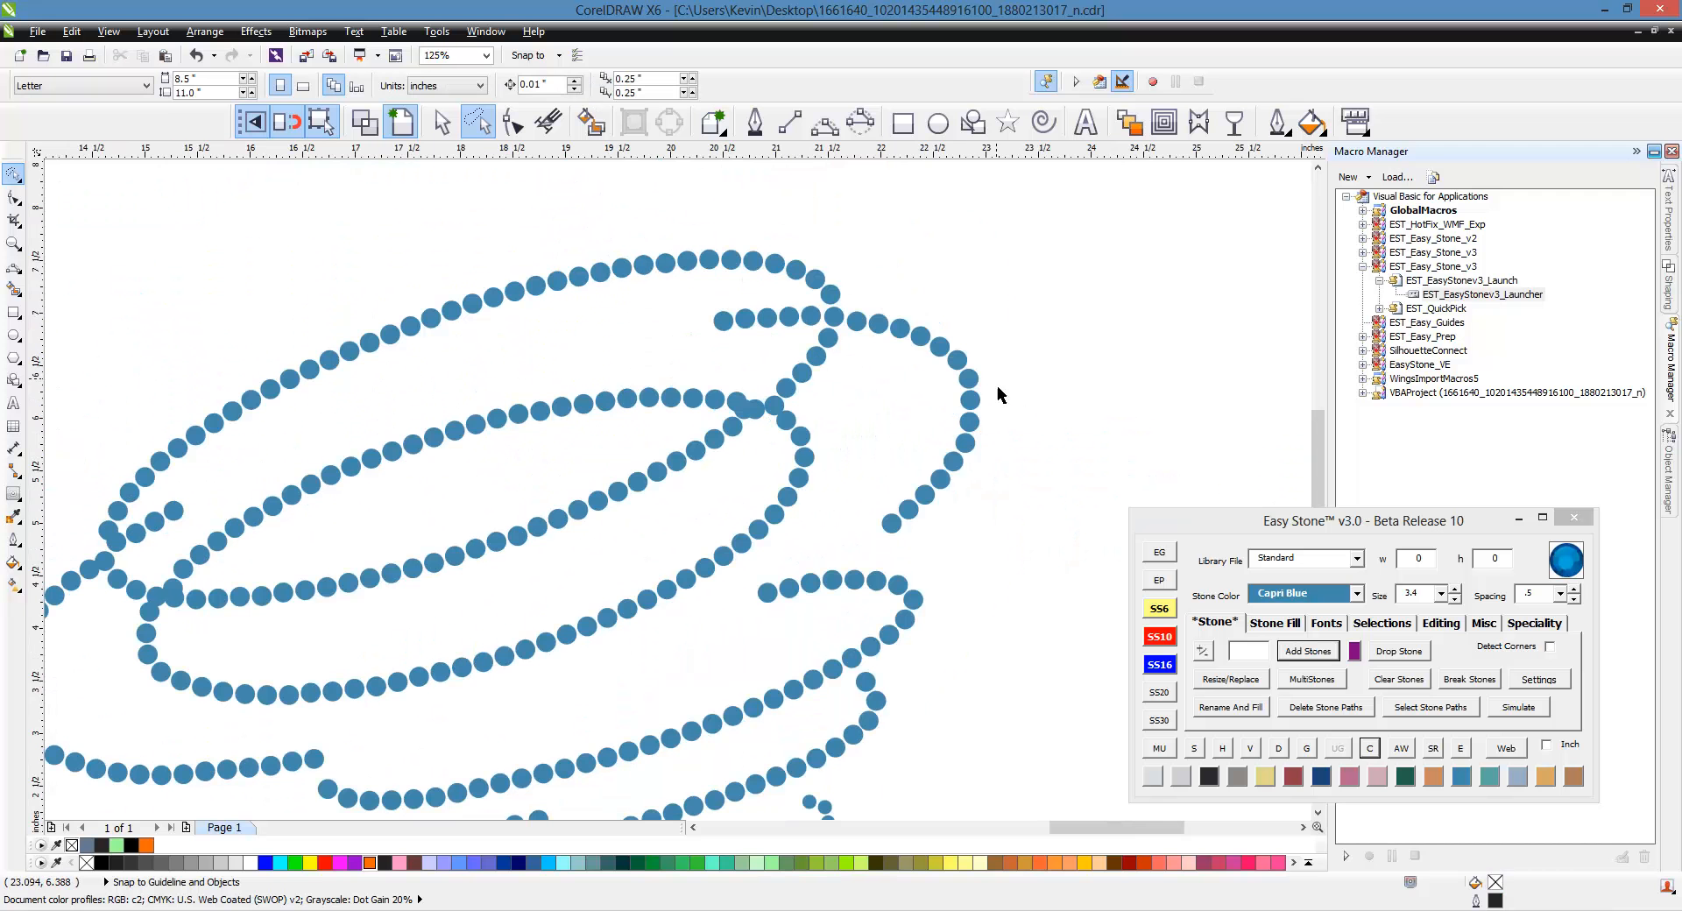
Examine the stone spacing and overlaps where the large rings cross on both sides of the tornado.
scroll(809, 426, "up", 1)
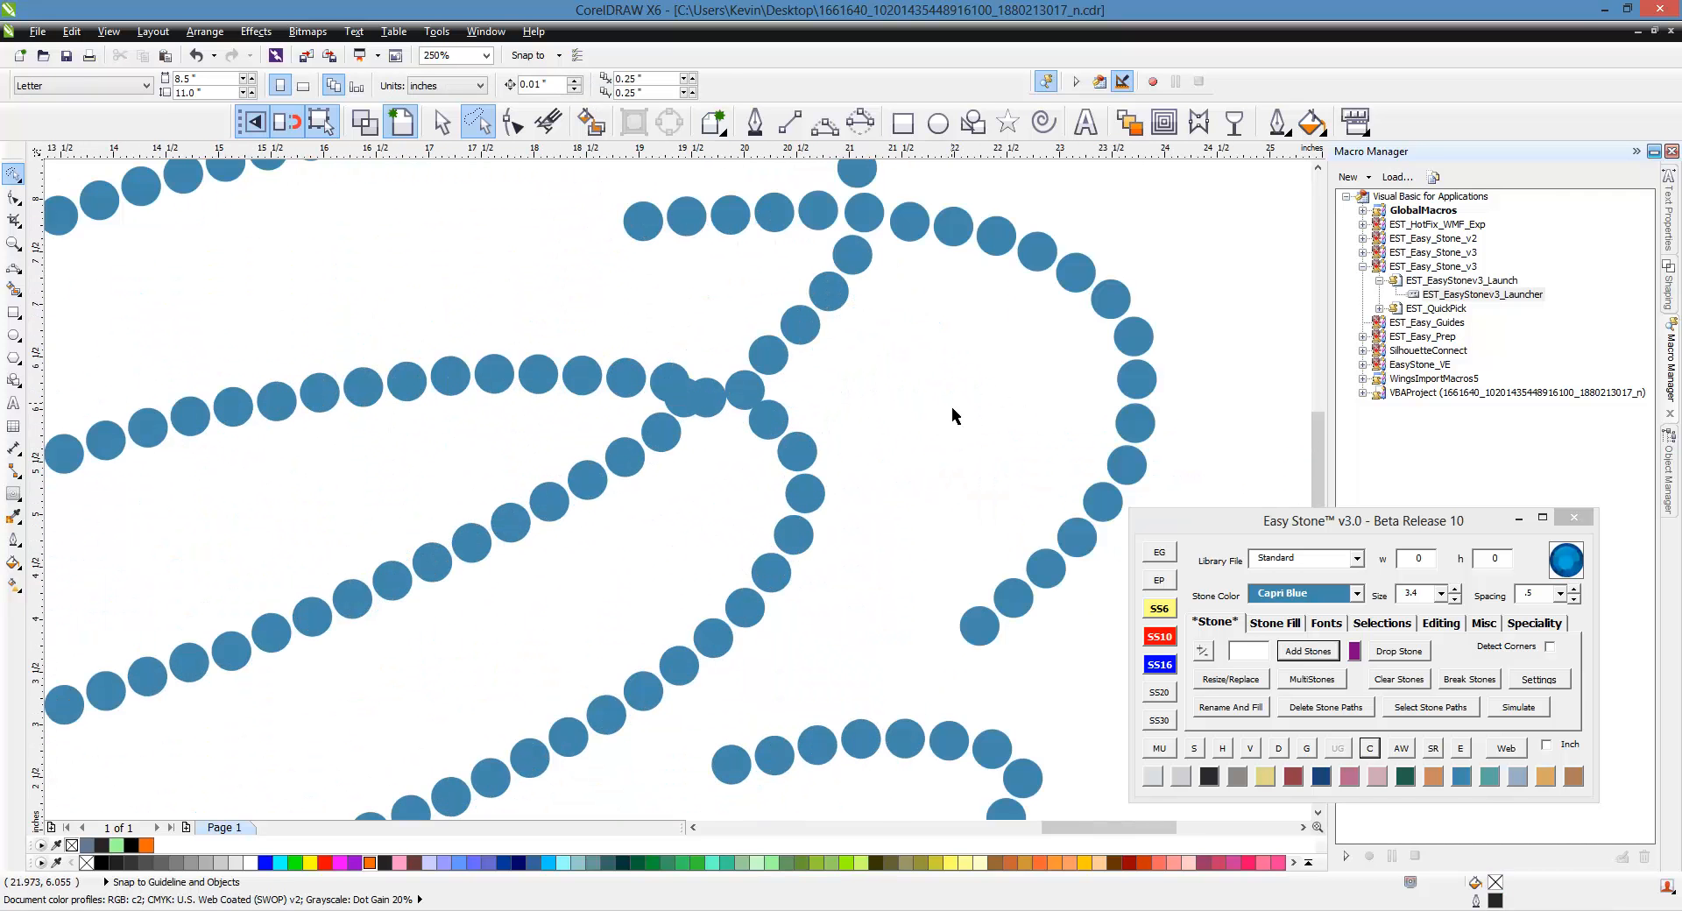
scroll(952, 407, "down", 1)
scroll(769, 414, "up", 2)
scroll(729, 407, "down", 2)
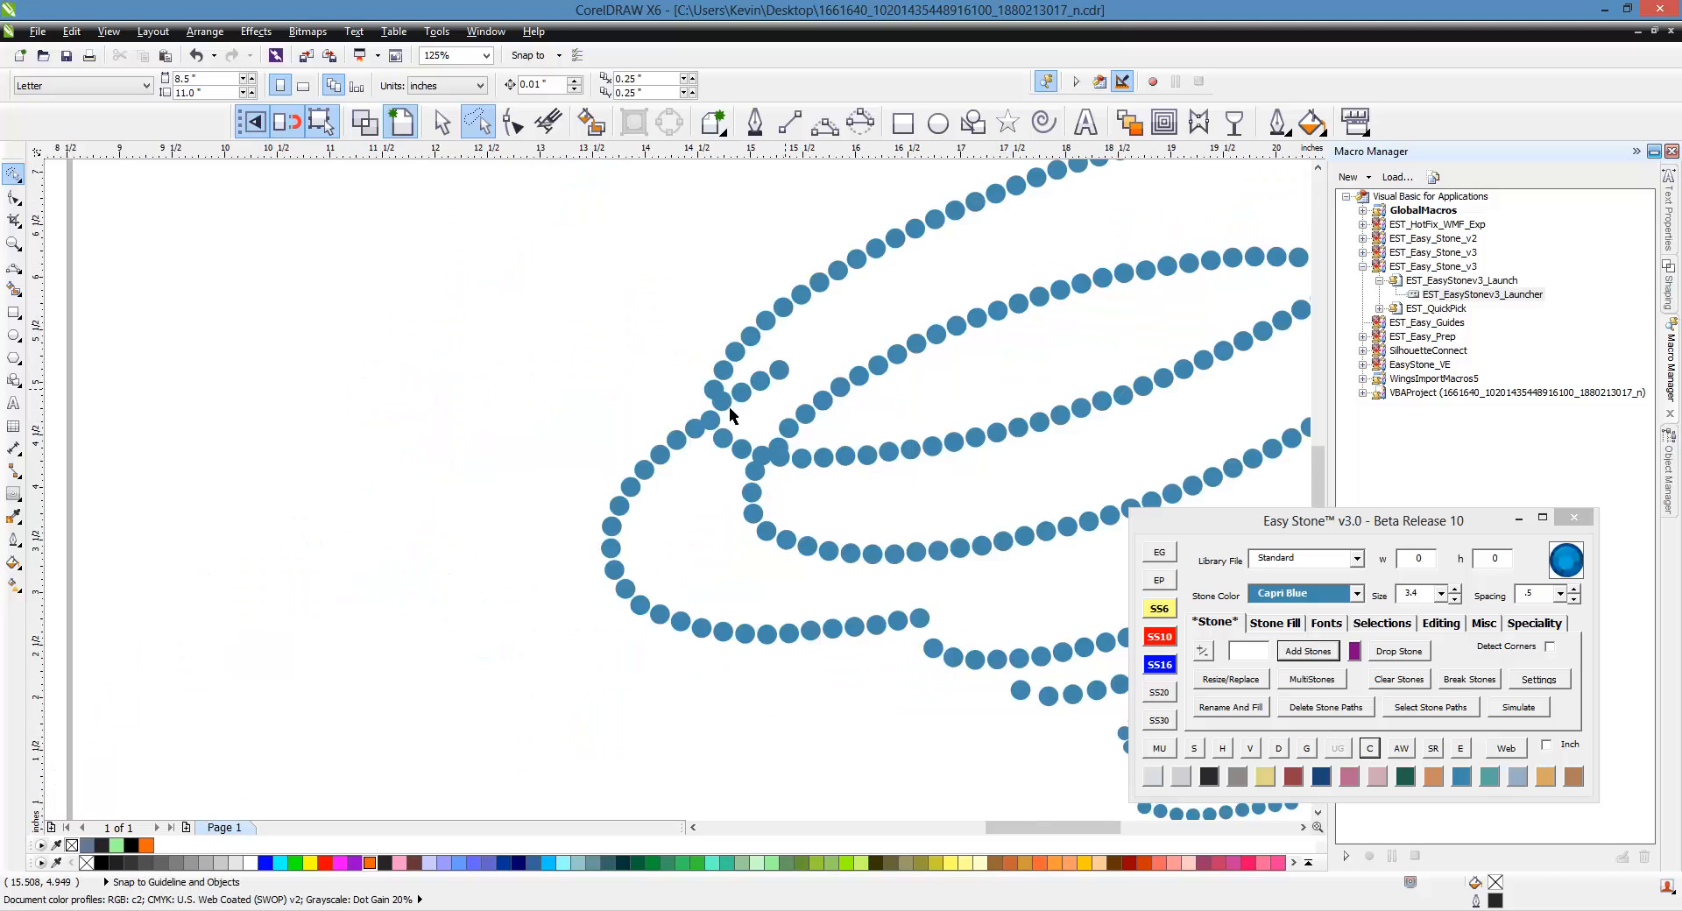
scroll(743, 421, "up", 1)
scroll(742, 420, "up", 1)
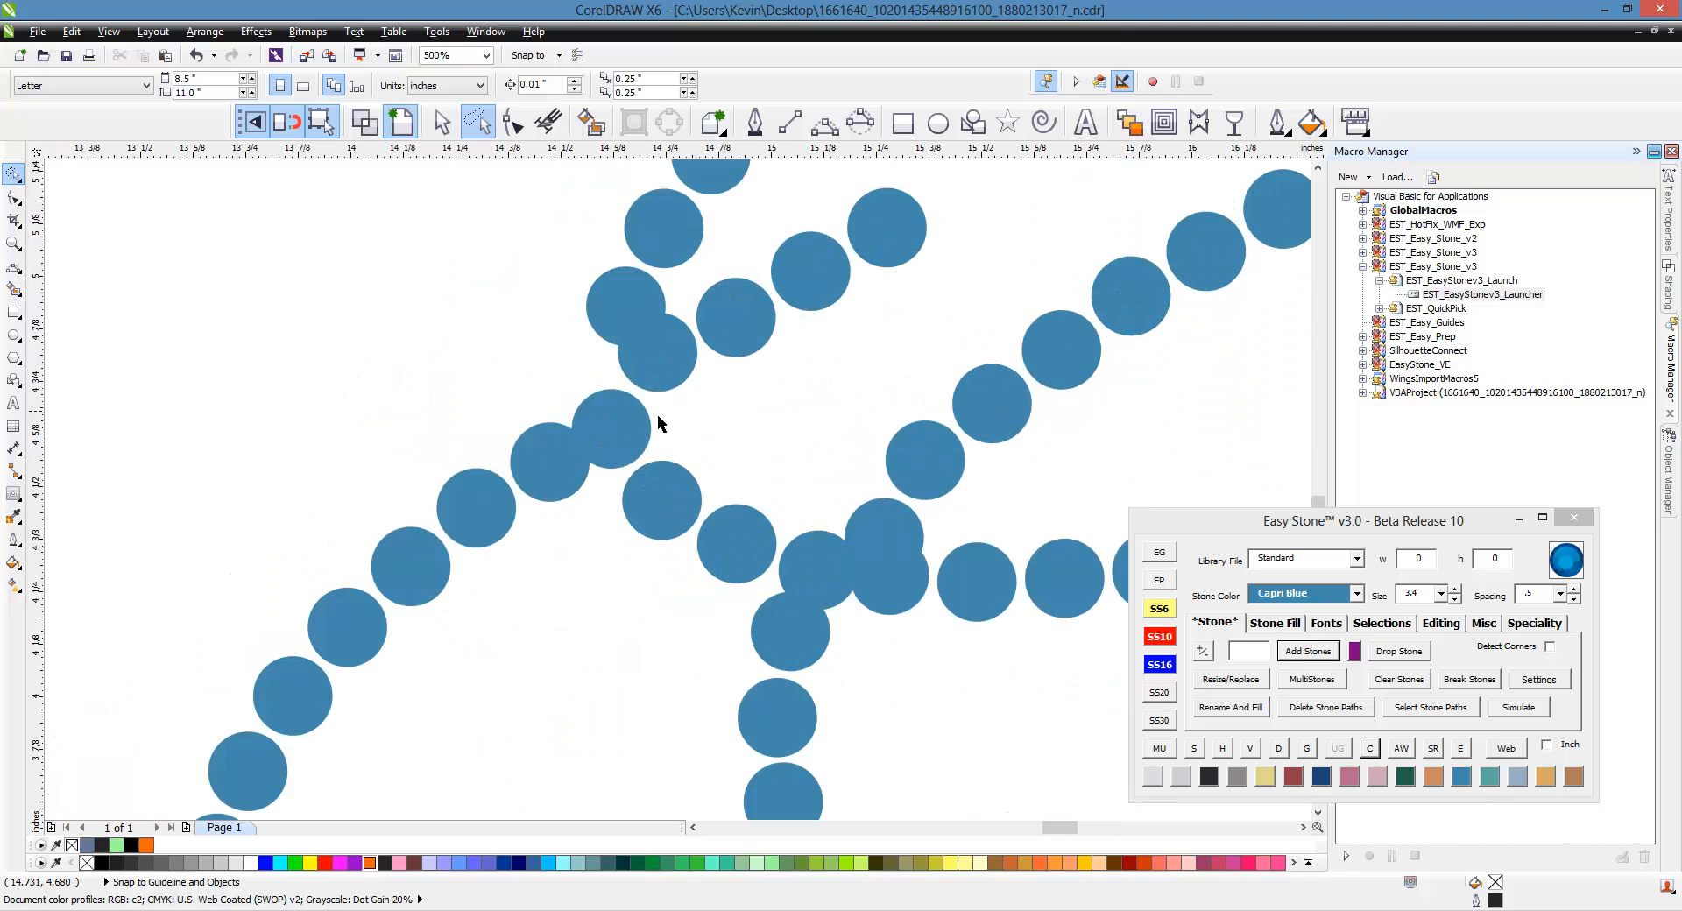
scroll(657, 414, "down", 2)
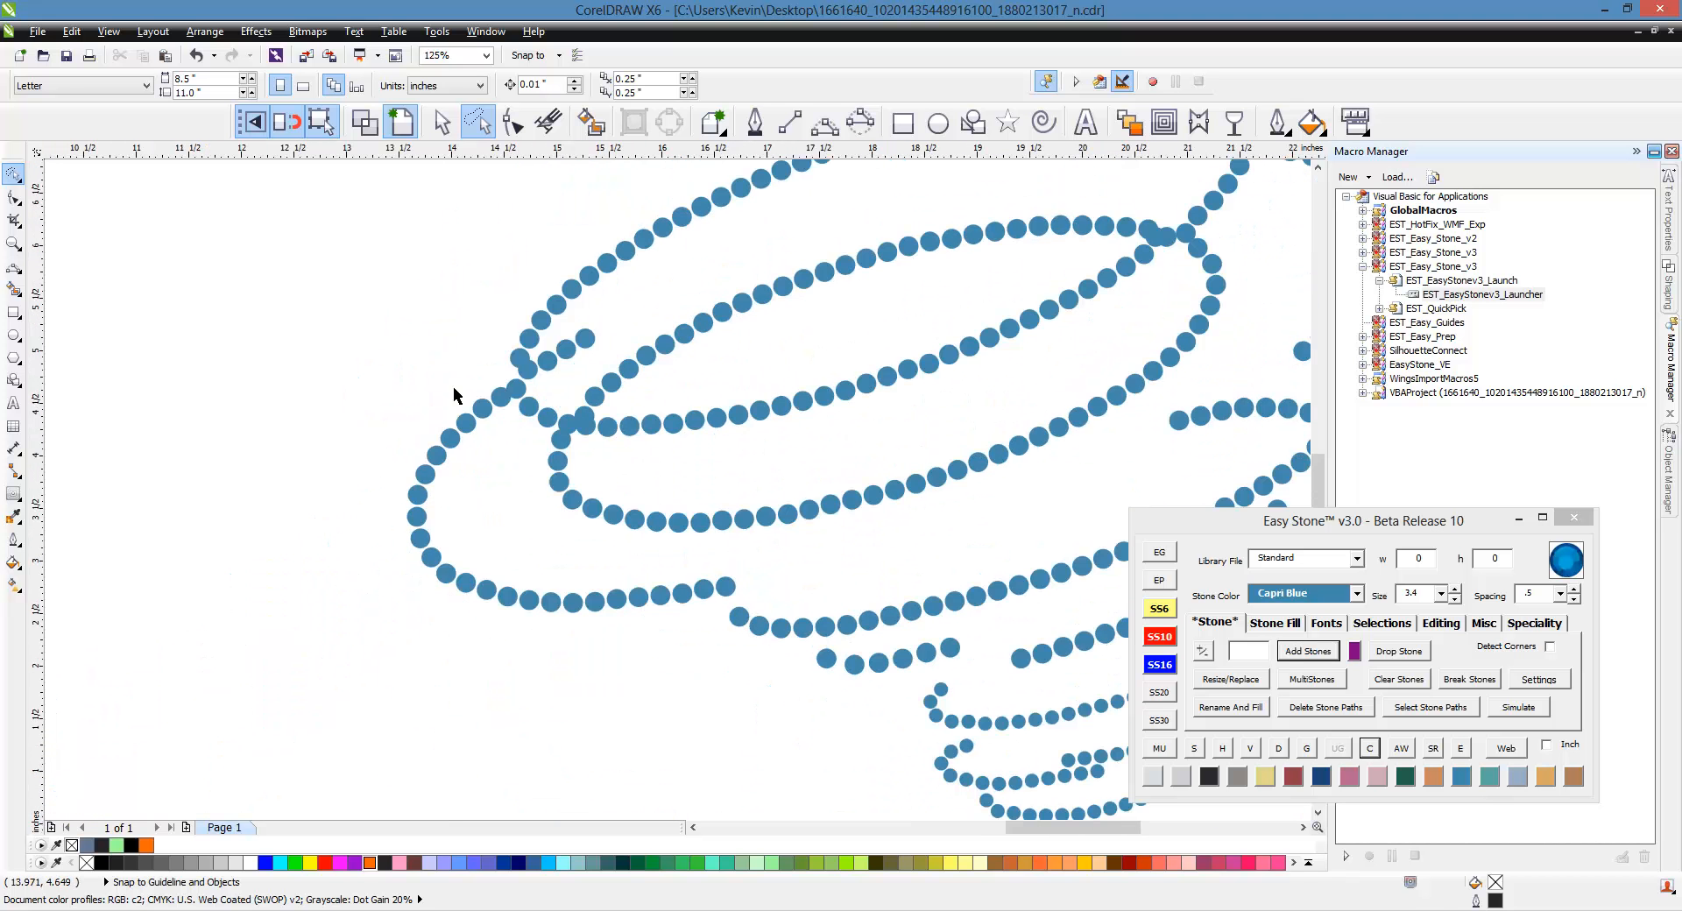
Move the single stone at the large rings' left crossing slightly up and right to space it from its neighbours.
scroll(453, 387, "up", 2)
left_click(606, 421)
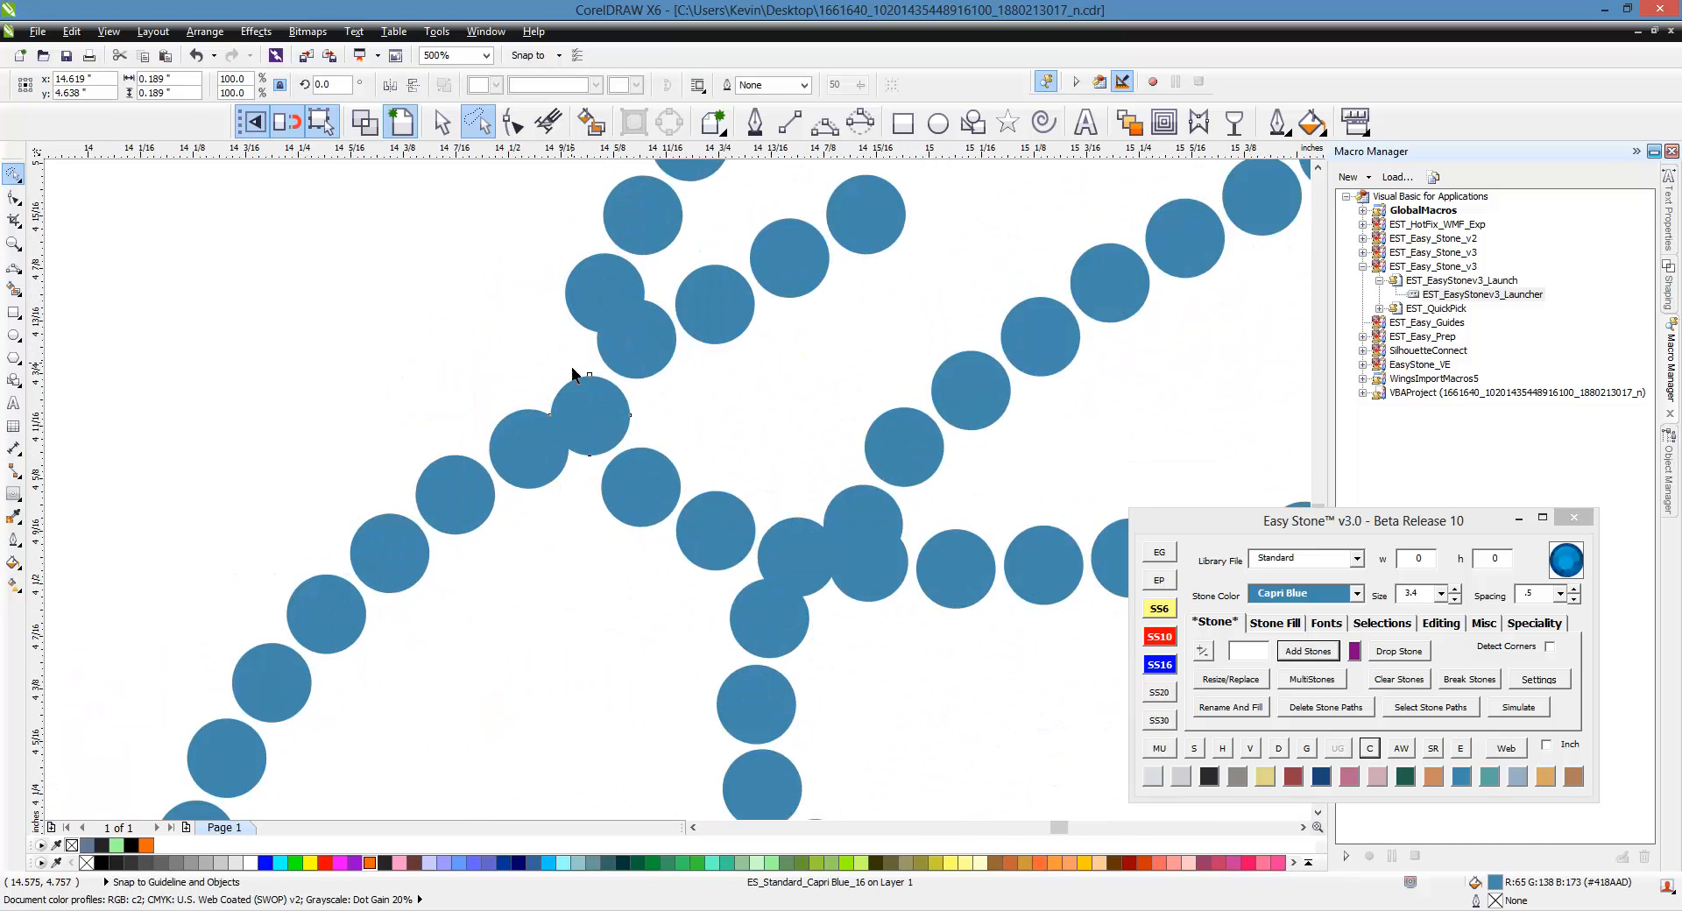
scroll(605, 419, "up", 1)
left_click_drag(677, 430, 672, 429)
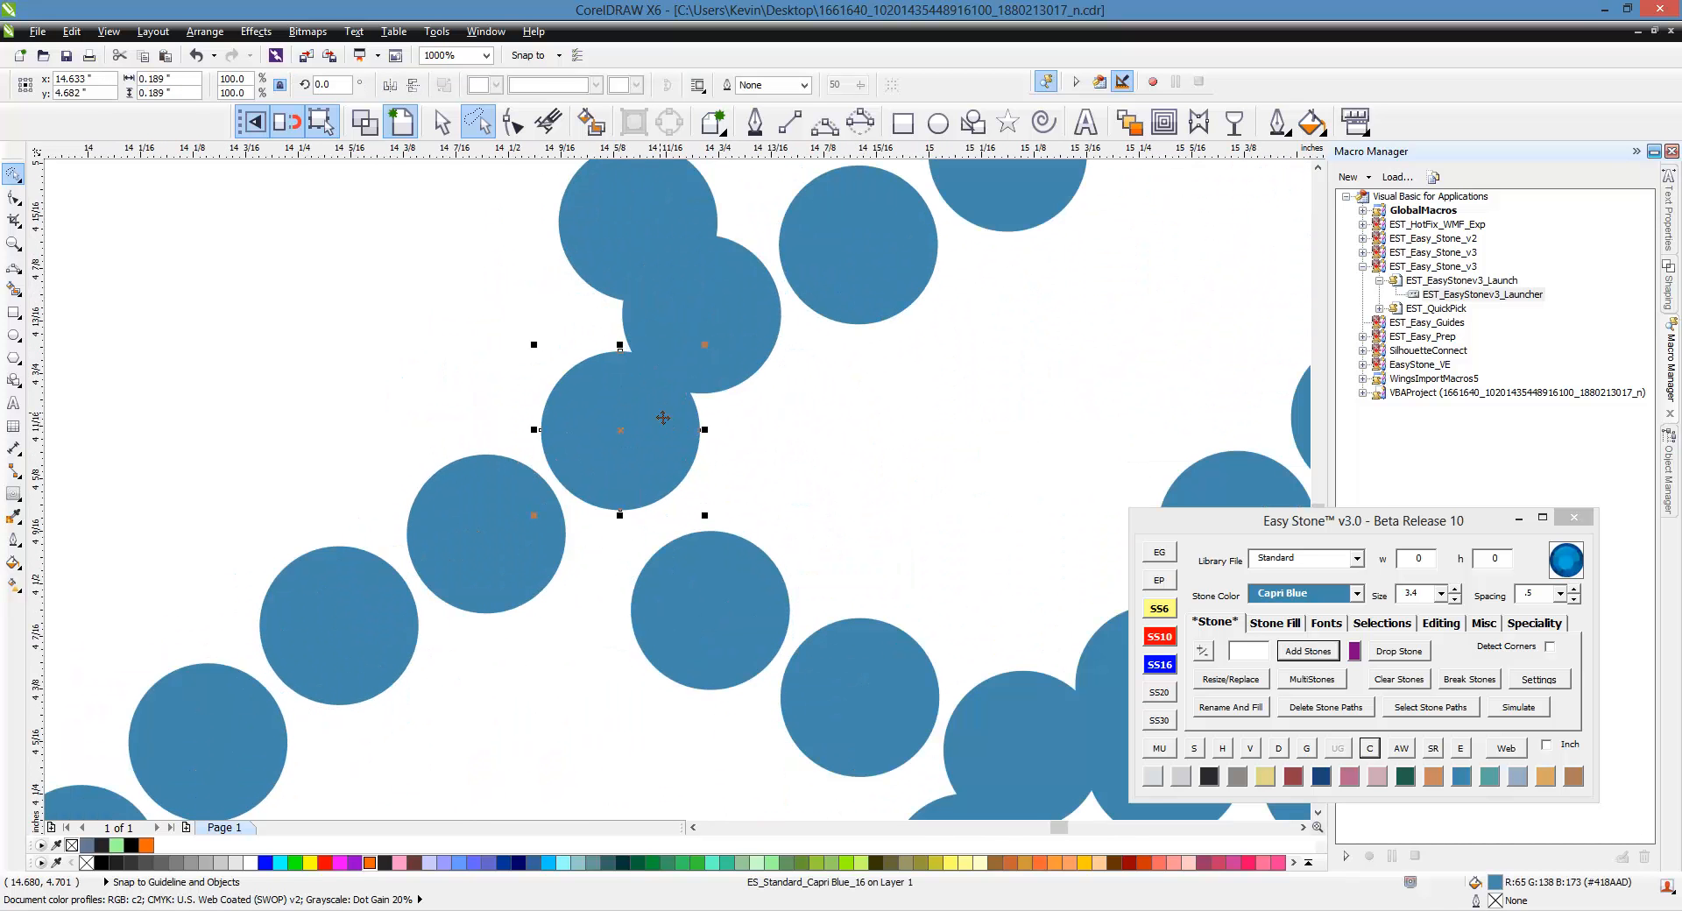
scroll(592, 429, "down", 2)
scroll(608, 489, "down", 1)
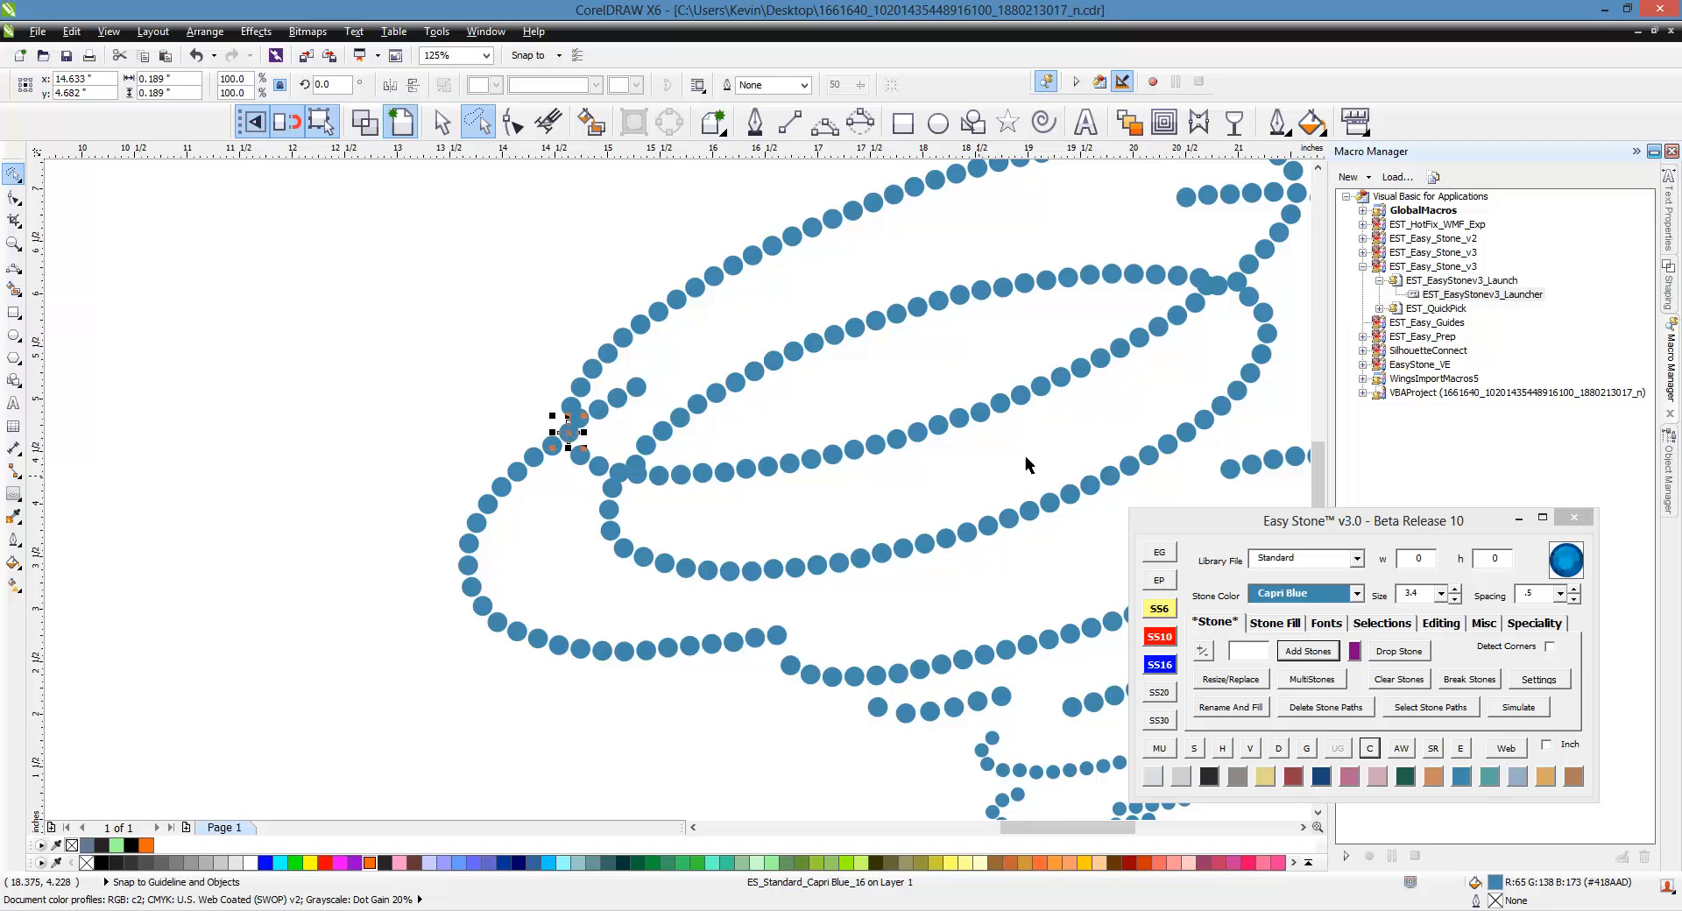
At the rings' right crossing, move the overlapping stone down and left and its upper-right neighbour slightly up and left.
scroll(1195, 314, "up", 3)
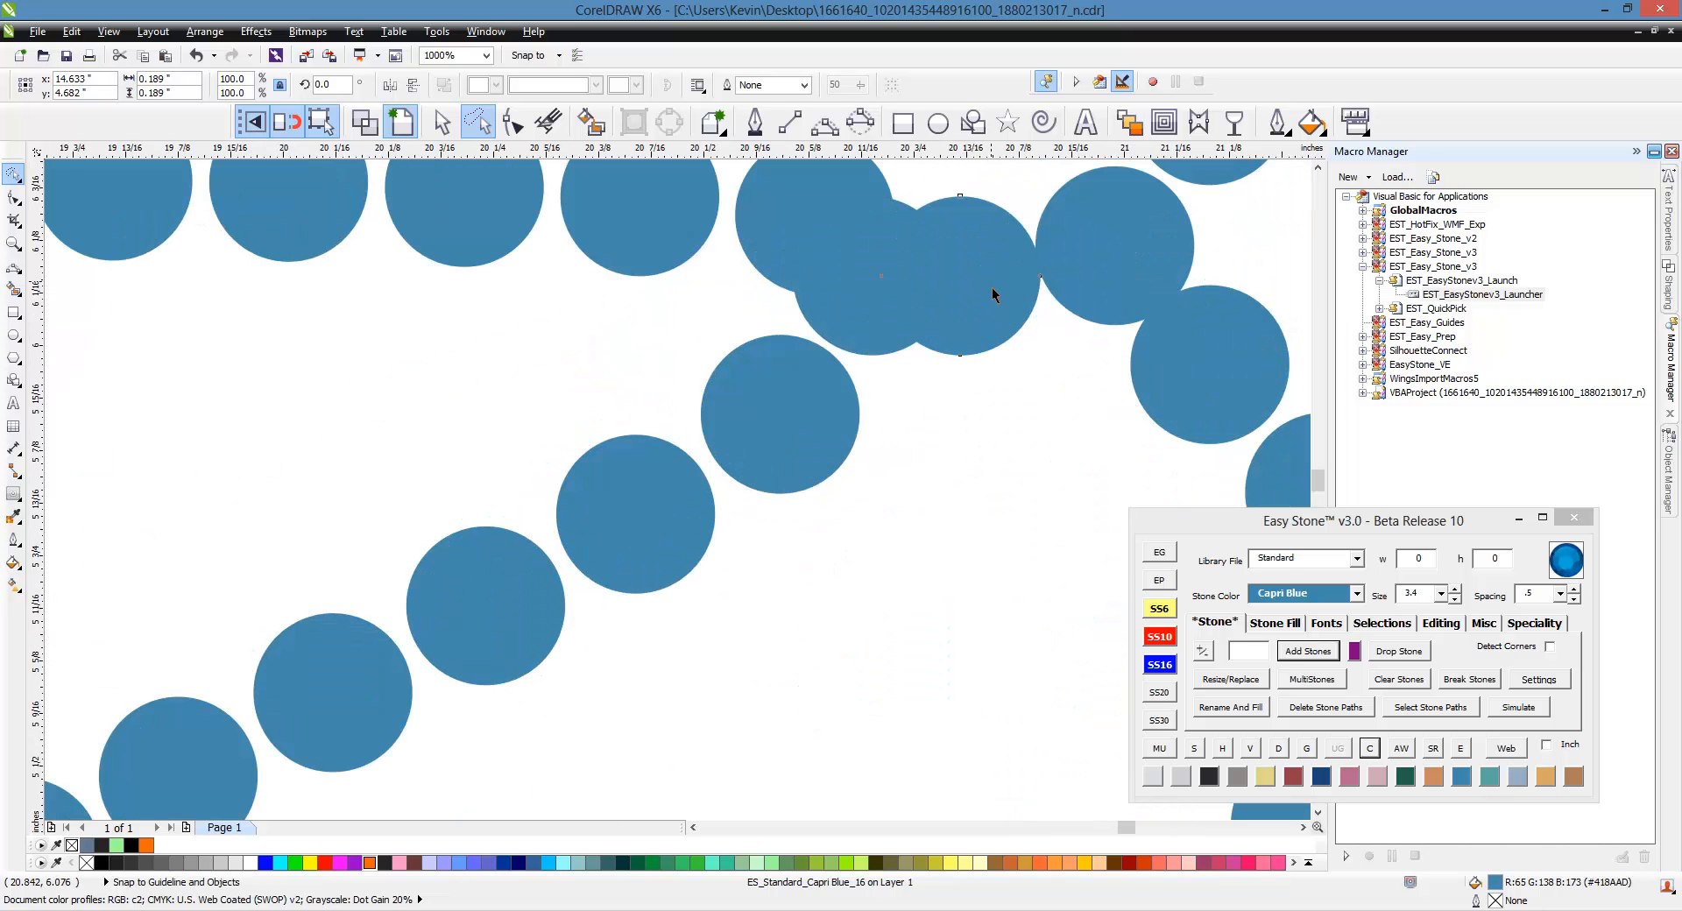
left_click_drag(992, 287, 905, 342)
scroll(988, 326, "down", 1)
scroll(920, 351, "up", 1)
scroll(727, 381, "down", 2)
scroll(818, 393, "up", 2)
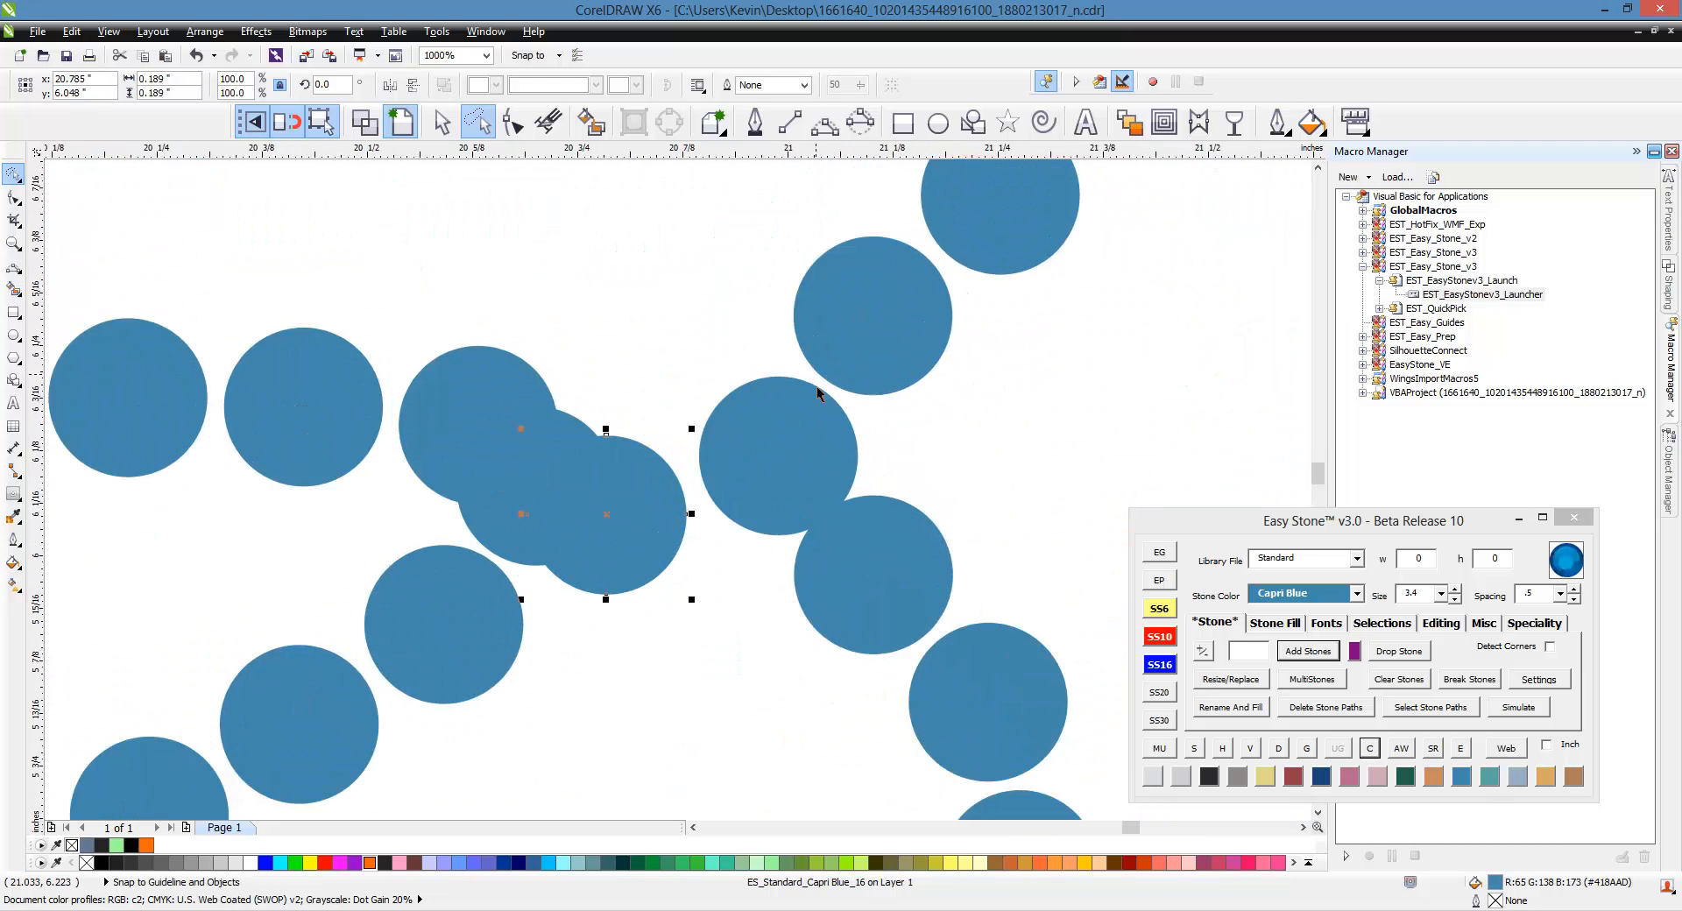
left_click_drag(817, 394, 776, 363)
scroll(740, 368, "down", 2)
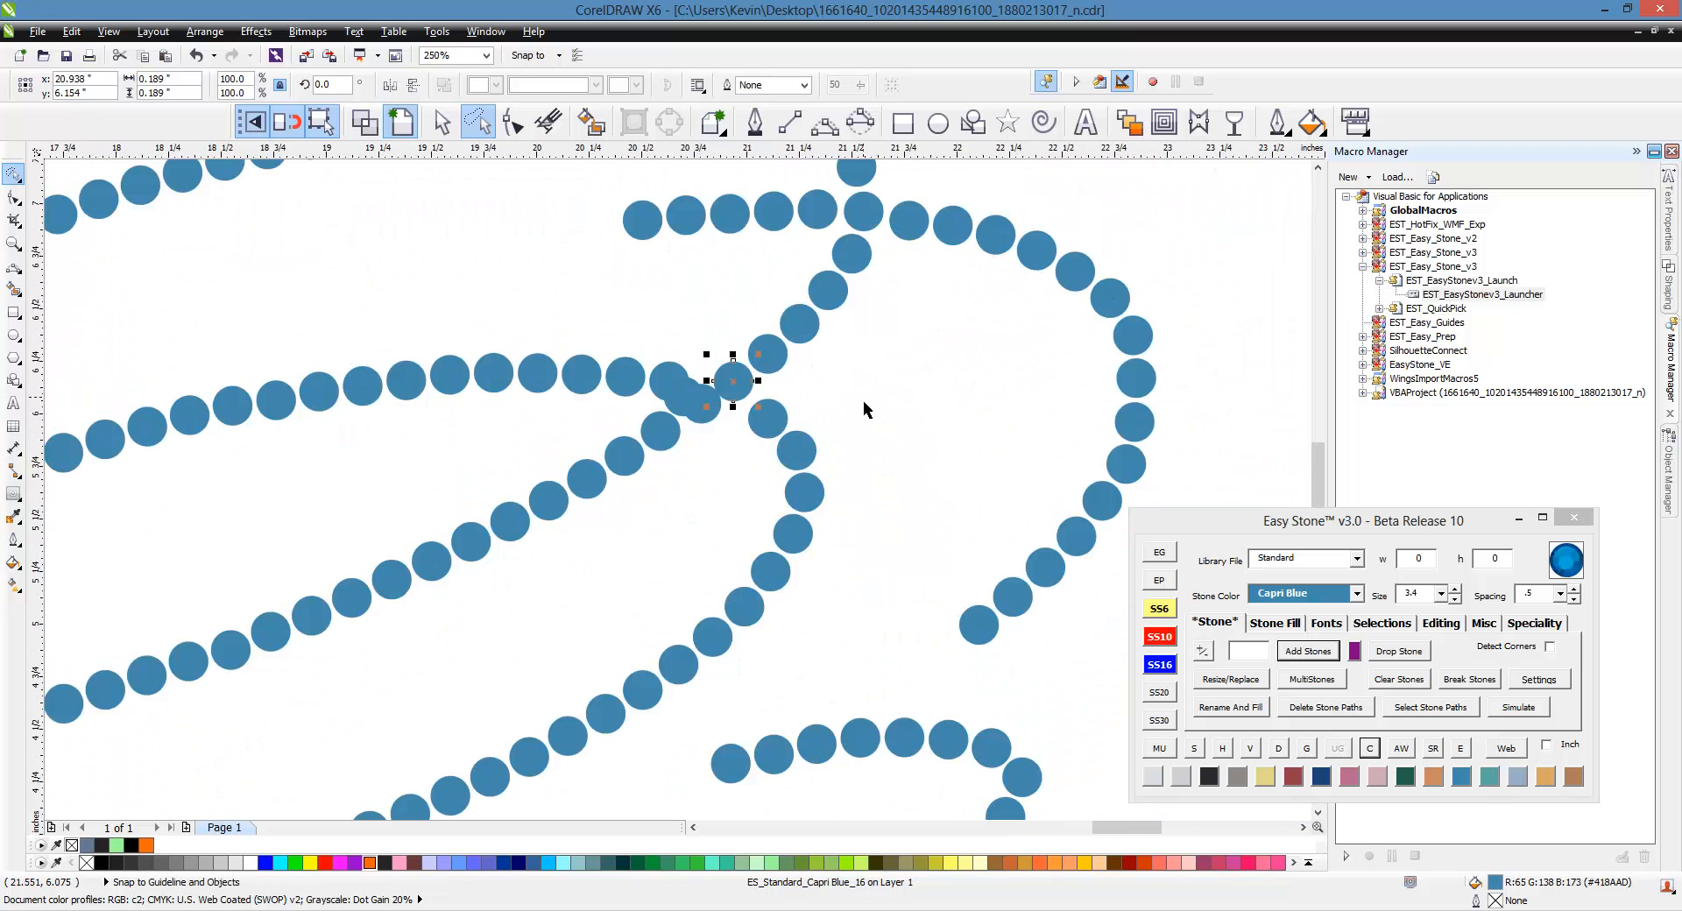
left_click(864, 407)
Shift the stone just below the left crossing slightly to even its spacing with the adjacent stones.
scroll(859, 394, "down", 1)
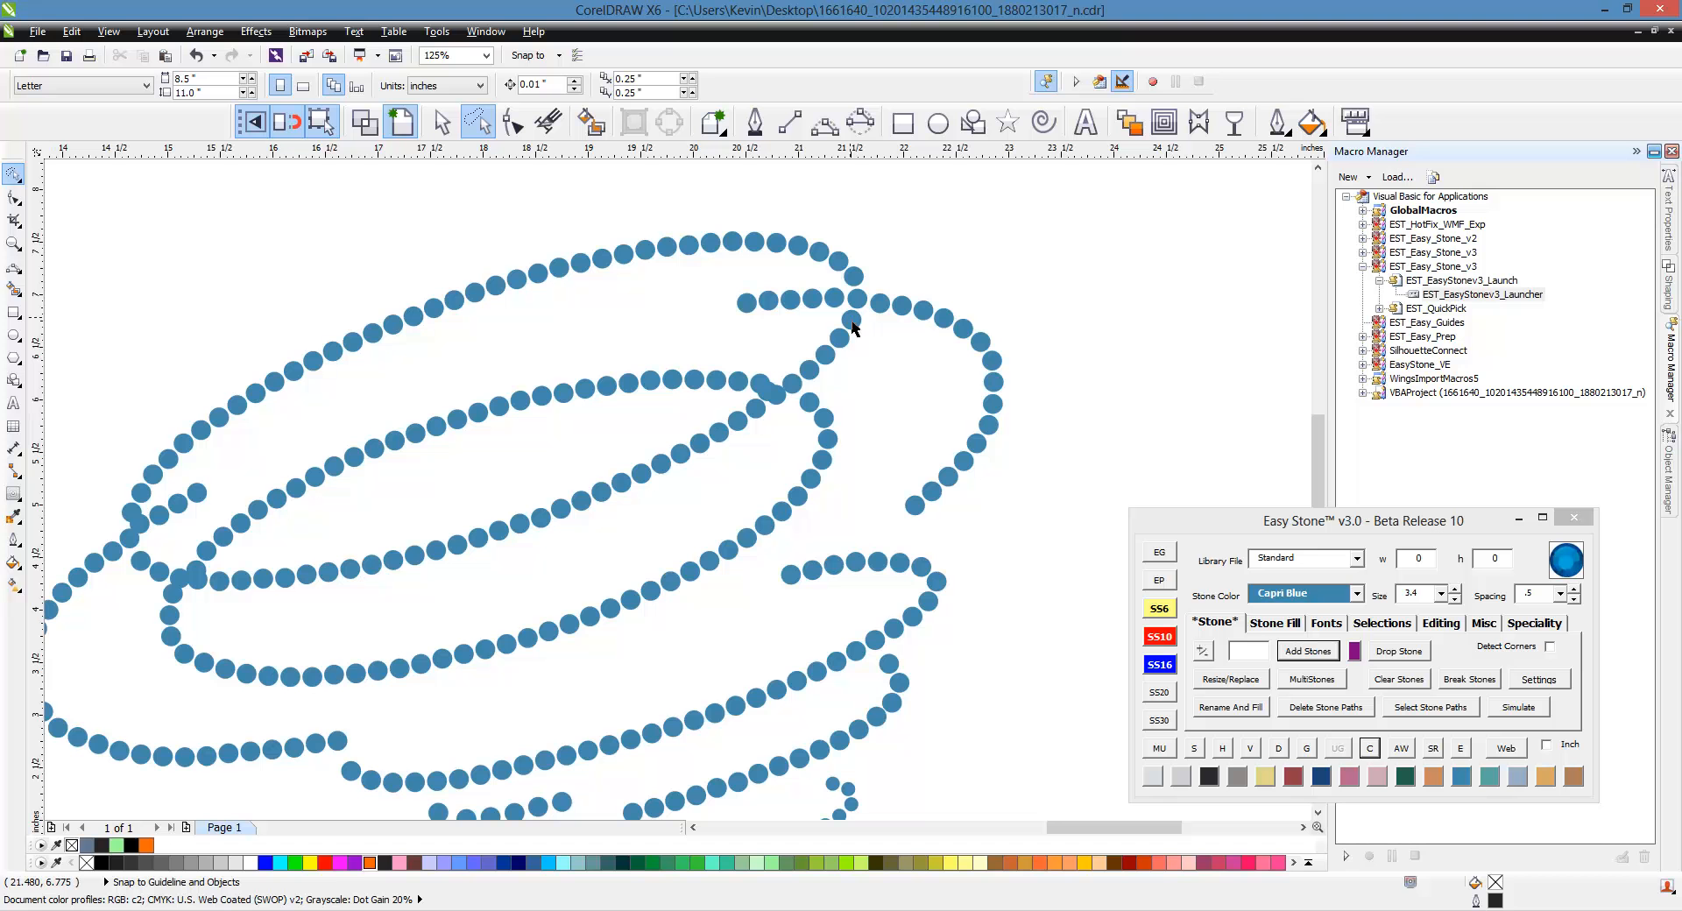
scroll(122, 574, "up", 3)
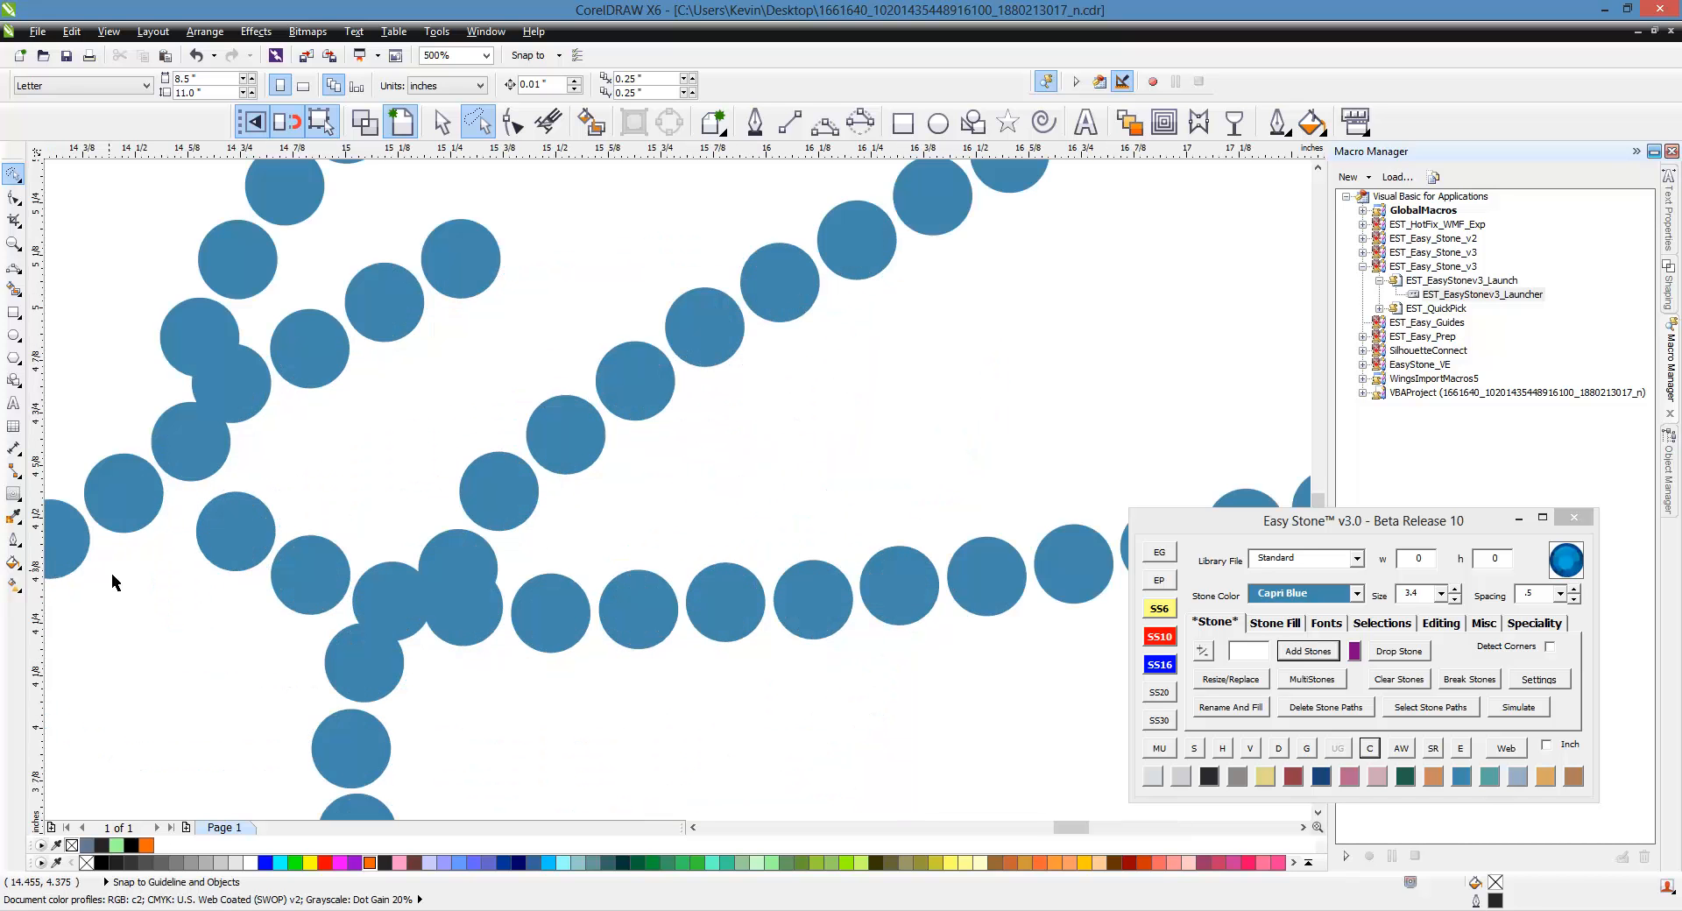
left_click(244, 543)
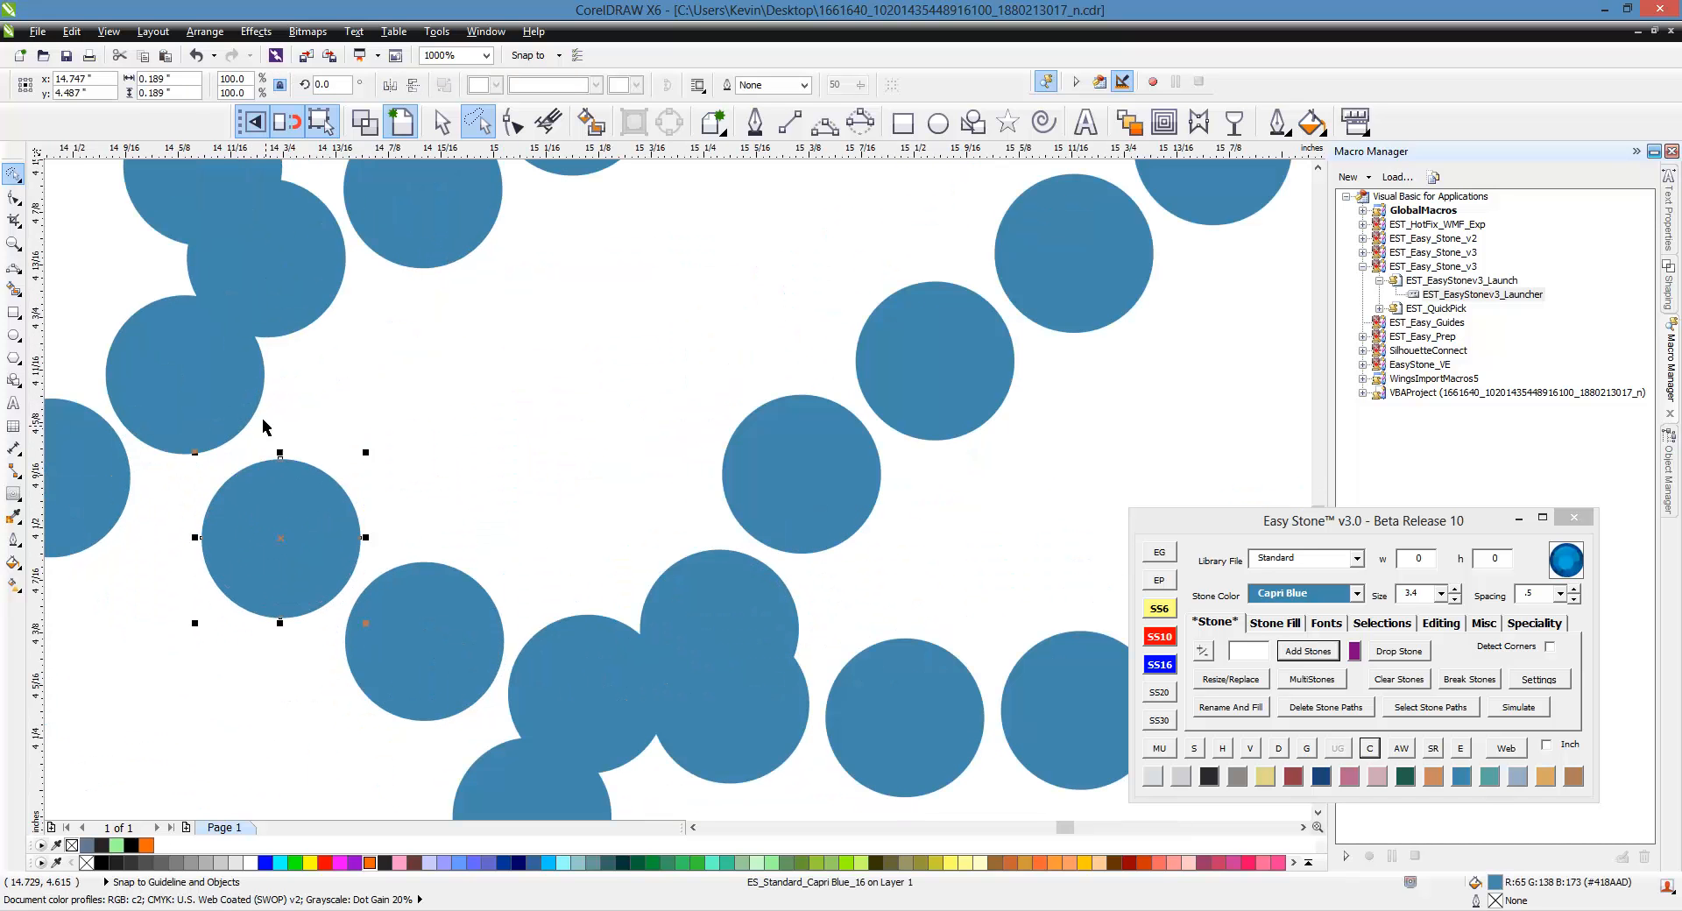
scroll(219, 490, "down", 2)
scroll(214, 364, "up", 2)
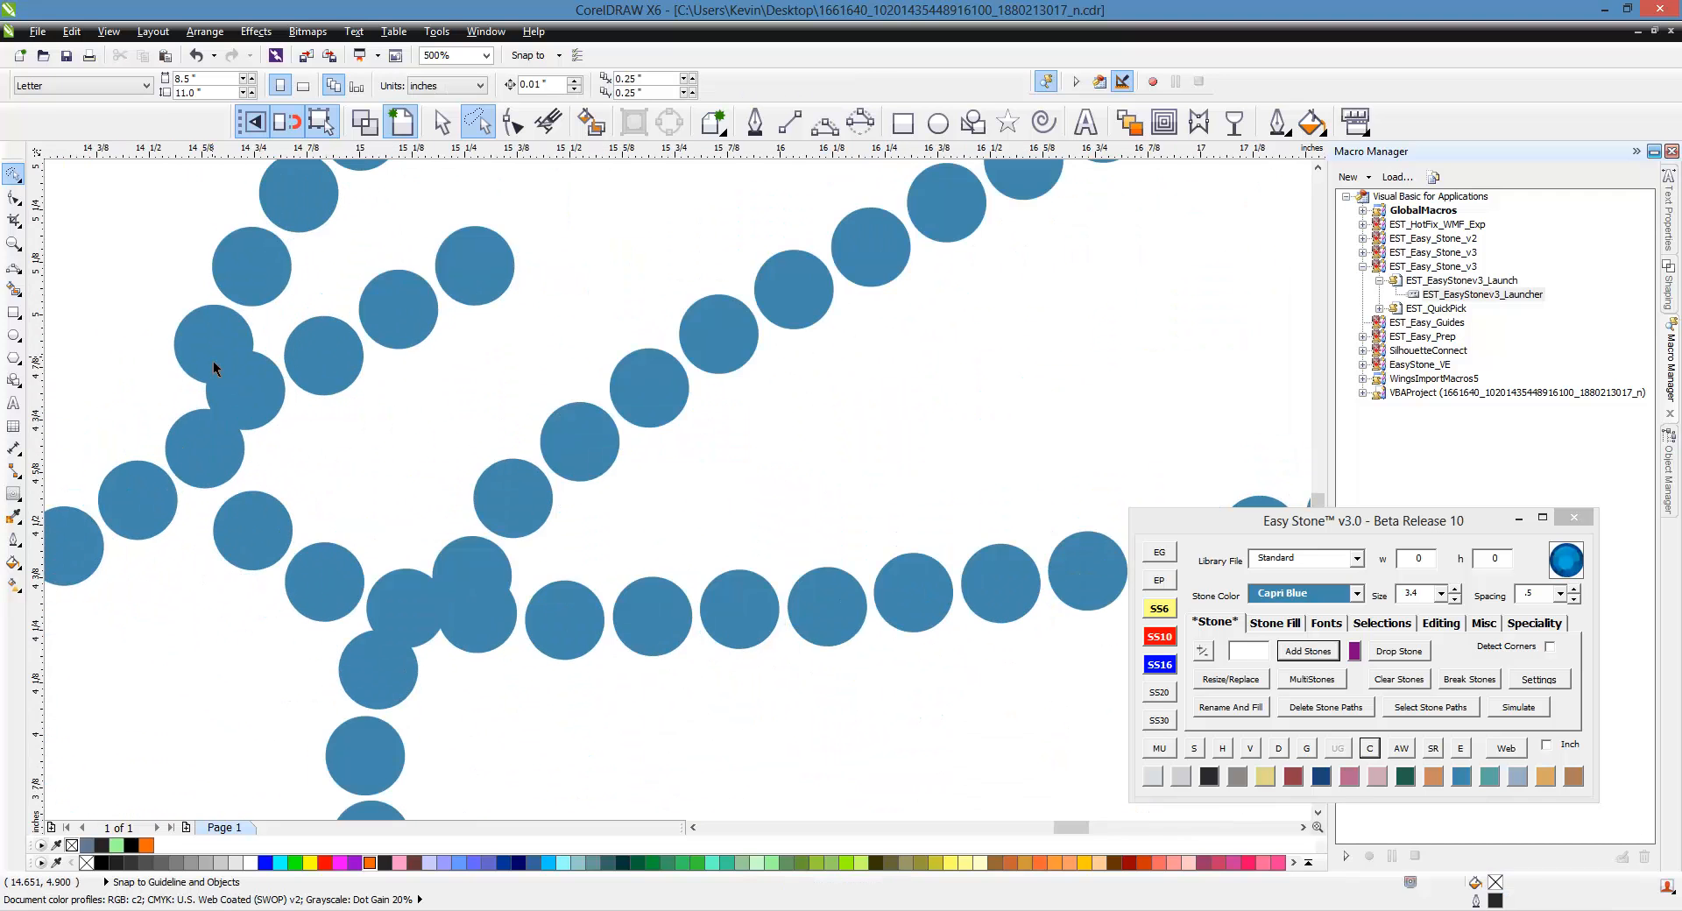
Select the first eight stones of the upper ring's lower edge, starting at the left crossing.
left_click(216, 358)
scroll(216, 358, "down", 2)
scroll(215, 372, "up", 1)
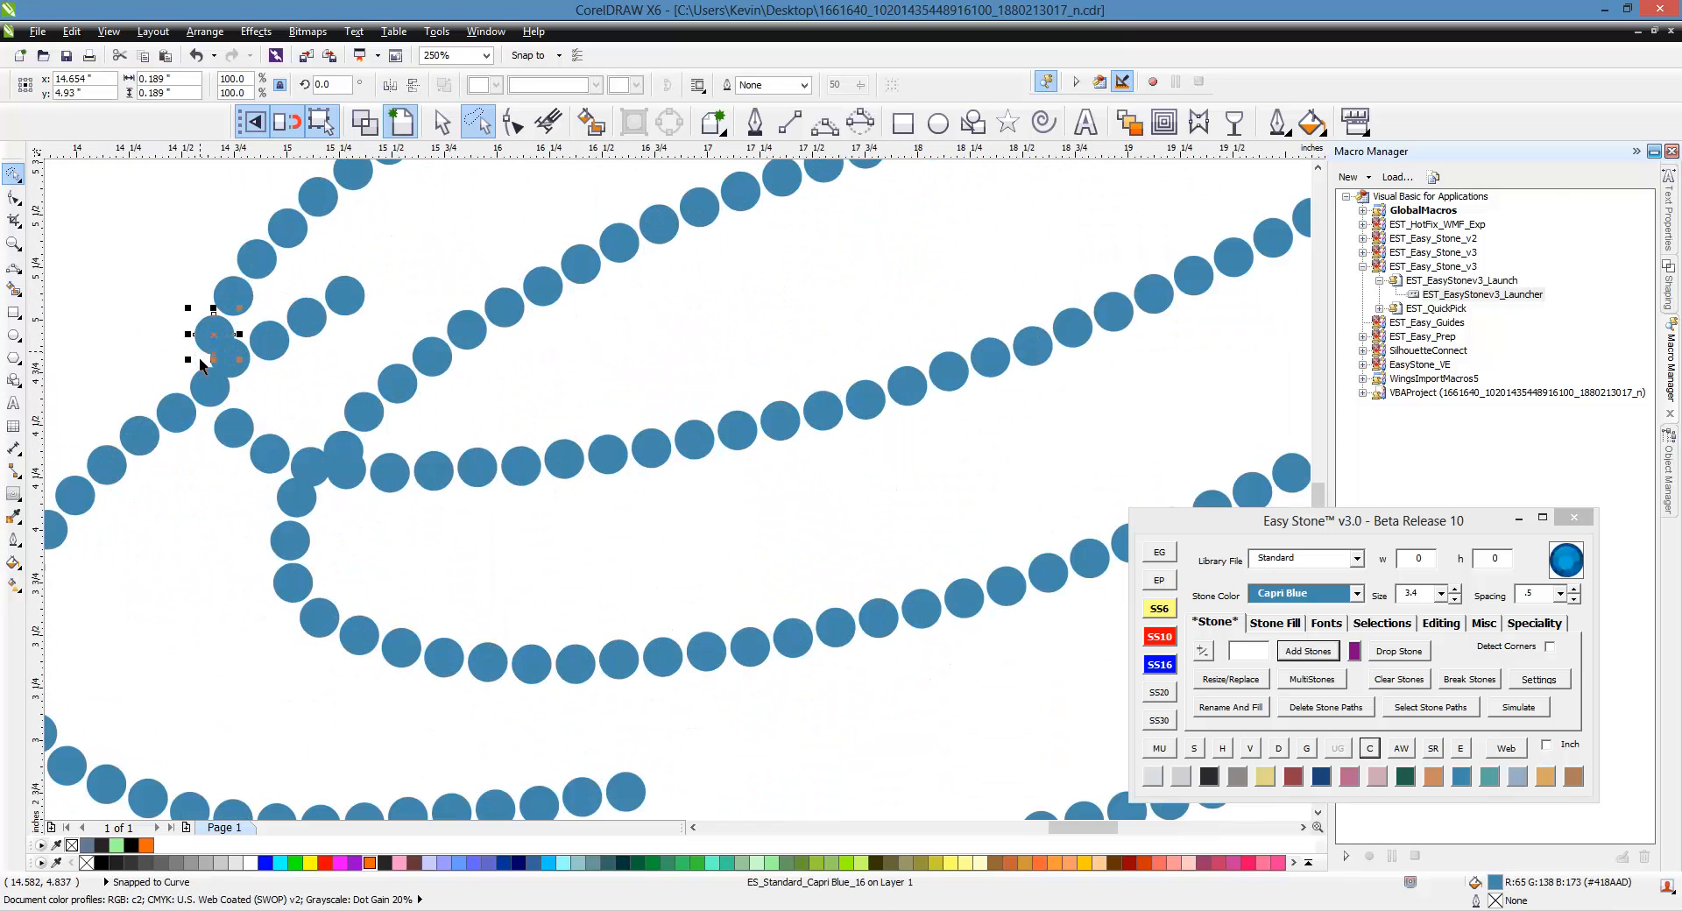
left_click(210, 382, "shift")
left_click(238, 445, "shift")
left_click(275, 464, "shift")
left_click(314, 477, "shift")
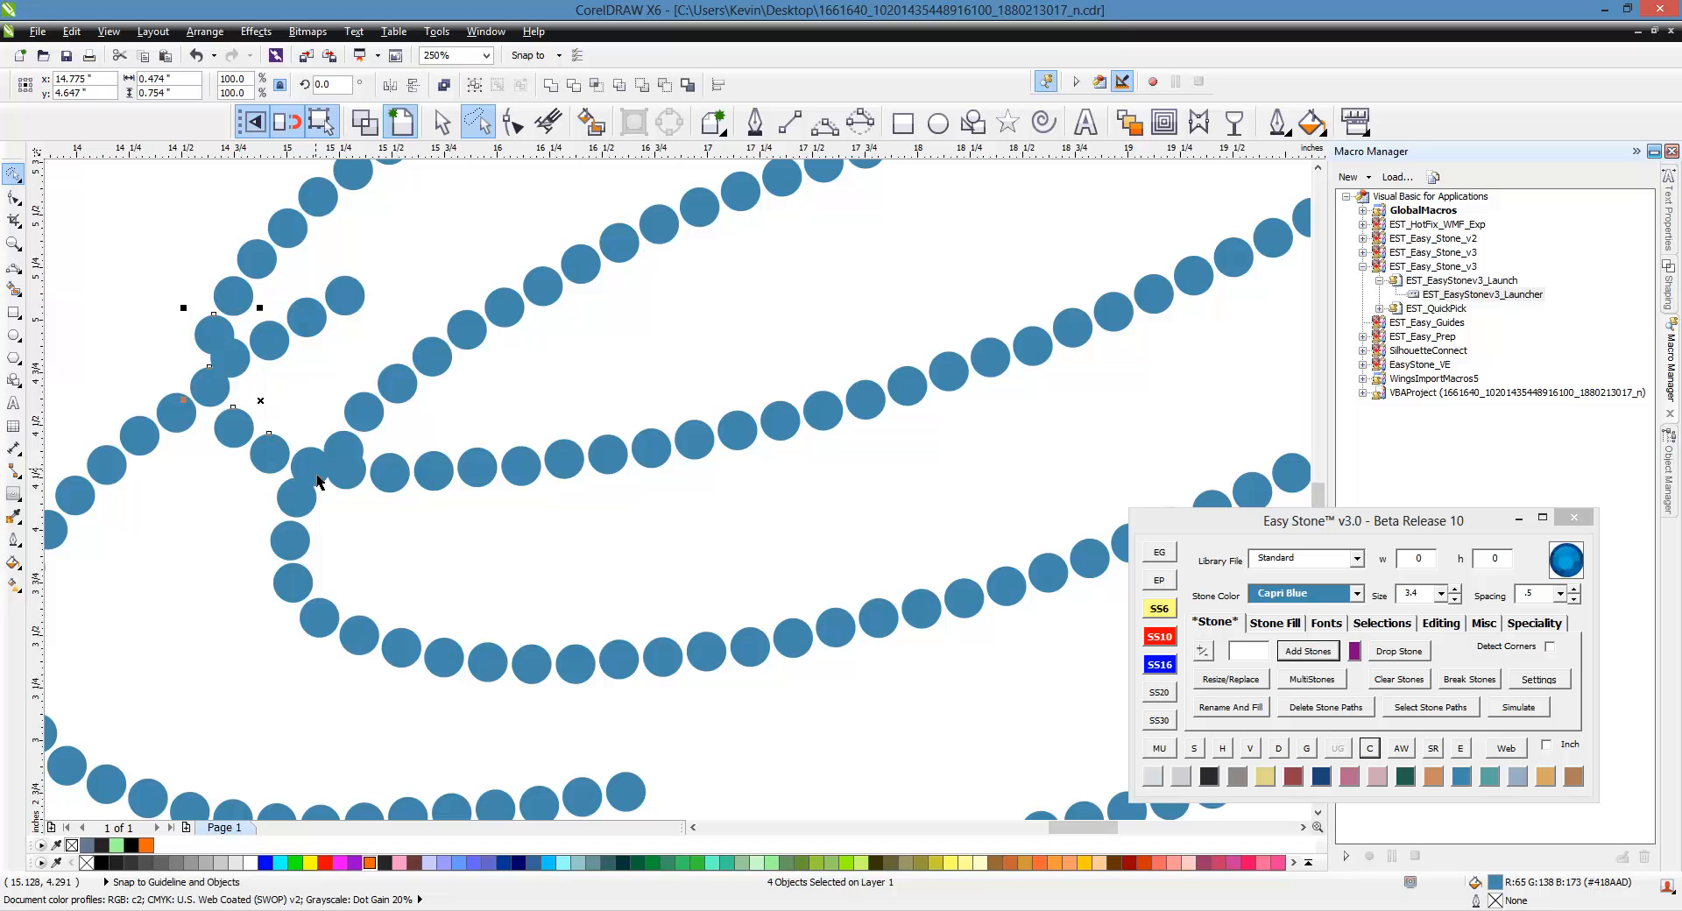
left_click(347, 483, "shift")
left_click(391, 485, "shift")
left_click(429, 489, "shift")
scroll(412, 464, "down", 1)
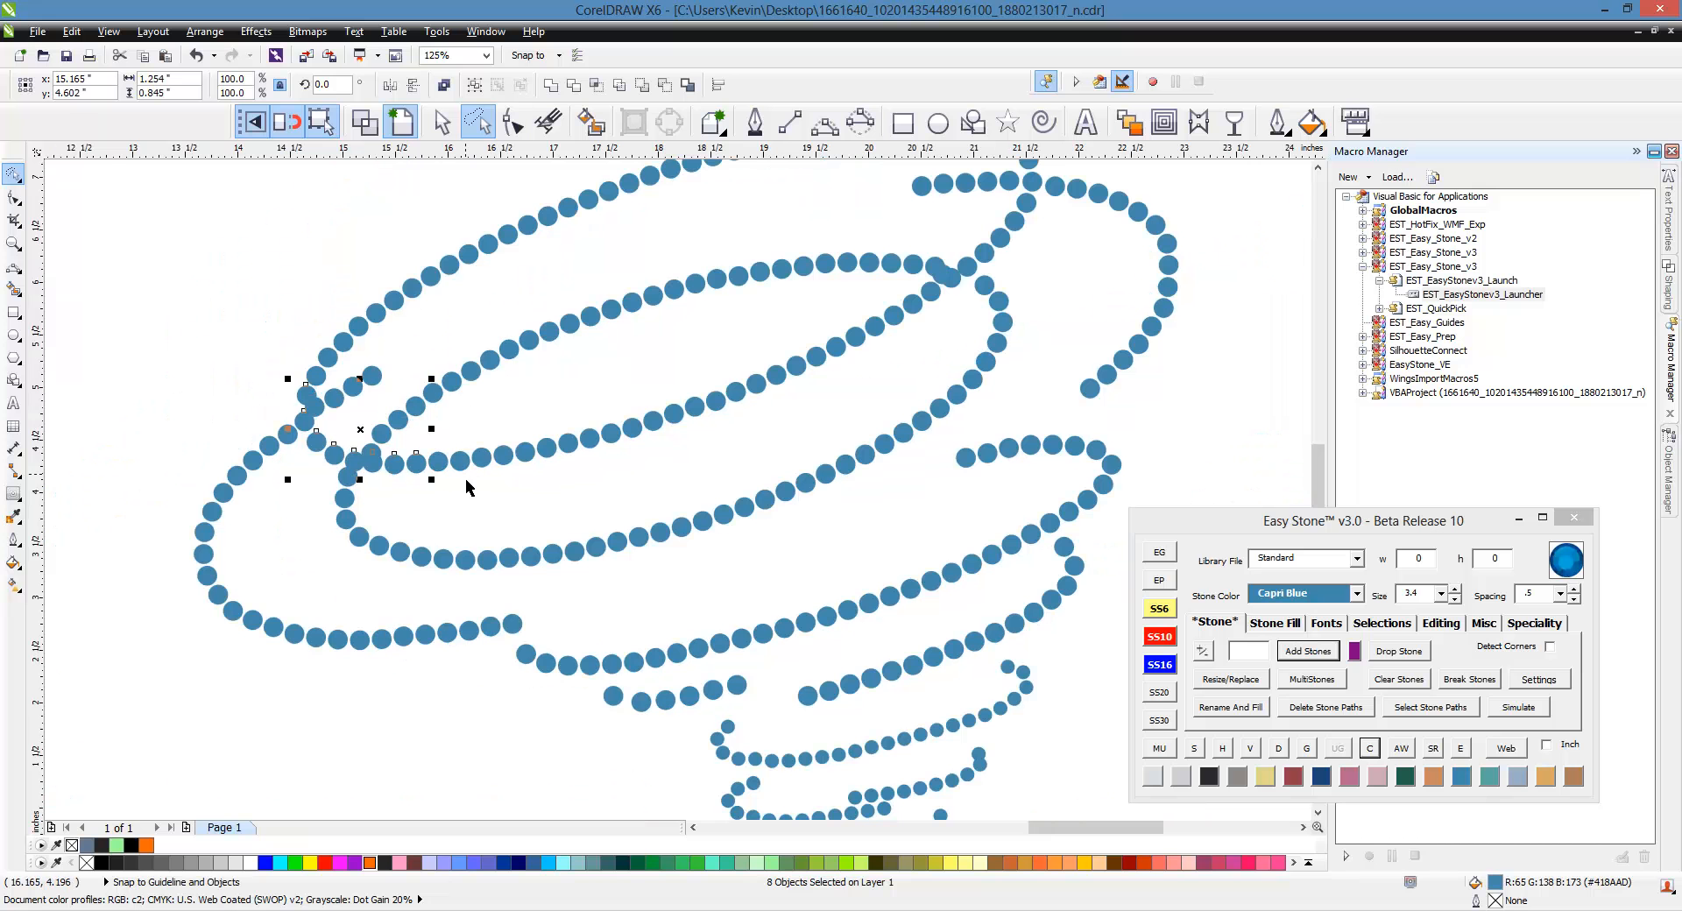
Extend the selection along the upper ring's lower edge through the right crossing, up to 40 stones.
mouse_move(457, 503)
left_mouse_down()
mouse_move(425, 450)
mouse_move(546, 398)
mouse_move(740, 320)
mouse_move(940, 280)
mouse_move(961, 339)
mouse_move(908, 401)
mouse_move(810, 450)
left_mouse_up()
scroll(983, 244, "up", 3)
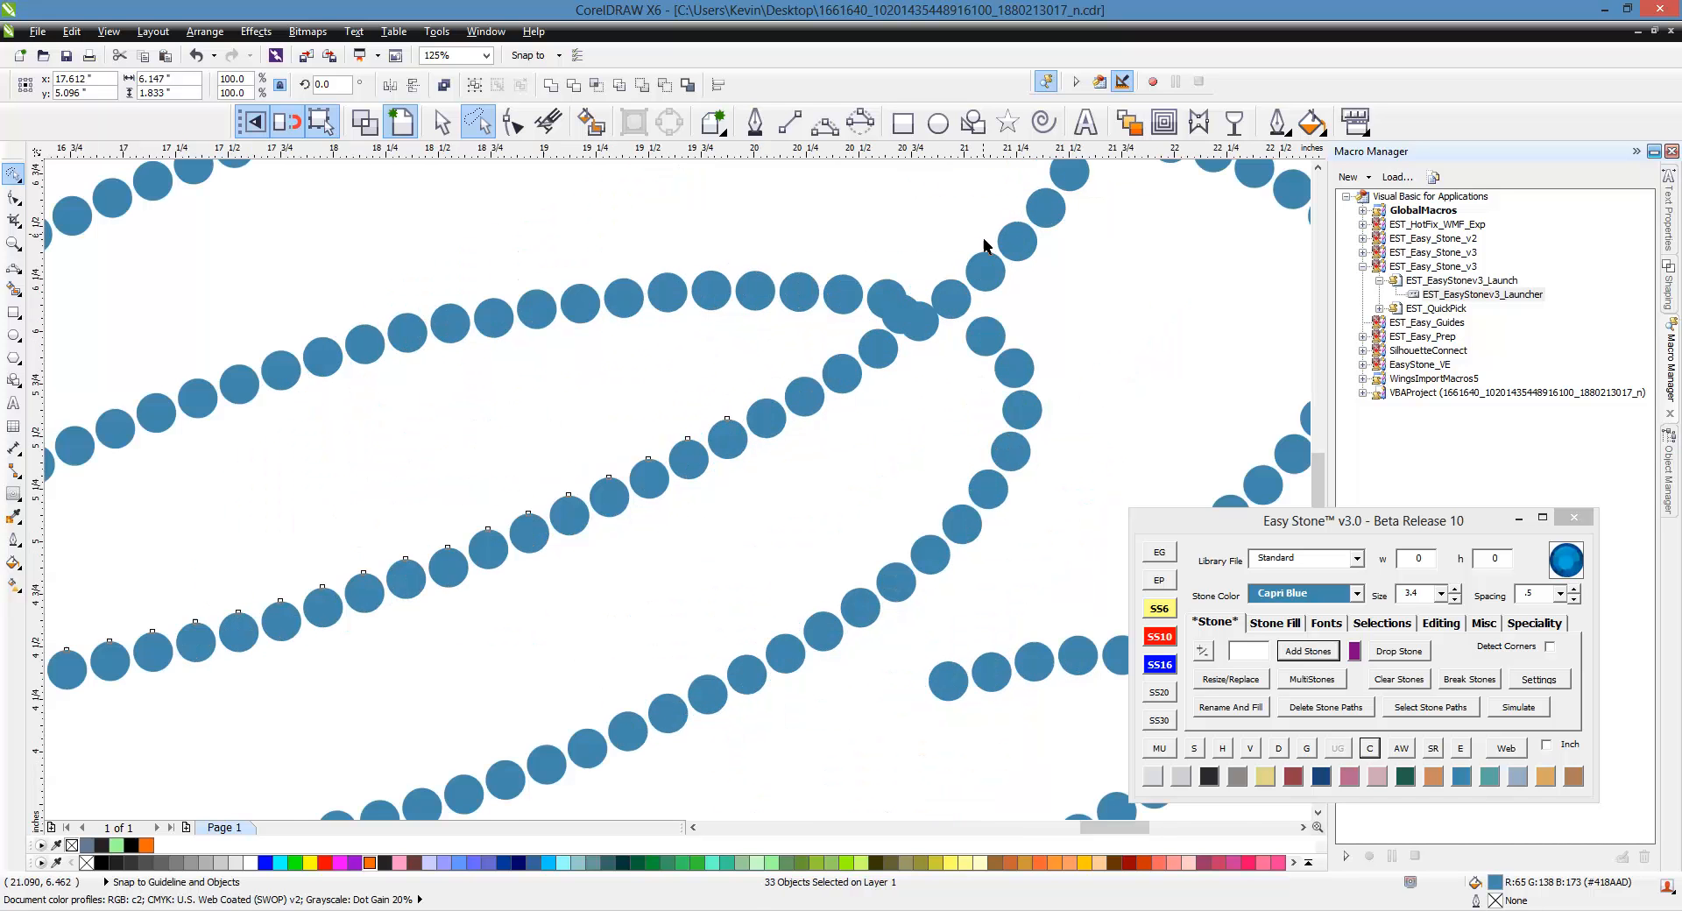
scroll(479, 477, "down", 2)
scroll(674, 335, "up", 1)
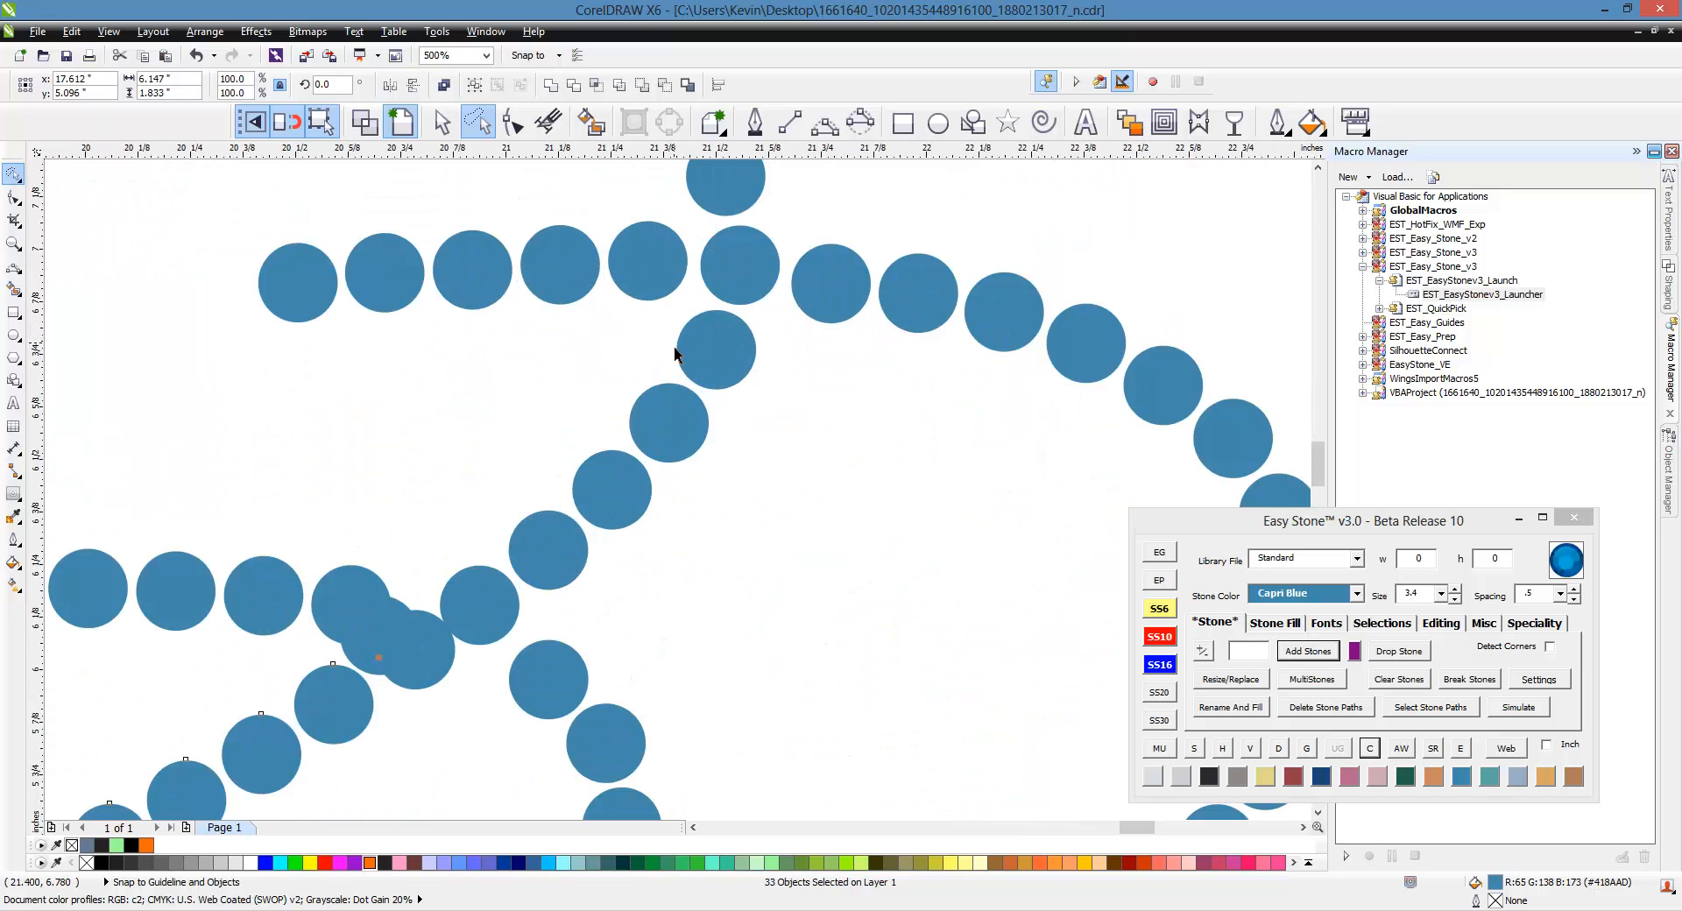
left_click(427, 681, "shift")
left_click(500, 623, "shift")
left_click(572, 562, "shift")
left_click(624, 507, "shift")
left_click(688, 447, "shift")
left_click(747, 332, "shift")
left_click(759, 298, "shift")
scroll(927, 395, "down", 2)
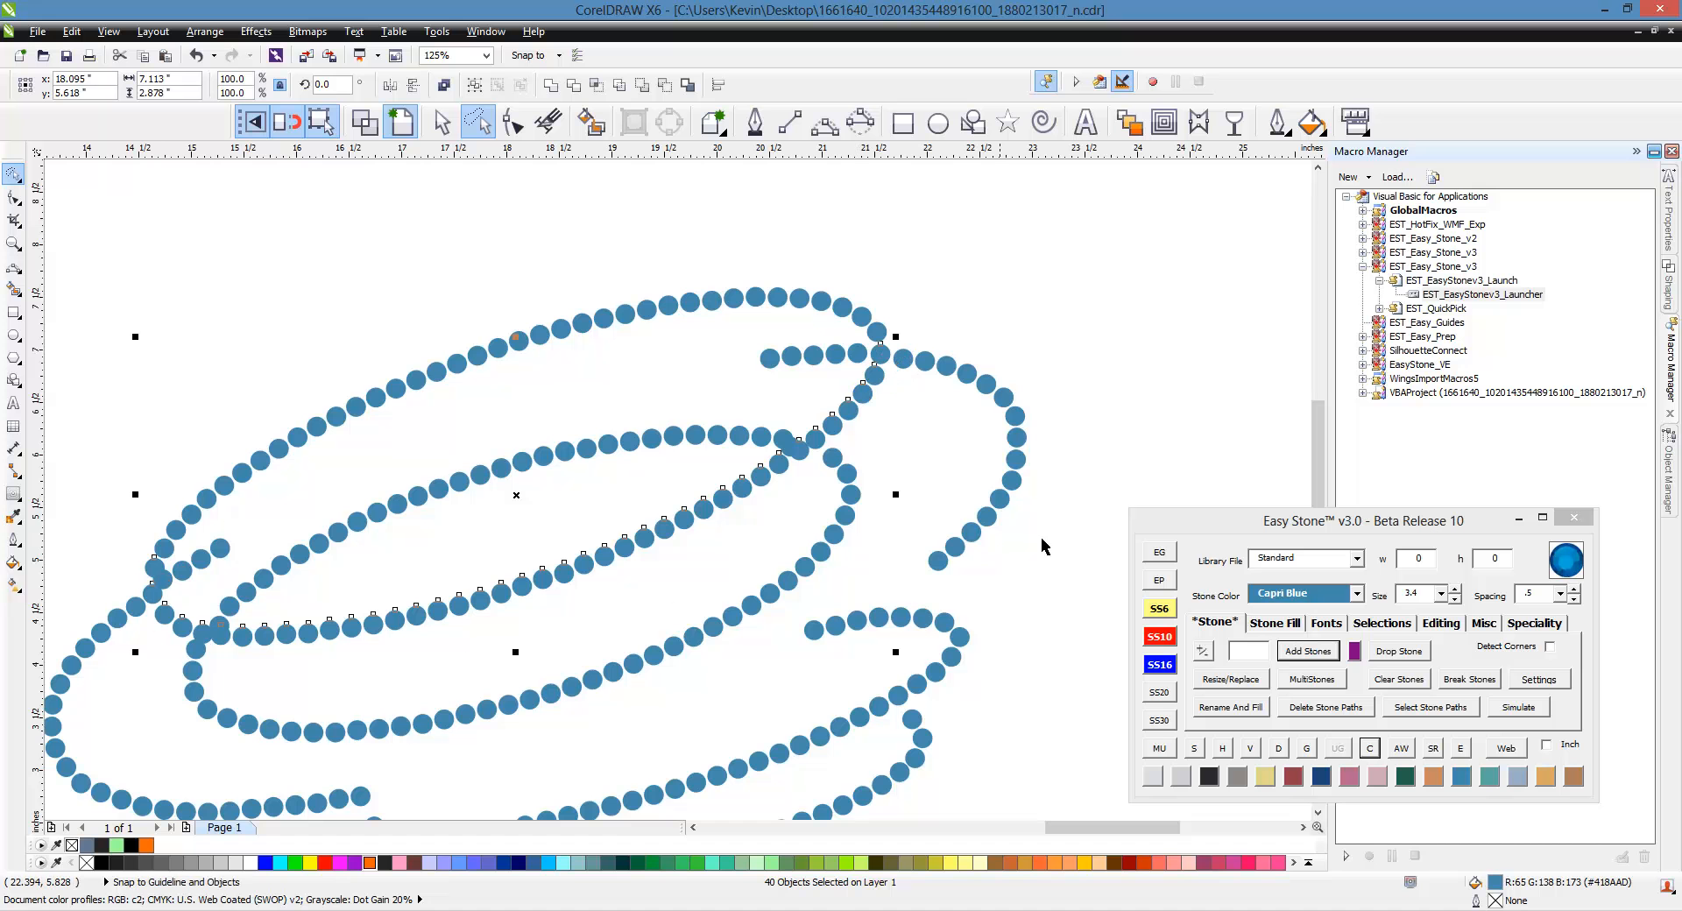
Distribute the 40 selected stones evenly along their curve and check the spacing at the left crossing.
left_click(1279, 750)
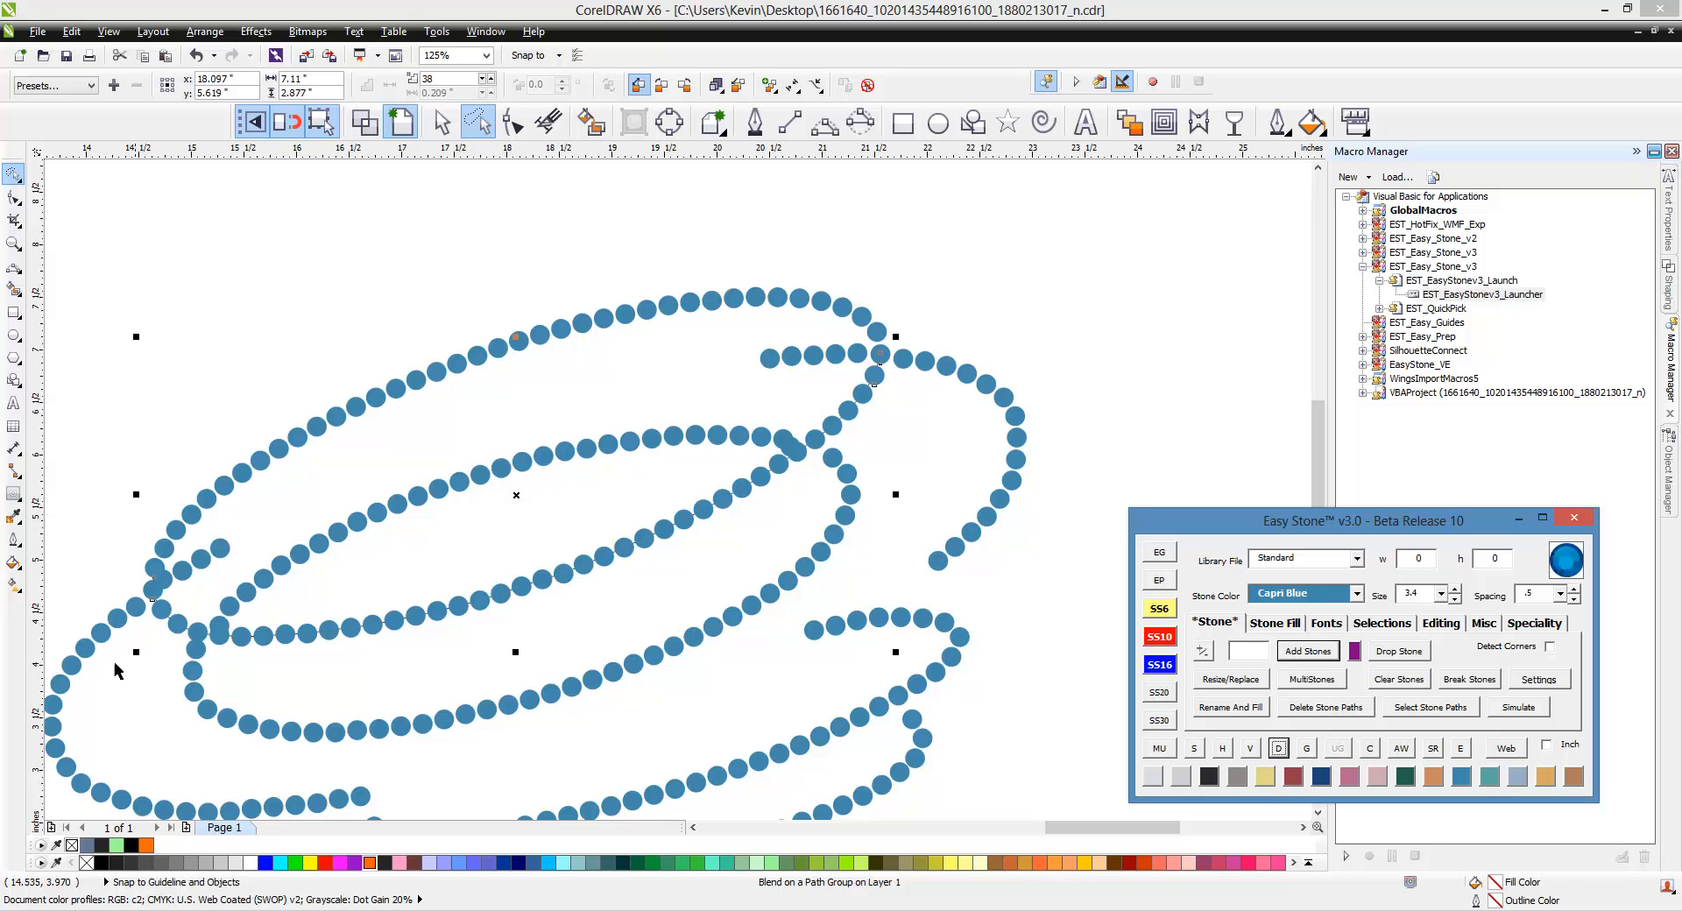
left_click(1279, 750)
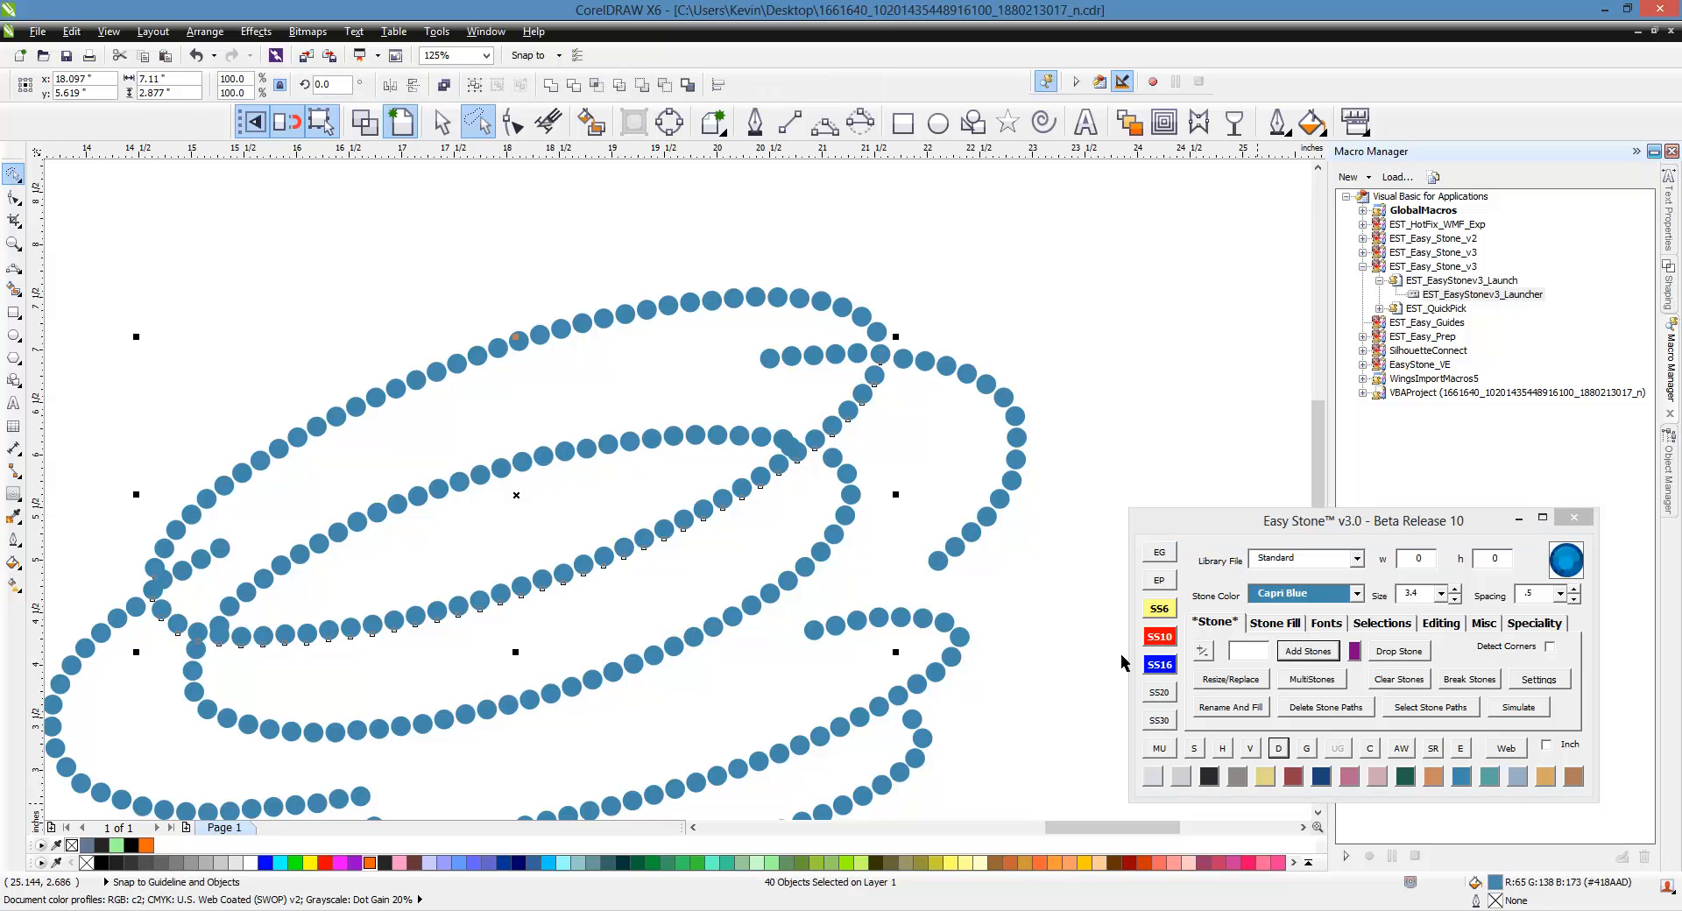
left_click(942, 474)
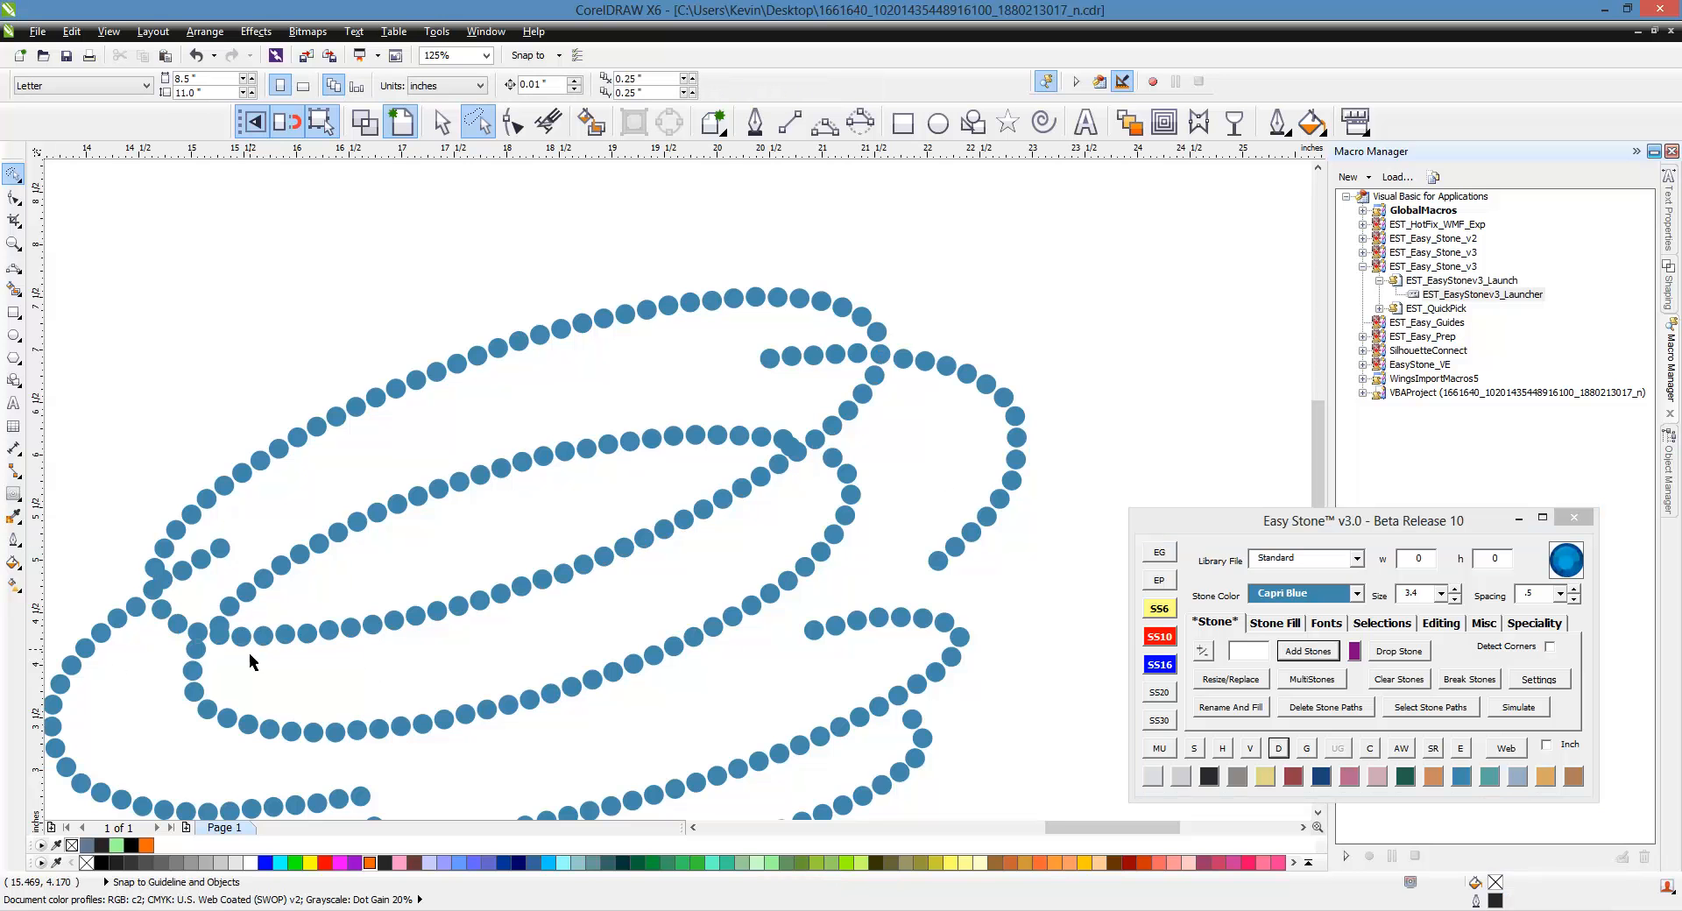
scroll(103, 624, "up", 3)
scroll(499, 511, "down", 3)
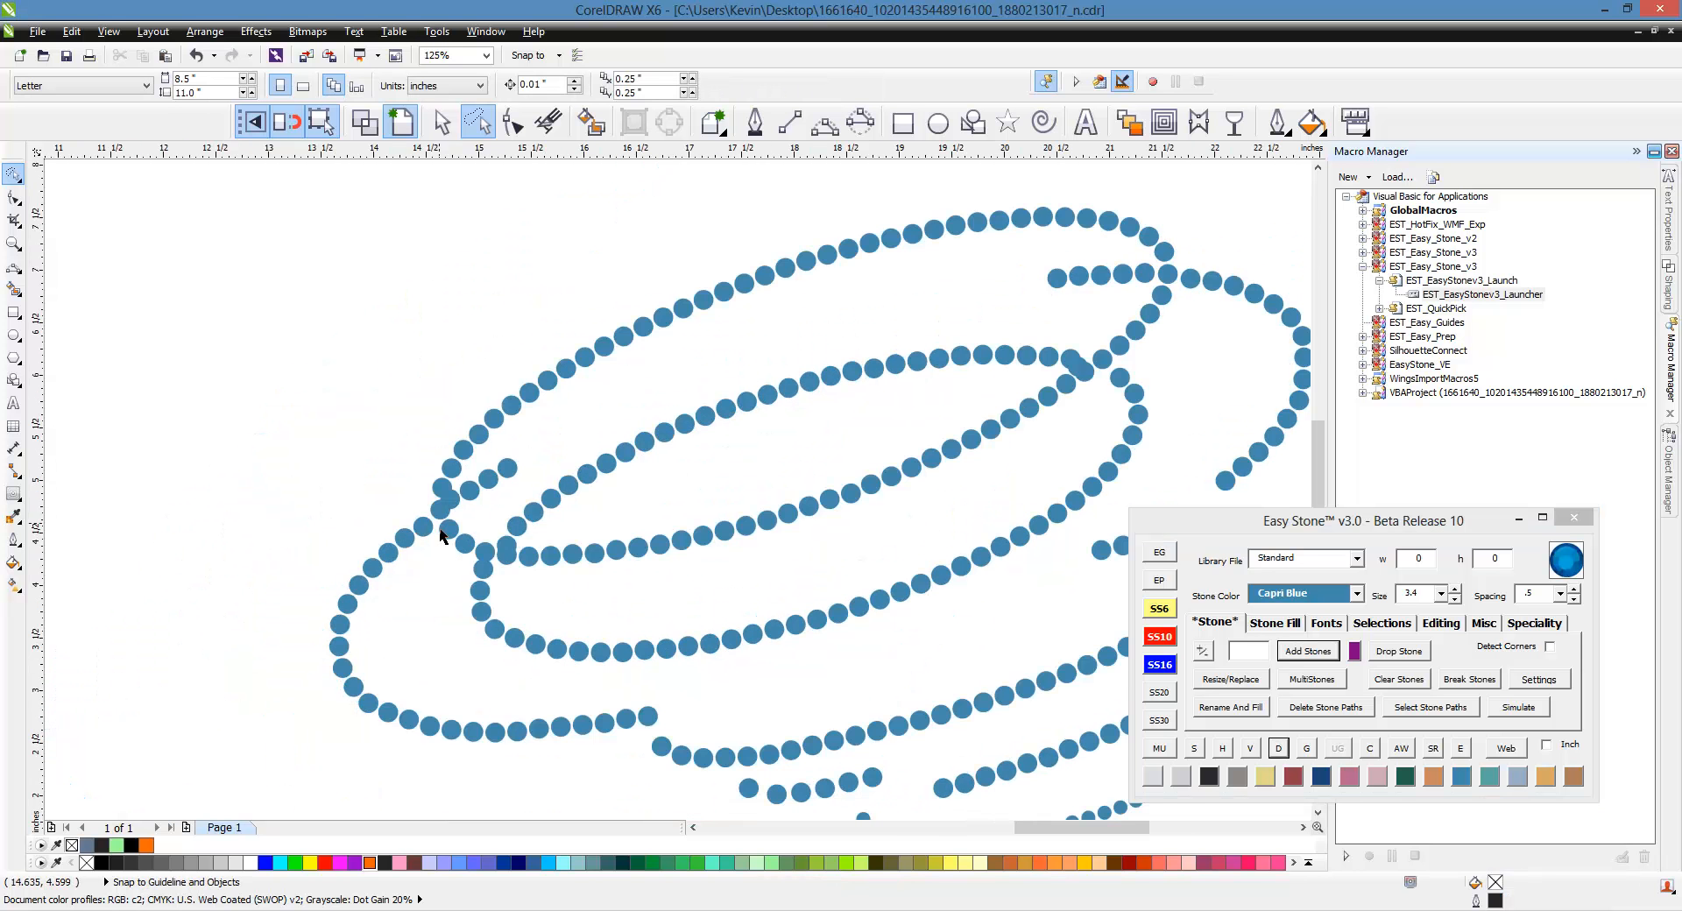
scroll(402, 627, "up", 3)
scroll(537, 357, "down", 3)
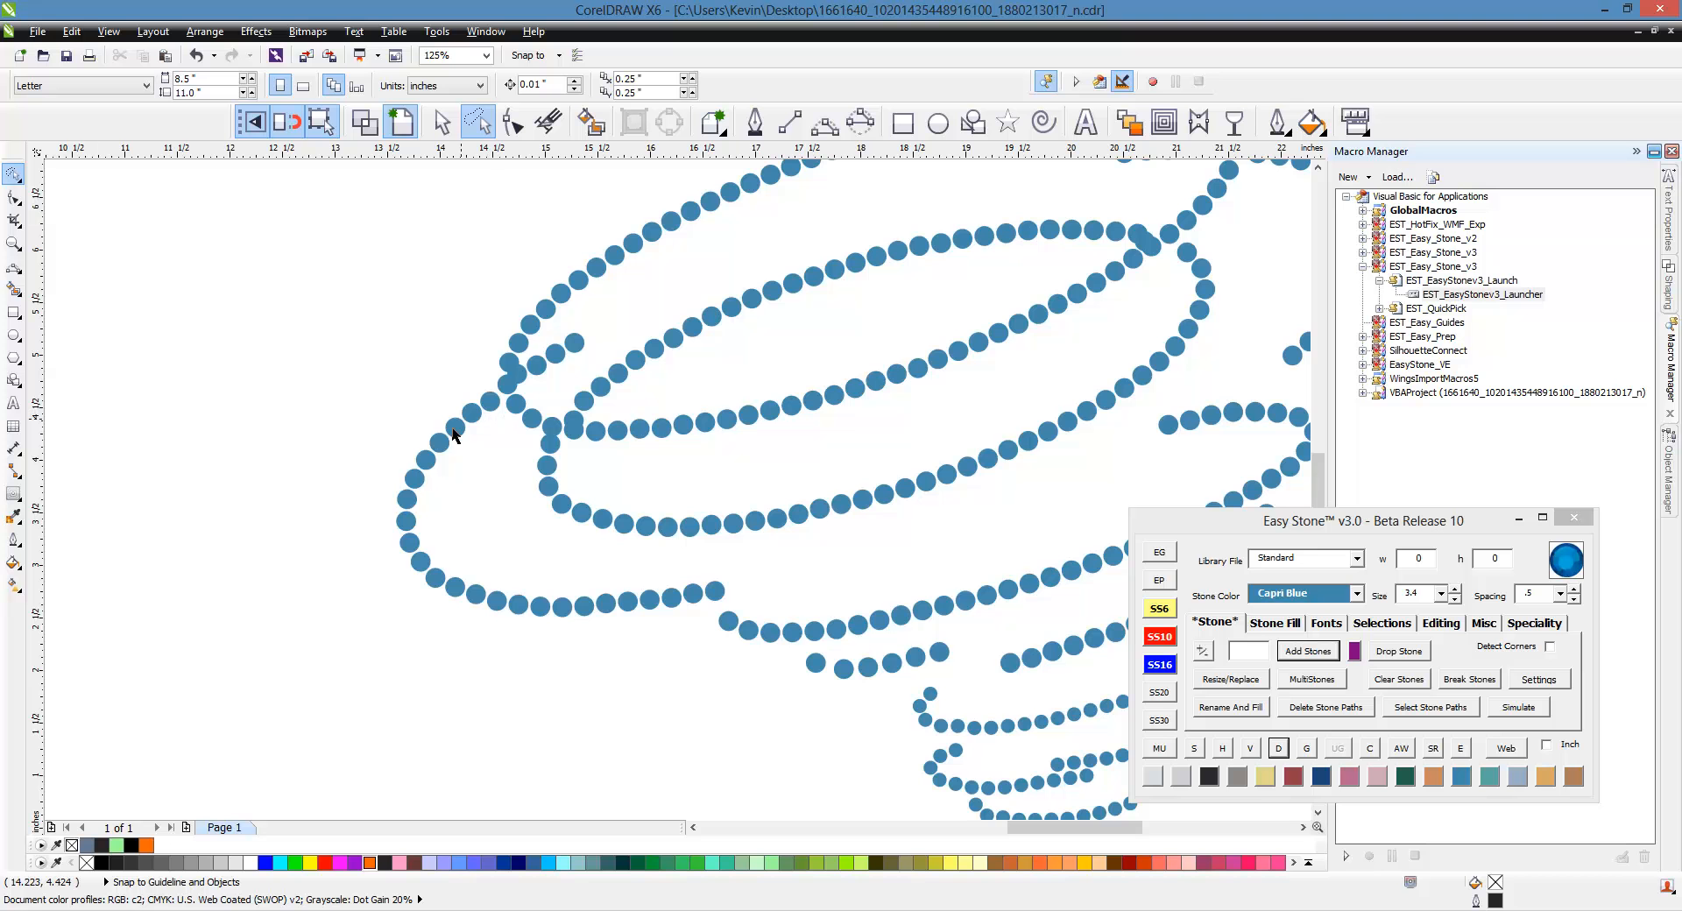
Freehand-select the 24 stones of the tornado's left outer arc and shift them slightly to close the gap at the crossing.
scroll(551, 406, "up", 2)
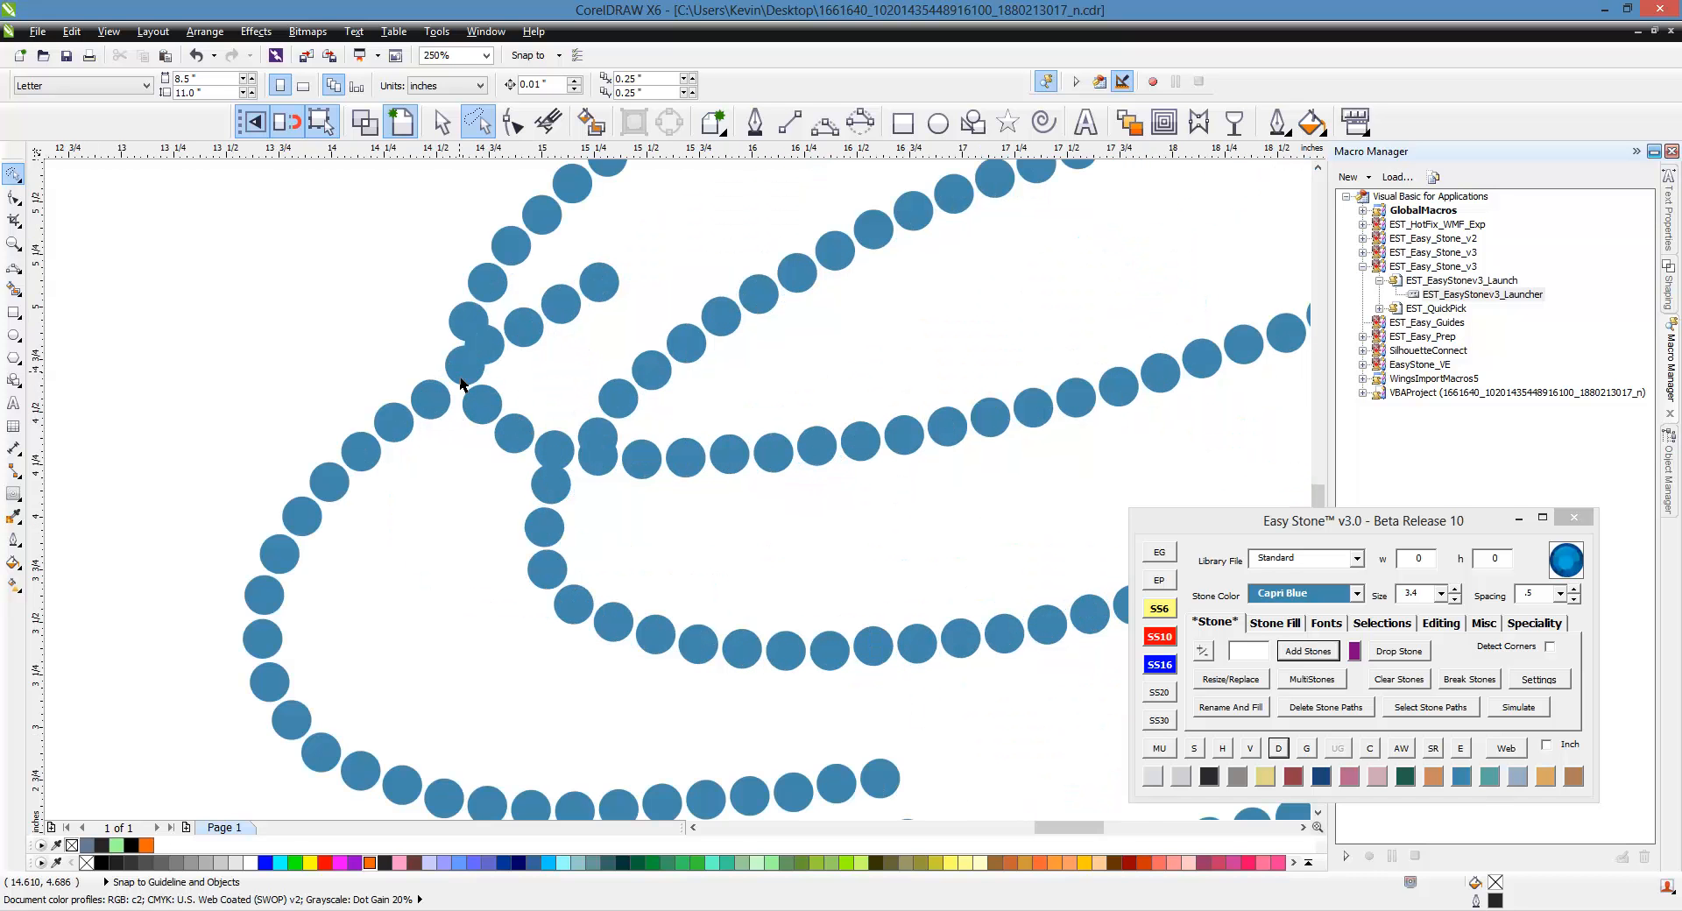
scroll(461, 383, "down", 2)
mouse_move(293, 416)
left_mouse_down()
mouse_move(451, 364)
mouse_move(464, 408)
mouse_move(713, 571)
mouse_move(468, 664)
mouse_move(450, 376)
left_mouse_up()
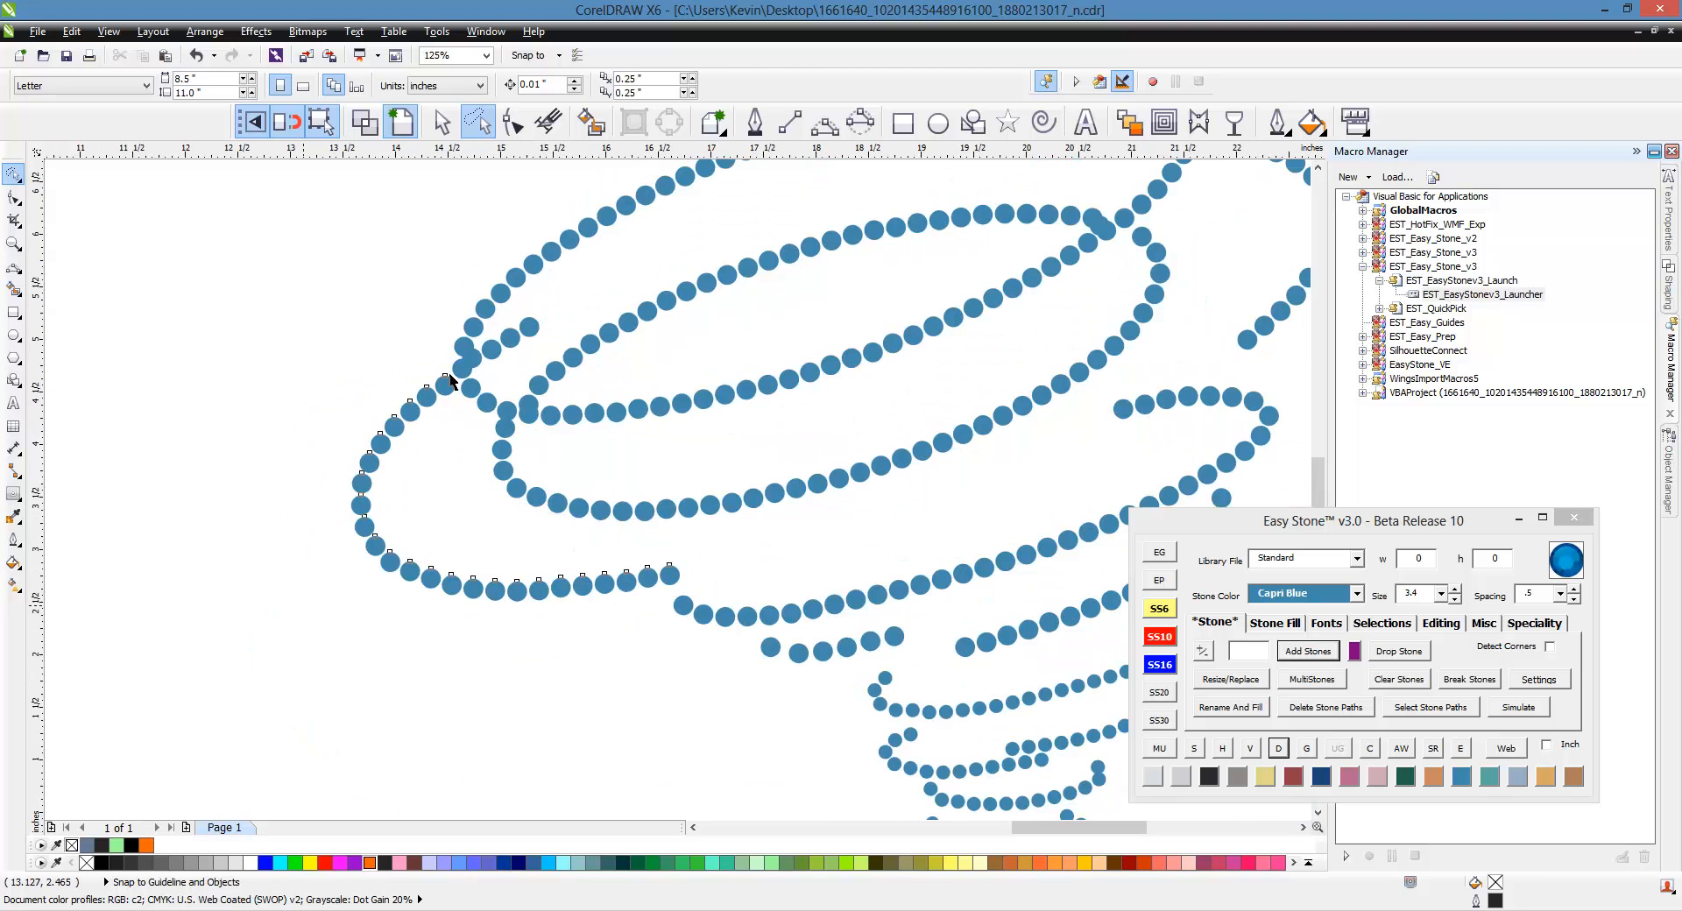
scroll(450, 382, "up", 6)
left_click_drag(465, 467, 455, 440)
scroll(557, 263, "down", 6)
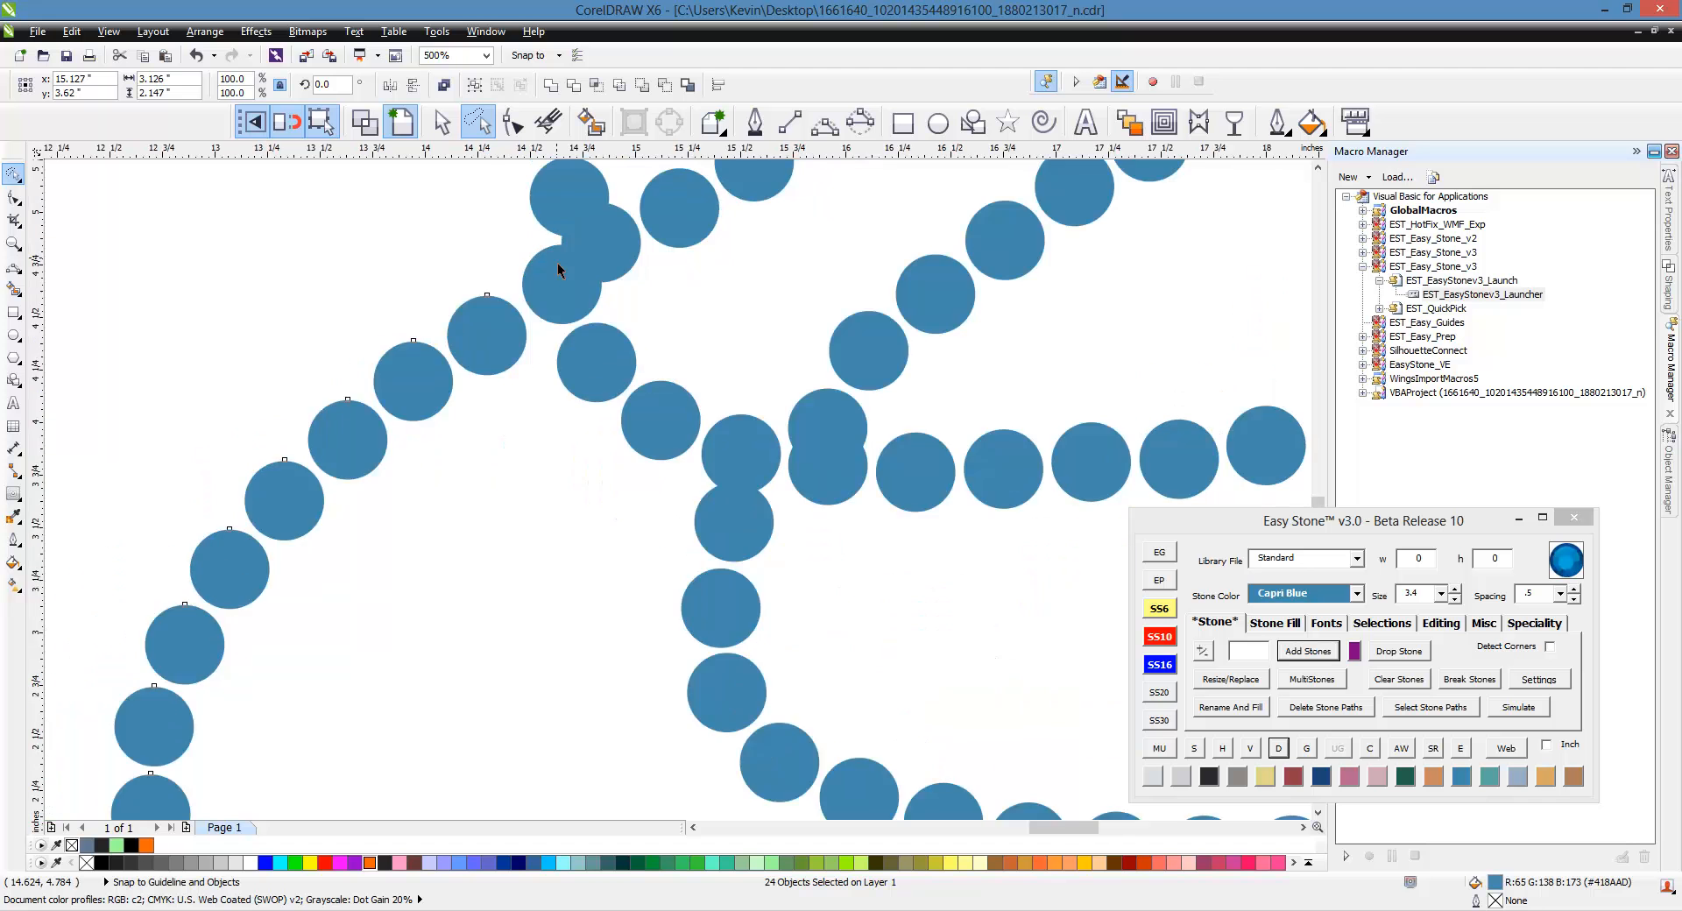
left_click(564, 576)
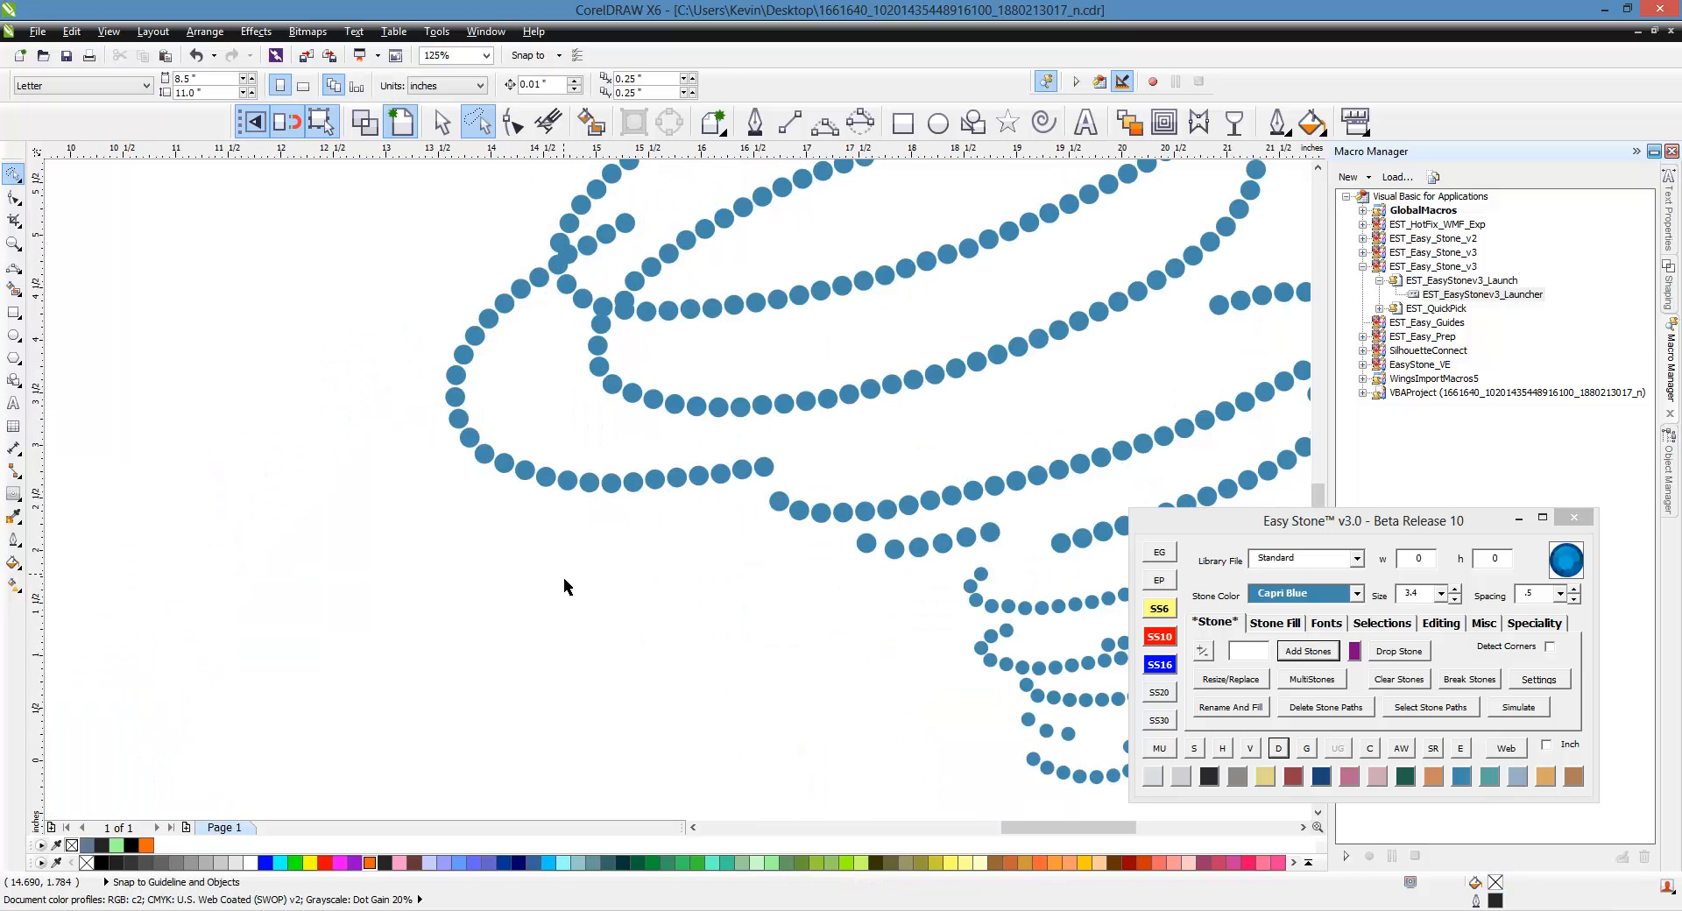
scroll(647, 513, "up", 4)
scroll(535, 620, "down", 4)
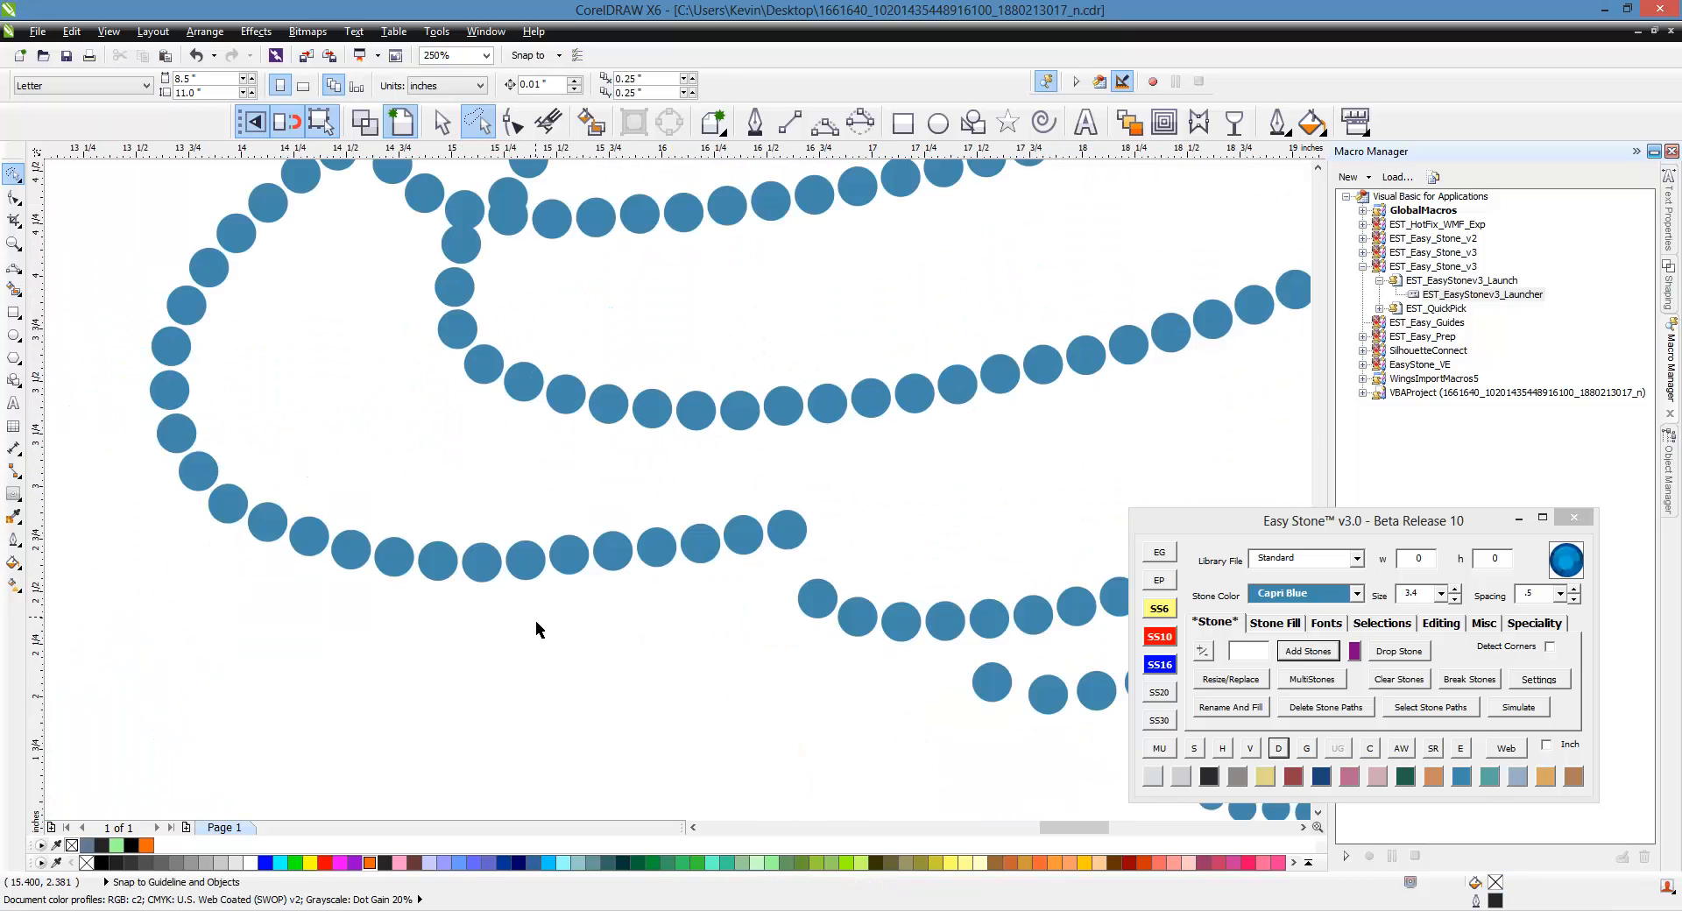
scroll(537, 629, "down", 2)
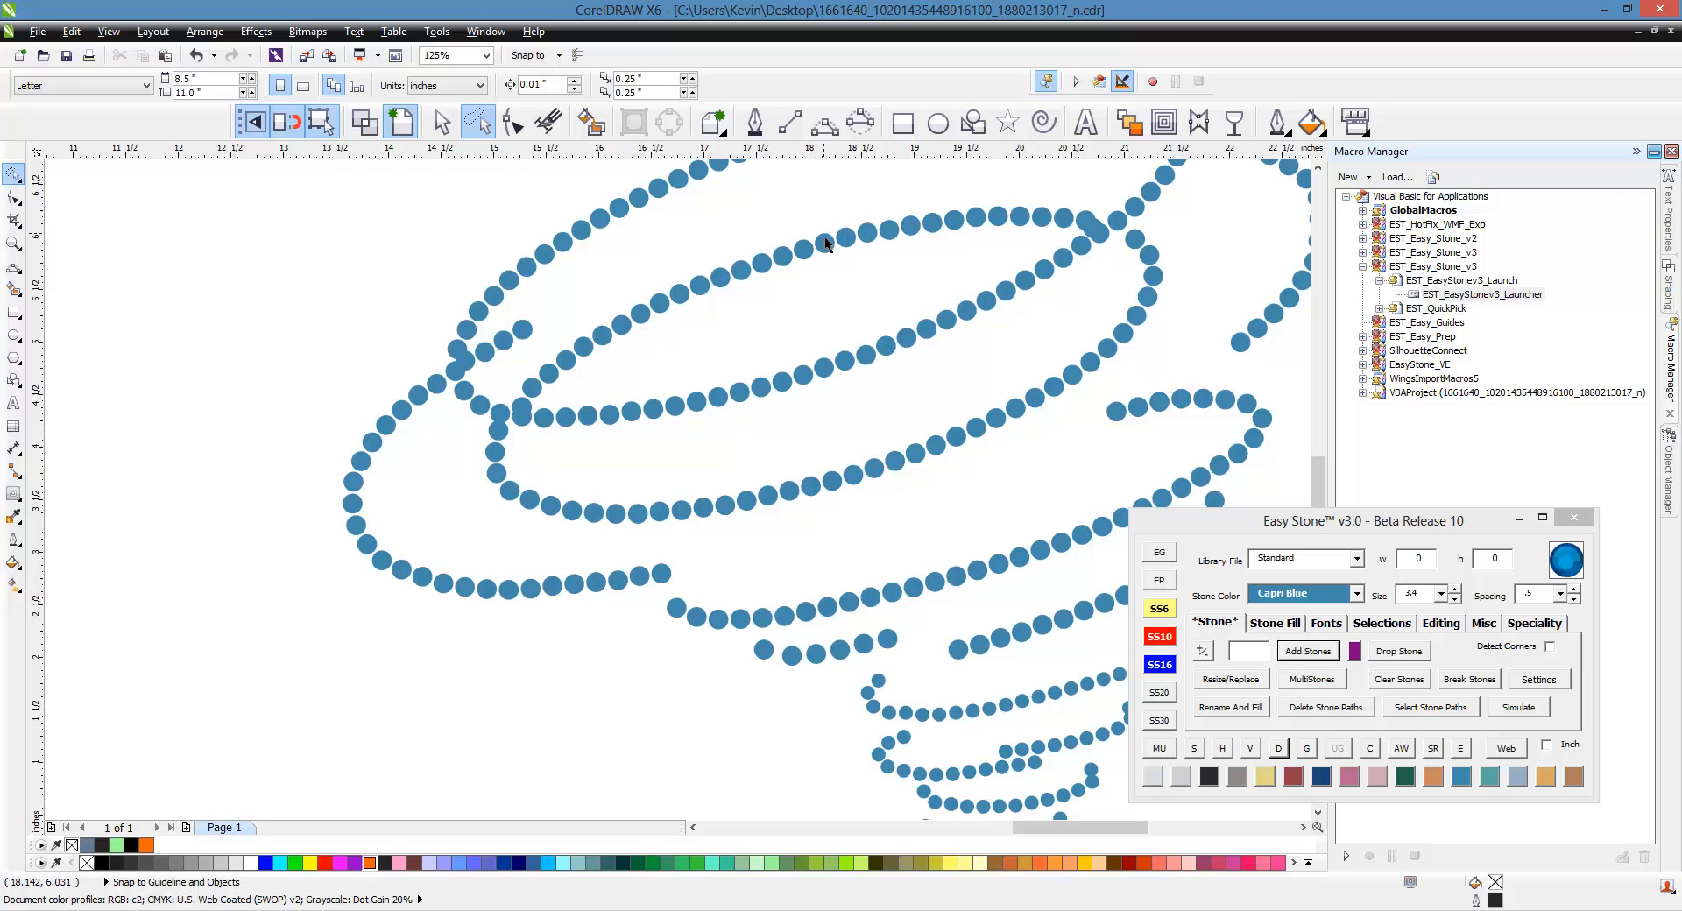
Draw a three-point curve about 2.9 inches wide and 0.64 inches high along the lower part of the left outer arc.
left_click(828, 127)
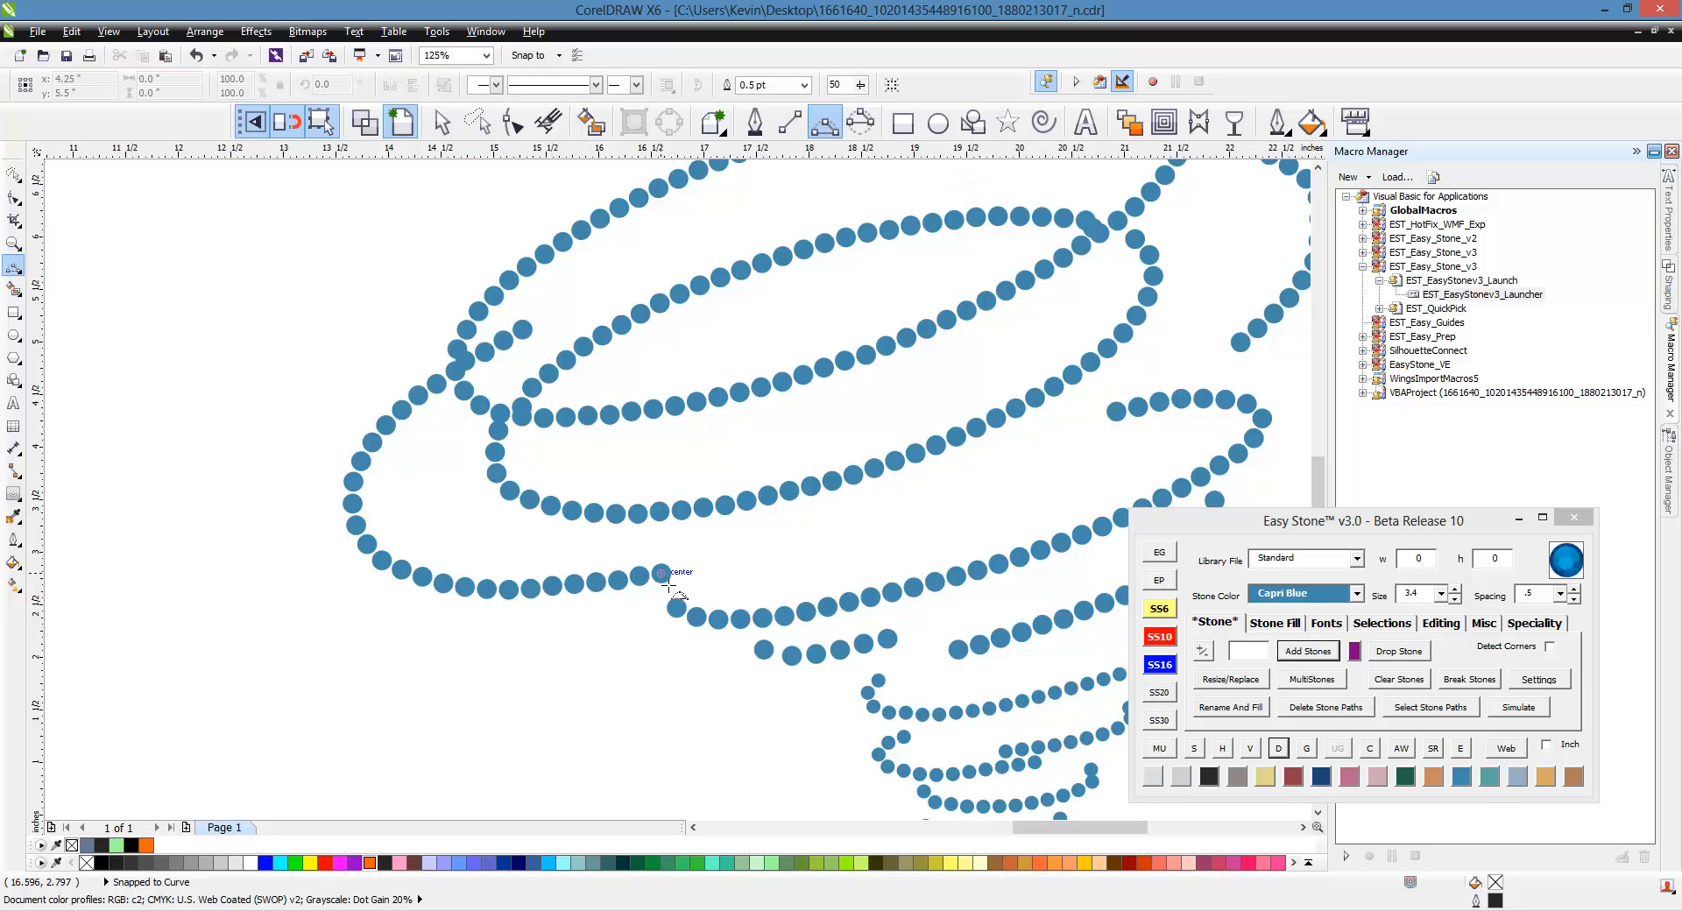
mouse_move(674, 582)
left_mouse_down()
mouse_move(378, 565)
mouse_move(361, 534)
mouse_move(454, 594)
left_mouse_up()
left_click(454, 599)
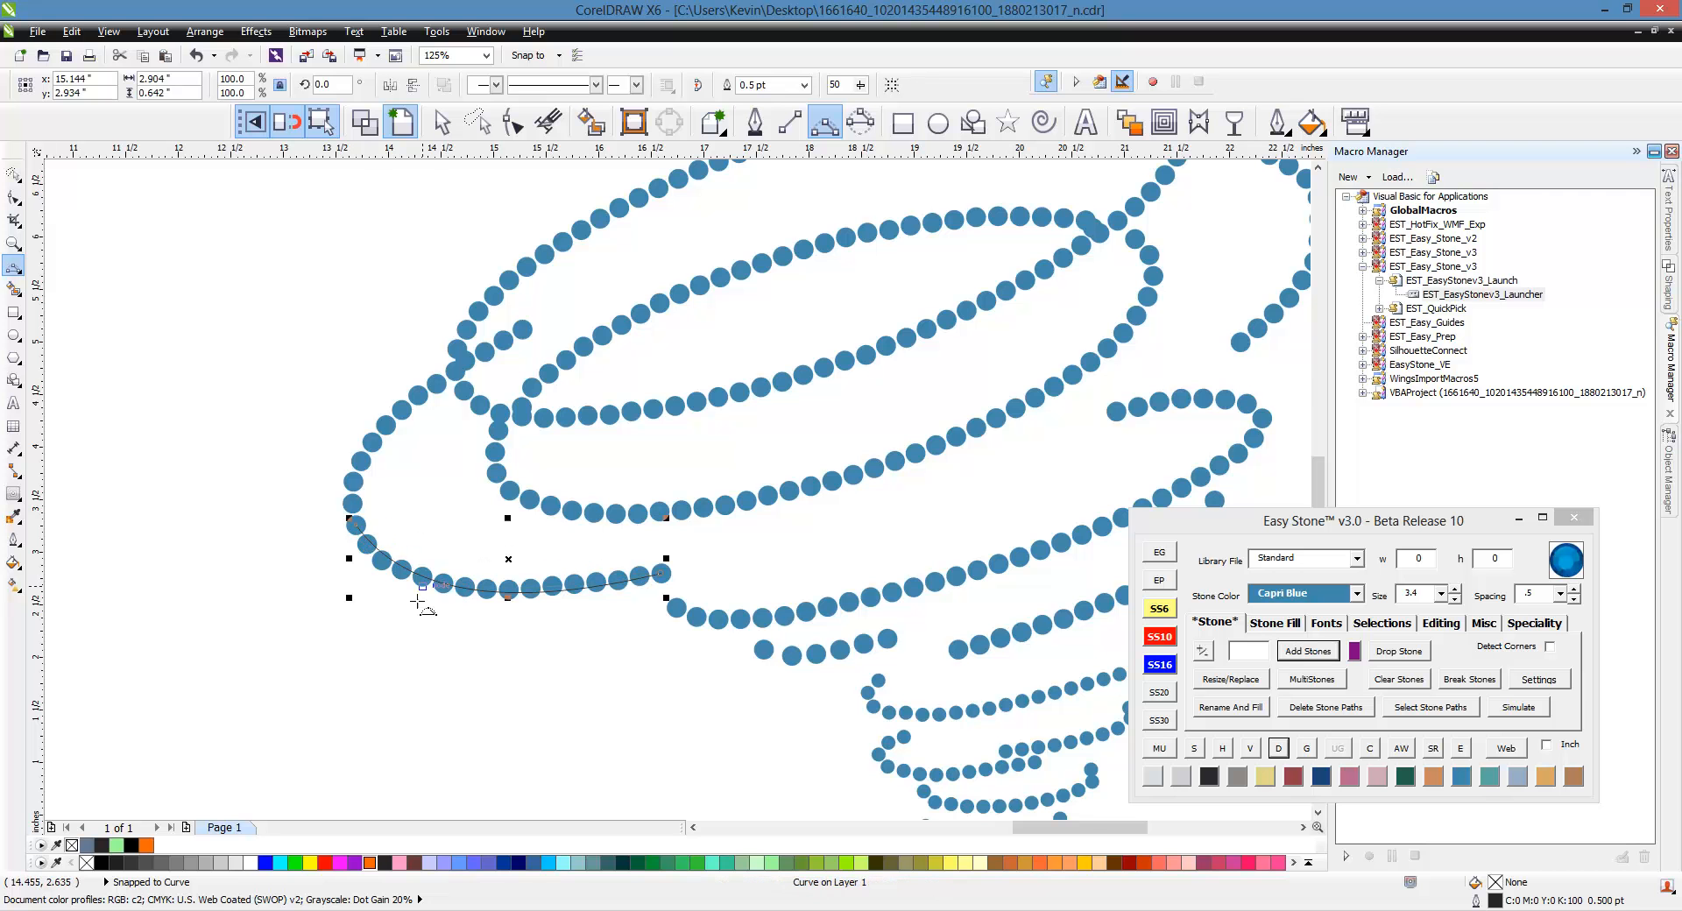
scroll(391, 581, "up", 2)
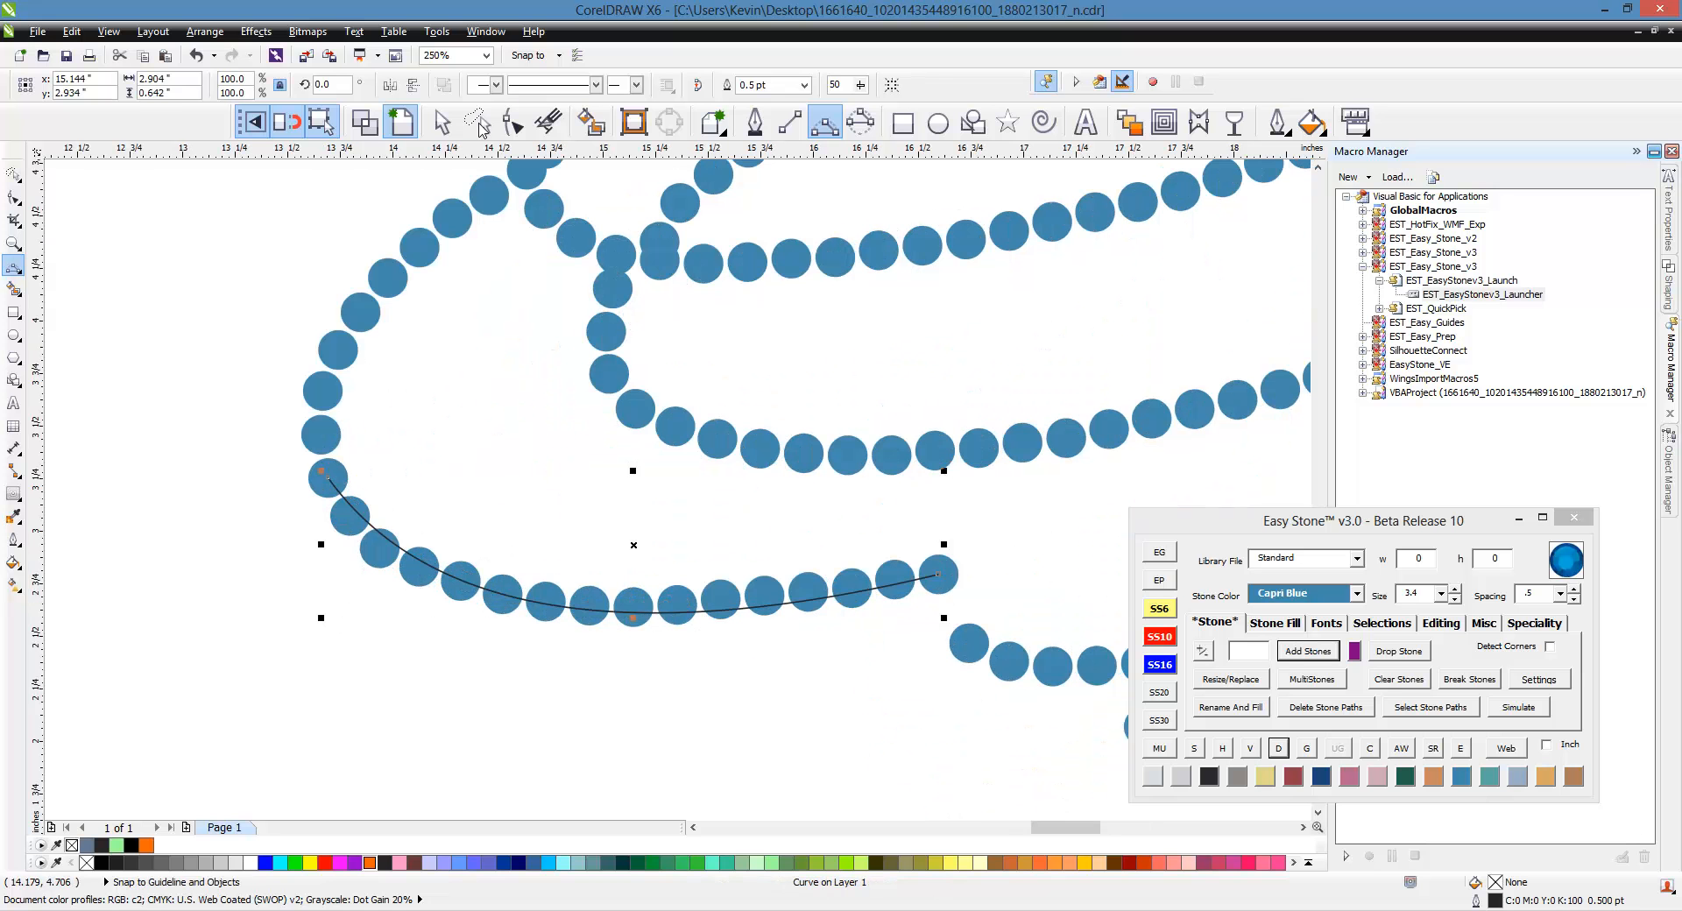
Reshape the drawn curve at its left end node so it bends more steeply and follows the stones of the left arc.
left_click(512, 123)
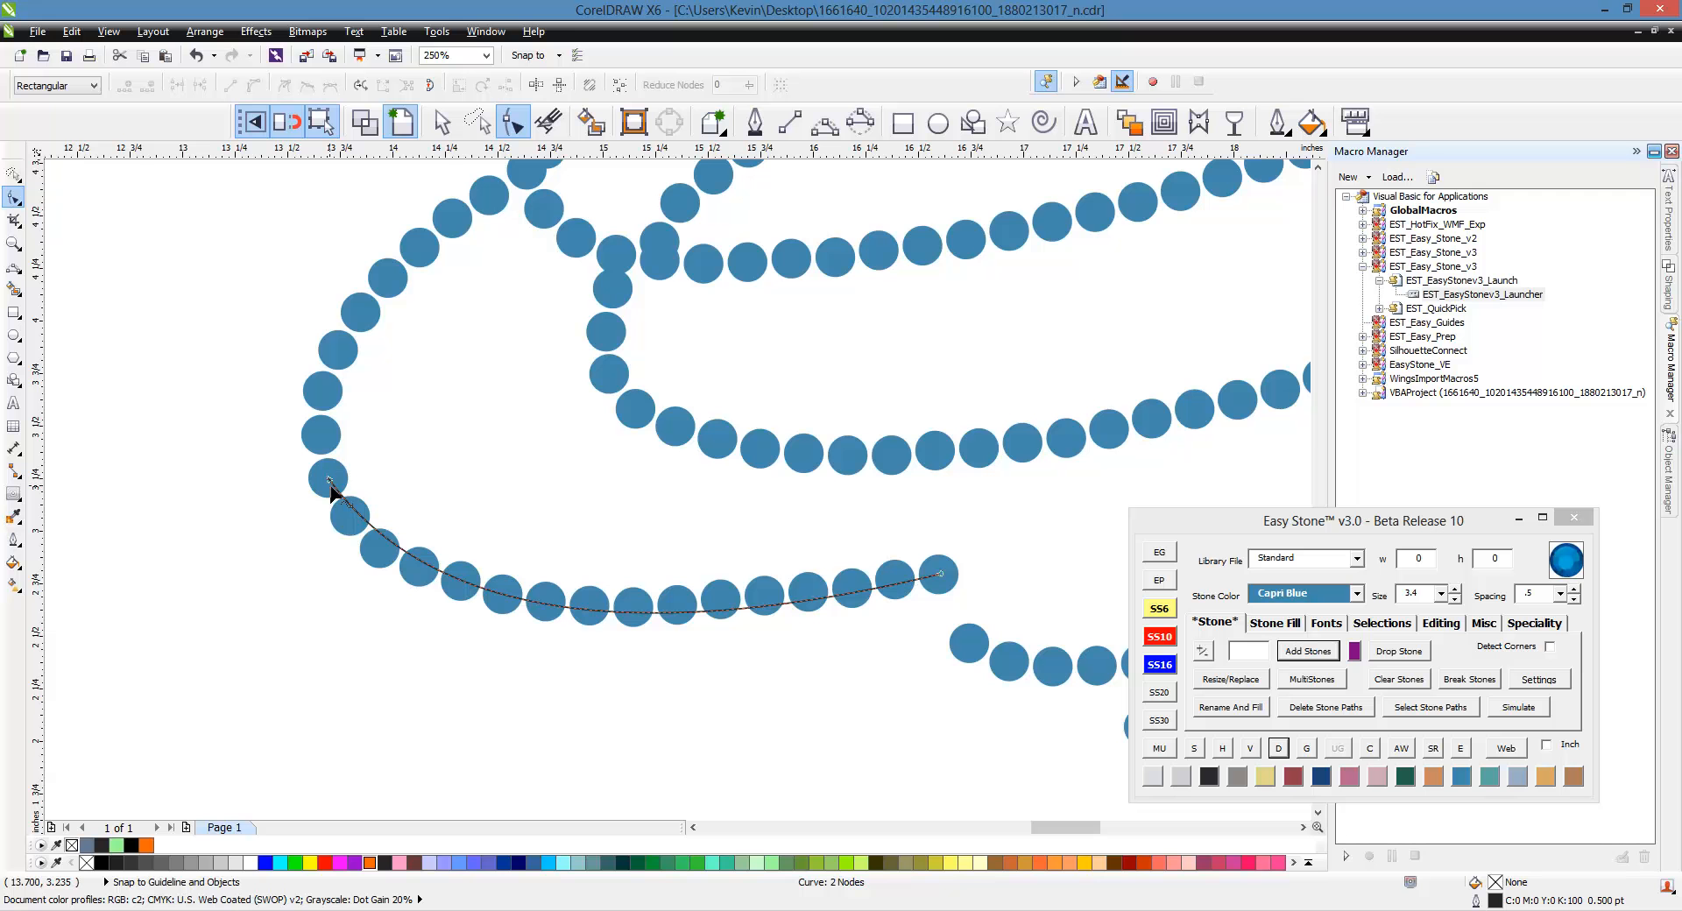
left_click(329, 481)
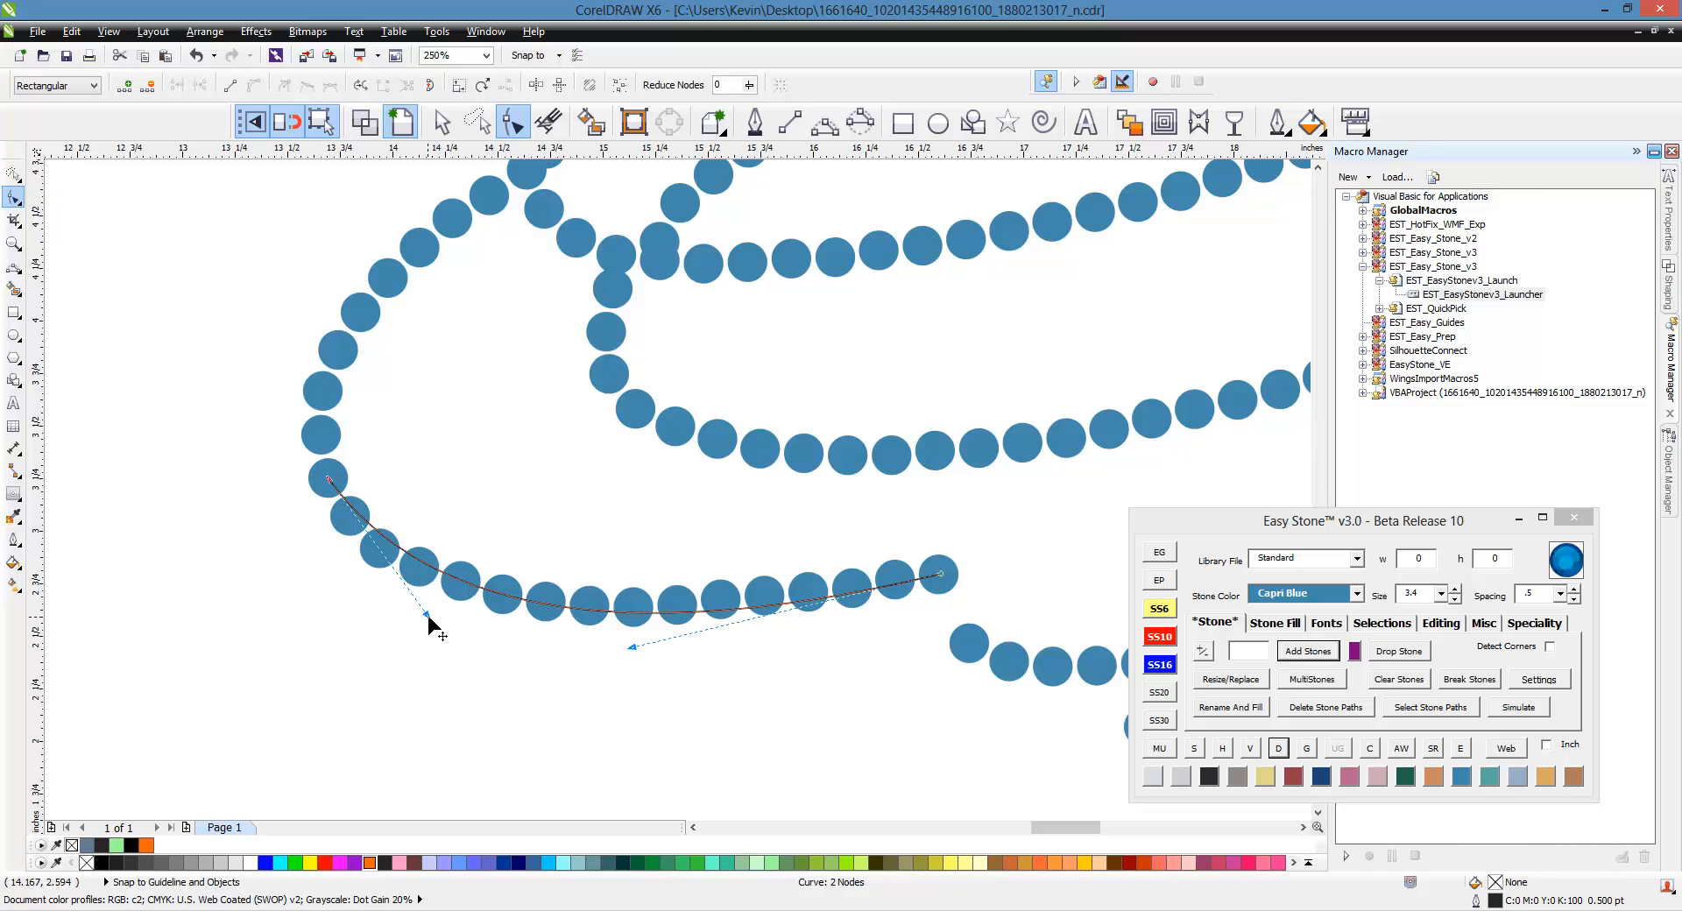
left_click_drag(428, 616, 382, 607)
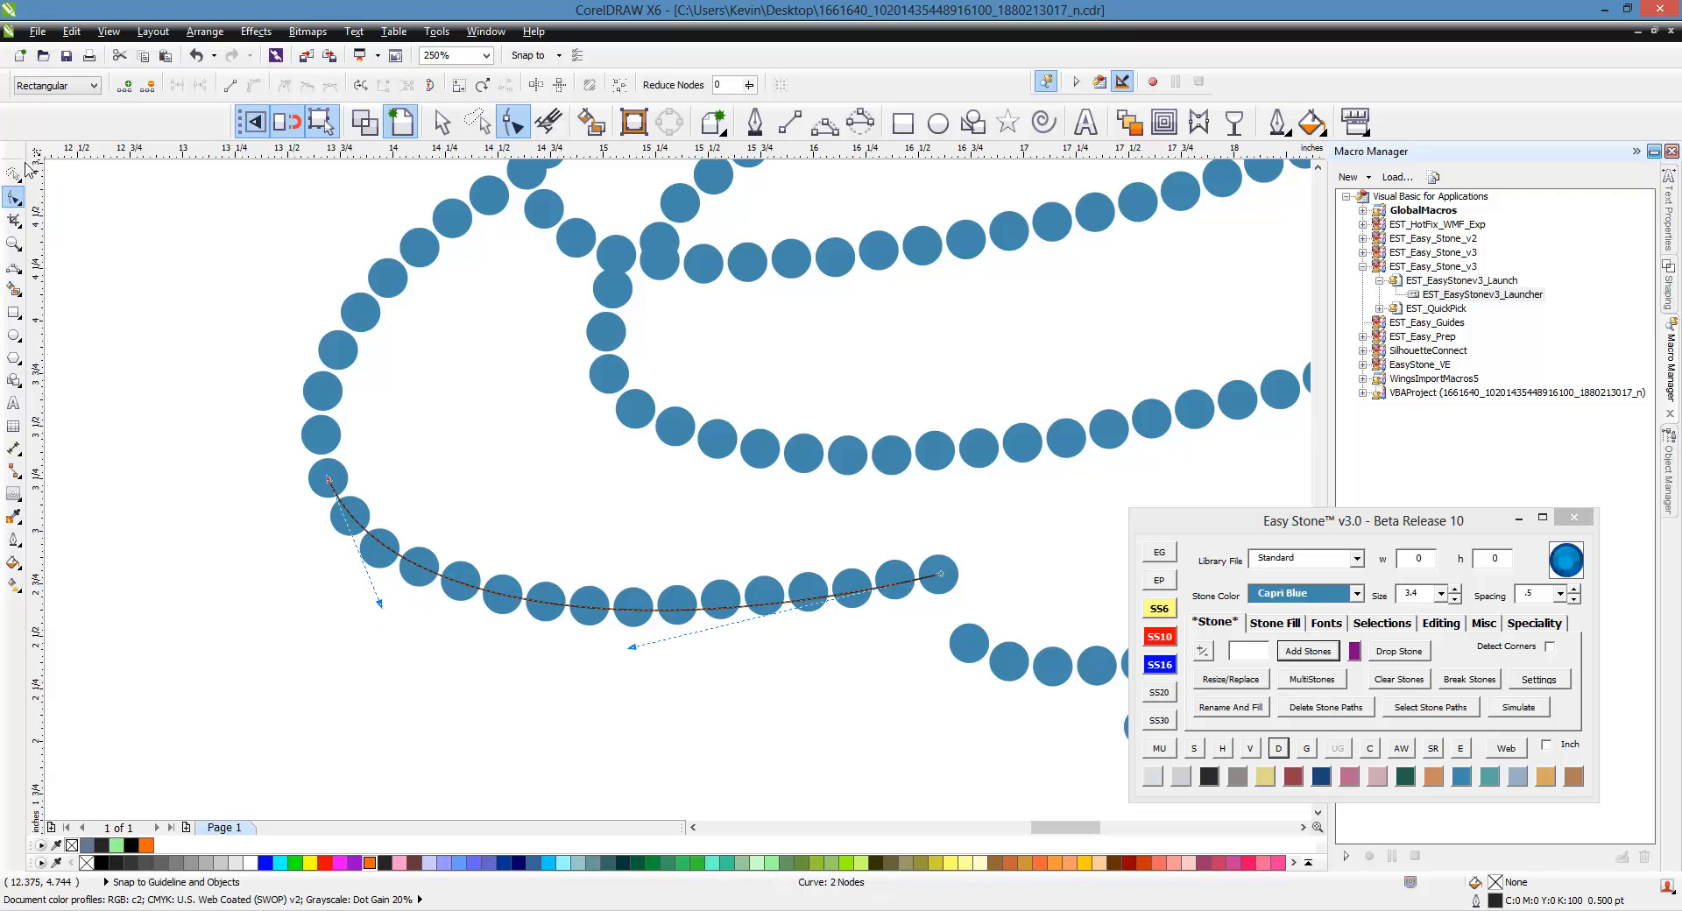
left_click(442, 122)
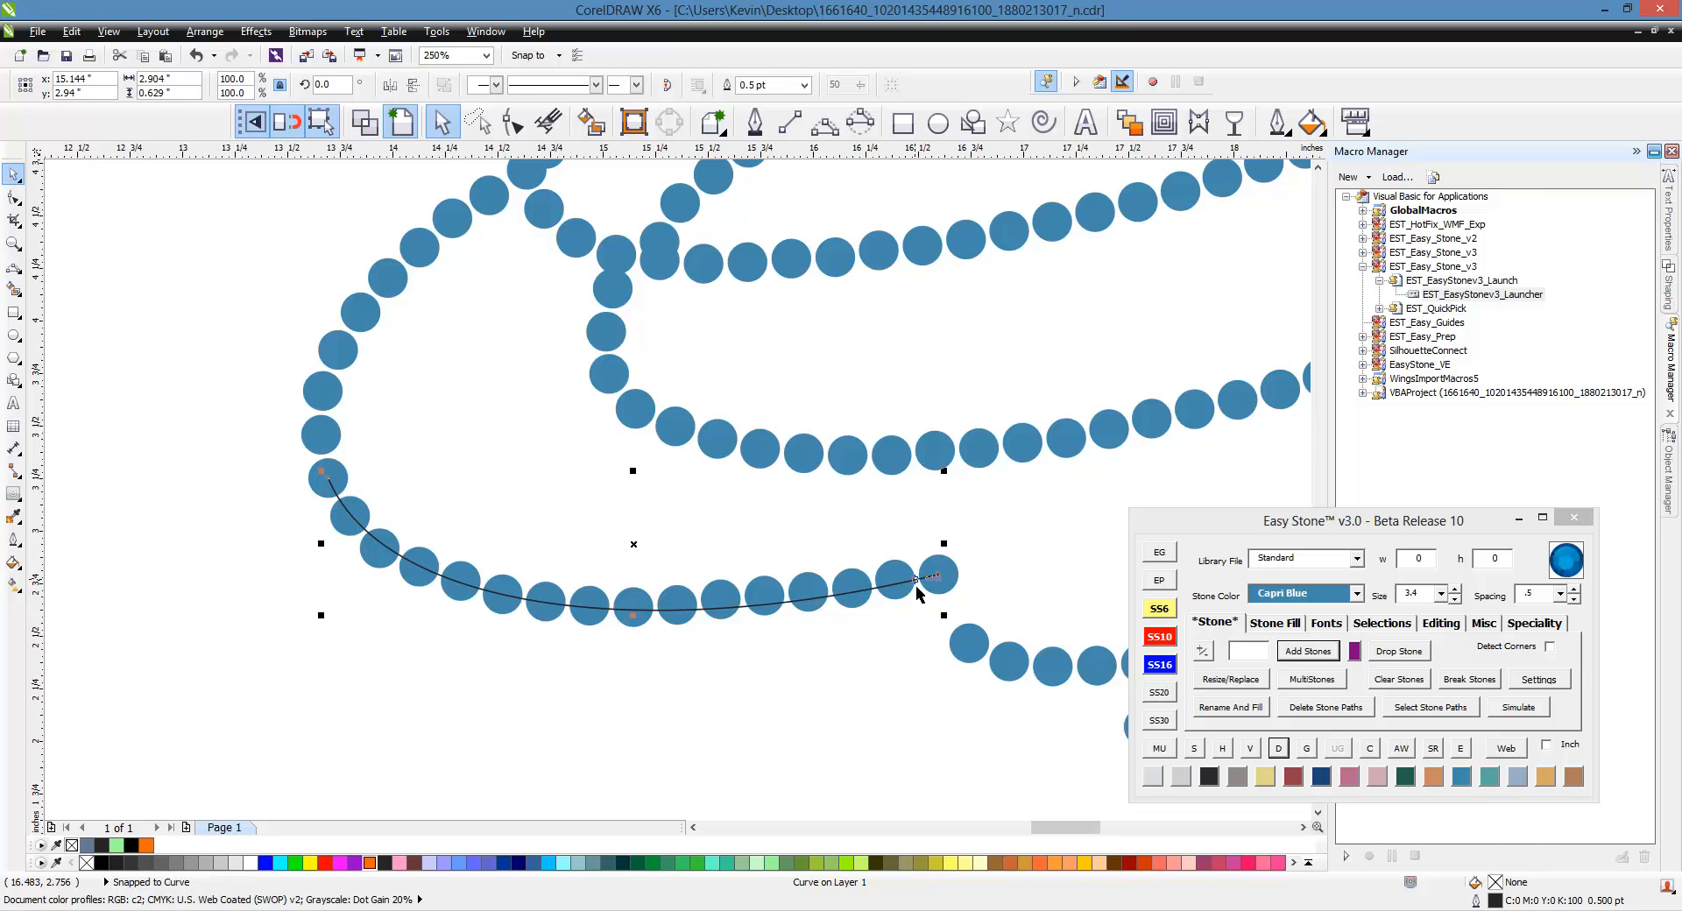
left_click(366, 714)
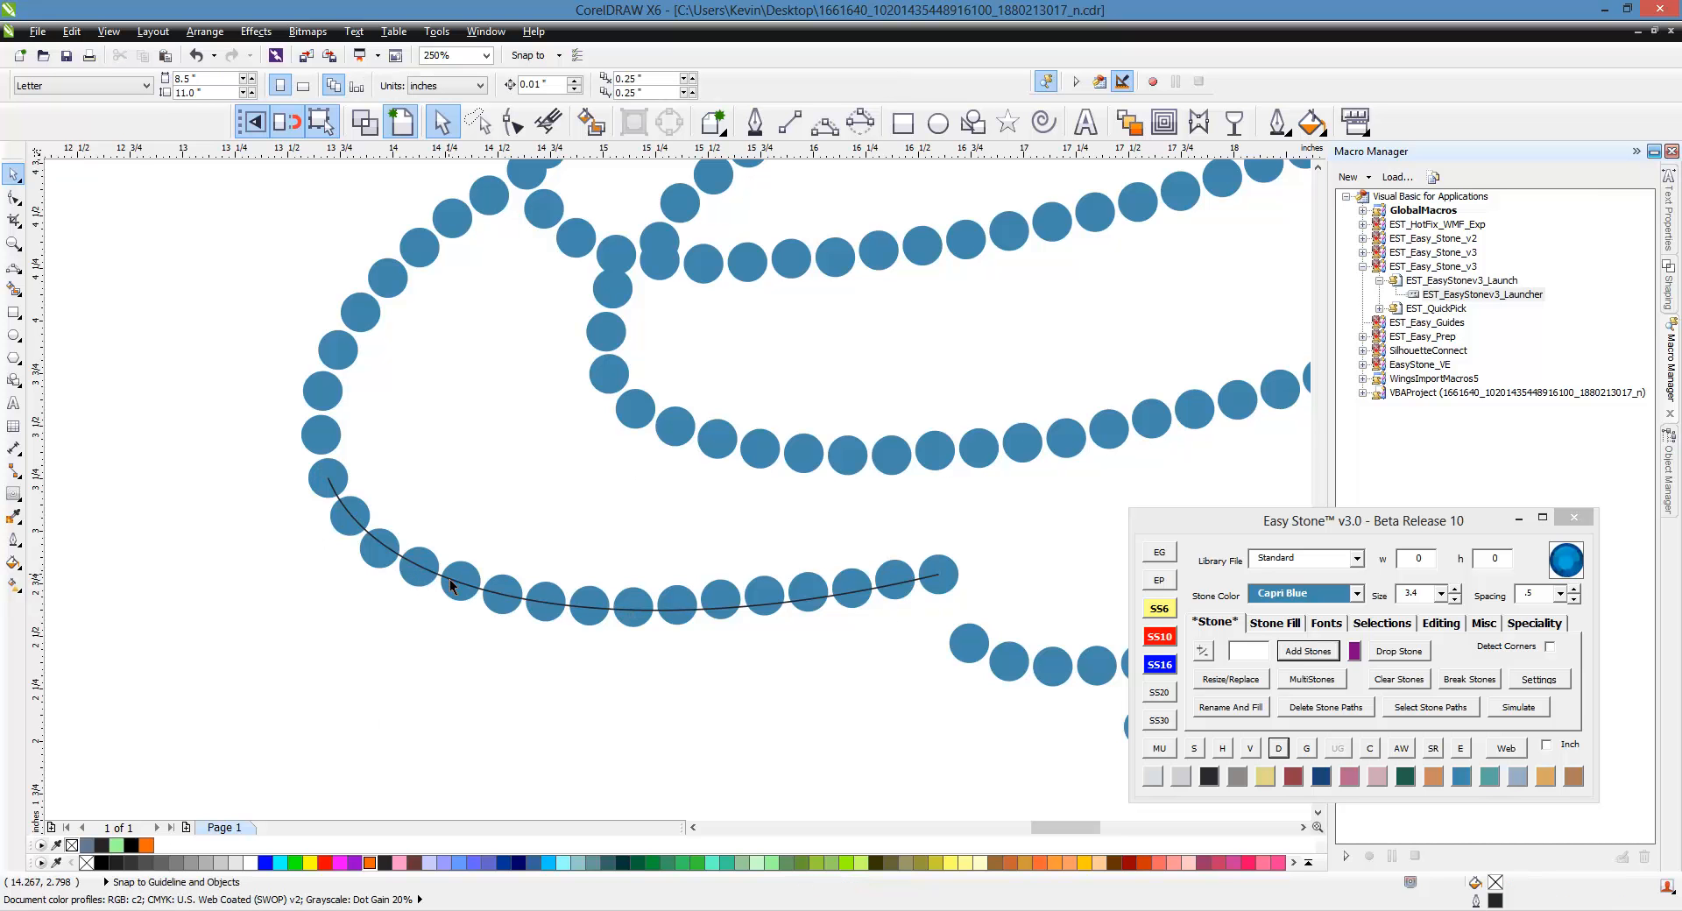
Distribute the 16 stones of the lower left outer arc evenly along the reshaped curve.
left_click(451, 585)
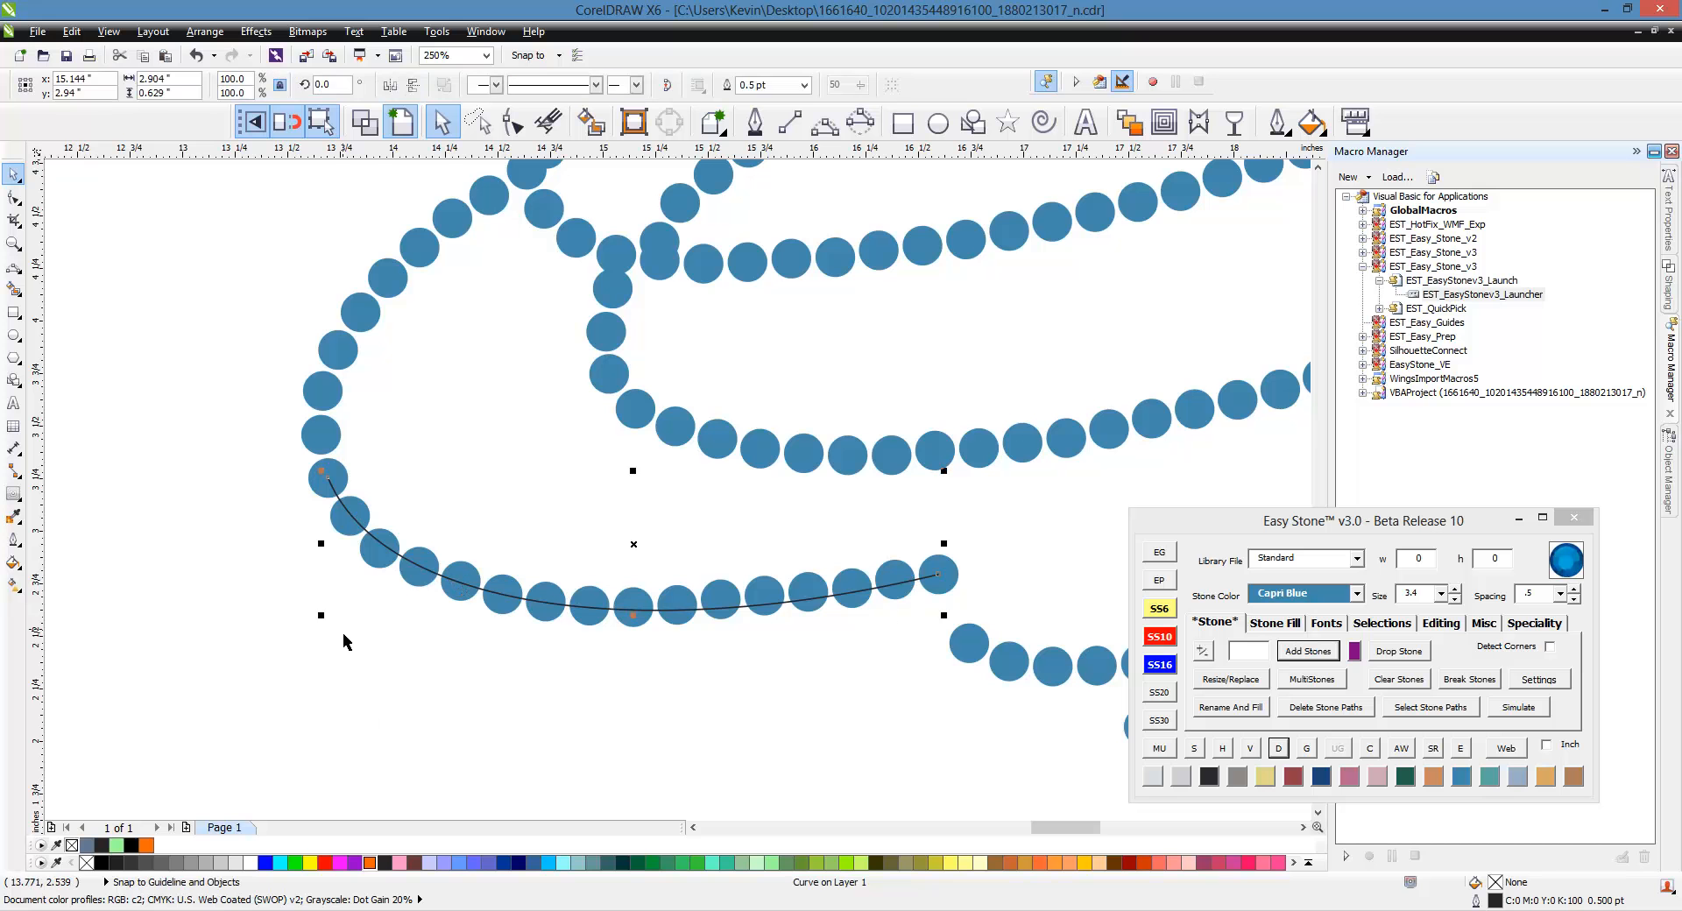
left_click(1281, 750)
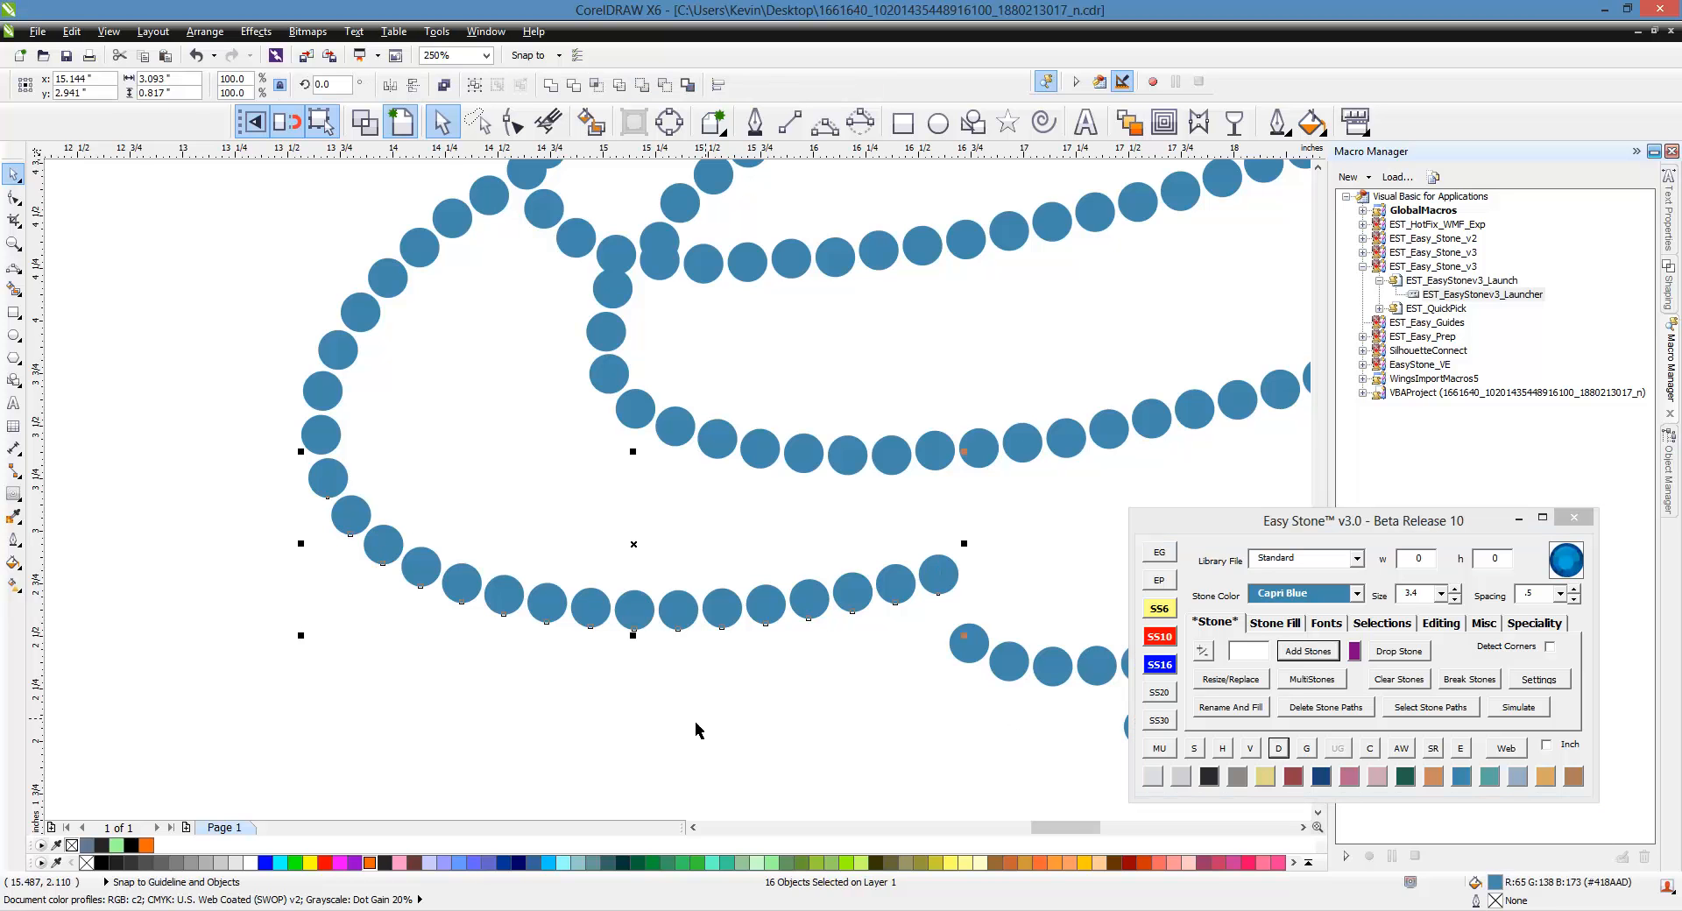
left_click(466, 685)
Select the four stones of the short branch at the tornado's left crossing and shift them outward to clear the overlap.
scroll(505, 596, "down", 2)
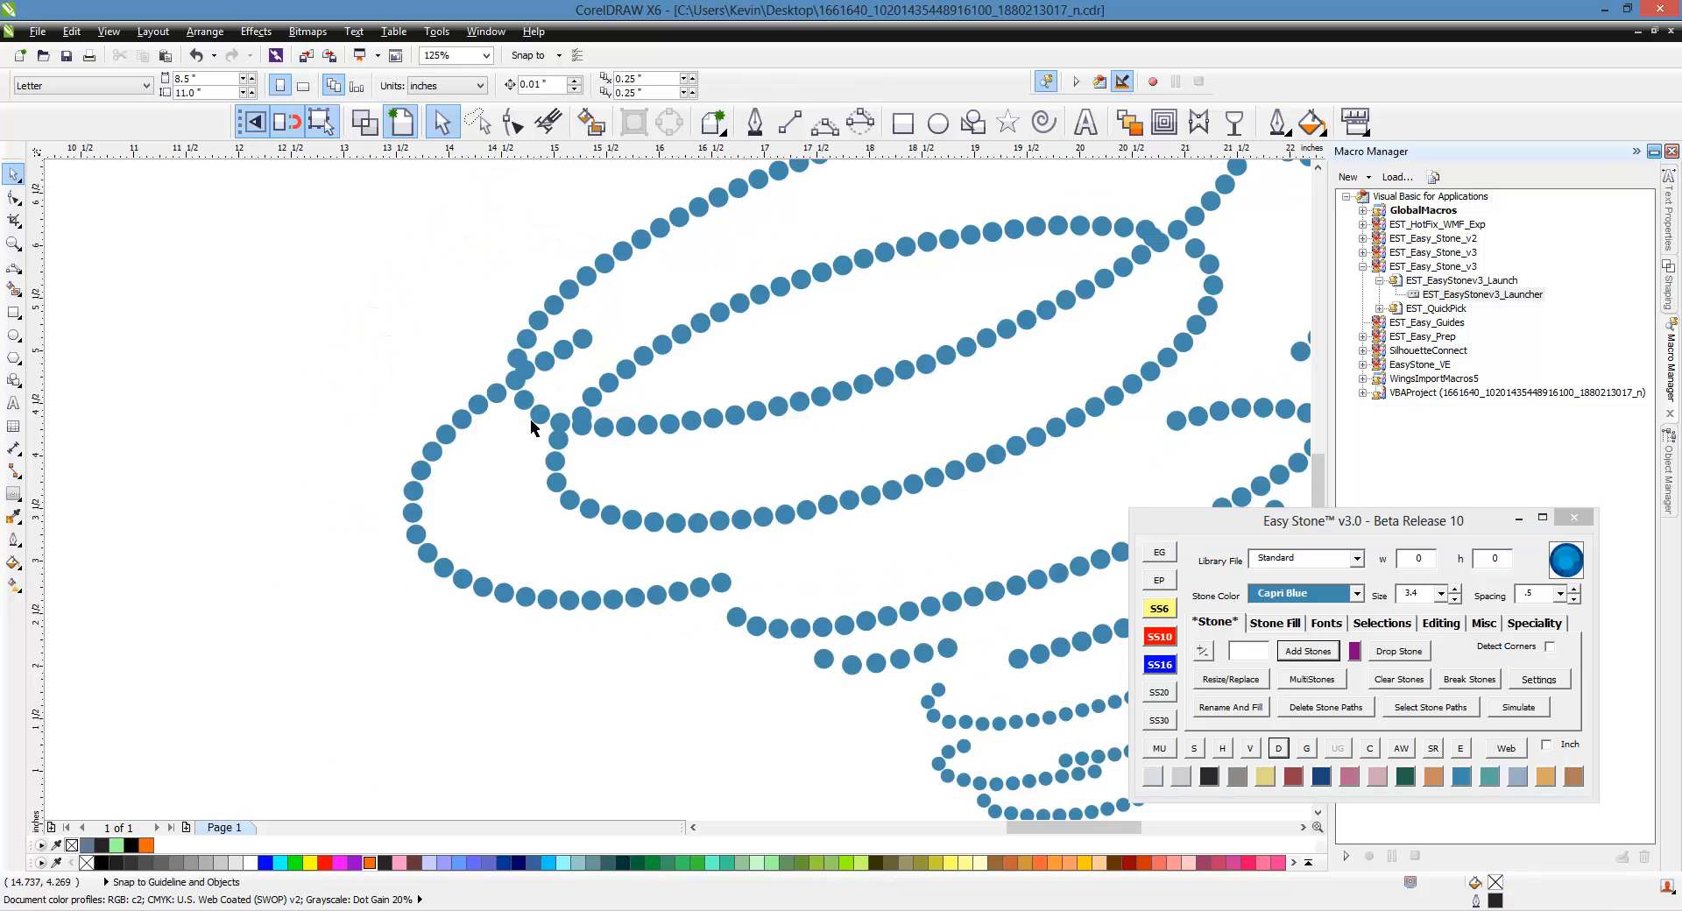
scroll(549, 335, "up", 3)
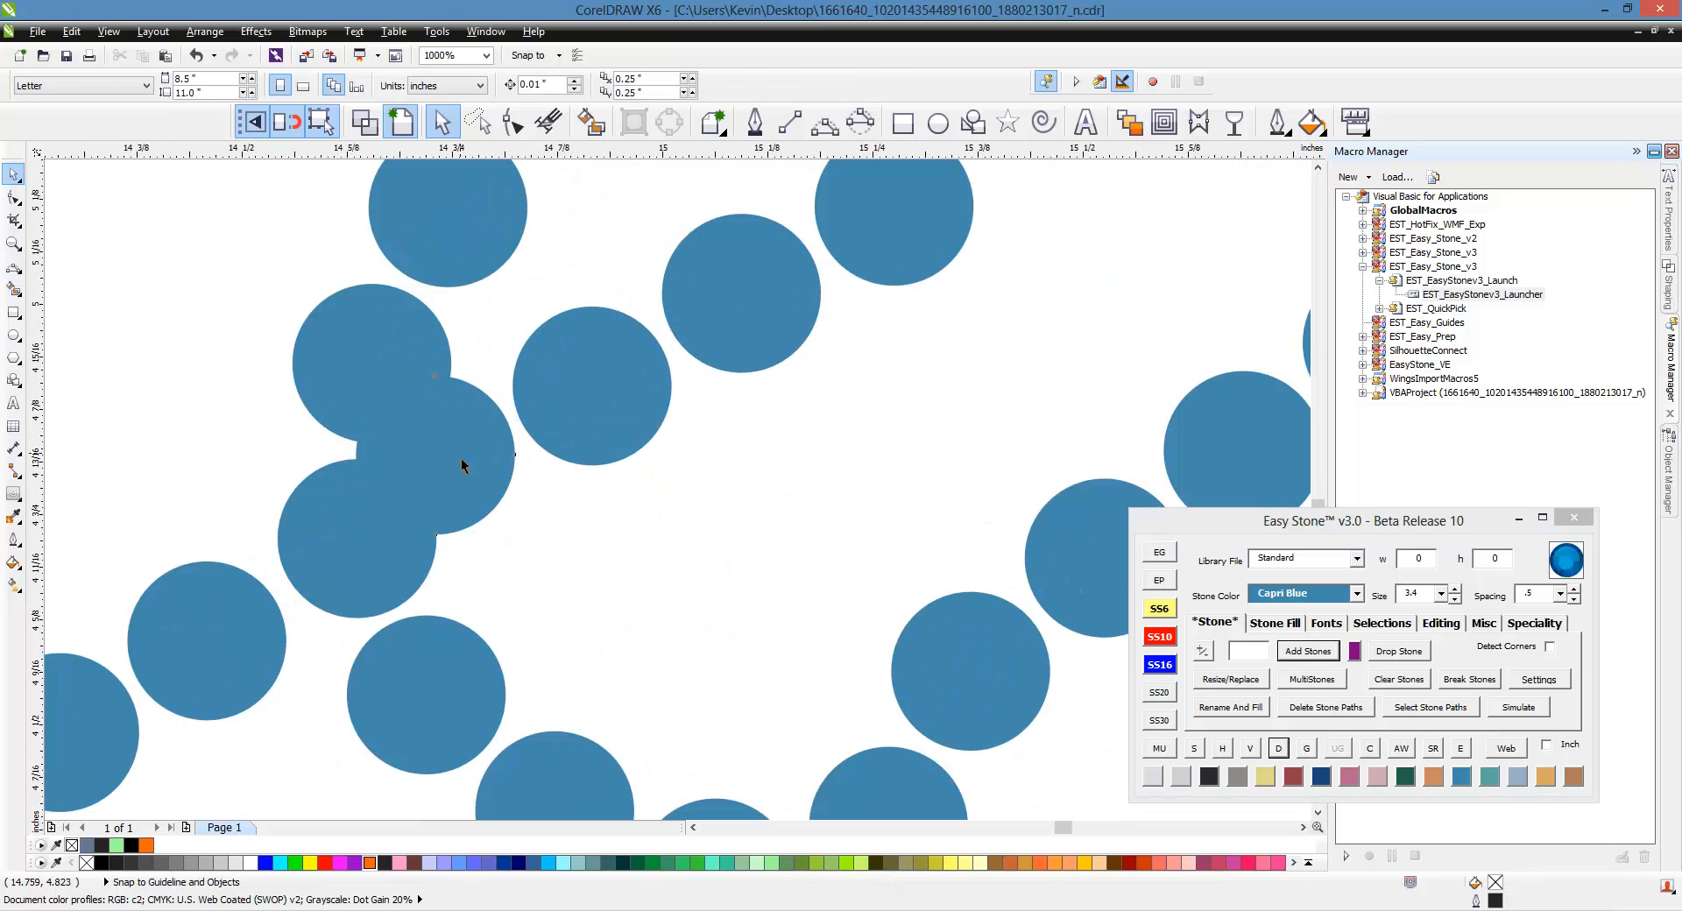
left_click(460, 459)
scroll(639, 419, "down", 1)
left_click(640, 412, "shift")
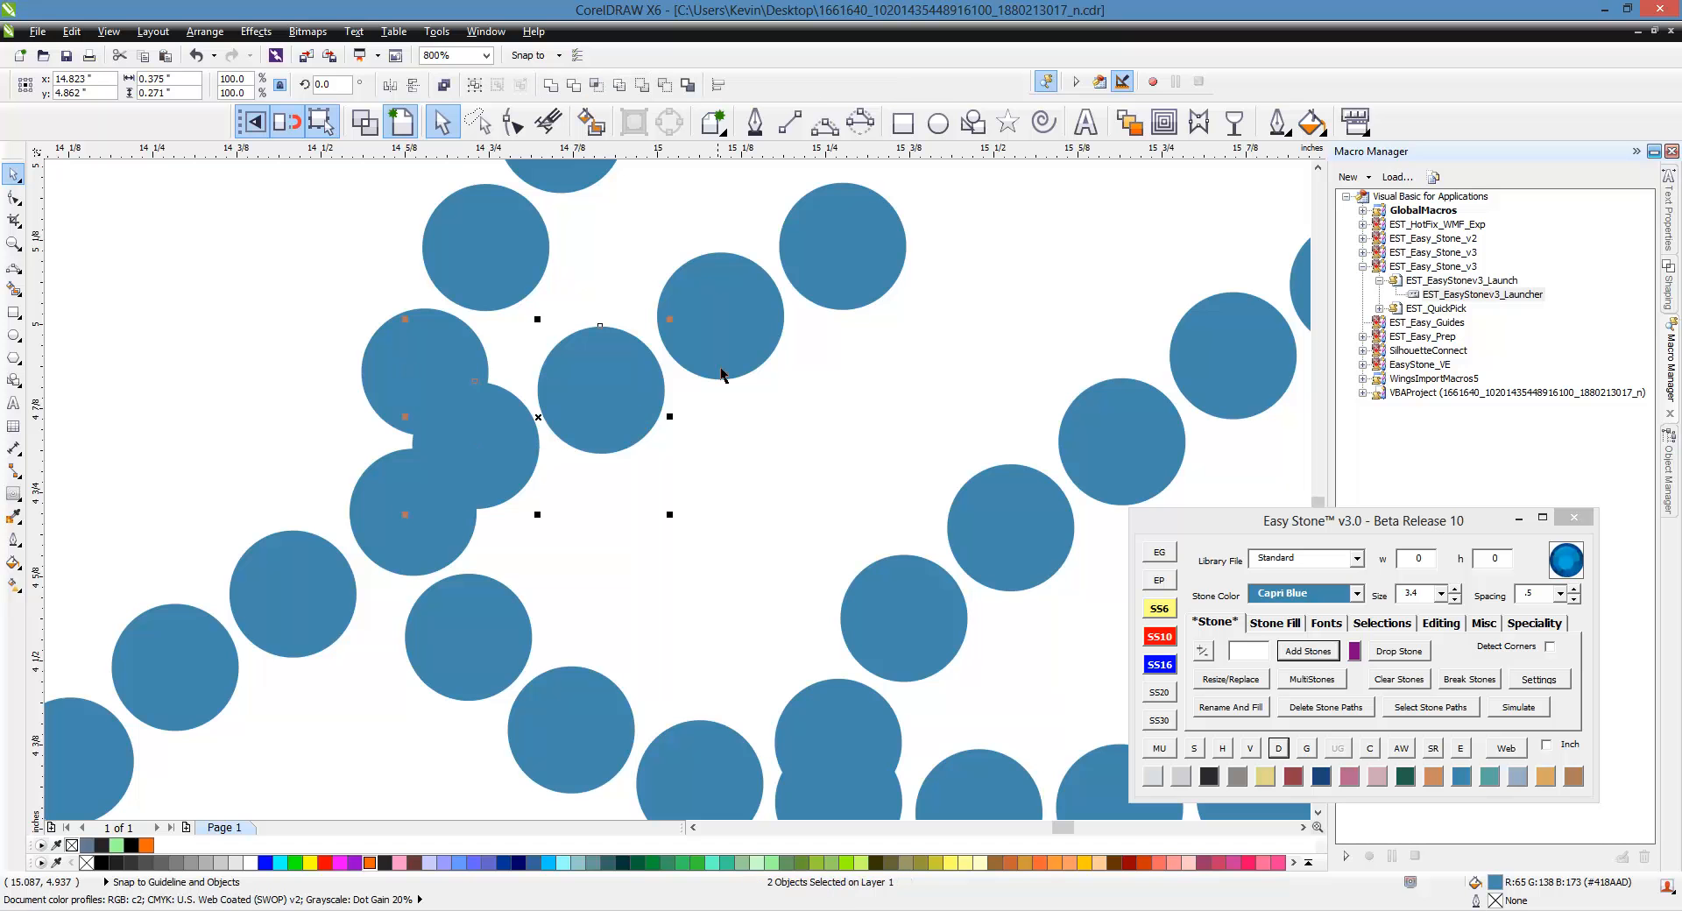
left_click(722, 364, "shift")
left_click(828, 284, "shift")
left_click_drag(486, 447, 569, 473)
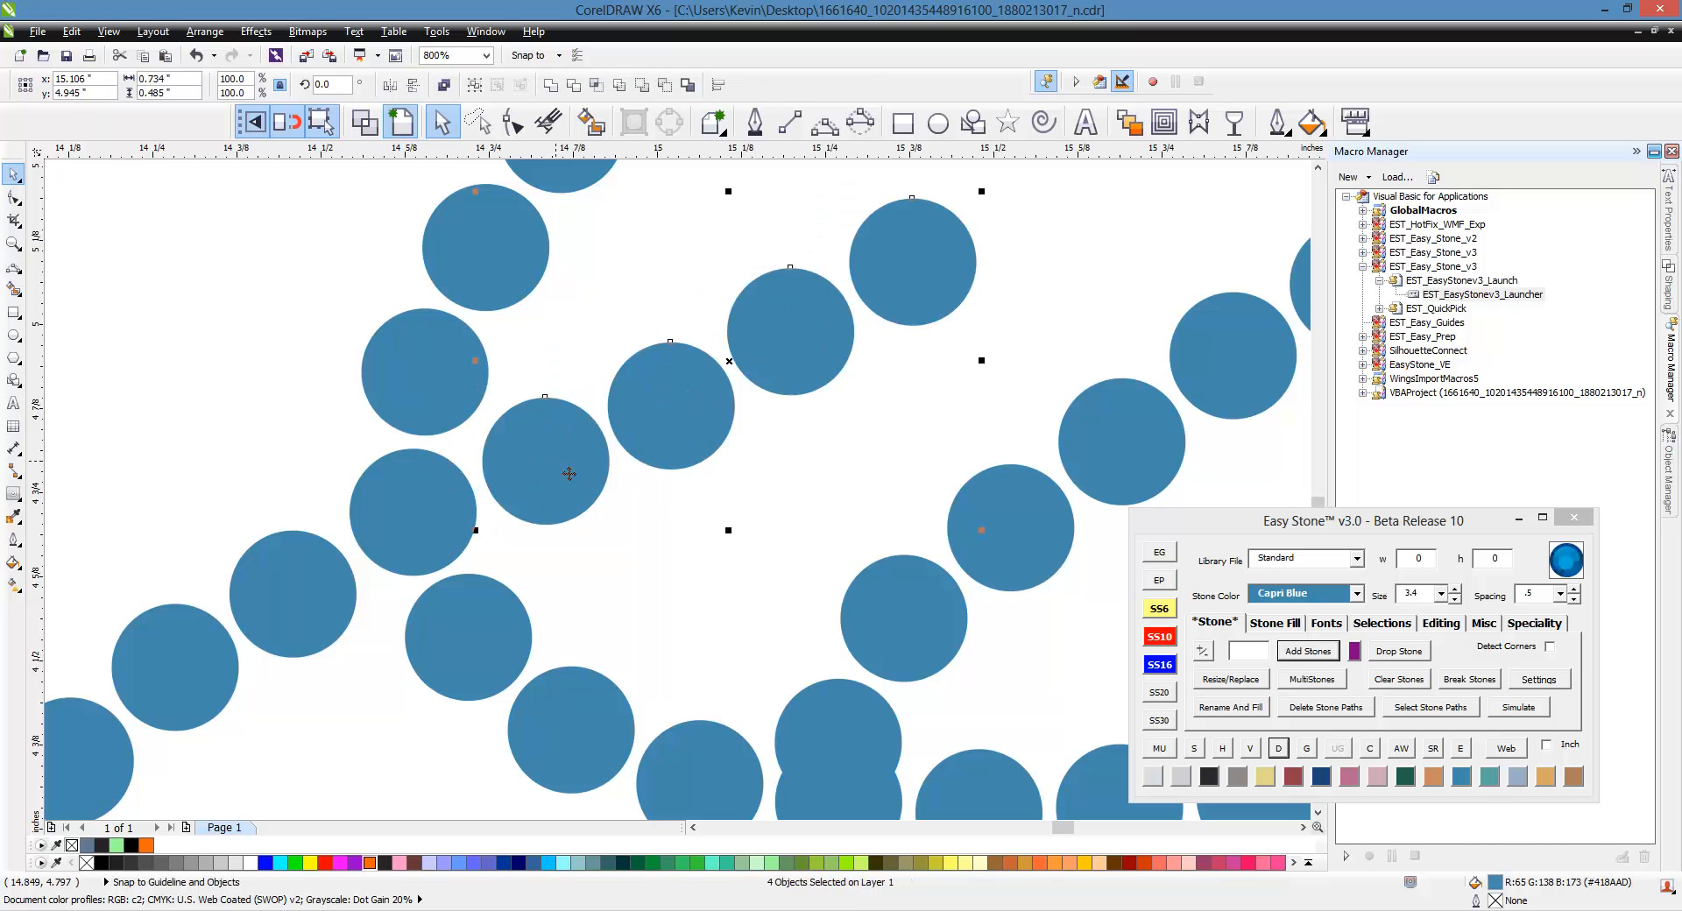
scroll(595, 478, "down", 2)
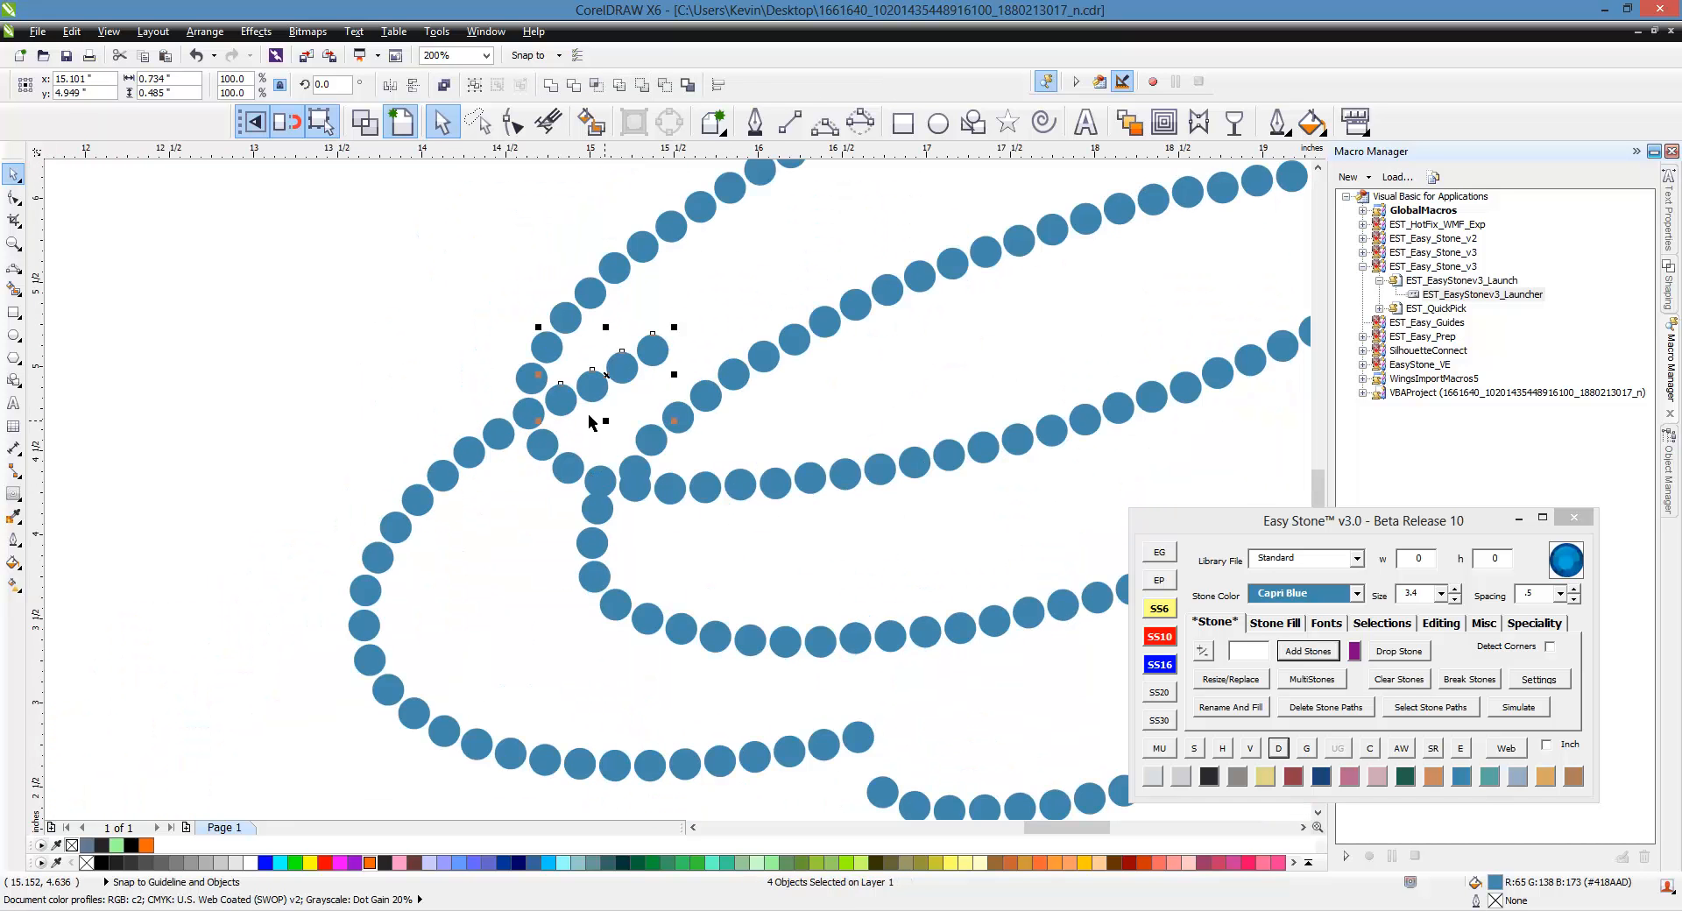
scroll(611, 384, "up", 1)
left_click(578, 455)
scroll(612, 378, "down", 1)
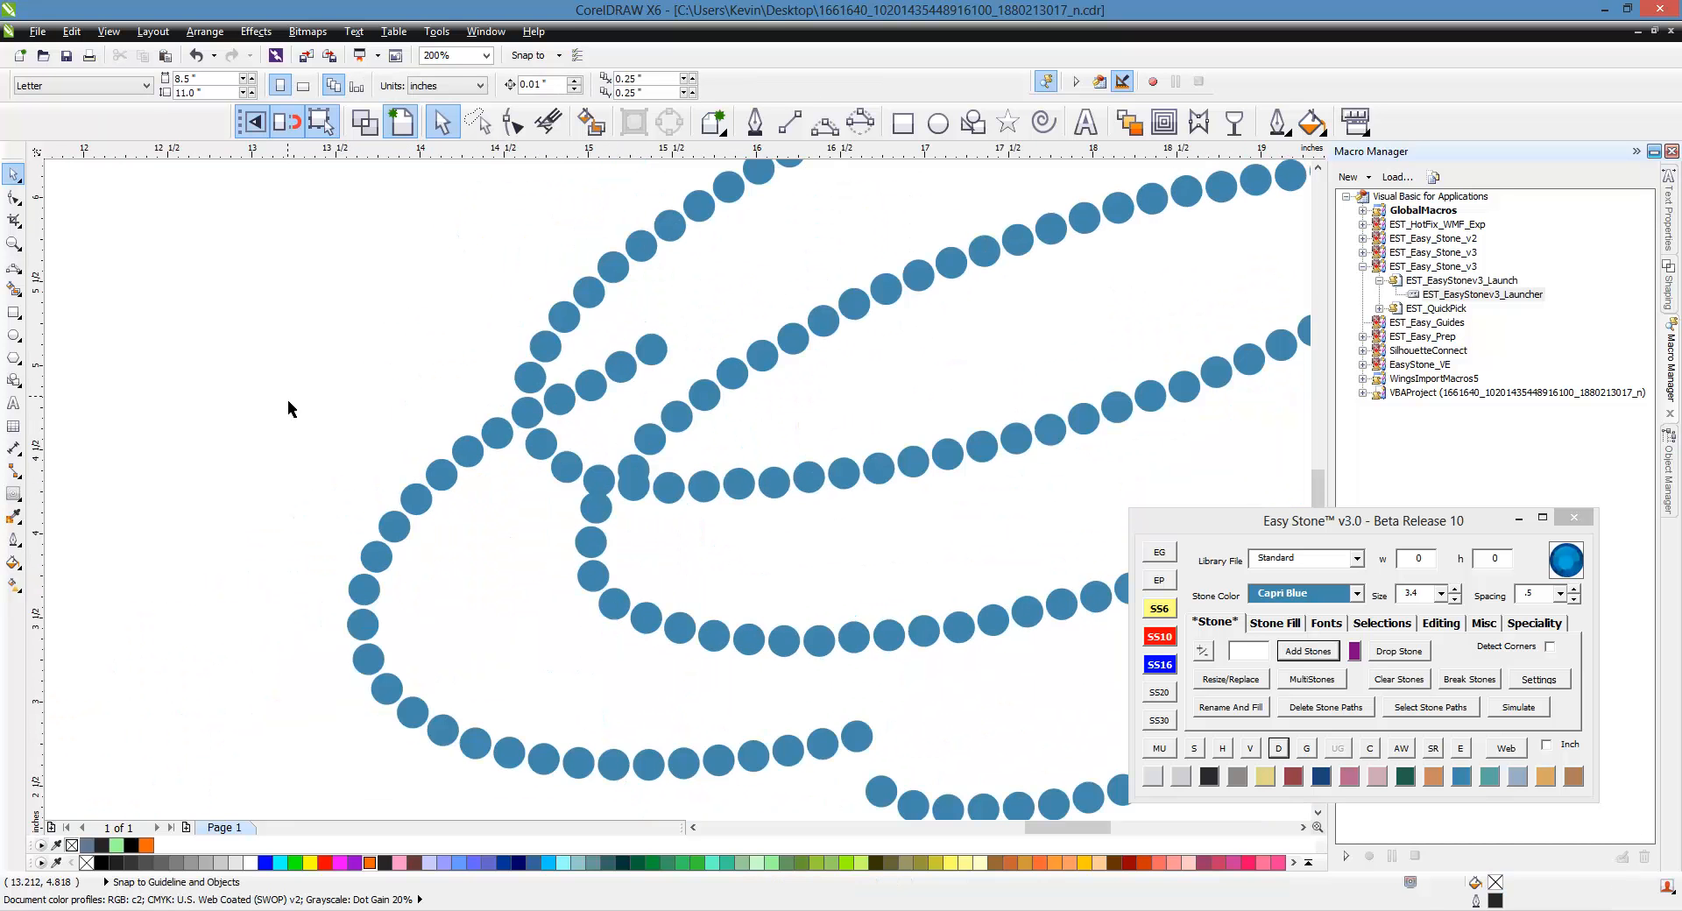
Draw a three-point curve about 0.76 by 0.35 inches along the short branch and distribute its five stones along it.
scroll(494, 376, "up", 1)
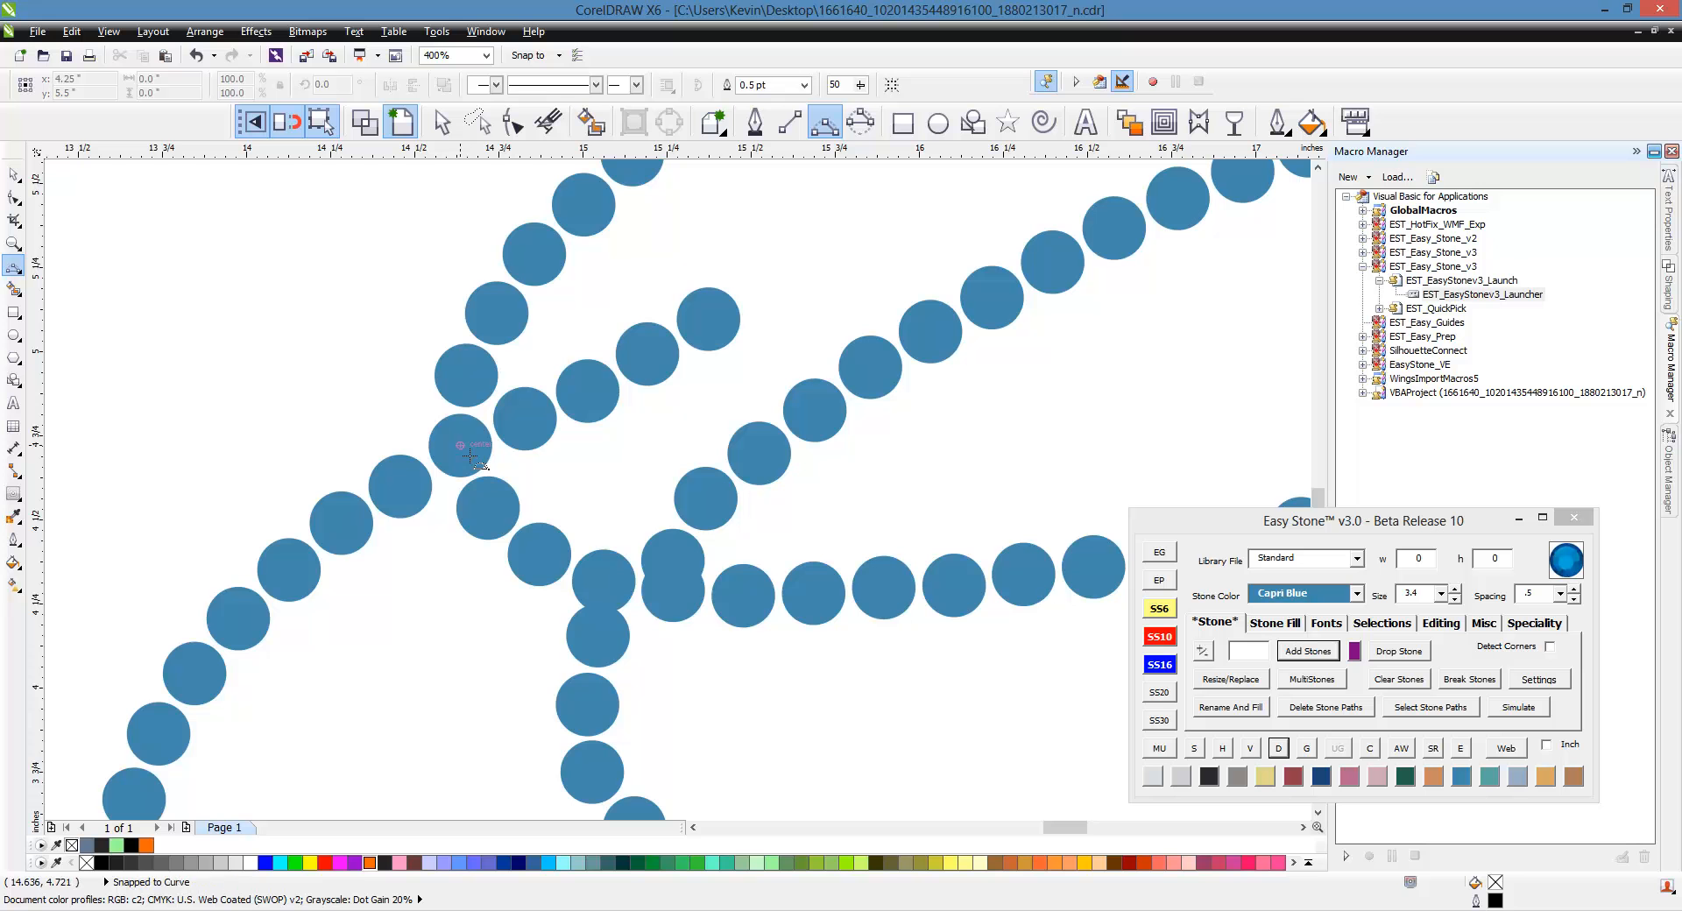
left_click_drag(460, 445, 718, 328)
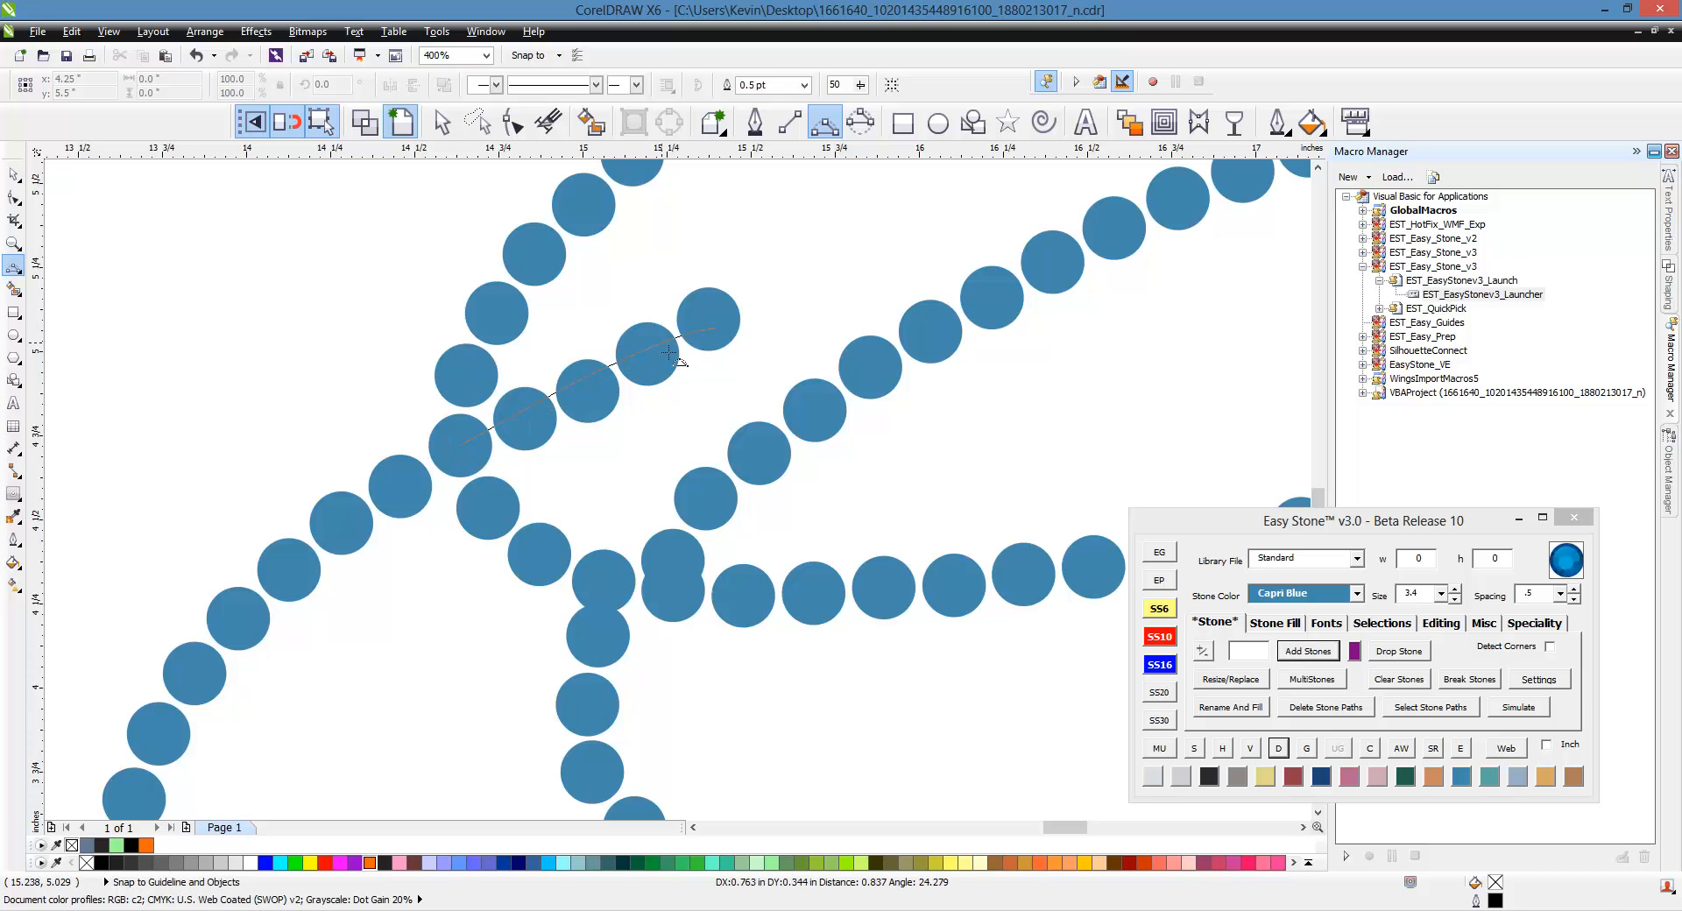
left_click(615, 375)
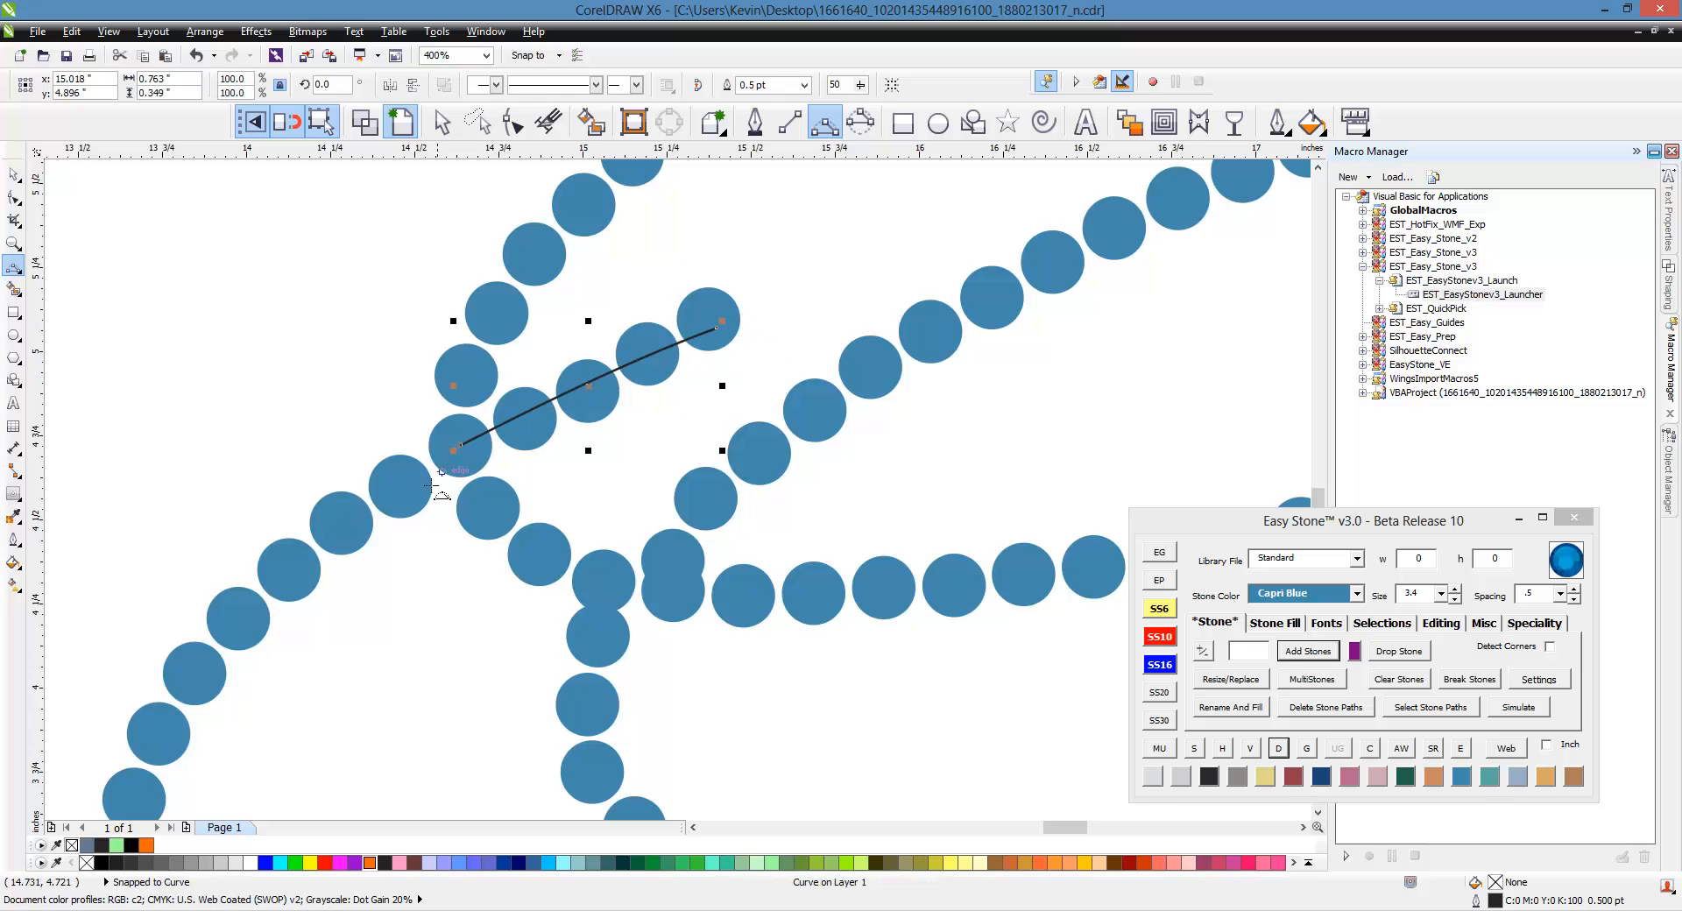
left_click(1280, 747)
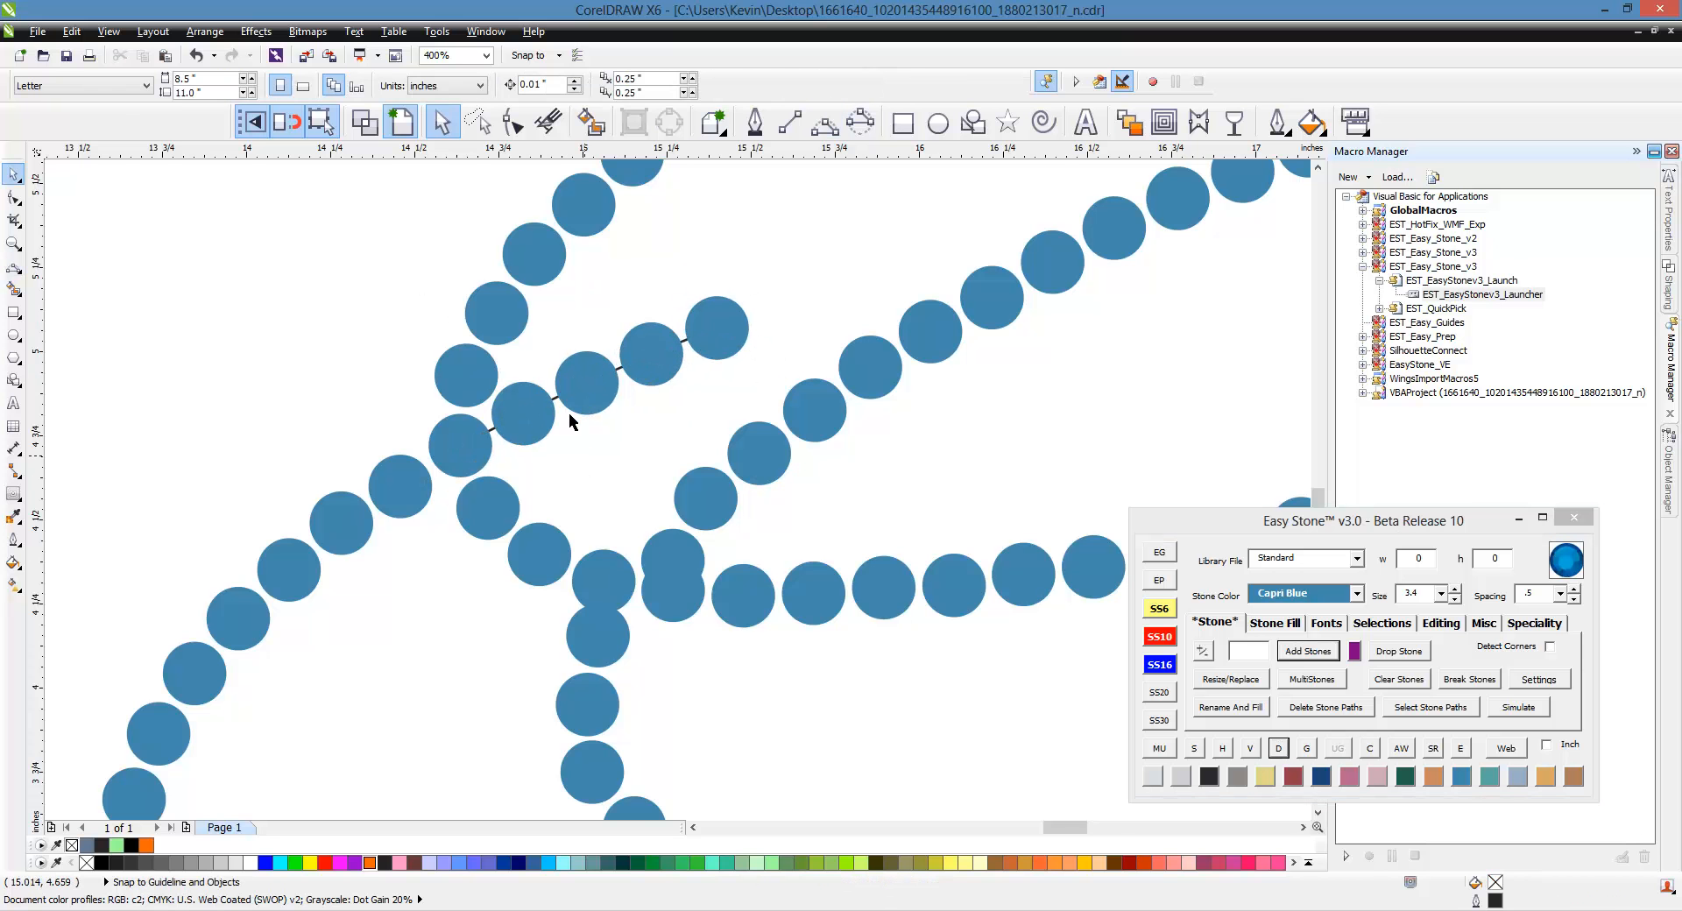
Separate the short branch's five stones from their guide curve and remove the curve.
scroll(530, 440, "down", 5)
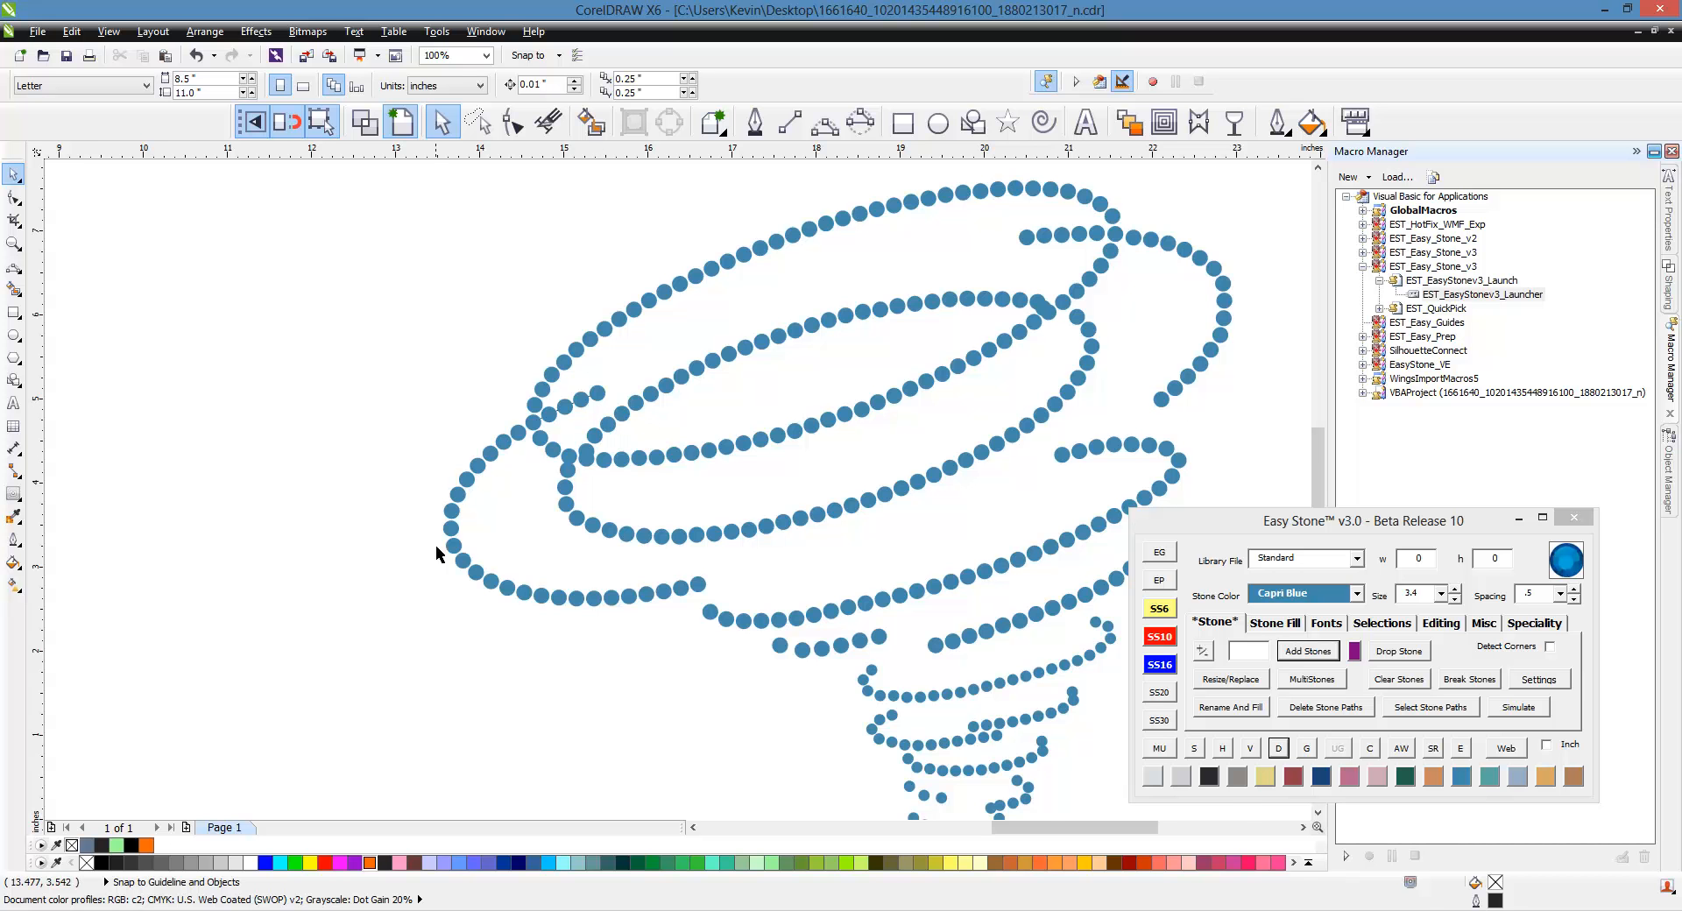
scroll(595, 431, "up", 3)
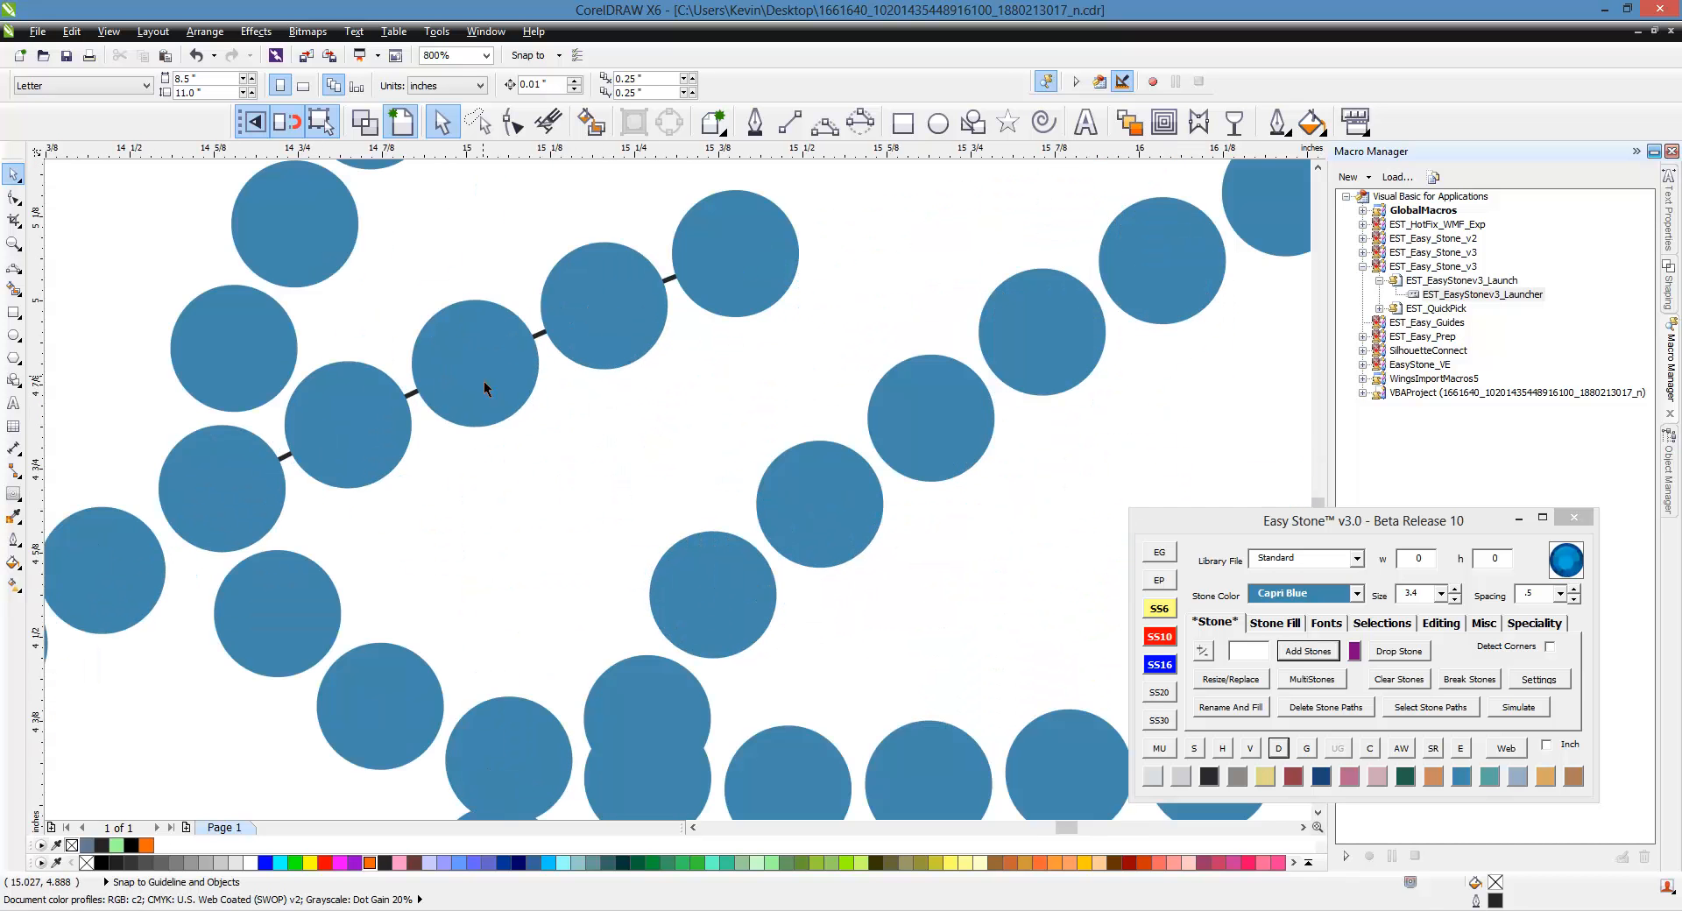
left_click(412, 398)
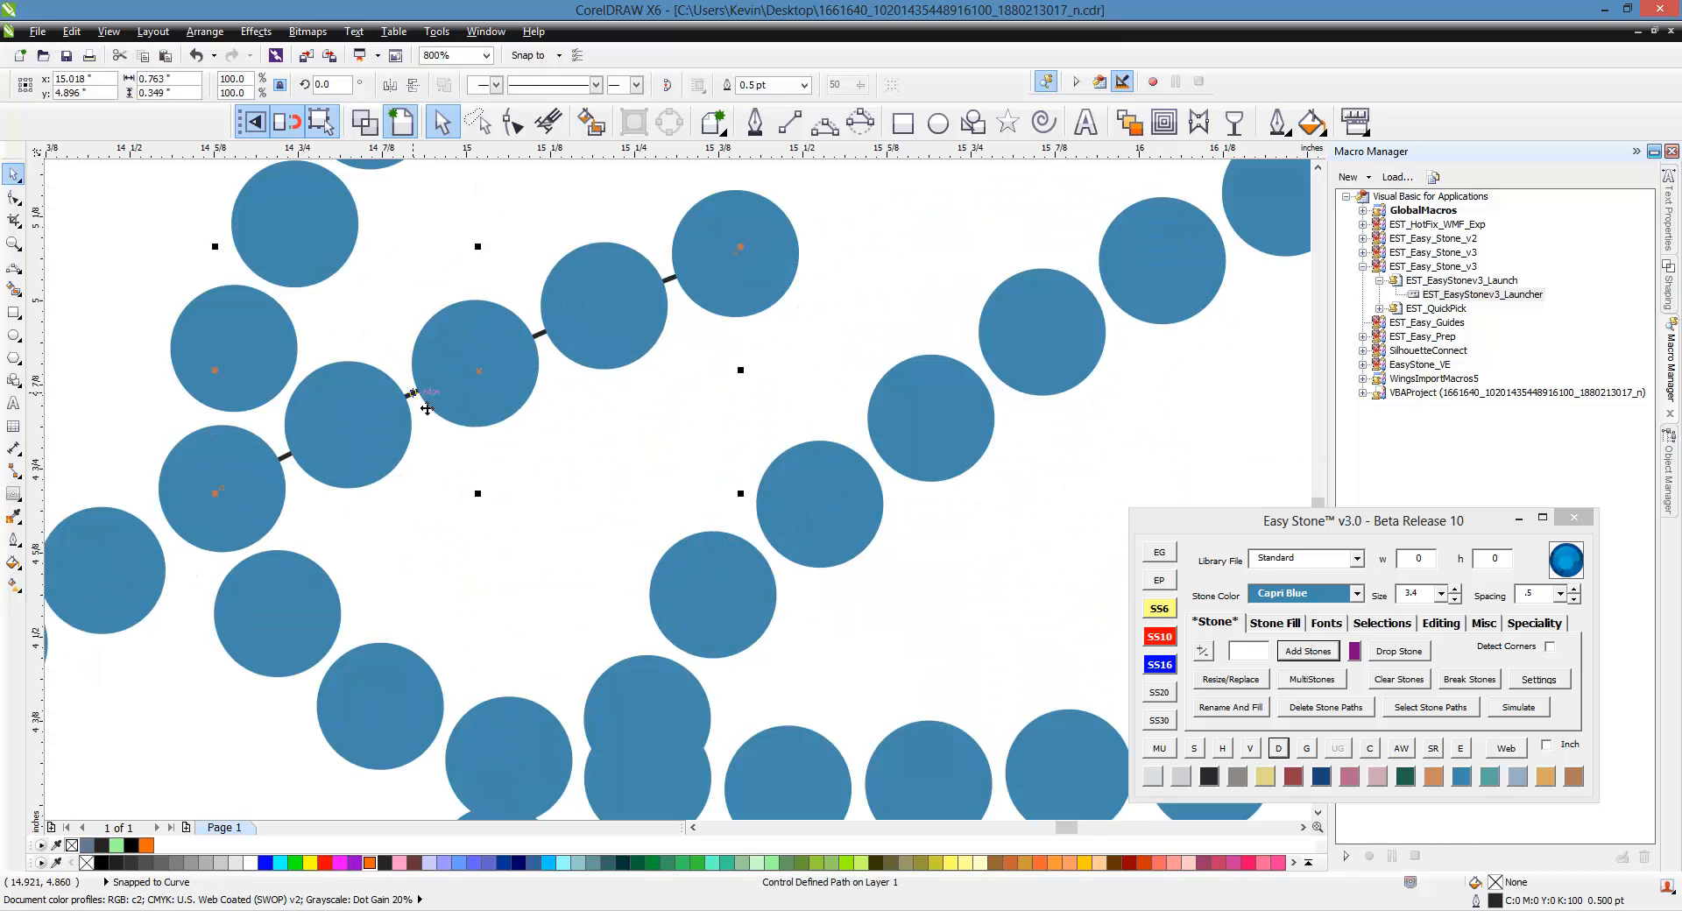
key("Delete")
key("ctrl+z")
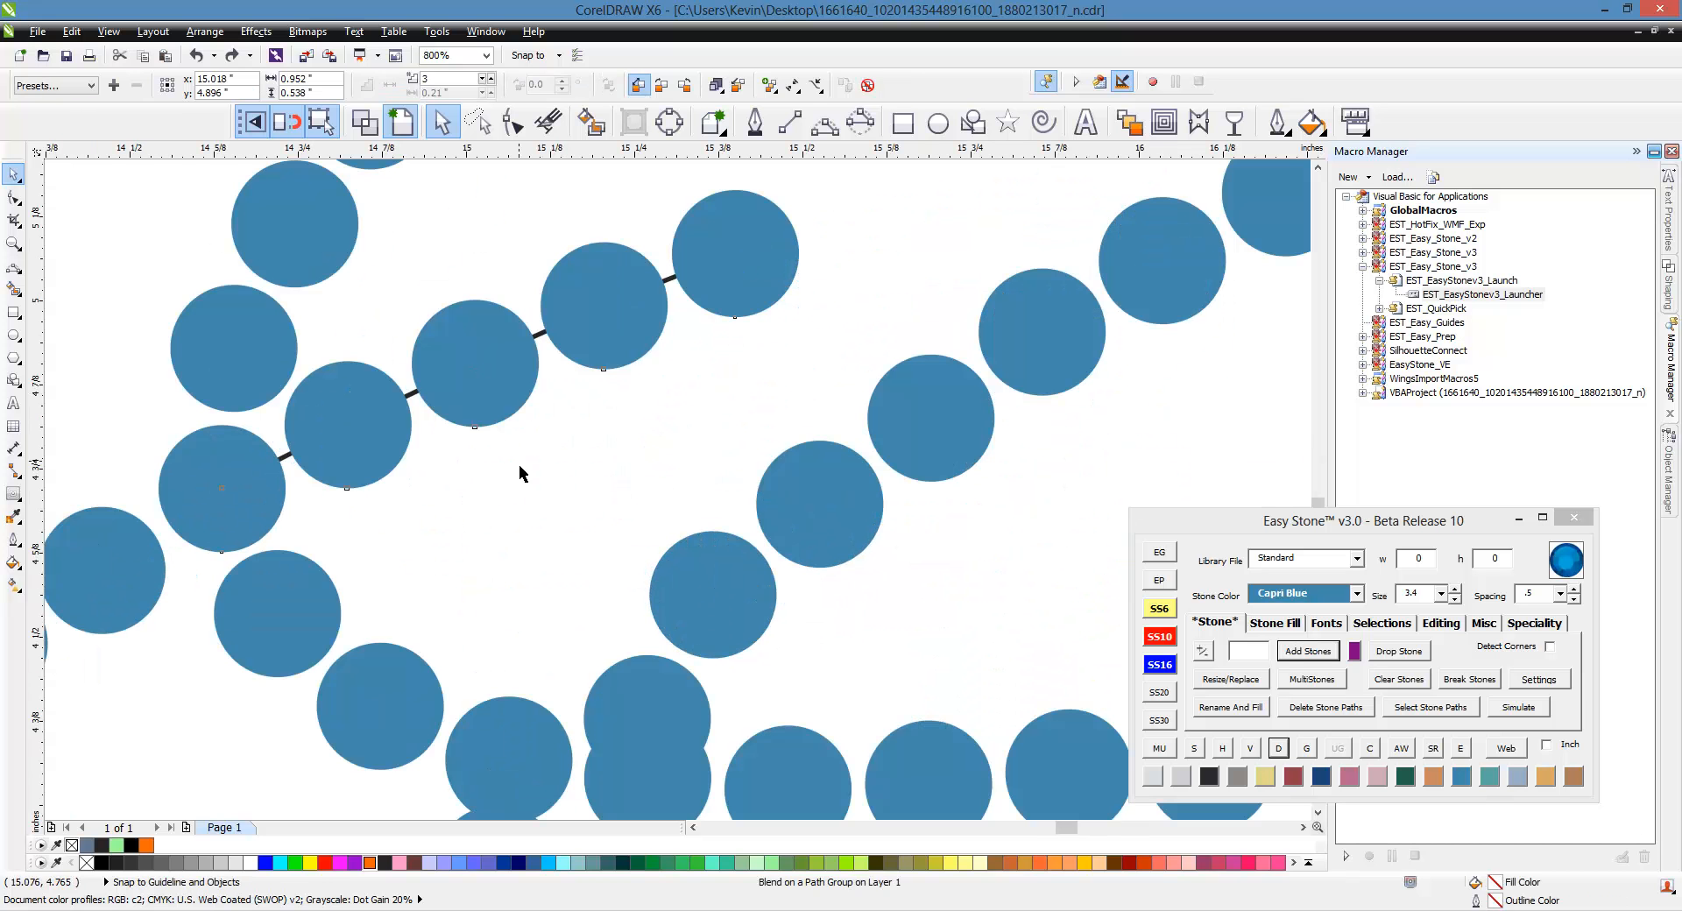
left_click(655, 461)
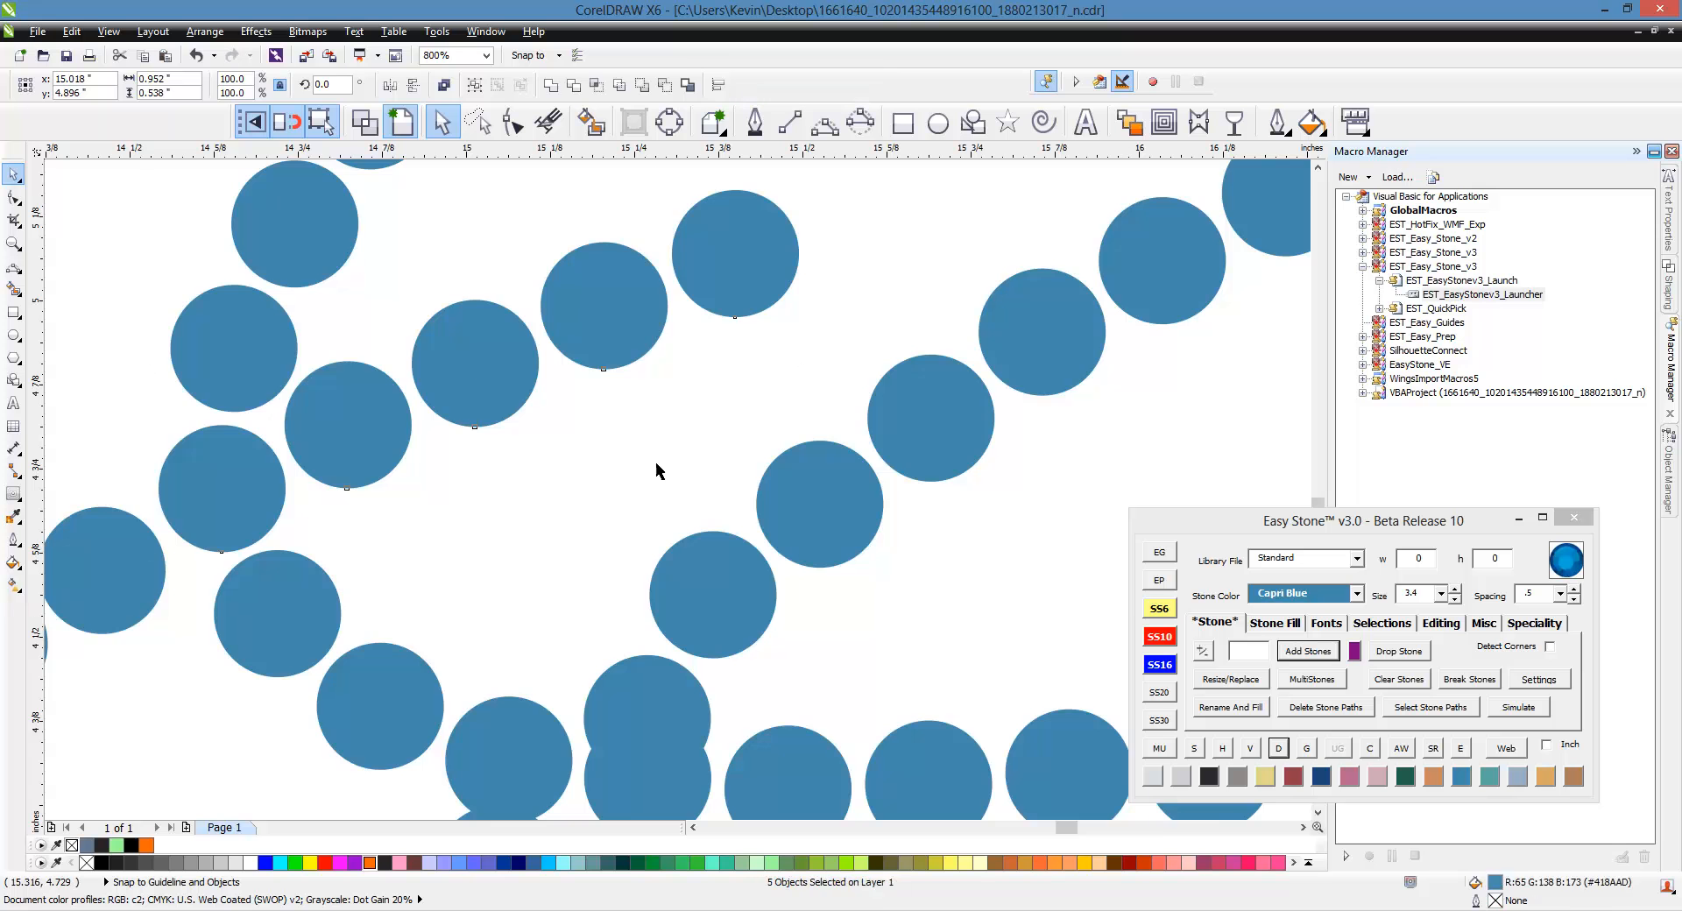
scroll(543, 440, "down", 2)
Move the stone just below the upper right crossing closer to the crossing to even out the spacing.
scroll(534, 454, "down", 1)
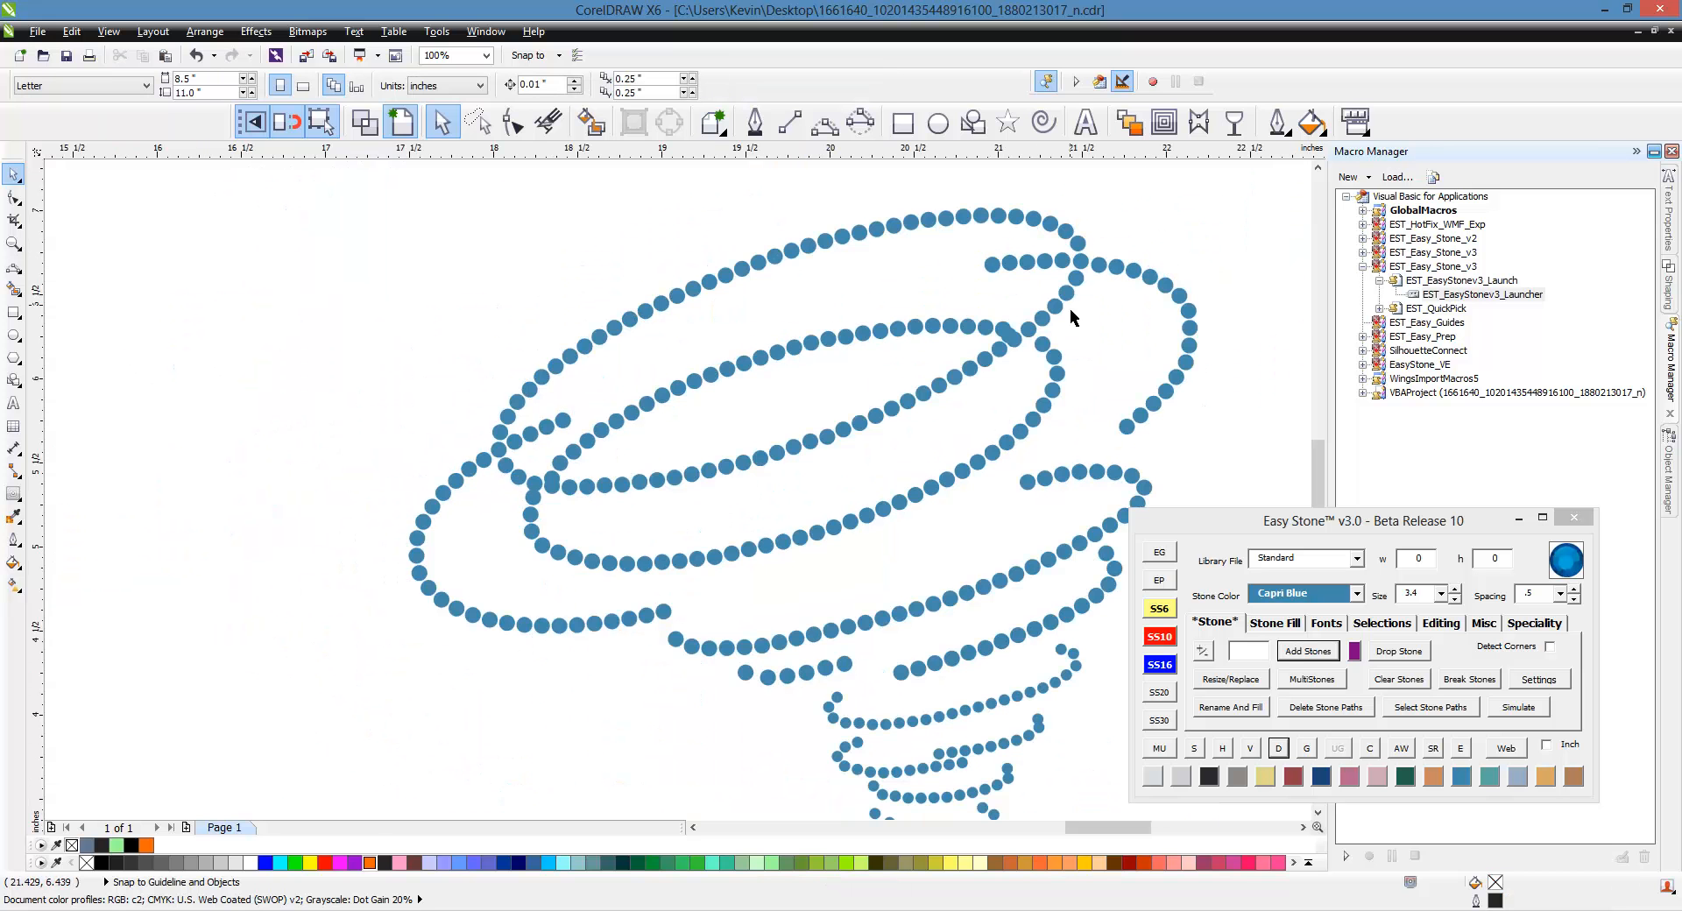
scroll(1070, 312, "up", 1)
scroll(883, 313, "up", 1)
scroll(885, 315, "down", 1)
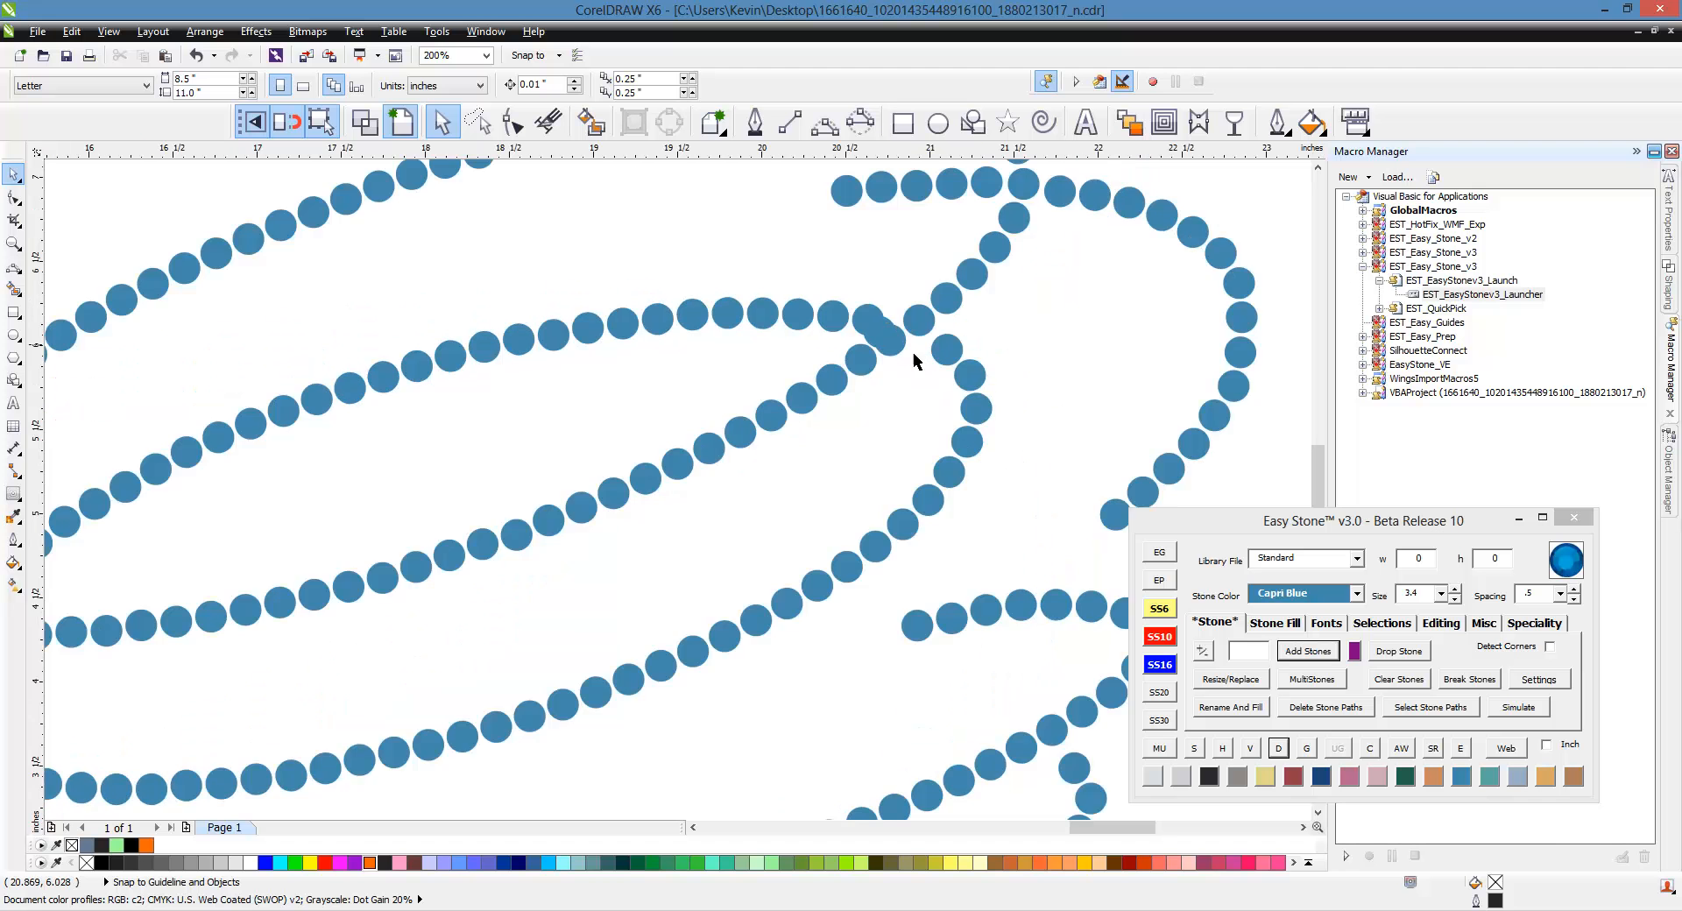
scroll(927, 339, "down", 1)
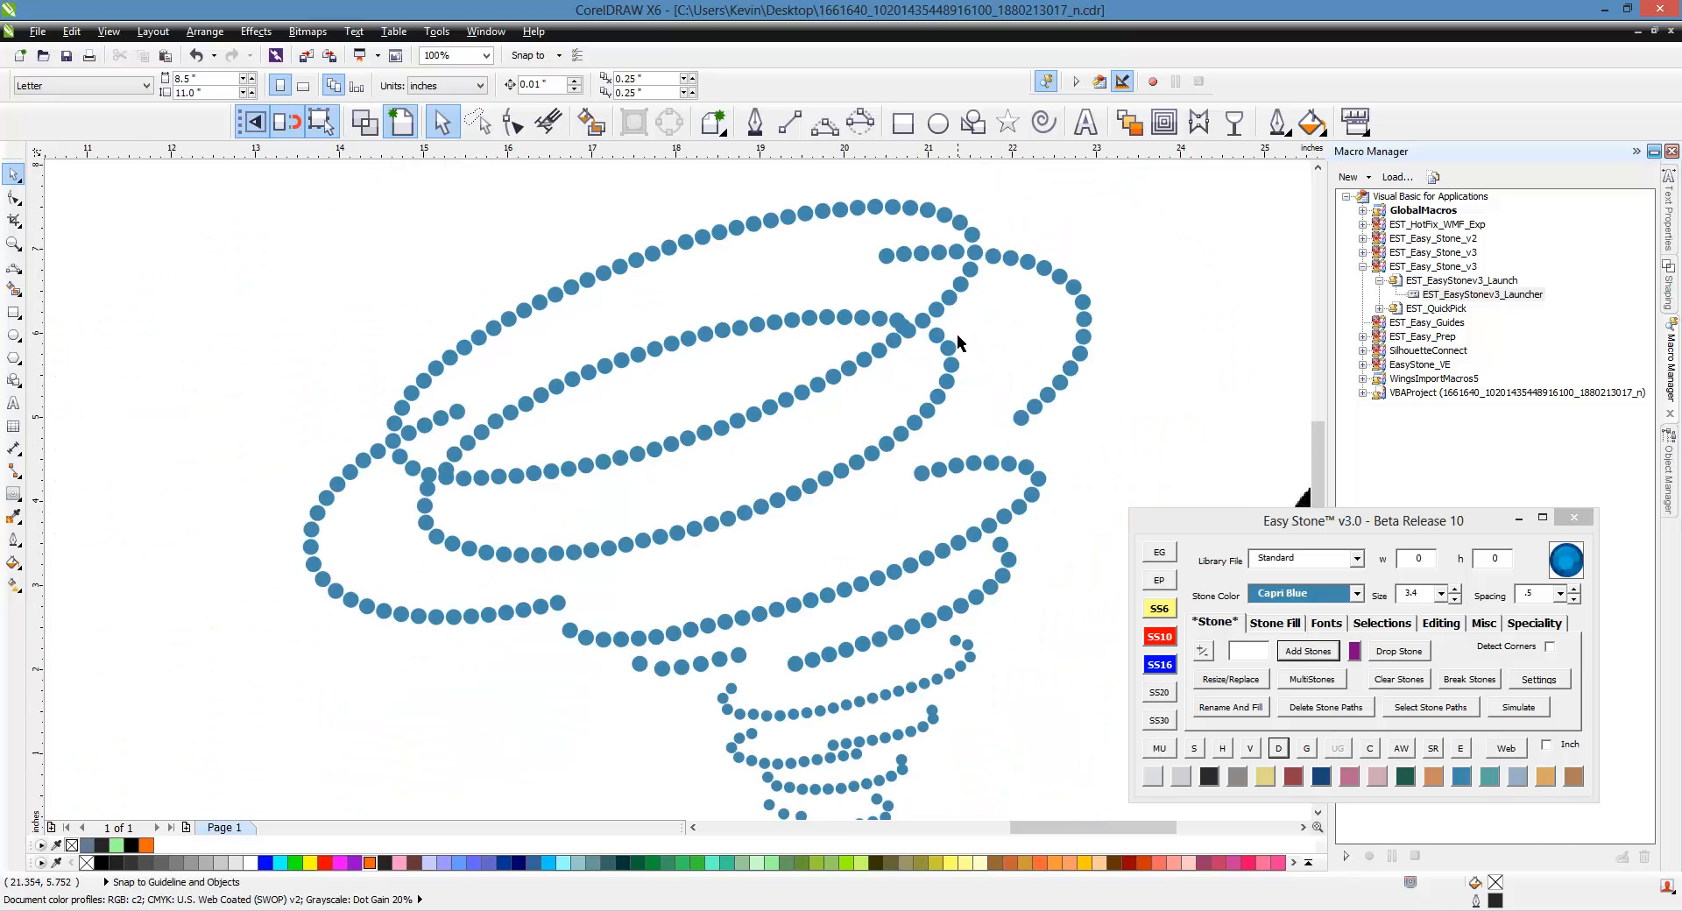
scroll(932, 344, "up", 3)
left_click_drag(892, 359, 890, 336)
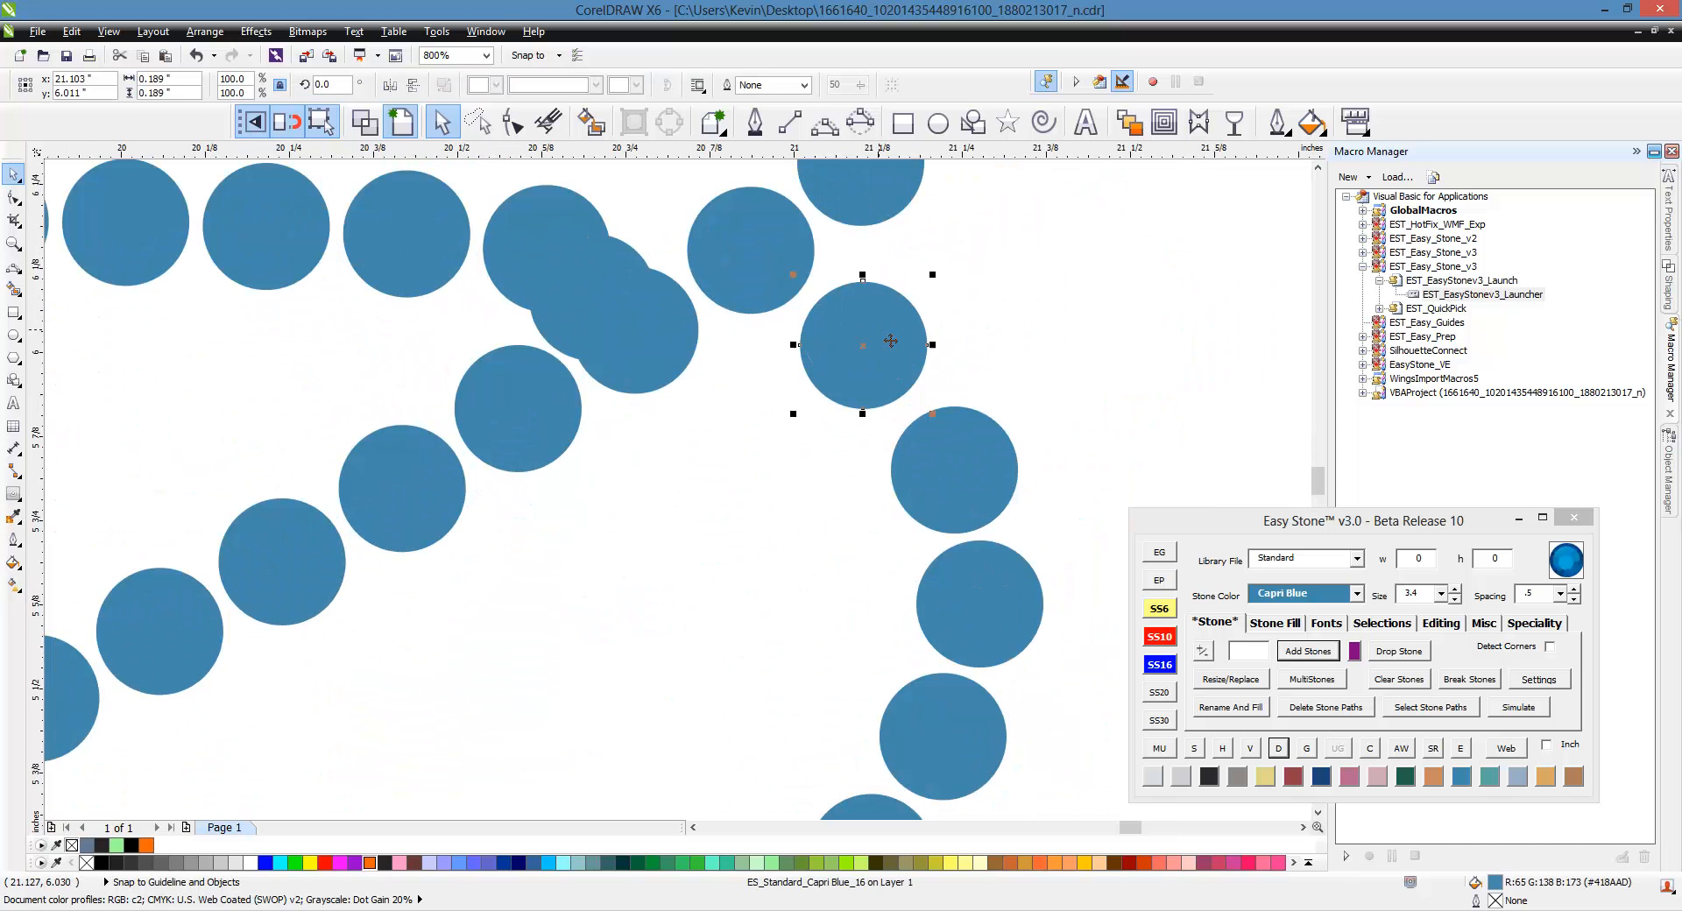
left_click(940, 448)
scroll(916, 316, "down", 2)
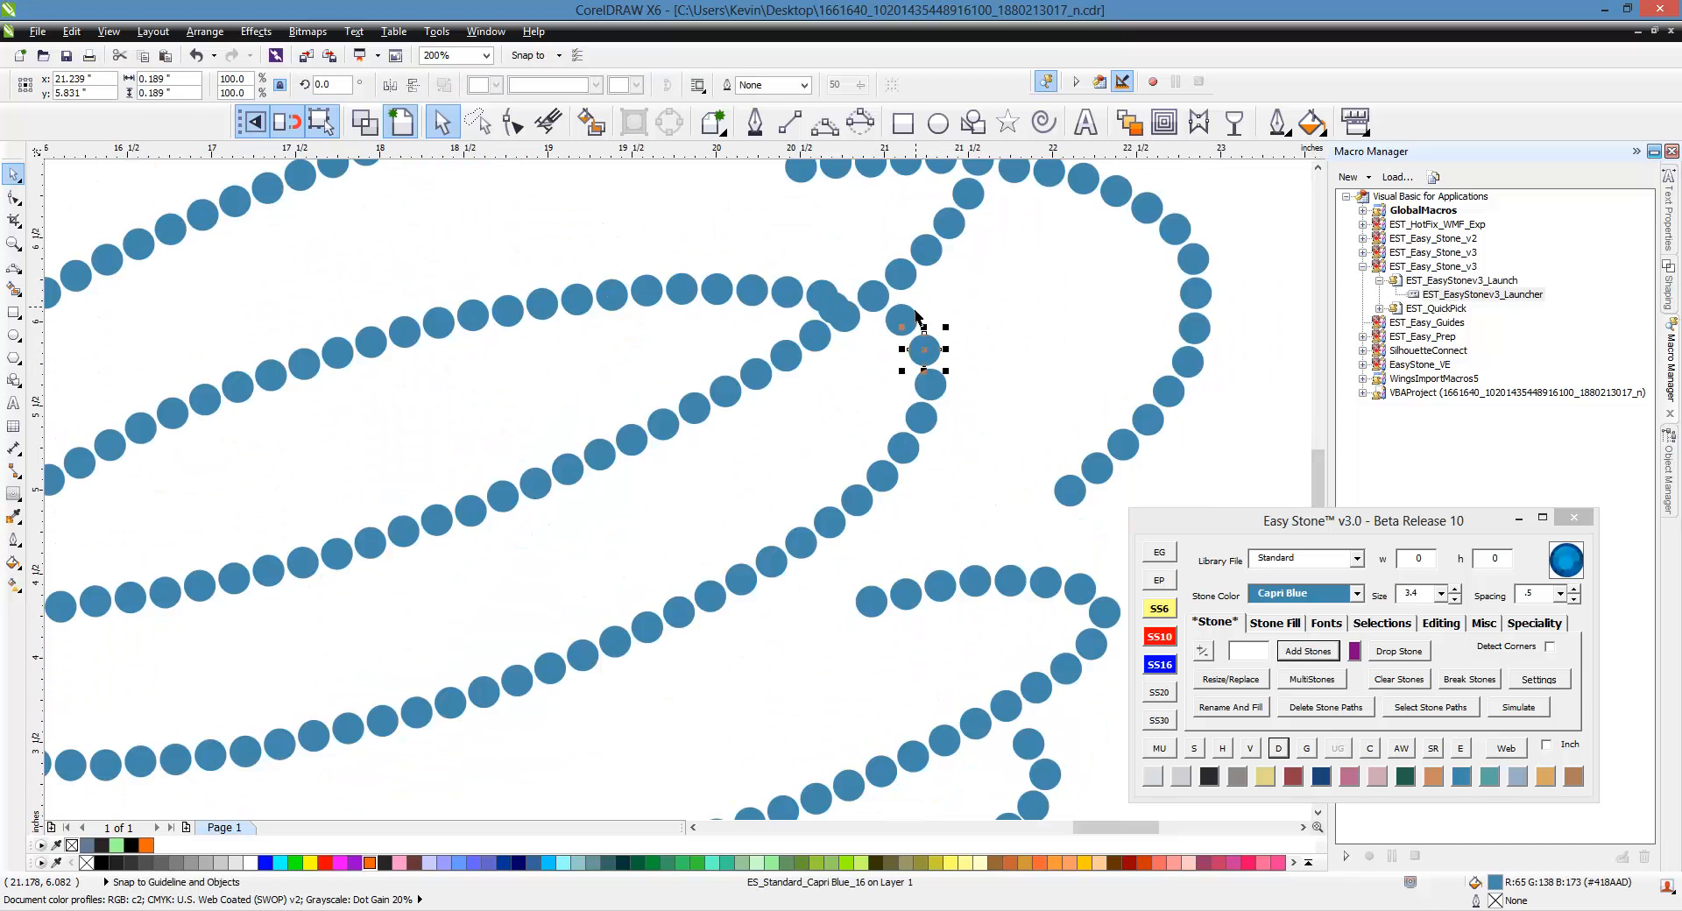
Shift the two stones below the inner left crossing slightly outward so the loop's left end curves more smoothly.
scroll(897, 447, "down", 2)
scroll(434, 554, "up", 4)
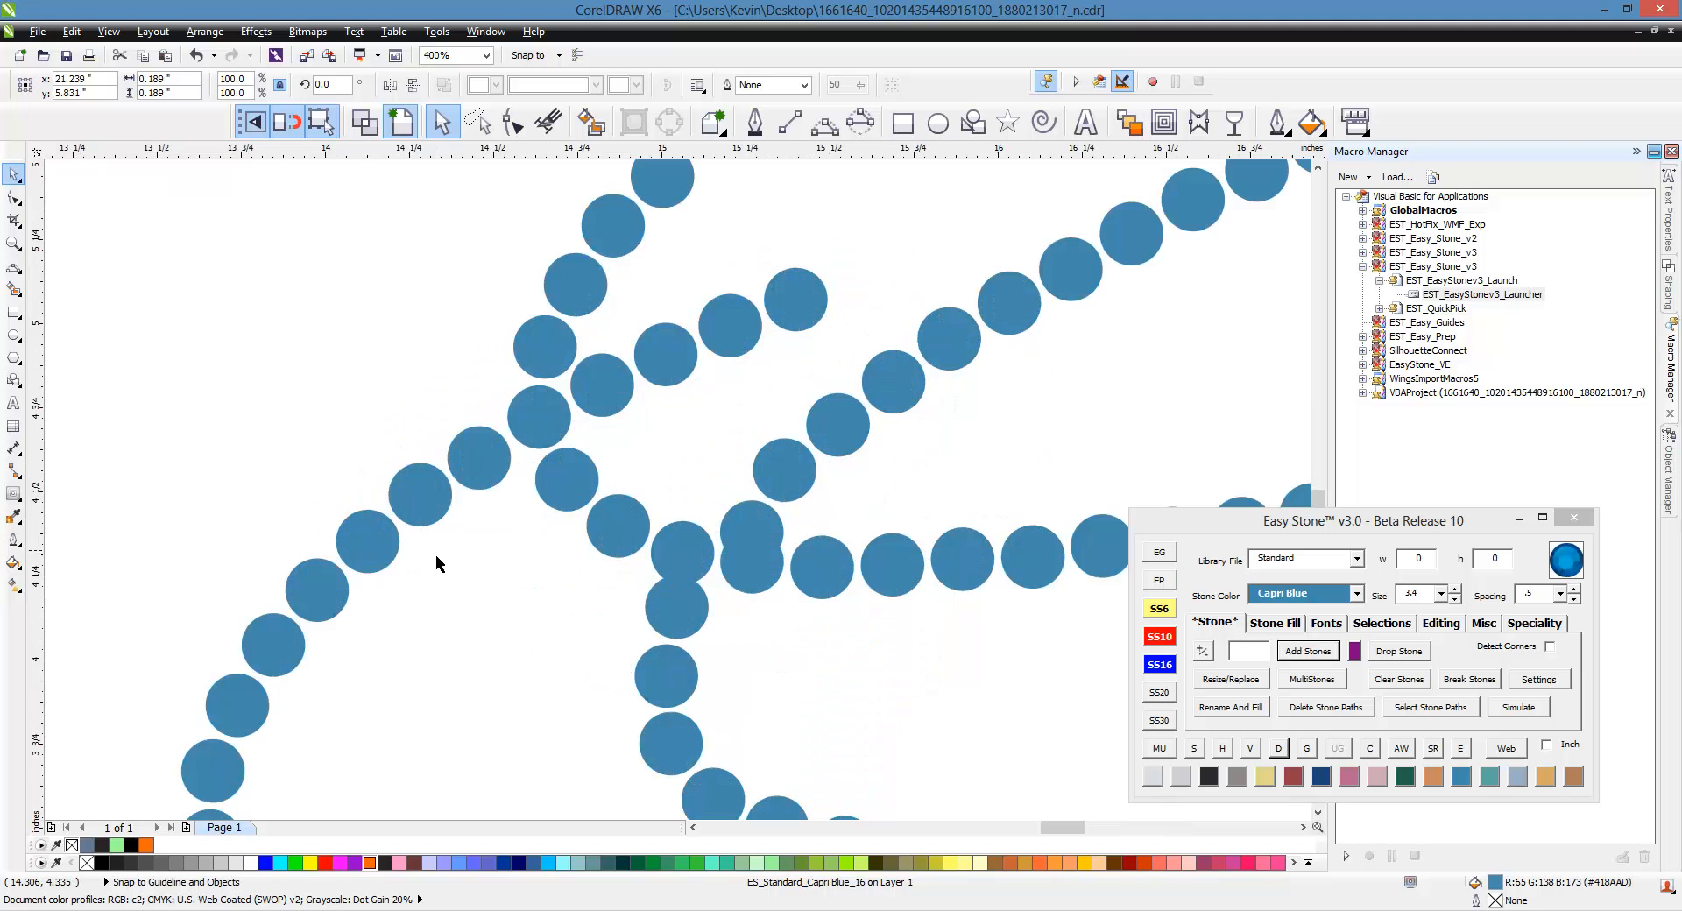
left_click_drag(669, 646, 661, 651)
scroll(660, 451, "down", 1)
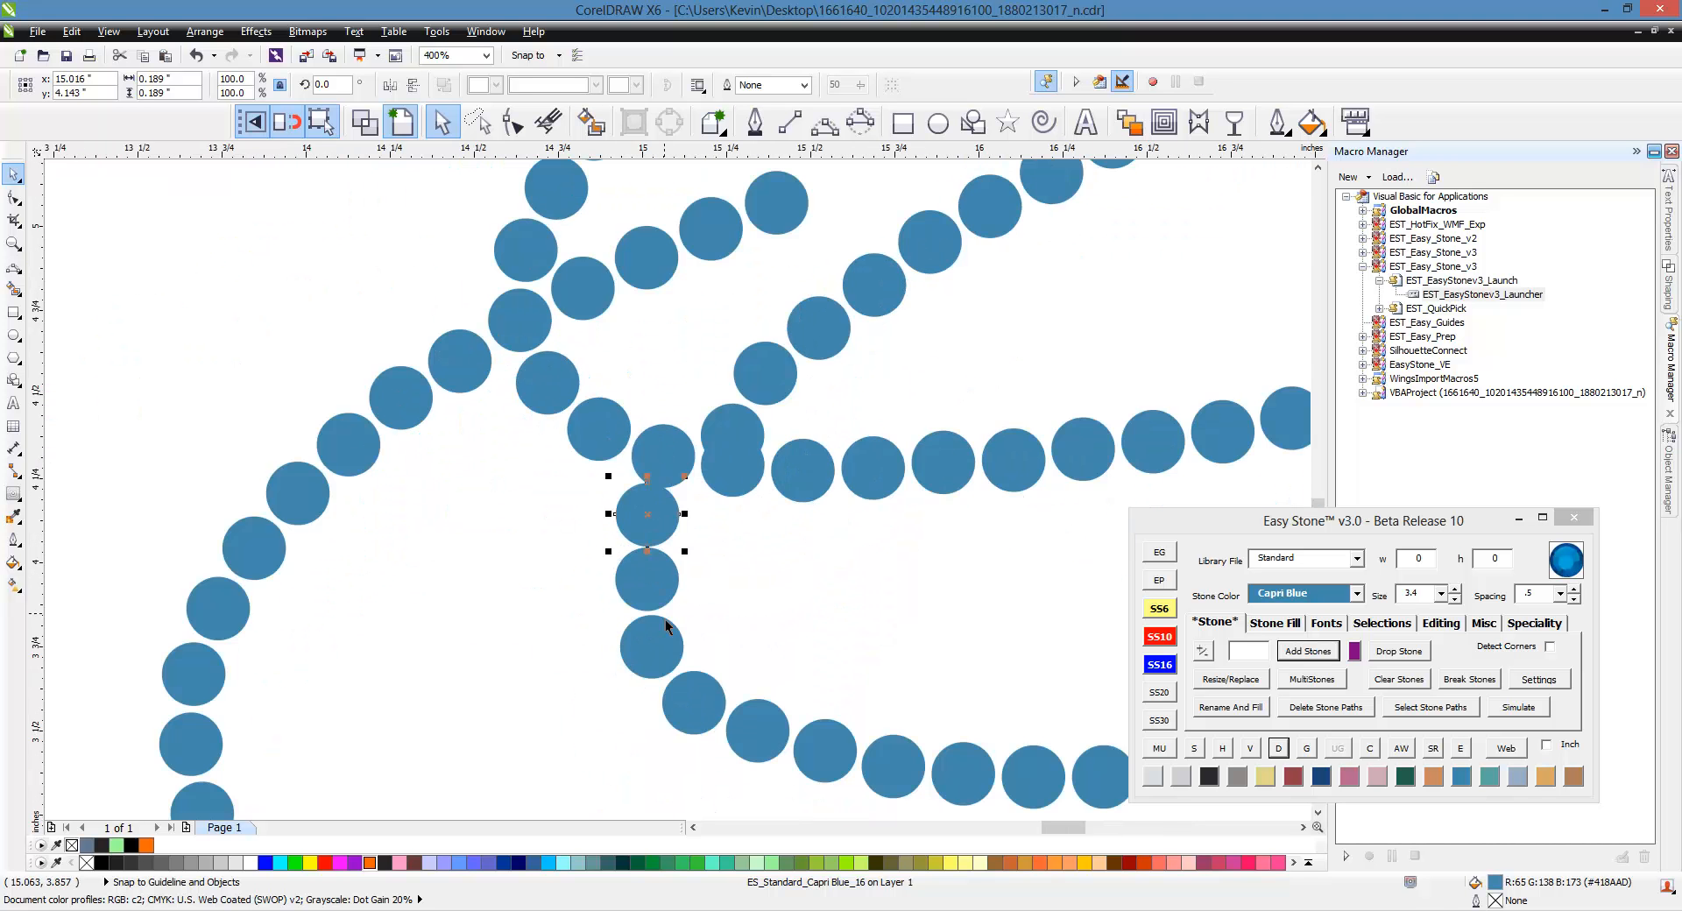
scroll(666, 619, "up", 1)
left_click_drag(660, 573, 638, 580)
scroll(618, 383, "down", 1)
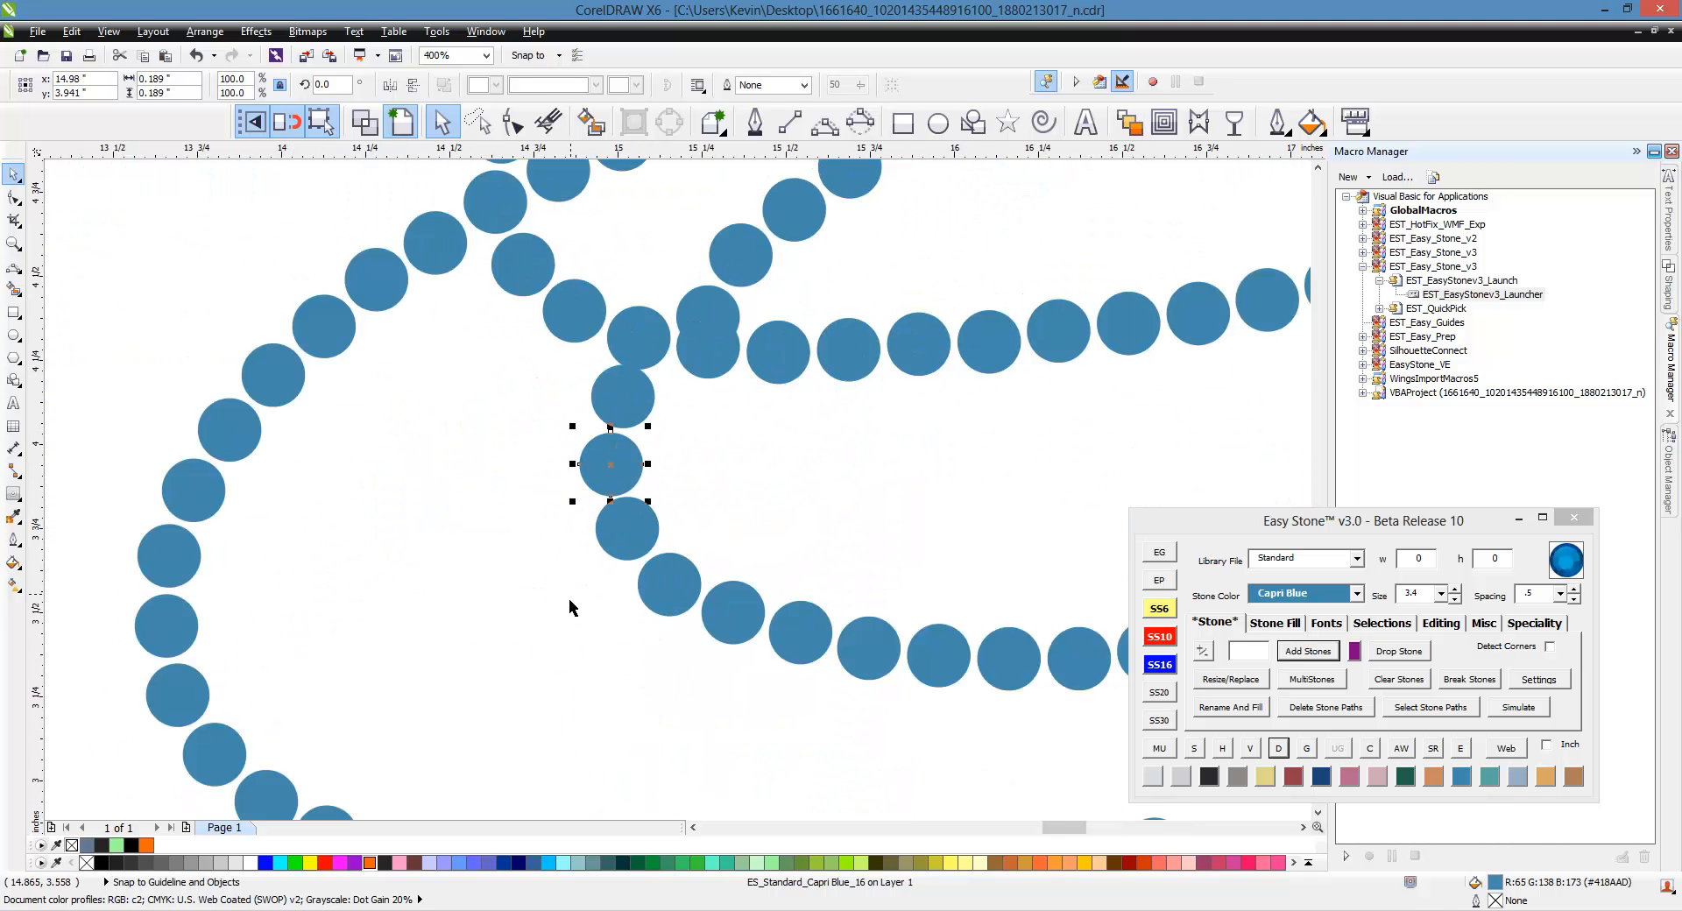
Fine-tune the gaps between the two repositioned stones and their neighbours at the loop's left end.
left_click(569, 598)
scroll(488, 504, "down", 1)
scroll(607, 494, "up", 2)
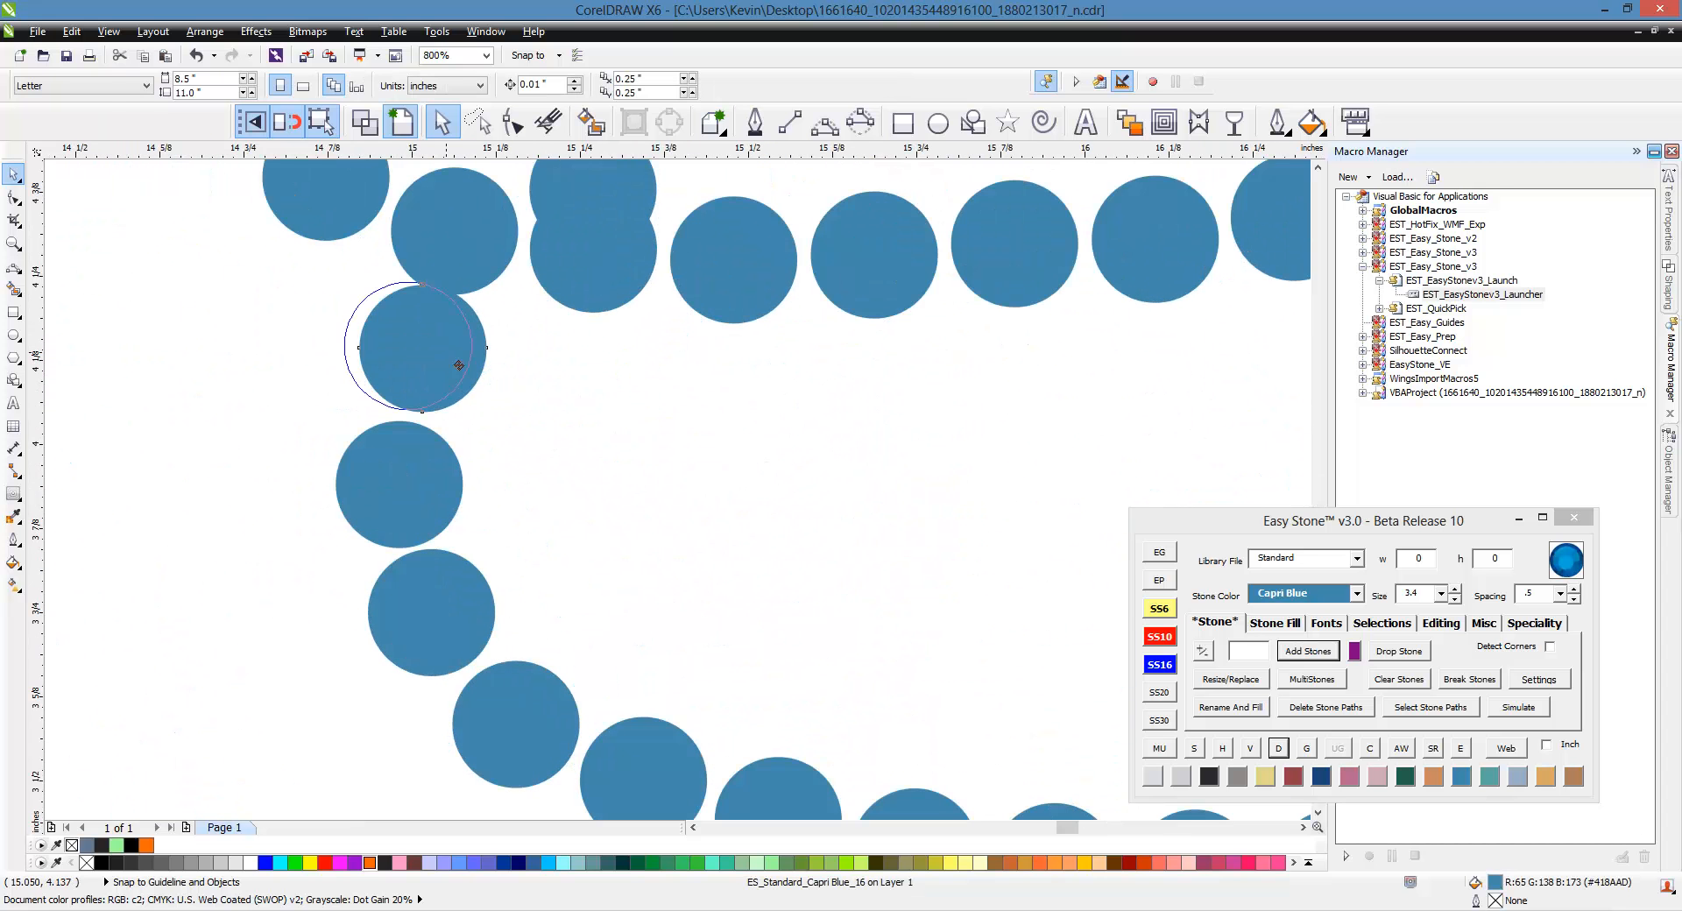
left_click(470, 373)
left_click_drag(400, 464, 401, 467)
left_click(531, 466)
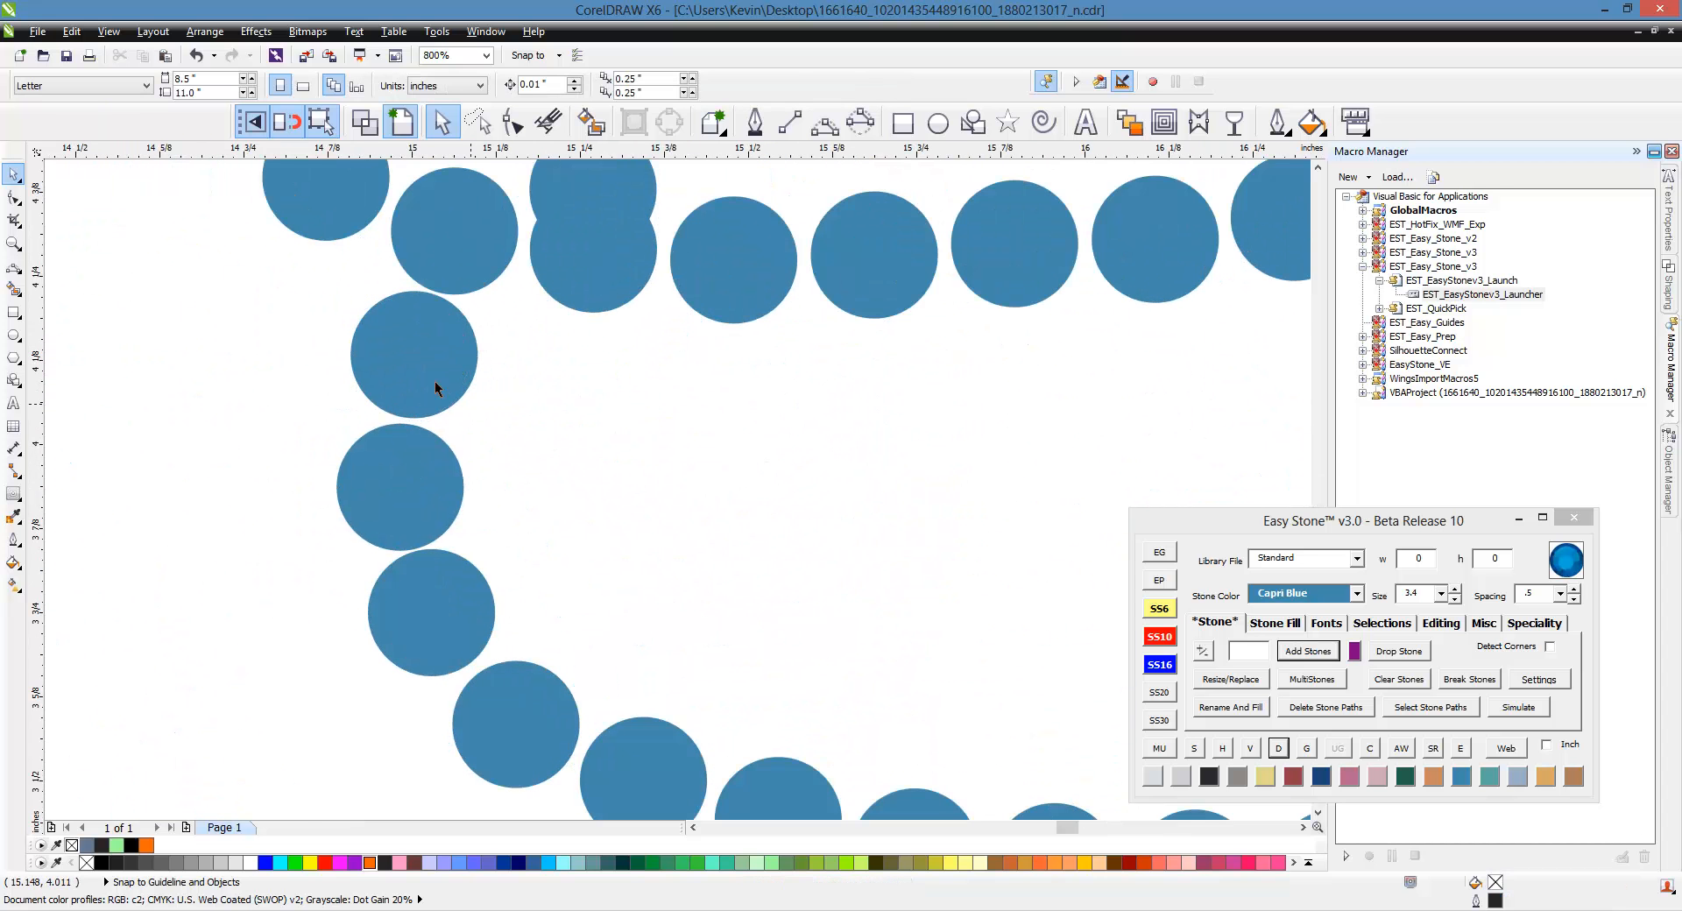
Freehand-select the 40 stones of the middle loop's lower arc, add the right crossing stone, and distribute them evenly along their path.
scroll(429, 378, "down", 2)
scroll(294, 433, "down", 1)
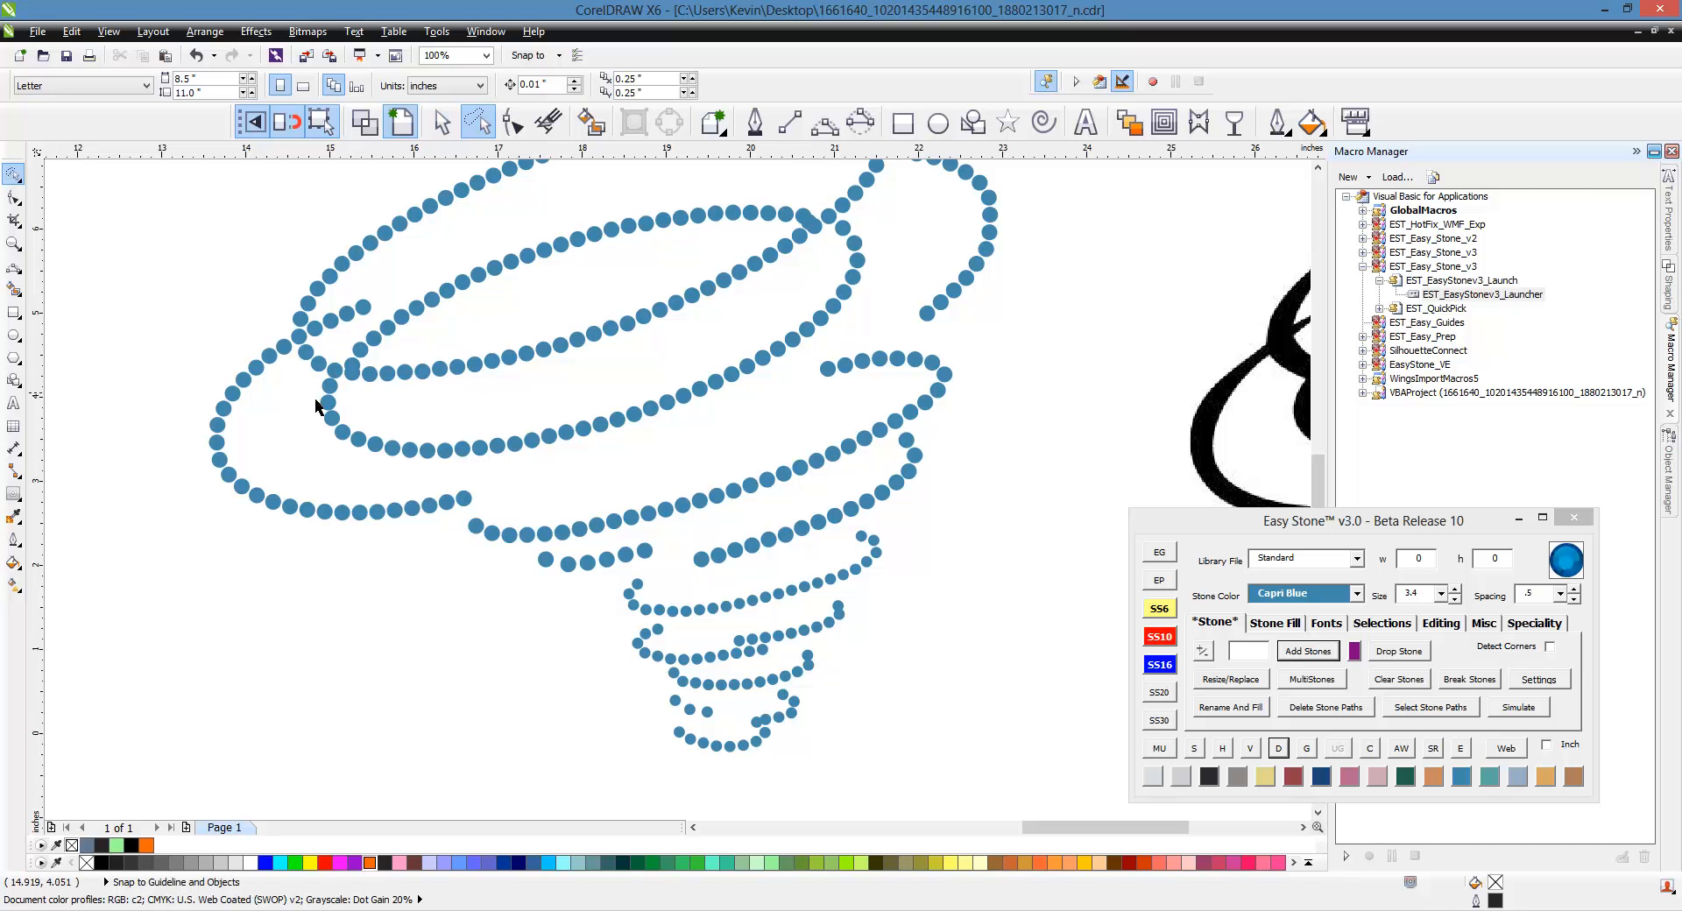
mouse_move(345, 349)
left_mouse_down()
mouse_move(349, 398)
mouse_move(445, 411)
mouse_move(603, 377)
mouse_move(719, 347)
mouse_move(807, 282)
mouse_move(835, 224)
mouse_move(874, 221)
mouse_move(885, 253)
mouse_move(869, 311)
mouse_move(818, 363)
mouse_move(658, 438)
mouse_move(495, 480)
mouse_move(330, 477)
left_mouse_up()
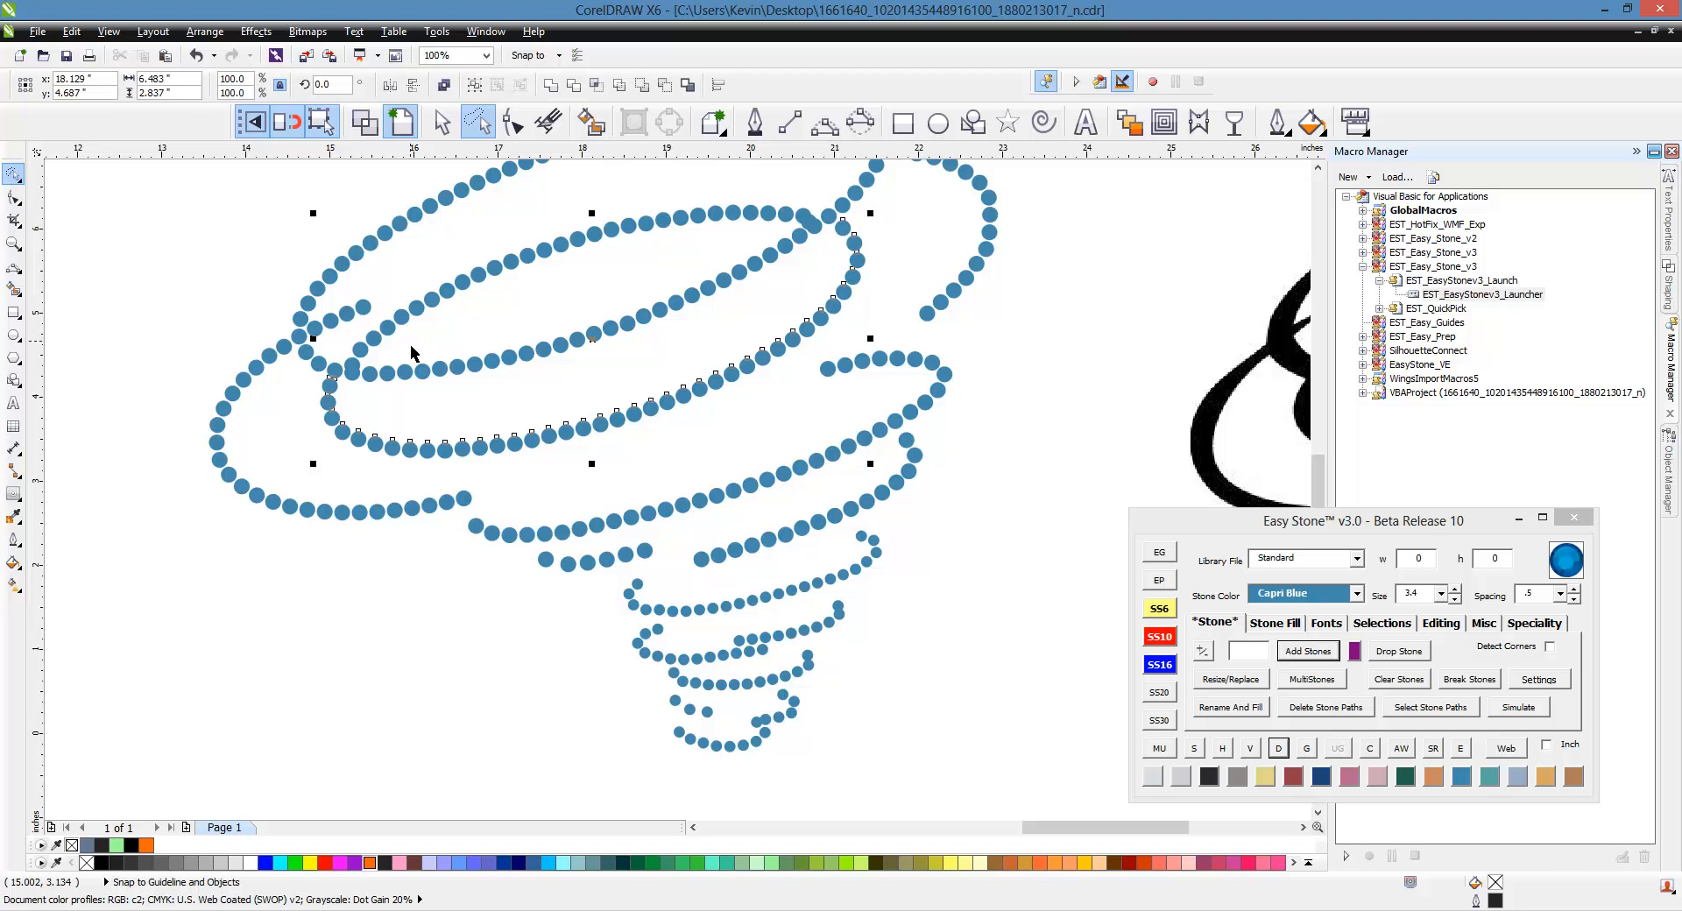
scroll(882, 226, "up", 3)
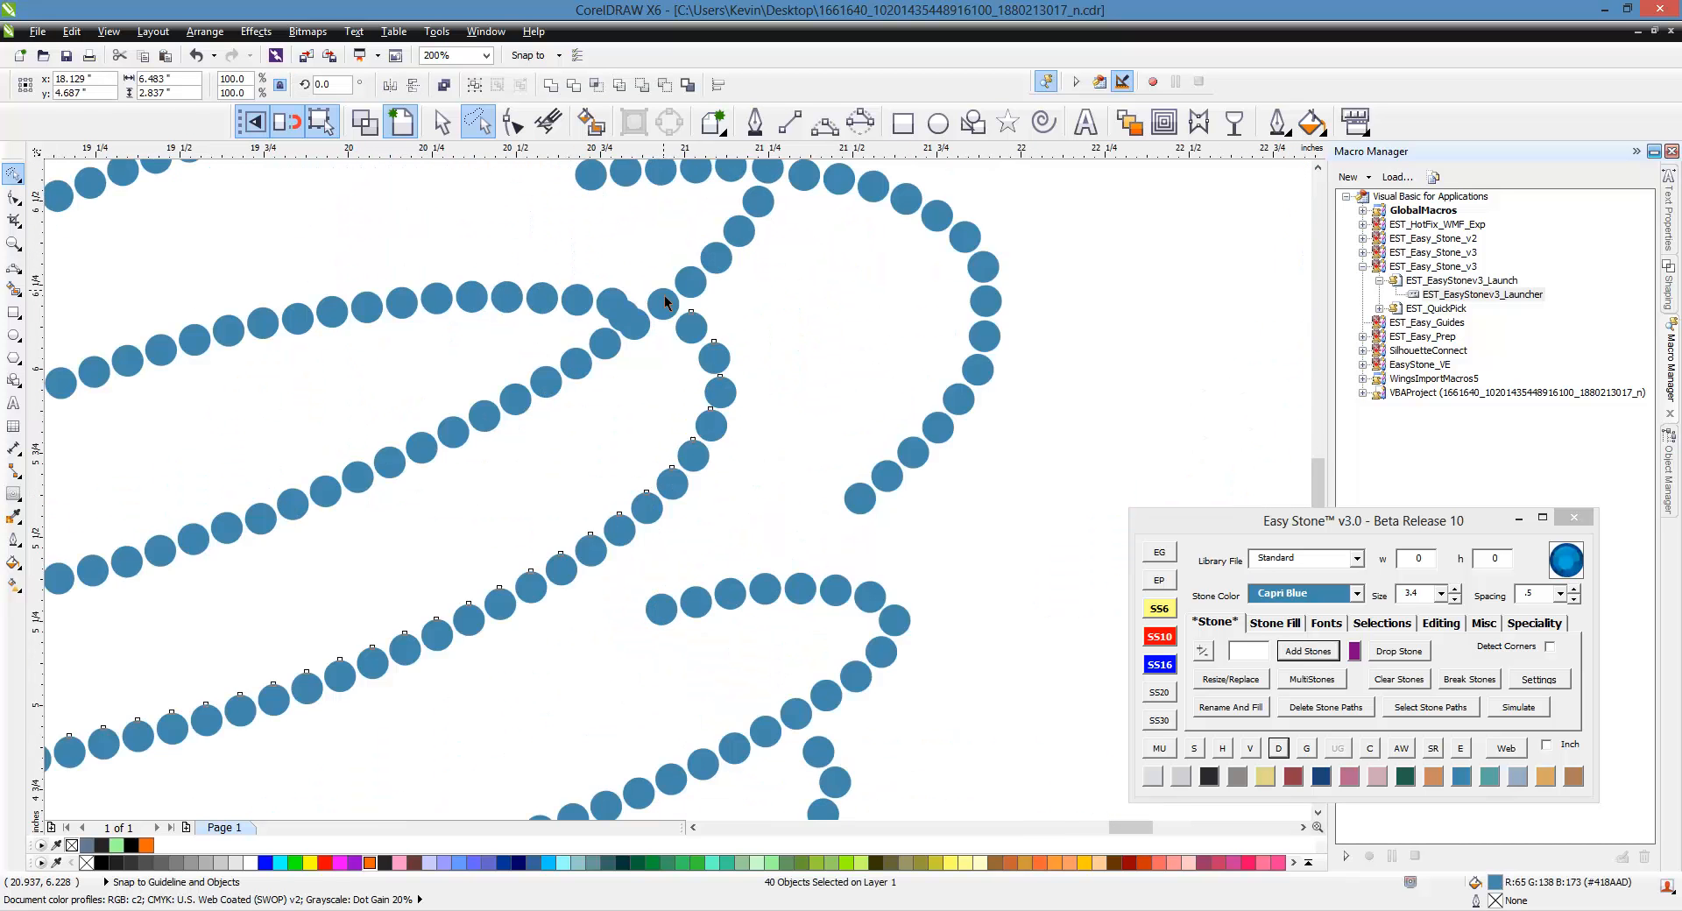
left_click(660, 322, "shift")
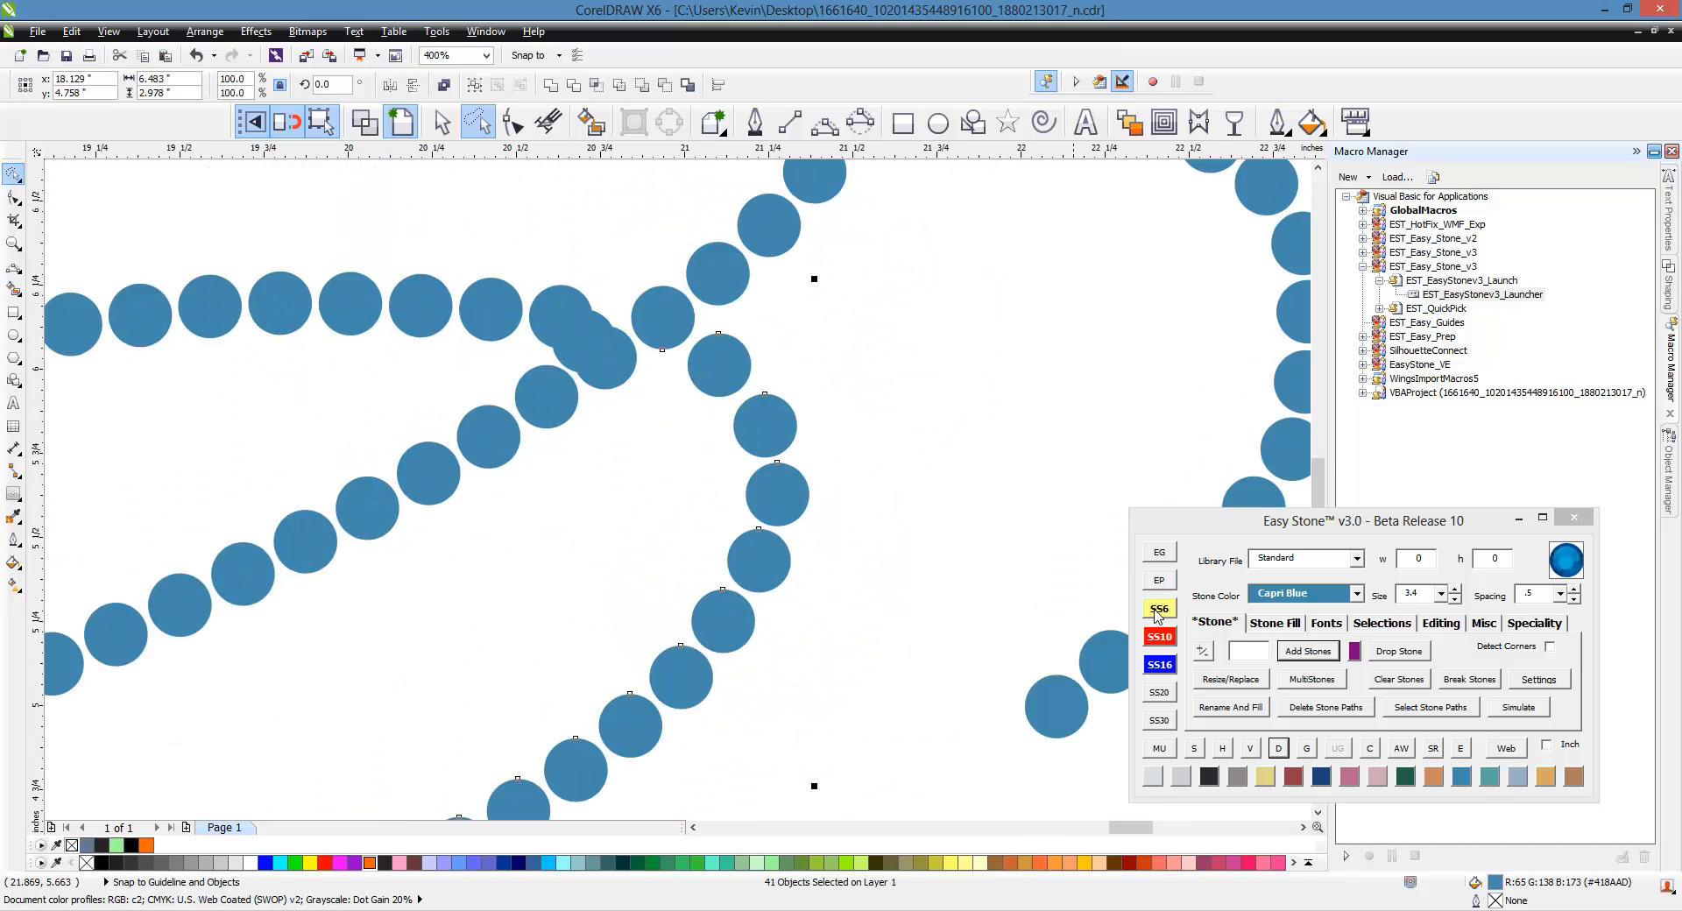
left_click(1279, 749)
scroll(868, 332, "down", 2)
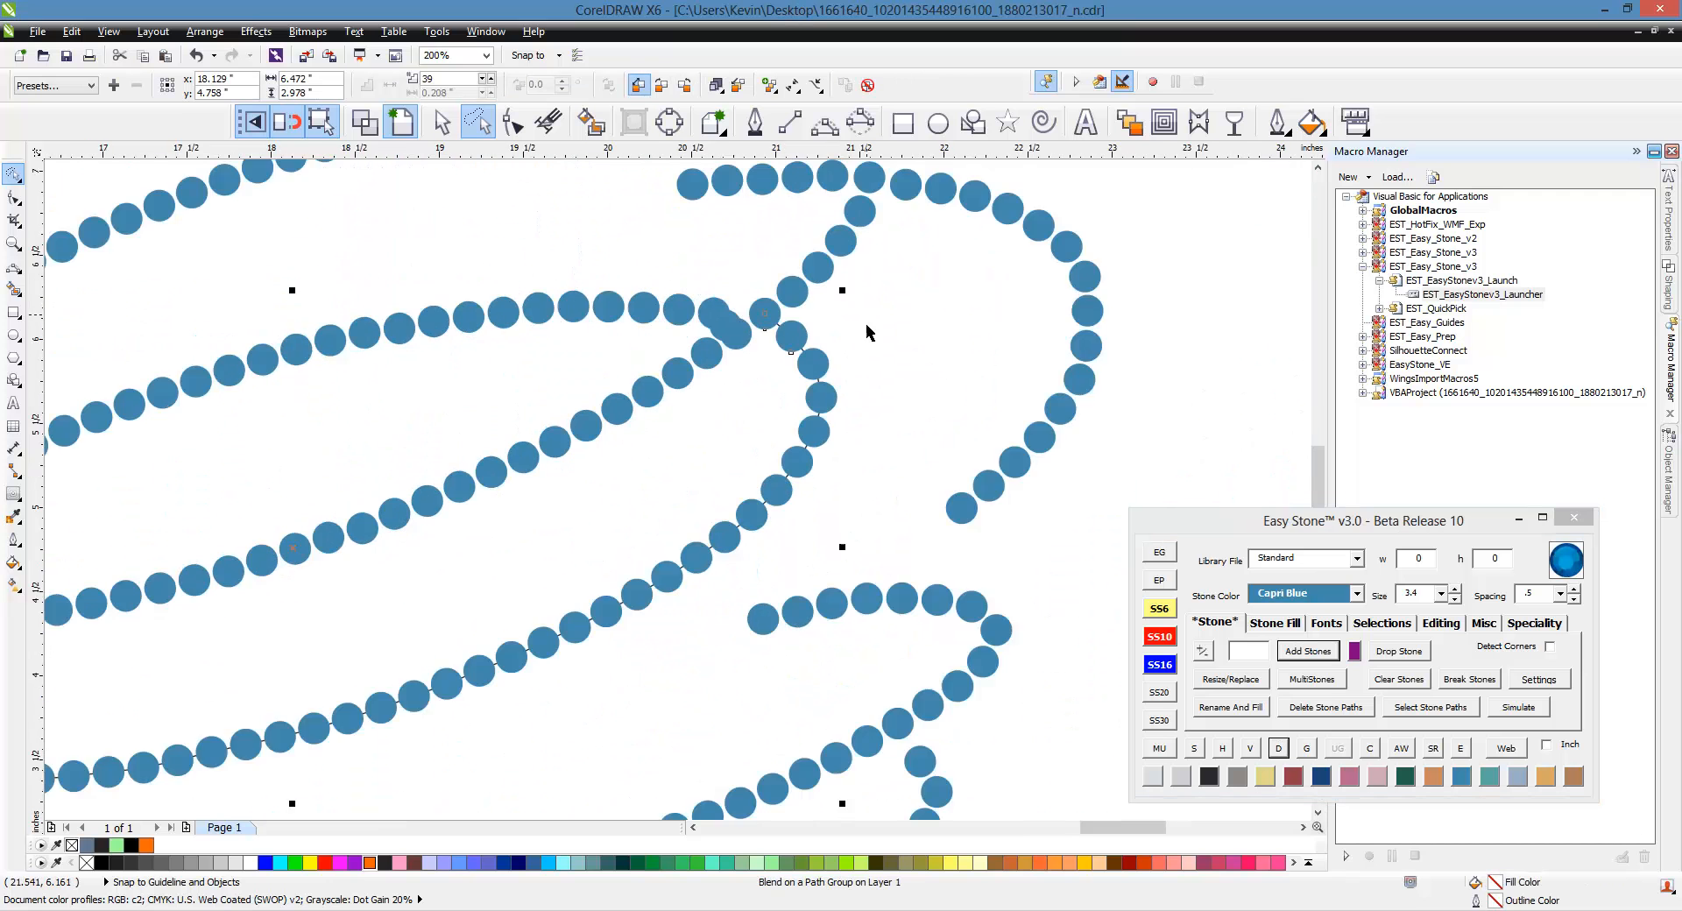
Reduce the middle loop's lower arc to 39 stones and finish its even distribution.
scroll(867, 331, "down", 2)
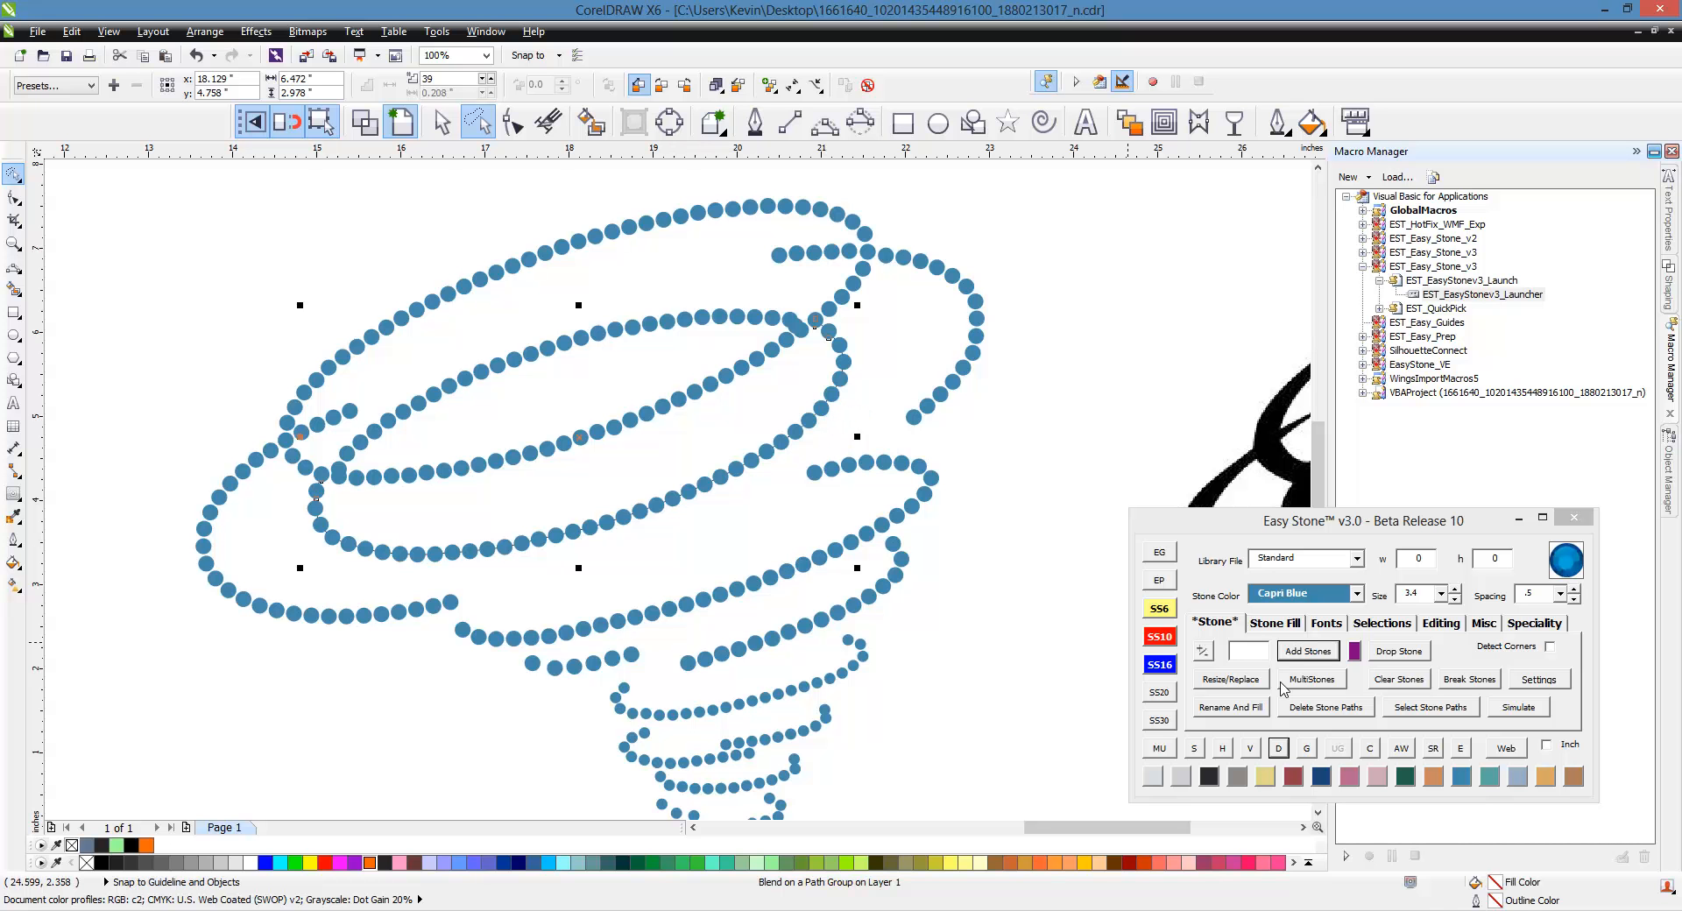
left_click(1203, 653)
left_click(1203, 653)
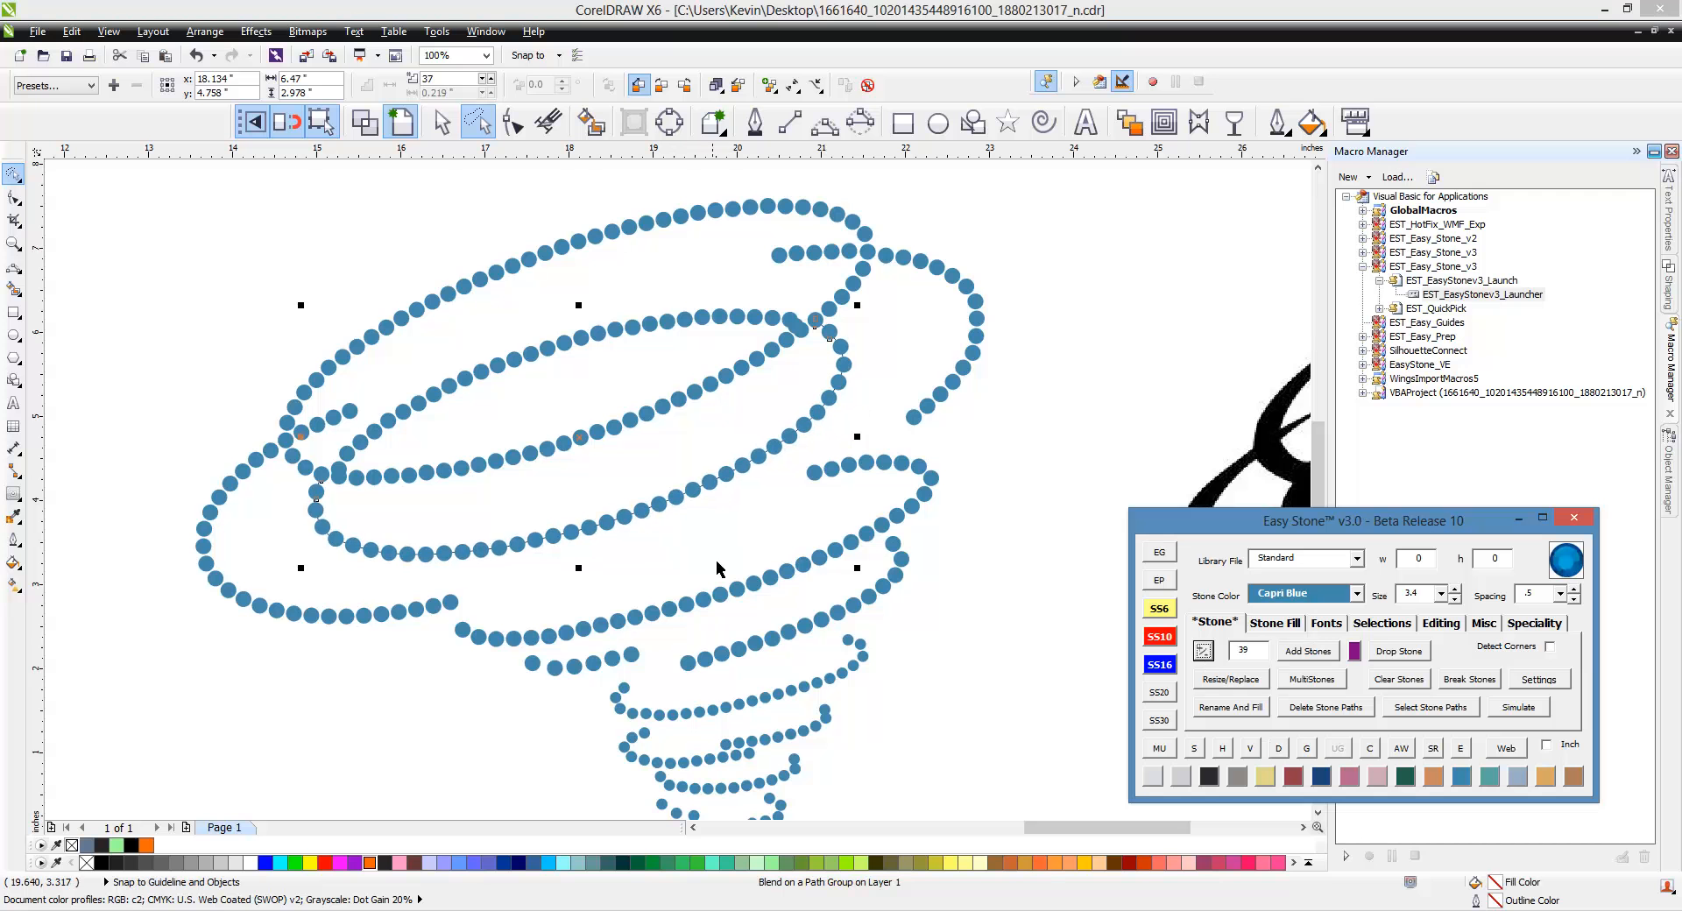
left_click(1280, 748)
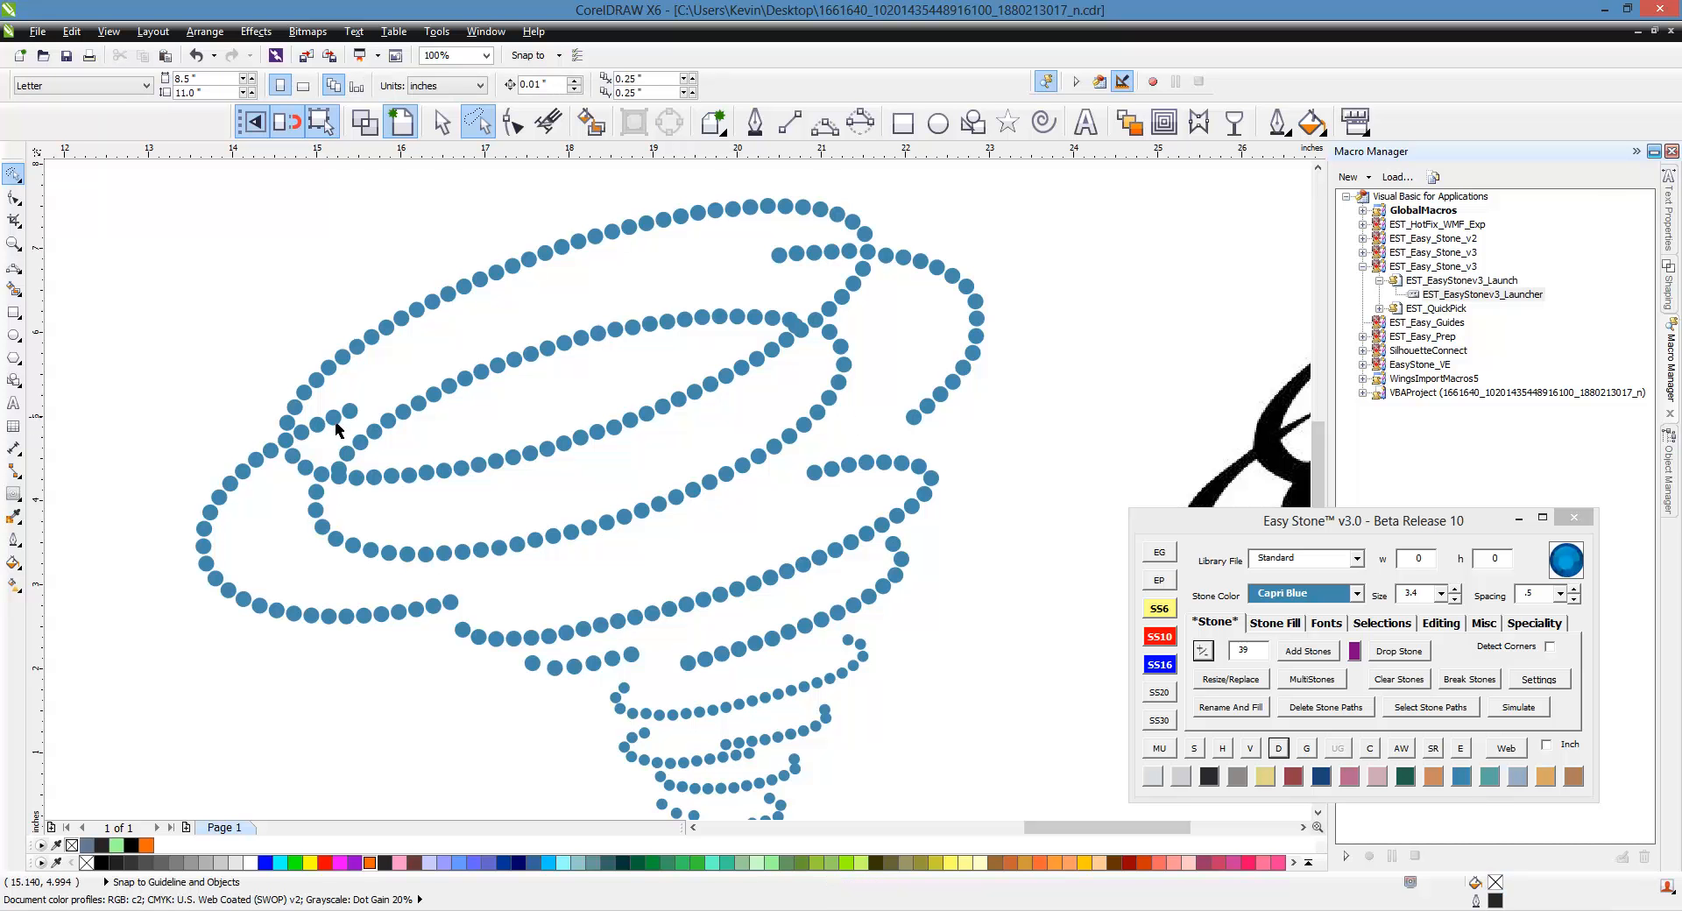
Delete the stones of the middle loop's upper arc, including the extra overlapping stones at both crossings.
scroll(476, 380, "up", 1)
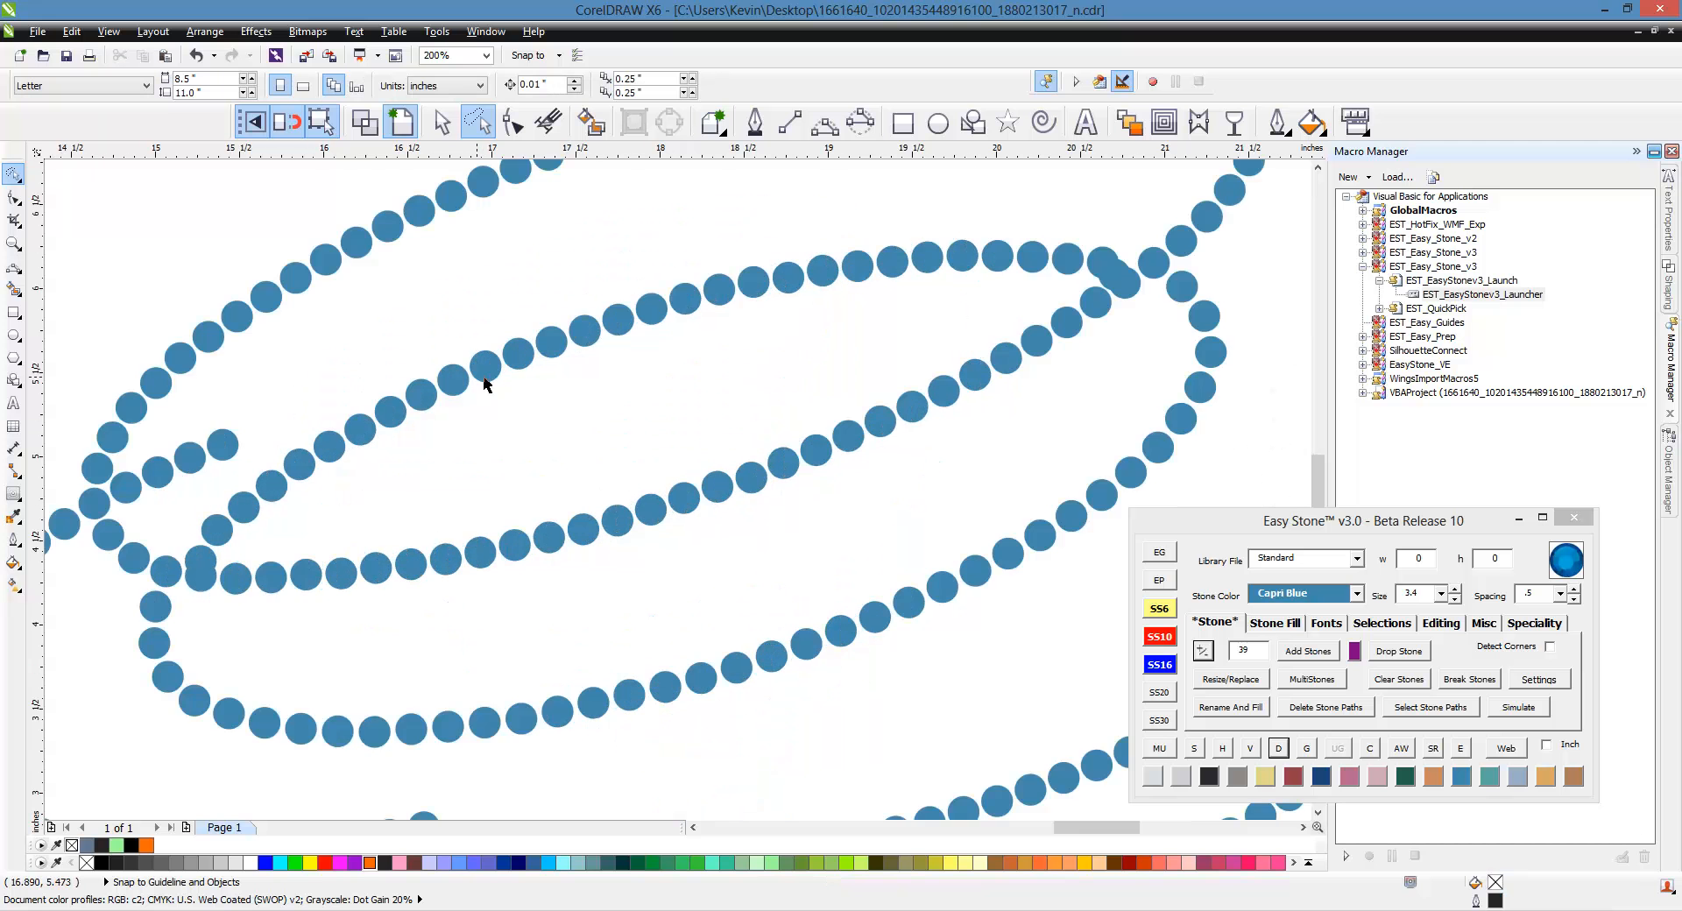
scroll(734, 296, "down", 1)
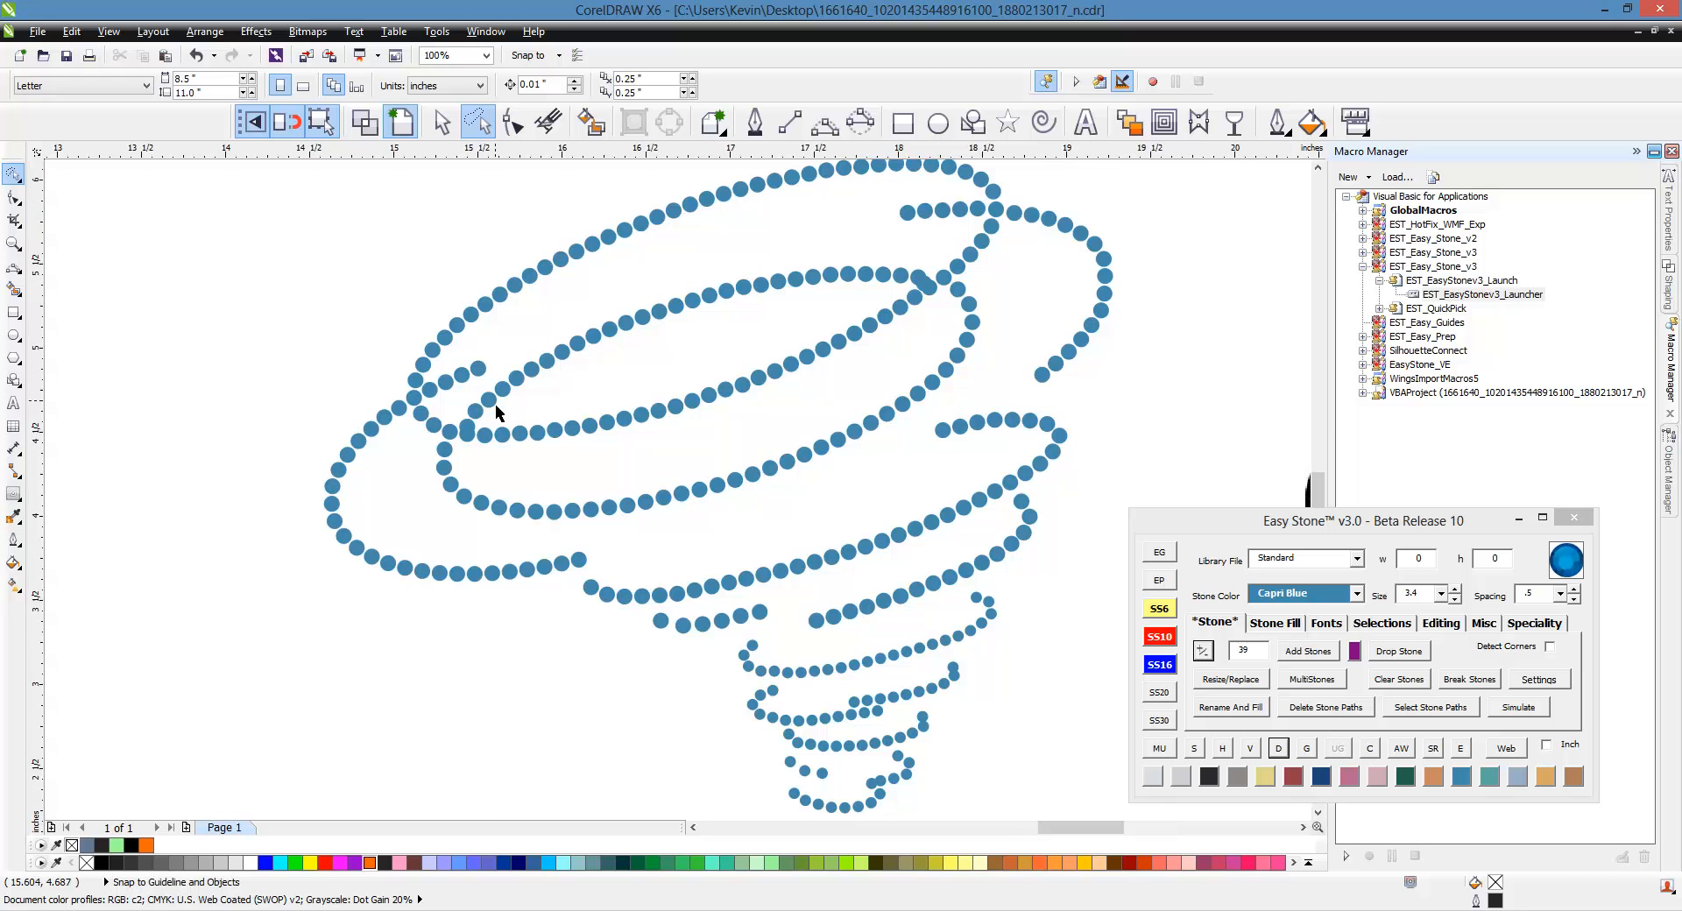
scroll(434, 462, "up", 2)
left_click(399, 481)
scroll(346, 427, "down", 1)
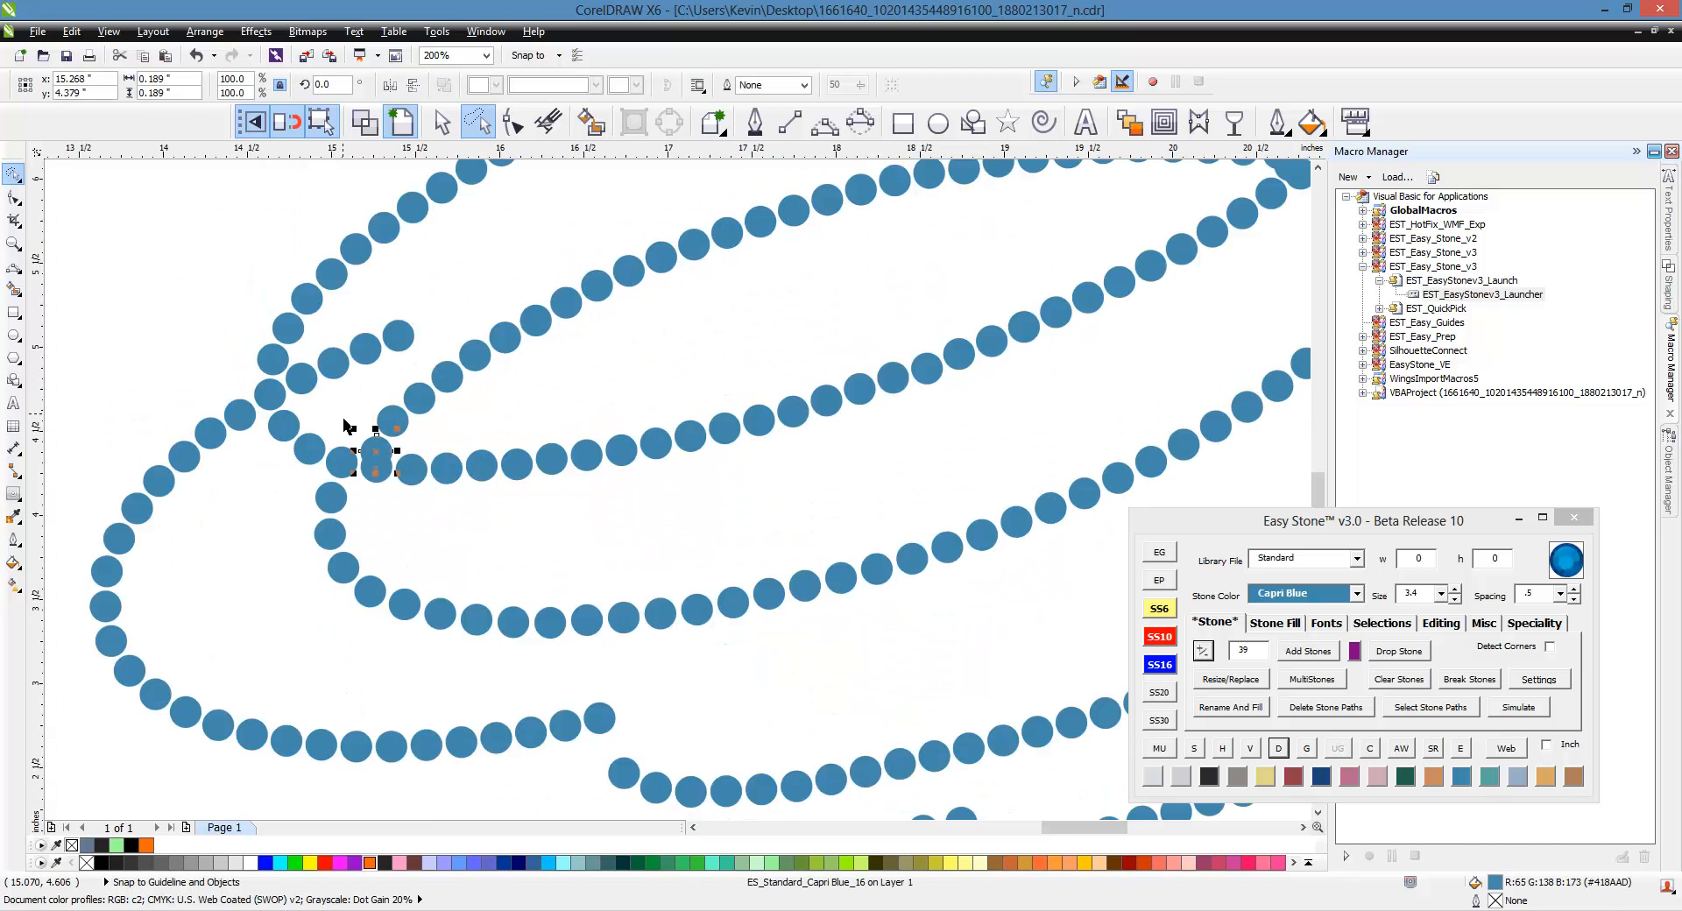
left_click(346, 426)
scroll(346, 416, "down", 1)
mouse_move(558, 271)
left_mouse_down()
mouse_move(778, 255)
mouse_move(808, 282)
mouse_move(418, 419)
mouse_move(333, 429)
mouse_move(363, 377)
mouse_move(470, 330)
mouse_move(793, 274)
left_mouse_up()
scroll(793, 275, "up", 2)
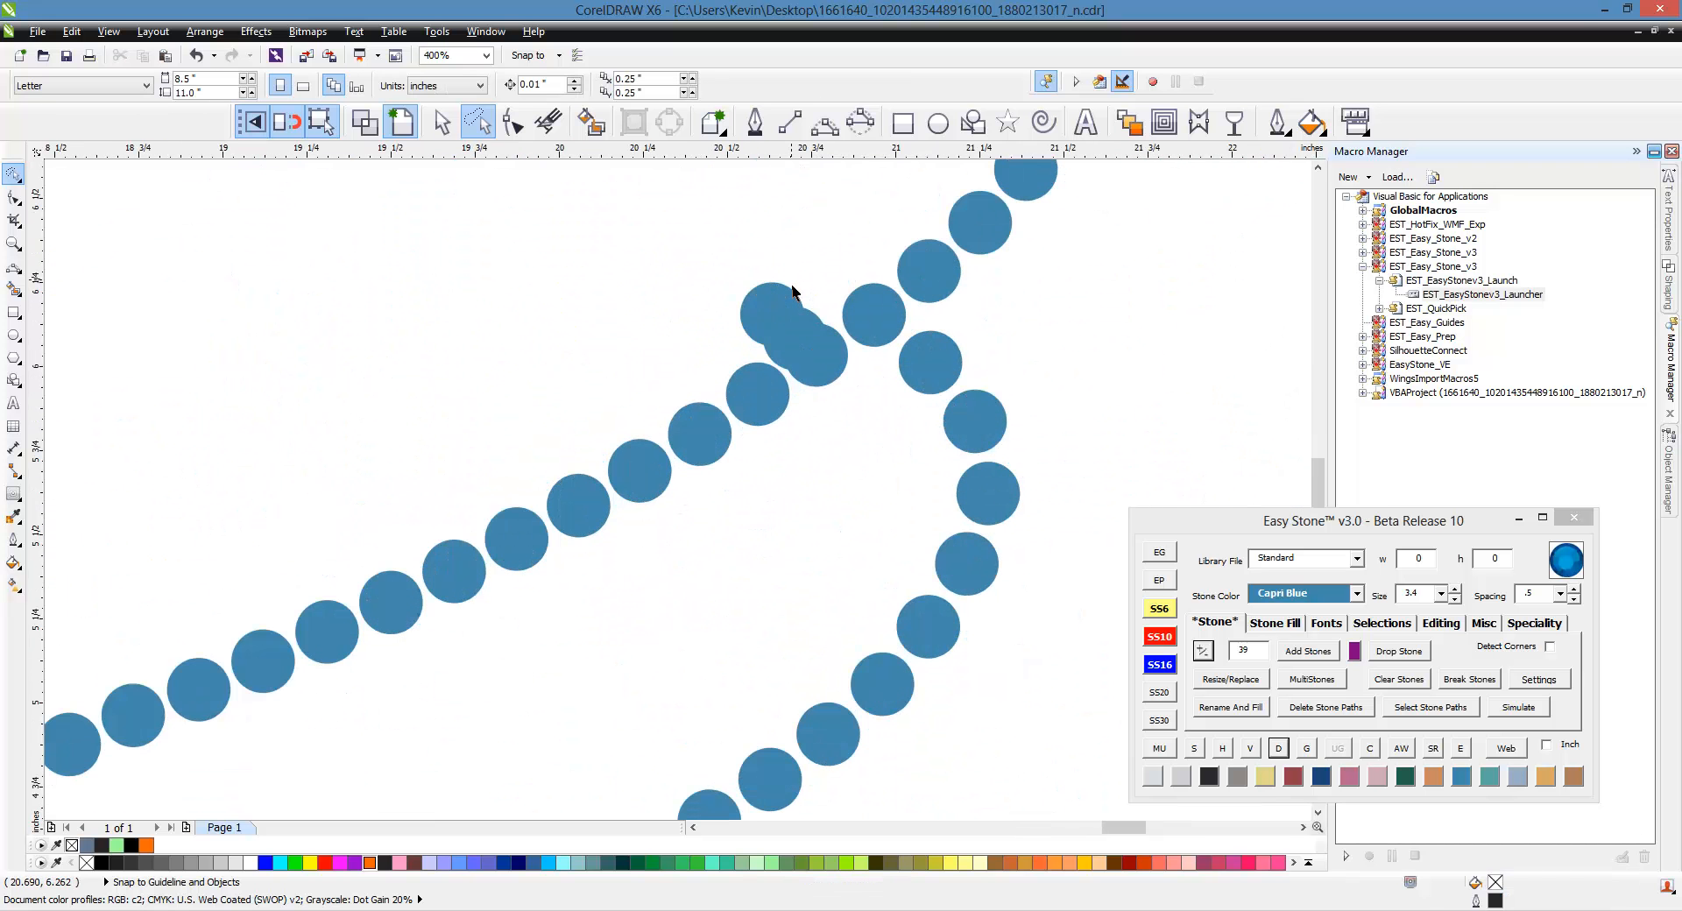
scroll(745, 350, "down", 2)
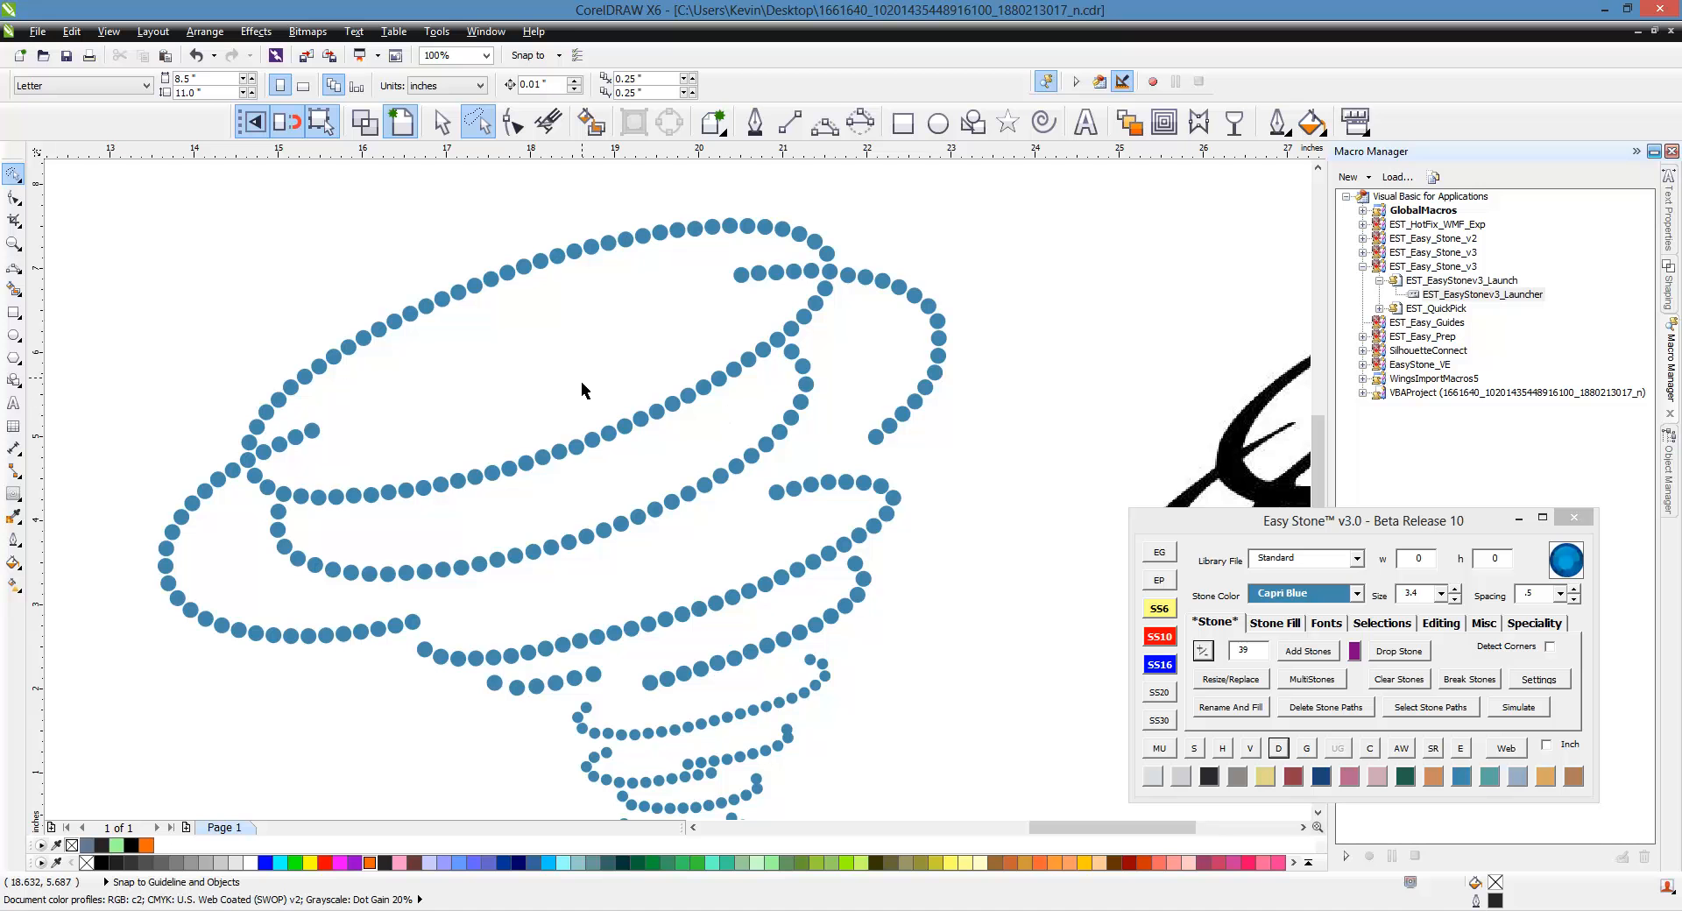
Draw a 3-point curve about 5.87 in wide and 1.86 in high between the middle loop's left and right crossing stones.
left_click(824, 122)
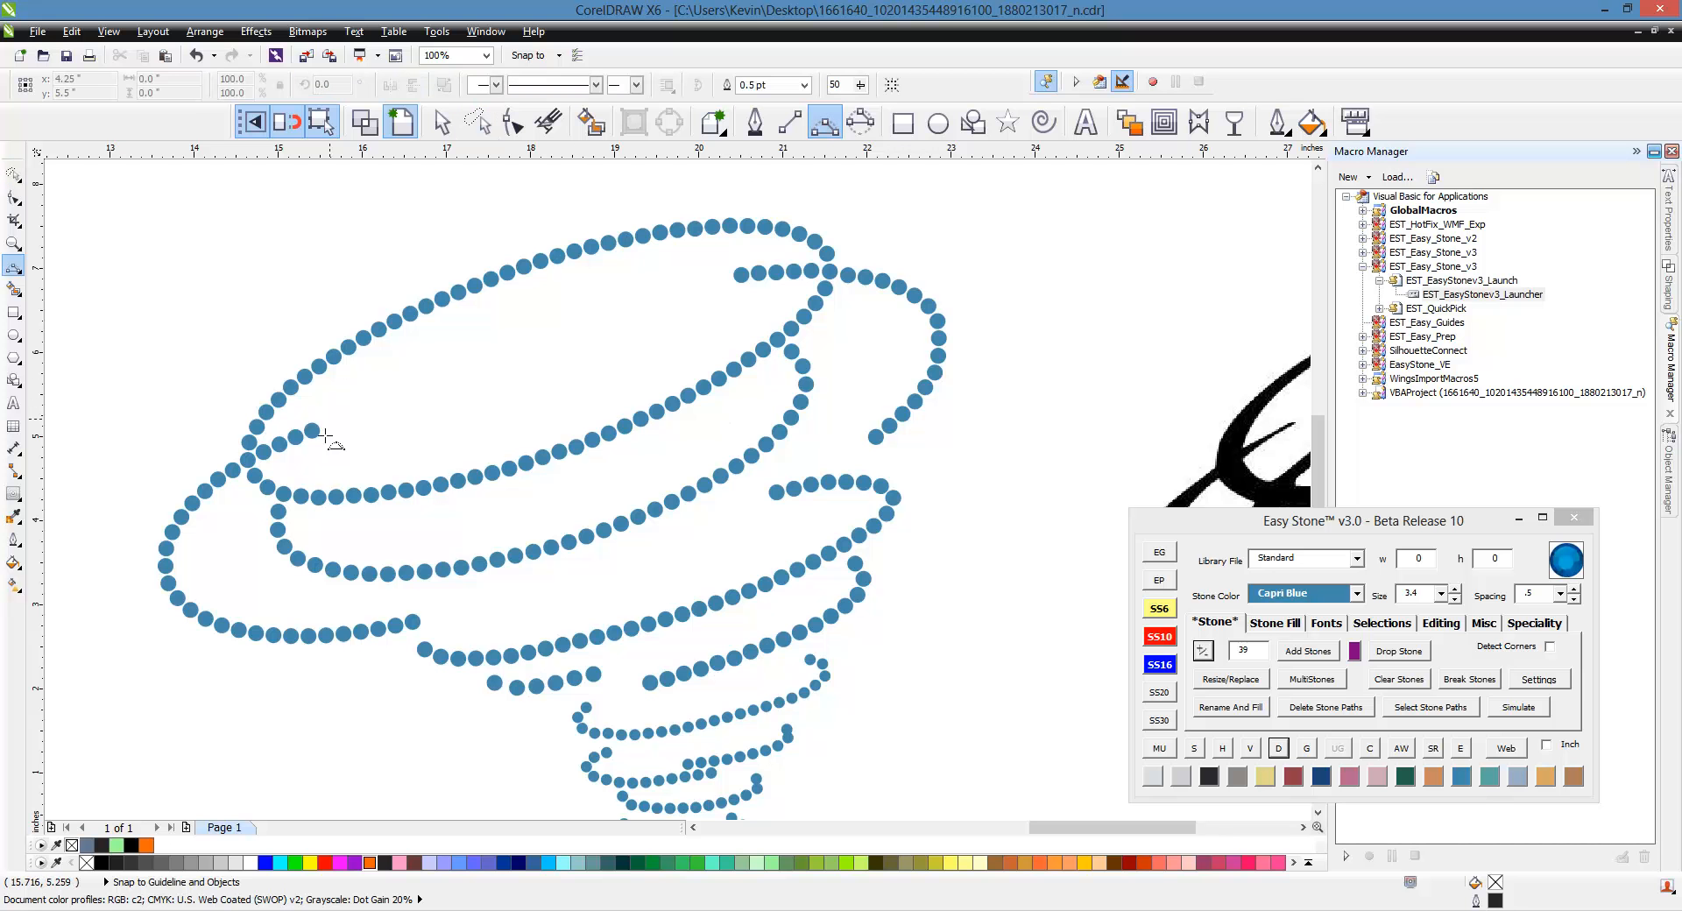
left_click_drag(291, 503, 778, 341)
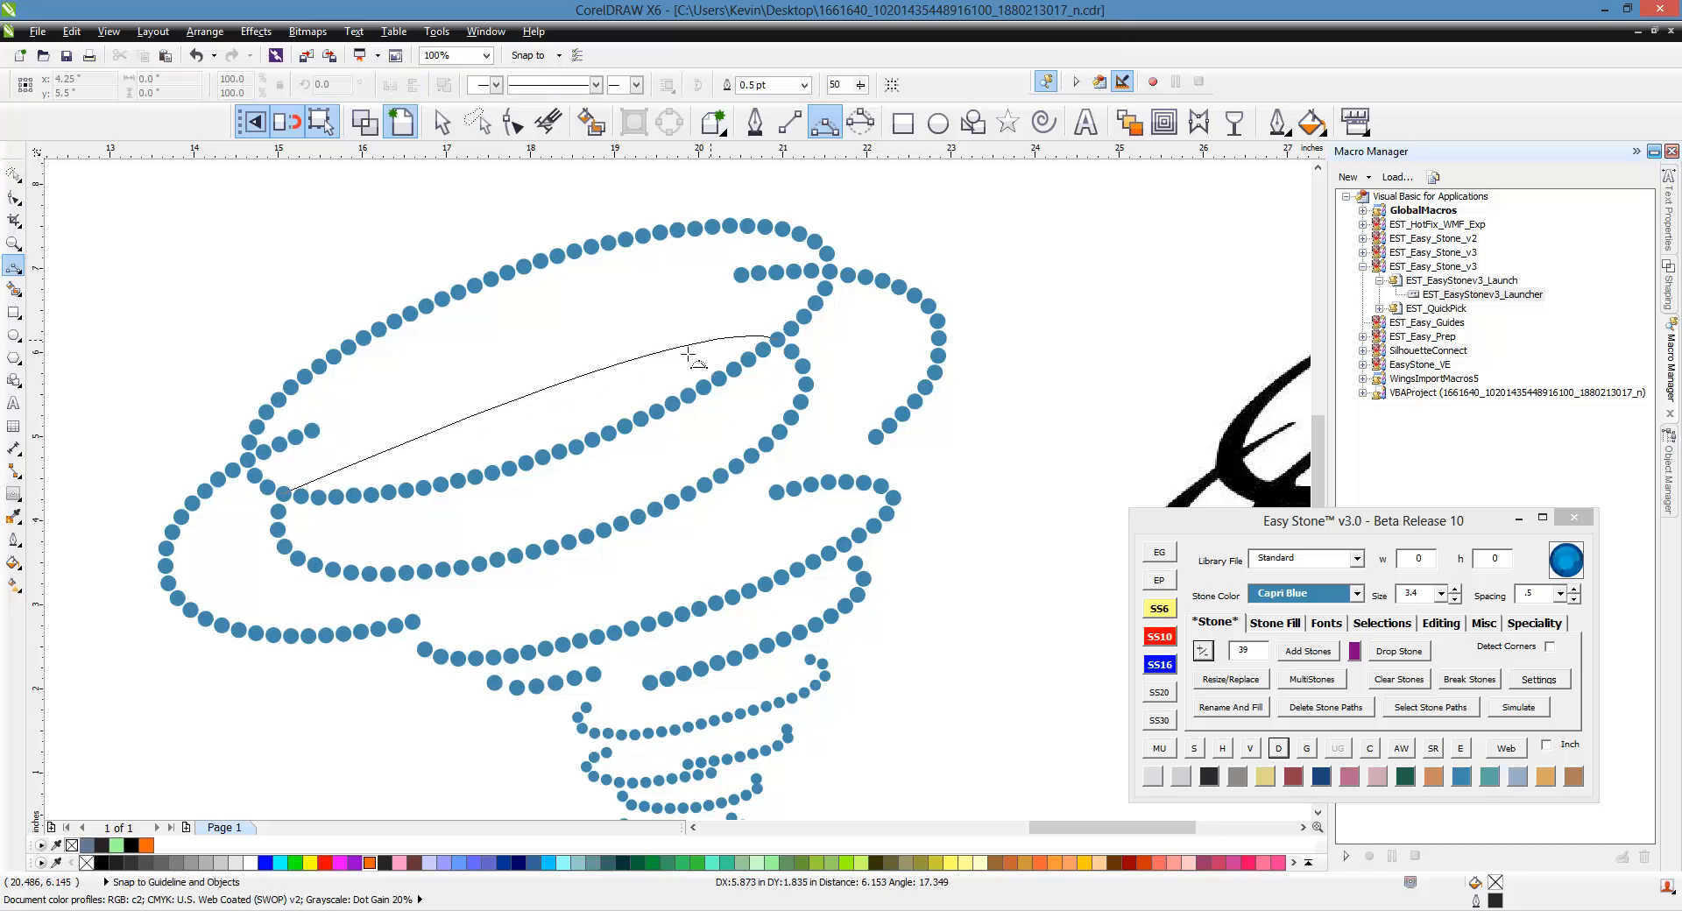
left_click(541, 375)
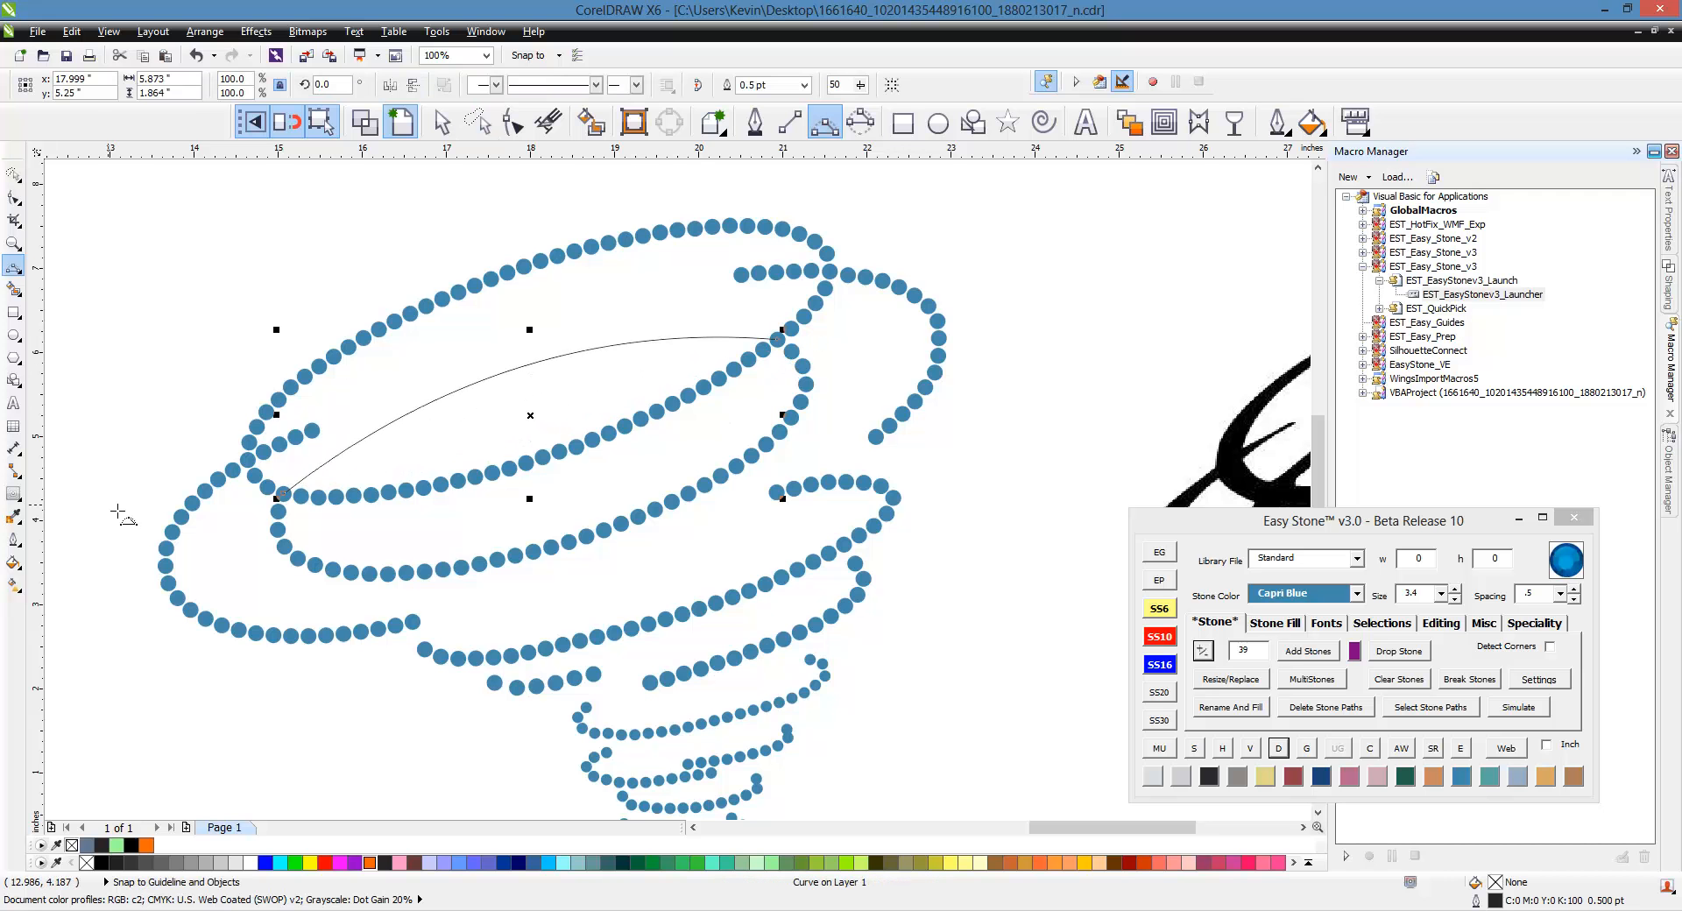
Reshape the new curve at both end nodes so it bulges more steeply from the left crossing and rounds into the right one.
left_click(513, 130)
left_click(778, 339)
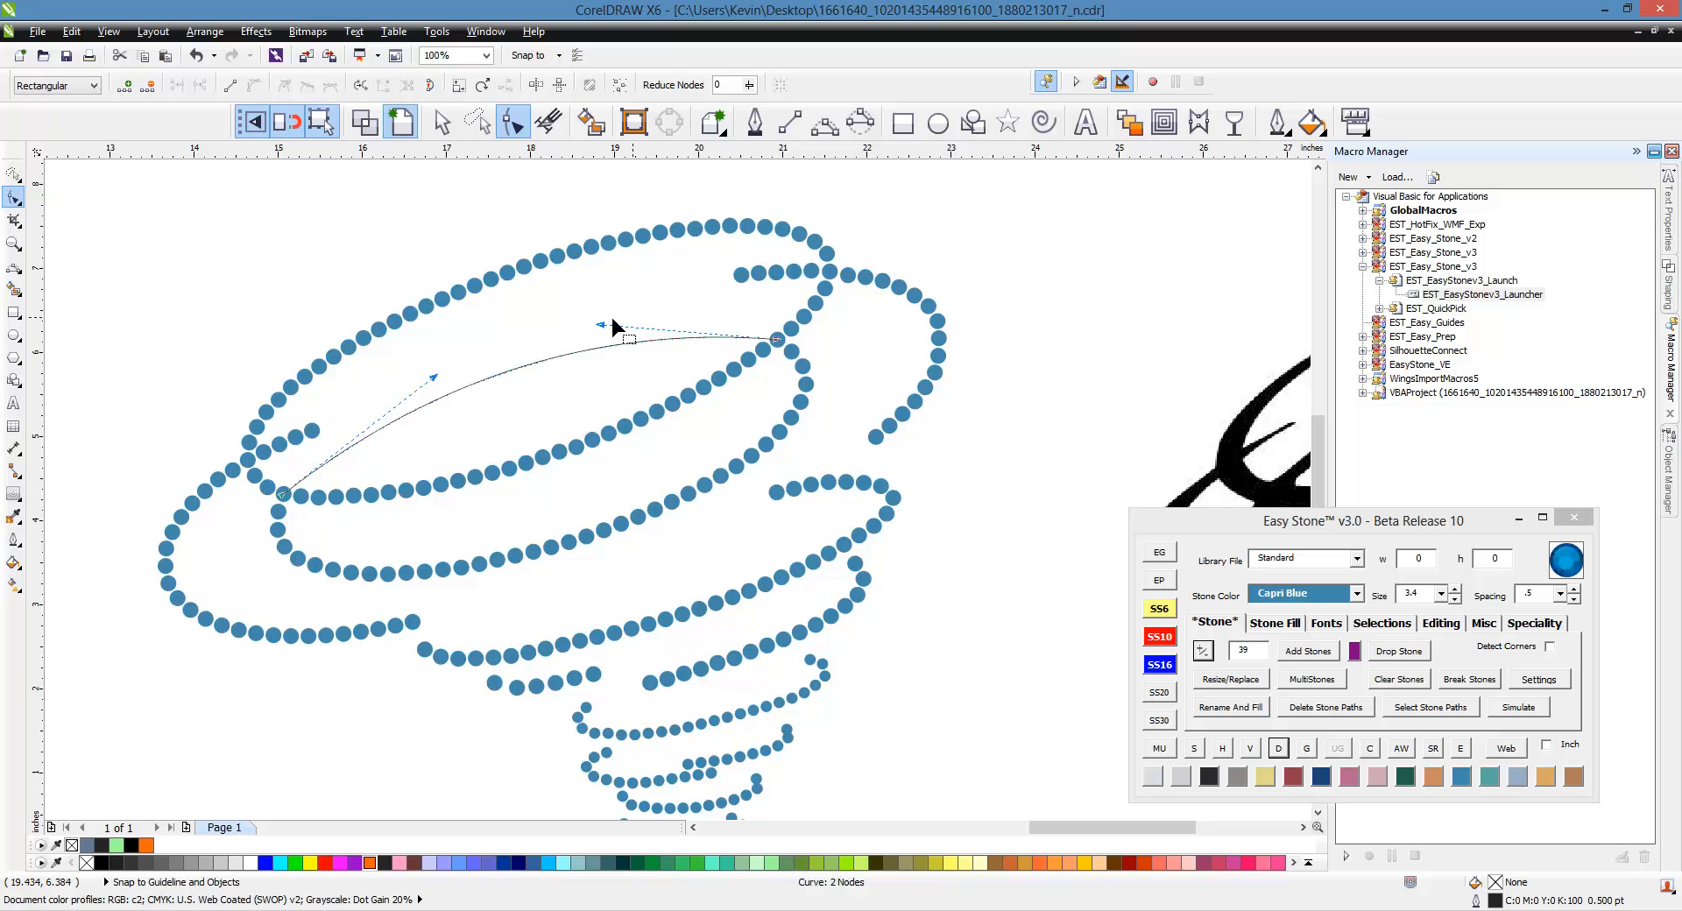
left_click_drag(602, 326, 682, 287)
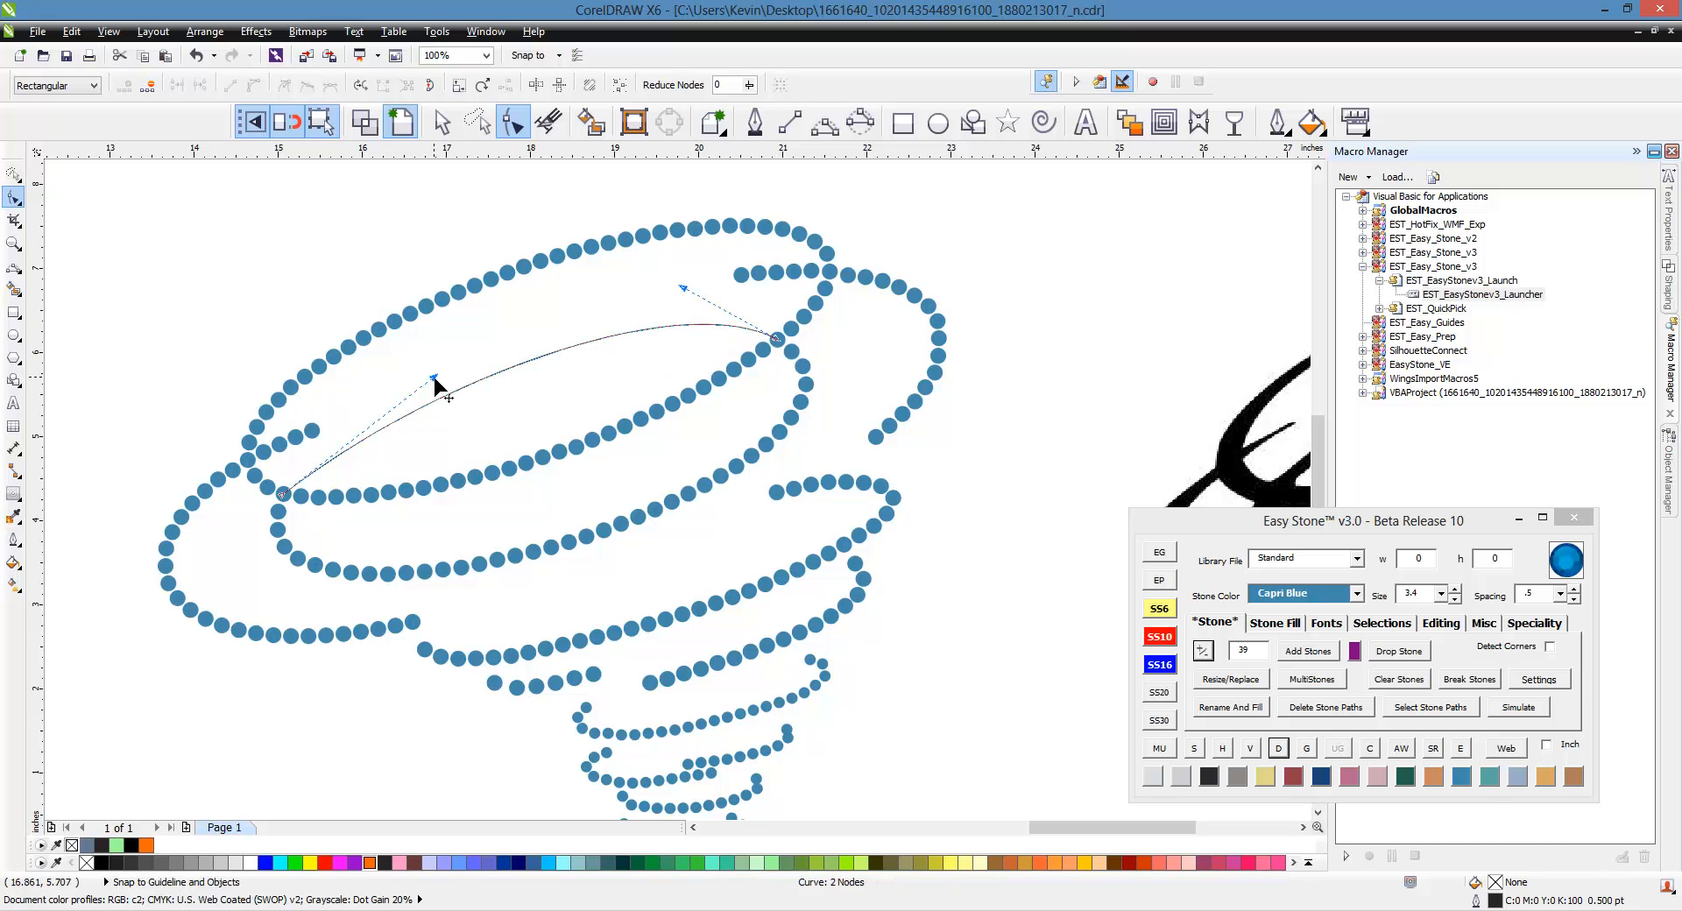
left_click_drag(435, 378, 303, 410)
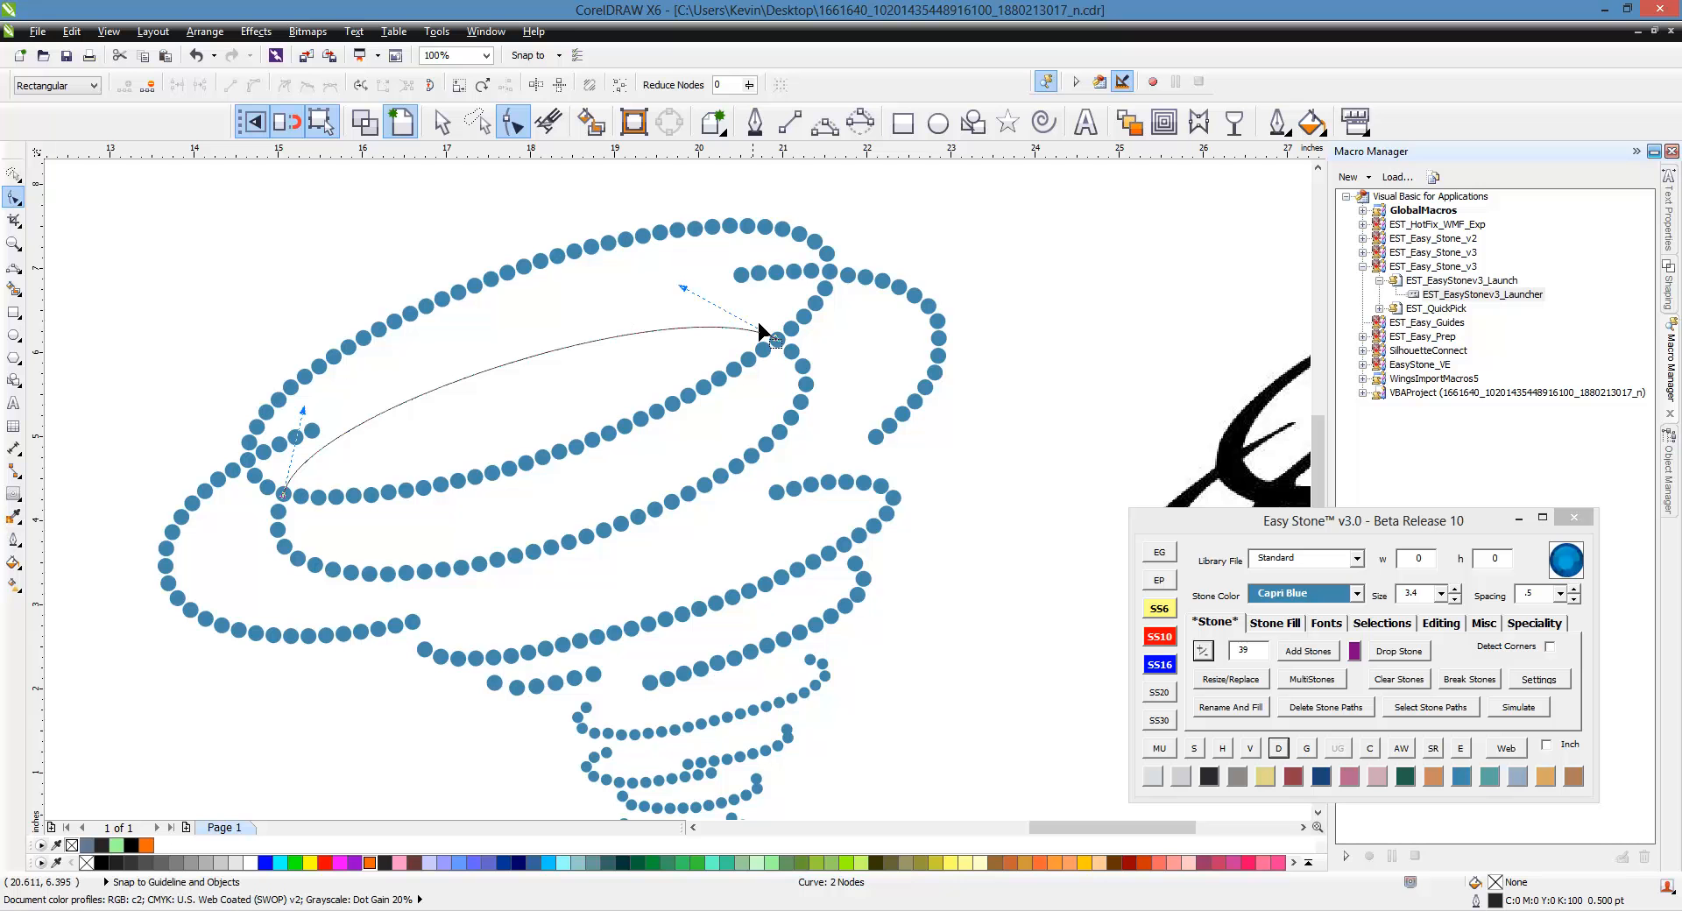
left_click_drag(683, 286, 689, 283)
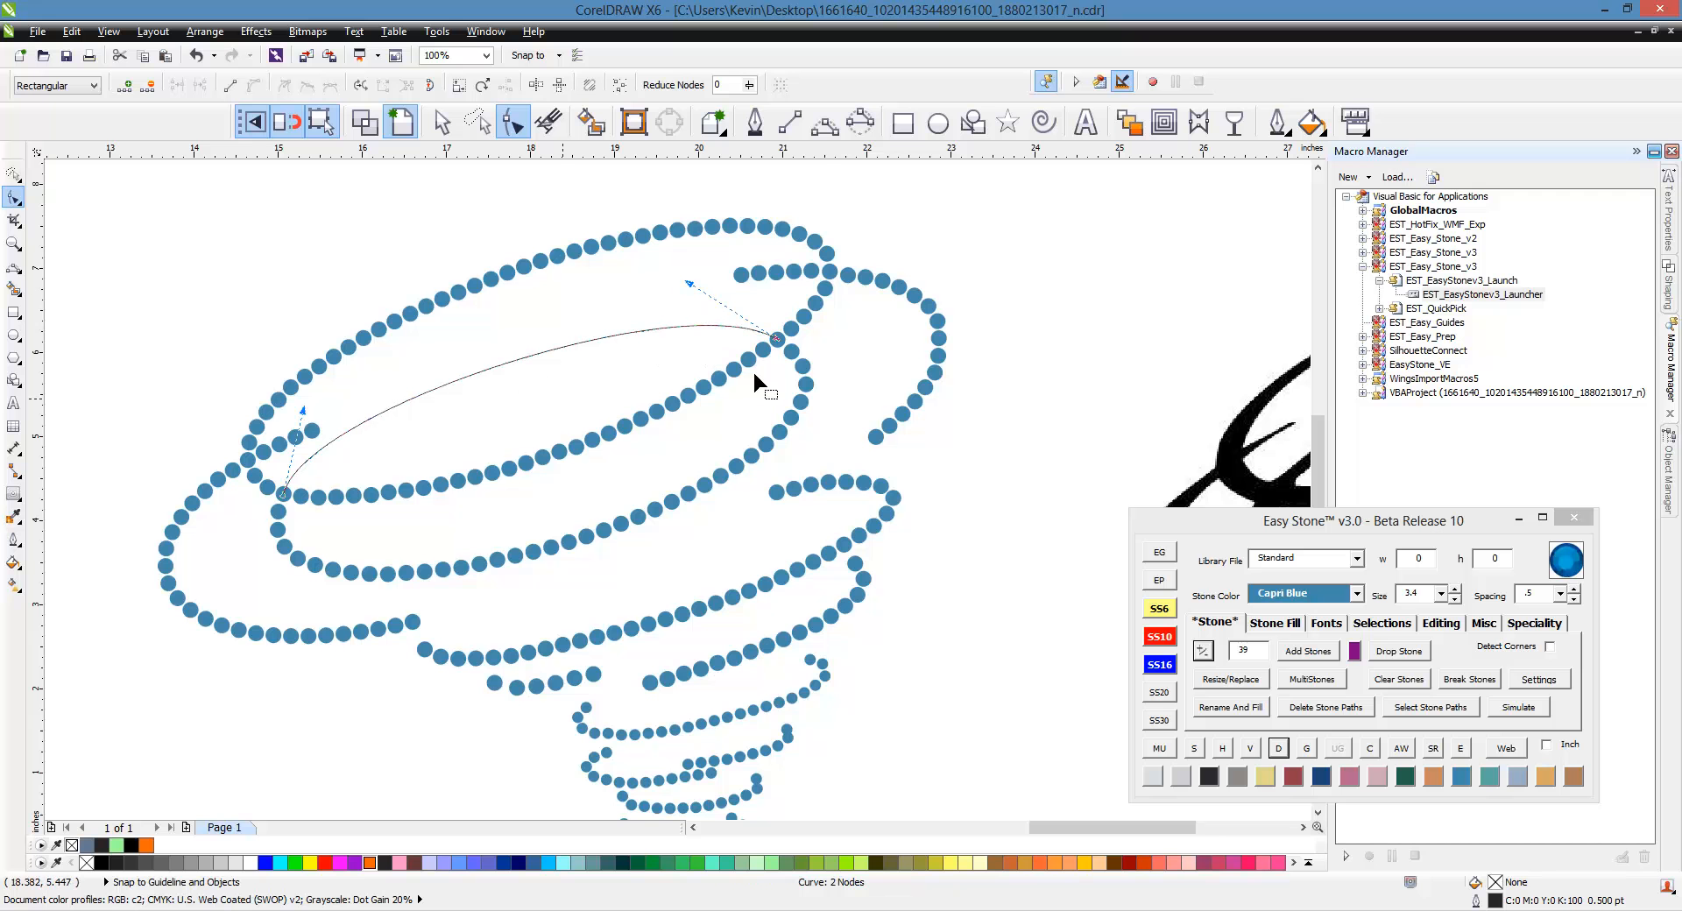
Add 39 SS16 Capri Blue stones along the reshaped curve.
left_click(1162, 666)
left_click(1251, 651)
type("39")
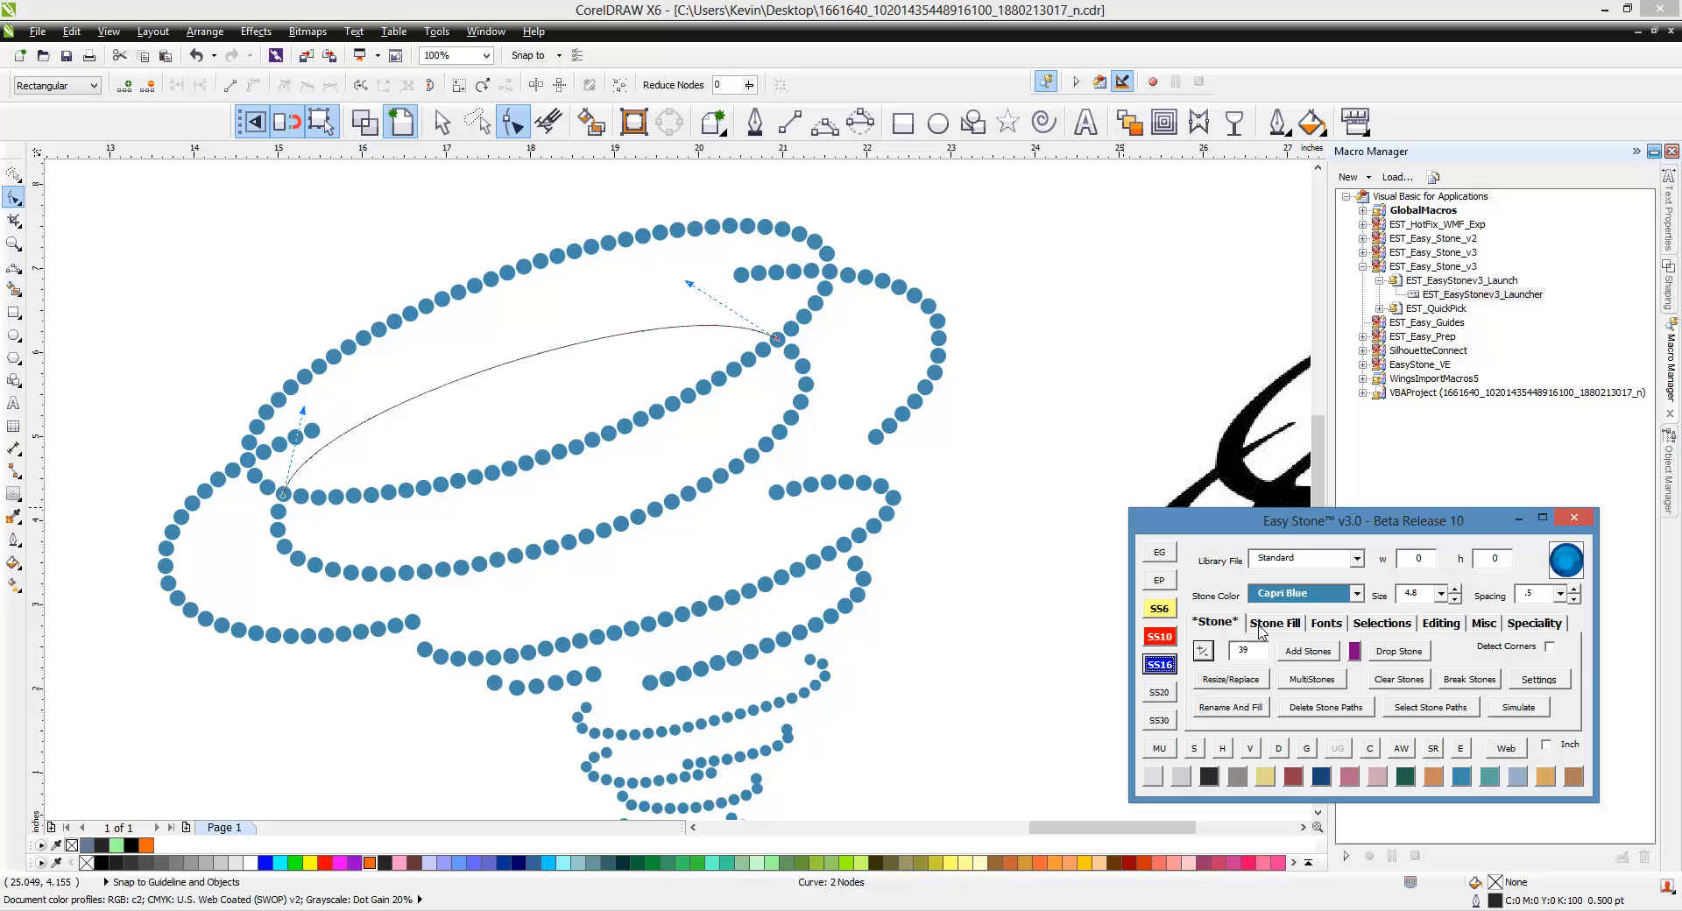
left_click(1309, 652)
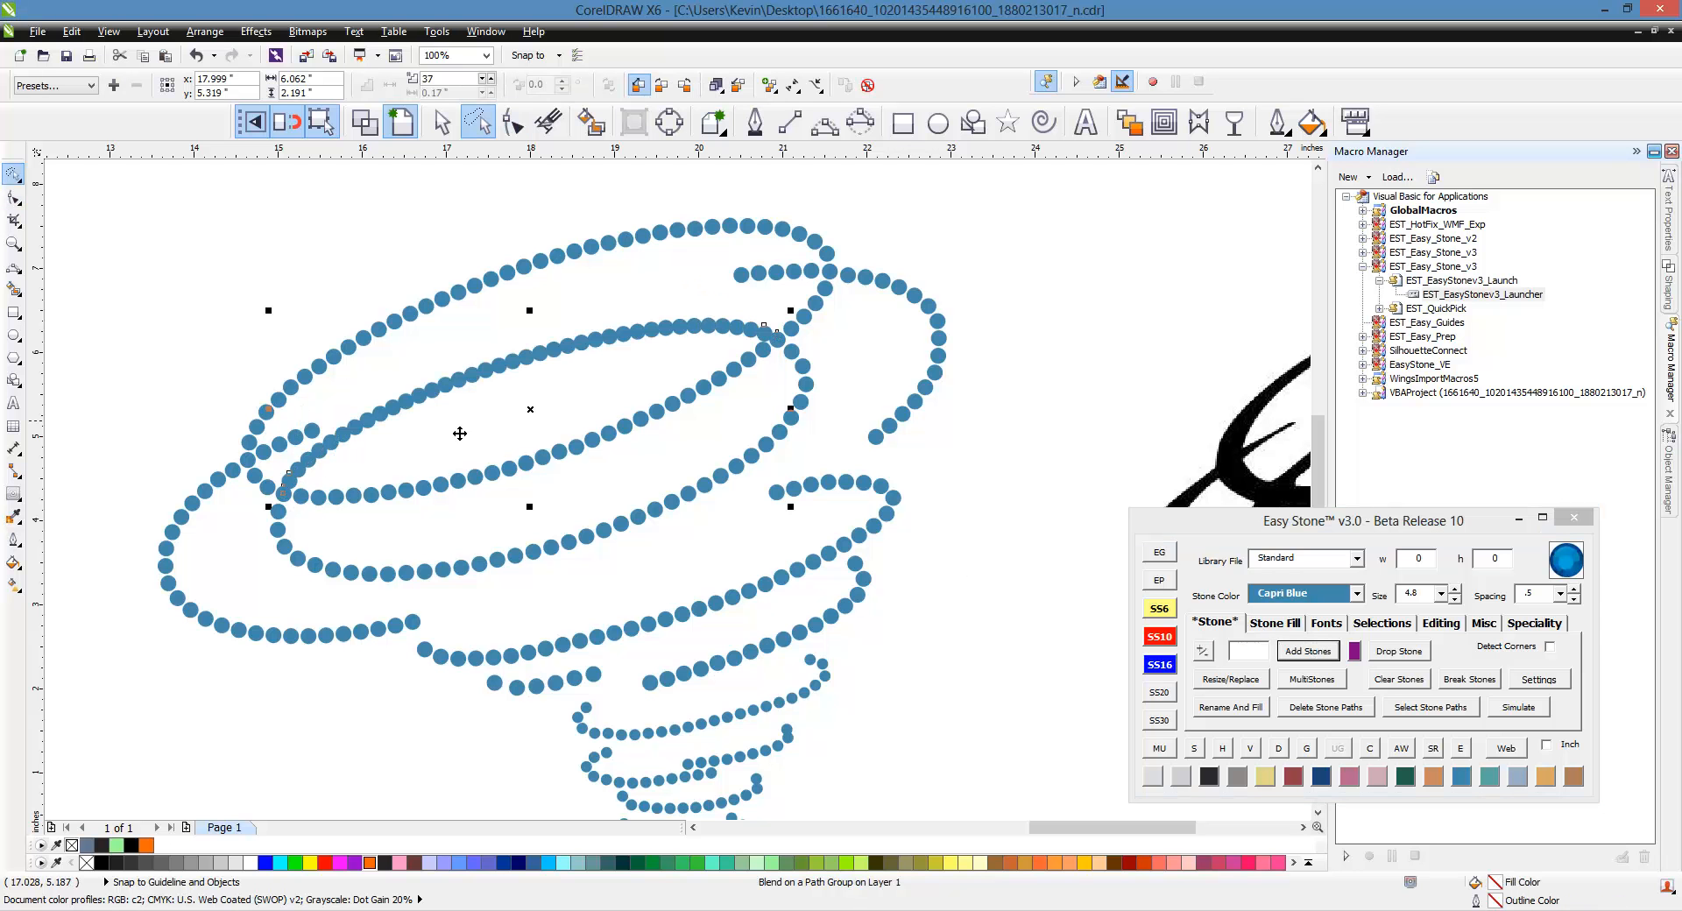
Reduce the middle loop's new upper arc to 30 evenly spaced stones and deselect it.
left_click(559, 423)
left_click(567, 350)
left_click(1204, 653)
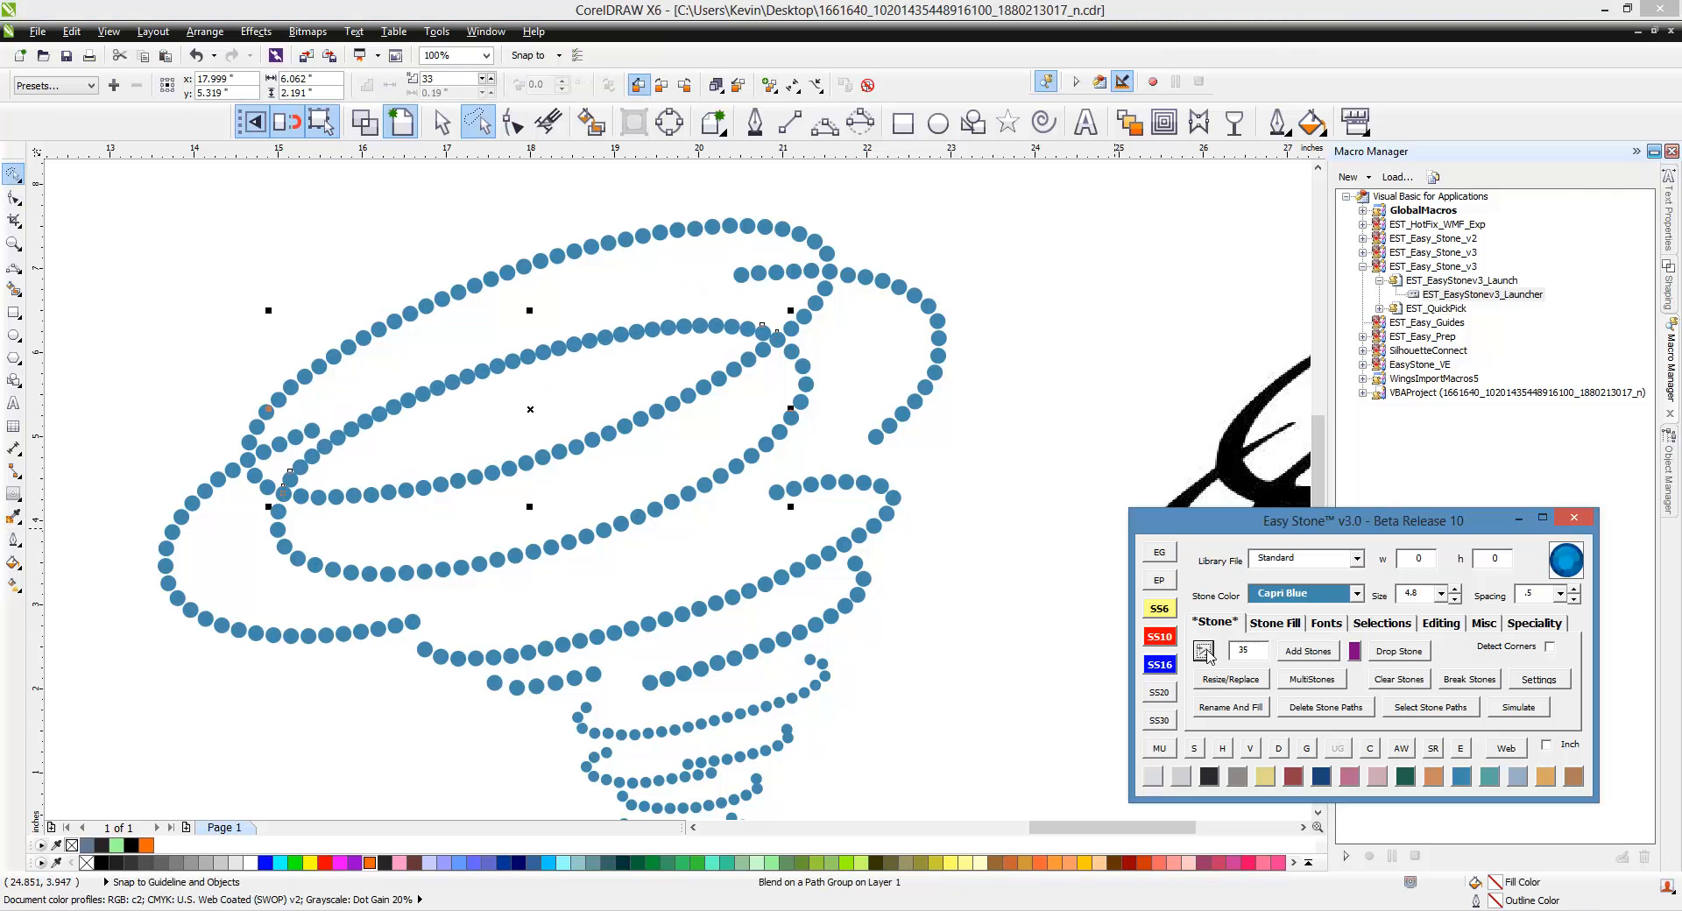
left_click(1207, 650)
left_click(1207, 650)
left_click(1207, 650)
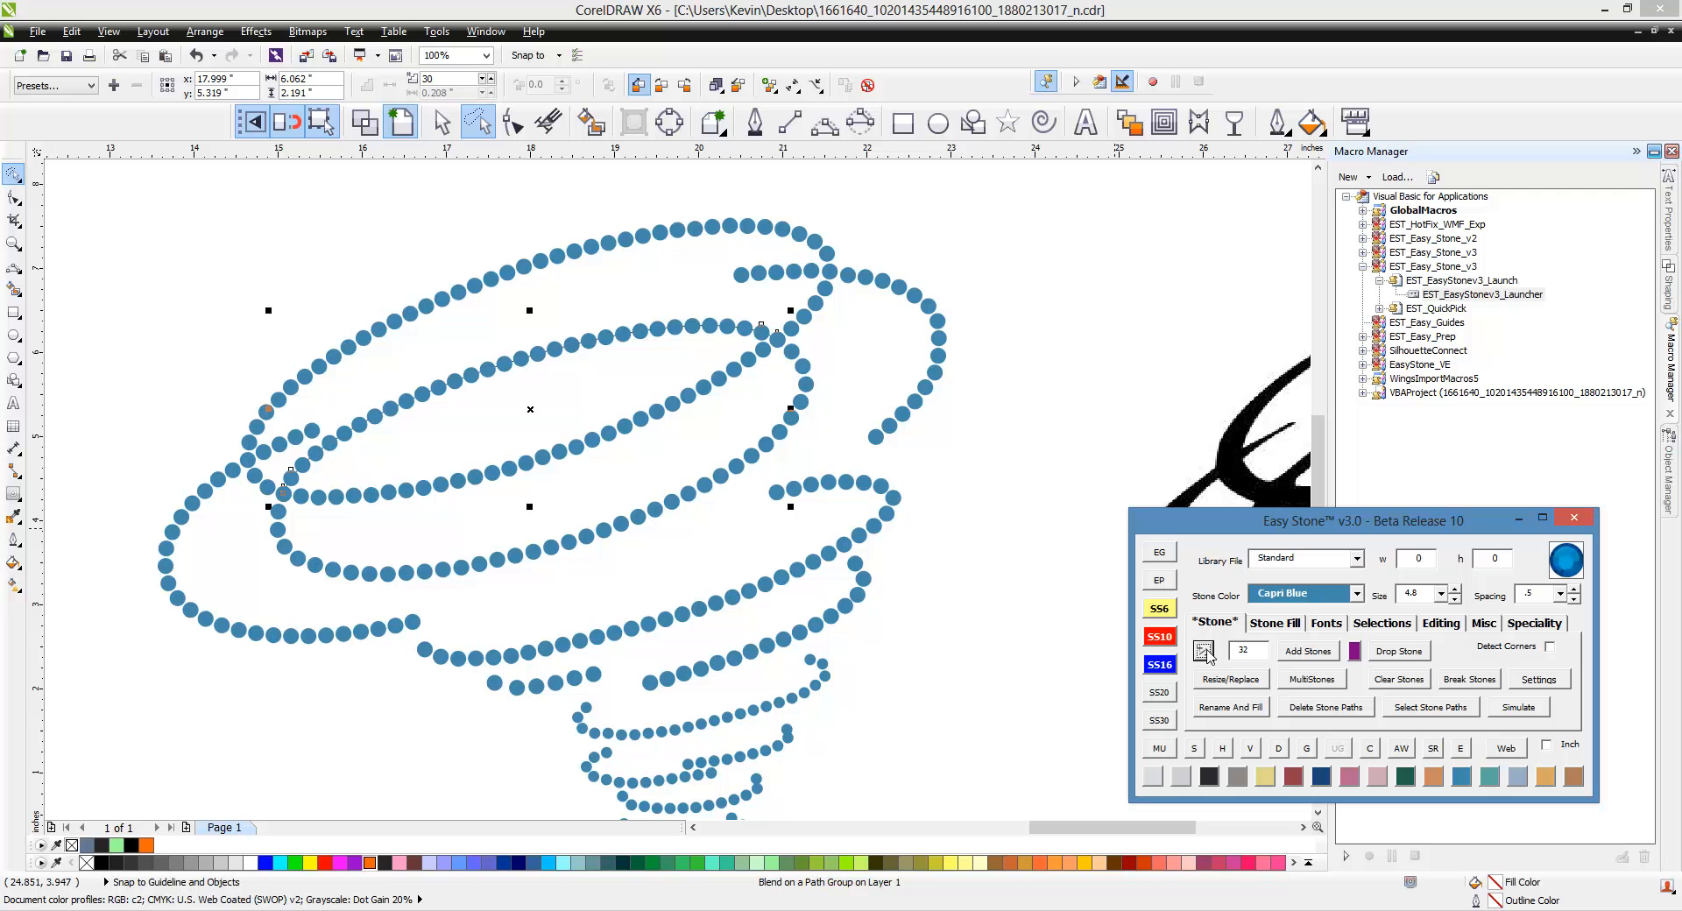
left_click(1206, 651)
left_click(1205, 651)
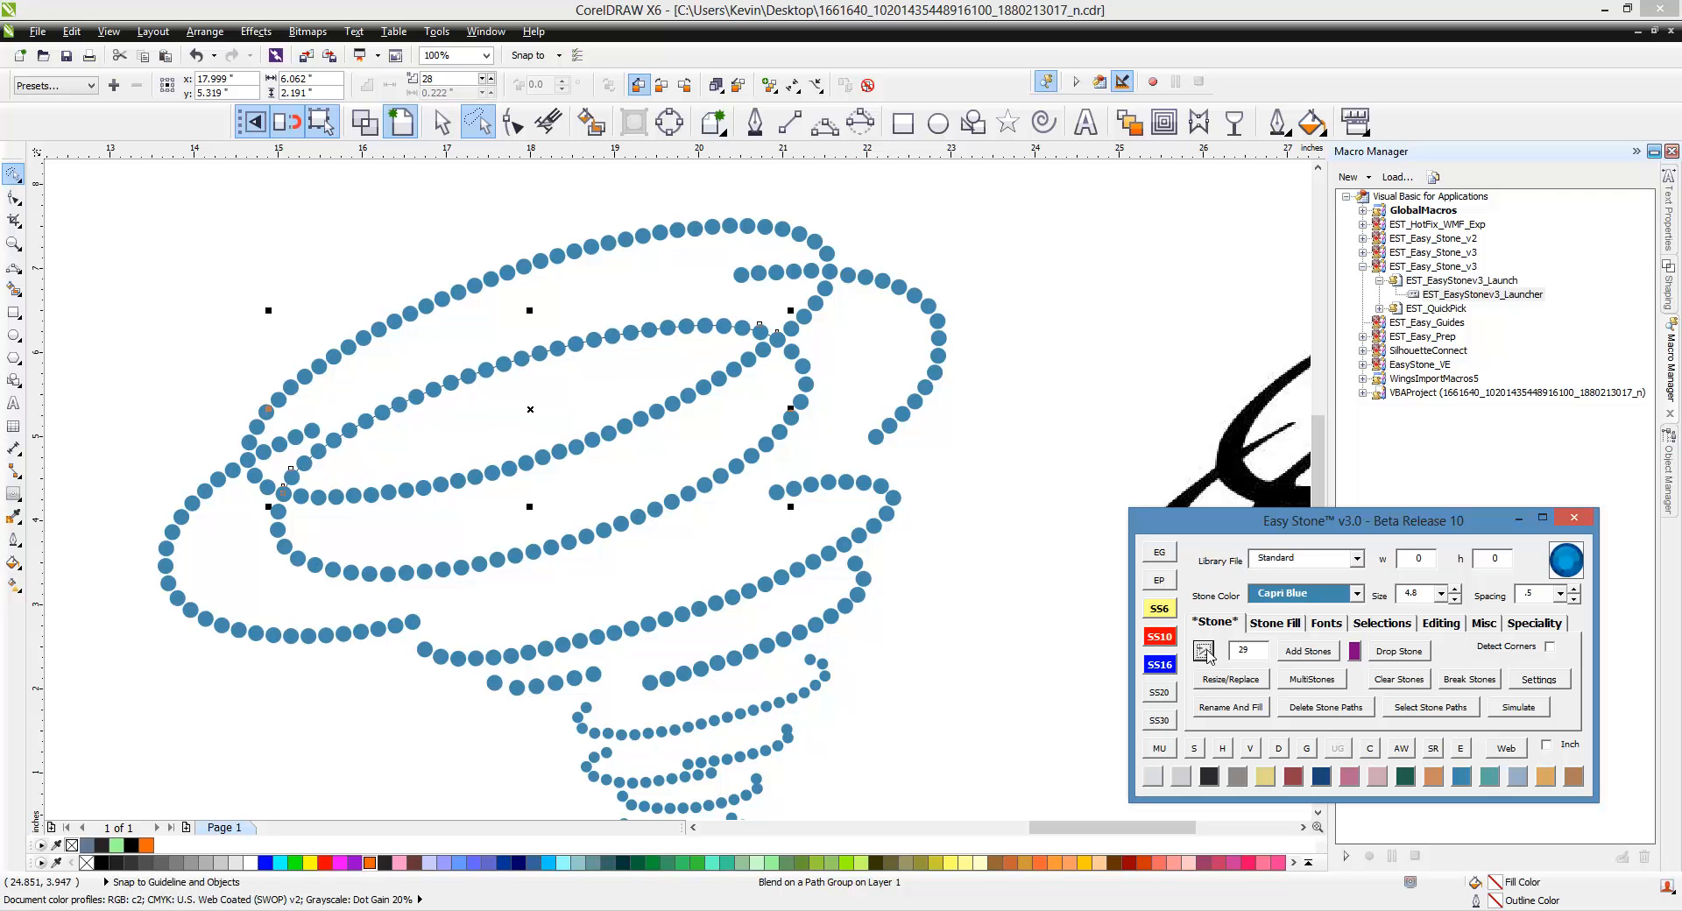
left_click(1207, 650)
left_click(612, 478)
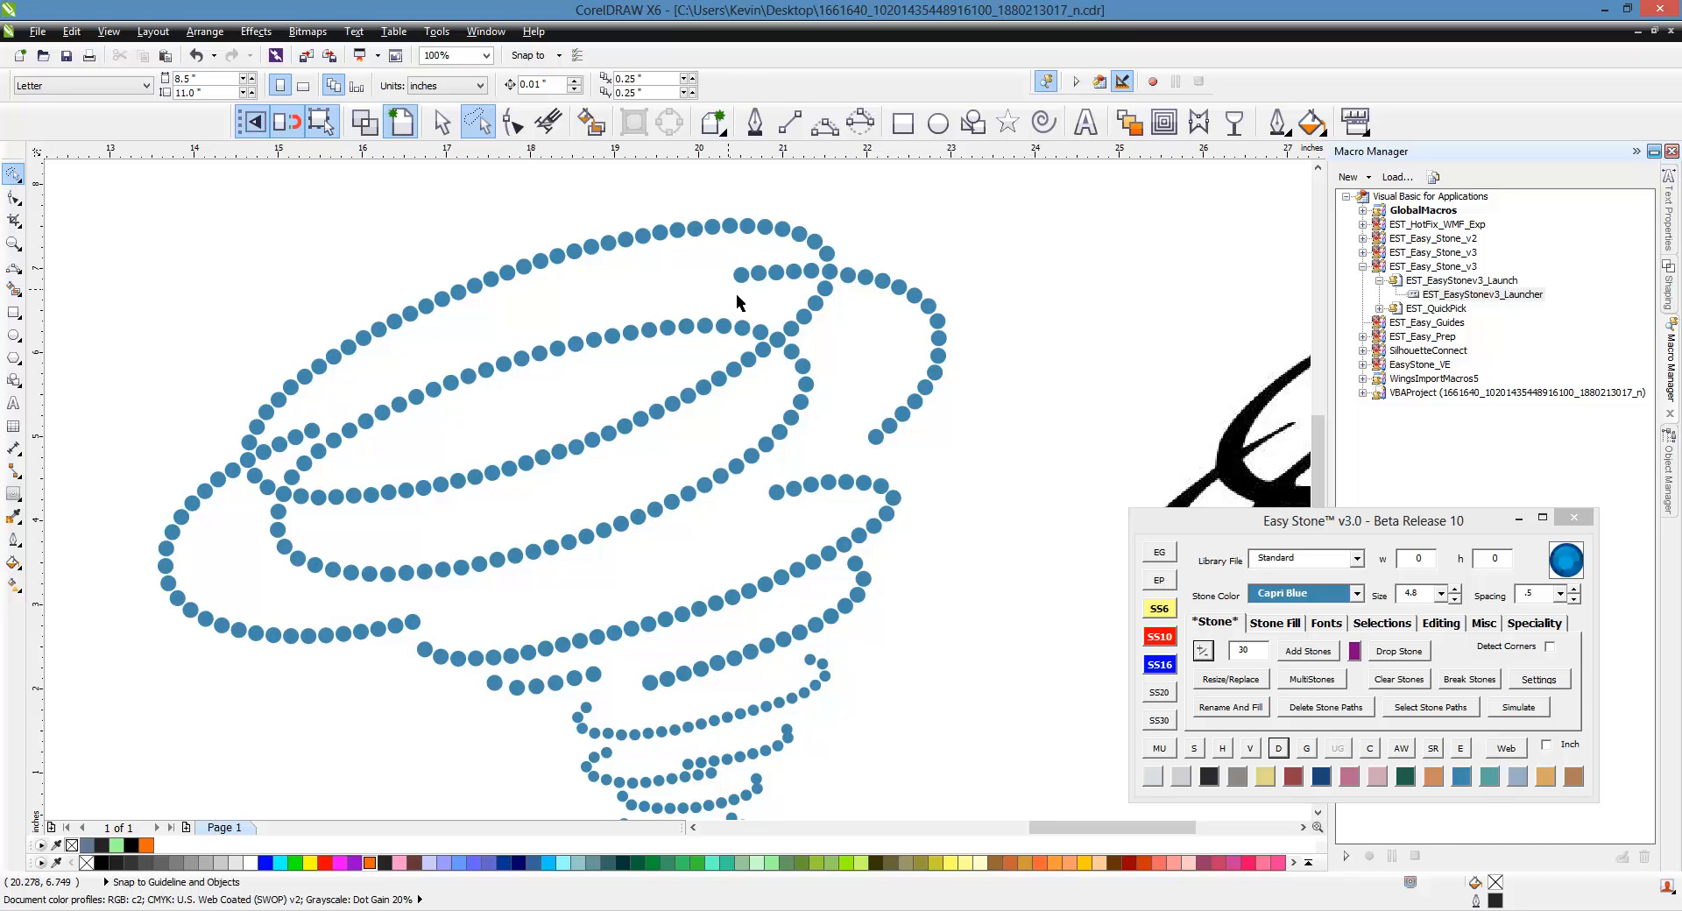
Freehand-select the outer loop's upper arc, add its missing lower-left stone for 26 stones, and convert them to SS10.
scroll(699, 356, "down", 1)
scroll(774, 448, "up", 1)
scroll(775, 448, "down", 1)
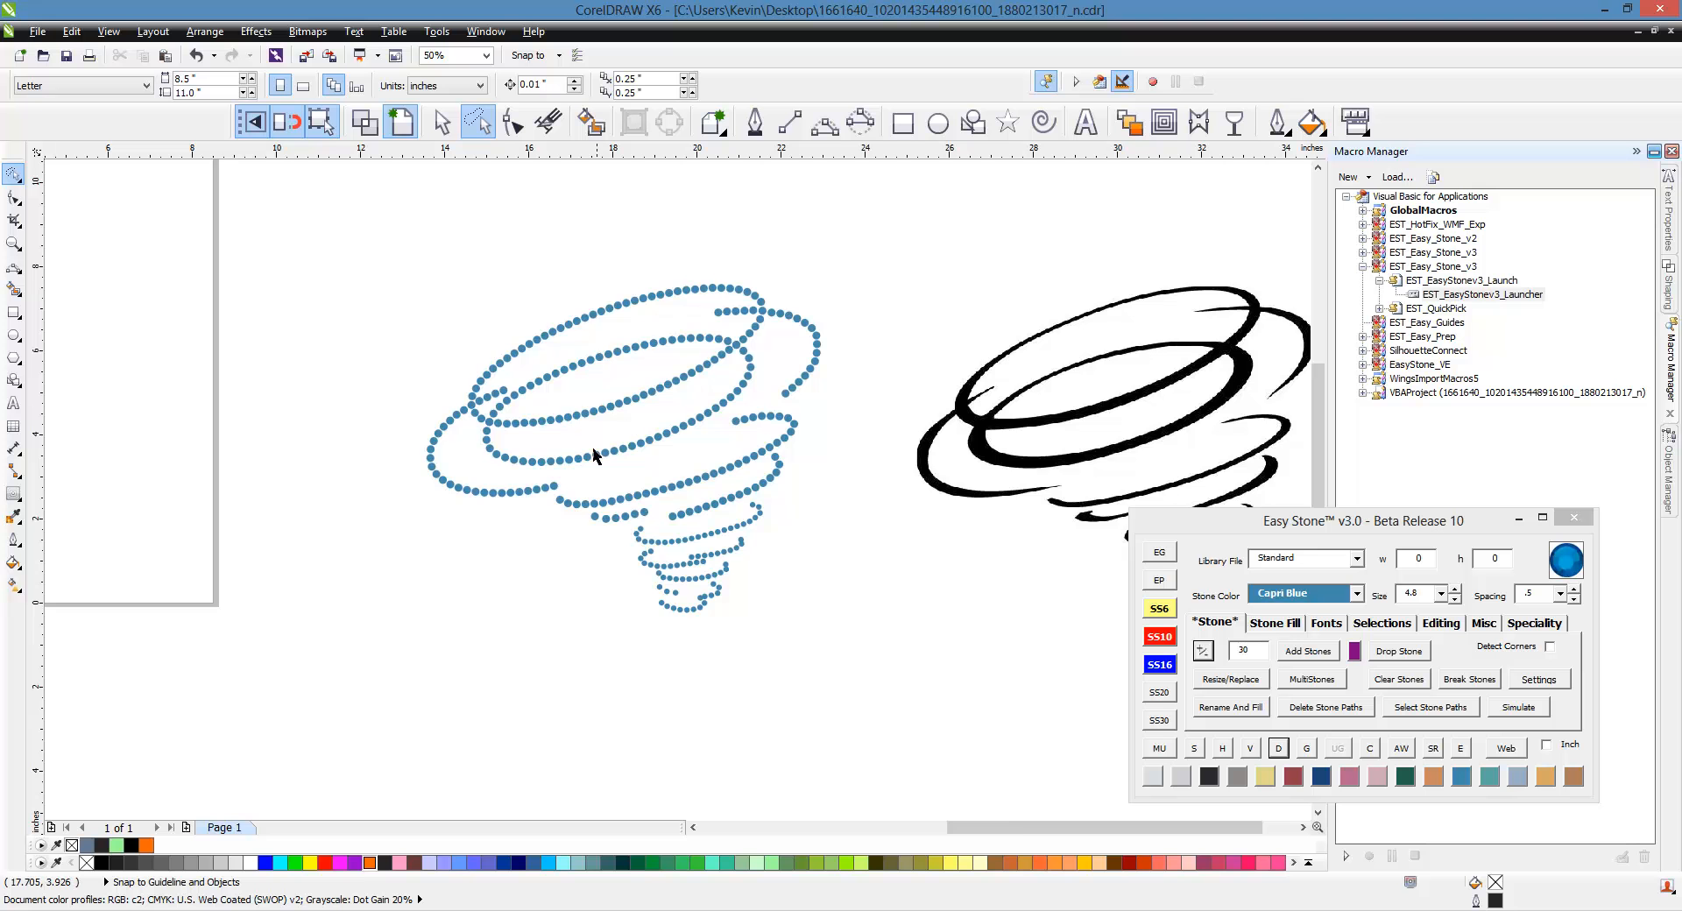
scroll(524, 498, "up", 1)
scroll(473, 502, "down", 1)
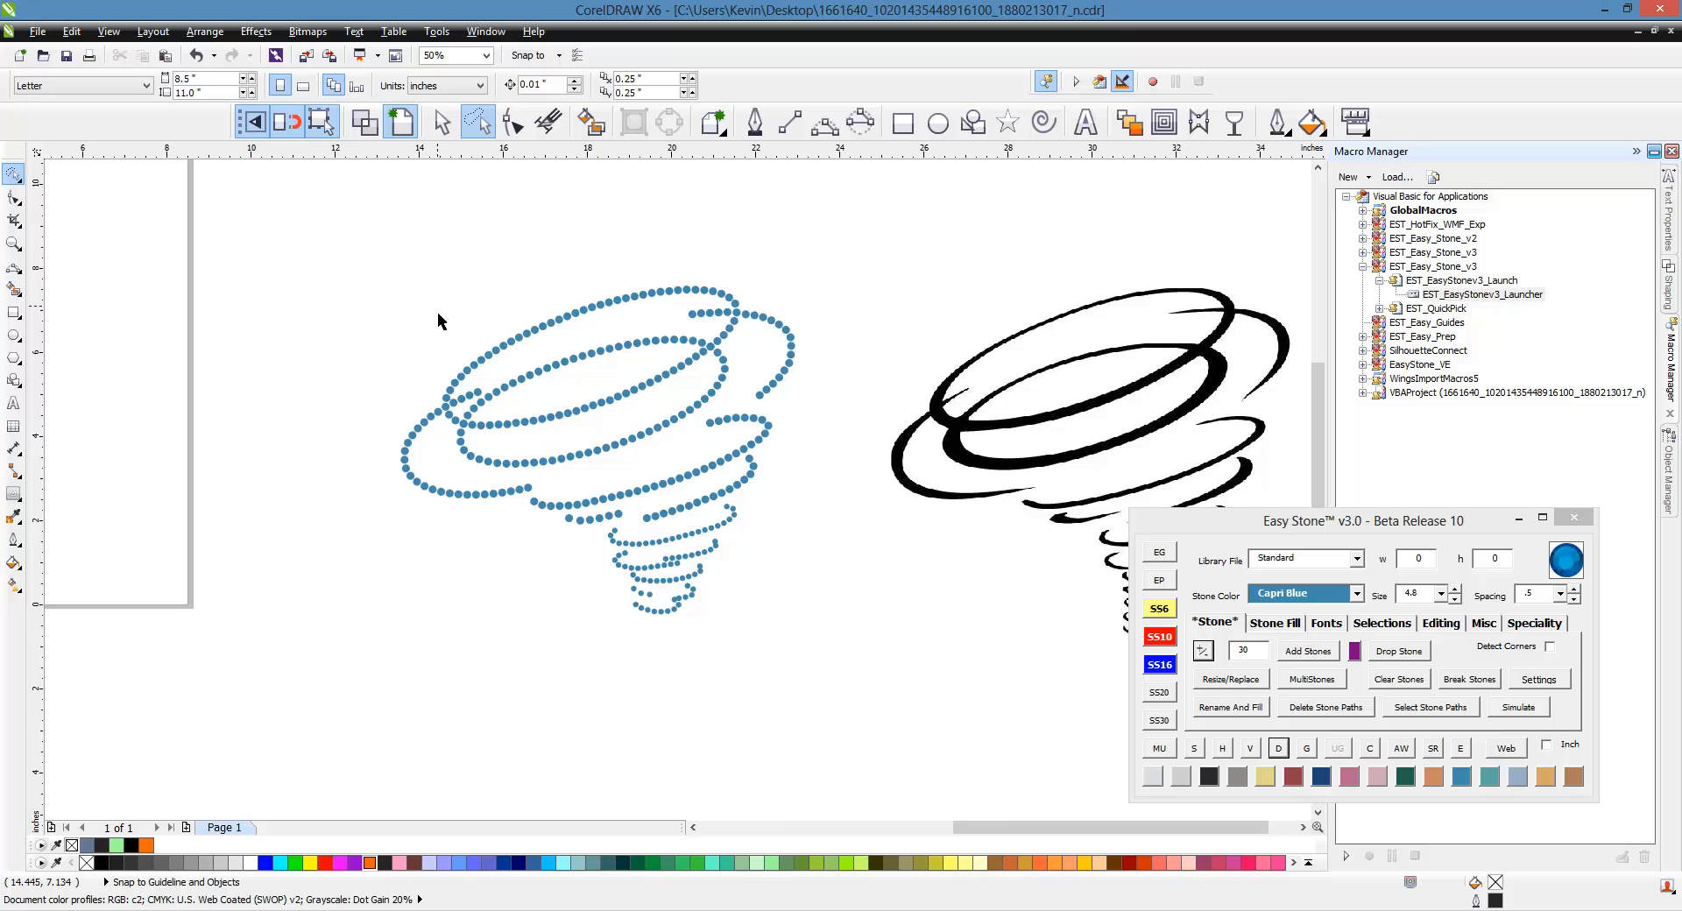
scroll(491, 356, "up", 2)
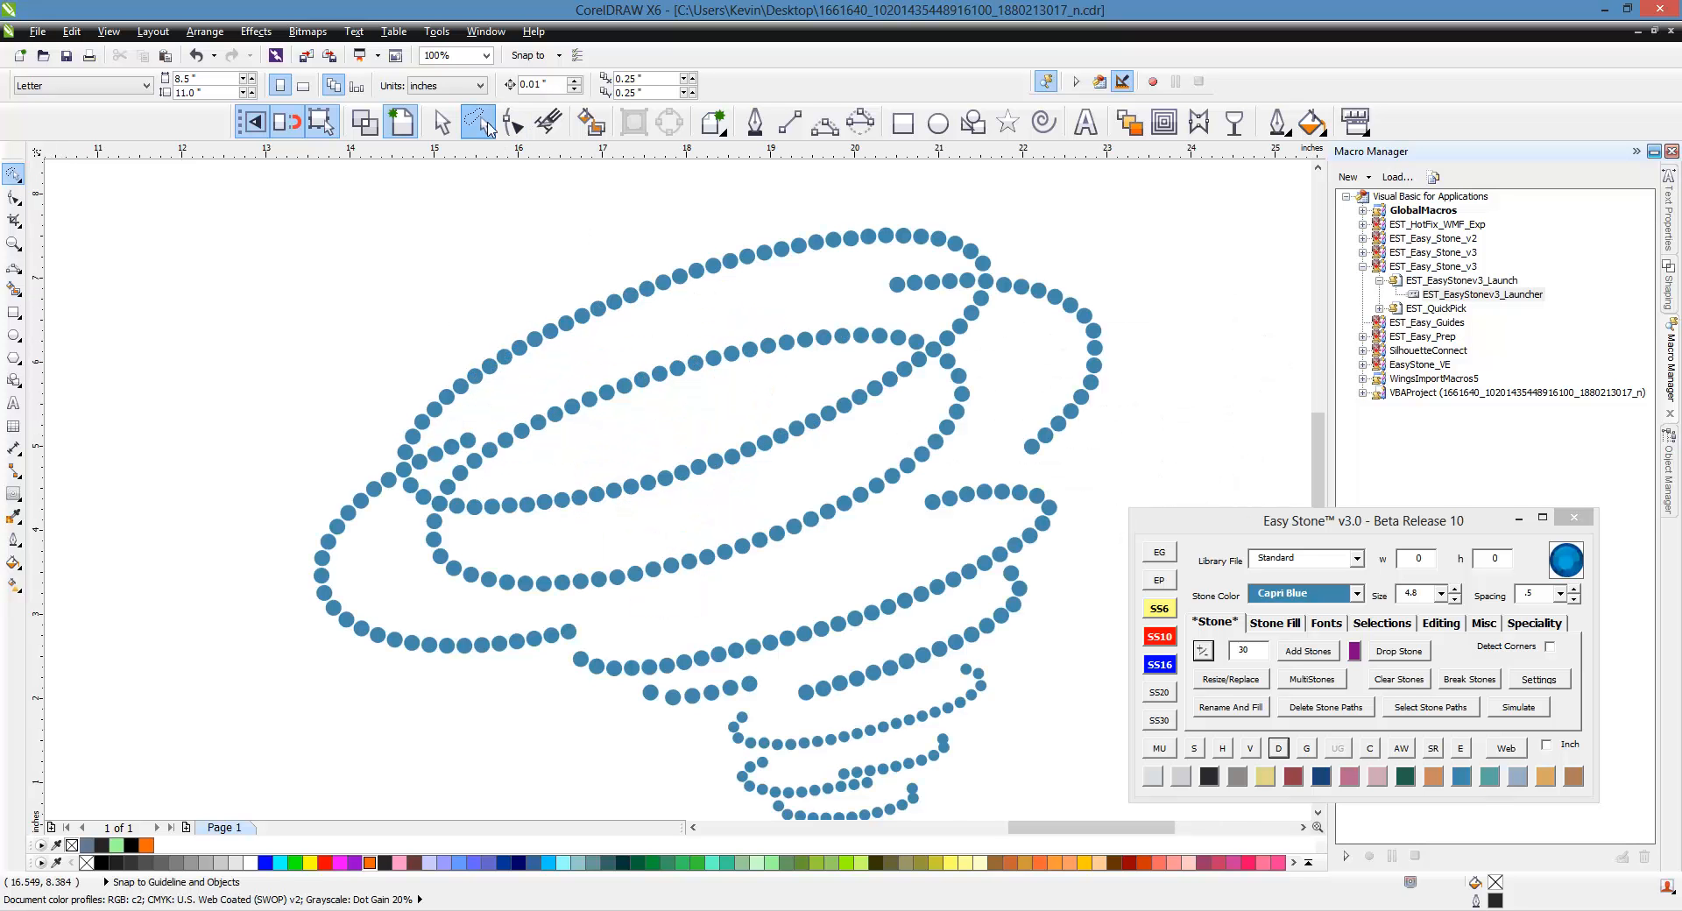
mouse_move(459, 261)
left_mouse_down()
mouse_move(783, 188)
mouse_move(891, 224)
mouse_move(884, 249)
mouse_move(538, 389)
mouse_move(460, 397)
mouse_move(429, 366)
left_mouse_up()
scroll(443, 383, "up", 5)
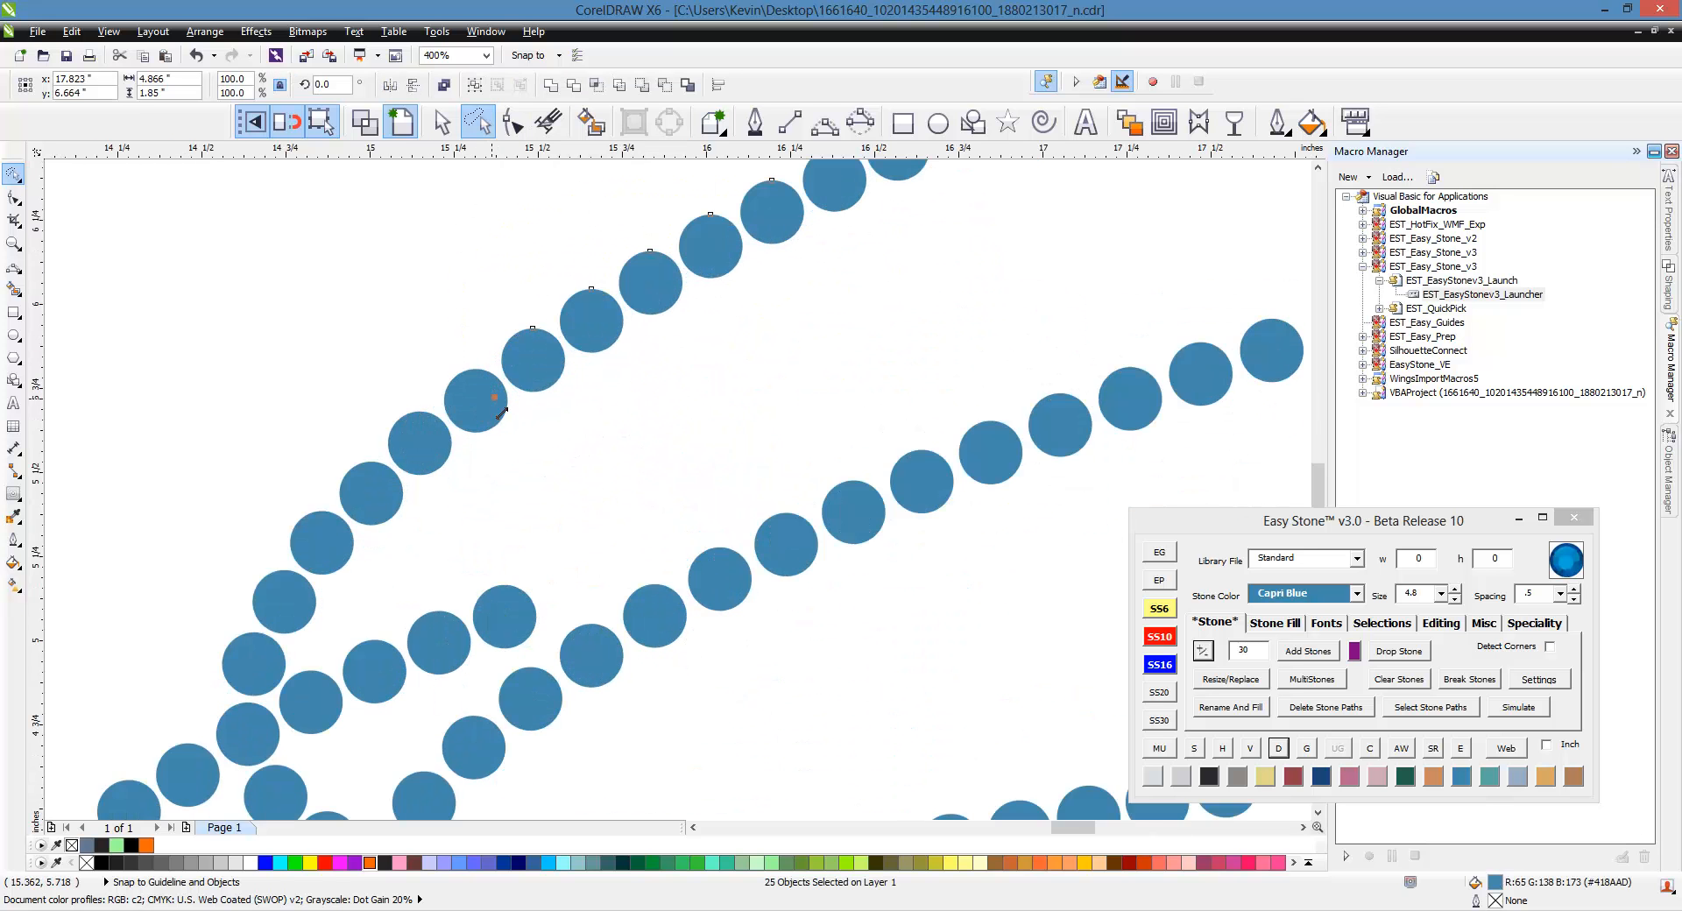
left_click(459, 388, "shift")
scroll(454, 448, "down", 5)
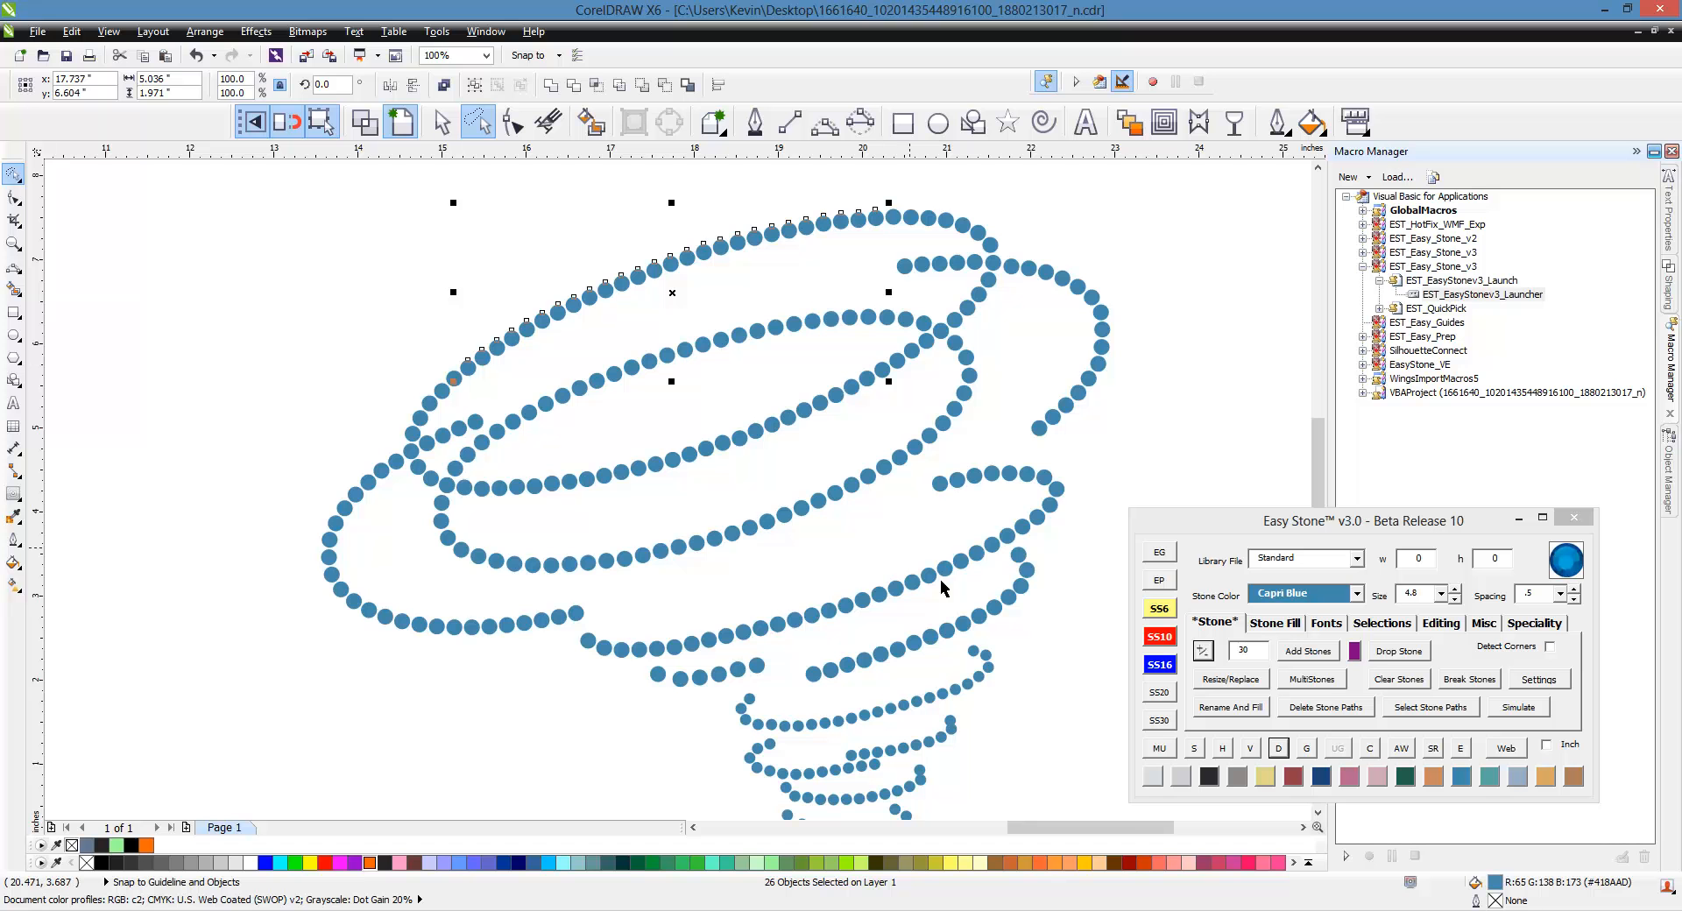
left_click(1158, 639)
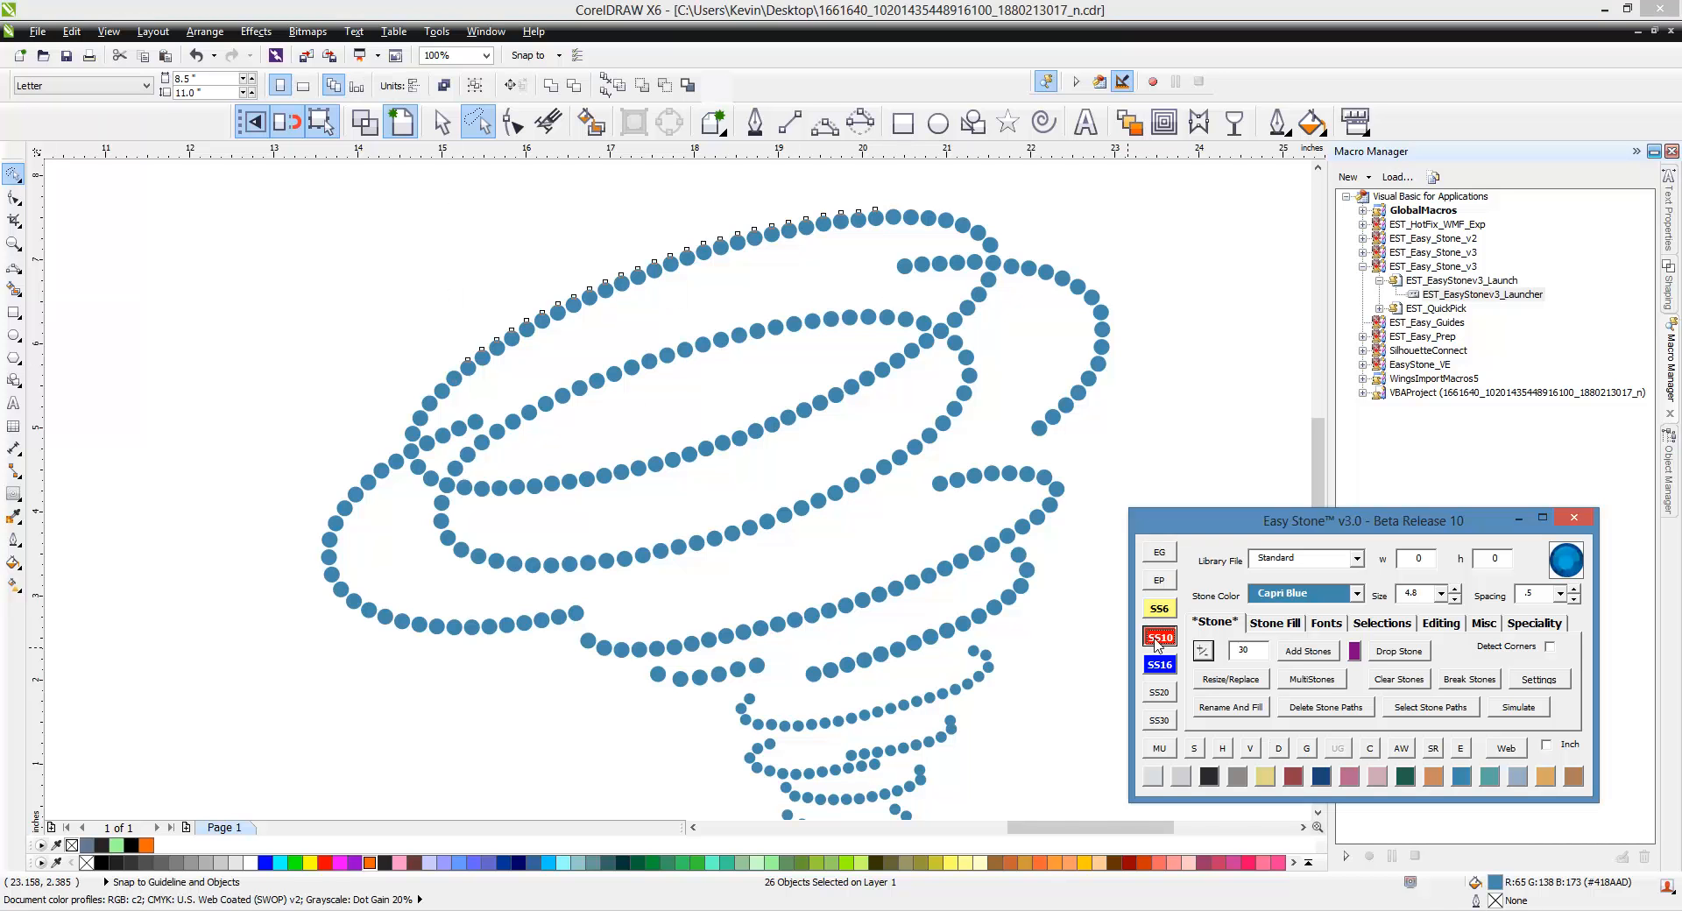
left_click(737, 297)
Move the small stone at the arc's right end closer to the adjoining SS16 stone.
scroll(881, 192, "up", 5)
scroll(881, 193, "up", 5)
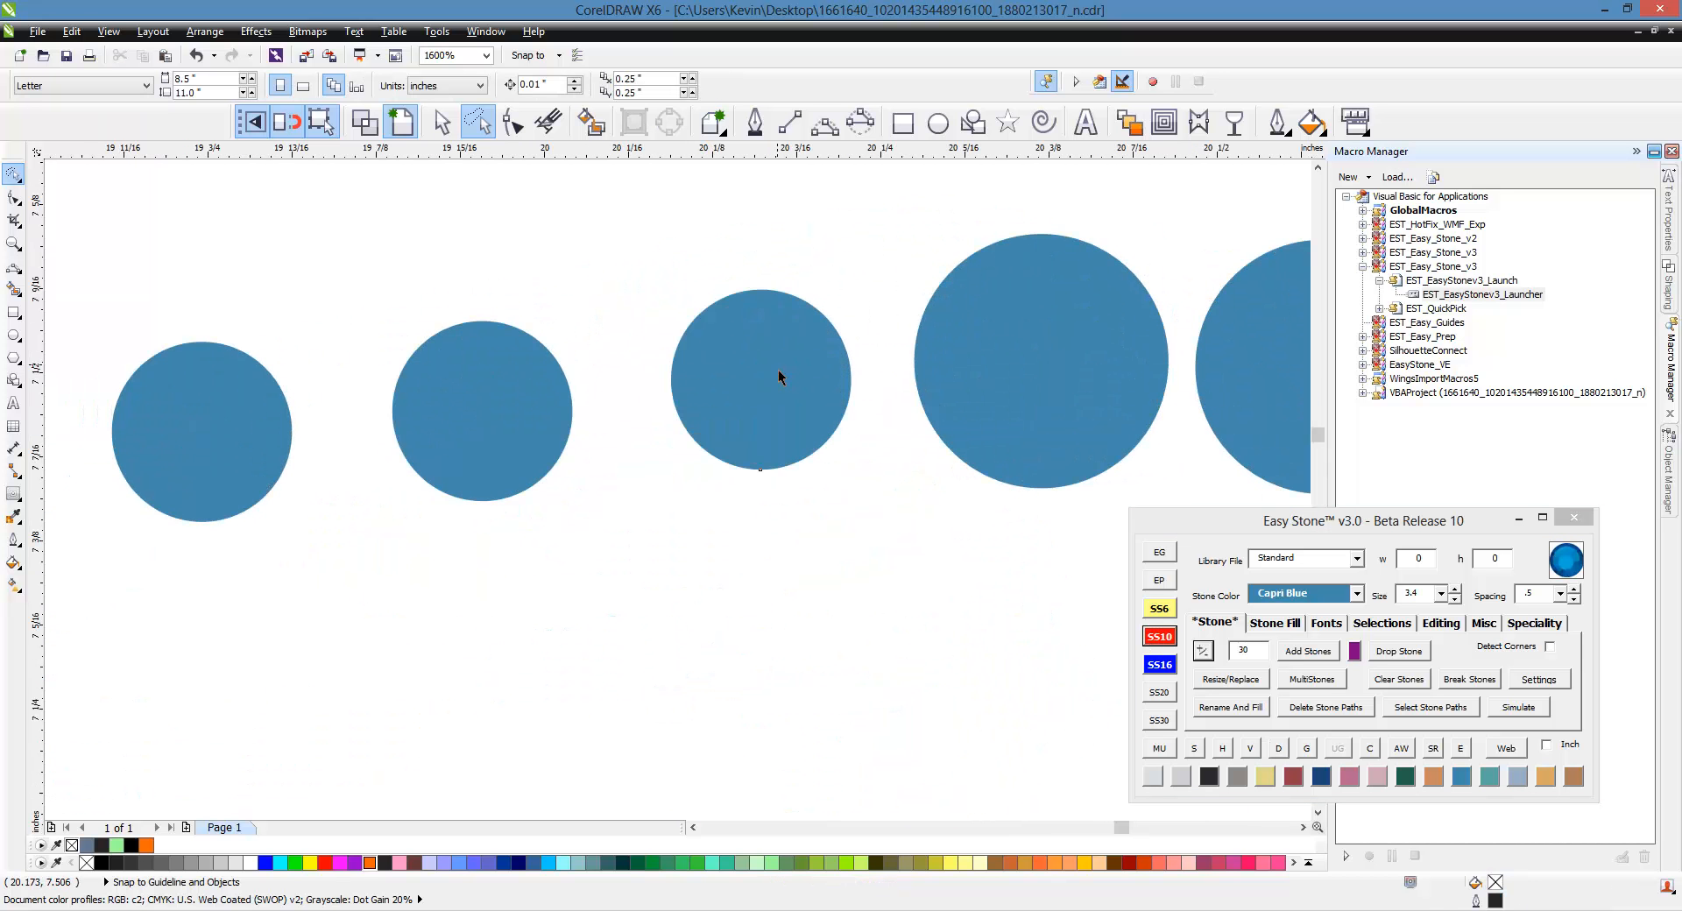
left_click_drag(778, 370, 818, 376)
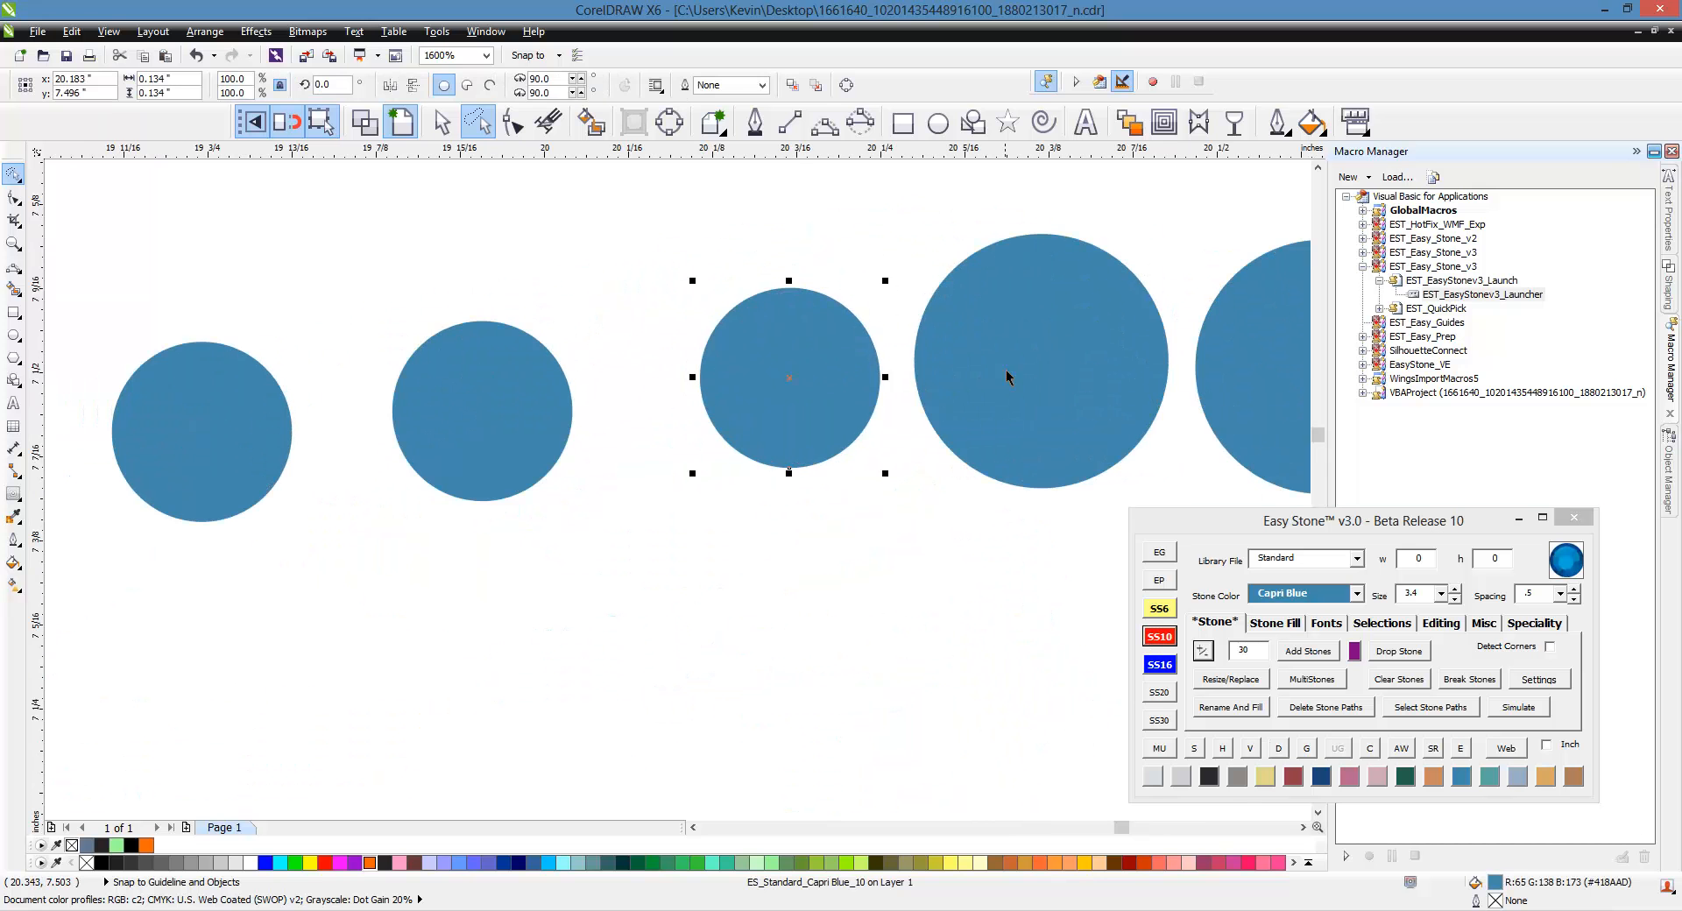
scroll(1006, 377, "down", 5)
Nudge the small stone at the arc's left end down toward the adjoining SS16 stone.
scroll(472, 511, "up", 3)
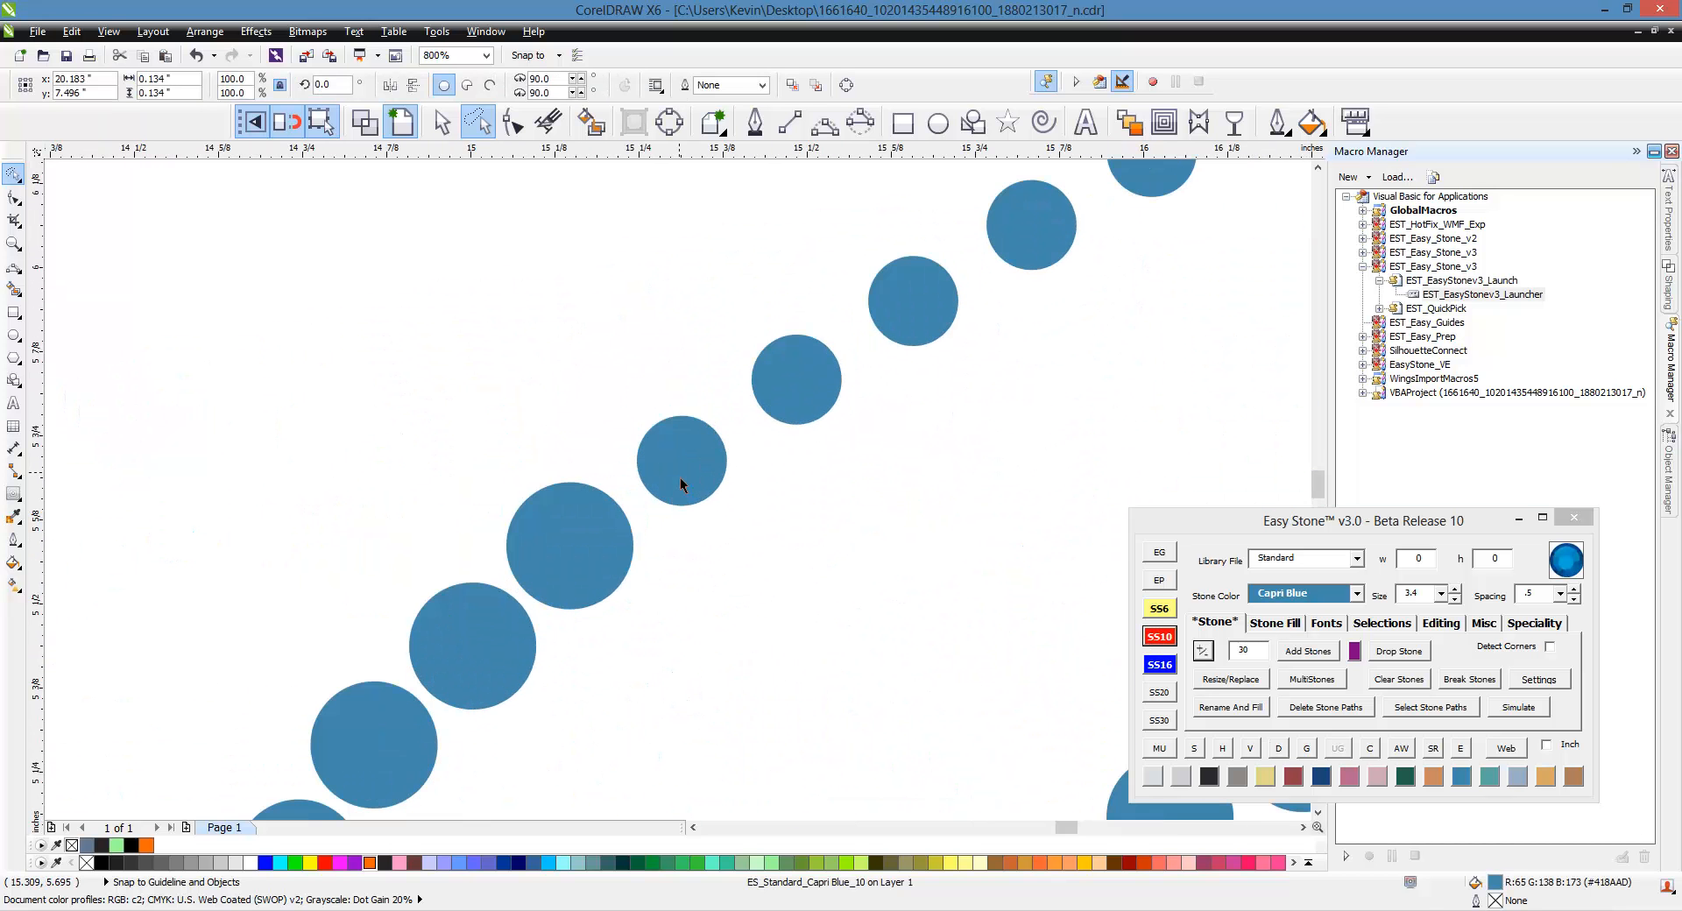
left_click(678, 457)
scroll(533, 449, "down", 2)
scroll(543, 445, "up", 3)
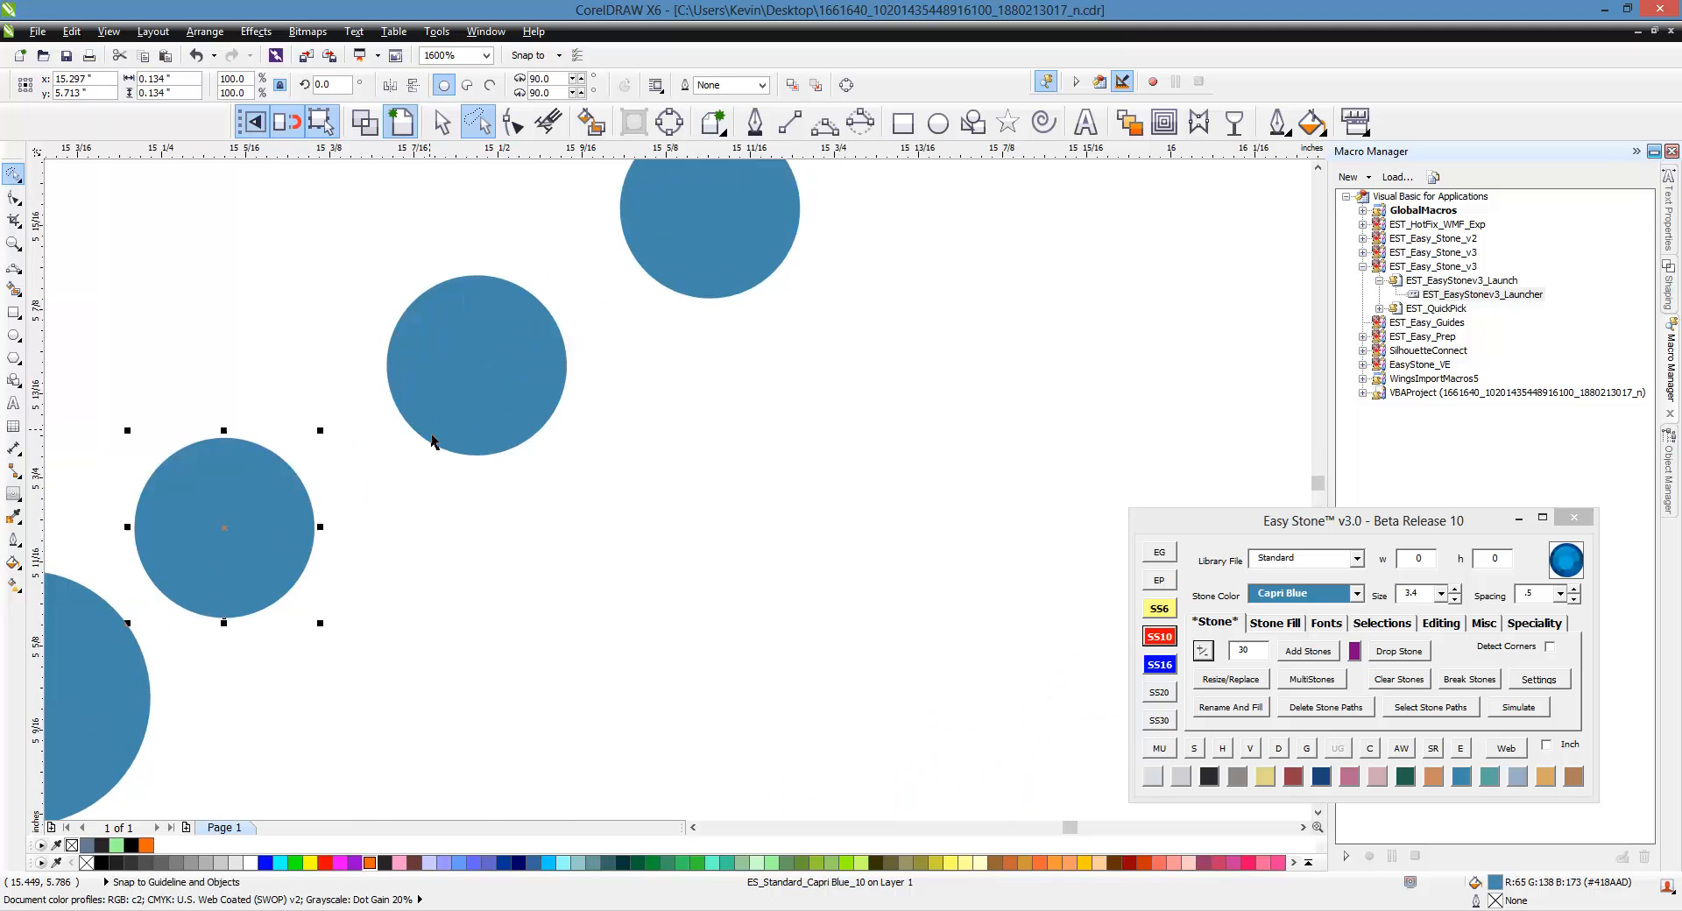
key("Down")
key("Down")
scroll(268, 438, "down", 6)
key("Escape")
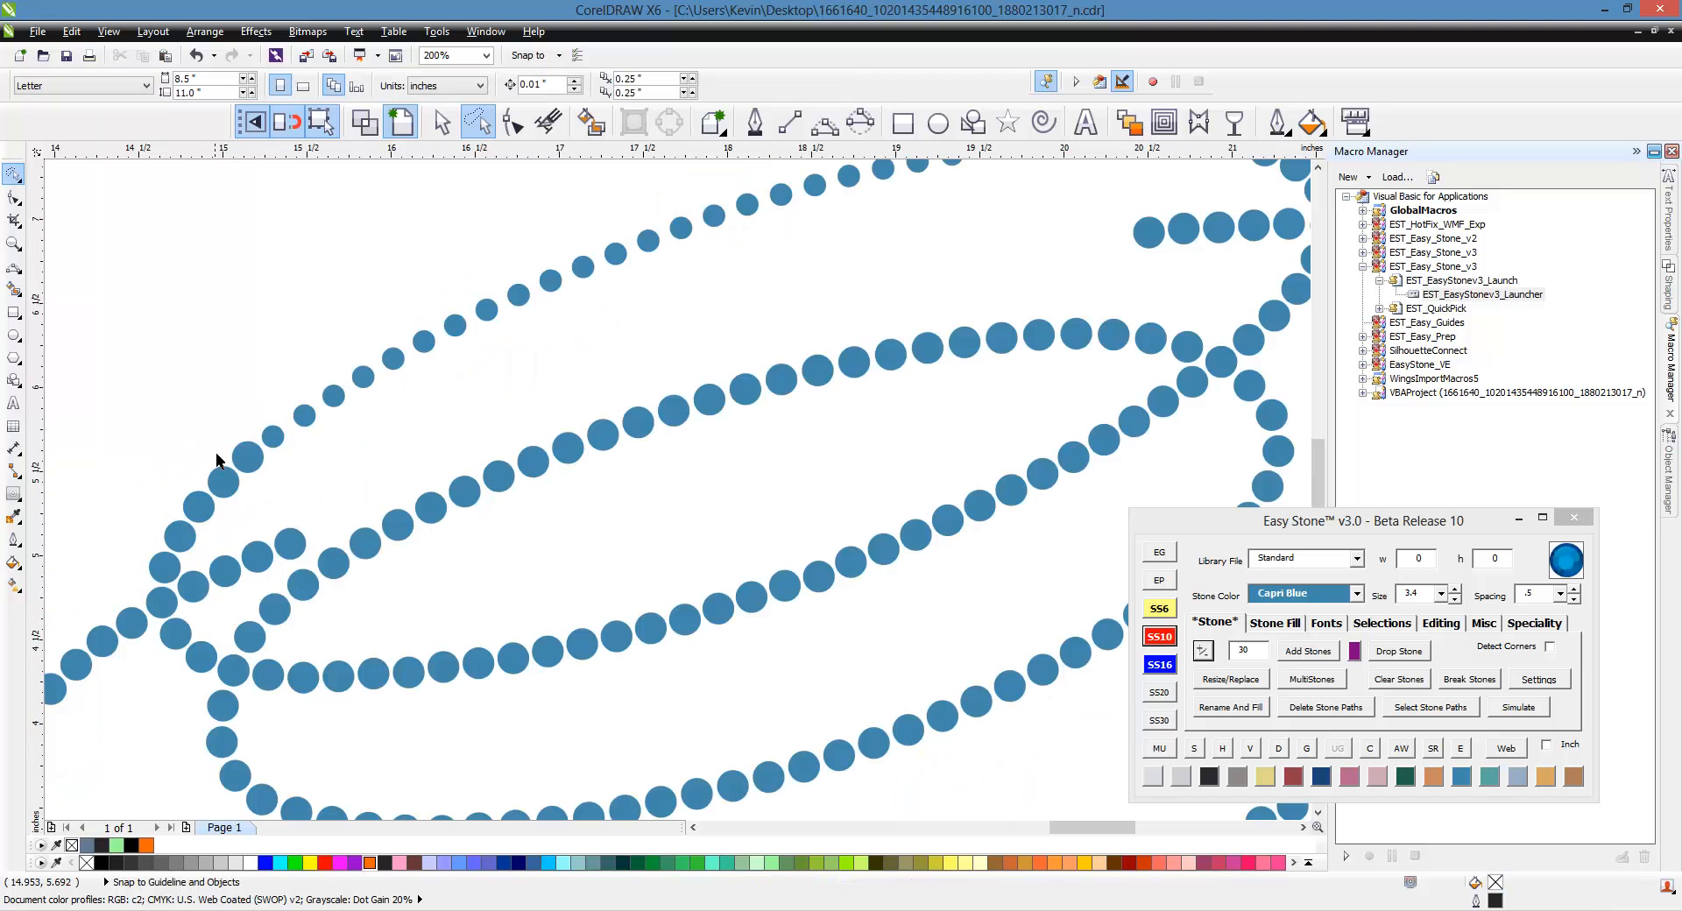
Freehand-select the 26 SS10 stones of the outer loop's upper arc and distribute them evenly along their path.
scroll(233, 397, "down", 4)
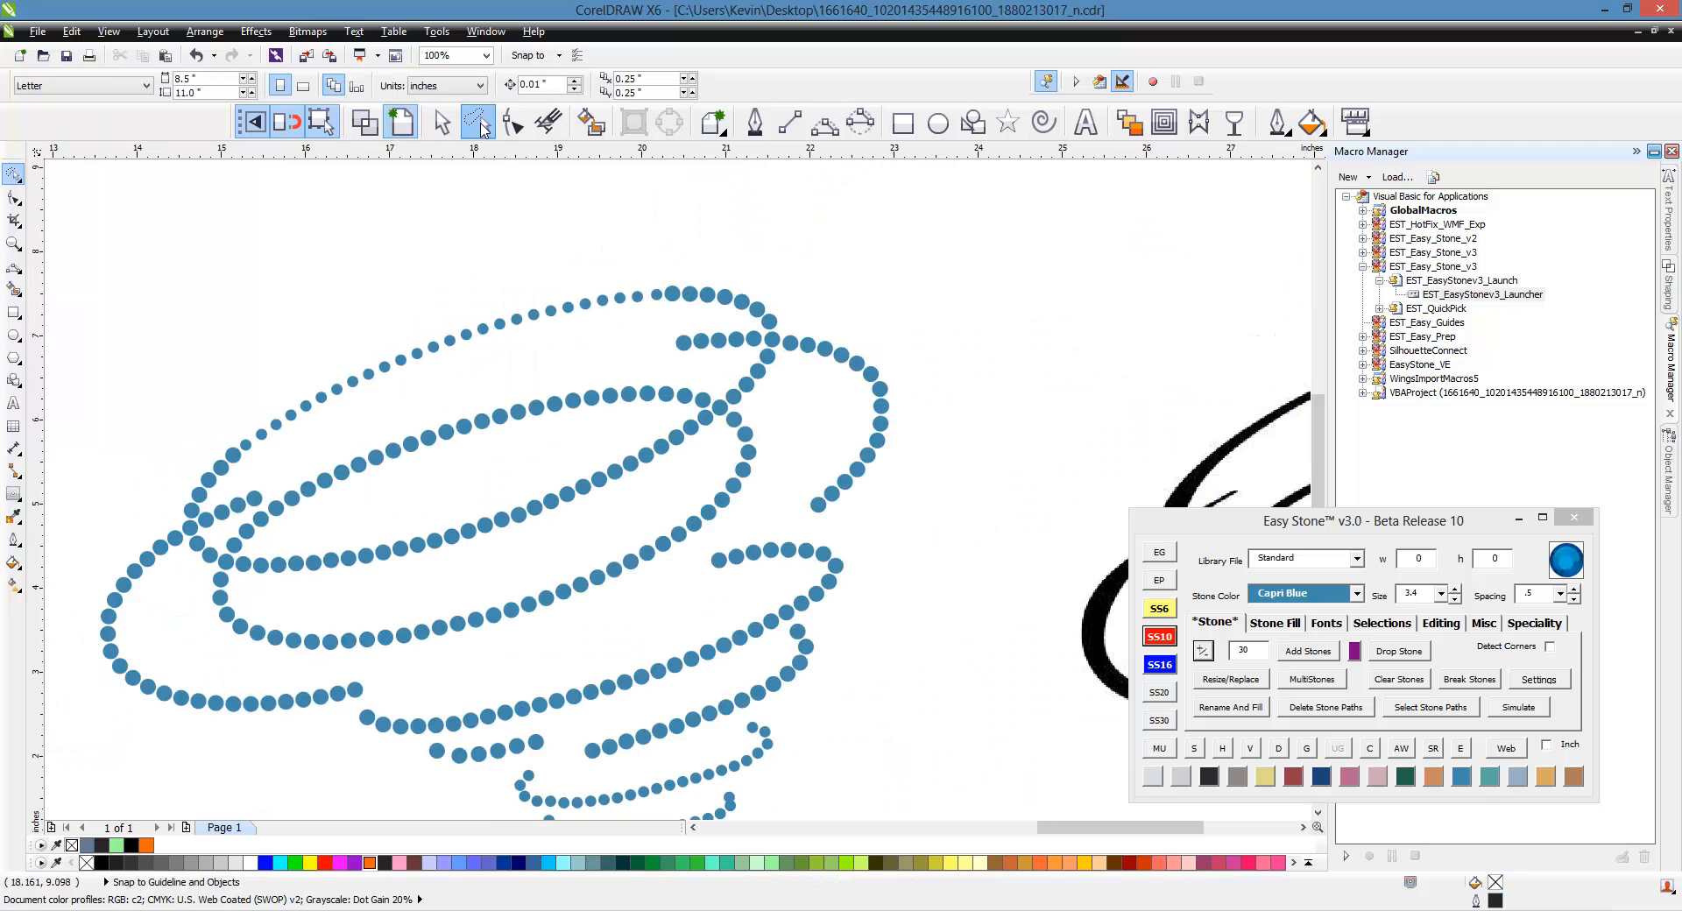
mouse_move(294, 318)
left_mouse_down()
mouse_move(517, 235)
mouse_move(652, 261)
mouse_move(677, 294)
left_mouse_up()
mouse_move(570, 403)
left_mouse_down()
mouse_move(426, 440)
mouse_move(219, 441)
left_mouse_up()
scroll(219, 441, "up", 2)
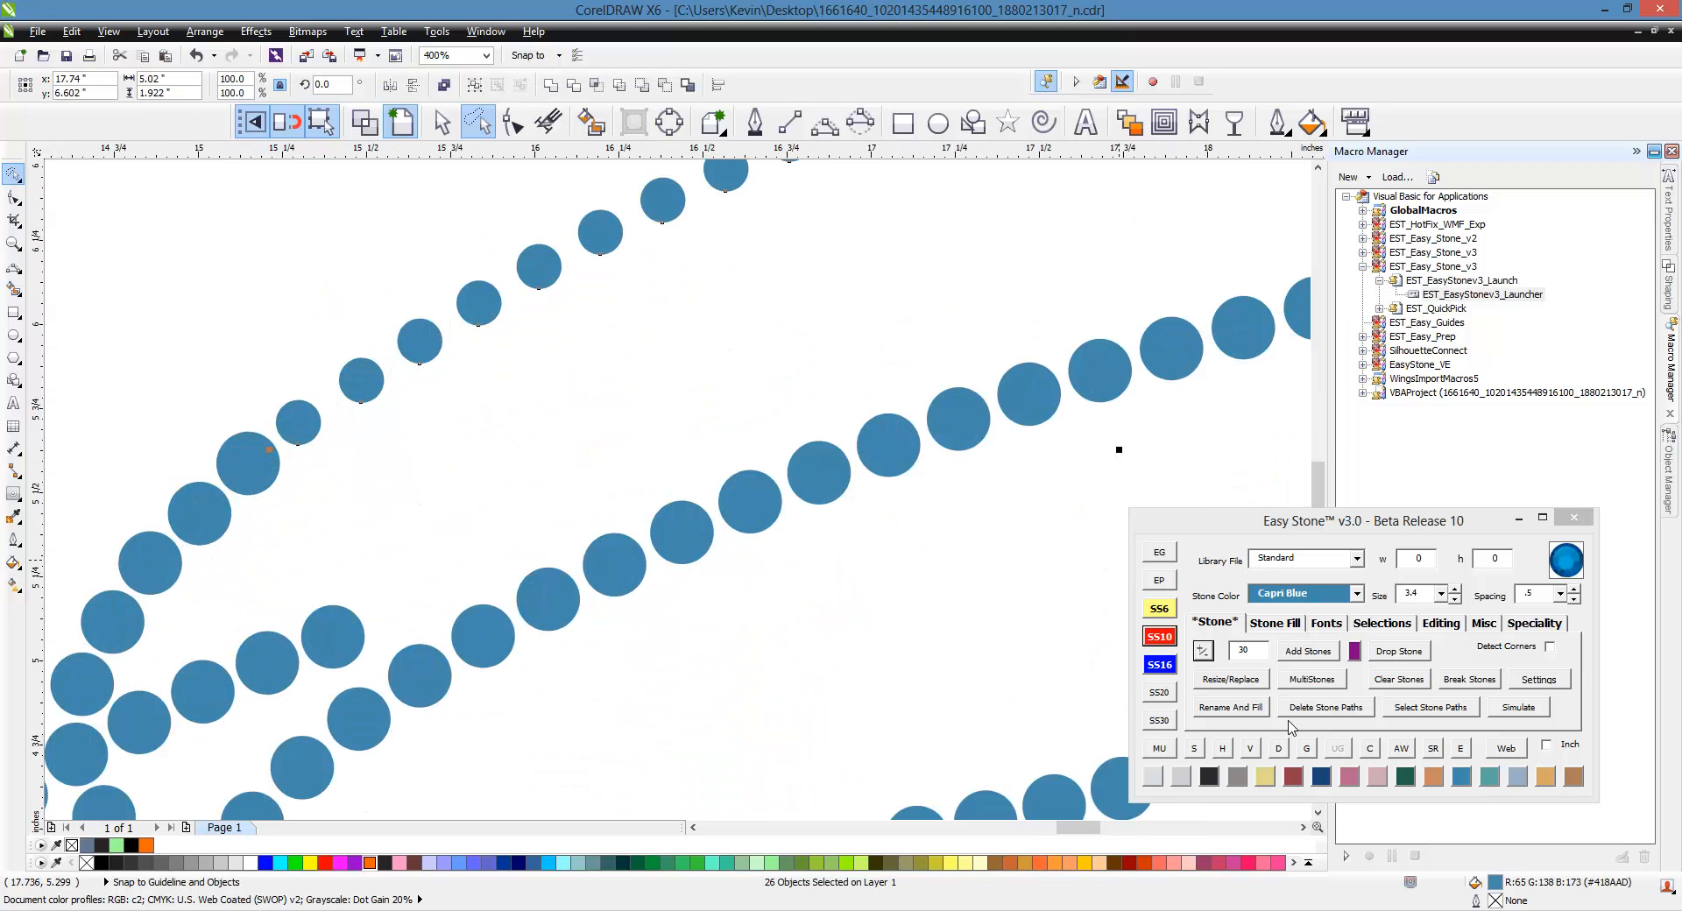
left_click(1281, 748)
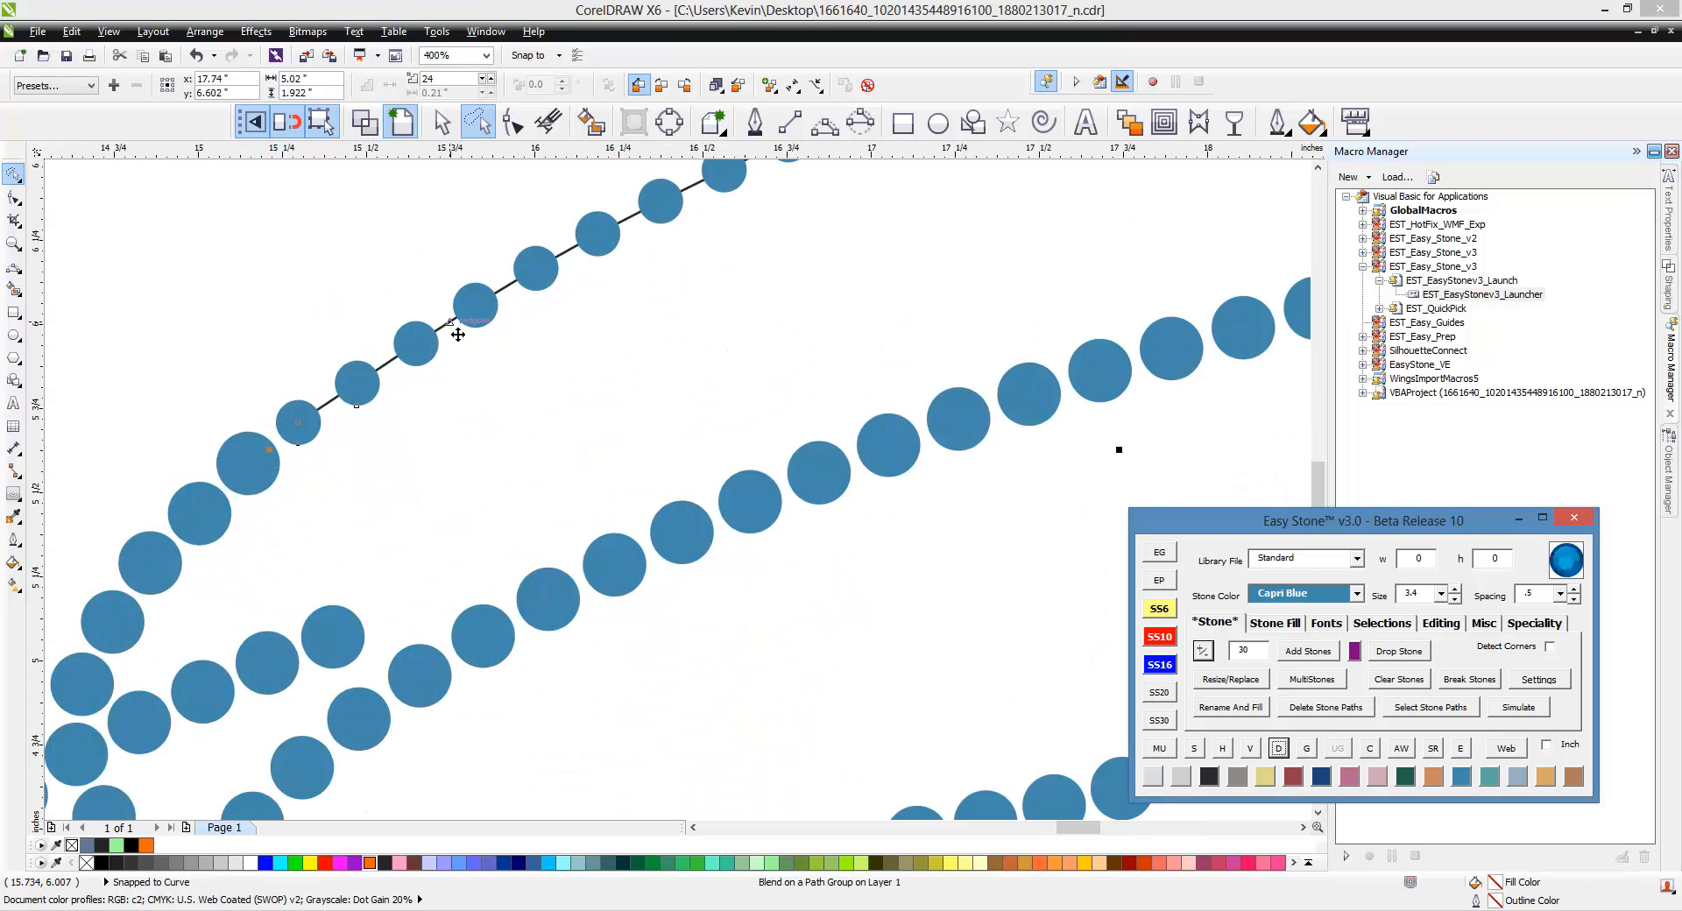
scroll(457, 335, "down", 2)
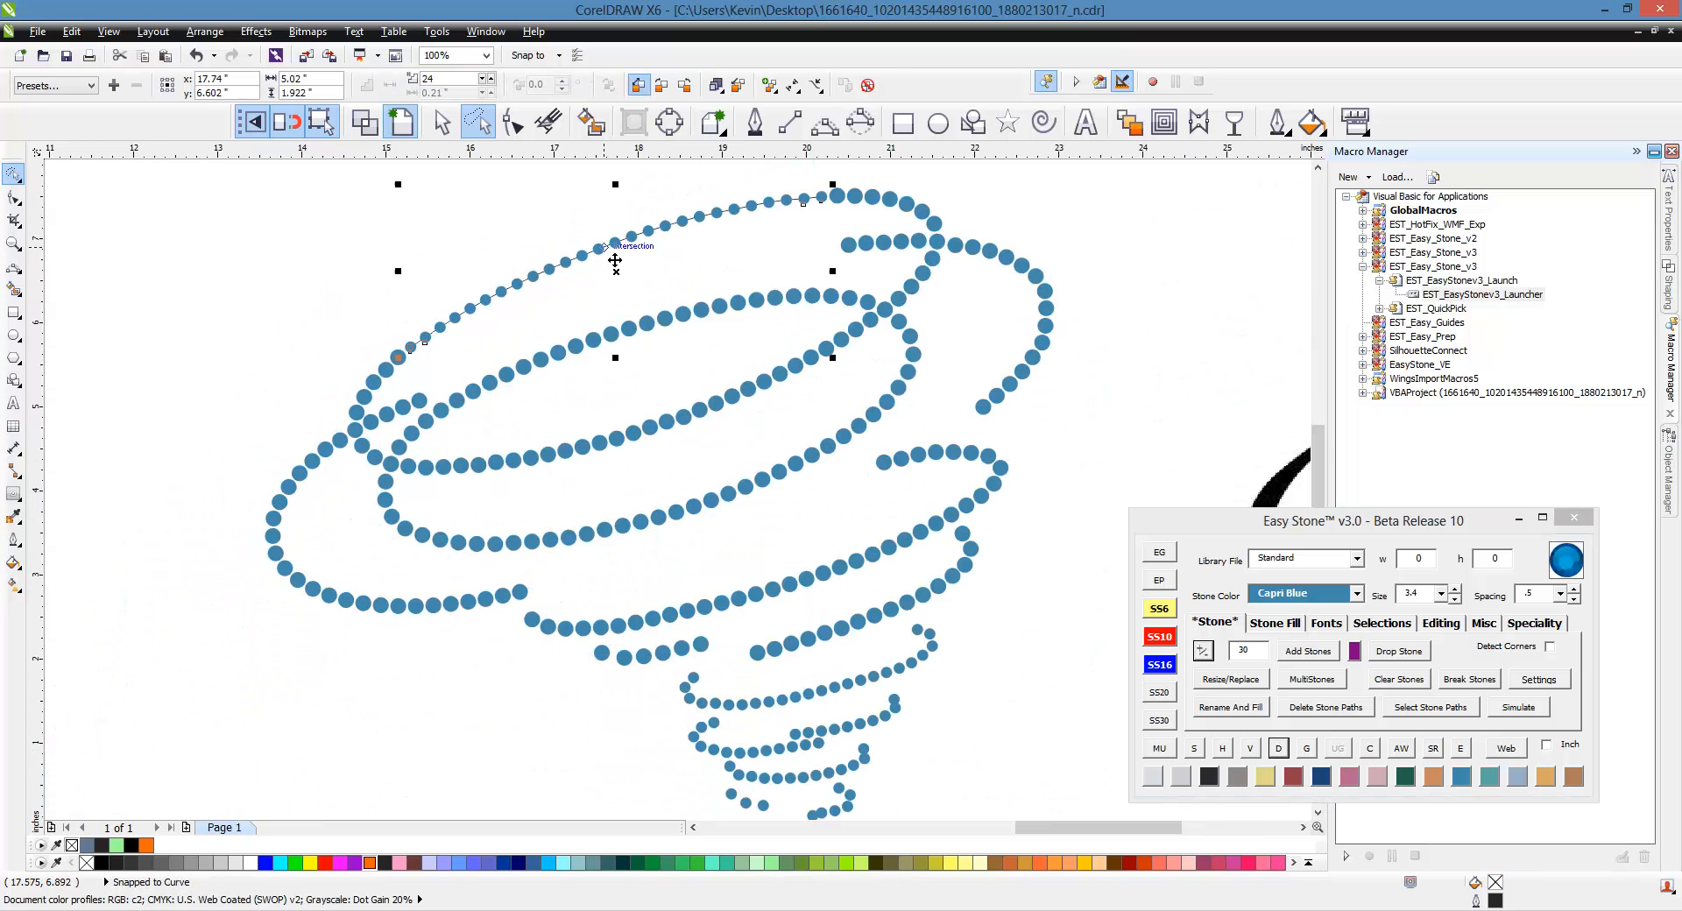
Clear the stones from the outer loop's upper arc path and refill it with 35 SS10 stones.
left_click(1386, 680)
left_click(607, 254)
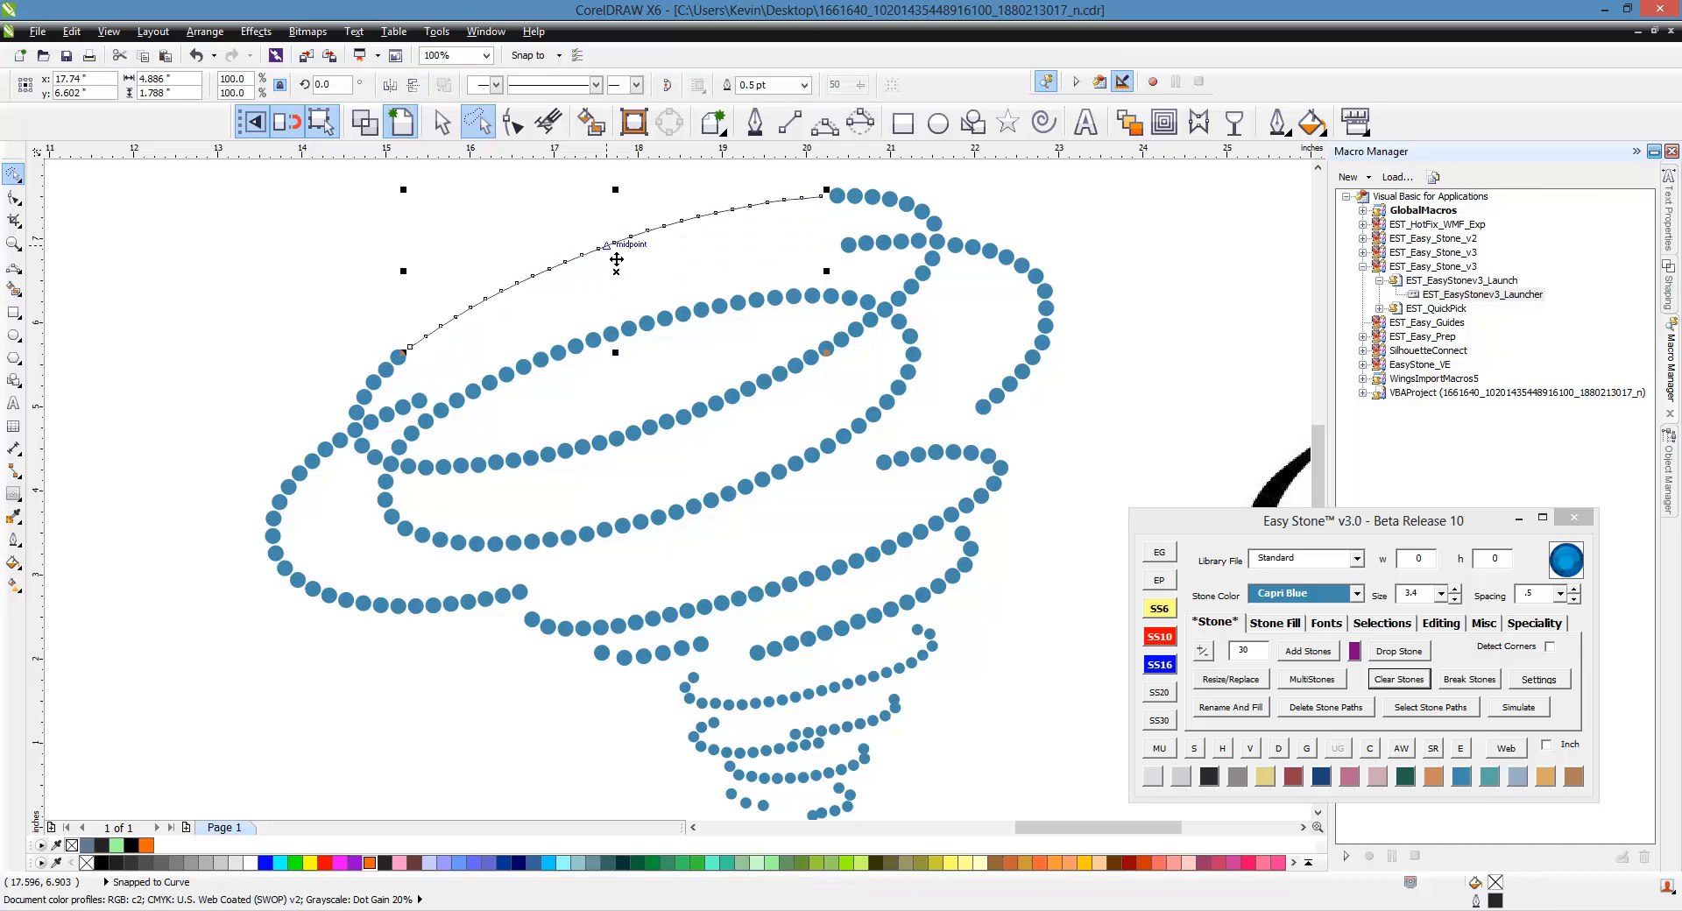
left_click(1253, 654)
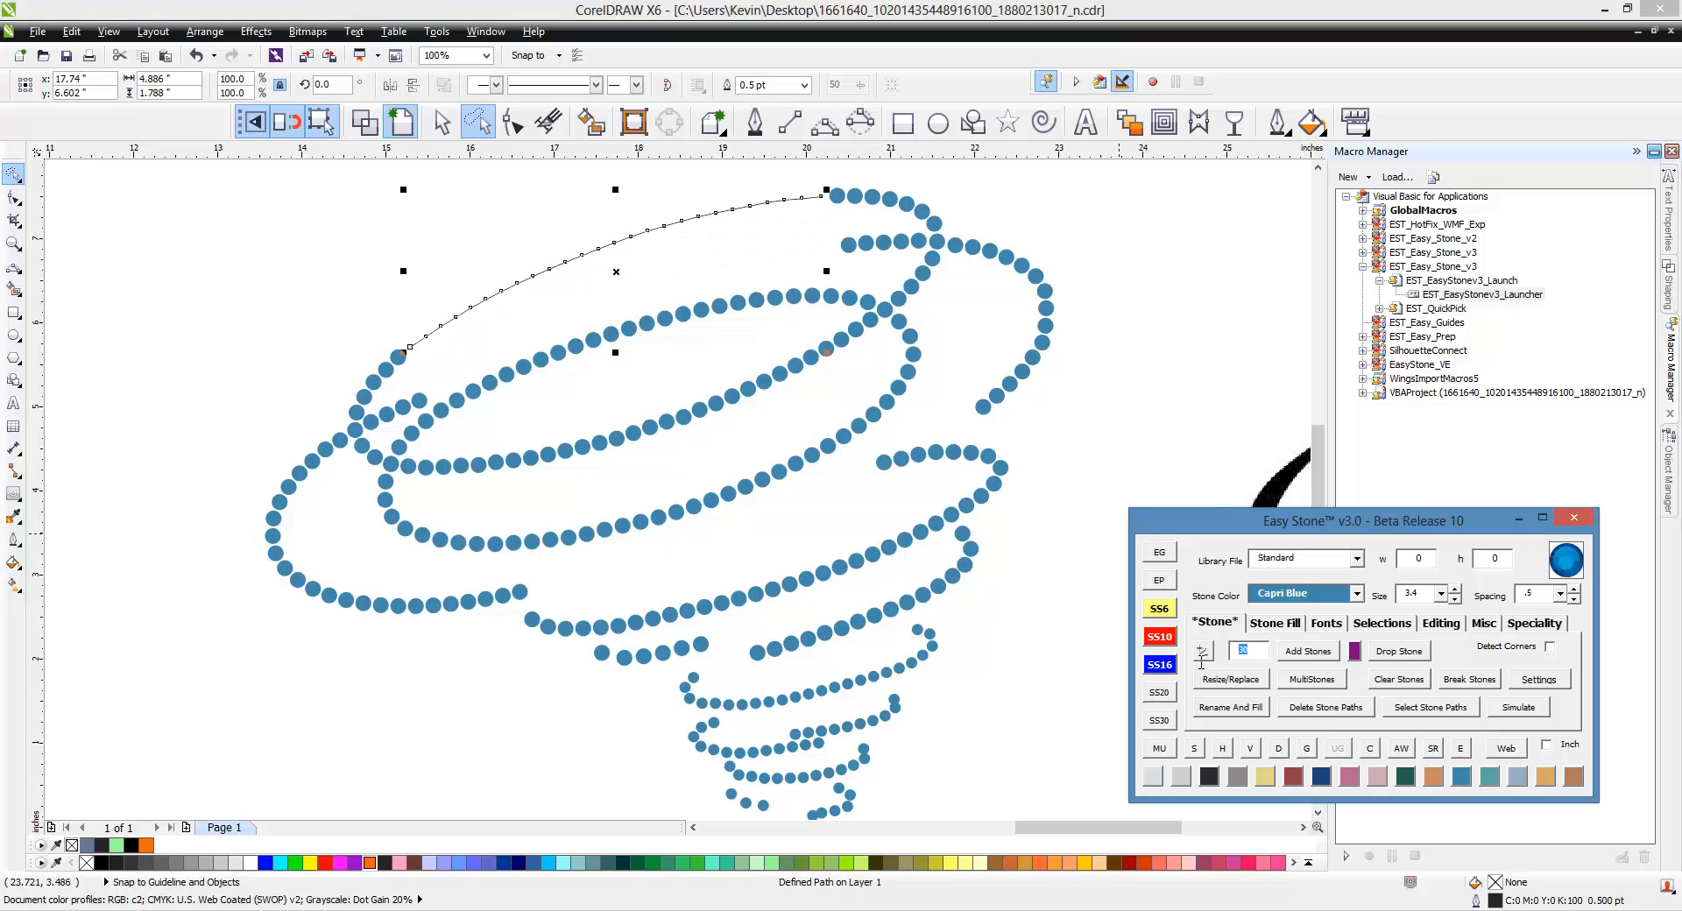
left_click(1305, 654)
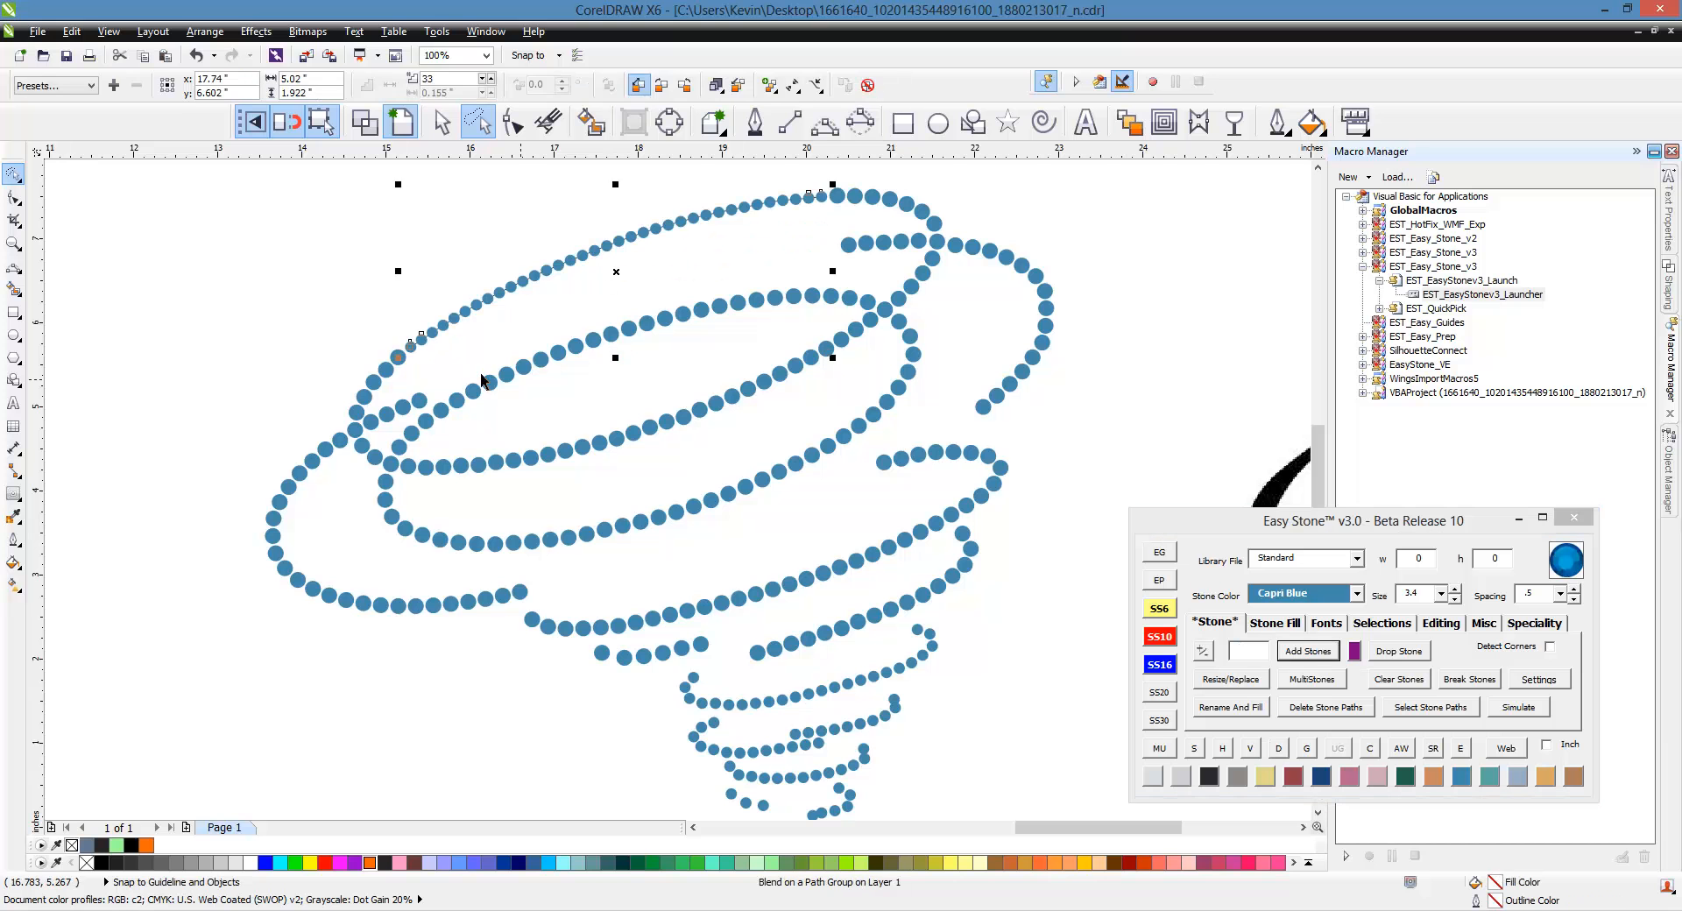
left_click(286, 329)
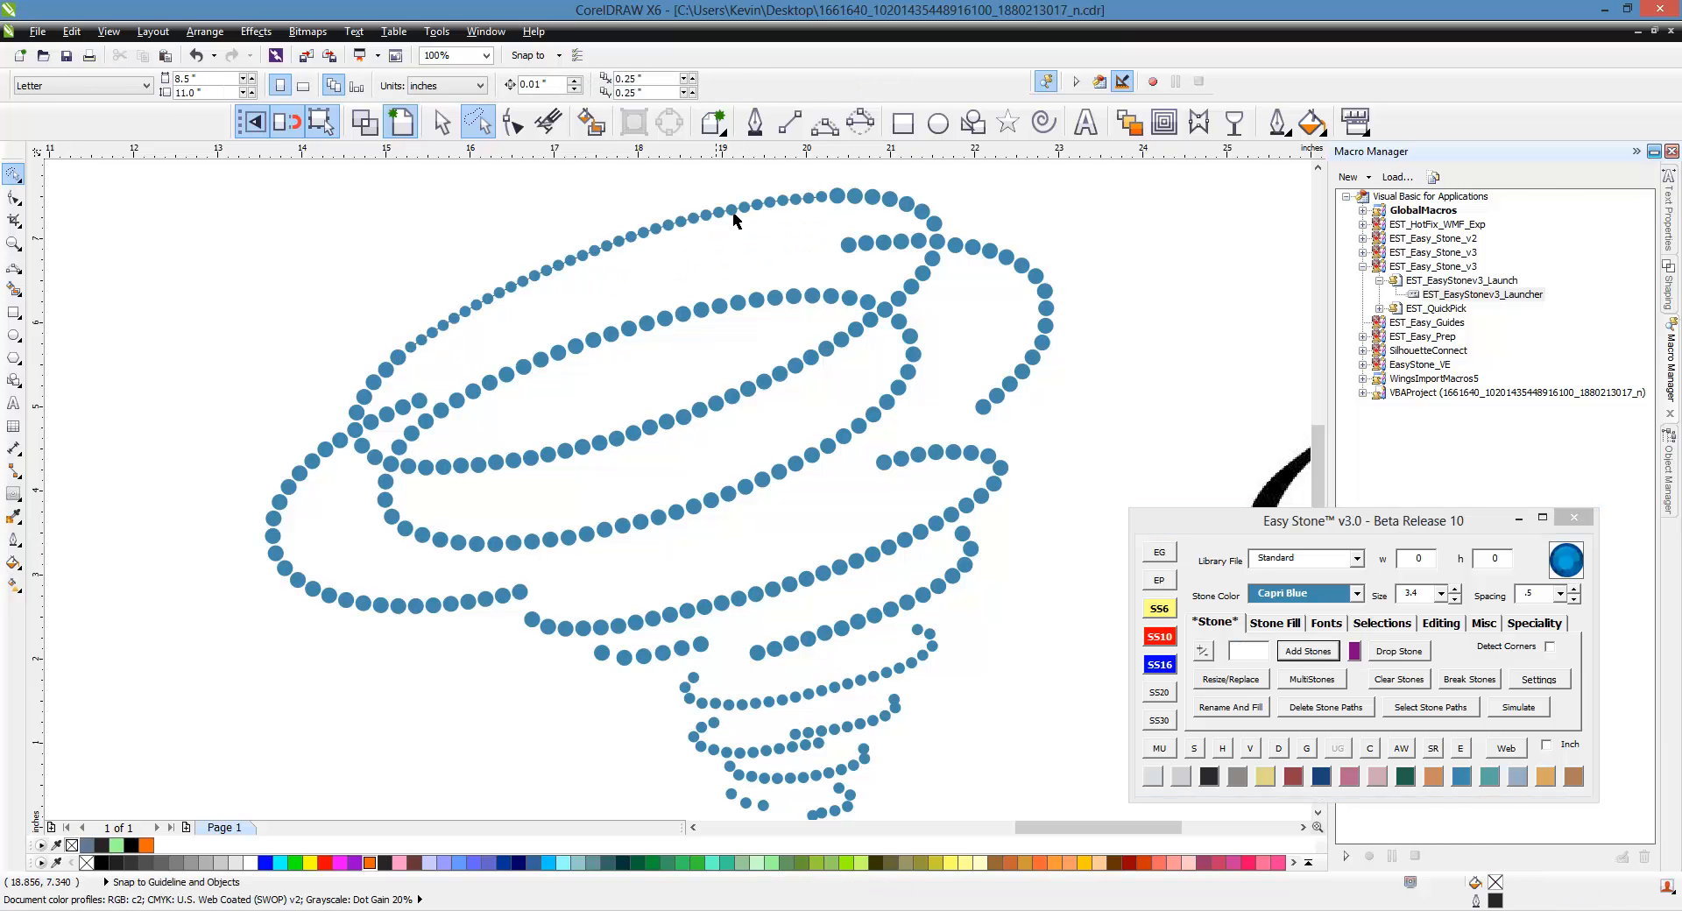
Distribute the refilled SS10 stones evenly along the outer loop's upper arc.
left_click(575, 268)
left_click(1280, 747)
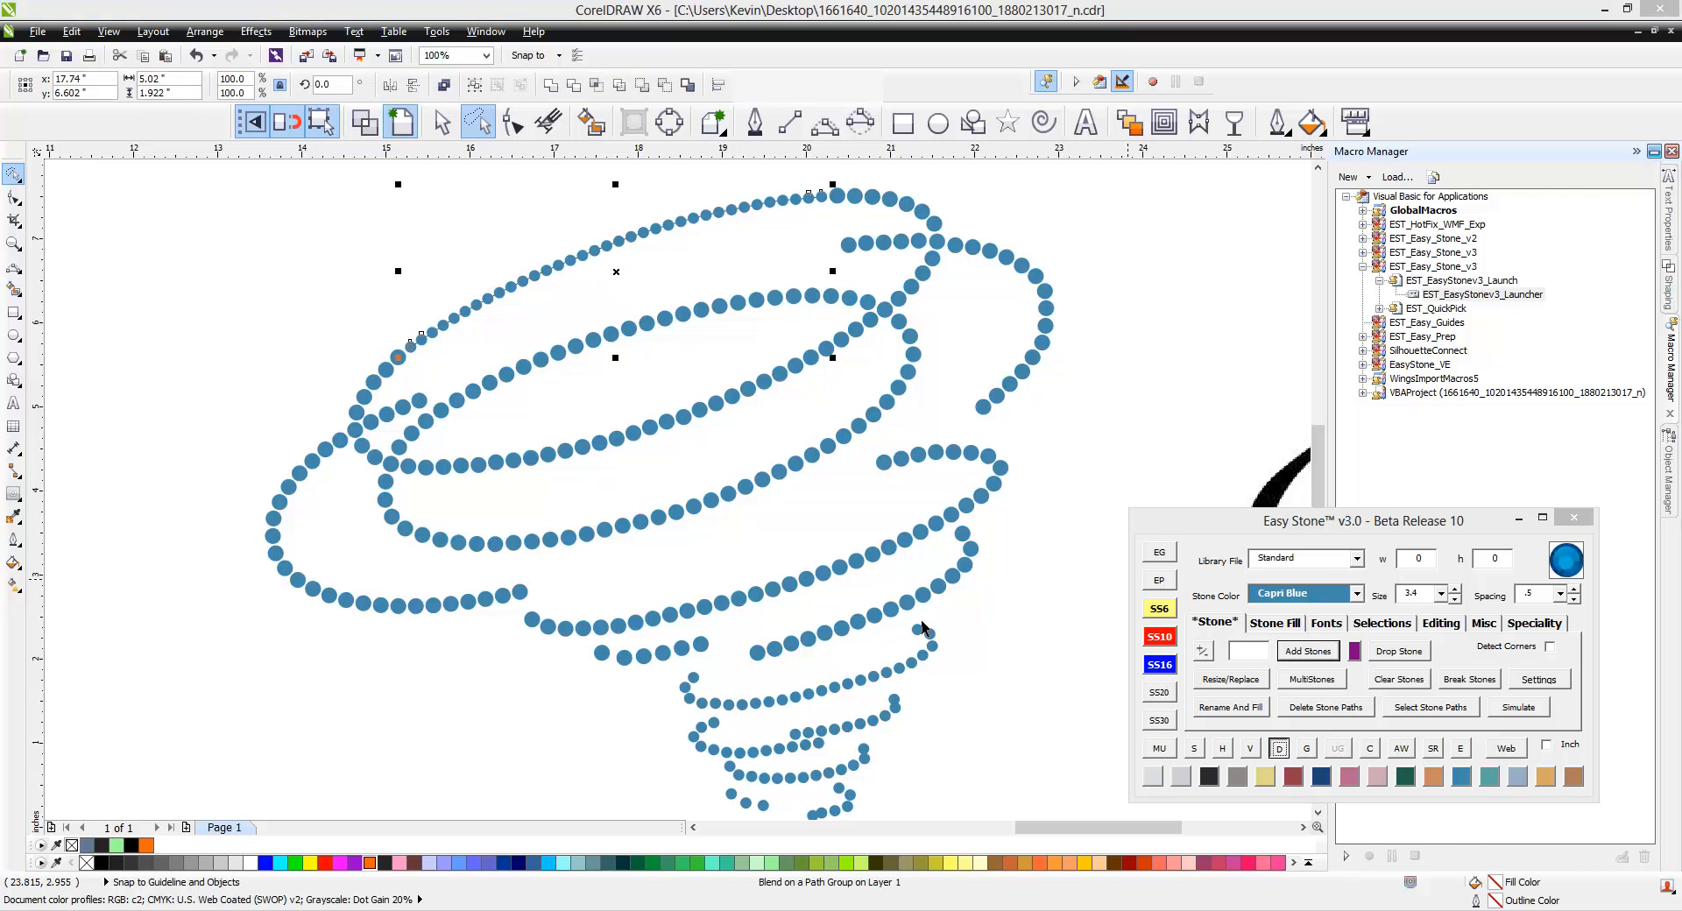
left_click(282, 348)
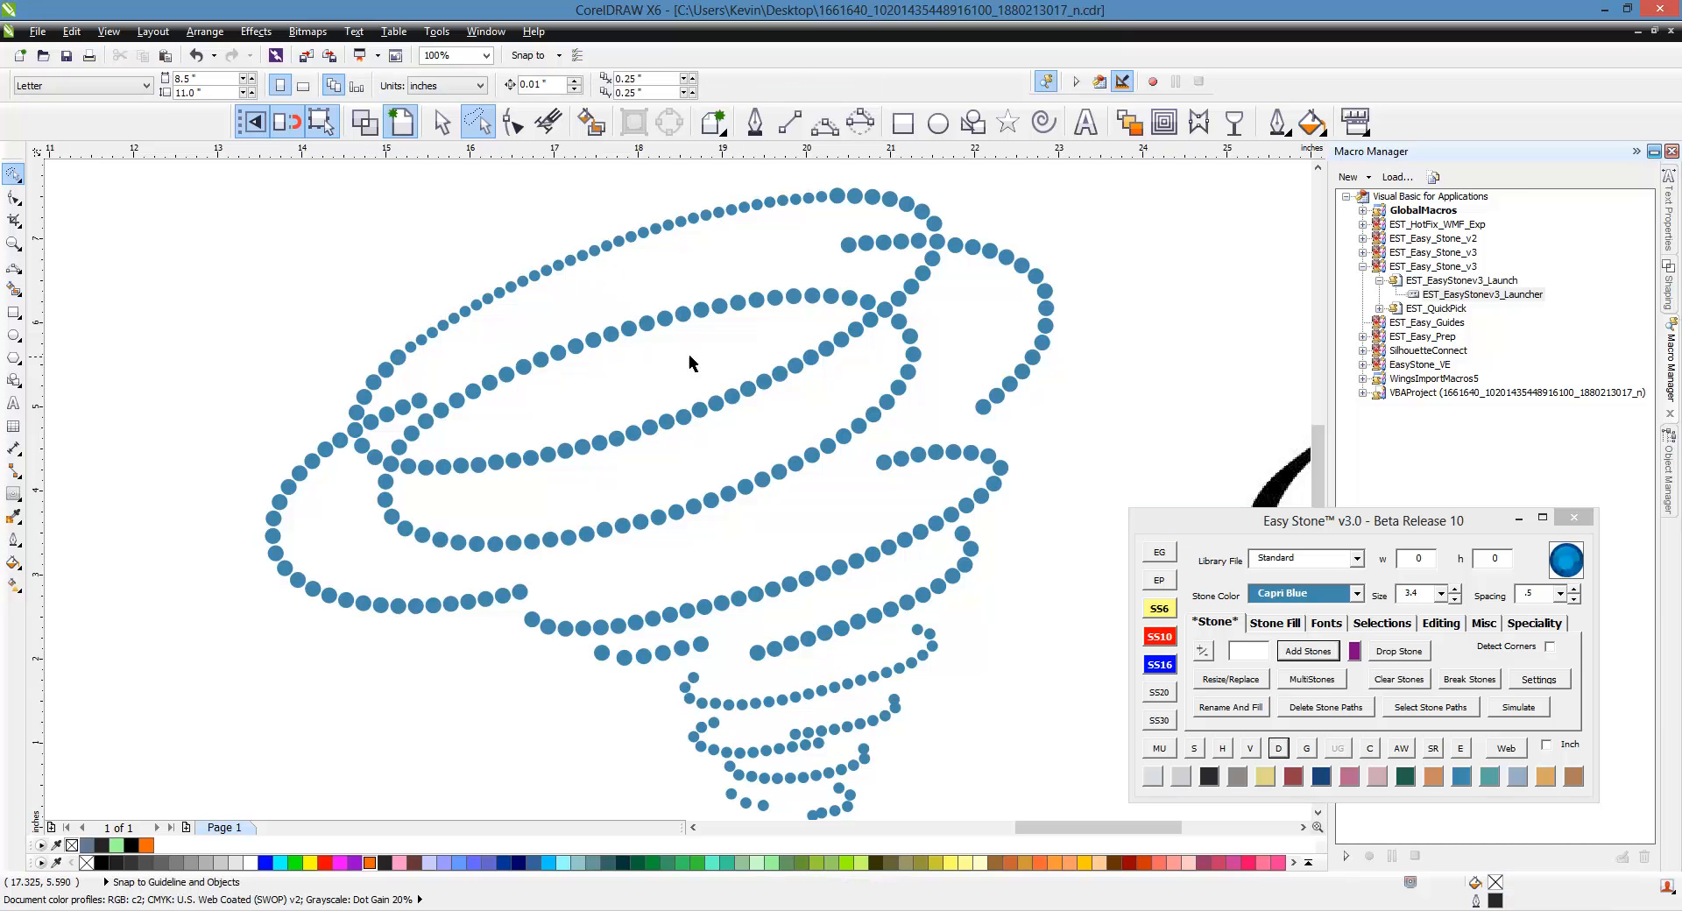
Select the five stones of the right-hand arc's inner tail, left of the crossing stone, and convert them to SS10.
scroll(300, 323, "down", 2)
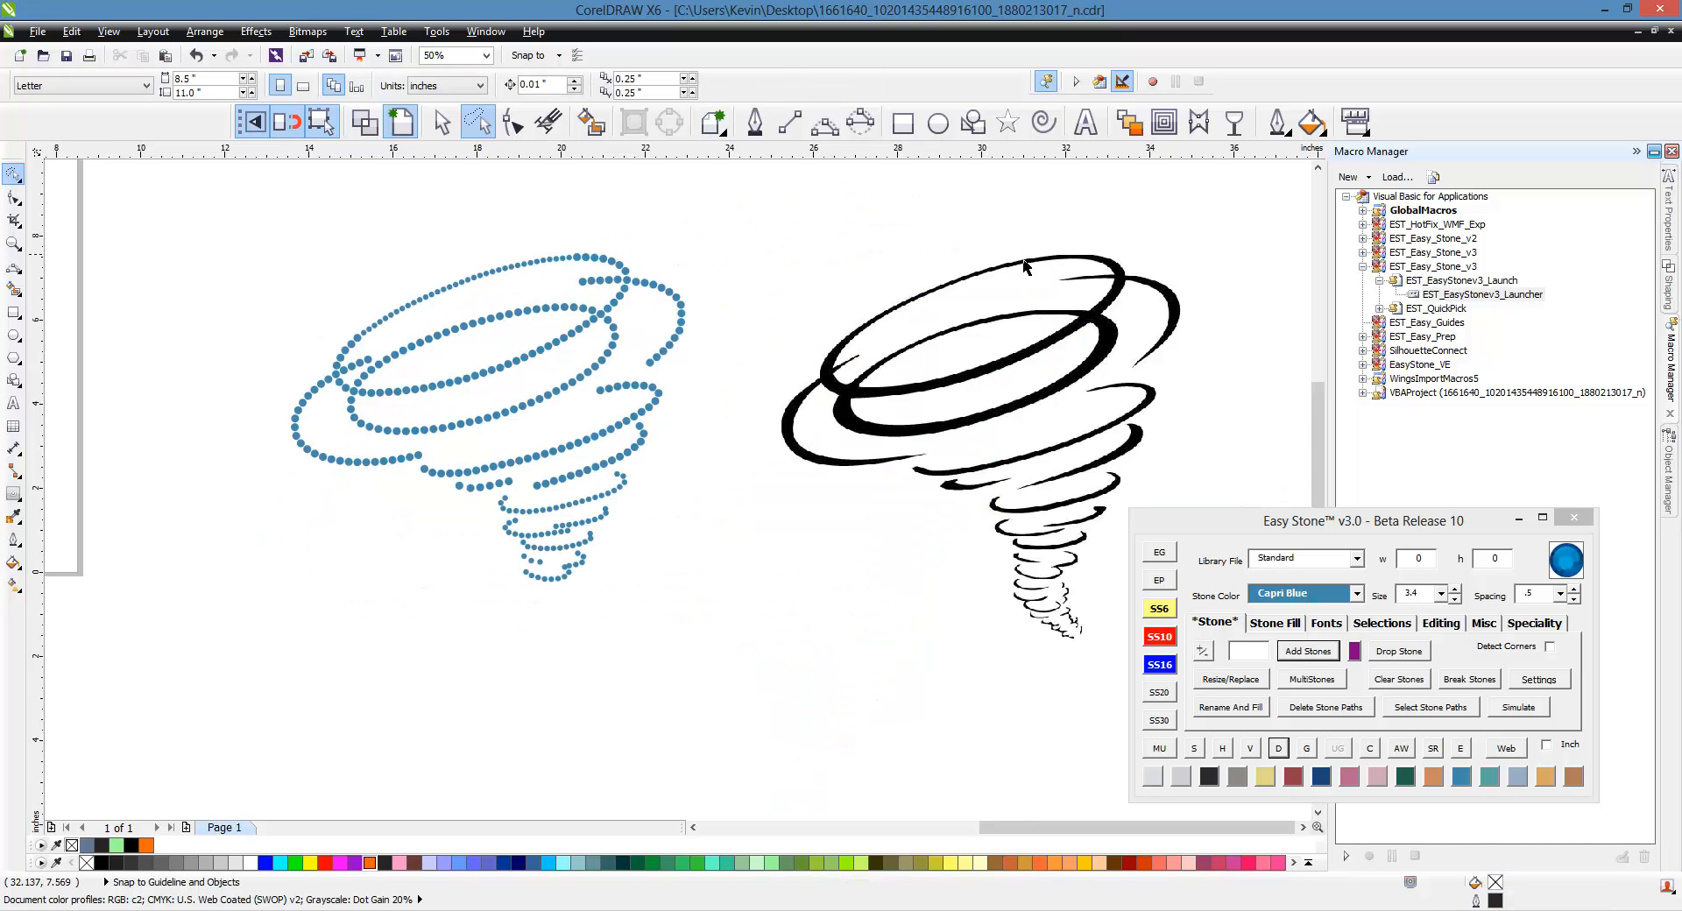
scroll(385, 323, "up", 2)
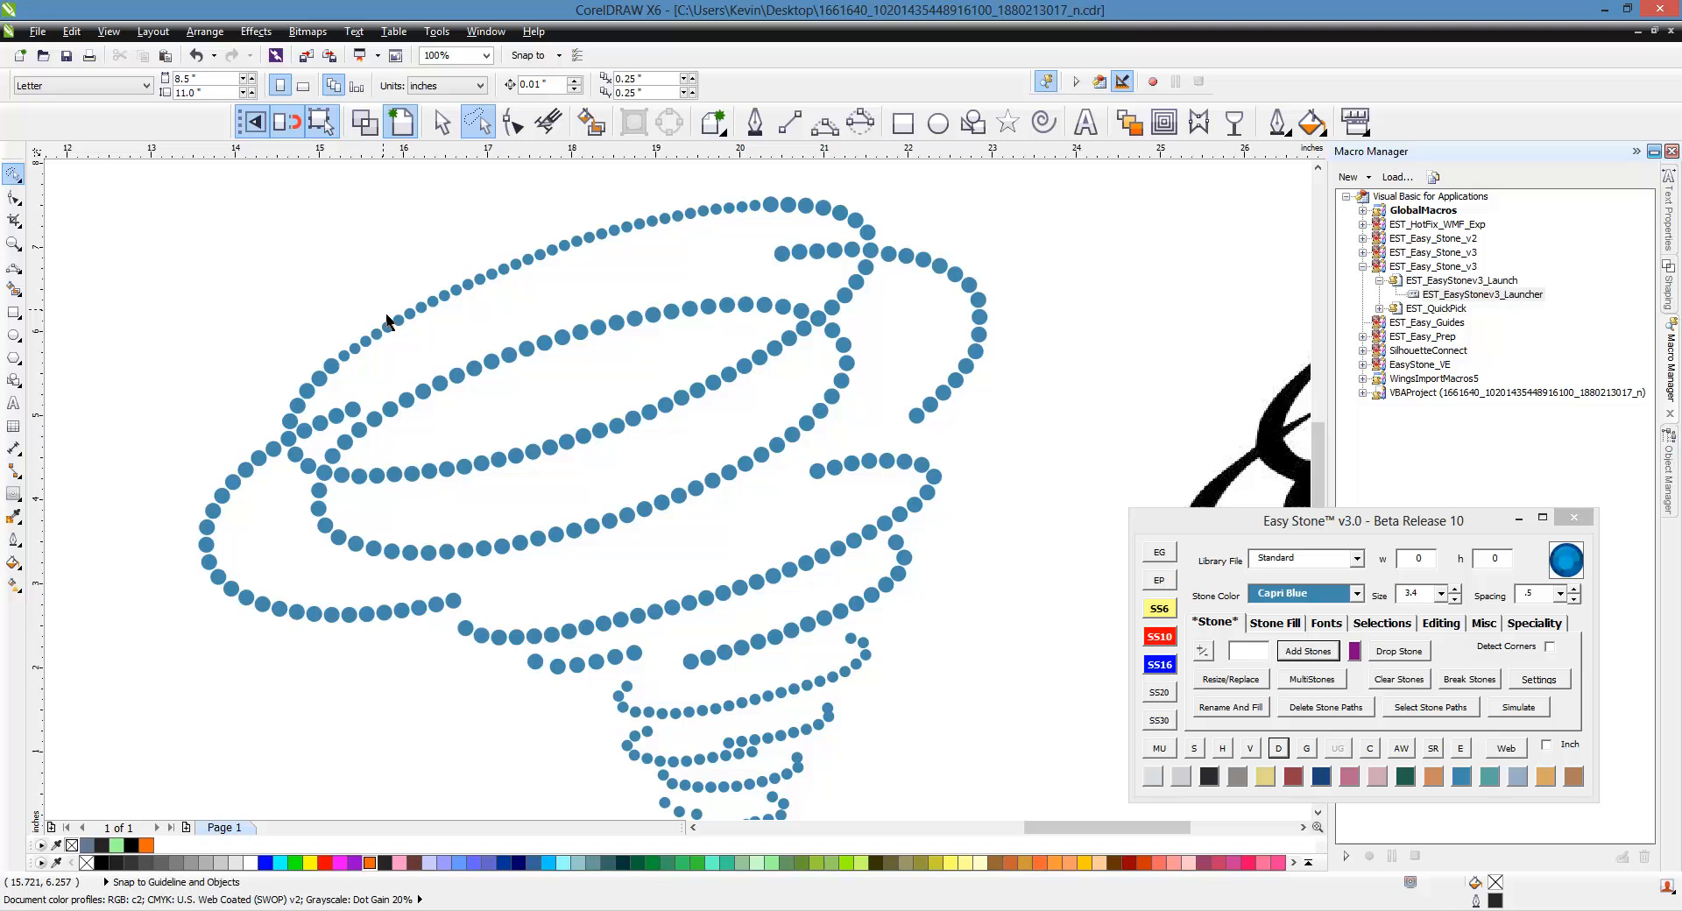
scroll(747, 331, "up", 4)
left_click(834, 299)
left_click(738, 304, "shift")
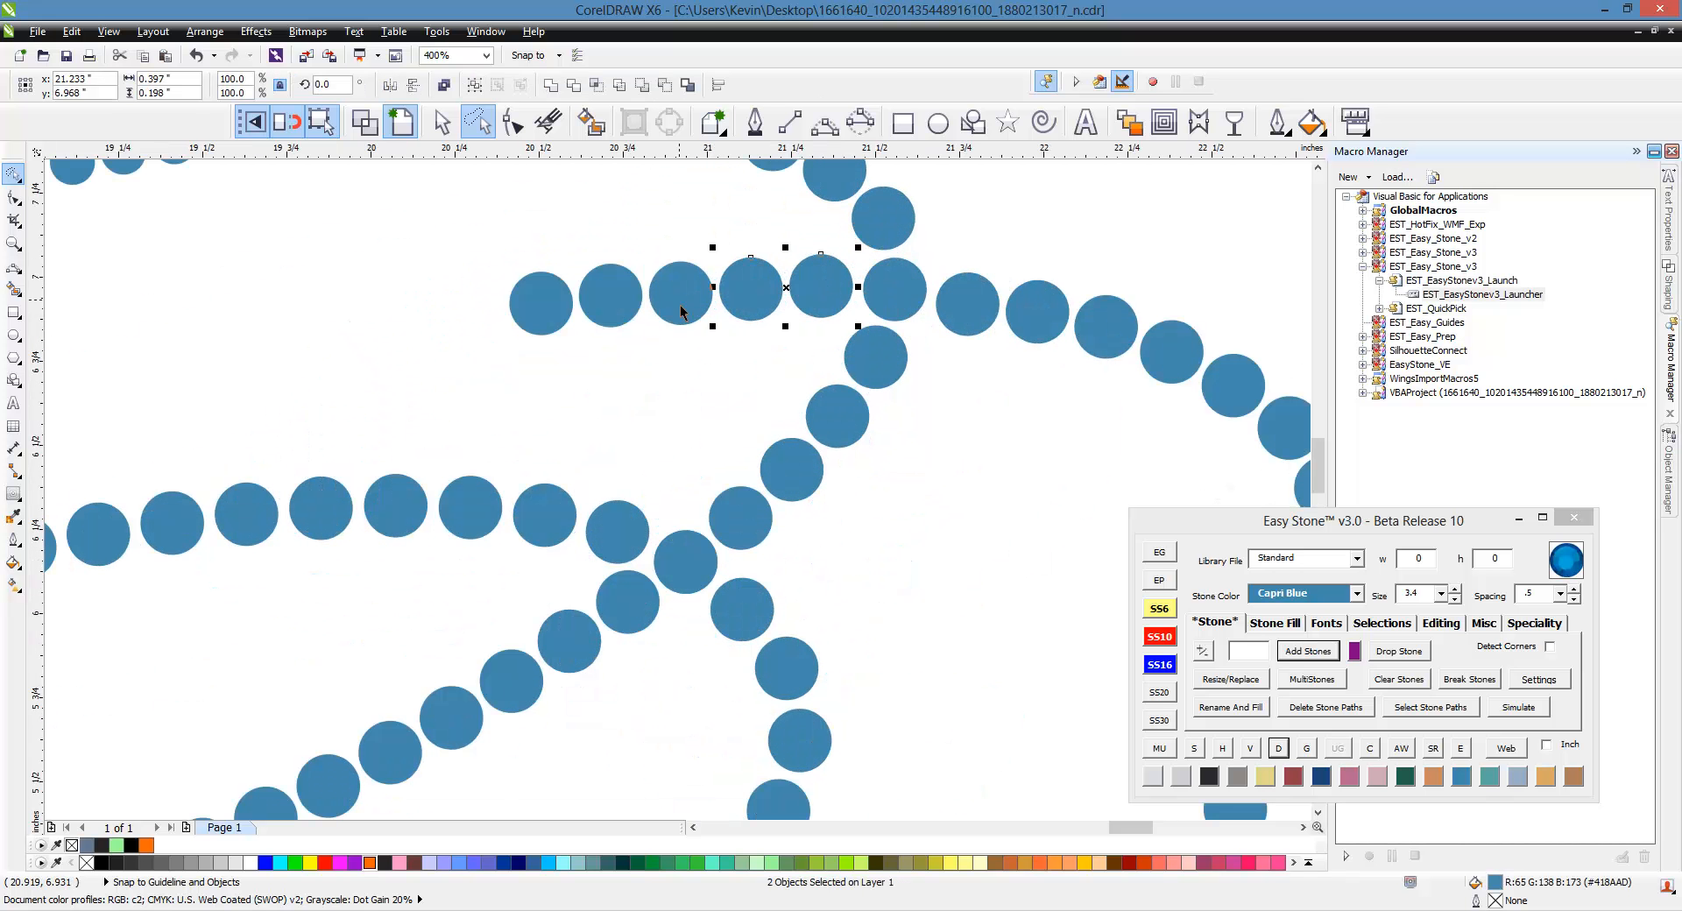
left_click(673, 304, "shift")
left_click(604, 305, "shift")
left_click(545, 308, "shift")
left_click(1152, 634)
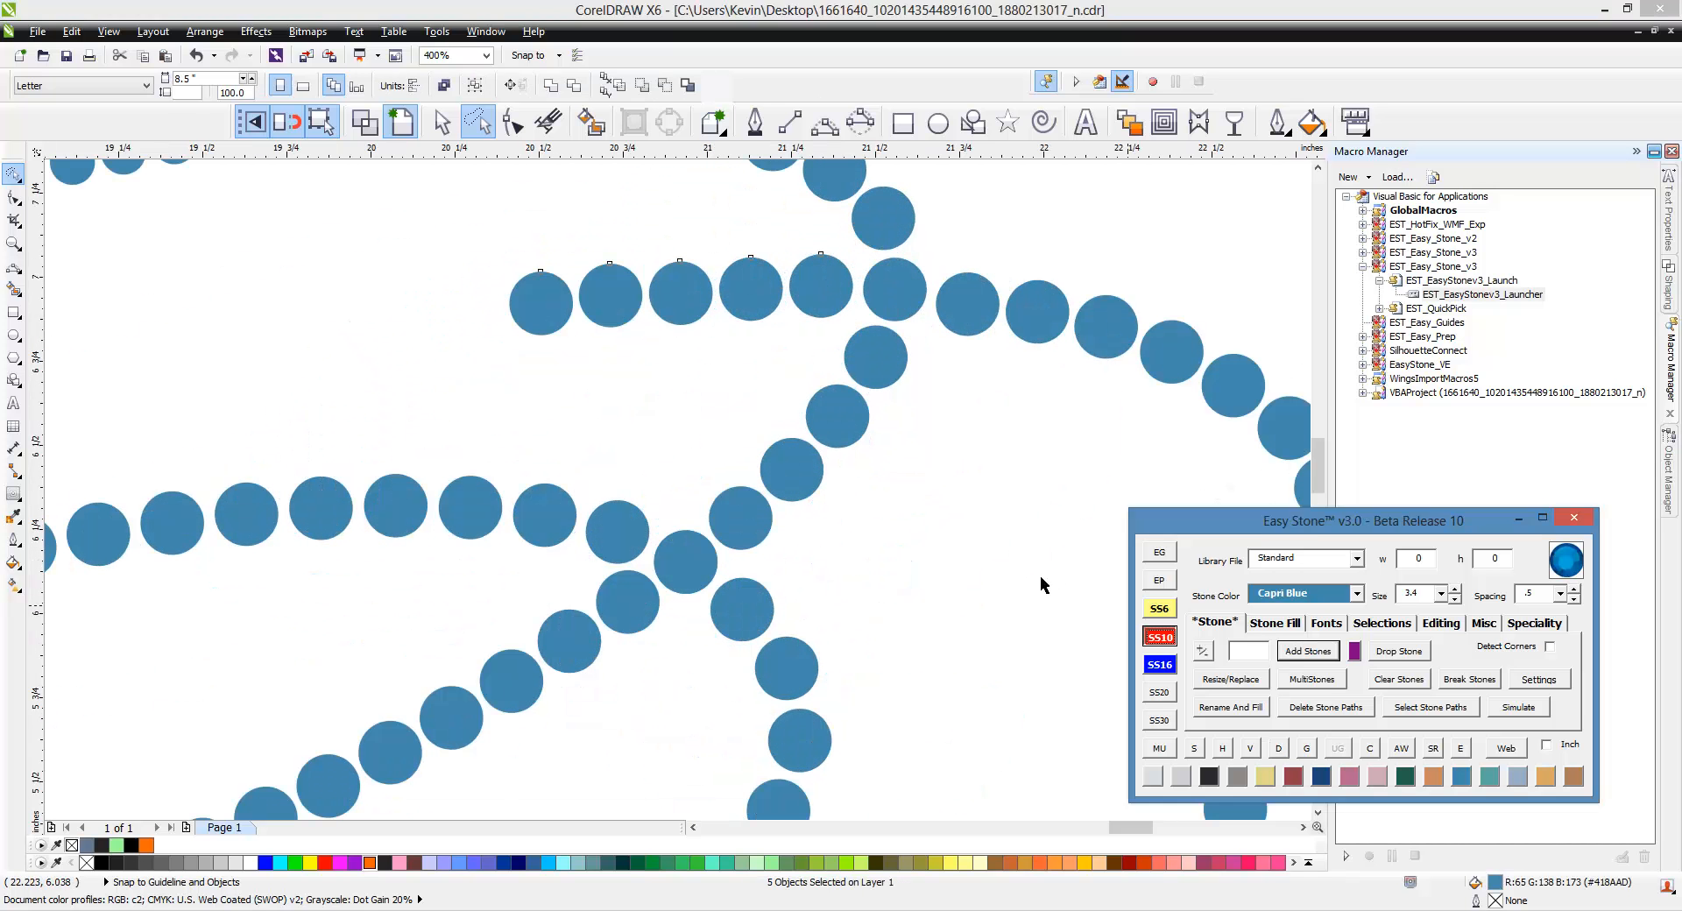
Select the SS16 crossing stone with the five SS10 tail stones and distribute them evenly along a connecting path.
scroll(804, 261, "up", 2)
left_click(976, 350)
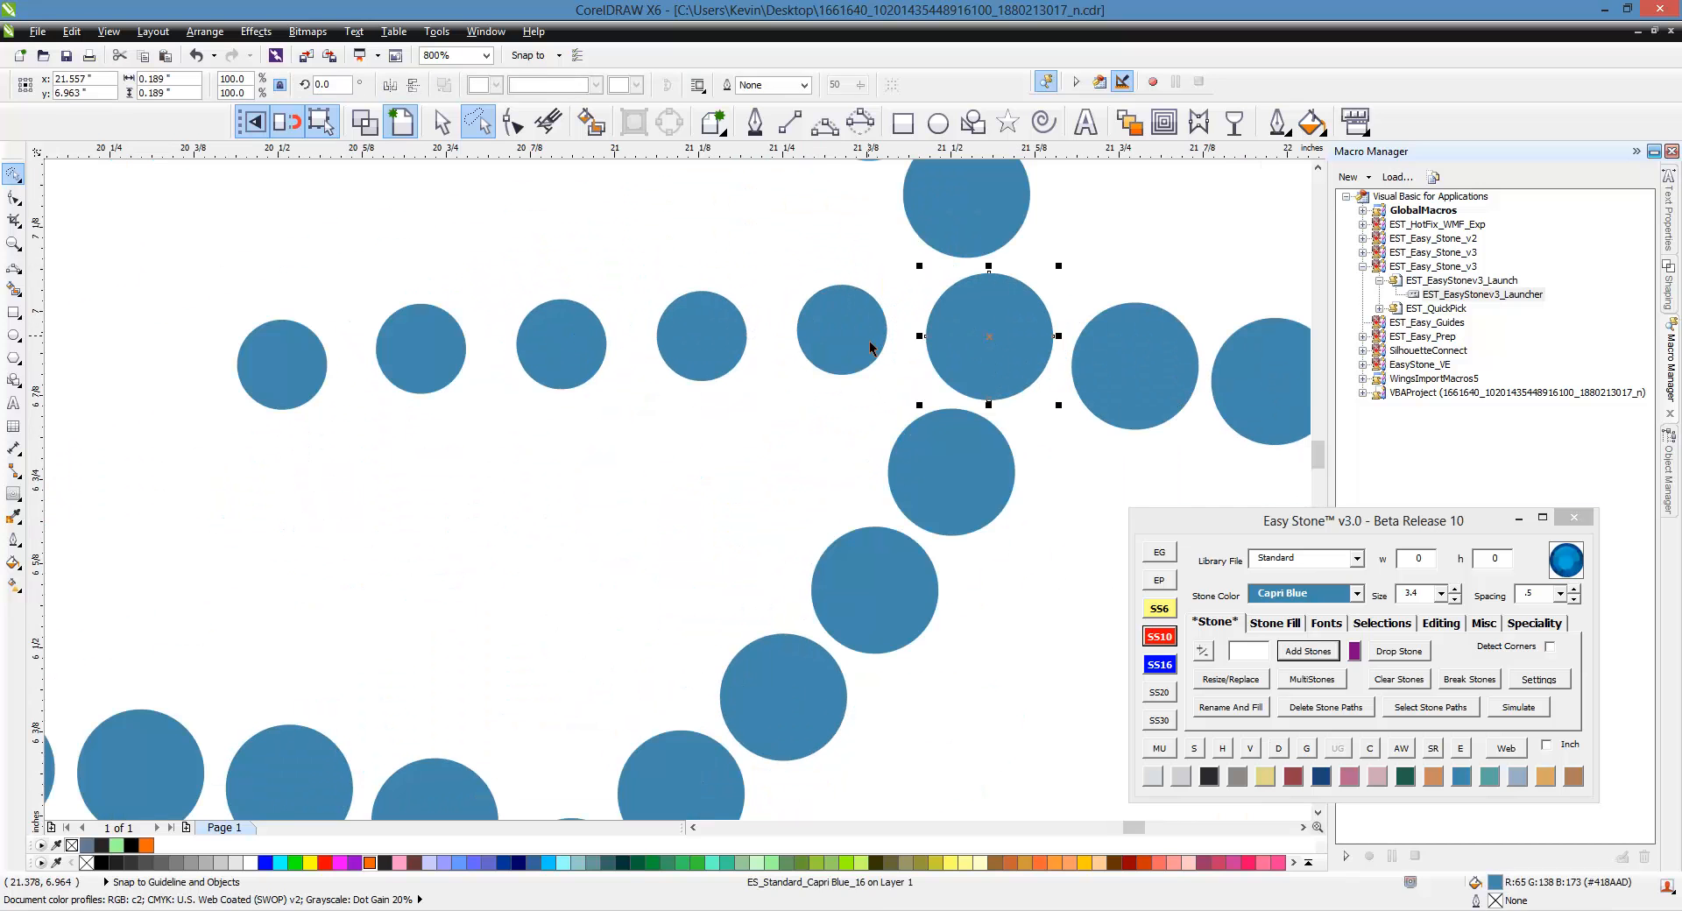
left_click(874, 351, "shift")
left_click(672, 352, "shift")
left_click(557, 359, "shift")
left_click(285, 359, "shift")
left_click(285, 359, "shift")
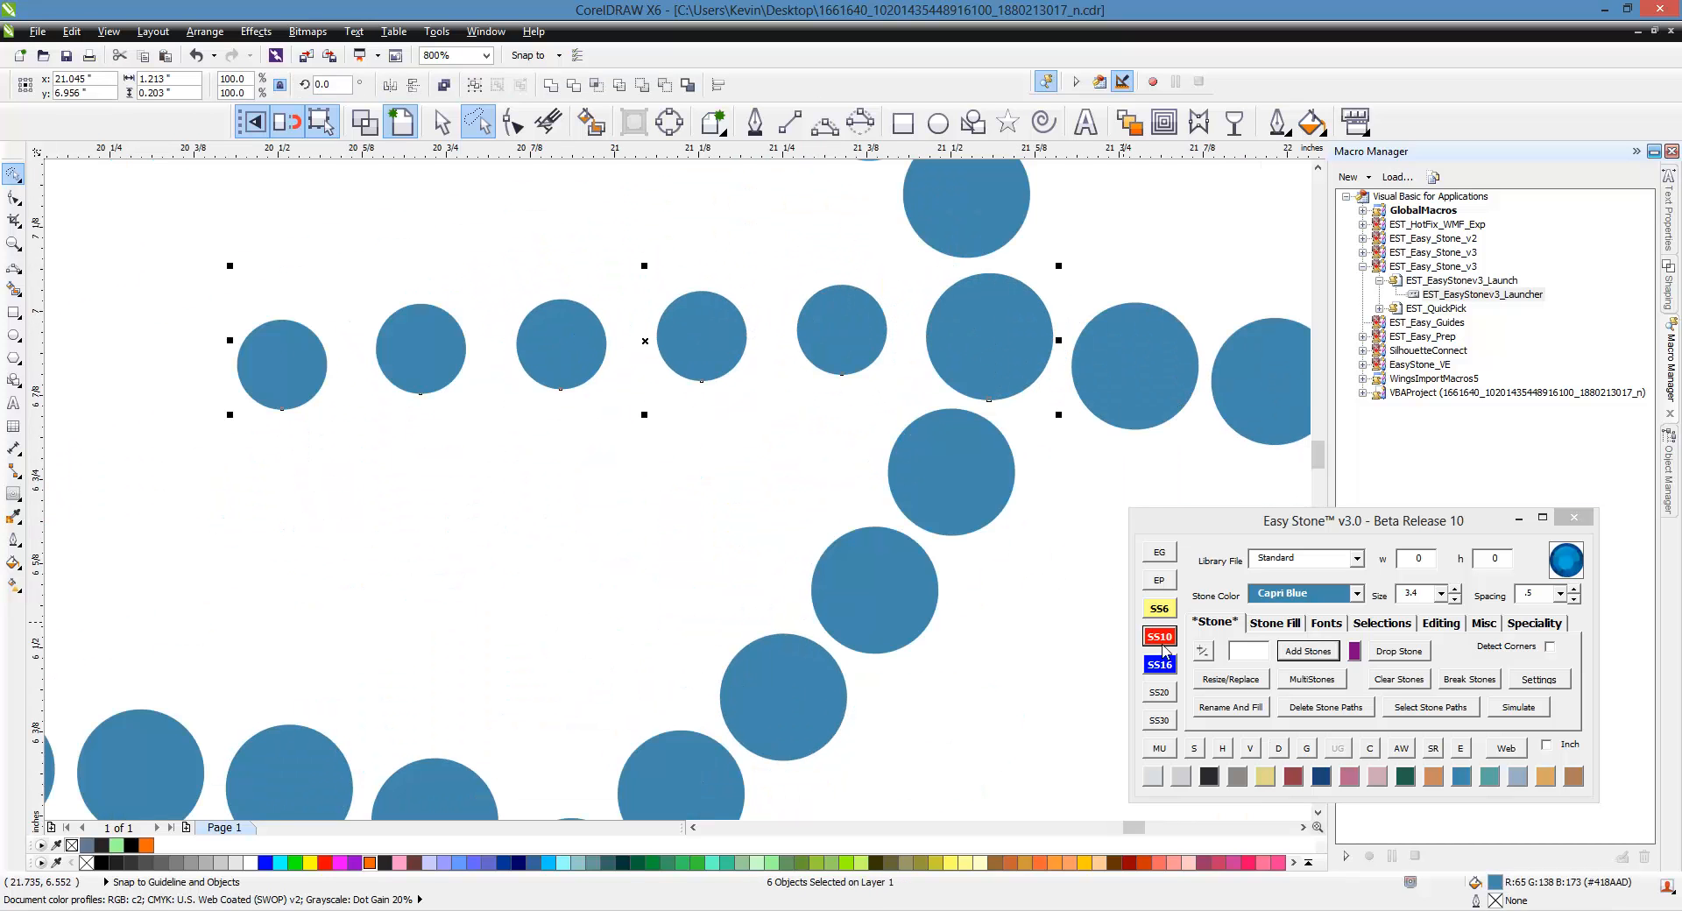
left_click(1275, 748)
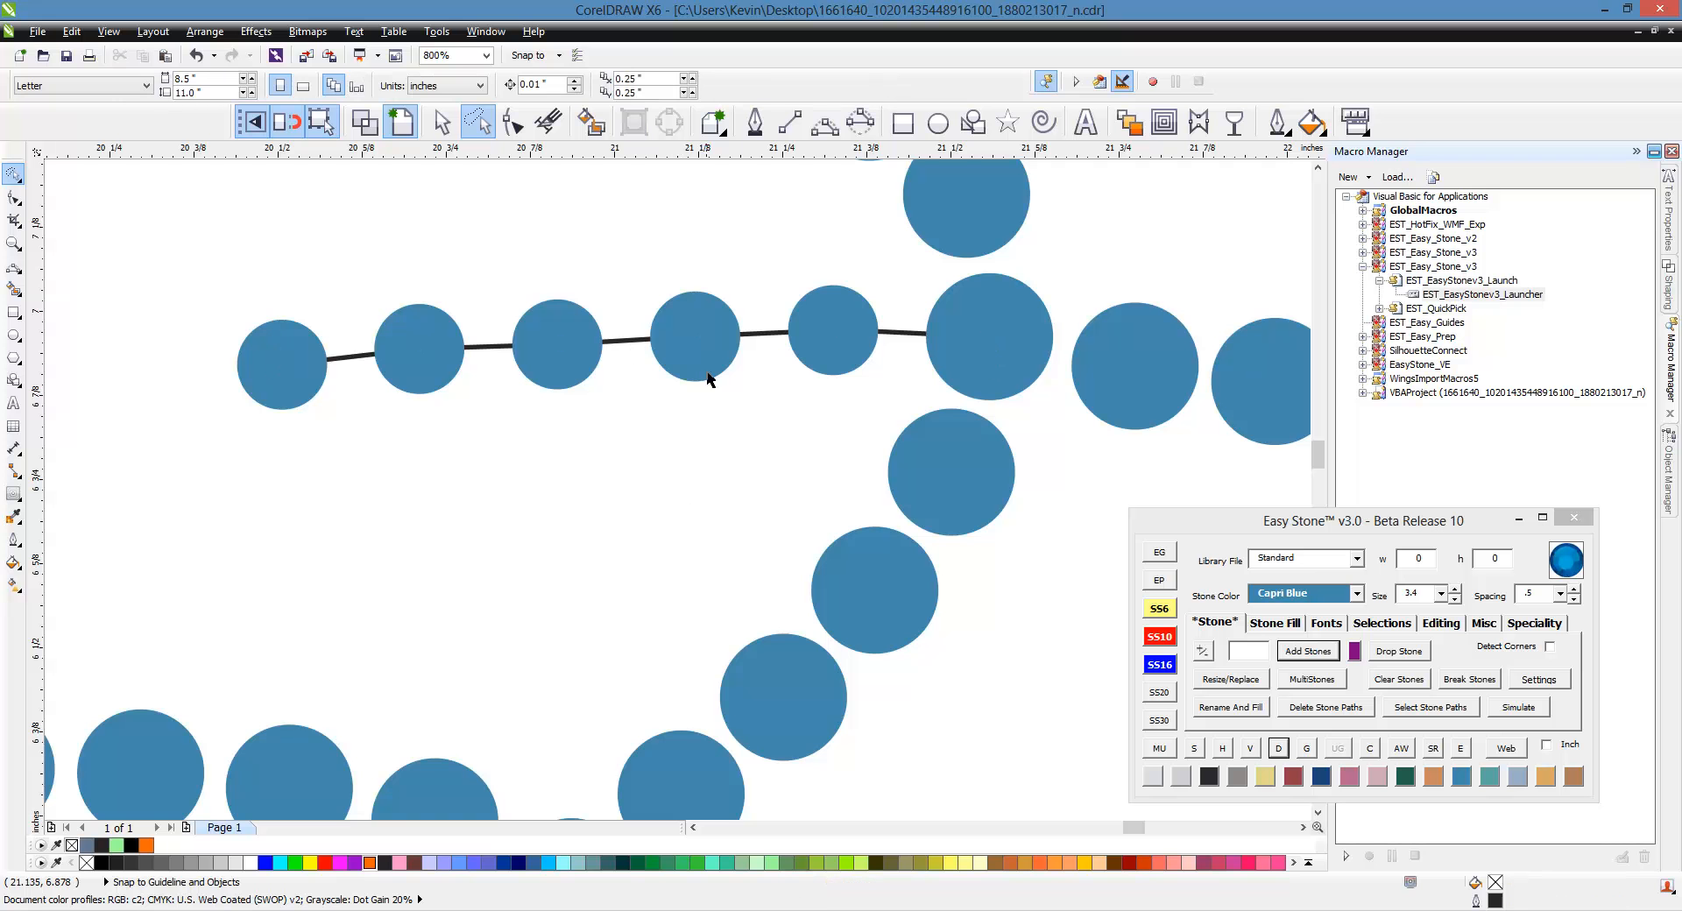
Add two copied SS10 stones along the tail's path and distribute all its stones evenly.
left_click_drag(697, 373, 626, 364)
right_click(652, 367)
left_click_drag(617, 361, 464, 371)
right_click(491, 366)
left_click(902, 337)
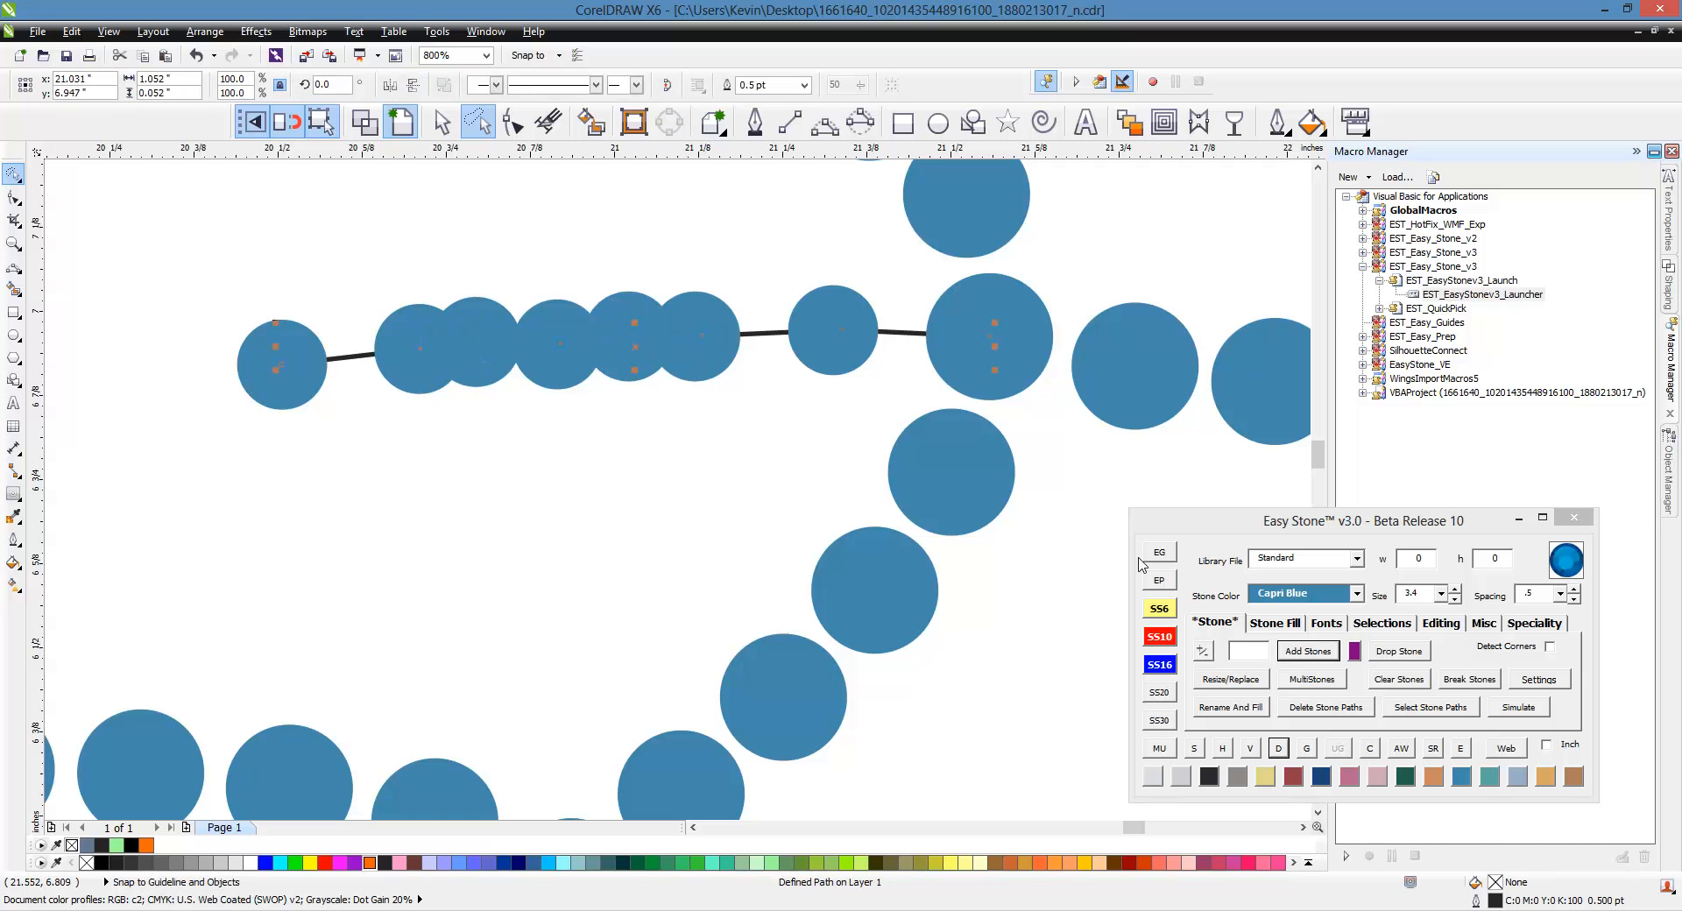
left_click(1279, 749)
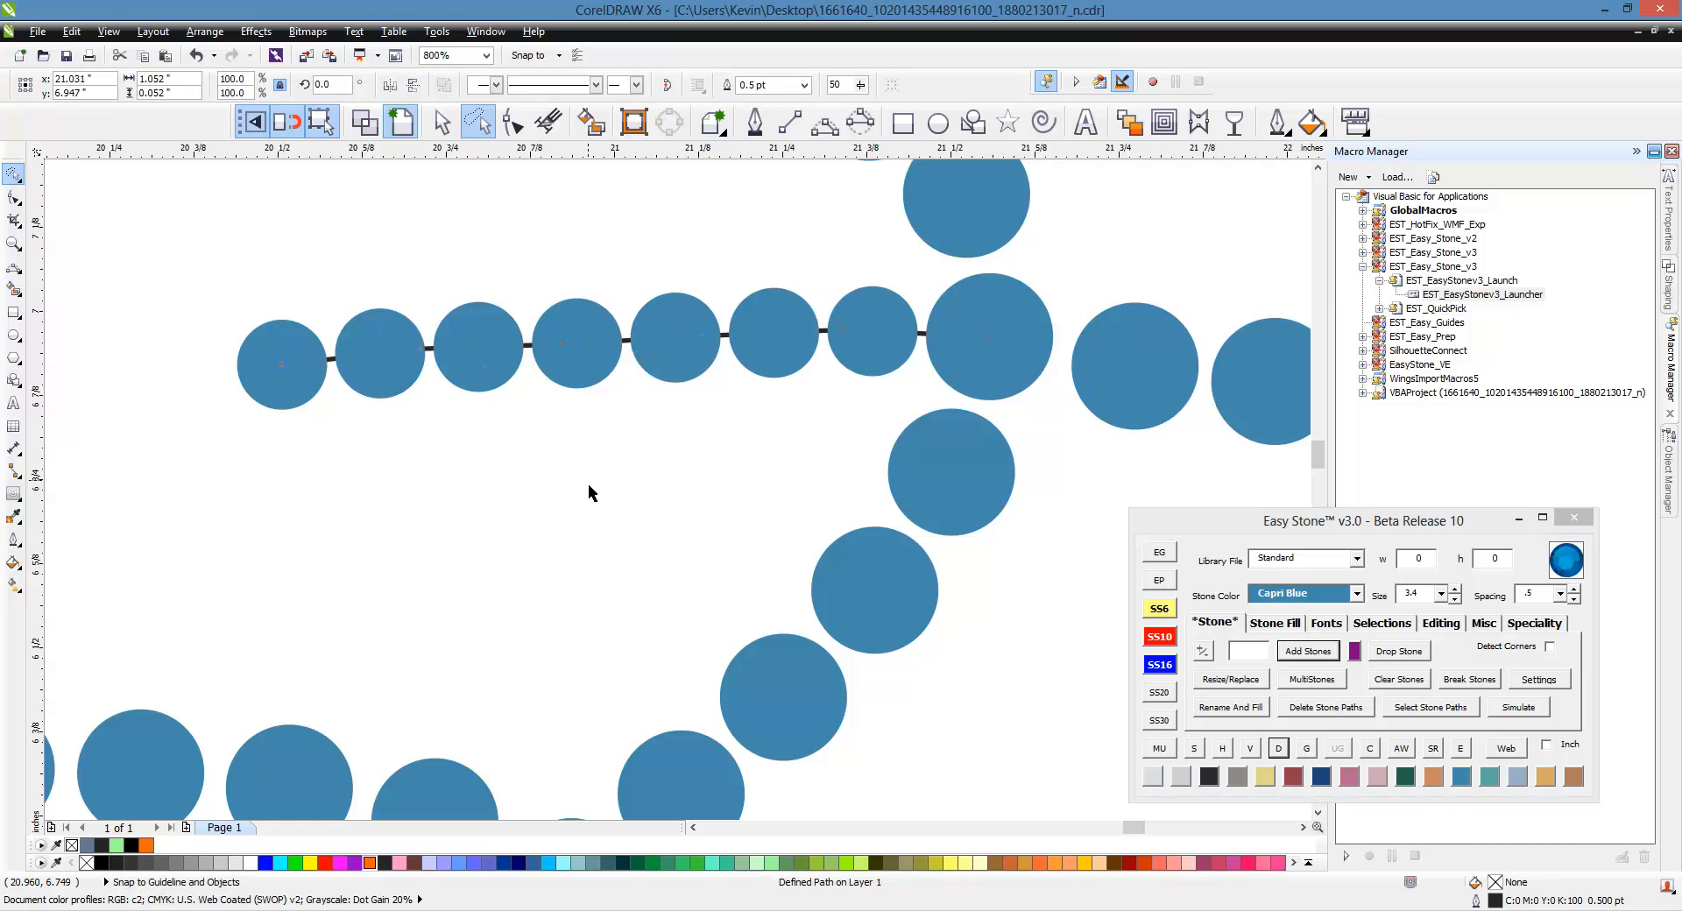
Delete one middle SS10 stone from the tail, redistribute the remaining stones evenly, and delete the connecting path.
left_click(664, 371)
key("Delete")
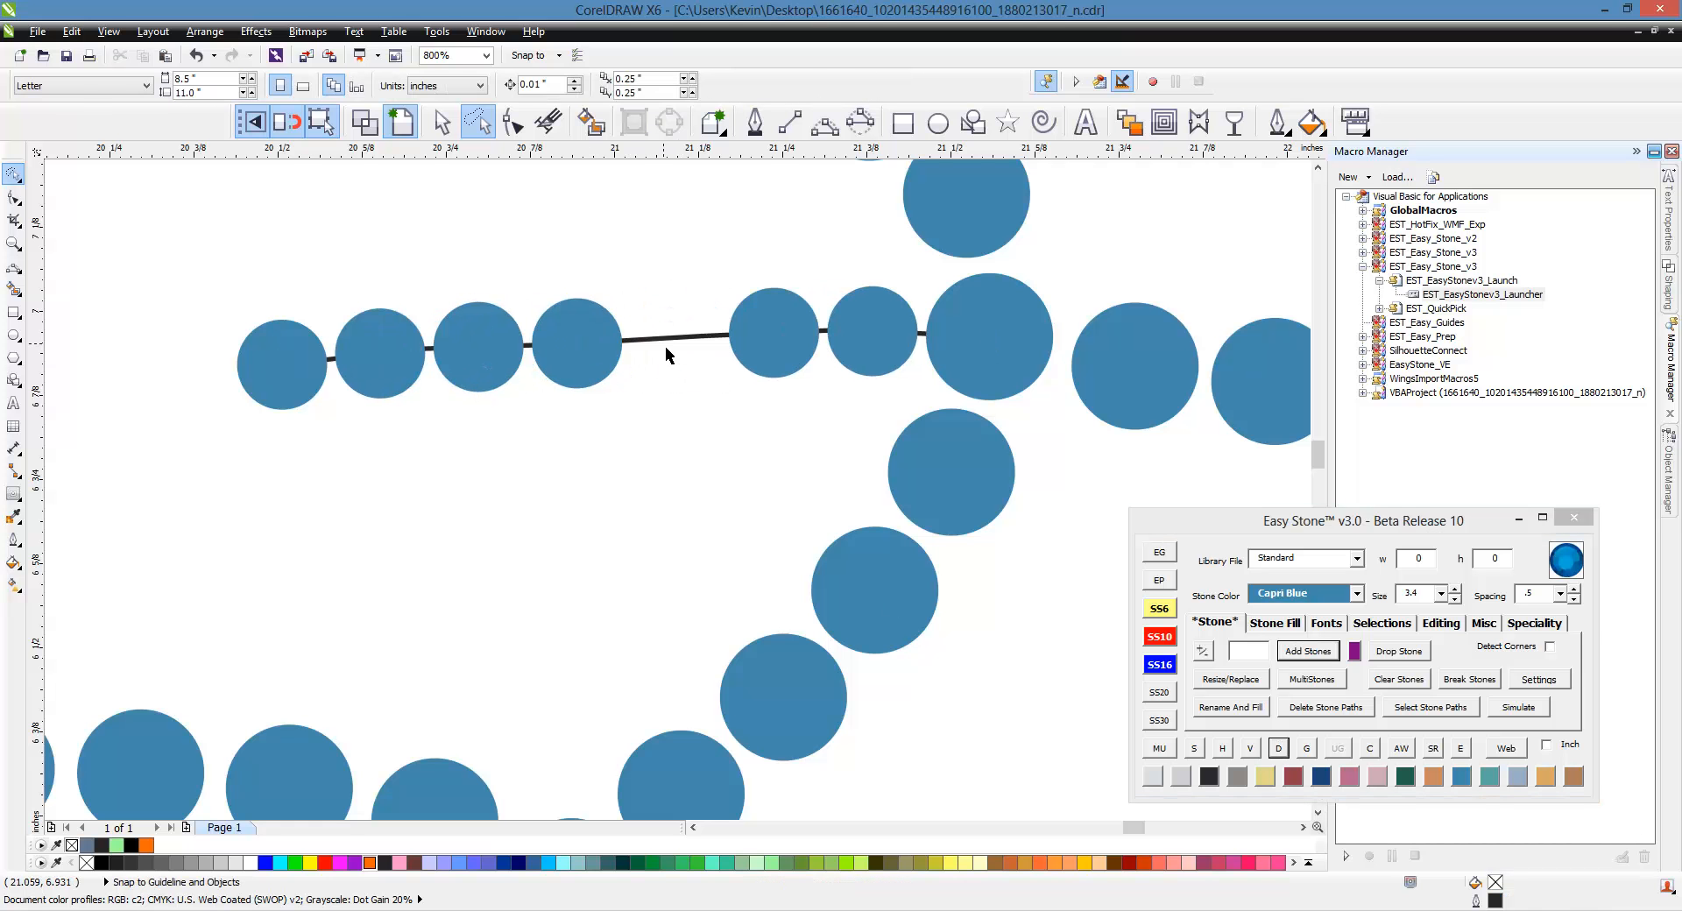
left_click(666, 340)
left_click(1278, 747)
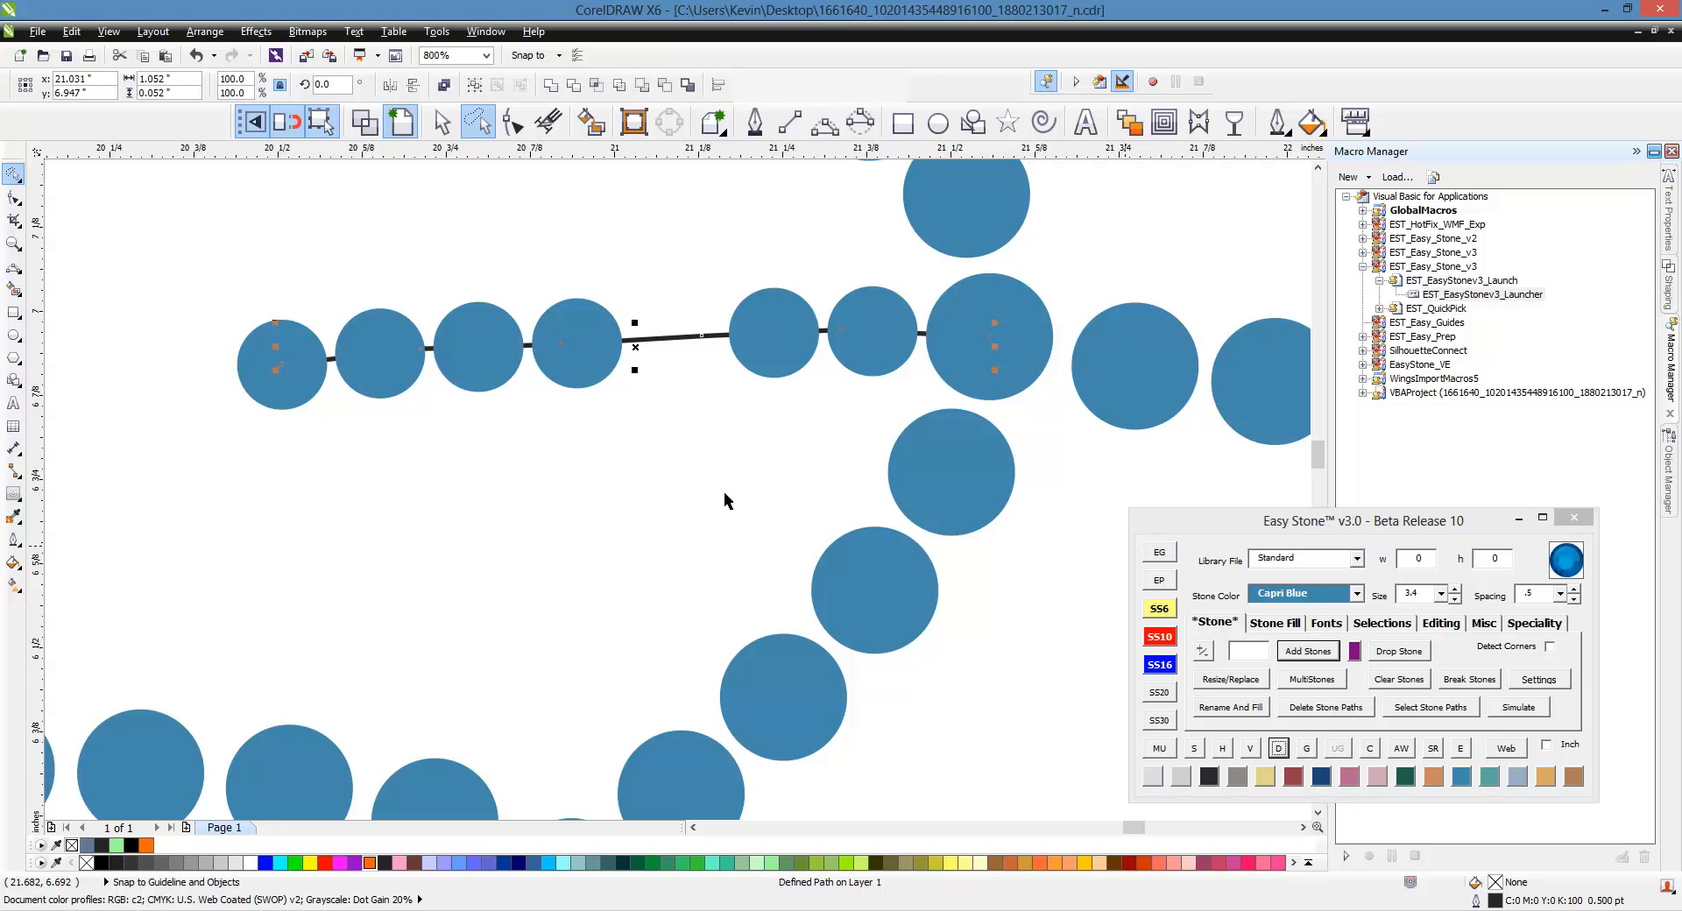
key("Delete")
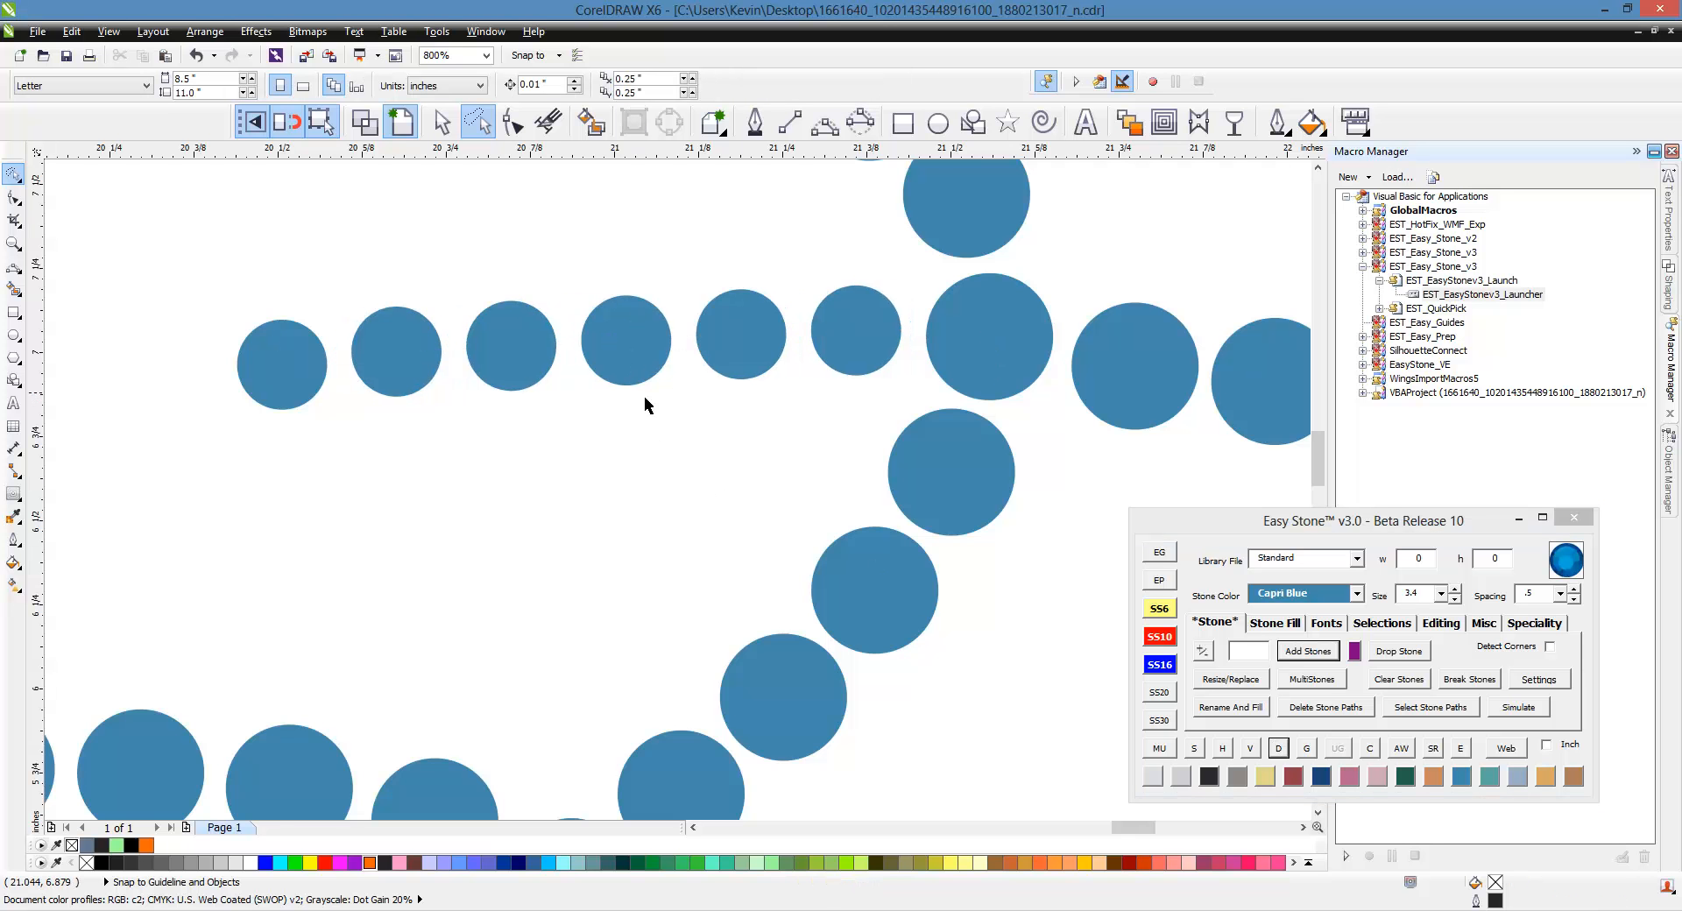
Try to tighten the tail by moving its leftmost SS10 stone inward and distributing the seven stones from the SS16 crossing stone.
scroll(668, 399, "down", 3)
scroll(671, 407, "up", 3)
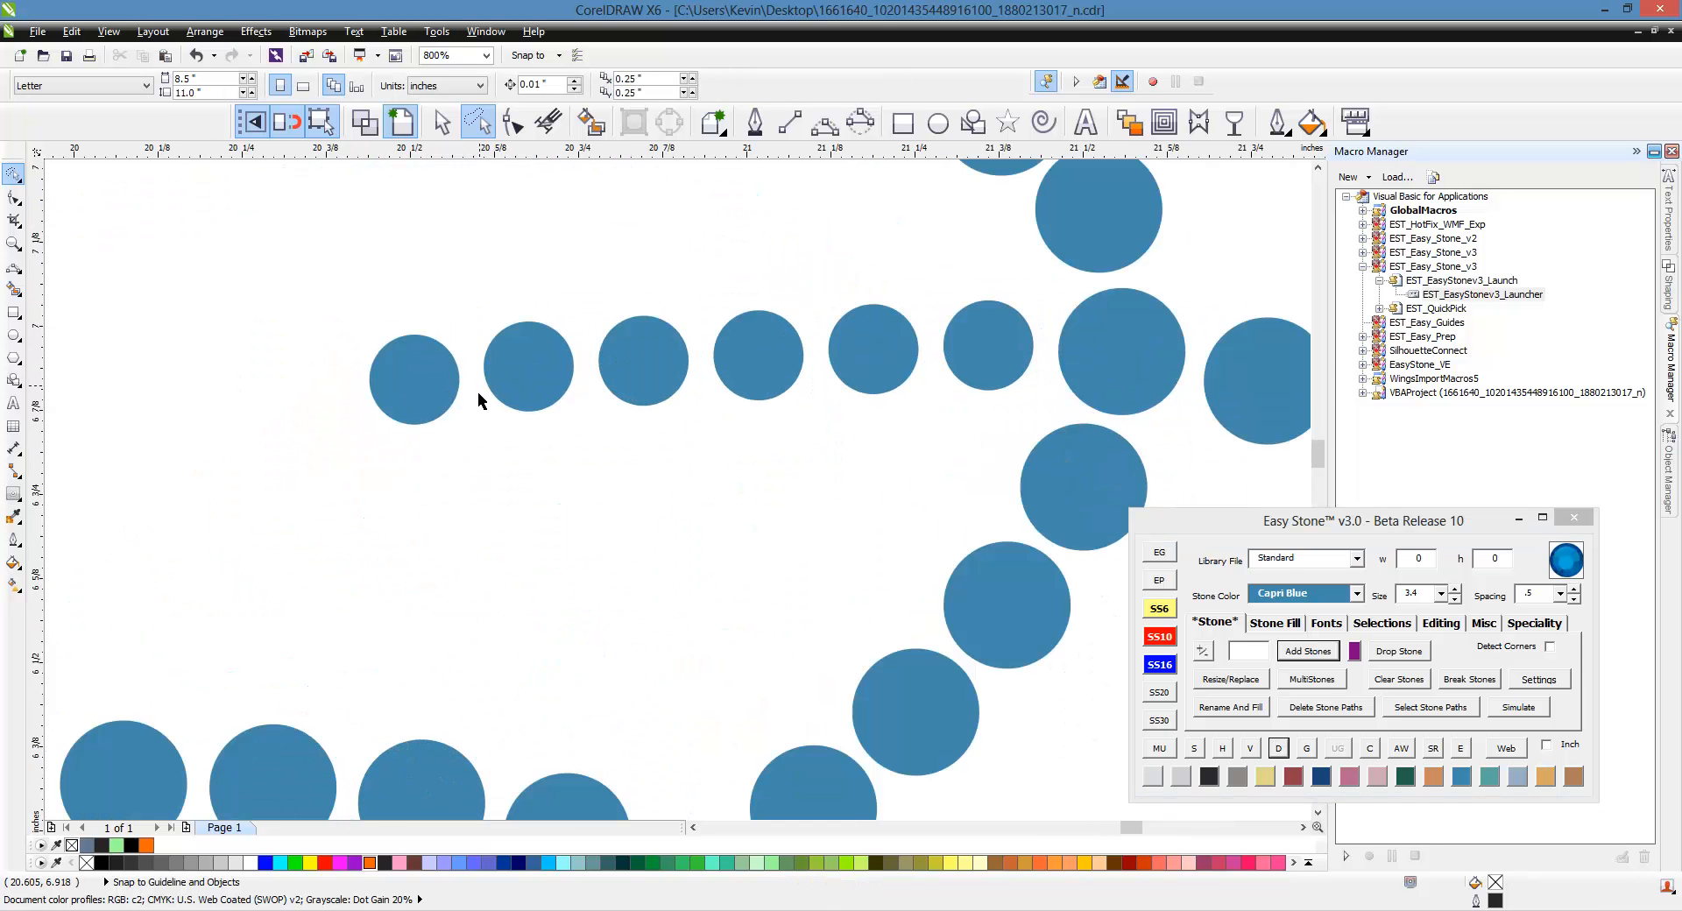
left_click(429, 382)
left_click_drag(429, 382, 462, 378)
left_click(988, 350, "shift")
left_click(834, 356, "shift")
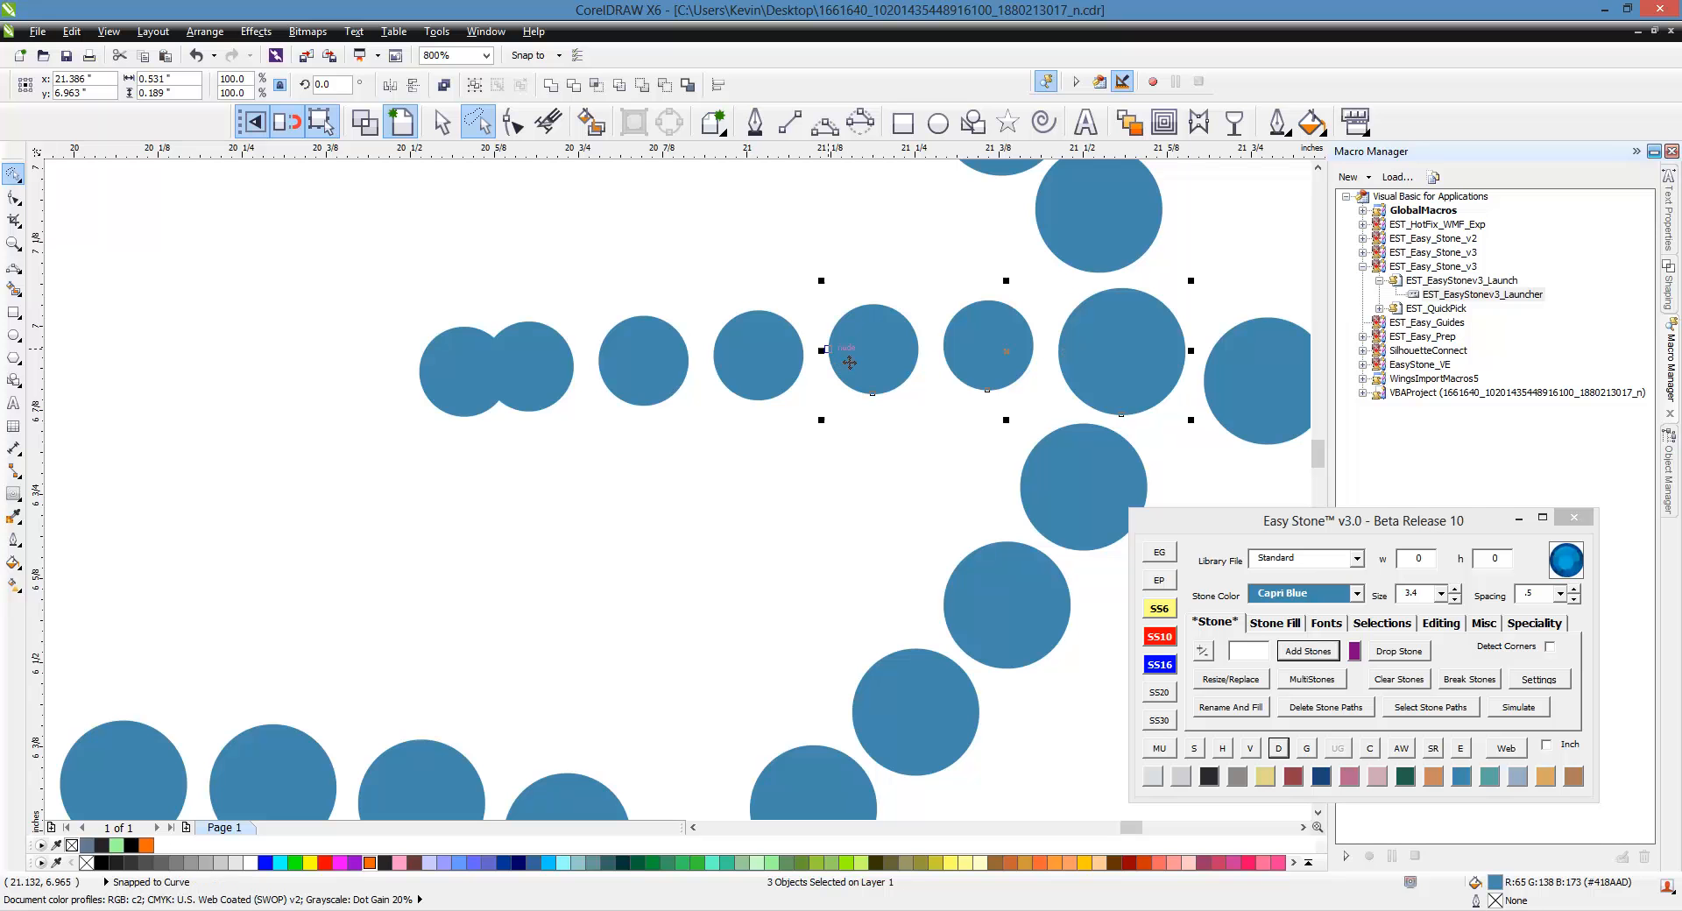
left_click(758, 360, "shift")
left_click(646, 365, "shift")
left_click(553, 382, "shift")
left_click(443, 382, "shift")
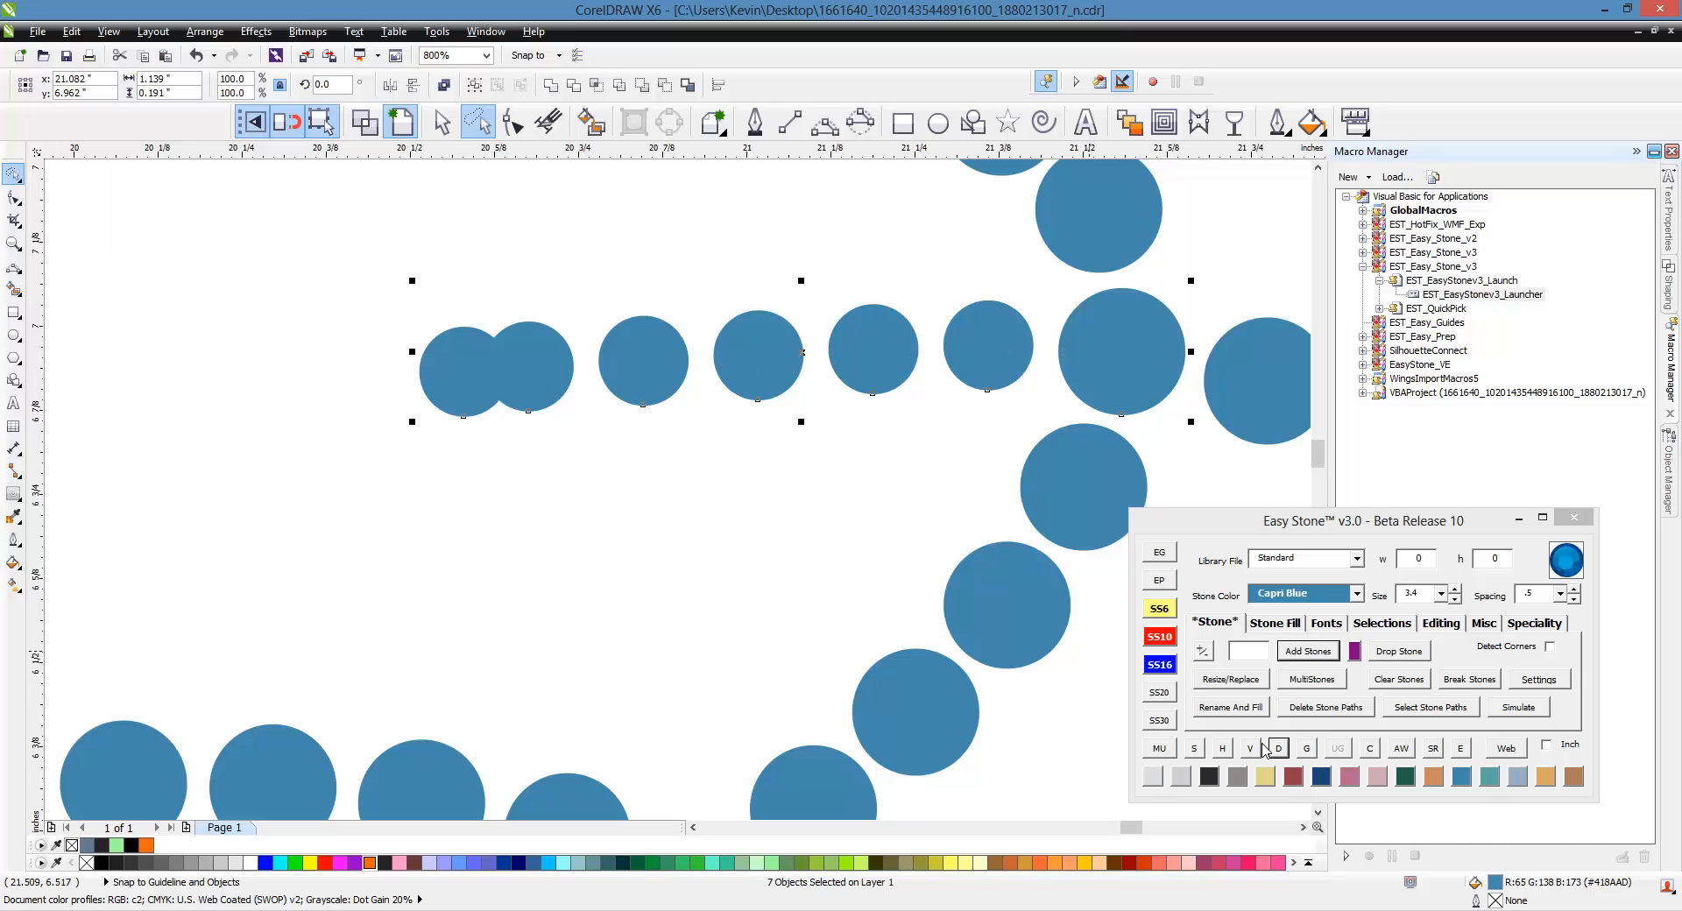
left_click(1274, 747)
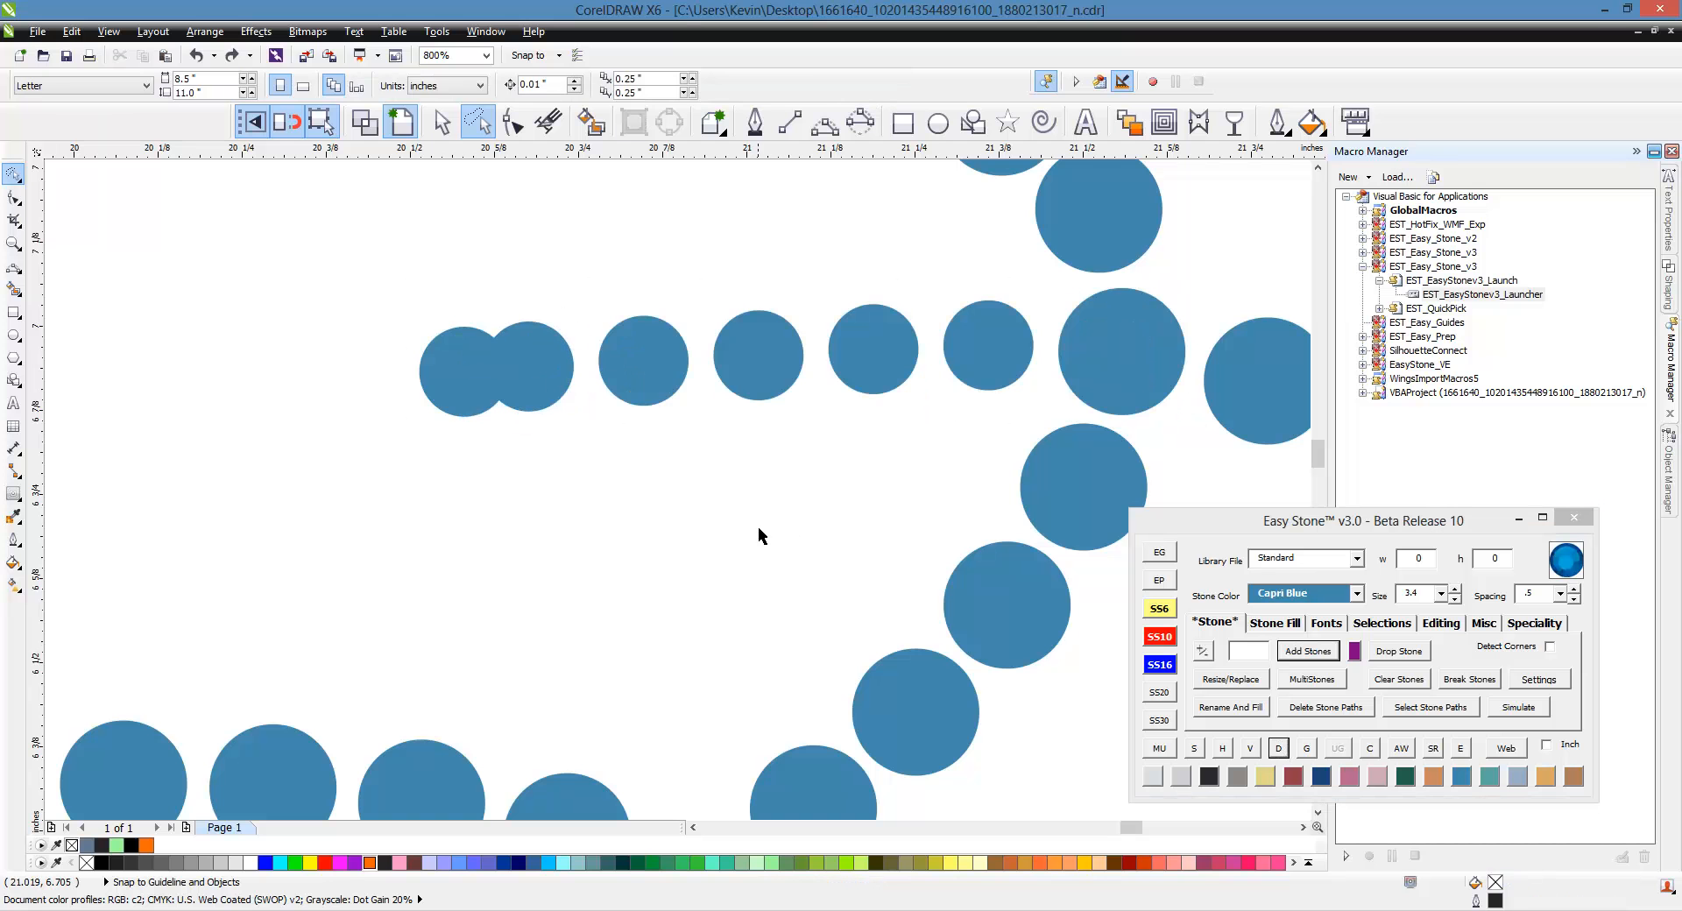
Reselect the SS16 crossing stone and the six SS10 tail stones in order and try the even distribution again.
left_click(1077, 359)
left_click(1021, 360, "shift")
left_click(887, 357, "shift")
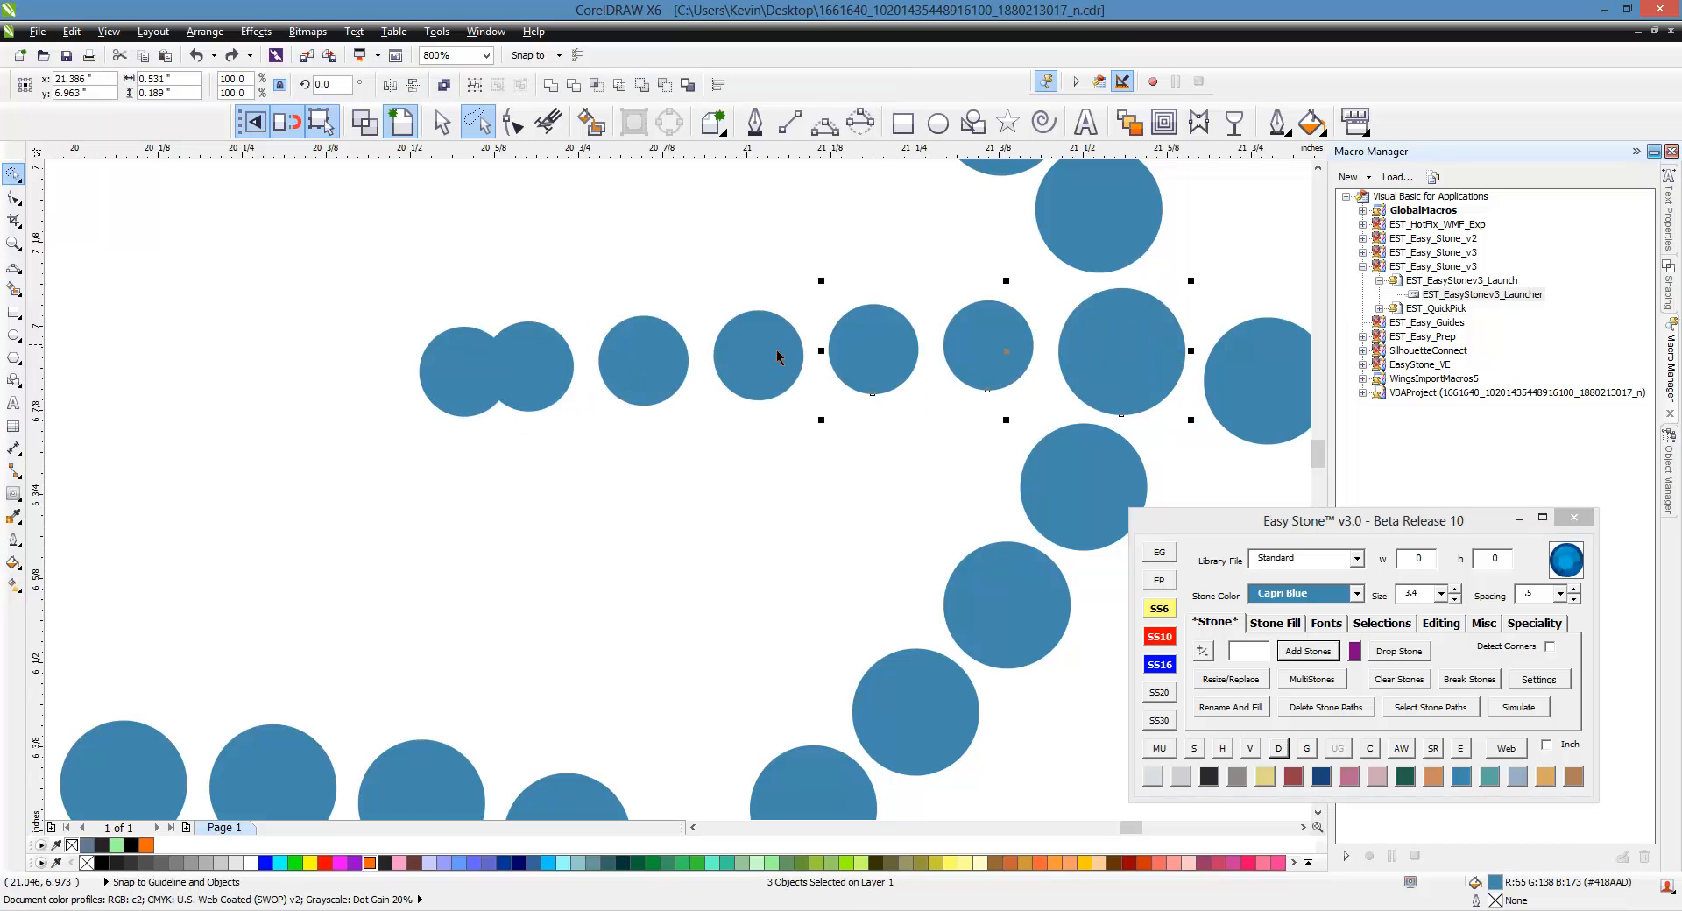
left_click(771, 360, "shift")
left_click(674, 364, "shift")
left_click(525, 363, "shift")
left_click(442, 367, "shift")
left_click(1281, 746)
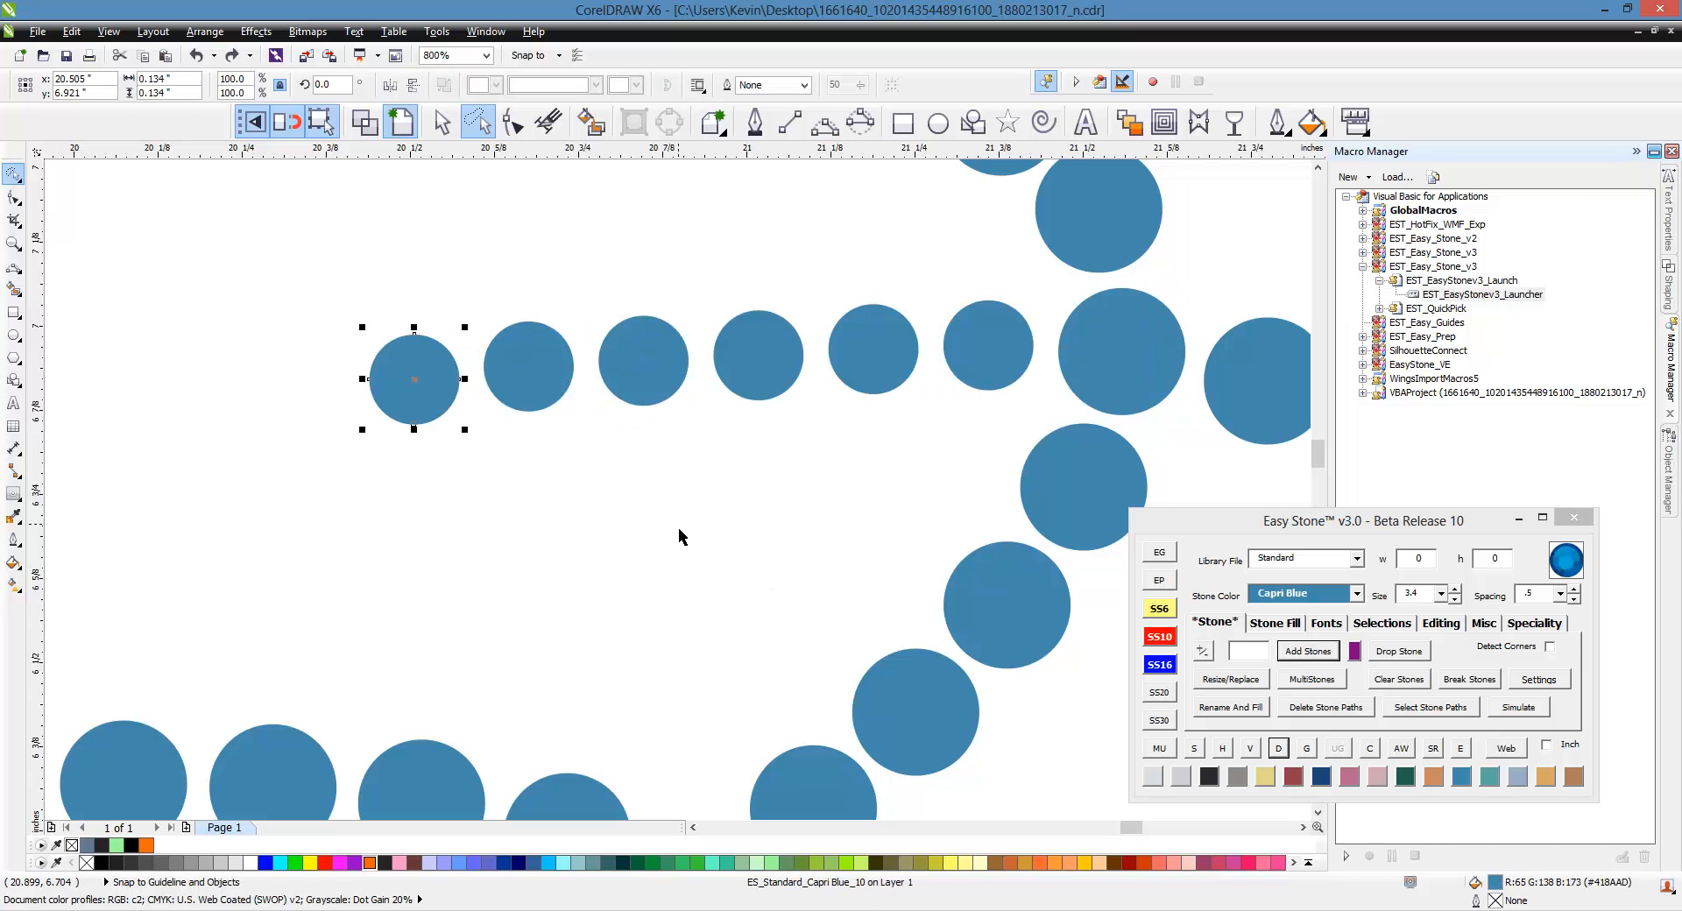
Distribute the six small stones of the short upper-right row evenly up to the large junction stone and delete the leftover path.
left_click(567, 382, "shift")
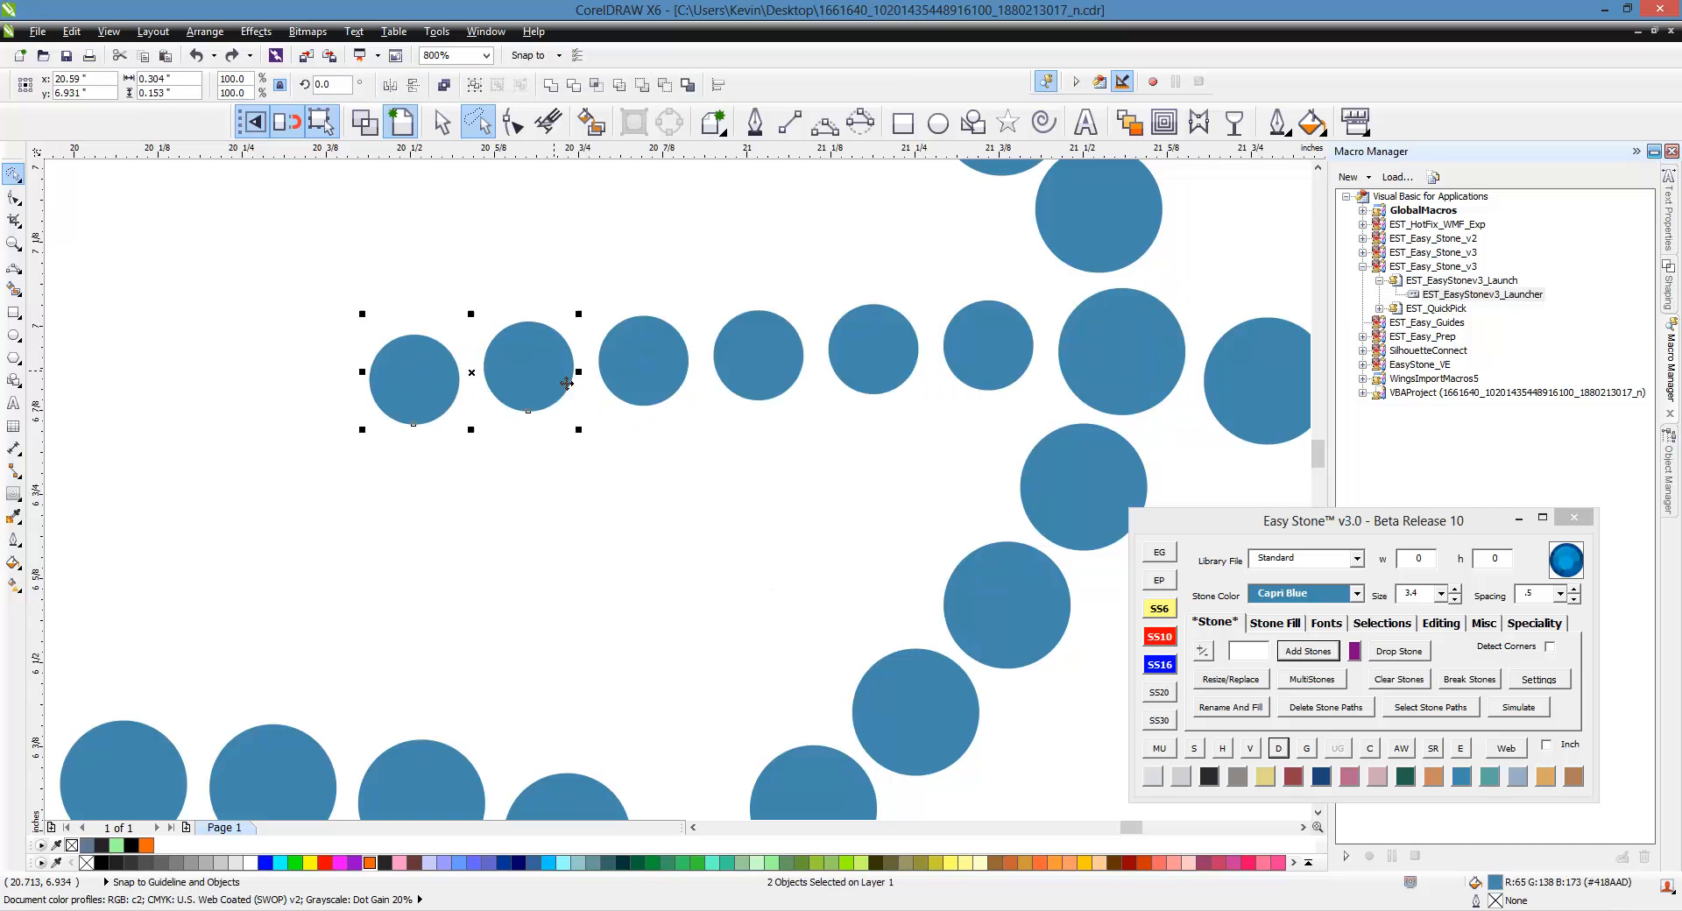
left_click(643, 361, "shift")
left_click(758, 356, "shift")
left_click(874, 351, "shift")
left_click(997, 359, "shift")
left_click(1154, 365, "shift")
left_click(1288, 749)
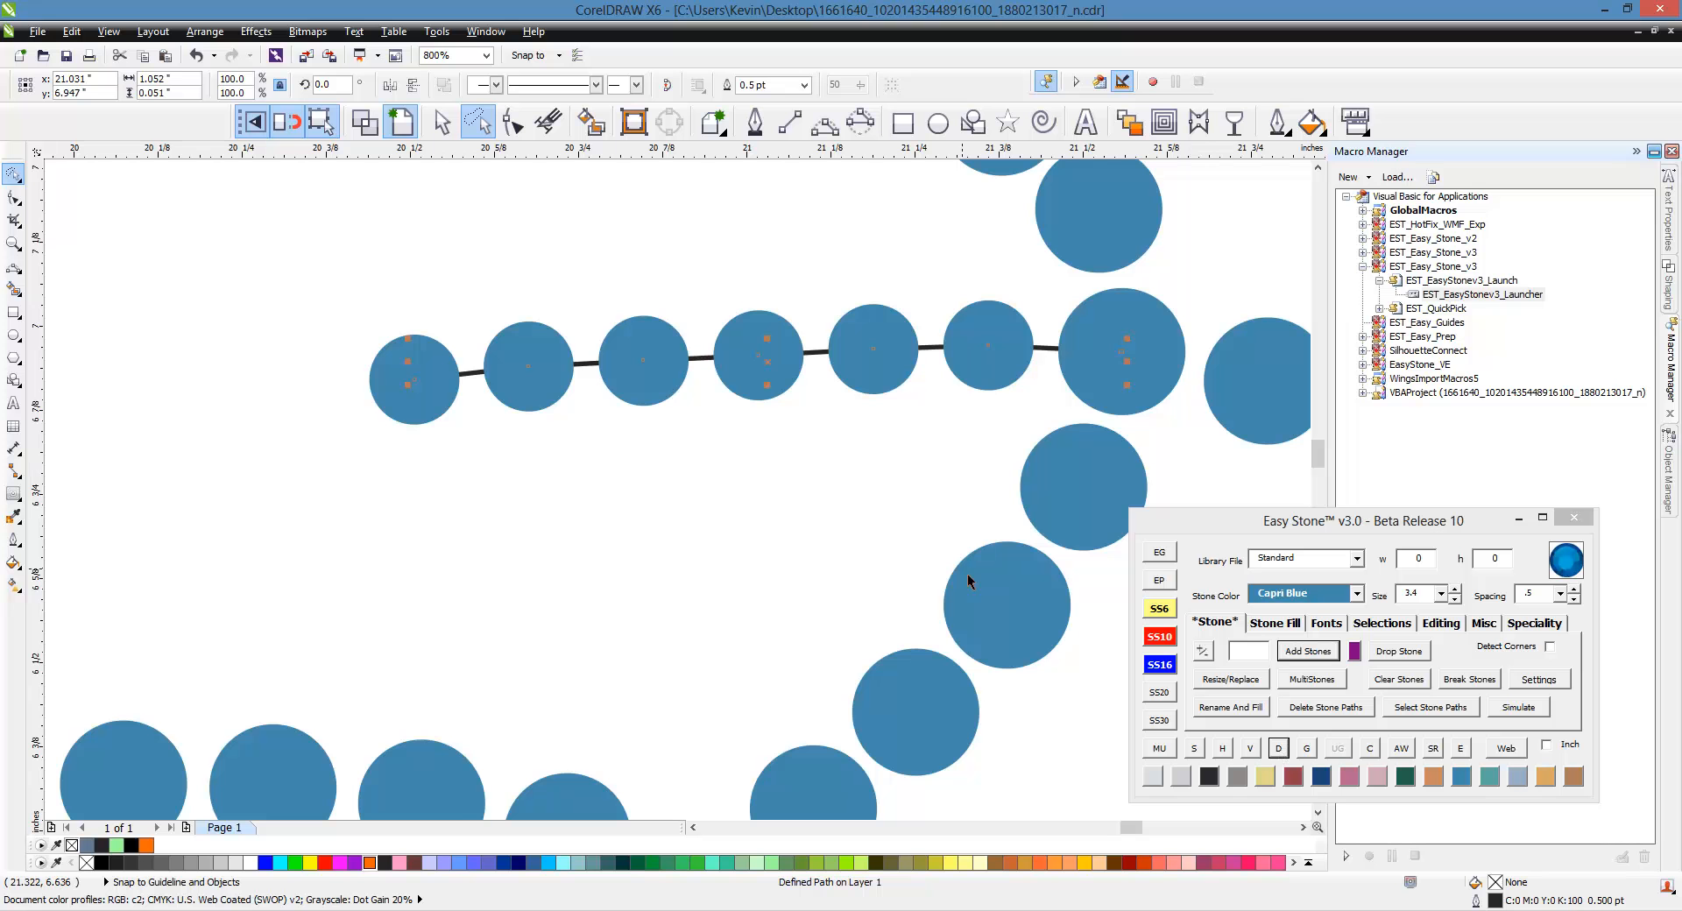
key("Delete")
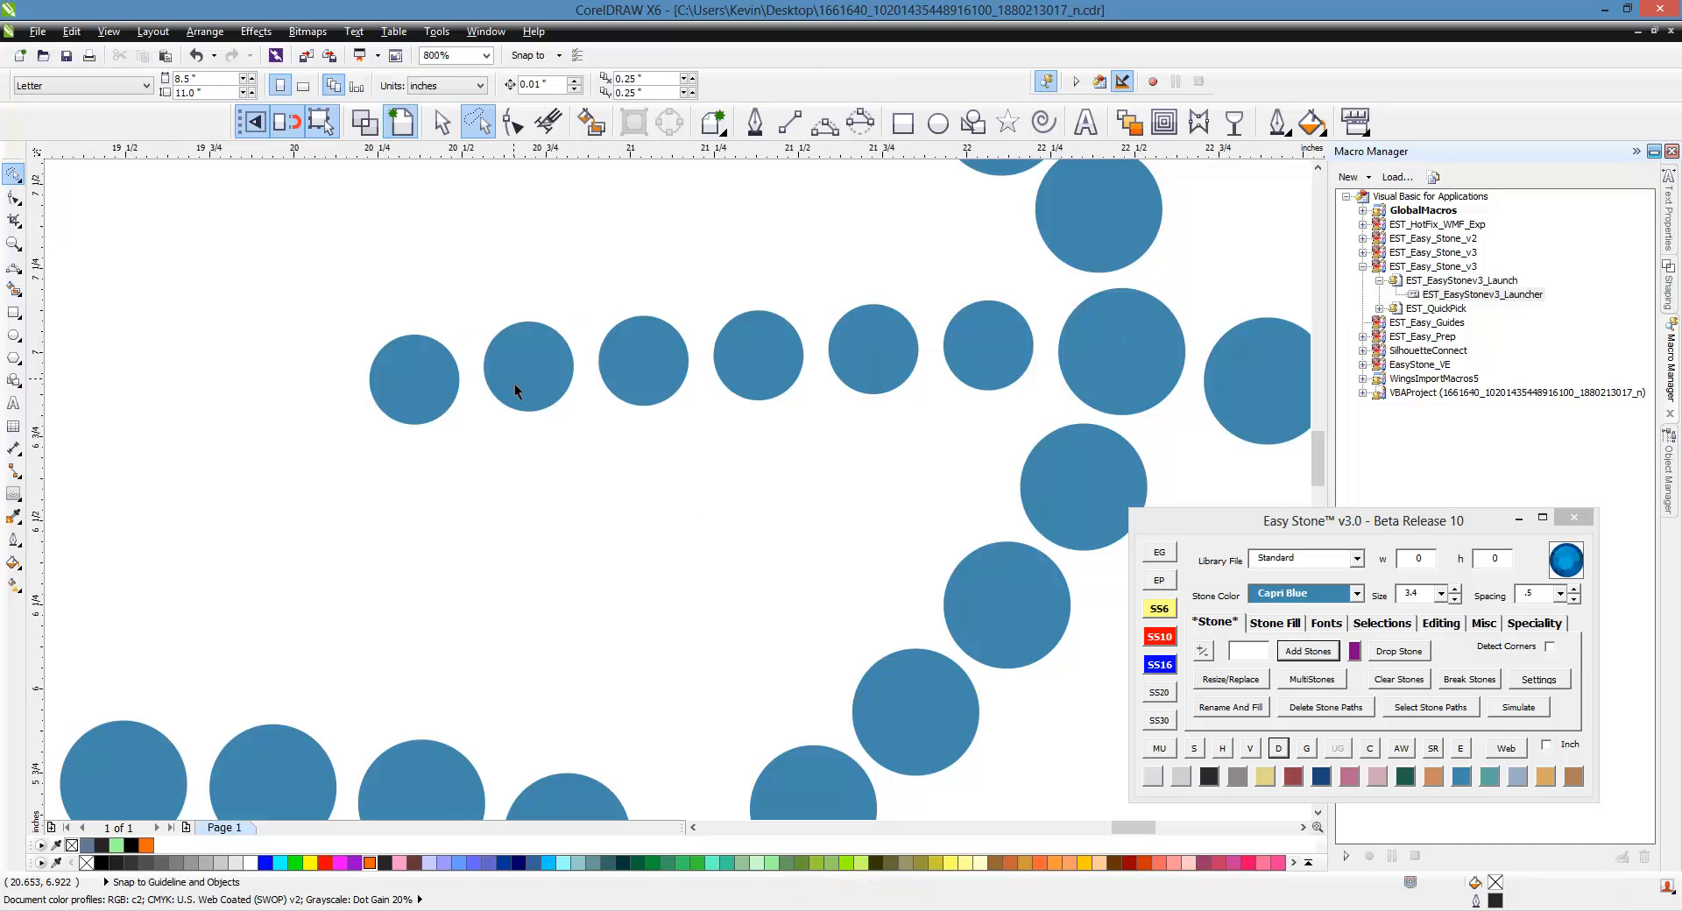
Resize the four stones of the short tail at the design's left junction to SS10.
scroll(514, 382, "down", 2)
scroll(640, 355, "down", 1)
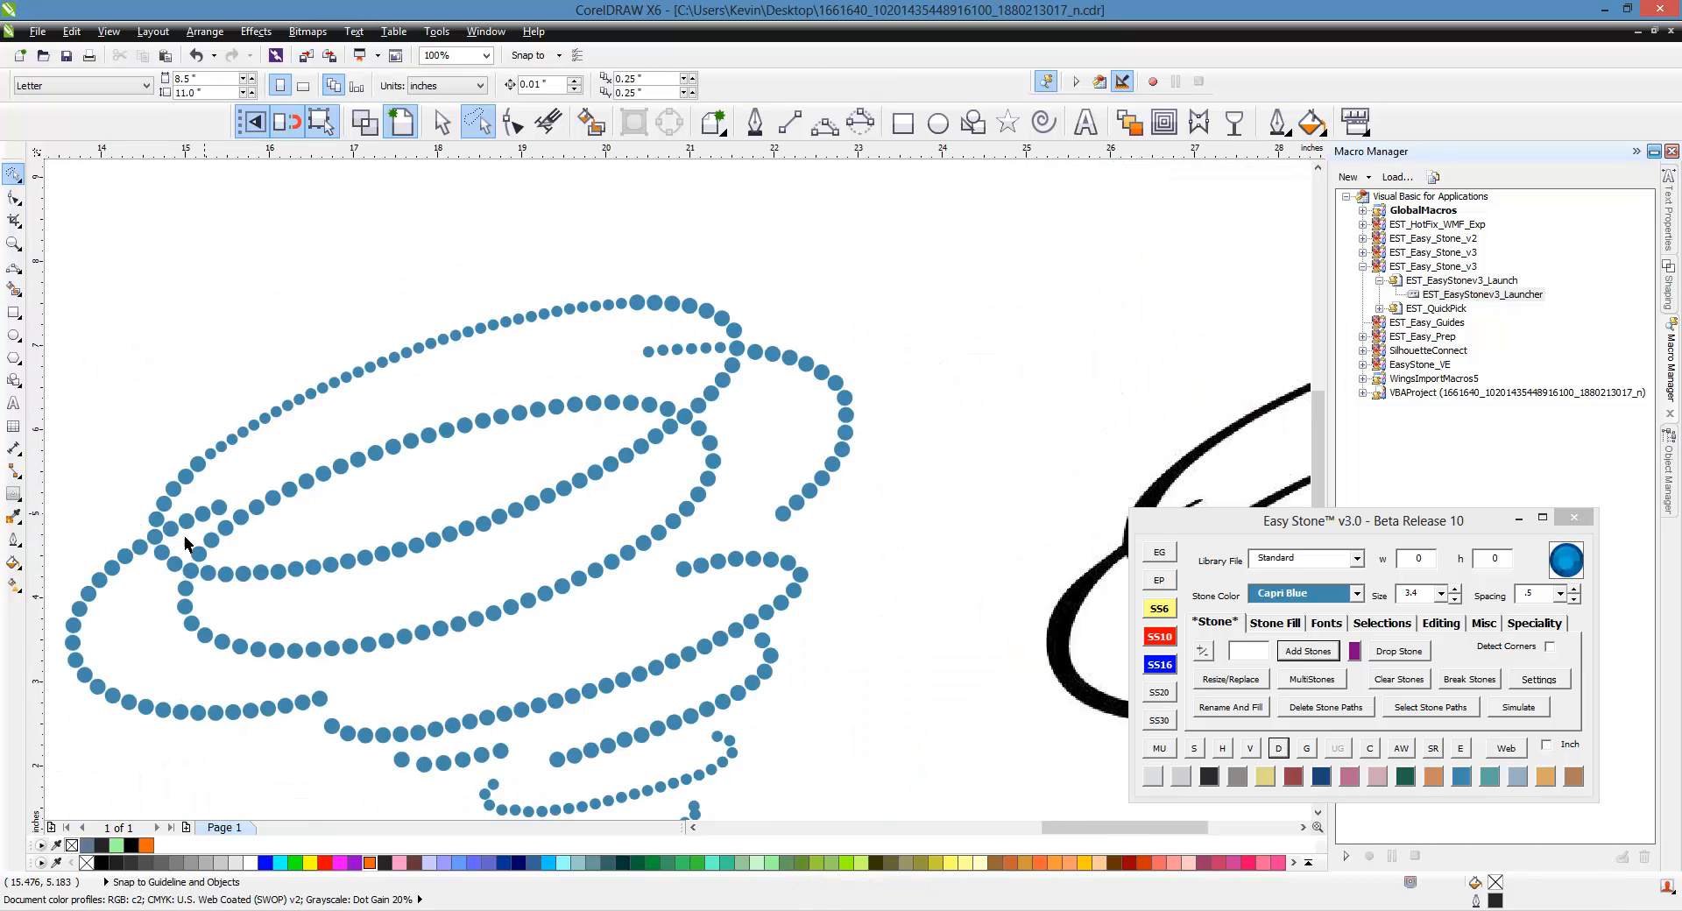
scroll(184, 535, "up", 3)
left_click(333, 451)
left_click(447, 421, "shift")
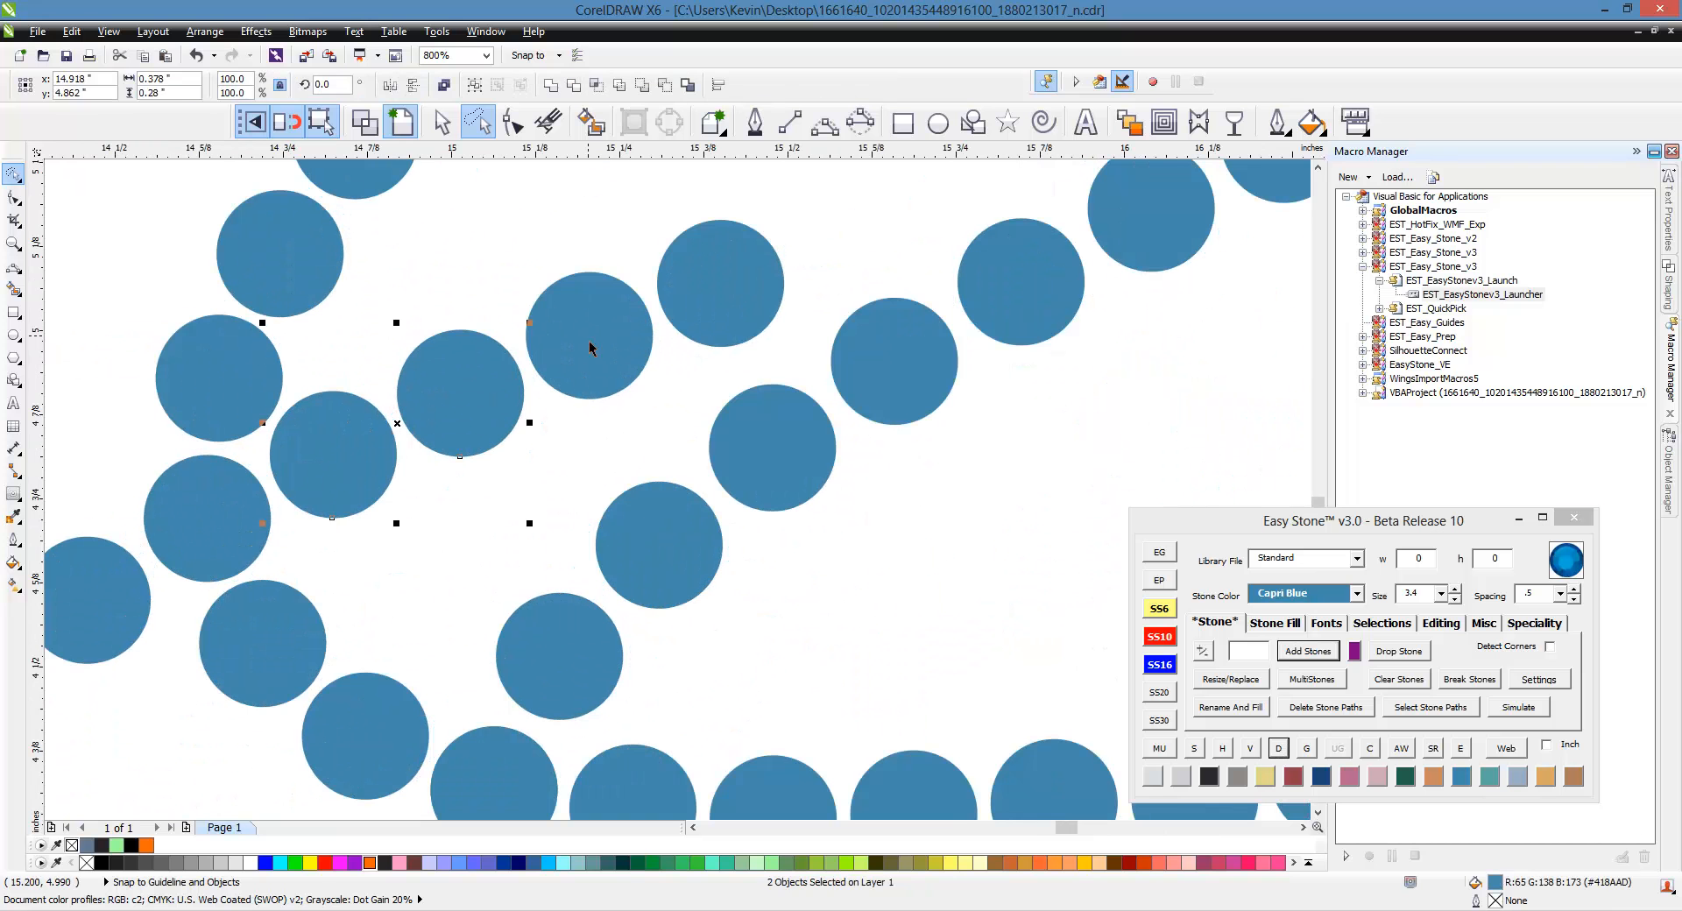
left_click(589, 347, "shift")
left_click(714, 302, "shift")
left_click(1197, 680)
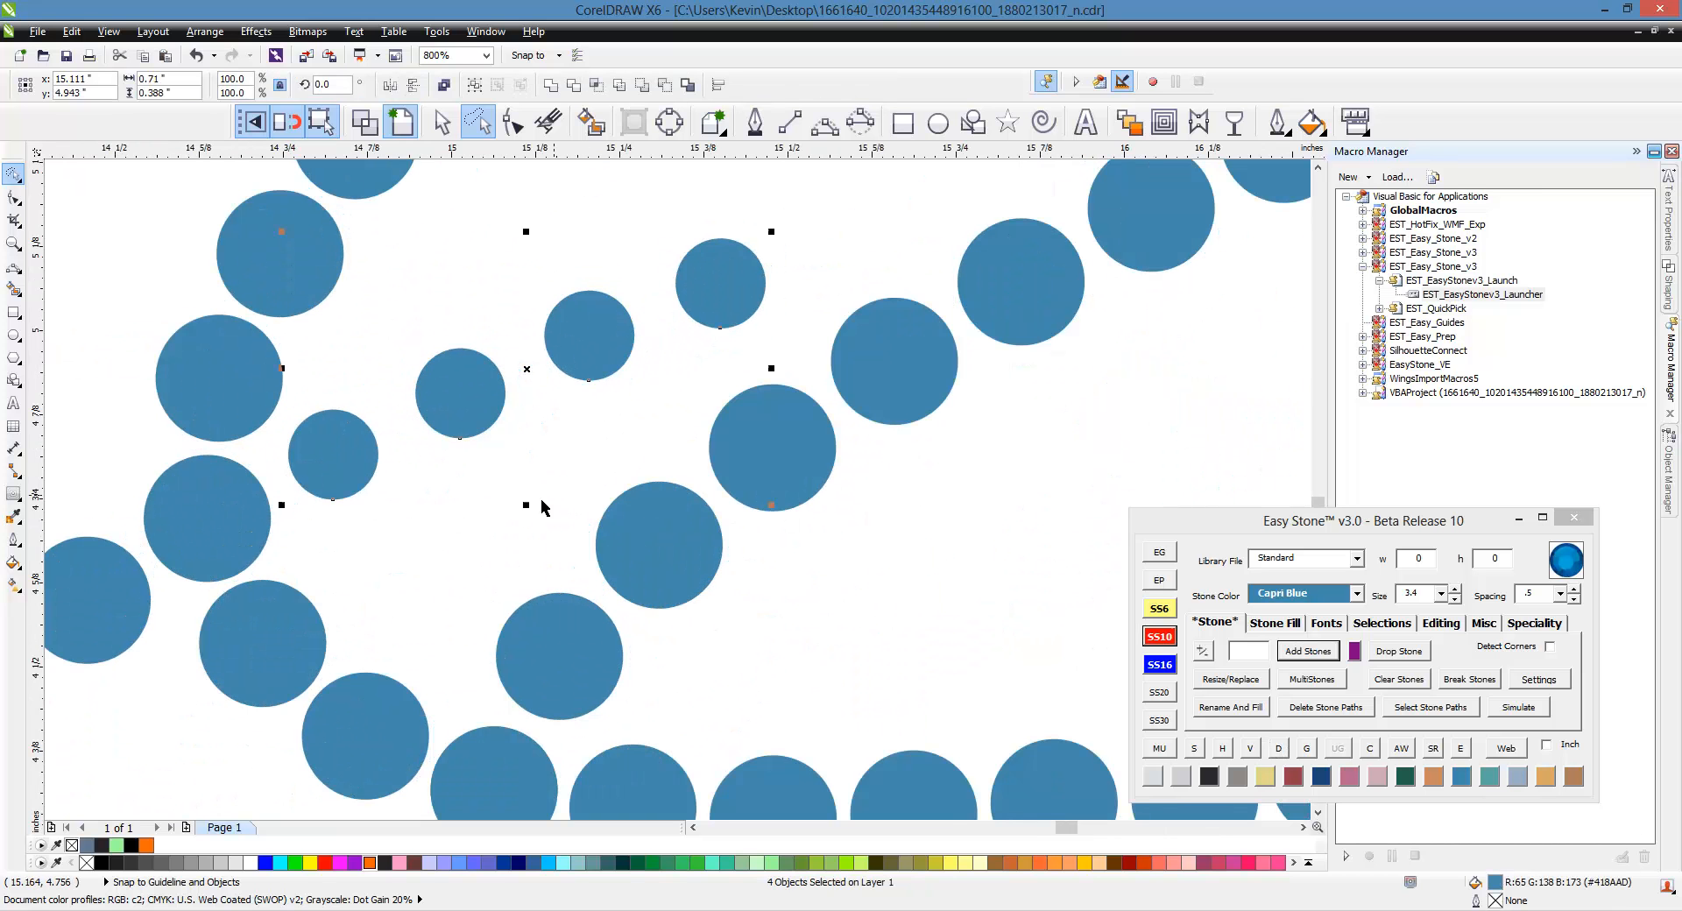
Duplicate an SS10 stone into the left tail, distribute its five stones evenly up to the junction stone, and delete the path.
left_click_drag(420, 461, 420, 439)
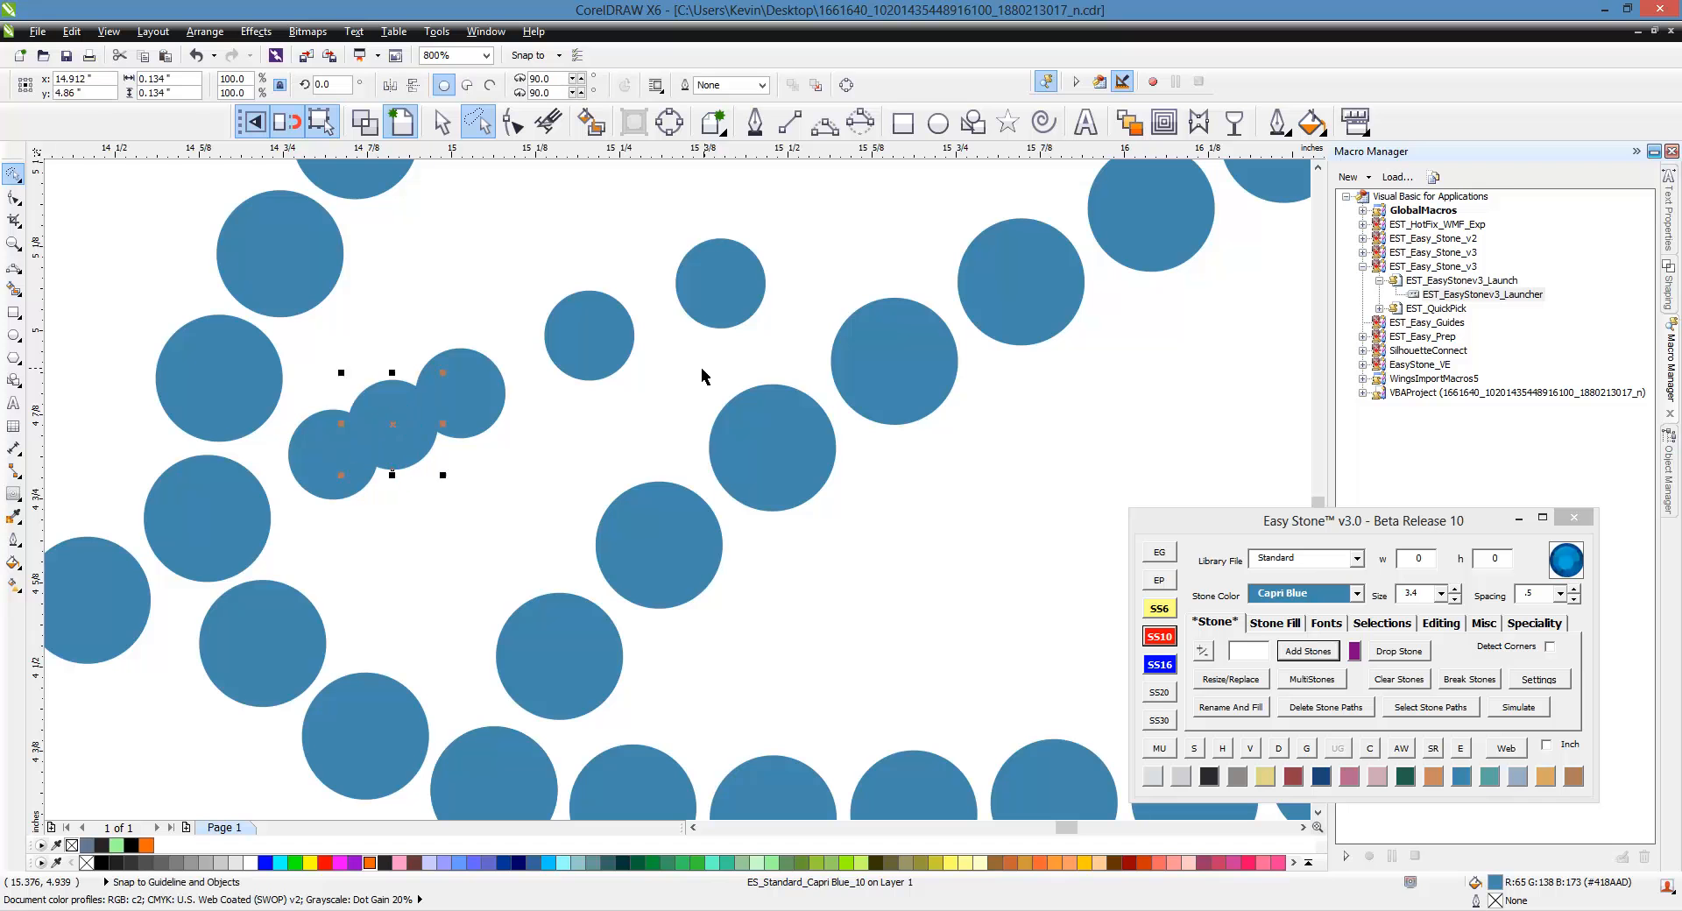
left_click(709, 314)
left_click(583, 343, "shift")
left_click(481, 389, "shift")
left_click(392, 429, "shift")
left_click(317, 459, "shift")
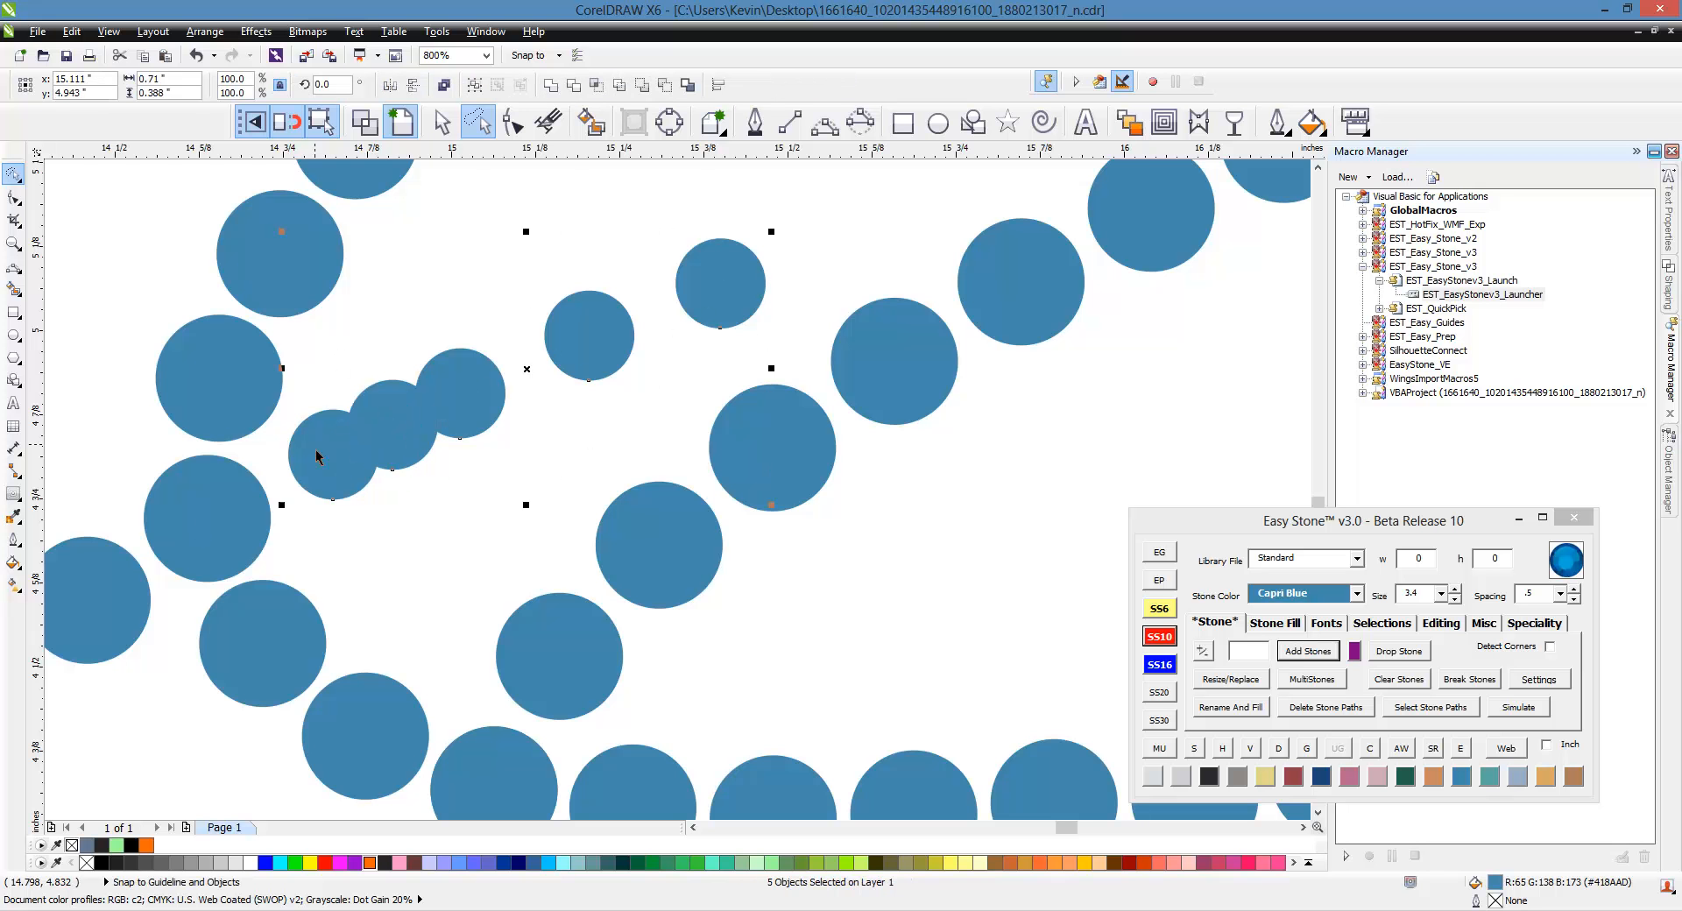
left_click(201, 530, "shift")
left_click(1278, 747)
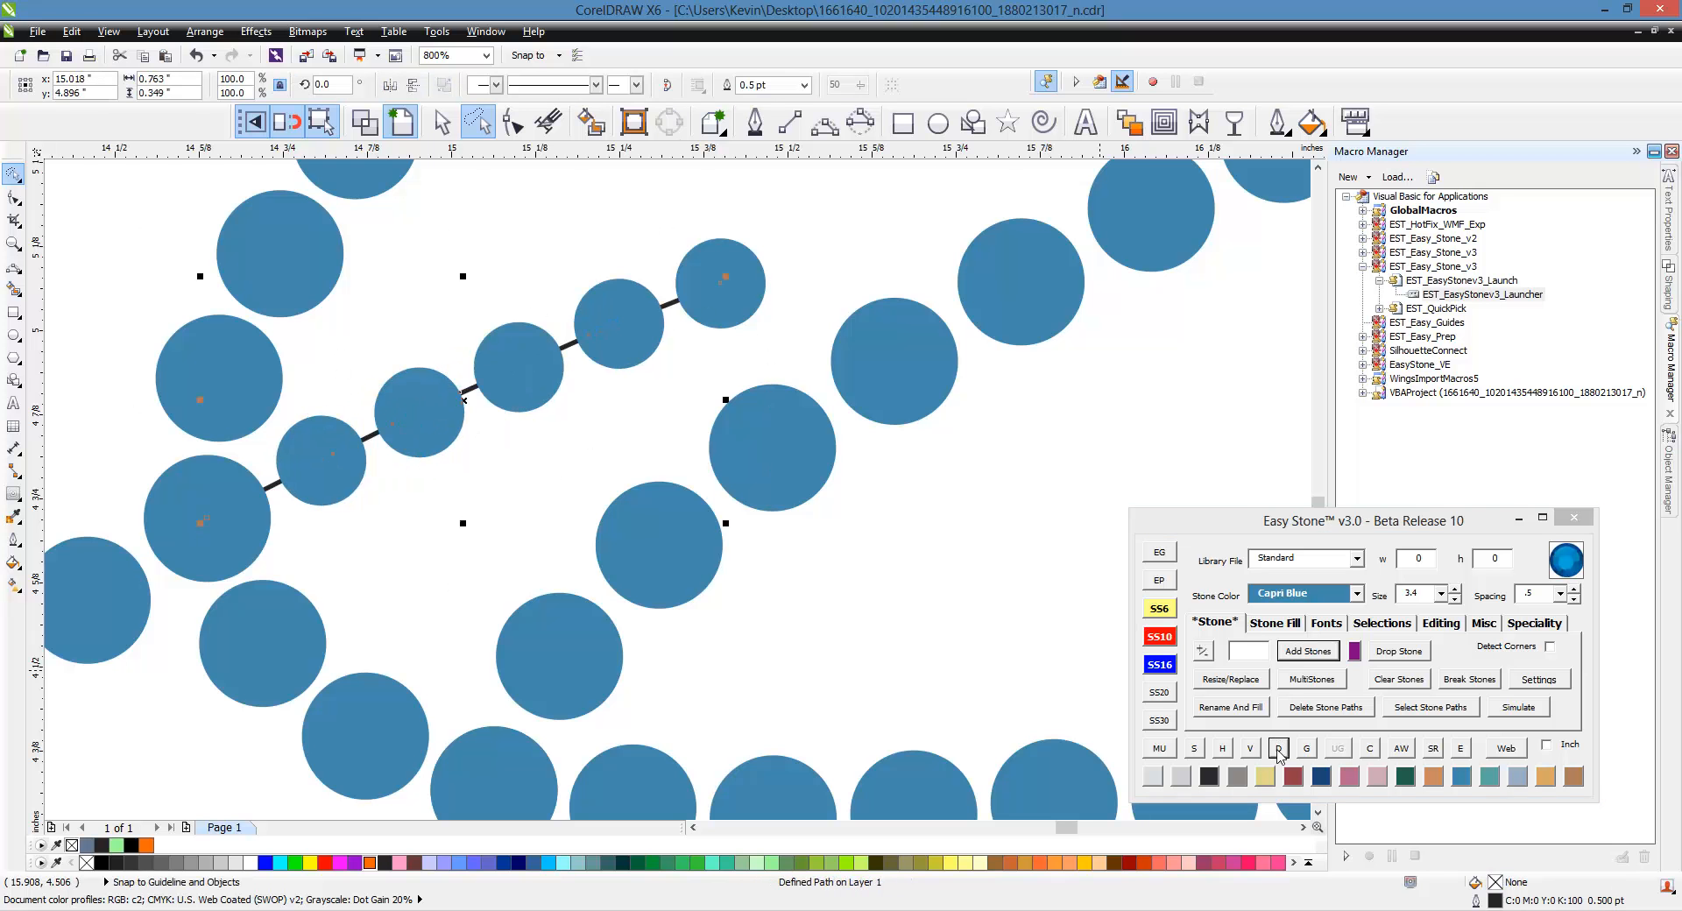
scroll(518, 430, "down", 3)
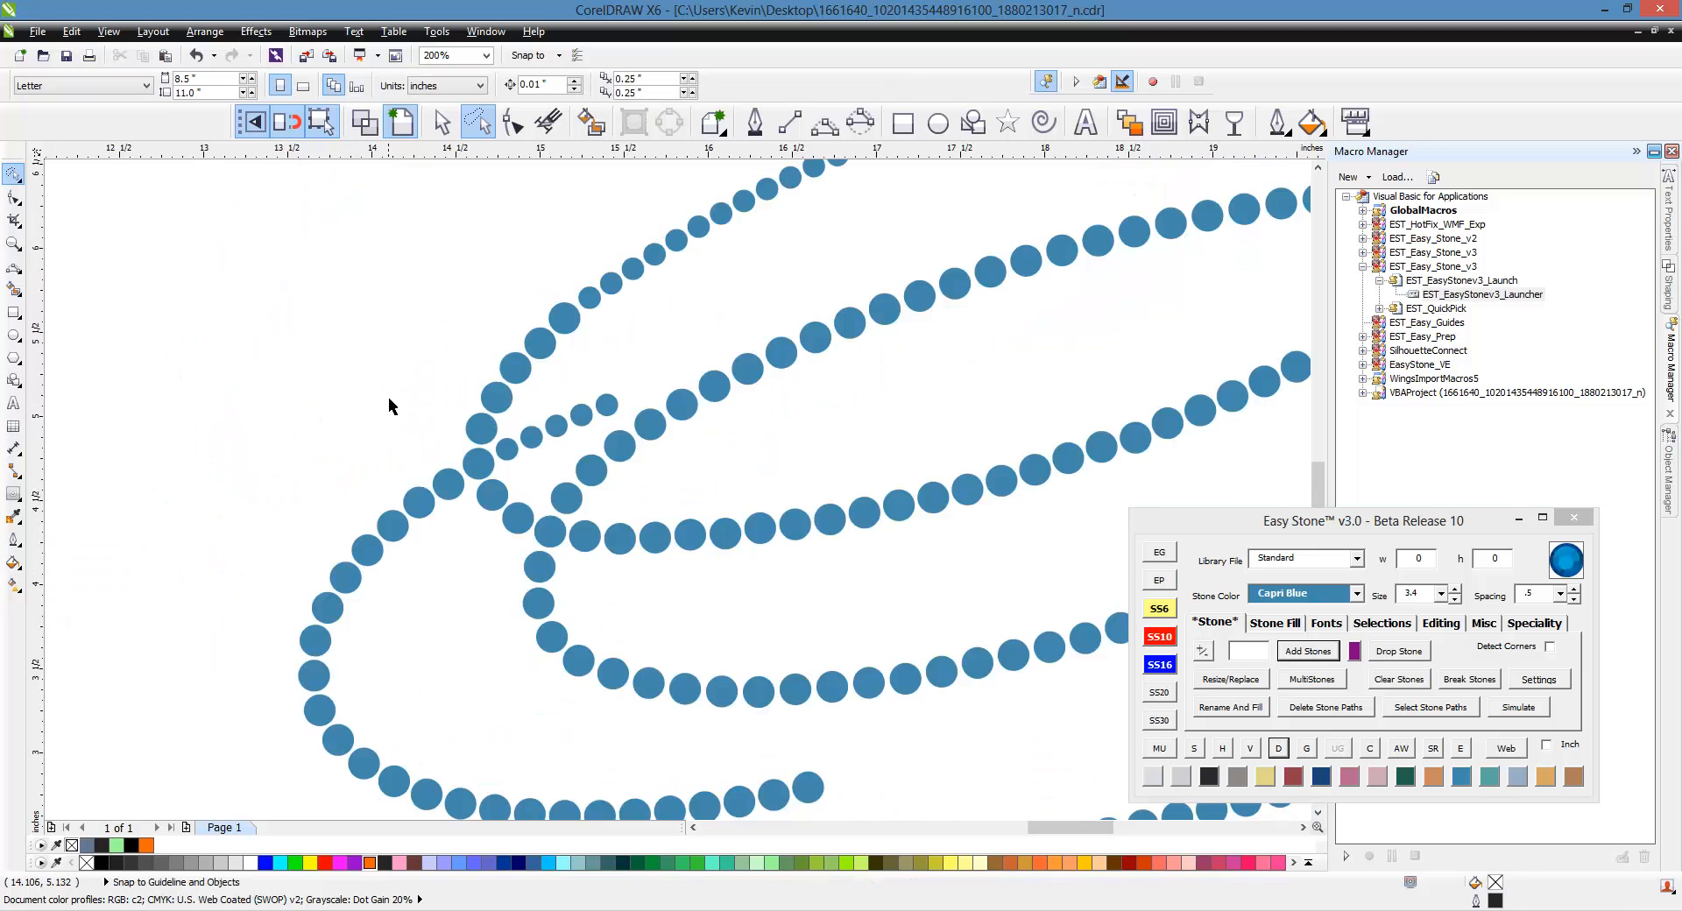
Resize the last five stones at the lower end of the outer right curve to SS10.
scroll(392, 412, "down", 1)
left_click(730, 384)
scroll(740, 389, "up", 3)
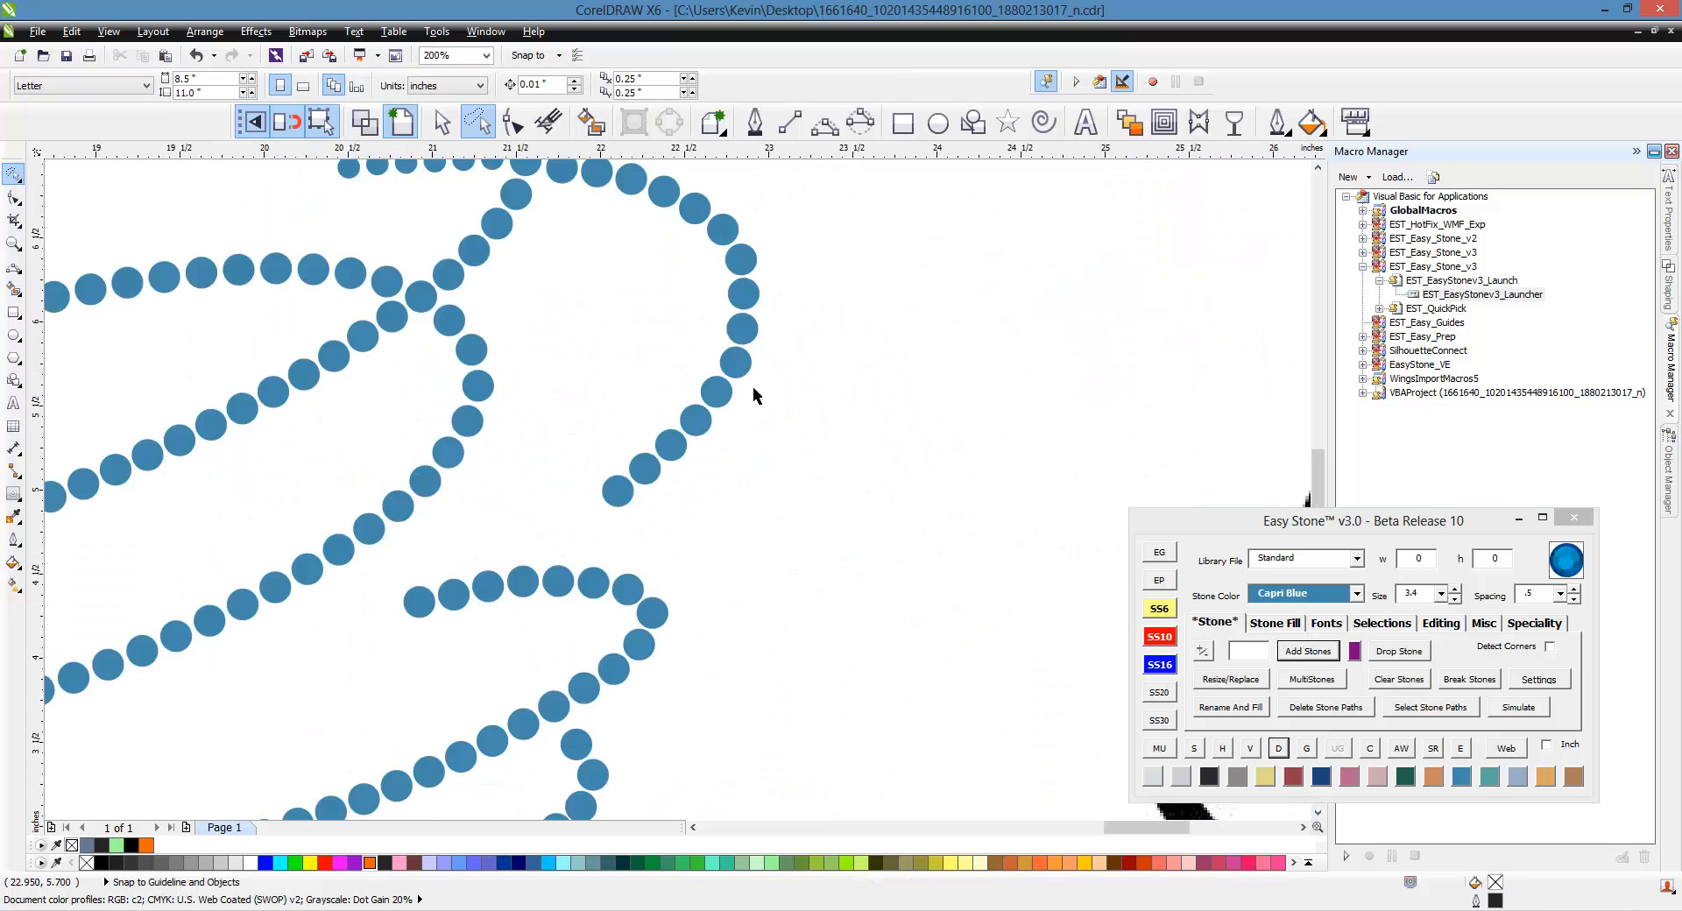
left_click(667, 435, "shift")
left_click(636, 481, "shift")
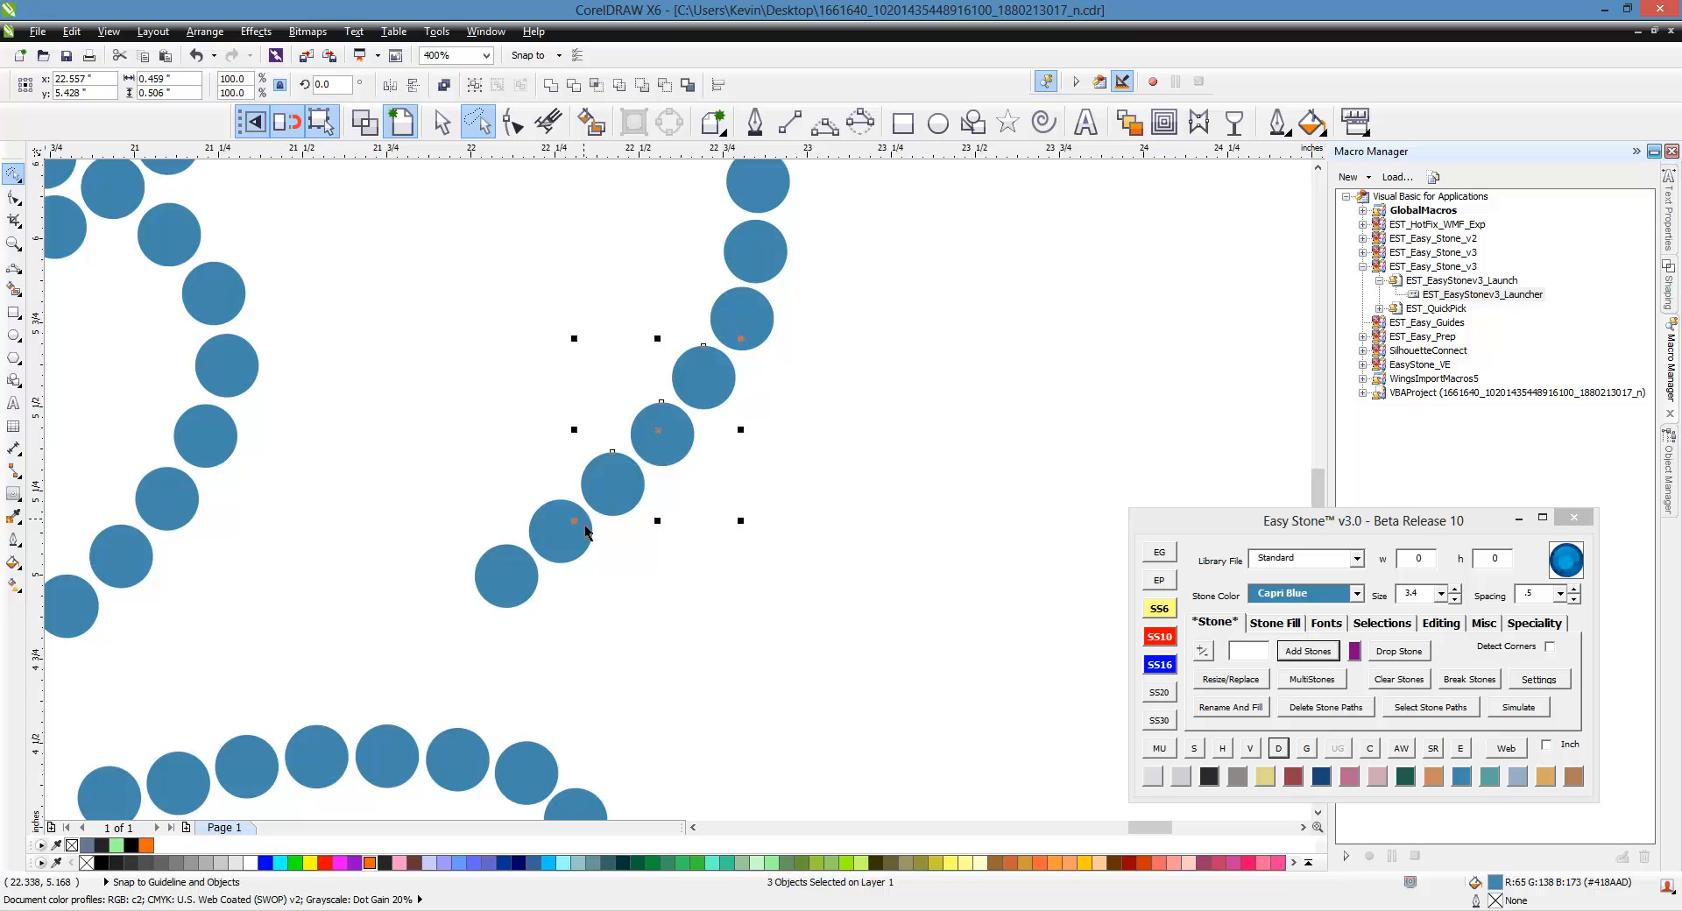
left_click(525, 575, "shift")
left_click(1159, 663)
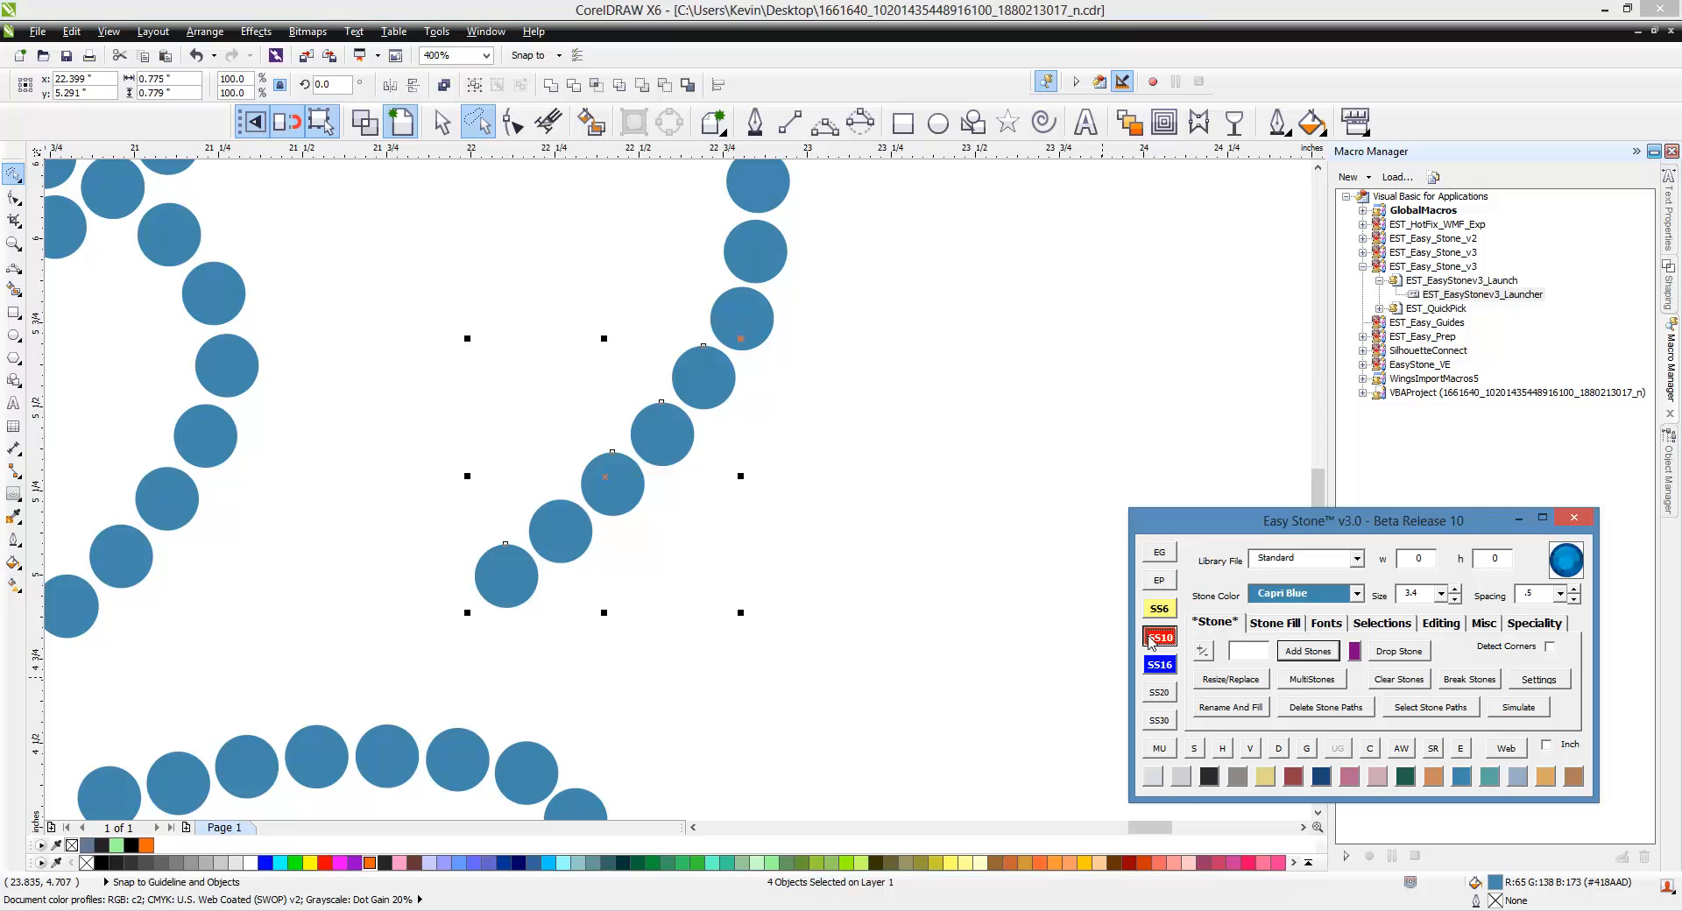
left_click(762, 340)
left_click(585, 524)
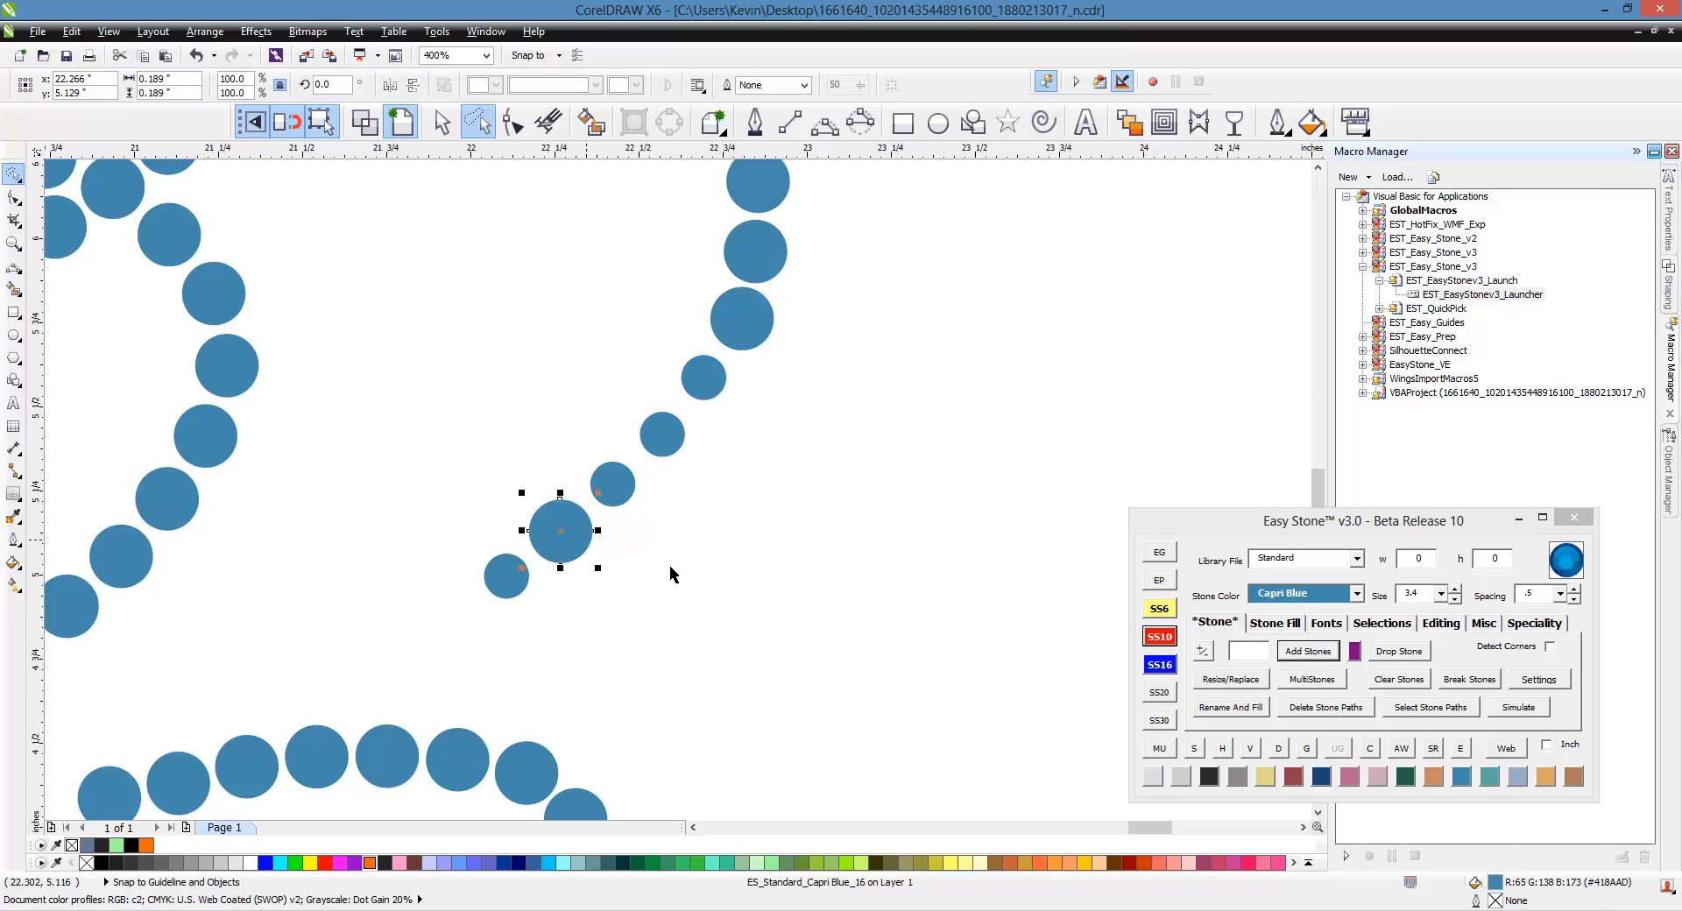
left_click(1159, 664)
Place a copy of an SS10 stone between two neighbouring small stones in the outer right curve's lower end.
left_click(744, 317)
left_click(703, 378, "shift")
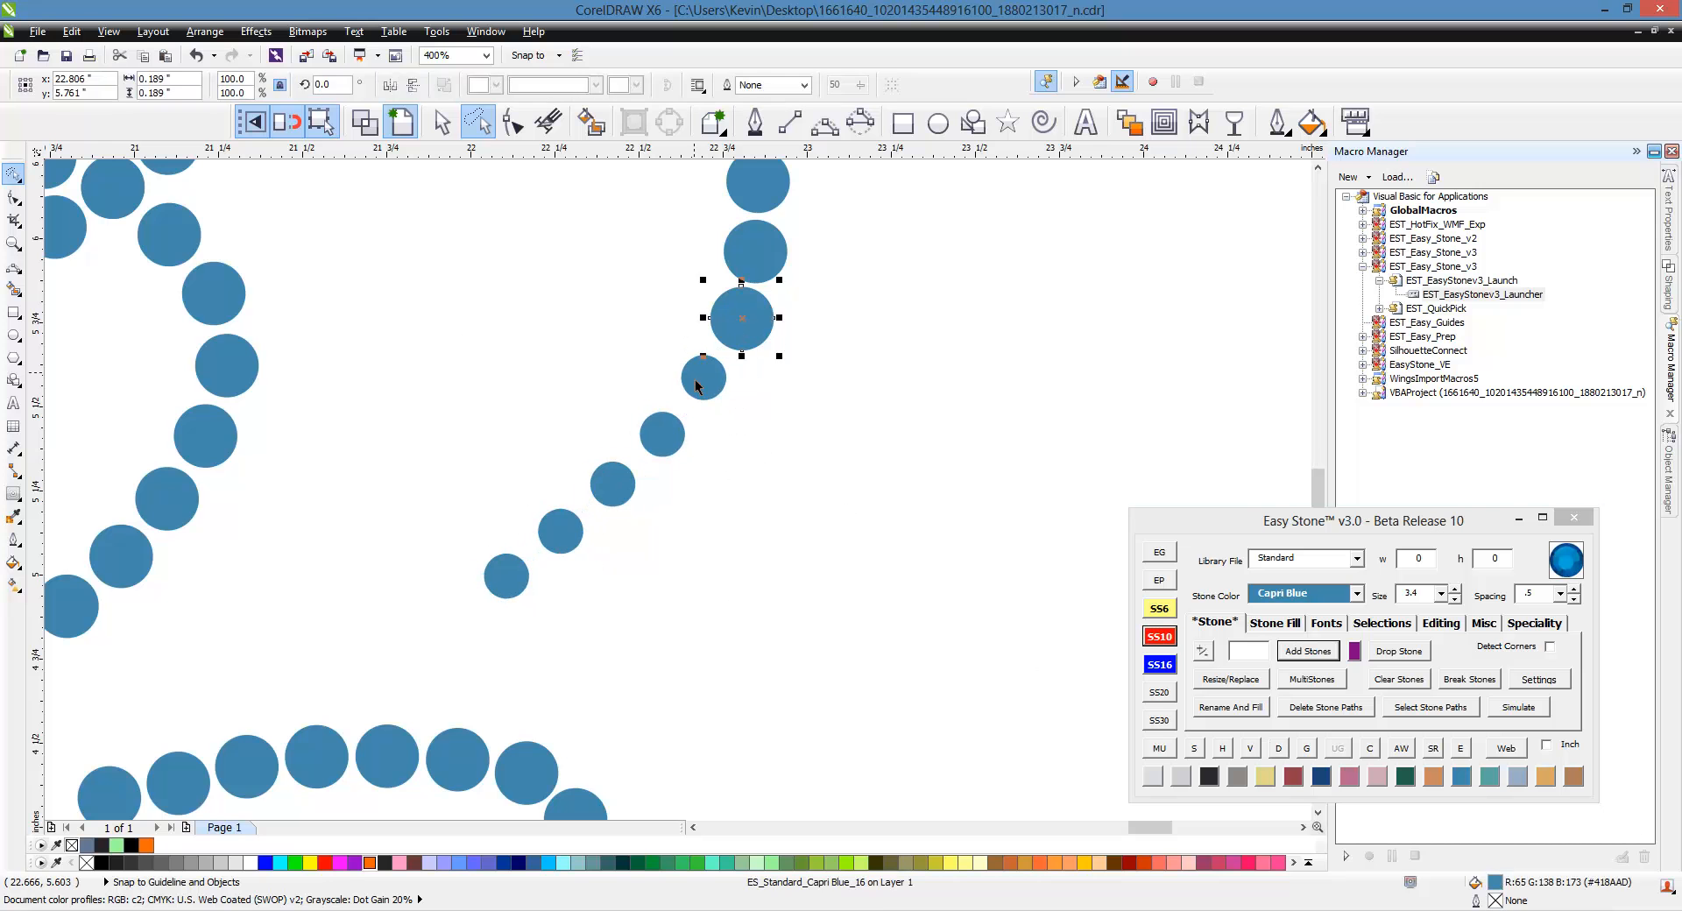
left_click(659, 445, "shift")
left_click(694, 480)
left_click_drag(674, 450, 652, 475)
right_click(656, 466)
Distribute the six SS10 stones evenly below the adjoining large stone of the right curve and delete the path.
left_click(741, 318)
left_click(704, 377, "shift")
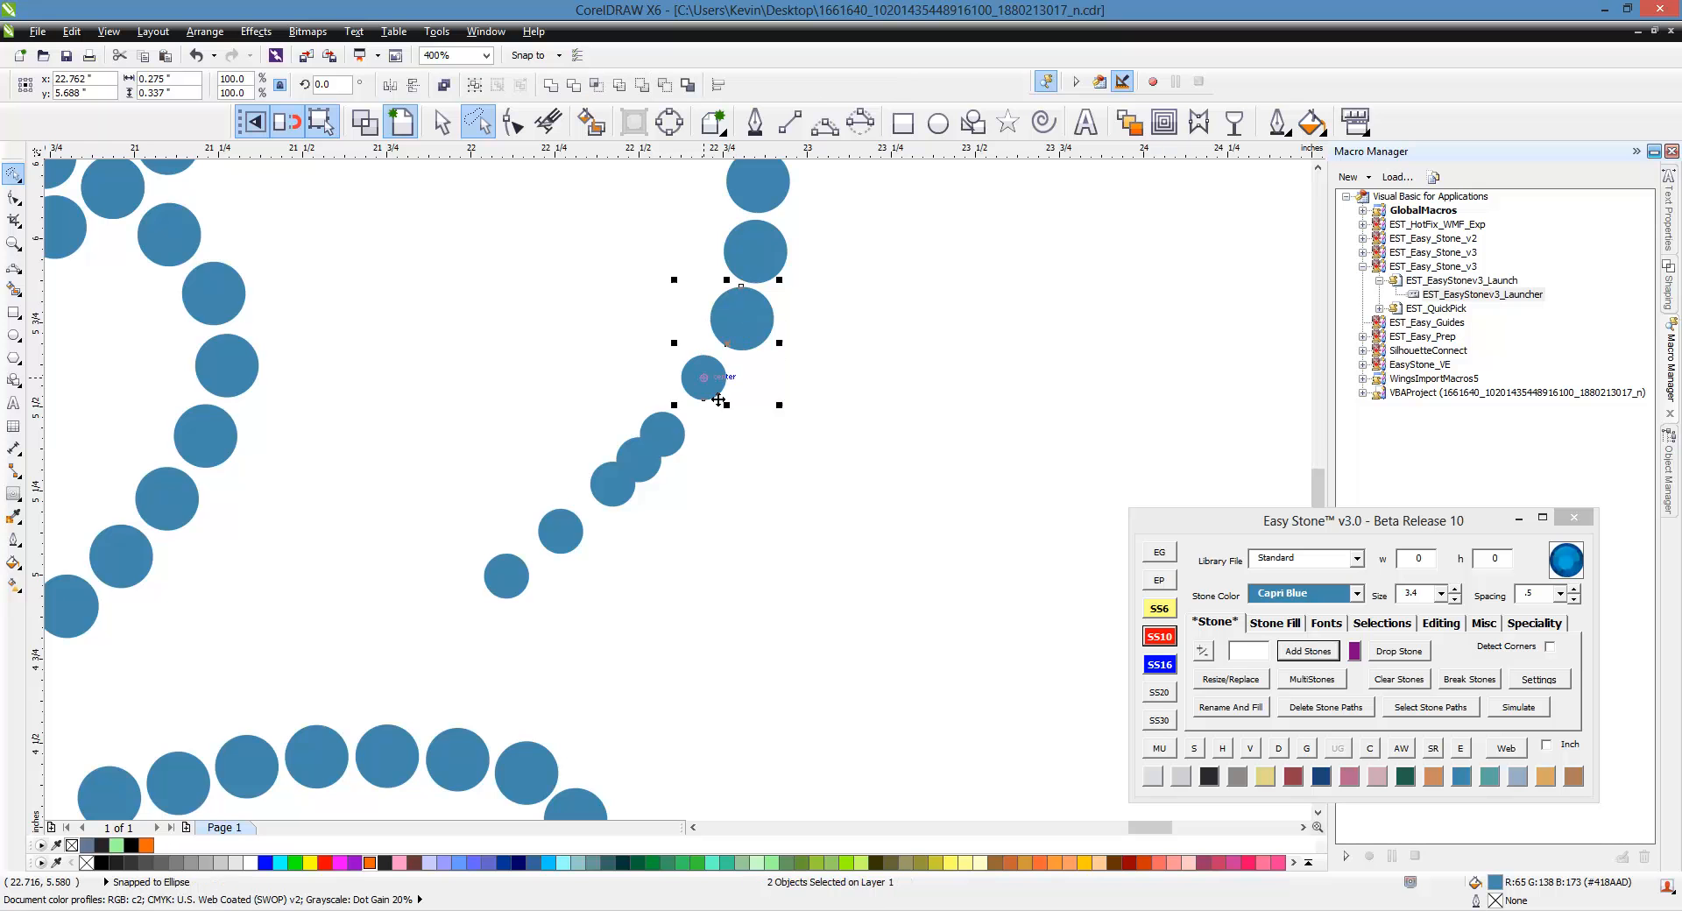
left_click(650, 473, "shift")
left_click(644, 477, "shift")
left_click(617, 492, "shift")
left_click(559, 541, "shift")
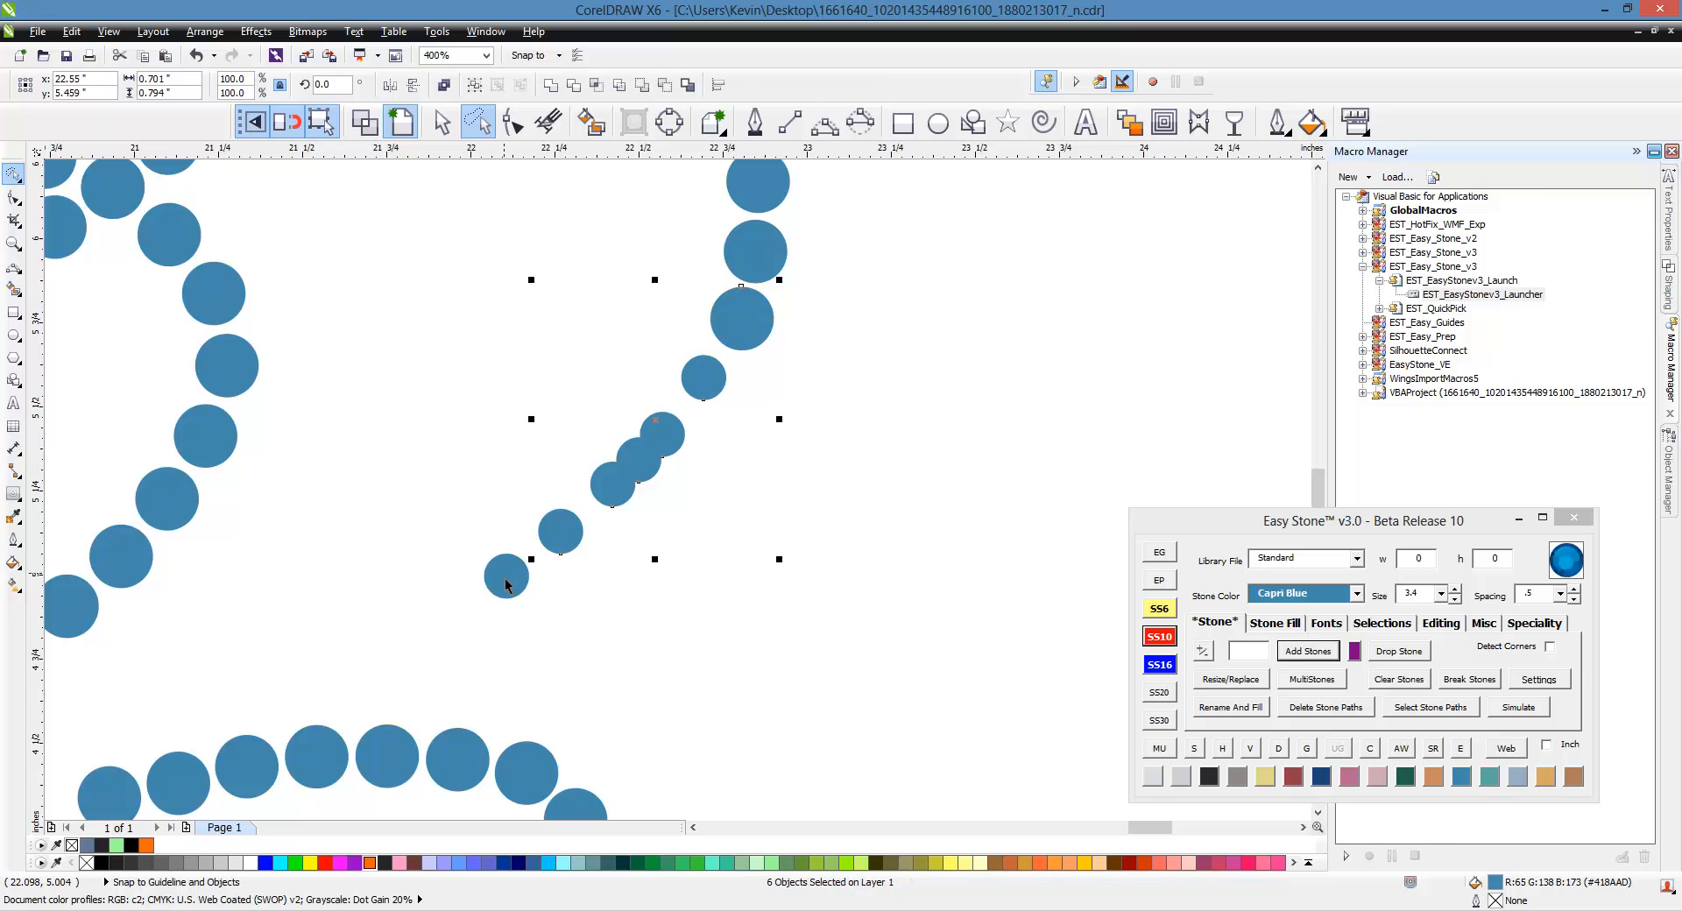
left_click(508, 580, "shift")
left_click(1276, 749)
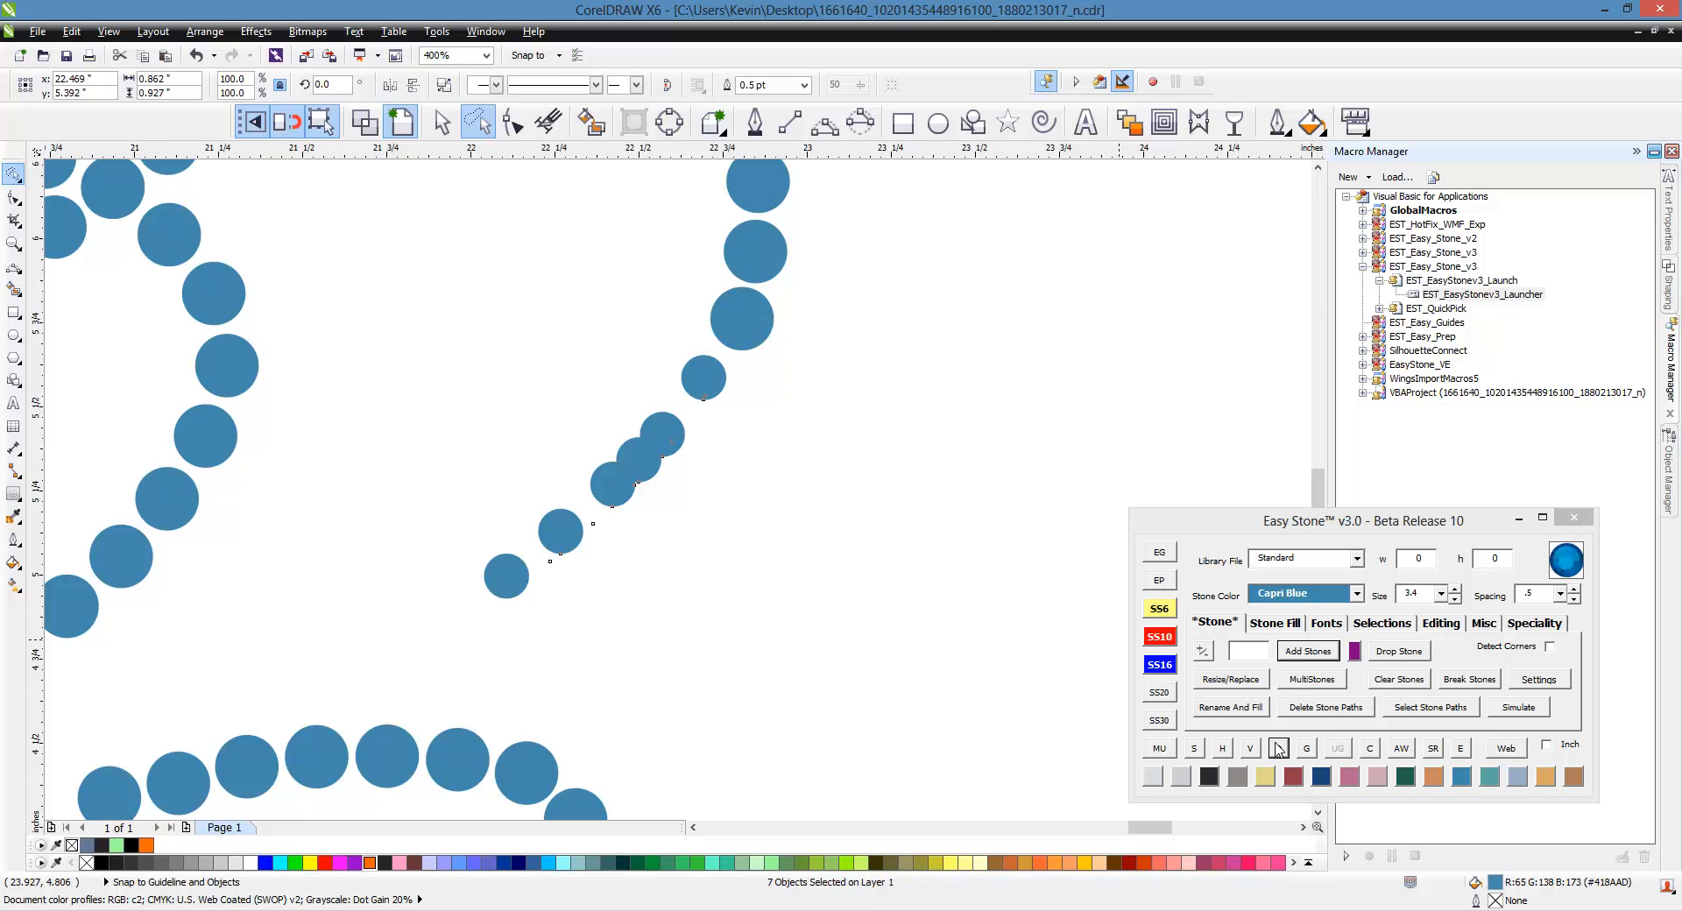
left_click(792, 522)
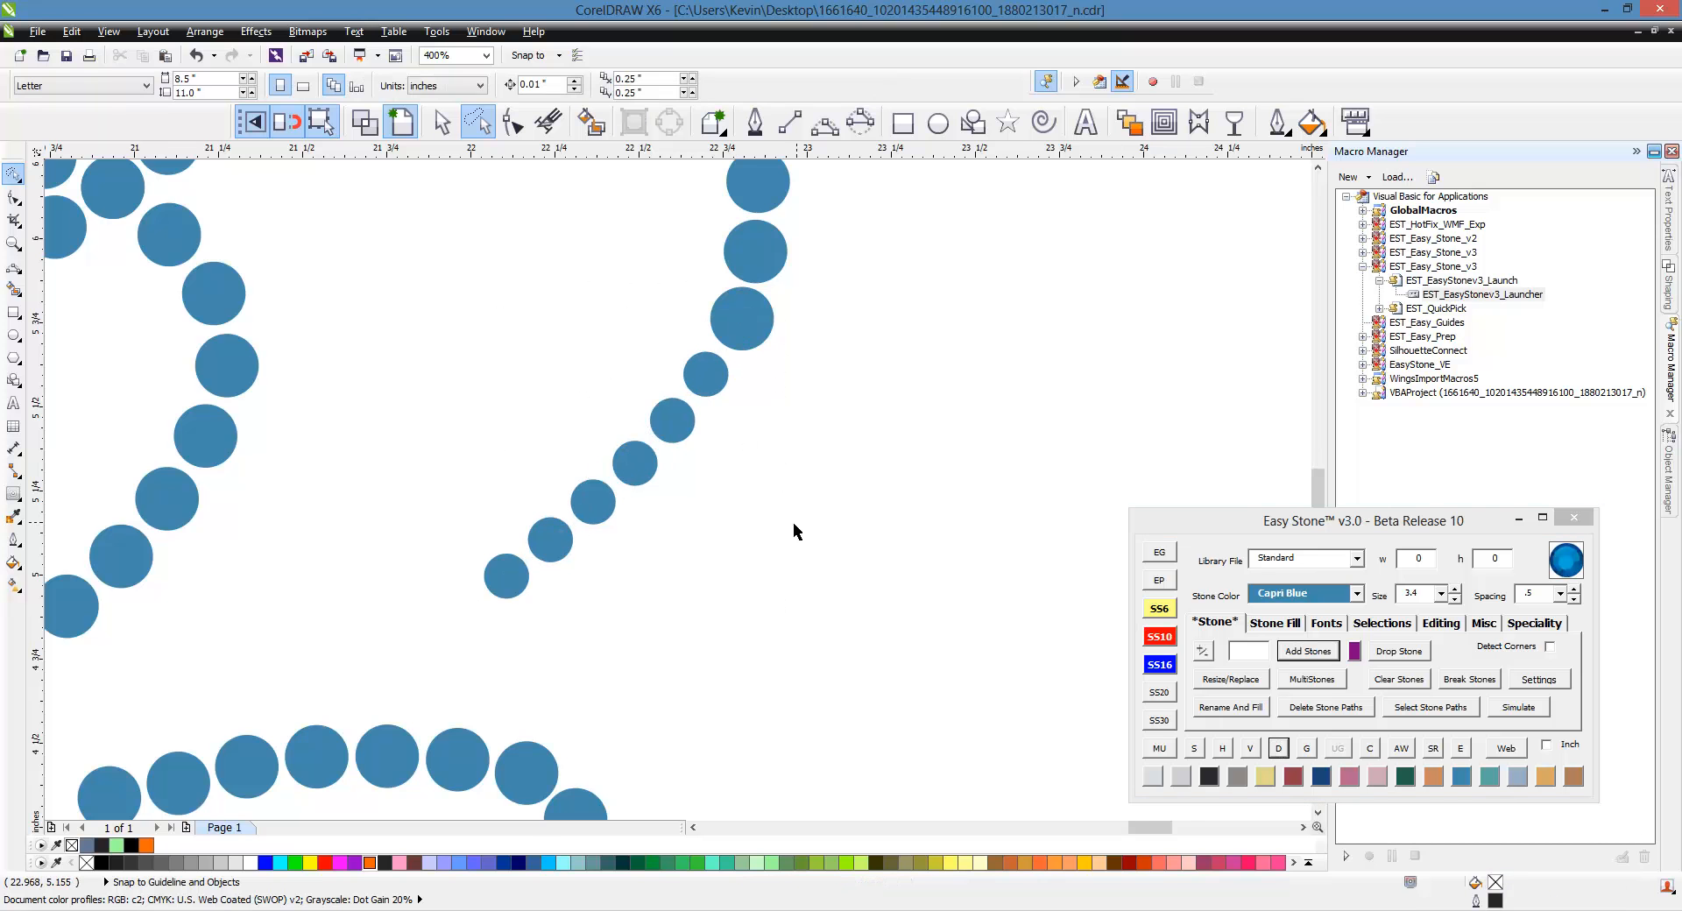
Resize the two upper small stones of the outer right curve's tail to SS16.
scroll(715, 461, "down", 1)
scroll(574, 449, "down", 1)
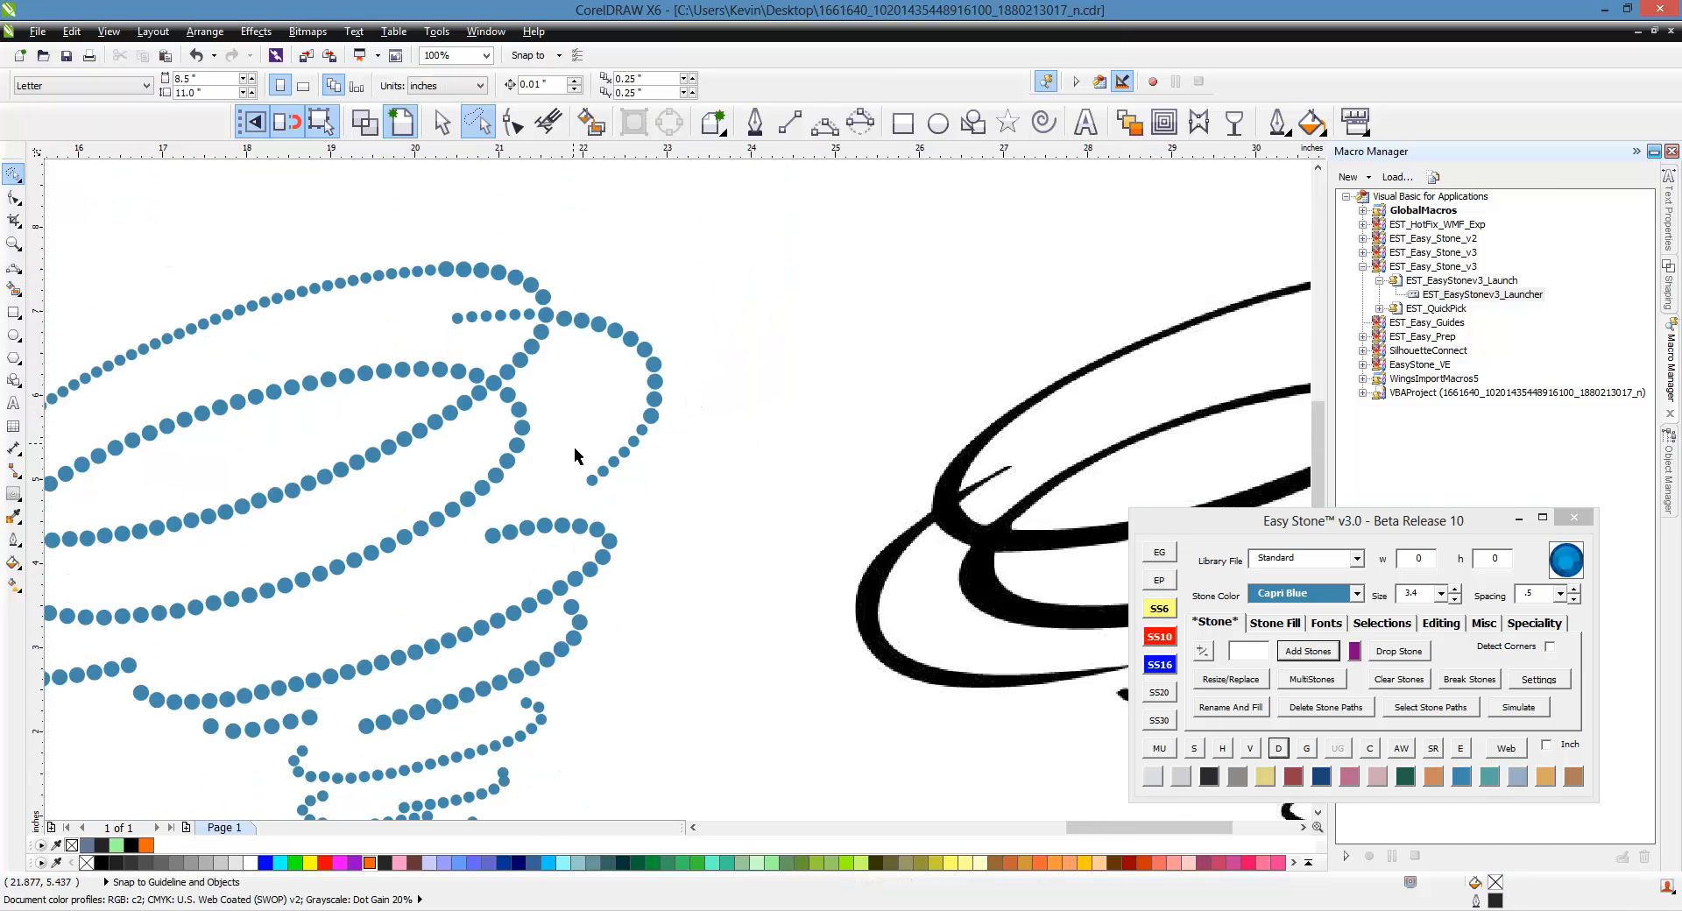
scroll(622, 359, "up", 1)
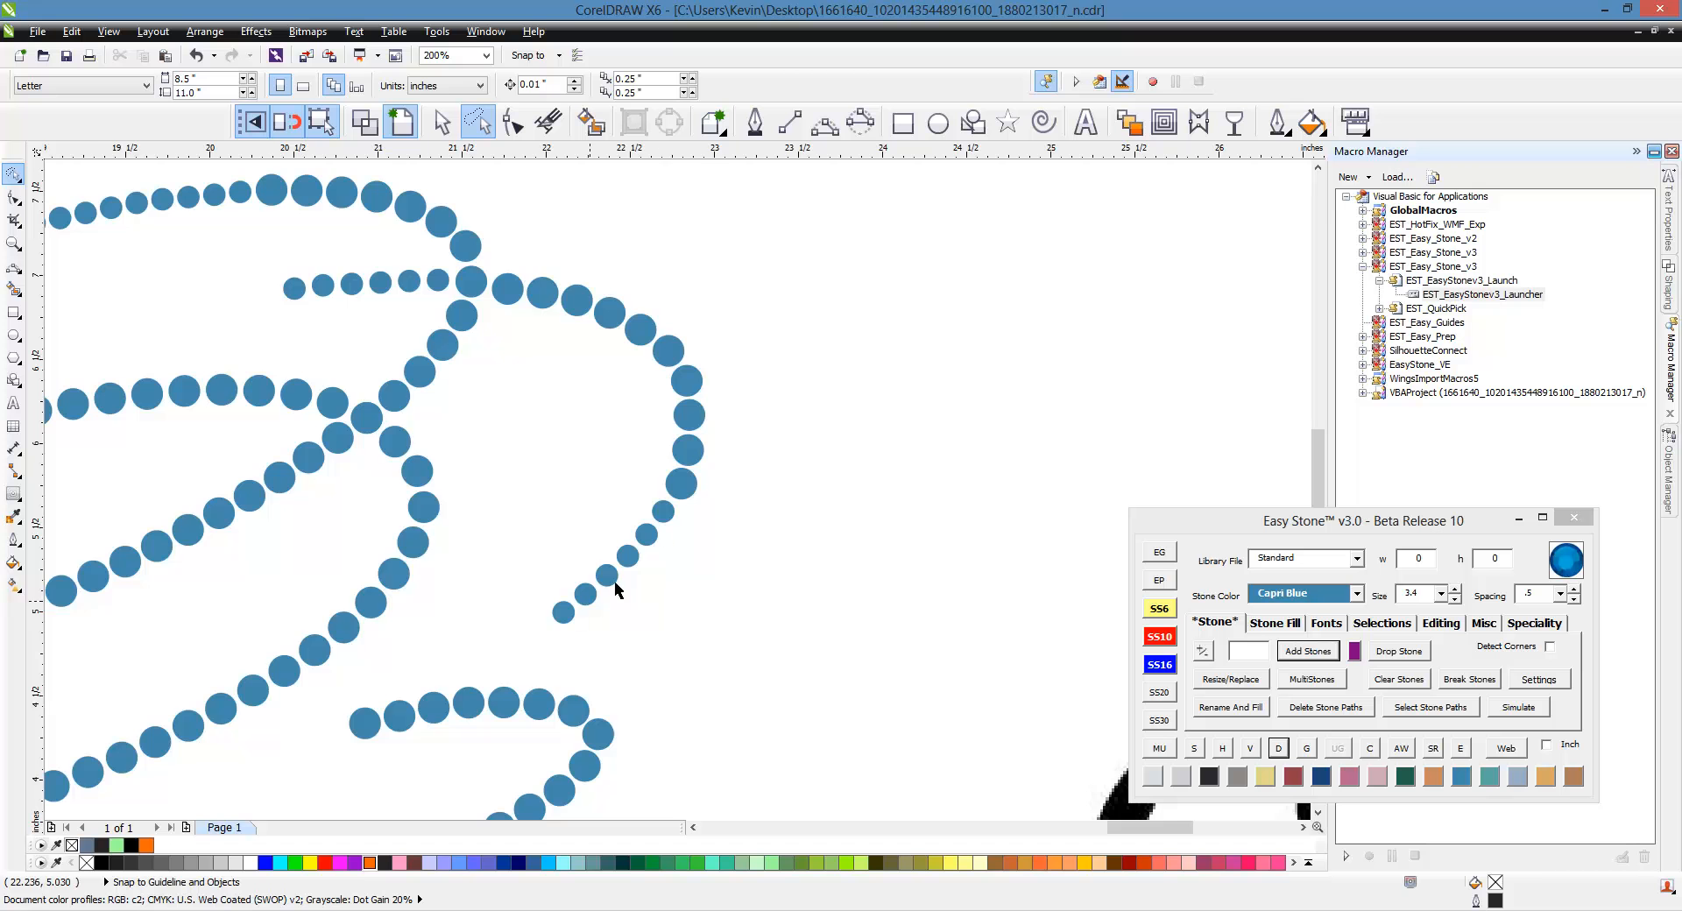
scroll(662, 511, "up", 1)
left_click(666, 512)
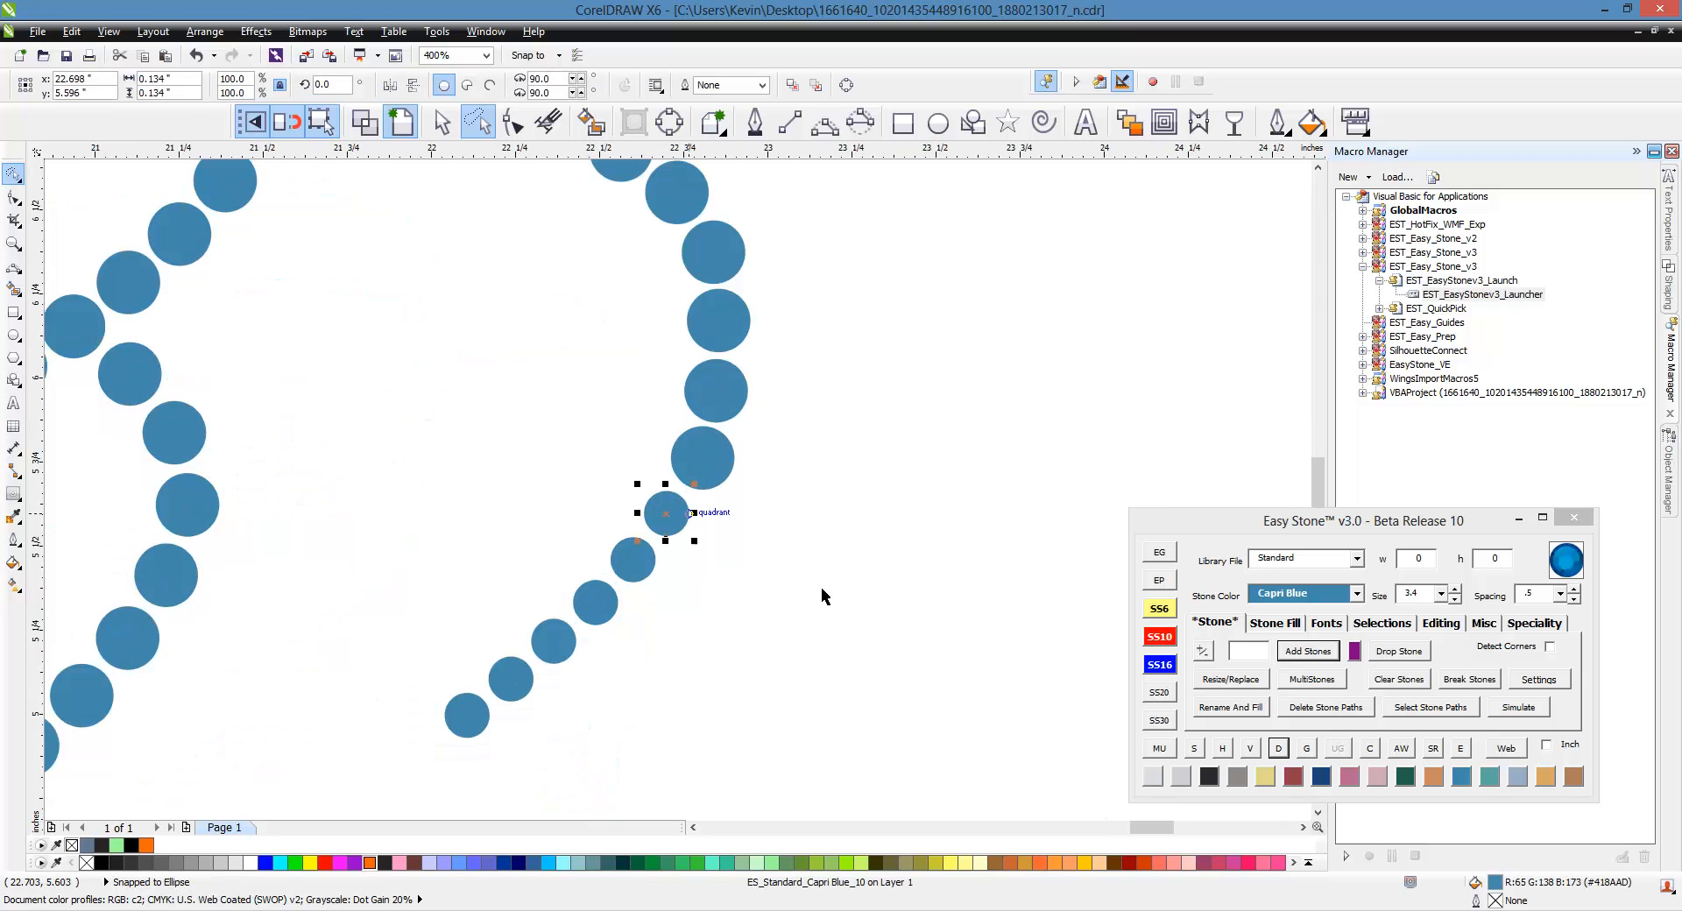
left_click(1172, 662)
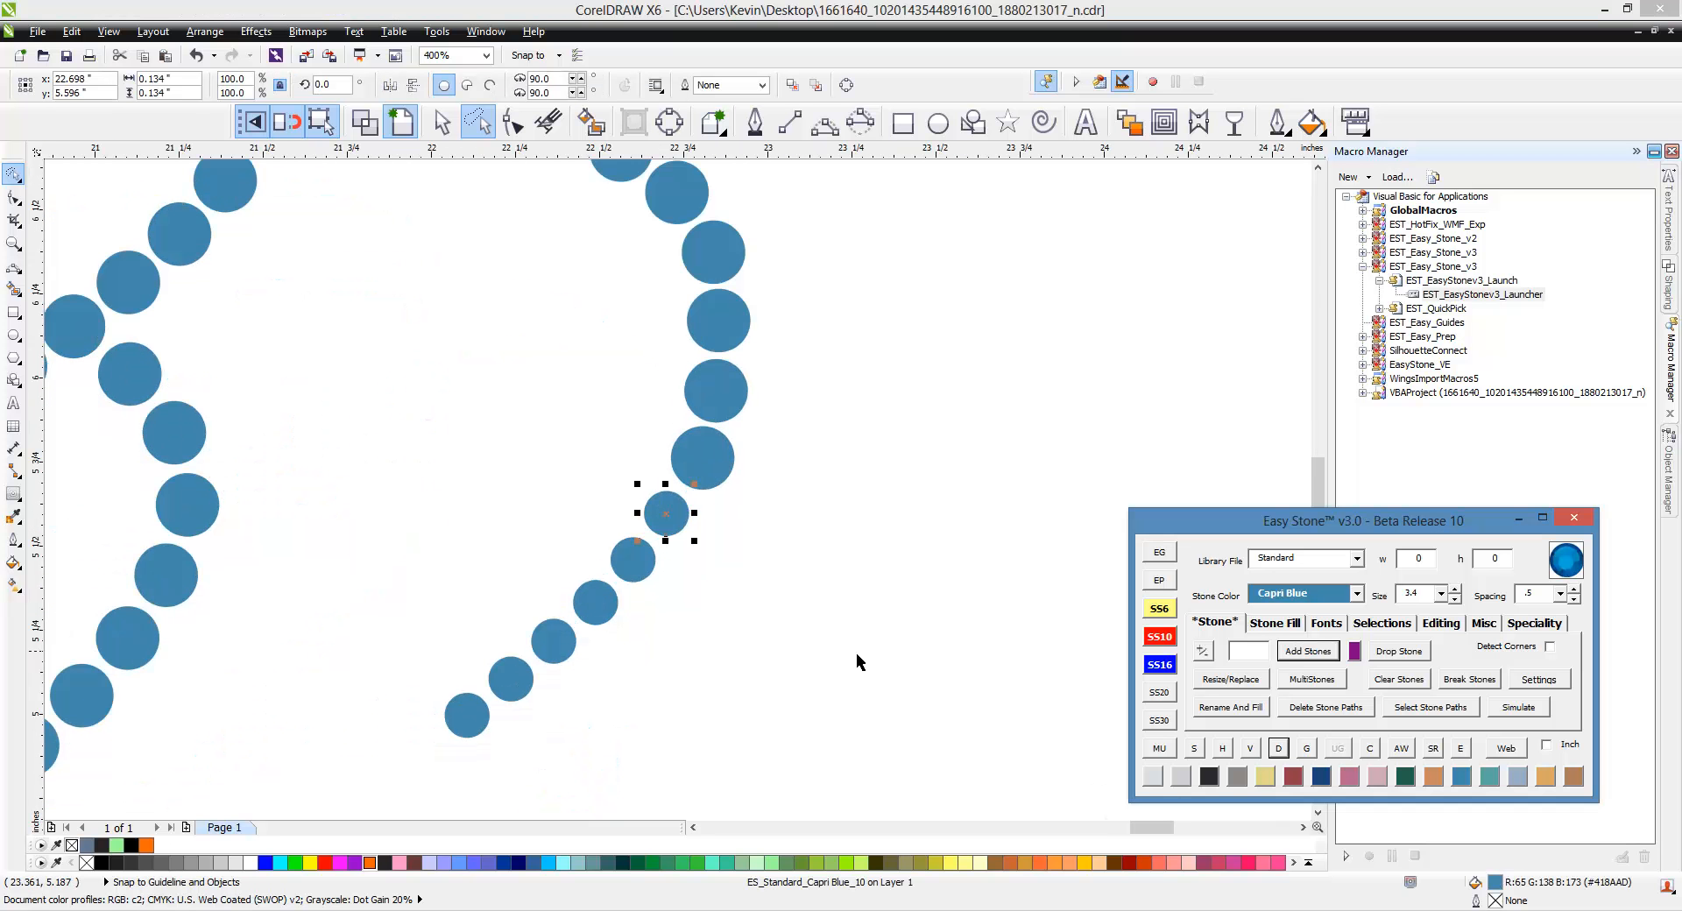
left_click(1156, 663)
scroll(717, 578, "down", 1)
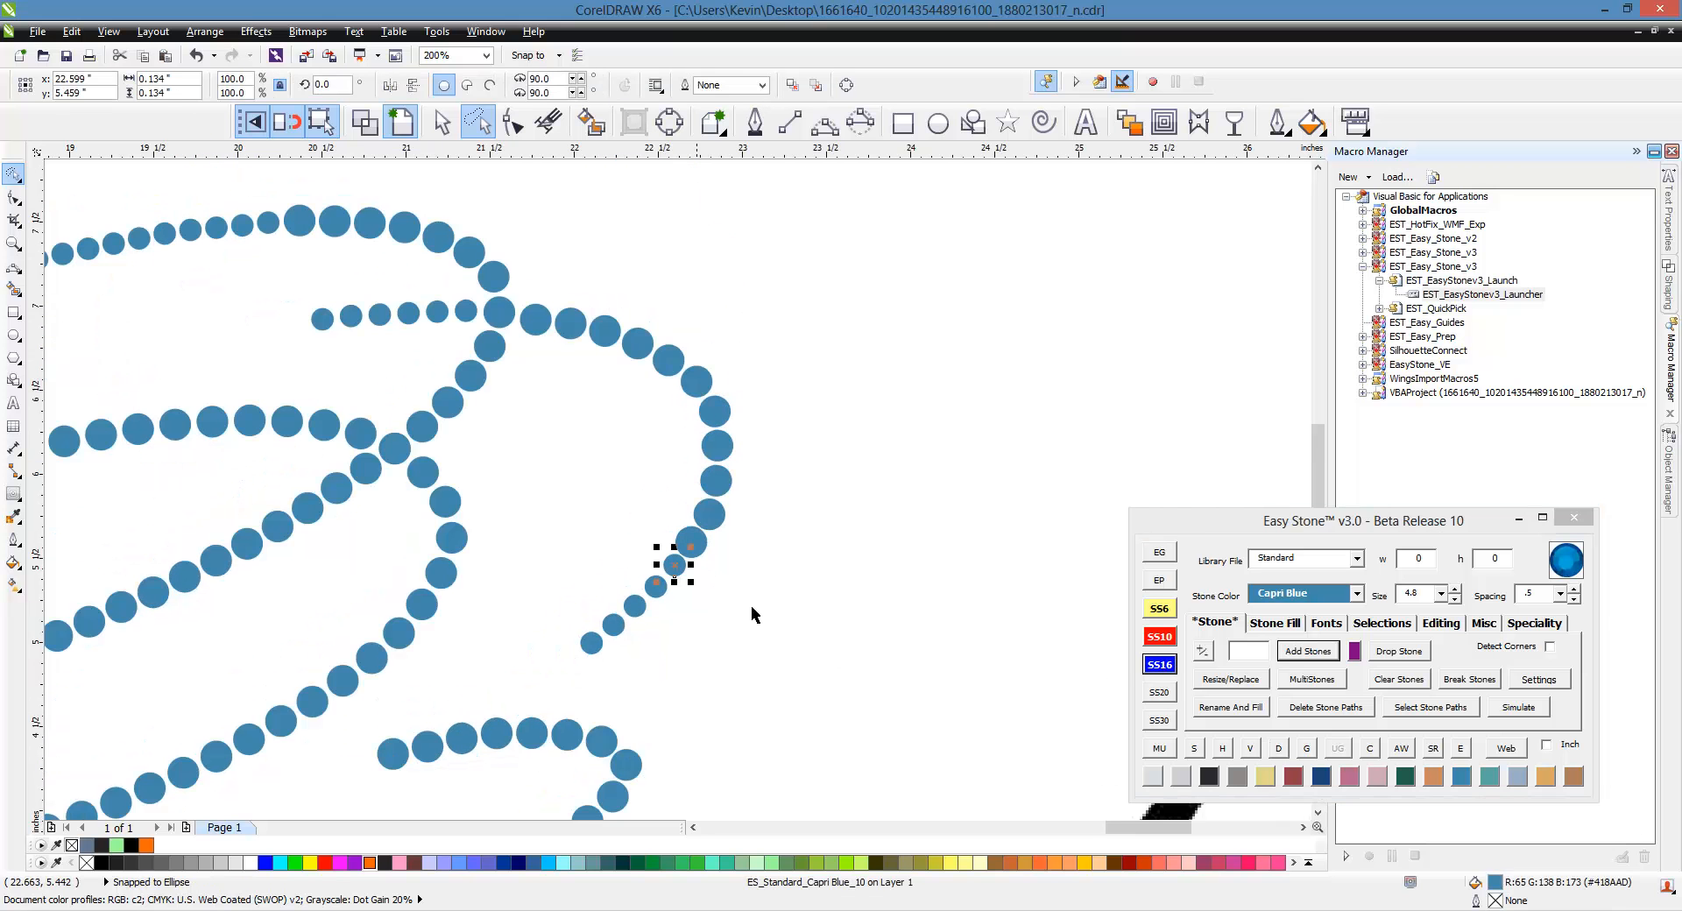
left_click(1159, 664)
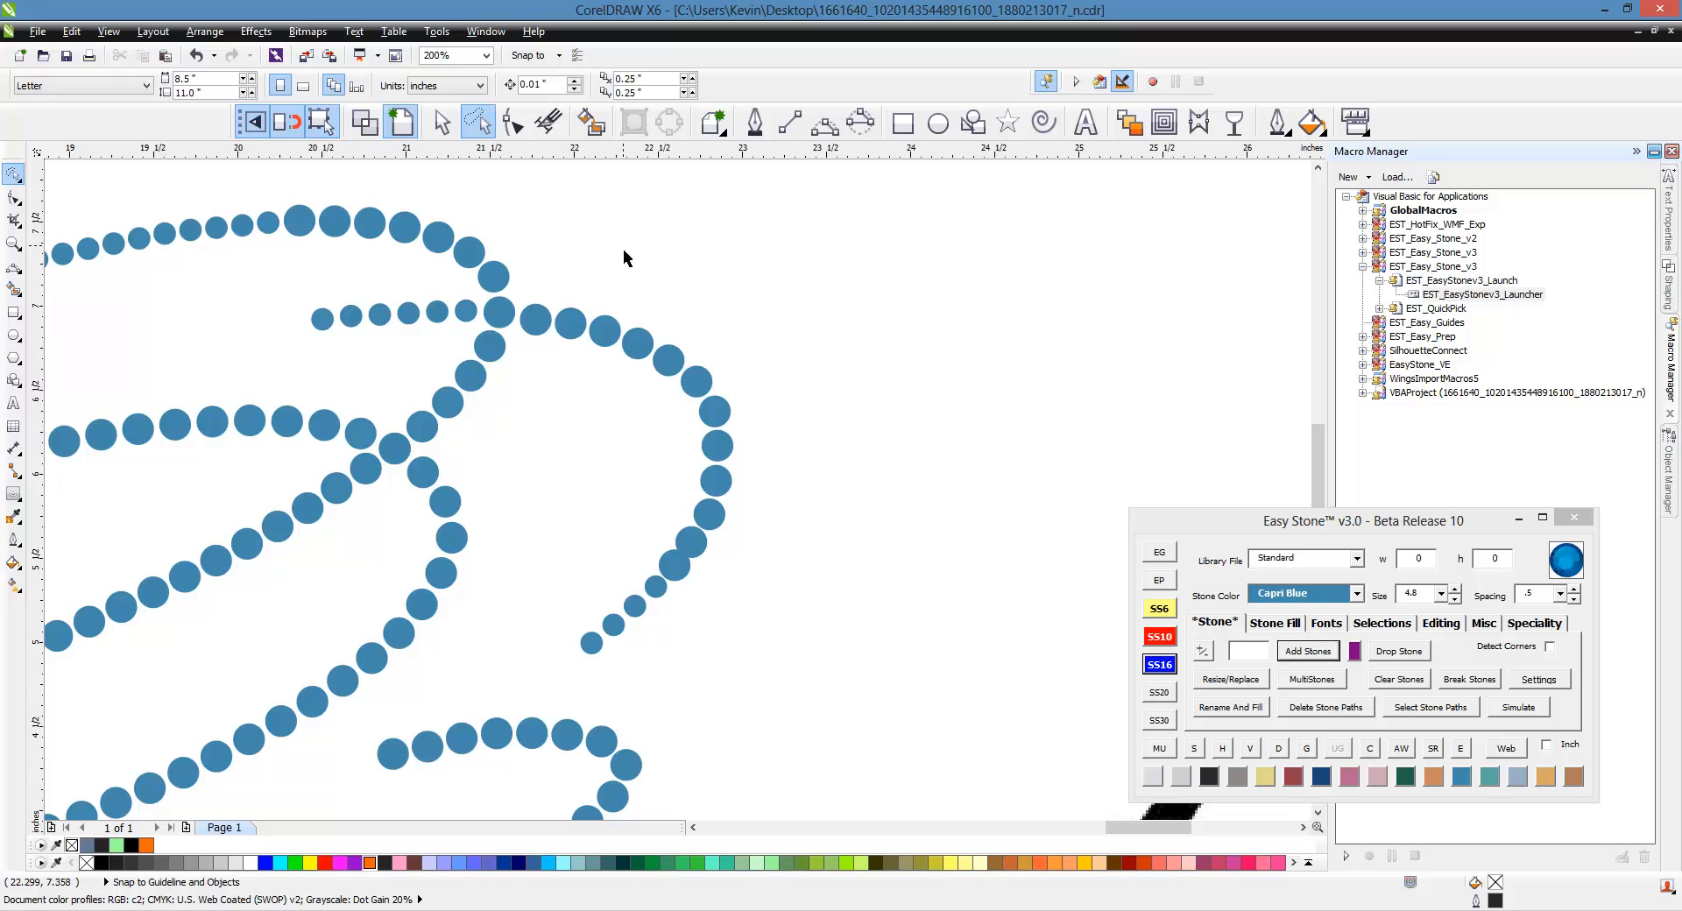
Distribute all stones of the outer right curve evenly from the junction stone to its end and remove the path.
mouse_move(623, 247)
left_mouse_down()
mouse_move(728, 665)
mouse_move(612, 693)
mouse_move(526, 662)
mouse_move(568, 525)
mouse_move(534, 377)
mouse_move(557, 291)
left_mouse_up()
left_click(491, 324, "shift")
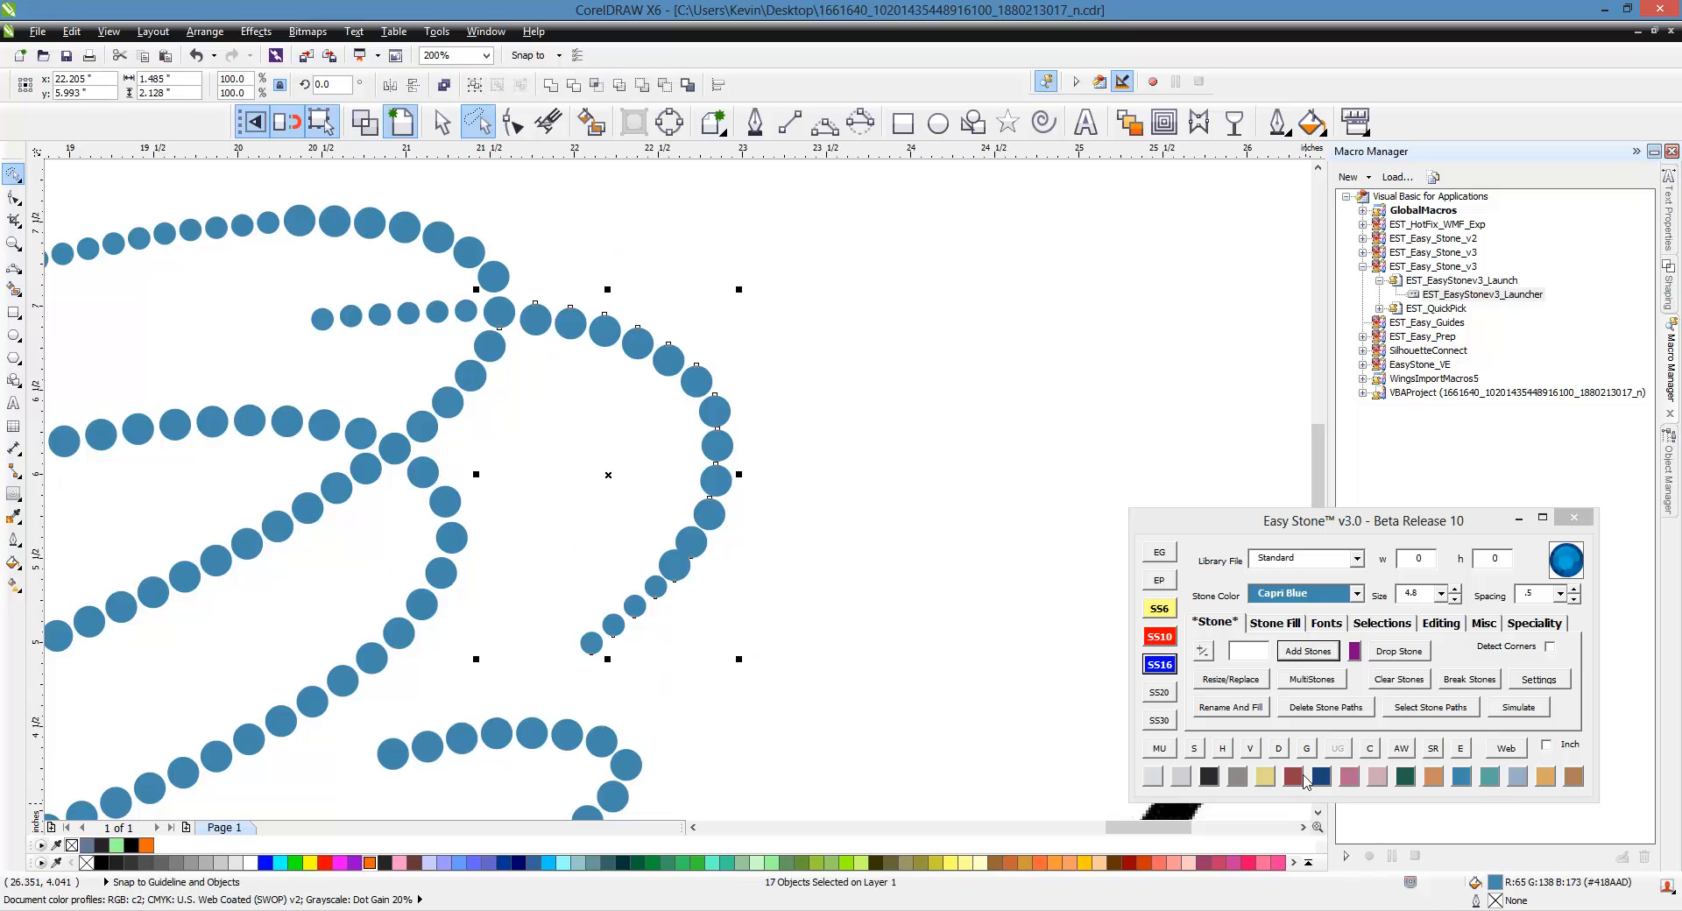
left_click(1281, 752)
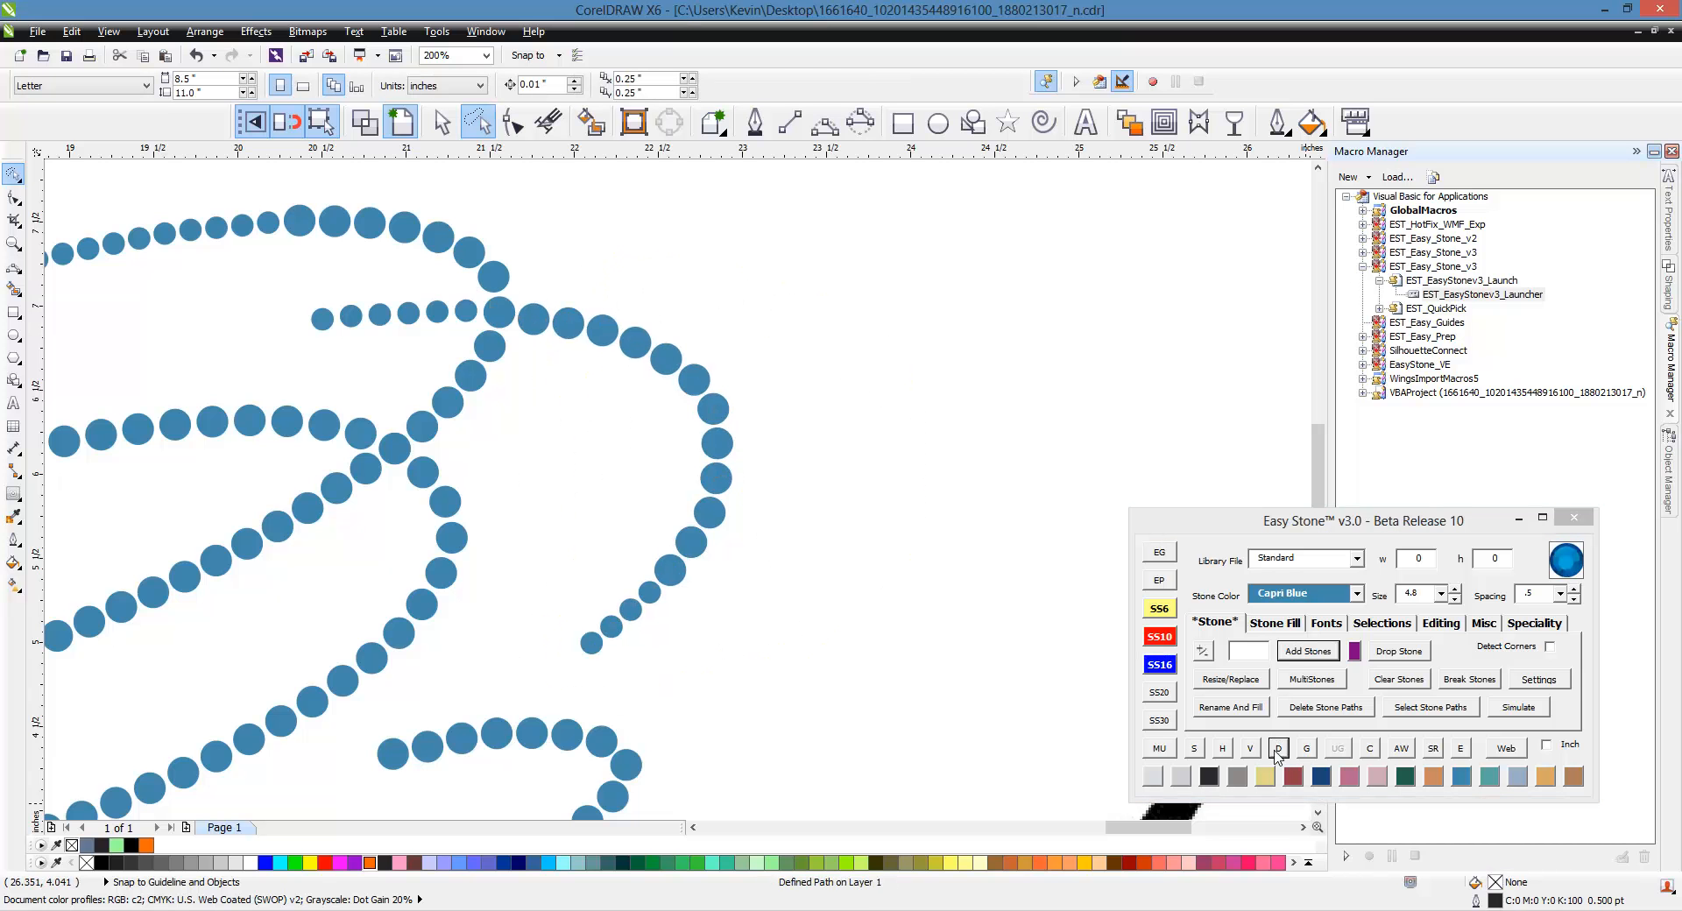
Move the end stone of the outer right curve slightly outward and redistribute the whole curve's stones evenly, removing the path.
scroll(543, 625, "up", 2)
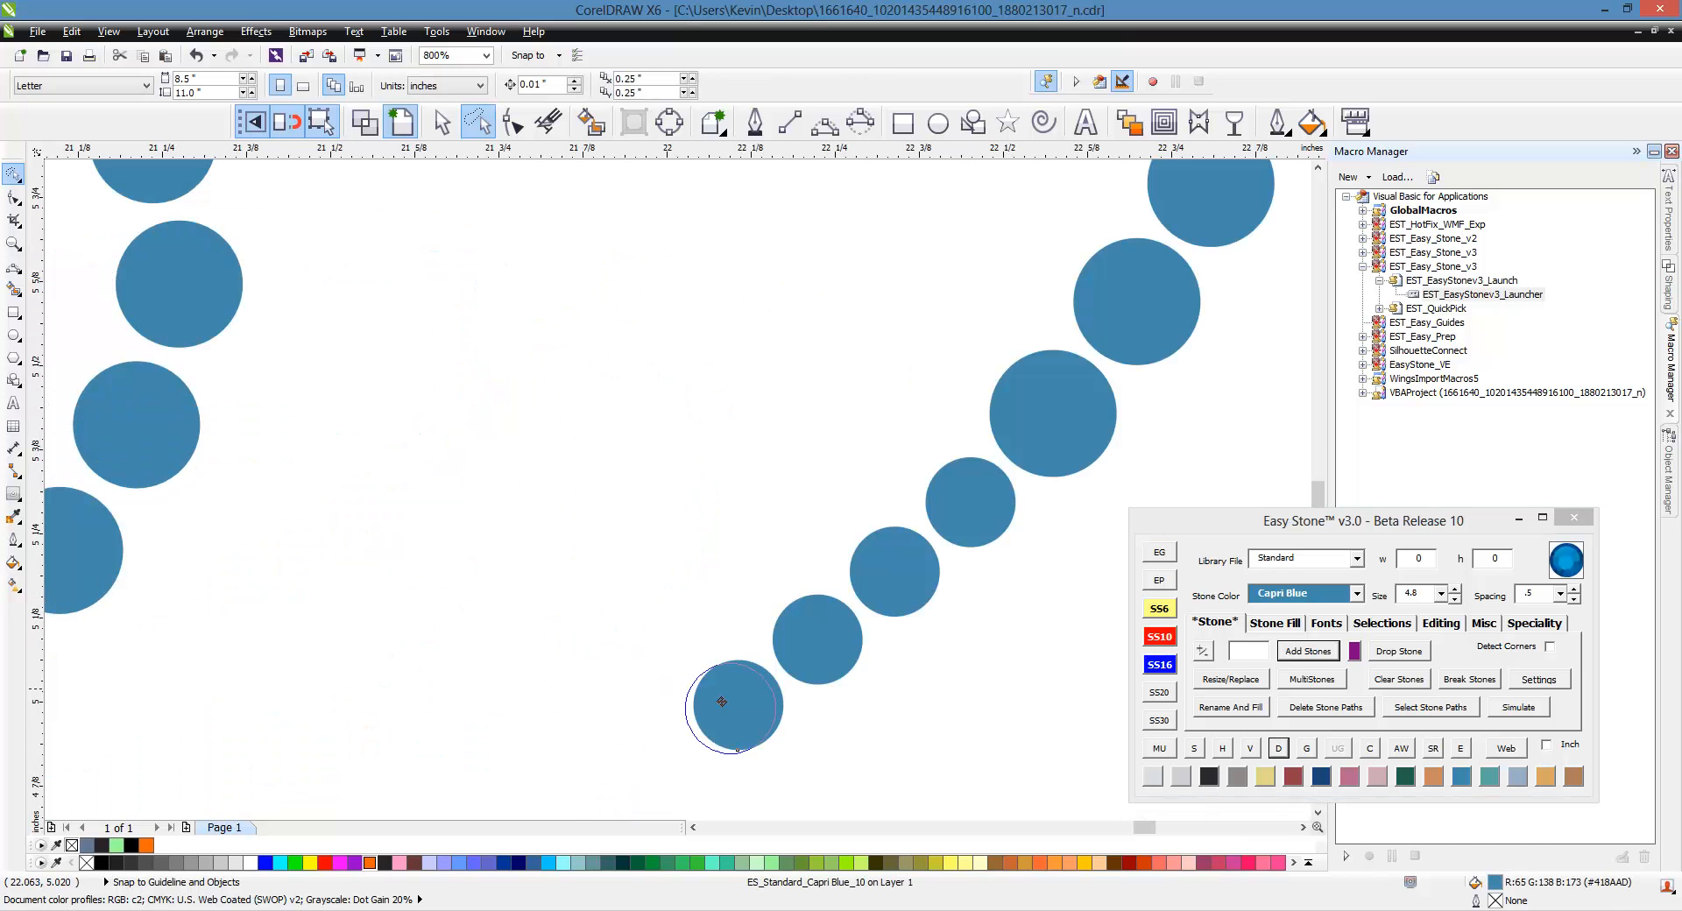
scroll(687, 683, "down", 3)
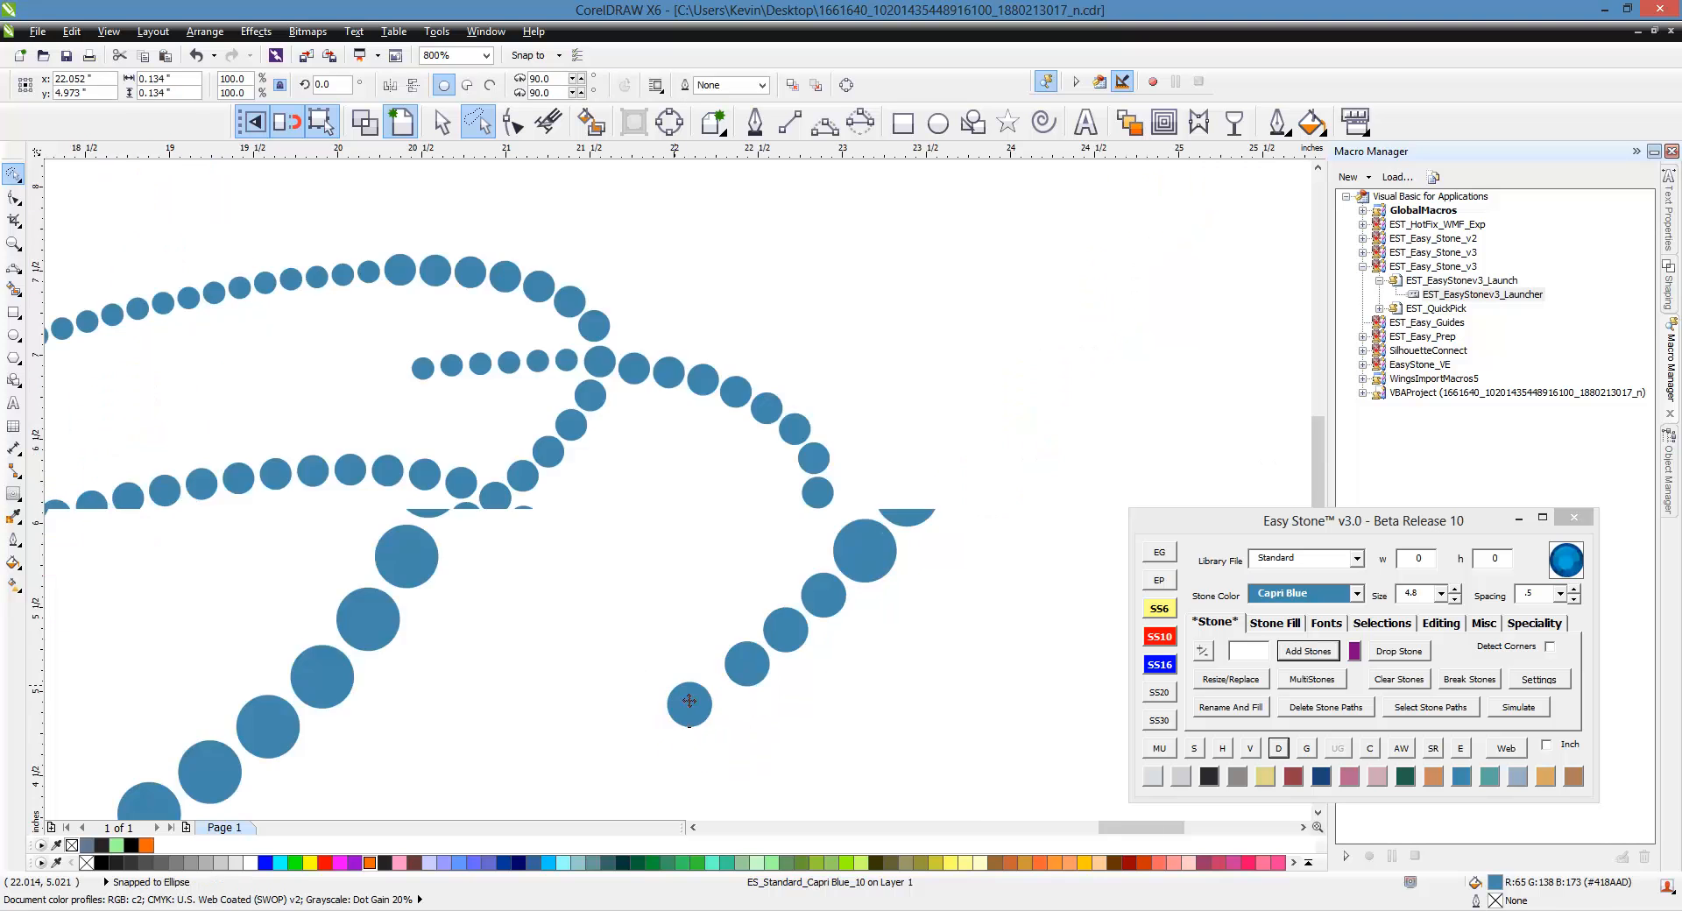
left_click(764, 578)
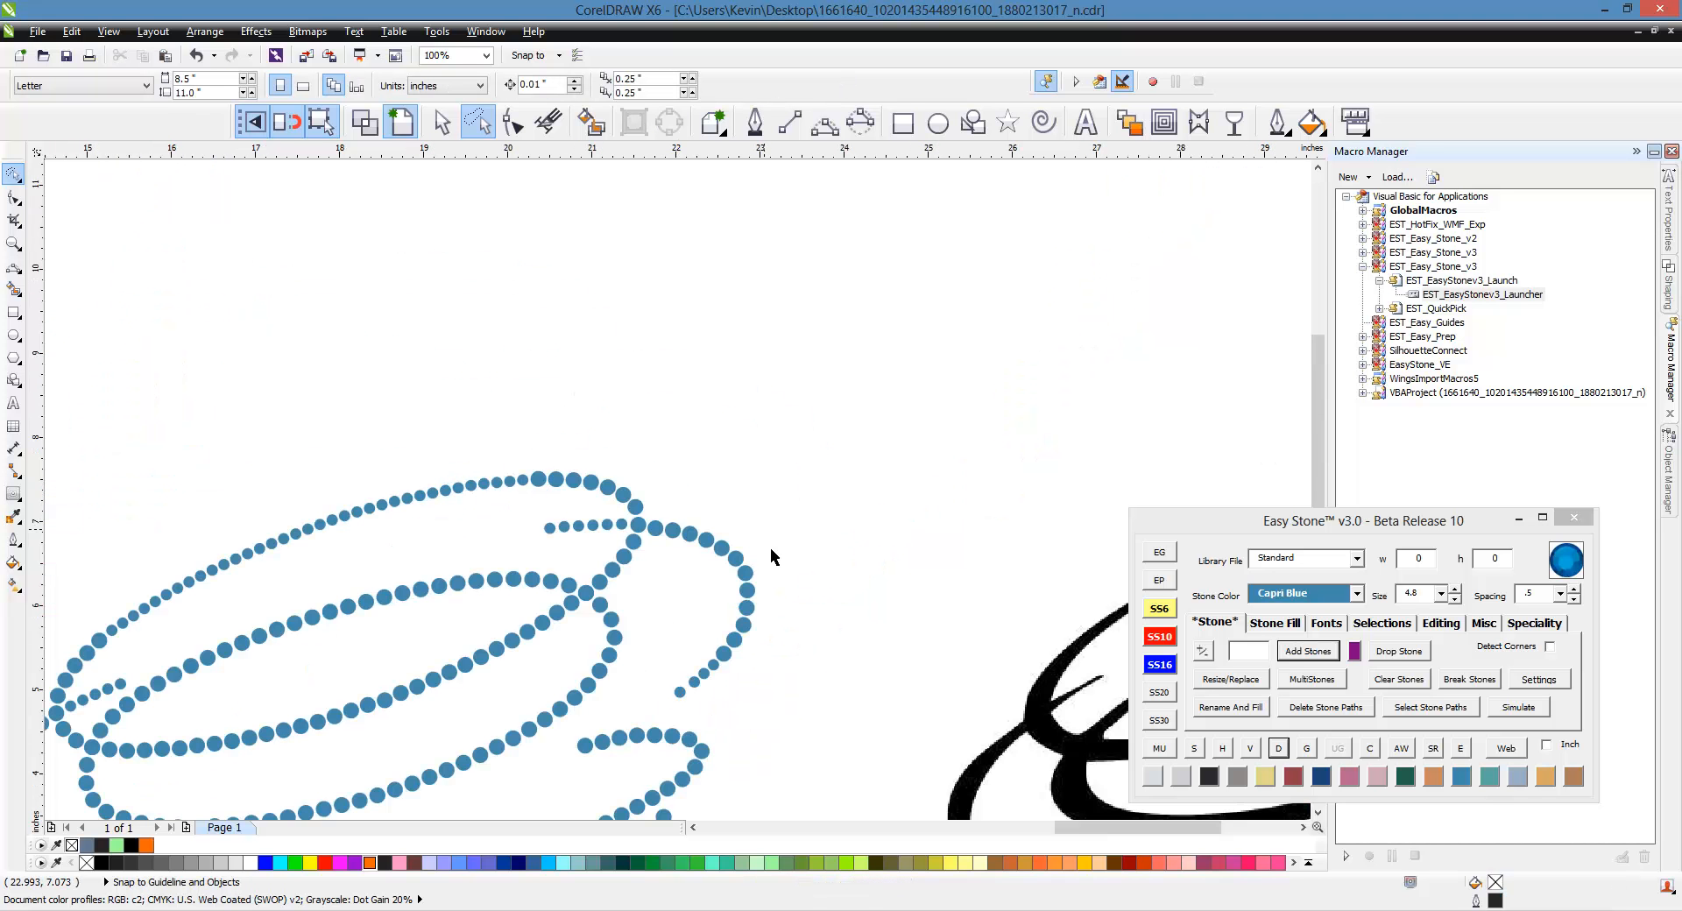
scroll(770, 548, "up", 1)
mouse_move(673, 376)
left_mouse_down()
mouse_move(665, 779)
mouse_move(602, 804)
mouse_move(521, 790)
mouse_move(502, 435)
left_mouse_up()
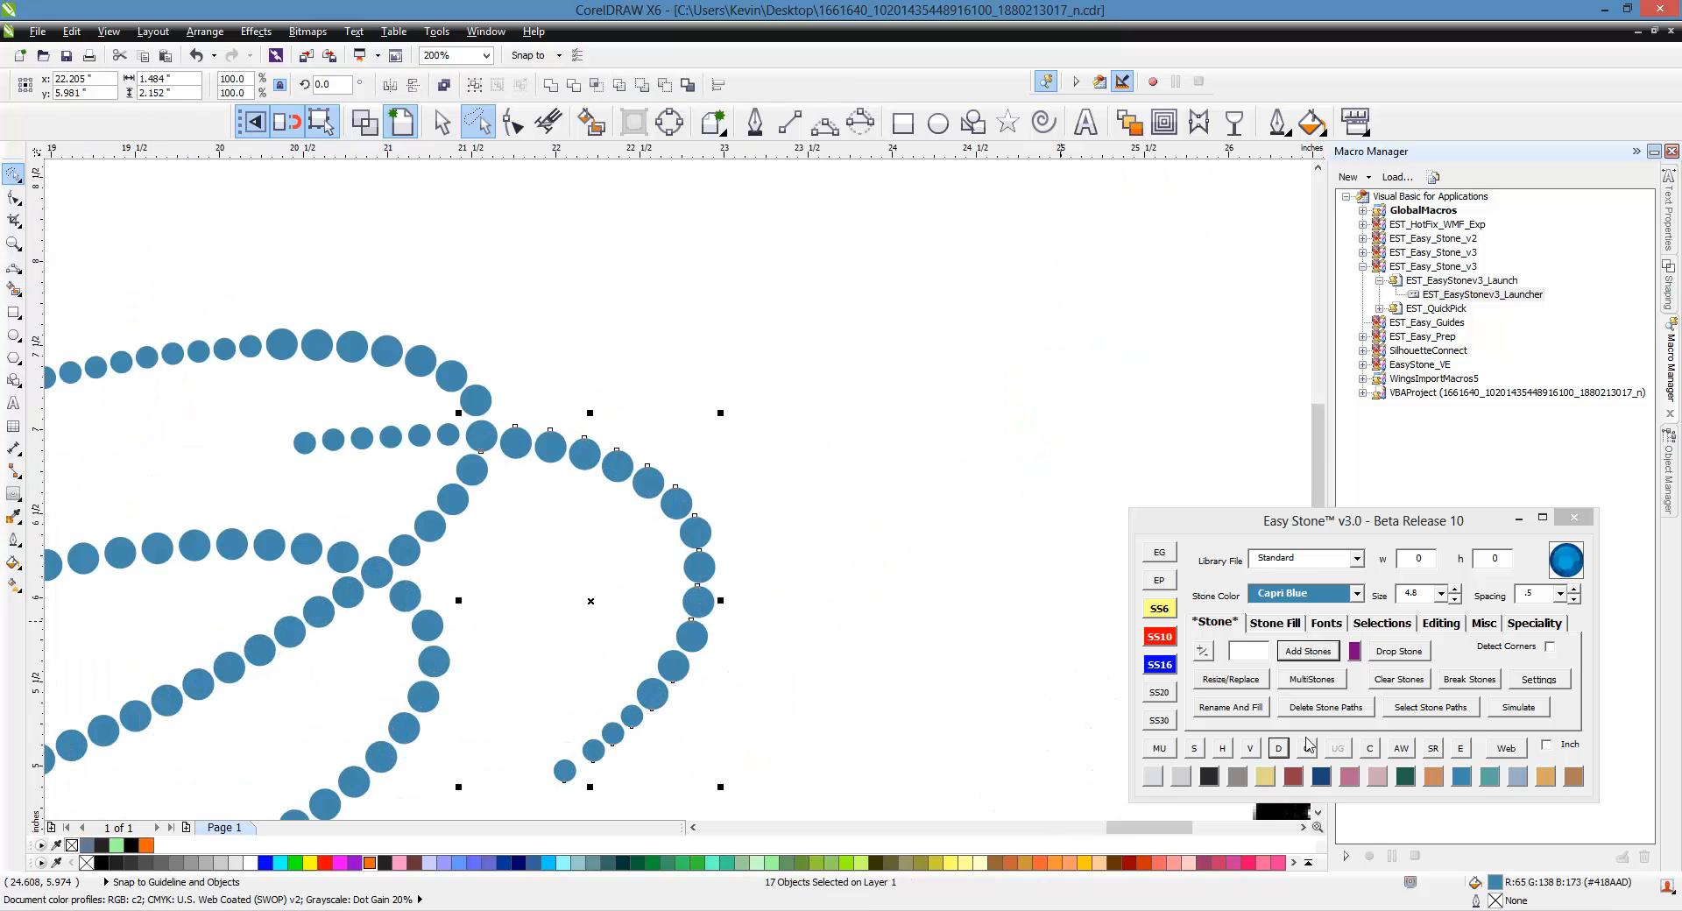
left_click(1279, 749)
left_click(1002, 739)
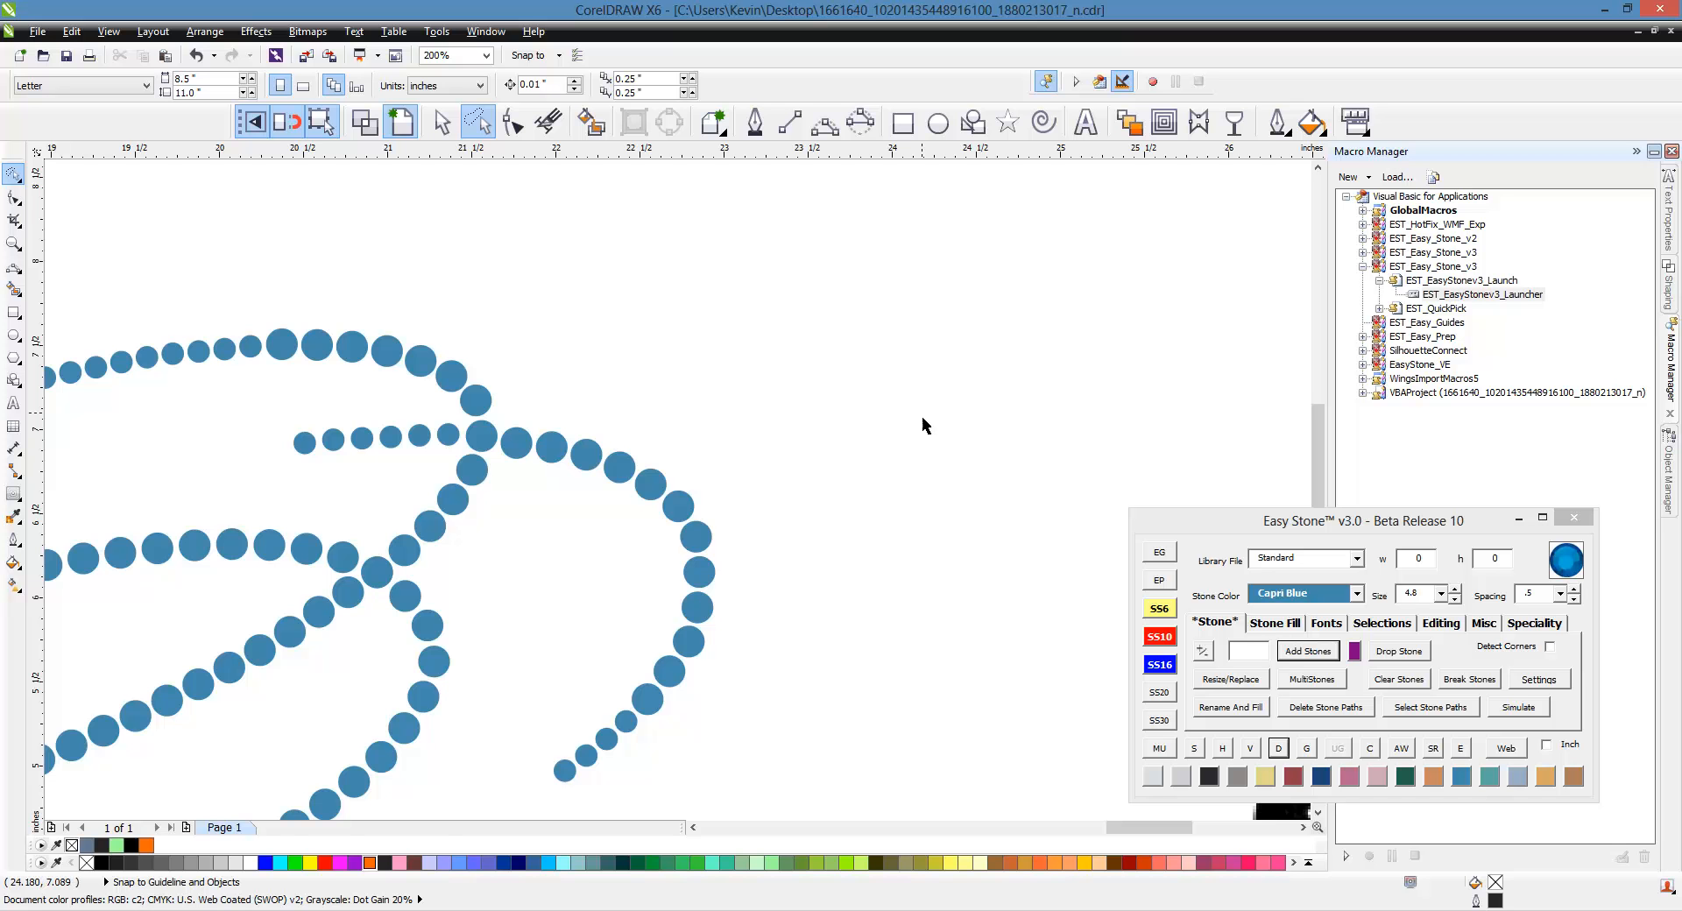
Resize the last five stones at the lower end of the outer left curve to SS10.
scroll(785, 413, "down", 4)
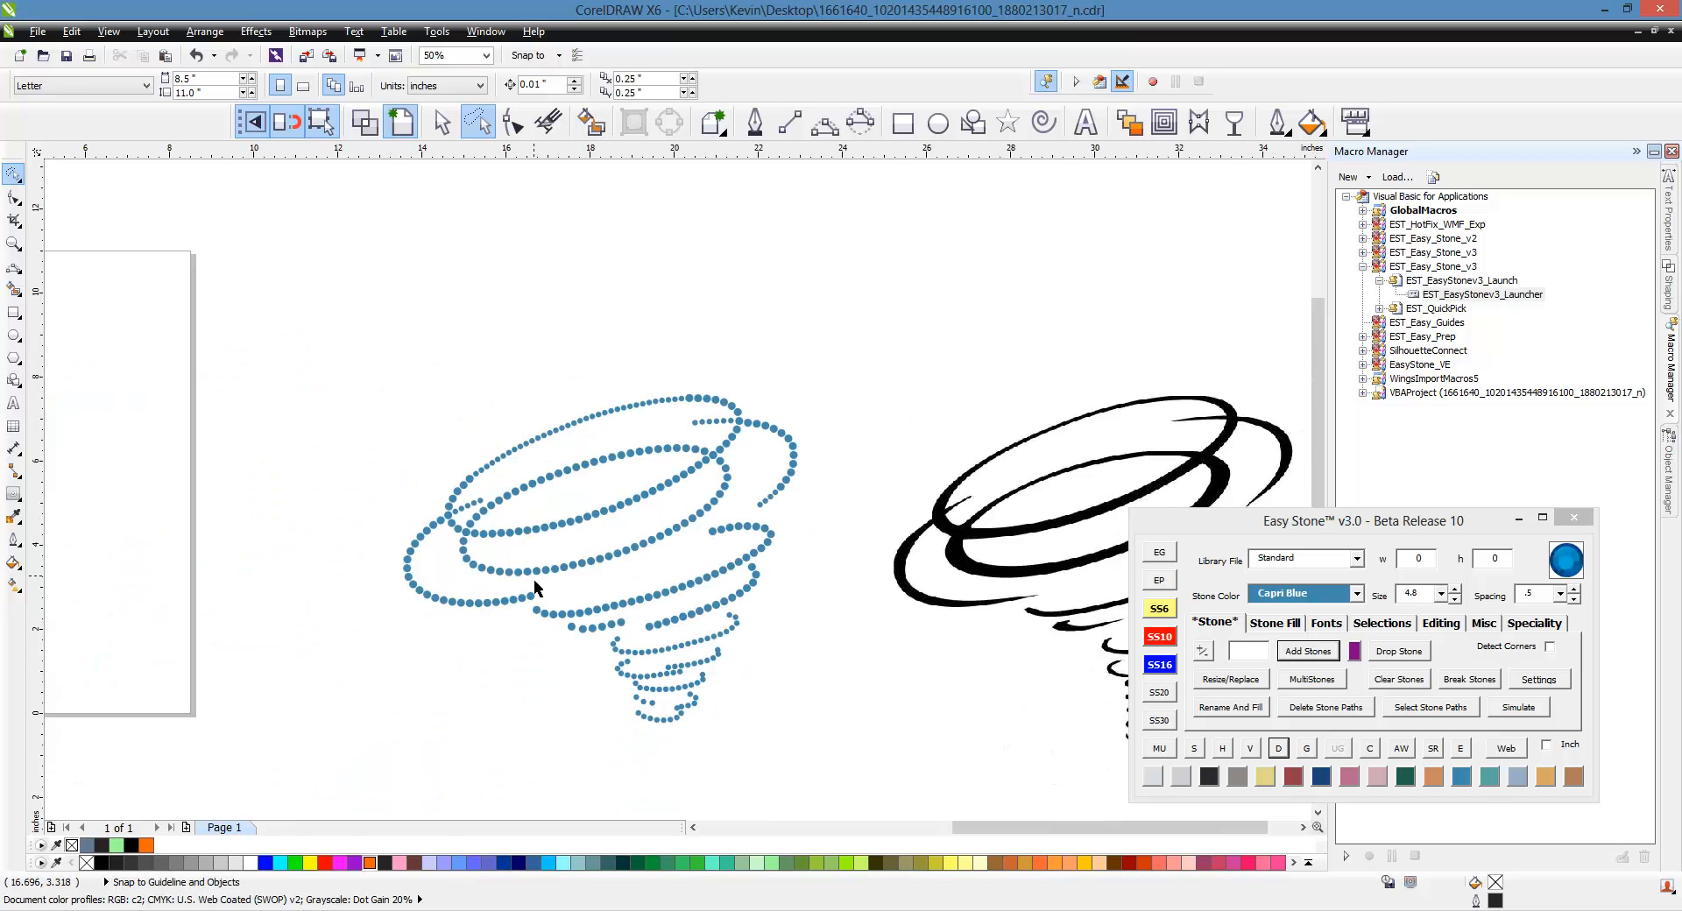
scroll(535, 581, "up", 6)
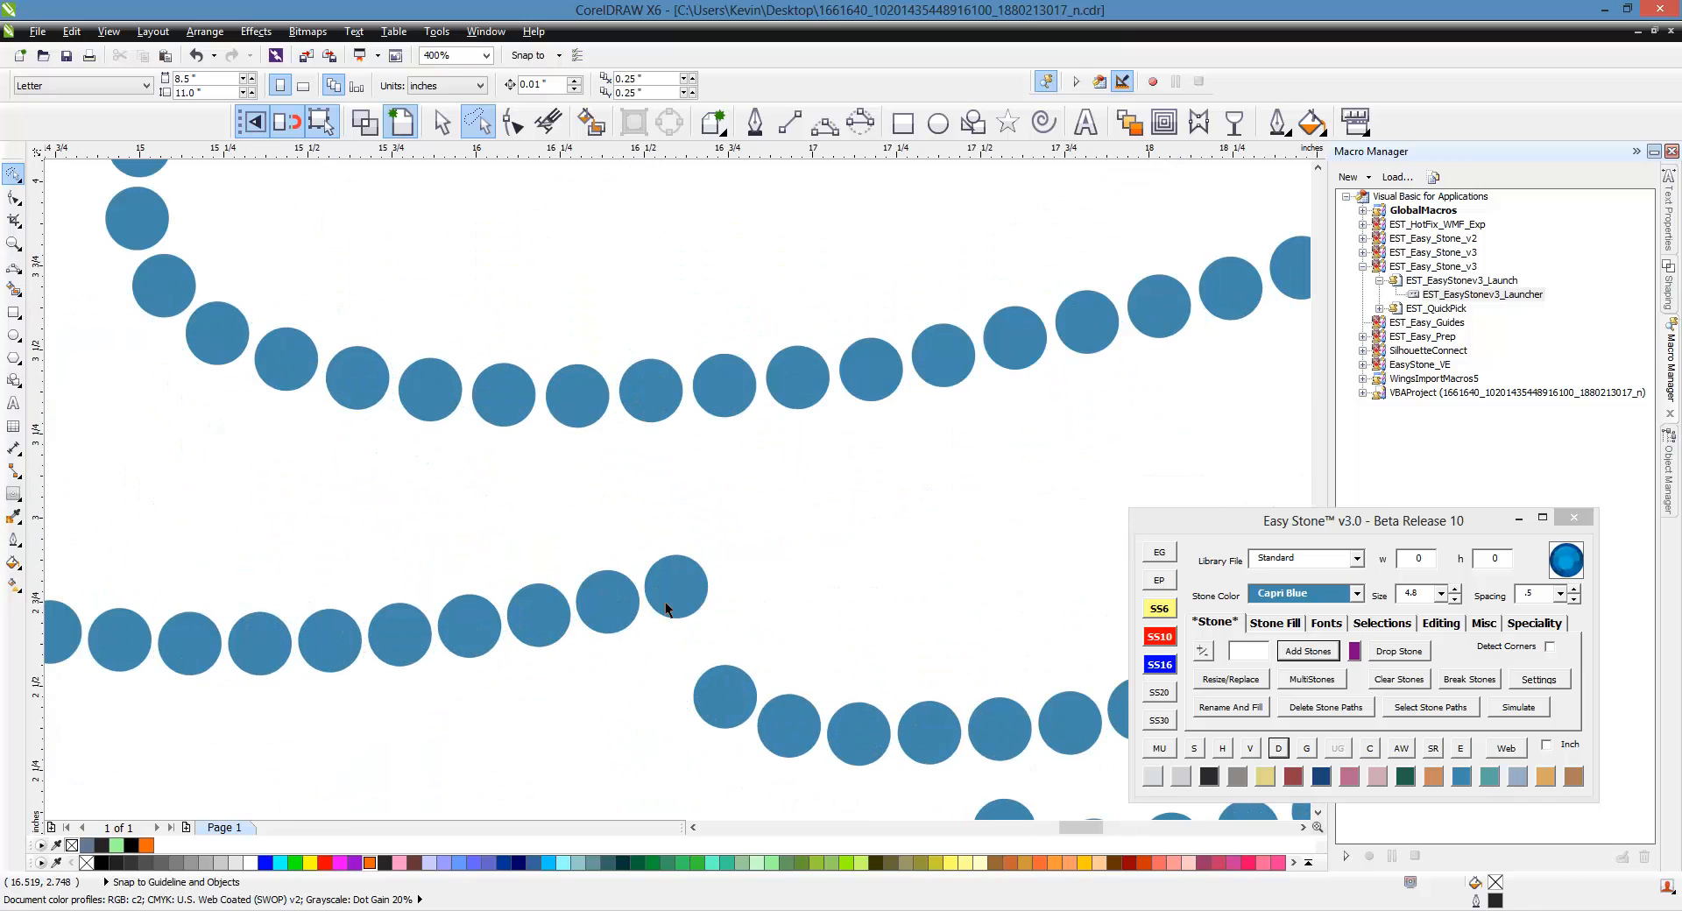
left_click(665, 609)
left_click(607, 616, "shift")
left_click(557, 633, "shift")
left_click(473, 638, "shift")
left_click(420, 643, "shift")
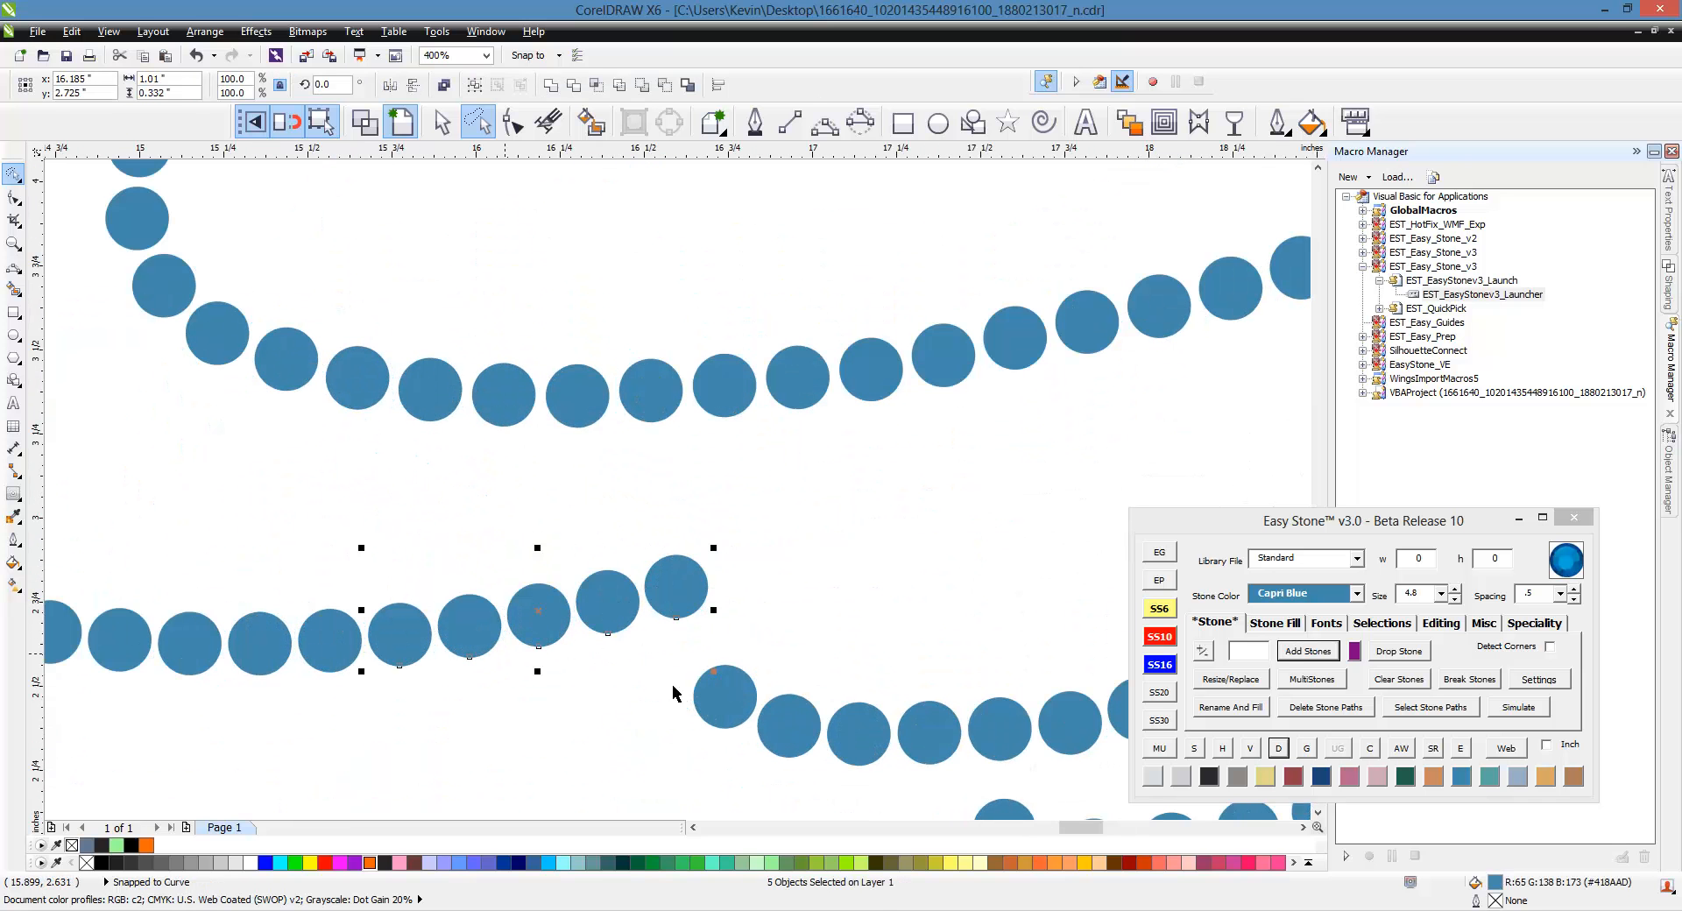
left_click(1162, 639)
left_click(716, 565)
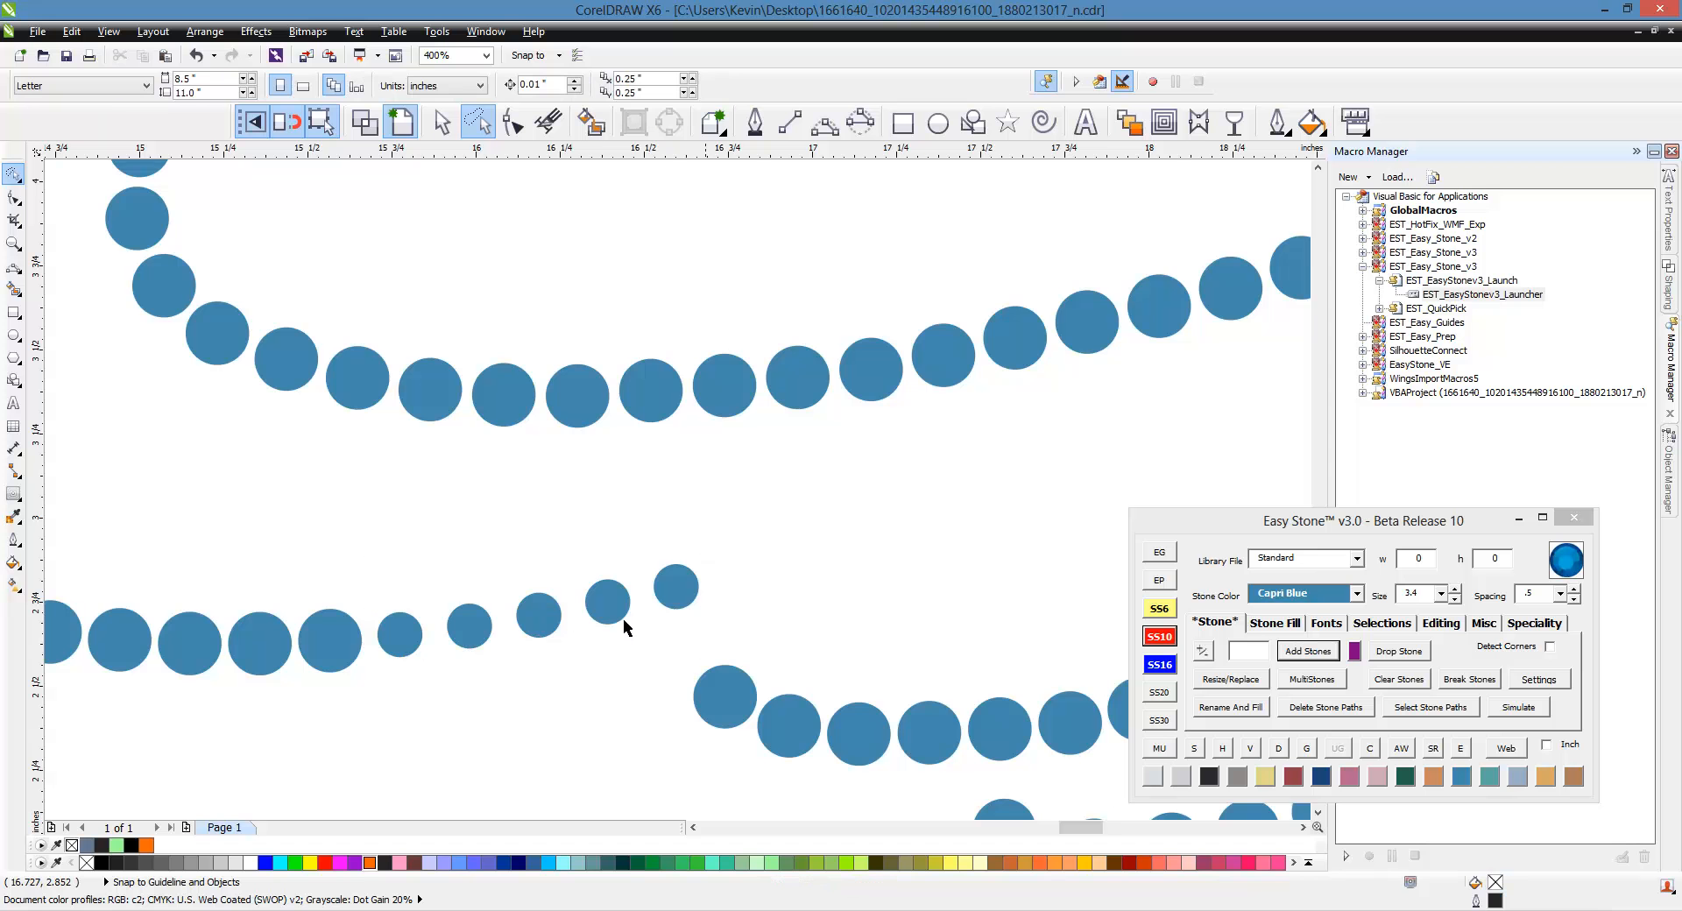
Distribute all stones of the outer left curve evenly from the junction stone to its lower end stone.
scroll(717, 570, "down", 2)
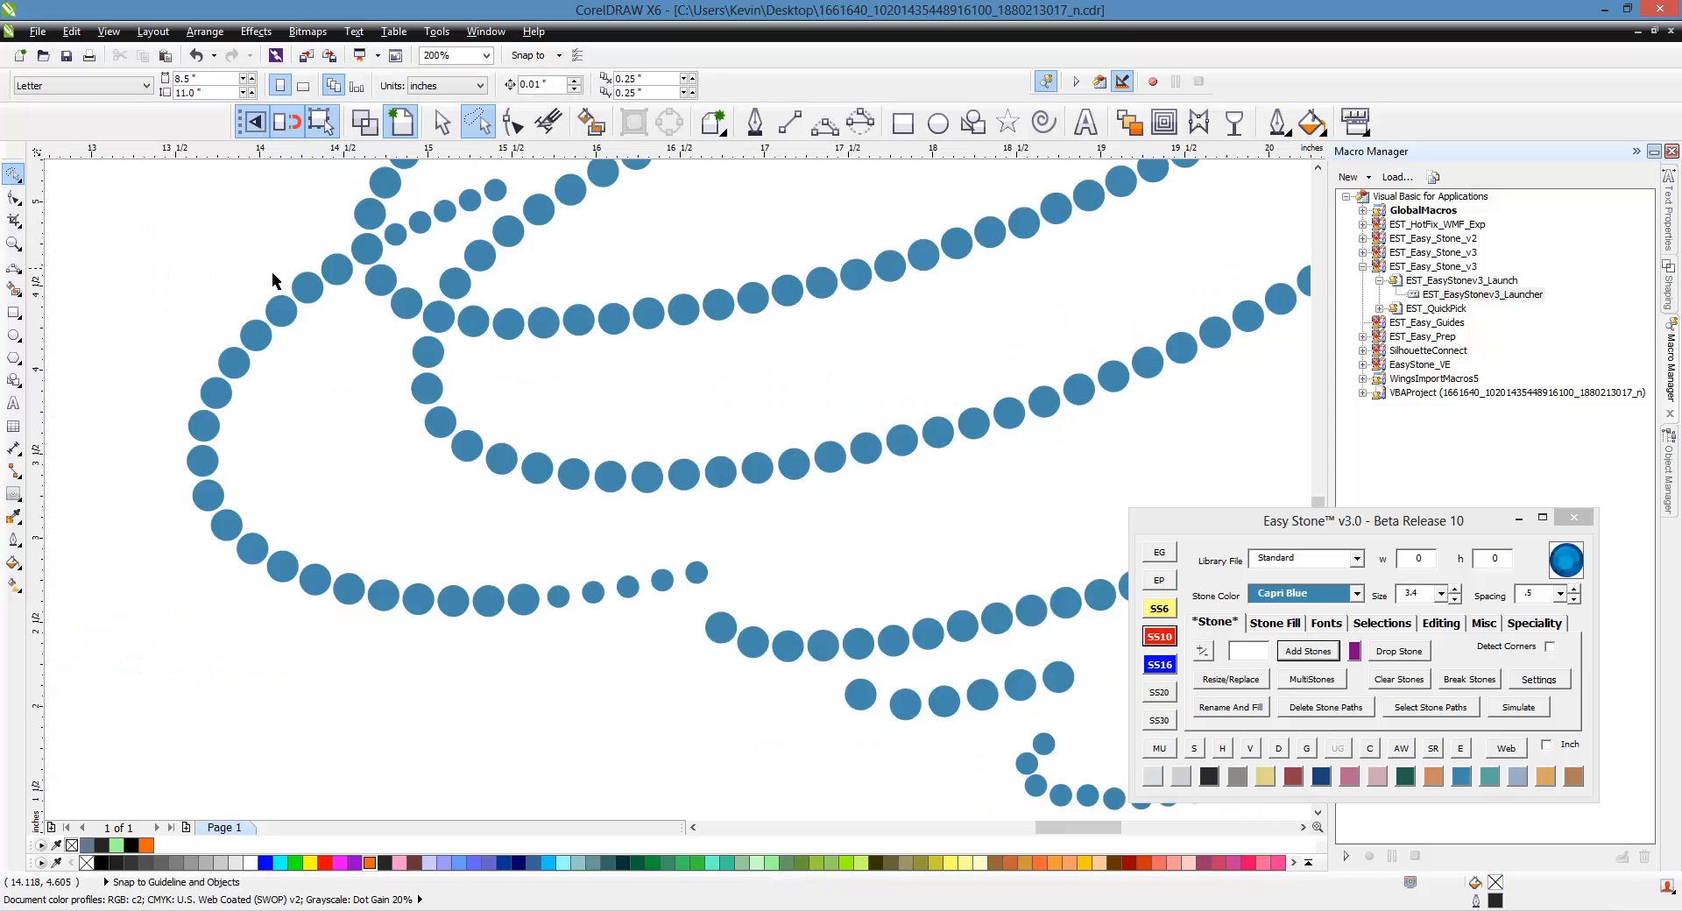
mouse_move(349, 230)
left_mouse_down()
mouse_move(387, 244)
mouse_move(364, 426)
mouse_move(603, 523)
mouse_move(693, 587)
mouse_move(496, 735)
mouse_move(88, 280)
mouse_move(96, 263)
left_mouse_up()
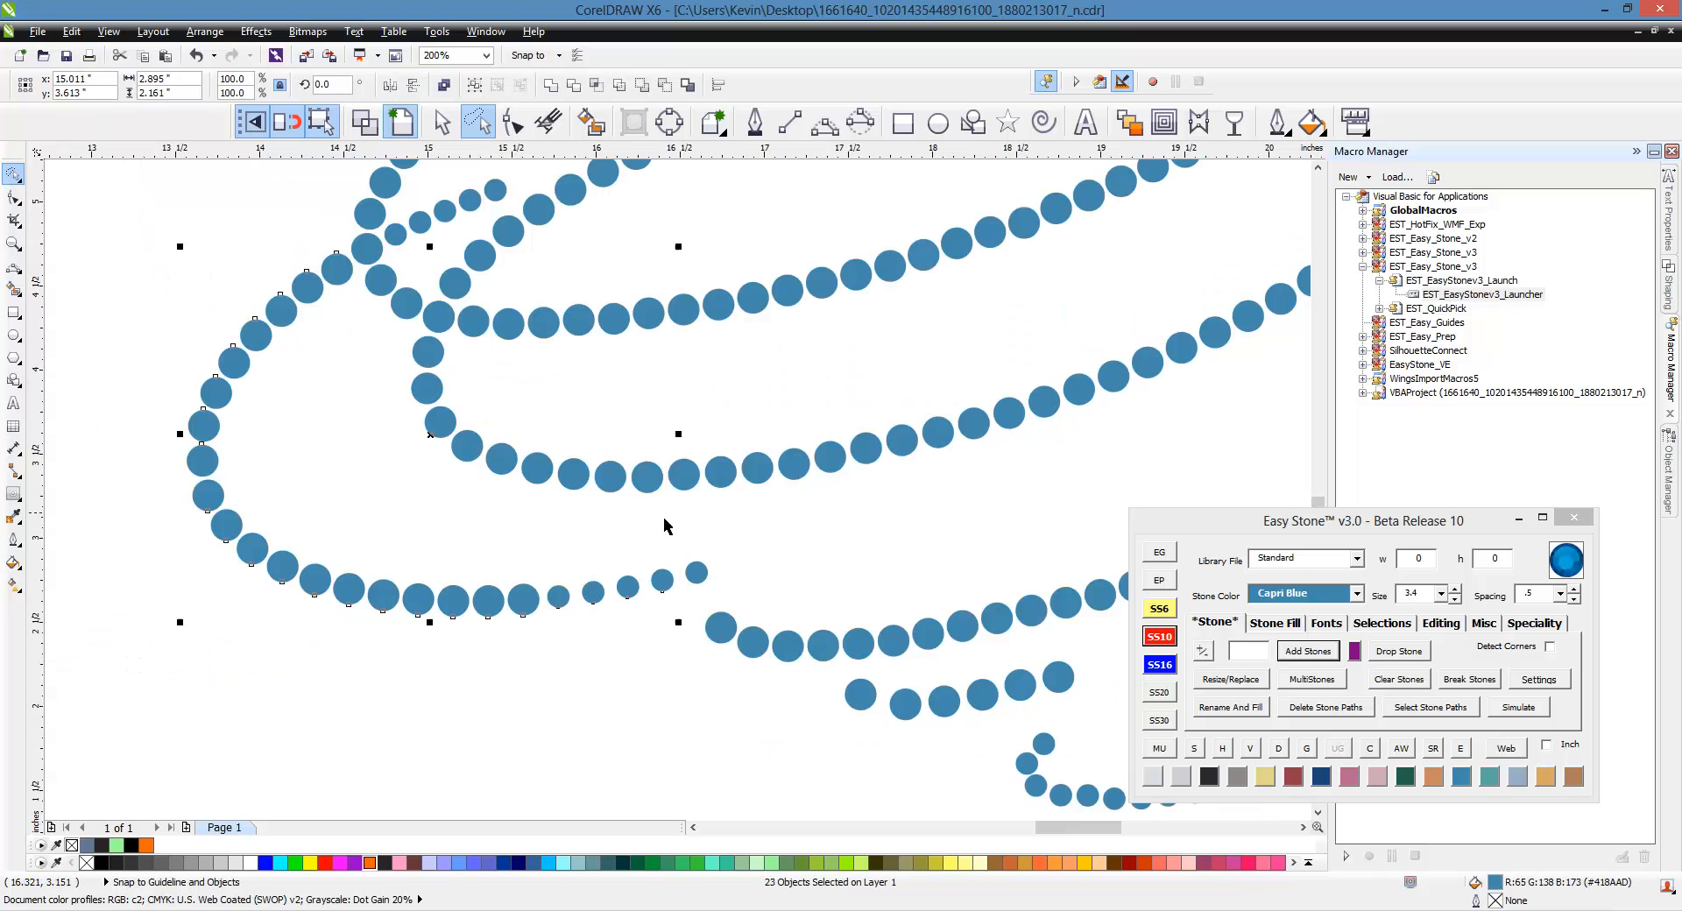
left_click(378, 255, "shift")
left_click(1281, 750)
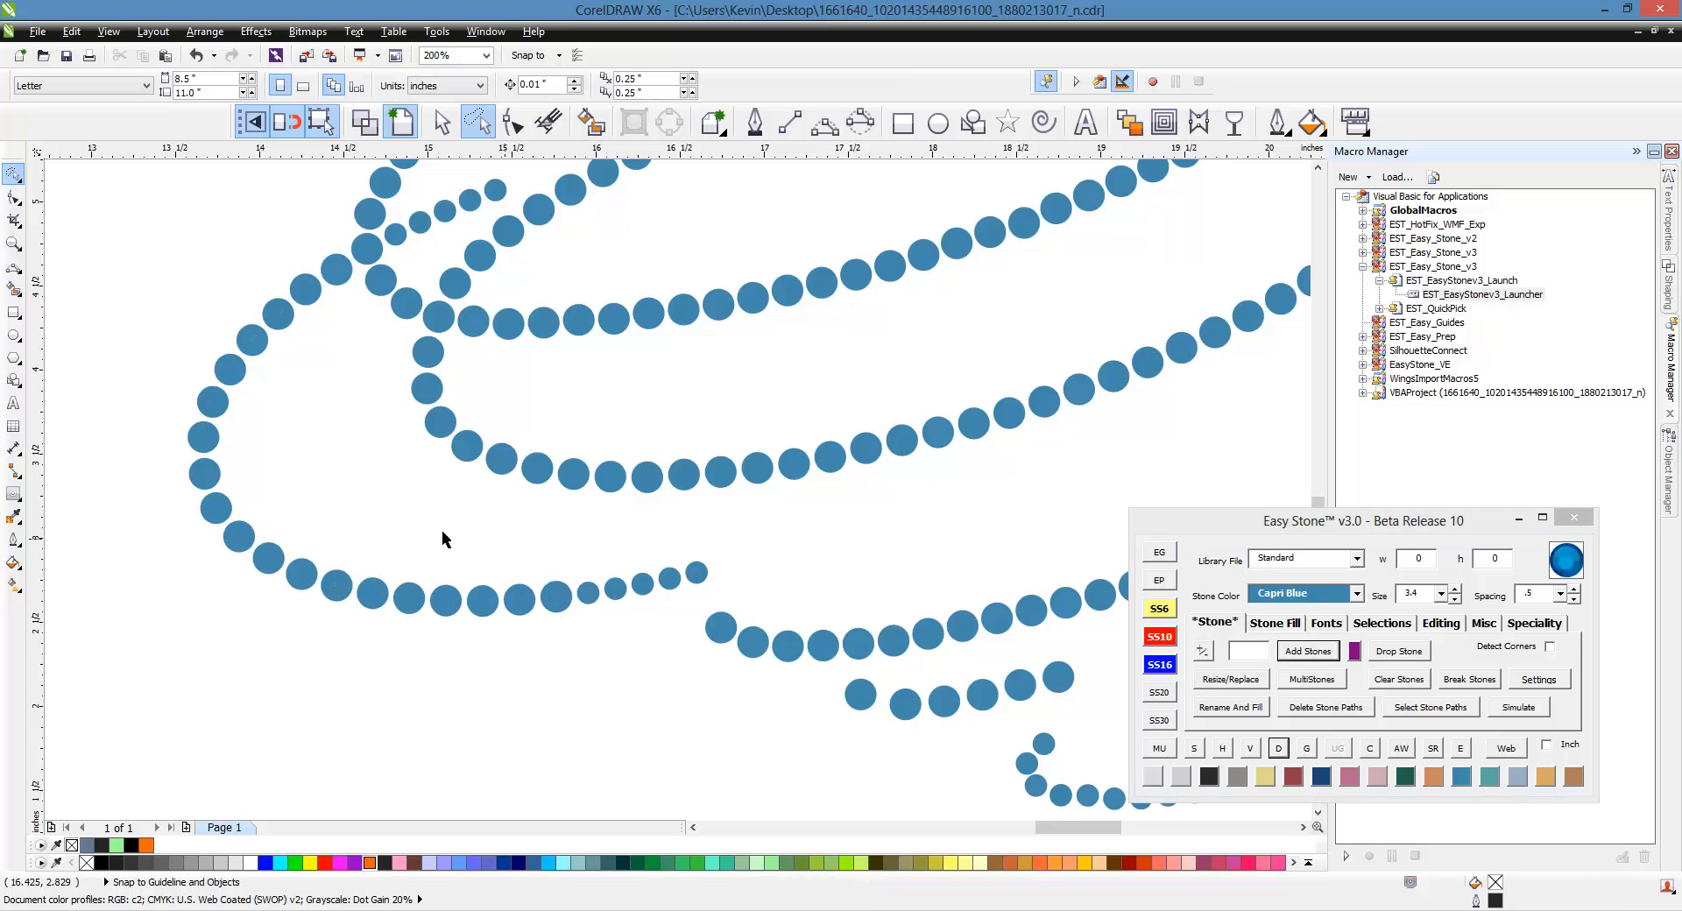
Resize the 16 stones along the thin upper edge of the inner ellipse to SS10.
scroll(398, 528, "down", 3)
scroll(536, 434, "up", 1)
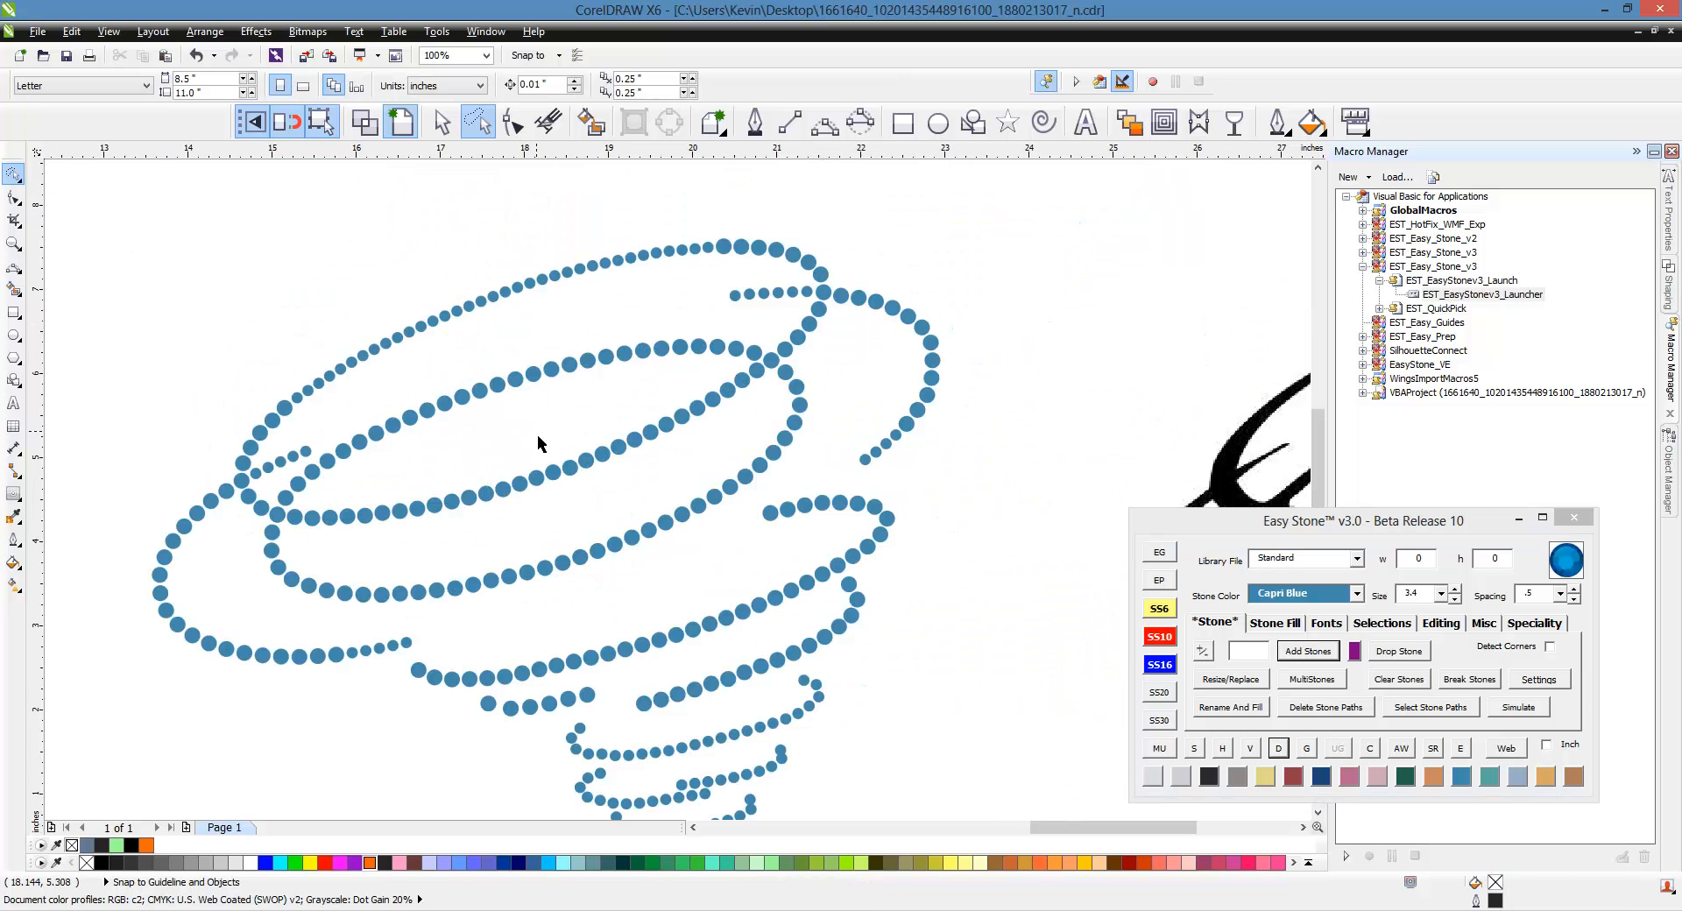
scroll(402, 394, "up", 1)
scroll(488, 412, "down", 3)
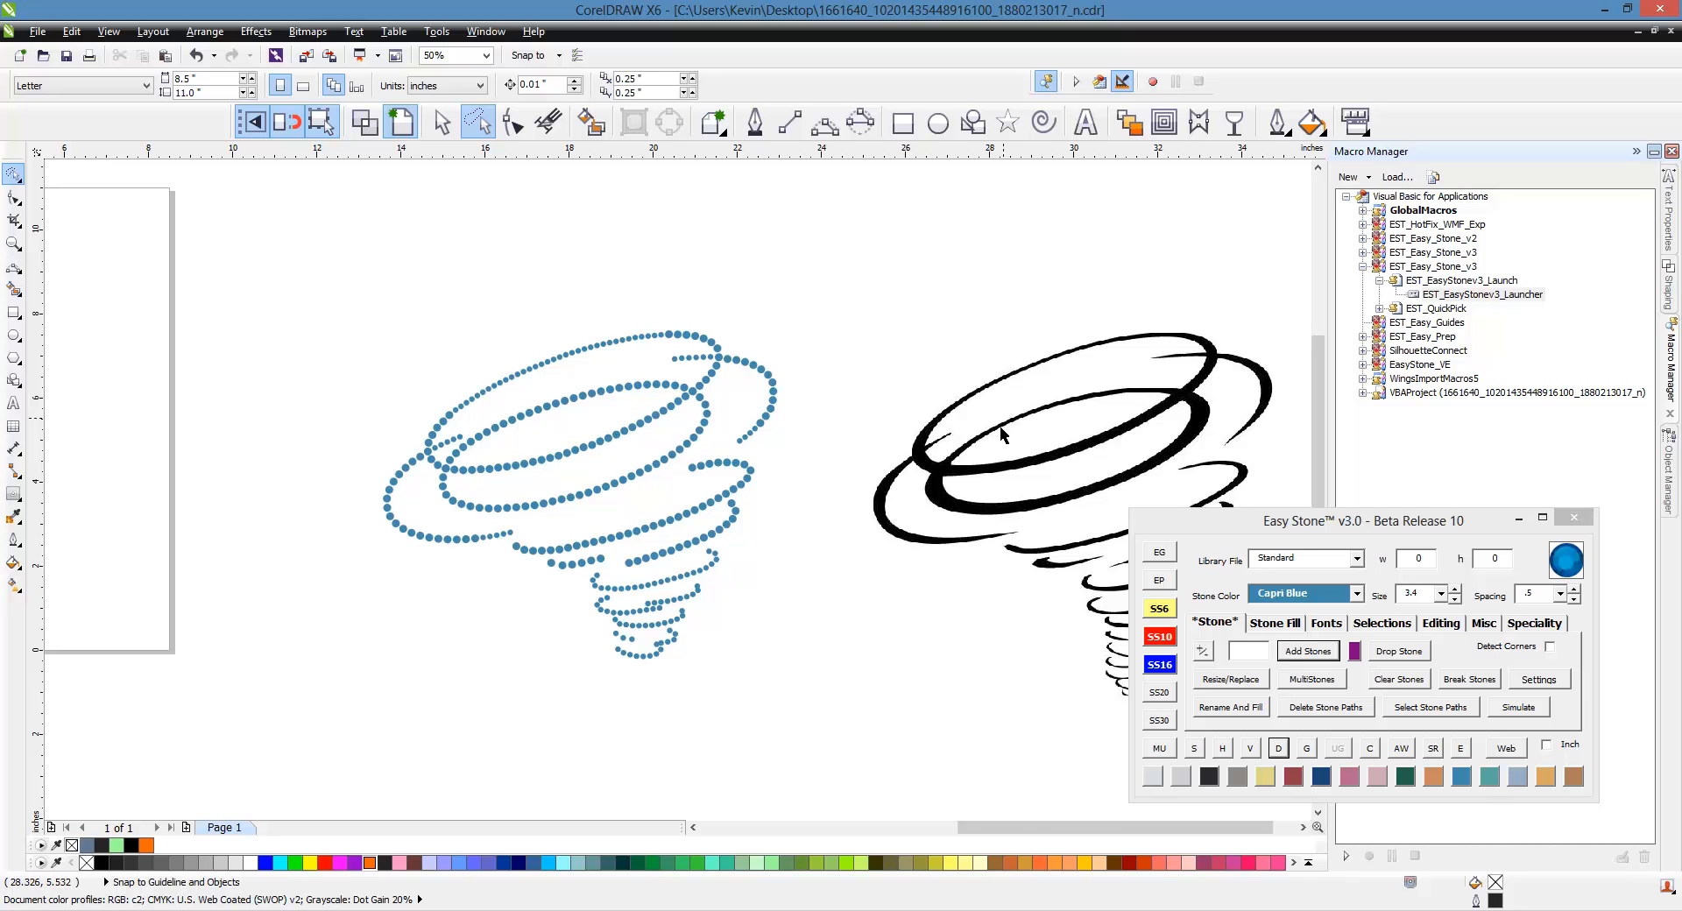
scroll(507, 424, "up", 2)
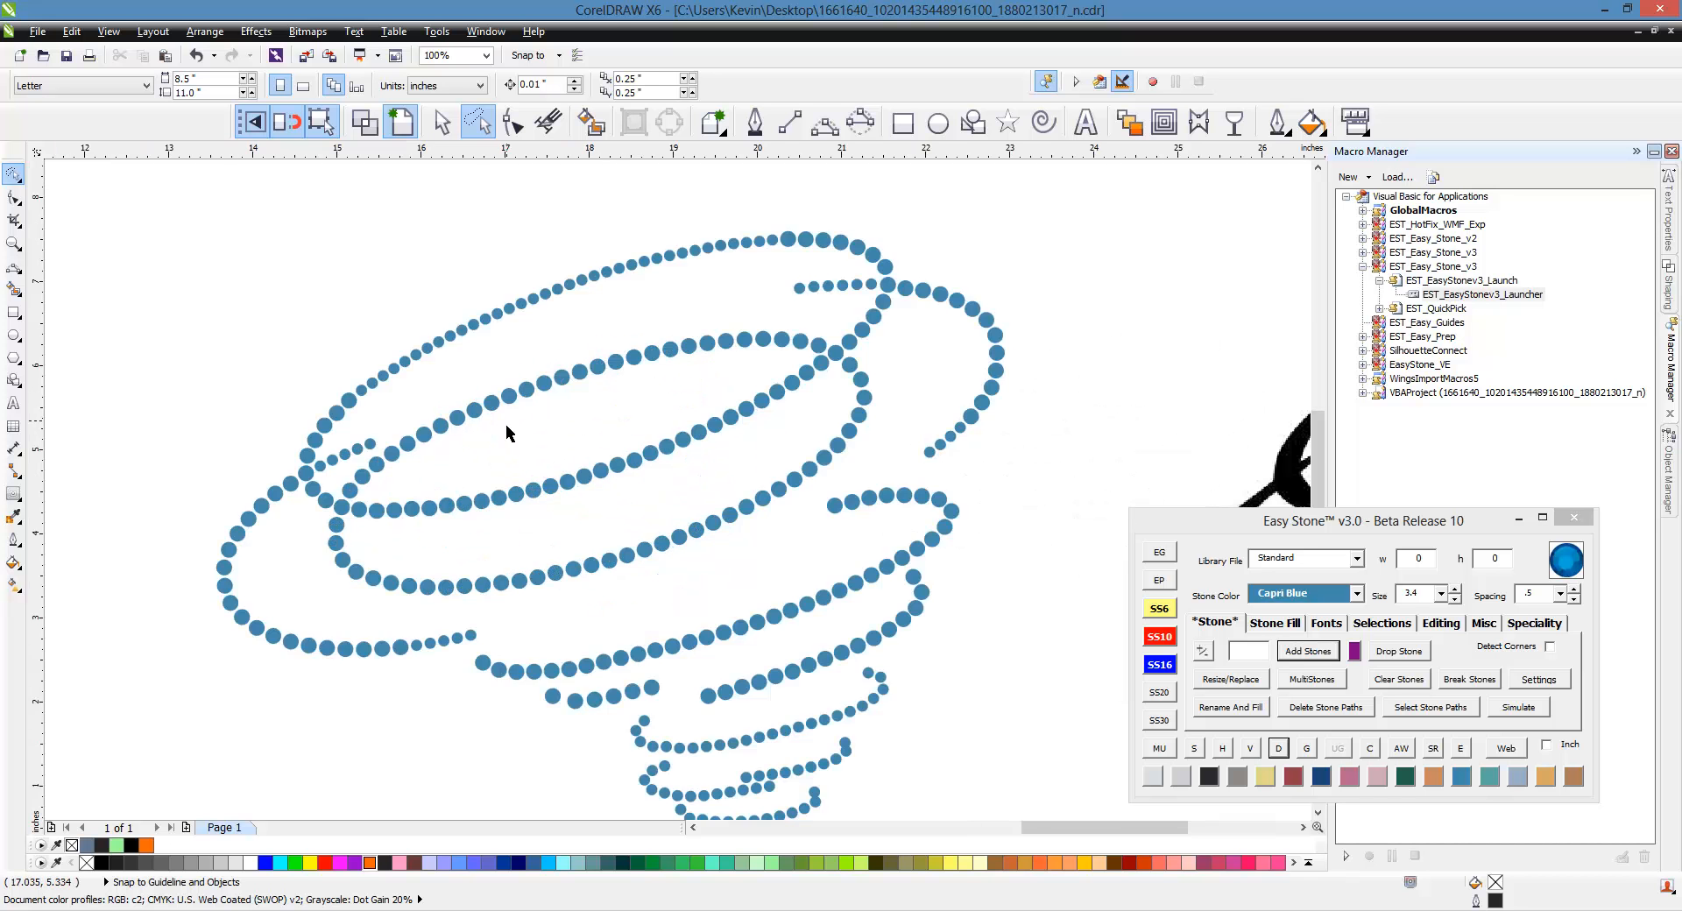
mouse_move(387, 352)
left_mouse_down()
mouse_move(657, 253)
mouse_move(942, 248)
mouse_move(653, 435)
mouse_move(388, 477)
mouse_move(368, 376)
left_mouse_up()
left_click(1159, 637)
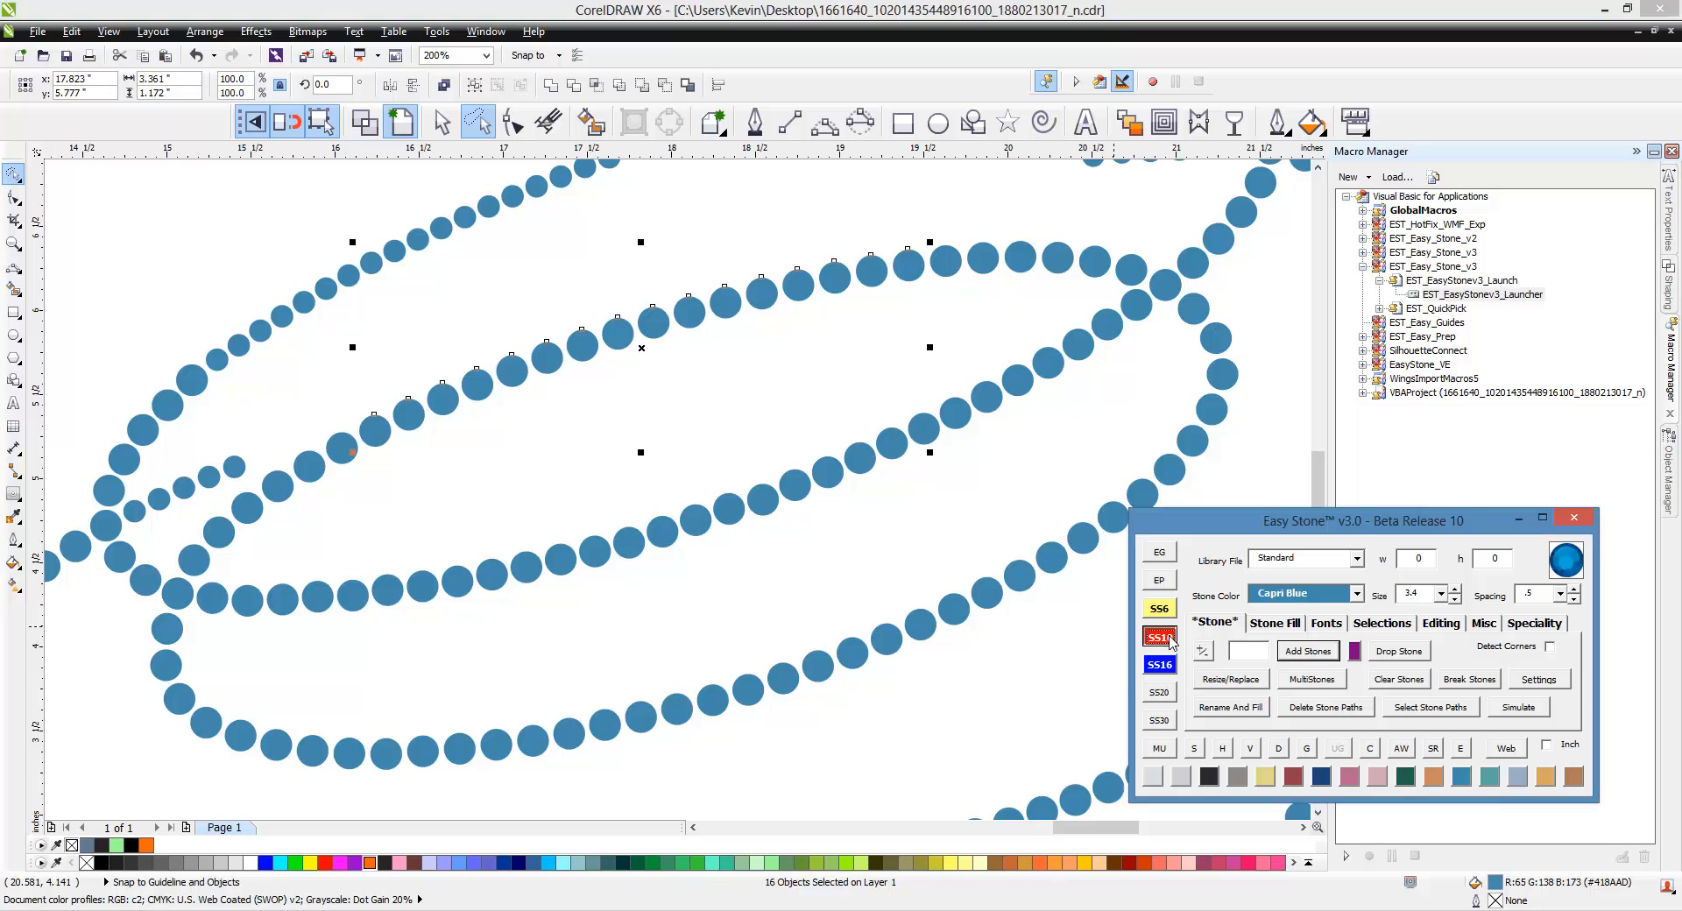
left_click(560, 407)
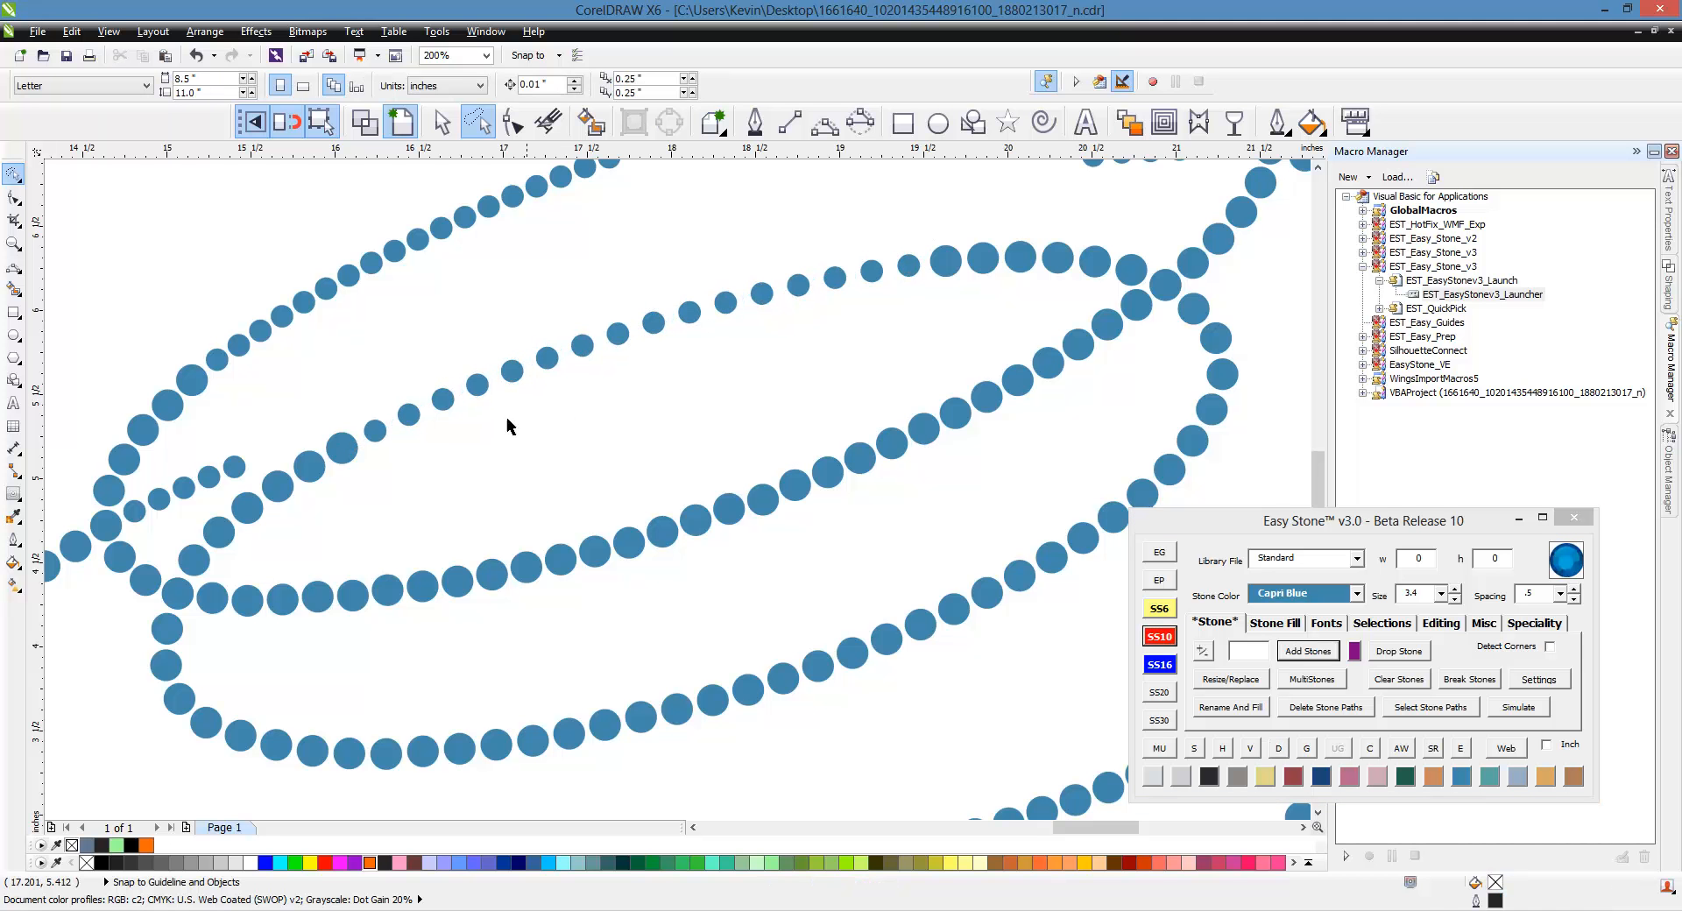
Distribute the SS10 stones of the inner ellipse's upper edge evenly between the two adjoining large stones.
mouse_move(424, 333)
left_mouse_down()
mouse_move(876, 229)
mouse_move(968, 234)
mouse_move(477, 445)
mouse_move(324, 485)
mouse_move(360, 408)
left_mouse_up()
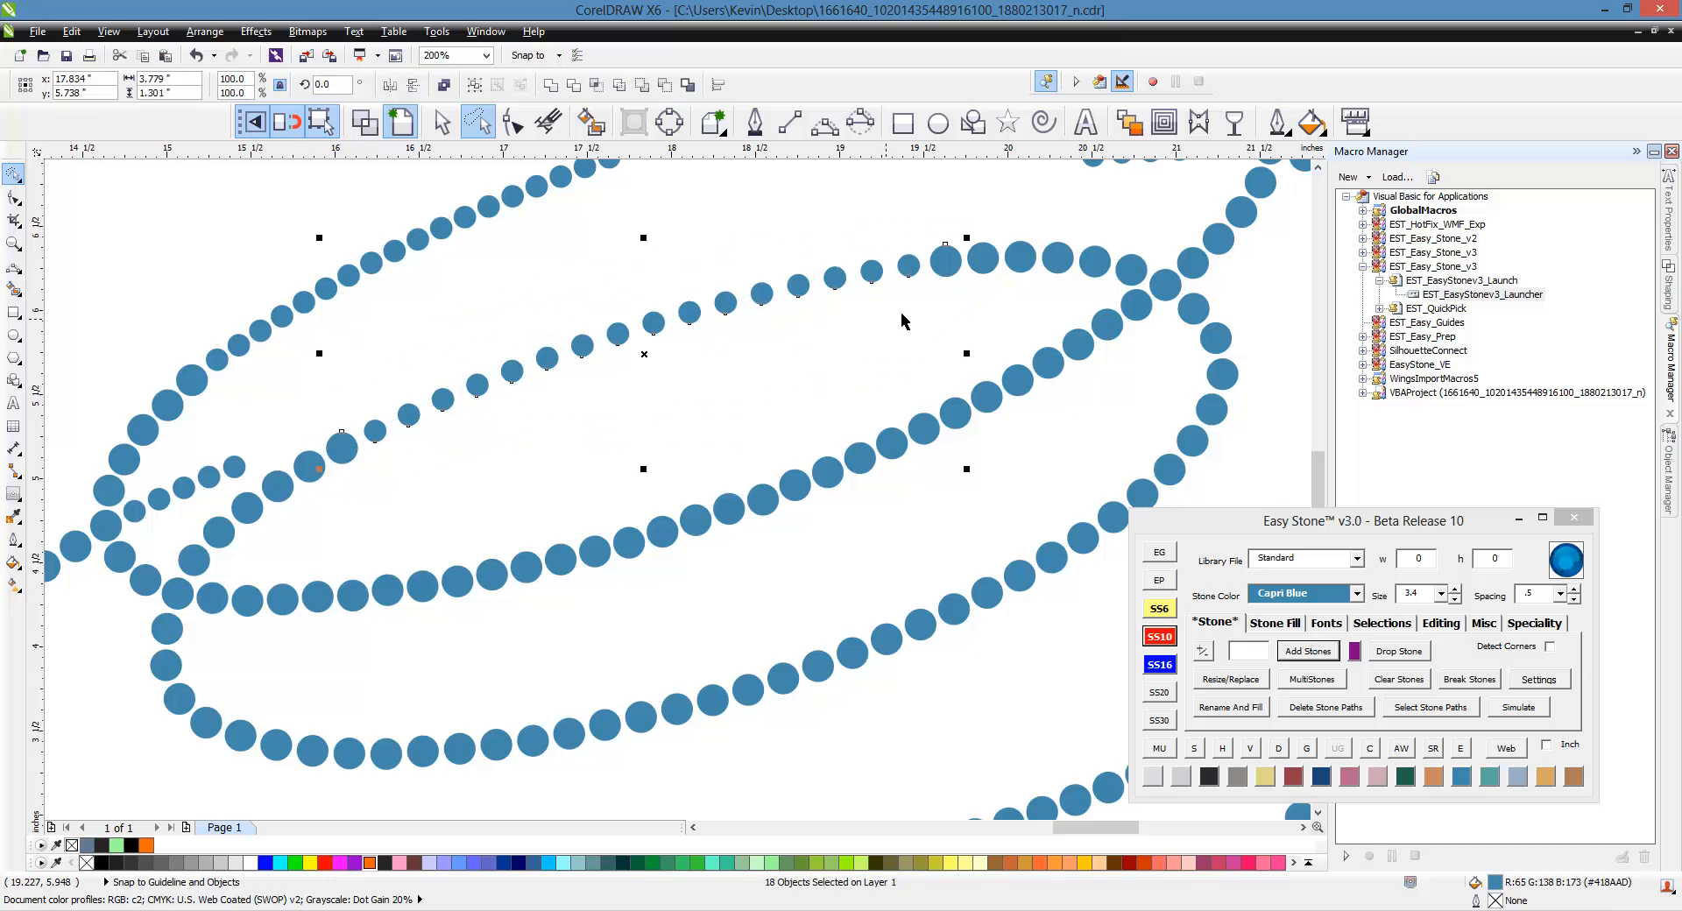
left_click(964, 269, "shift")
left_click(1278, 747)
Place six copies of the SS10 stone in the gaps along the path on the inner ellipse's upper edge.
scroll(619, 368, "up", 3)
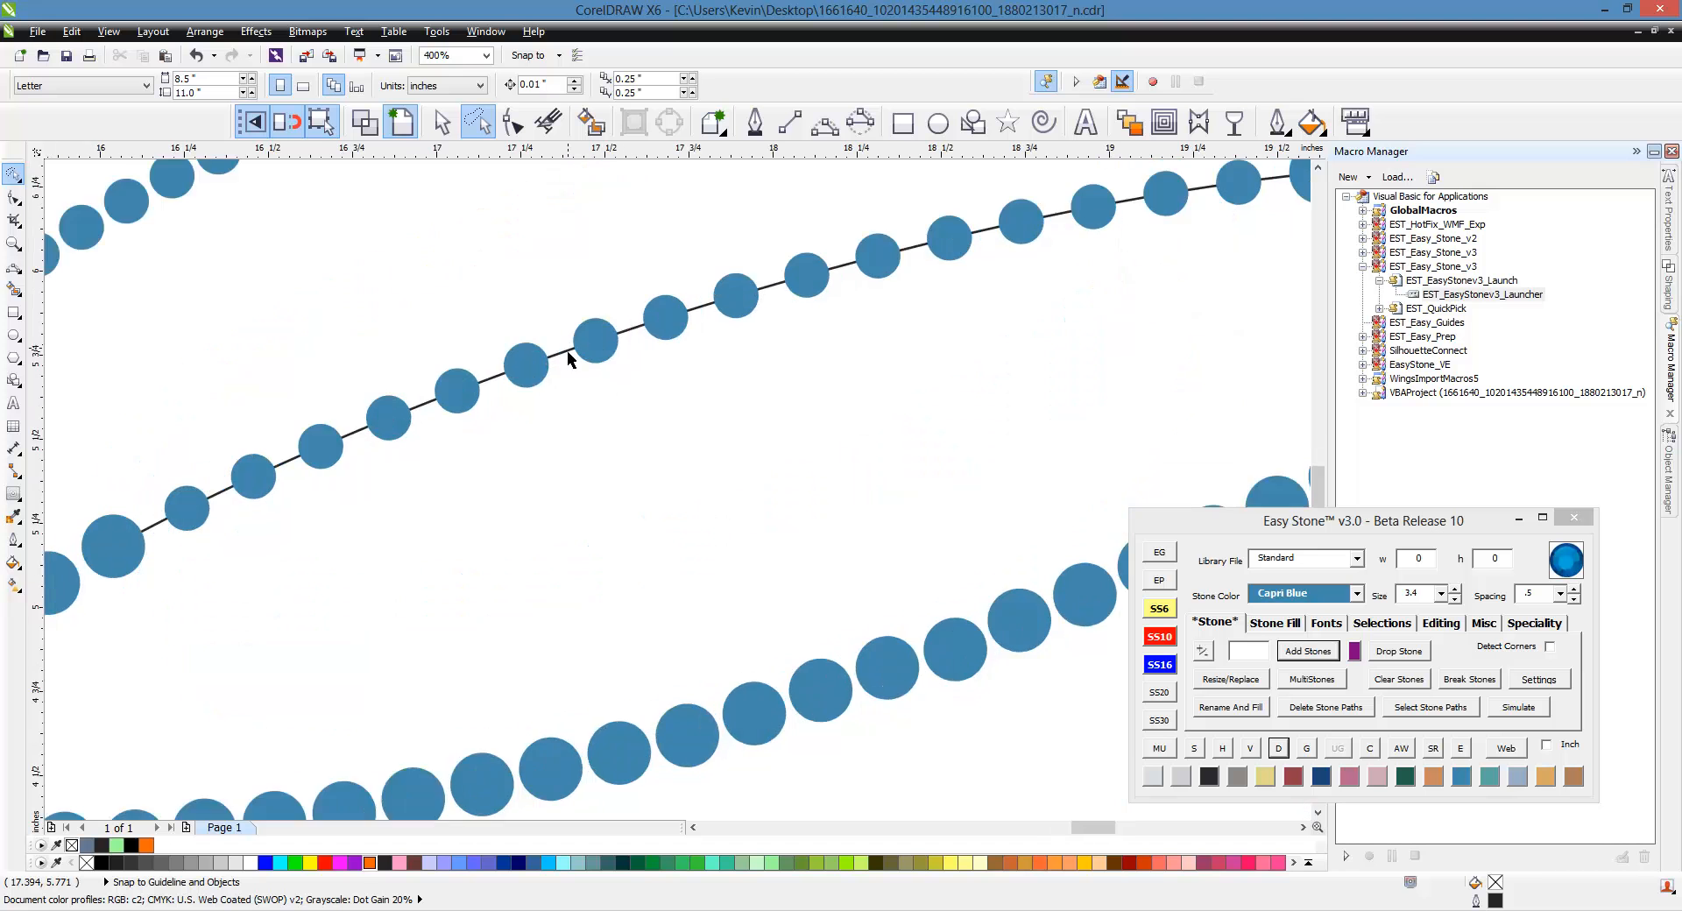
left_click(569, 368)
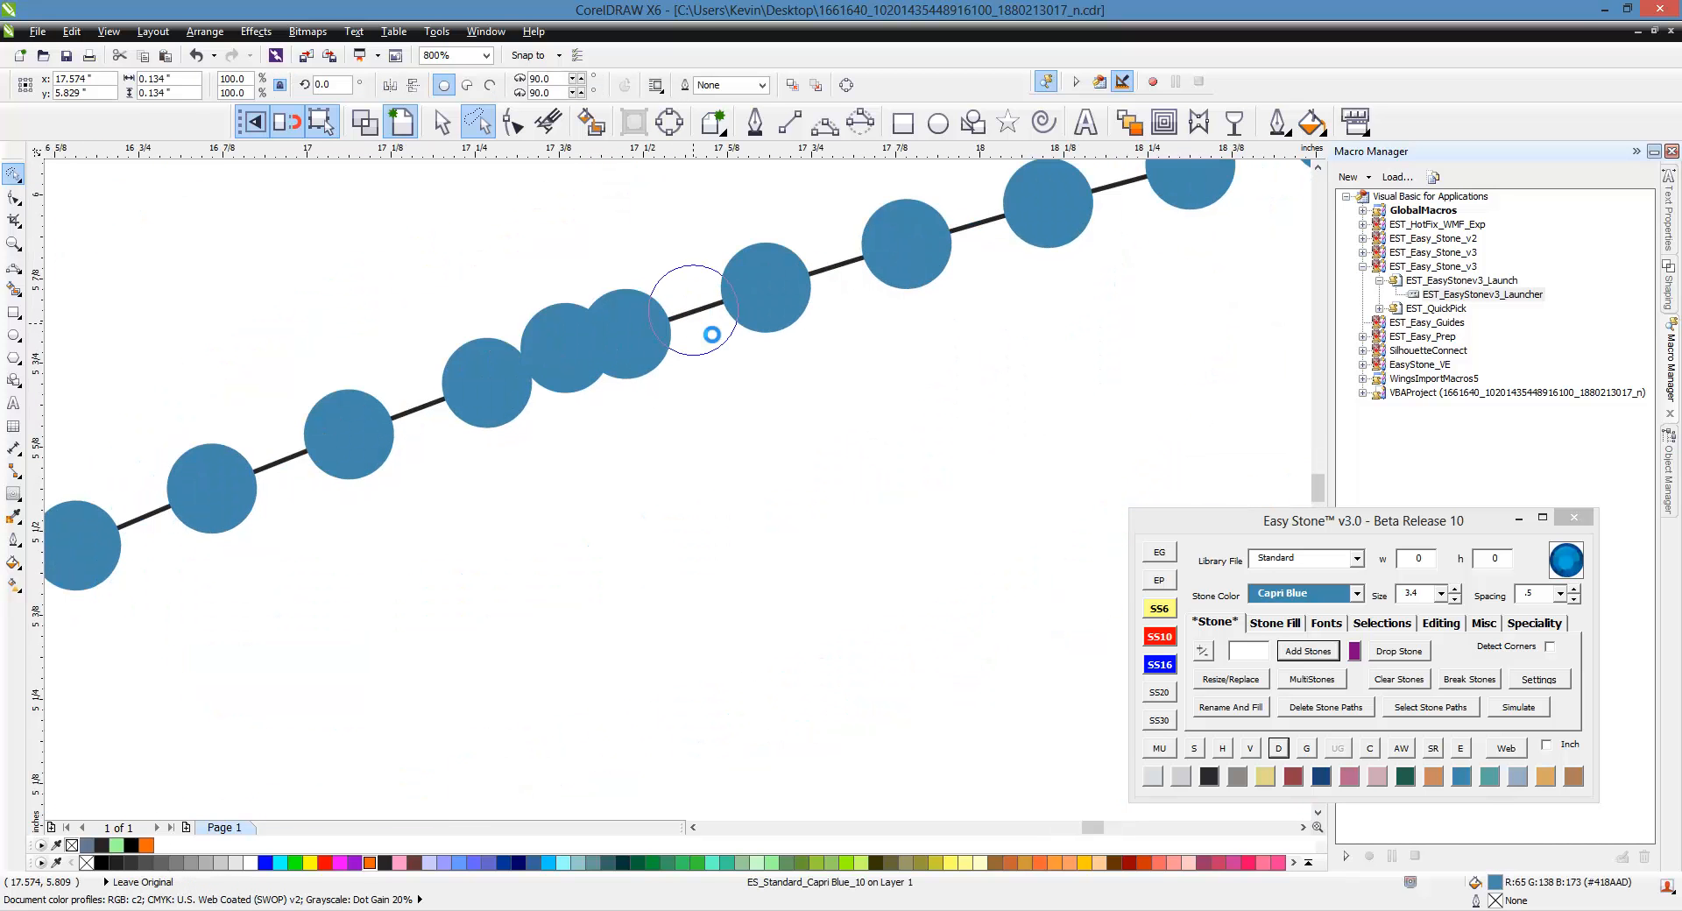
left_click(698, 331)
left_click(838, 286)
left_click(416, 408)
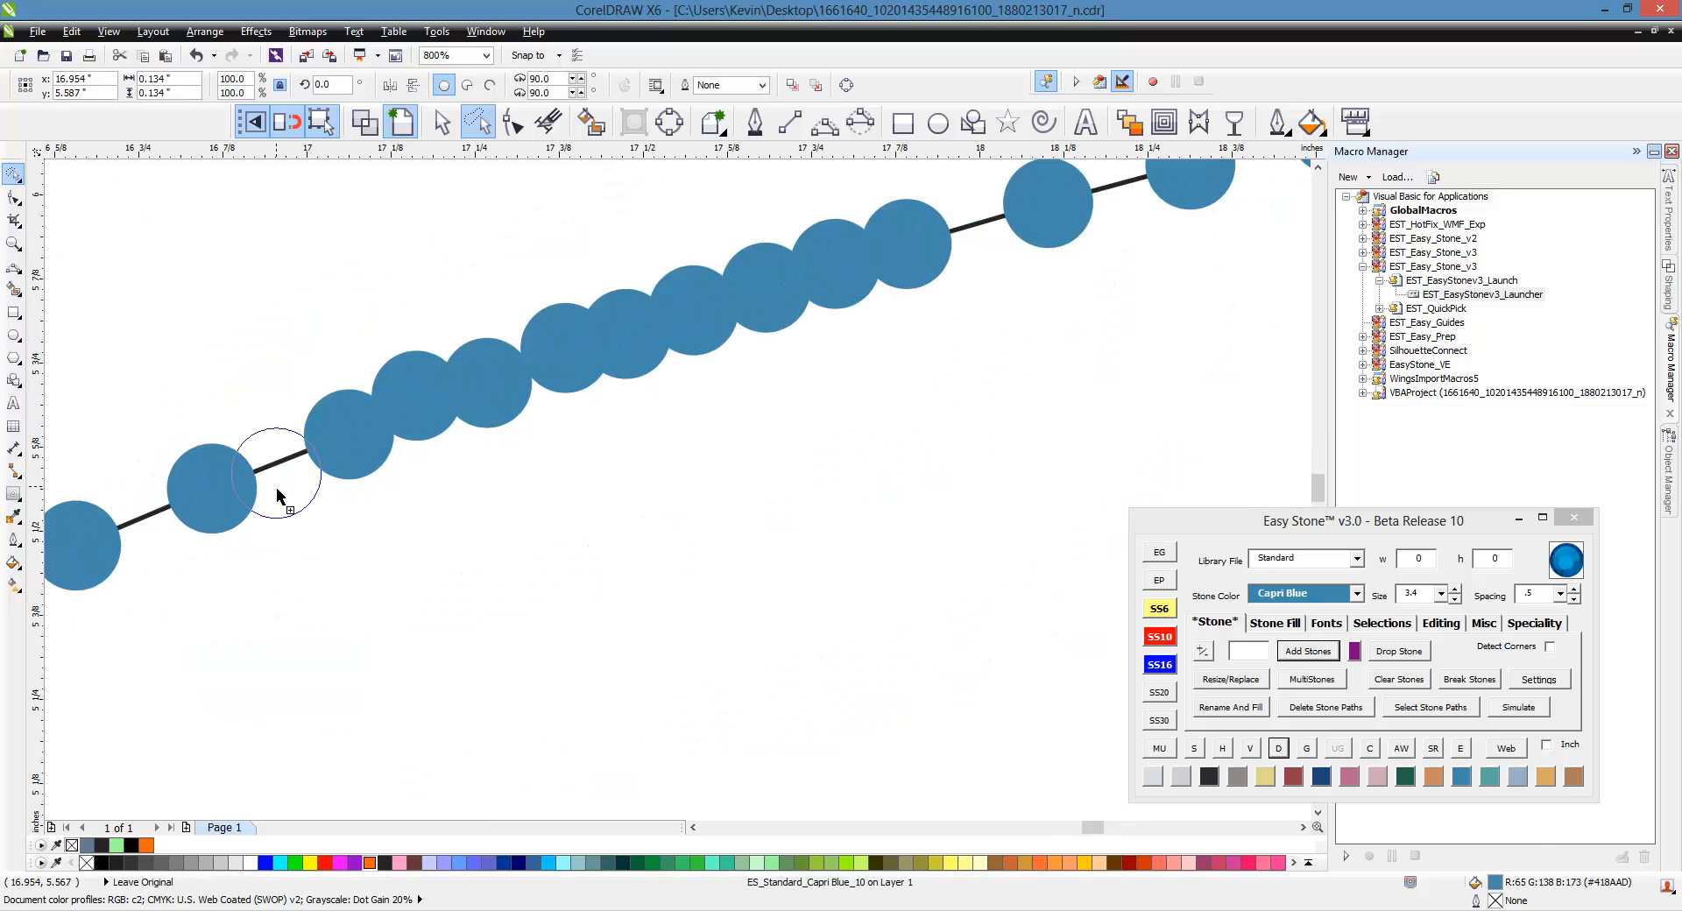
left_click(276, 491)
left_click(990, 226)
Redistribute all SS10 stones evenly along the inner ellipse's upper path and delete the path.
scroll(834, 353, "down", 3)
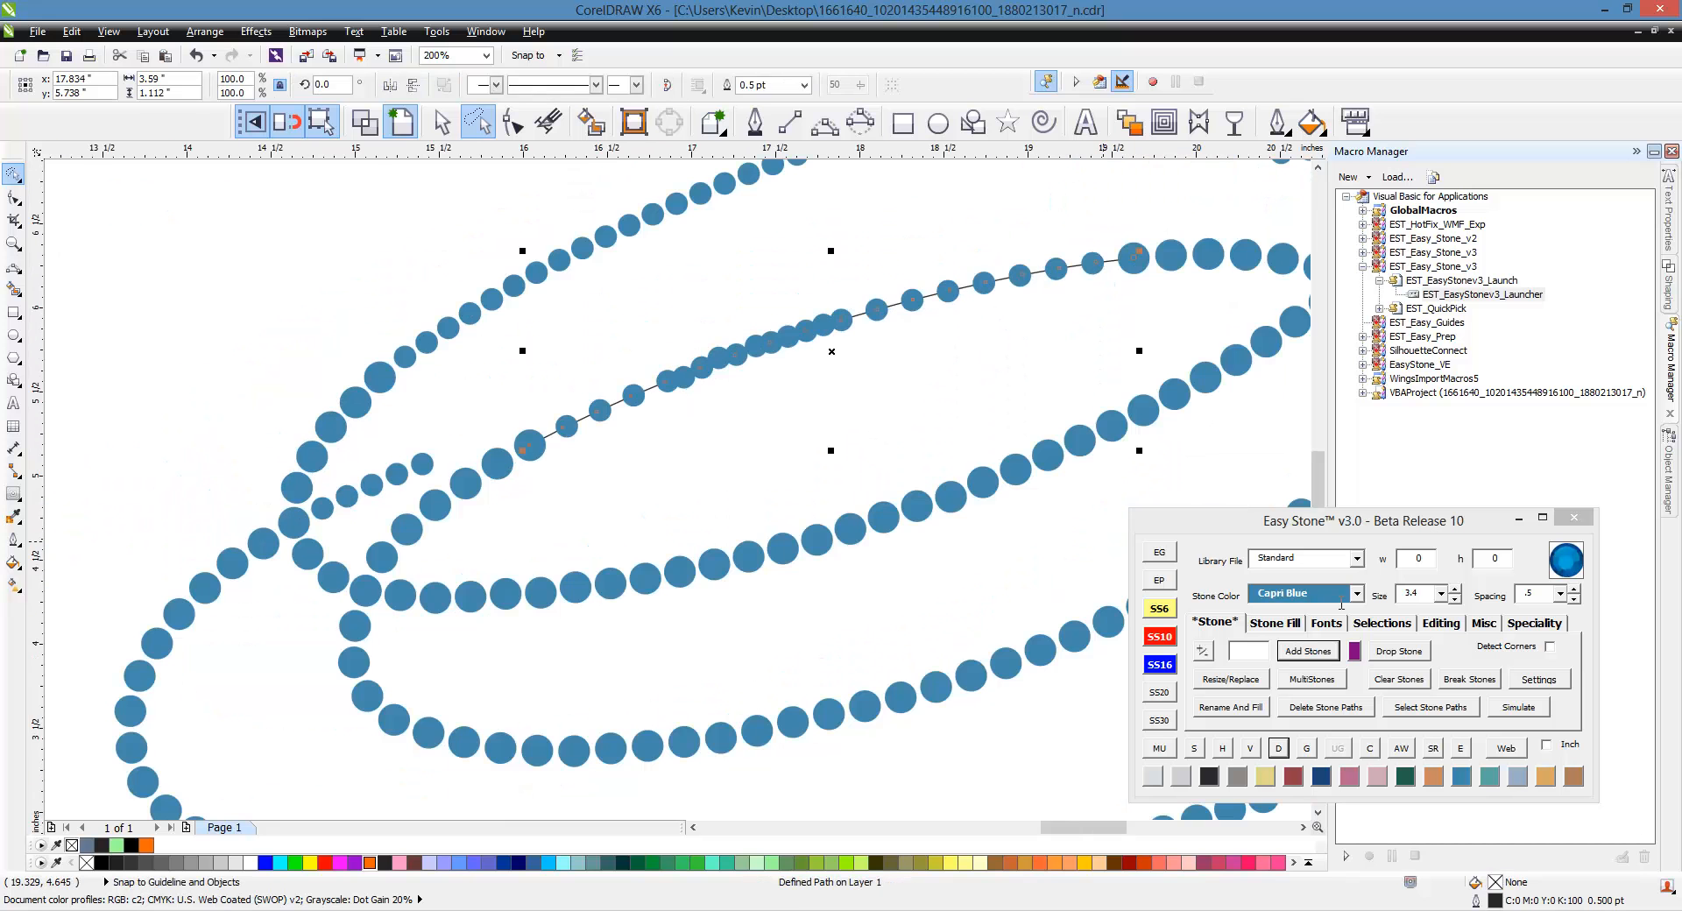
left_click(1279, 749)
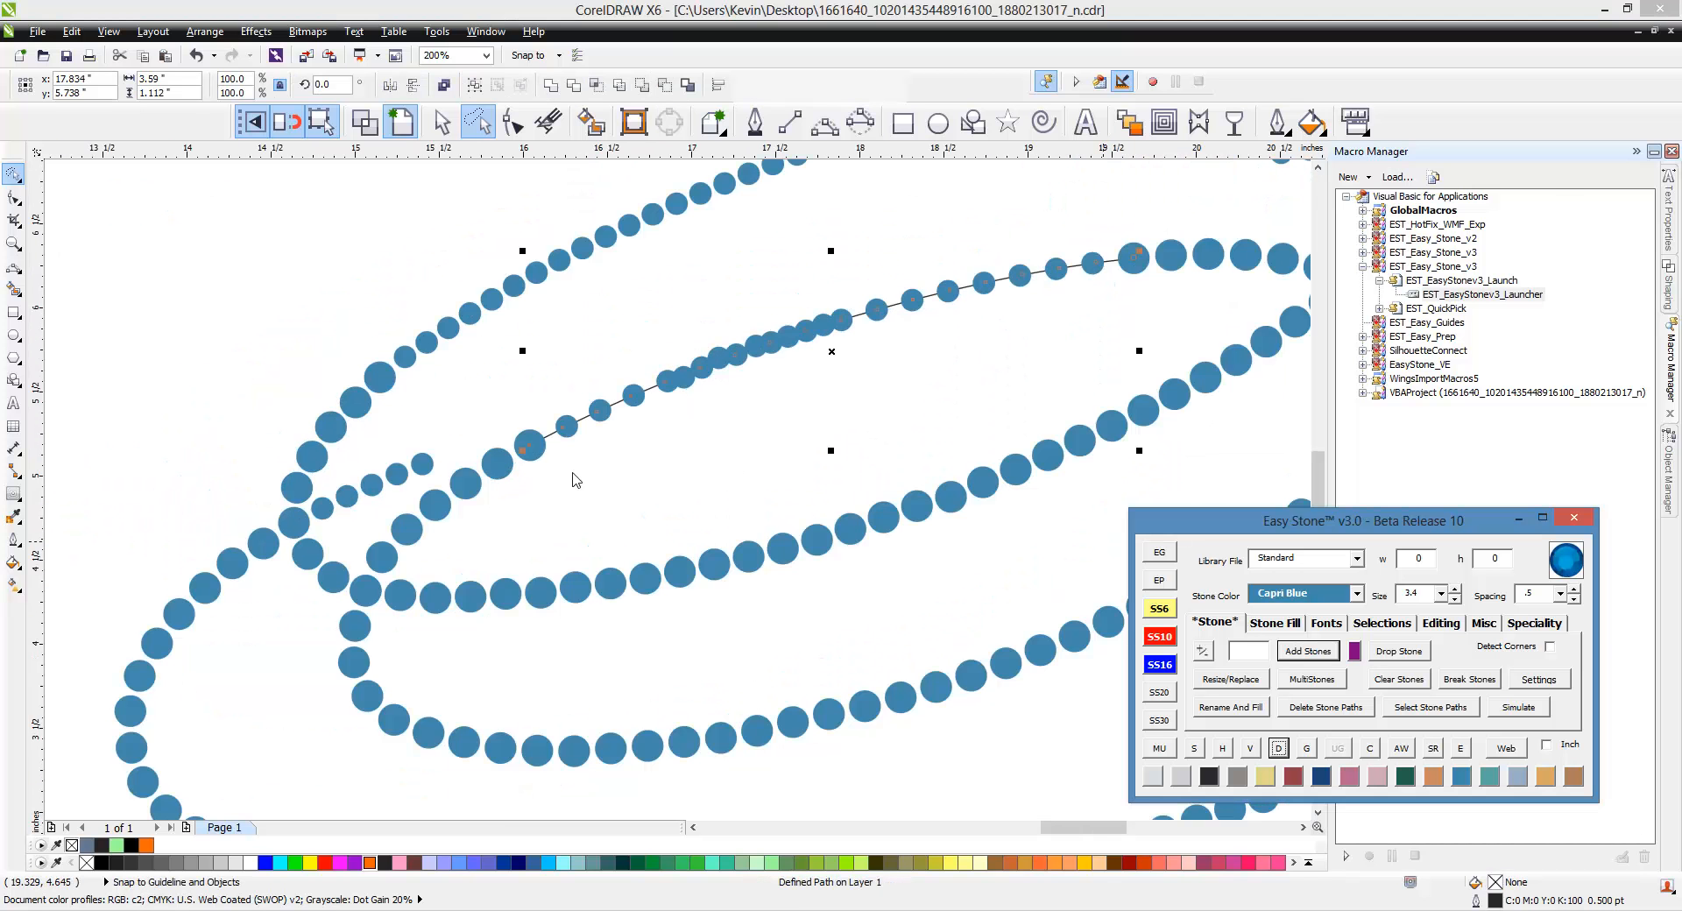
left_click(754, 470)
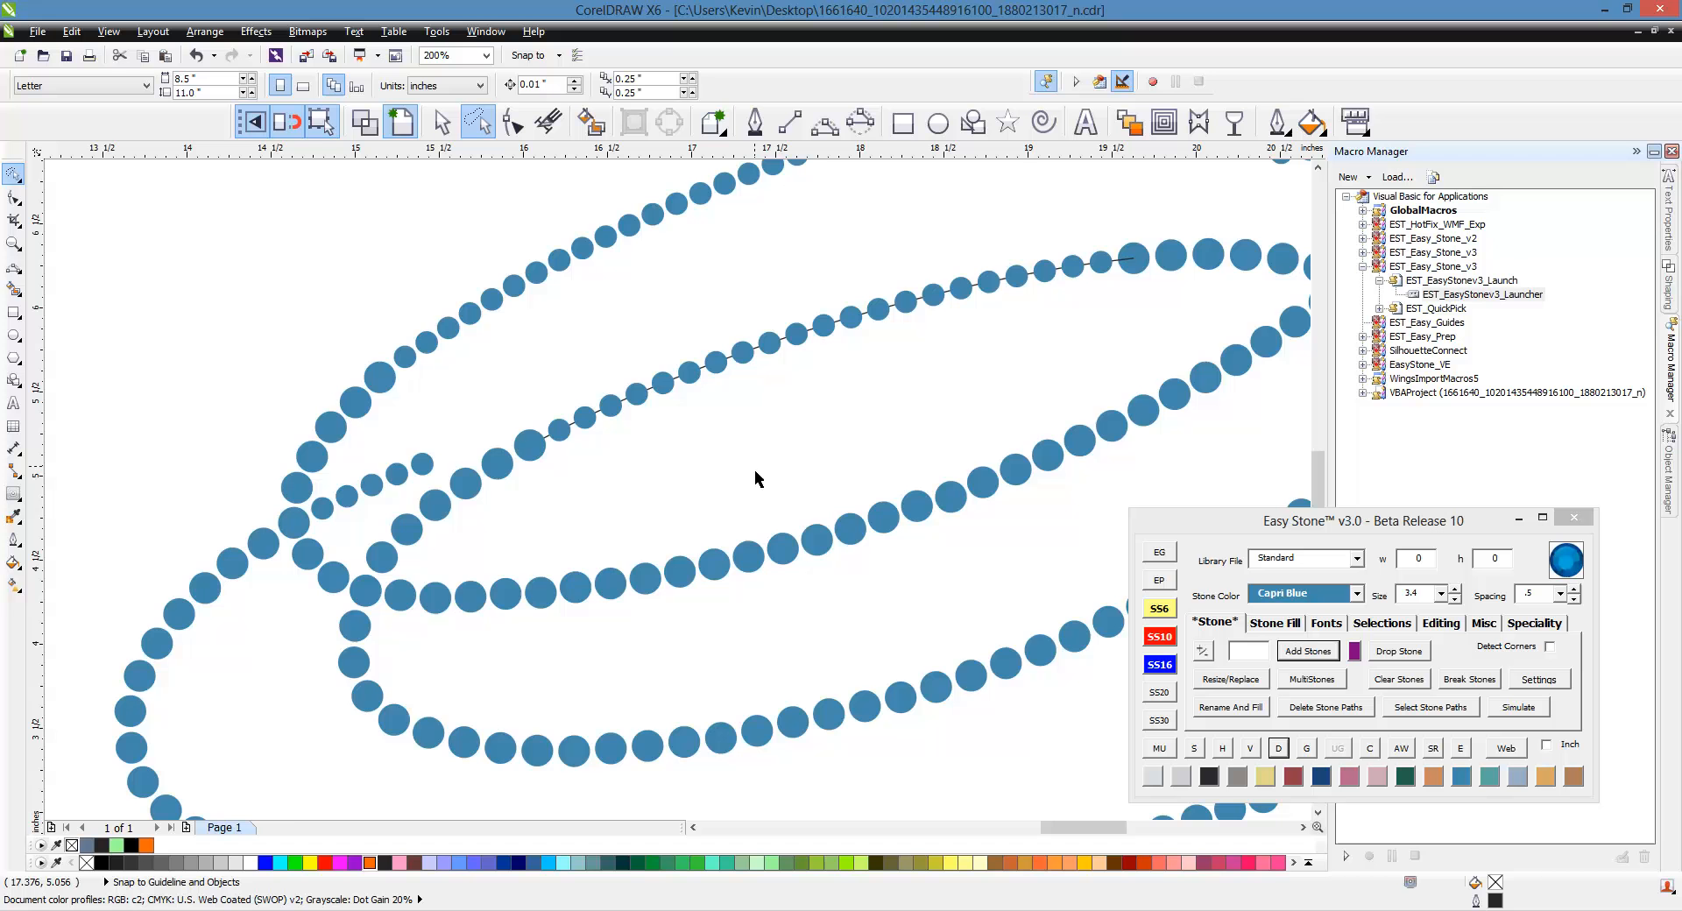
scroll(1148, 263, "up", 3)
left_click(1030, 277)
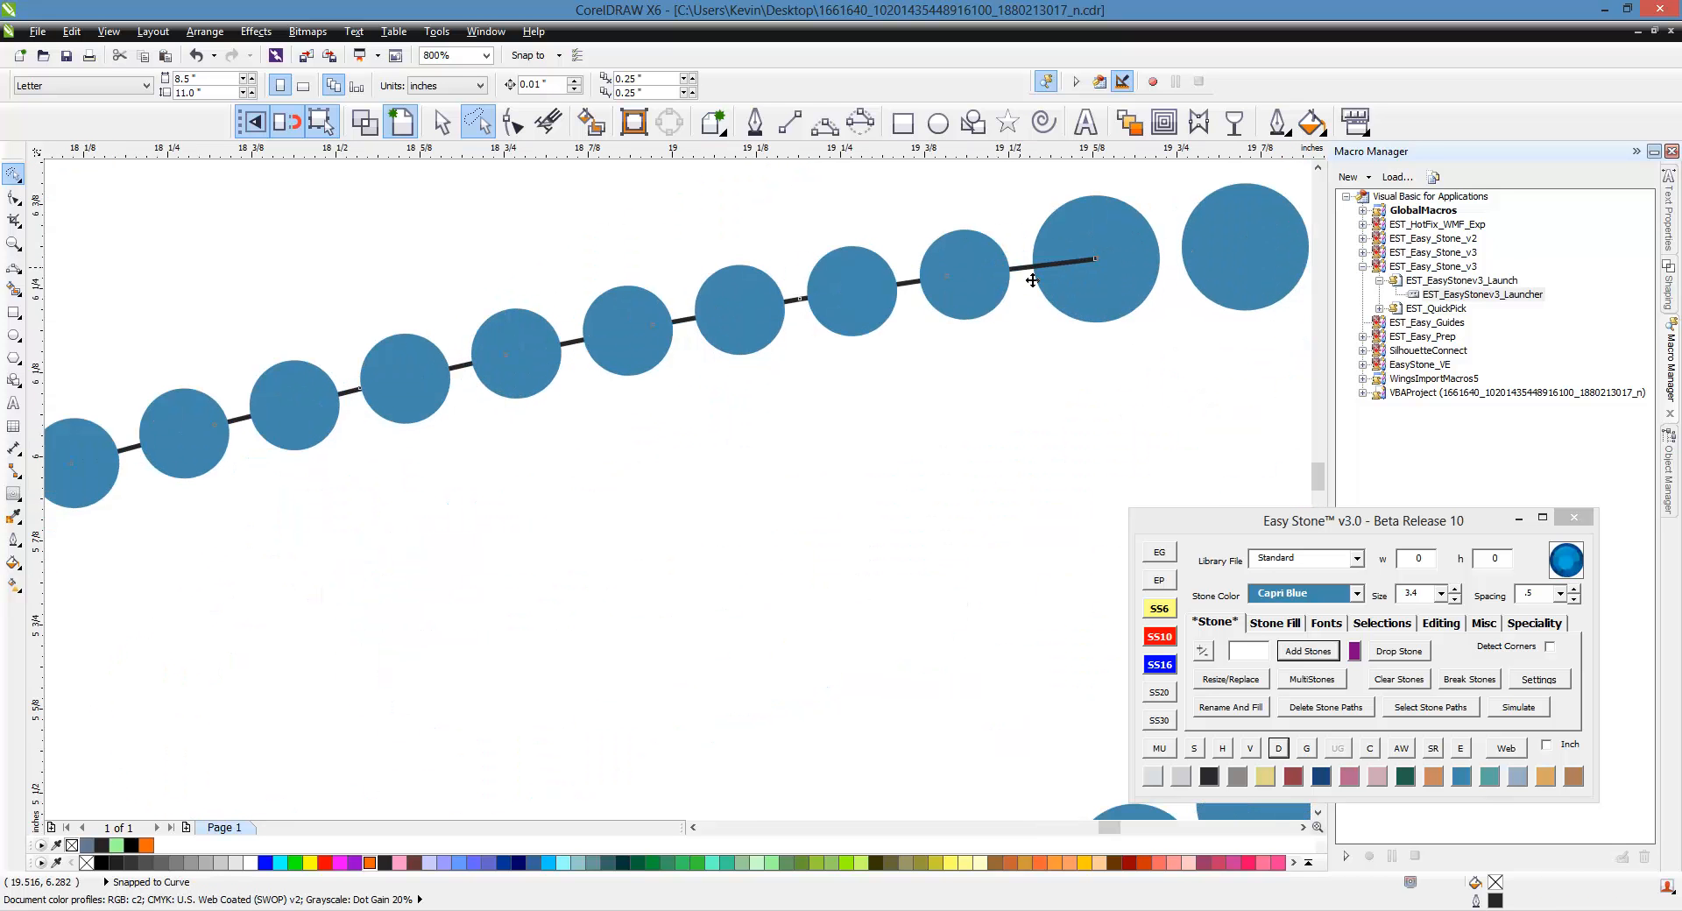
key("Delete")
Resize the four end stones at the upper tip of the first band below the ellipses to SS10.
scroll(862, 246, "down", 3)
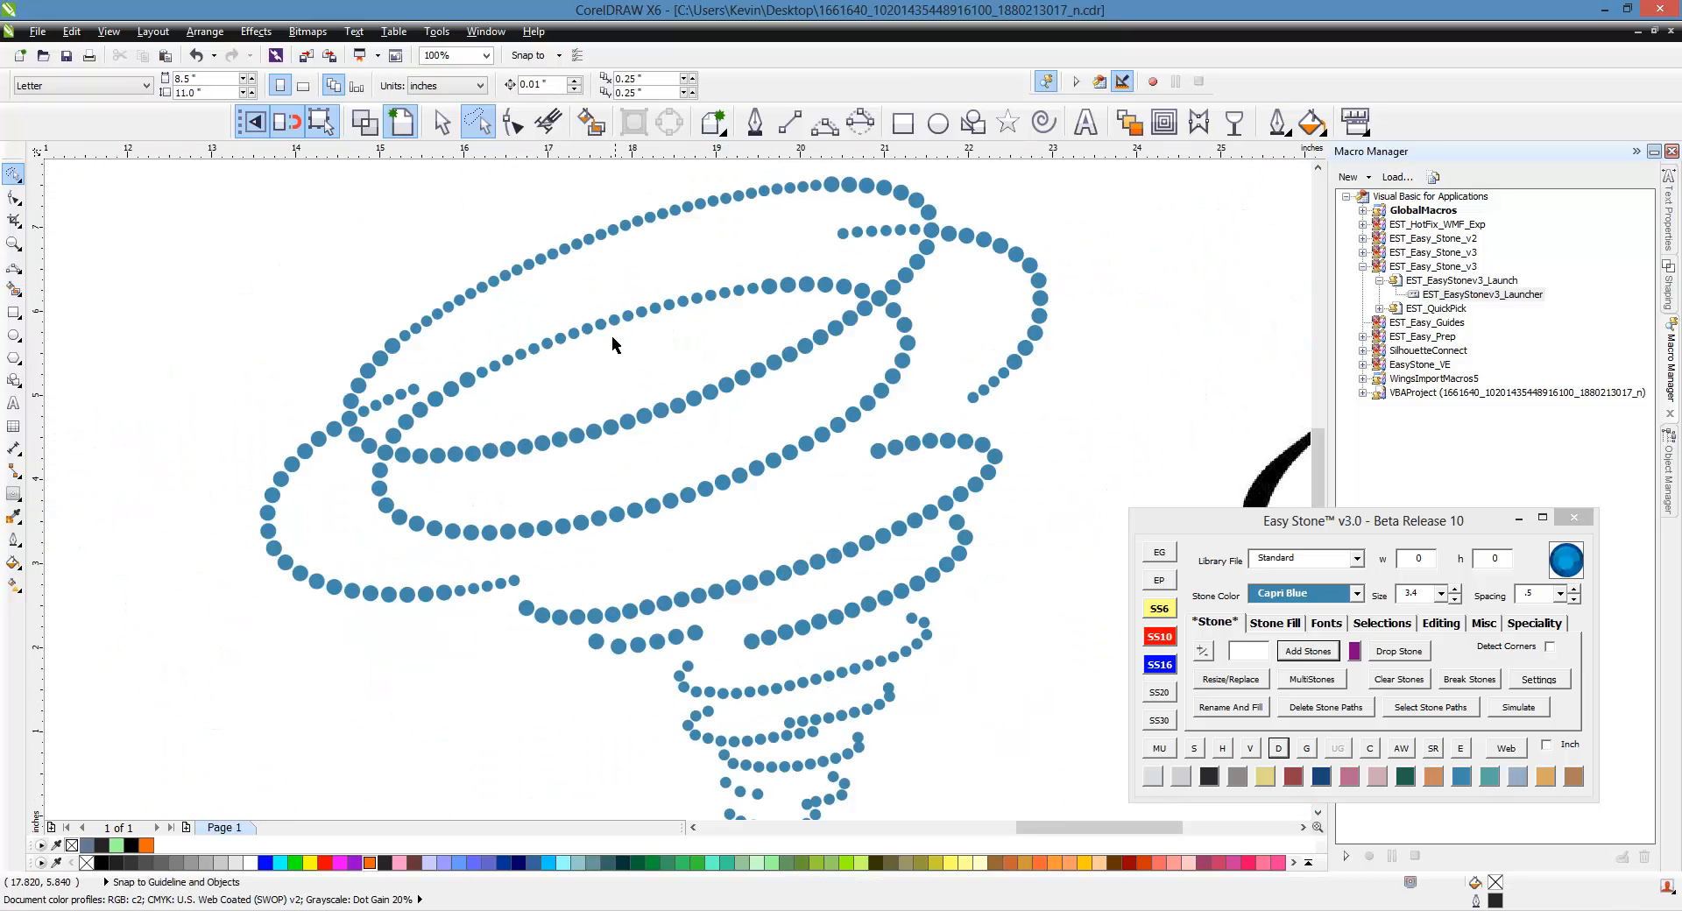
scroll(613, 326, "down", 1)
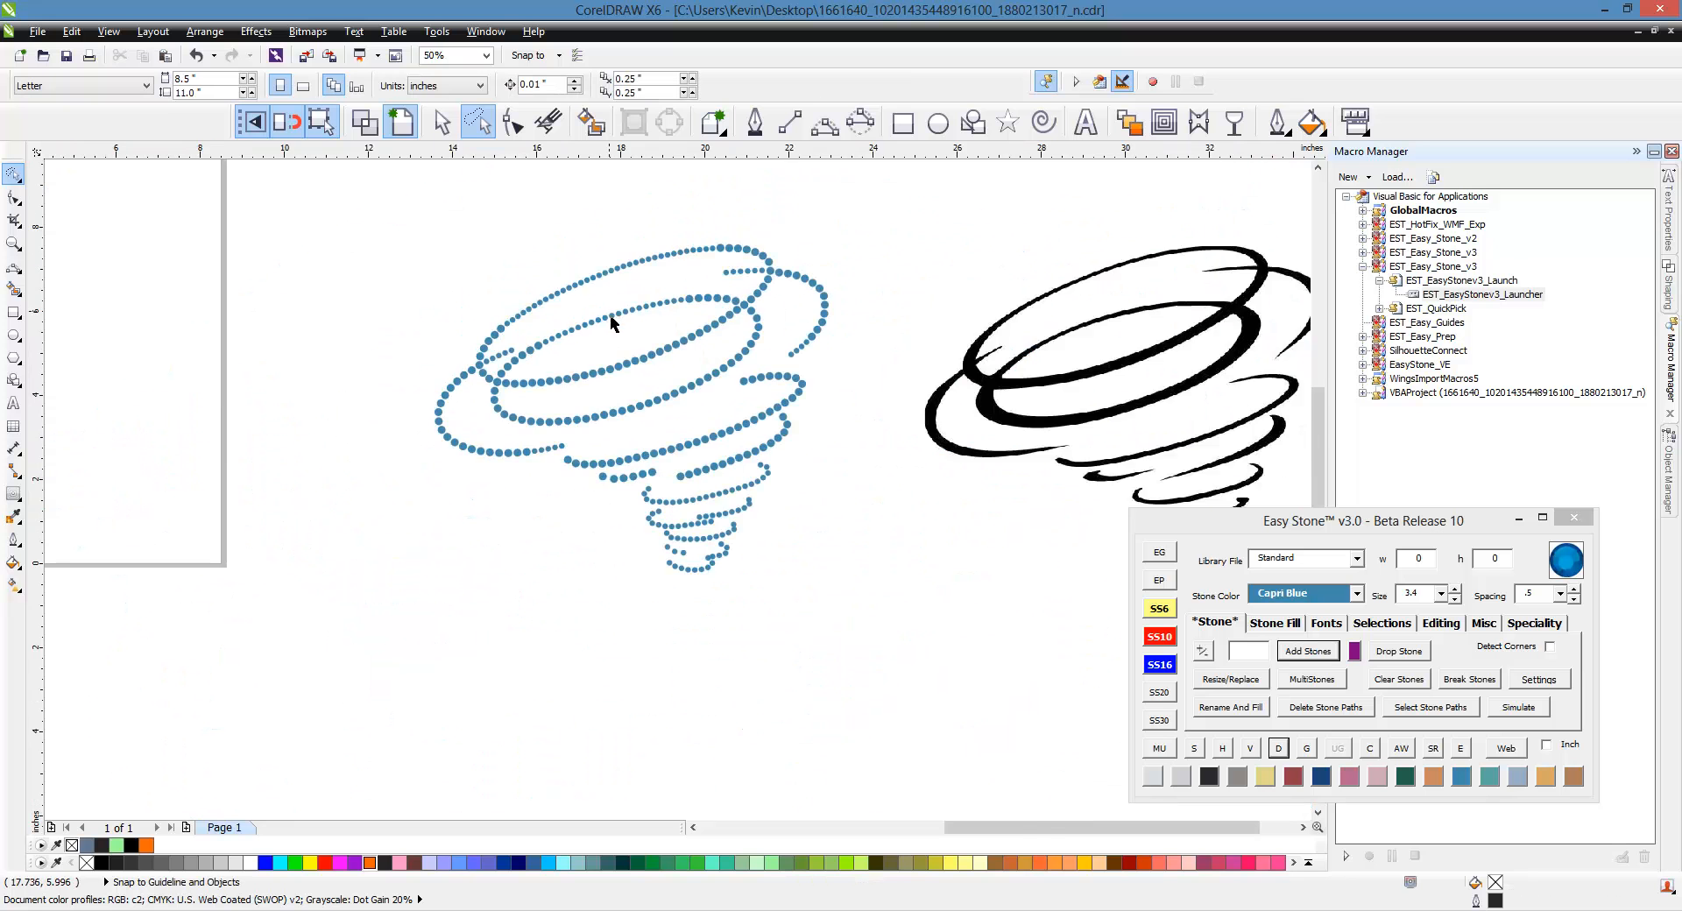
scroll(755, 289, "up", 1)
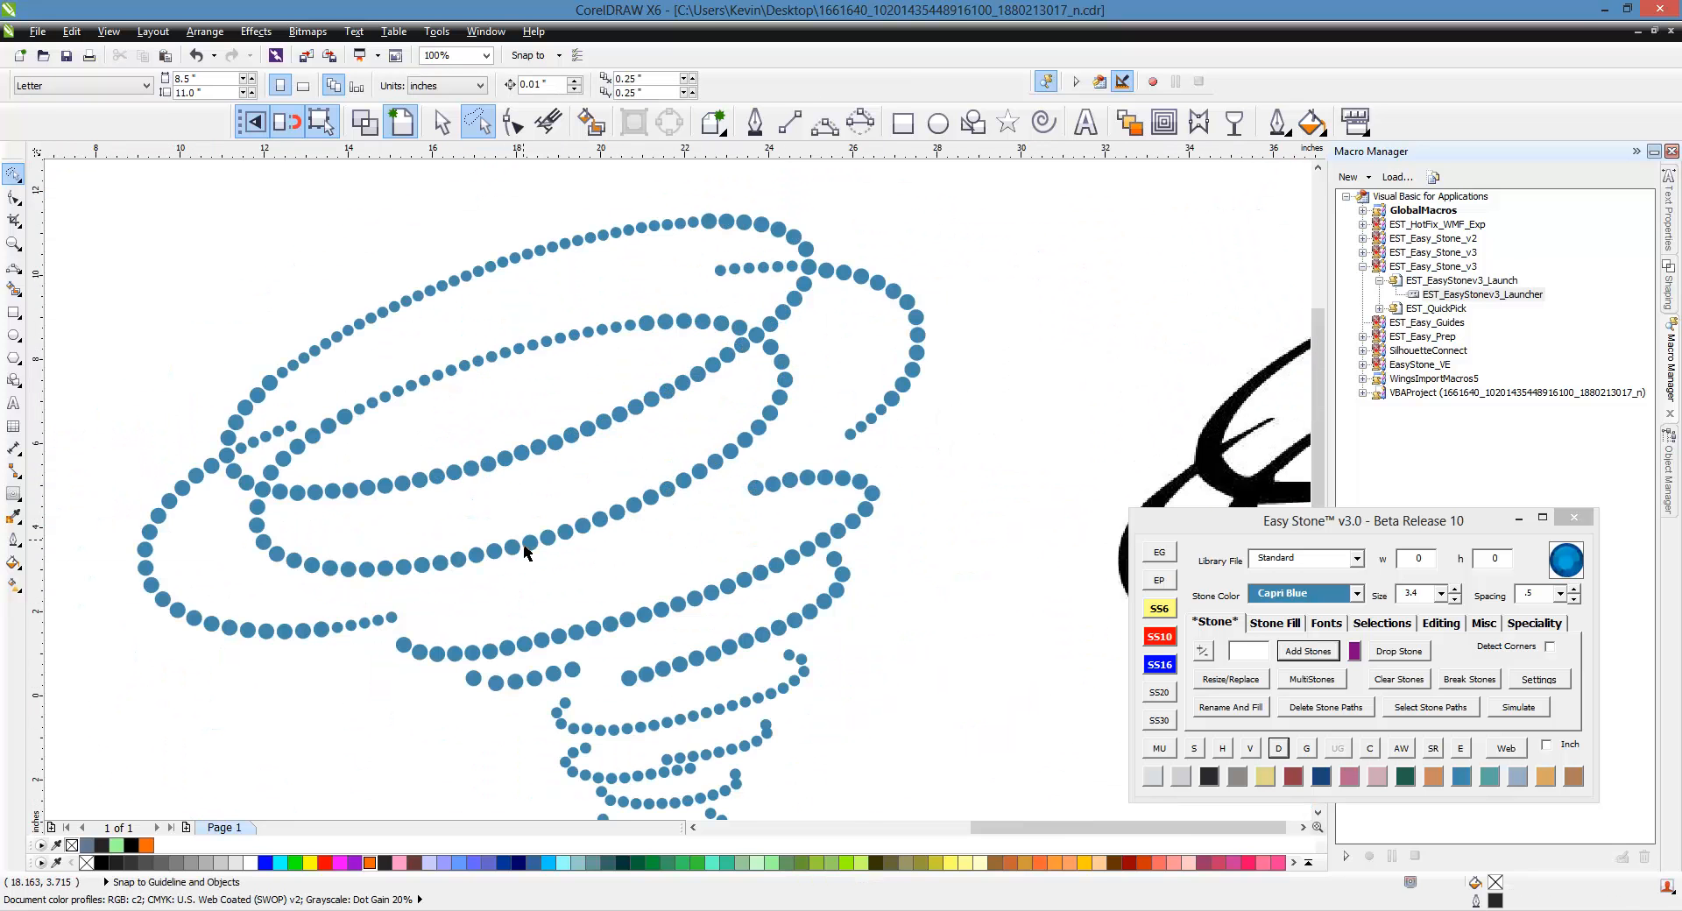
scroll(570, 543, "down", 1)
scroll(723, 561, "down", 1)
scroll(958, 601, "up", 1)
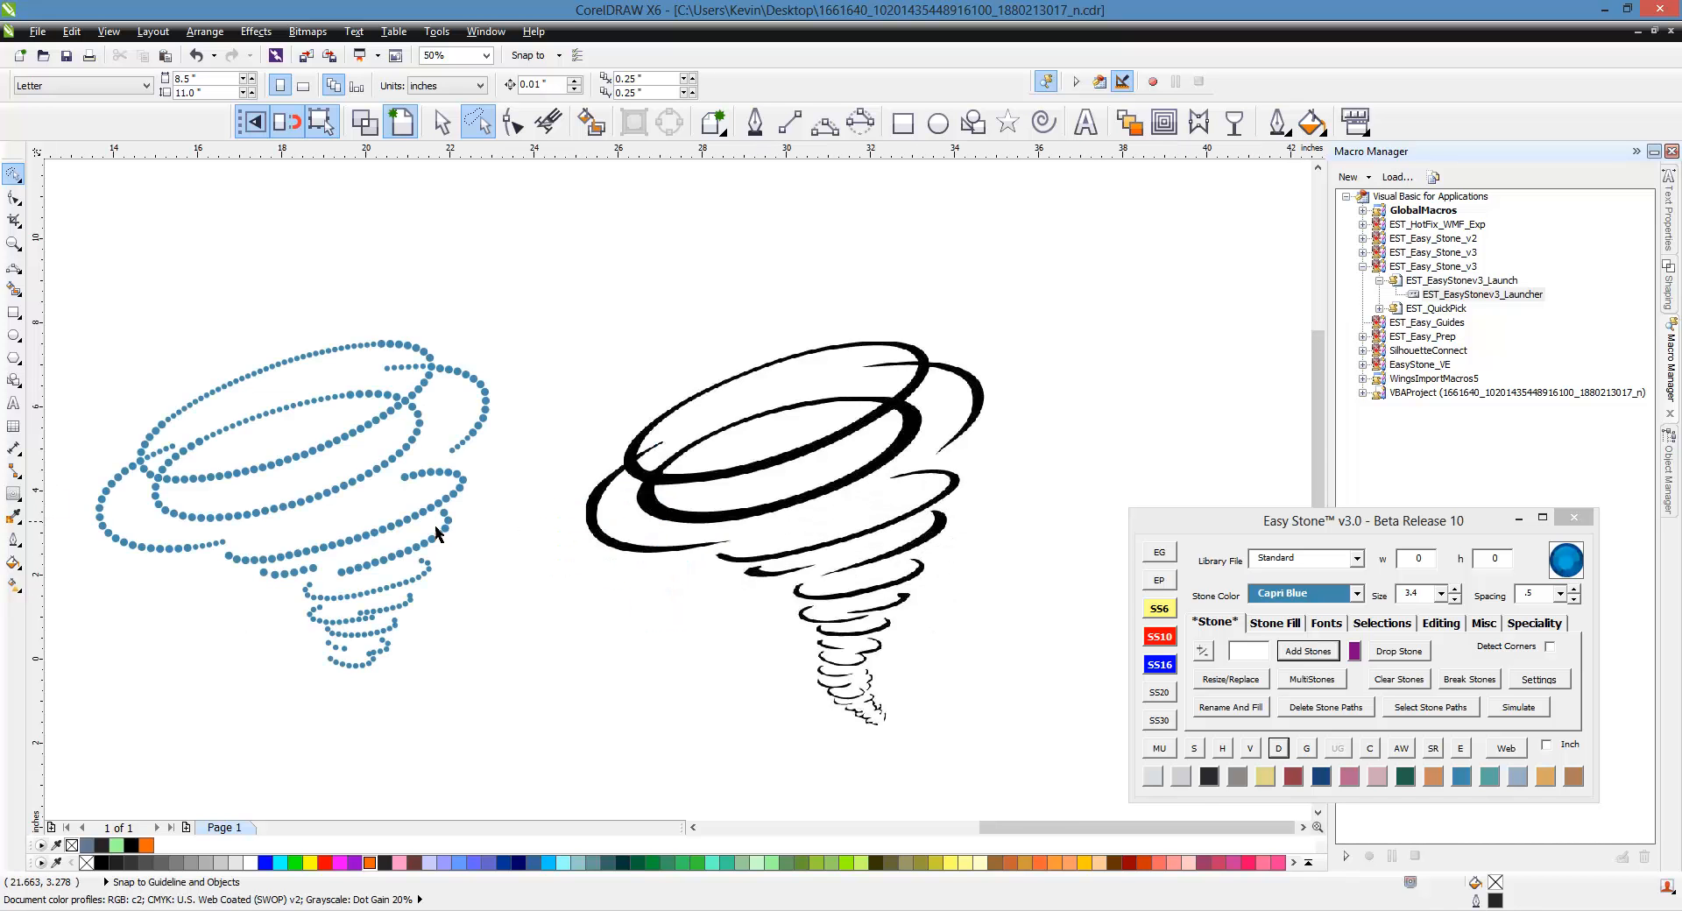
scroll(437, 533, "up", 2)
scroll(273, 306, "up", 1)
left_click(321, 377)
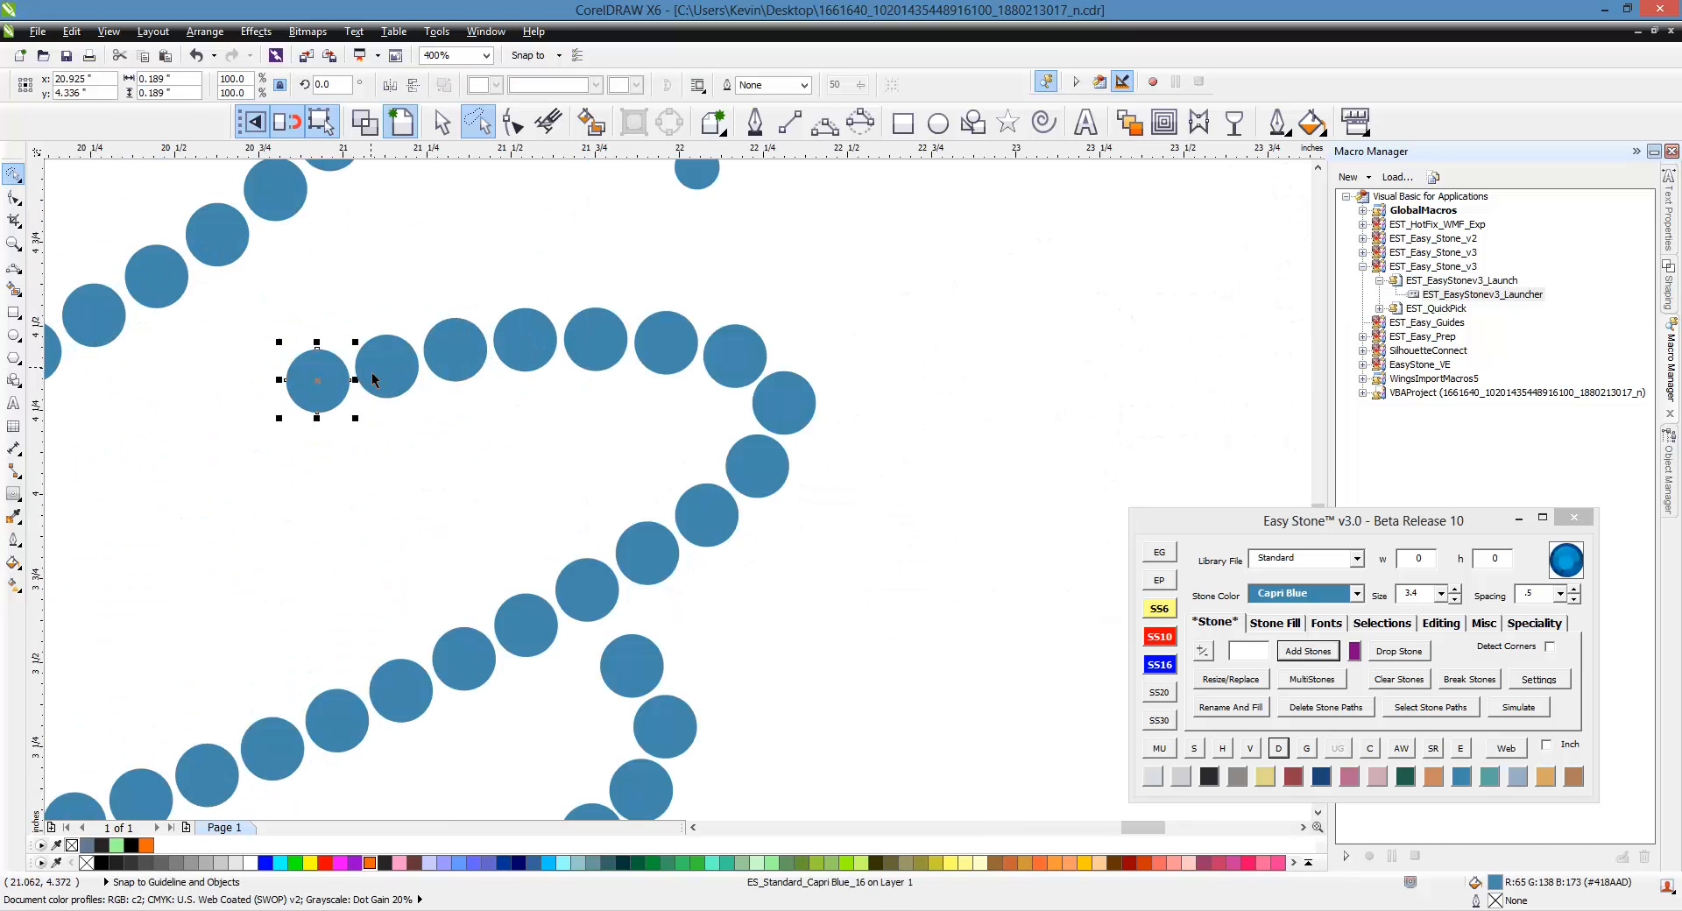
left_click(386, 365, "shift")
left_click(455, 349, "shift")
left_click(519, 357, "shift")
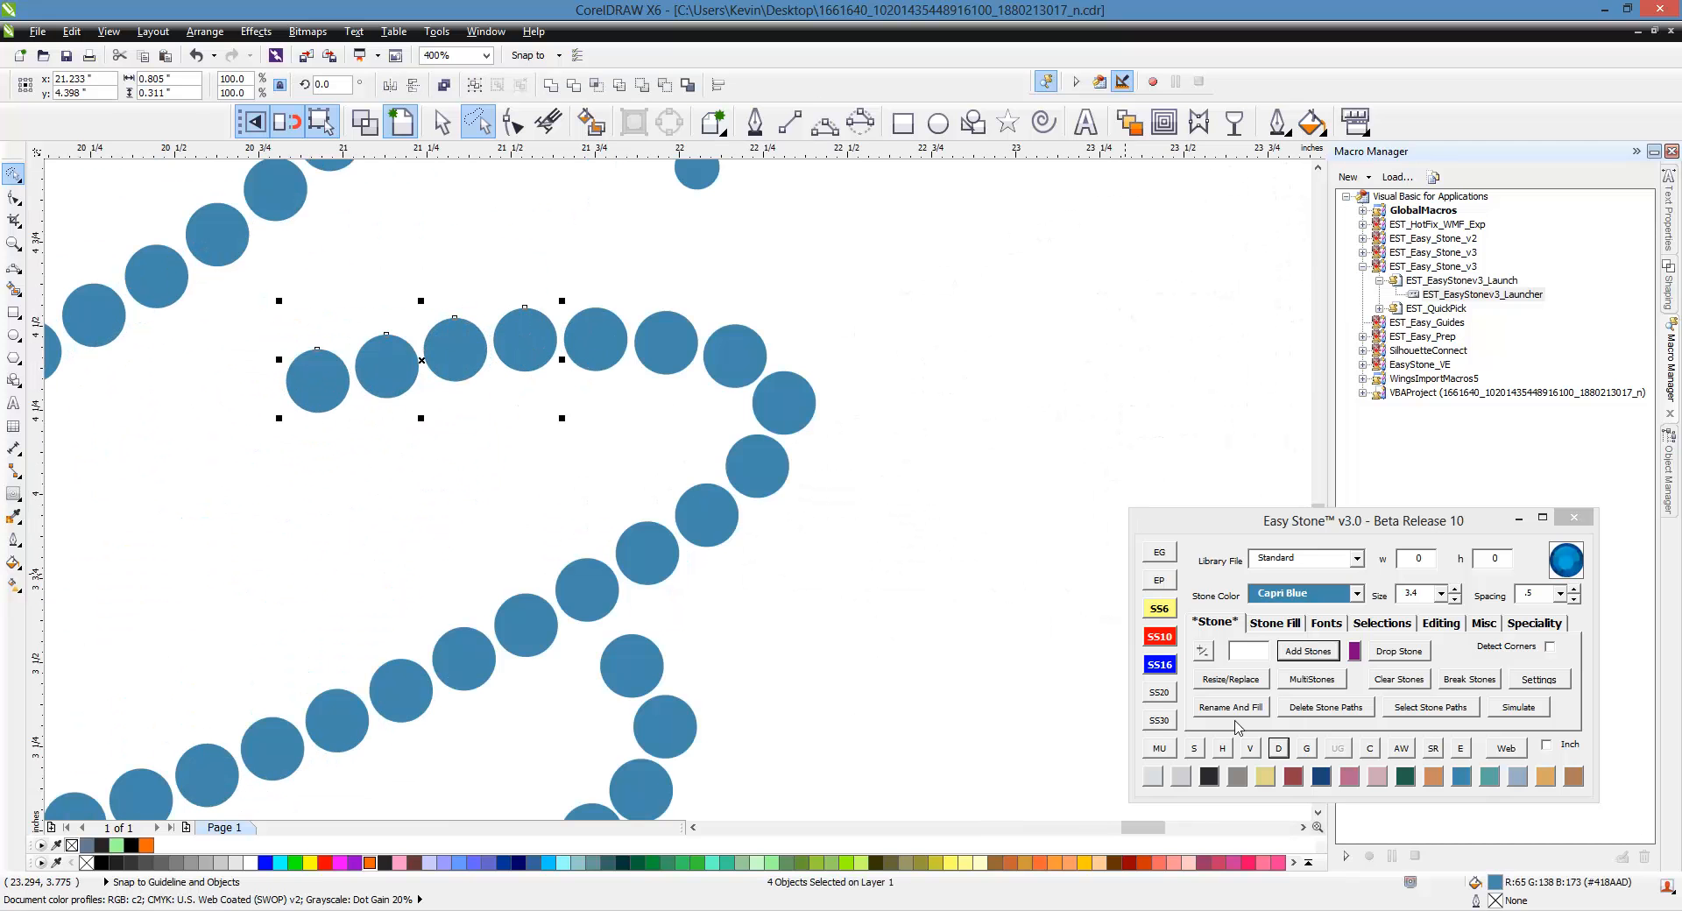
left_click(1161, 638)
left_click(674, 408)
Draw a three-point curve about 3.66 x 0.72 in along the first lower band's left portion and distribute its stones evenly on it.
scroll(674, 408, "down", 1)
scroll(677, 408, "down", 3)
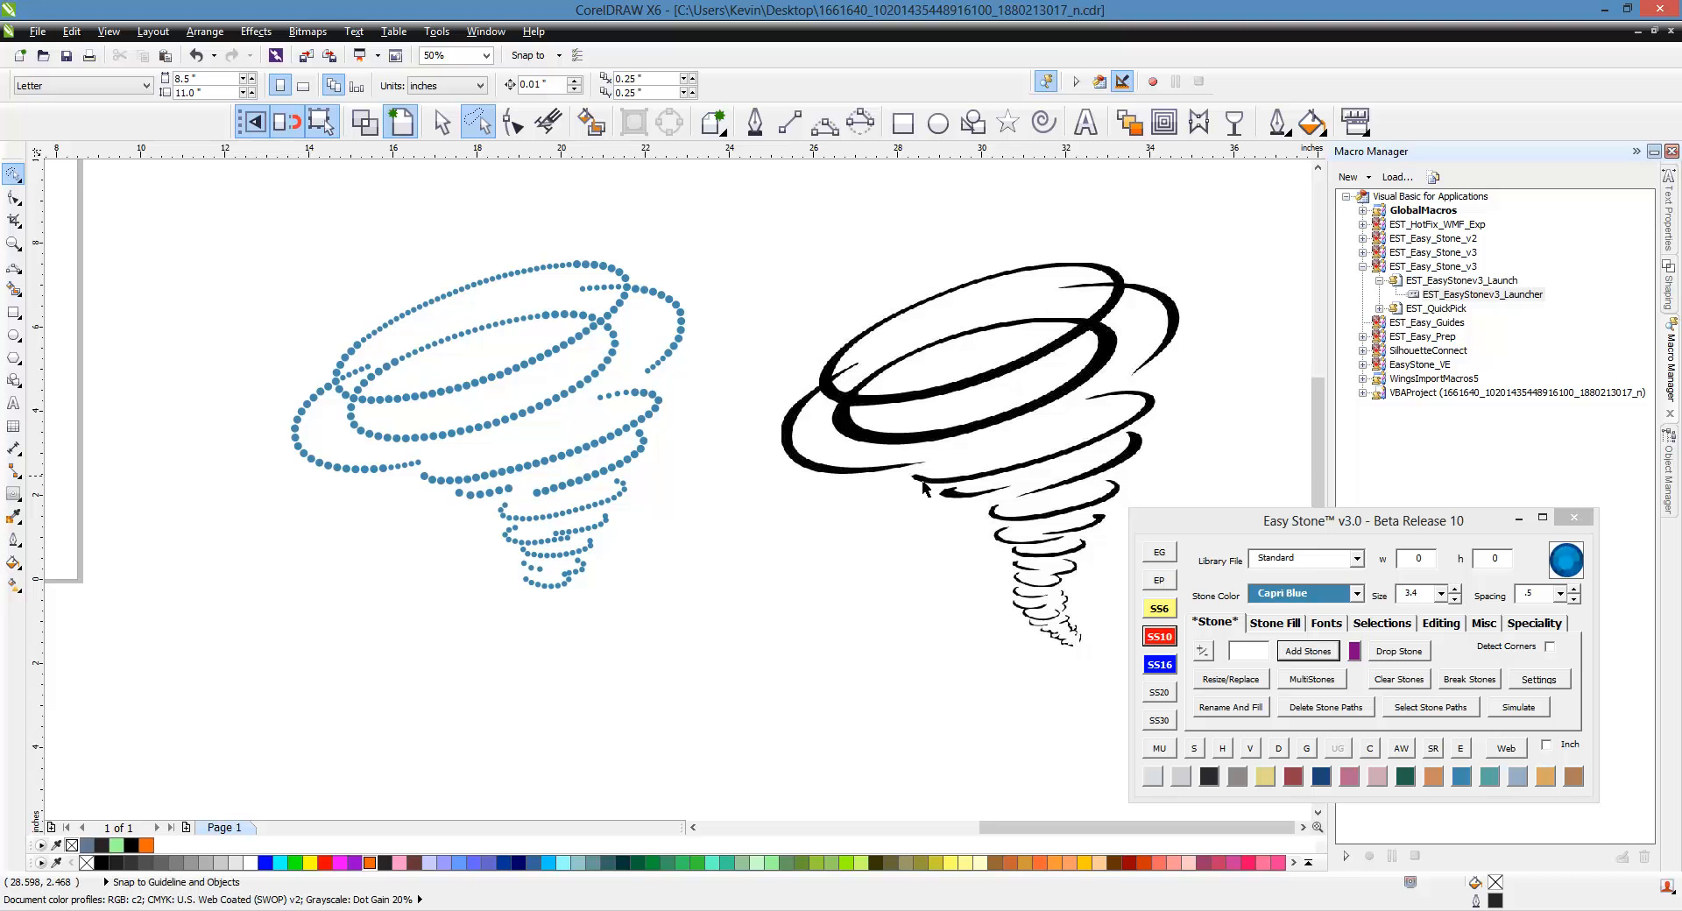
scroll(638, 482, "up", 1)
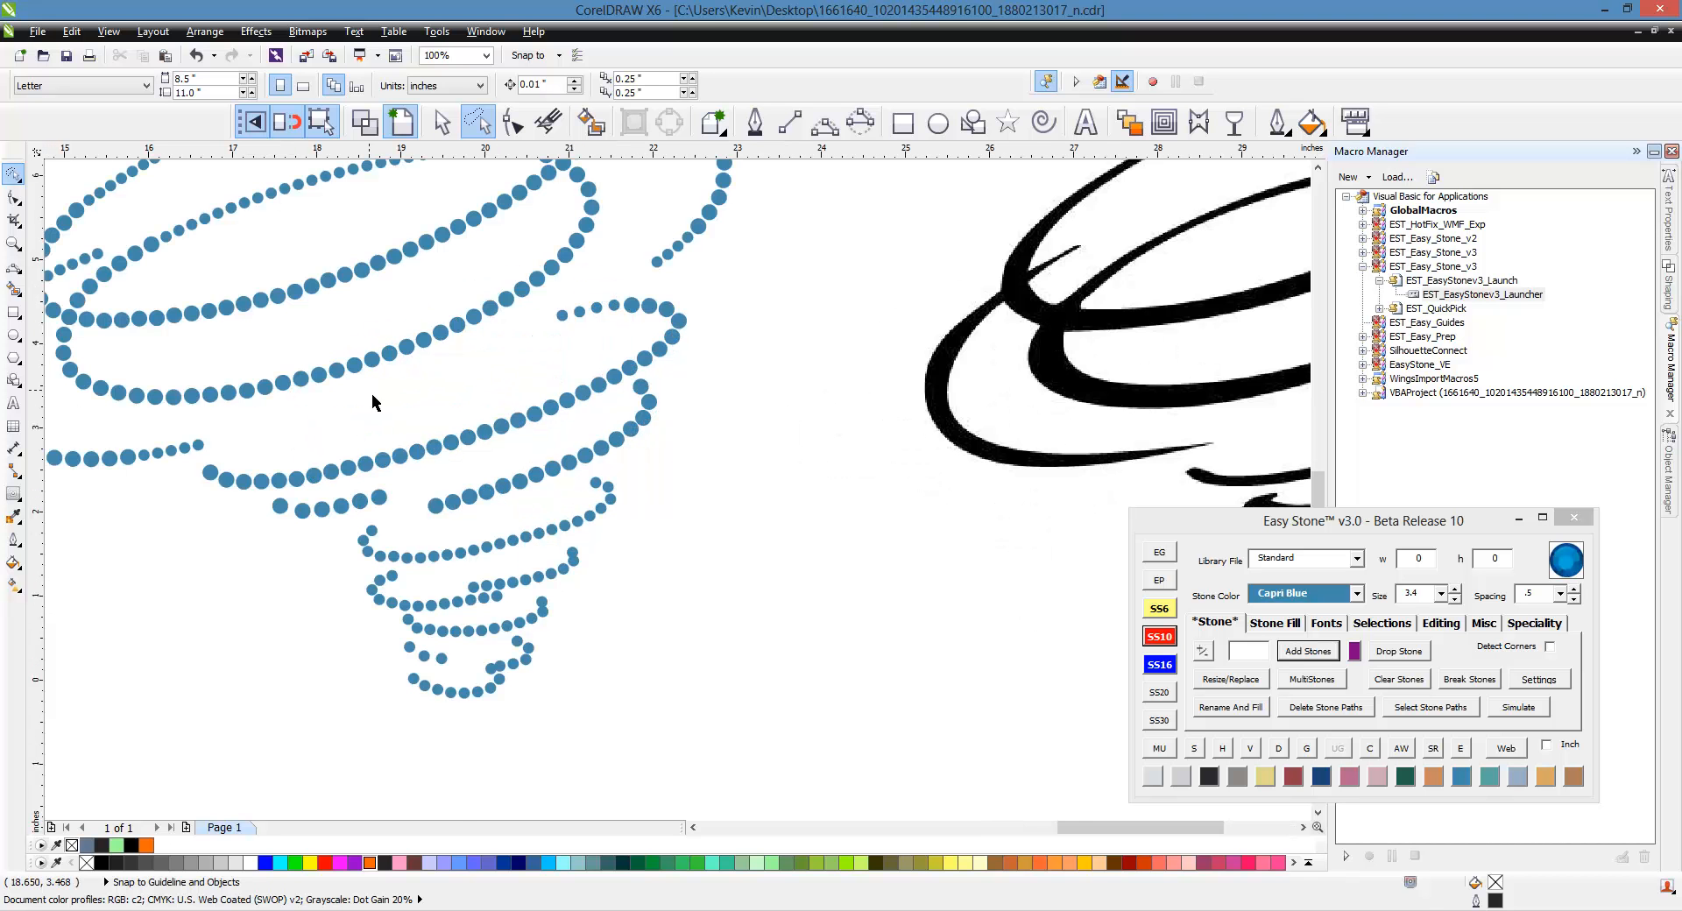
scroll(371, 394, "up", 1)
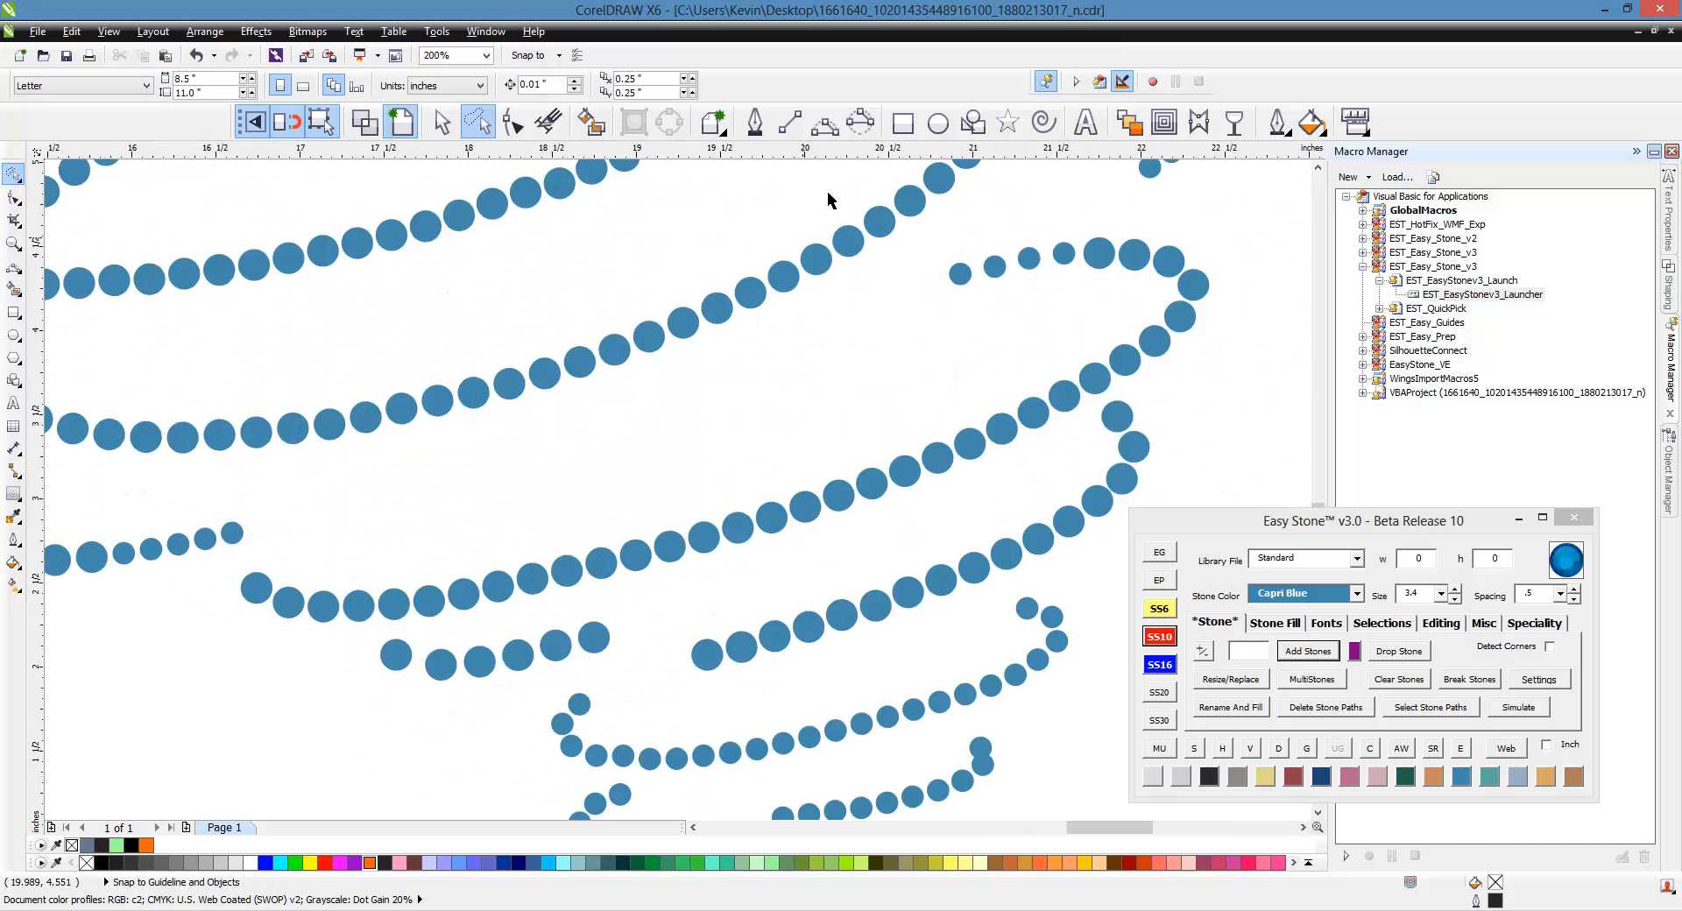
left_click(825, 122)
left_click(256, 587)
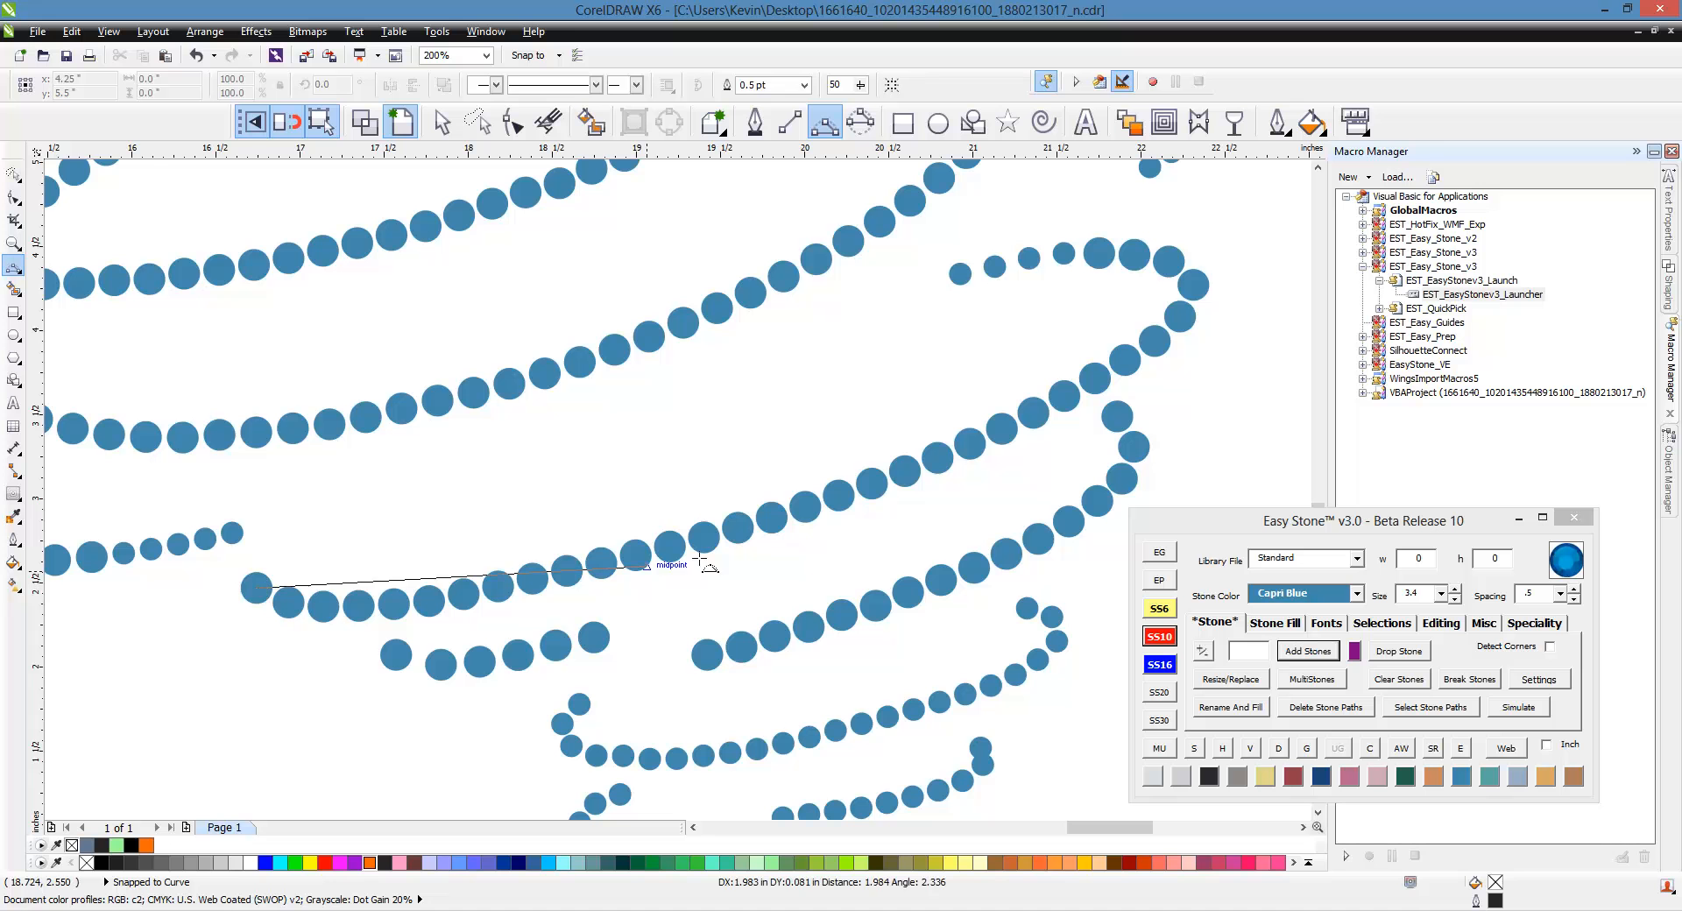
left_click(872, 483)
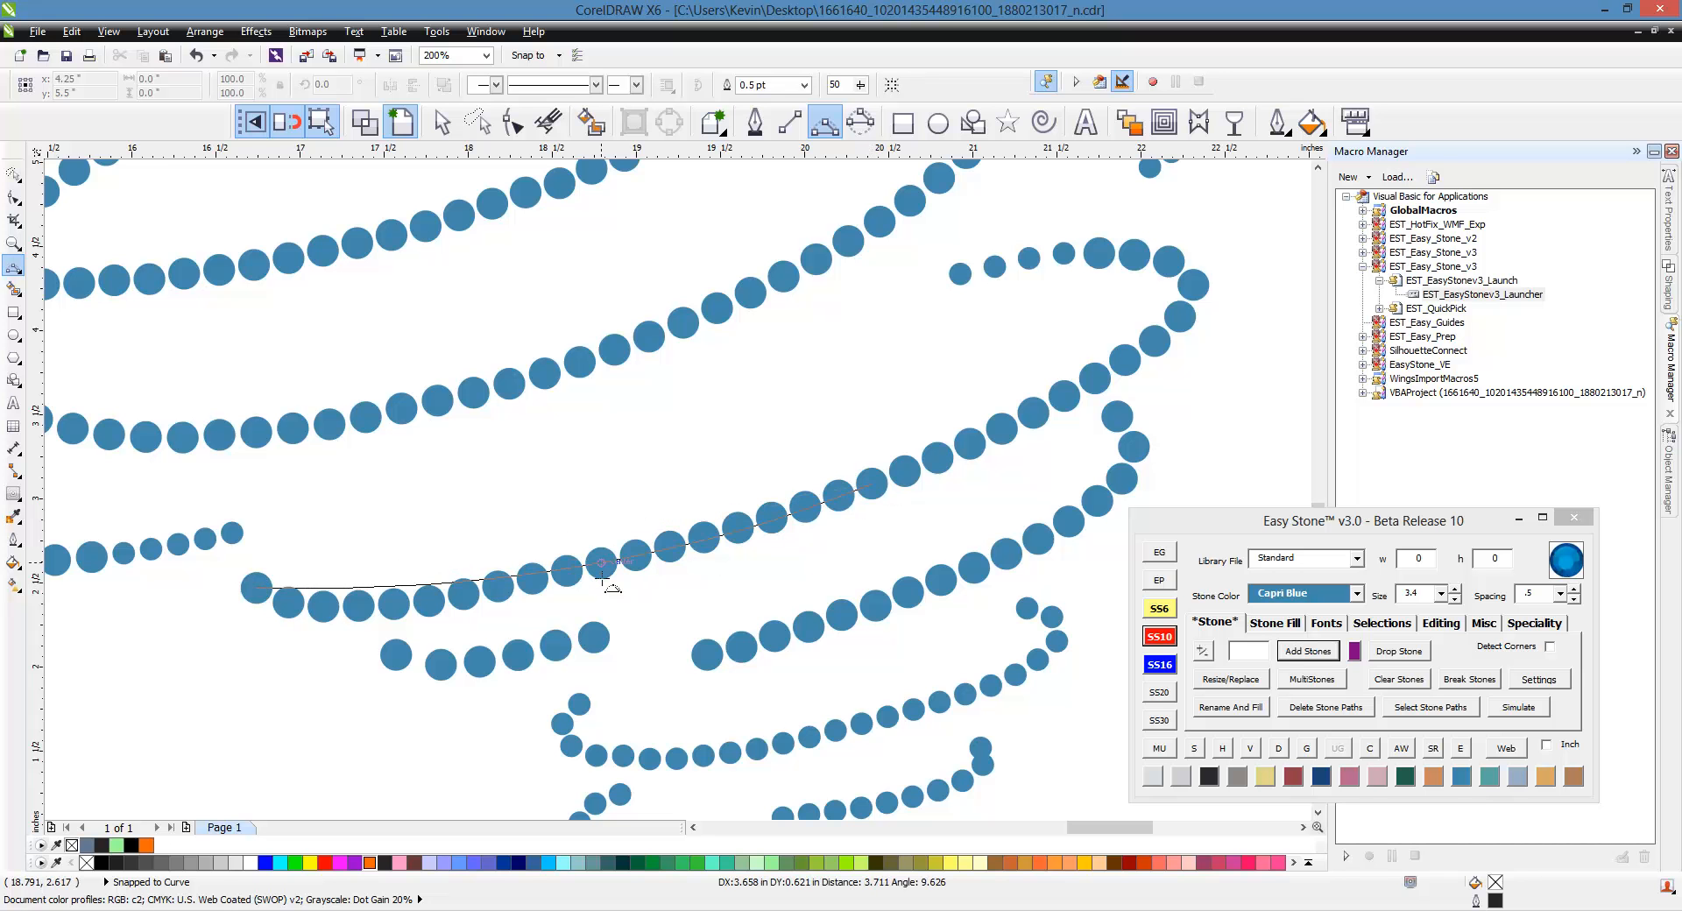
left_click(429, 601)
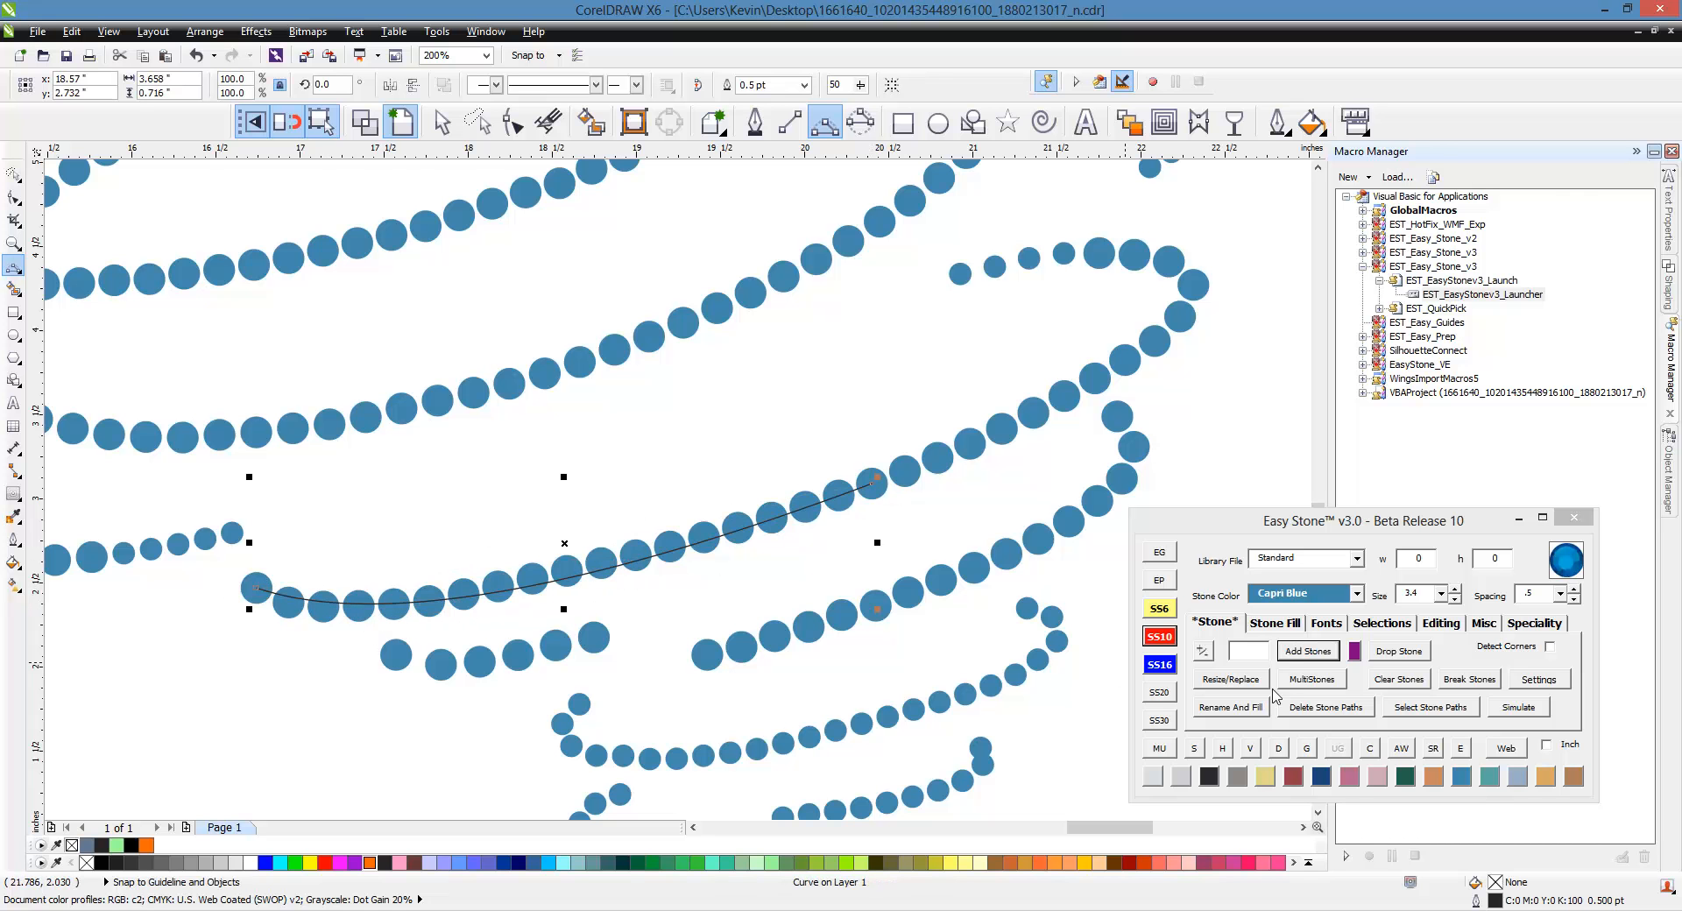
left_click(1281, 749)
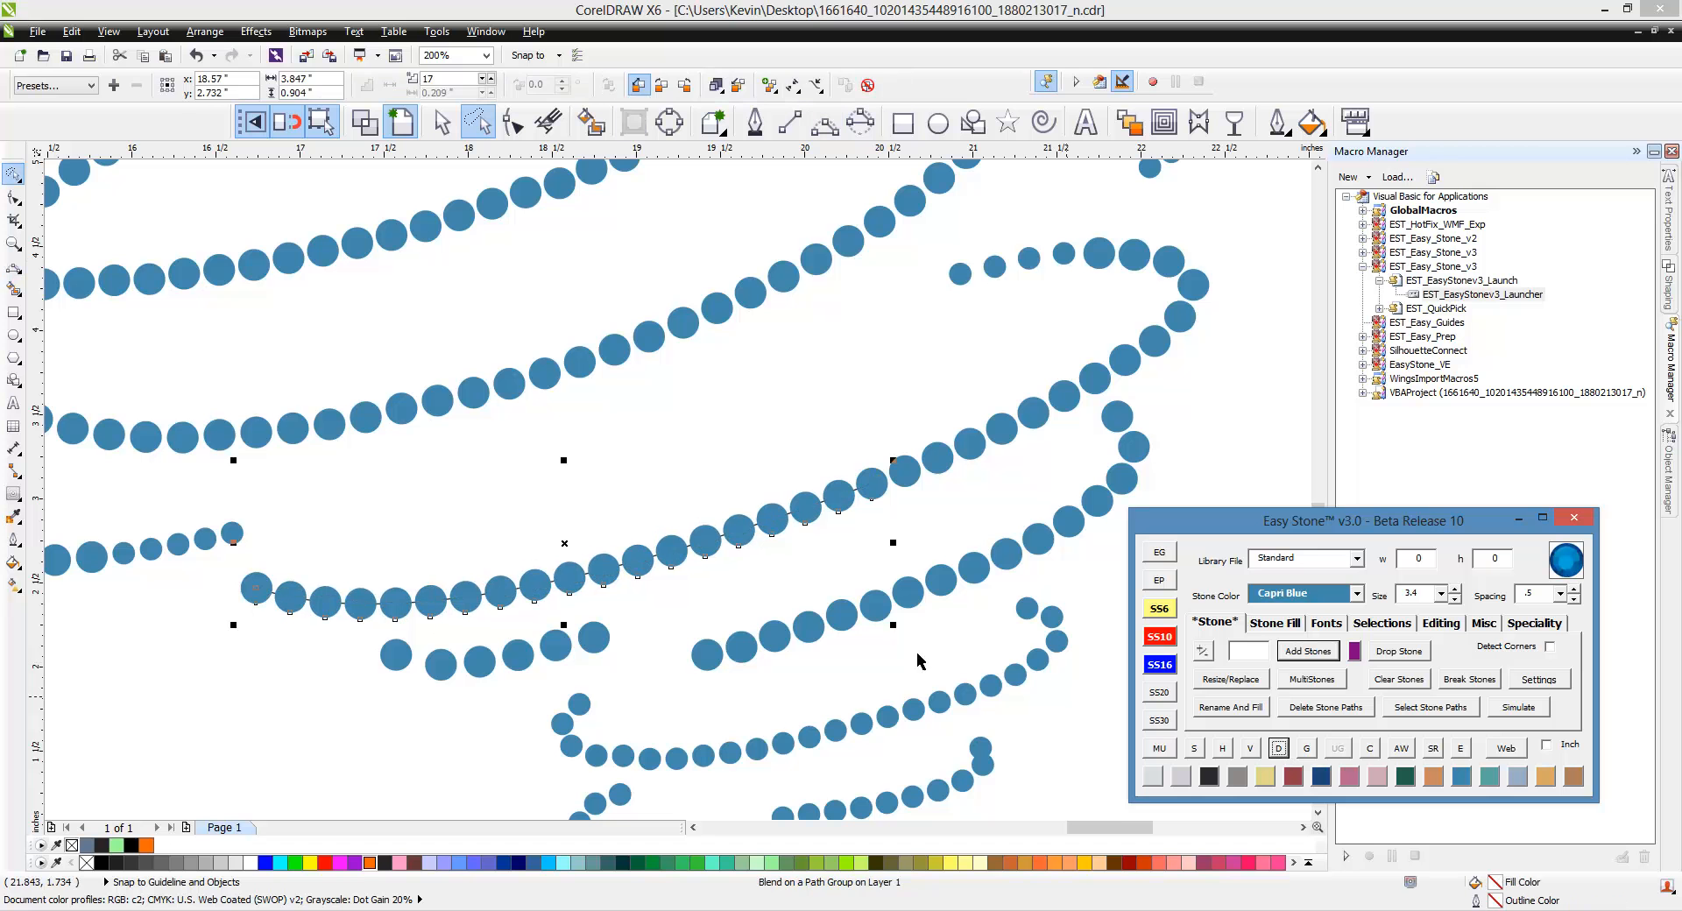
Try to delete the guide curve under the first lower band's redistributed stones.
left_click(613, 548)
scroll(530, 533, "down", 2)
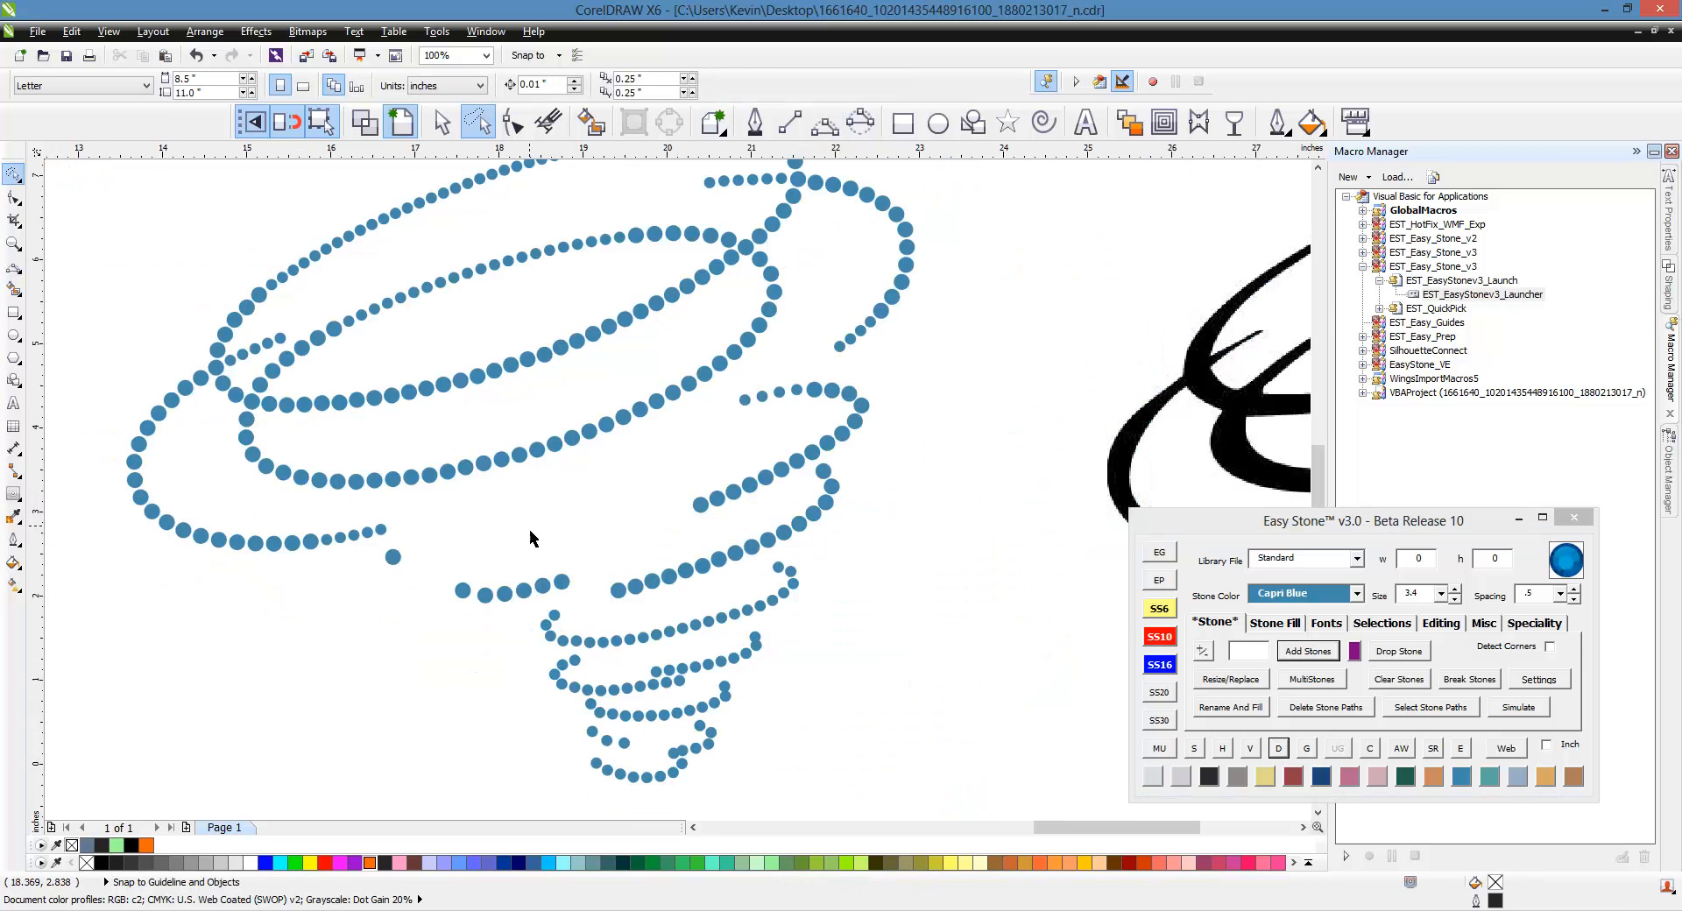
left_click(603, 548)
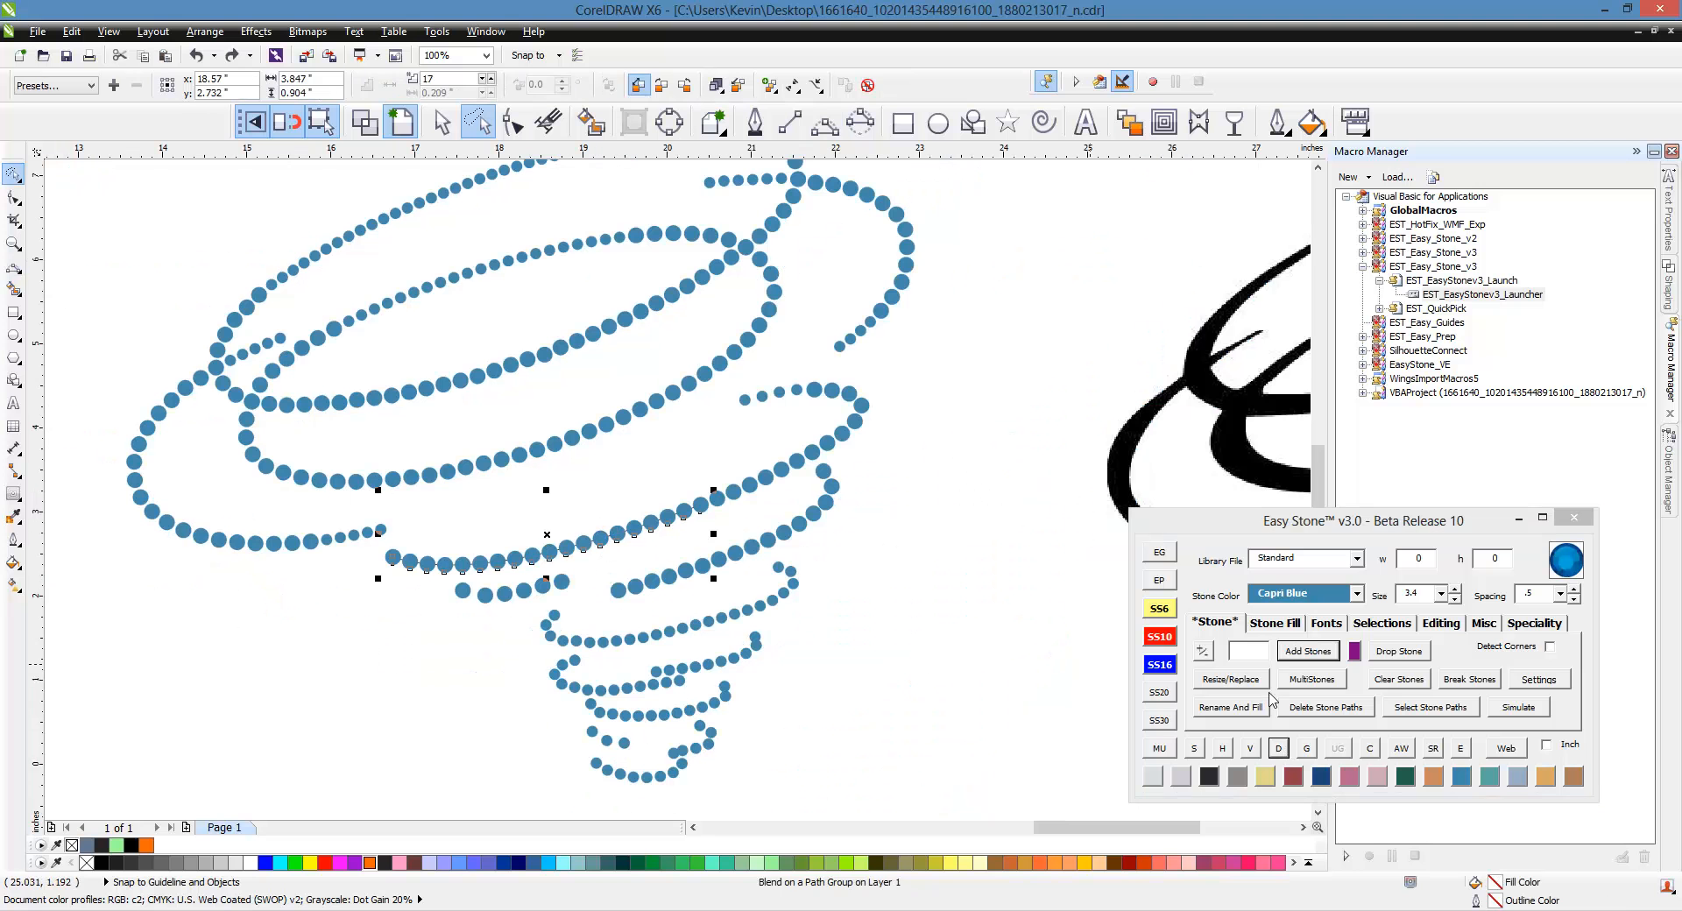
Try to select the stones of the first band below the ellipses and distribute them evenly.
left_click(1284, 749)
left_click(688, 468)
mouse_move(706, 418)
left_mouse_down()
mouse_move(851, 373)
mouse_move(916, 400)
mouse_move(741, 517)
mouse_move(517, 573)
mouse_move(400, 558)
left_mouse_up()
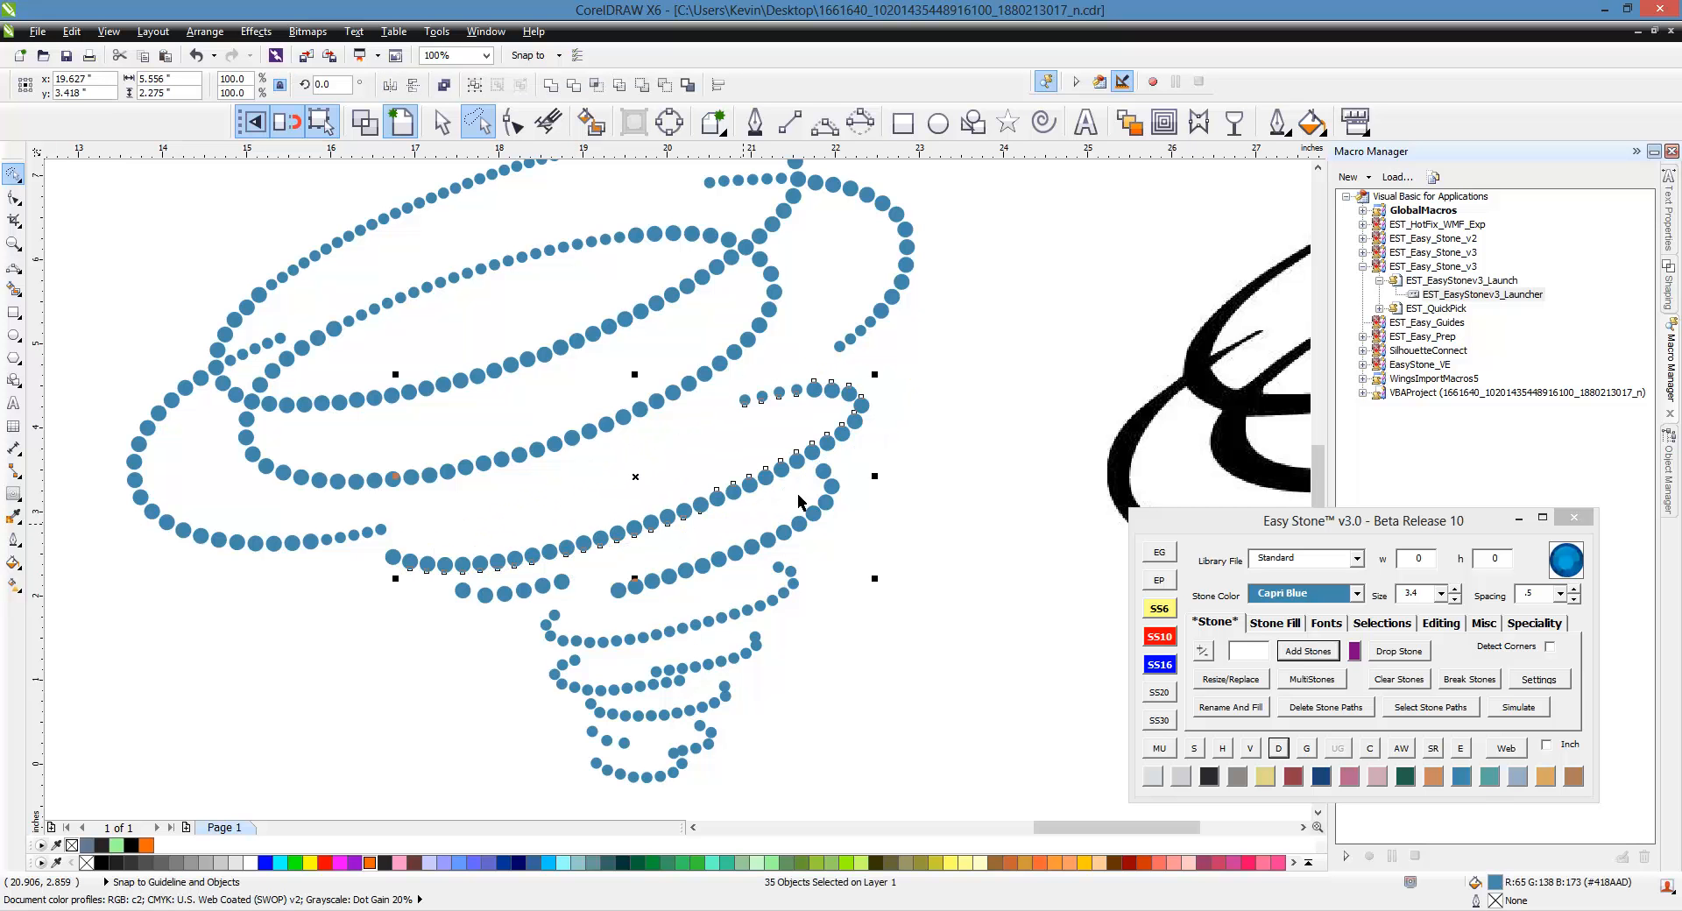
left_click(410, 562, "shift")
left_click(1277, 750)
left_click(1223, 748)
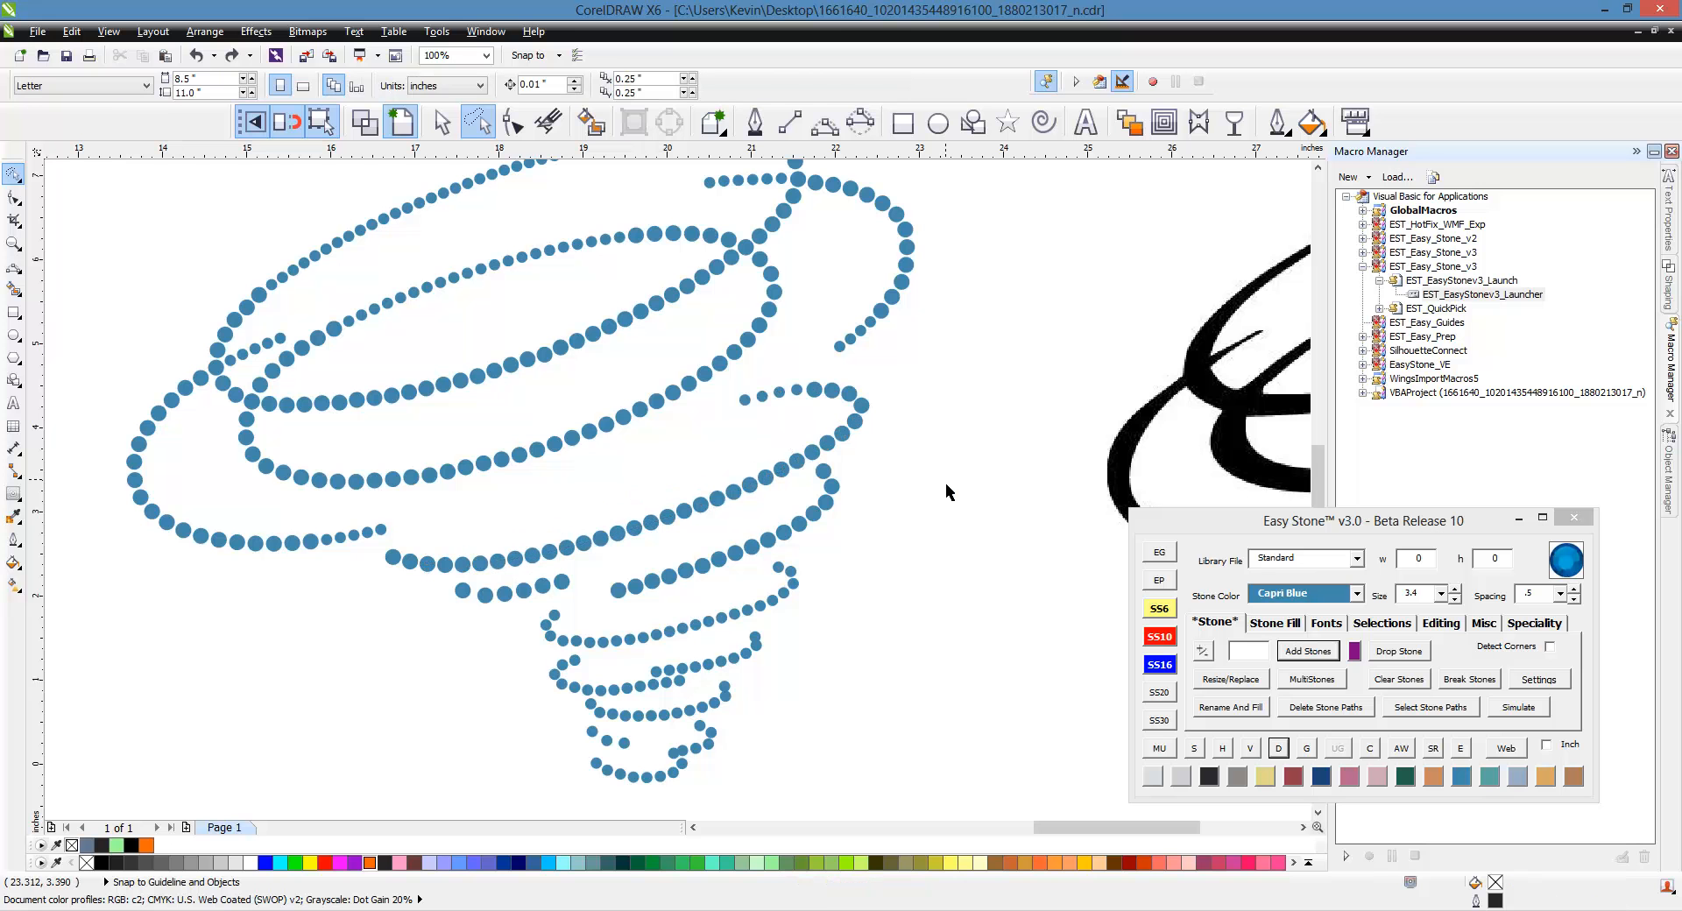
Select every stone of the first lower band, including its lower end stone, and redistribute them evenly along the whole band.
mouse_move(690, 418)
left_mouse_down()
mouse_move(751, 386)
mouse_move(912, 386)
mouse_move(812, 481)
mouse_move(619, 574)
mouse_move(385, 587)
left_mouse_up()
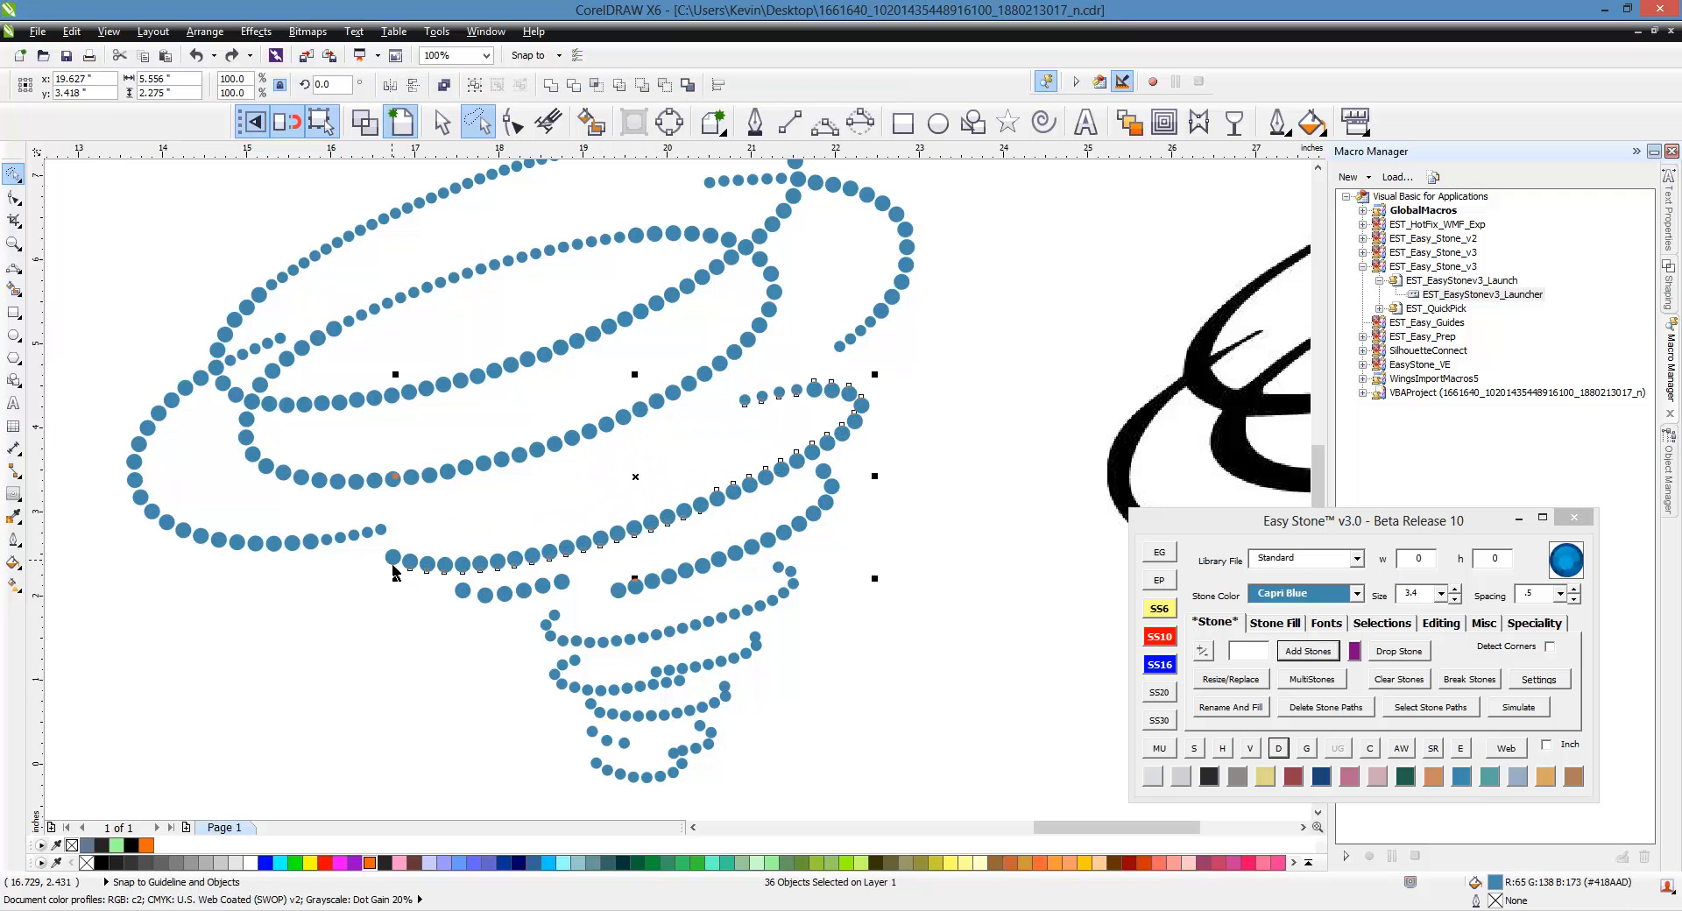
scroll(393, 572, "up", 2)
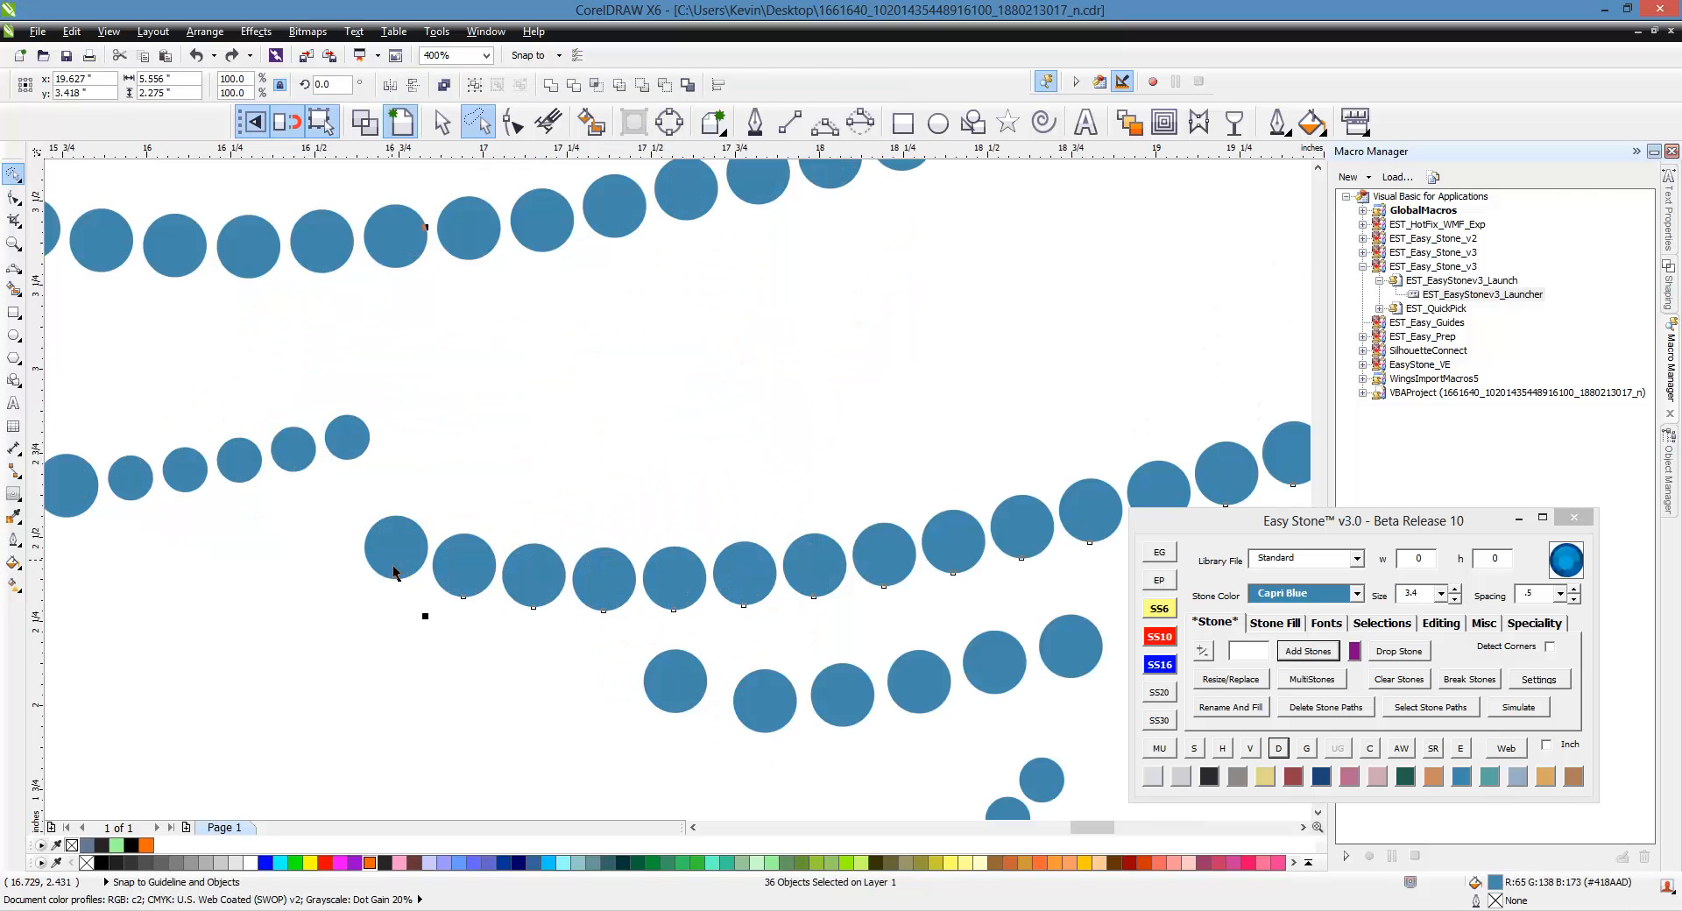
scroll(393, 572, "down", 3)
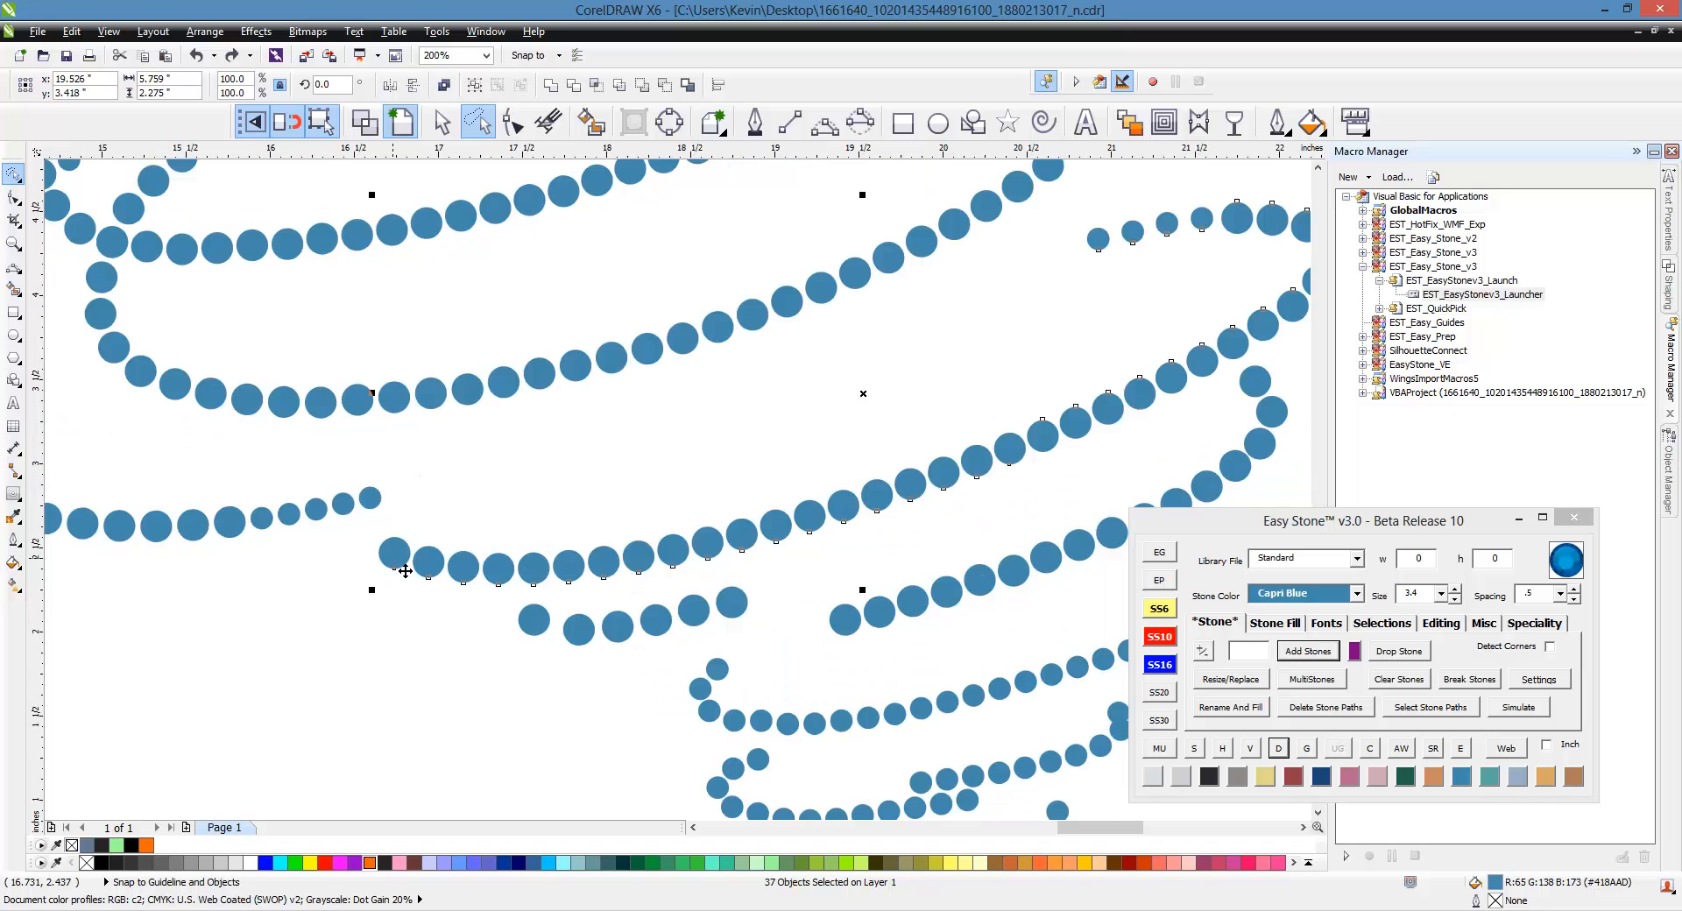
scroll(1075, 671, "up", 1)
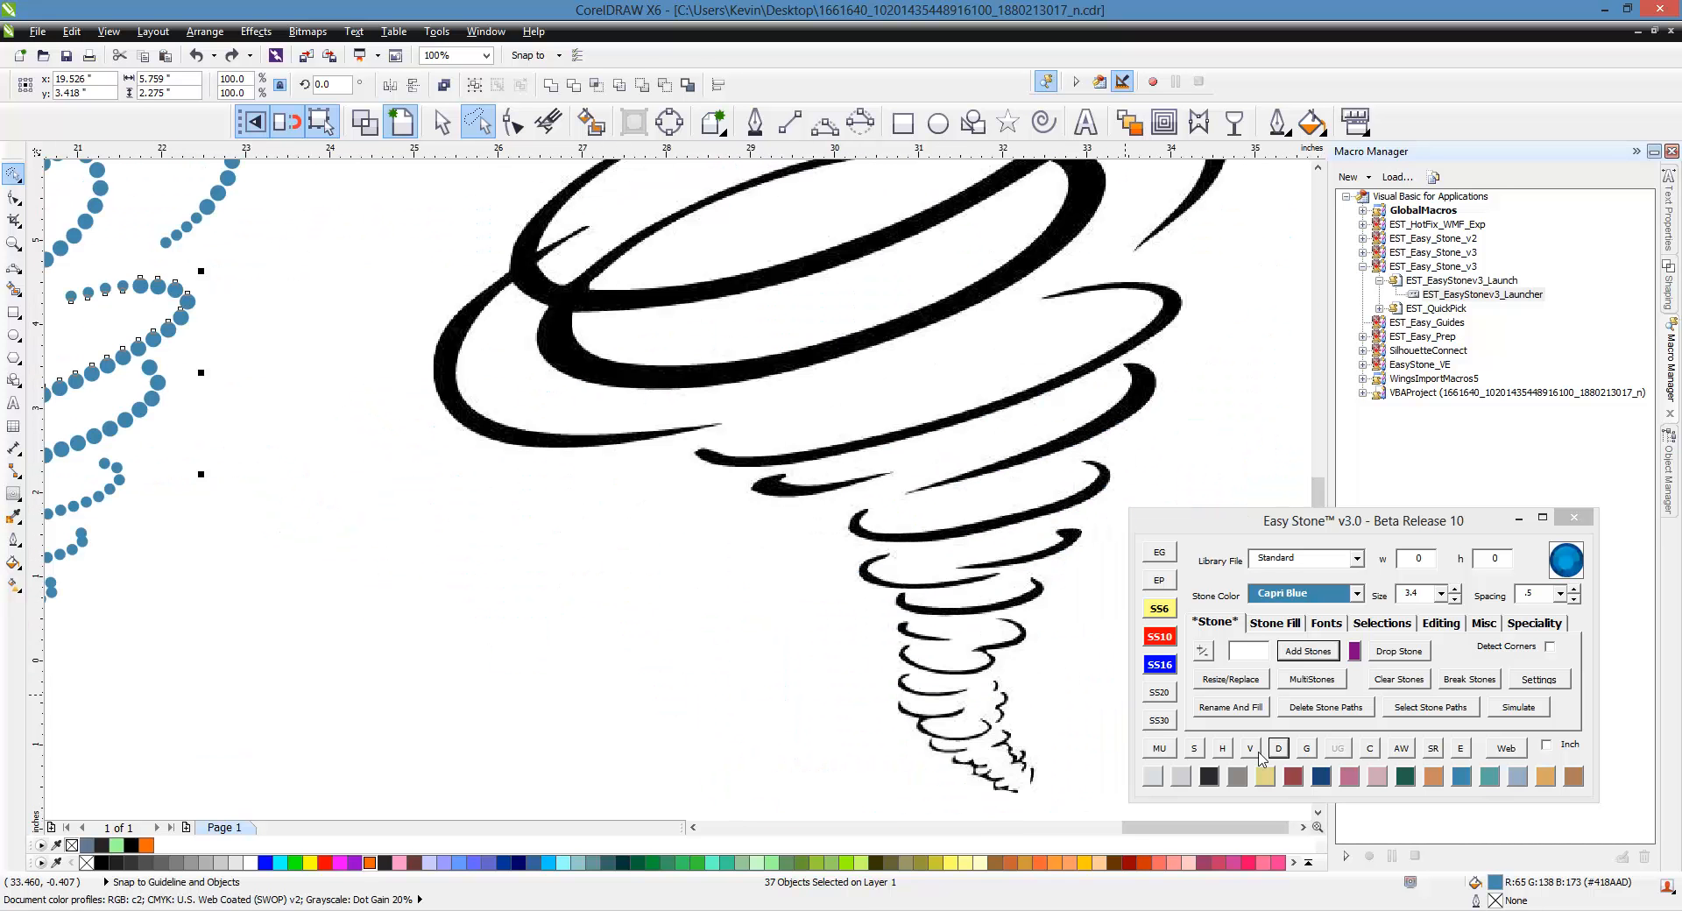
left_click(405, 571)
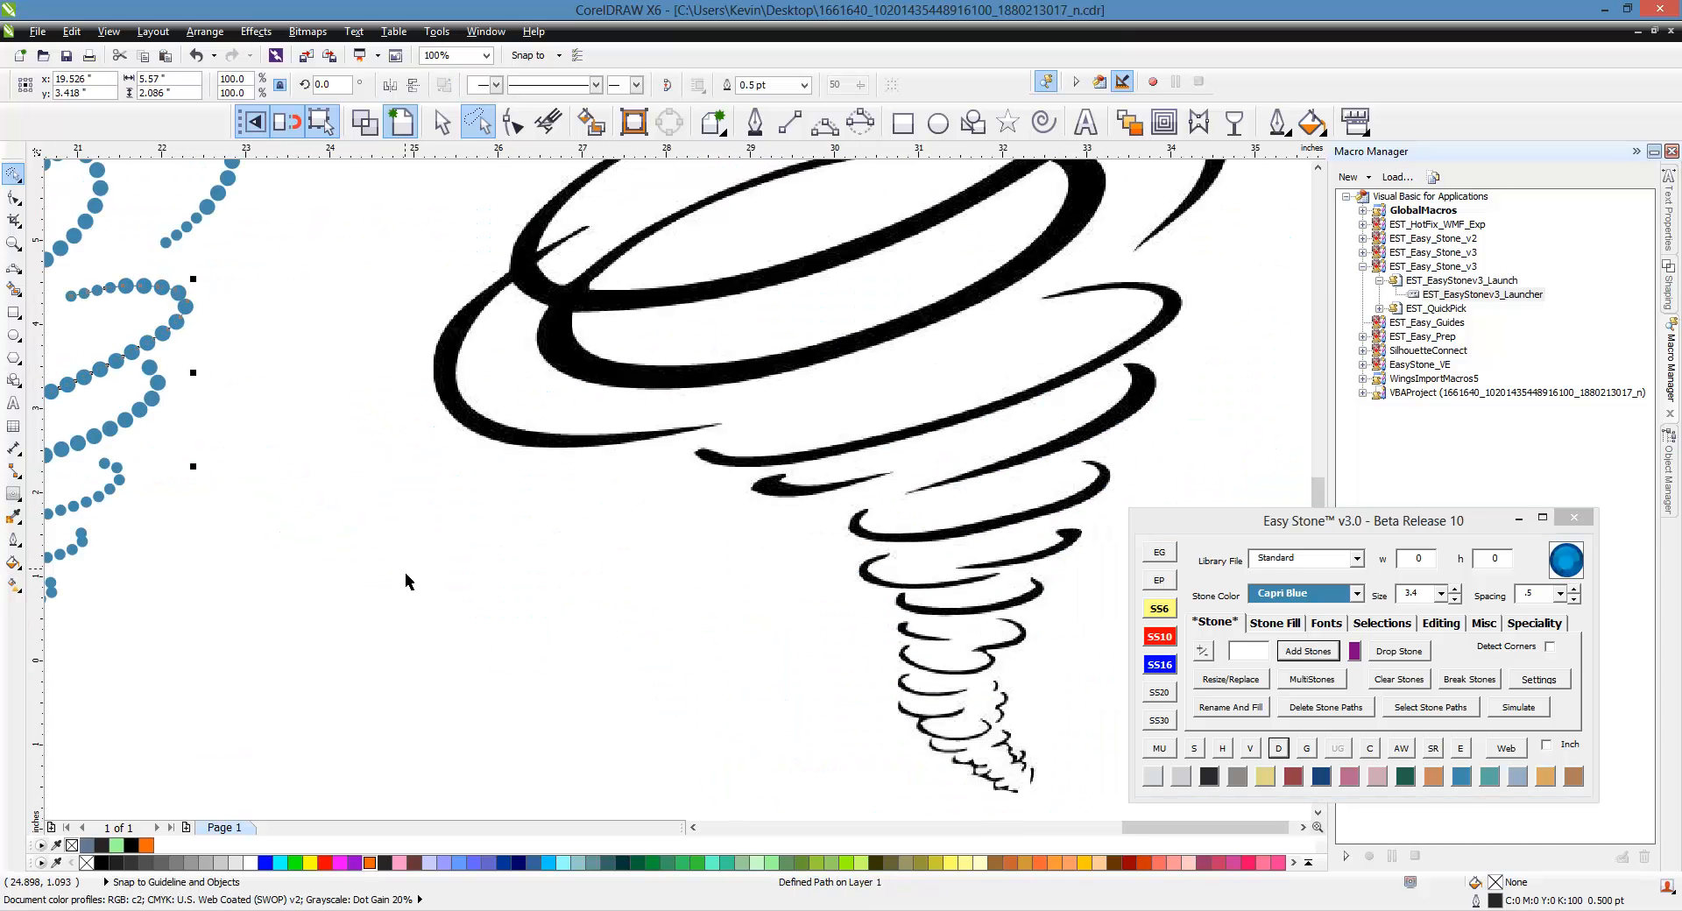
Delete the defined path left under the first lower band's stones.
scroll(329, 464, "down", 1)
scroll(262, 449, "up", 1)
scroll(786, 514, "down", 1)
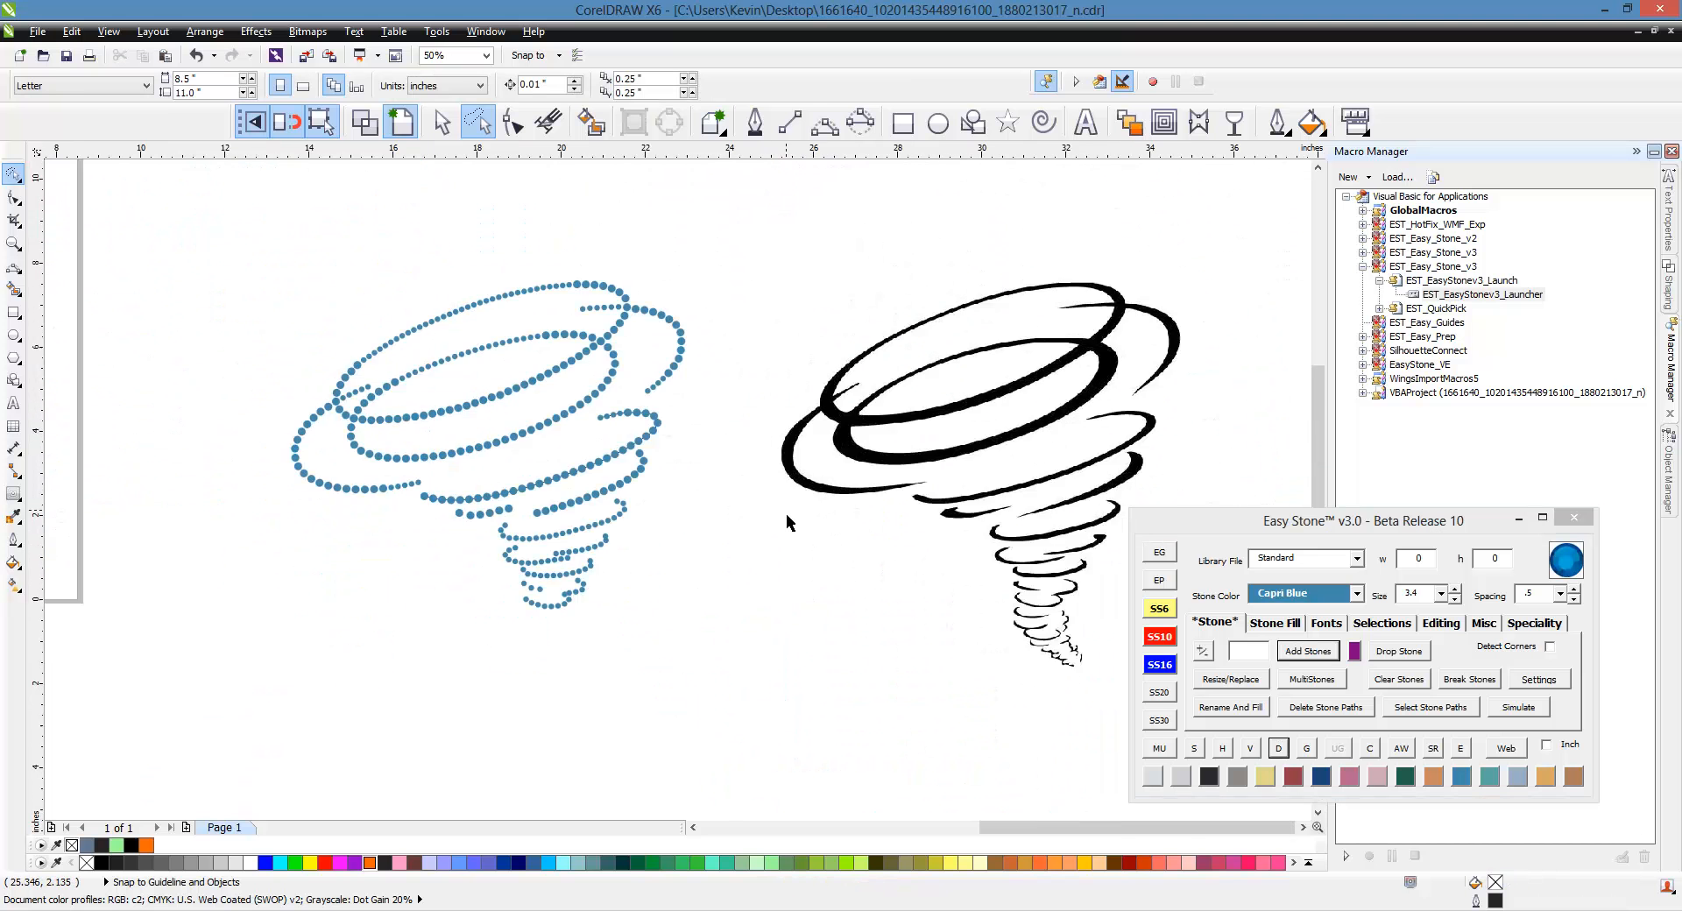
scroll(580, 476, "up", 1)
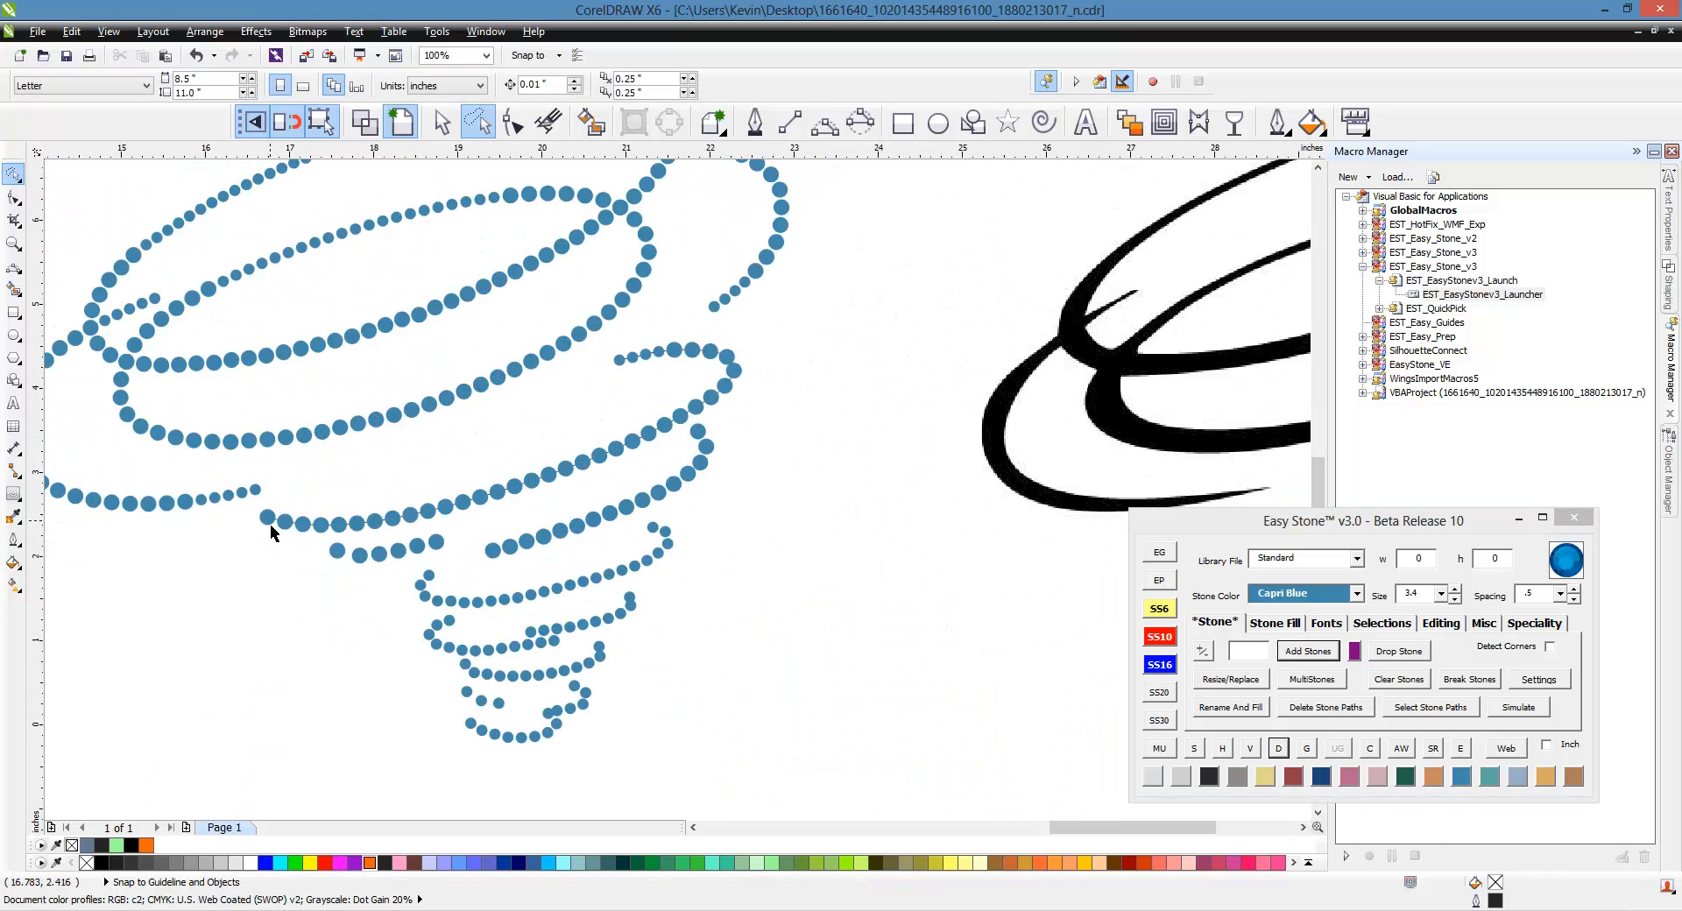
left_click(517, 469)
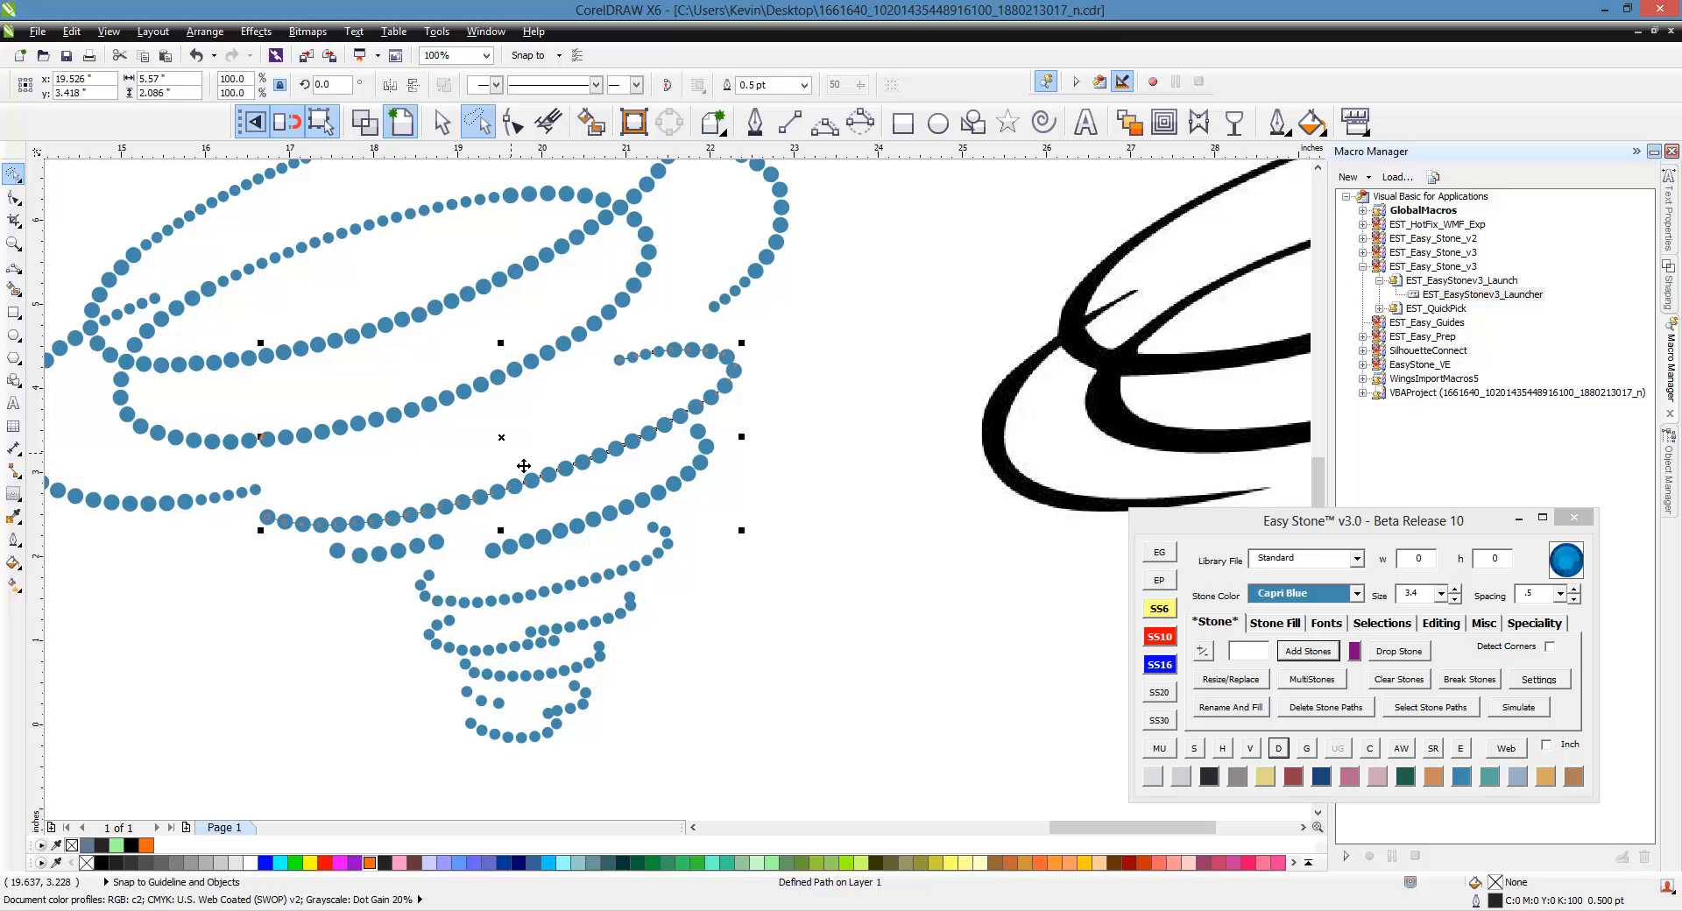
left_click(515, 465)
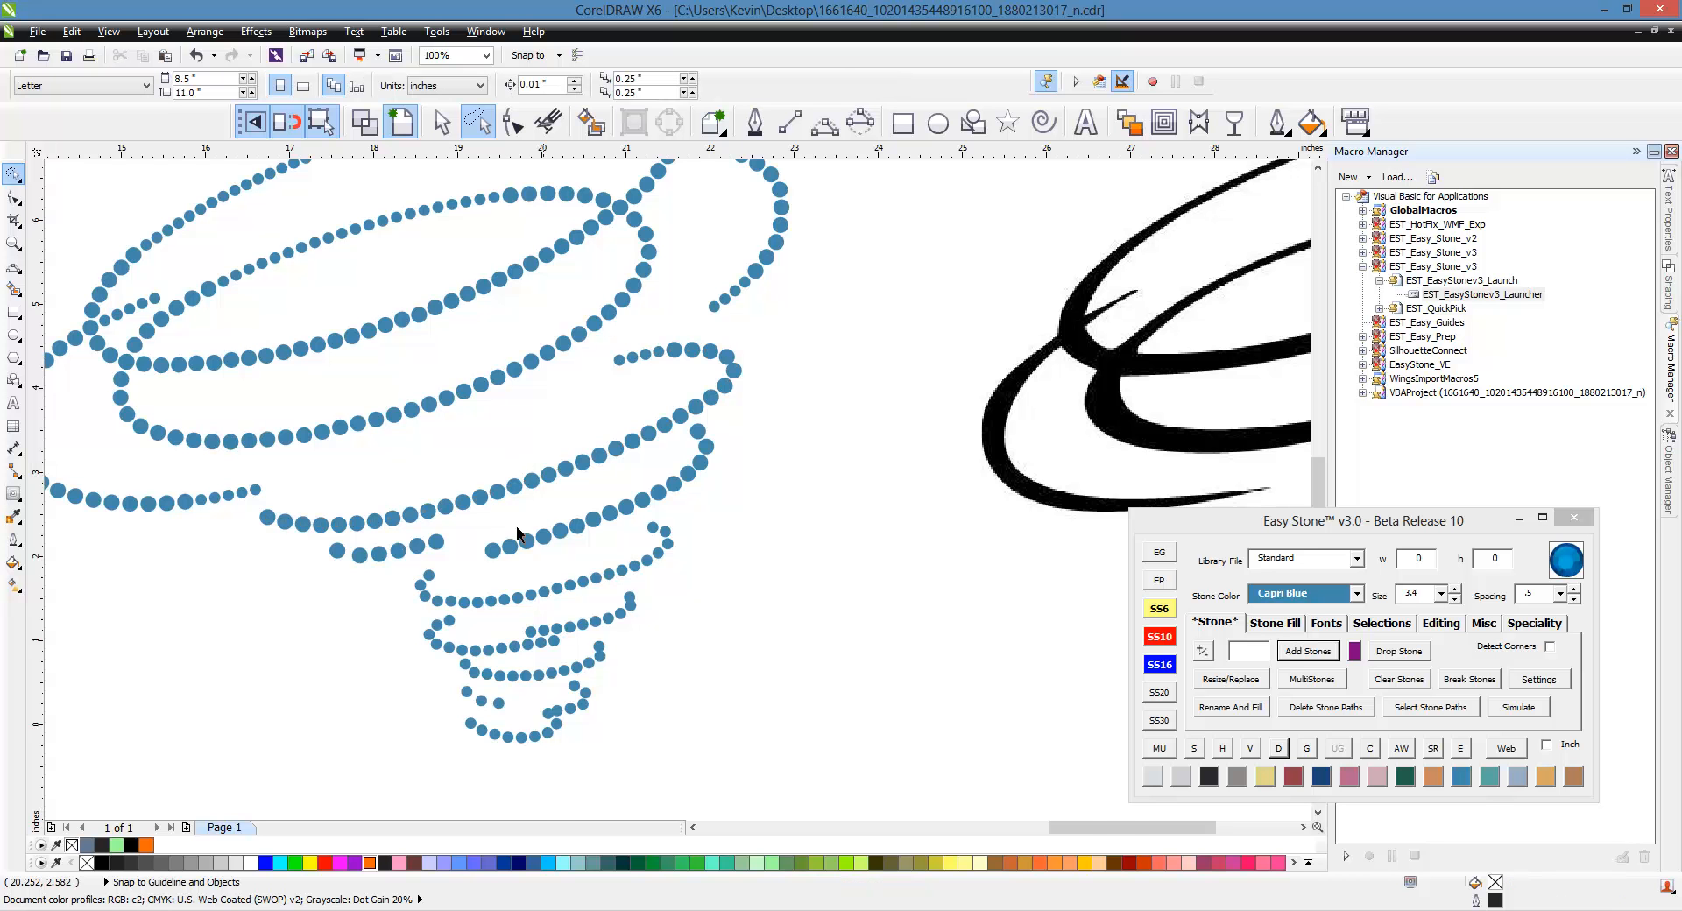
Try to move apart the two overlapping stones at the outer bend of the first lower band.
scroll(782, 375, "up", 5)
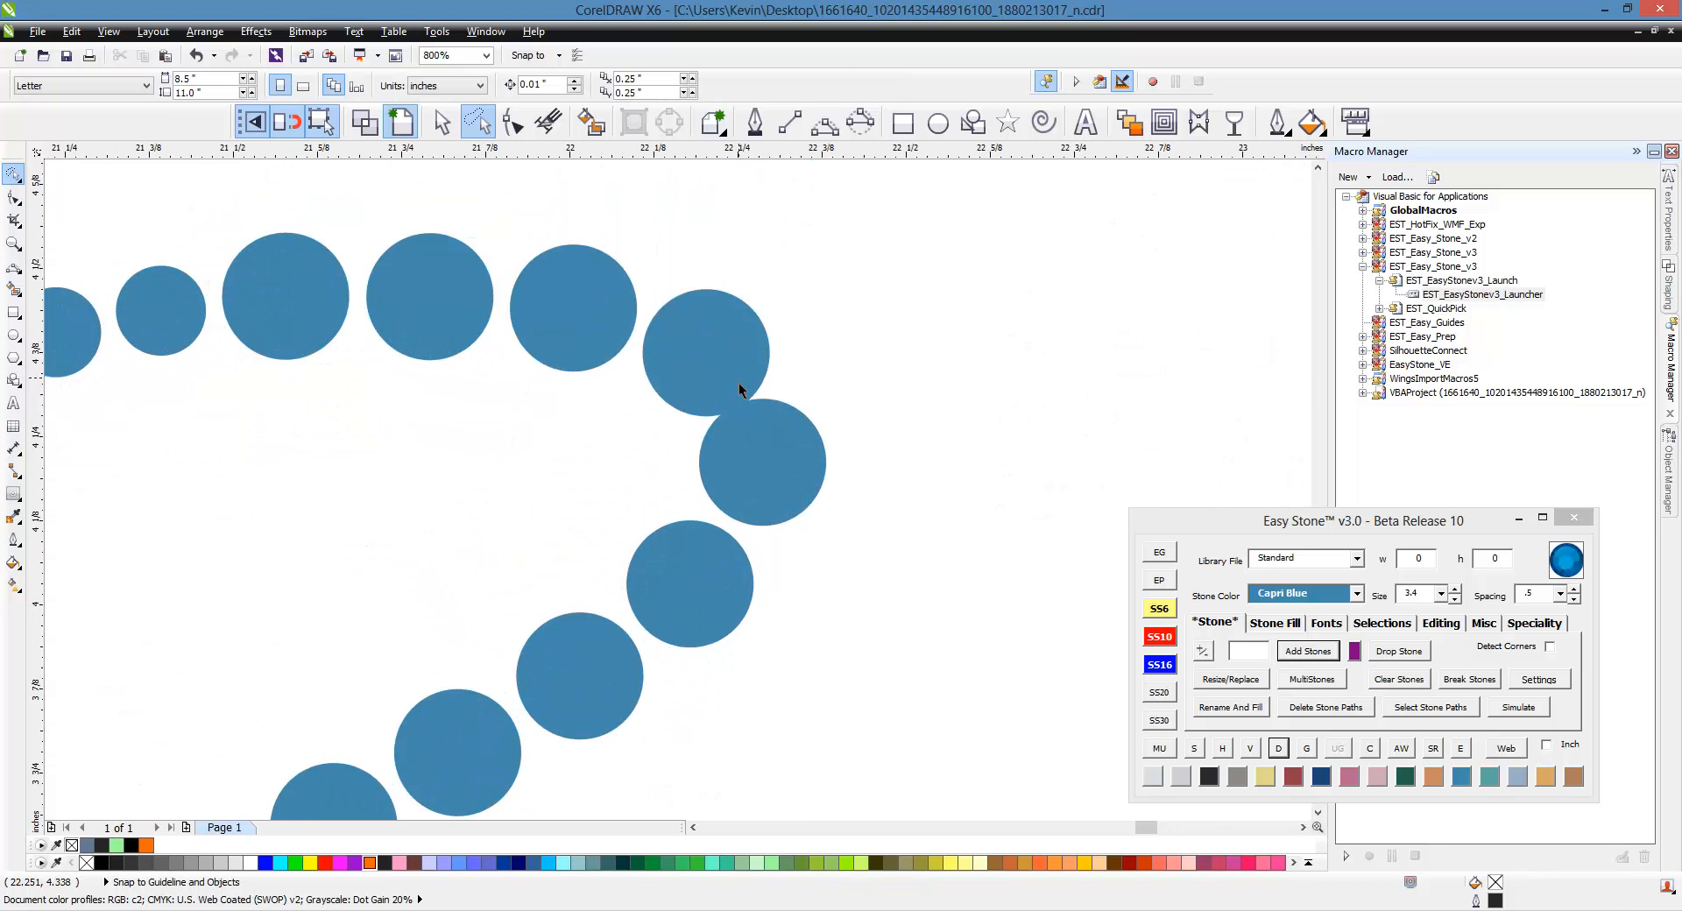
left_click(738, 382)
left_click_drag(792, 452, 805, 463)
left_click_drag(744, 362, 750, 363)
scroll(864, 400, "down", 1)
left_click(793, 402)
scroll(793, 402, "up", 1)
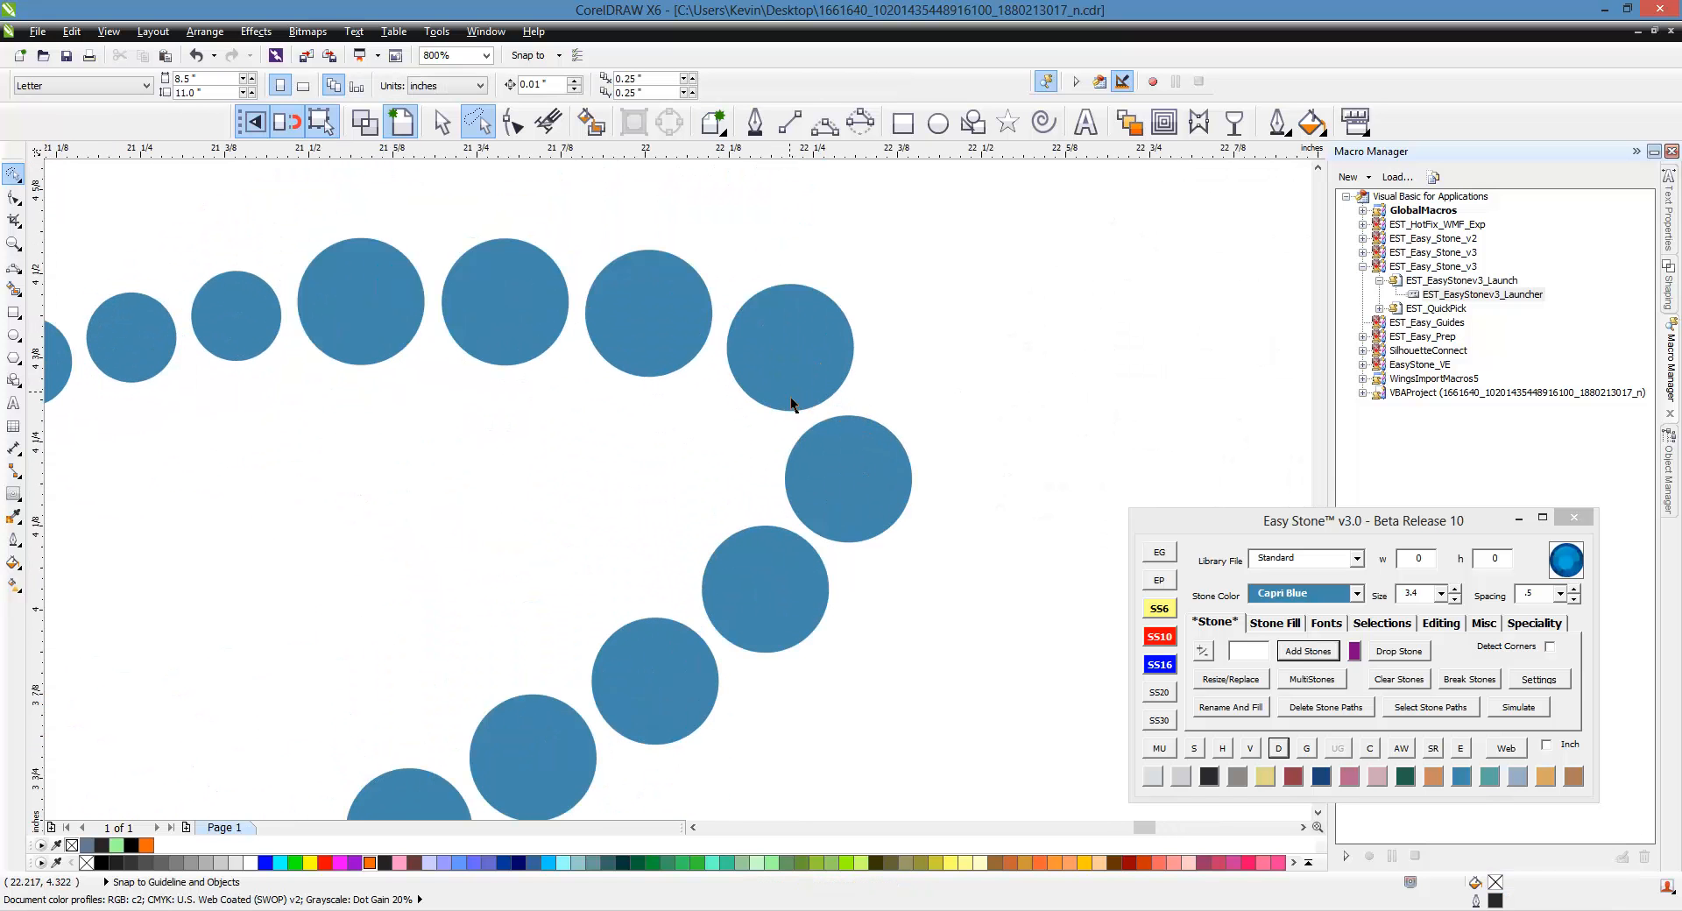
Delete the extra stone at the first lower band's outer bend and reposition the neighbouring stones to even out the gaps.
left_click(793, 402)
key("Delete")
left_click_drag(864, 509, 771, 455)
left_click_drag(752, 487, 769, 485)
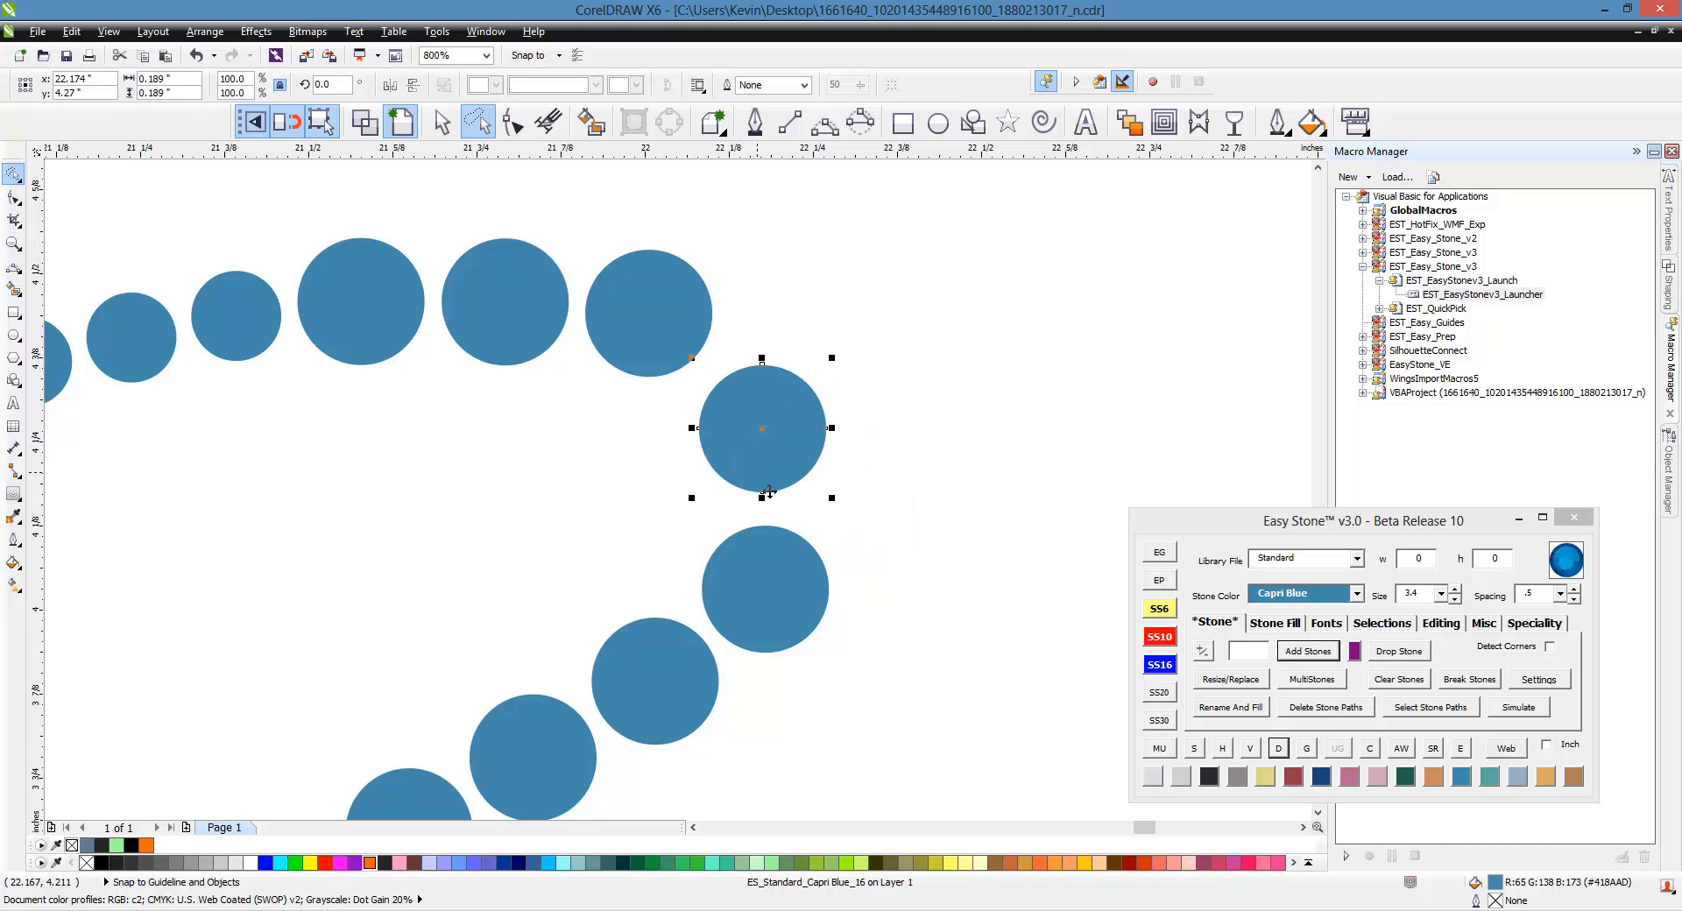
left_click_drag(764, 593, 762, 586)
left_click(984, 307)
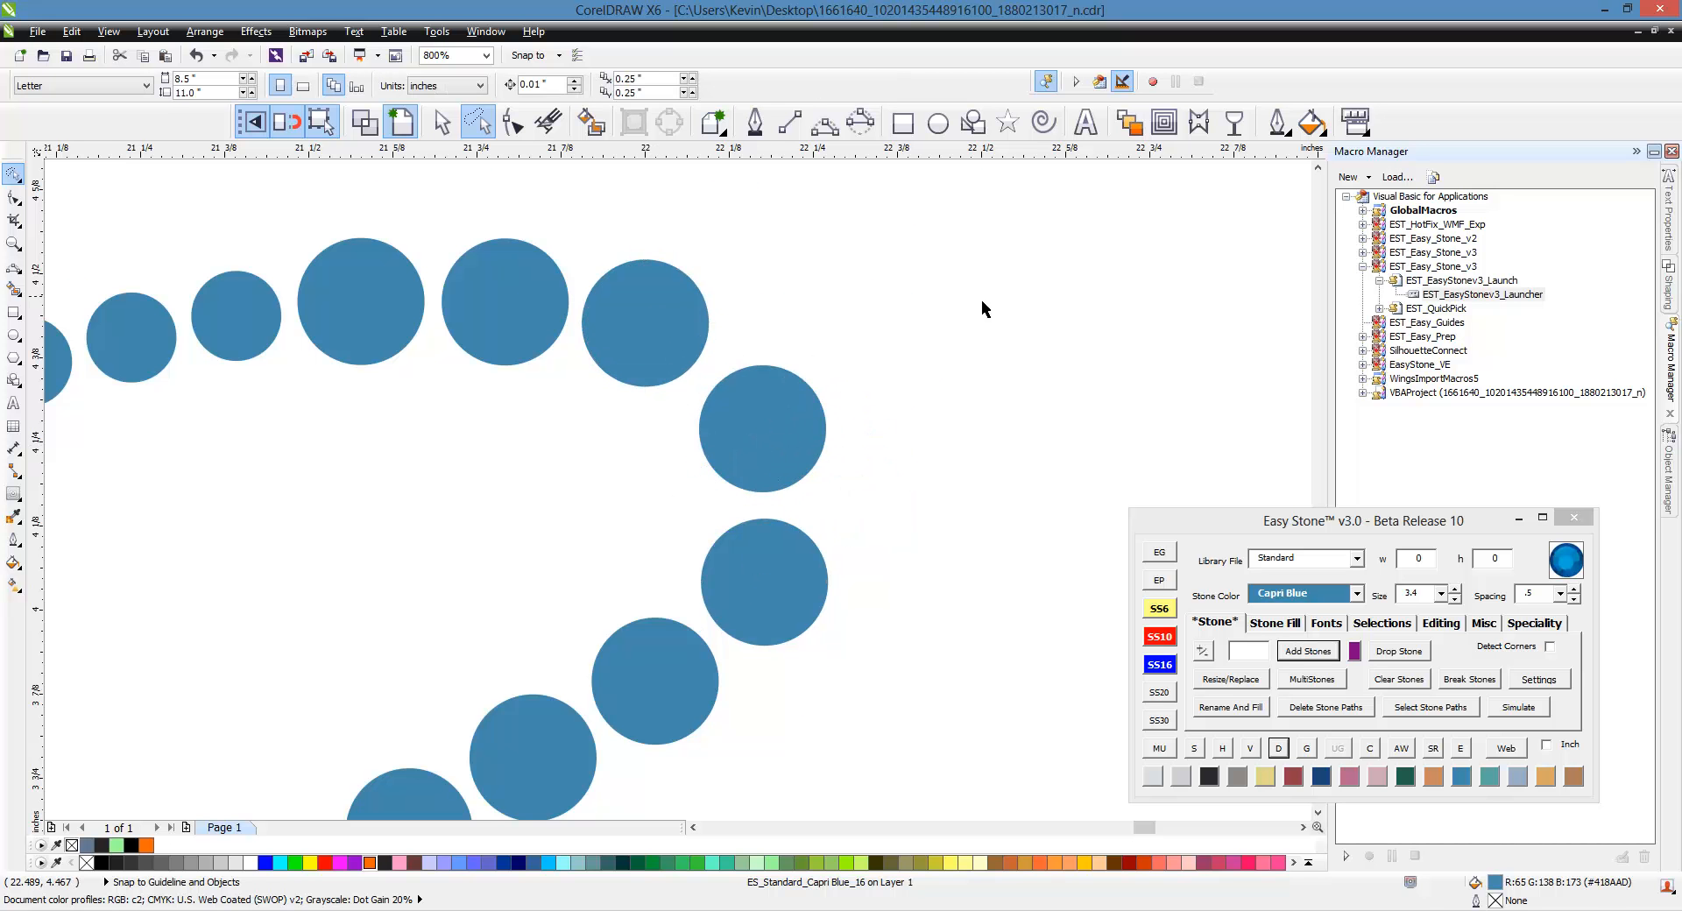
Draw a three-point curve about 1.22 x 0.13 in through the short six-stone row below the first band and distribute its stones evenly along it.
scroll(955, 367, "down", 2)
scroll(917, 310, "down", 1)
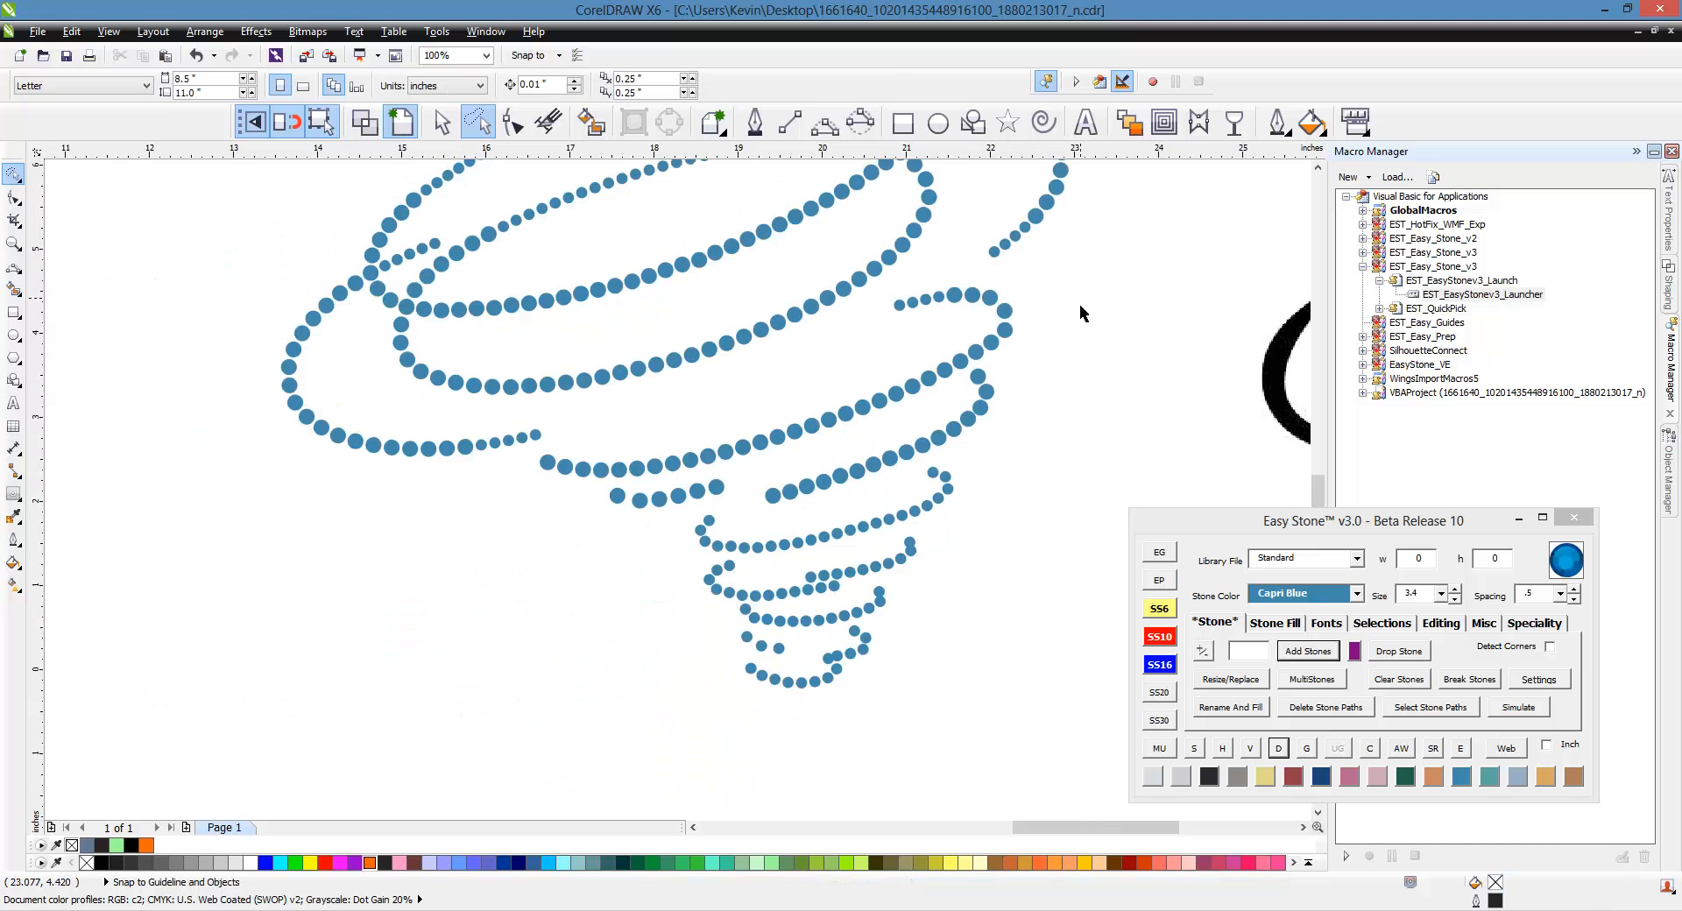
scroll(660, 507, "up", 1)
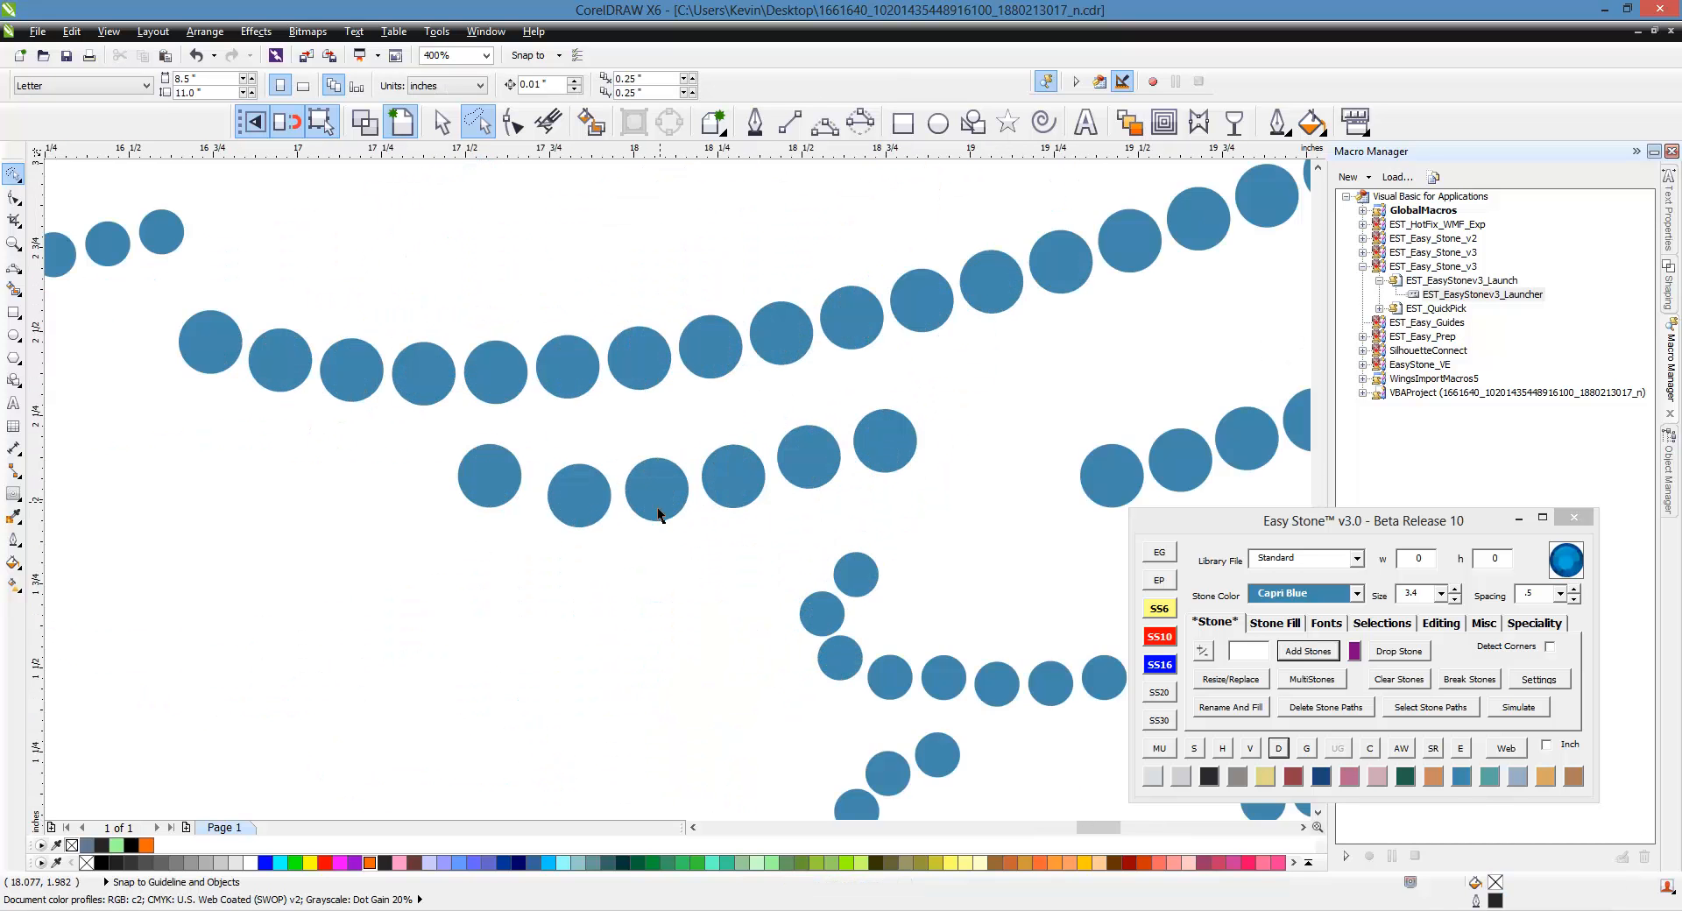
scroll(613, 499, "down", 2)
scroll(719, 510, "down", 1)
scroll(979, 538, "up", 1)
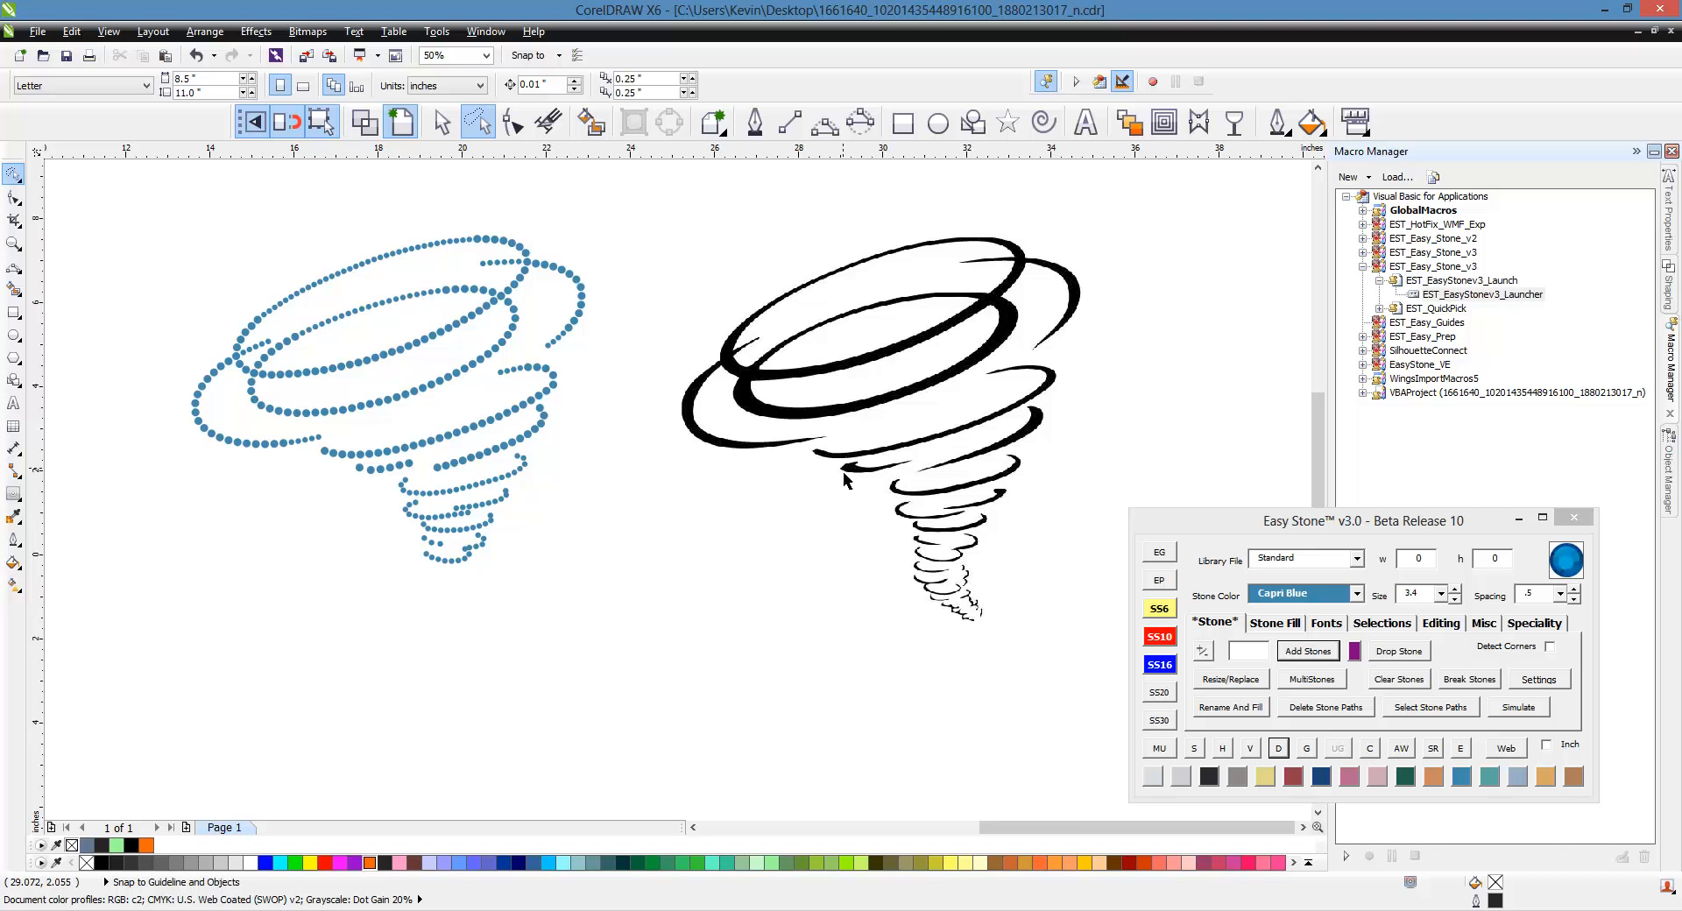
scroll(601, 485, "up", 3)
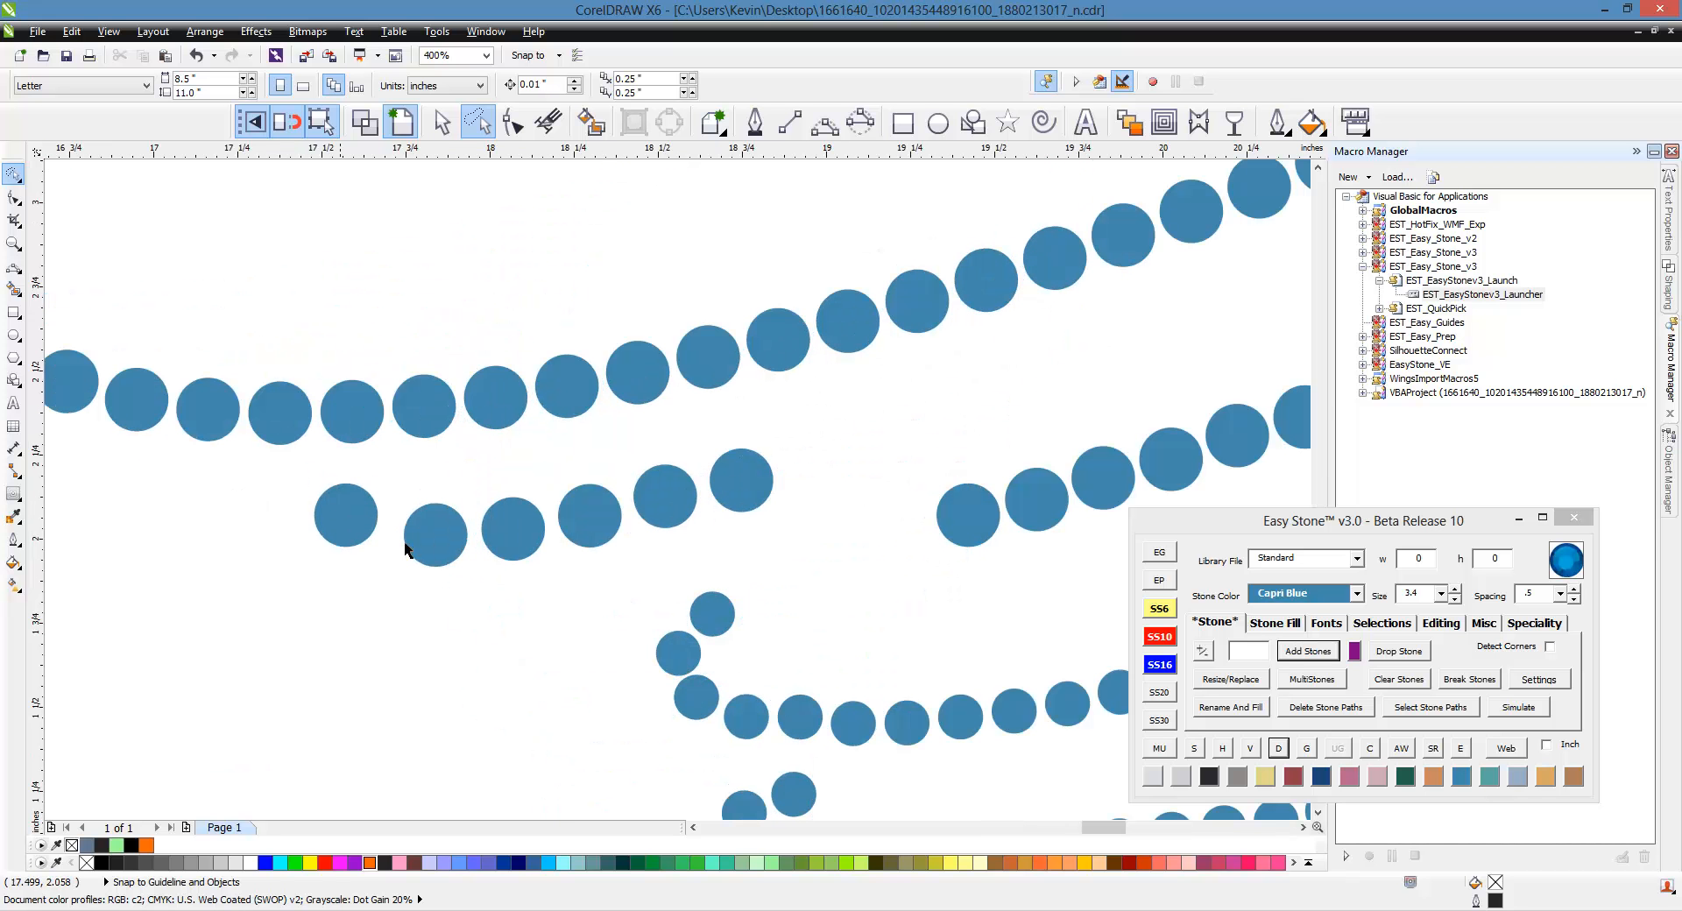
left_click(825, 122)
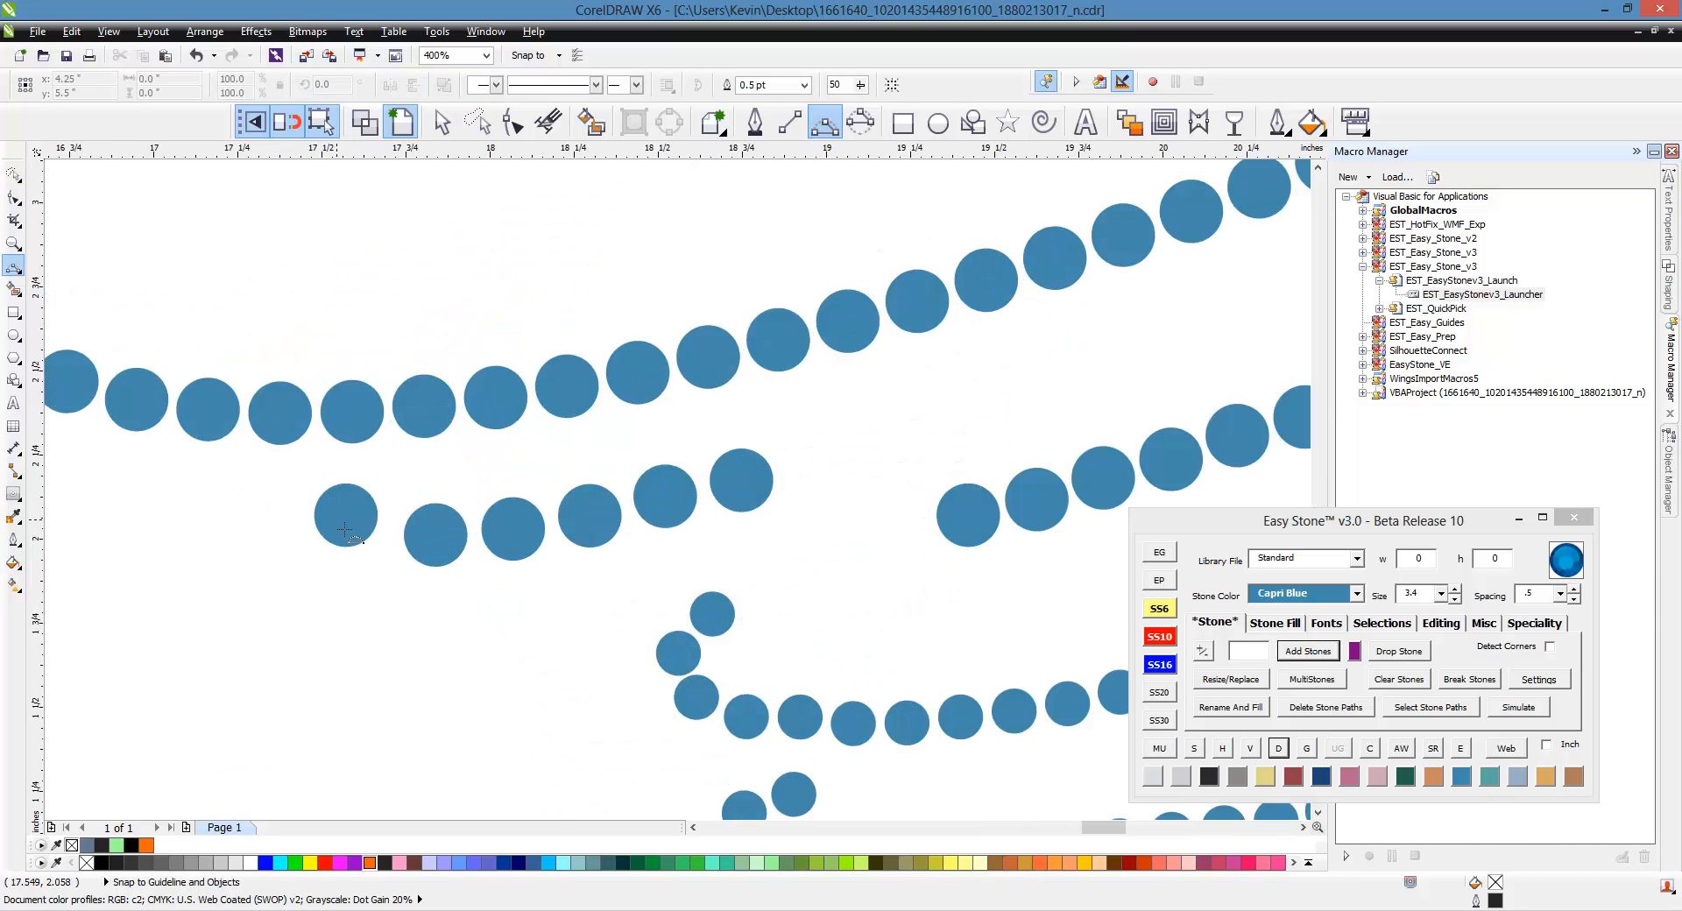
left_click(336, 520)
left_click_drag(758, 511, 752, 487)
left_click(536, 540)
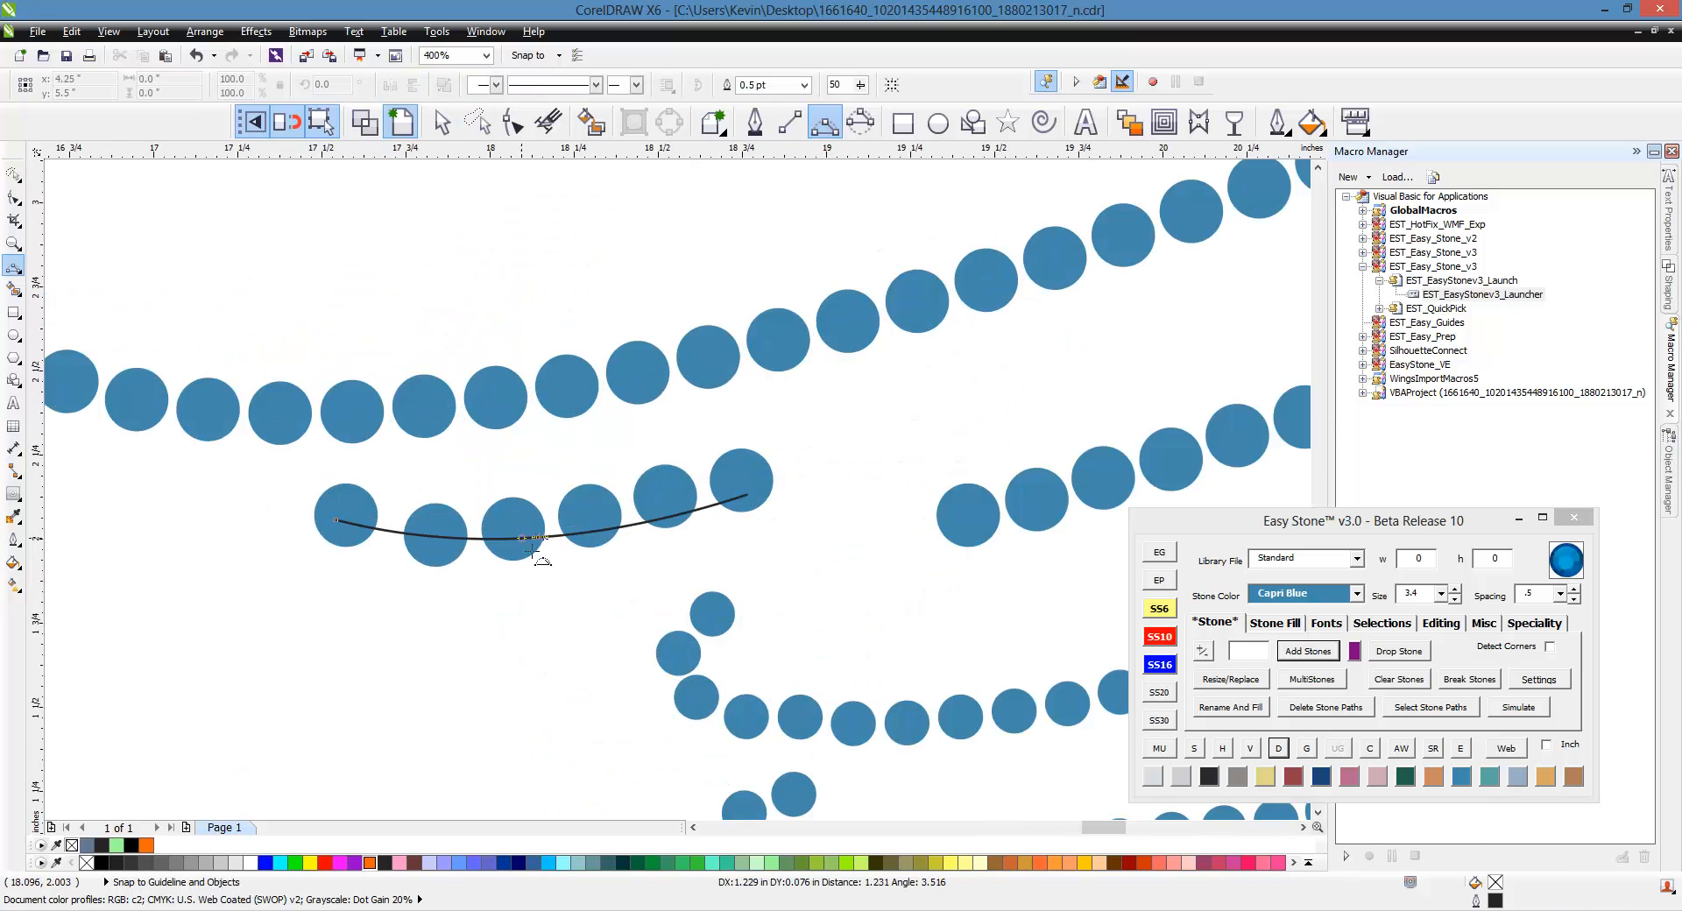
left_click(1281, 749)
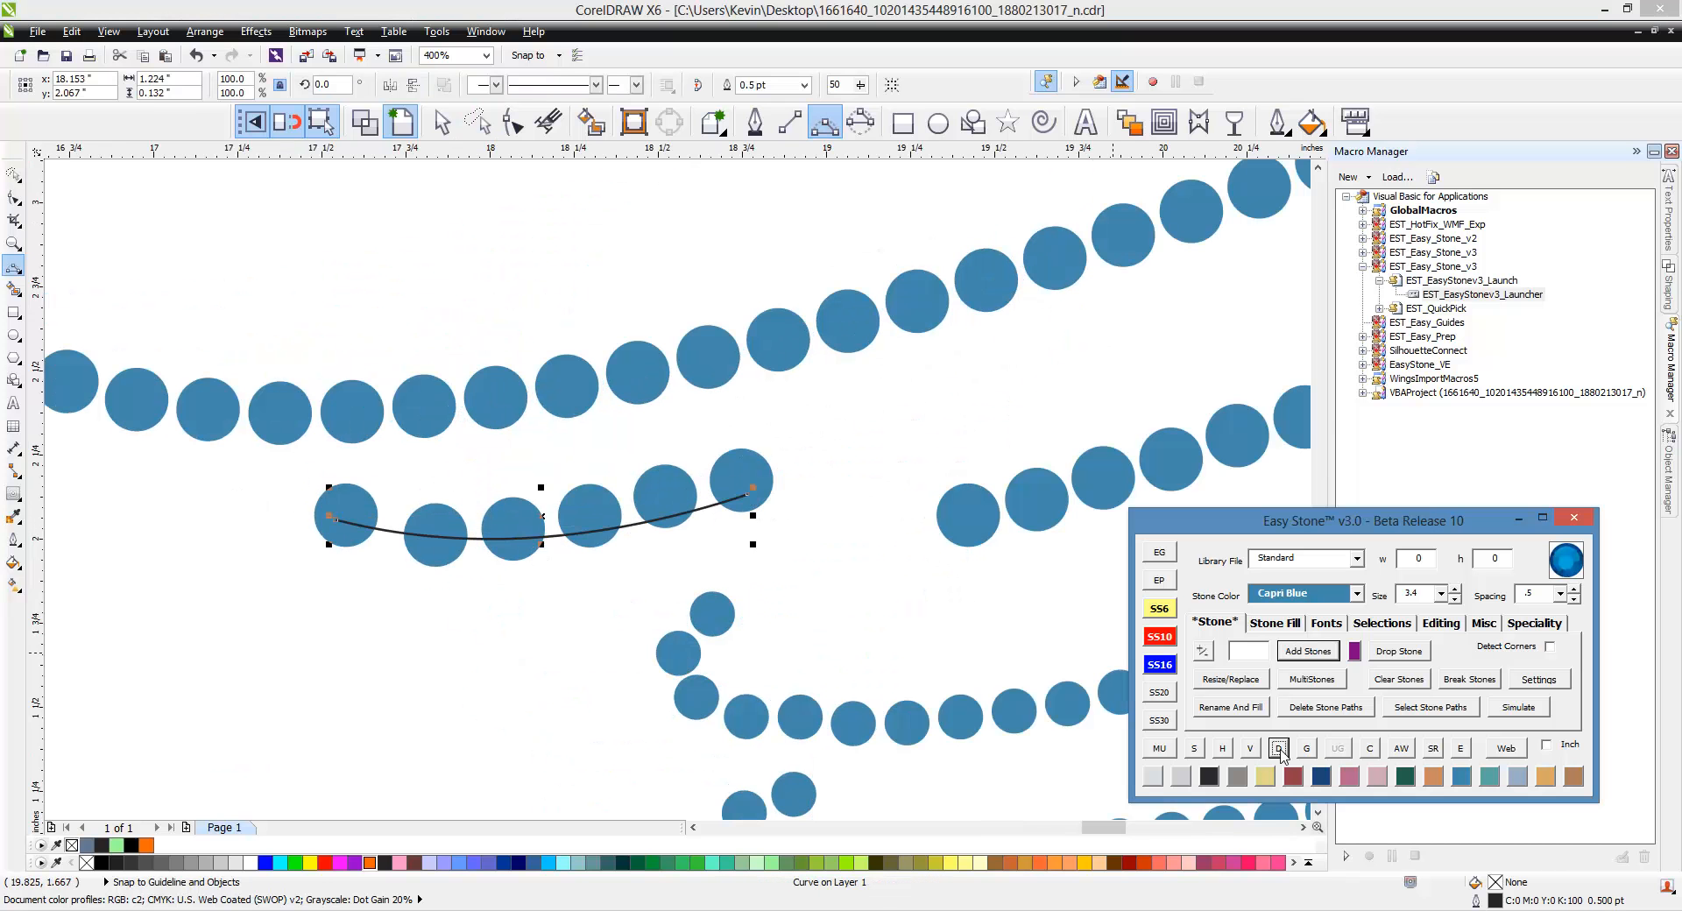
left_click(551, 683)
Select the short row's blended stones and delete the guide curve beneath them.
scroll(342, 528, "up", 1)
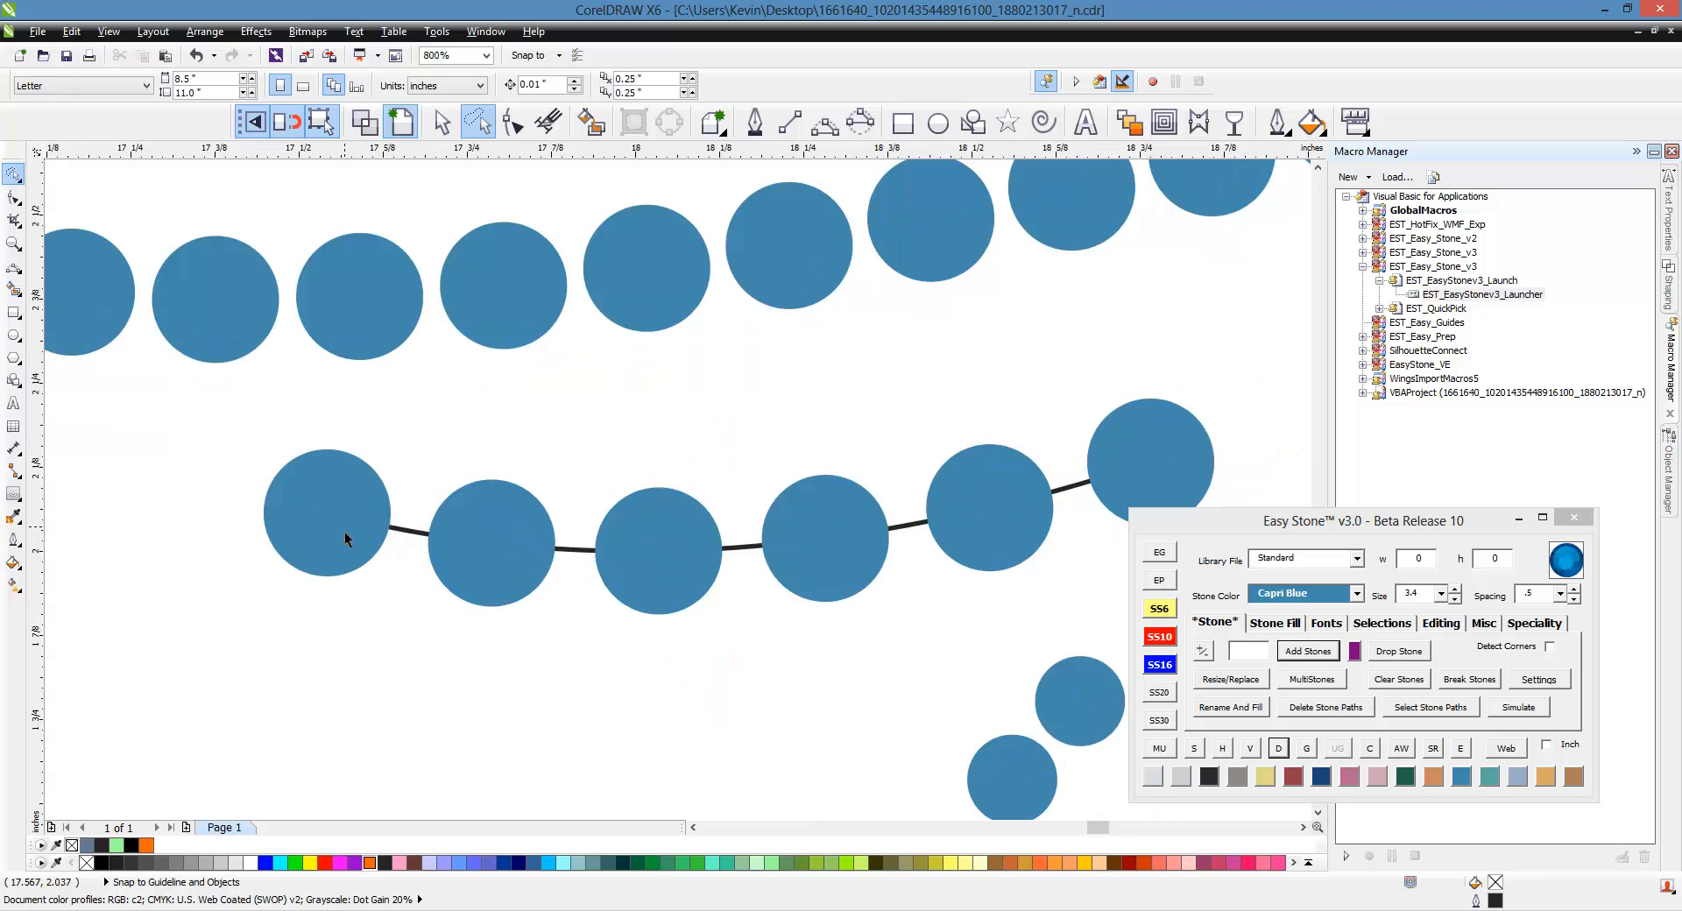
left_click(345, 533)
left_click(462, 564)
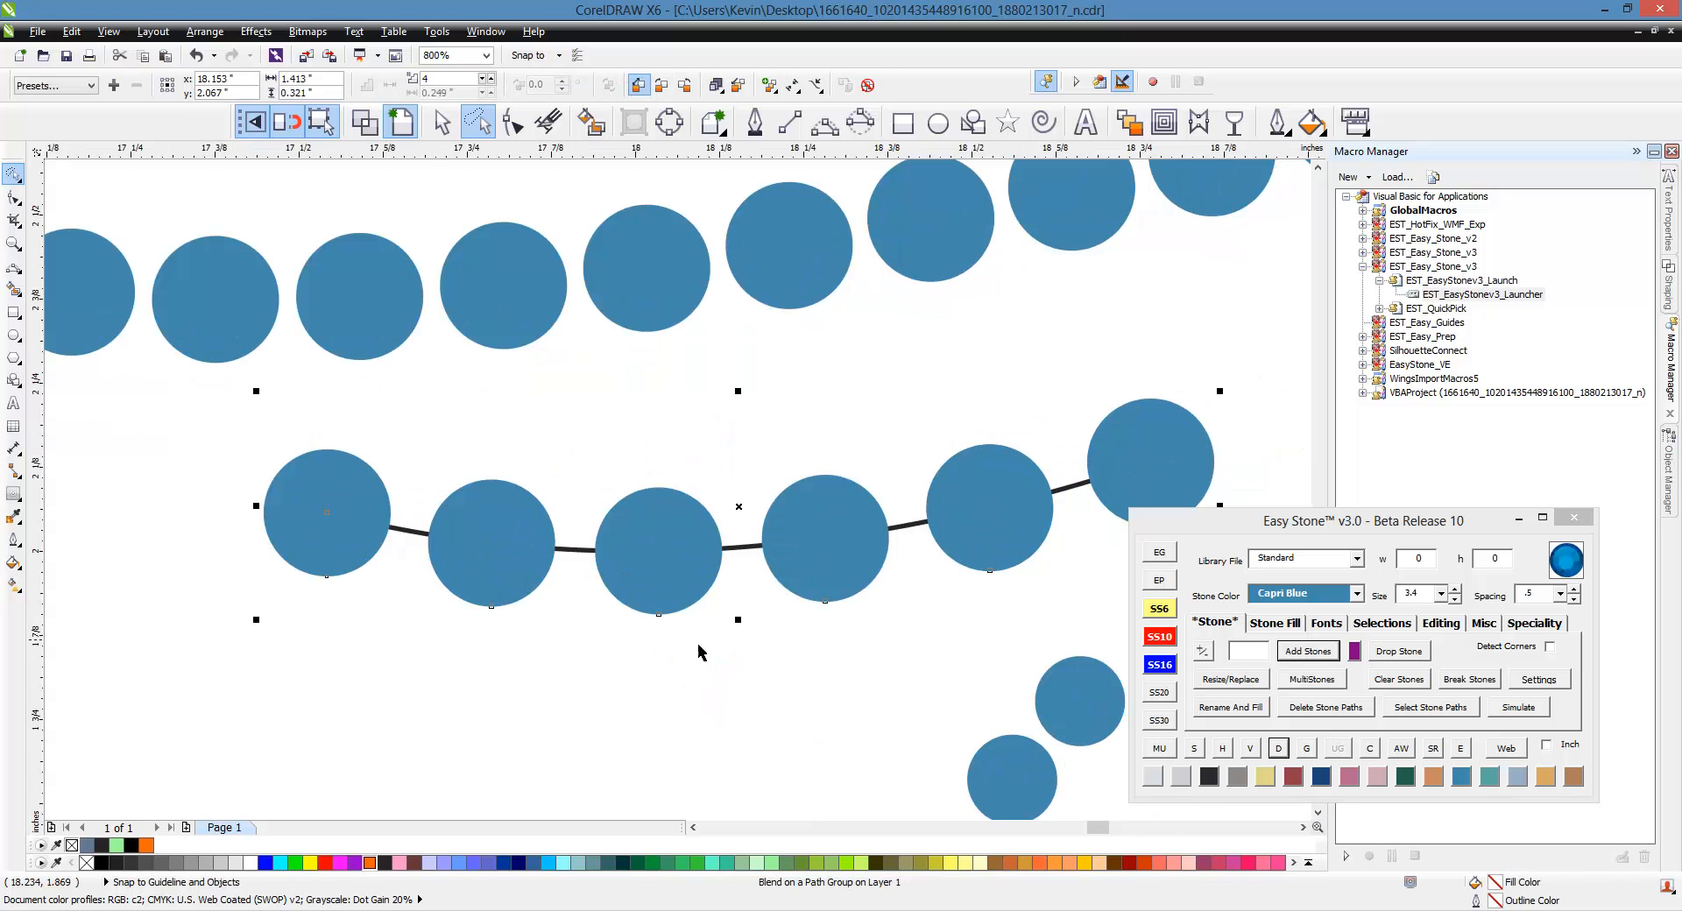
left_click(639, 663)
left_click(344, 569)
left_click(517, 597)
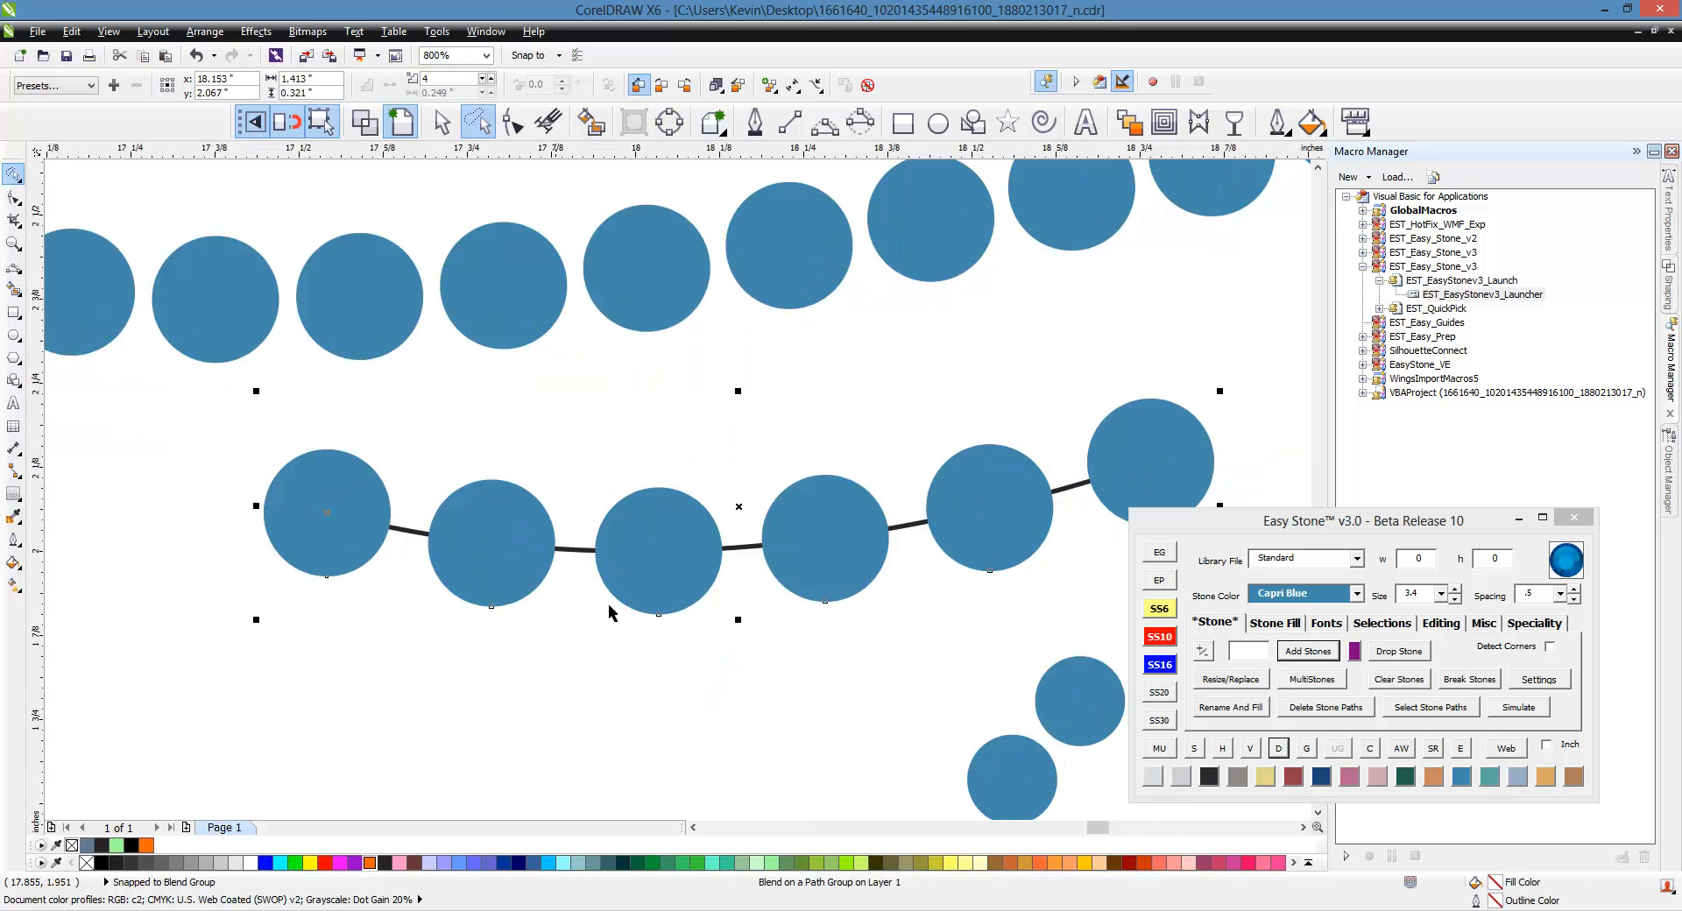
left_click(1264, 712)
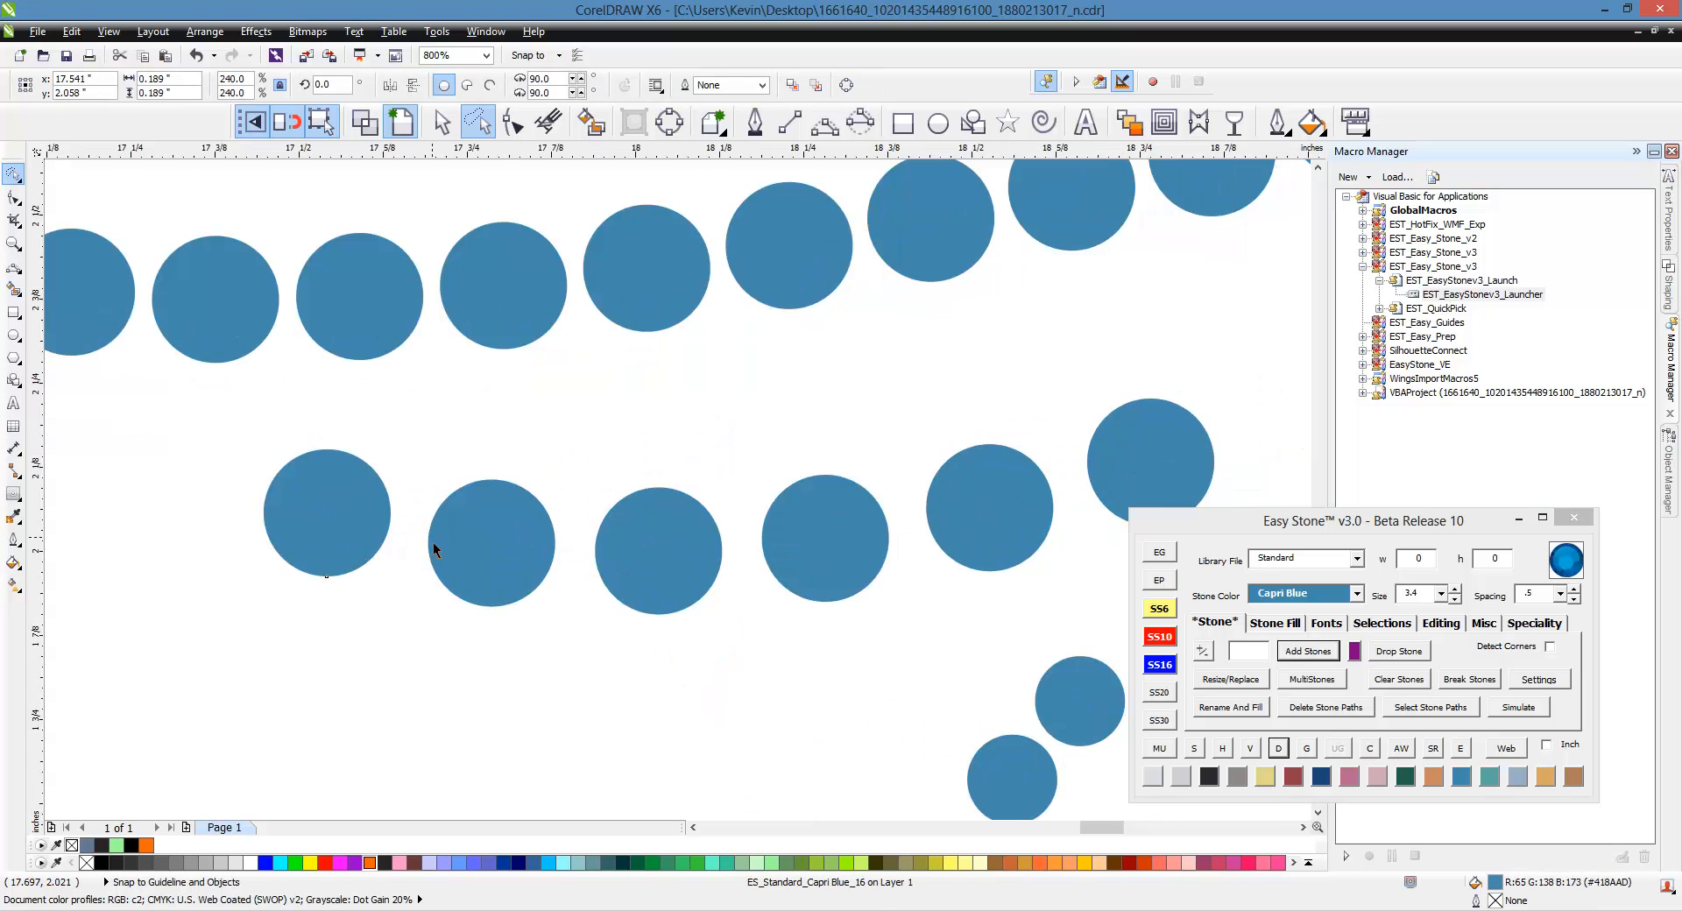
Resize the two stones at the short row's left end to SS10 and duplicate the second one into the gap between them.
scroll(433, 544, "down", 1)
scroll(443, 556, "up", 1)
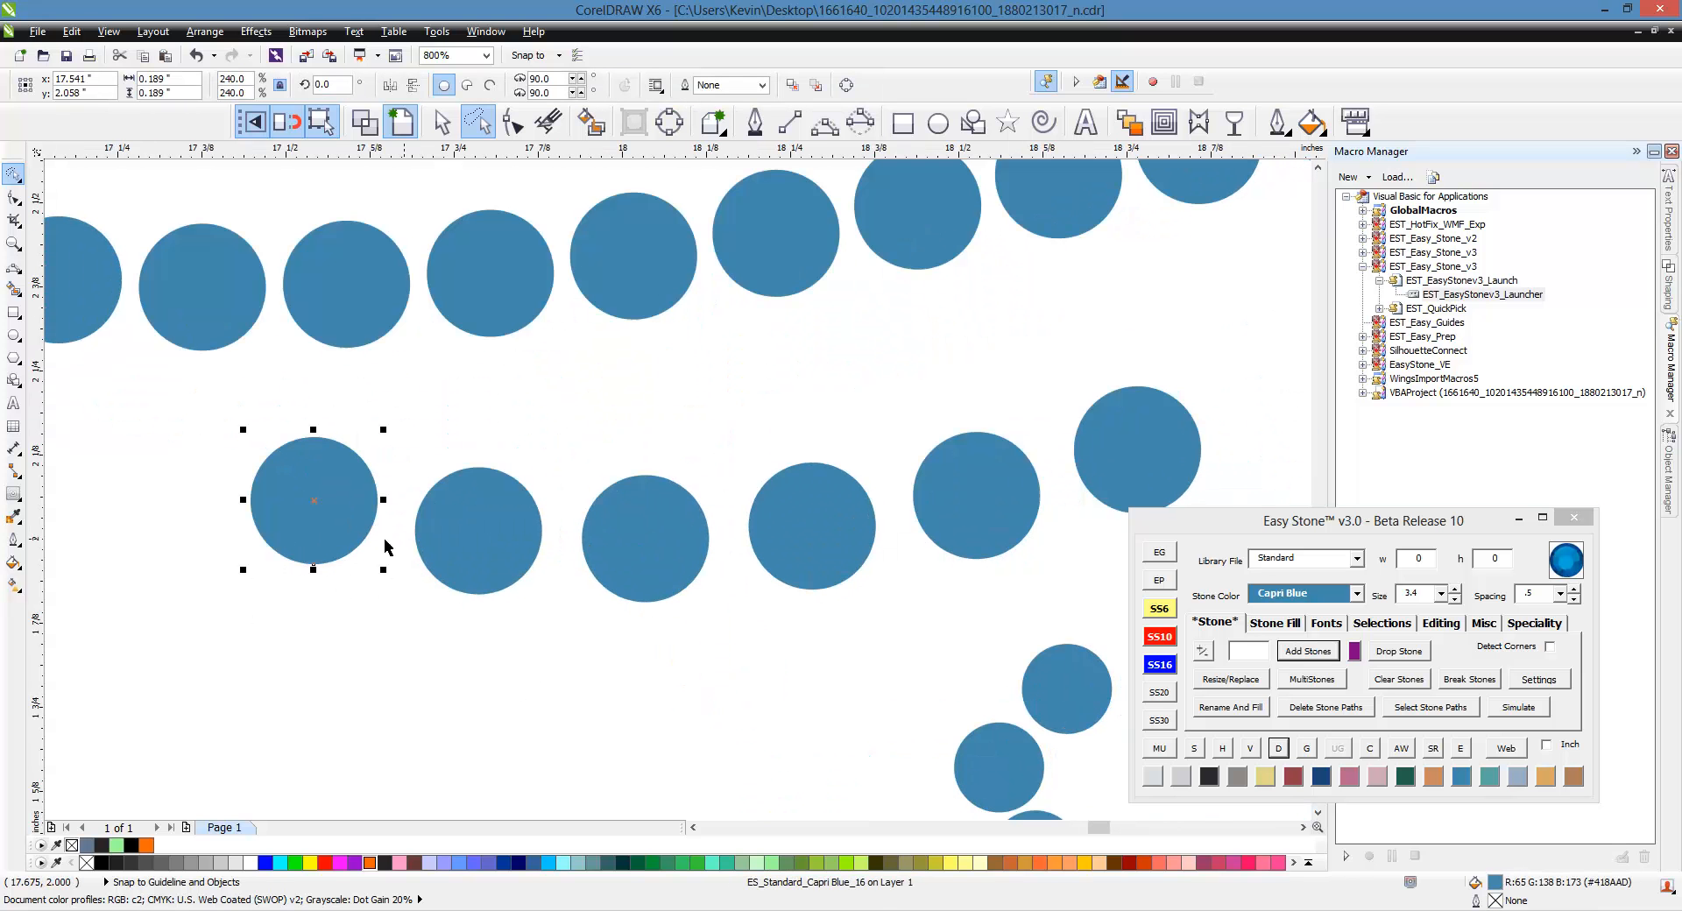
left_click(456, 562, "shift")
left_click(1160, 666)
left_click(433, 561)
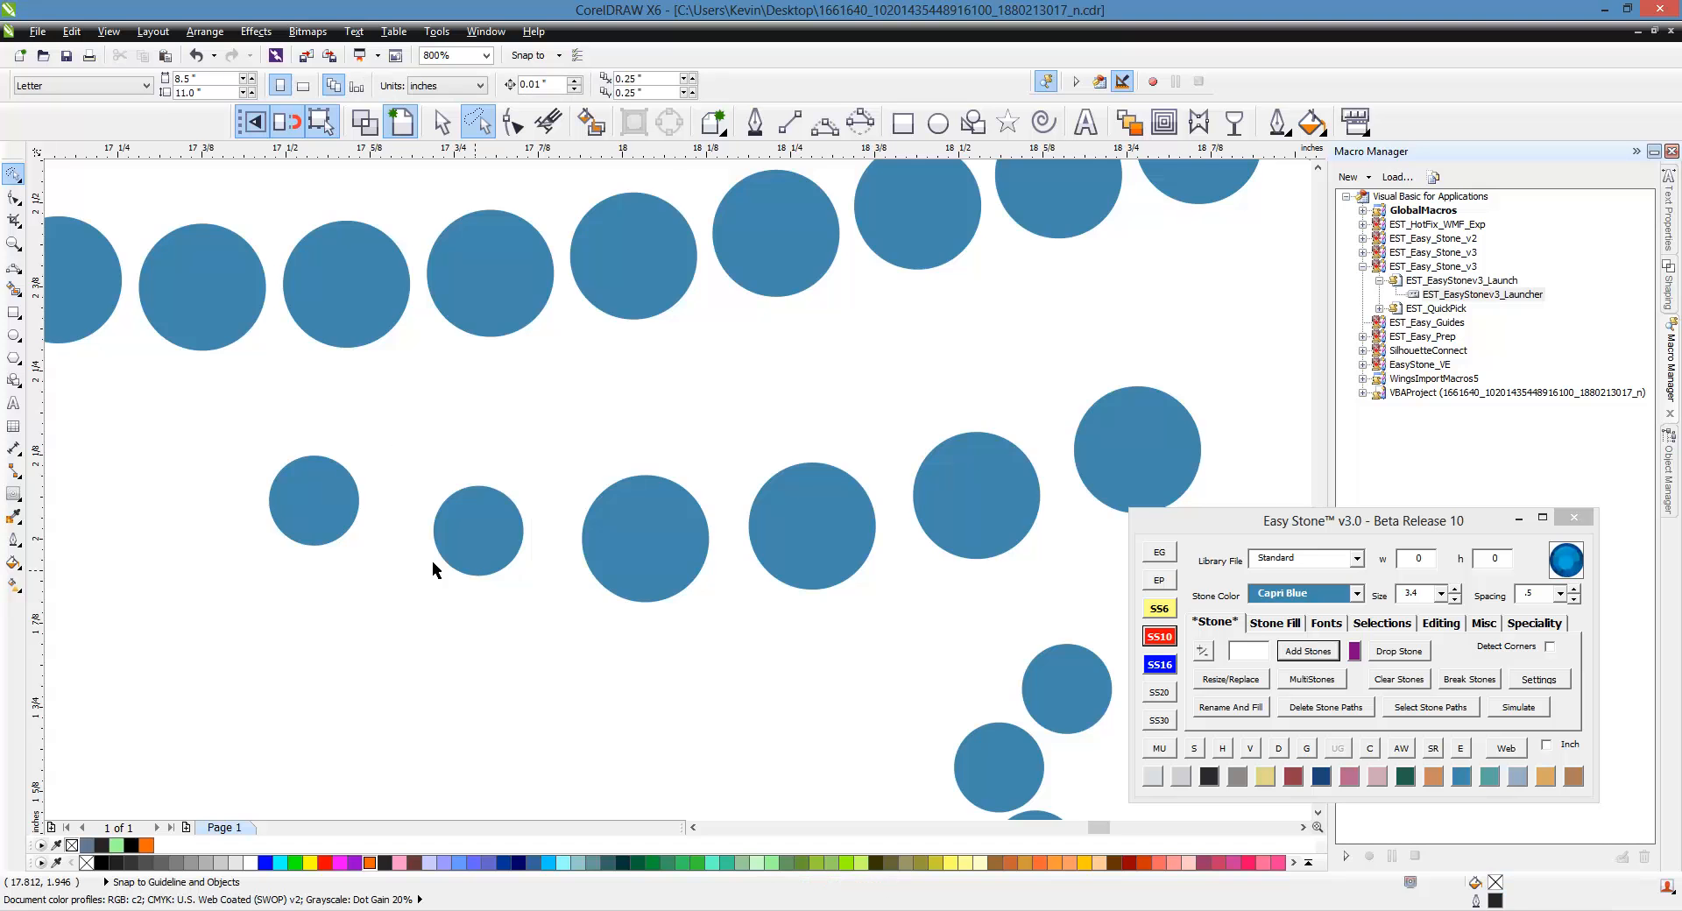
scroll(433, 561, "down", 1)
scroll(436, 552, "up", 1)
left_click_drag(438, 552, 368, 539)
Select all seven stones of the short row and distribute them evenly.
left_click(251, 490)
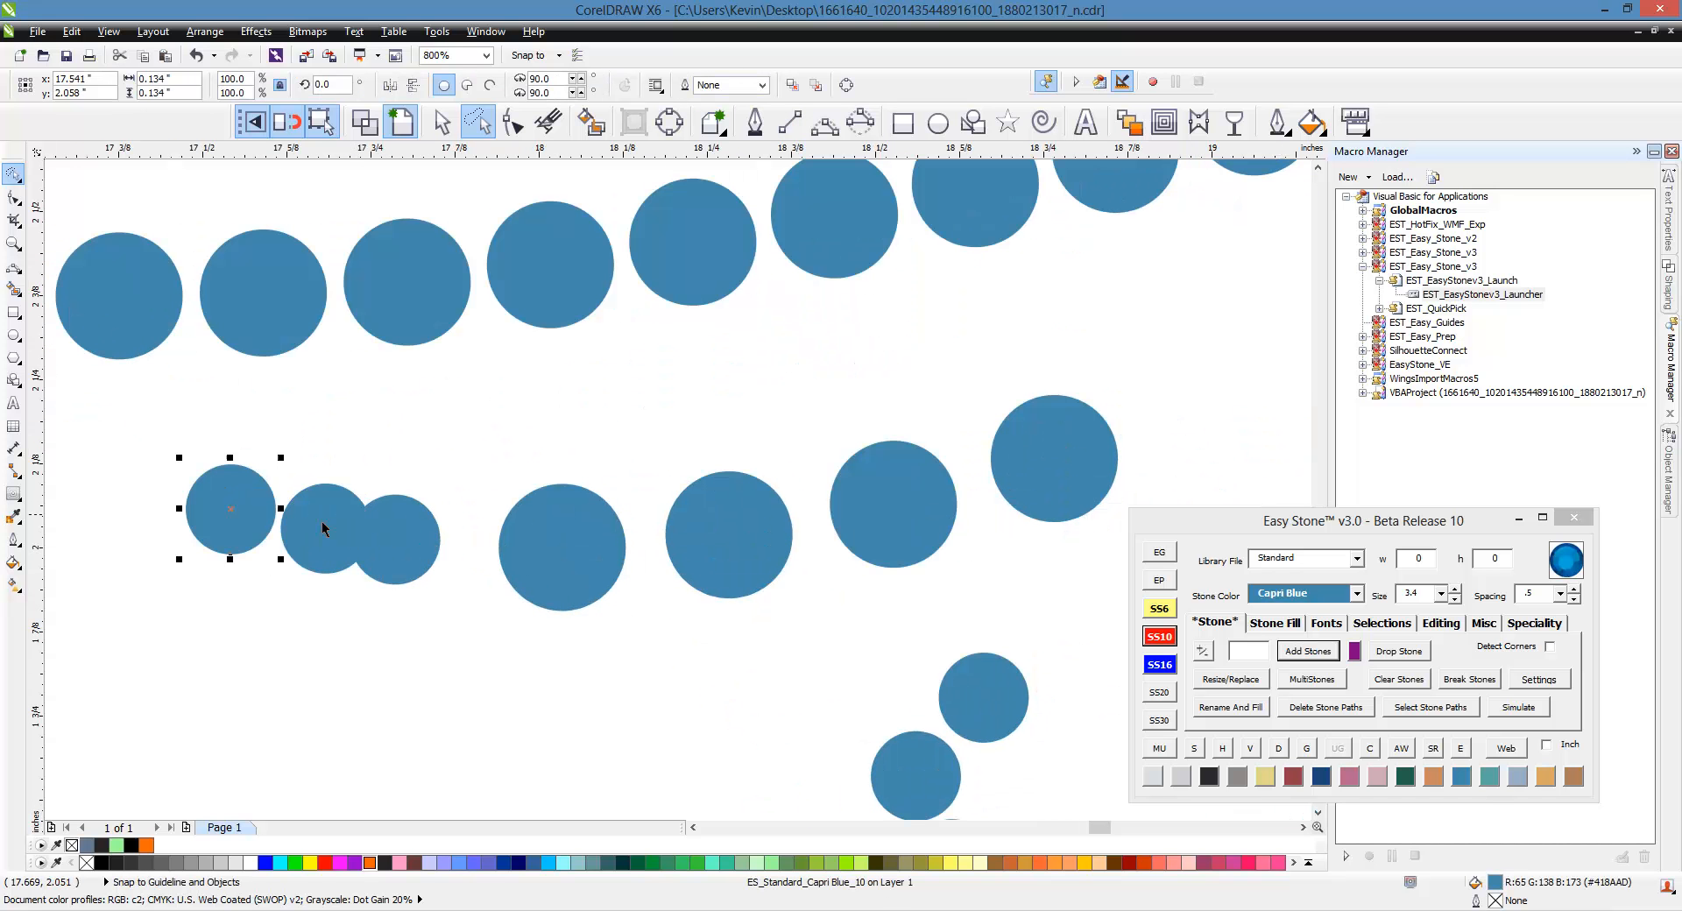
left_click(325, 527, "shift")
left_click(428, 553, "shift")
left_click(710, 551, "shift")
left_click(920, 515, "shift")
left_click(1055, 502, "shift")
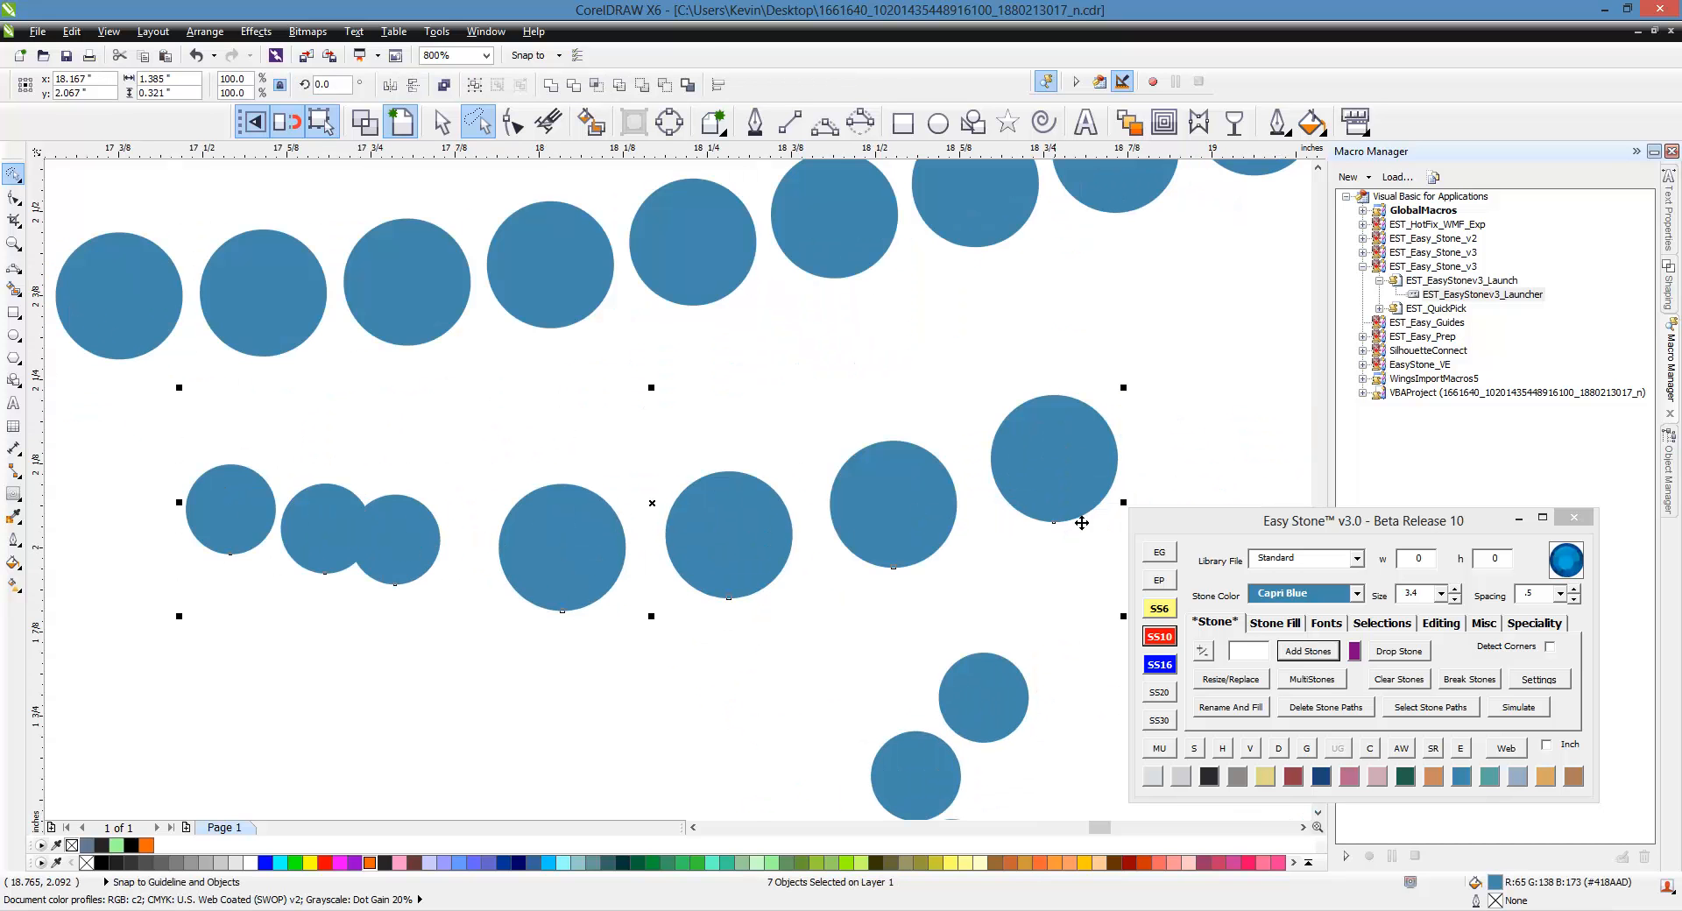
left_click(1277, 753)
left_click(580, 694)
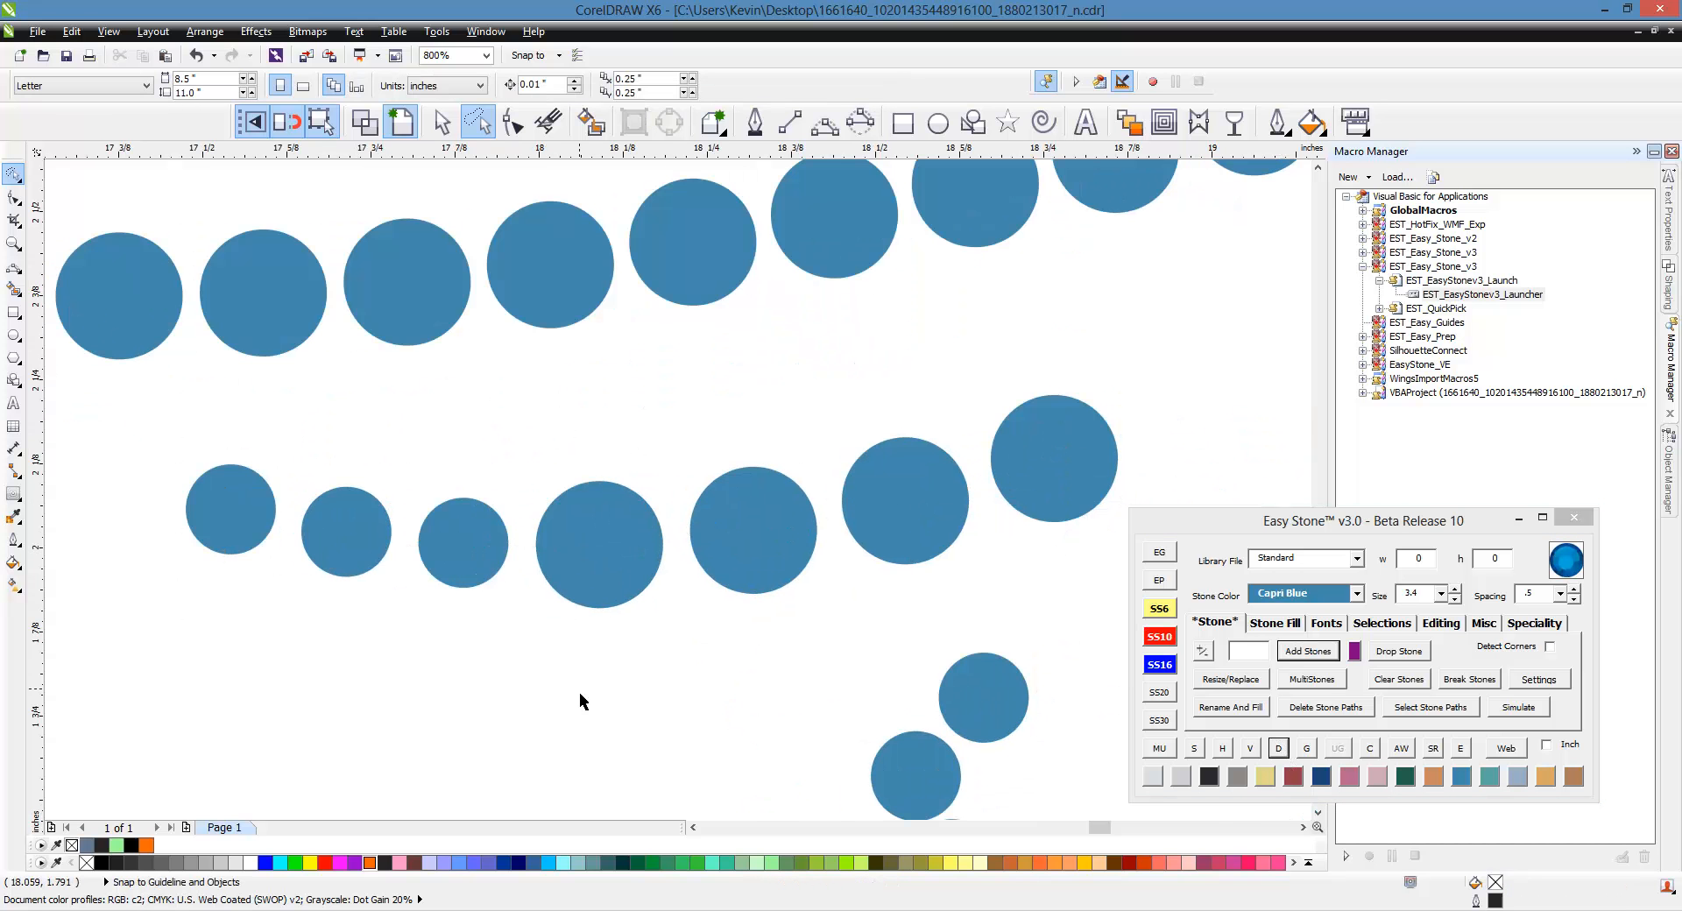
Resize the end stone at the upper tip of the second long band to SS10.
scroll(492, 497, "down", 2)
scroll(383, 484, "down", 2)
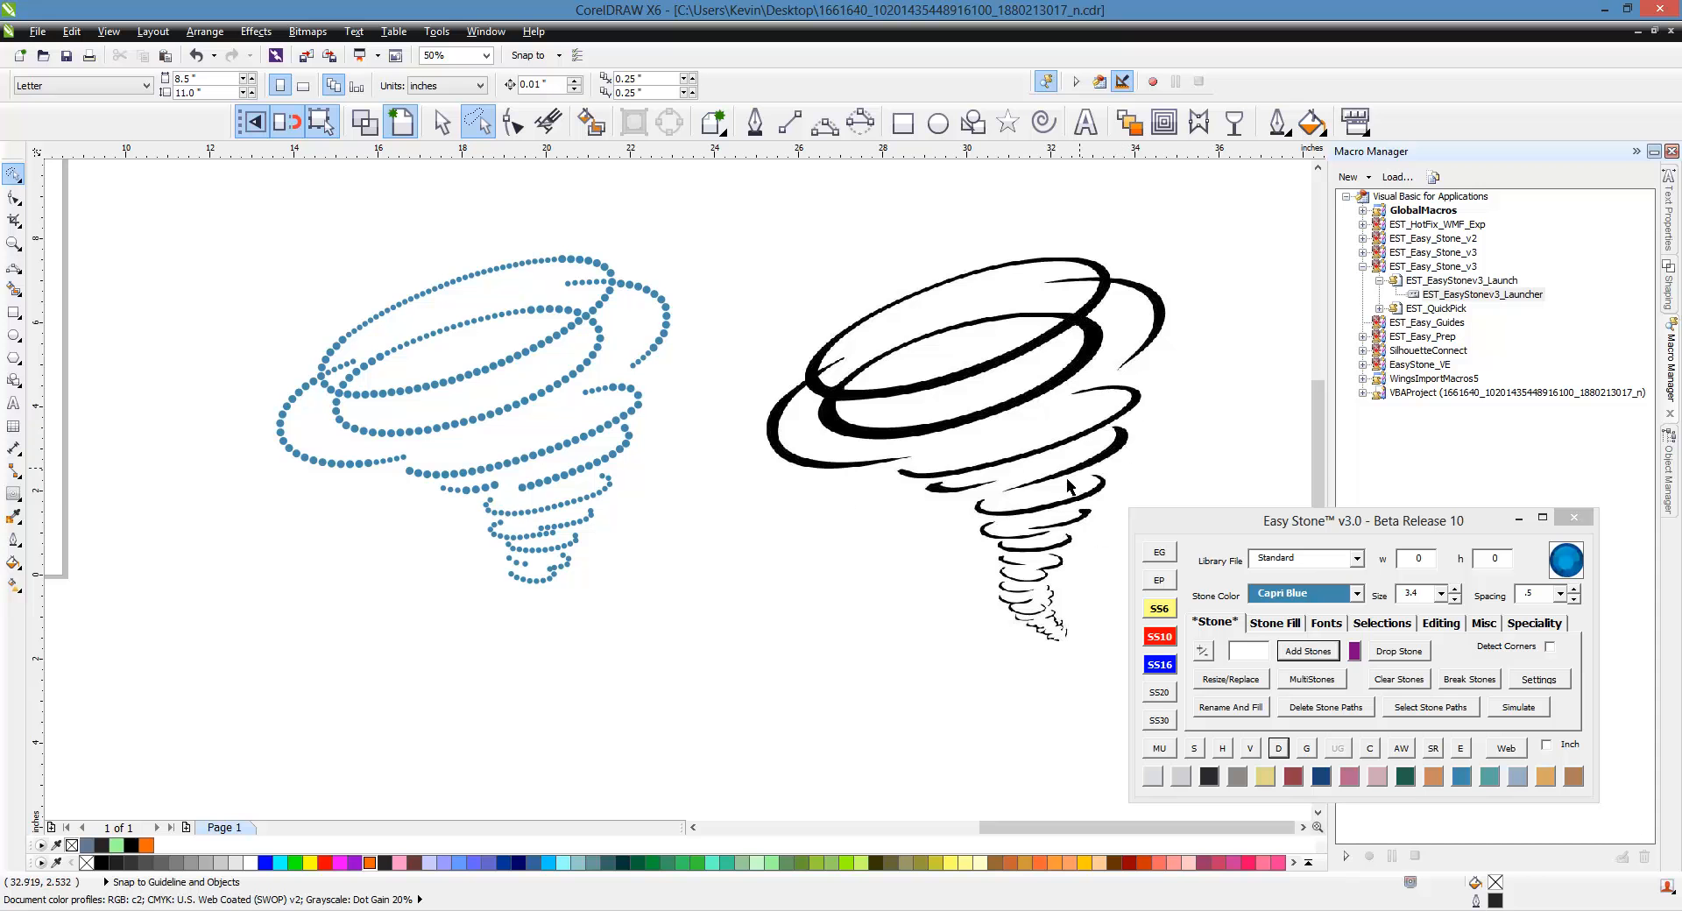
scroll(676, 490, "up", 4)
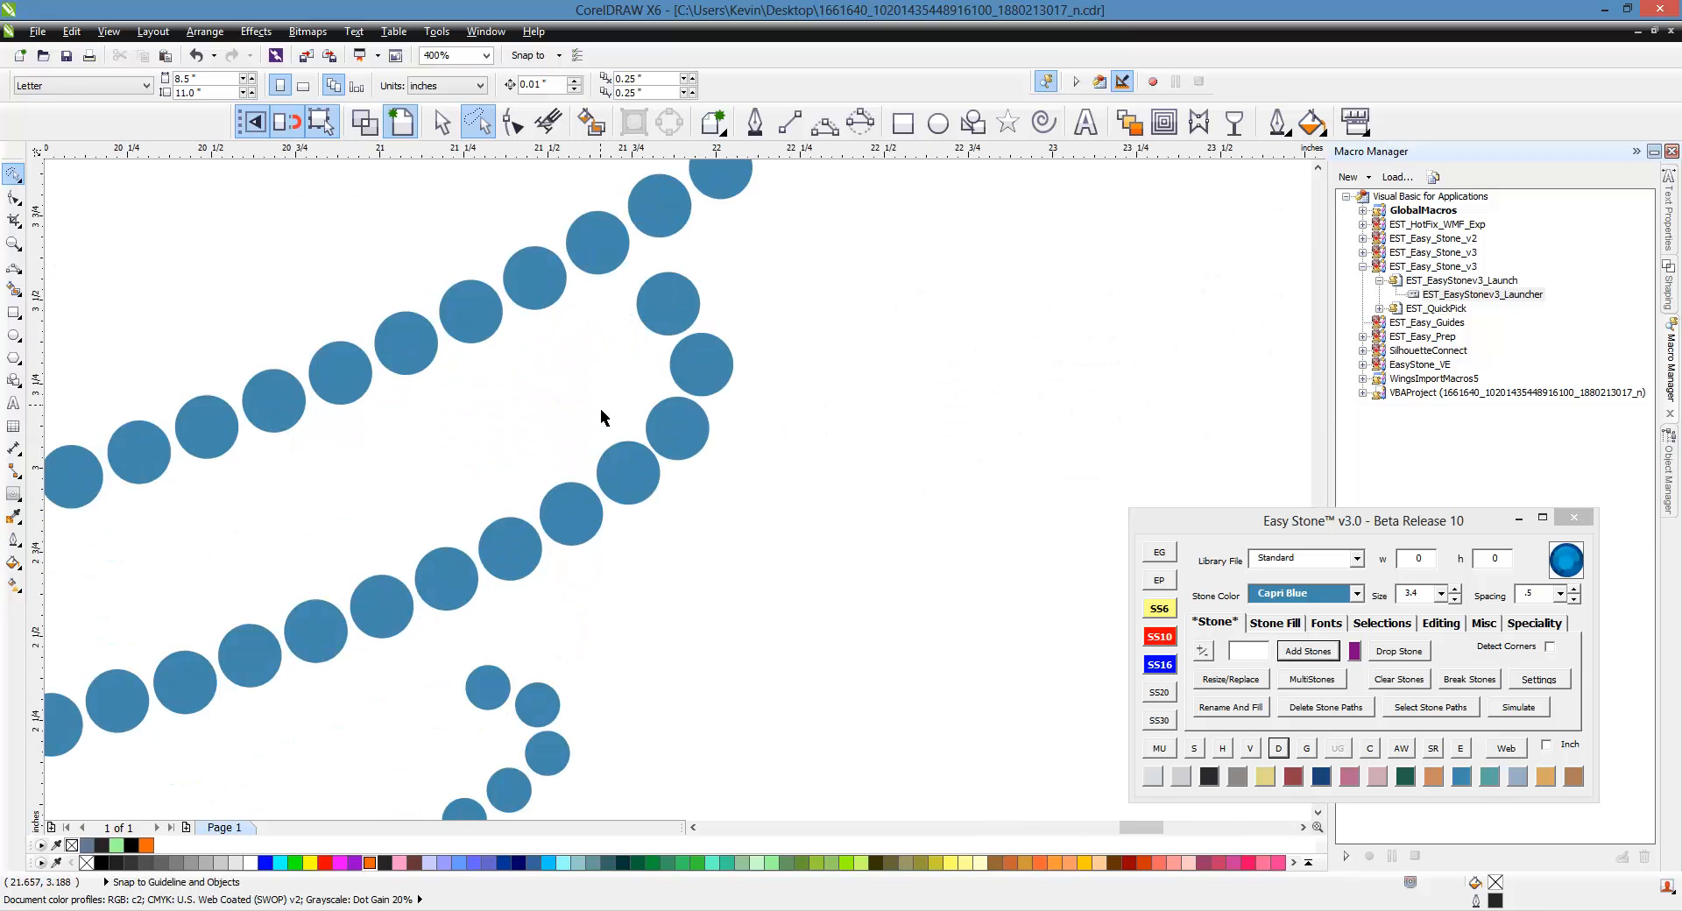
left_click(697, 333)
left_click(1159, 636)
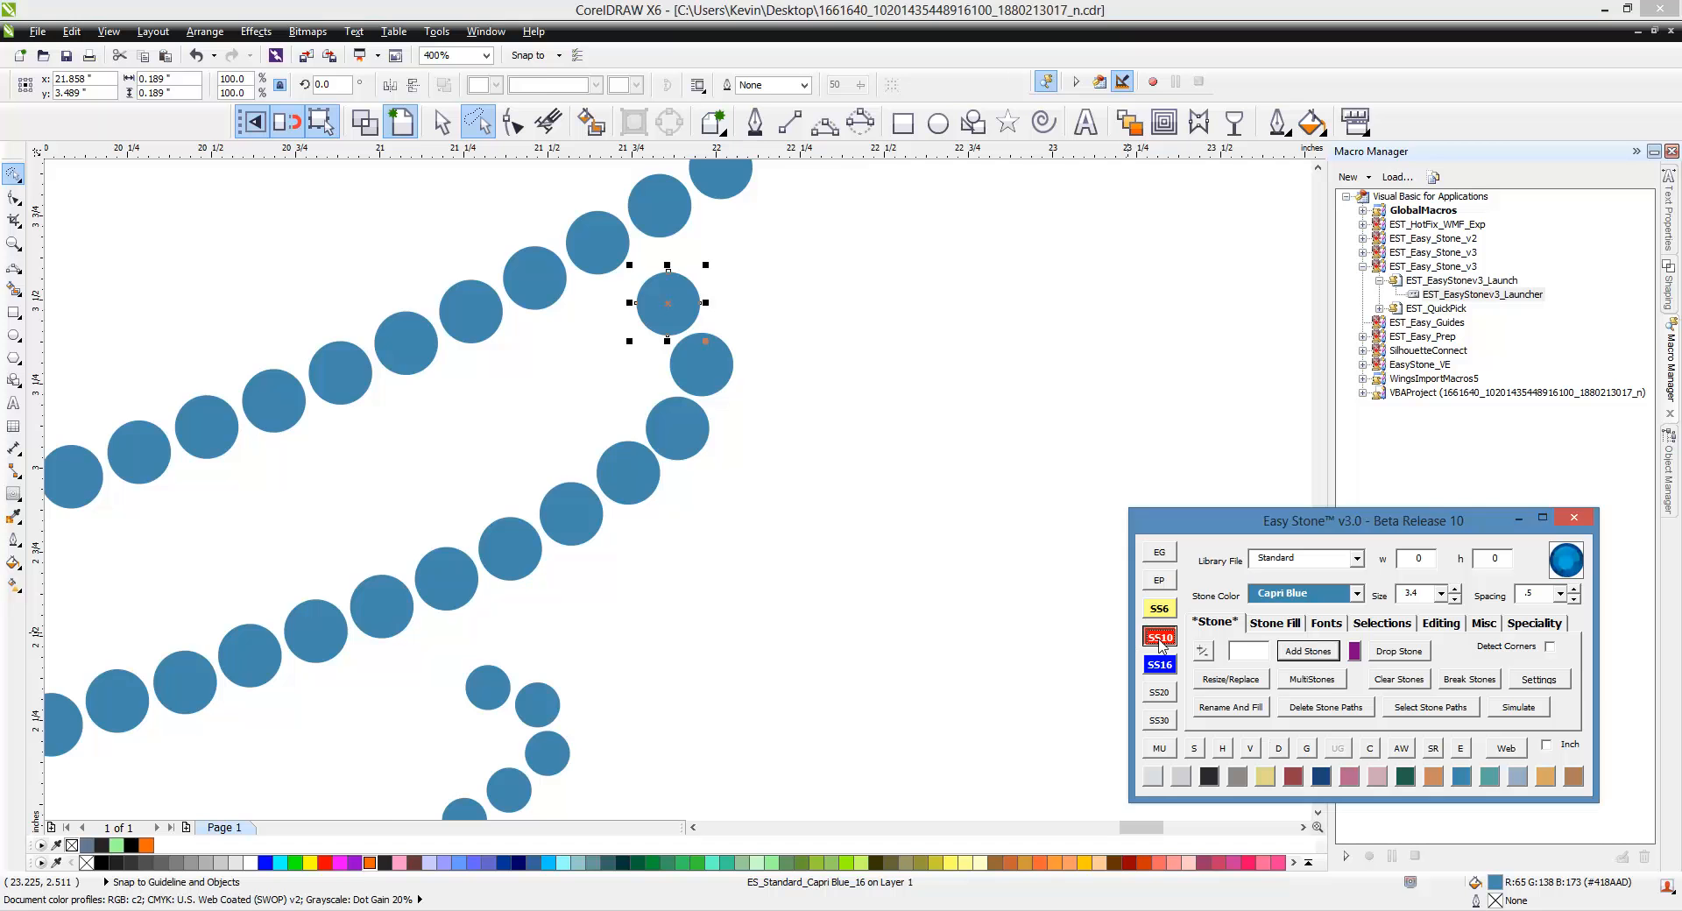
scroll(943, 444, "down", 2)
scroll(468, 620, "up", 2)
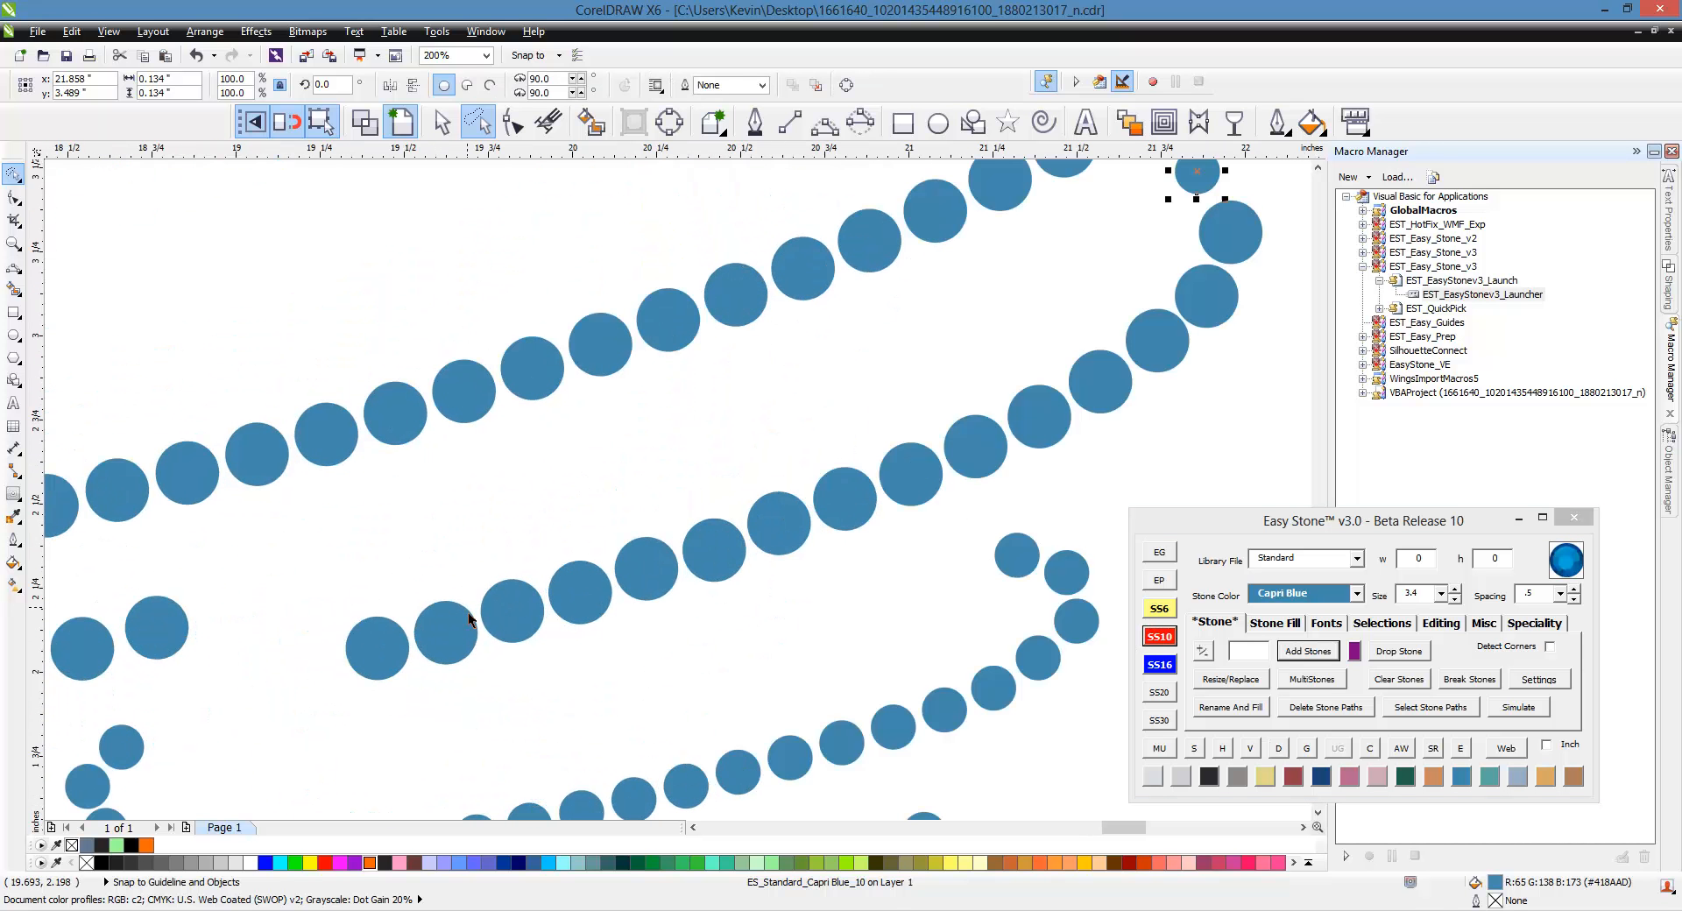
Resize the five stones at the lower left end of the second long band to SS10.
left_click(379, 659)
left_click(449, 645, "shift")
left_click(524, 628, "shift")
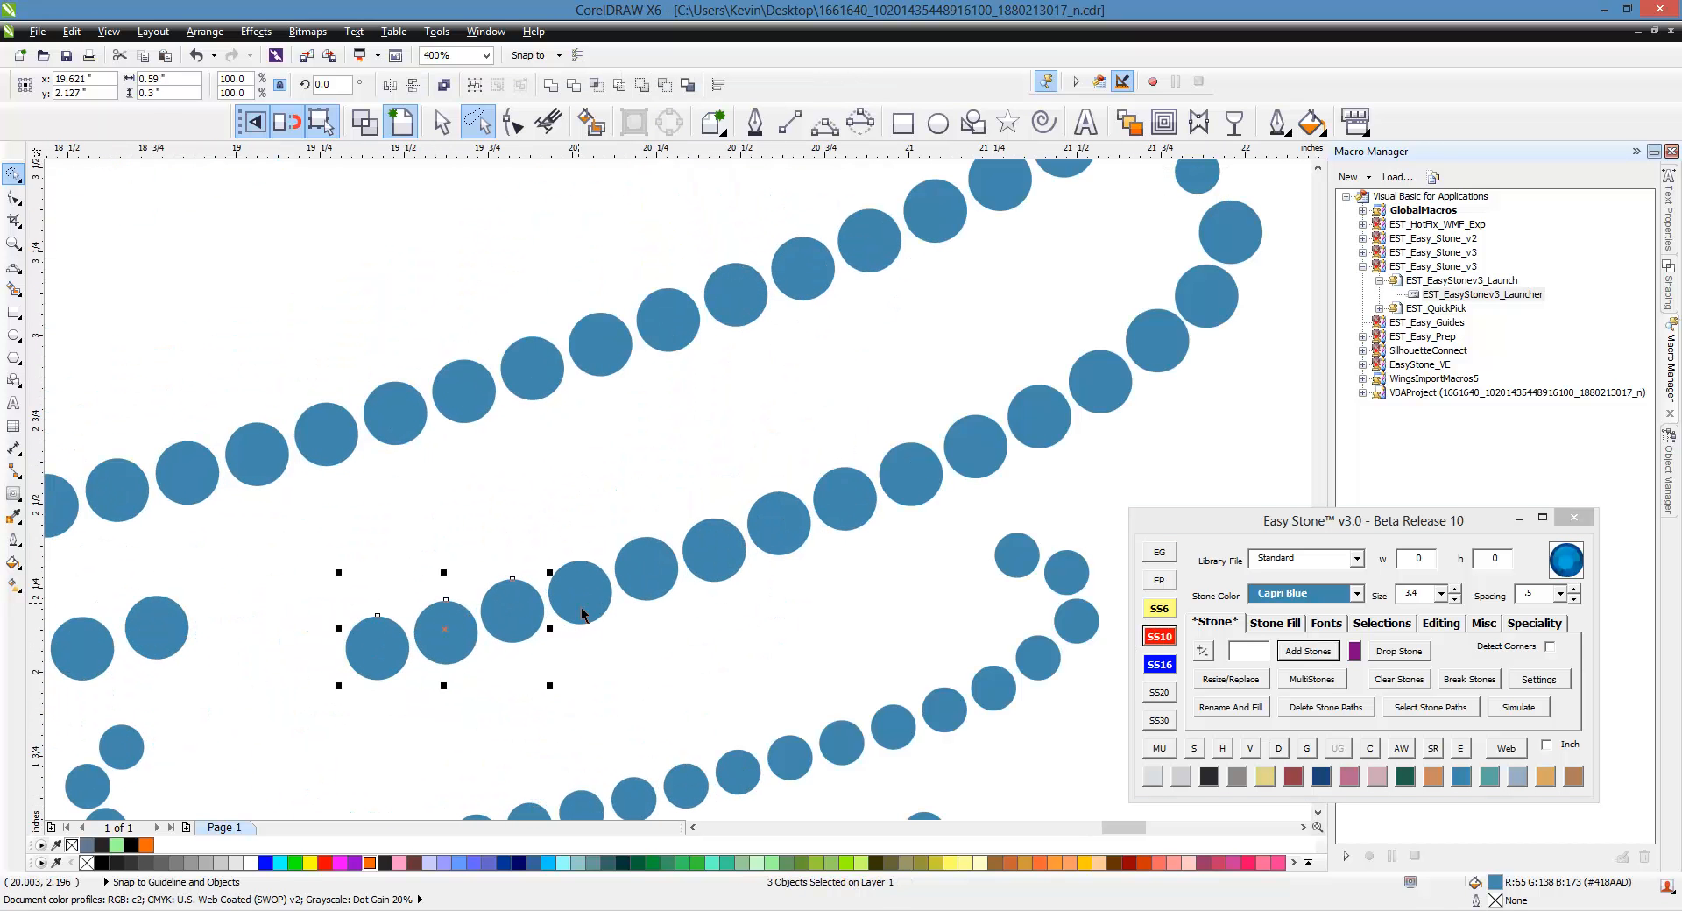
left_click(592, 610, "shift")
left_click(668, 587, "shift")
left_click(1198, 655)
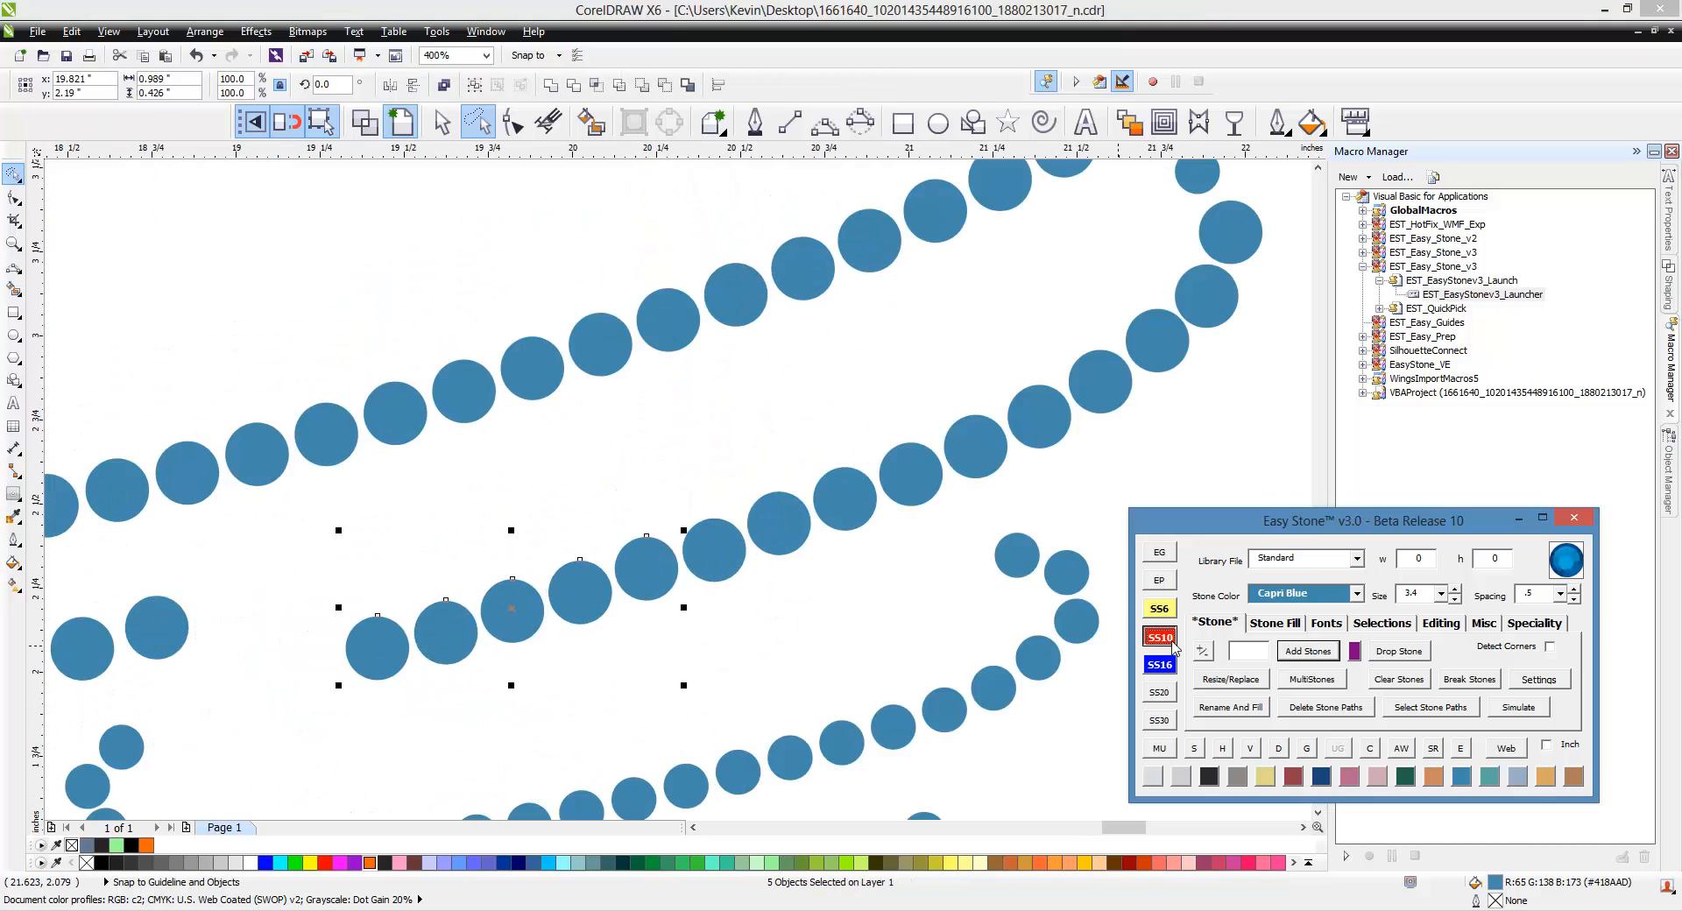
Duplicate SS10 stones into the first two gaps at the lower left end of the second long band.
left_click(739, 652)
scroll(368, 658, "up", 2)
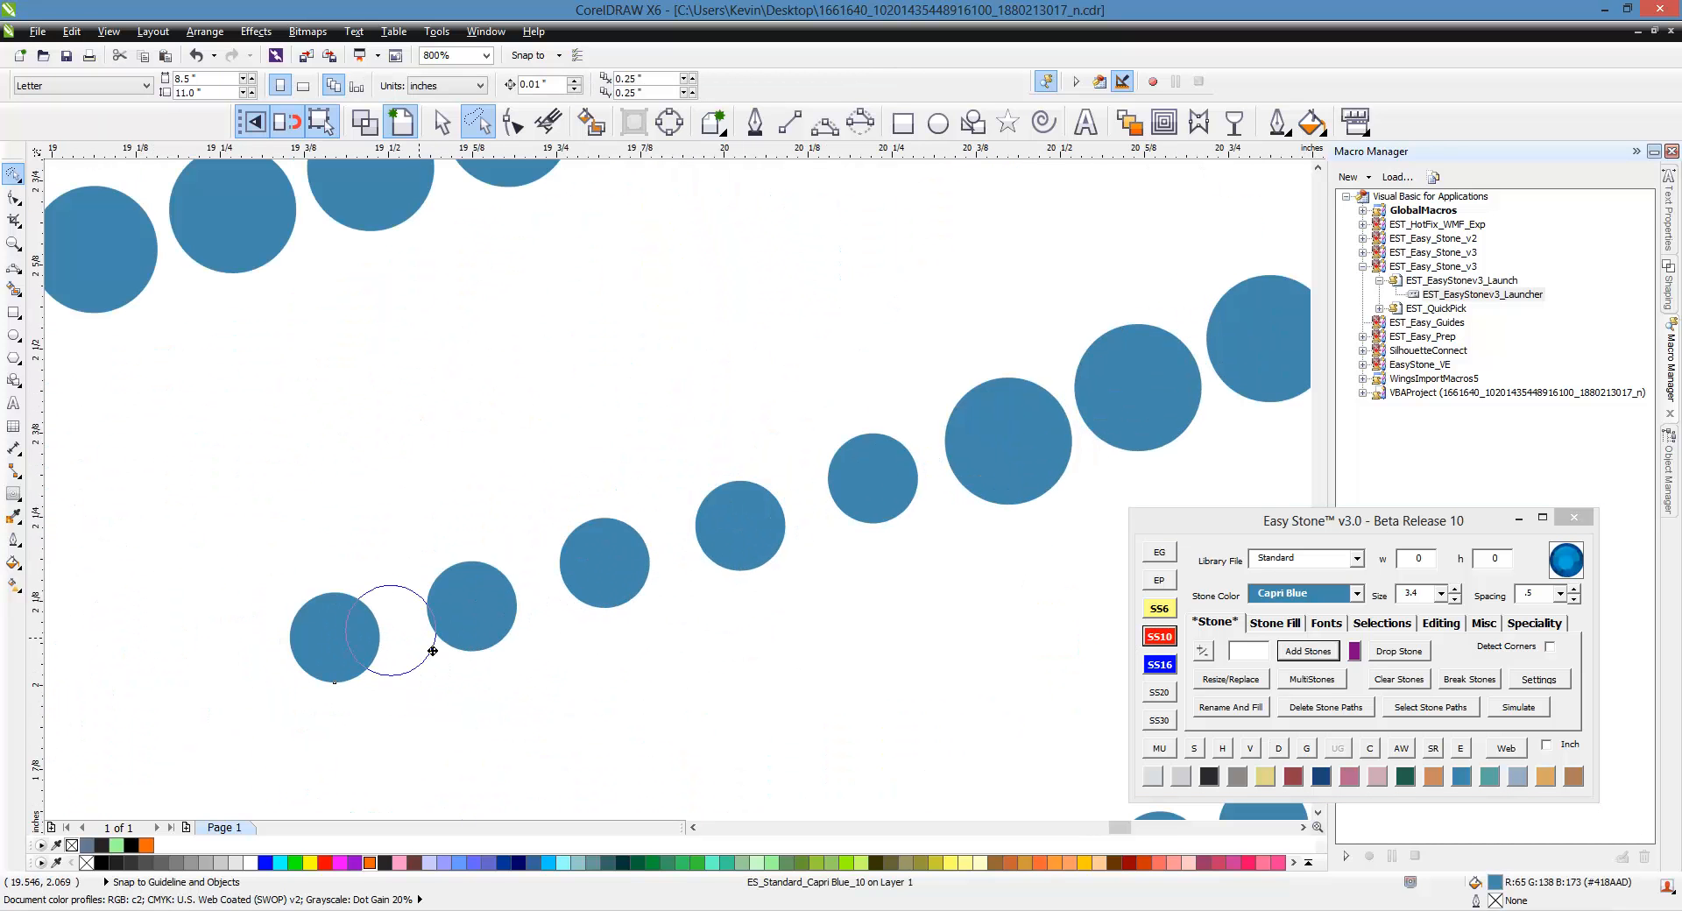
left_click(439, 637)
left_click(580, 605)
scroll(486, 575, "down", 4)
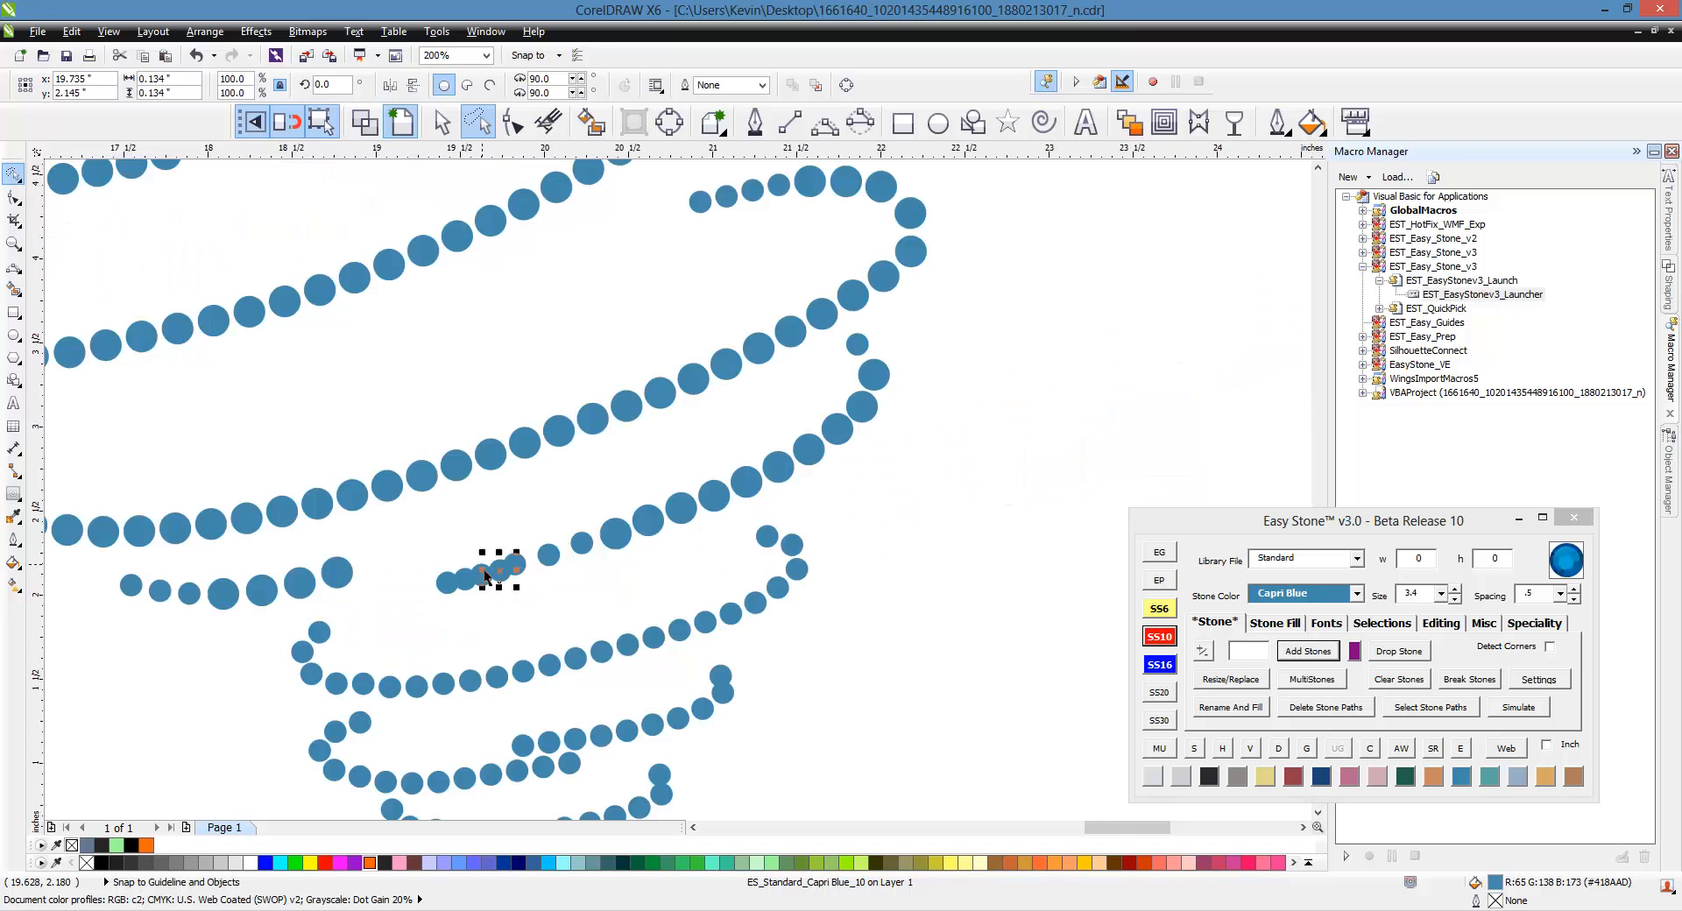
left_click(570, 612)
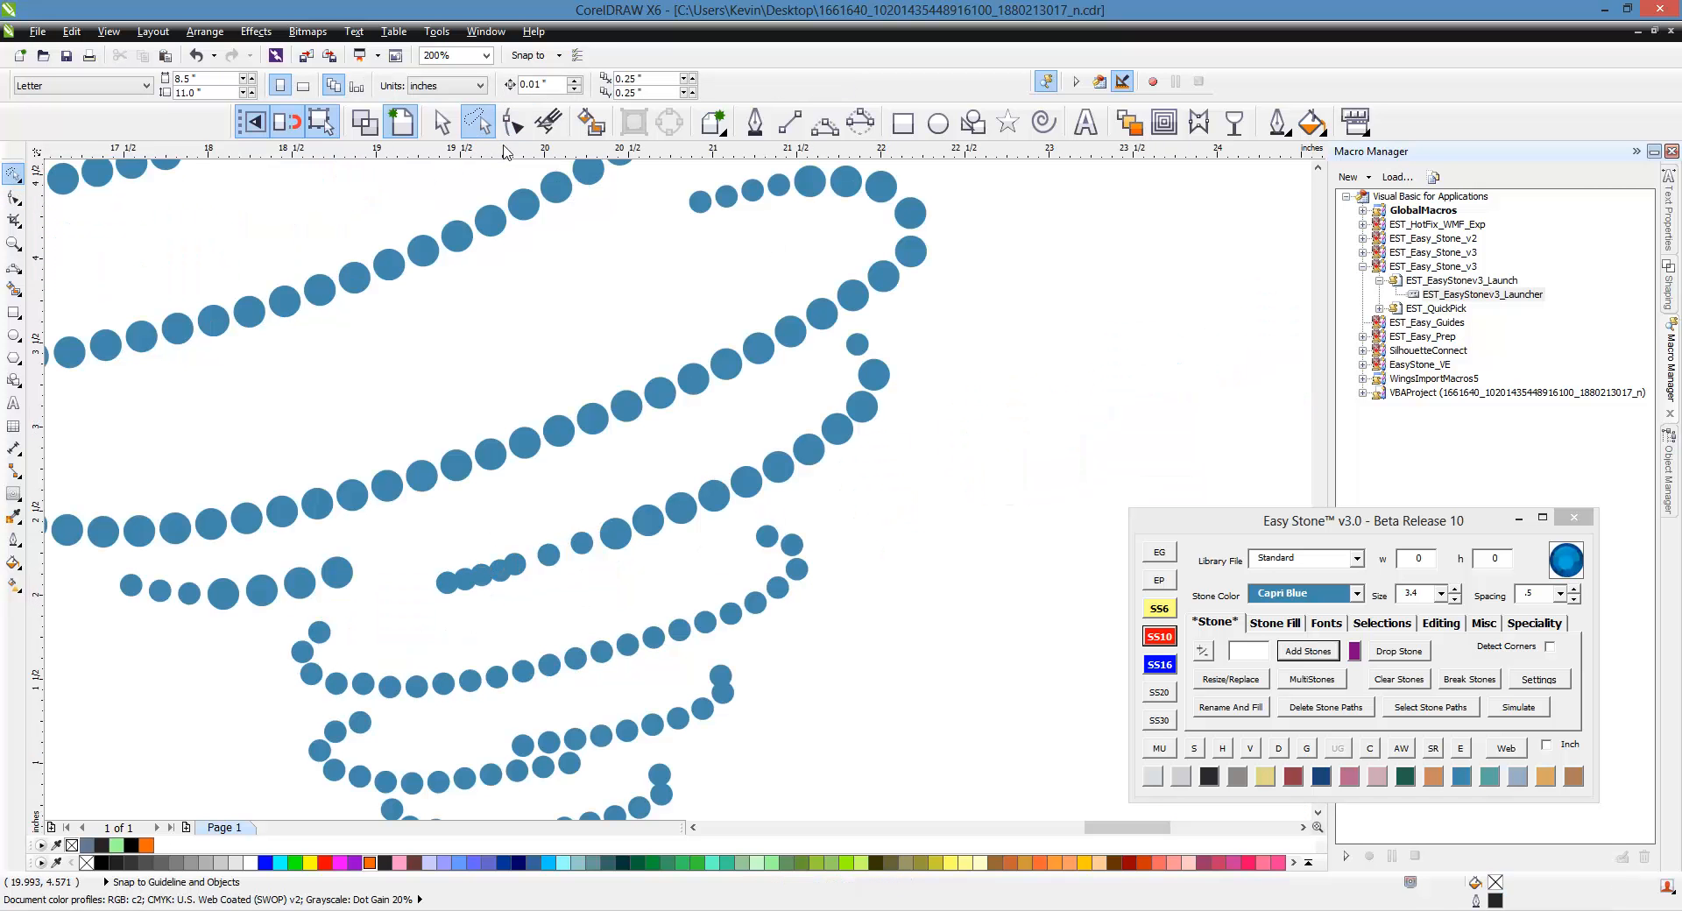
Distribute the stones of the second long band evenly and remove one surplus SS10 stone near its lower left end.
mouse_move(774, 386)
left_mouse_down()
mouse_move(893, 323)
mouse_move(924, 370)
mouse_move(793, 505)
mouse_move(714, 555)
mouse_move(533, 621)
mouse_move(456, 604)
mouse_move(445, 538)
mouse_move(447, 578)
left_mouse_up()
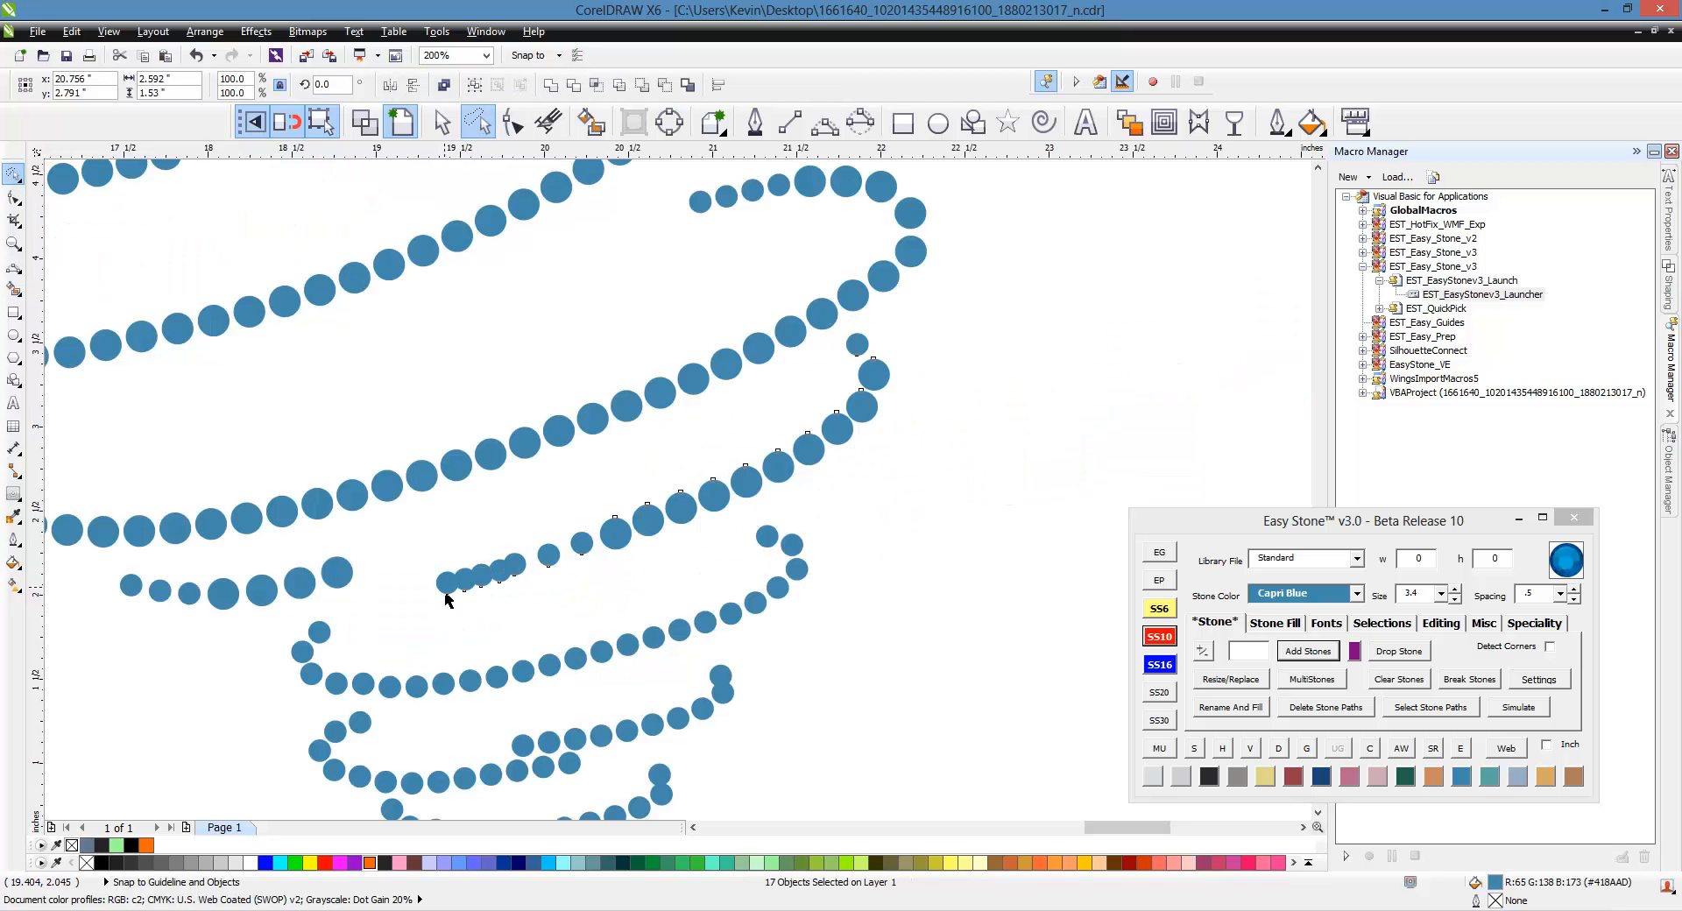
left_click(1281, 746)
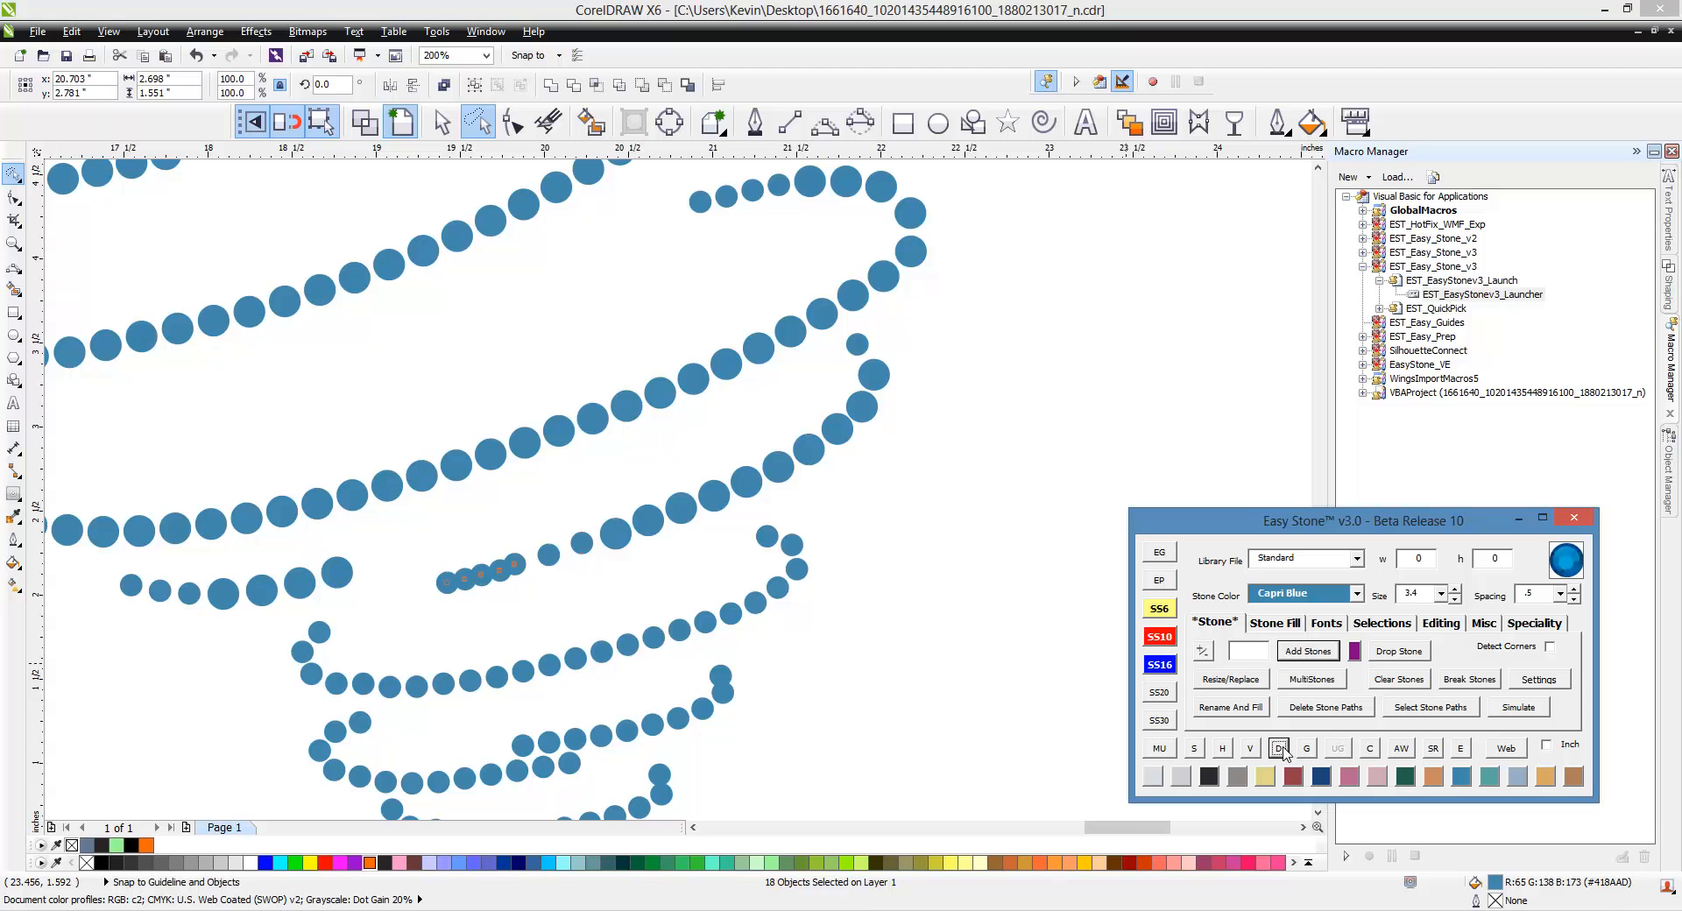
scroll(509, 570, "up", 1)
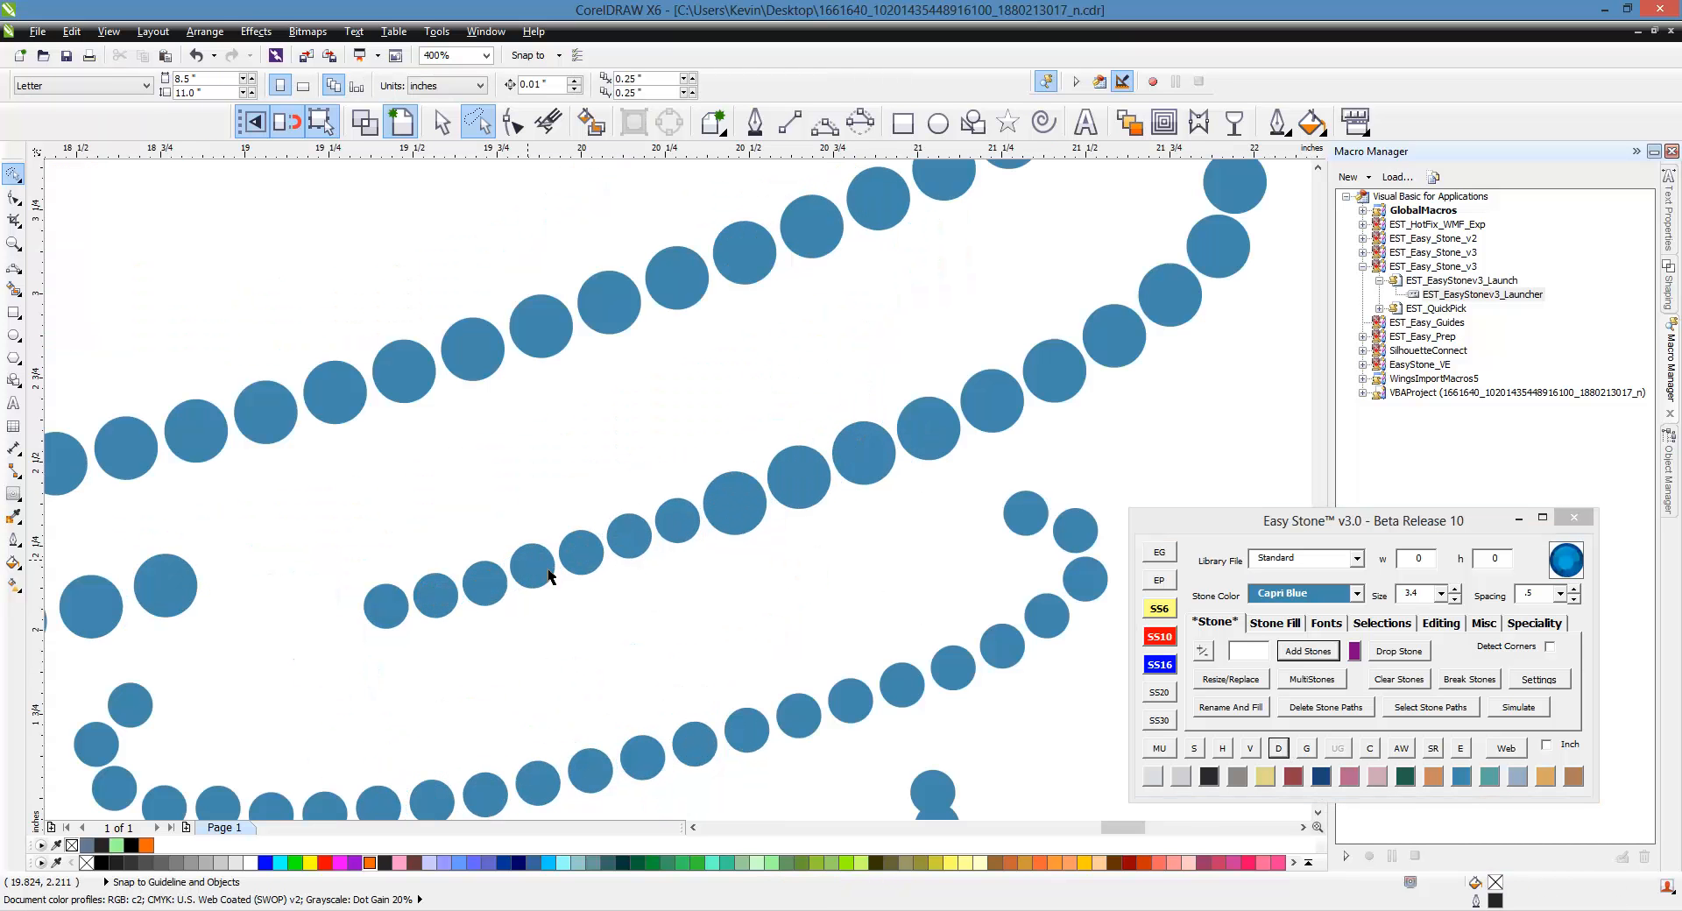
scroll(633, 559, "down", 2)
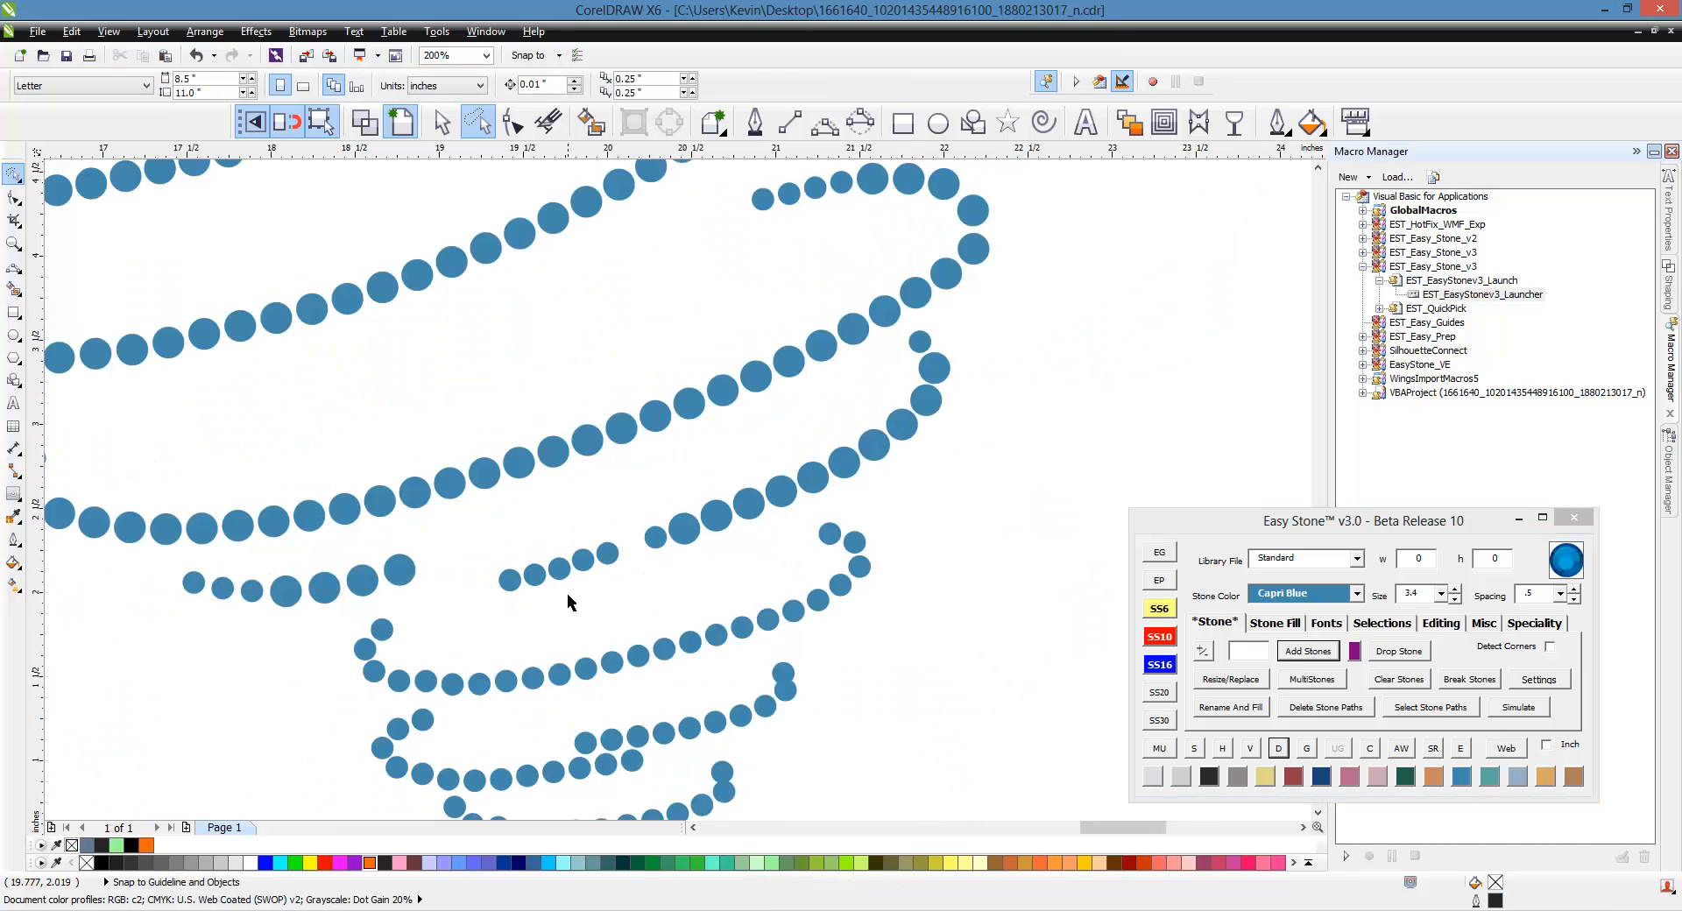
scroll(633, 559, "up", 1)
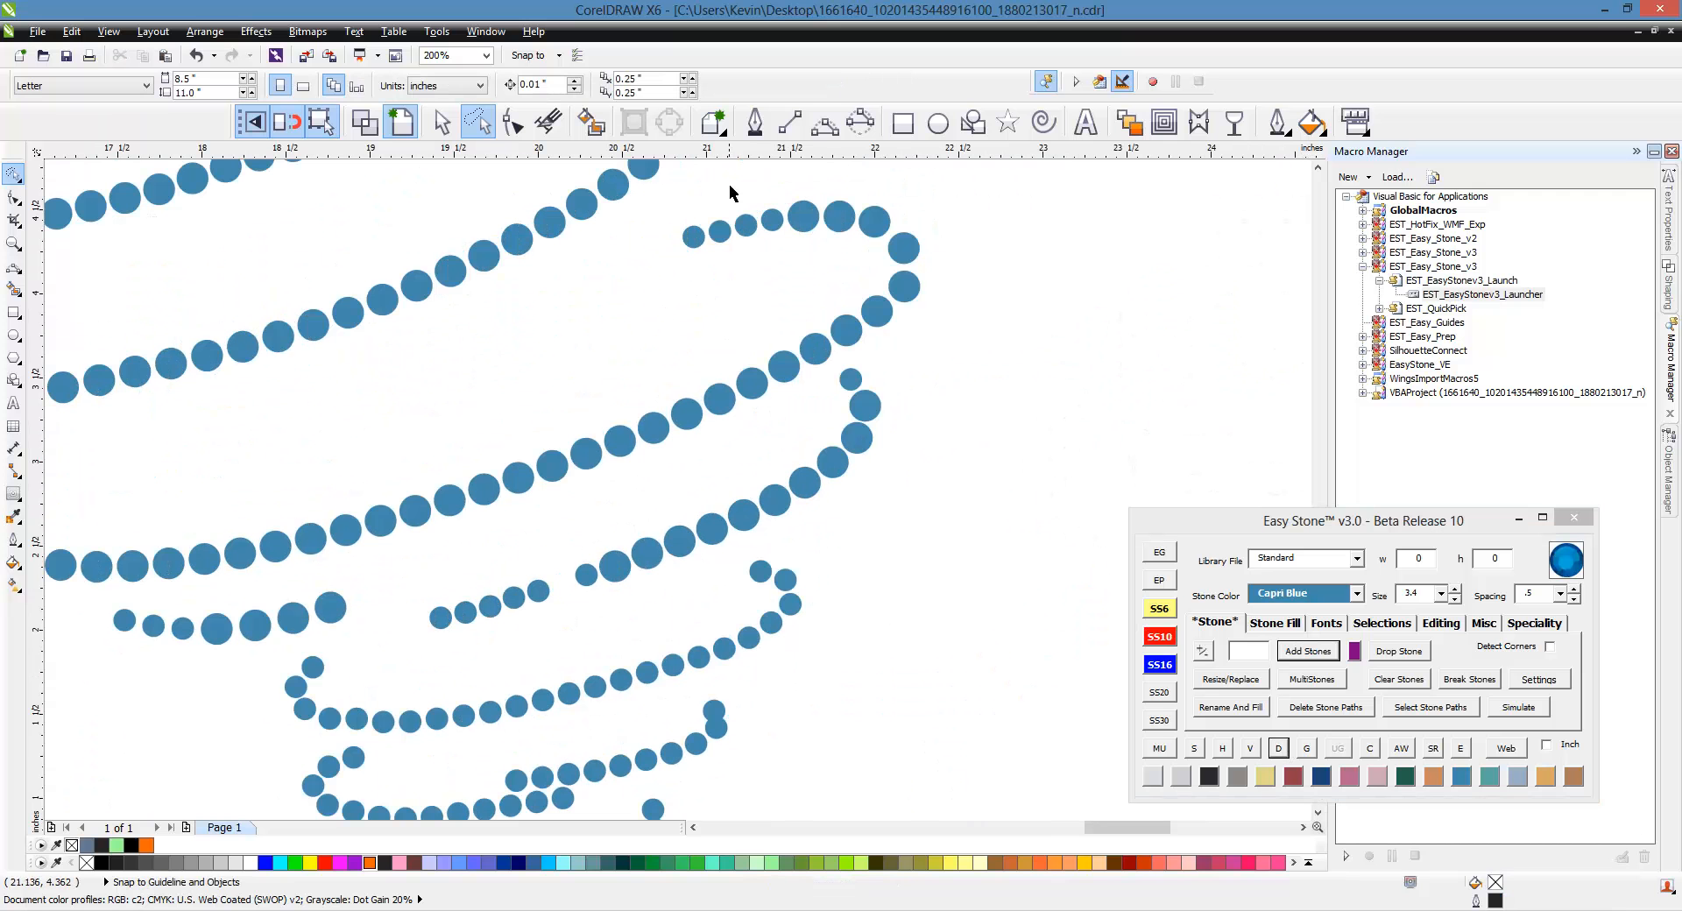
Draw a three-point guide curve through the second long band from its upper tip to its lower left end and distribute the stones along it.
left_click(824, 123)
left_click_drag(850, 379, 444, 629)
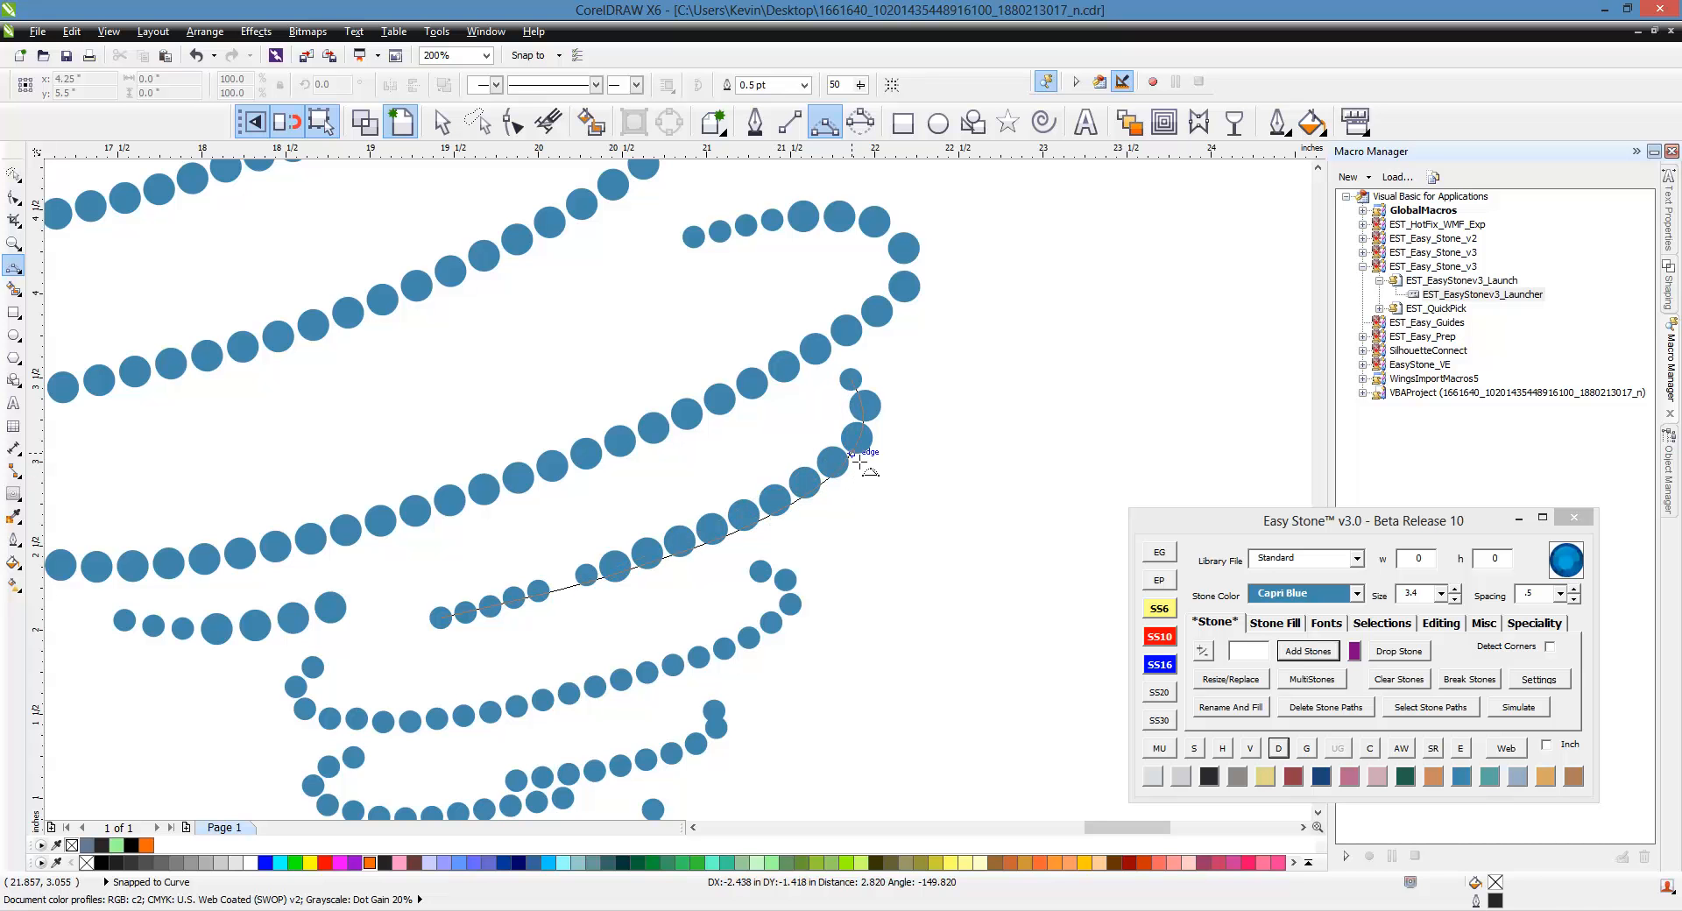
left_click(858, 461)
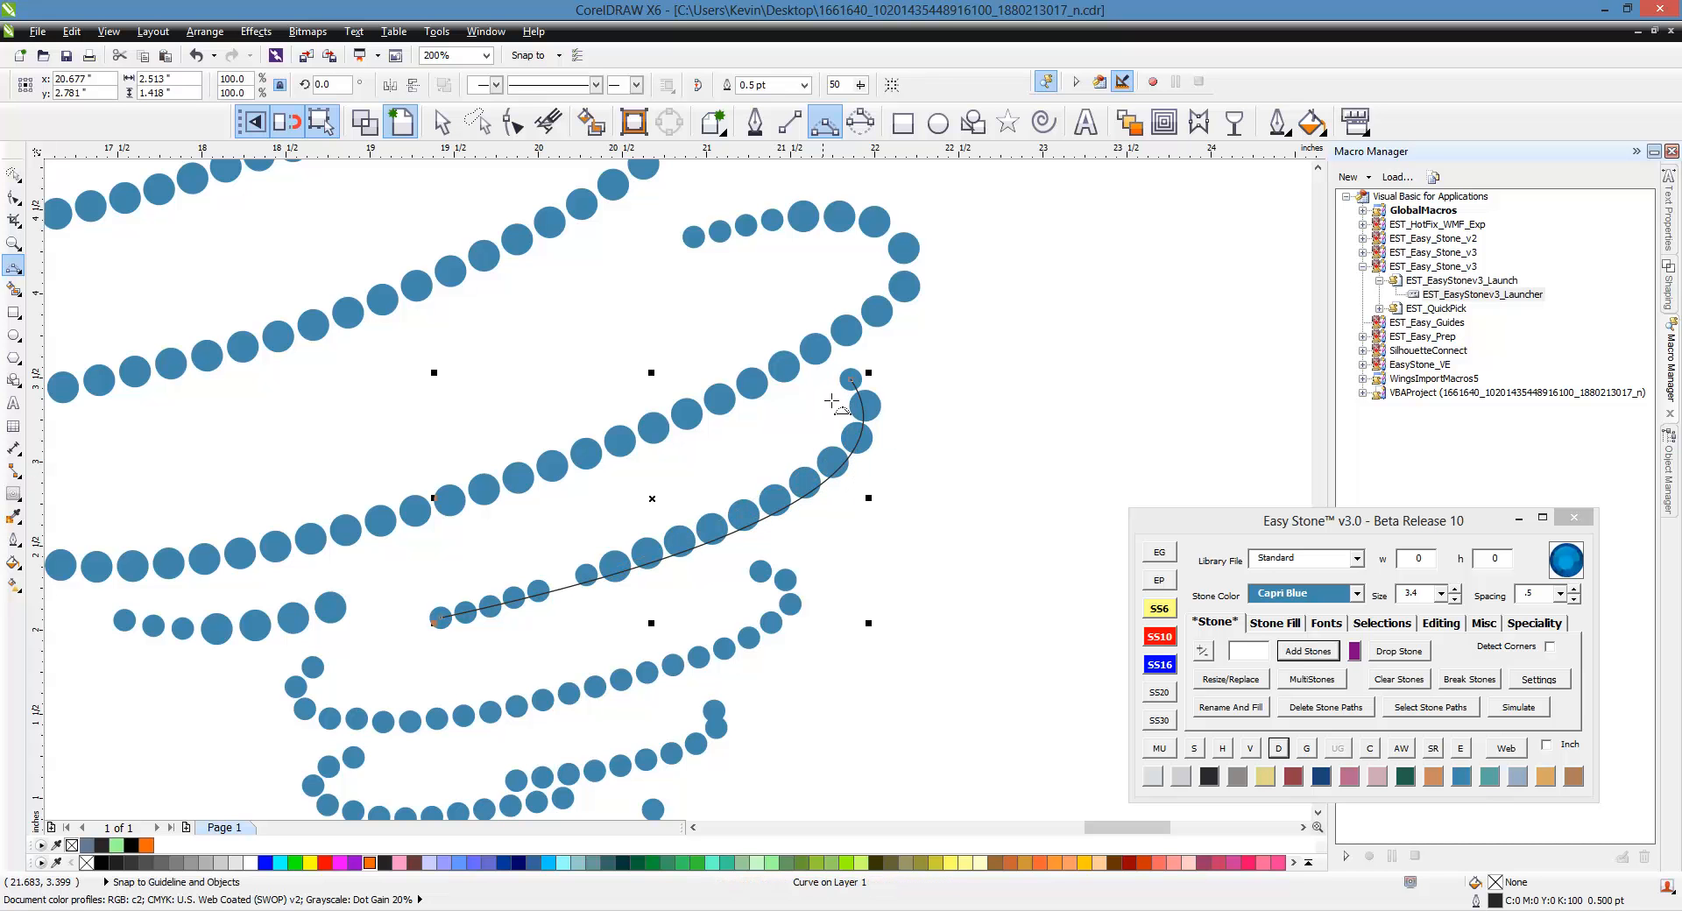
left_click(1279, 749)
left_click(1017, 628)
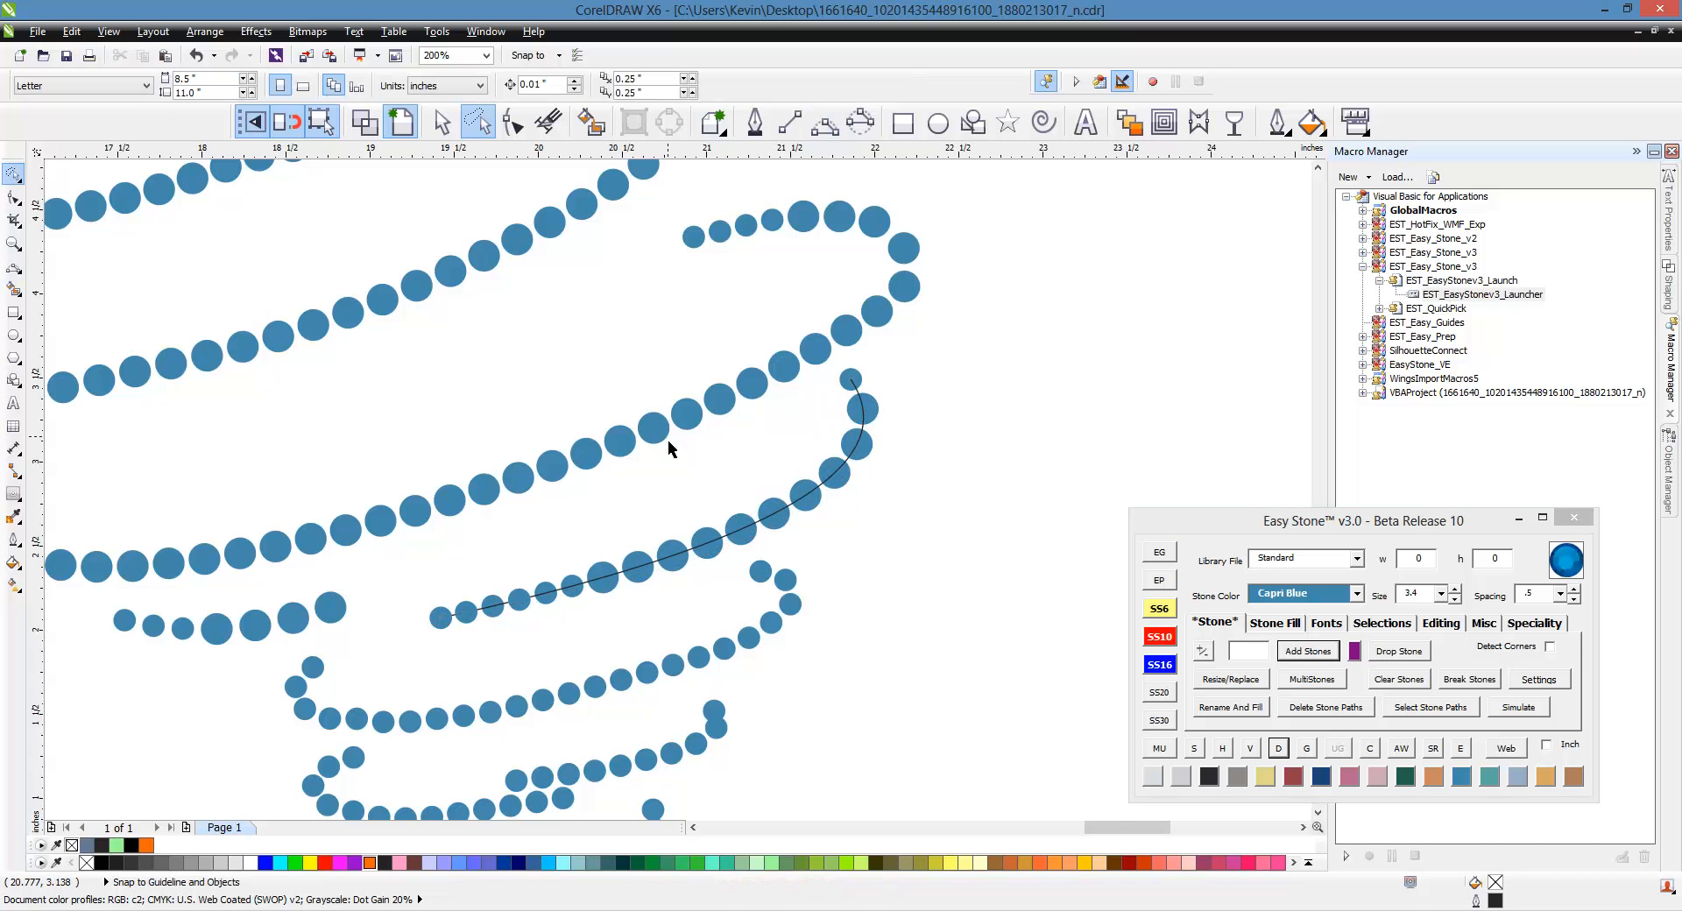
Draw a guide curve of two joined three-point curves through the next band down, from its upper right tip to its upper left tip.
scroll(776, 473, "down", 2)
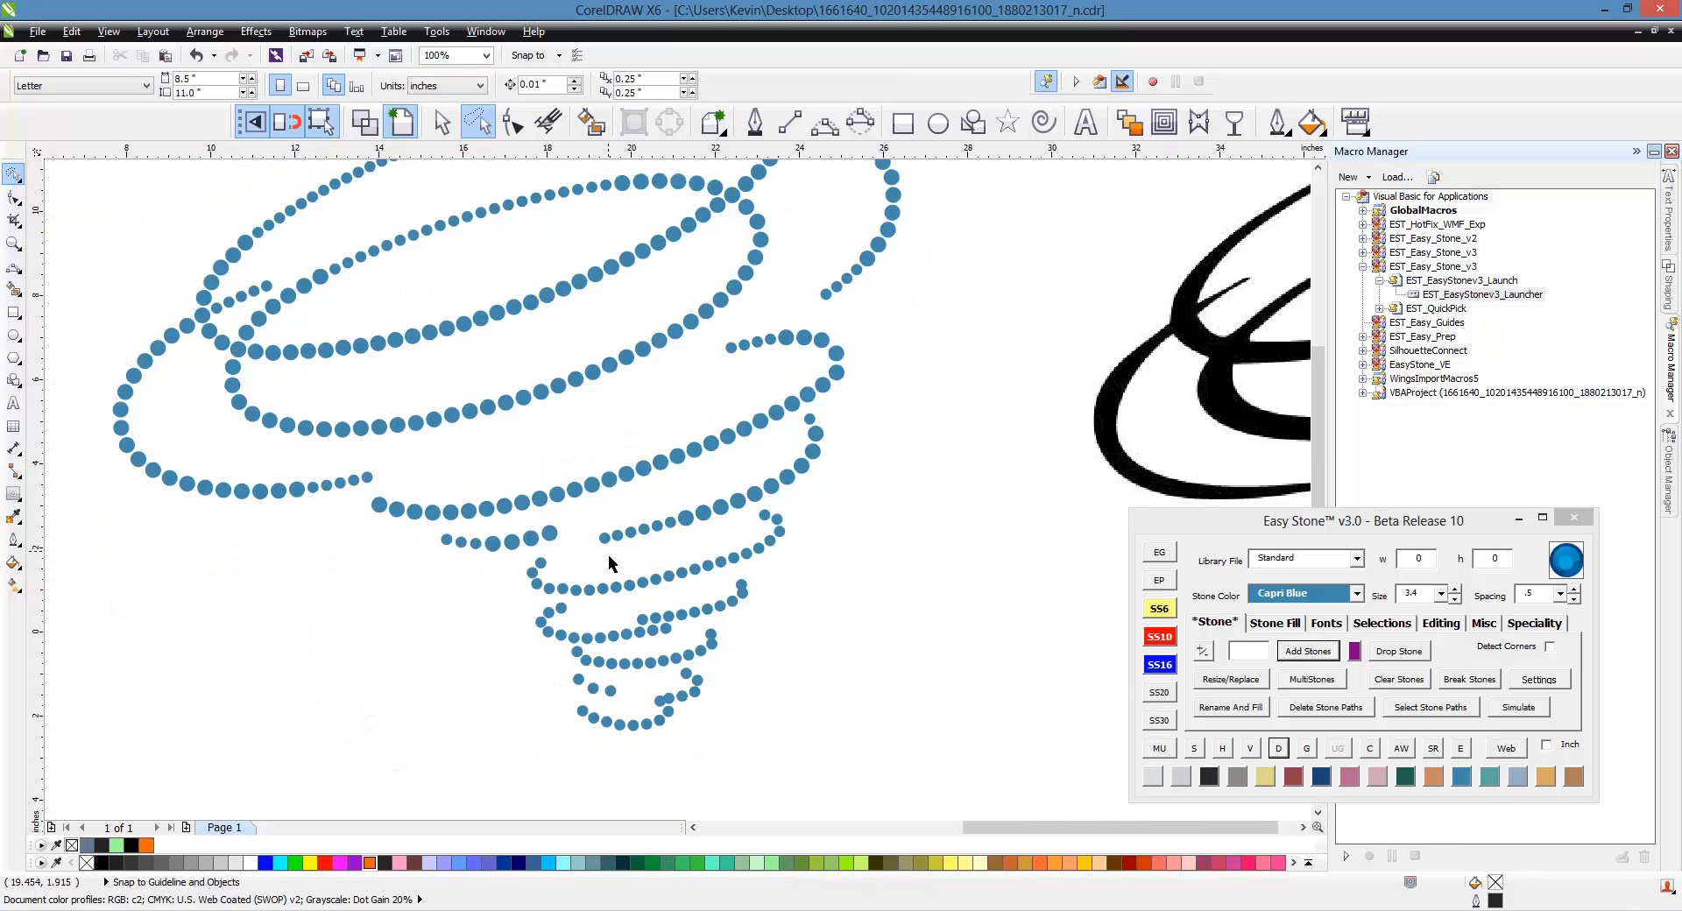
scroll(608, 554, "down", 1)
scroll(575, 507, "down", 1)
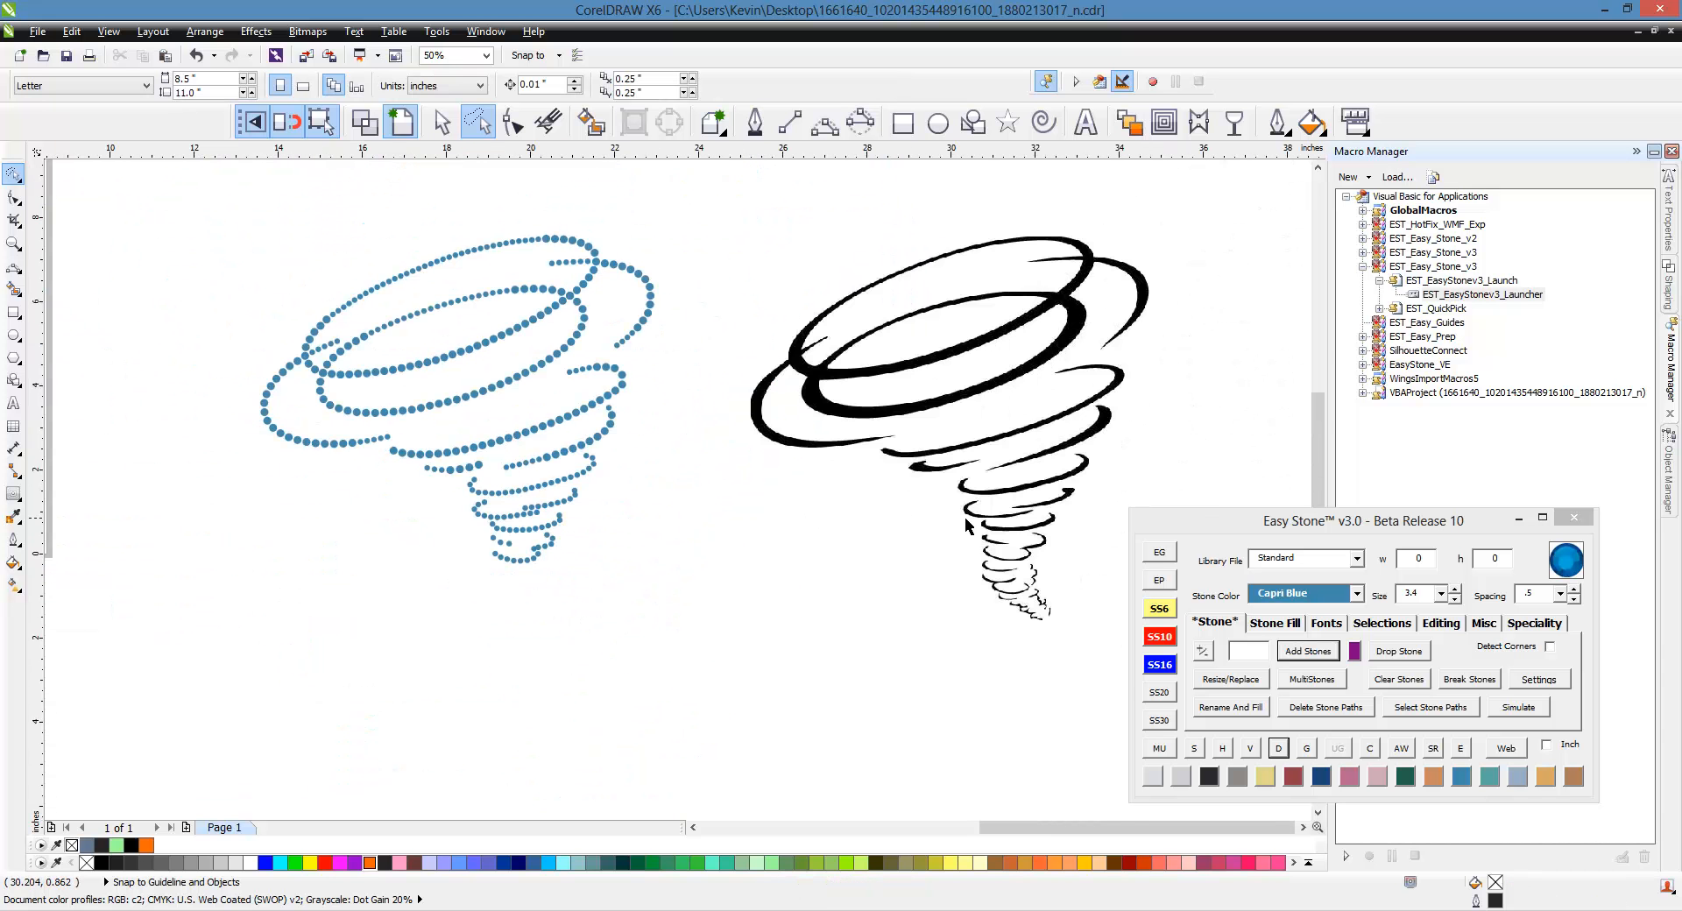
scroll(415, 486, "up", 2)
scroll(317, 455, "up", 1)
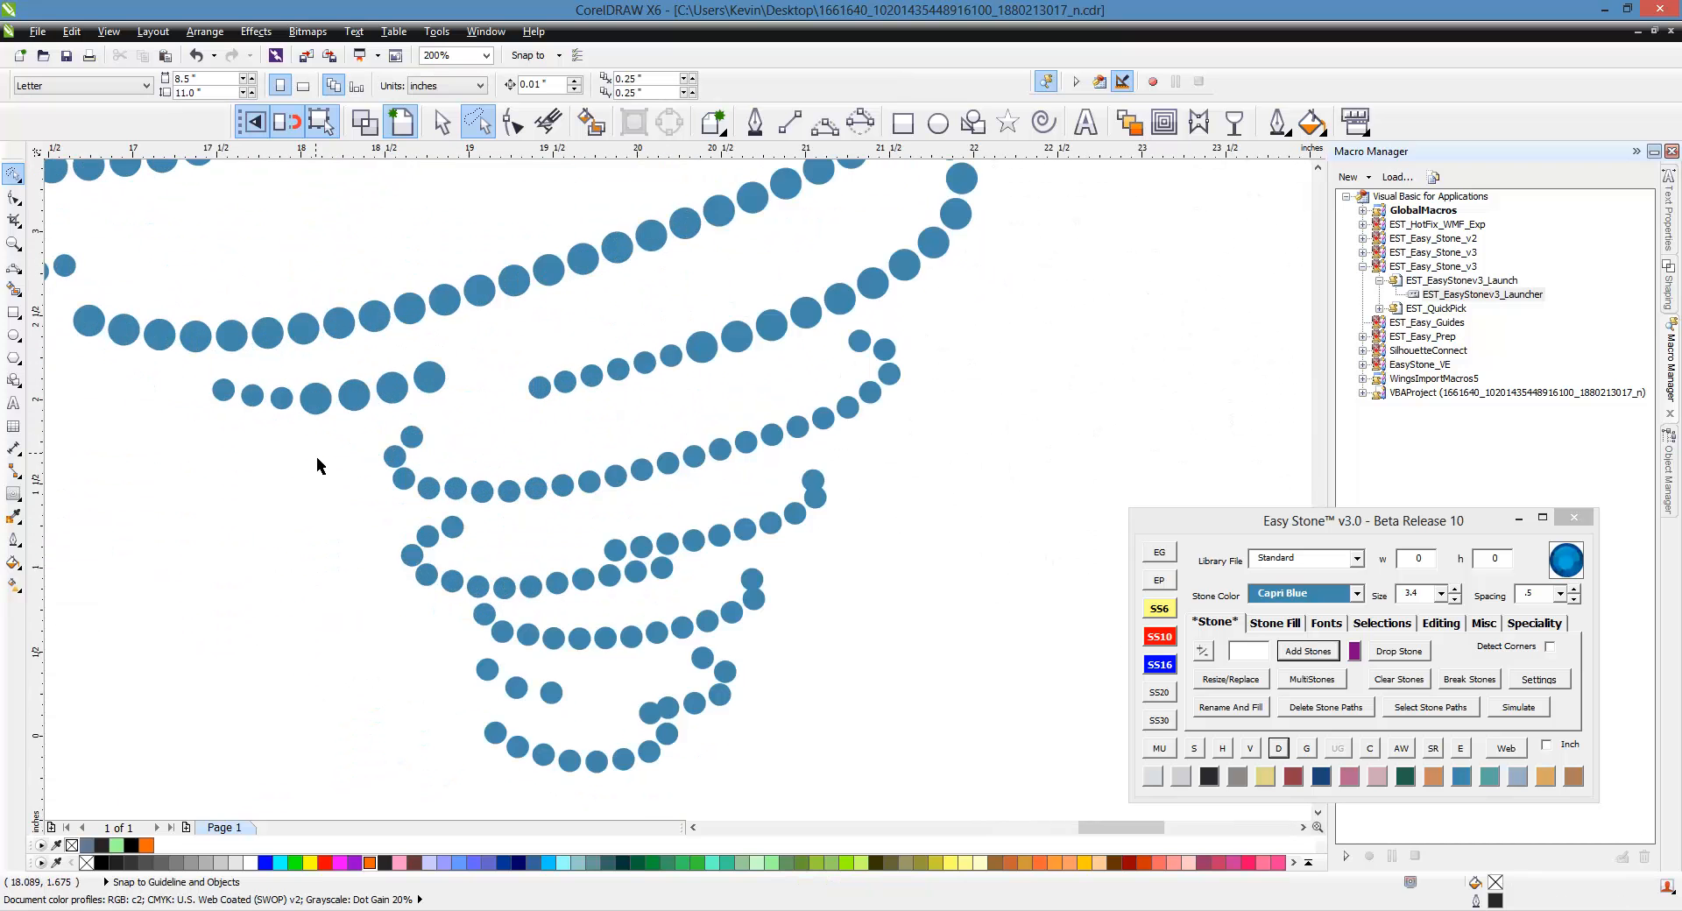
scroll(524, 444, "down", 2)
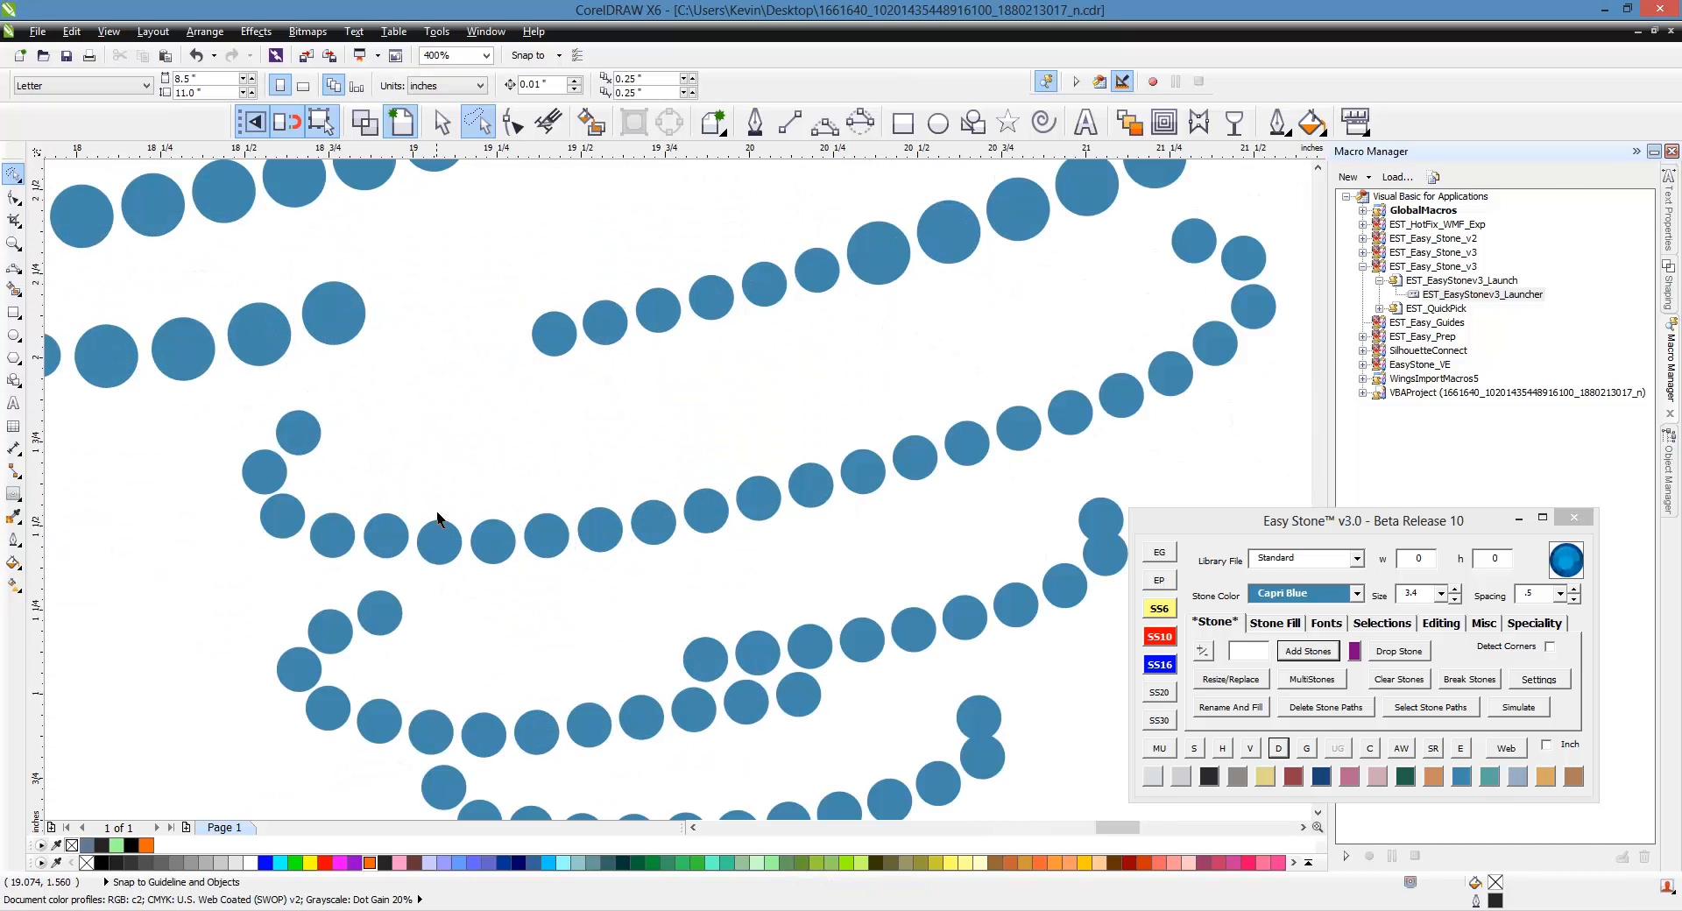
scroll(536, 440, "up", 2)
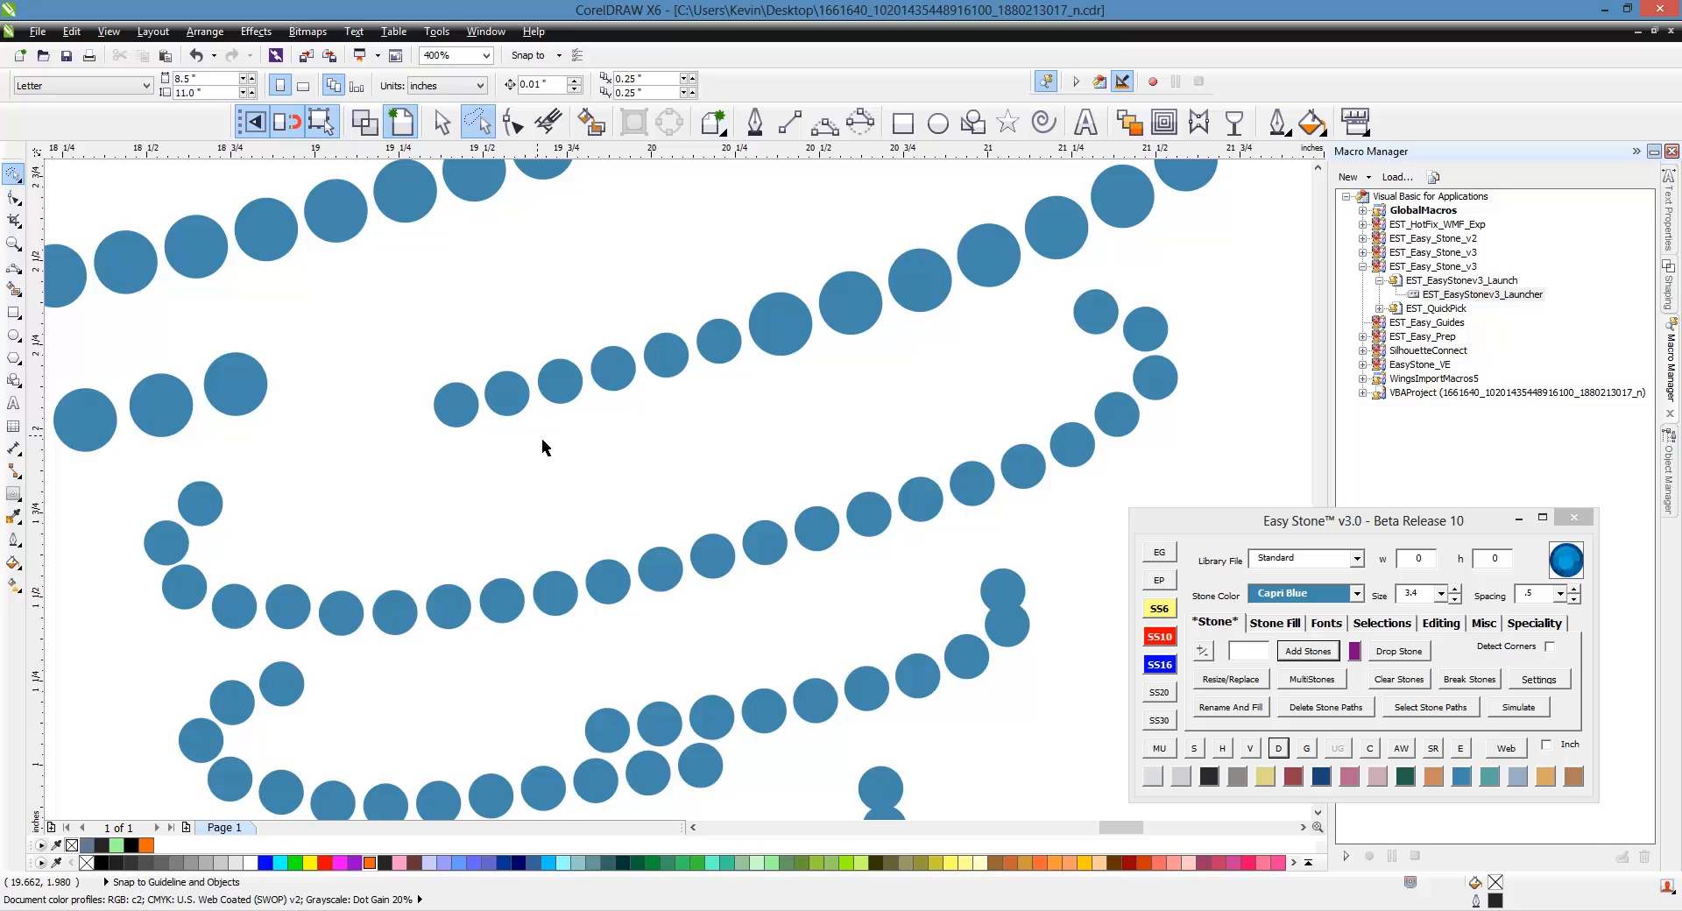
left_click(824, 123)
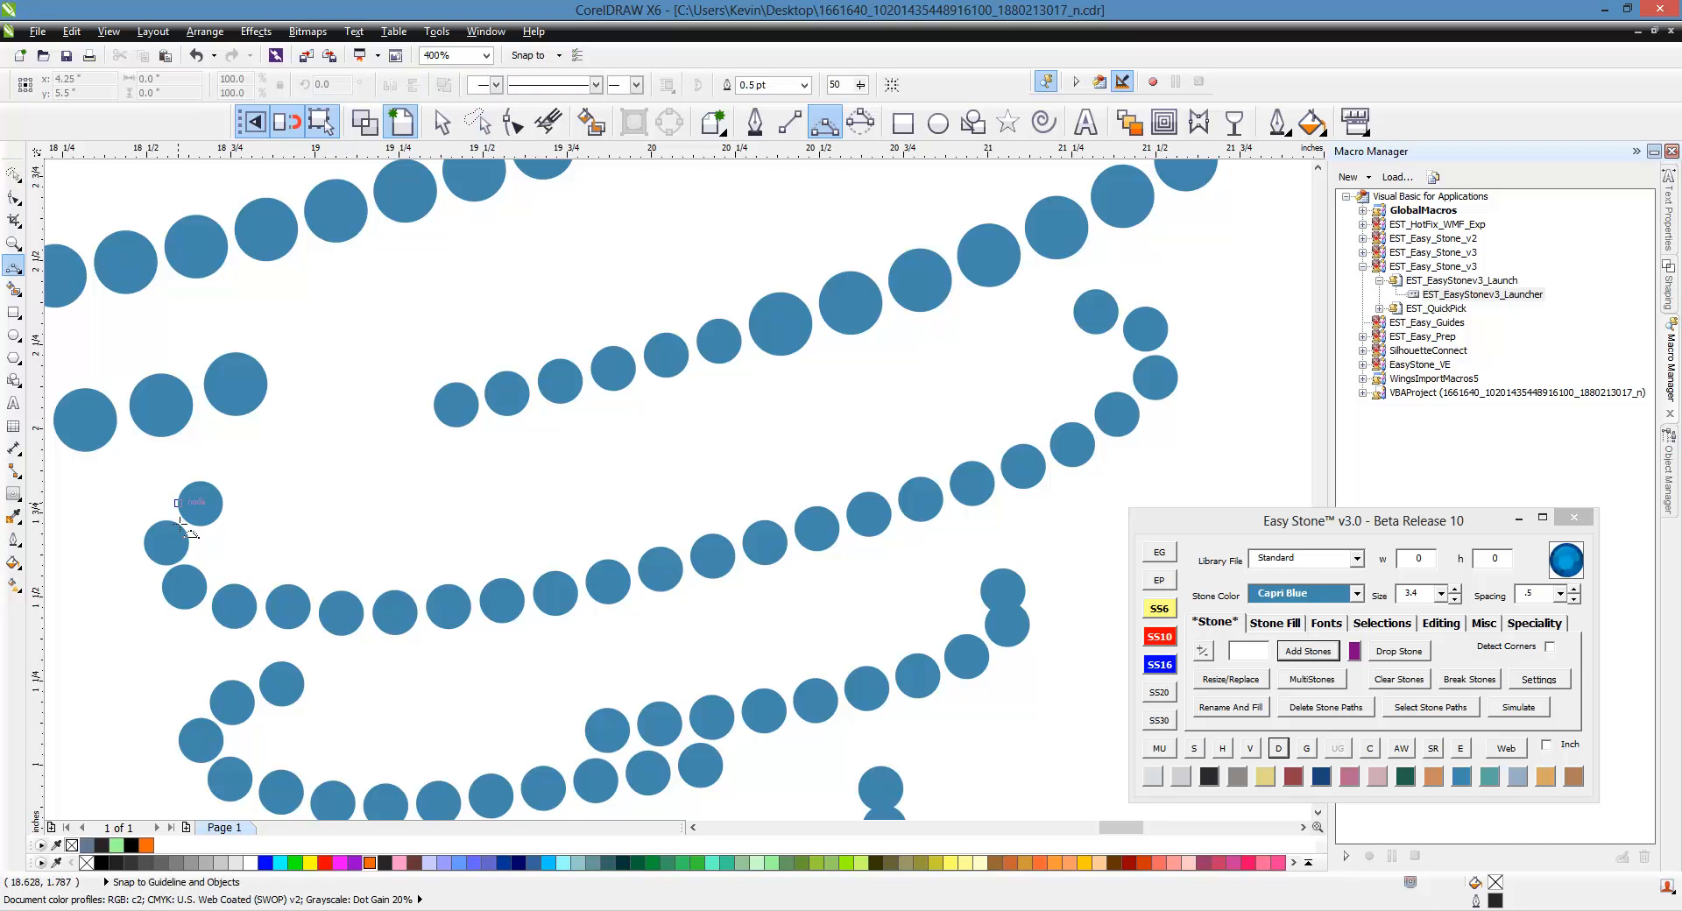
left_click_drag(1105, 321, 697, 582)
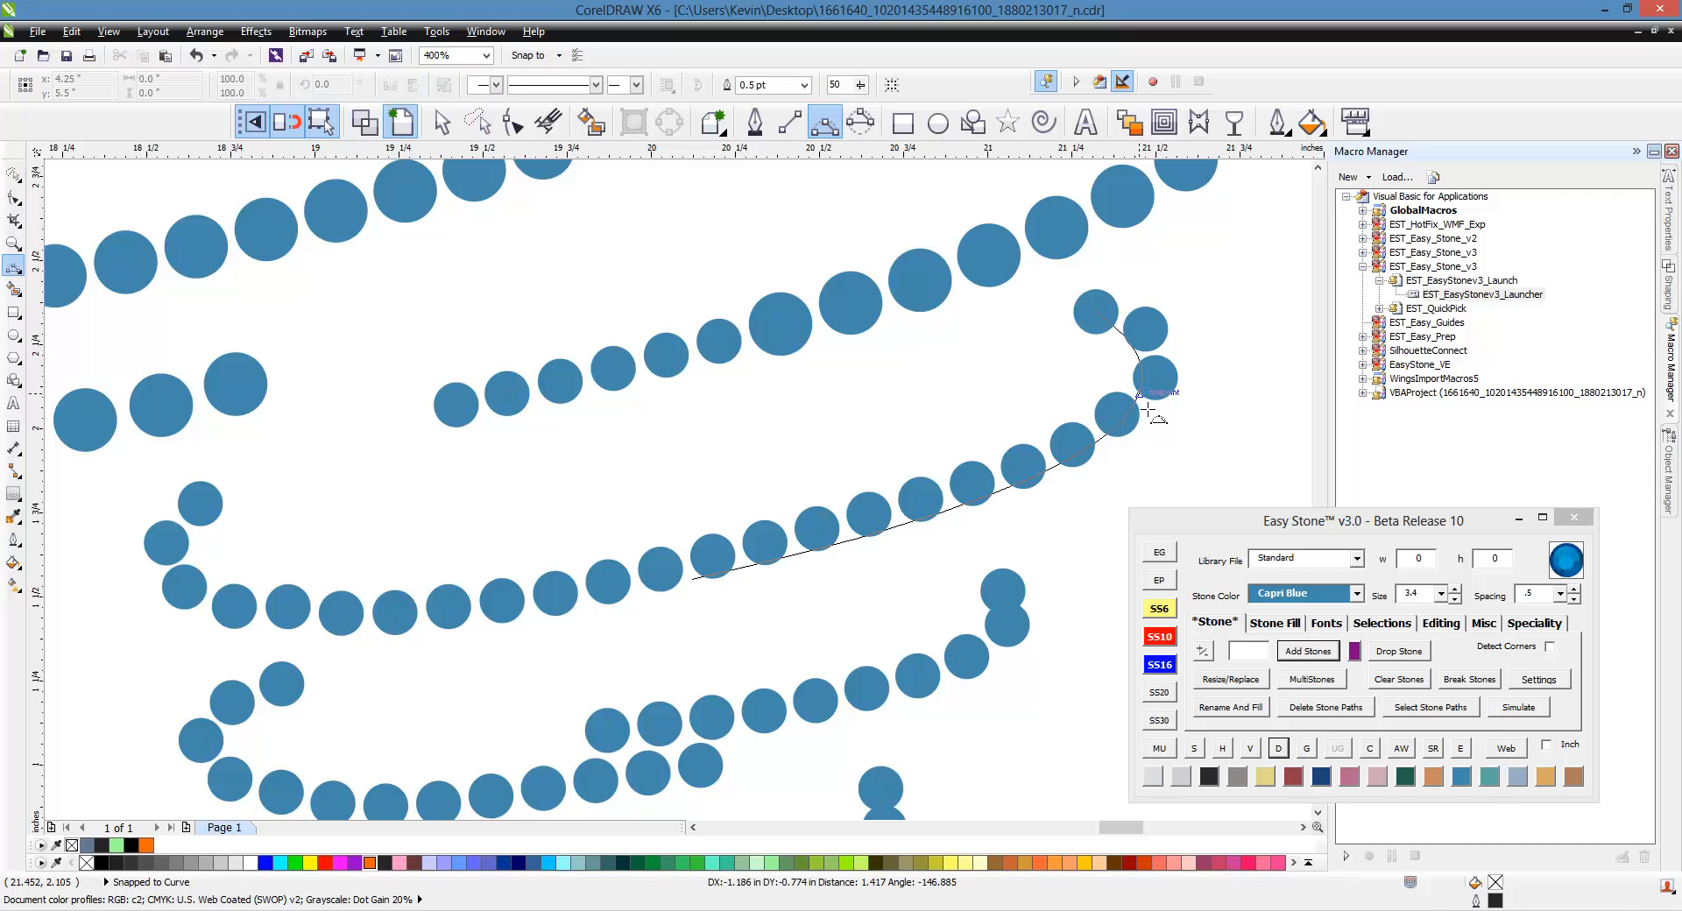
left_click(1148, 408)
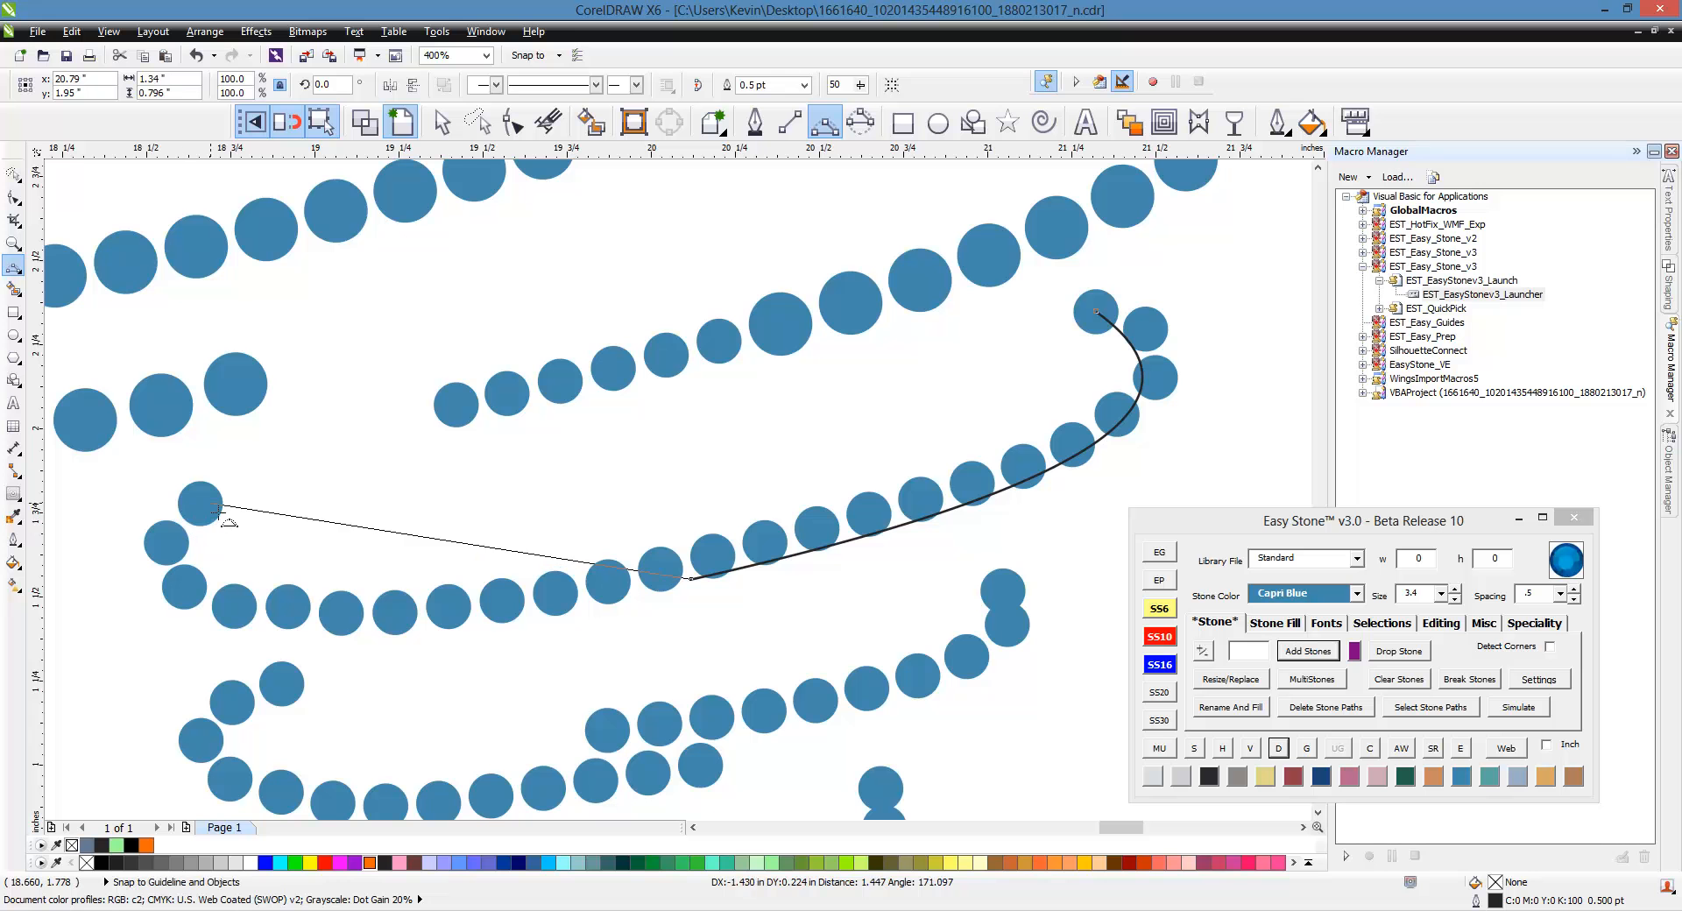
left_click_drag(218, 512, 209, 514)
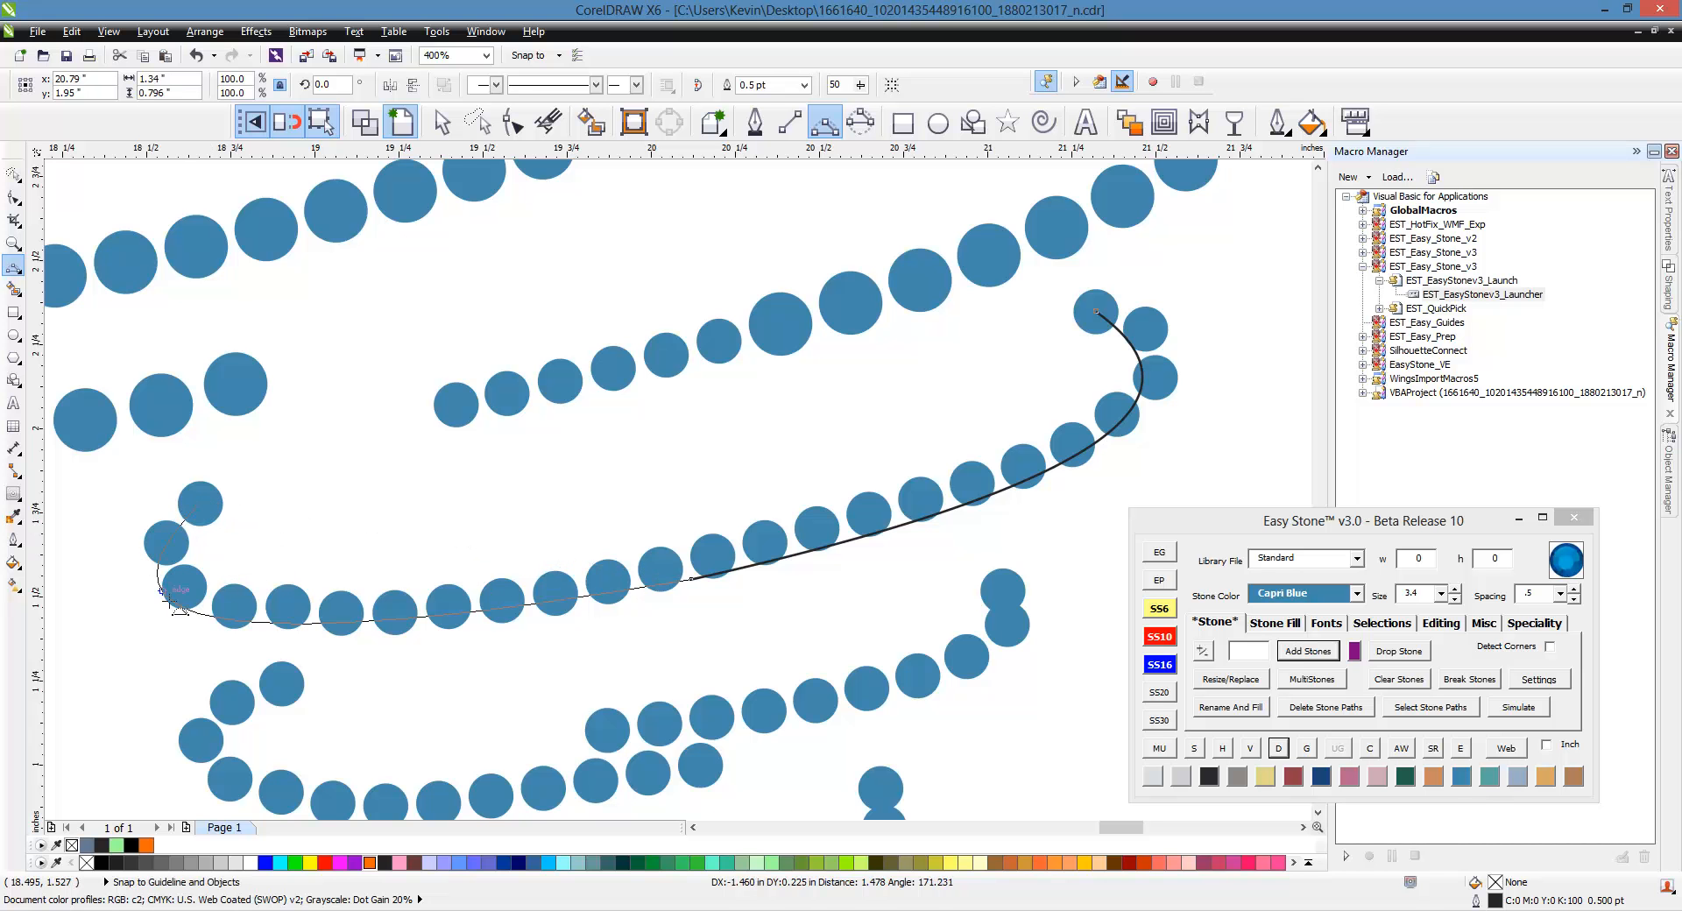
left_click(203, 611)
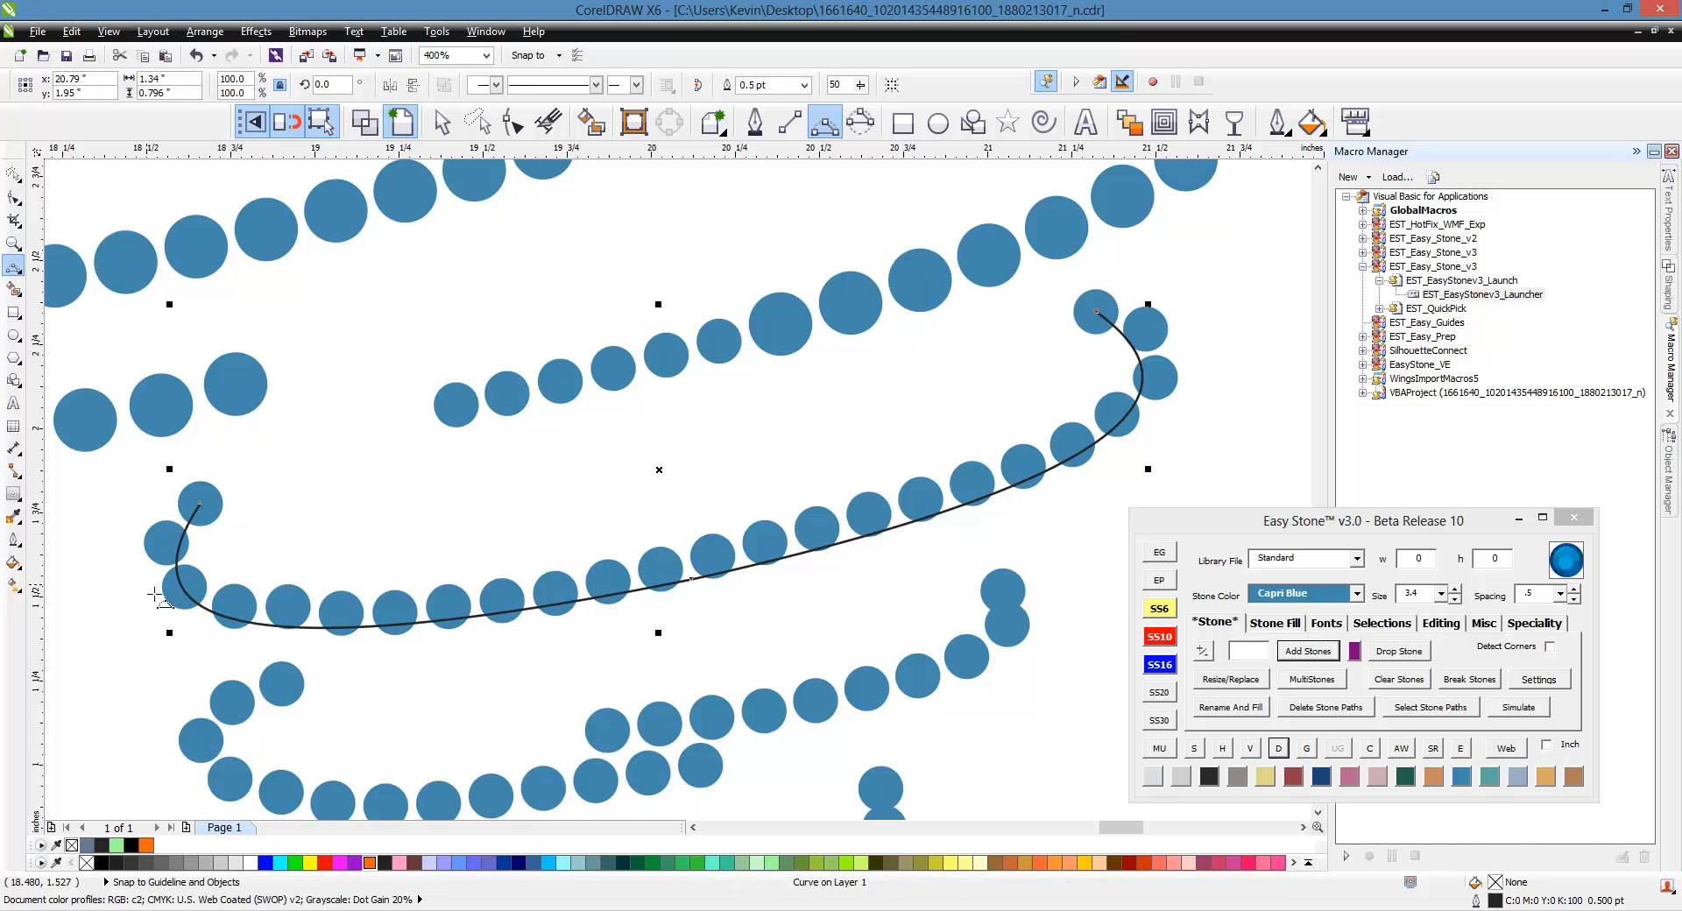
Distribute that band's stones evenly along the guide curve and break them apart from the curve.
left_click(1277, 749)
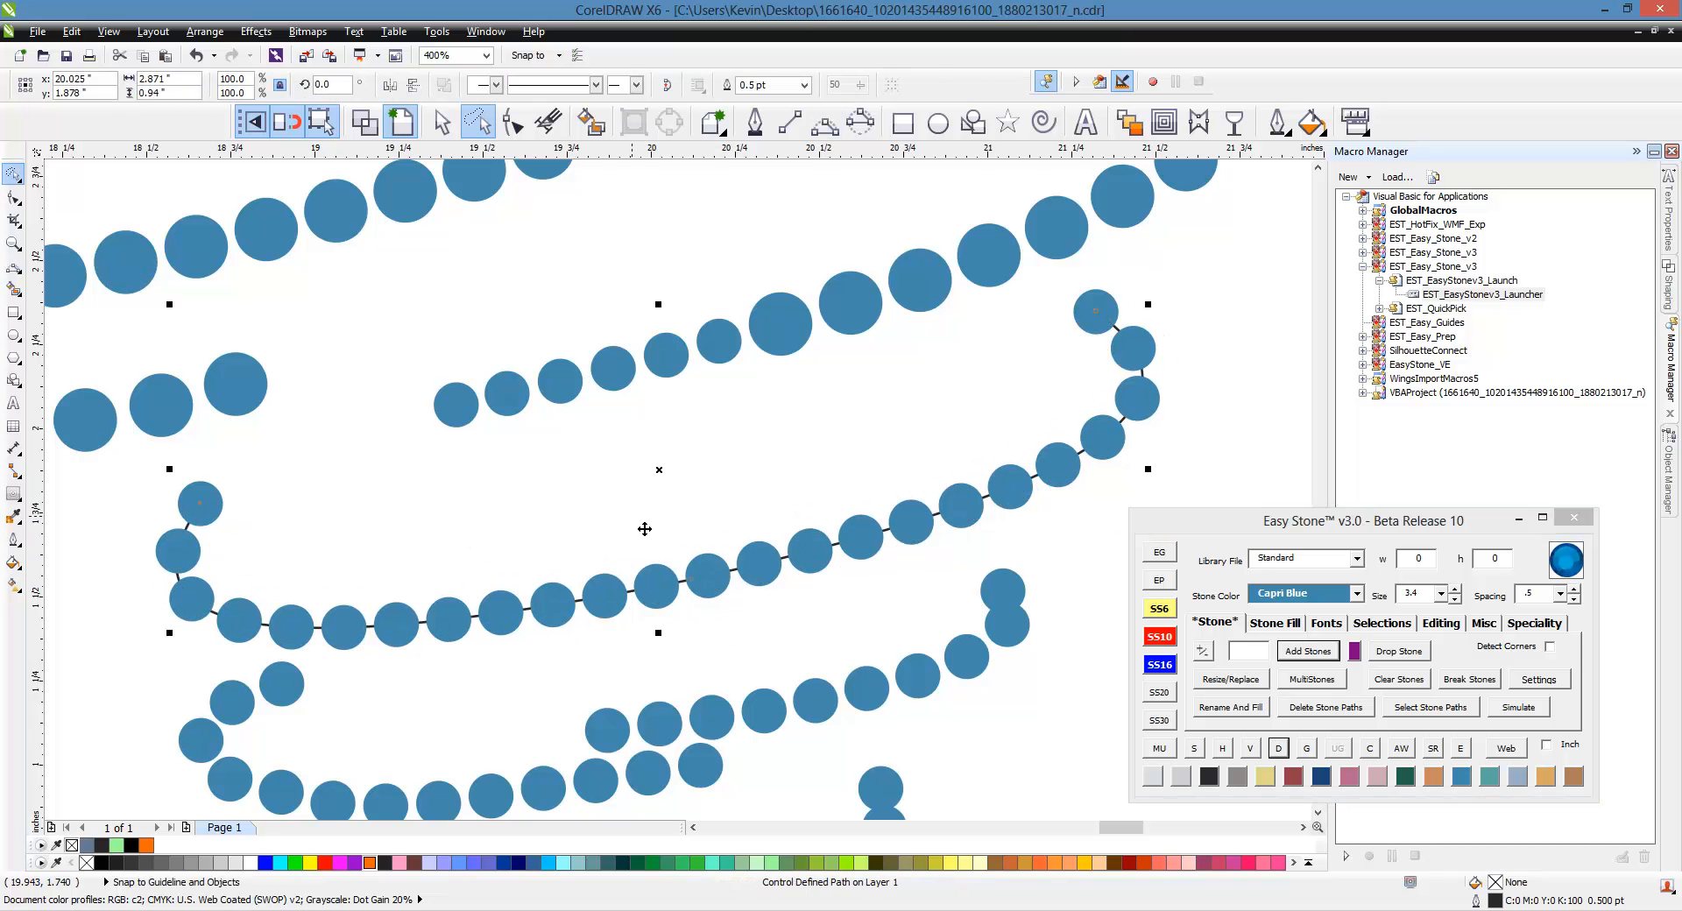
key("Delete")
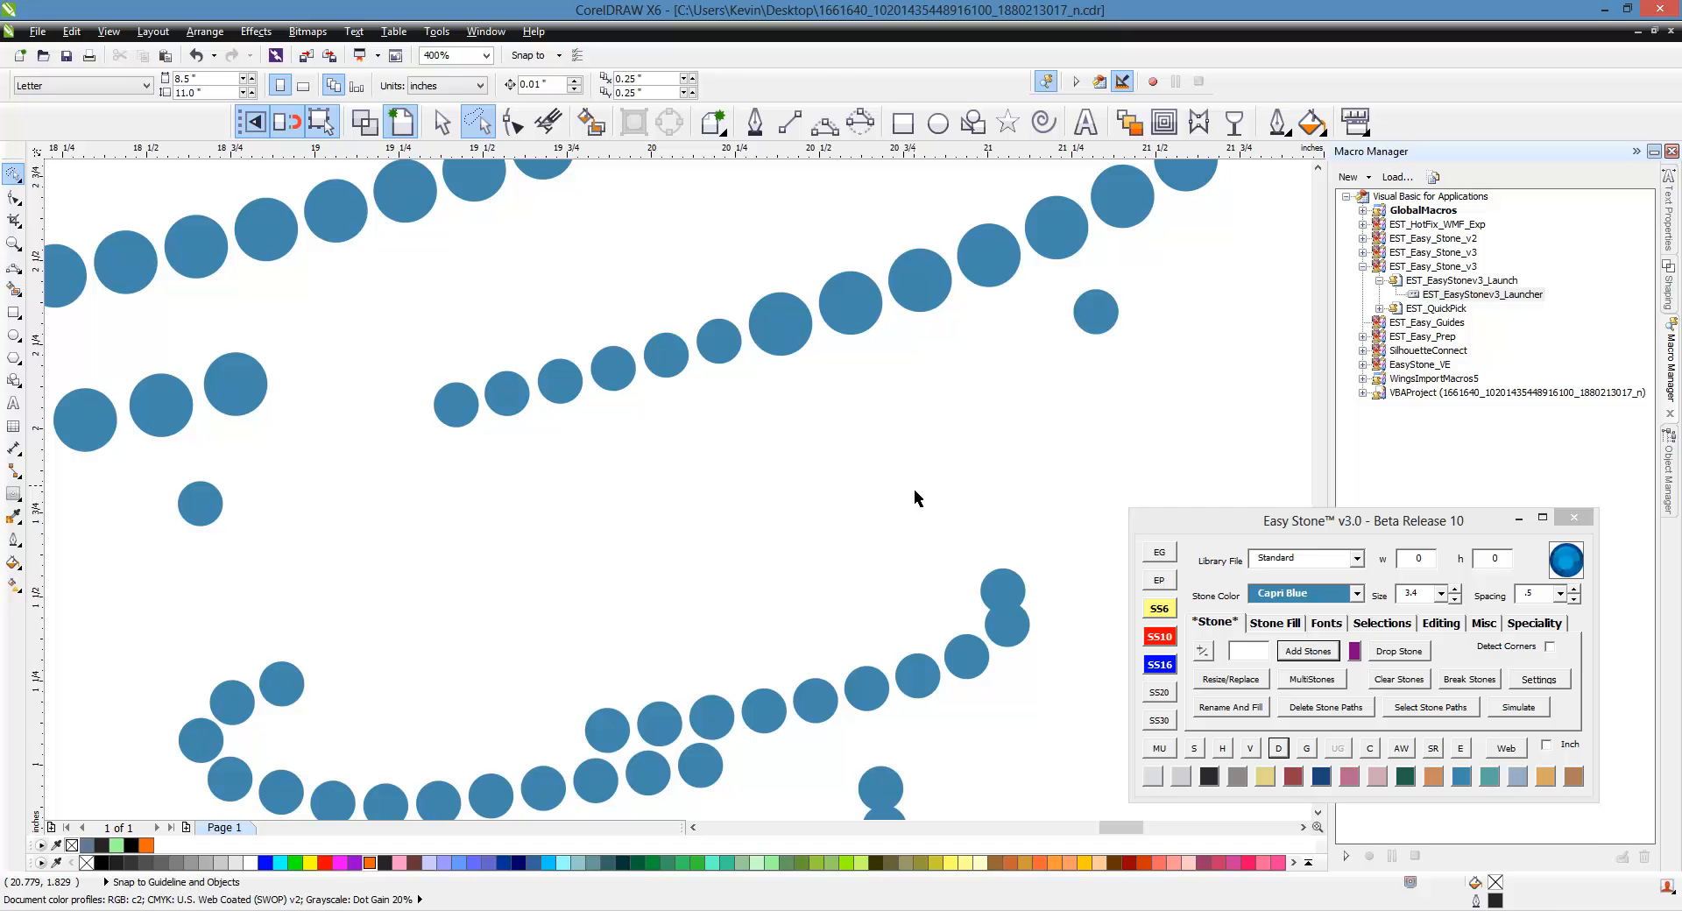
key("ctrl+z")
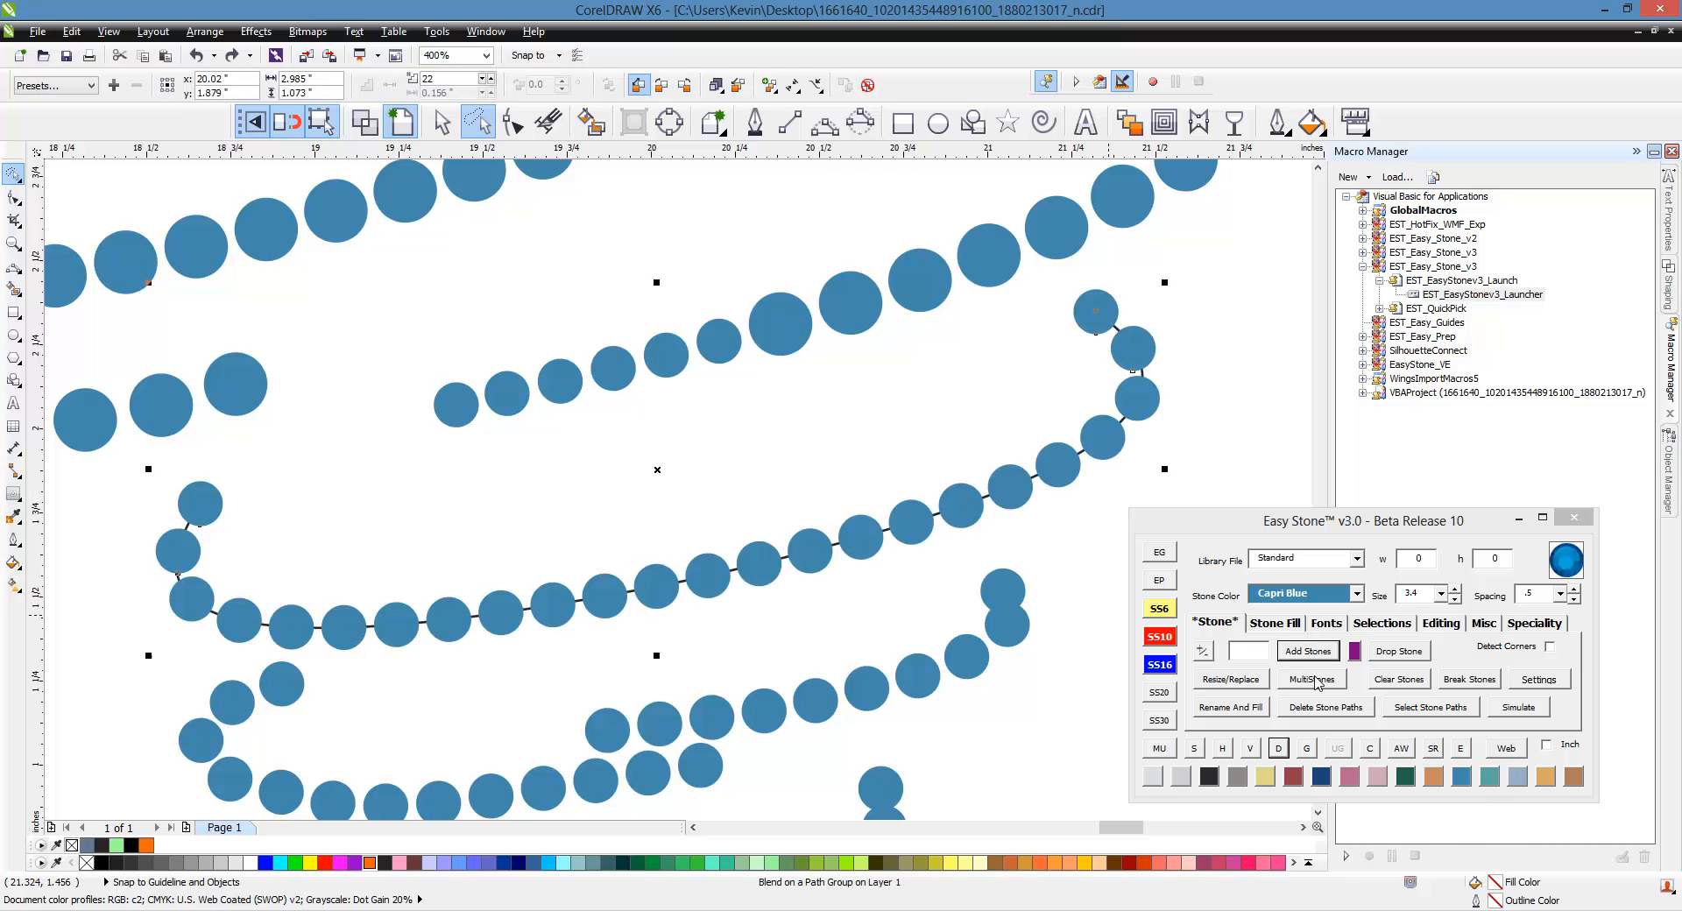
left_click(1283, 748)
Resize the two stones at the band's right tip and the four stones at its left end to SS6.
left_click(1125, 345)
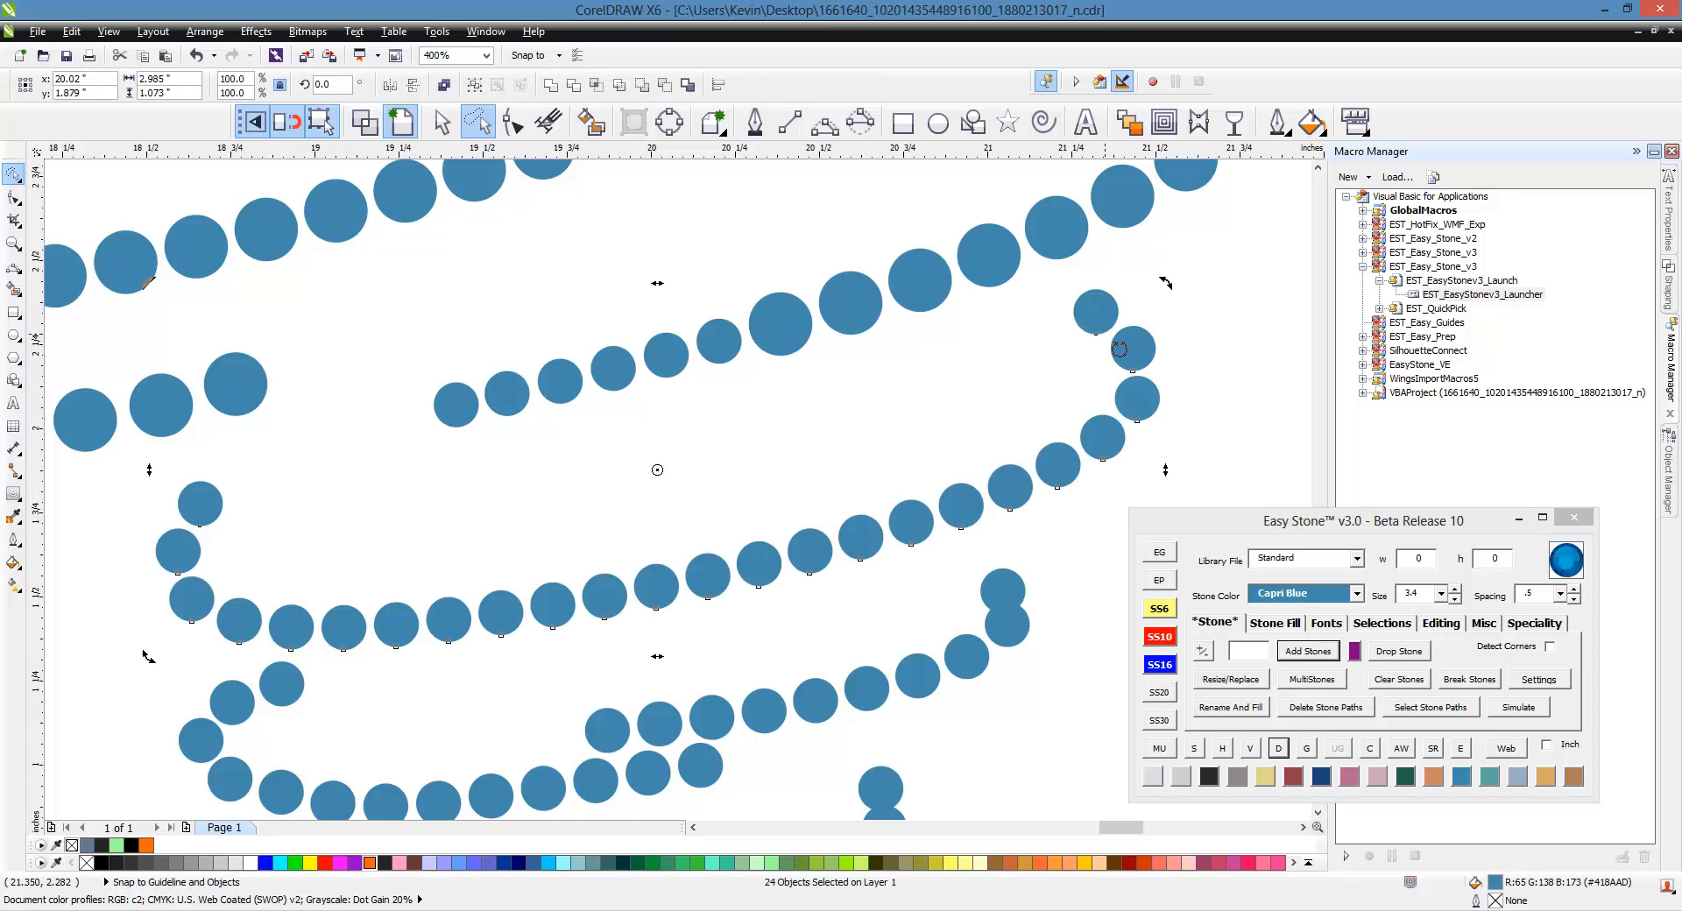
left_click(1107, 314)
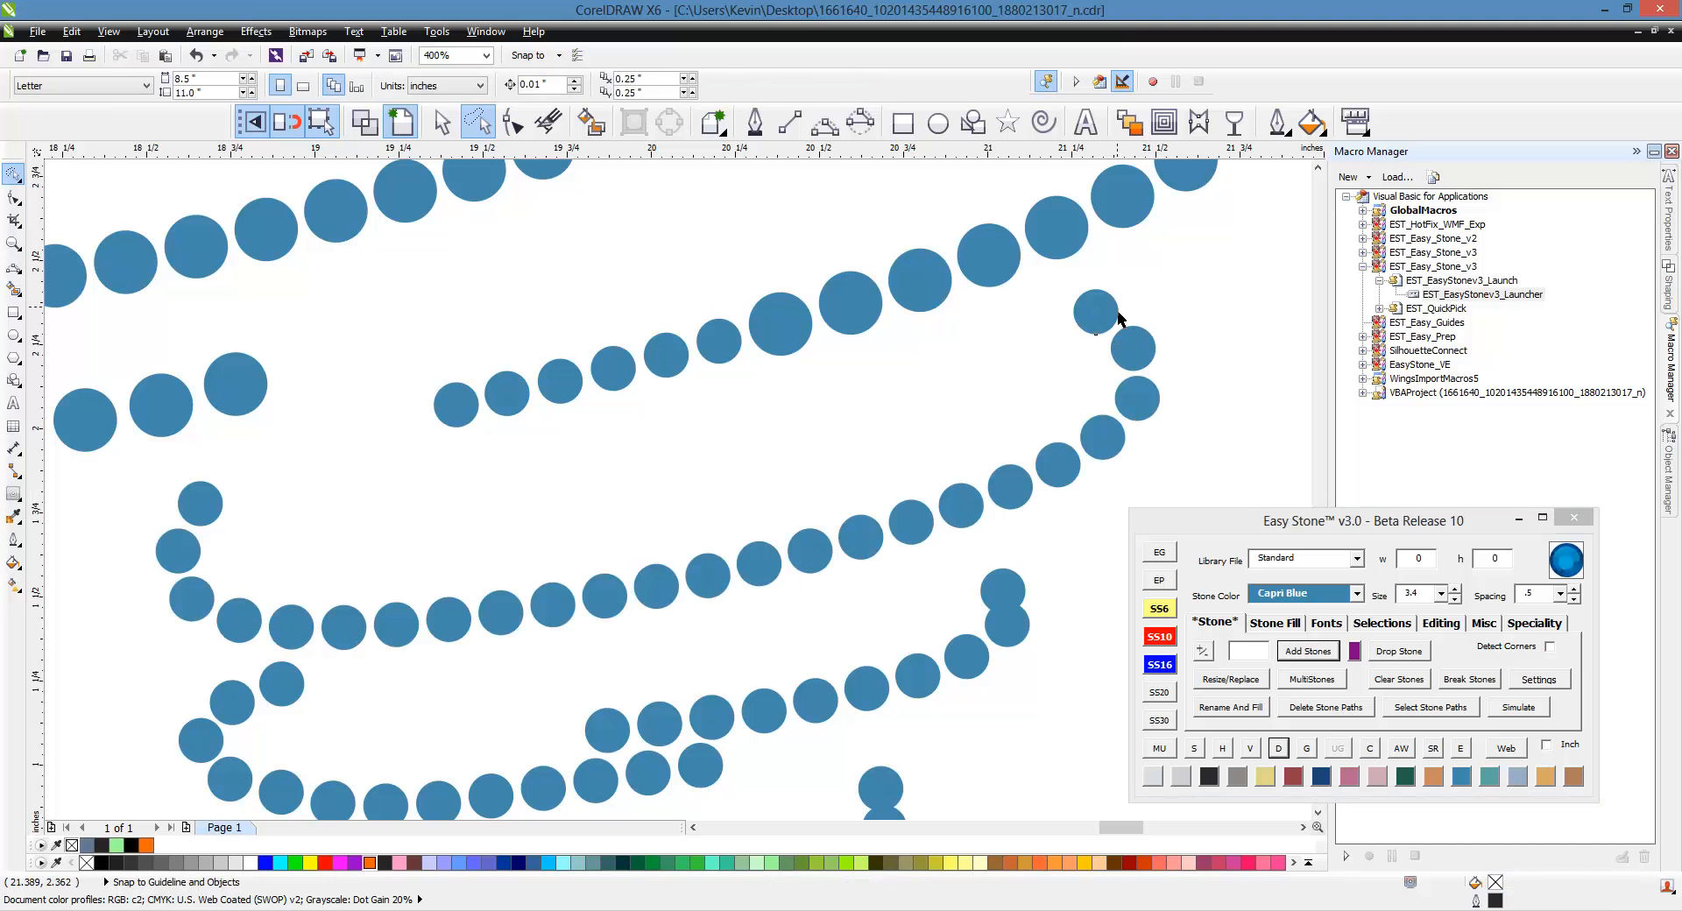
left_click(1170, 634)
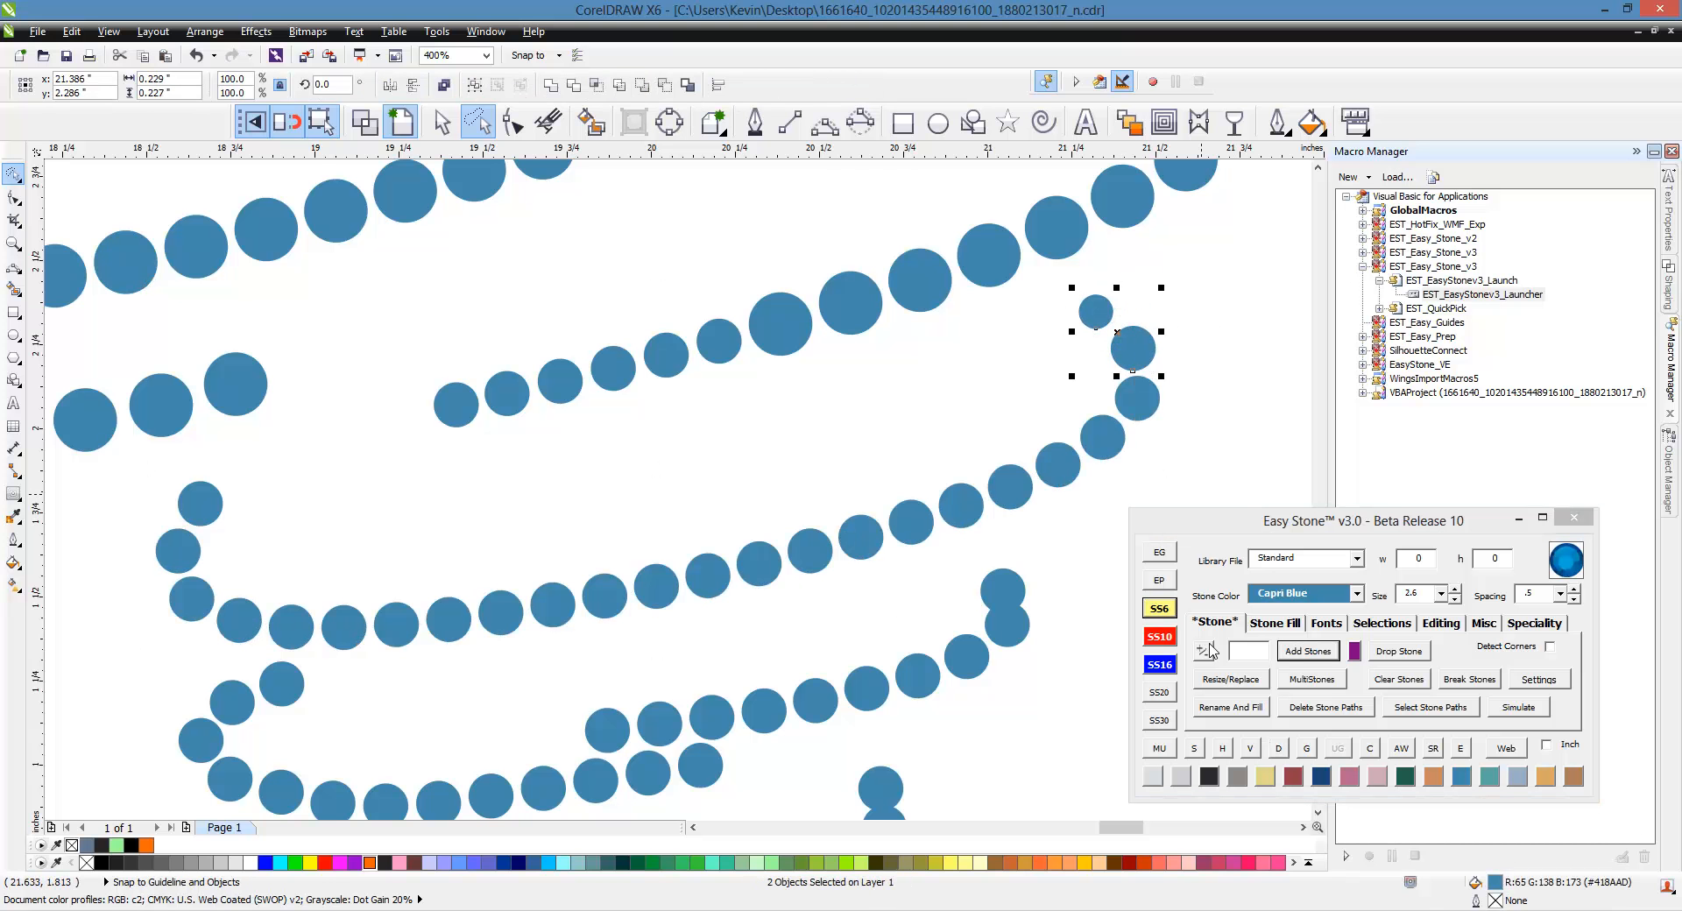
left_click(203, 503)
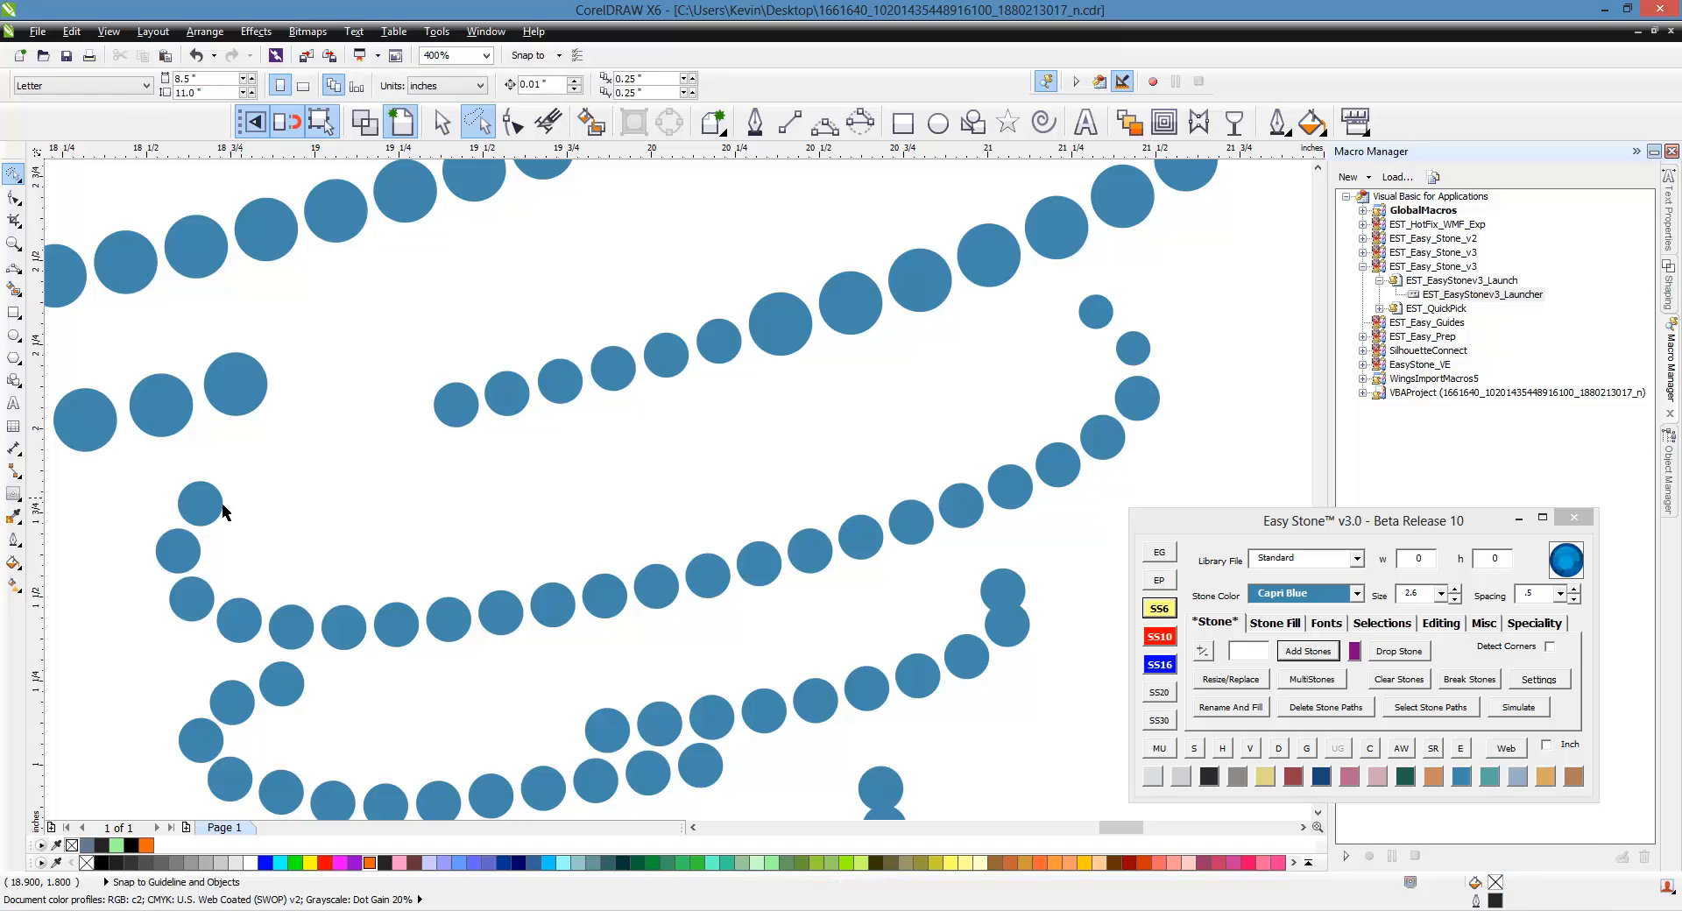
left_click(179, 552, "shift")
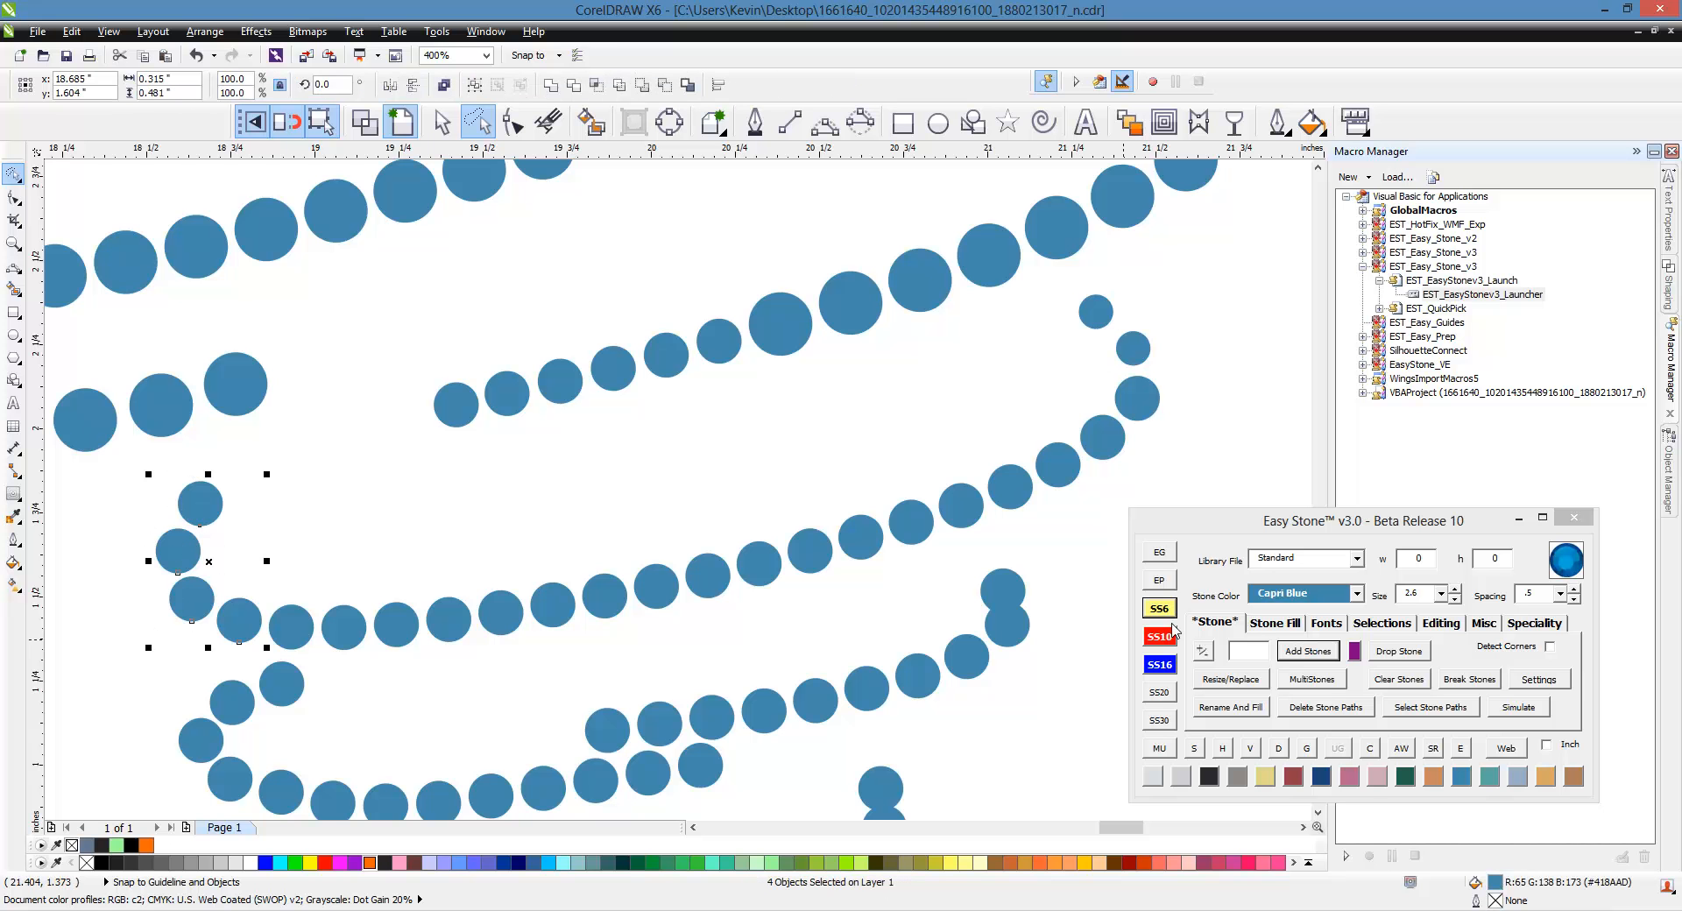
left_click(1163, 616)
Duplicate SS6 stones into the second and third gaps at the left end of the band.
left_click(207, 566)
scroll(208, 566, "up", 1)
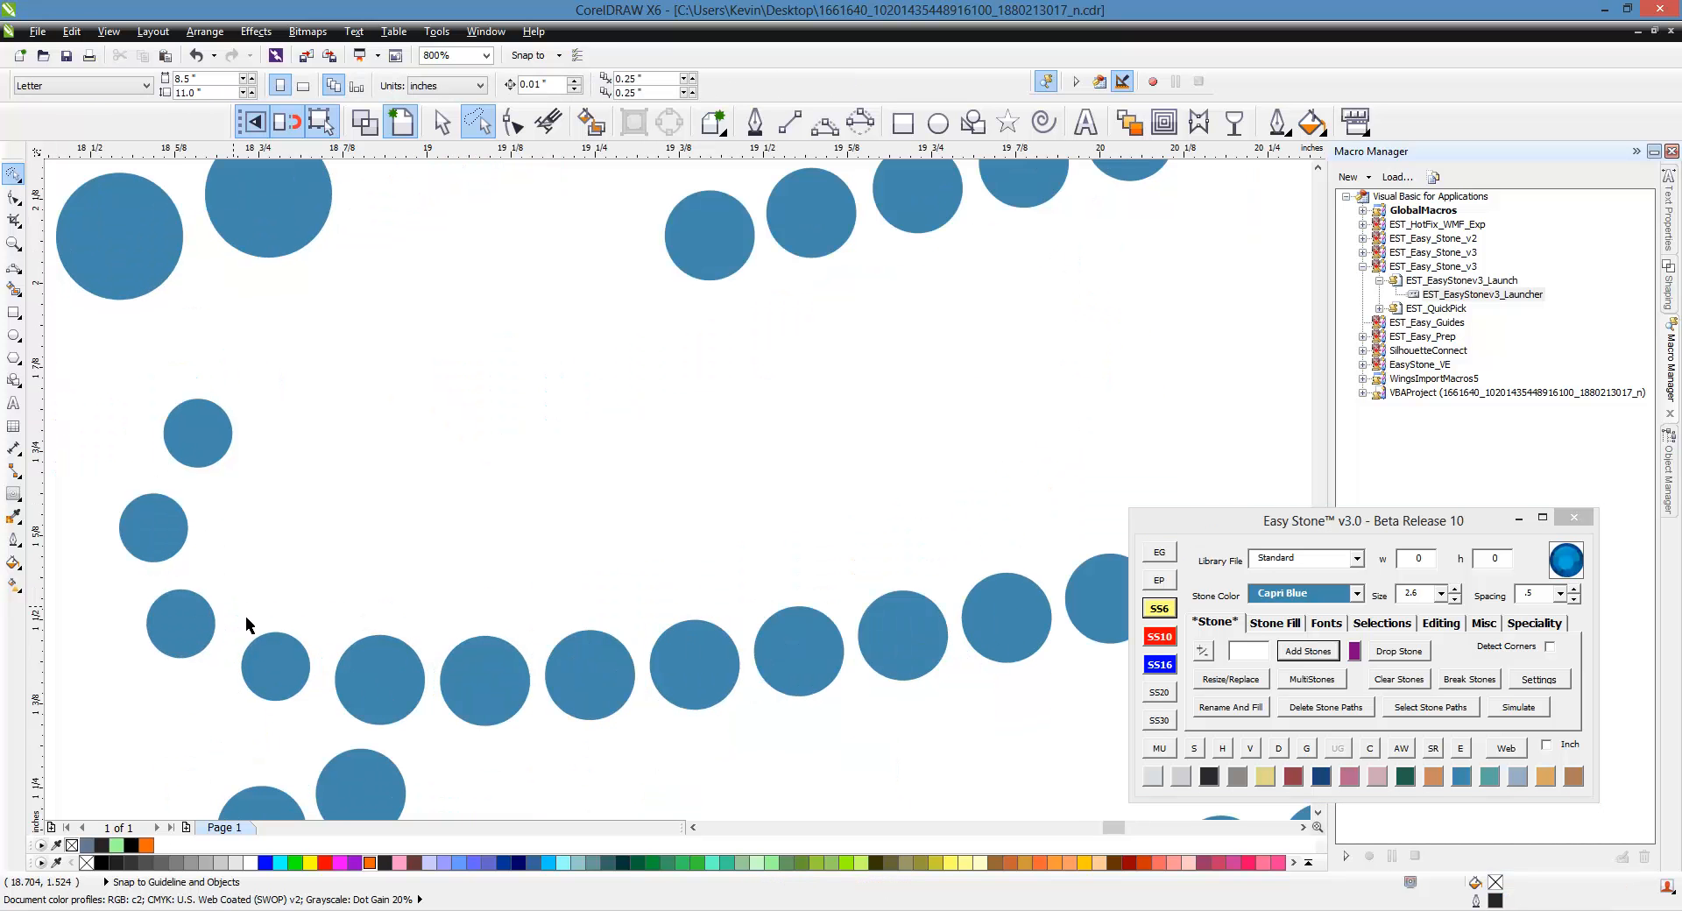
left_click(224, 634)
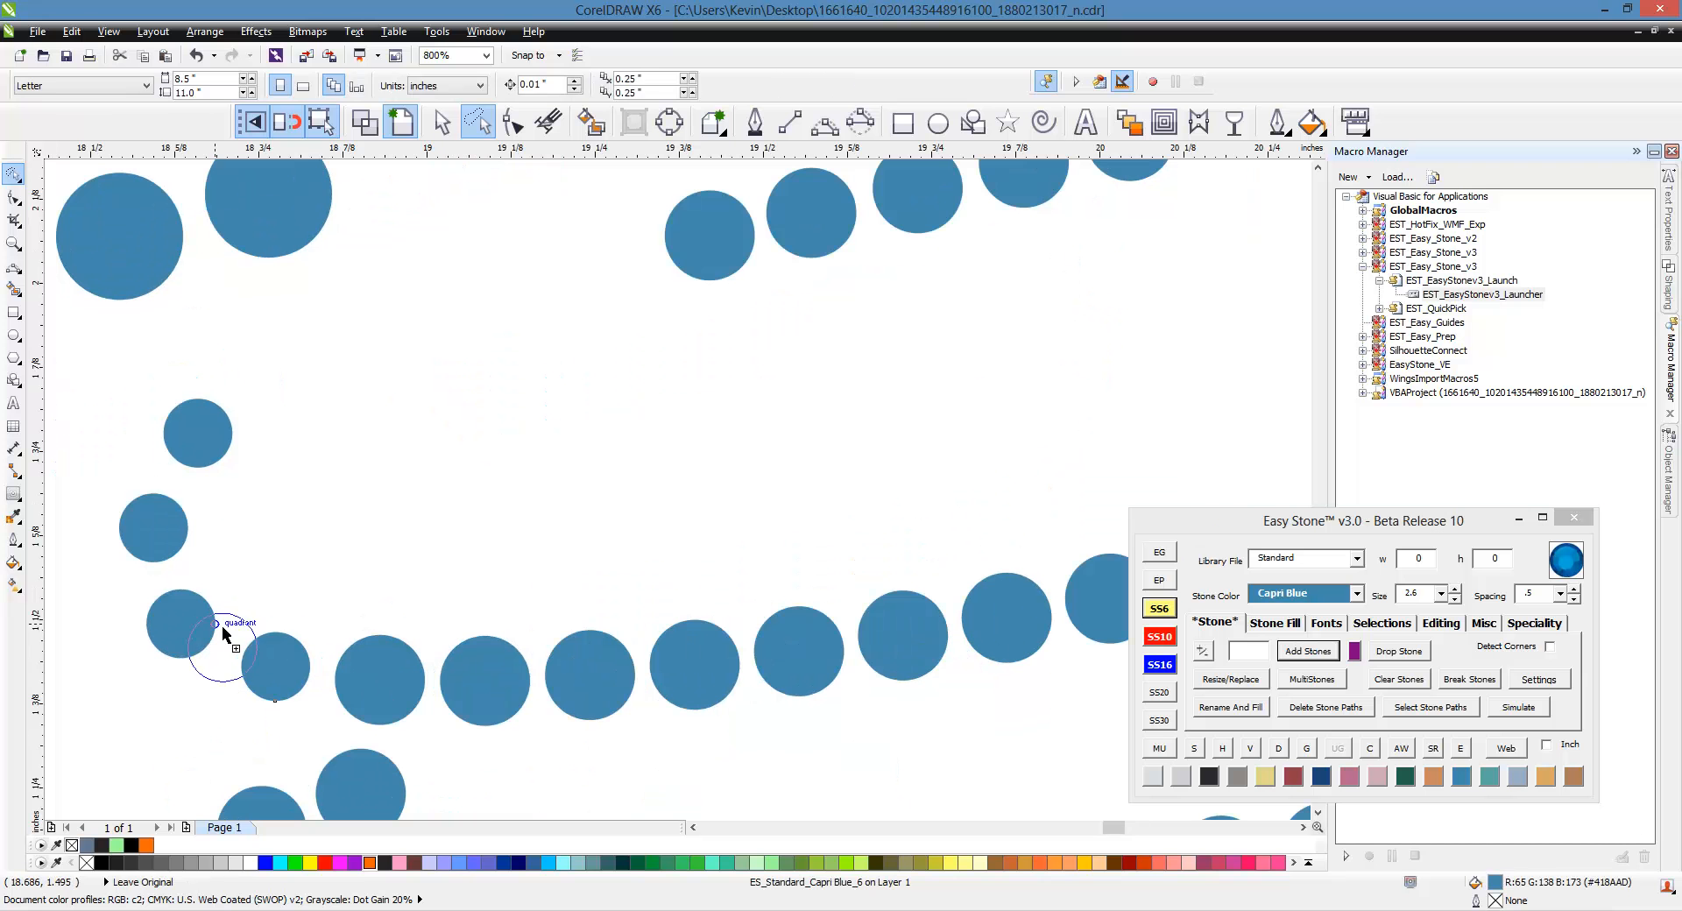
left_click(169, 575)
scroll(176, 565, "down", 1)
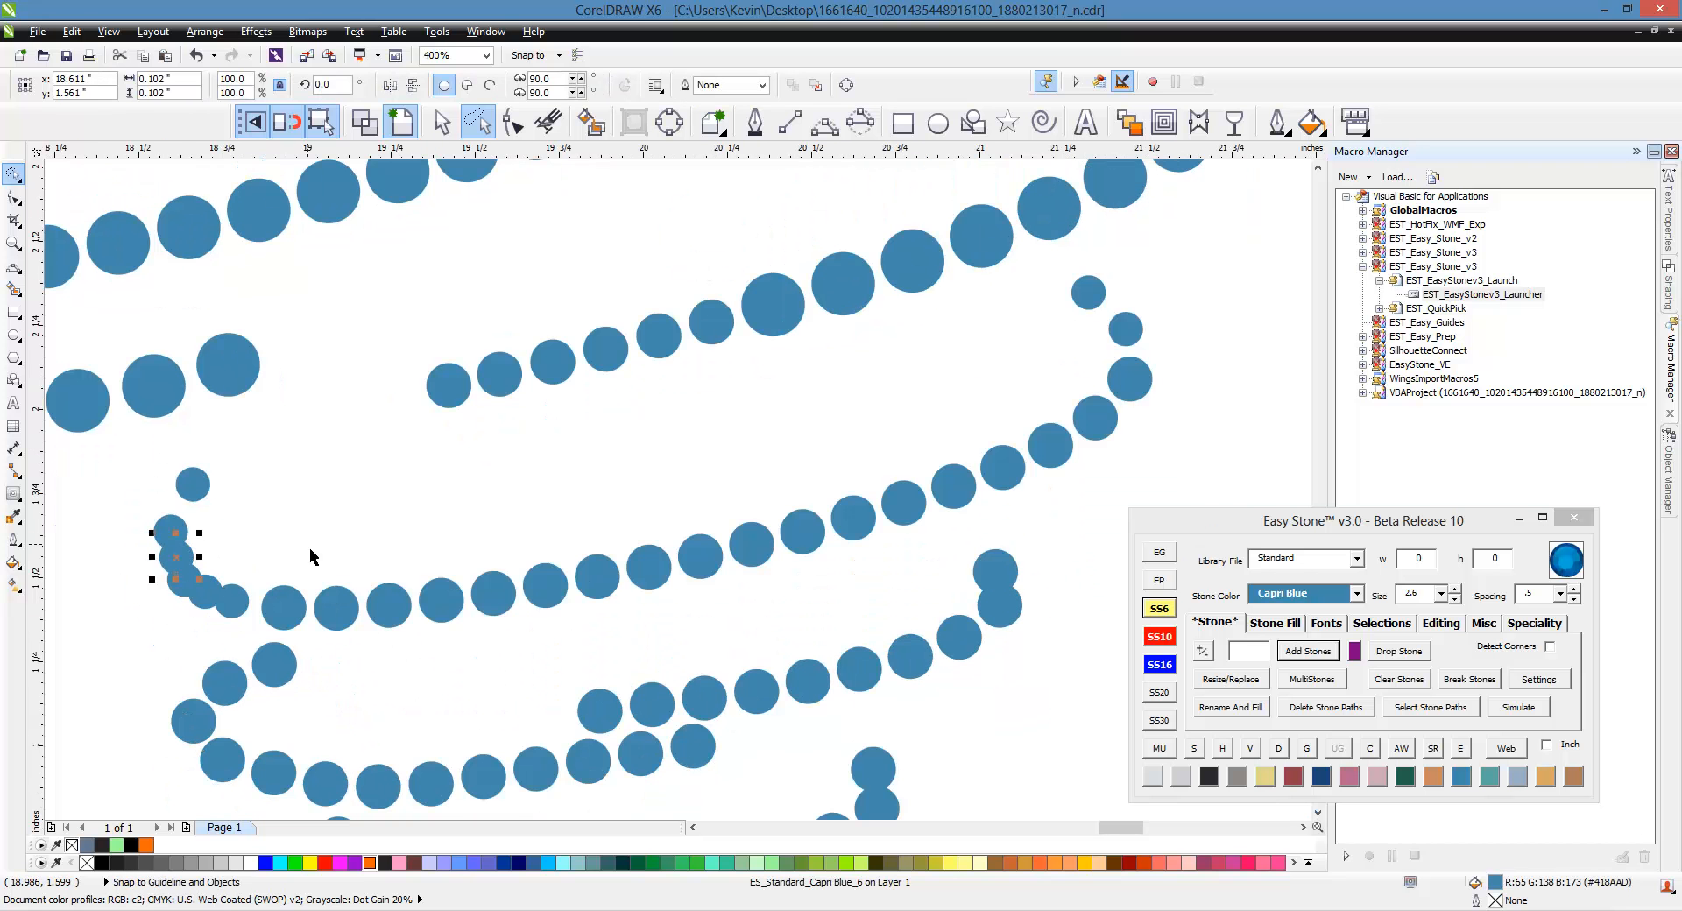
scroll(310, 548, "down", 1)
left_click(188, 537)
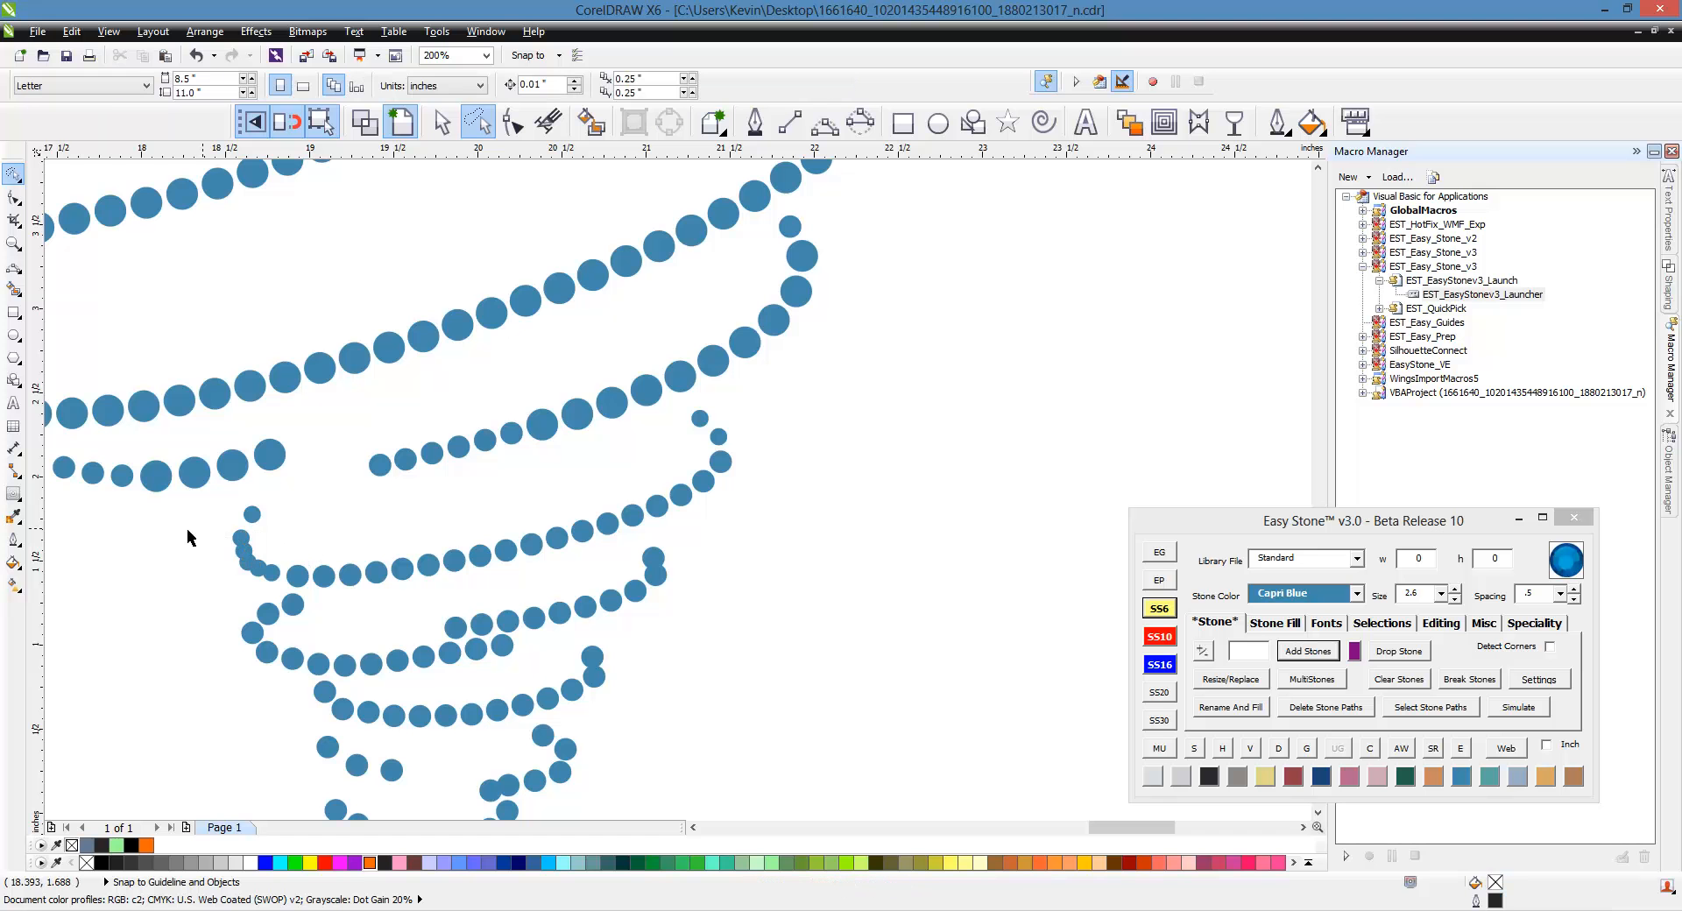
Redistribute all the stones of the band with the filled-in SS6 left end evenly along its curve.
mouse_move(250, 497)
left_mouse_down()
mouse_move(522, 490)
mouse_move(713, 422)
mouse_move(780, 487)
mouse_move(562, 592)
mouse_move(309, 601)
mouse_move(181, 521)
left_mouse_up()
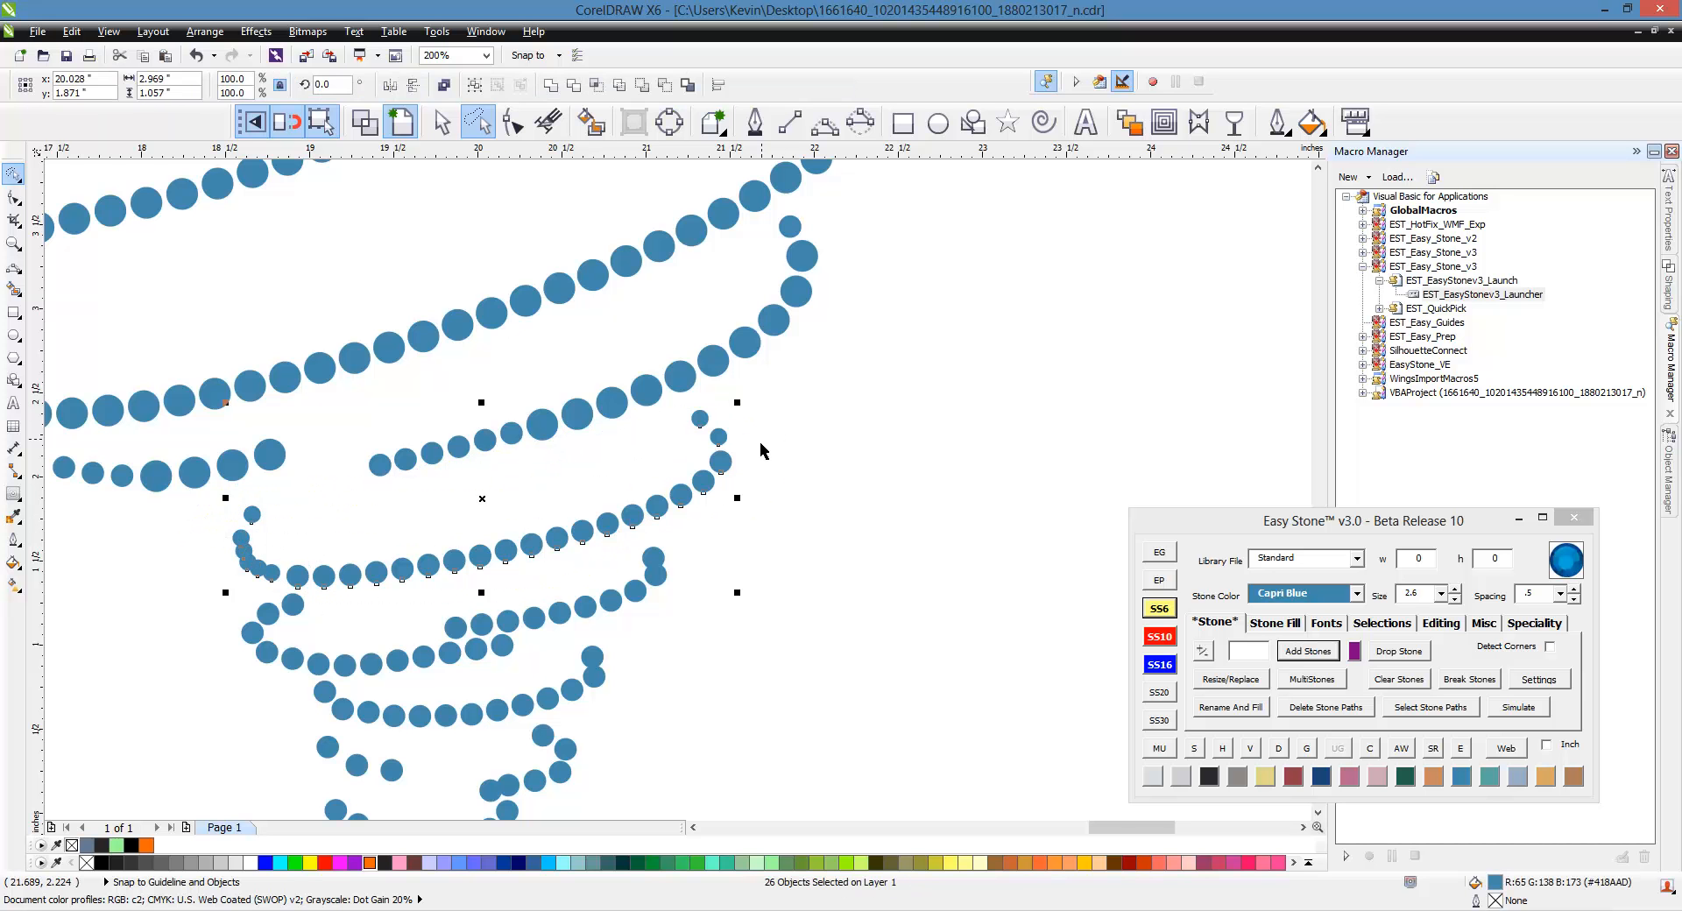
scroll(713, 428, "up", 3)
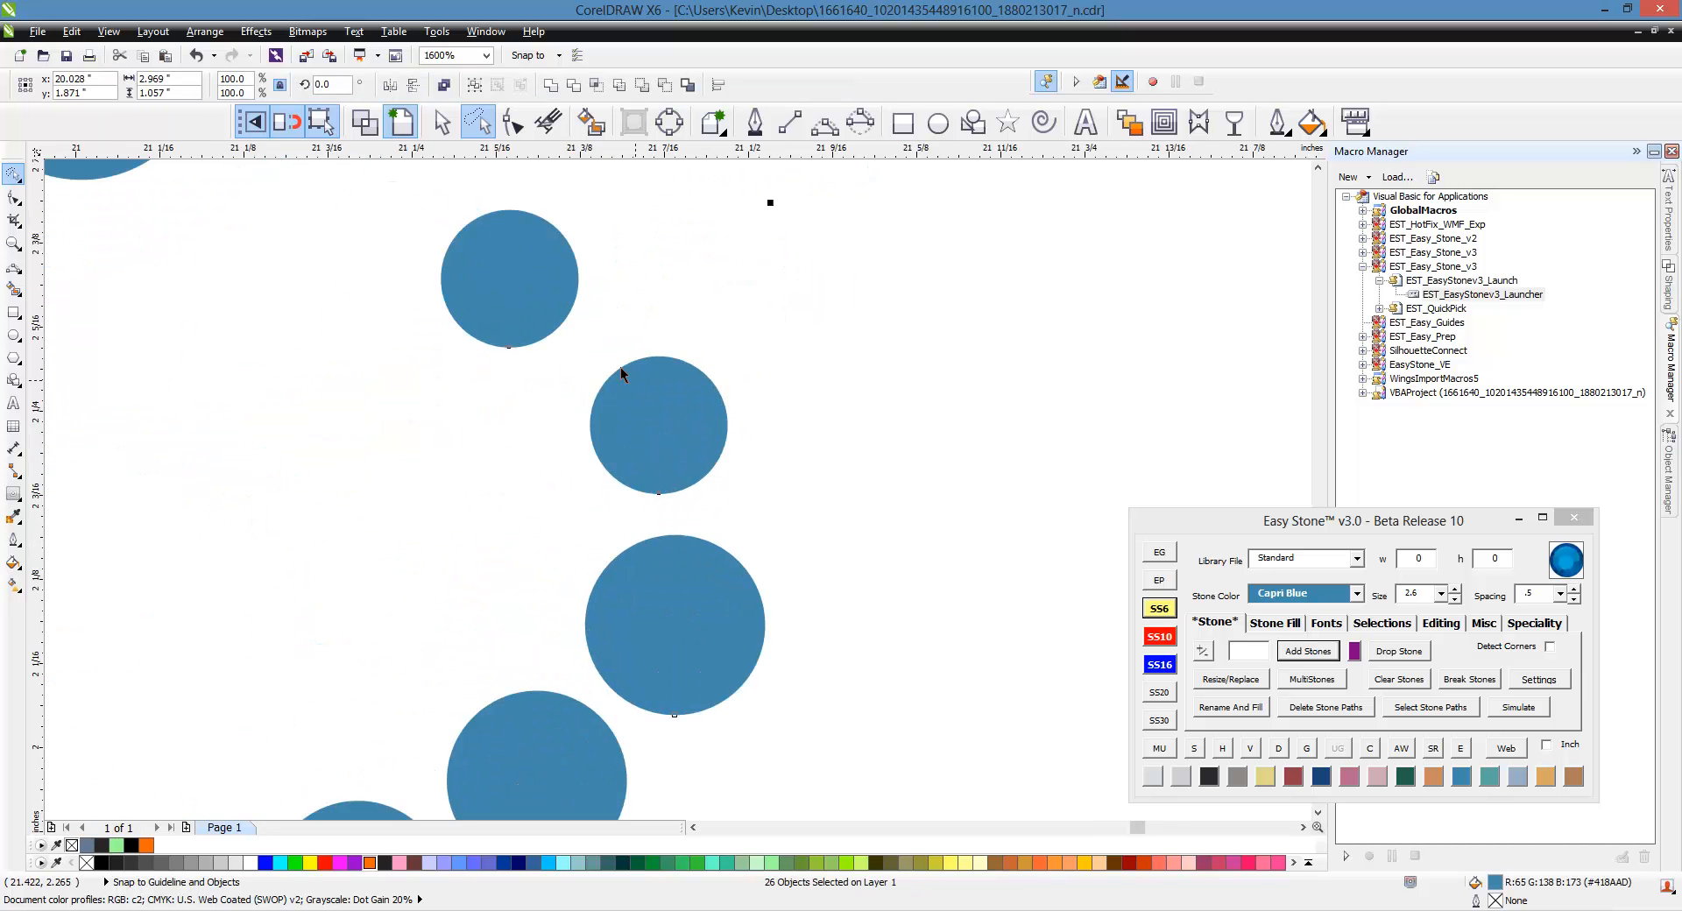
left_click(1280, 749)
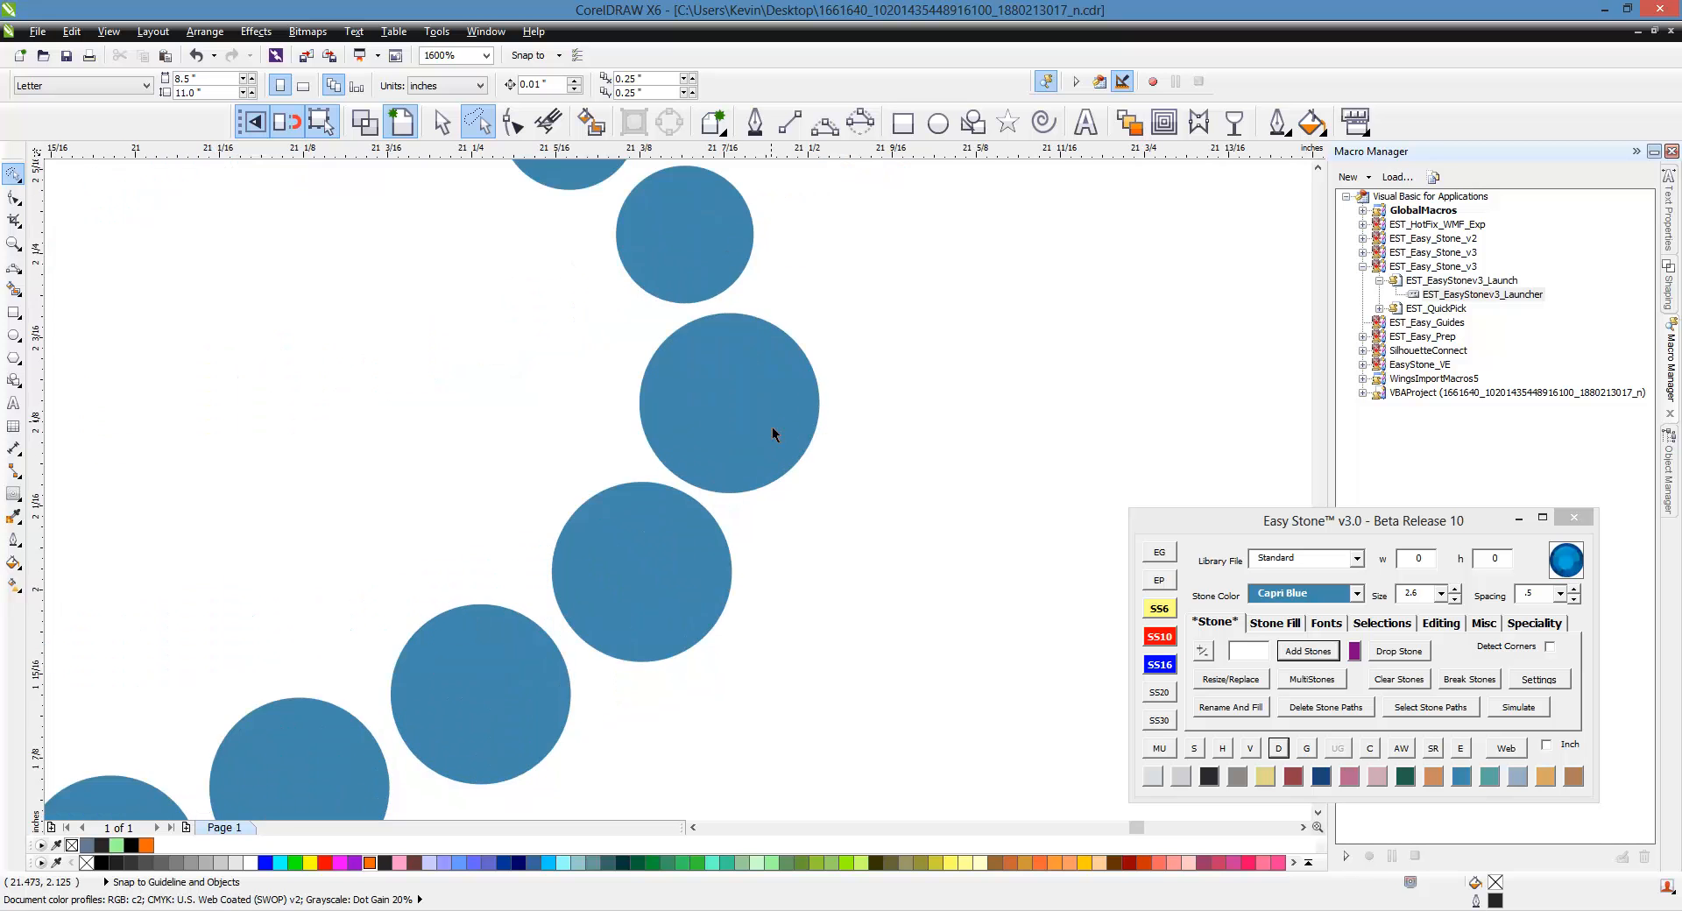
Delete the sixth stone from the band's upper left tip, where the stones run too close together.
scroll(828, 412, "down", 3)
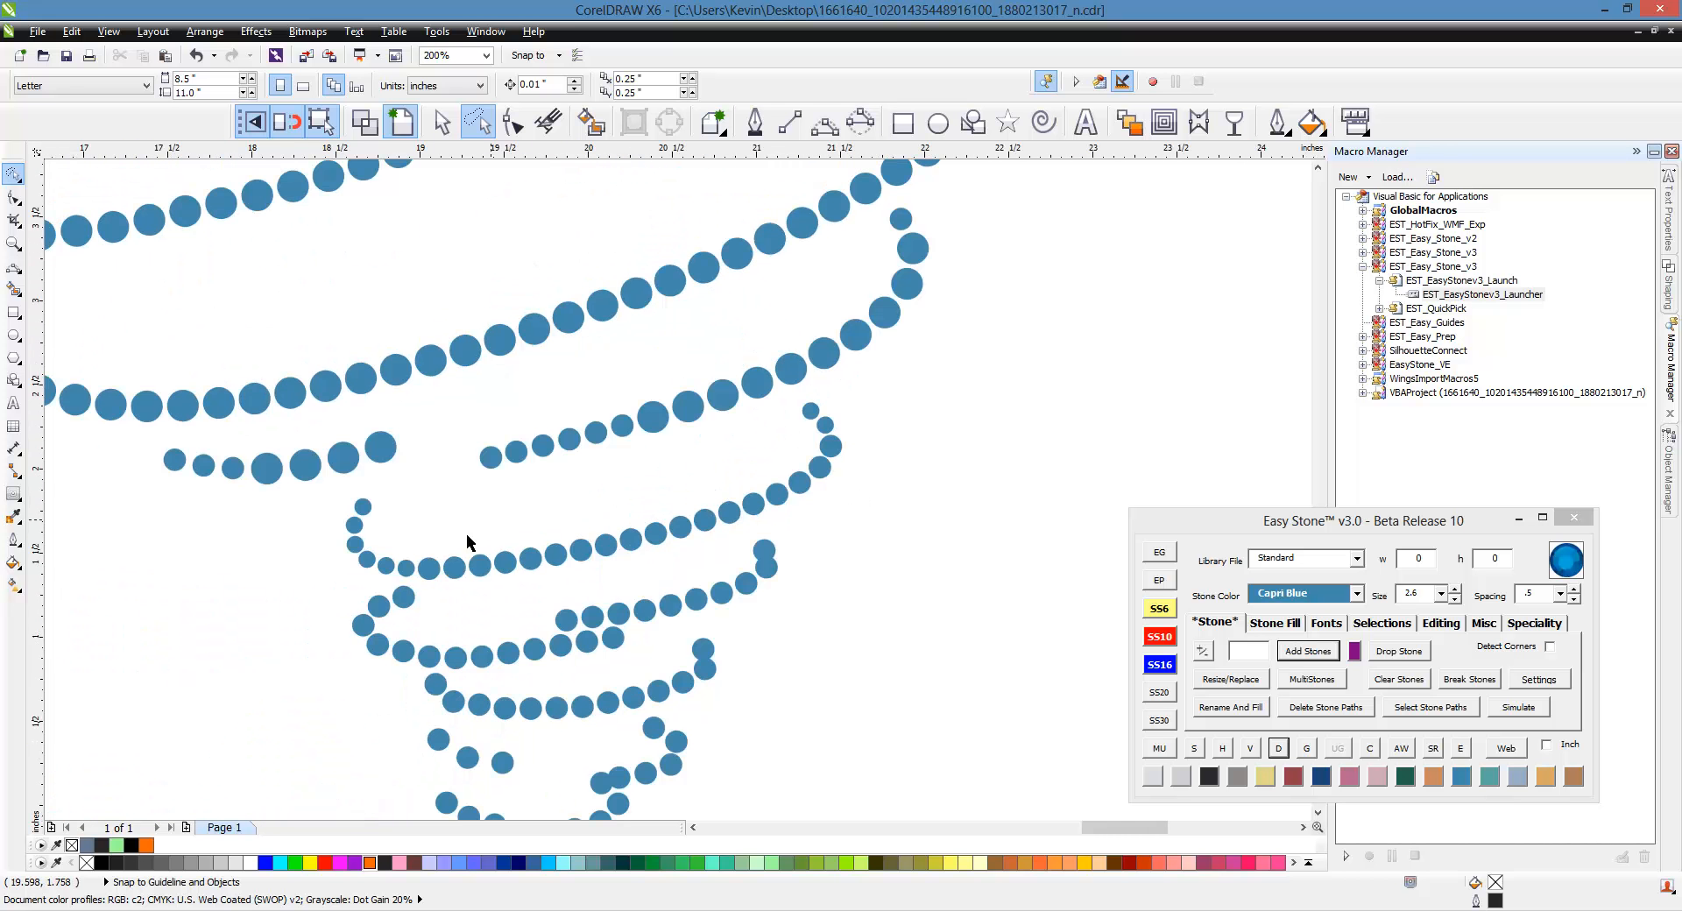
scroll(439, 550, "up", 1)
scroll(403, 535, "down", 1)
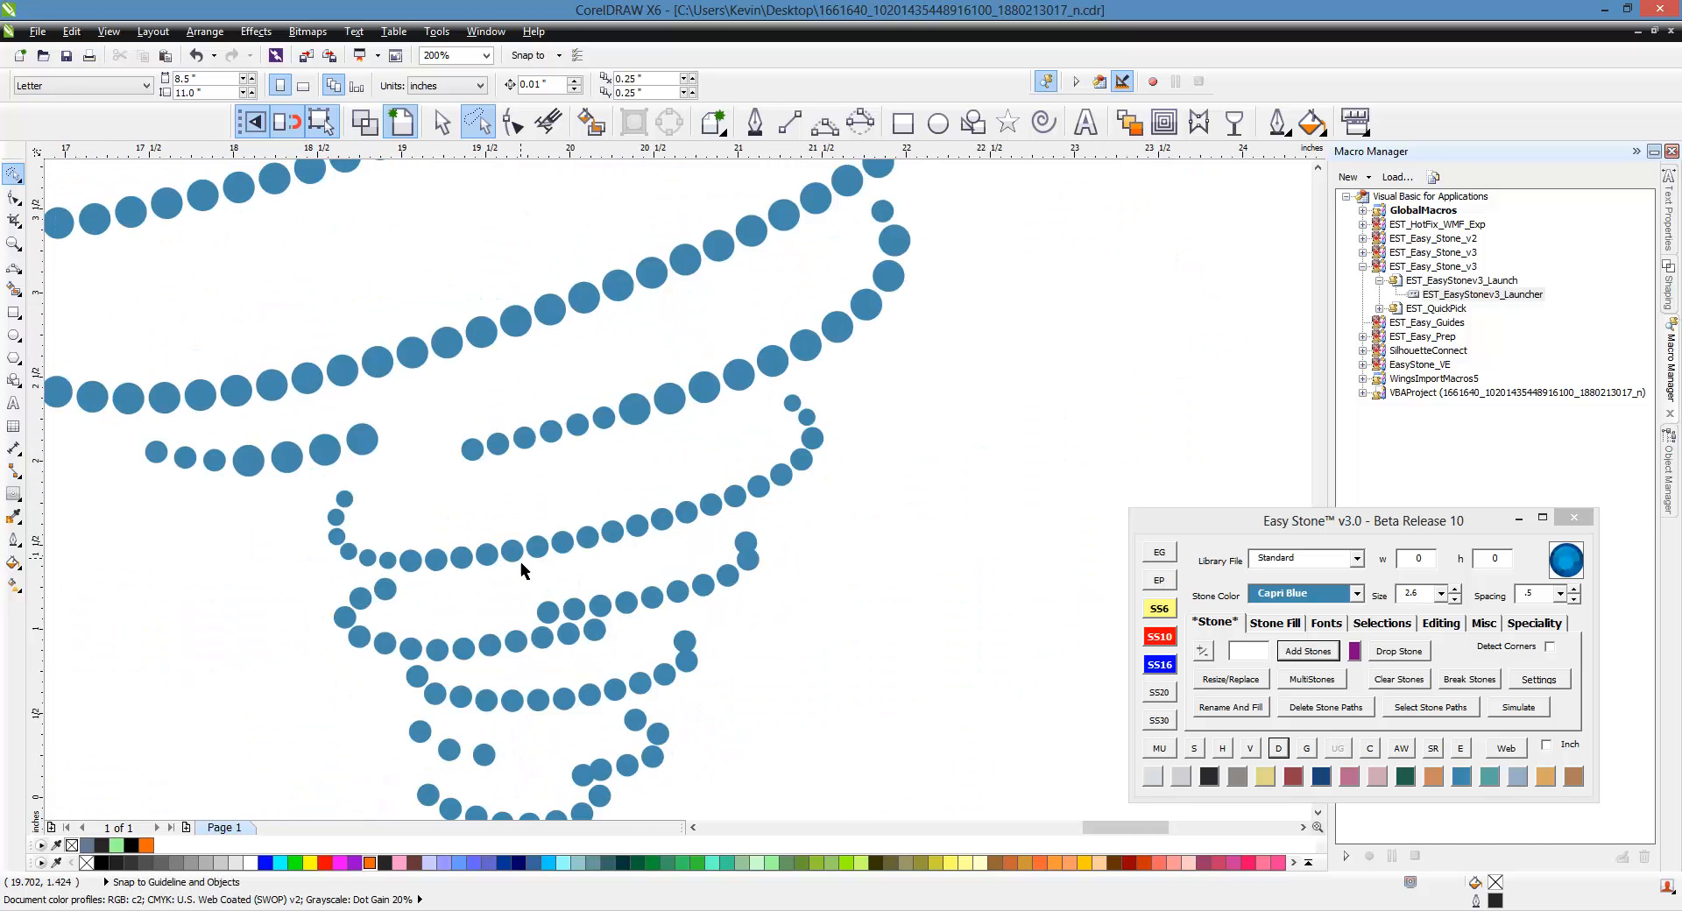
scroll(521, 565, "up", 1)
left_click(275, 569)
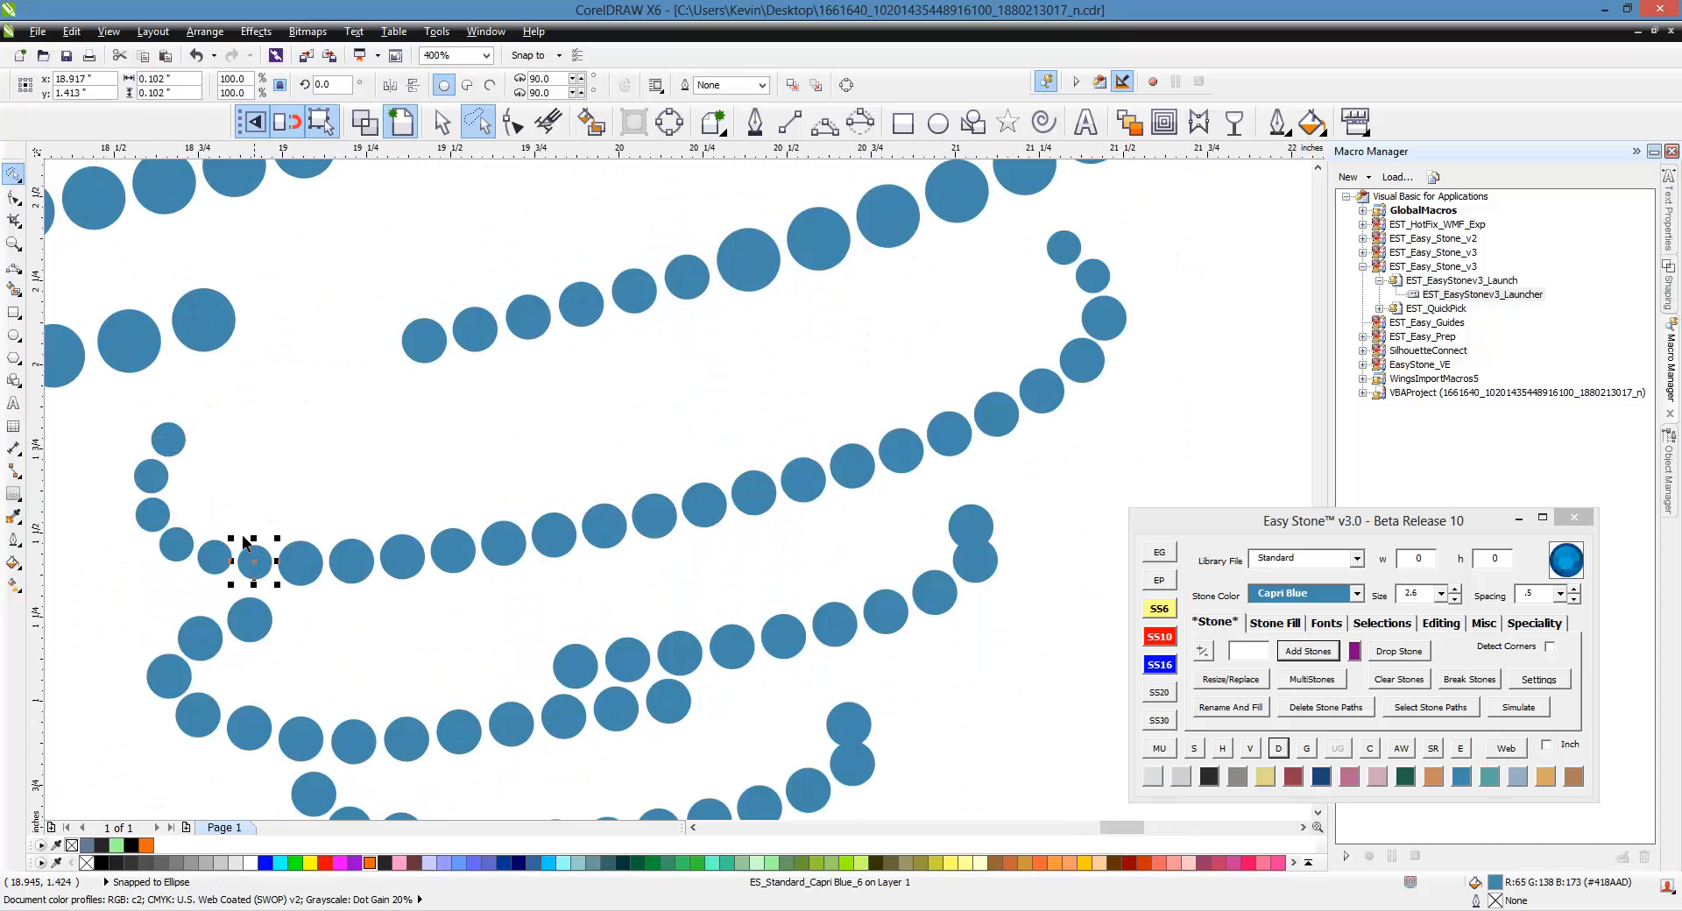
left_click(183, 512)
Distribute the band's remaining stones evenly again to close the gap near its left end.
scroll(183, 513, "down", 1)
mouse_move(271, 450)
left_mouse_down()
mouse_move(381, 457)
mouse_move(667, 355)
mouse_move(720, 393)
mouse_move(664, 465)
mouse_move(392, 539)
left_mouse_up()
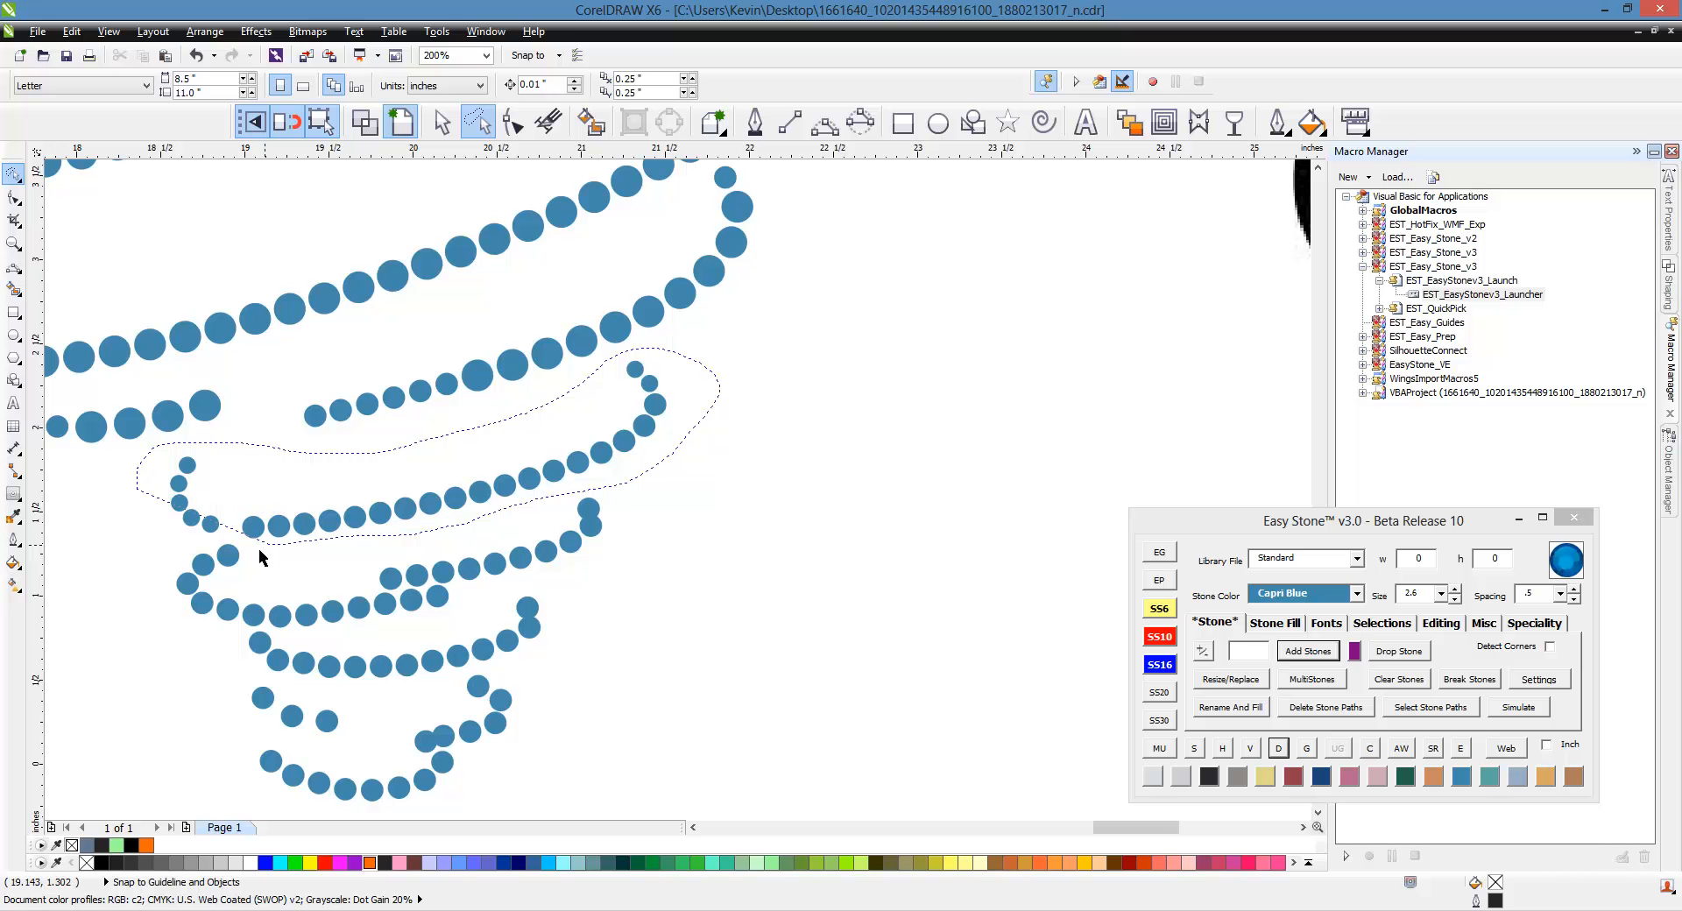
left_click_drag(137, 545, 140, 547)
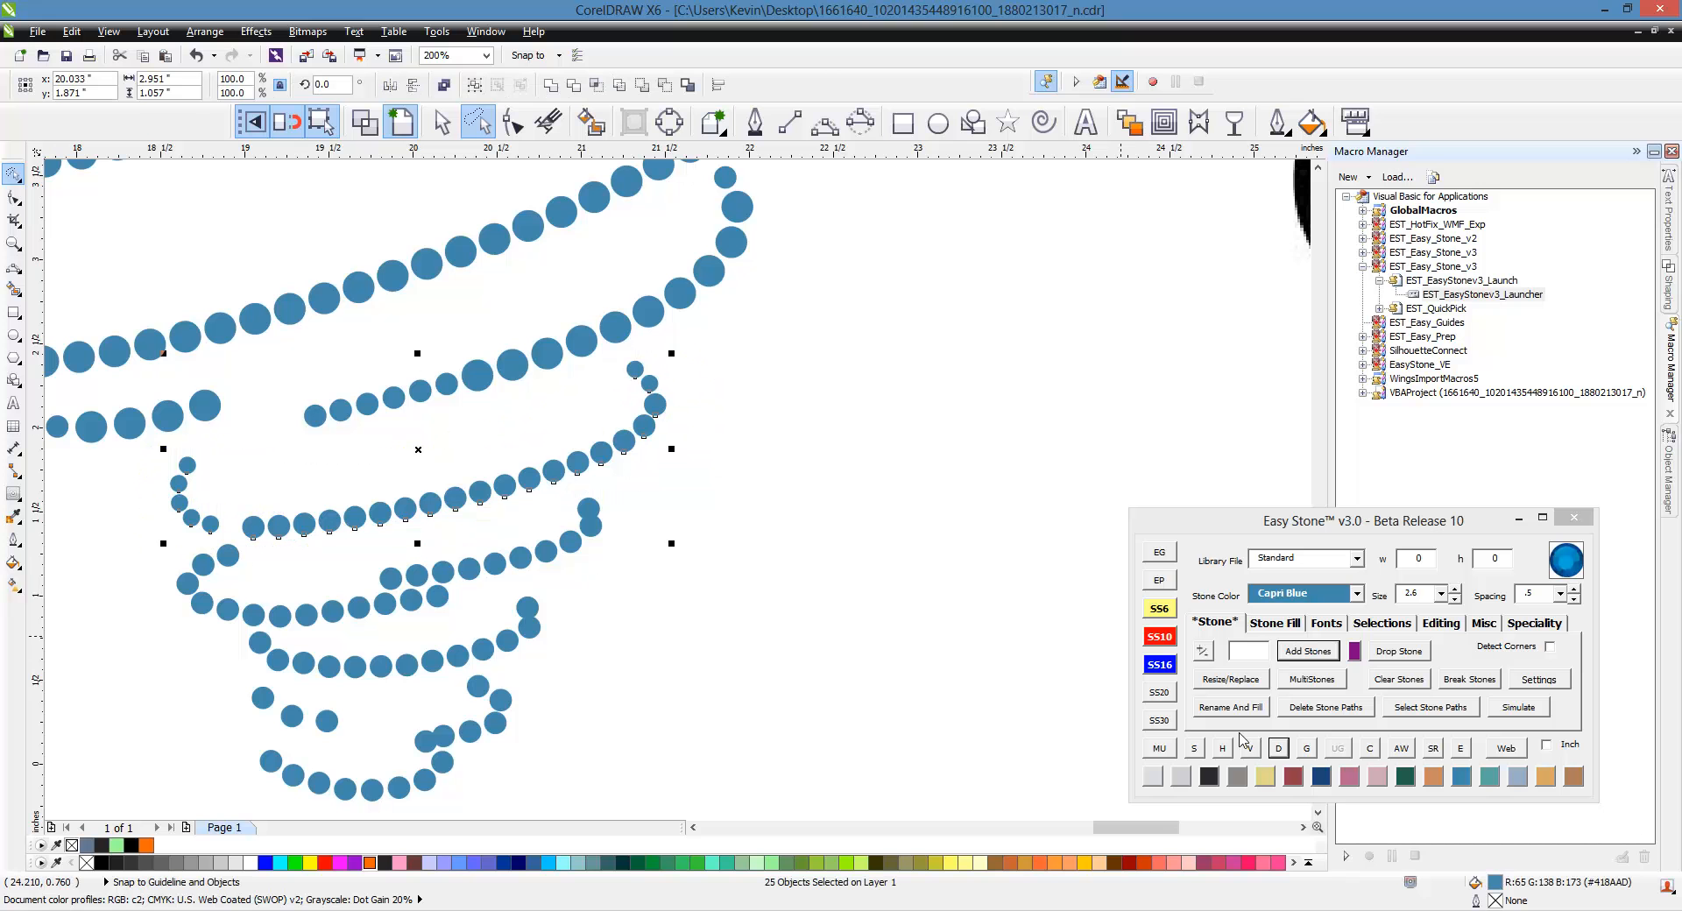
left_click(1278, 748)
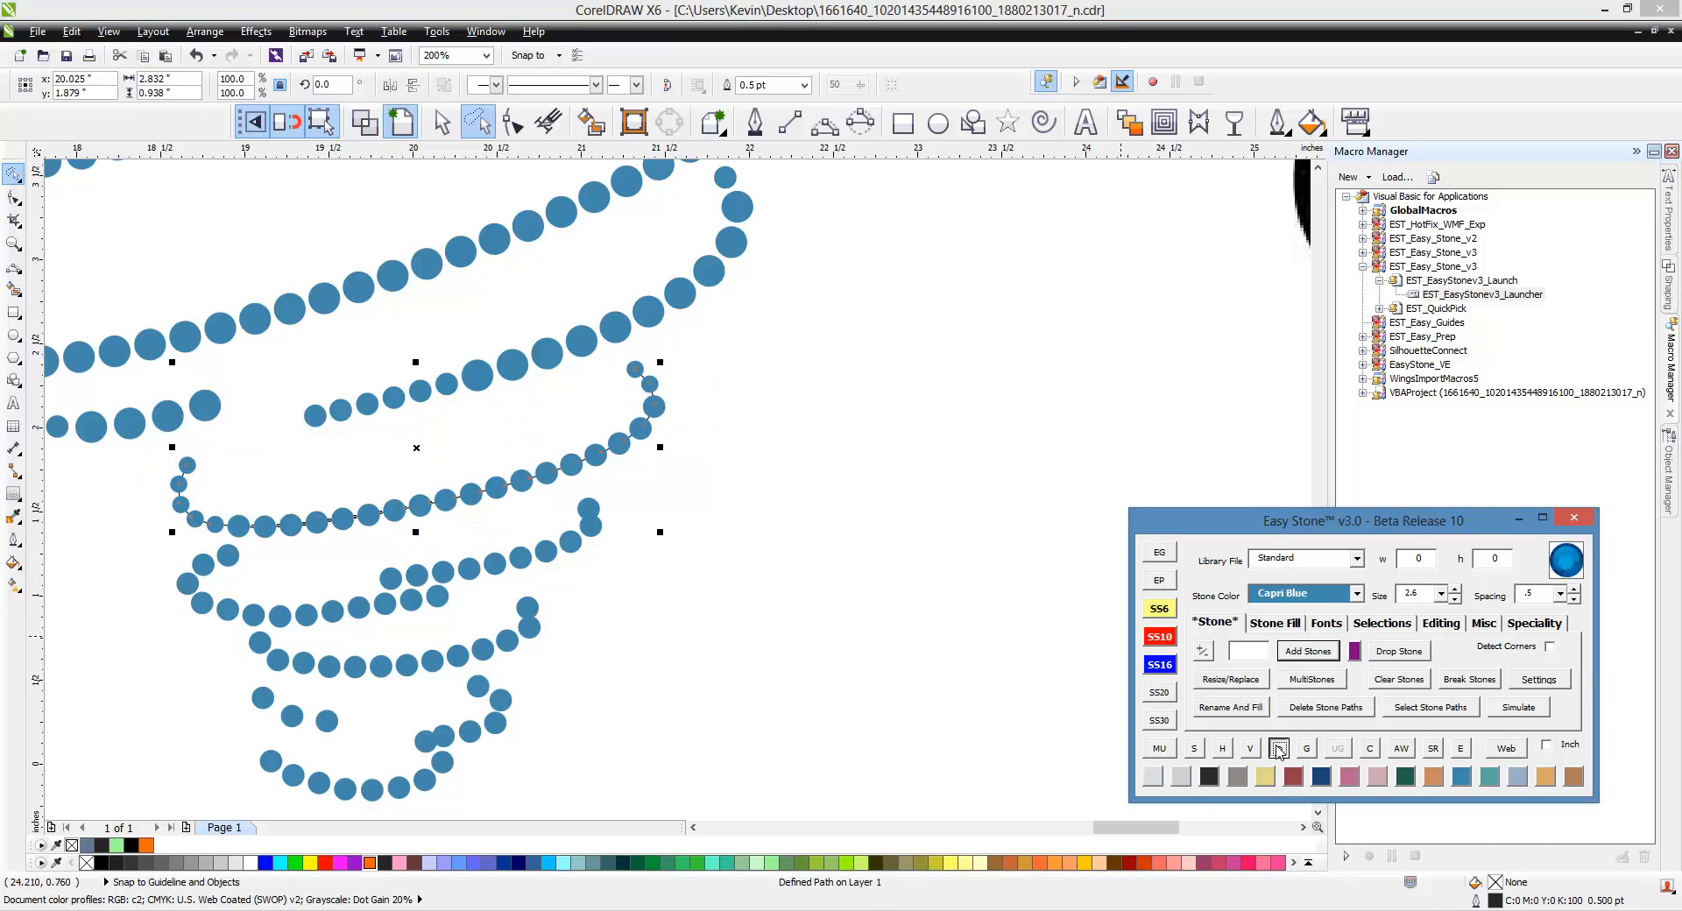
scroll(624, 416, "down", 3)
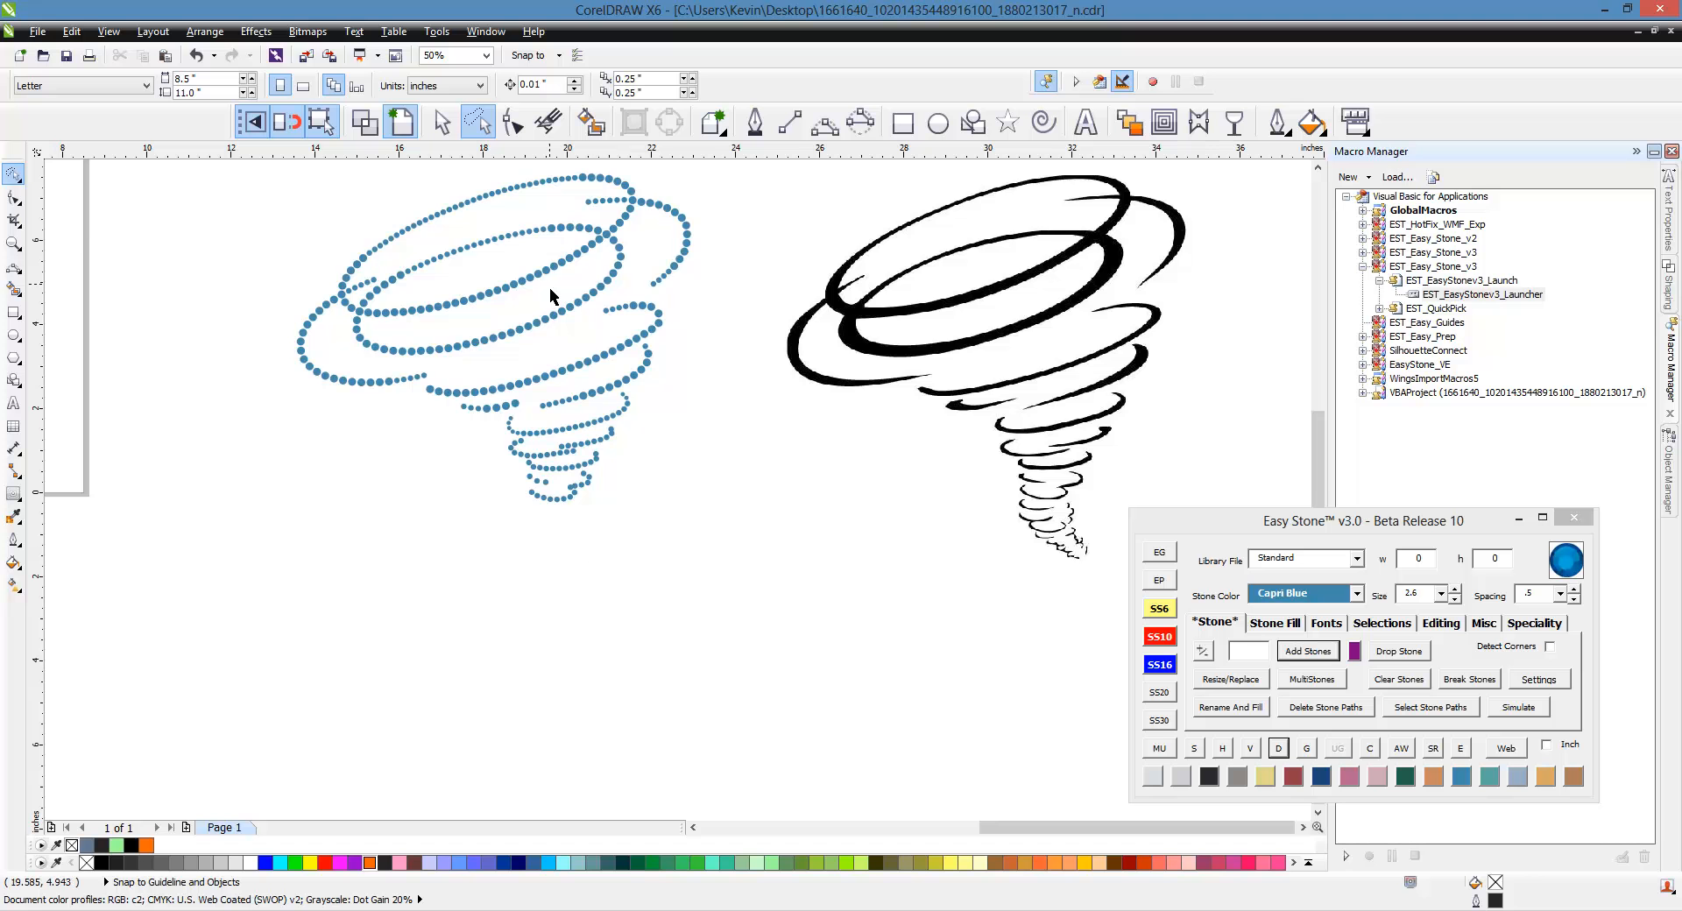
Move the stone at the upper right tip of the next band down up and outward, clear of its neighbour.
scroll(552, 298, "up", 4)
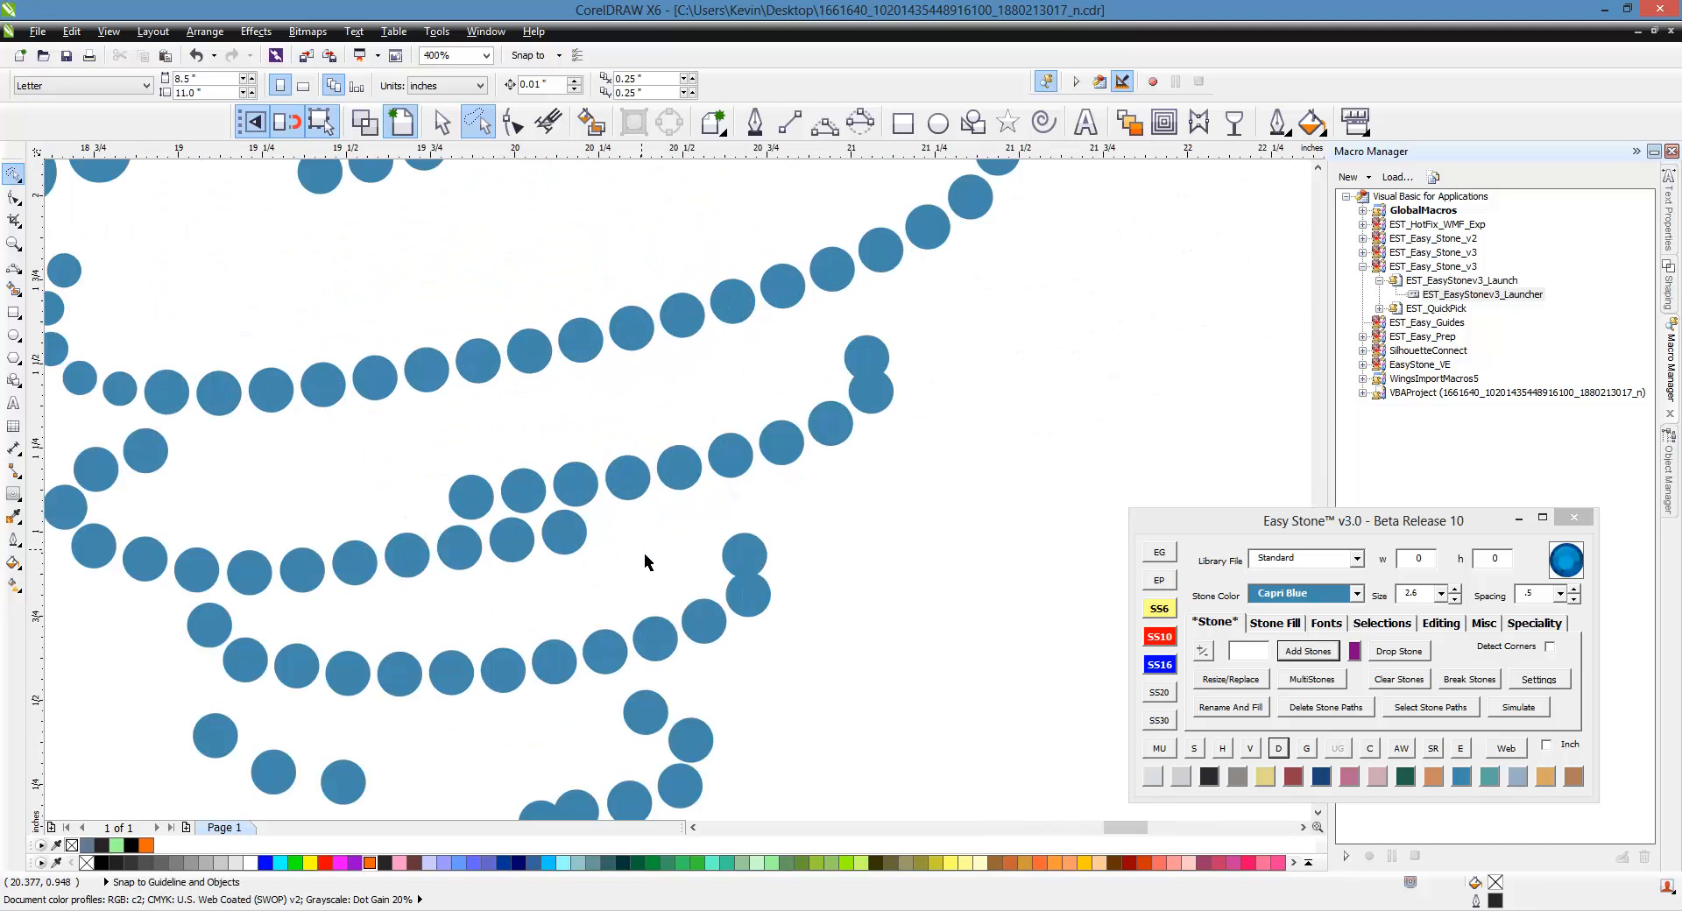
left_click_drag(906, 292, 943, 263)
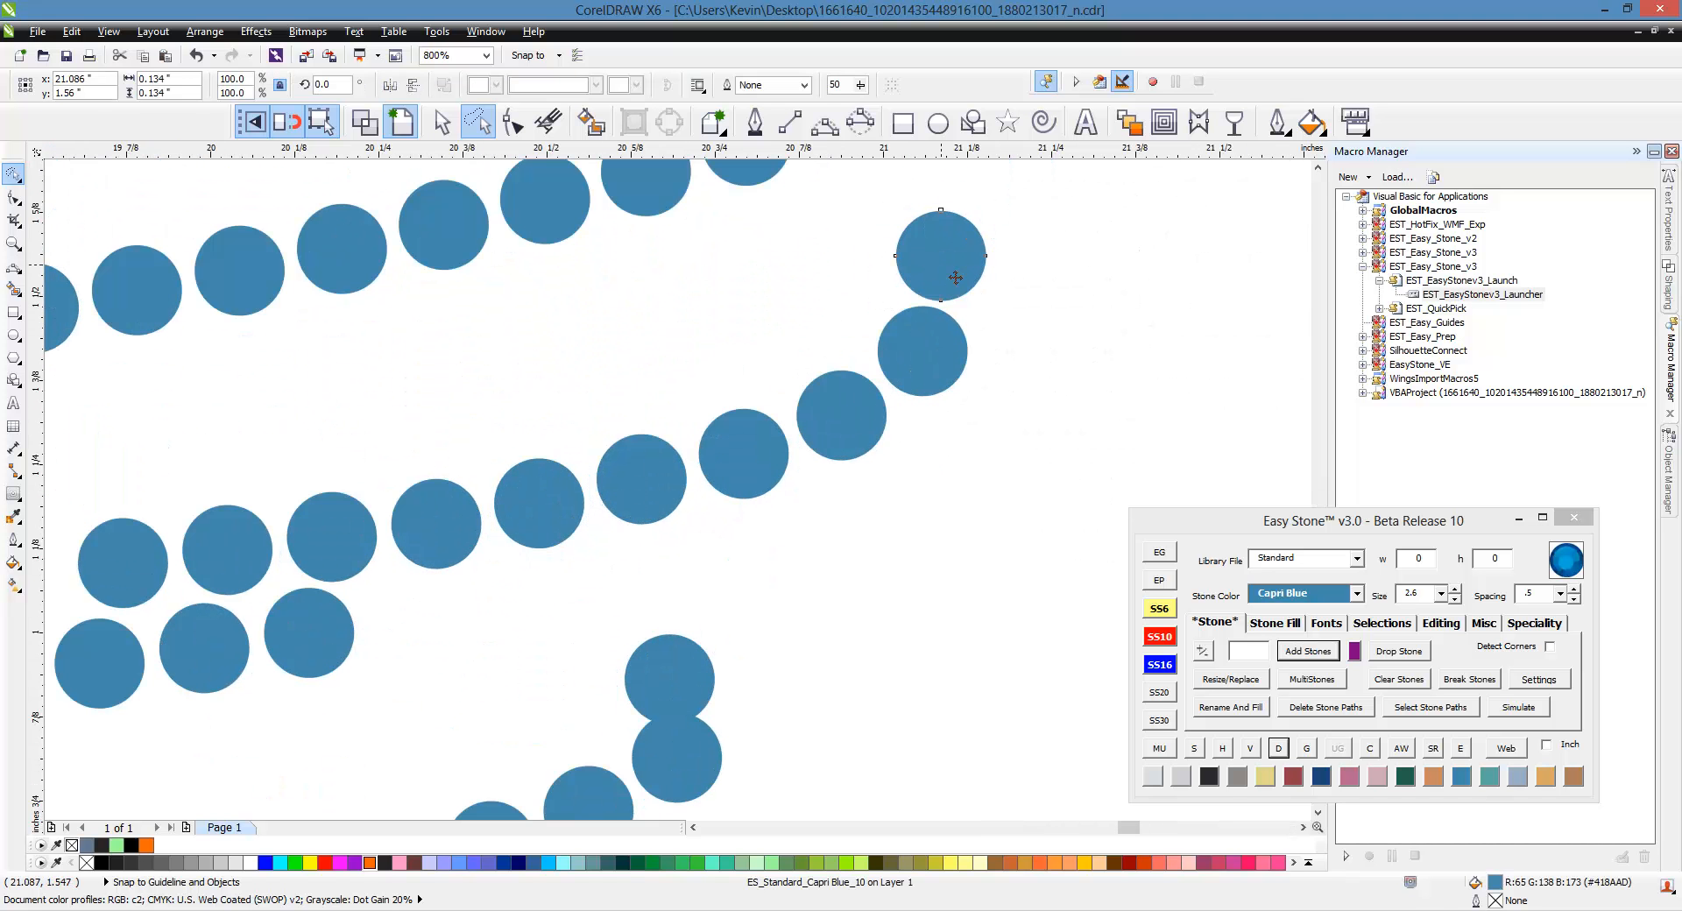
key("Escape")
scroll(933, 410, "down", 2)
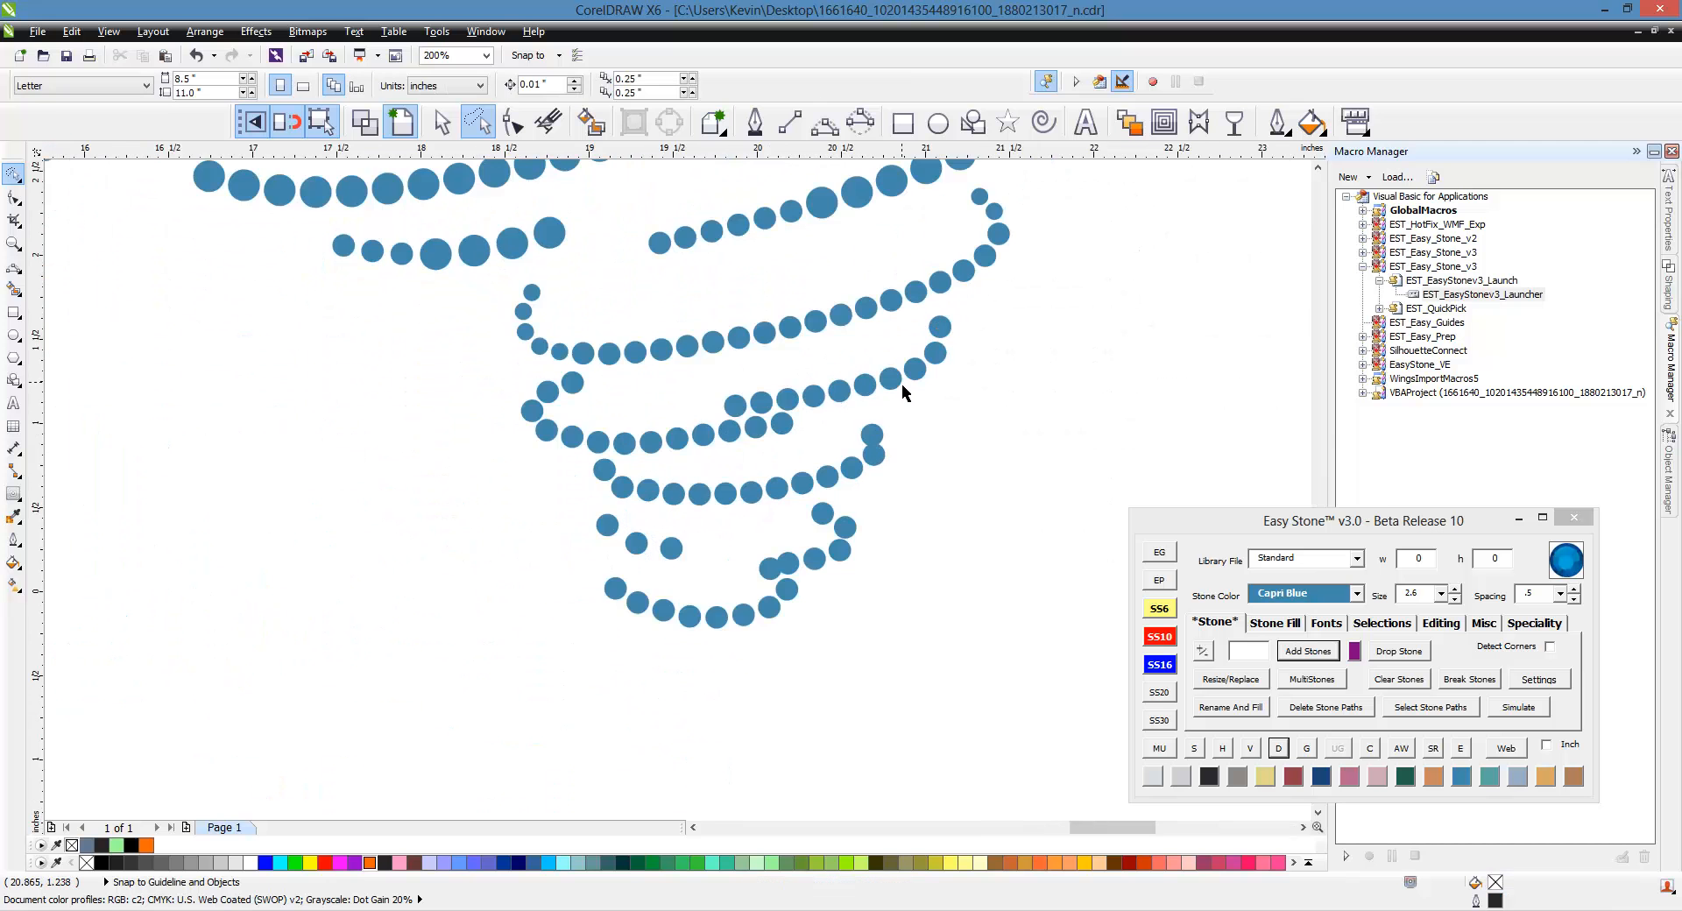
Draw a three-point curve from that band's upper right tip to its inner left stone and distribute the row's stones along it.
scroll(901, 383, "up", 1)
left_click(825, 122)
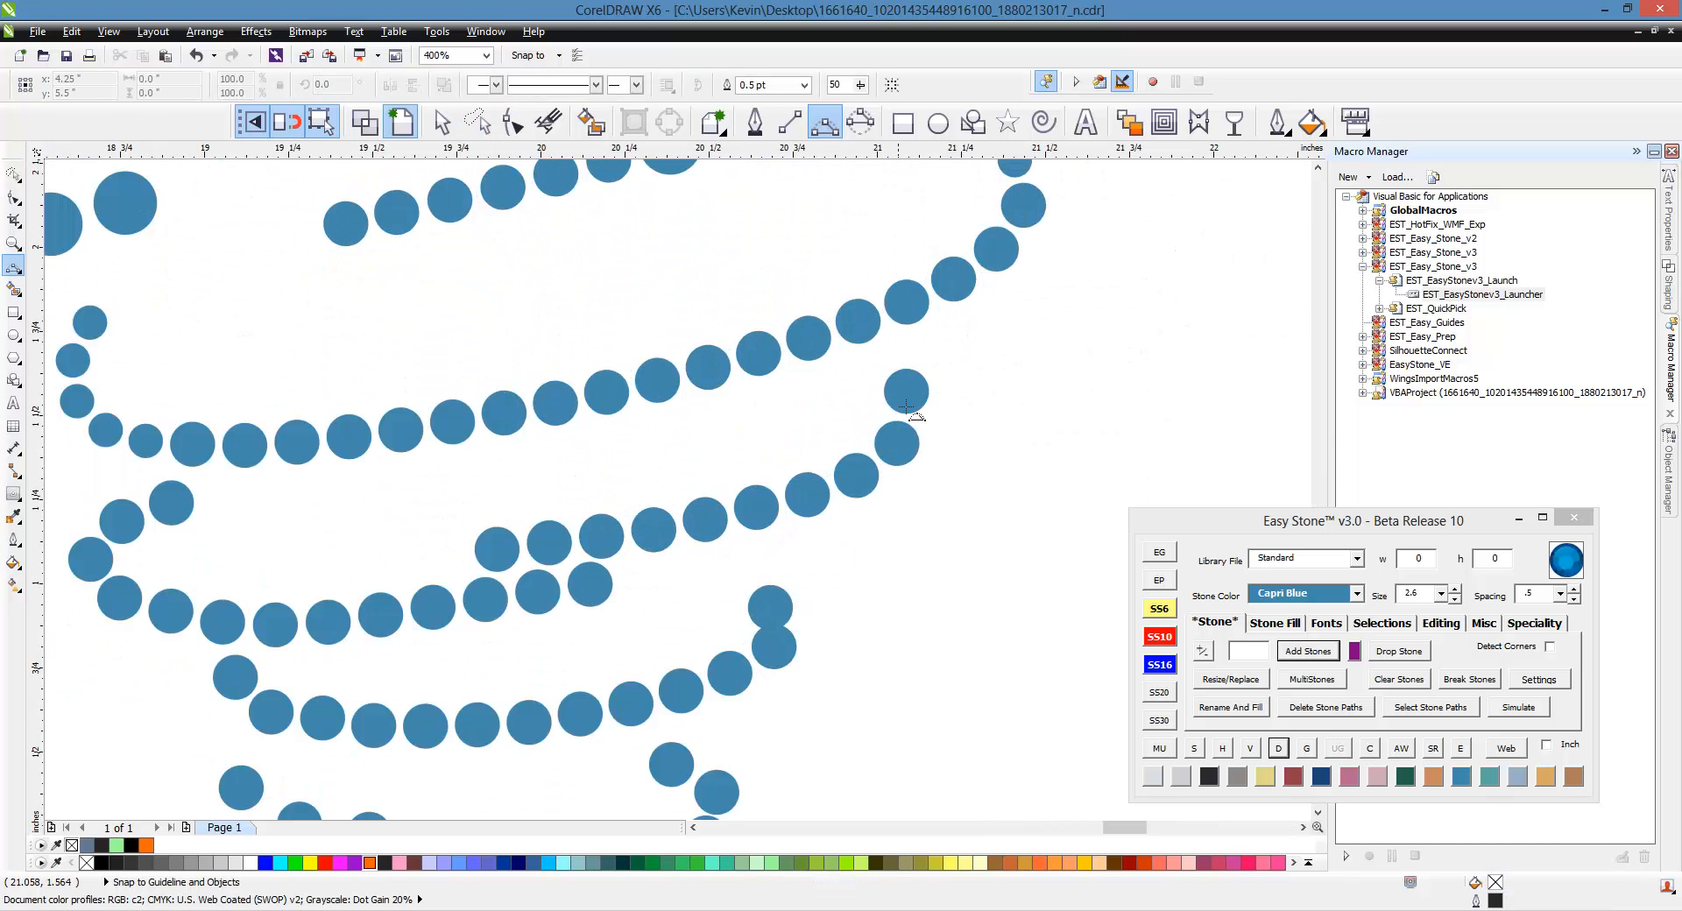
left_click_drag(907, 391, 497, 548)
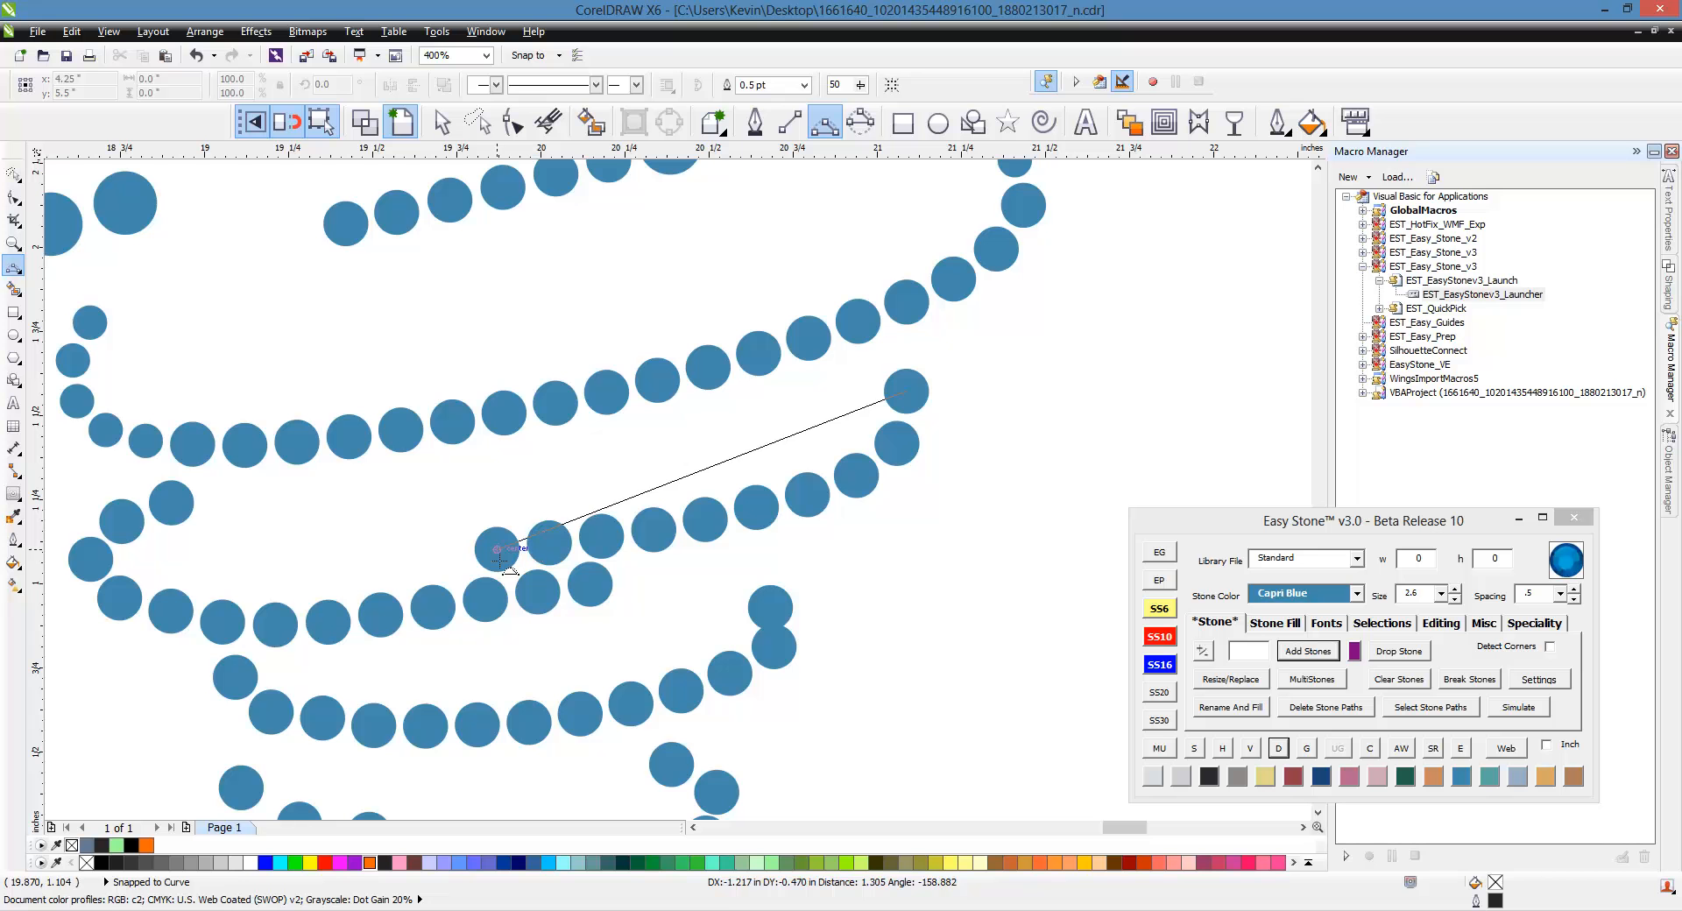
left_click(863, 480)
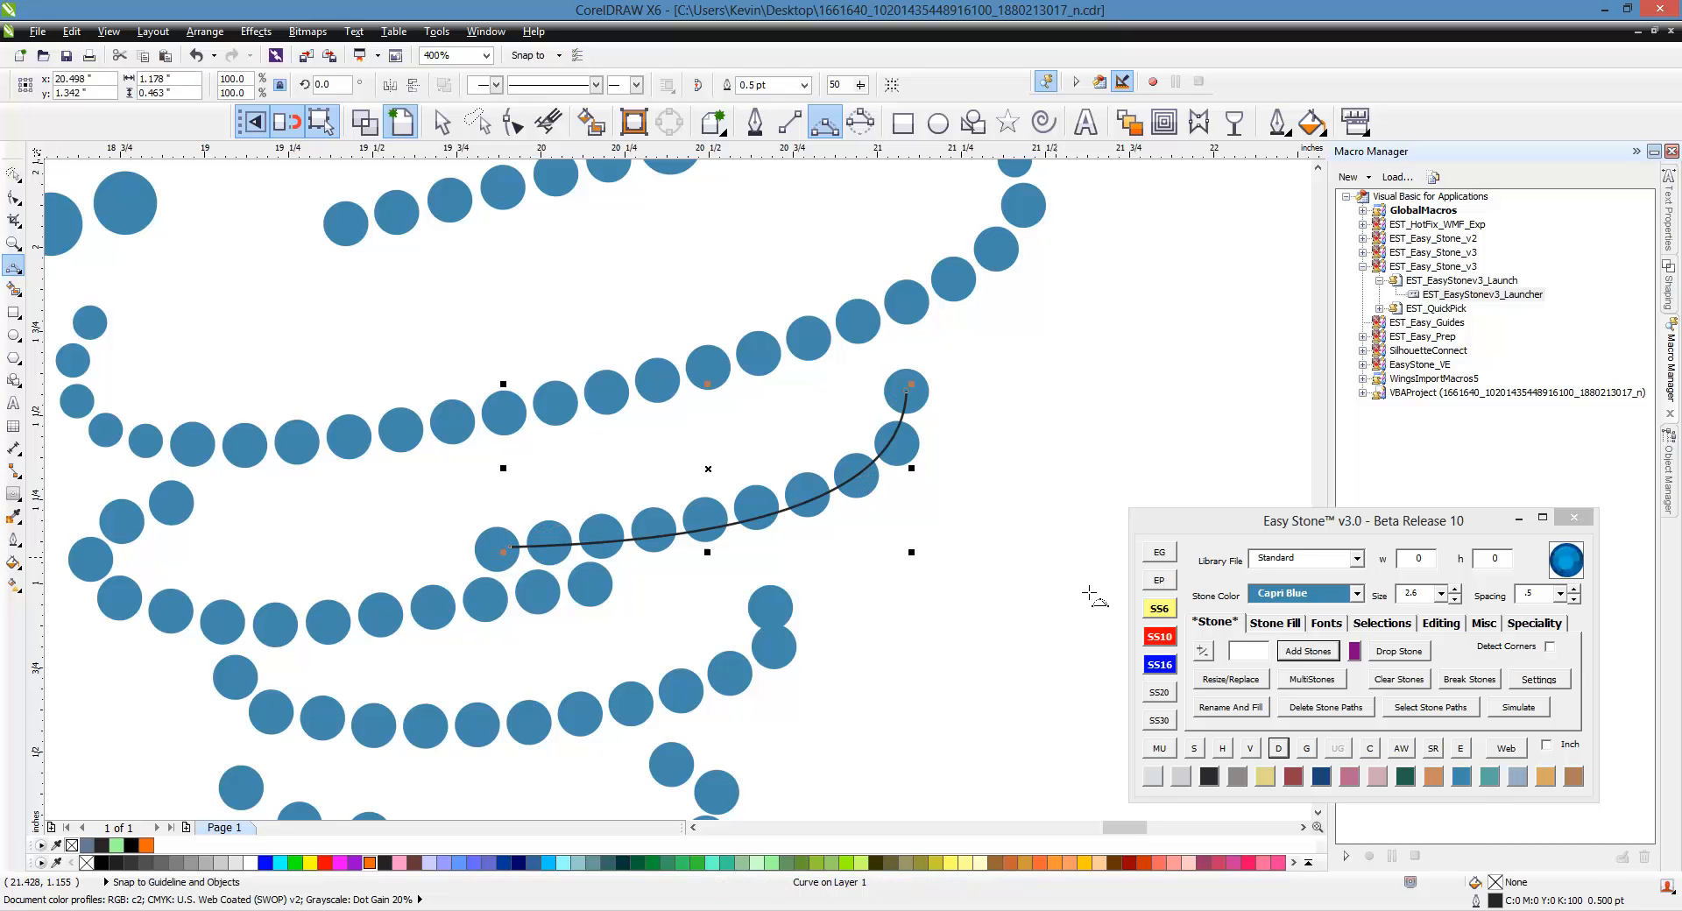
left_click(1278, 749)
left_click(940, 544)
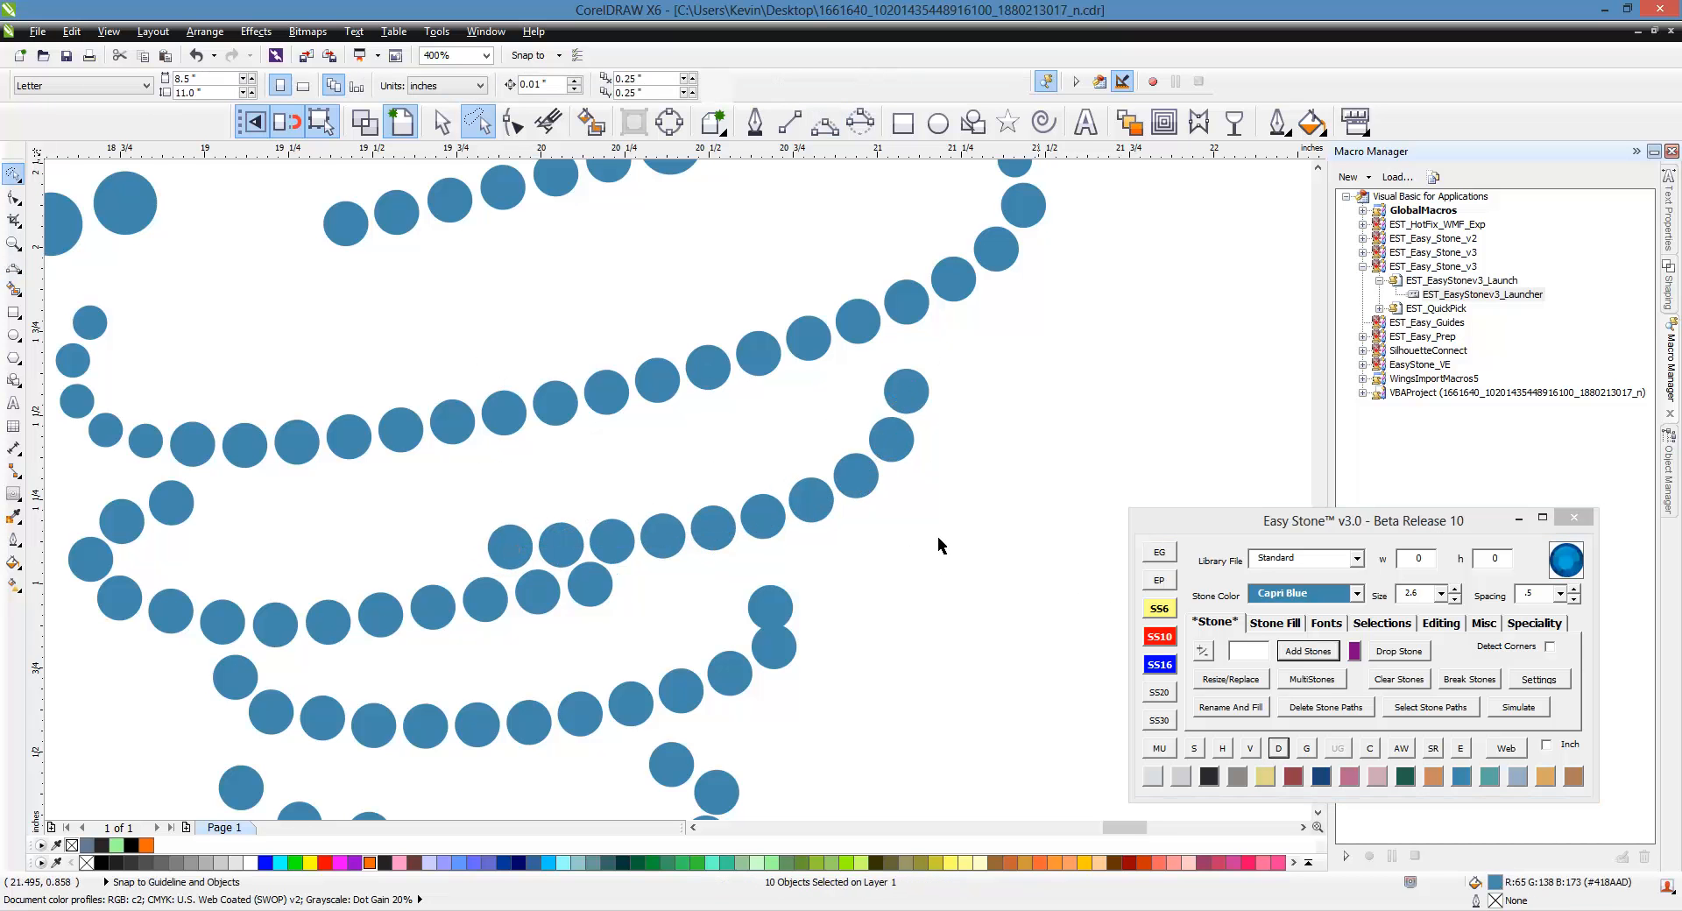
Draw a three-point curve through the adjoining lower row, from its right end to its upper left tip, and distribute its stones along it.
scroll(724, 511, "down", 1)
scroll(545, 578, "up", 1)
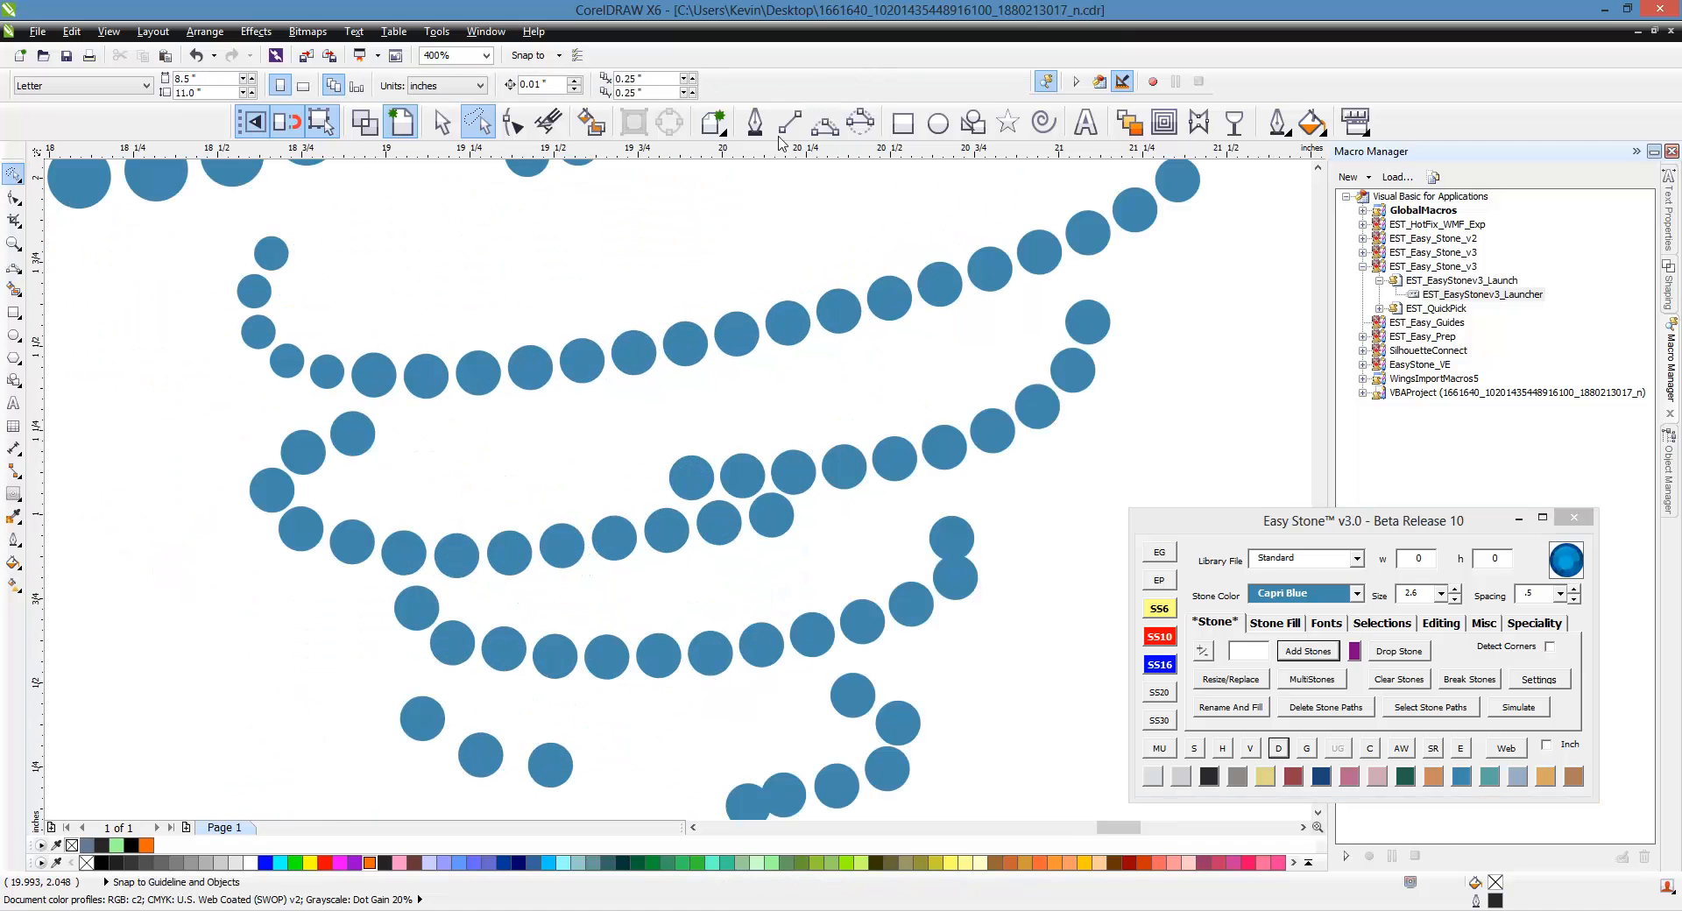
left_click(824, 122)
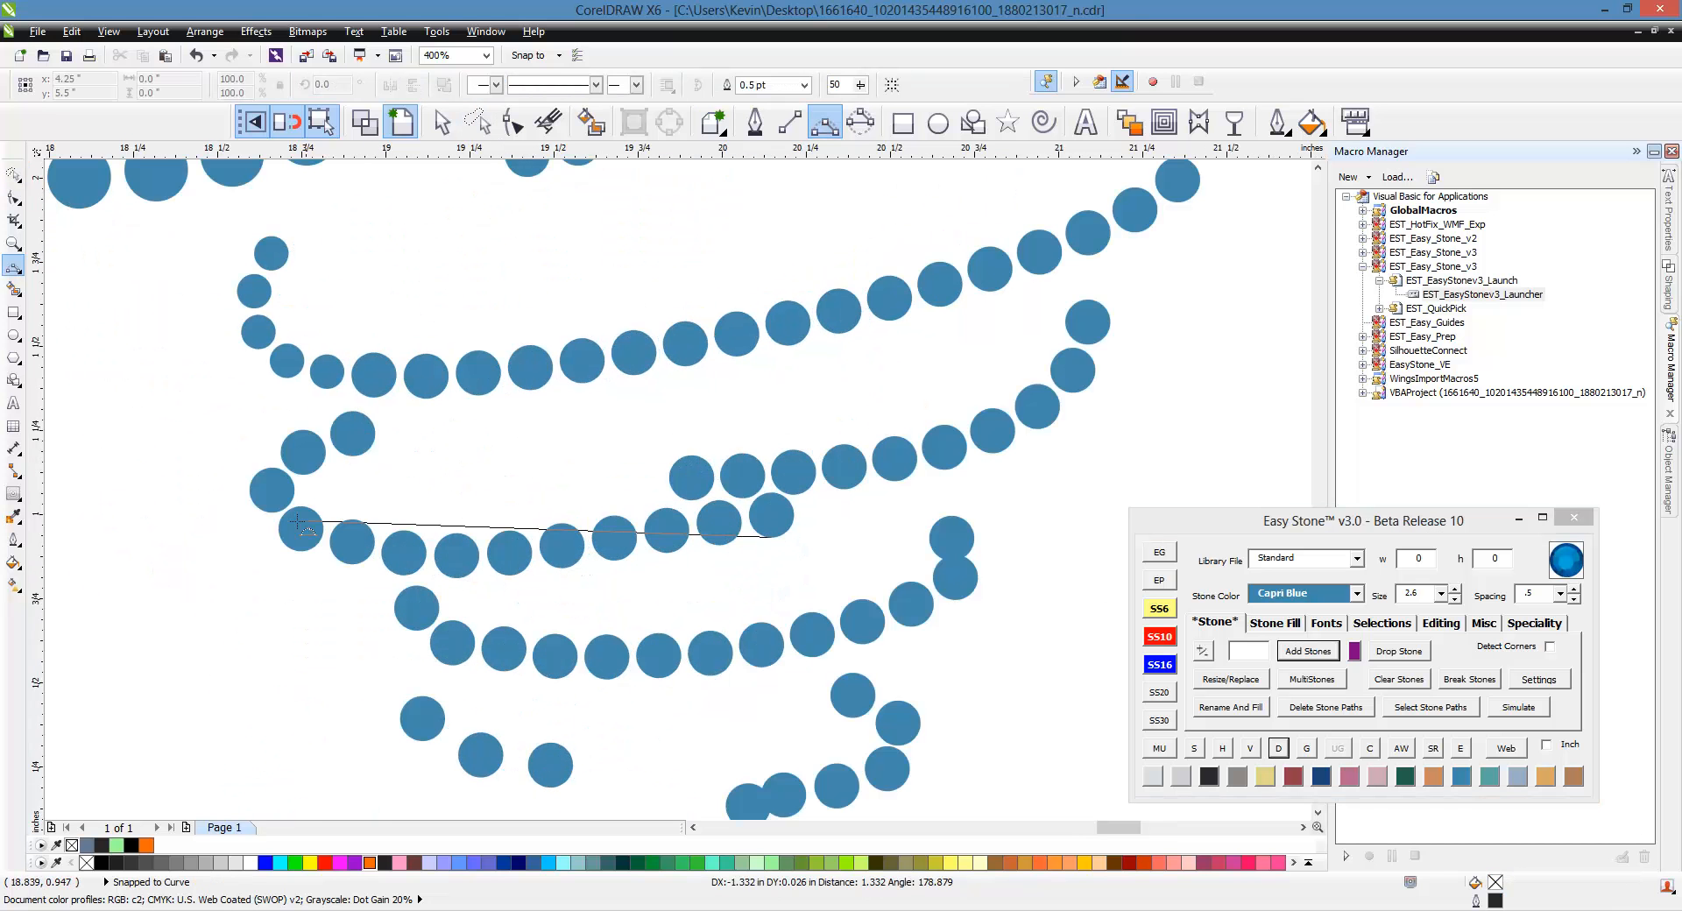
left_click_drag(779, 547, 352, 434)
left_click(279, 533)
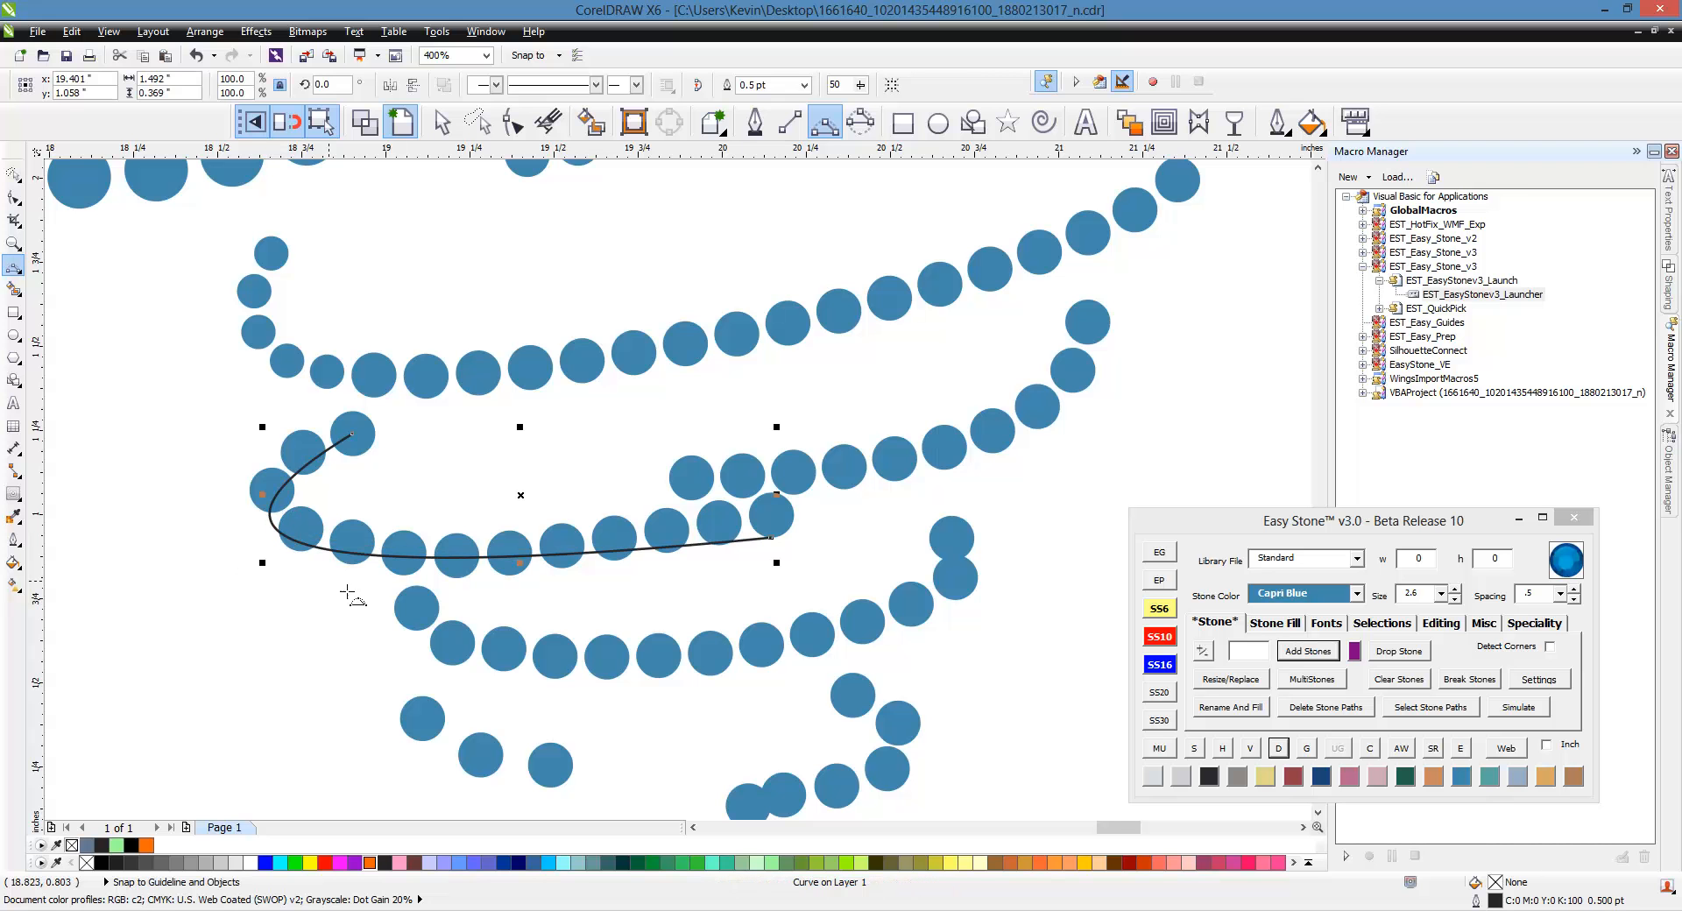
left_click(1275, 752)
left_click(568, 593)
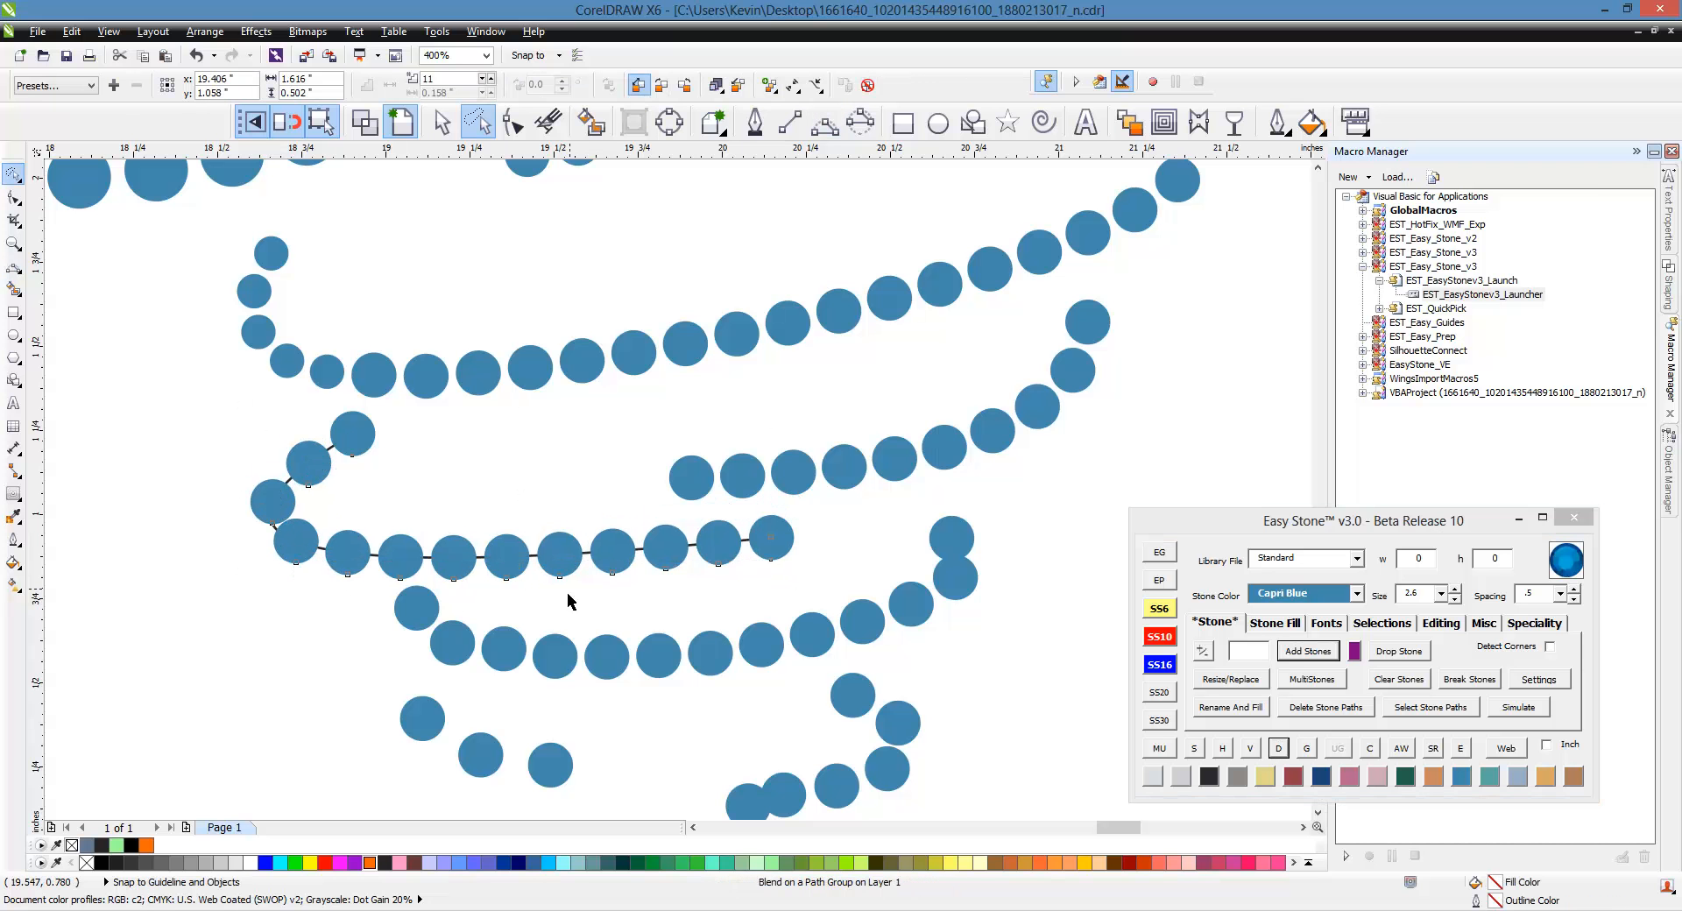
left_click(533, 557)
key("Delete")
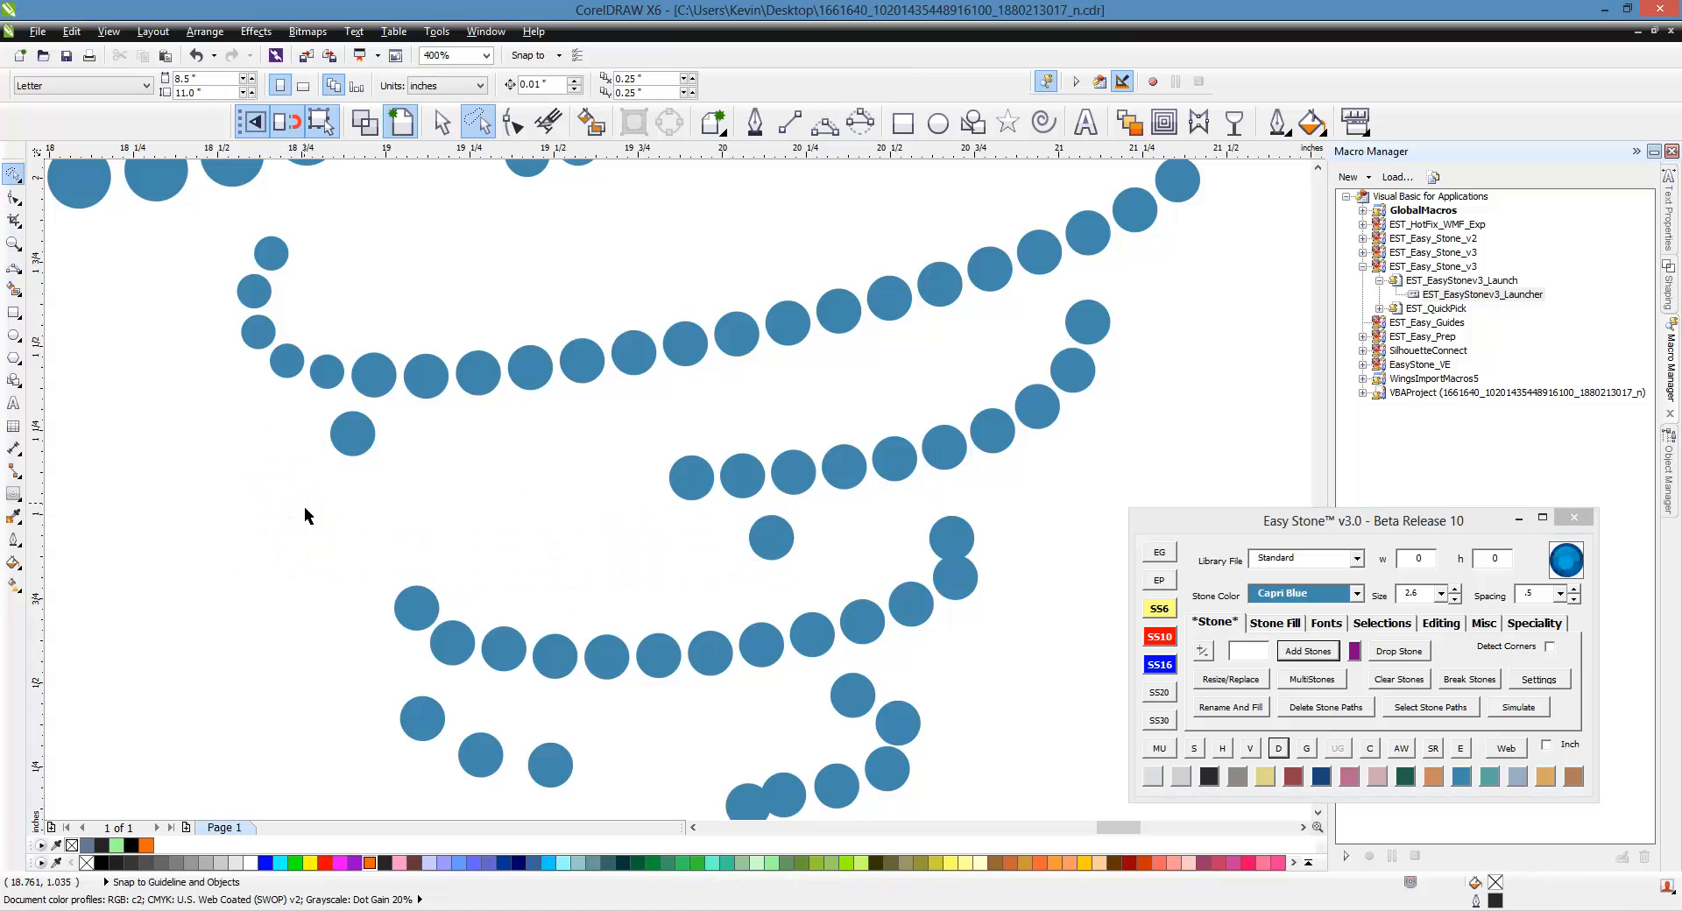
key("ctrl+z")
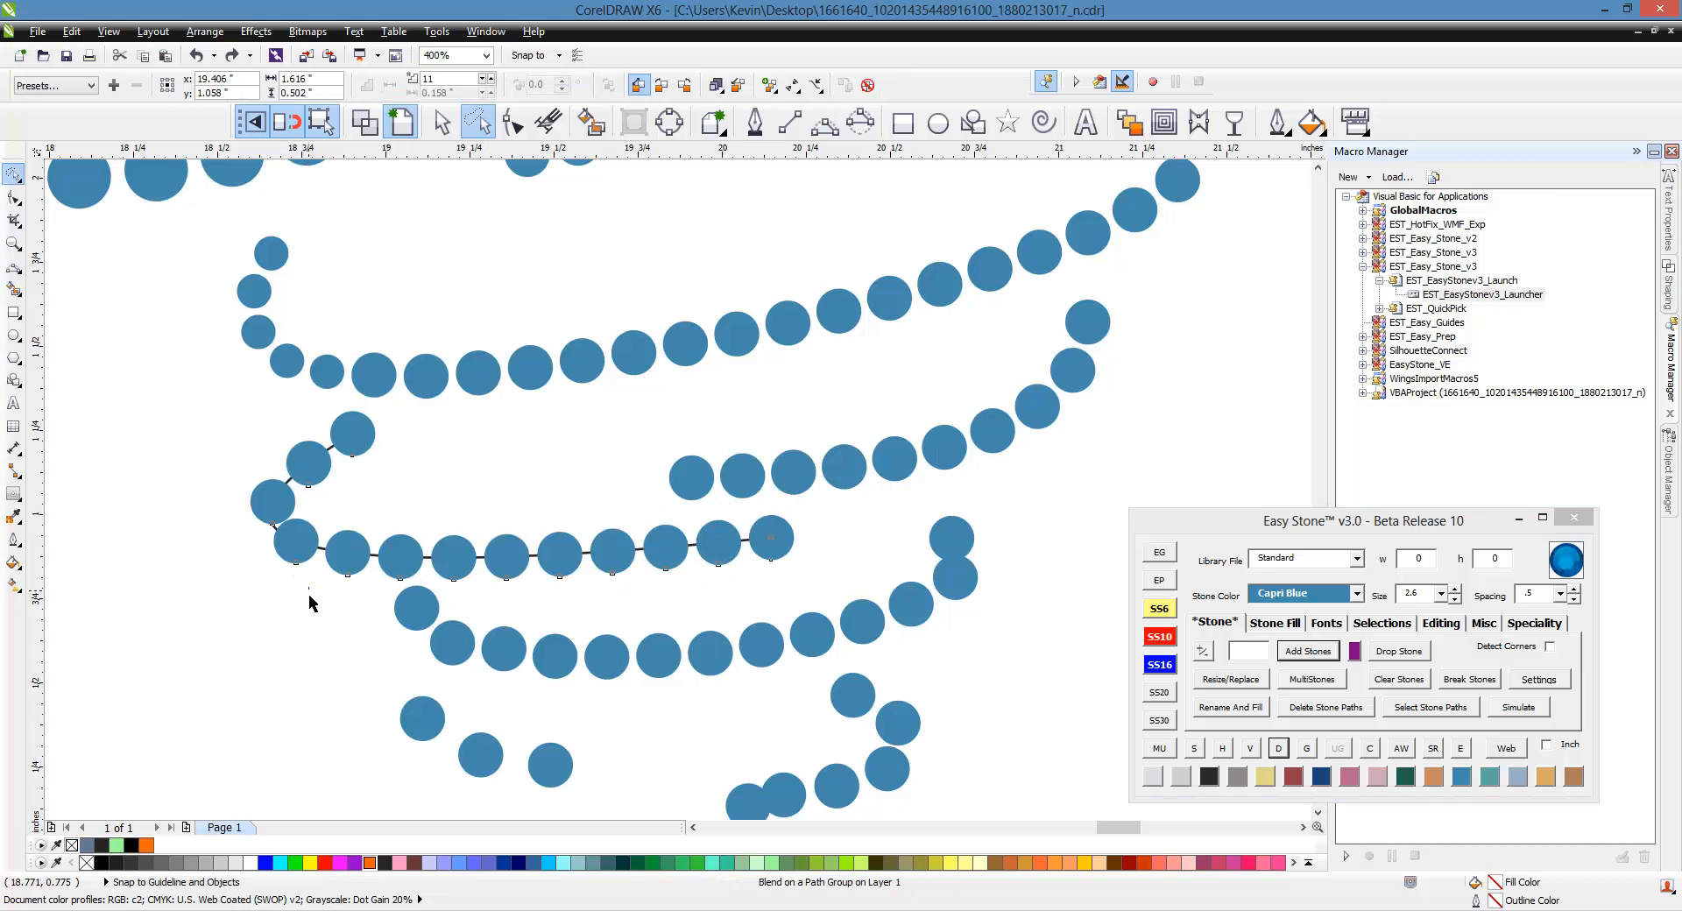
Break the lower row's stones apart from the curve and reposition the three stones at its upper left tip for even spacing.
left_click(1278, 750)
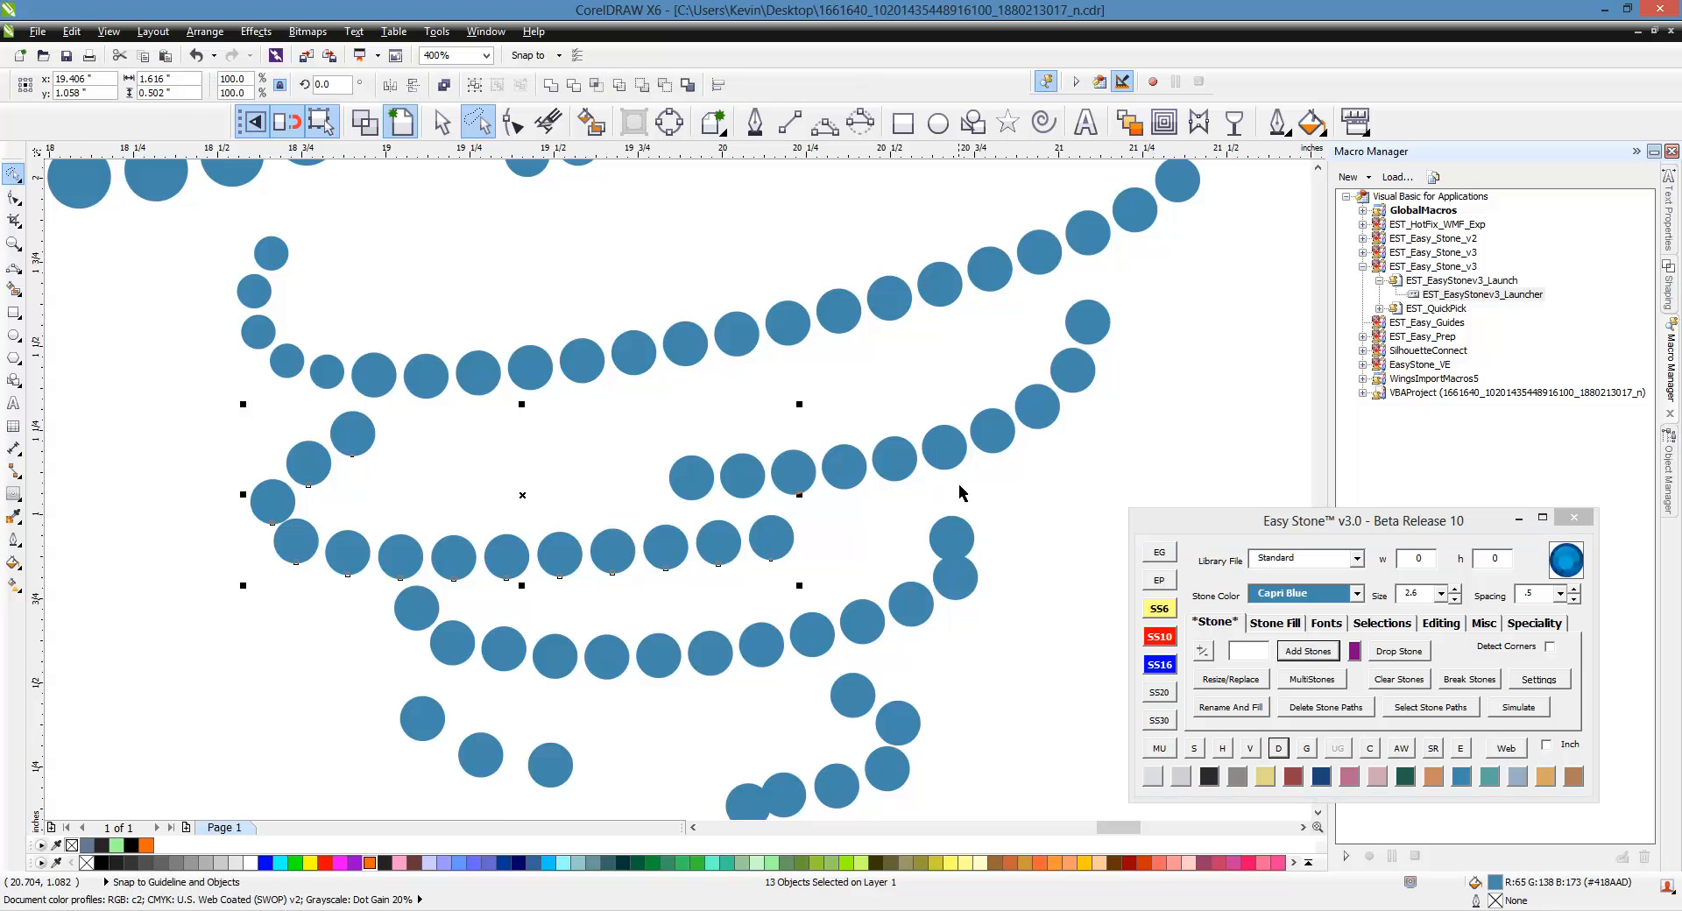
left_click(872, 517)
scroll(186, 458, "up", 1)
scroll(230, 493, "up", 1)
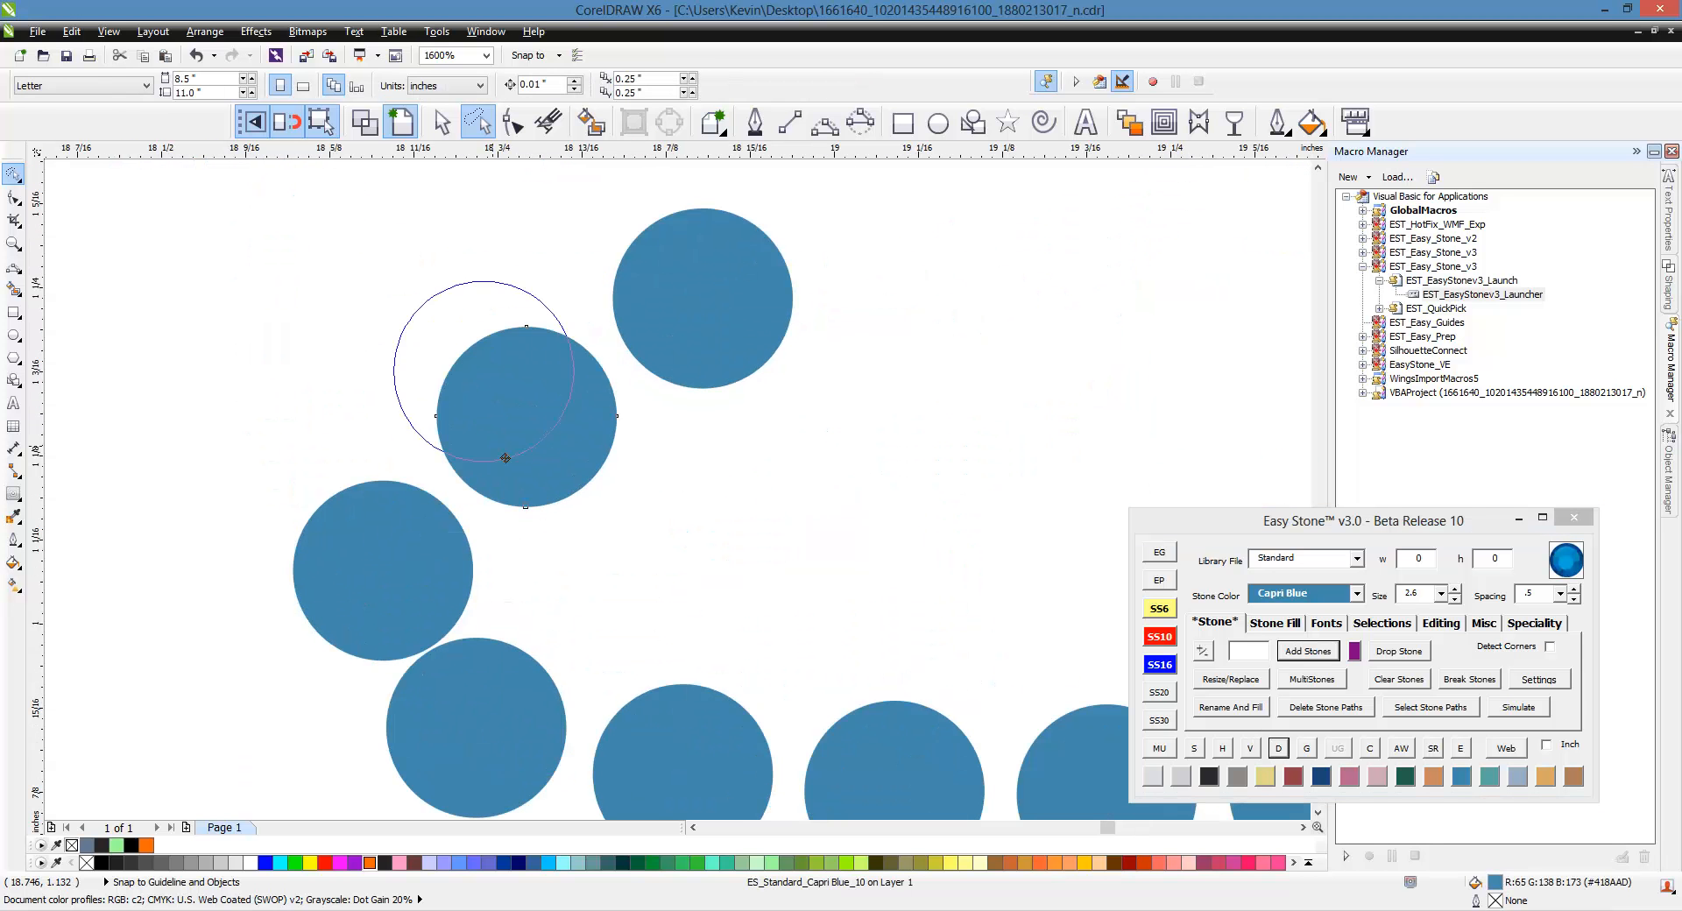
left_click(446, 539)
scroll(418, 389, "down", 2)
scroll(491, 375, "up", 1)
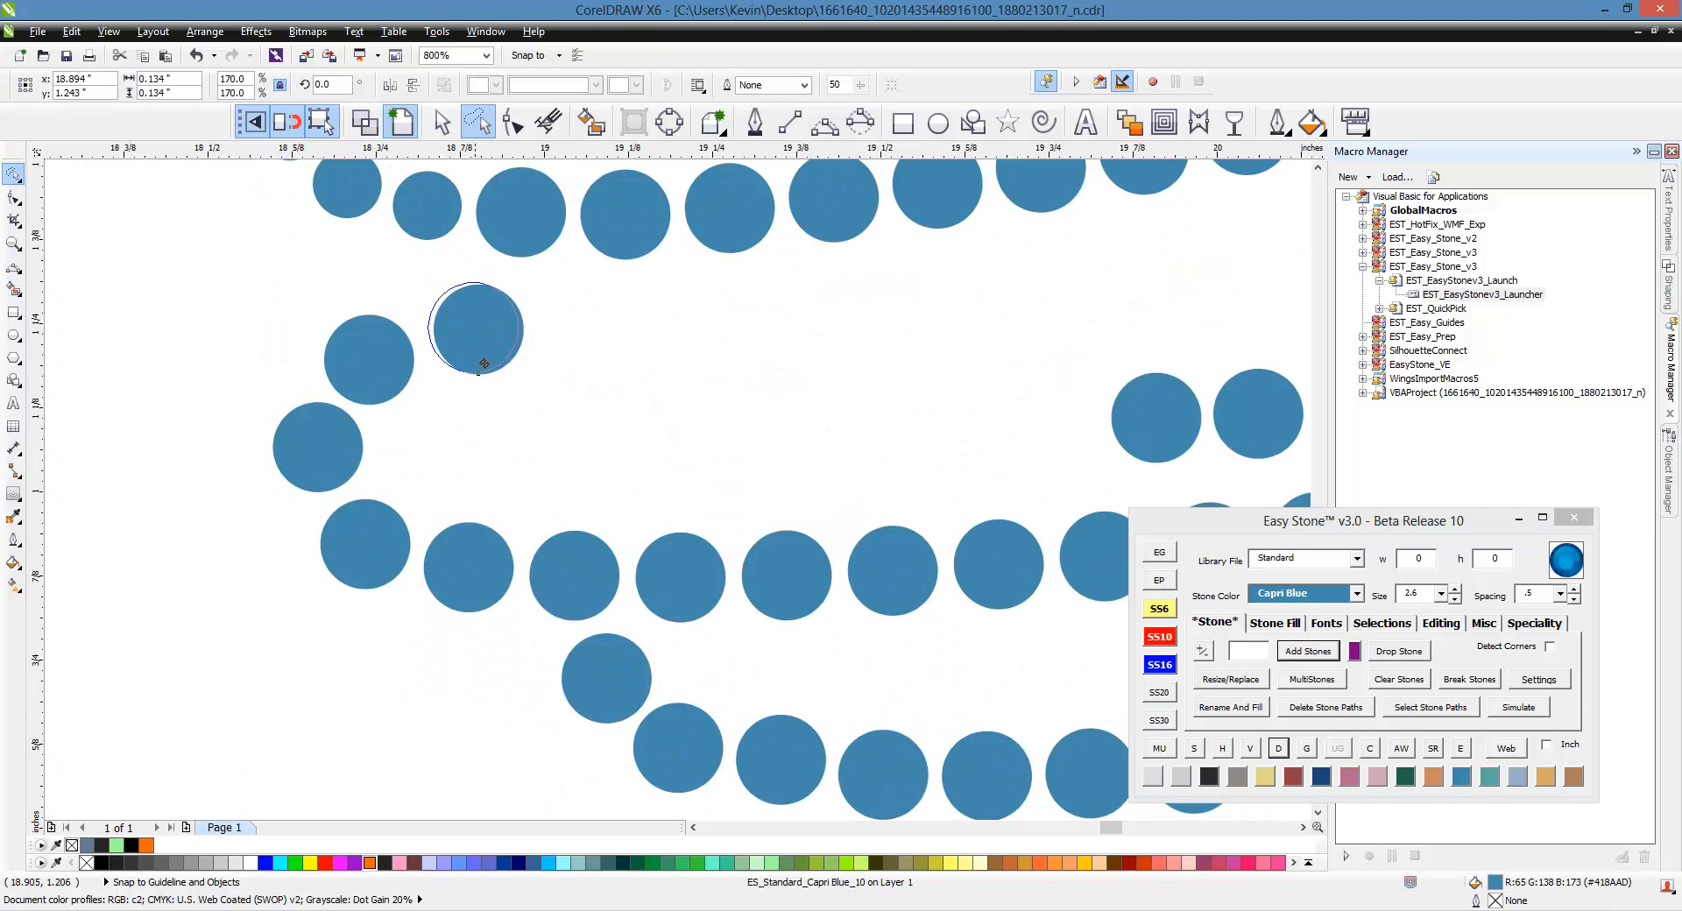
scroll(362, 338, "down", 1)
left_click(528, 371)
scroll(418, 403, "down", 1)
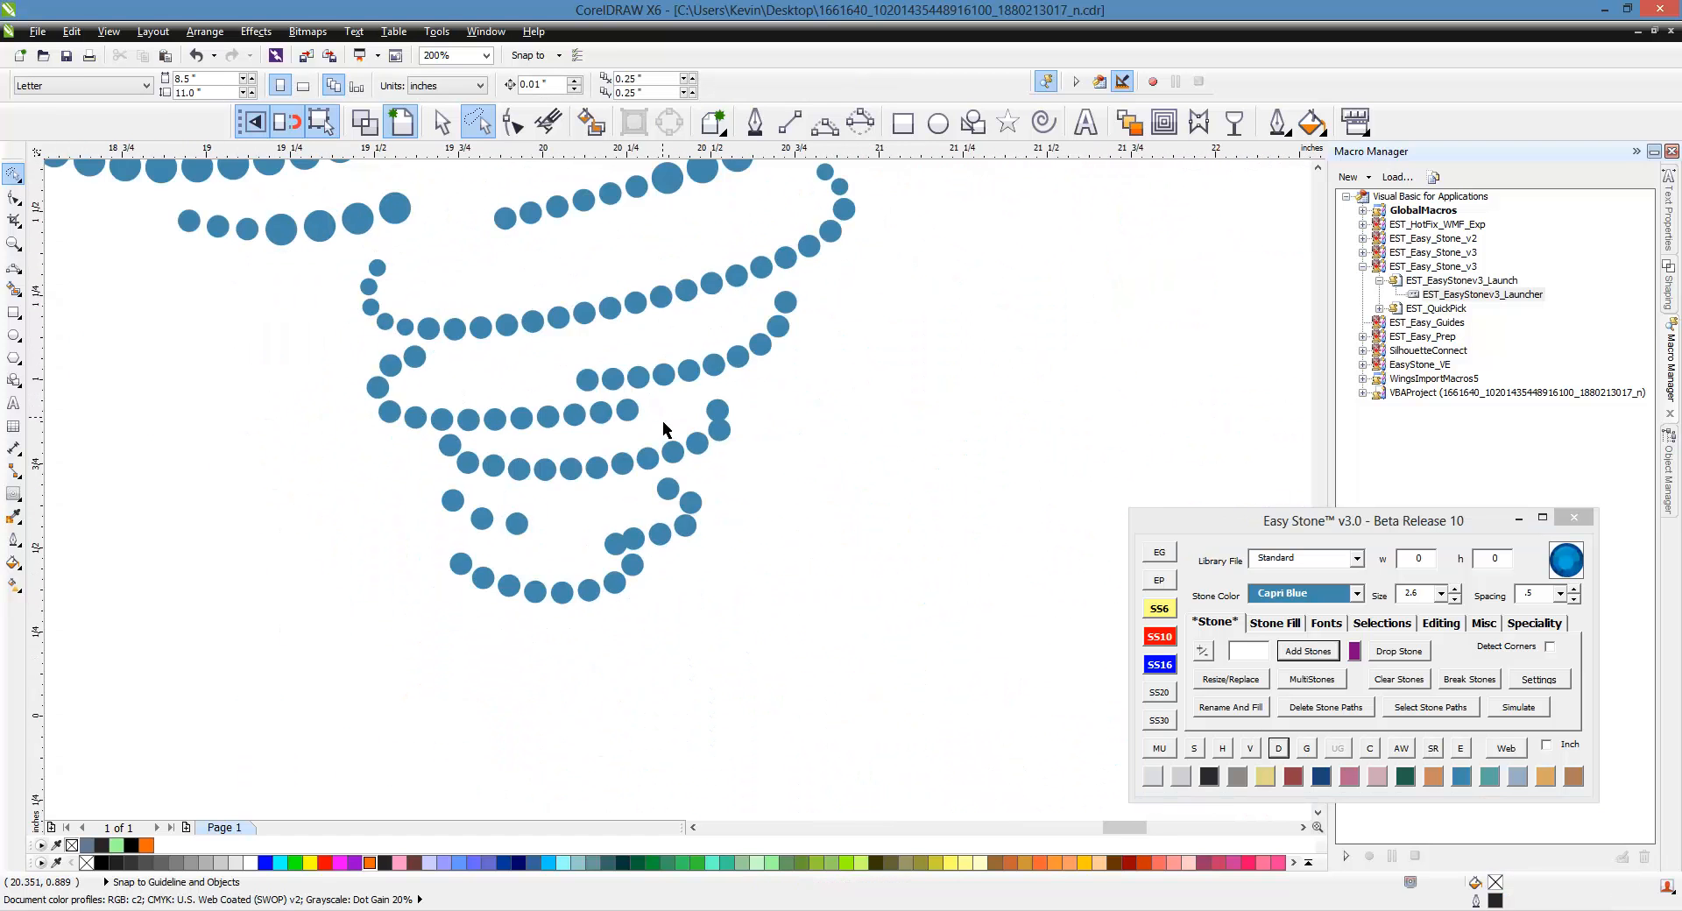
Draw a three-point guide curve through the next band down, from its upper left stone to its upper right tip.
scroll(668, 439, "up", 1)
left_click(823, 128)
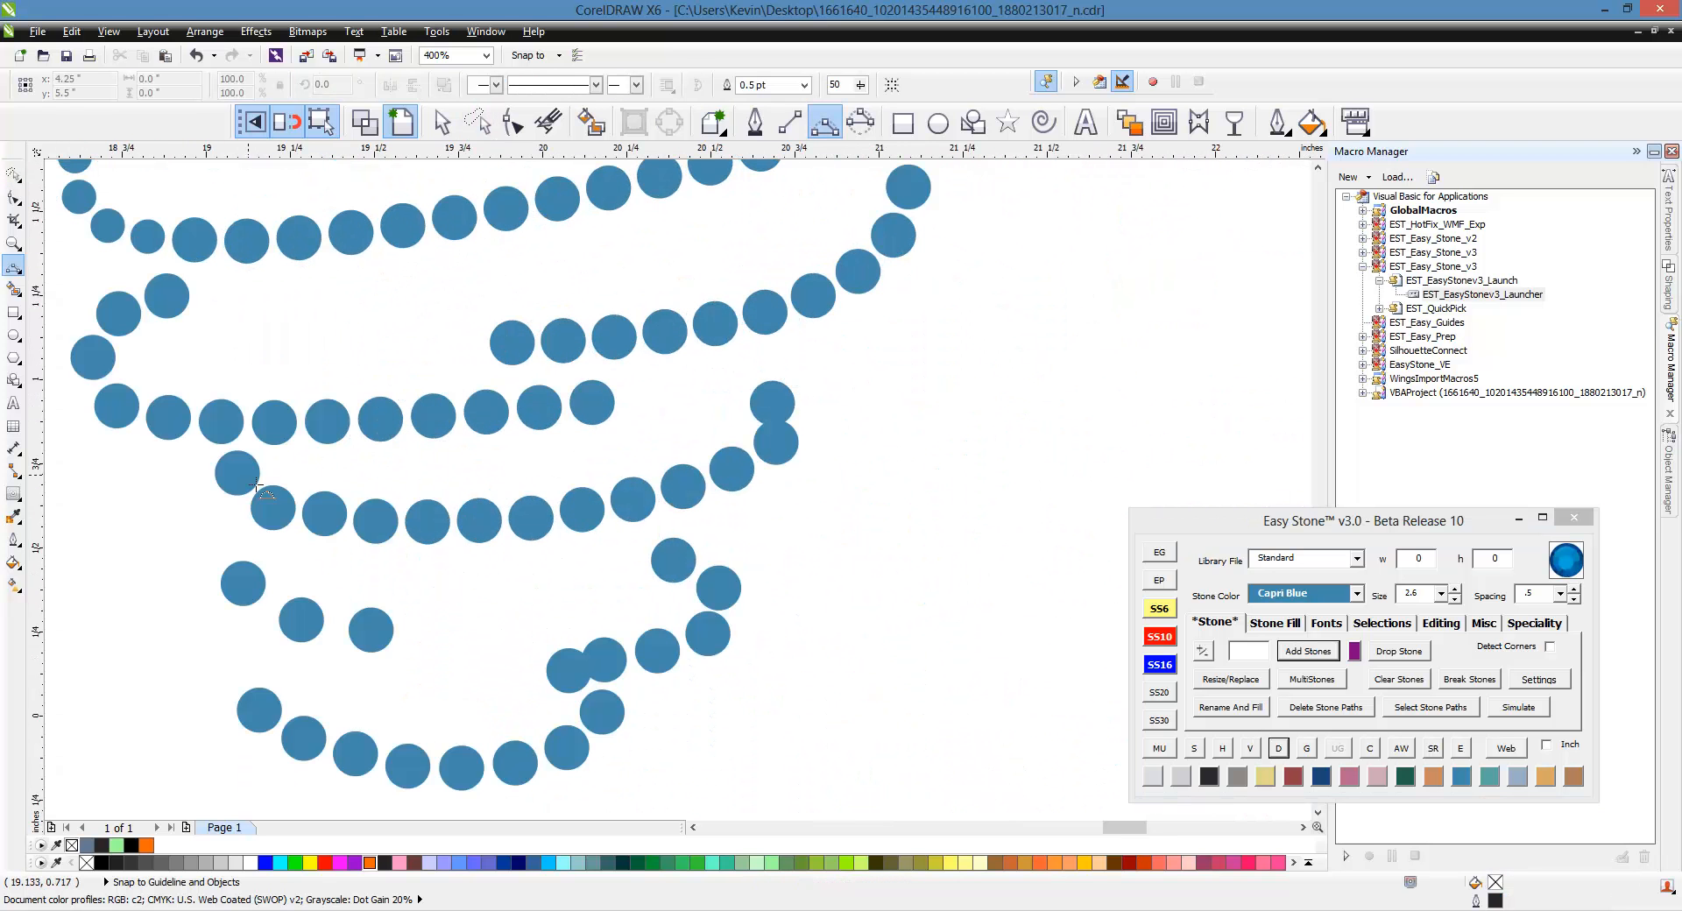
left_click_drag(249, 483, 764, 411)
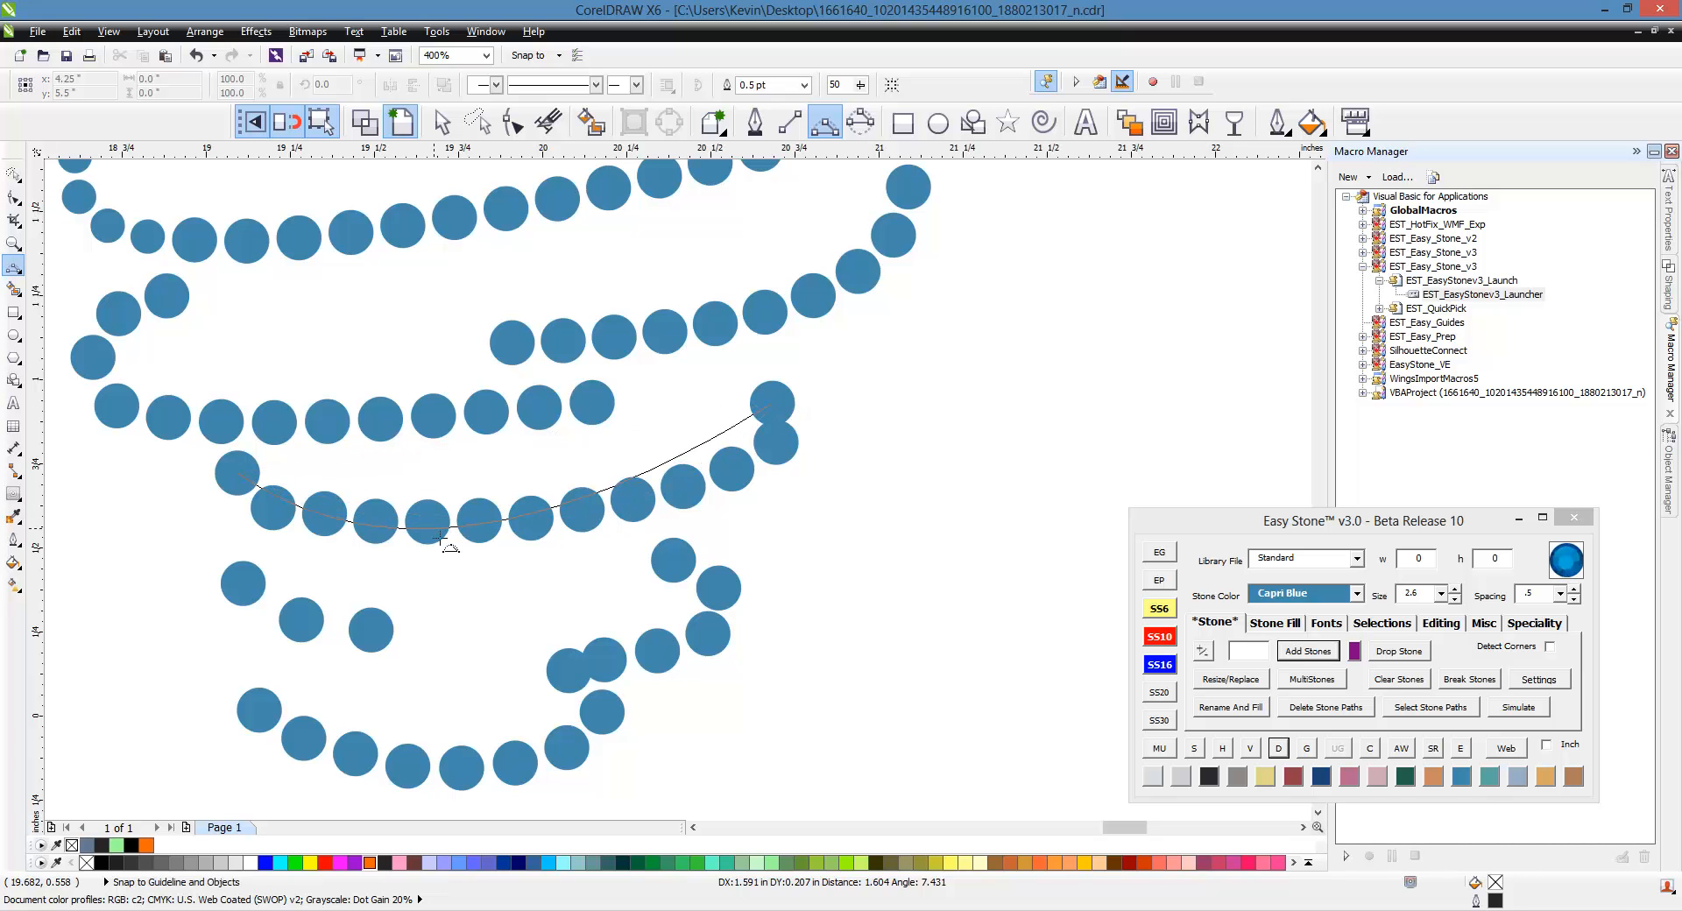
left_click(486, 533)
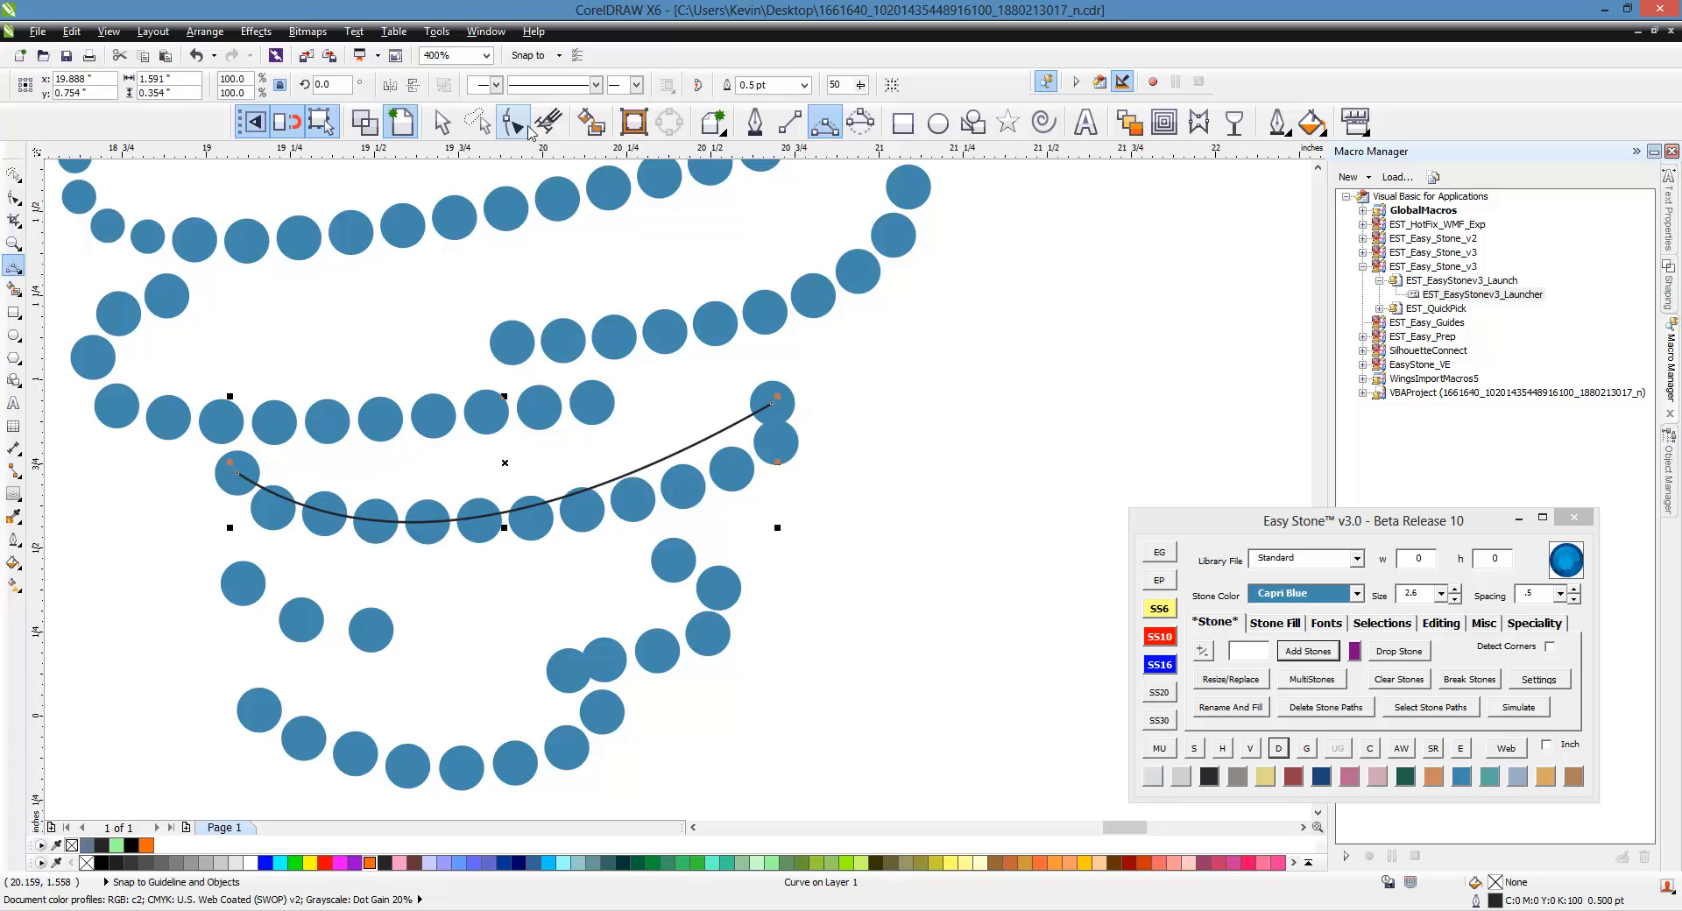
Reshape the guide curve with its end handles so it follows the band's stones and bends up steeply at the right tip.
key("F10")
left_click(770, 405)
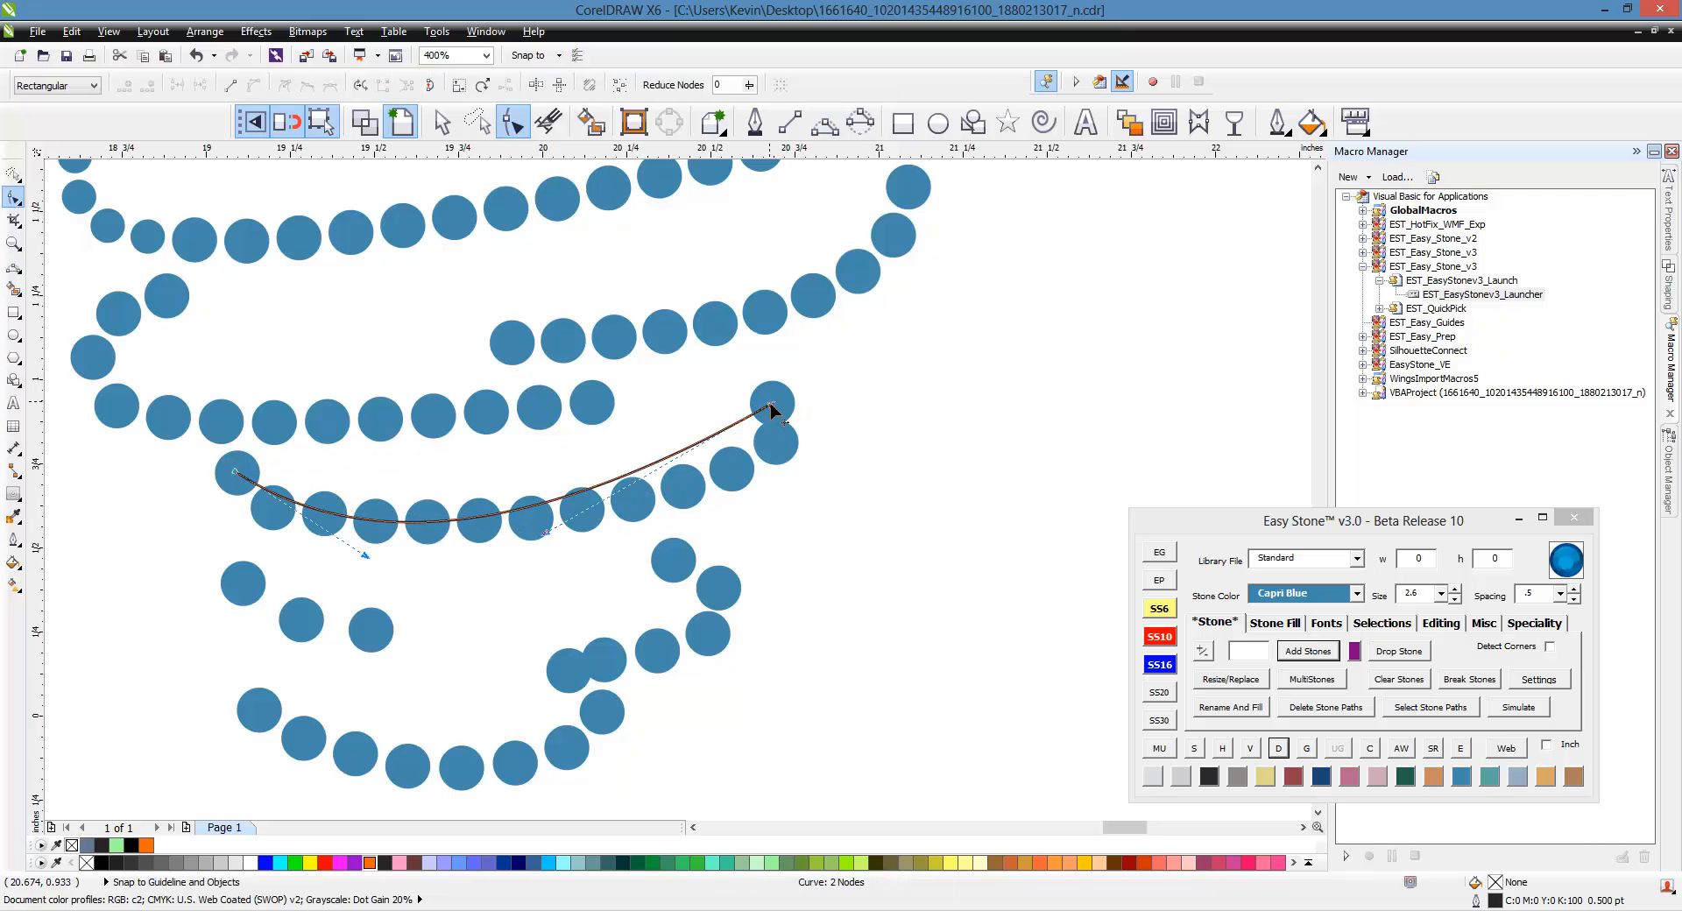
left_click_drag(543, 533, 785, 527)
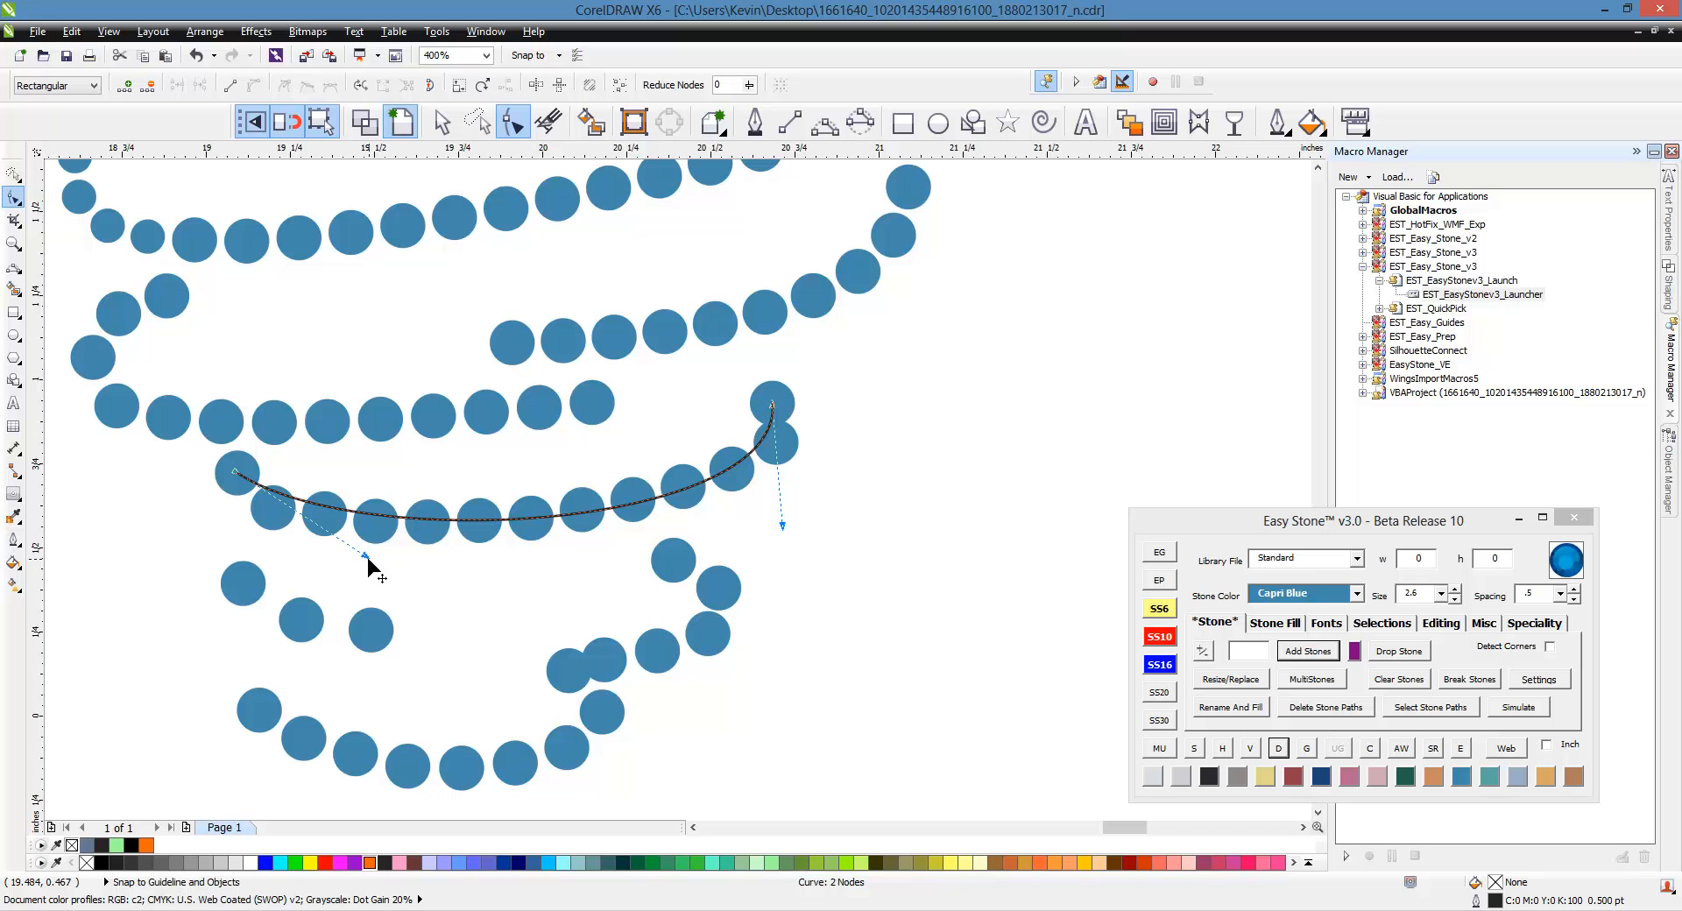
left_click_drag(367, 557, 359, 569)
Try to distribute stones along the guide curve, end the macro on its run-time error and relaunch Easy Stone v3.
left_click(1280, 757)
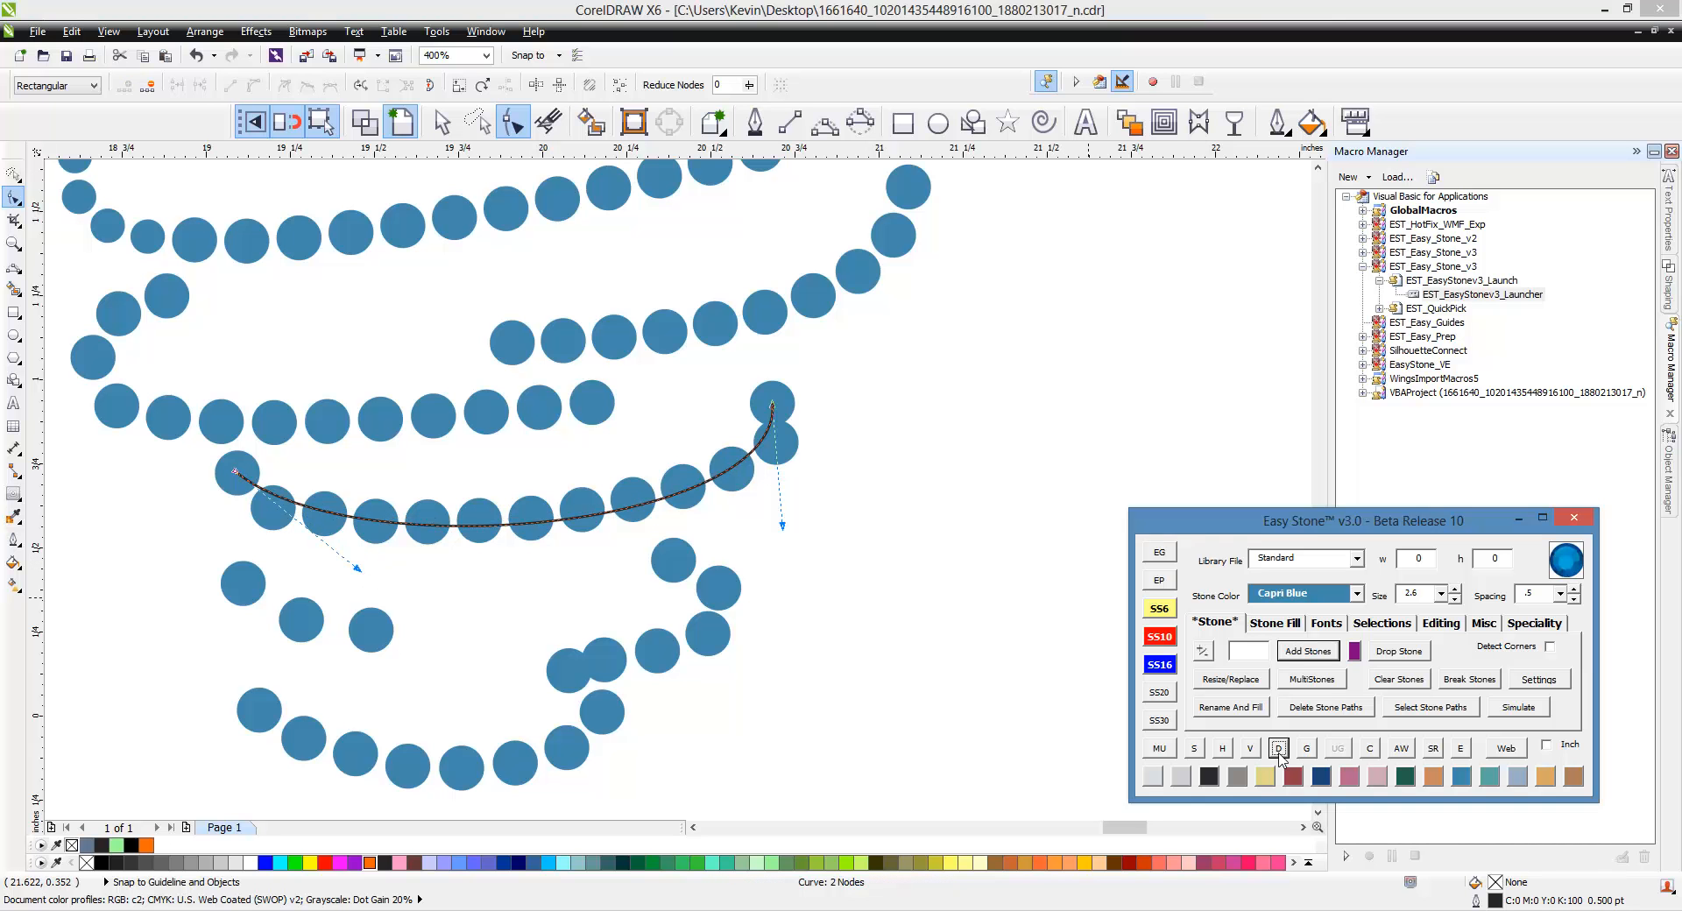
left_click(793, 402)
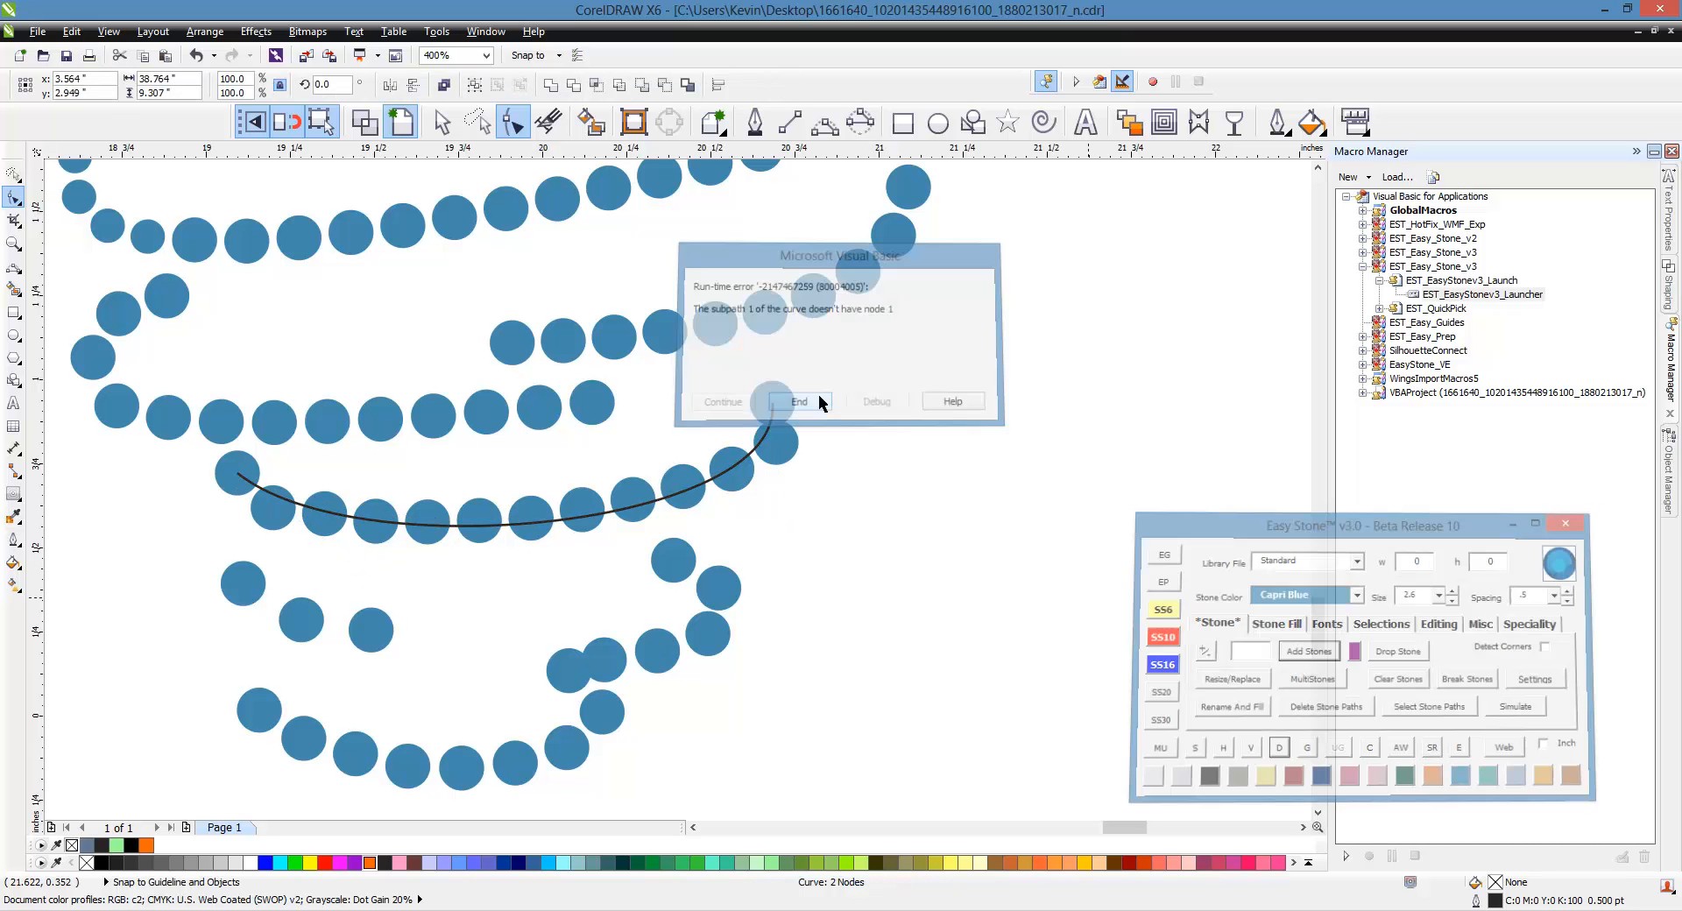
left_click(1498, 296)
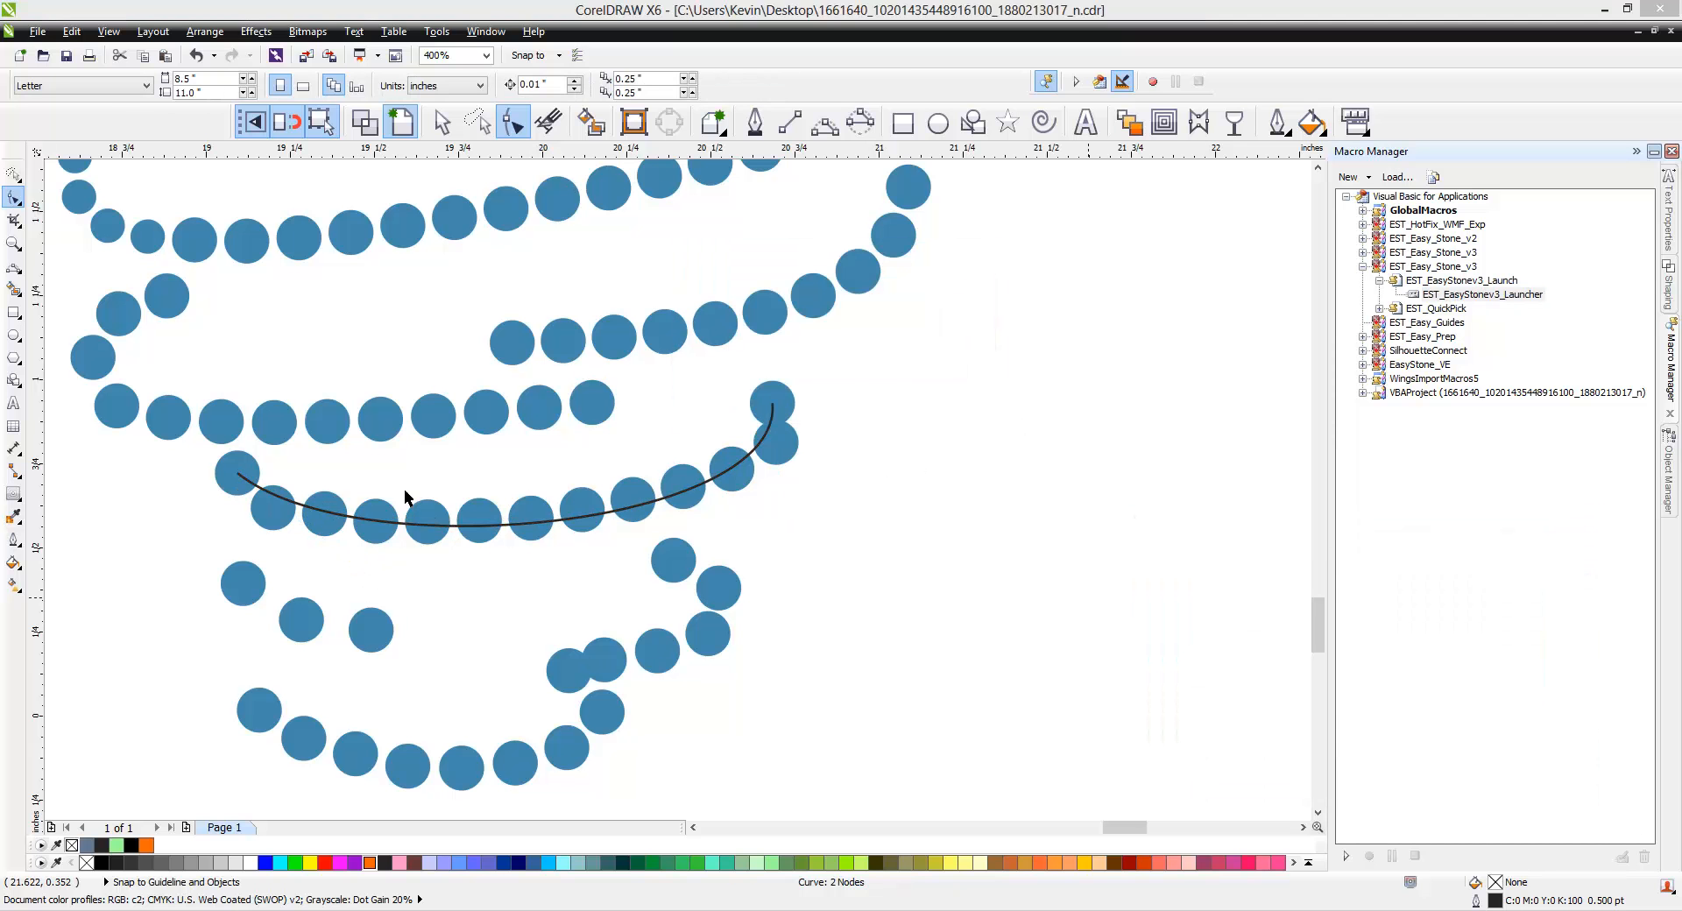
left_click(837, 491)
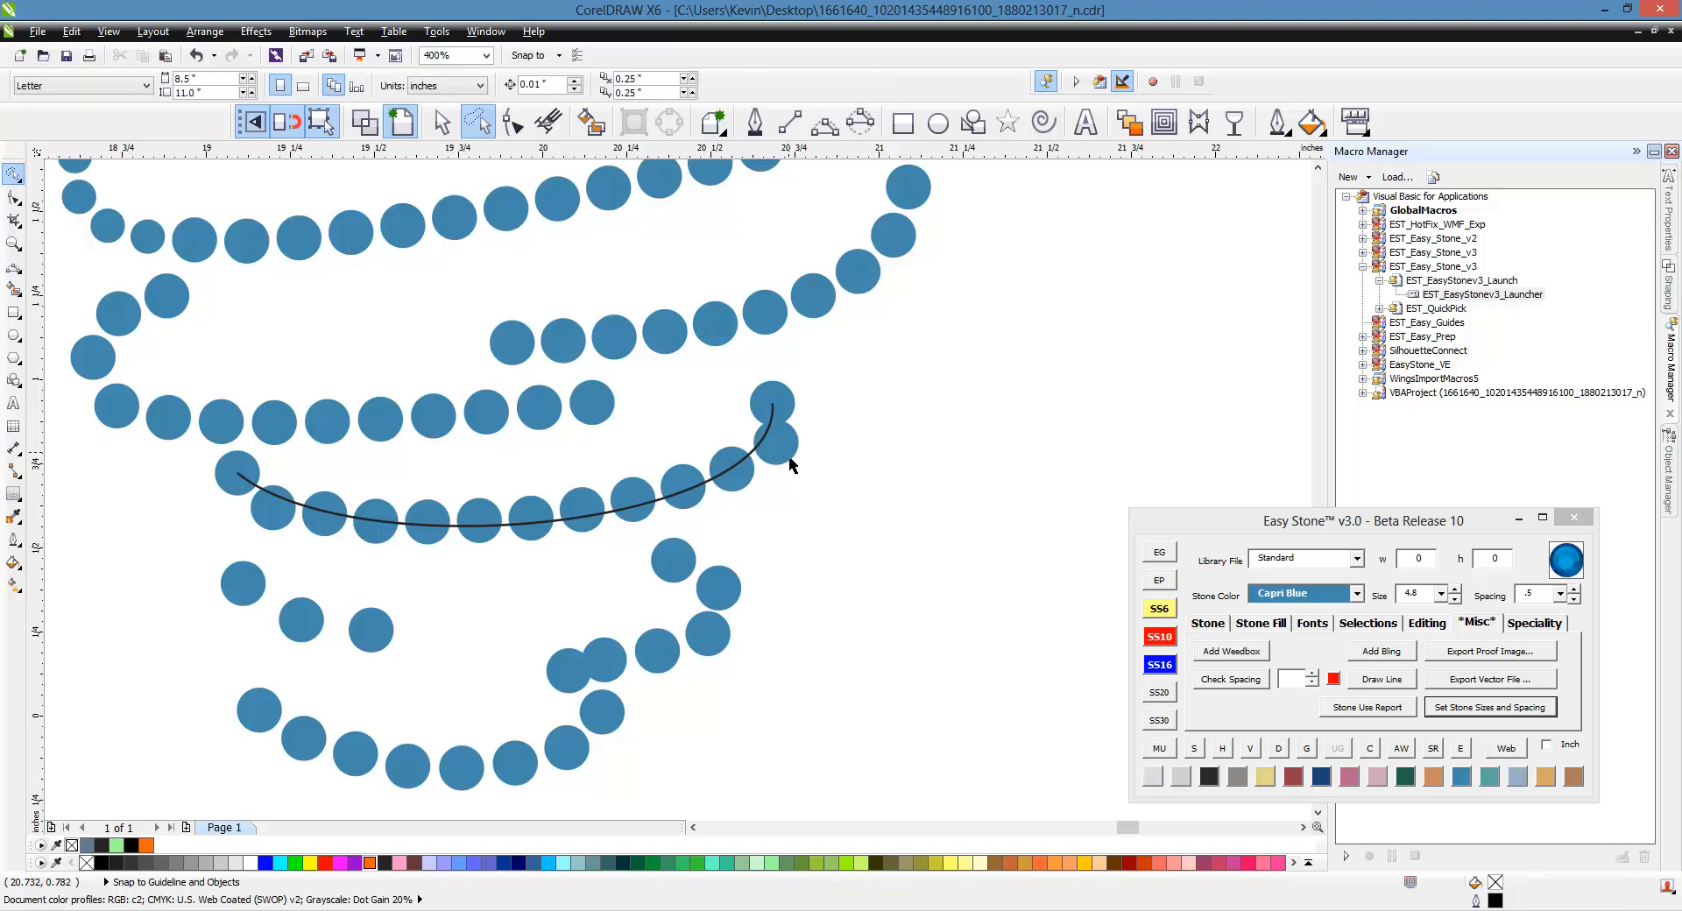
Move the stone below the band's upper right tip inward and distribute the band's stones along the guide curve.
scroll(789, 454, "up", 1)
left_click_drag(773, 434, 729, 437)
scroll(813, 416, "down", 1)
left_click(562, 464)
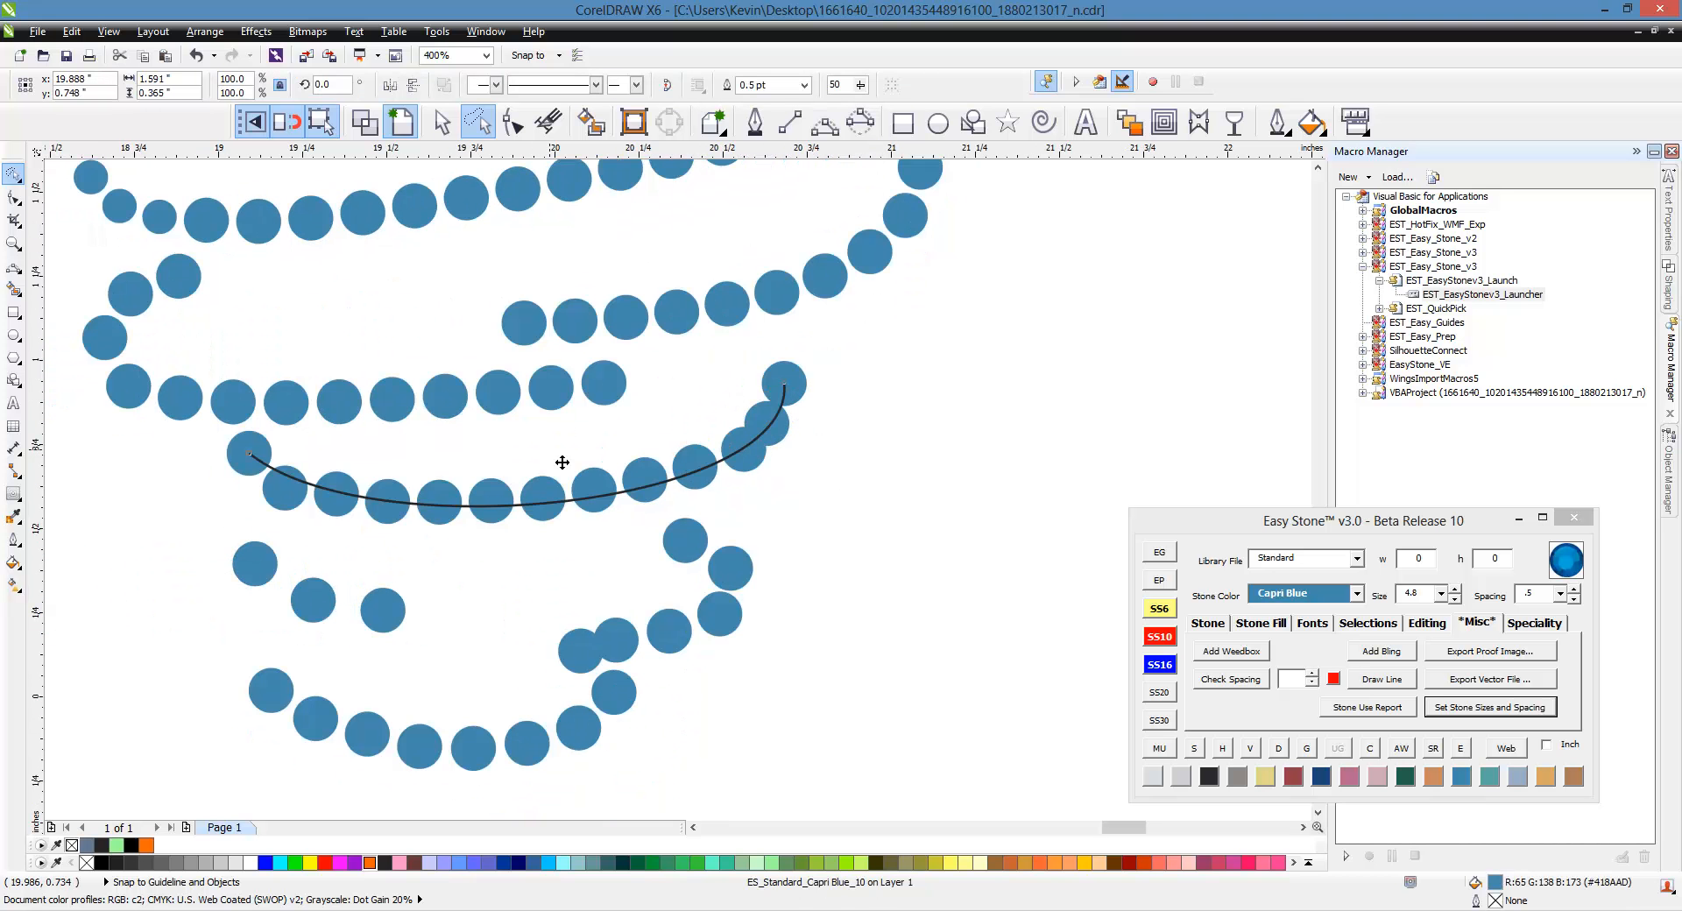
left_click(1277, 750)
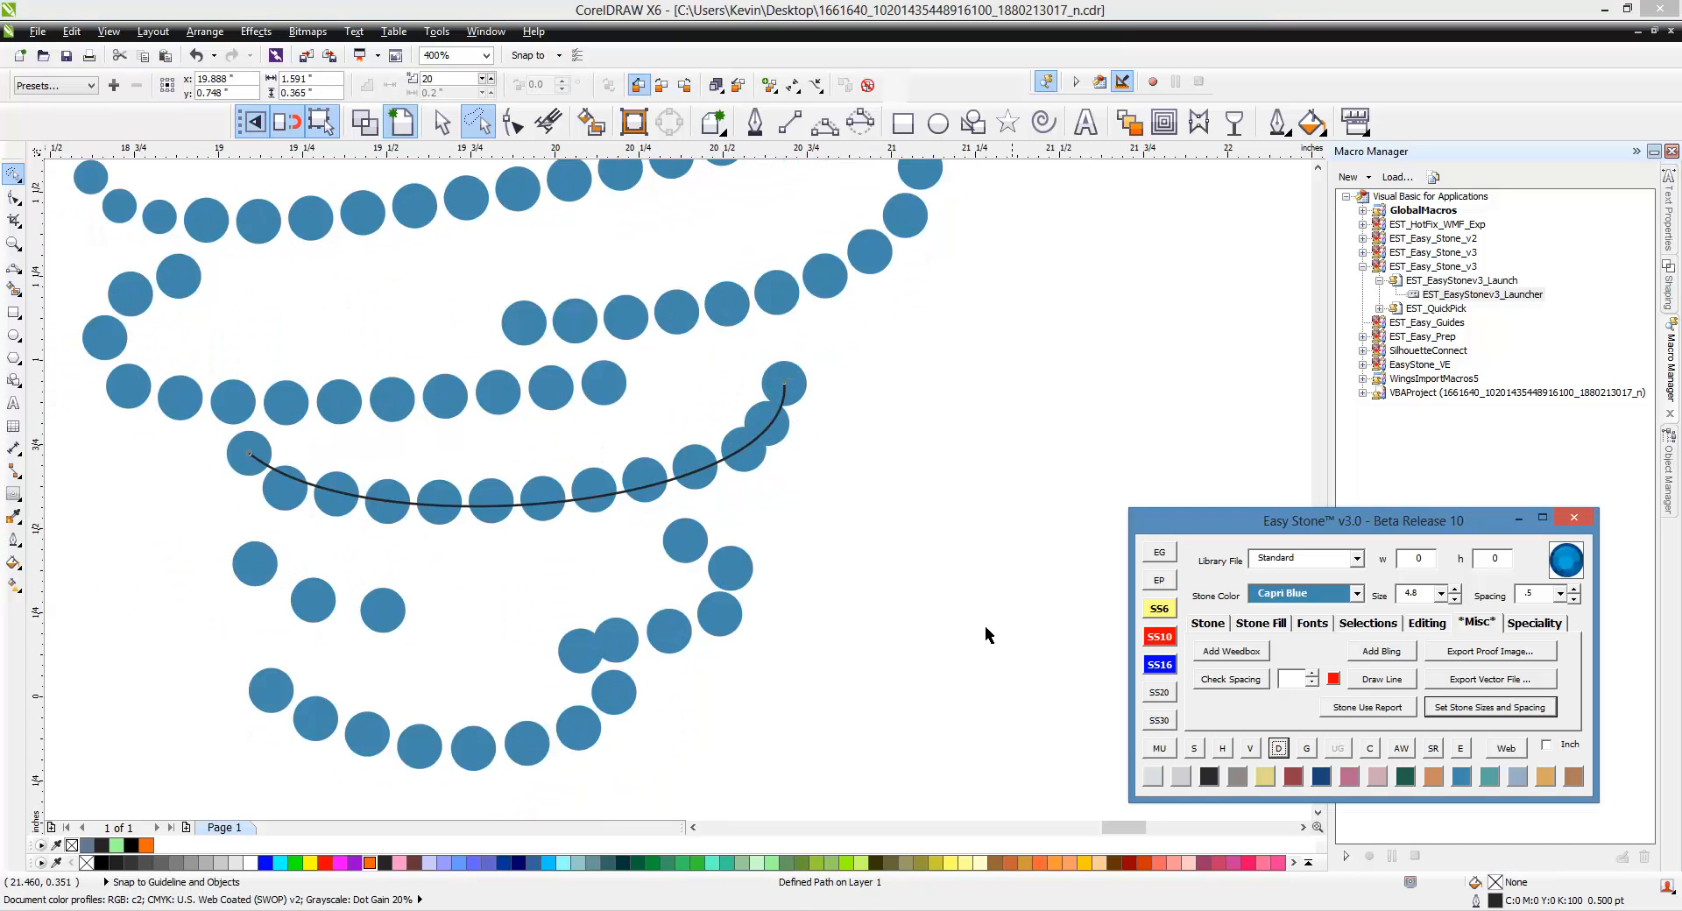
left_click(593, 555)
left_click(585, 505)
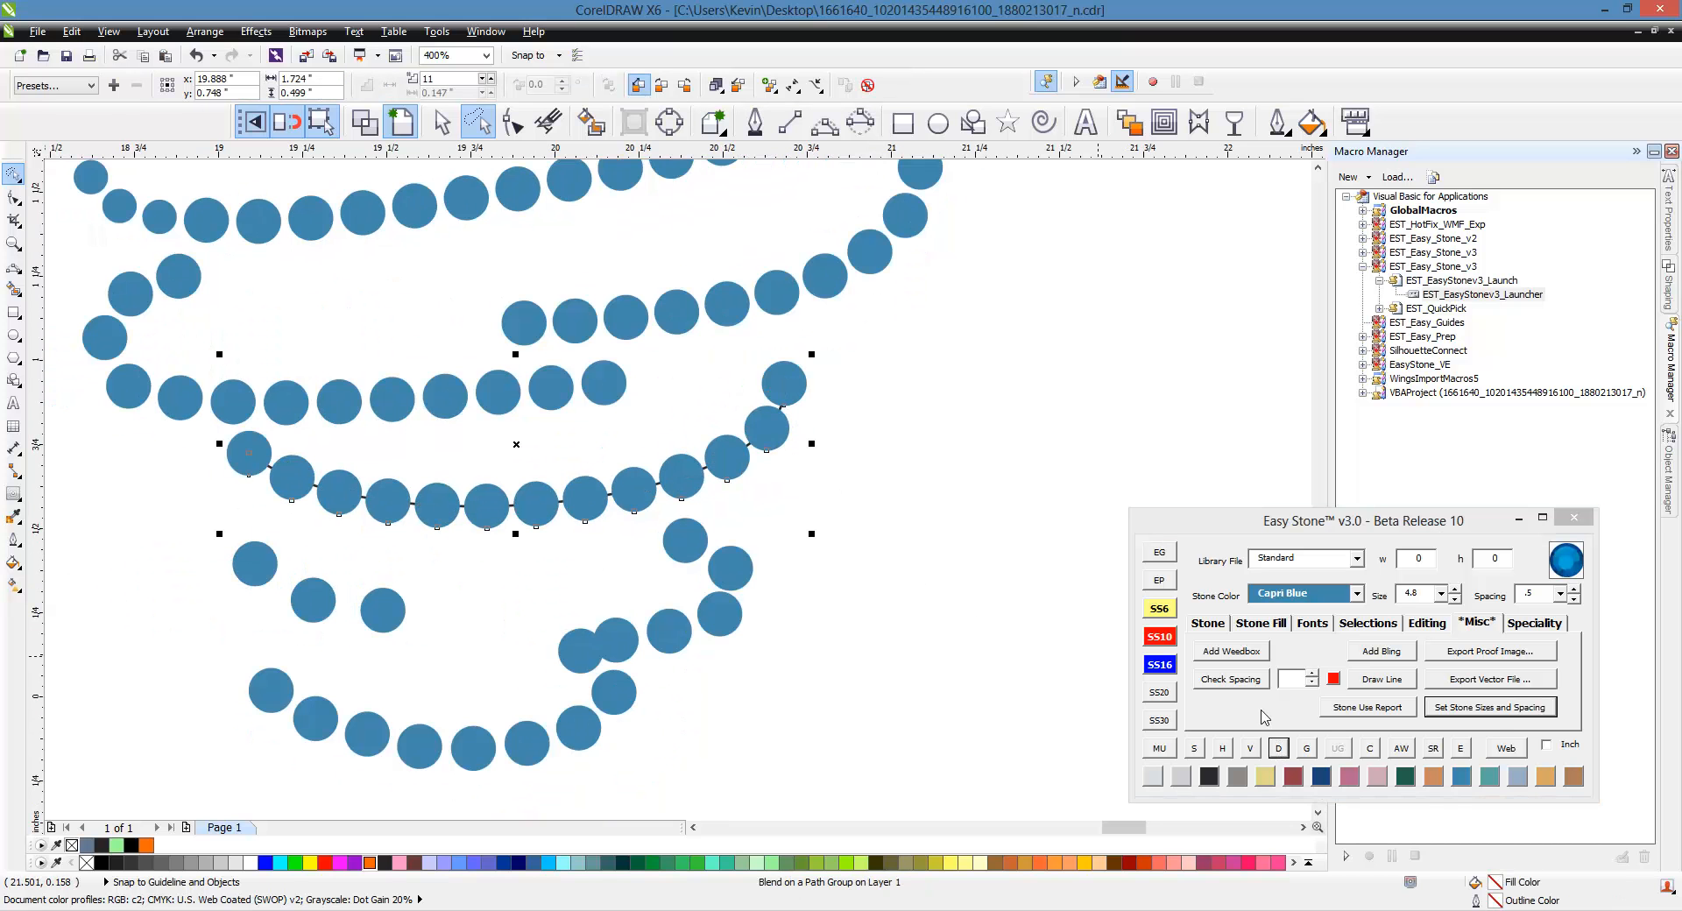
Reduce the band to 12 evenly distributed stones and finish the distribution, releasing them from the guide curve.
left_click(1205, 628)
left_click(1204, 652)
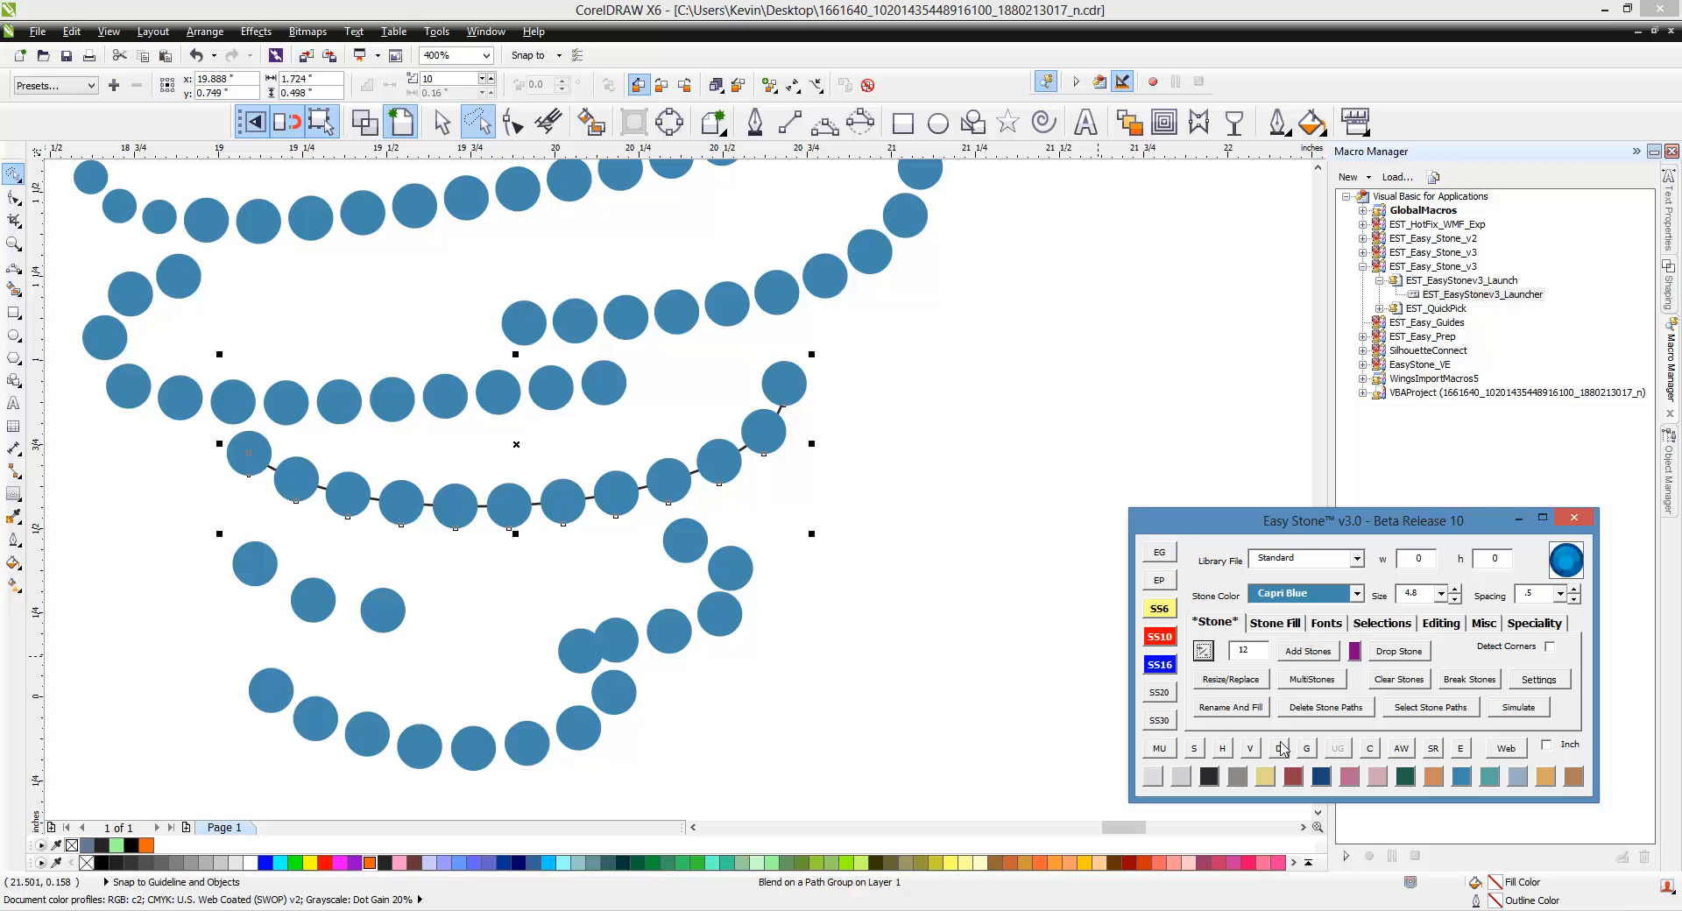
left_click(1280, 749)
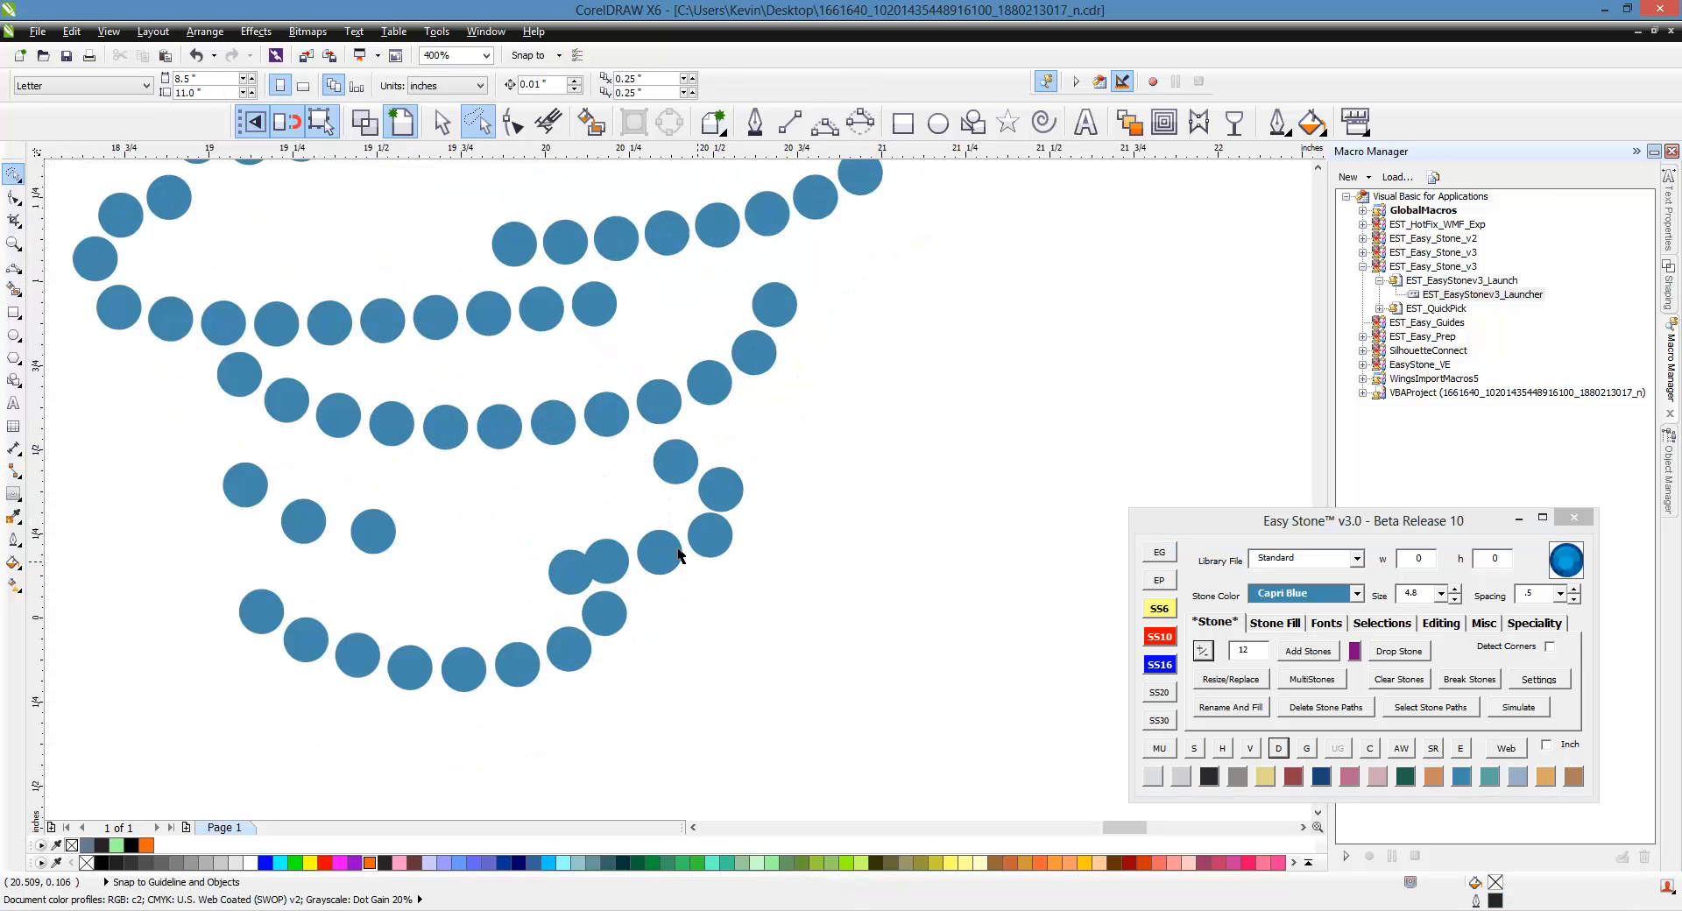
Reposition the stones at the right end of the next band down so they are evenly spaced without overlaps.
scroll(679, 555, "up", 2)
left_click(771, 550)
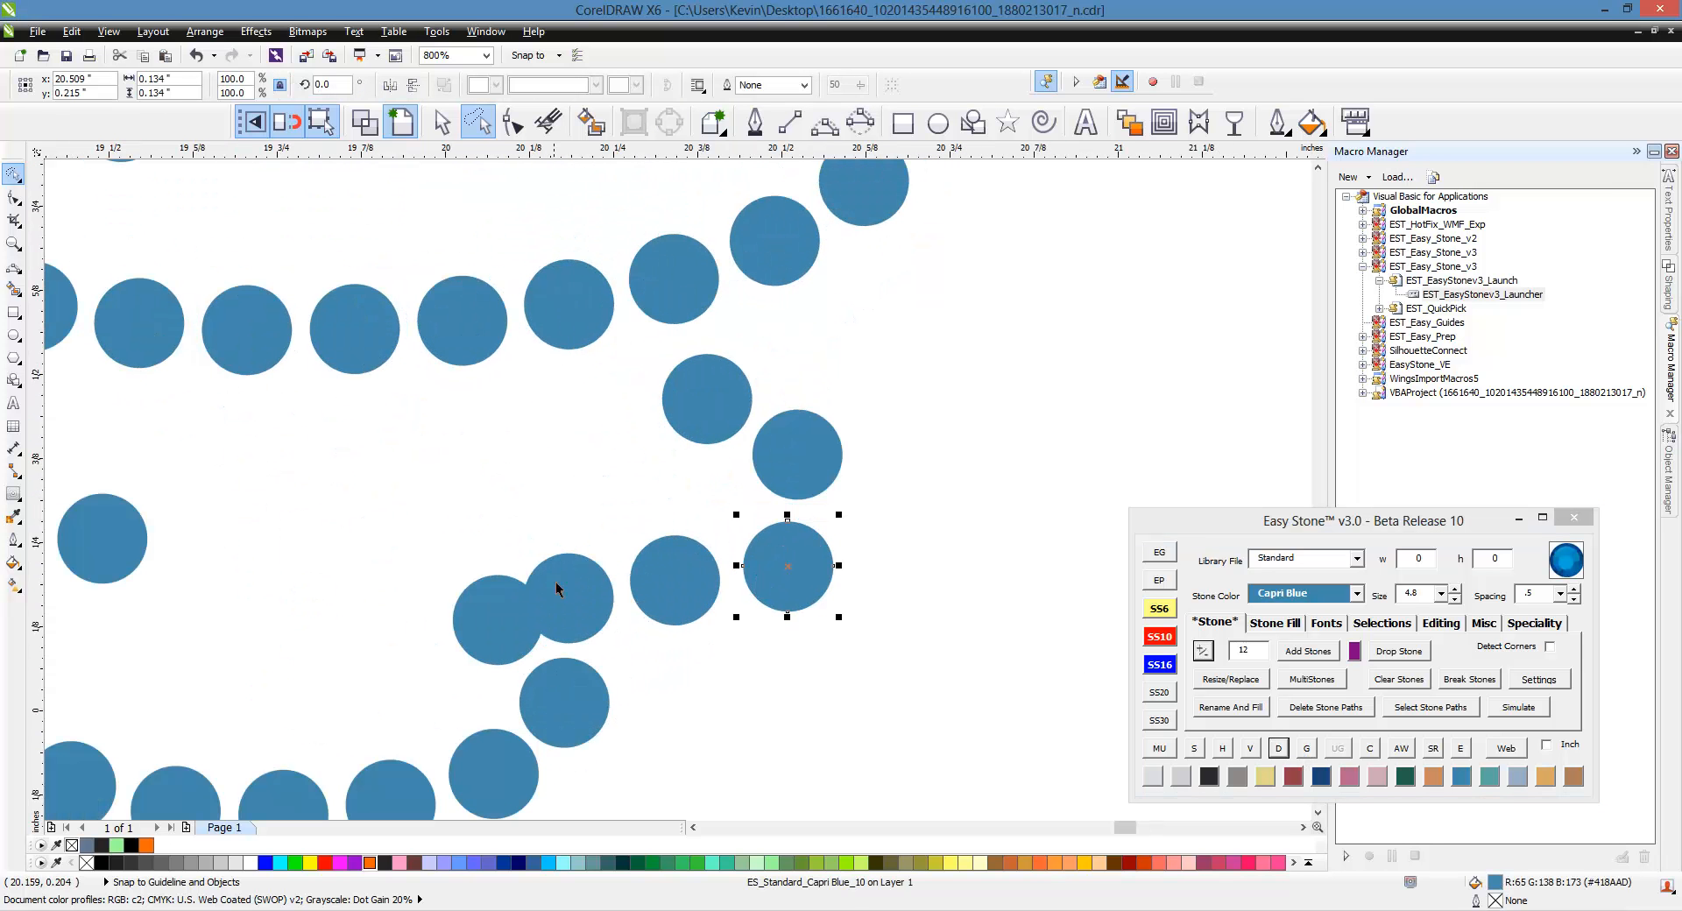
left_click_drag(556, 583, 601, 619)
left_click_drag(697, 608, 702, 623)
left_click_drag(819, 597, 808, 588)
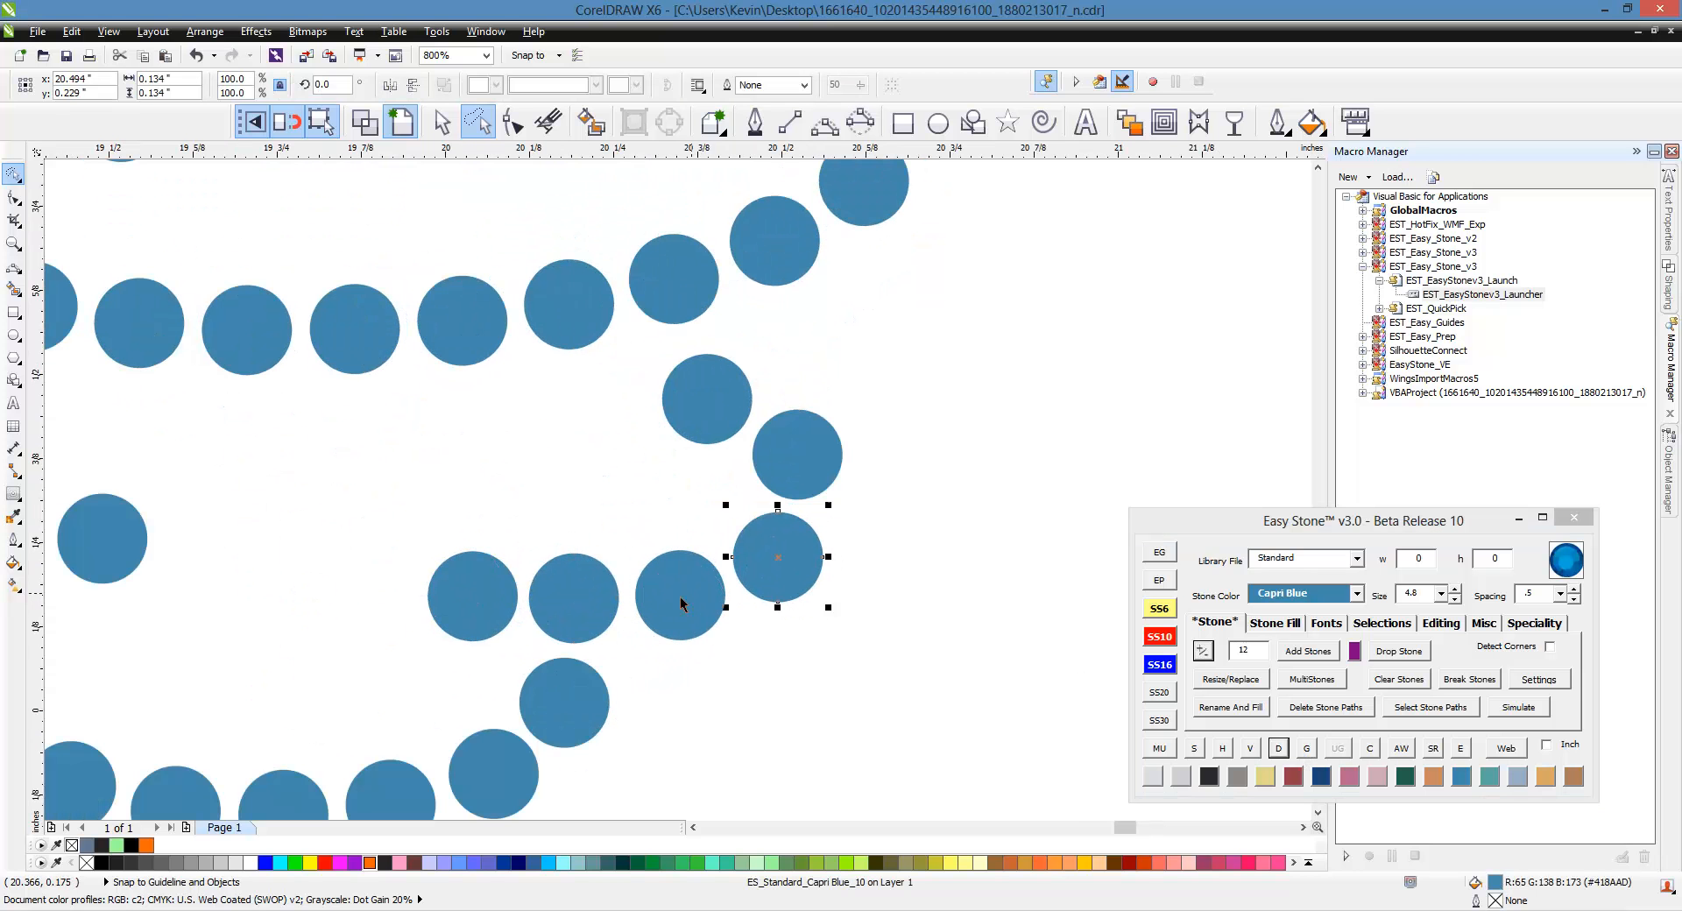
scroll(824, 550, "down", 2)
scroll(390, 547, "up", 2)
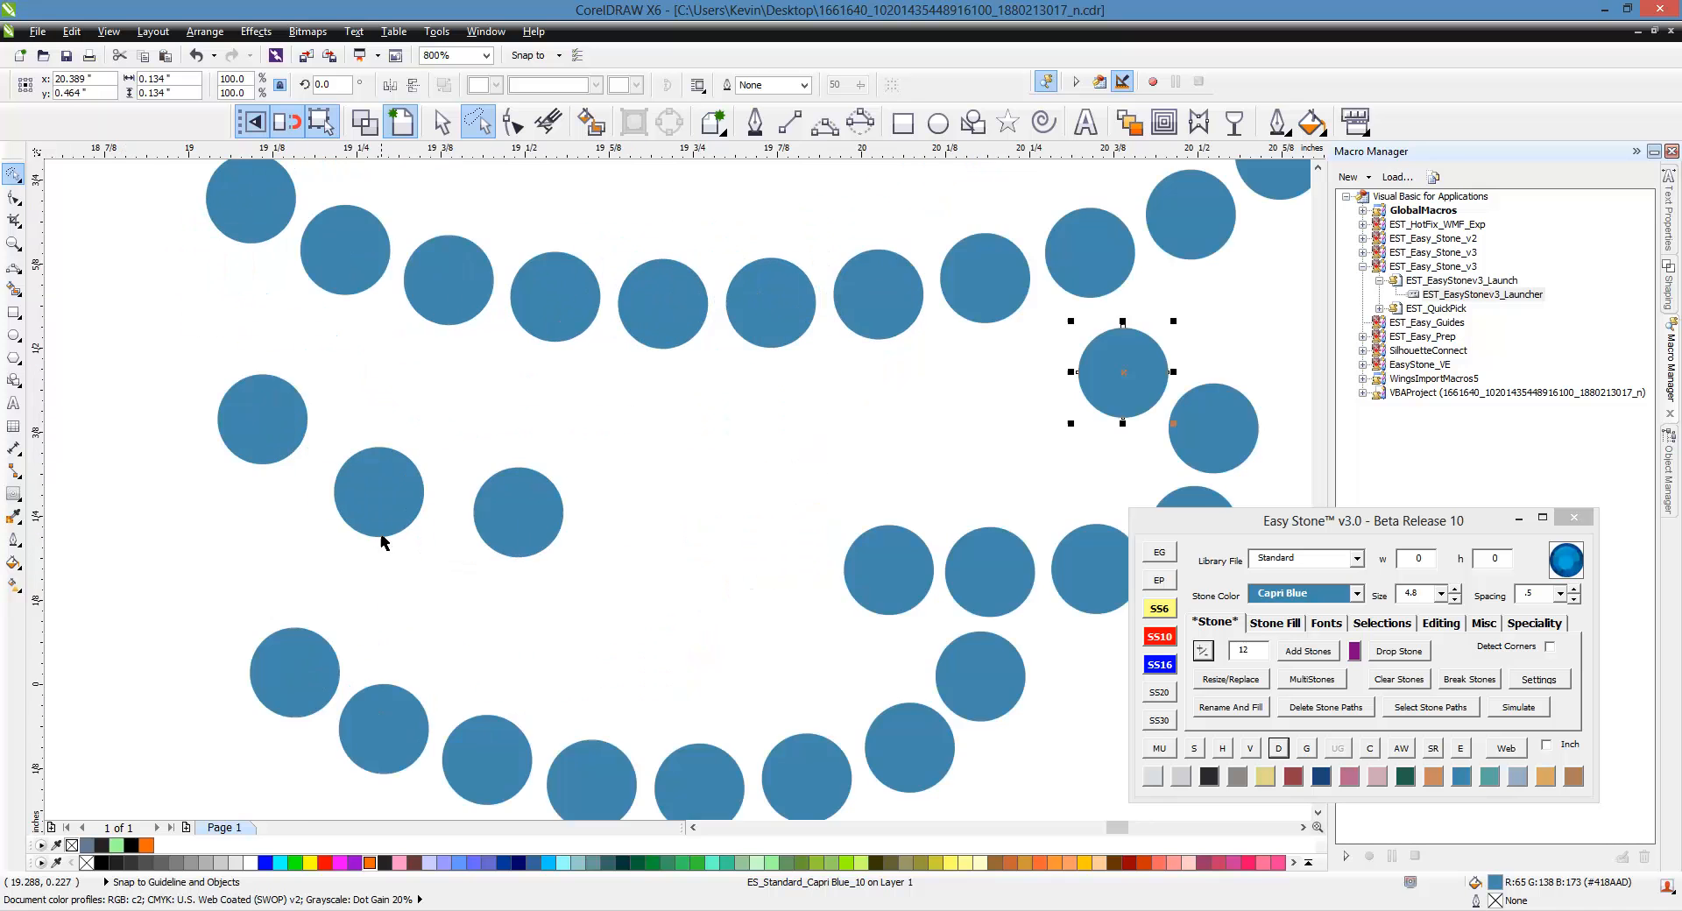
Move the second and third stones of that band's left end closer together to even out their spacing.
left_click_drag(354, 507, 343, 487)
scroll(376, 516, "up", 1)
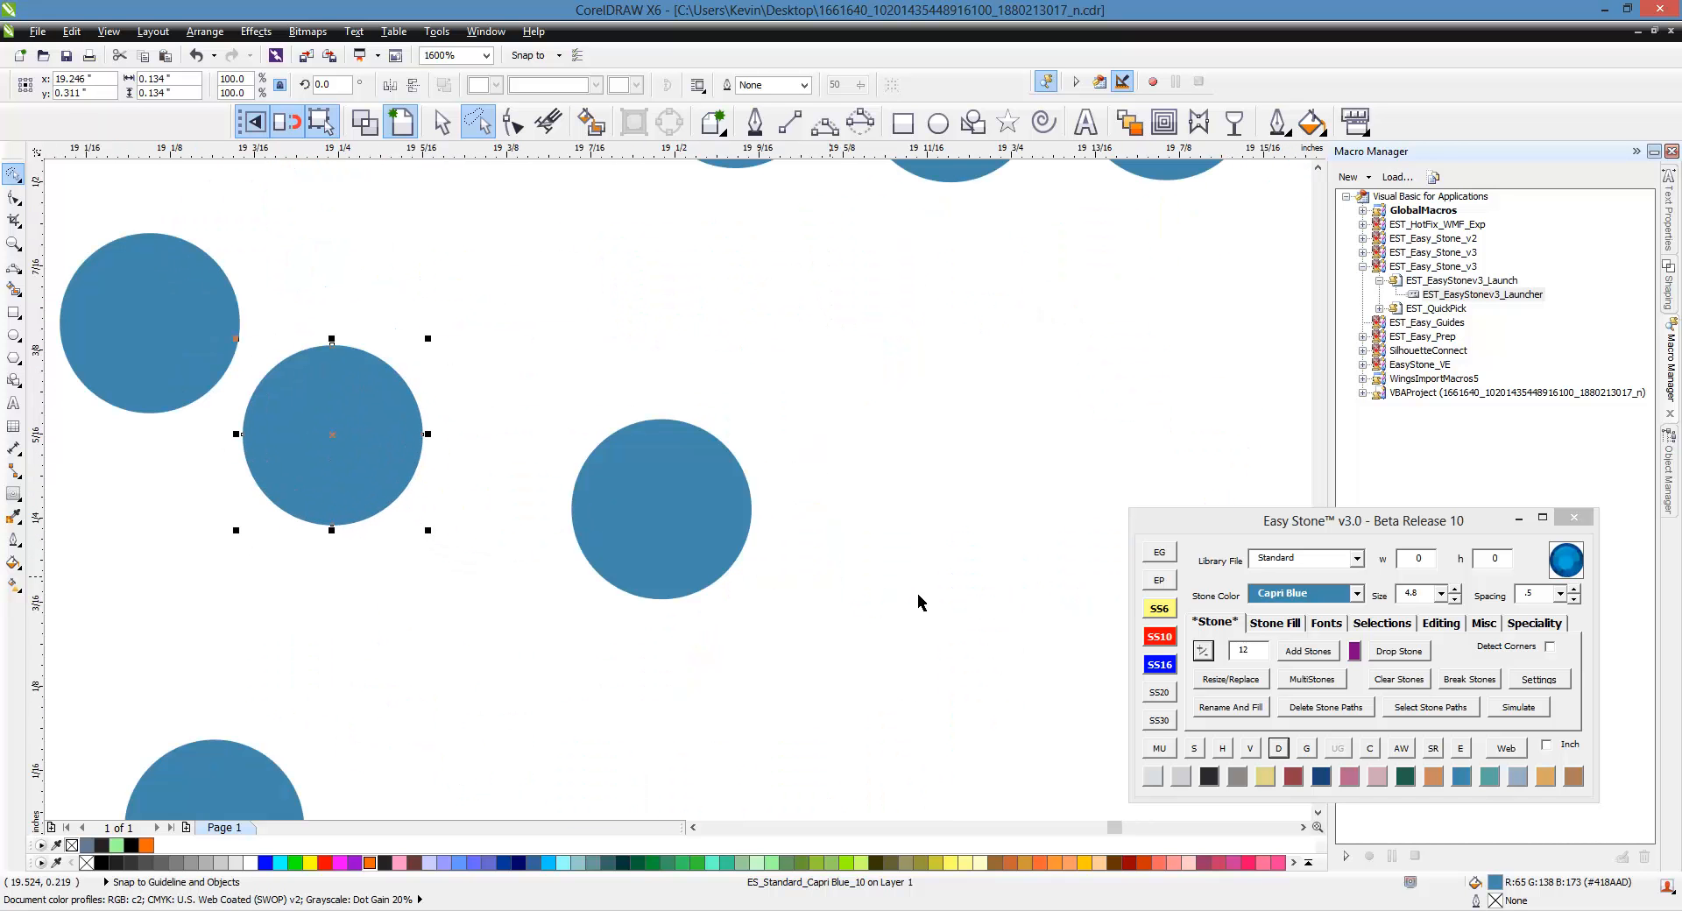
left_click_drag(714, 562, 590, 555)
scroll(380, 375, "down", 2)
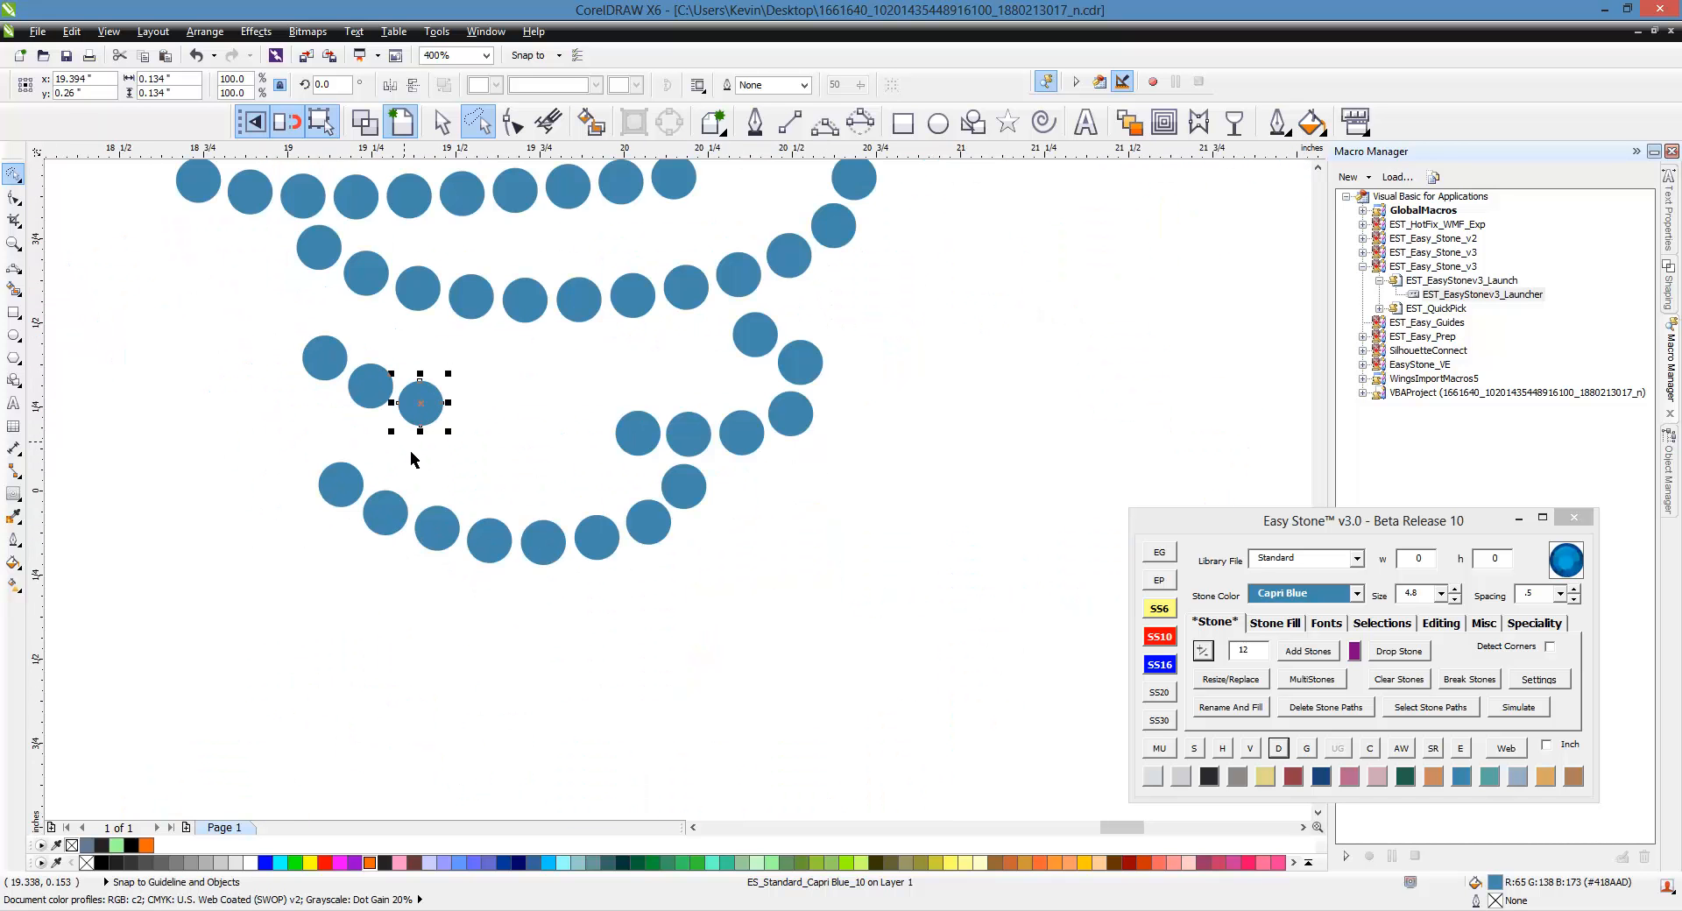
key("Escape")
Move the black tornado bitmap under the stones, nudge it left to line up with the lower bands, and lock it.
scroll(447, 488, "down", 3)
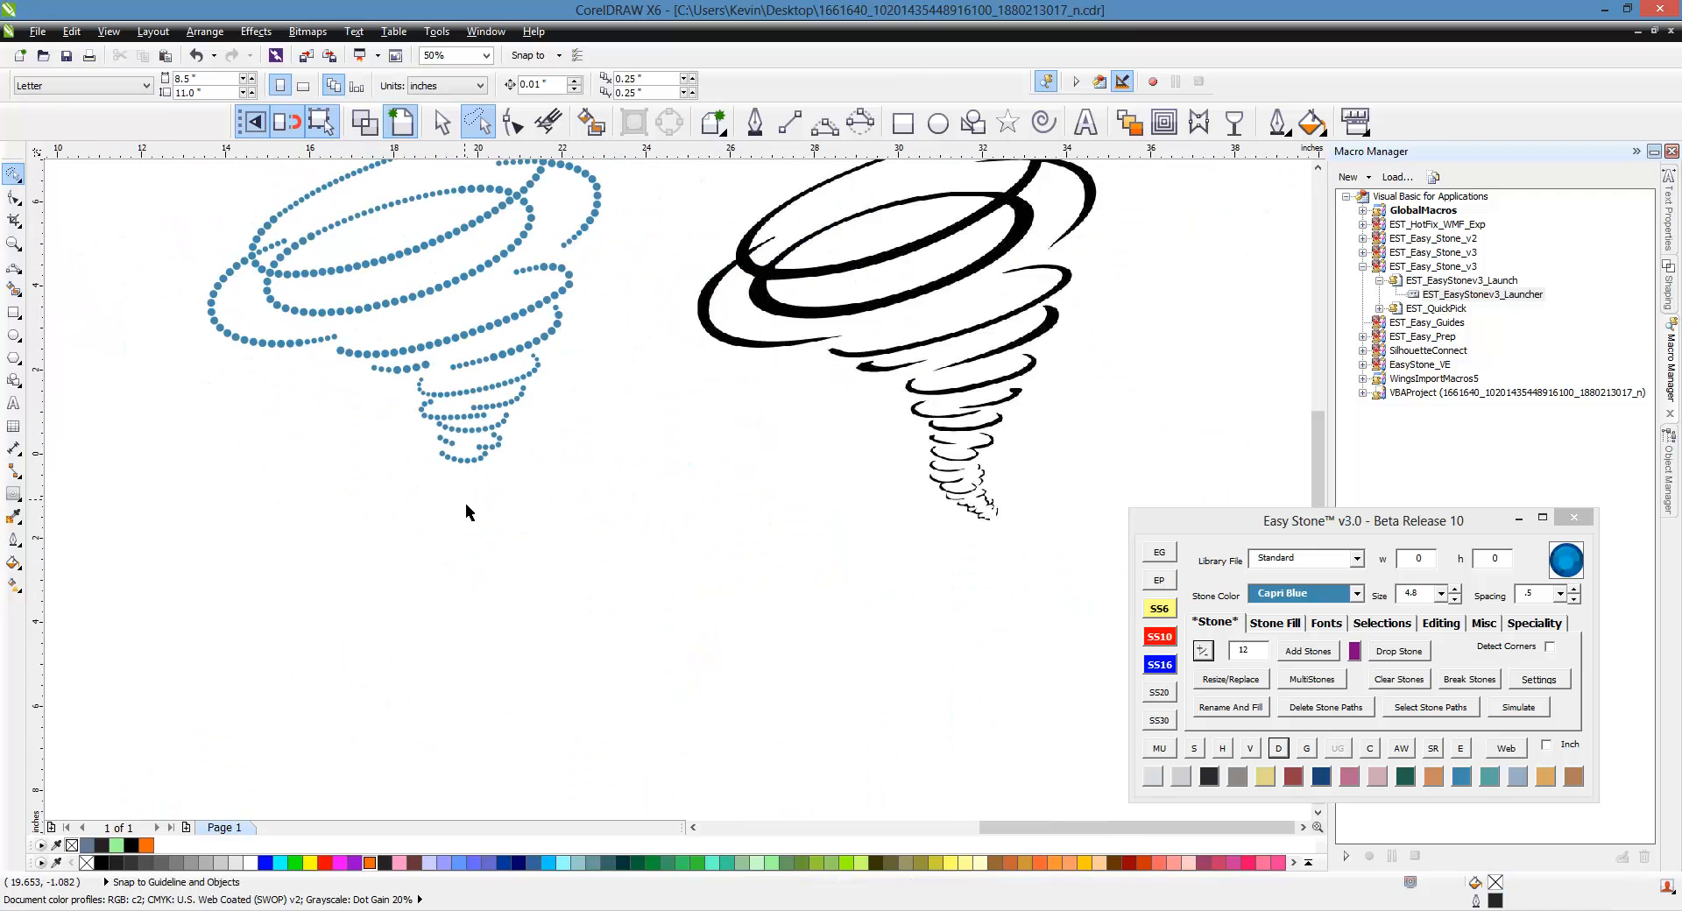
scroll(470, 503, "down", 2)
scroll(648, 462, "up", 1)
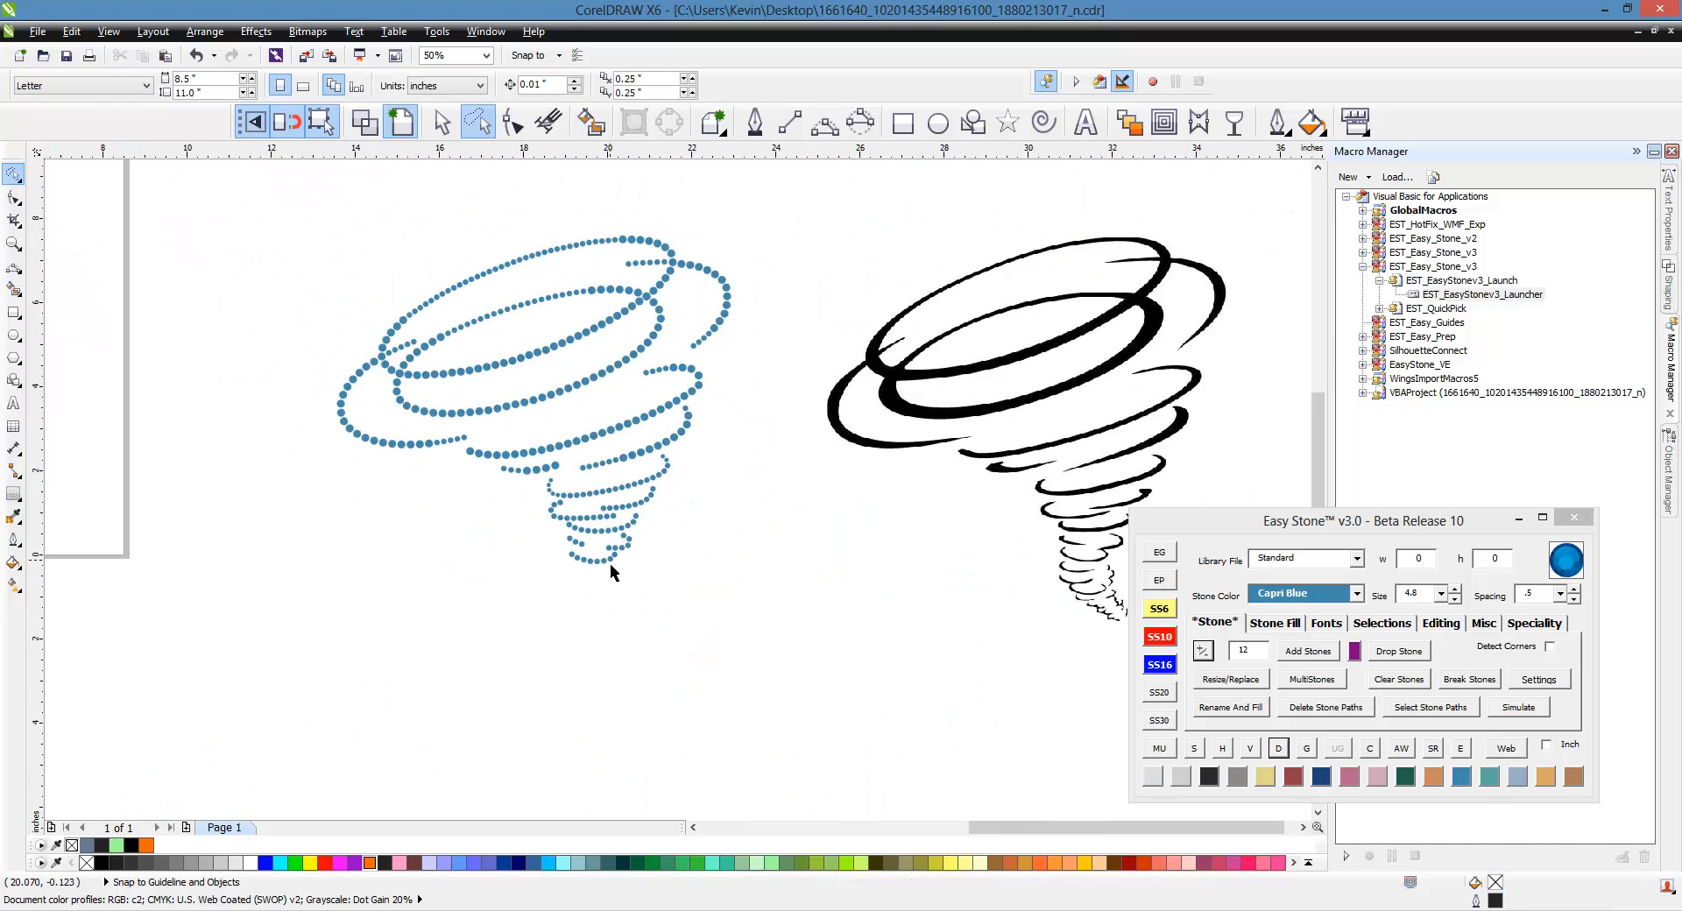
left_click(982, 447)
left_click_drag(1086, 434, 605, 383)
scroll(652, 582, "up", 4)
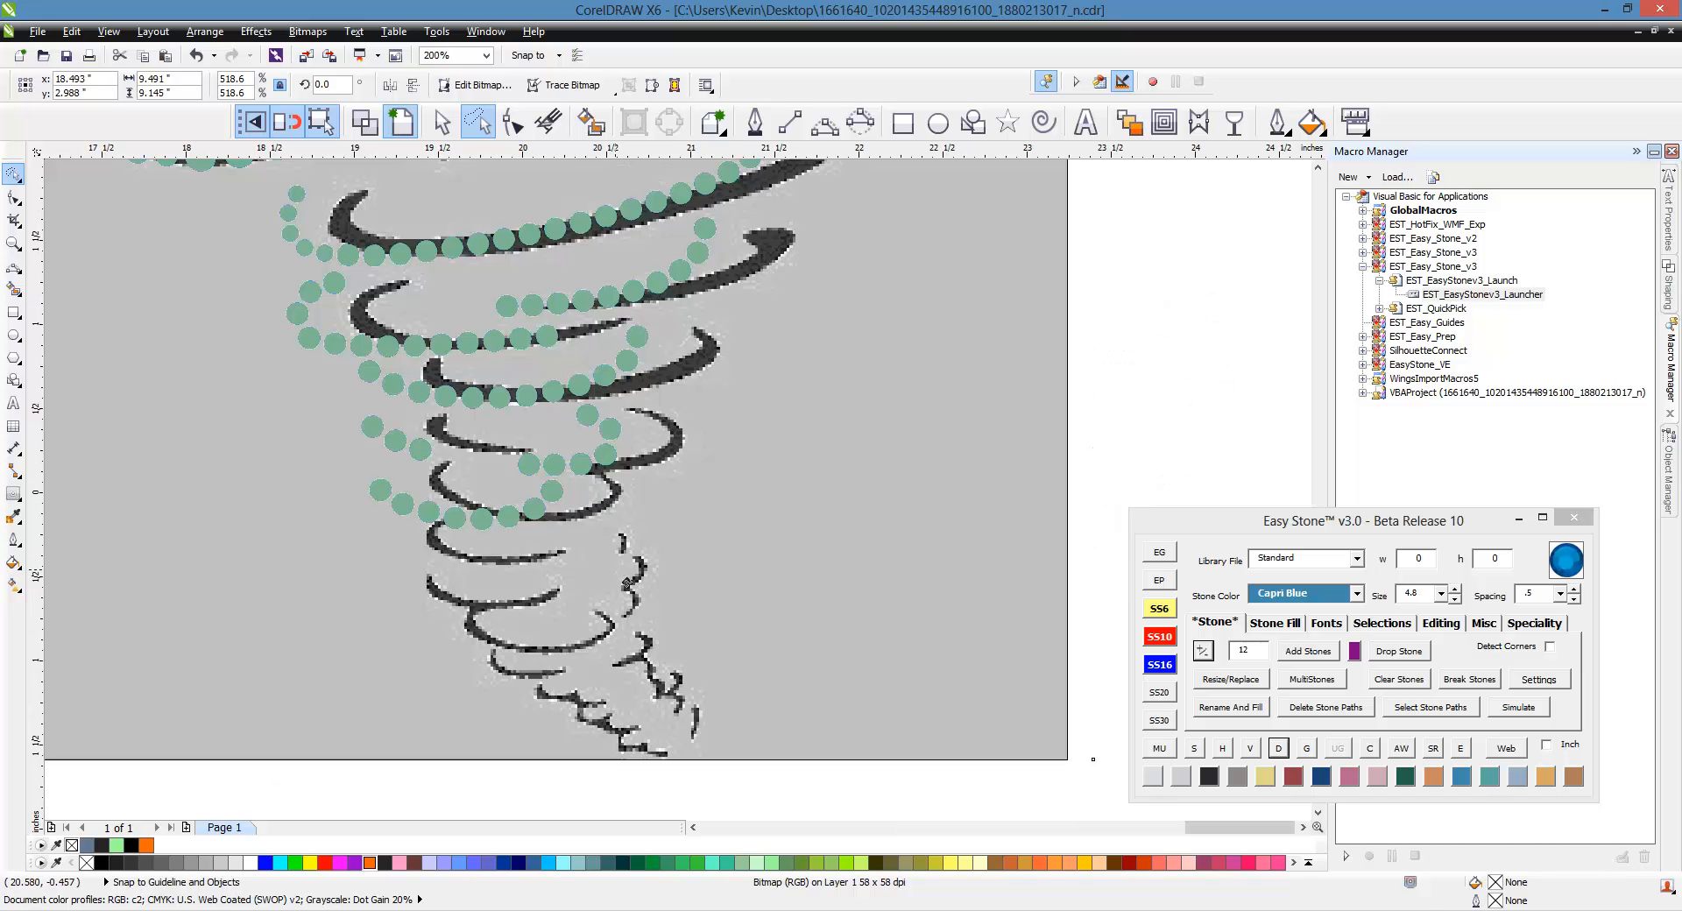
left_click_drag(627, 583, 601, 583)
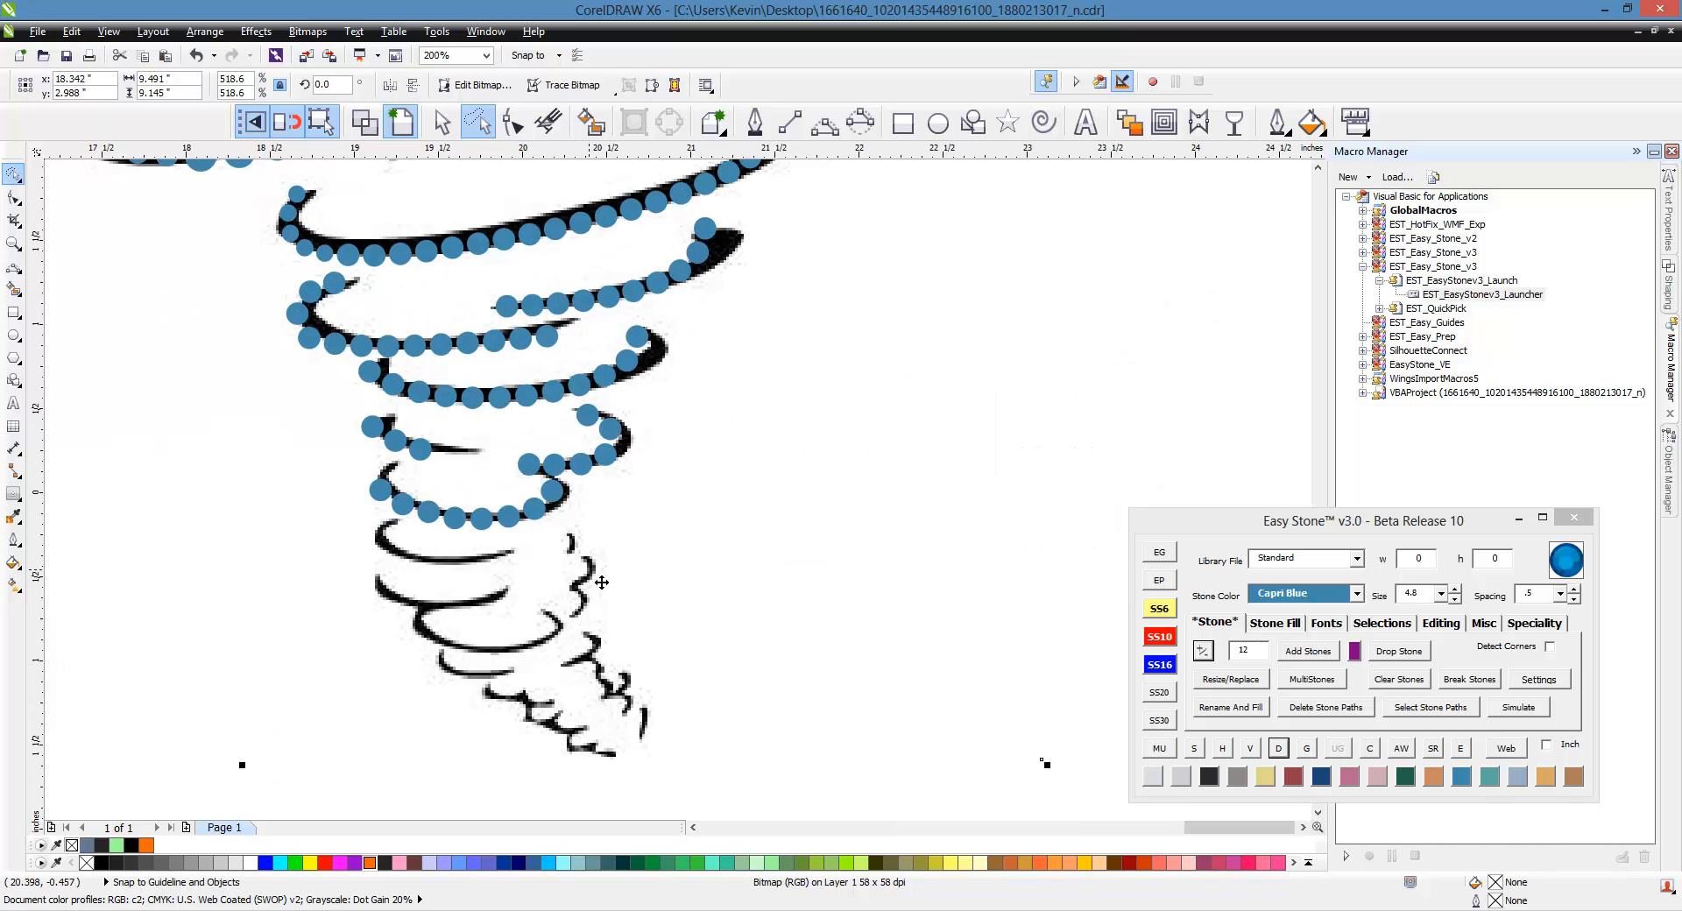
key("Left")
key("Left")
key("Left")
key("Left")
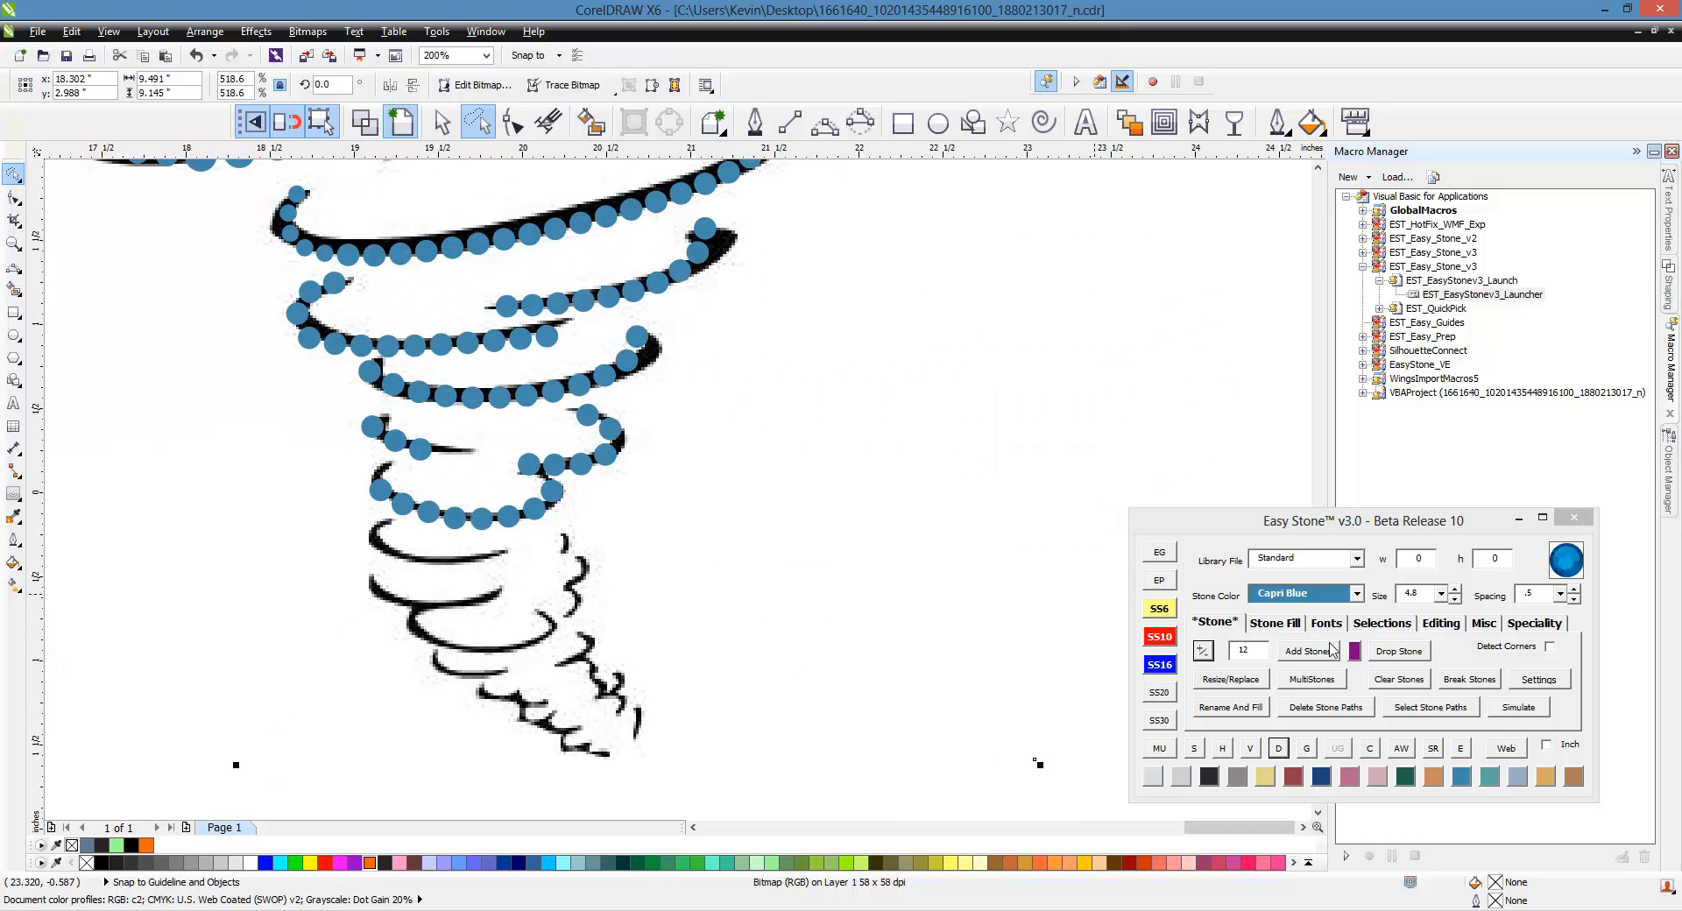
left_click(1530, 630)
left_click(1431, 679)
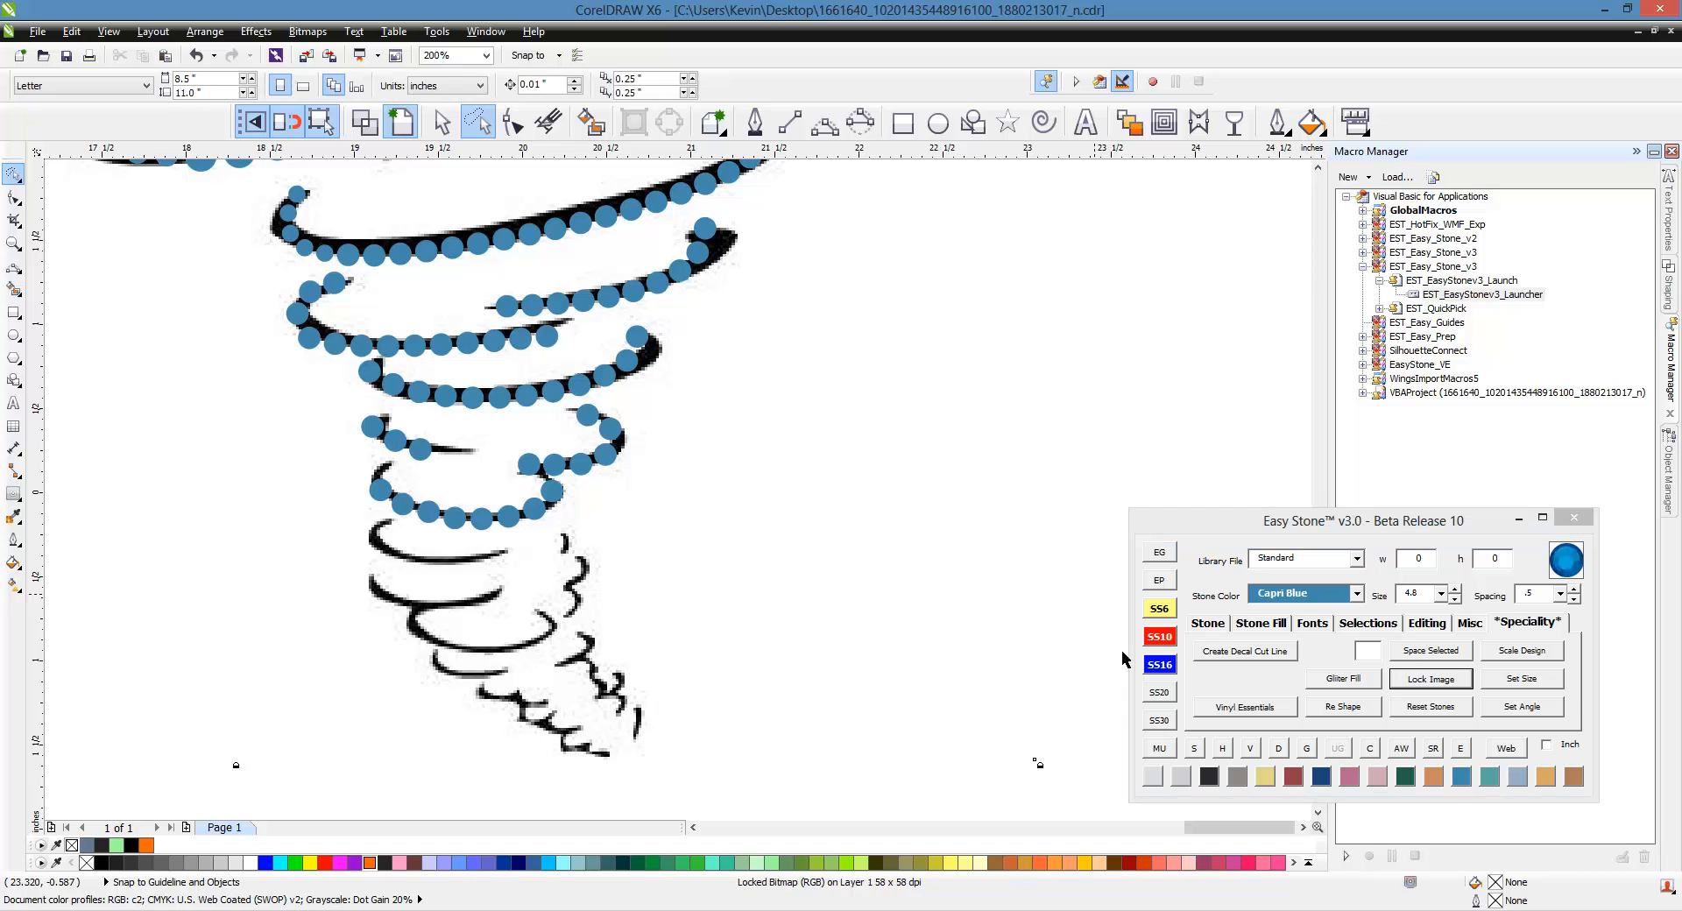
Copy a stone onto the left end of the first unstoned band below and resize it to SS6.
scroll(398, 560, "up", 2)
scroll(392, 492, "up", 1)
left_click_drag(438, 420, 317, 568)
right_click(351, 497)
left_click(1169, 609)
Place copies of the SS6 stone along that band from its upper left tip to its right end.
right_click(317, 567)
left_click_drag(316, 567, 807, 635)
right_click(394, 627)
right_click(391, 627)
right_click(470, 648)
right_click(550, 658)
right_click(640, 657)
right_click(721, 651)
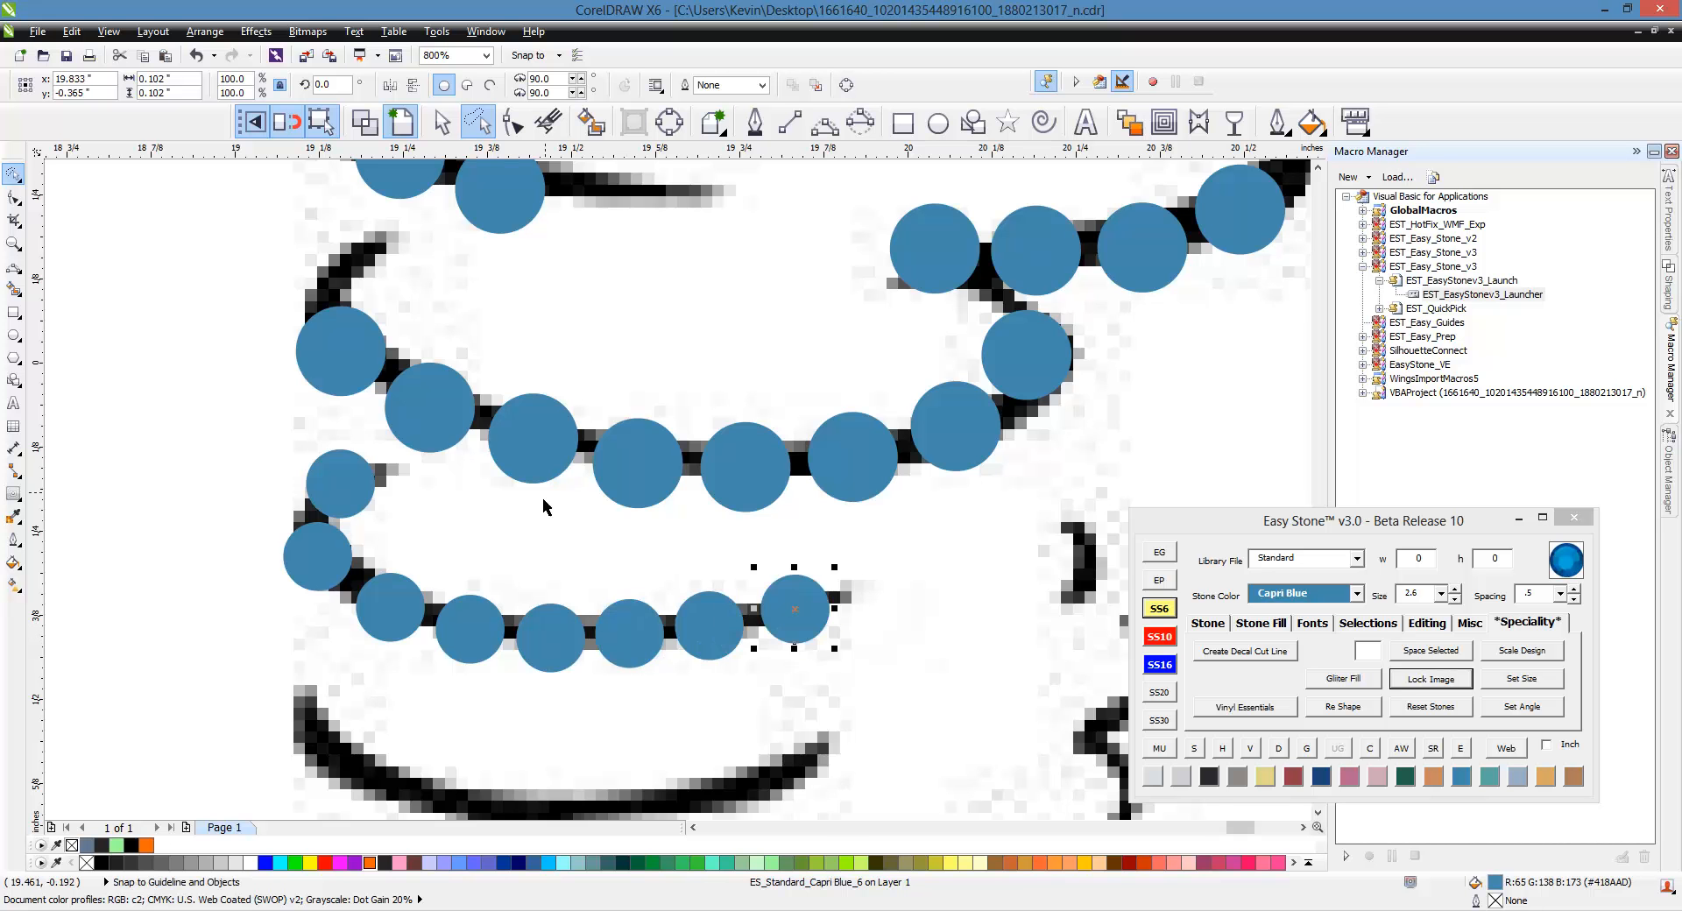
Place six SS6 stone copies down the upper part of the jagged line to the right of the bands.
scroll(544, 498, "down", 1)
scroll(679, 574, "up", 1)
left_click_drag(671, 570, 1014, 768)
right_click(951, 501)
right_click(942, 586)
right_click(1029, 602)
right_click(1021, 674)
right_click(941, 723)
Place one SS6 stone at the jagged line's lower end and three on the branching start of the squiggle below.
scroll(1007, 762, "down", 1)
scroll(894, 560, "up", 1)
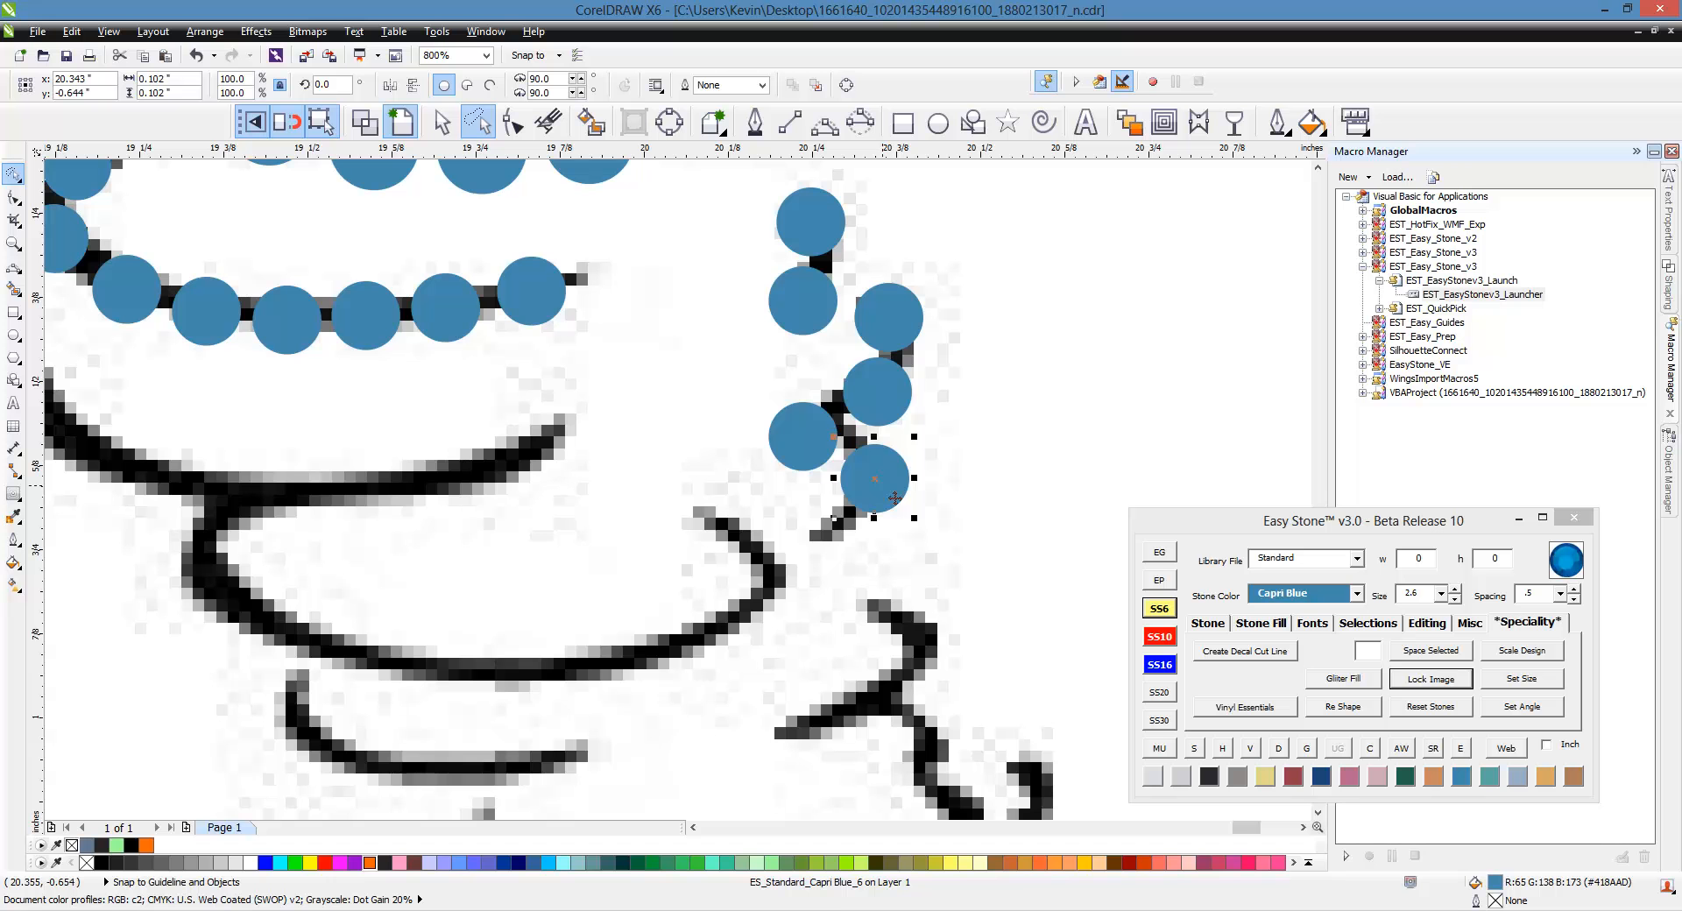
left_click_drag(894, 497, 845, 731)
right_click(854, 558)
right_click(903, 643)
right_click(926, 711)
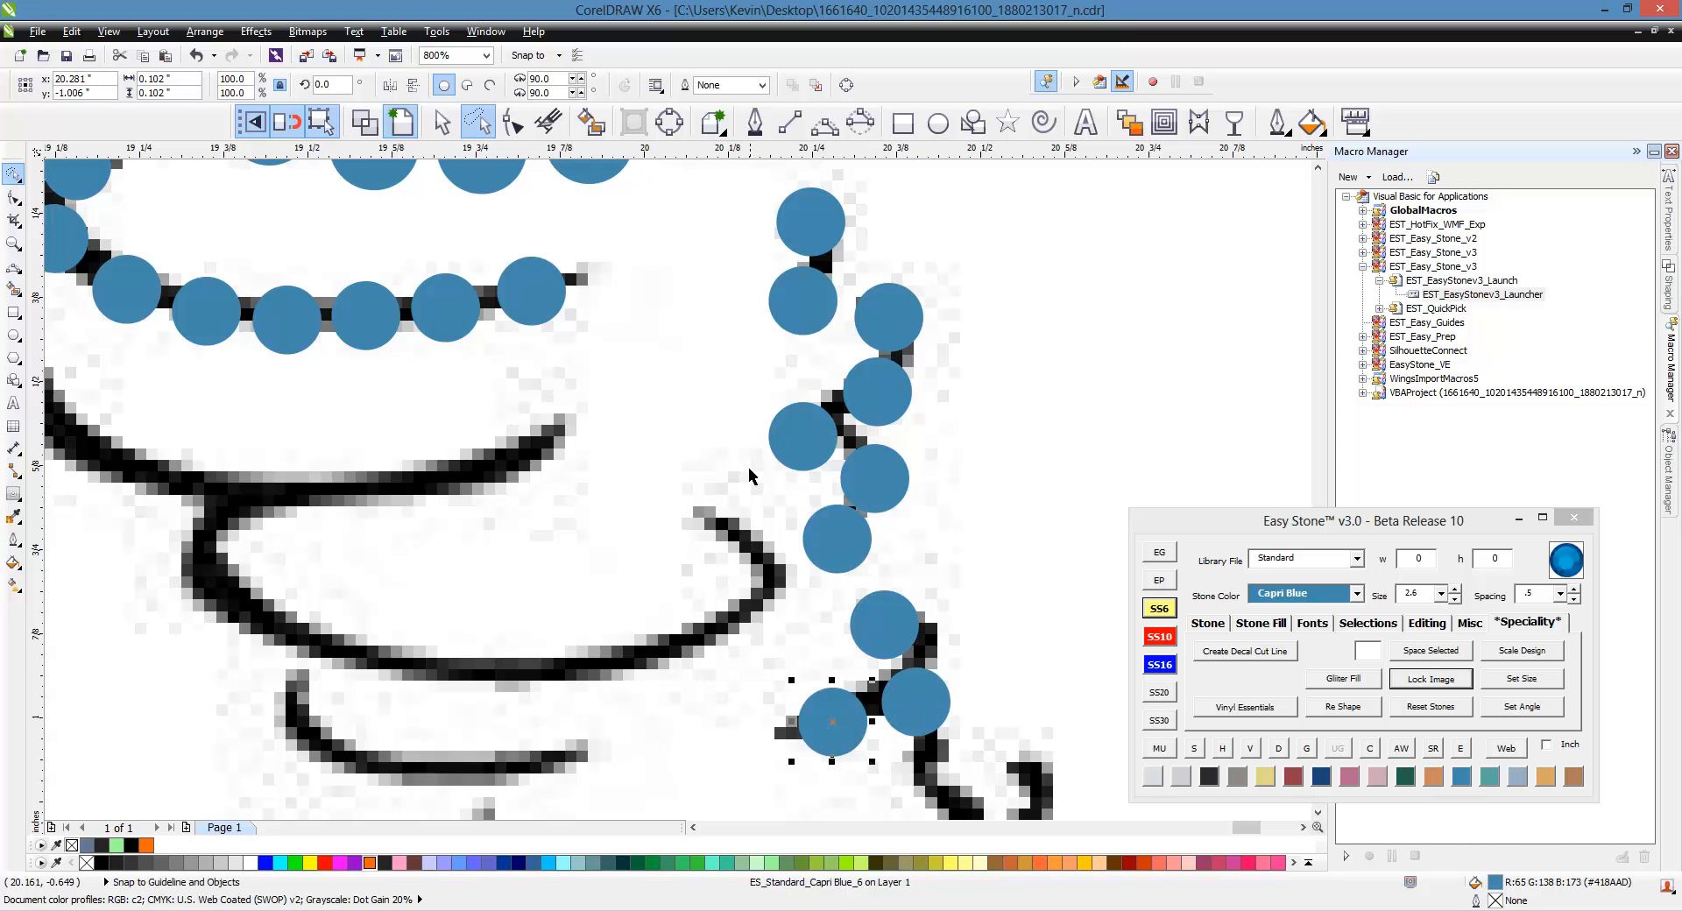
Continue SS6 stones down the rest of the right squiggle and place two on the short separate stroke beside it.
scroll(749, 476, "down", 1)
scroll(929, 670, "up", 2)
left_click_drag(537, 370, 573, 531)
right_click(573, 531)
left_click_drag(573, 531, 752, 587)
right_click(596, 692)
scroll(577, 265, "down", 1)
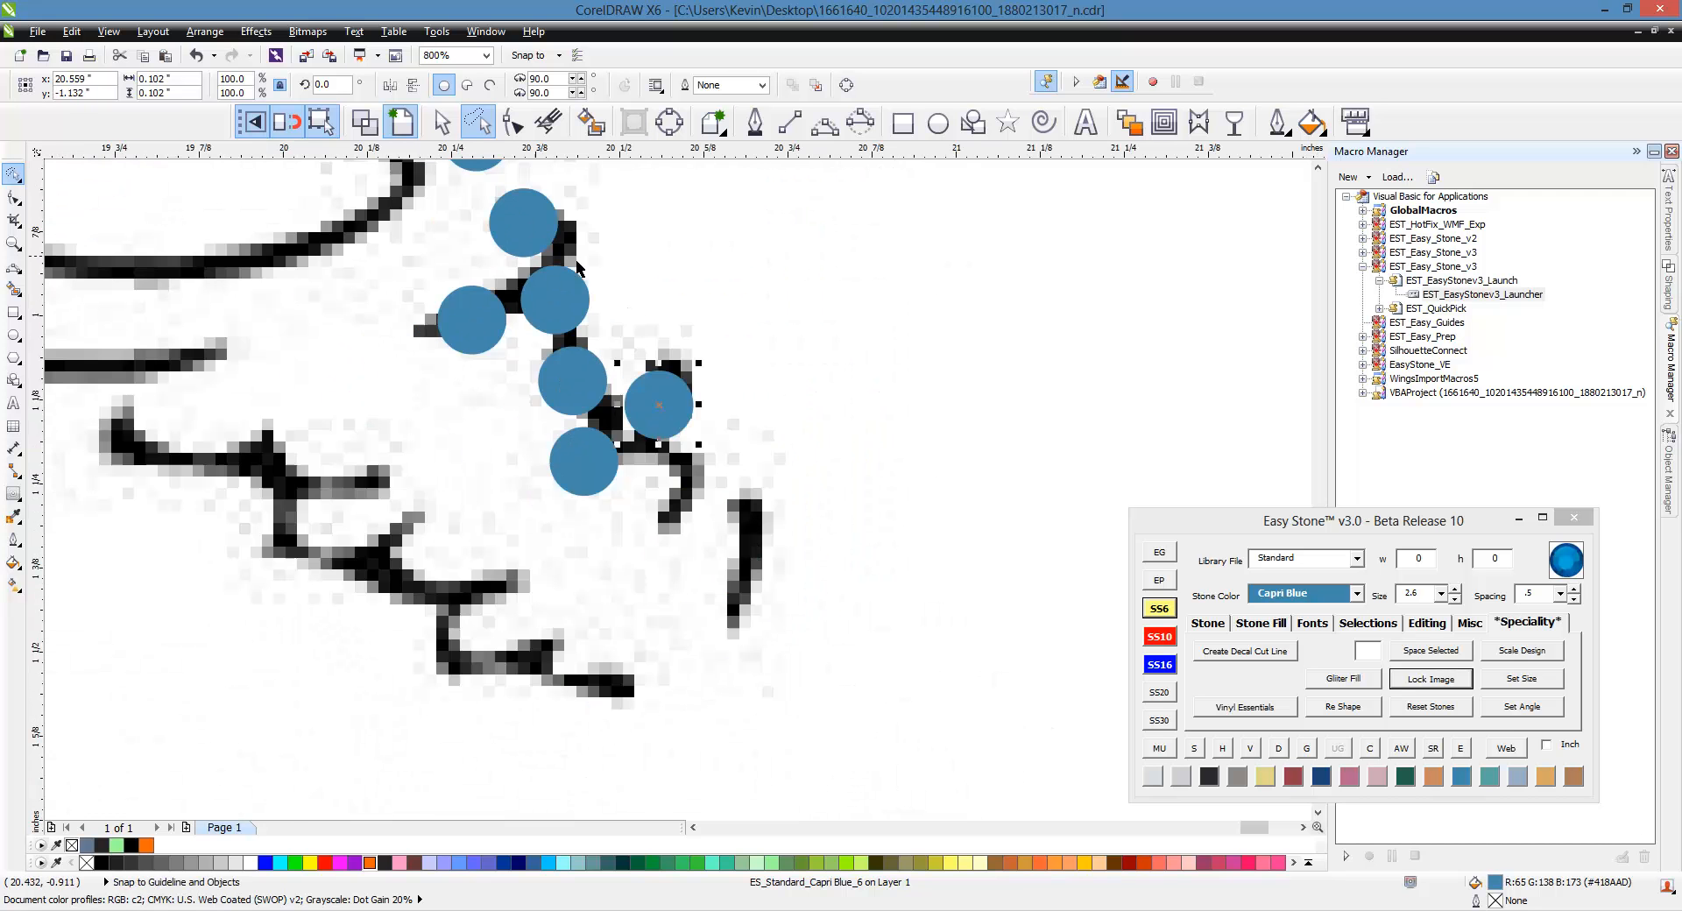
left_click_drag(700, 478, 701, 522)
left_click(752, 512)
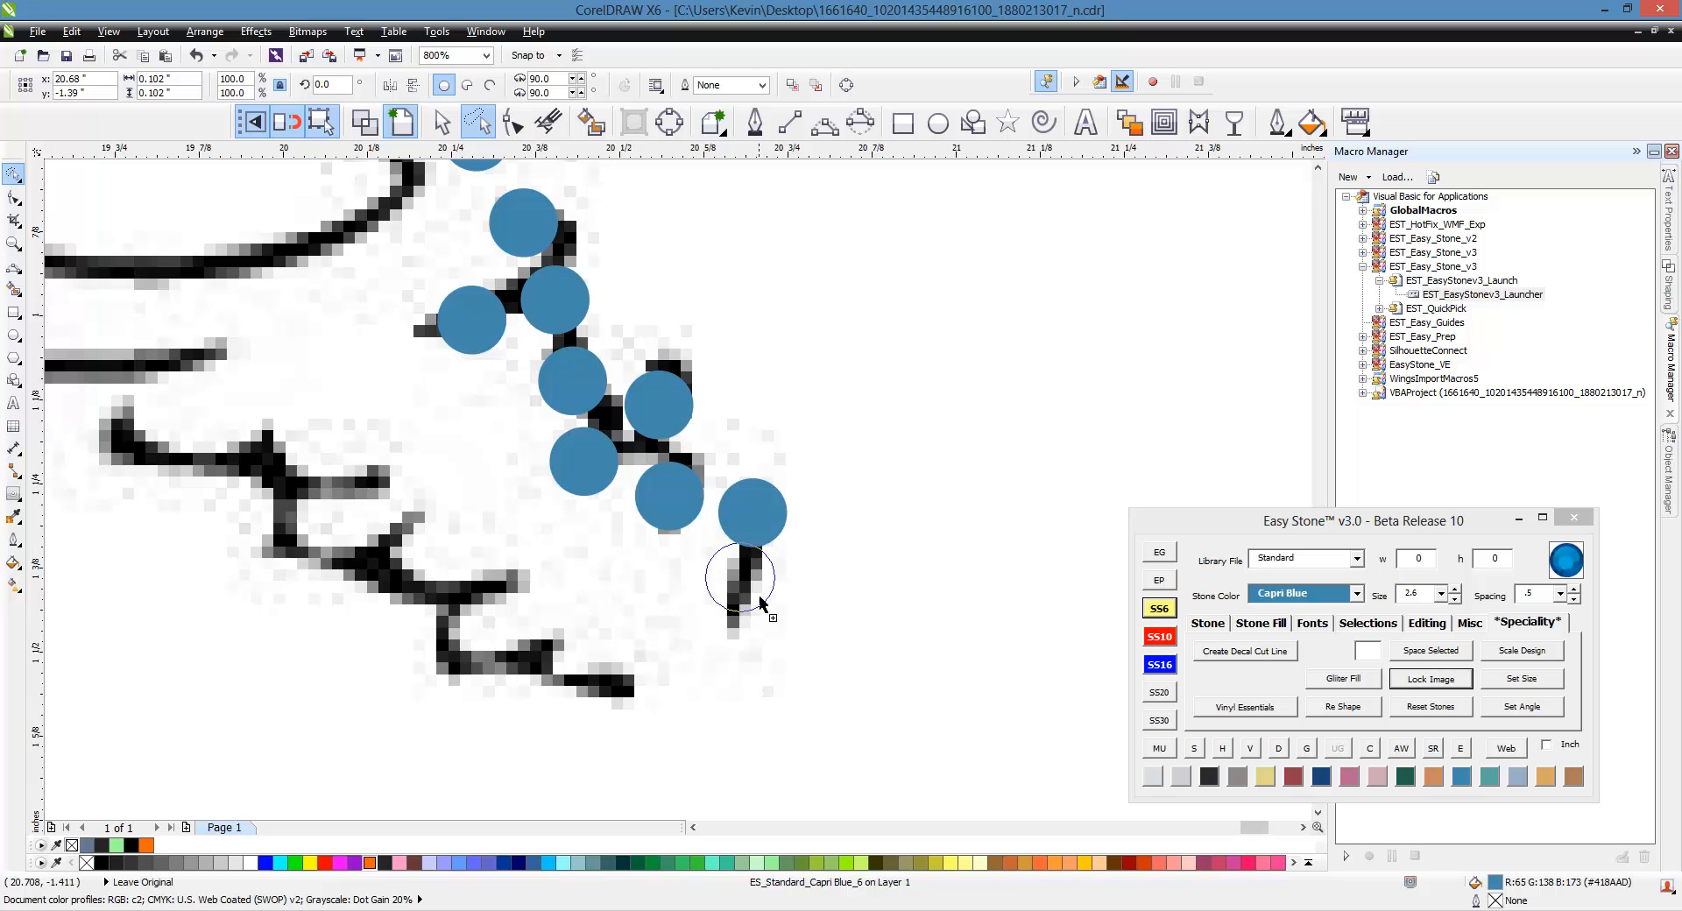
left_click(737, 584)
Place ten SS6 stones along the tornado's bottom jagged line, from its lower right tip to its upper left end.
left_click(605, 694)
left_click(526, 655)
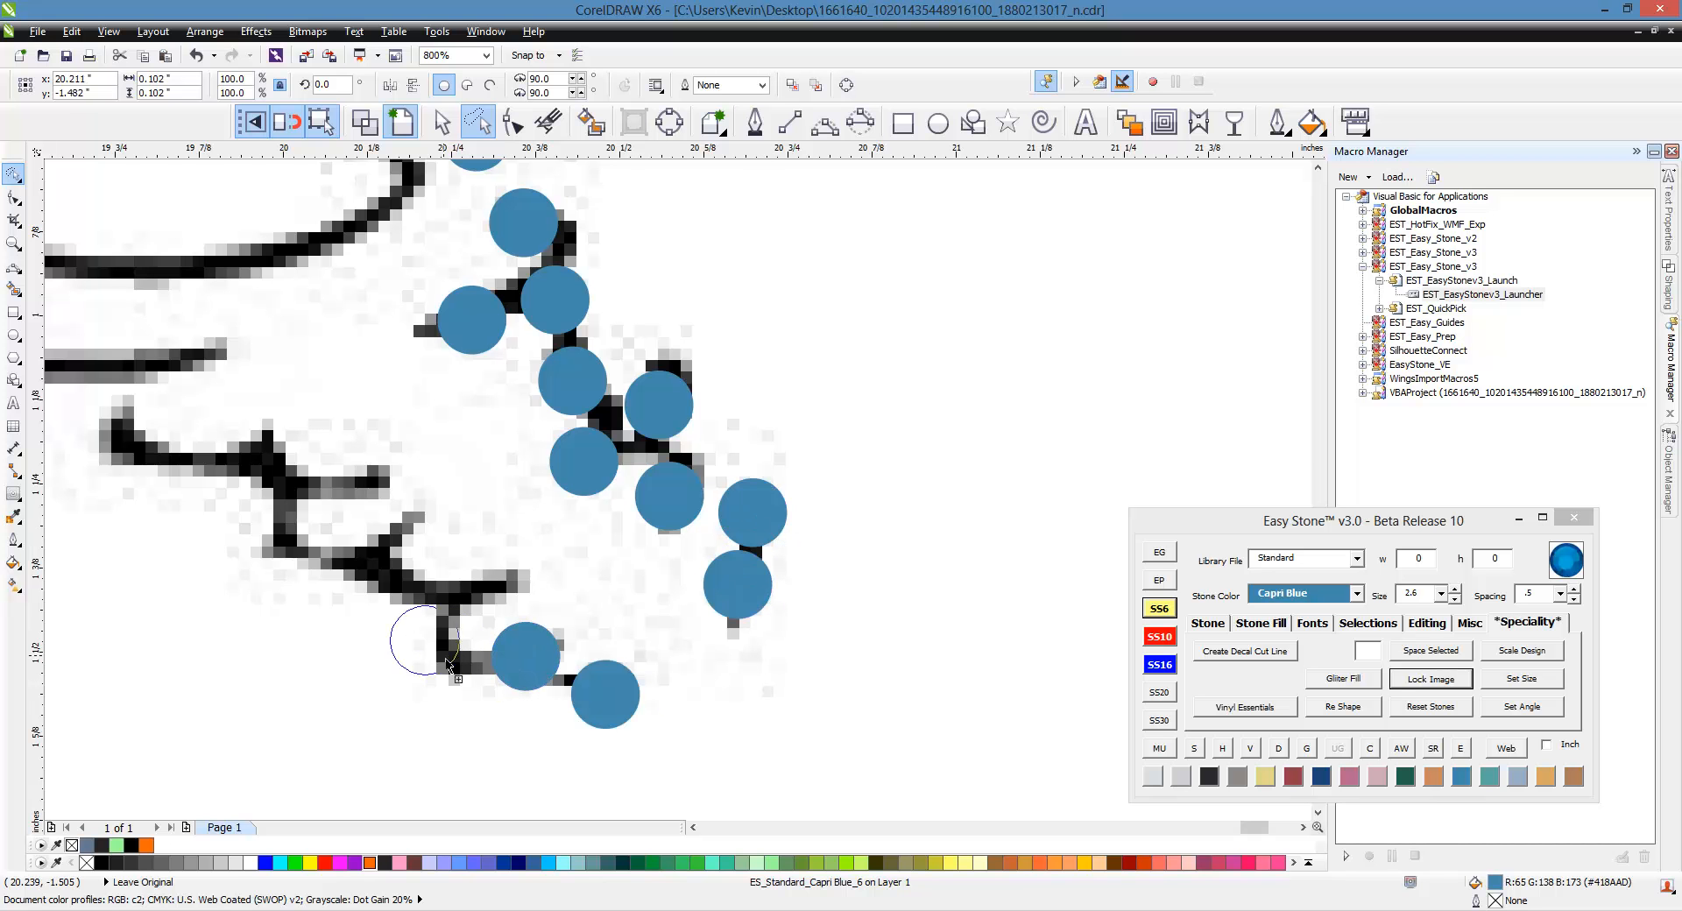
left_click(432, 646)
left_click(475, 582)
left_click(386, 567)
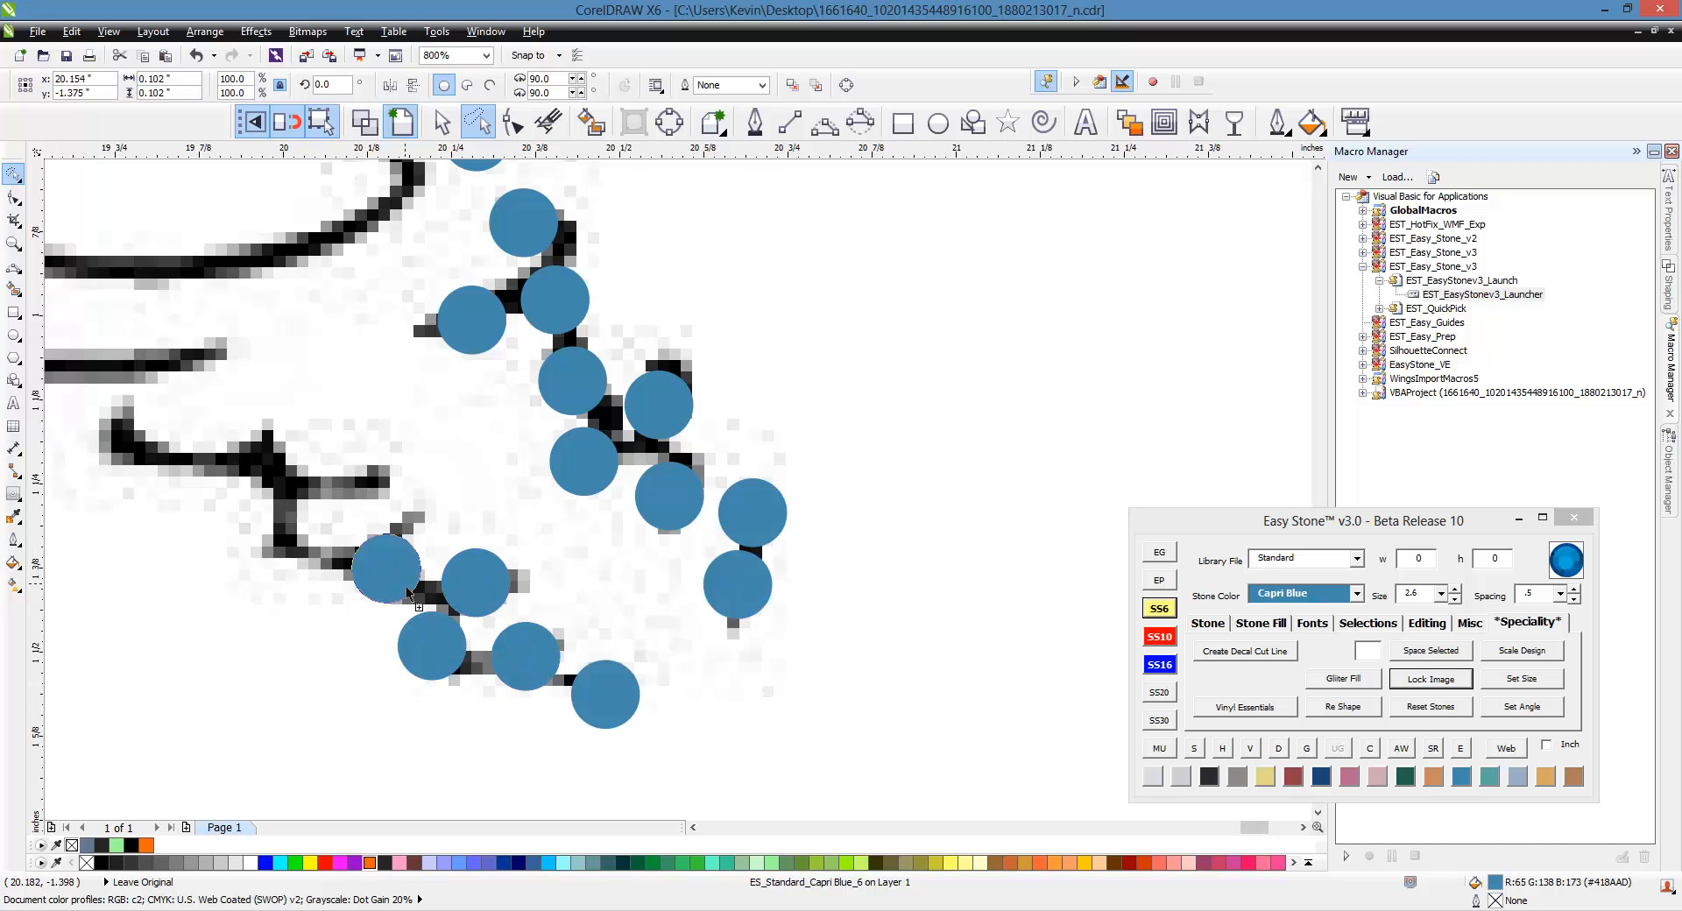
left_click(300, 537)
left_click(350, 474)
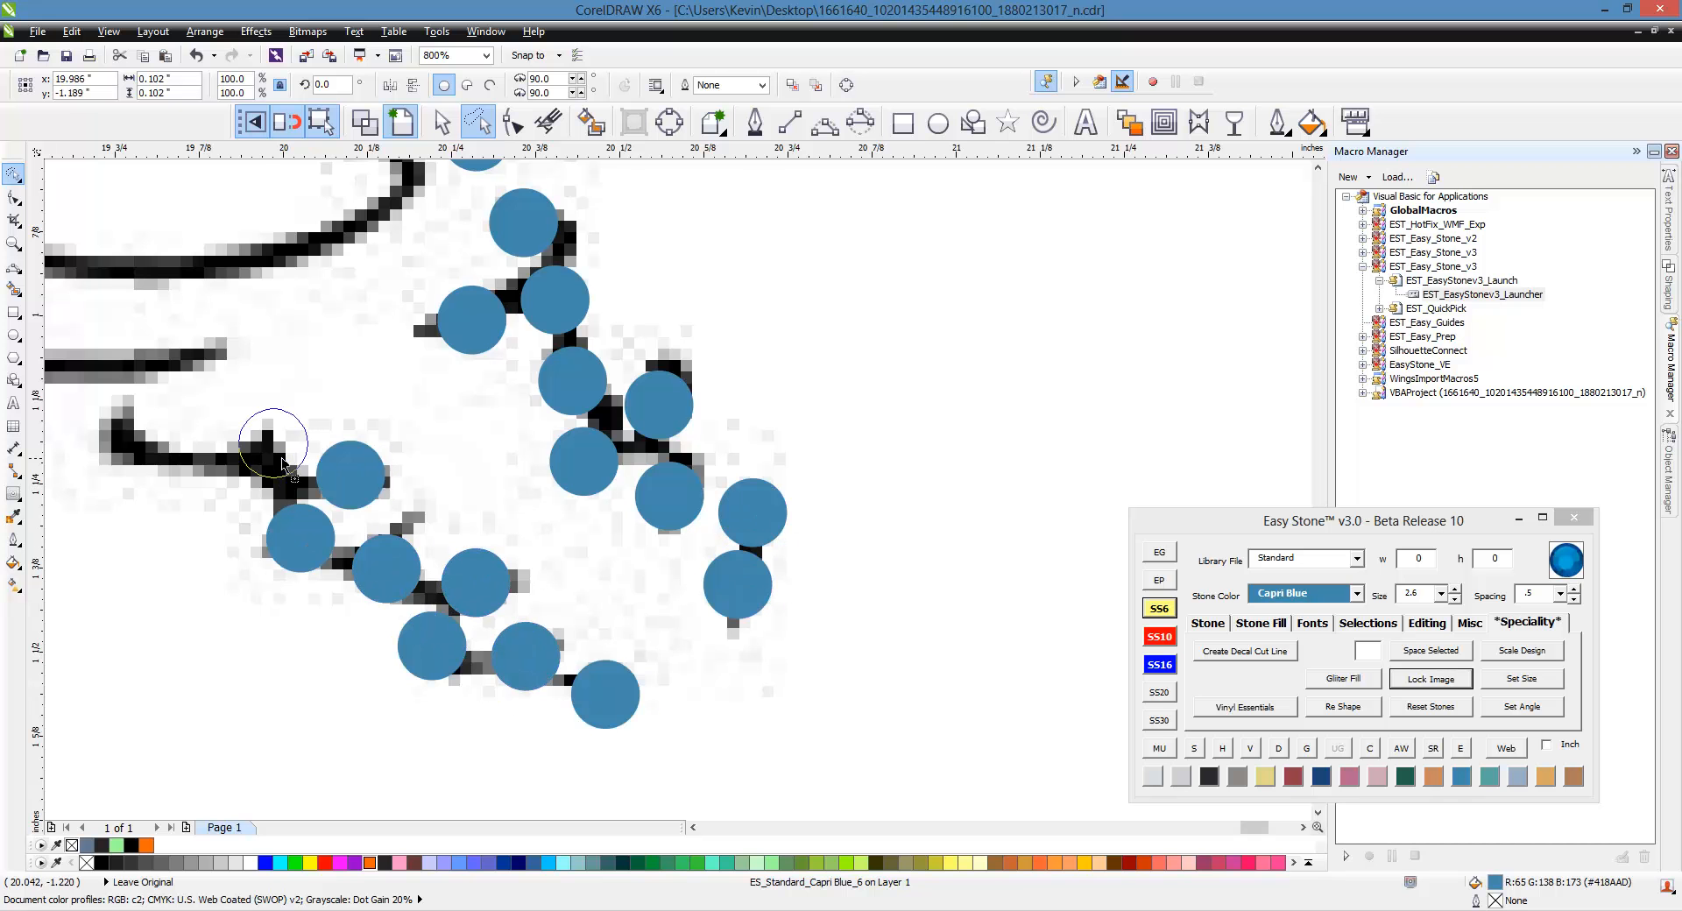
left_click(263, 456)
left_click(175, 459)
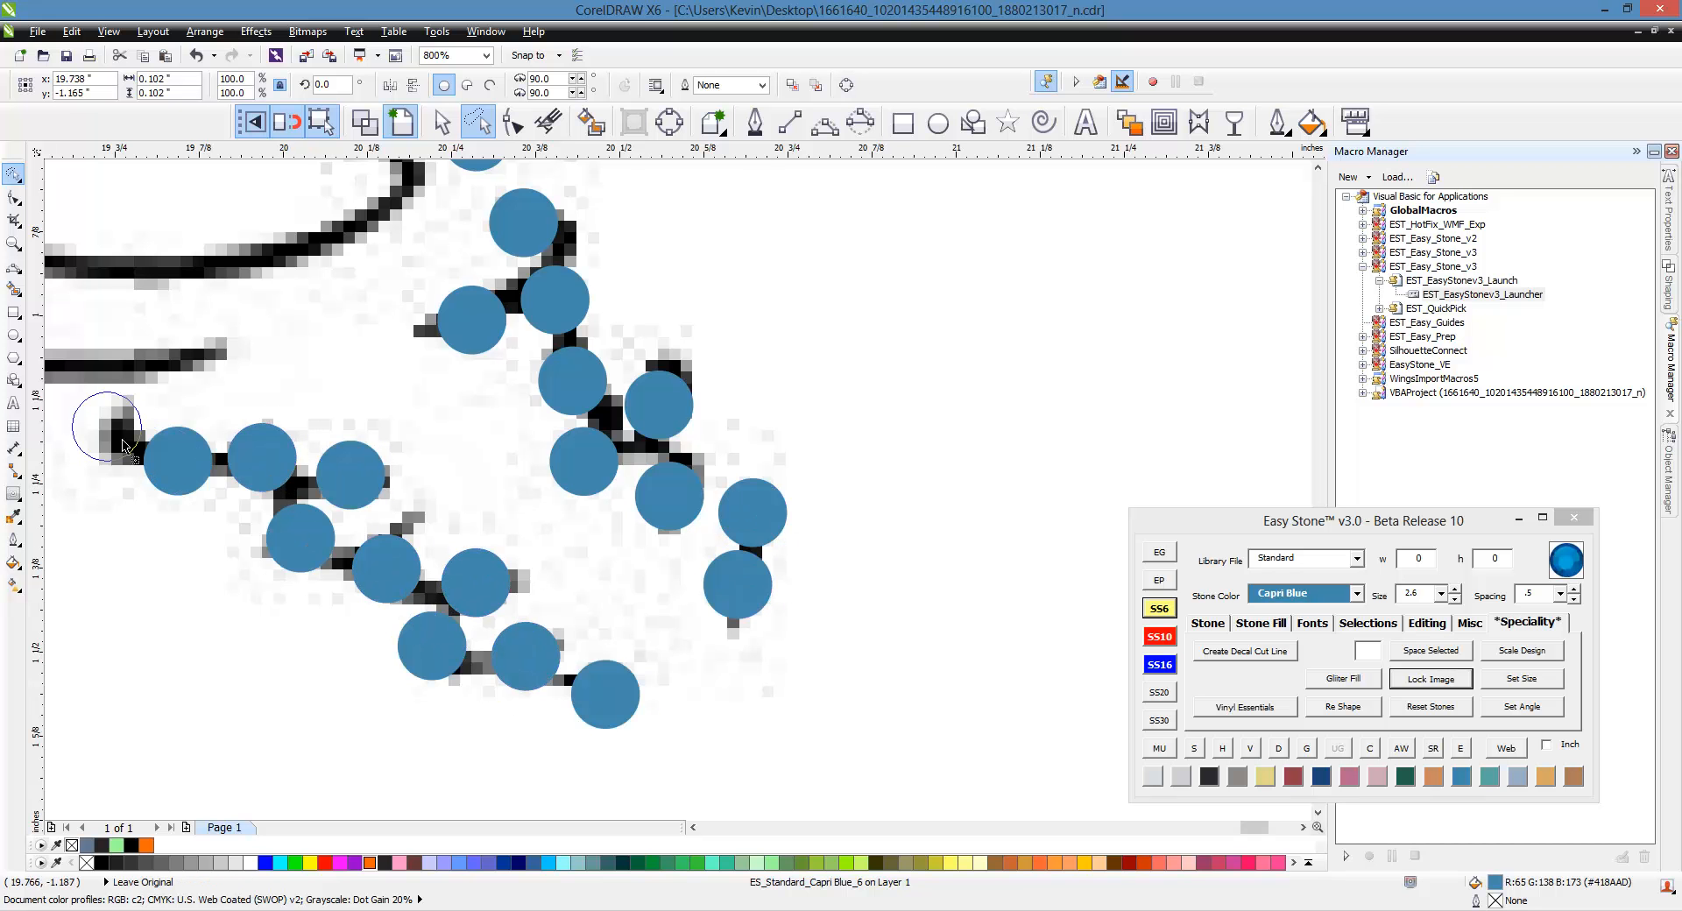
left_click(102, 431)
Place four SS6 stones along the short curved stroke above the bottom jagged line, from right to left.
scroll(644, 490, "down", 2)
scroll(471, 394, "up", 2)
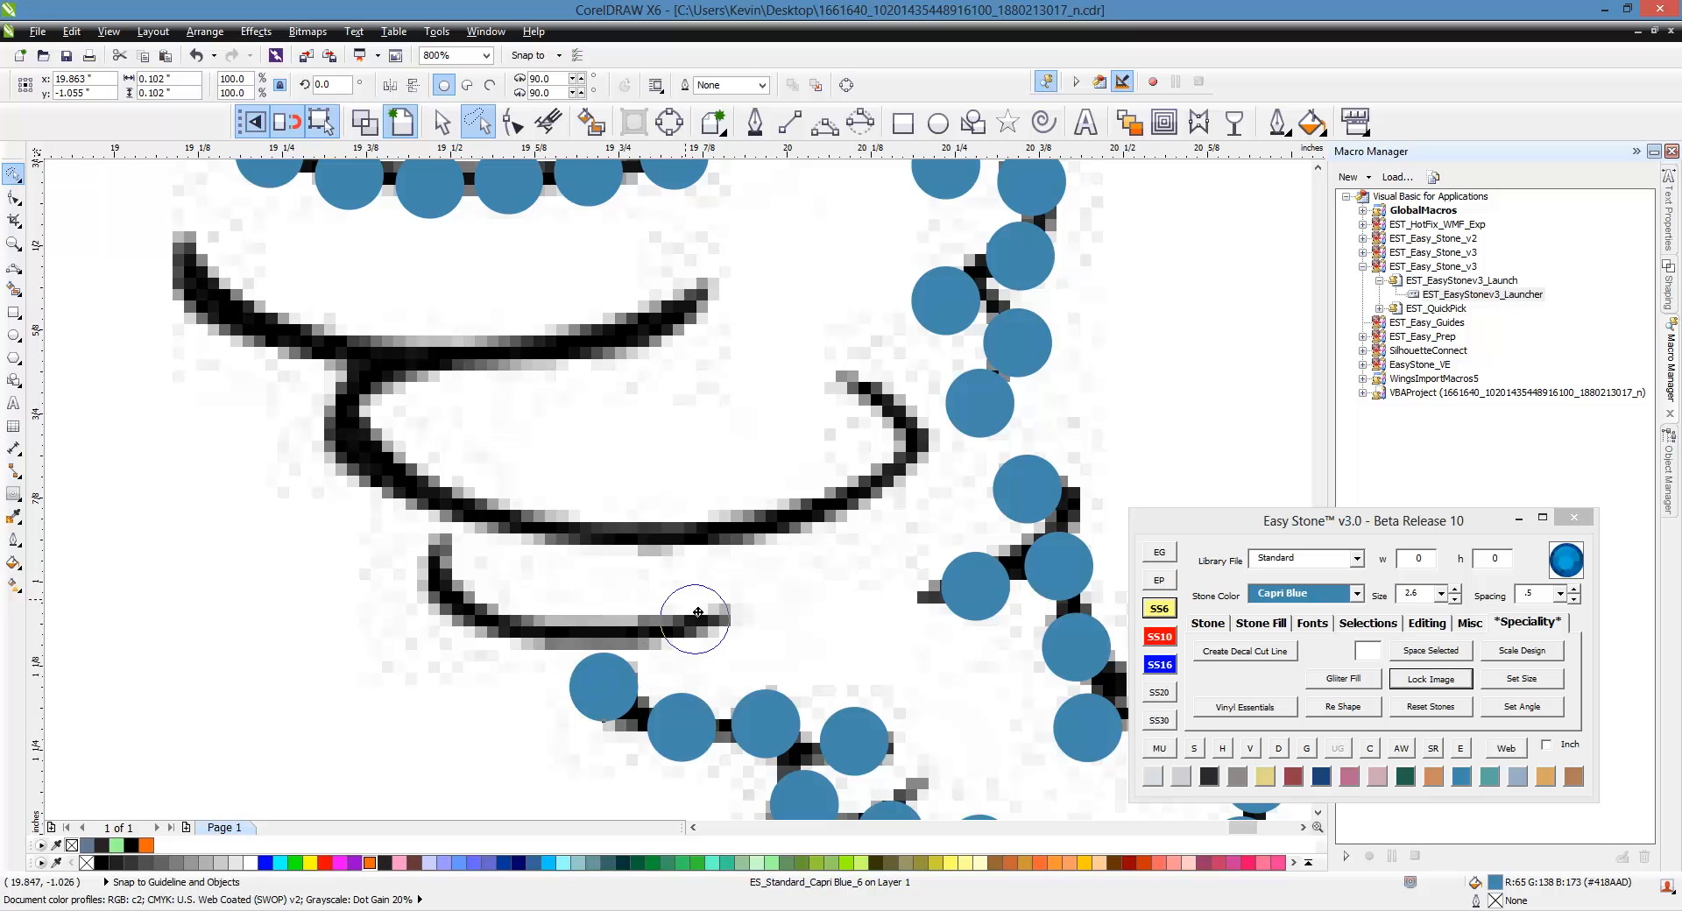
left_click(613, 596)
left_click(527, 596)
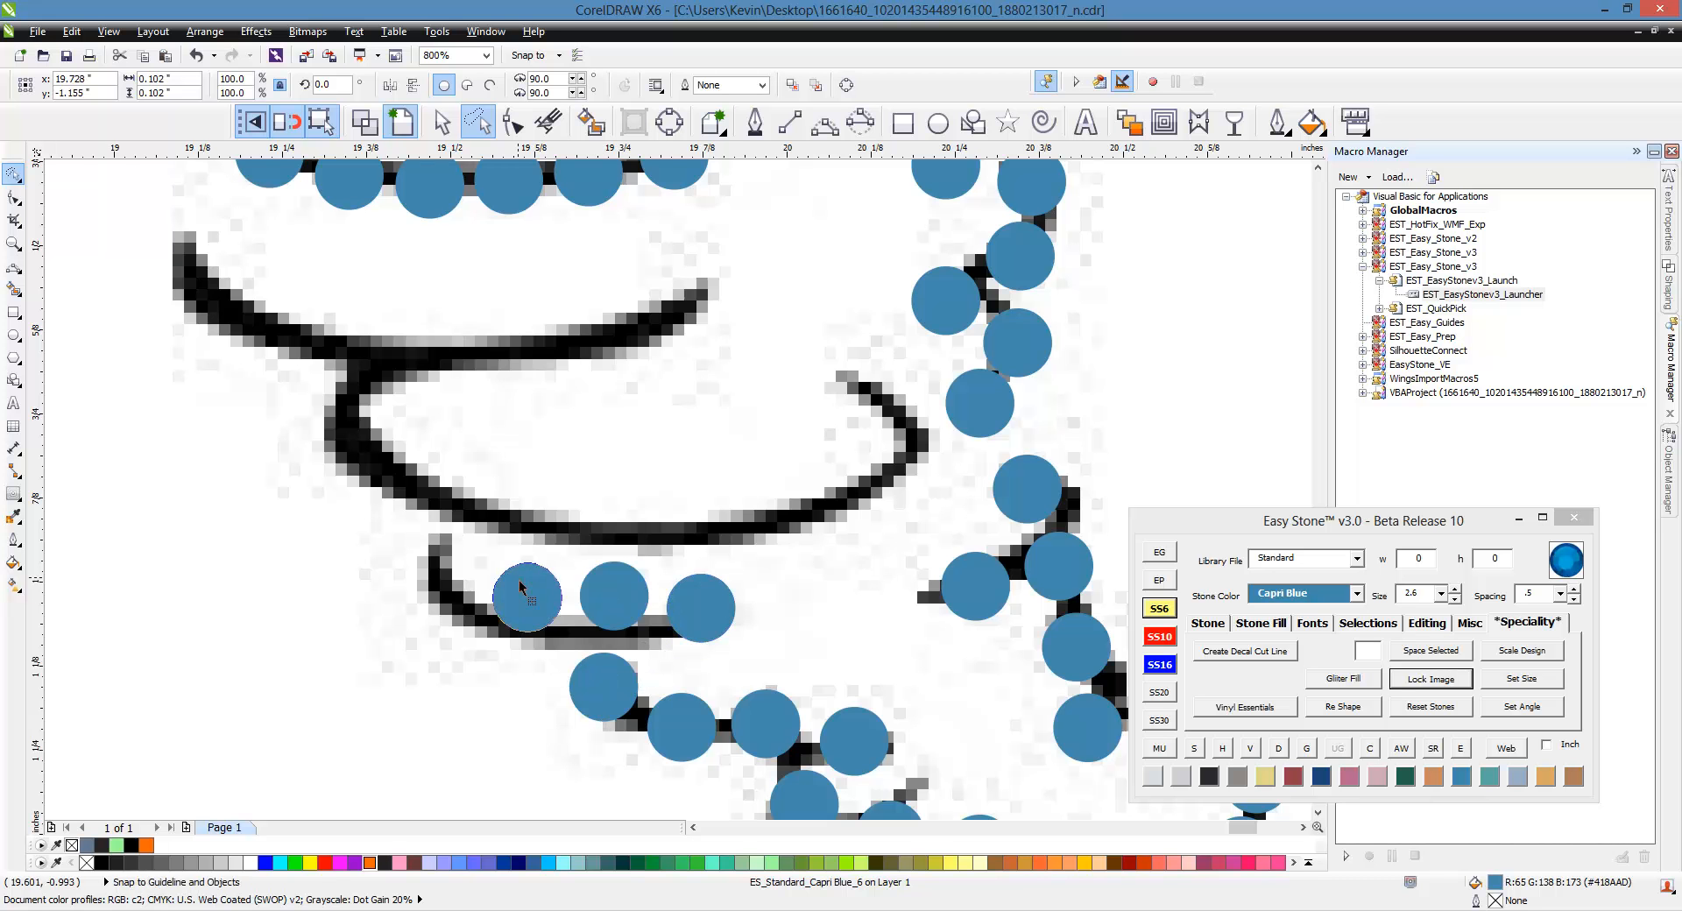
left_click(449, 564)
Place seven SS6 stones along the upper of the two joined bands, from its left tip to its right end.
left_click(192, 271)
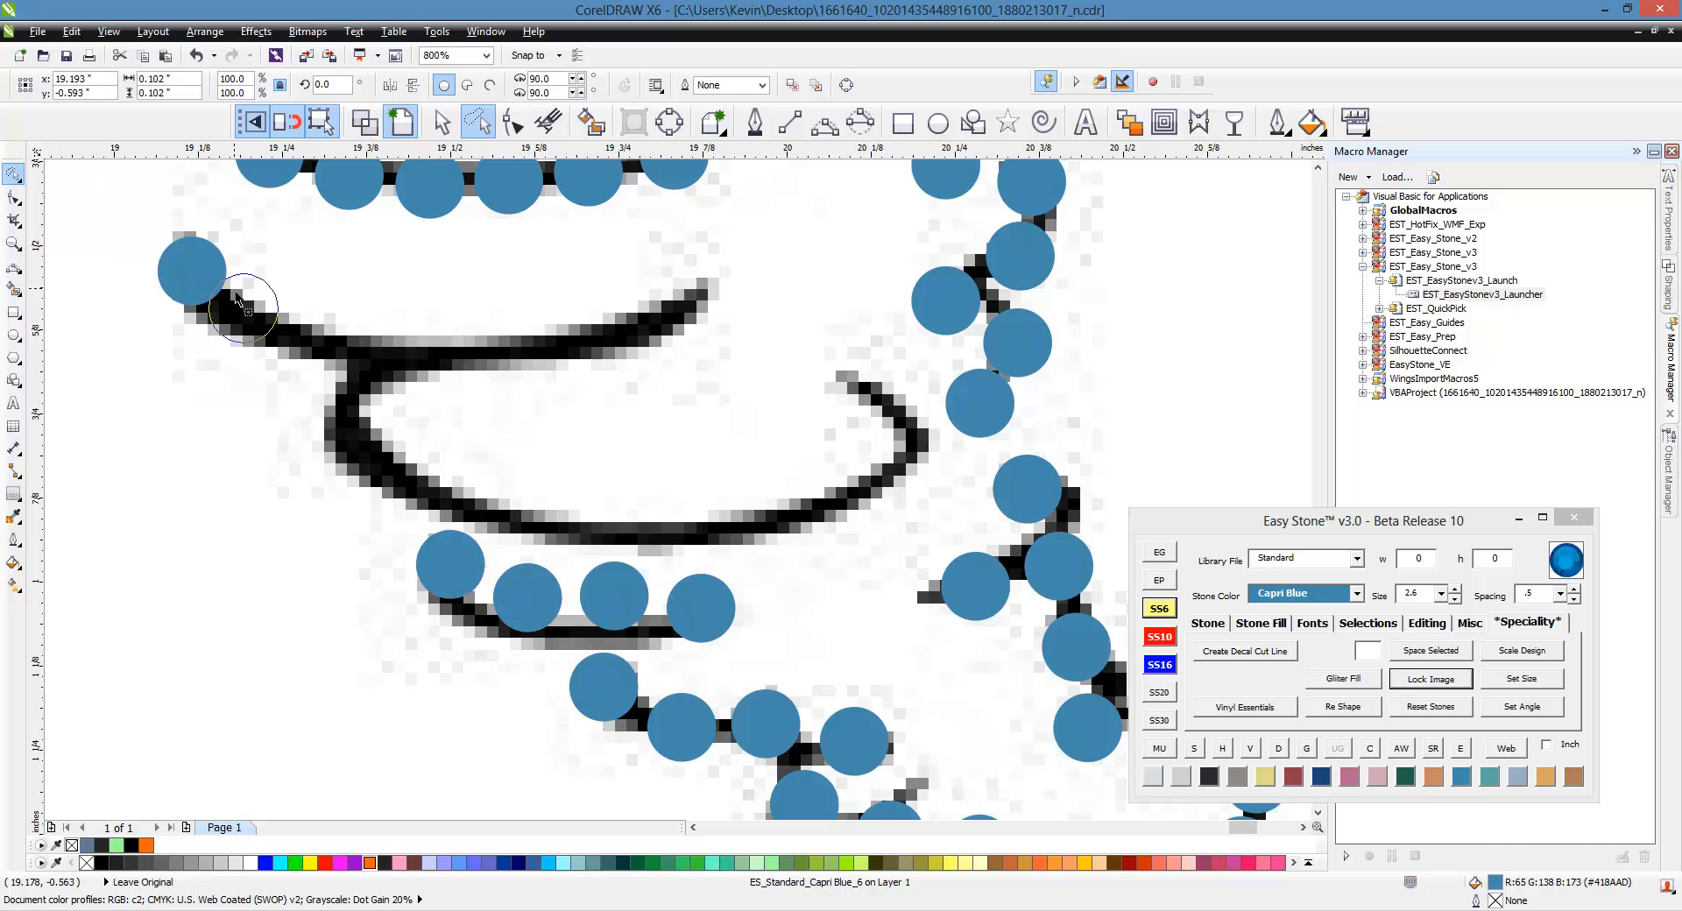
left_click(259, 324)
left_click(344, 343)
left_click(434, 352)
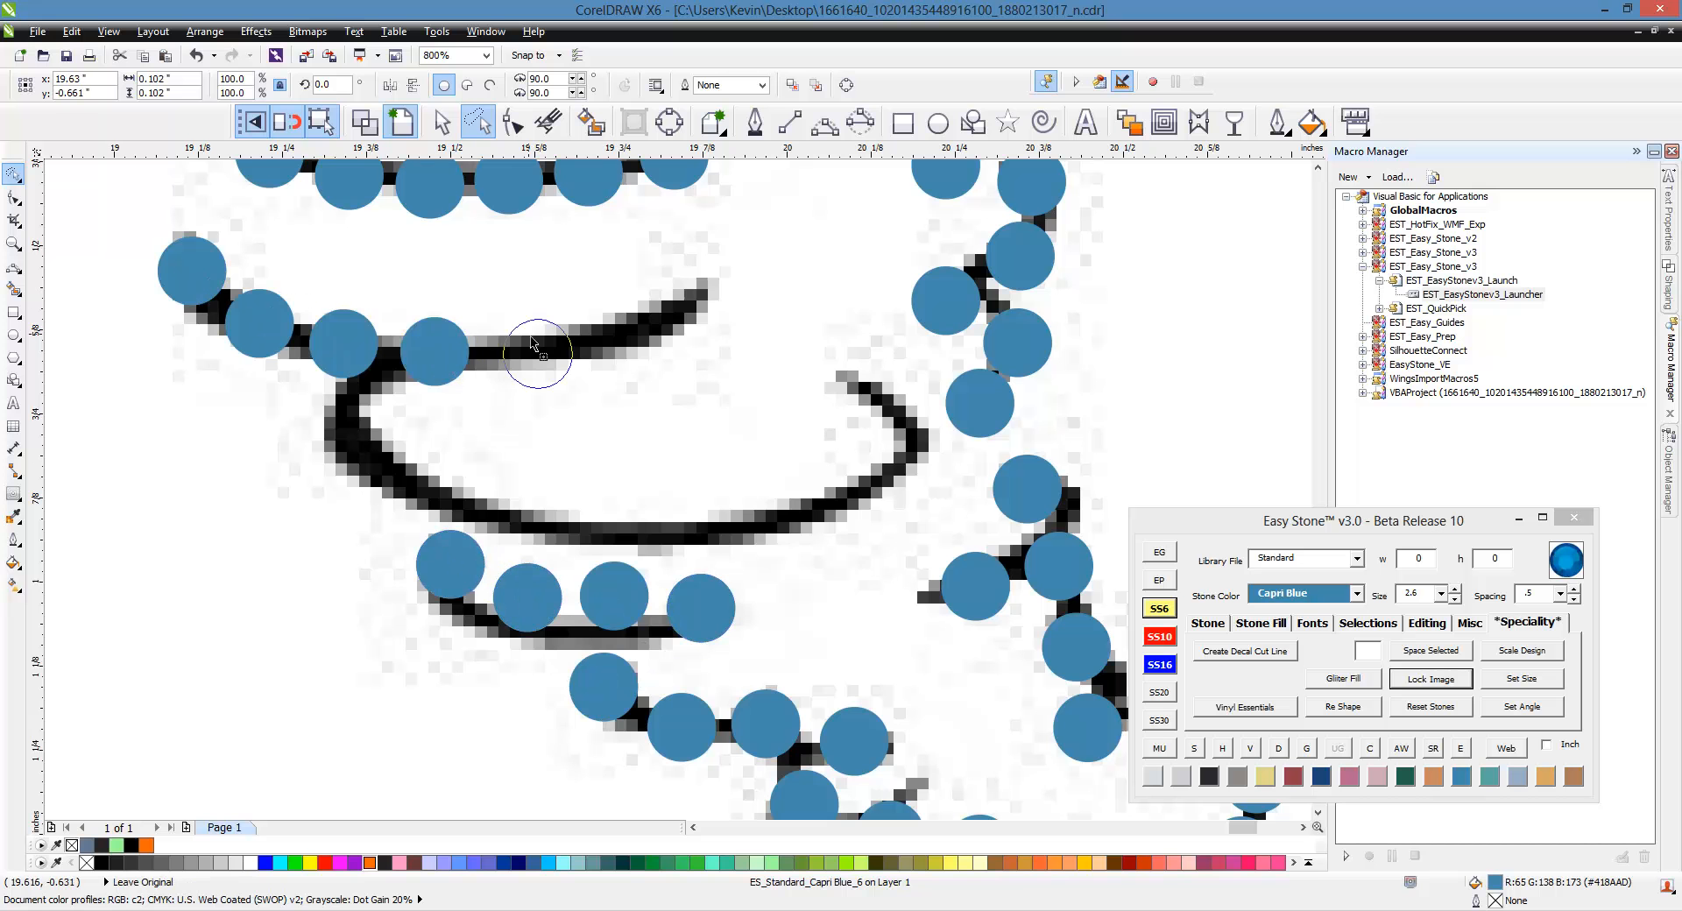
left_click(539, 353)
left_click(639, 336)
left_click(714, 304)
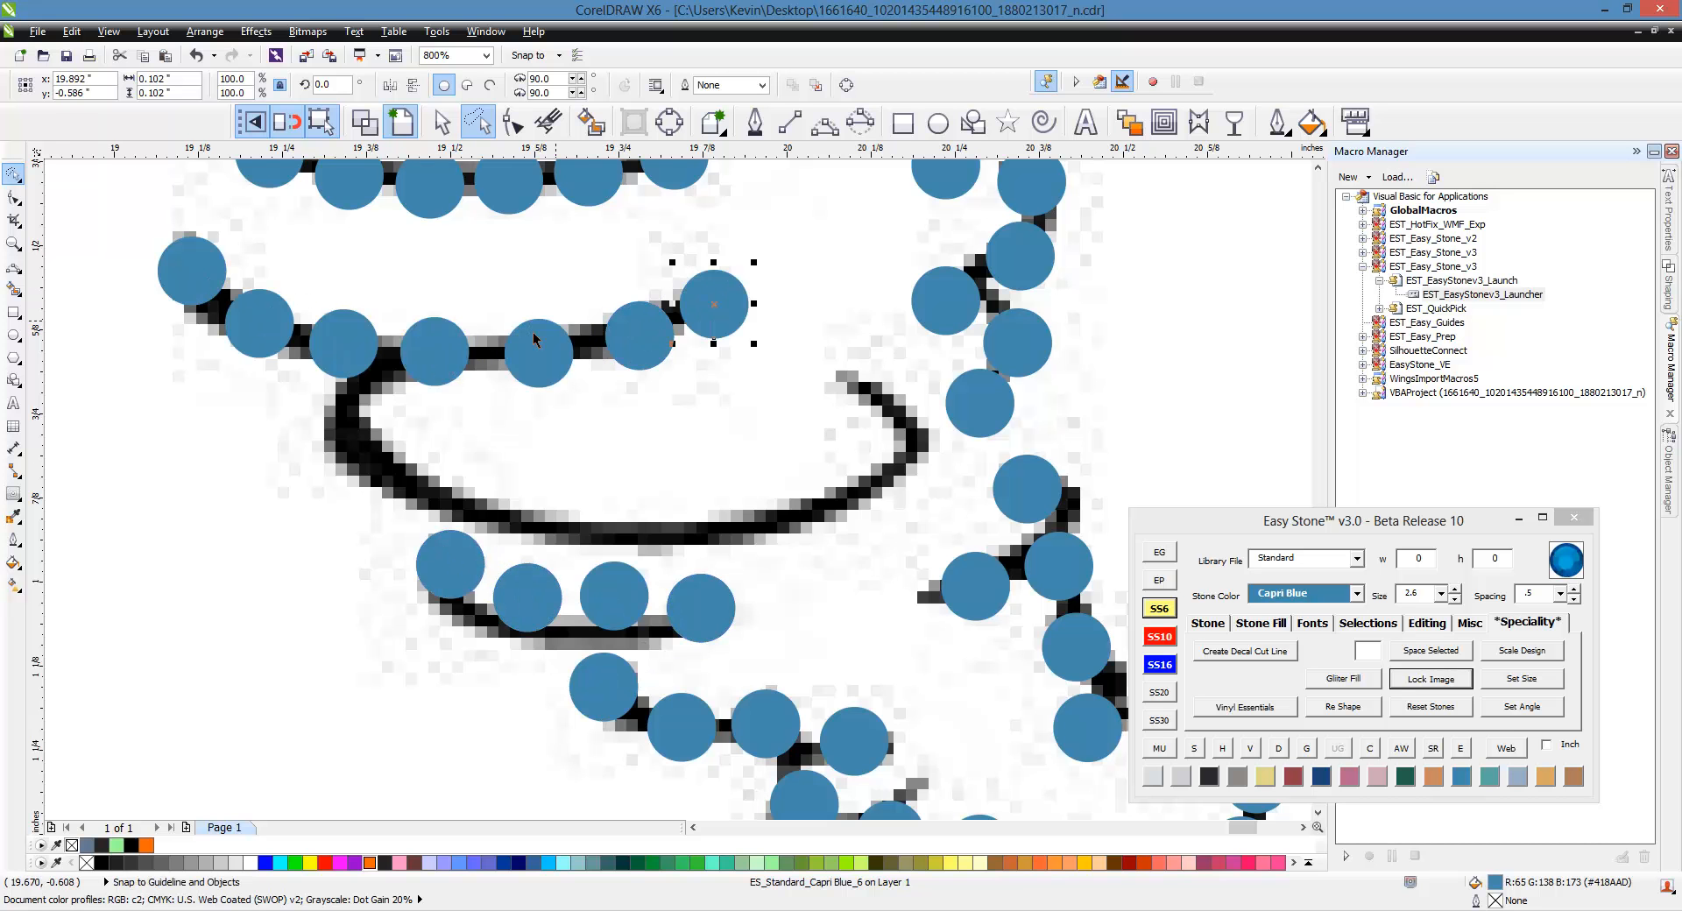
Place eight SS6 stones along the lower of the two joined bands, from its left bend to its curled right end.
left_click(366, 425)
left_click(441, 485)
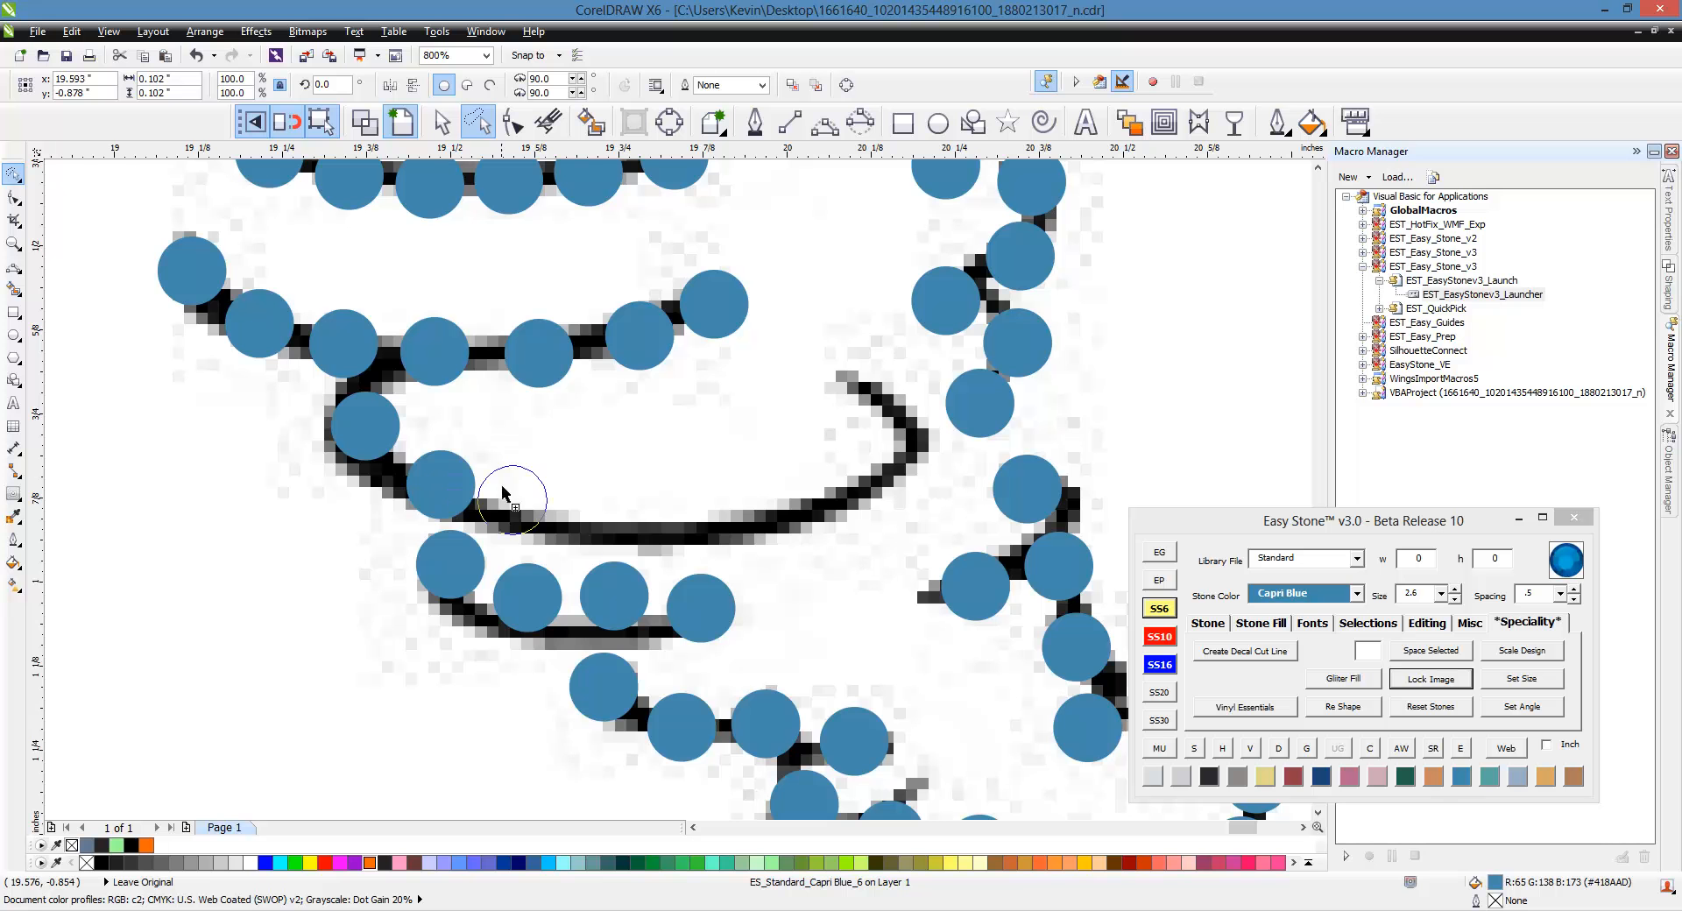
left_click(512, 501)
left_click(604, 512)
left_click(697, 513)
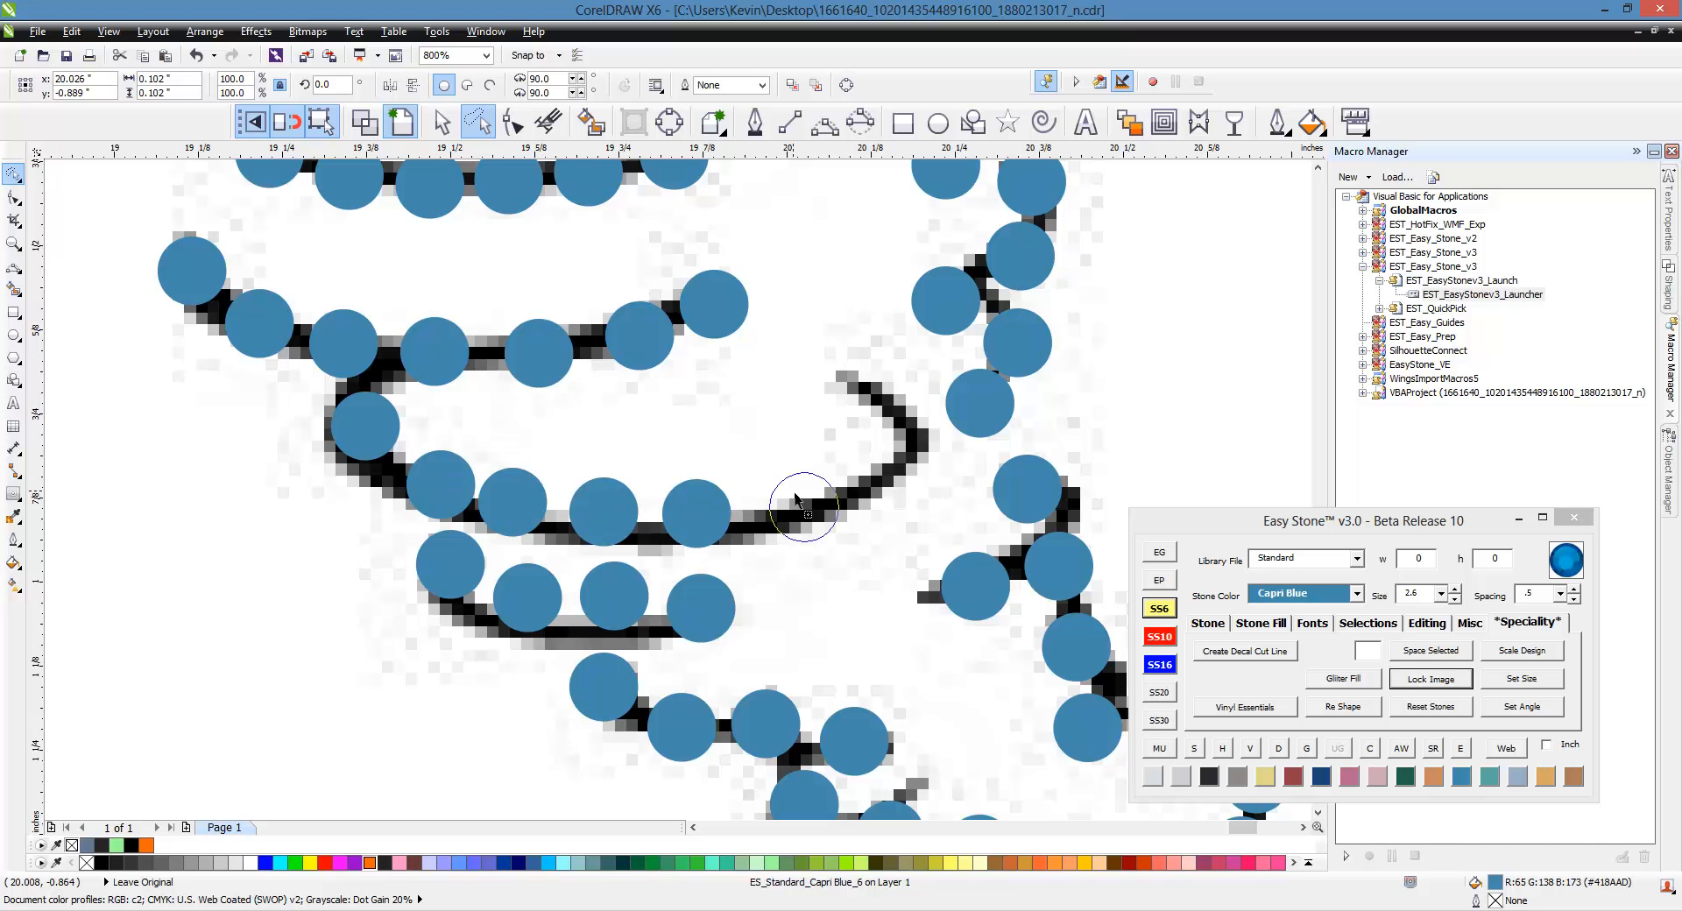
left_click(805, 506)
left_click(889, 470)
left_click(875, 386)
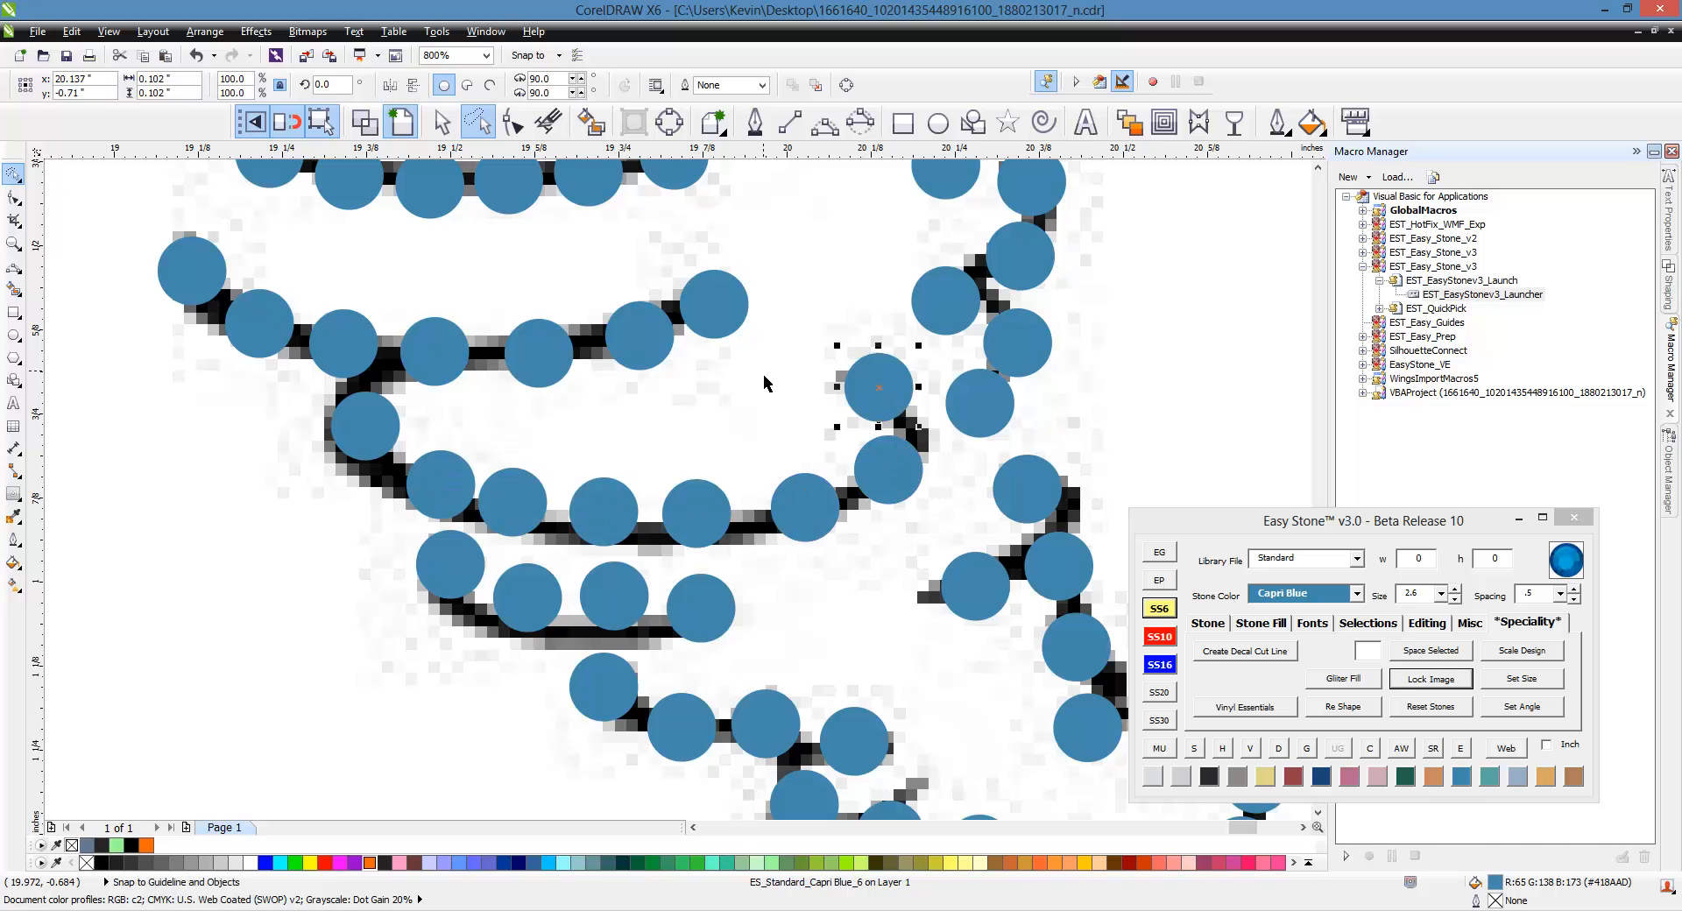
Evenly space the eight larger stones along the lowest thick band, just above the SS6 stone bands.
scroll(611, 529, "down", 2)
scroll(610, 431, "up", 2)
scroll(541, 516, "down", 2)
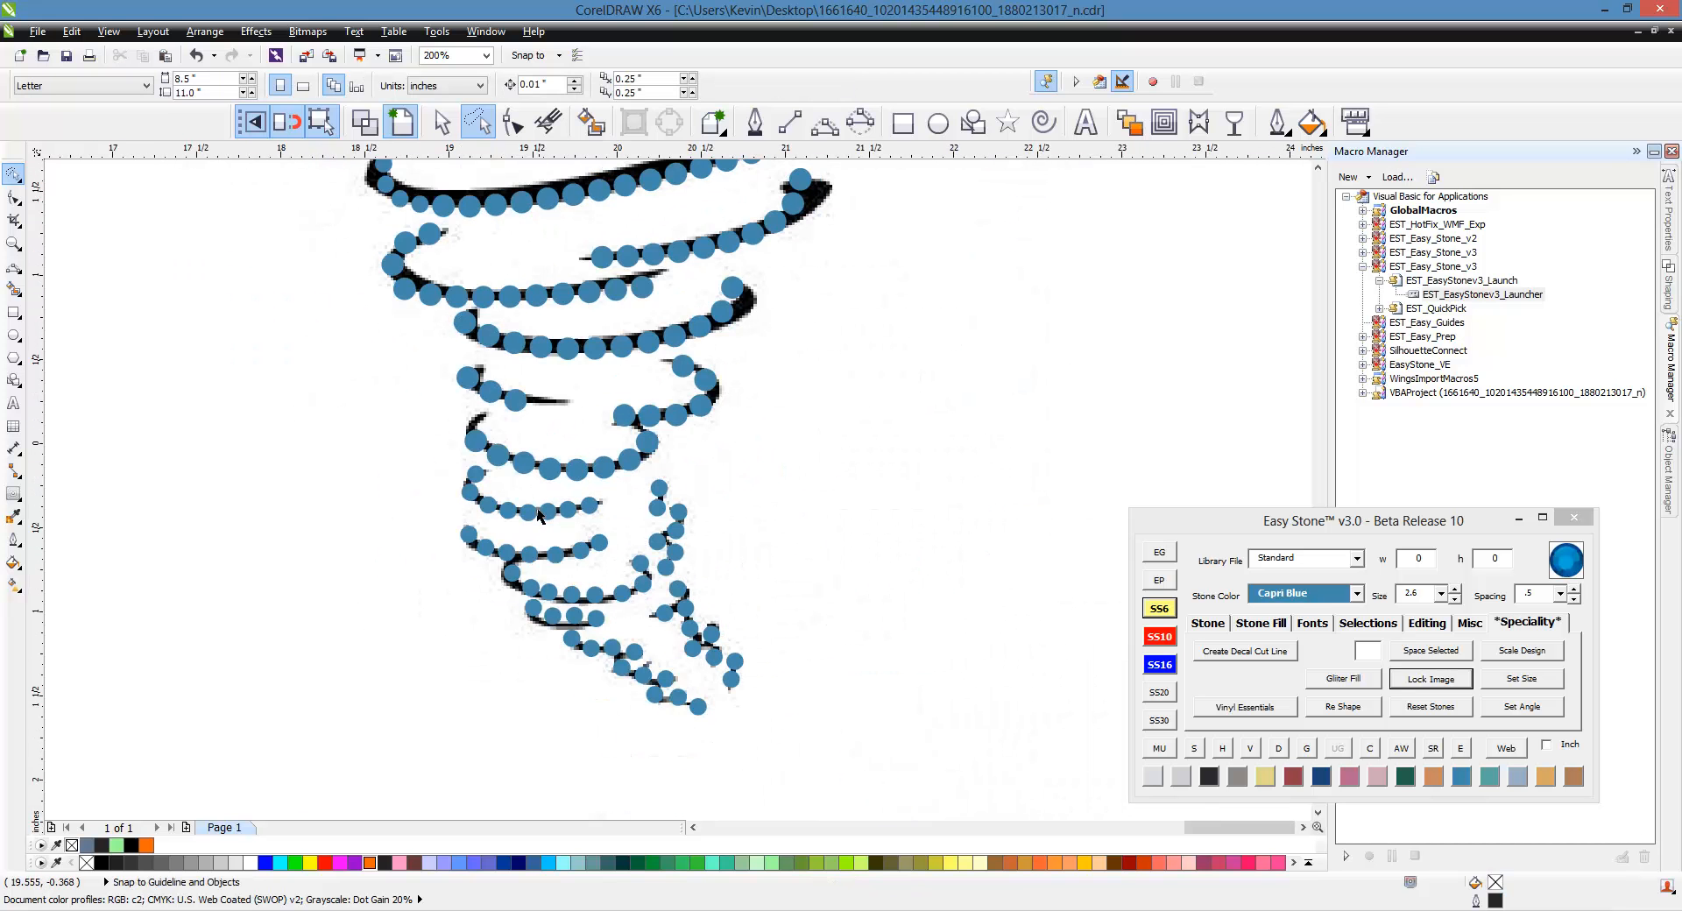
scroll(585, 393, "up", 1)
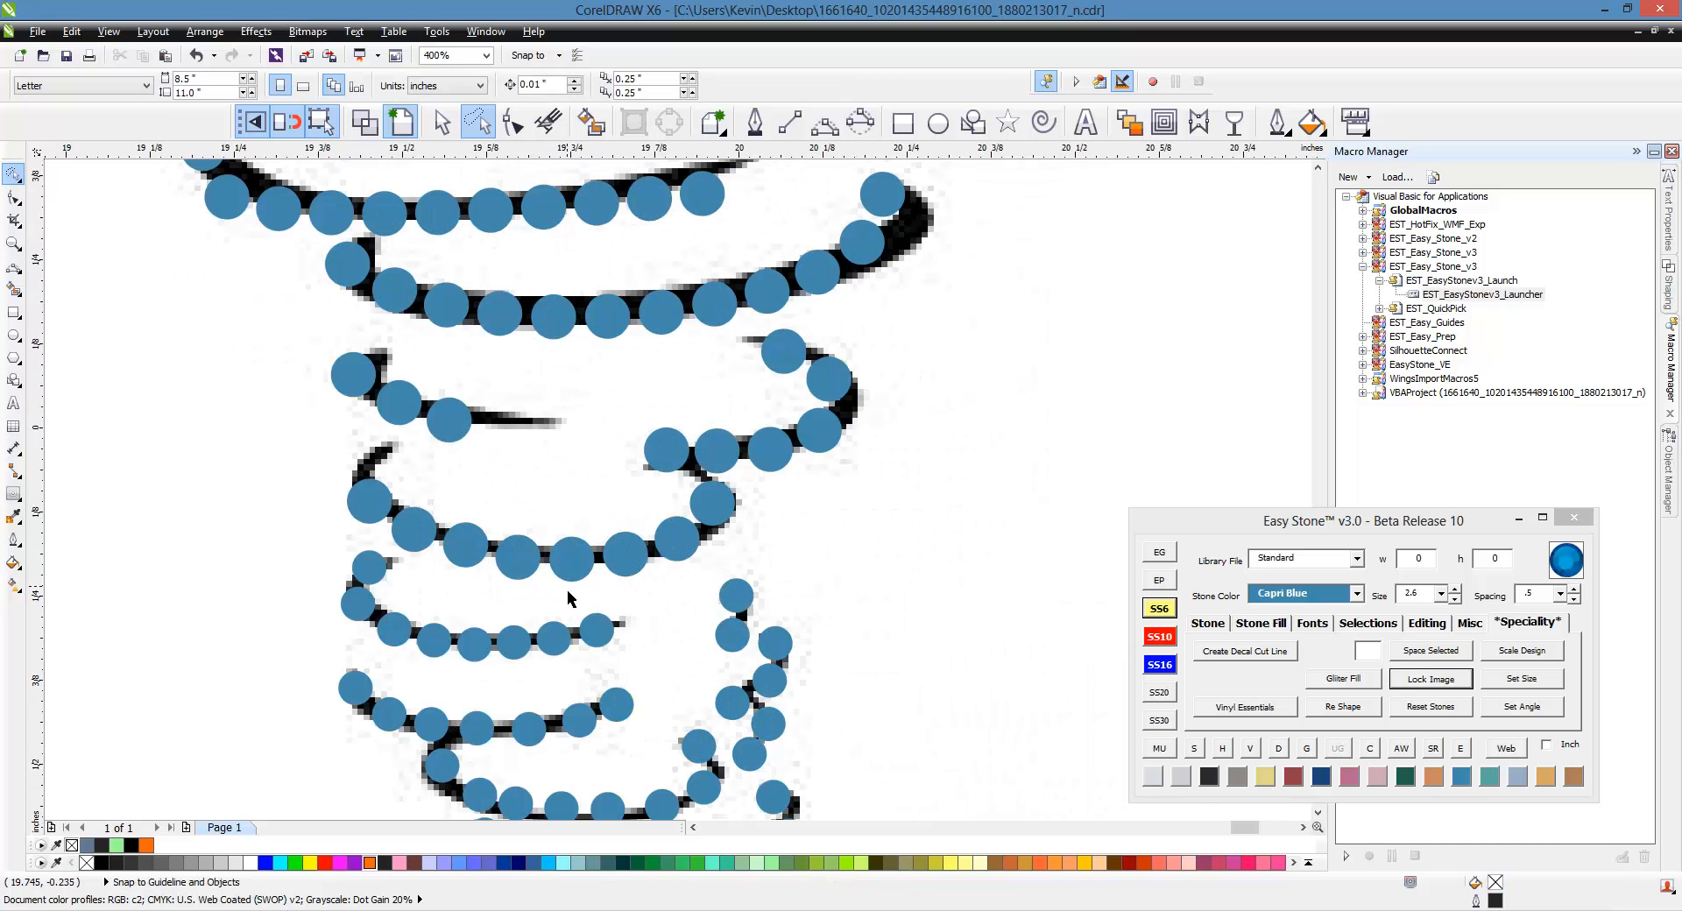
scroll(566, 590, "up", 1)
left_click(166, 414)
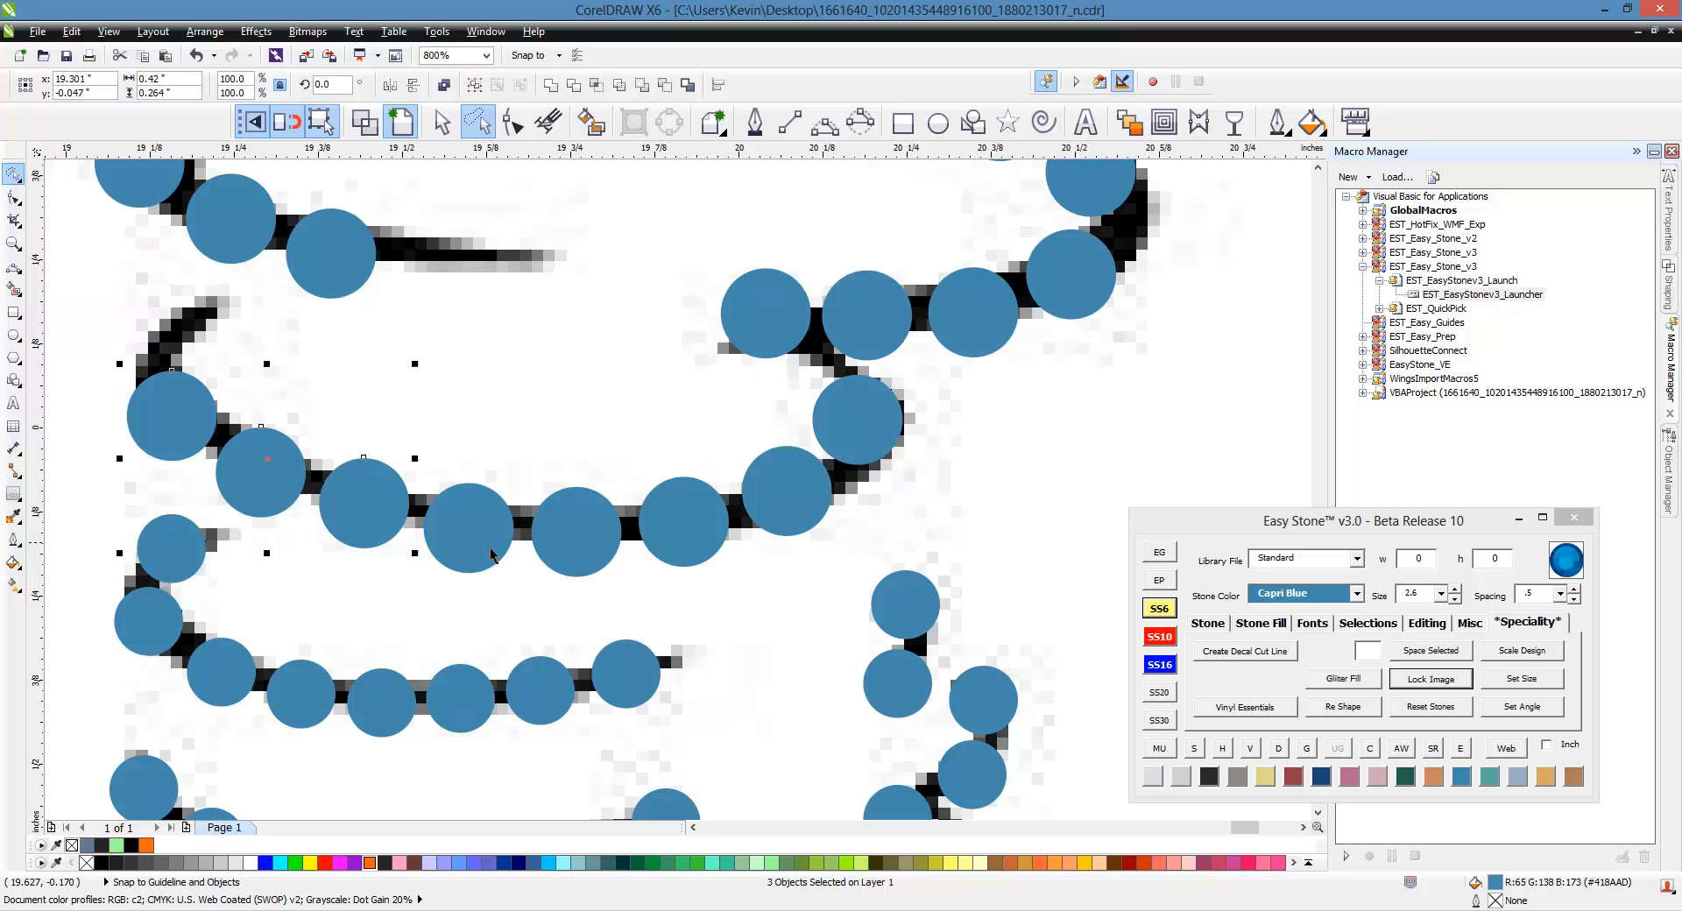
left_click(1278, 749)
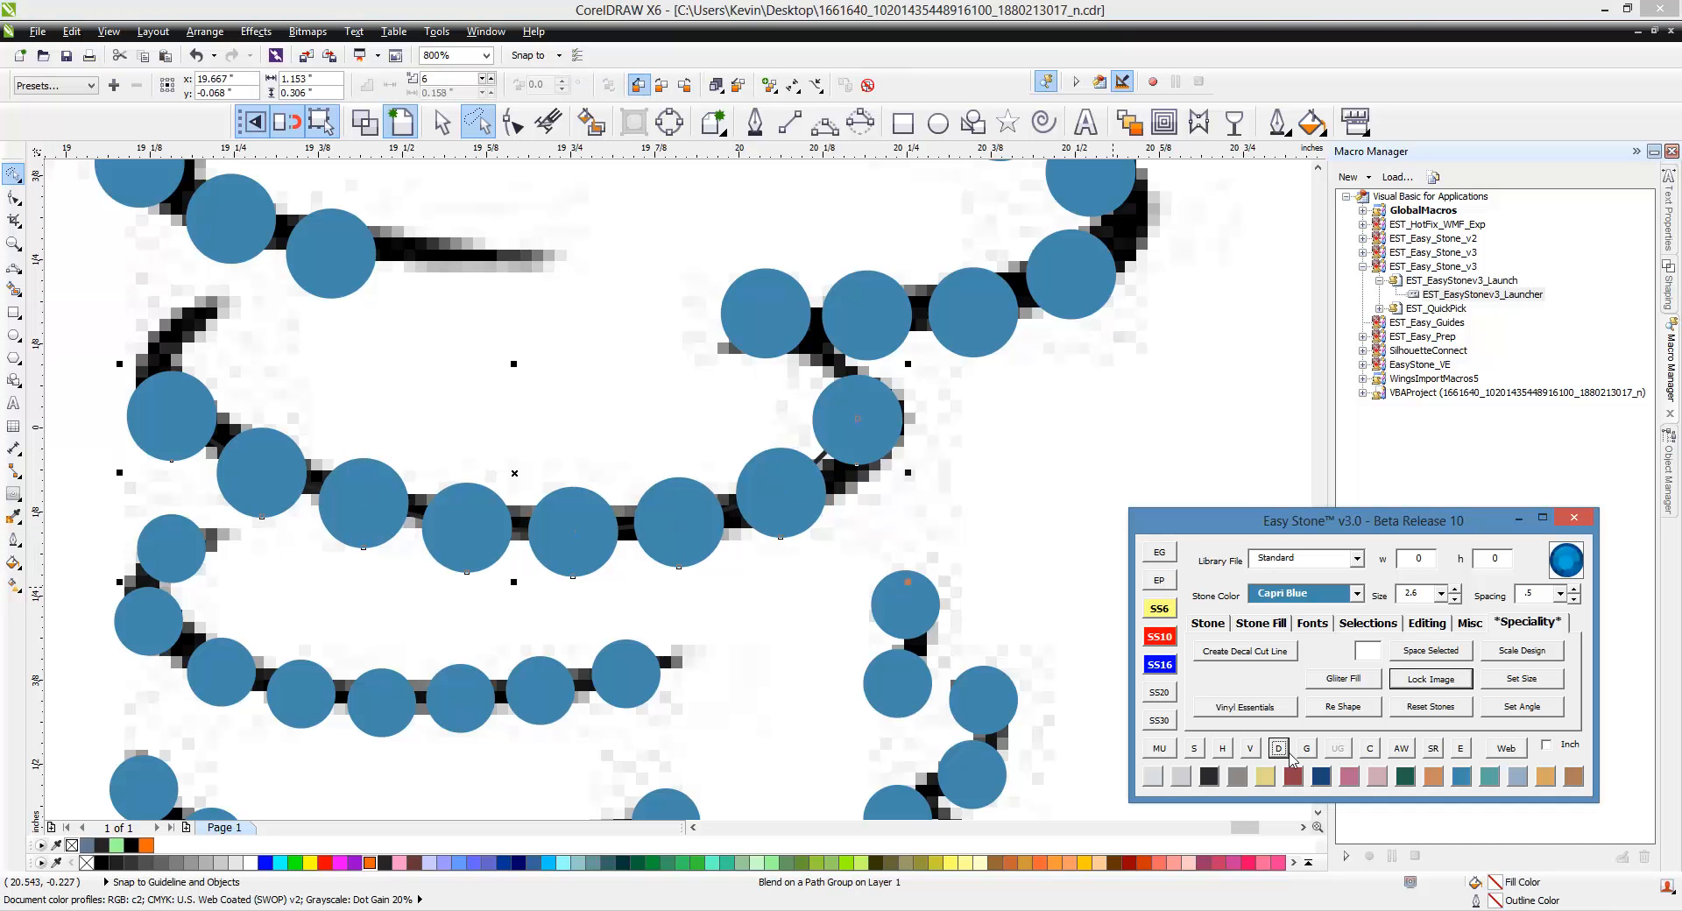
Evenly space the SS6 stones along the first thin band directly beneath the larger stones.
left_click(186, 561)
left_click(154, 628, "shift")
left_click(208, 685, "shift")
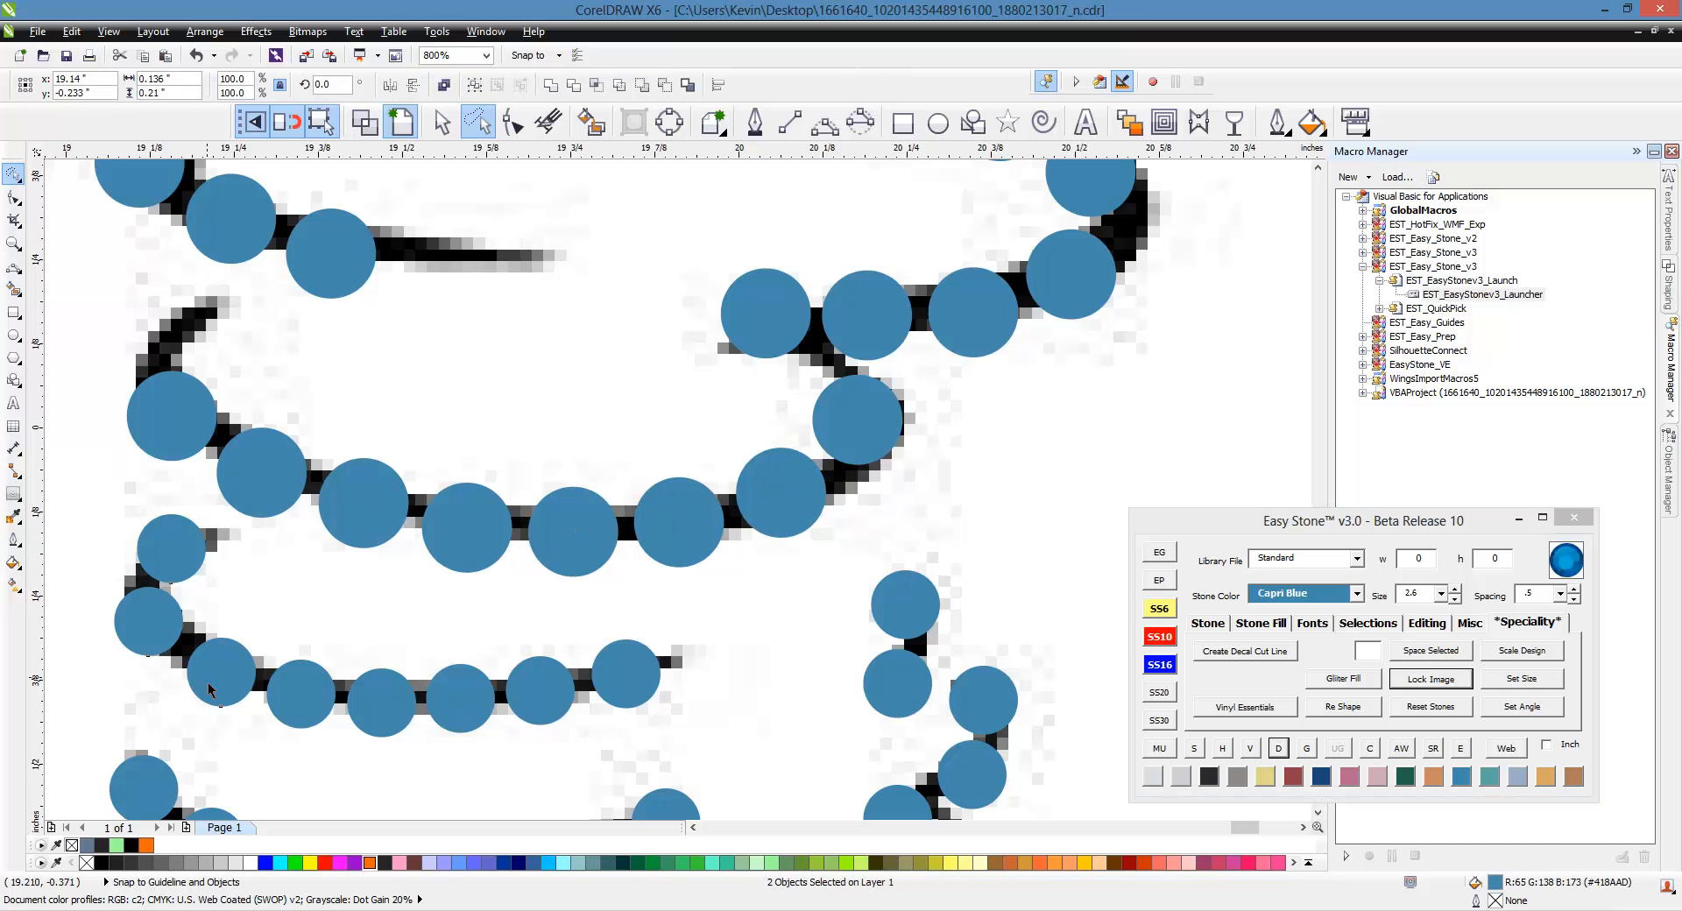
left_click(476, 715, "shift")
left_click(1279, 749)
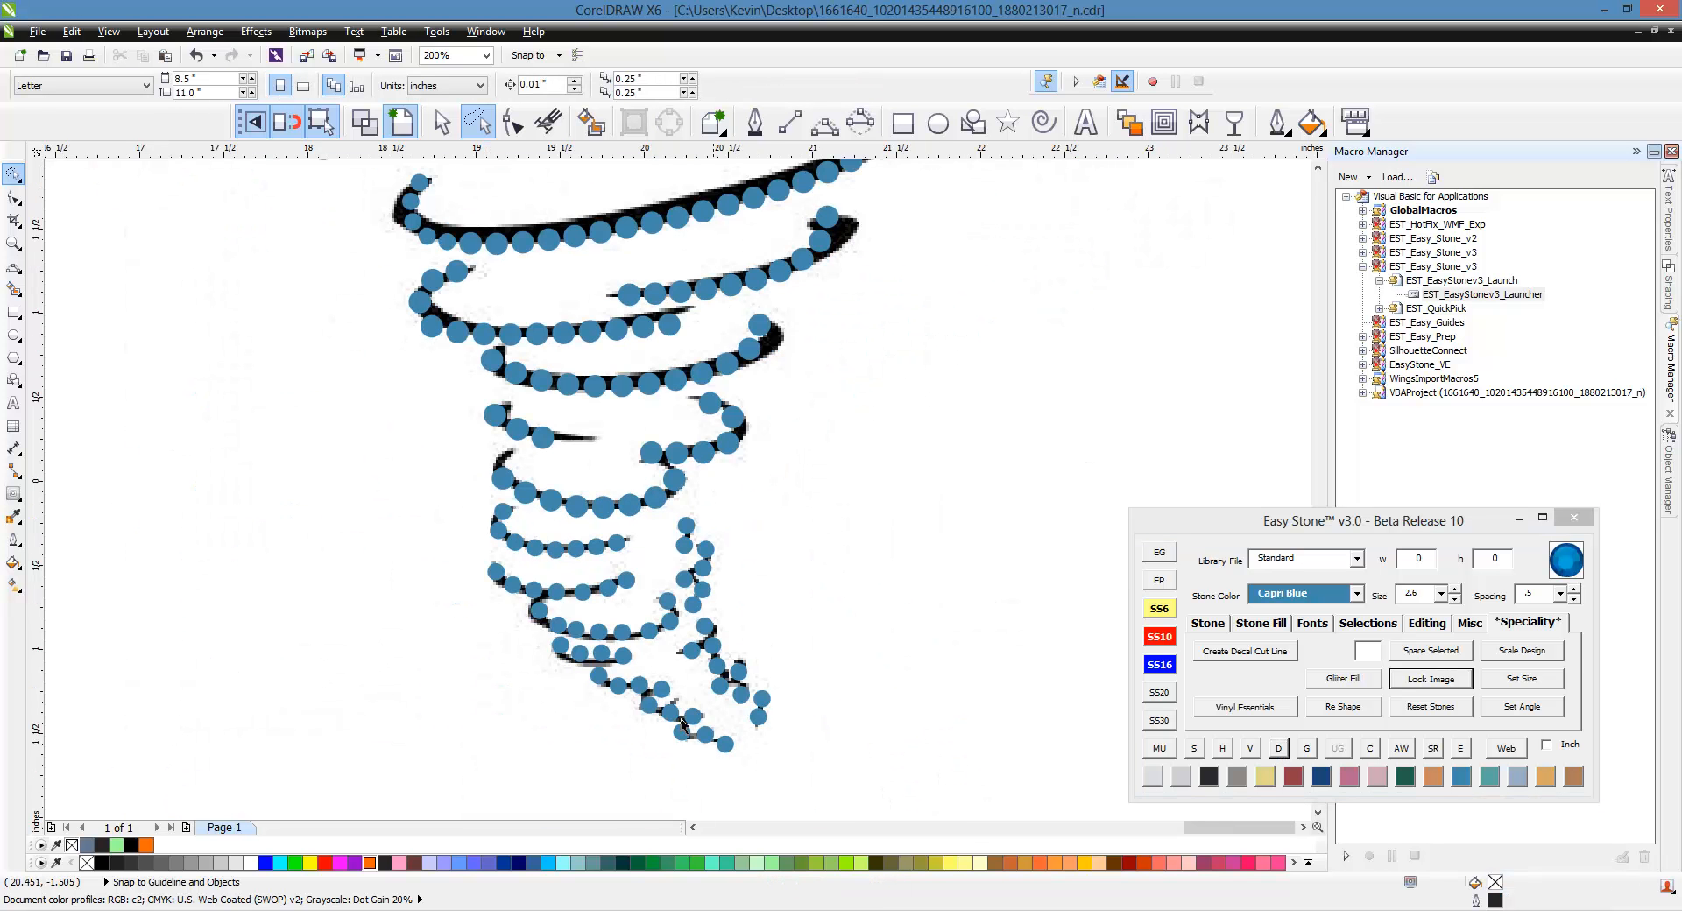
Lower the third stone of the short curved stroke slightly and evenly space the stroke's four stones.
scroll(684, 723, "up", 6)
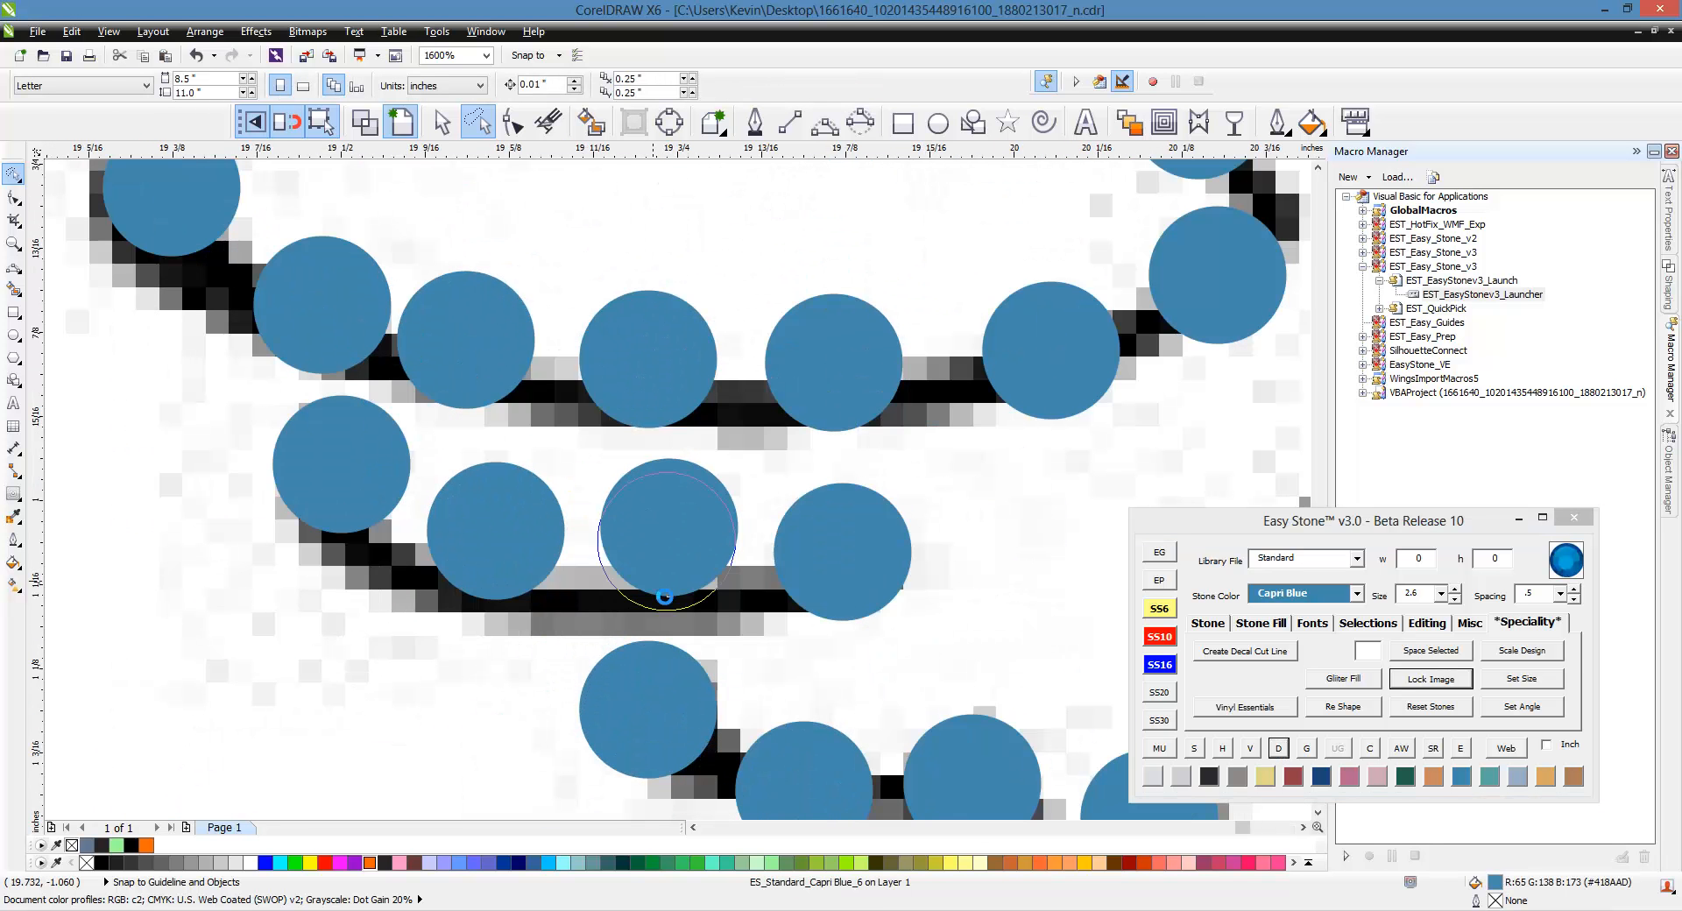
left_click_drag(667, 582, 665, 596)
left_click(350, 519)
left_click(523, 554, "shift")
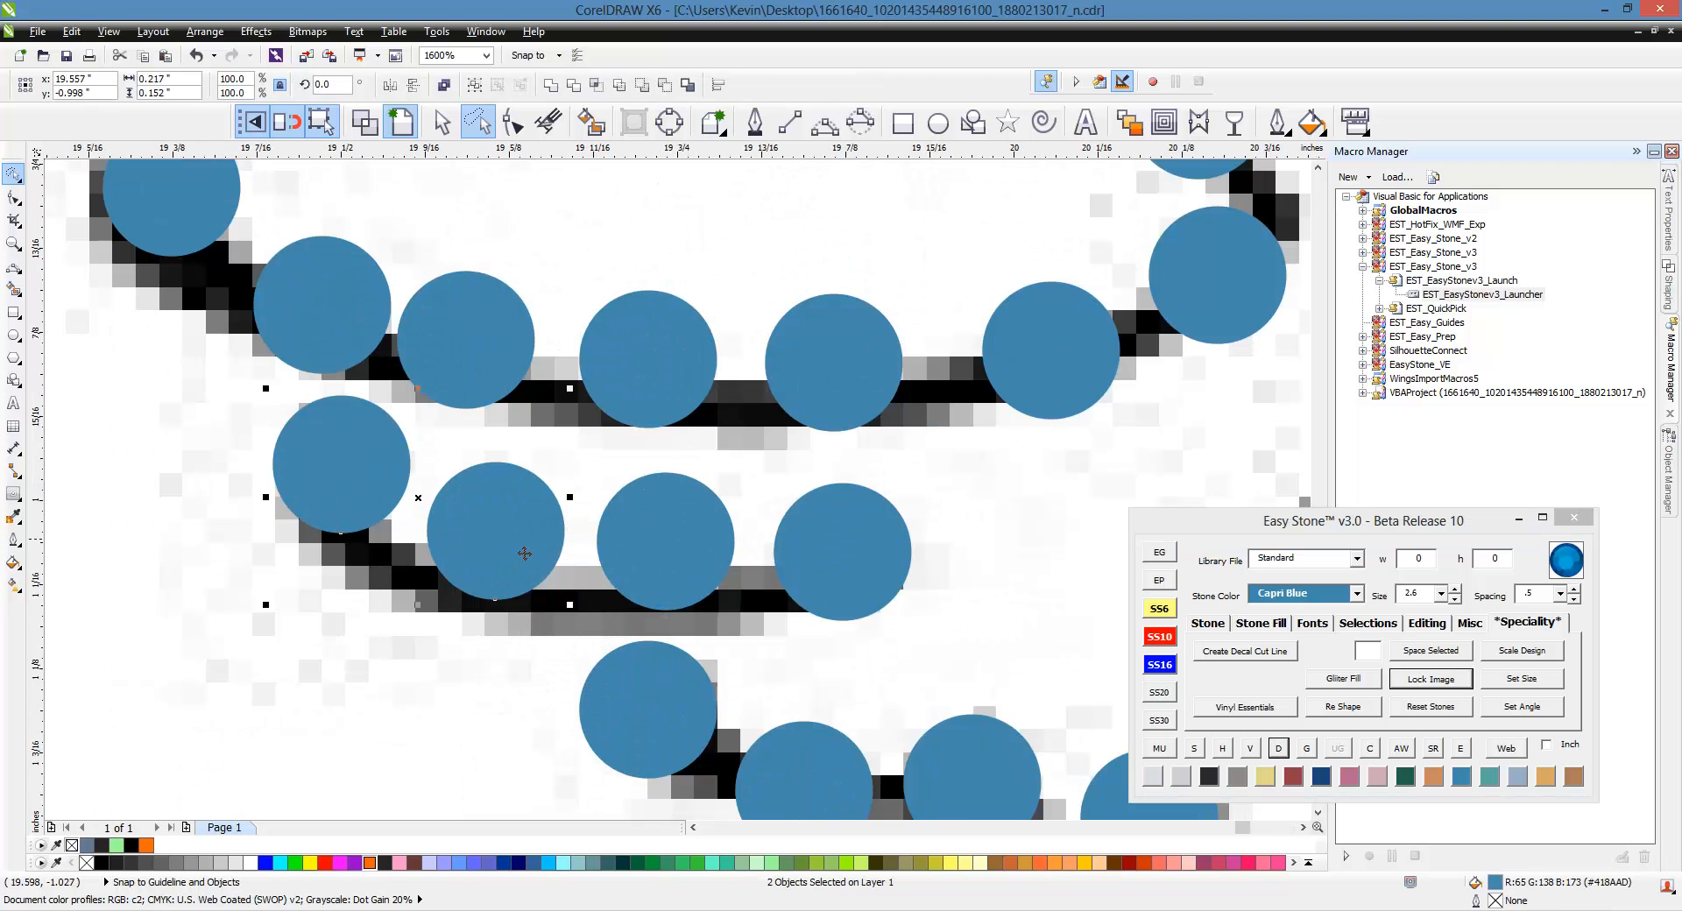
left_click(1281, 751)
Evenly space the eight SS6 stones along the lower of the two joined bands.
scroll(514, 571, "down", 1)
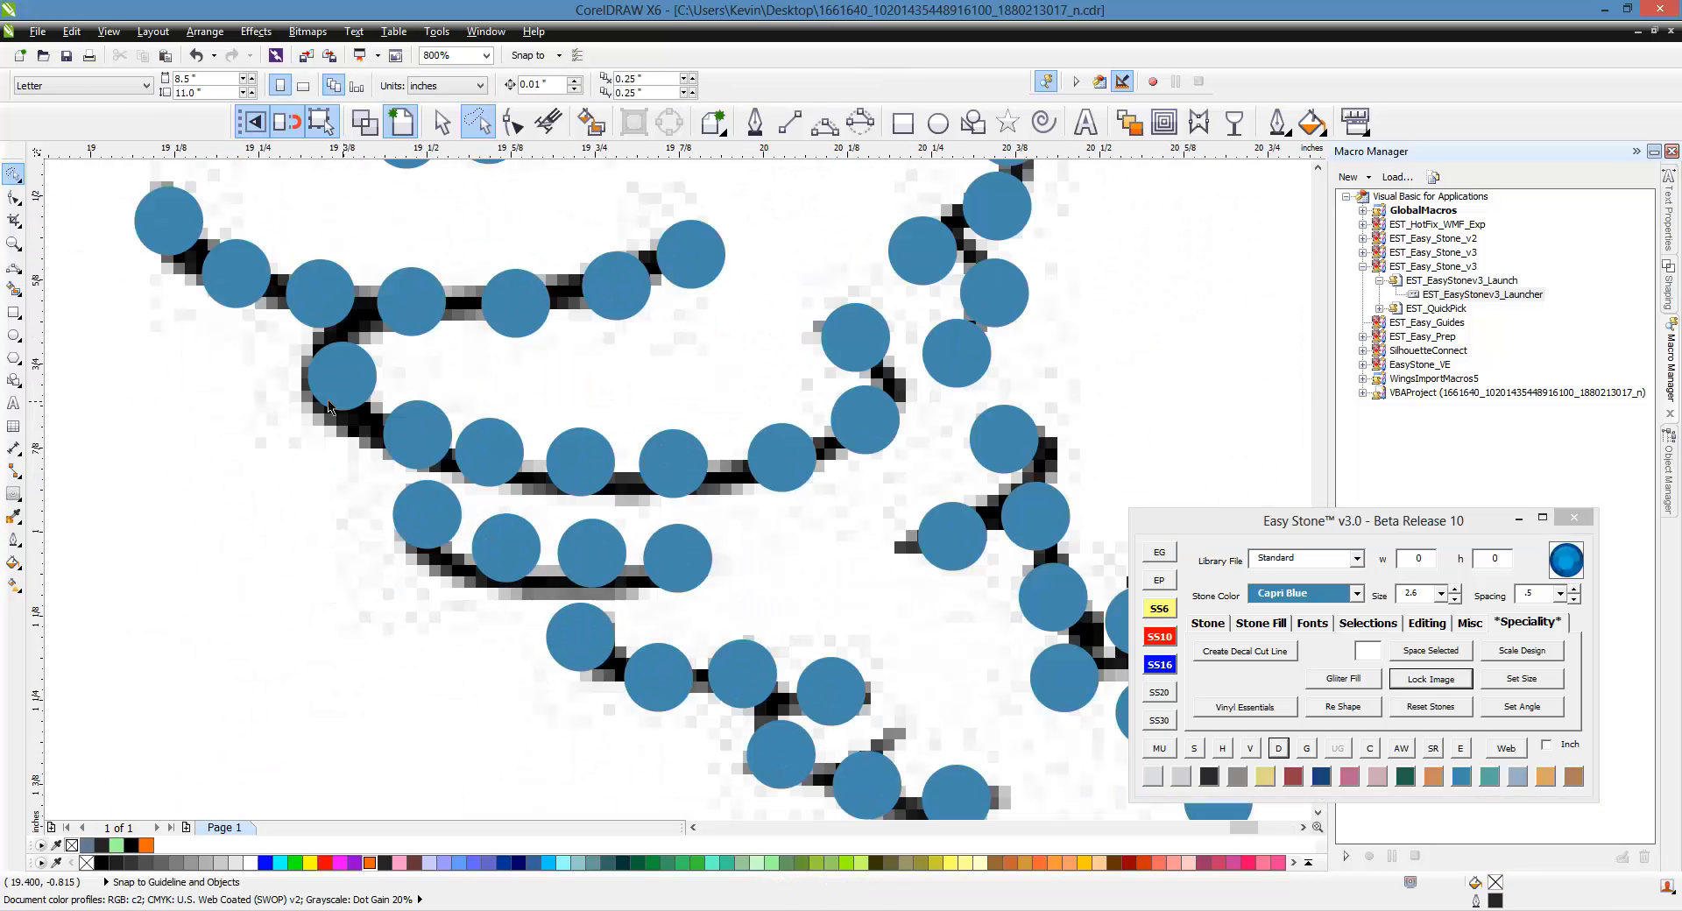
left_click(334, 395)
left_click(415, 438, "shift")
left_click(492, 459, "shift")
left_click(589, 473, "shift")
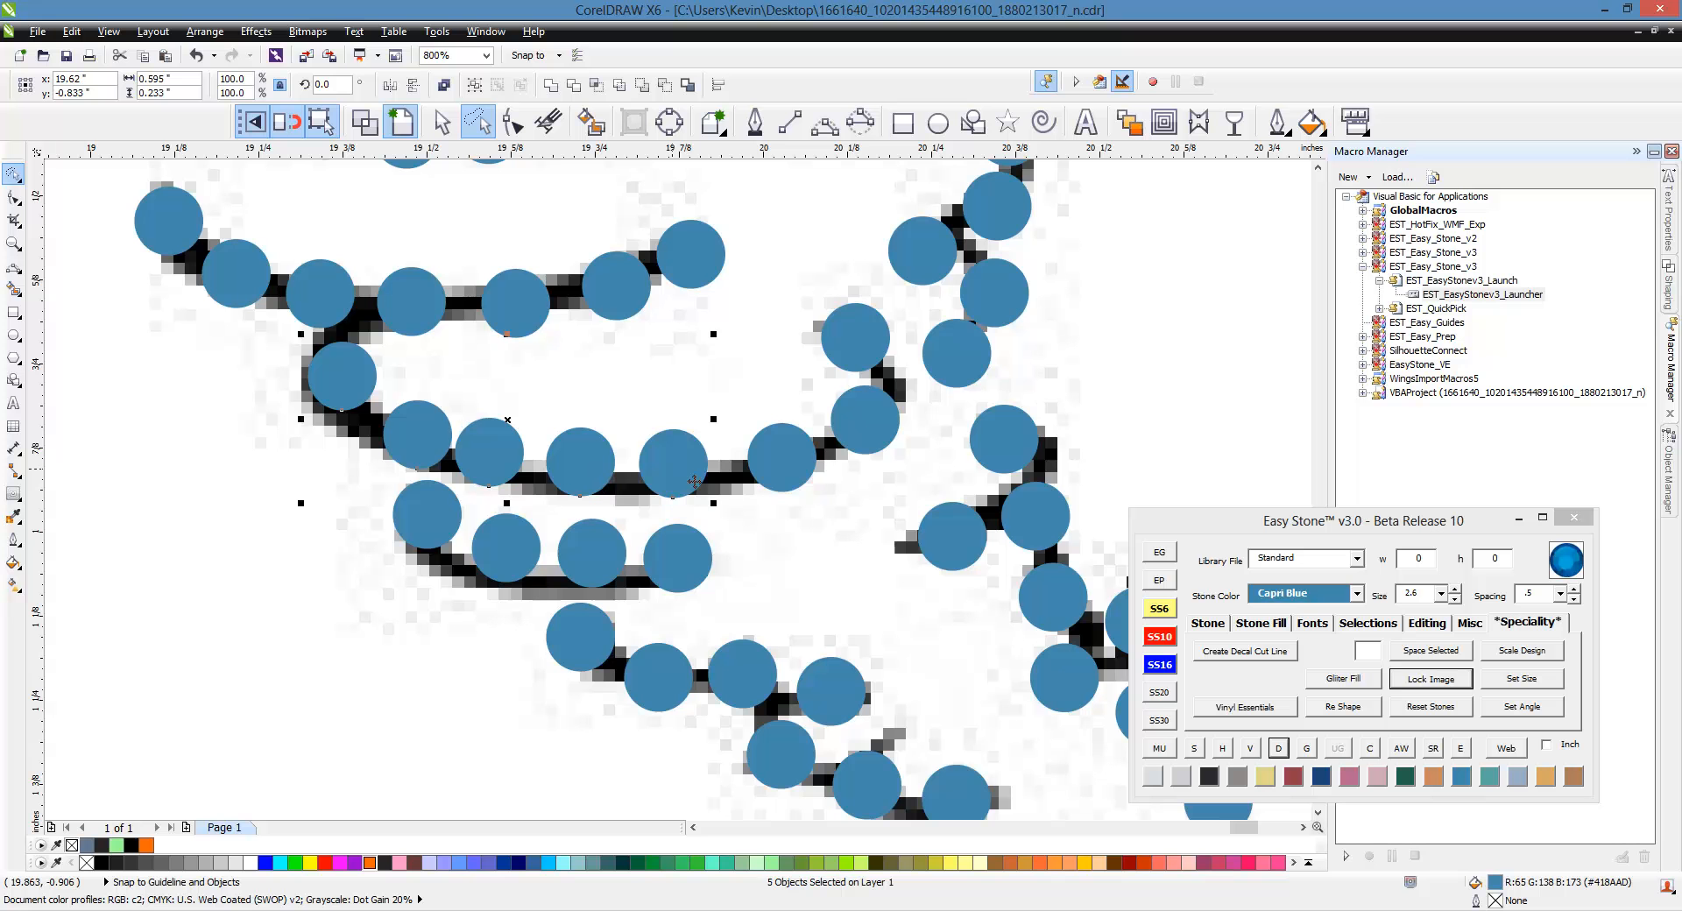
left_click(1279, 750)
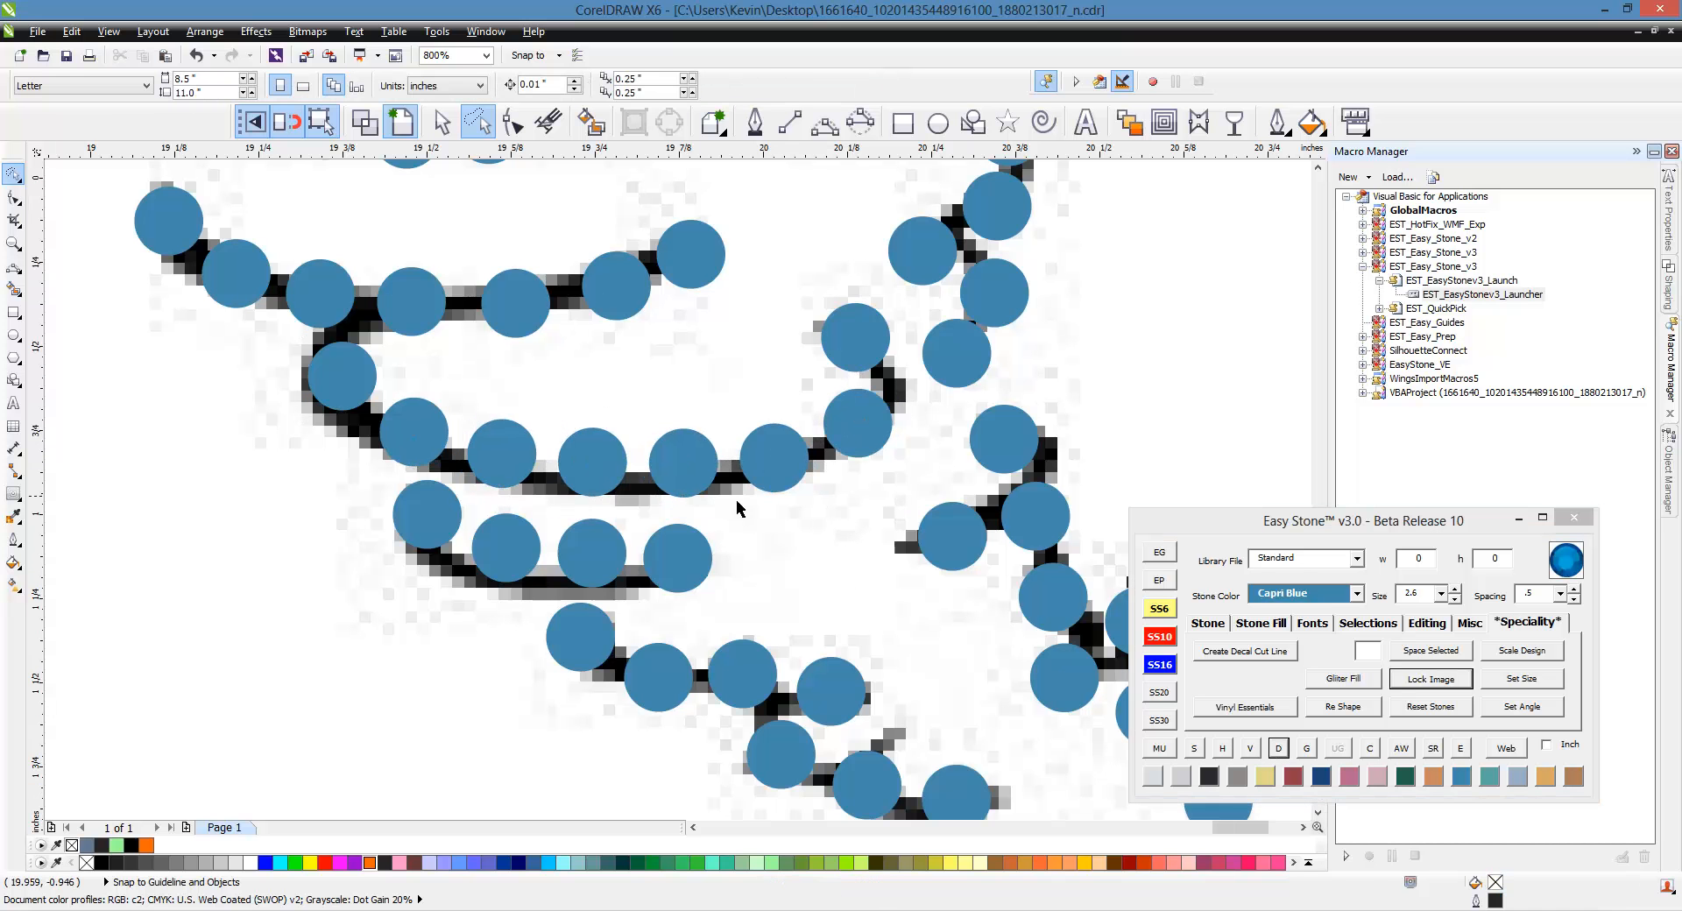
Nudge the last two stones at the right end of the lower joined band closer to an even gap.
scroll(737, 503, "down", 1)
scroll(780, 419, "up", 2)
left_click_drag(804, 413, 819, 404)
left_click_drag(792, 502, 770, 488)
scroll(768, 488, "down", 1)
left_click(99, 334)
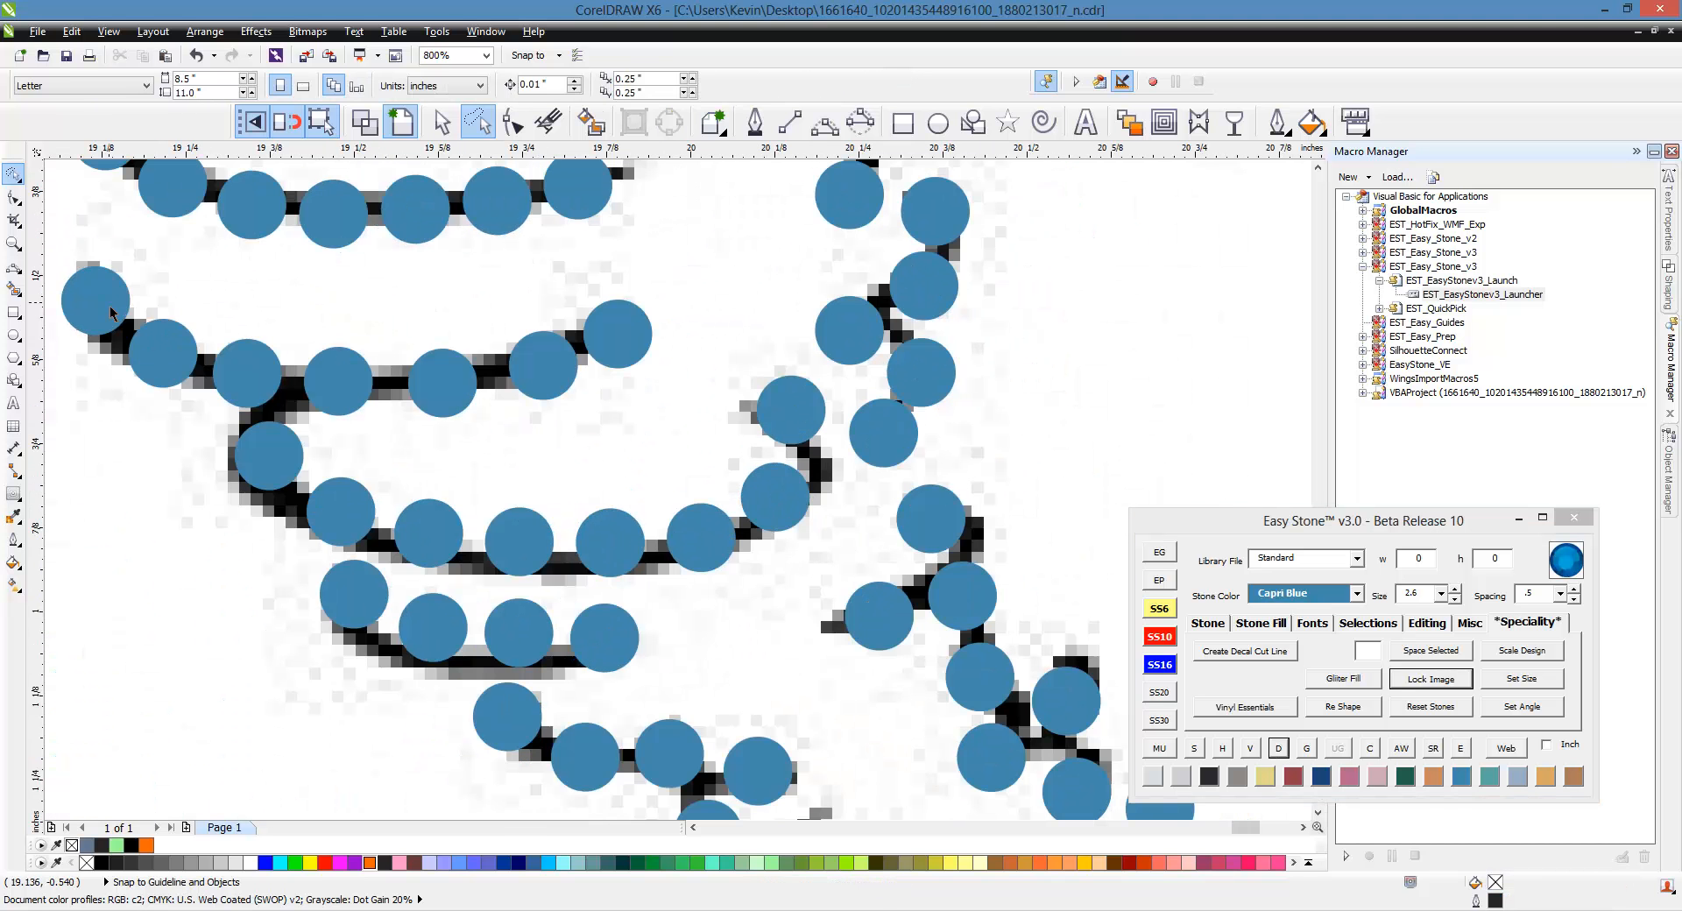
left_click(109, 312)
left_click(167, 353, "shift")
left_click(324, 393, "shift")
left_click(436, 392, "shift")
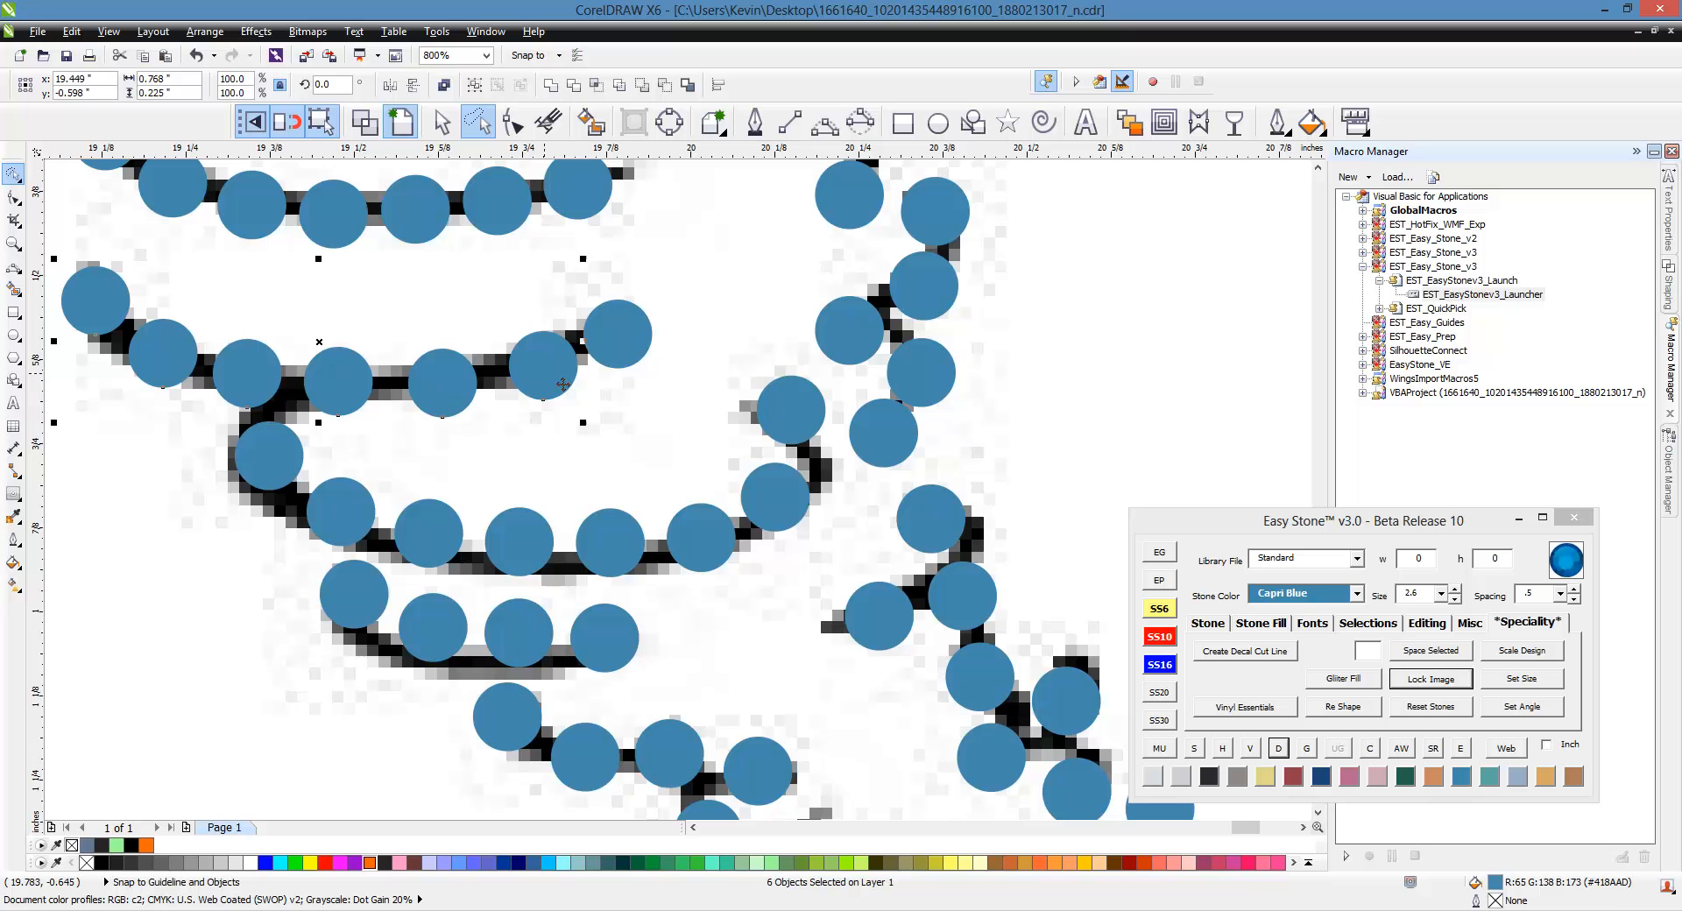
left_click(786, 226)
Draw a three-point curve through the upper joined band's stones and distribute them evenly along it.
left_click(825, 122)
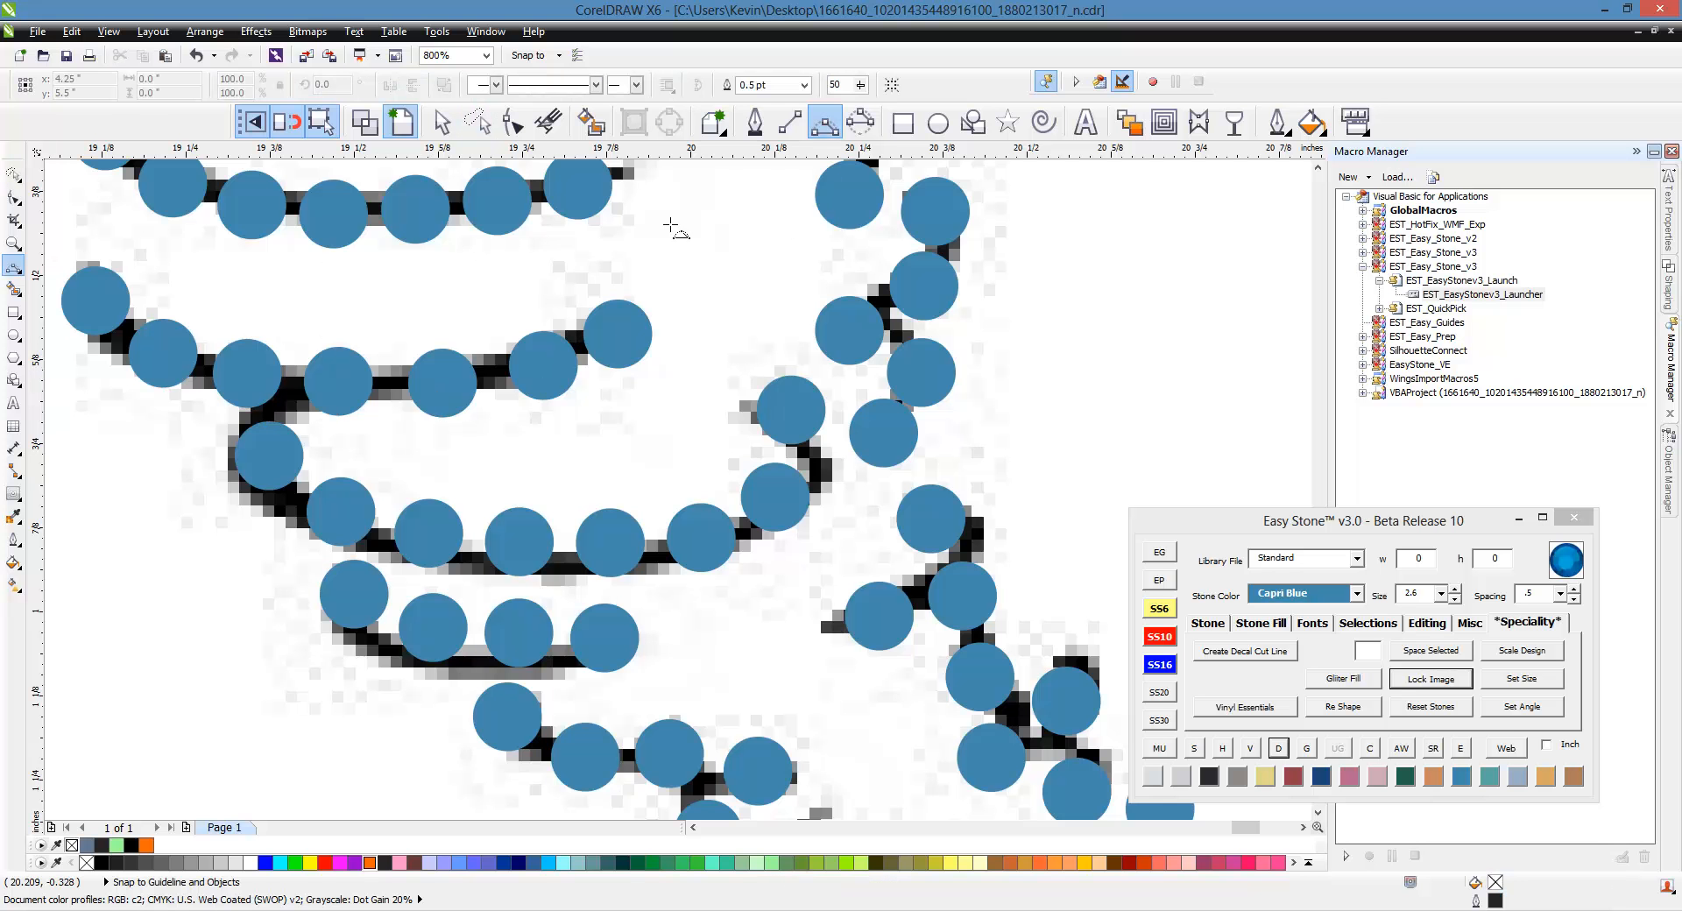
left_click(95, 304)
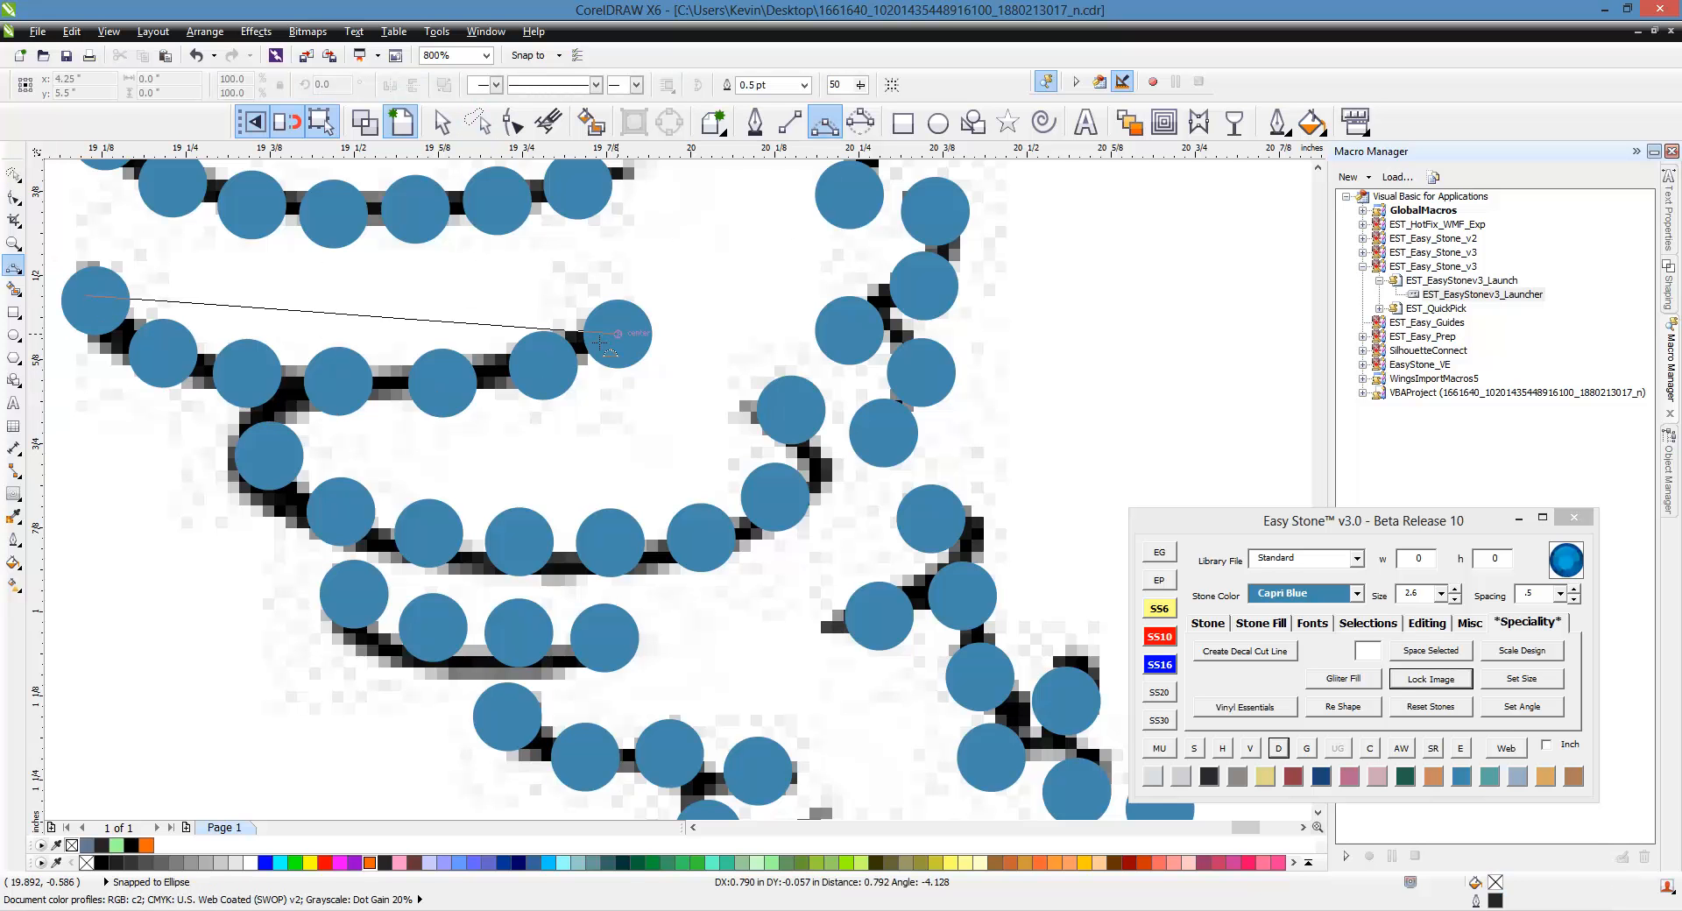
left_click(377, 387)
left_click(1249, 749)
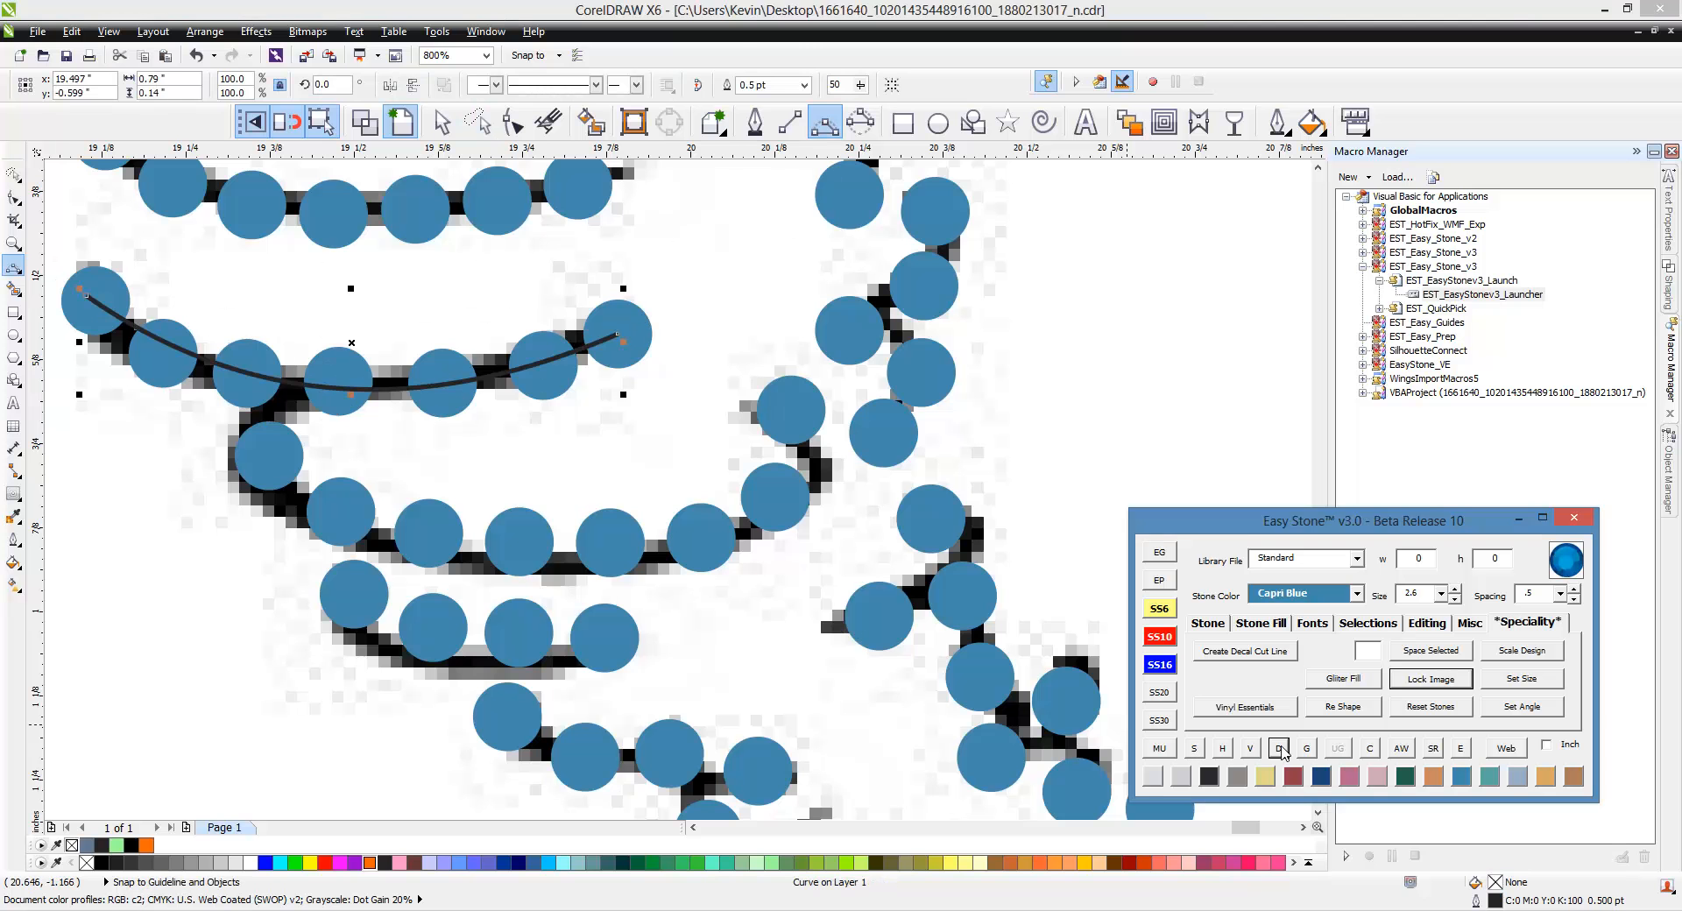
left_click(560, 492)
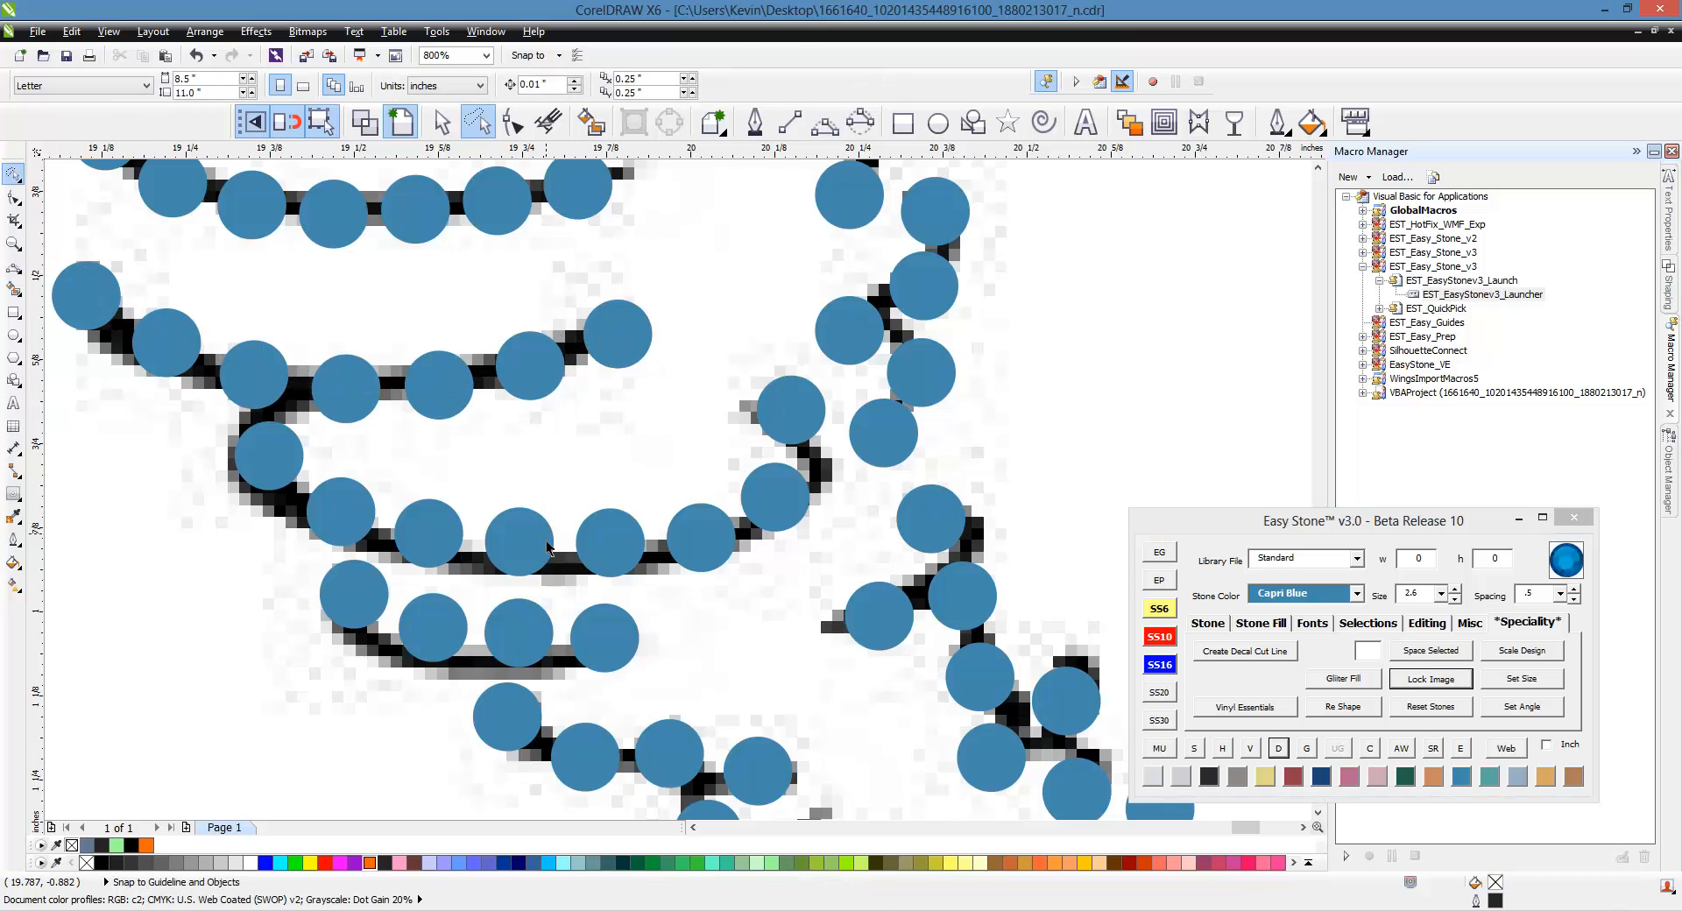
Unlock the tornado bitmap behind the stones and move it into the empty space right of the design.
scroll(546, 541, "down", 2)
scroll(512, 462, "up", 2)
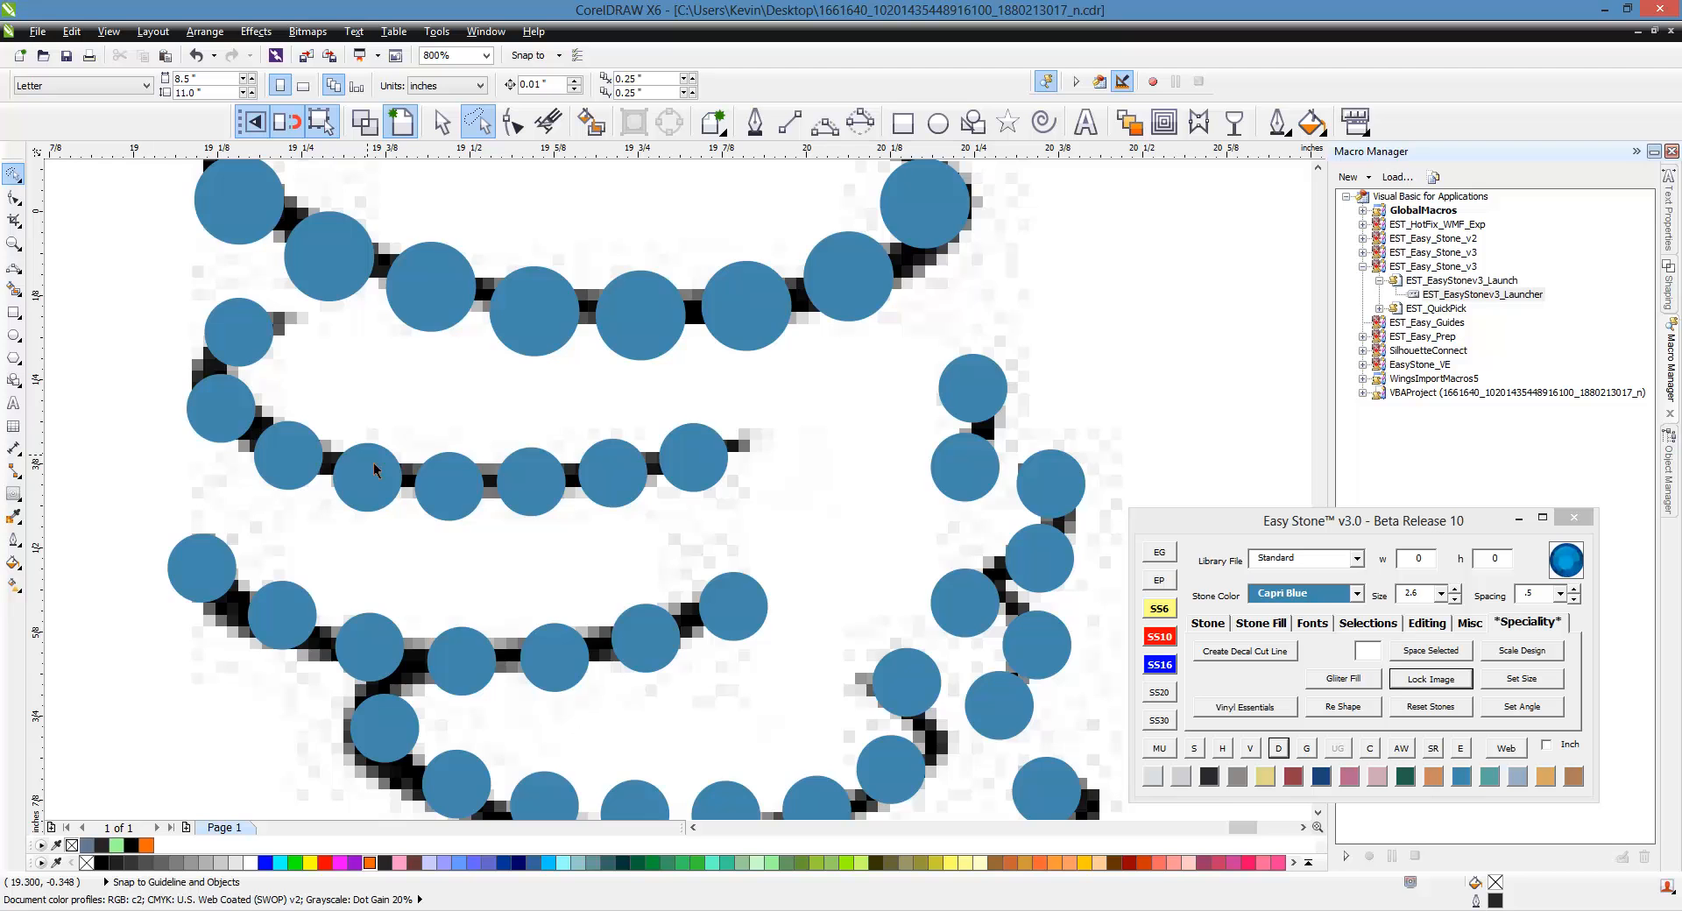
scroll(374, 470, "down", 4)
right_click(435, 435)
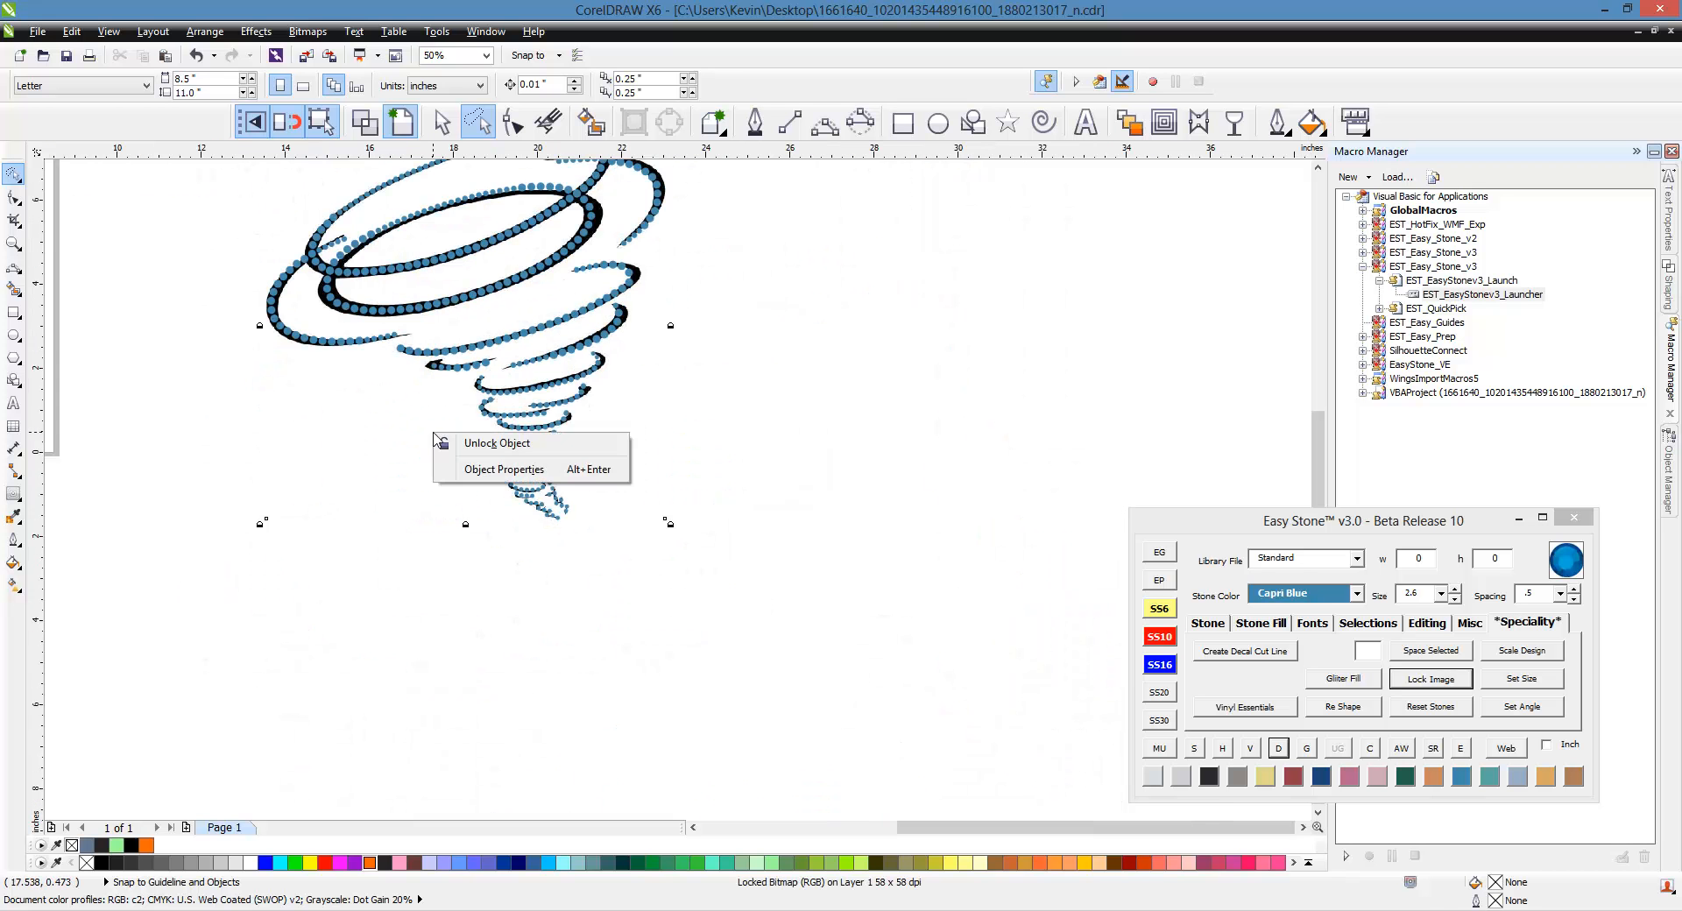
left_click(506, 454)
scroll(438, 565, "down", 1)
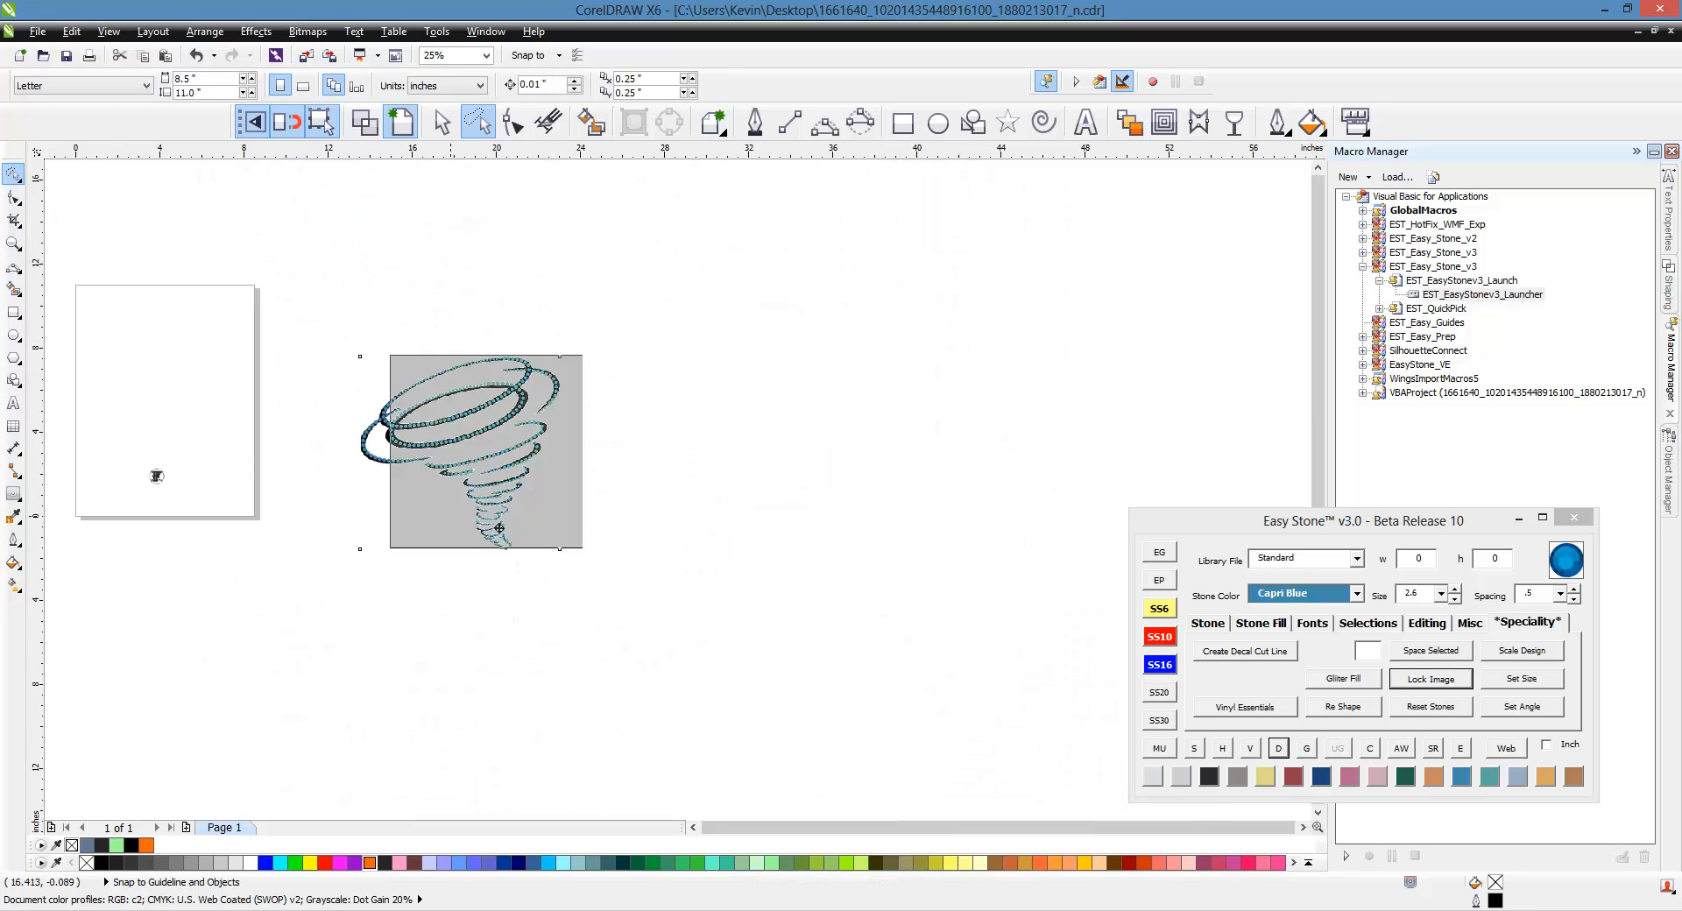
left_click_drag(499, 528, 770, 530)
left_click(552, 601)
Draw a guide of two joined three-point curves along the middle band with small stones at both ends, from left hook to right hook.
scroll(414, 414, "up", 1)
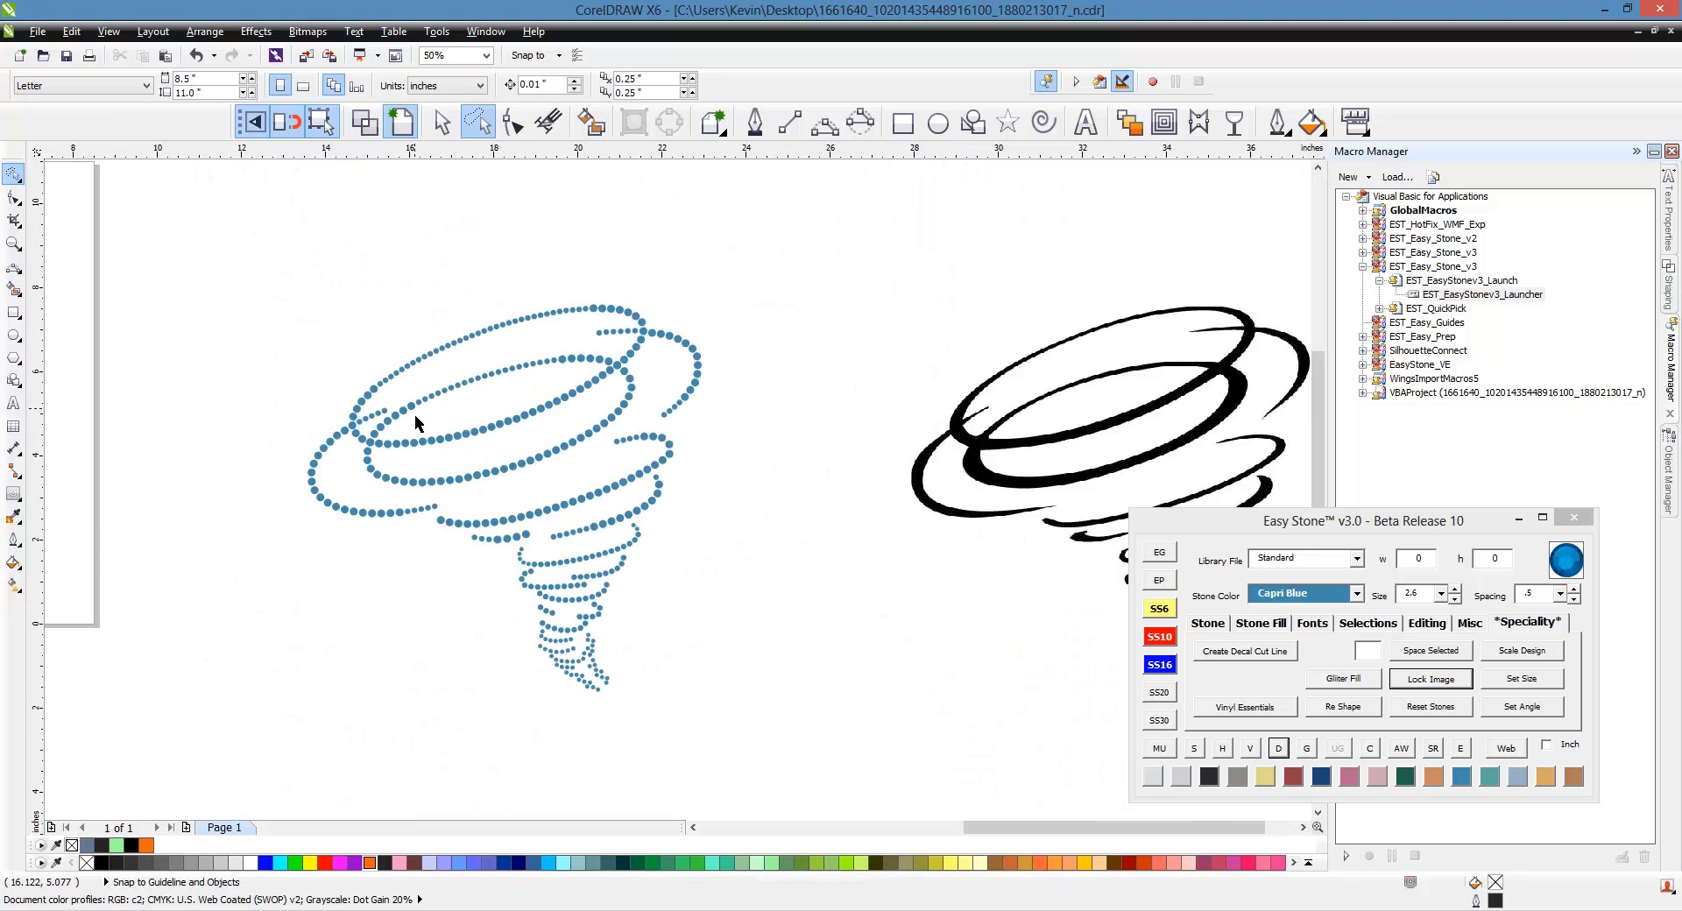
scroll(582, 649, "up", 2)
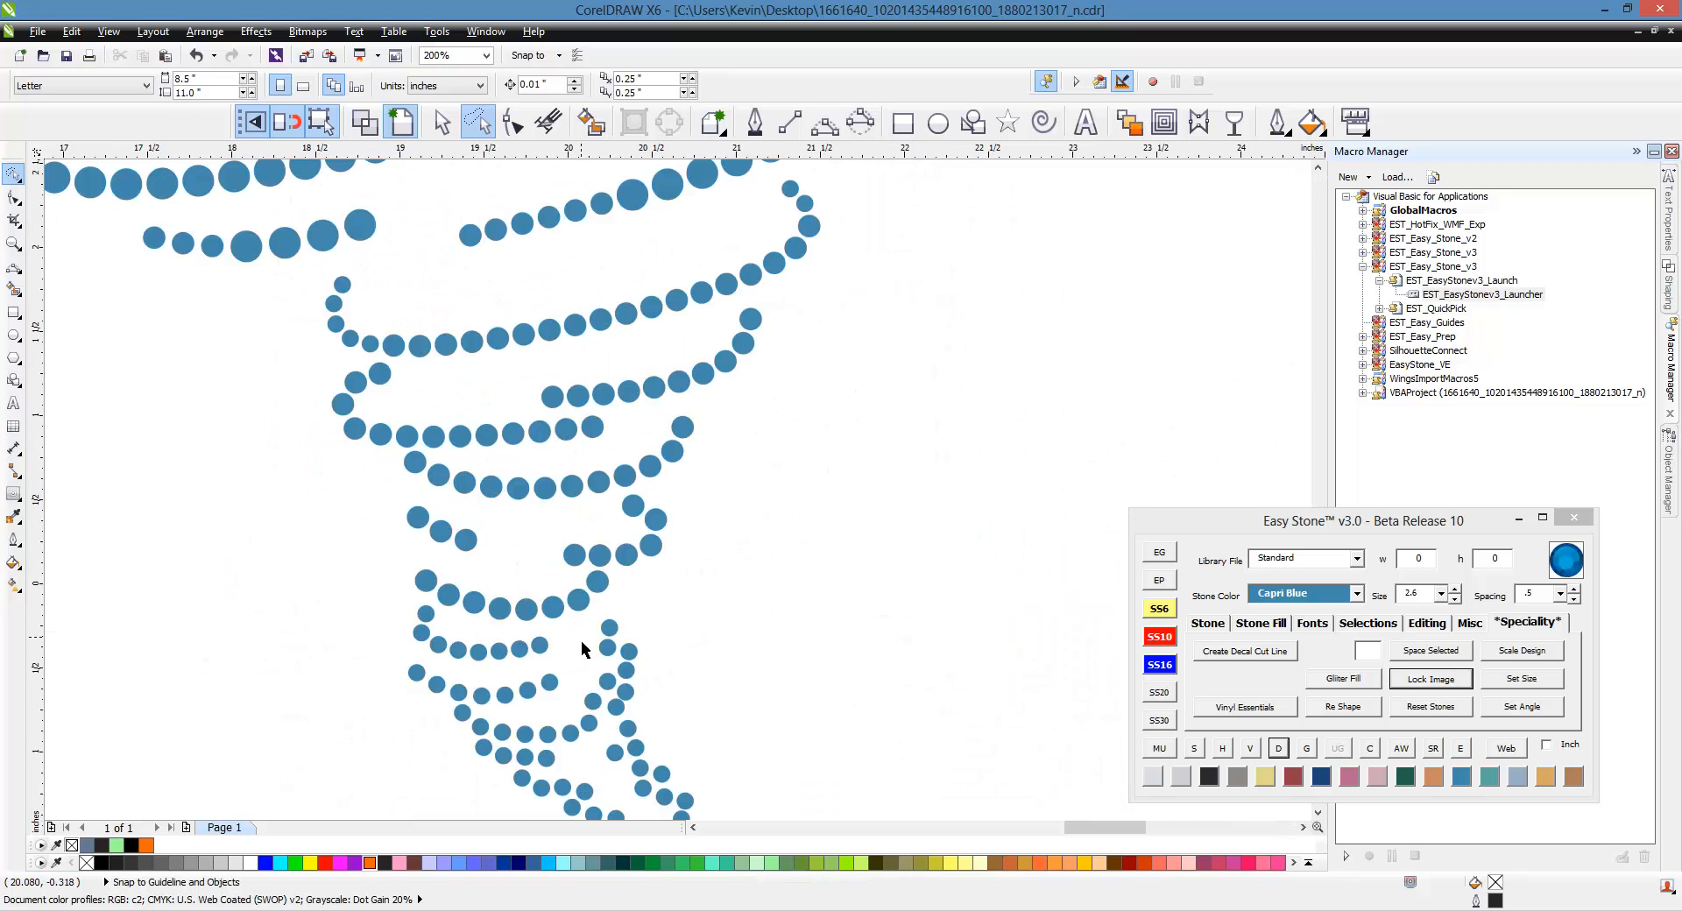
scroll(582, 642, "down", 2)
scroll(587, 378, "up", 2)
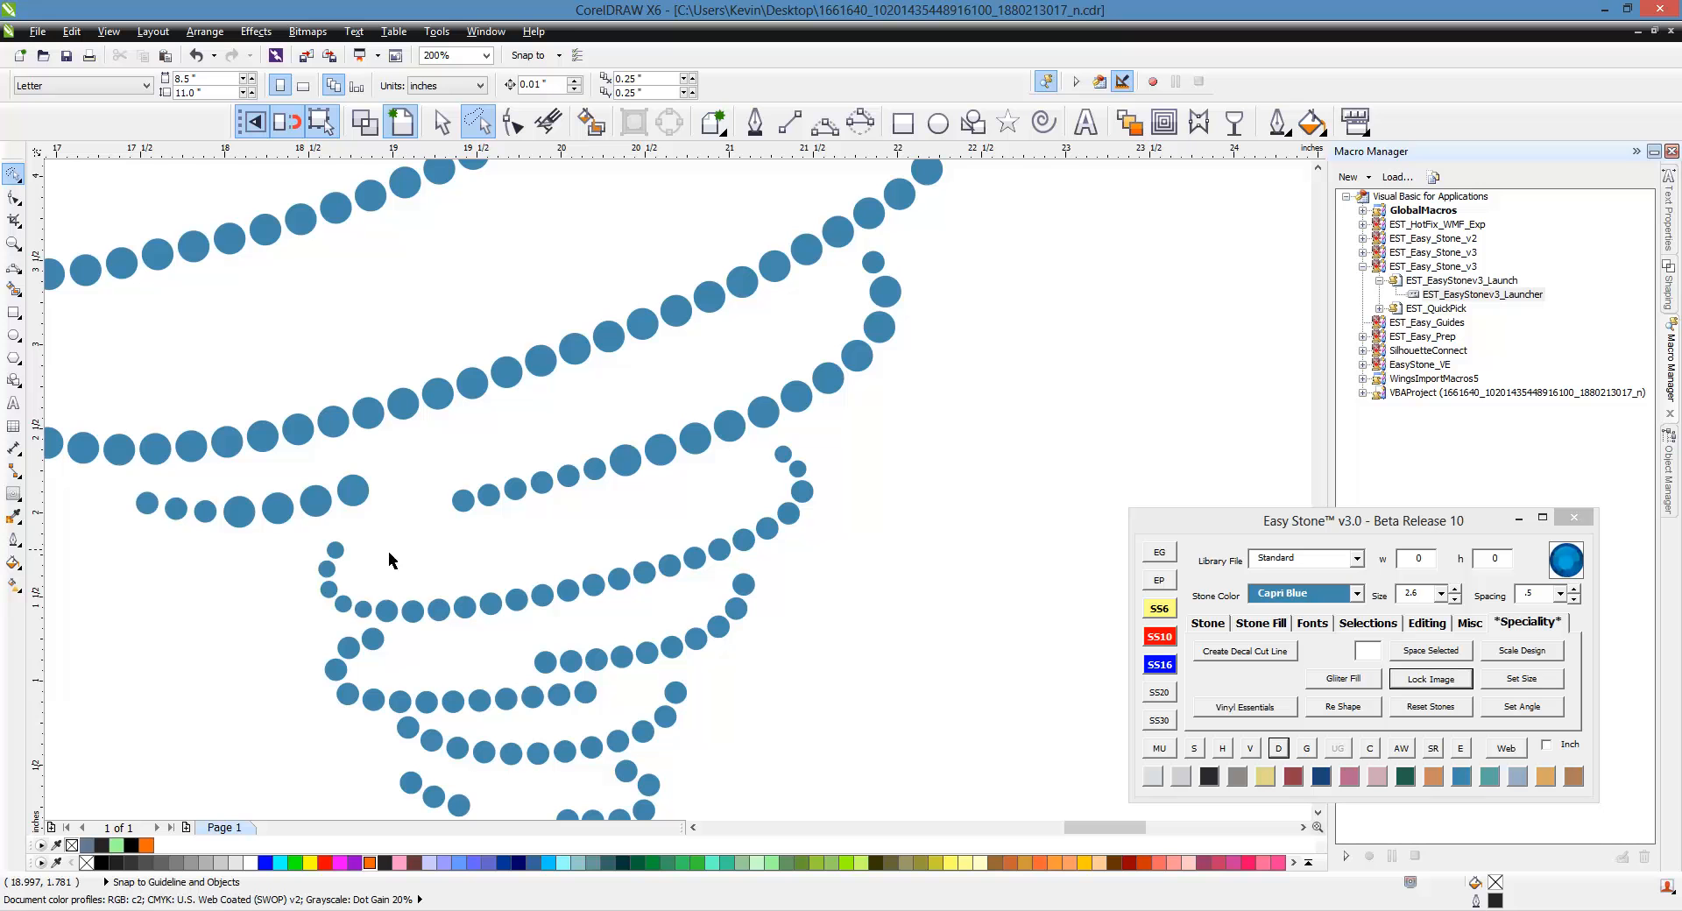
left_click(835, 125)
left_click_drag(336, 550, 594, 597)
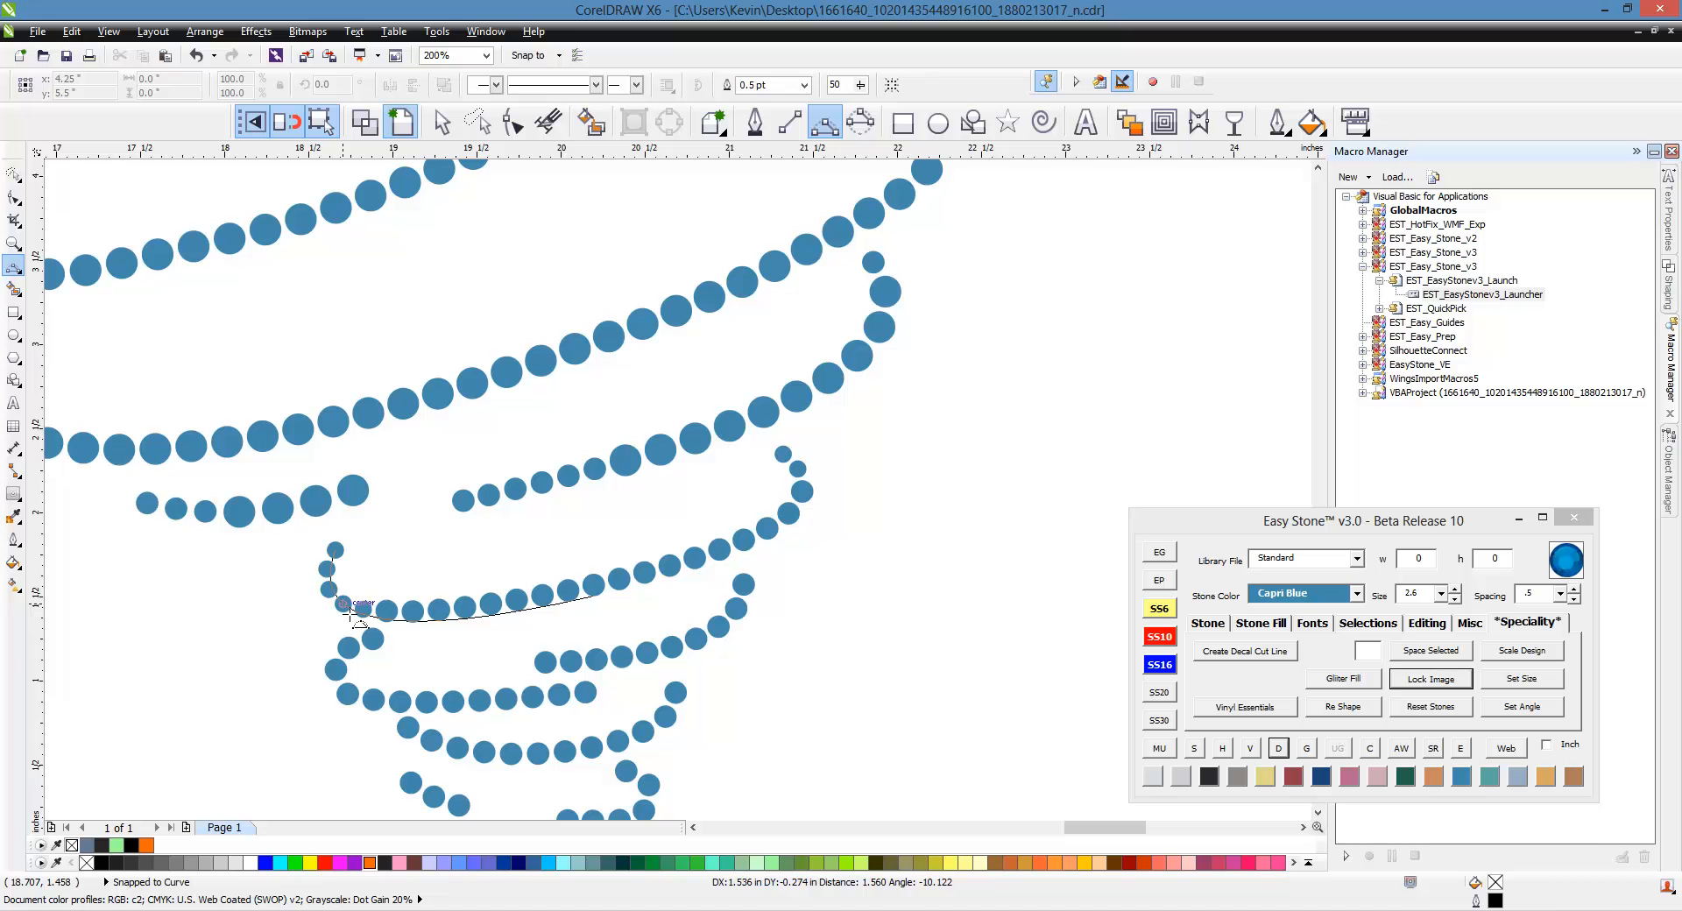
left_click(355, 613)
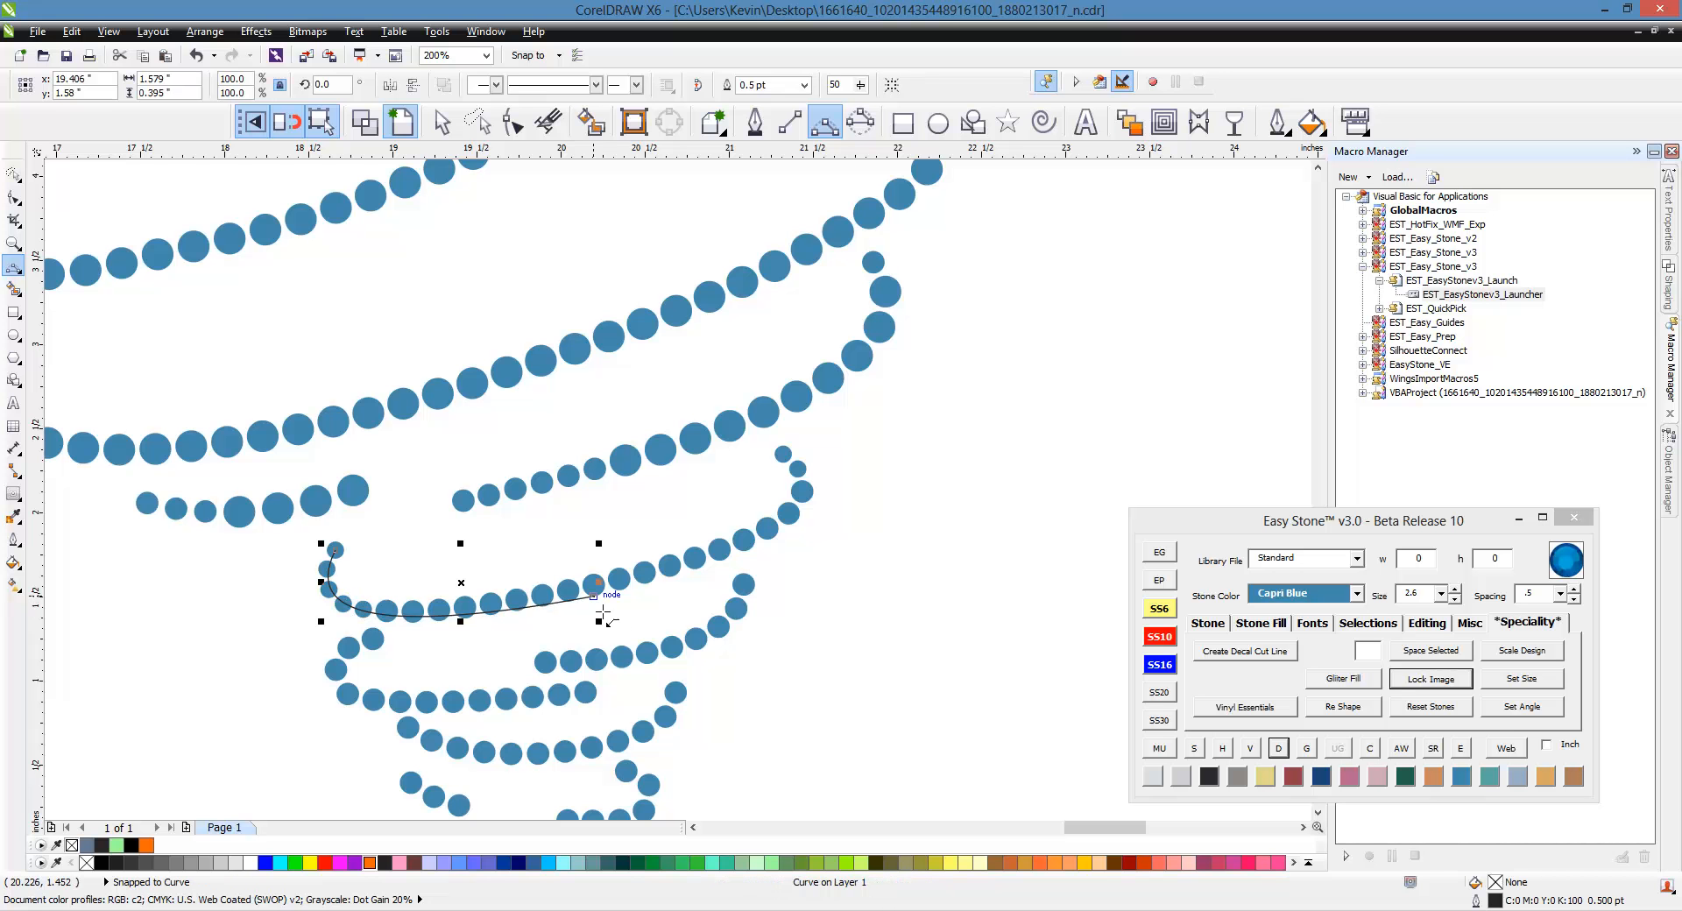
left_click_drag(595, 597, 783, 454)
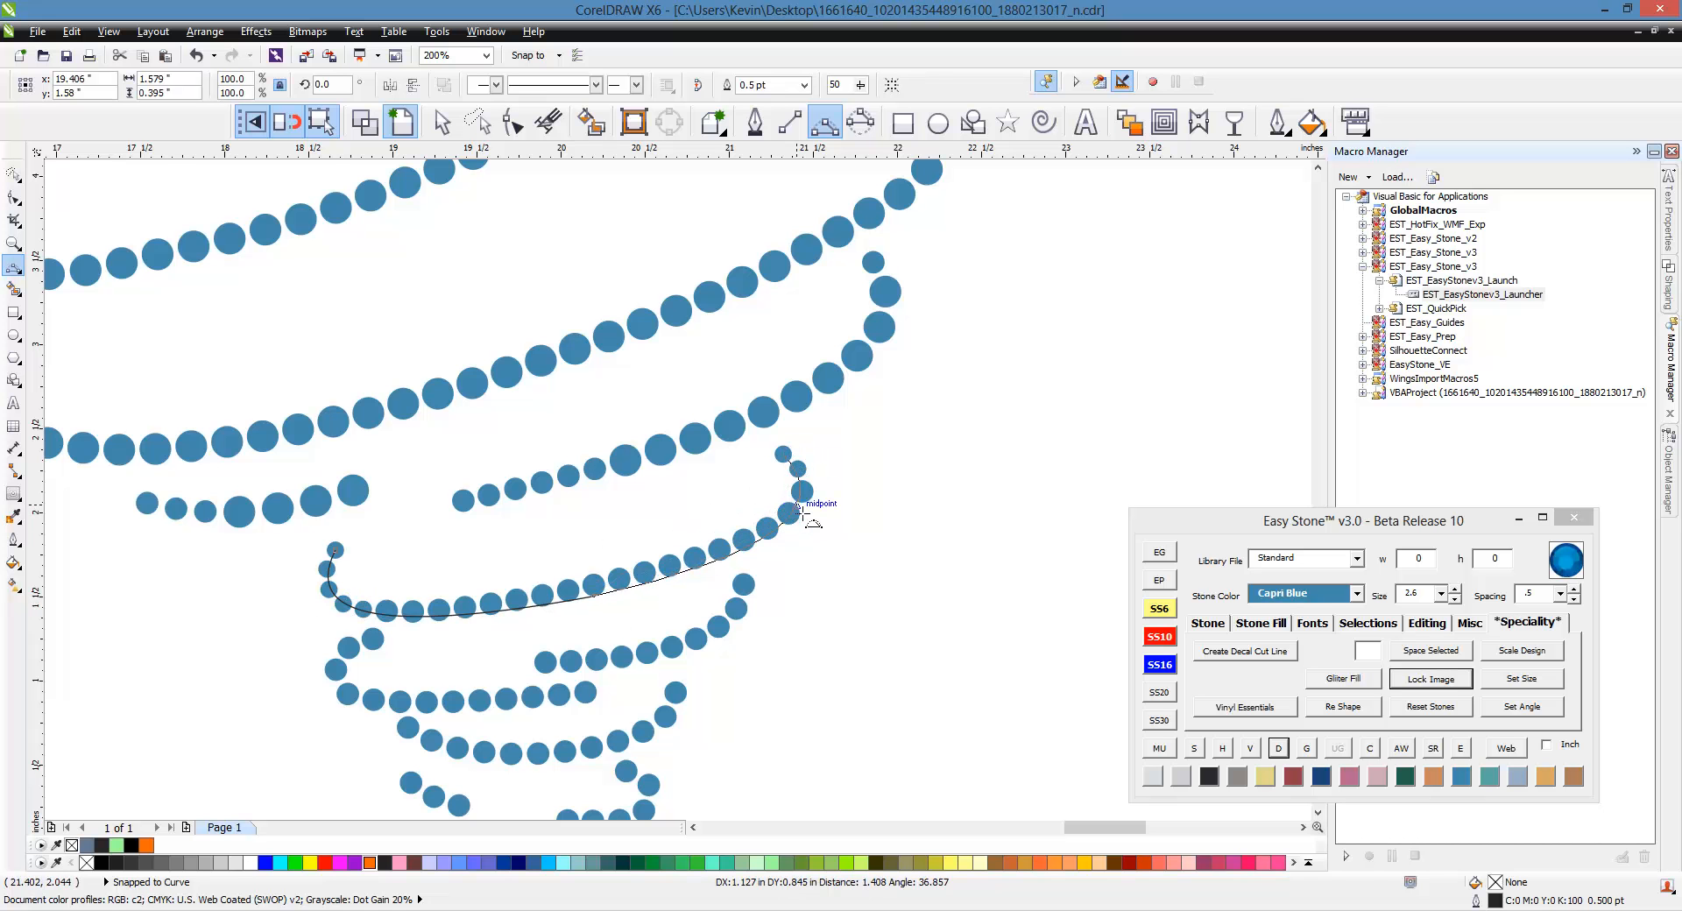
left_click(798, 508)
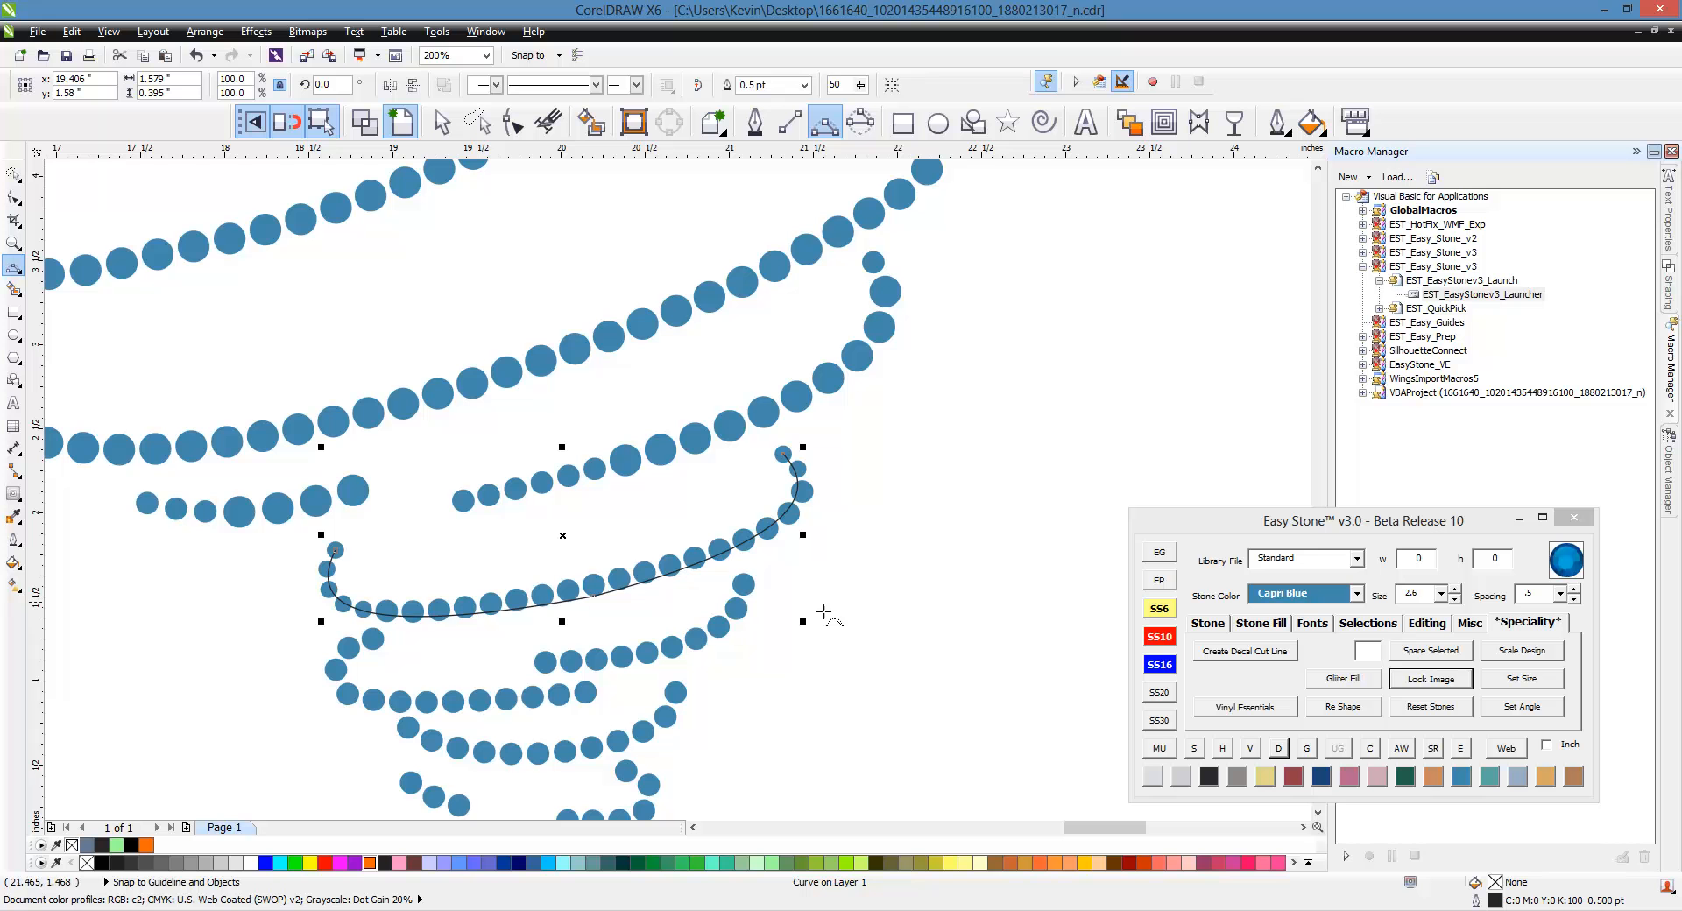
Distribute the band's stones evenly along the guide curve and delete the curve.
left_click(1277, 752)
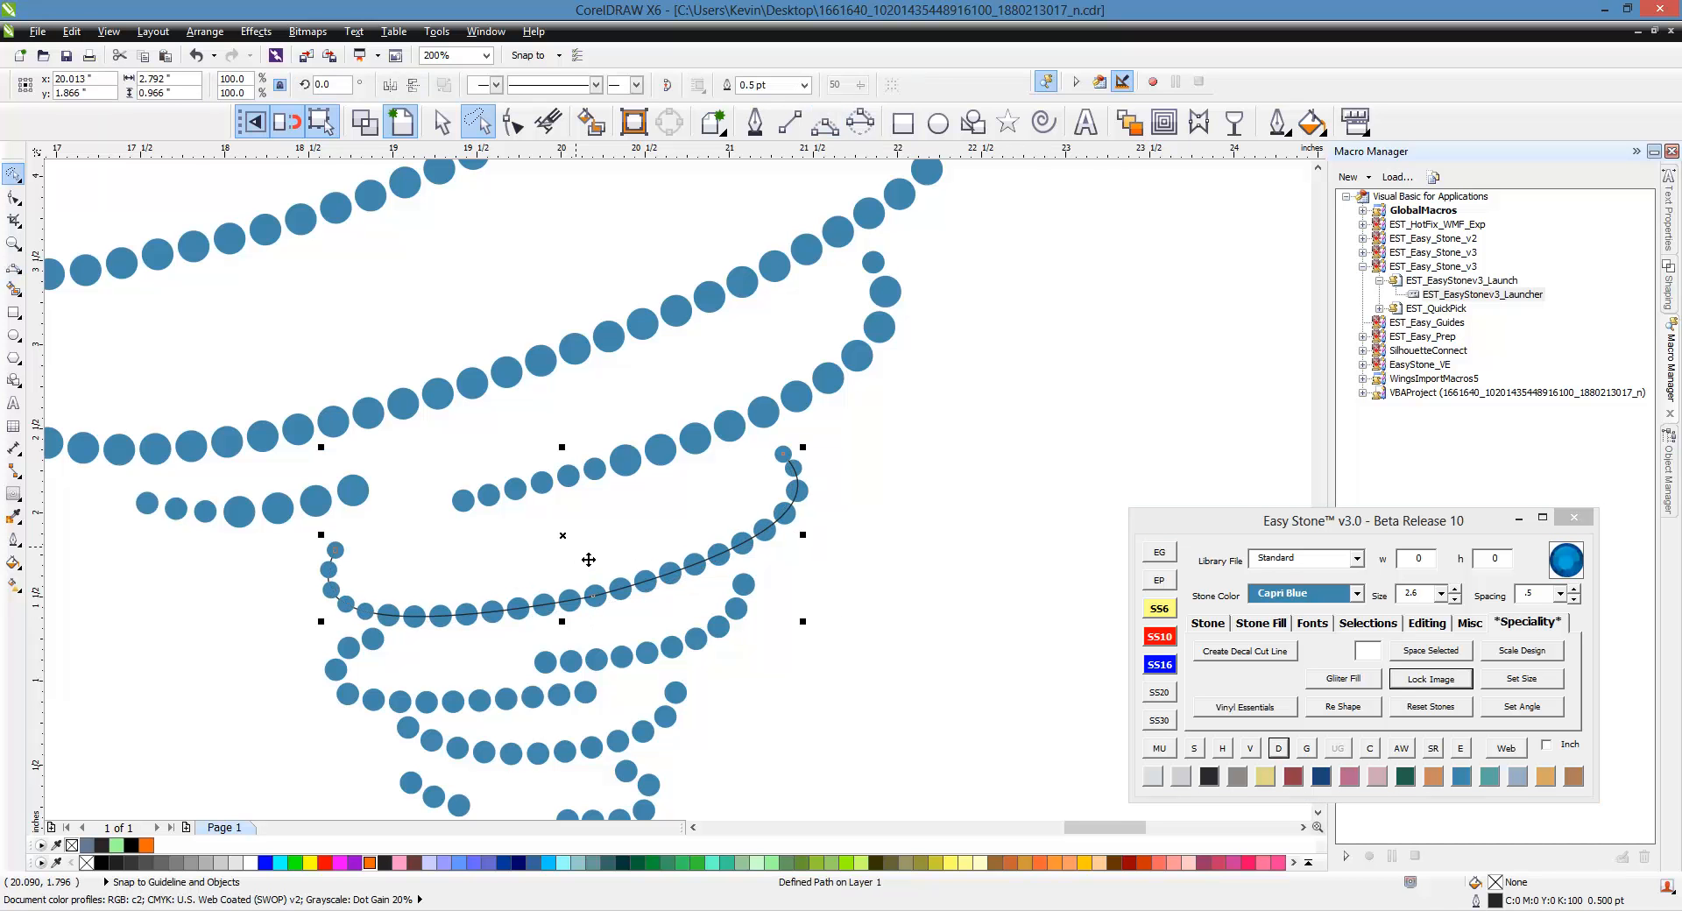
key("Delete")
scroll(557, 497, "down", 1)
scroll(778, 580, "down", 1)
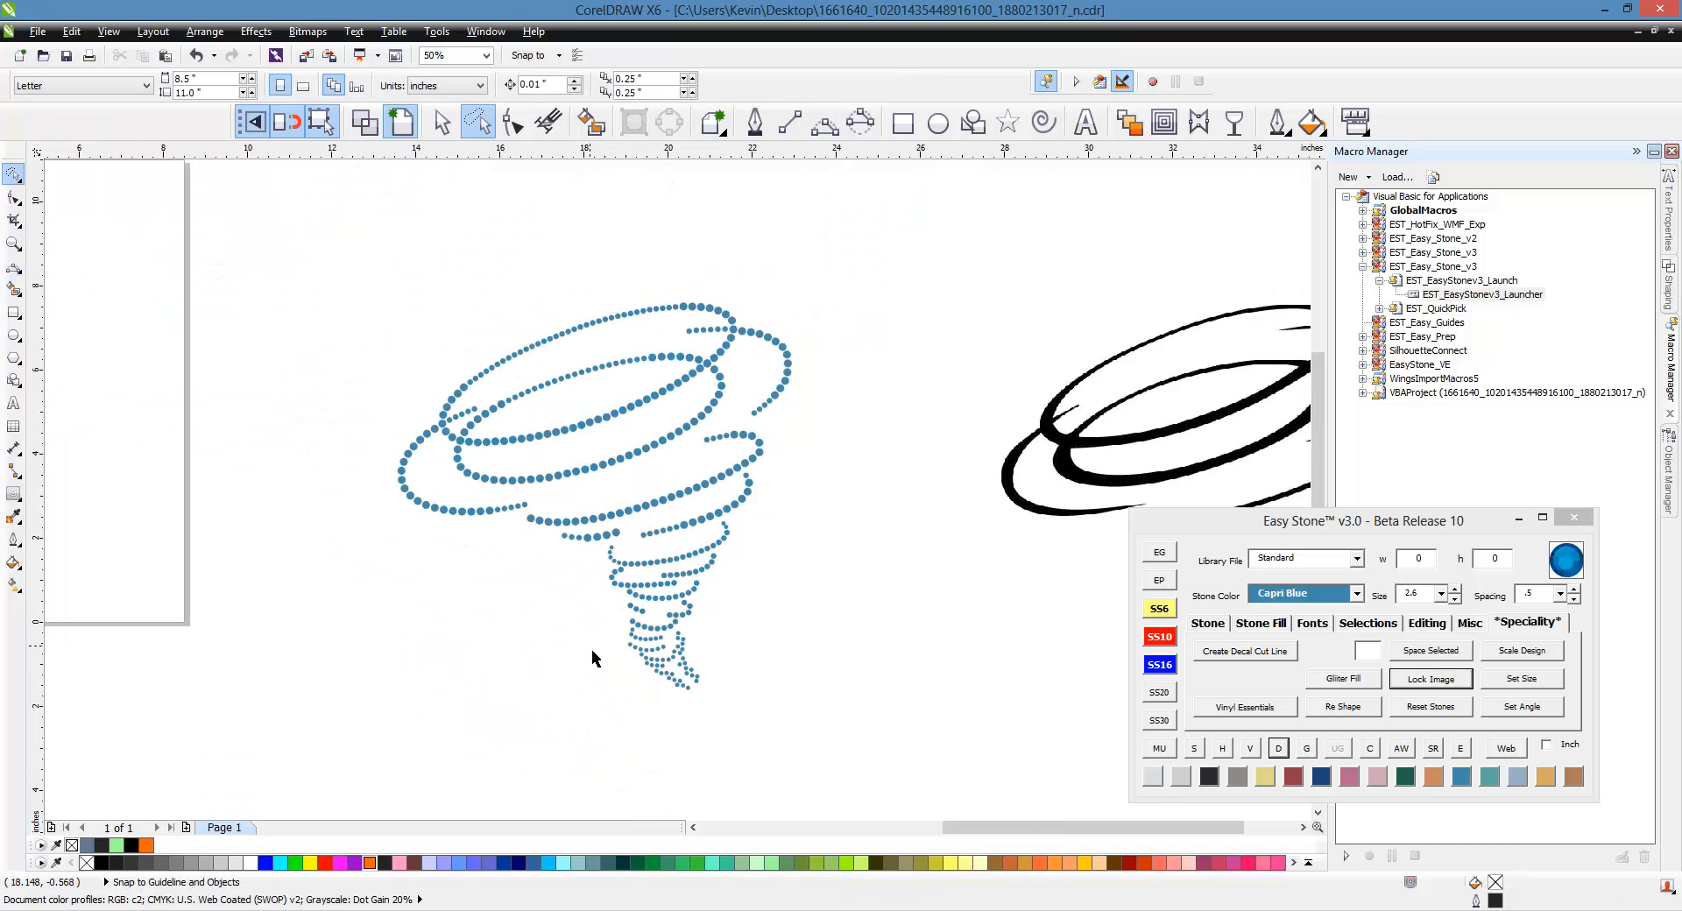
Resize the three stones at the left end of the right-hand middle band to SS6.
scroll(685, 609, "up", 3)
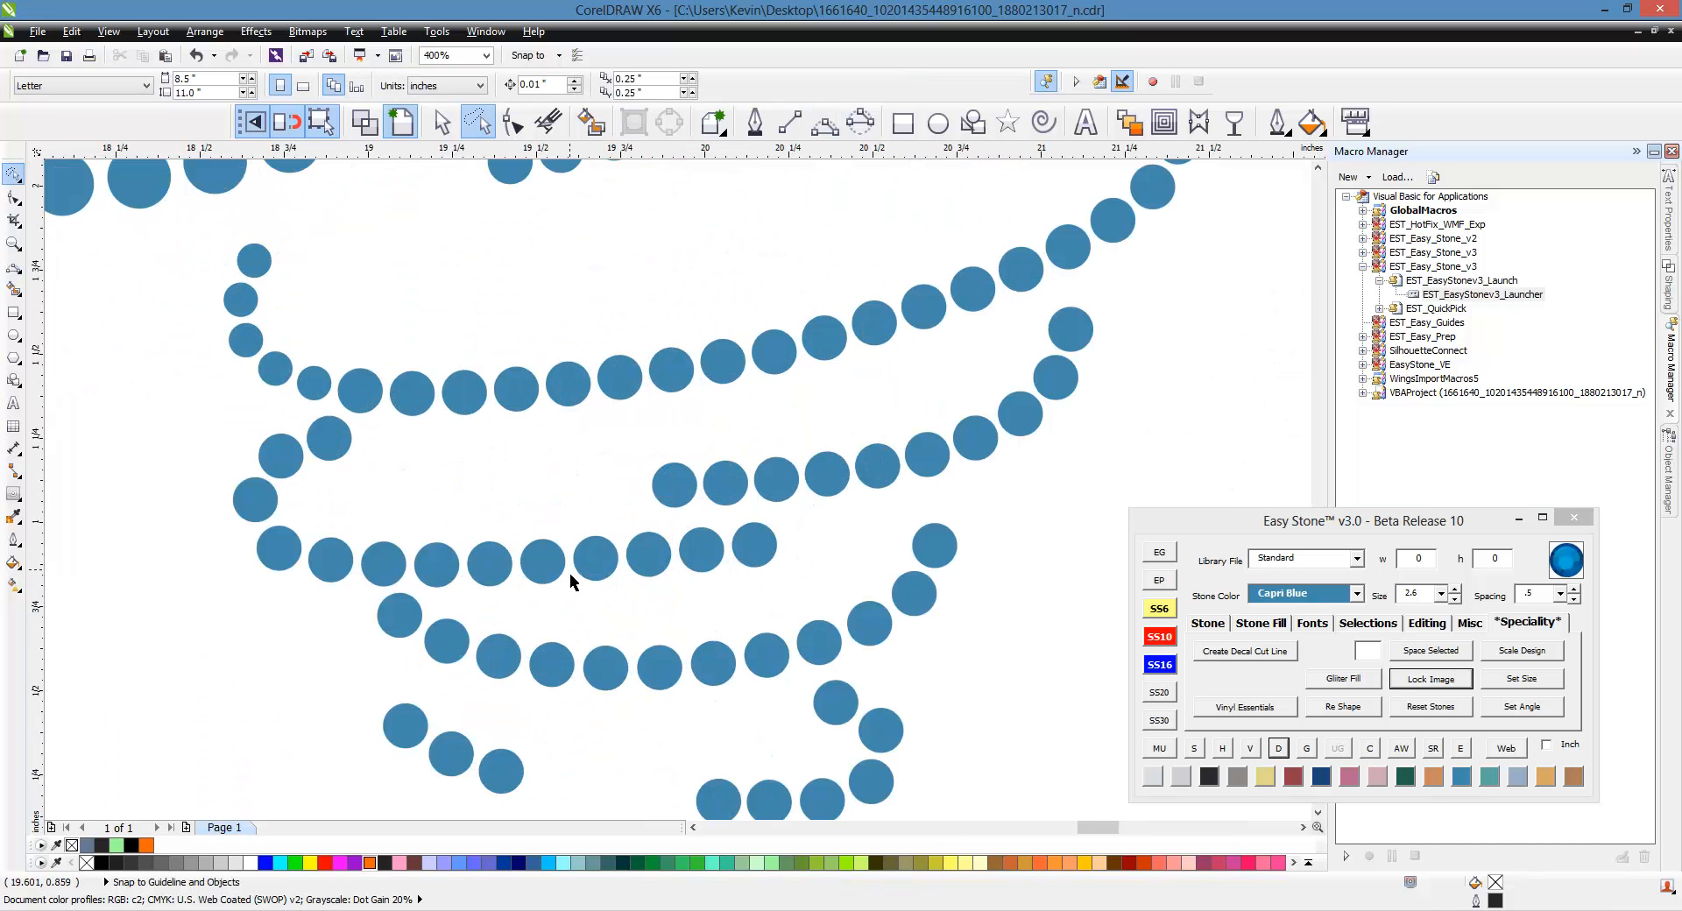
scroll(568, 575, "up", 1)
scroll(701, 561, "down", 1)
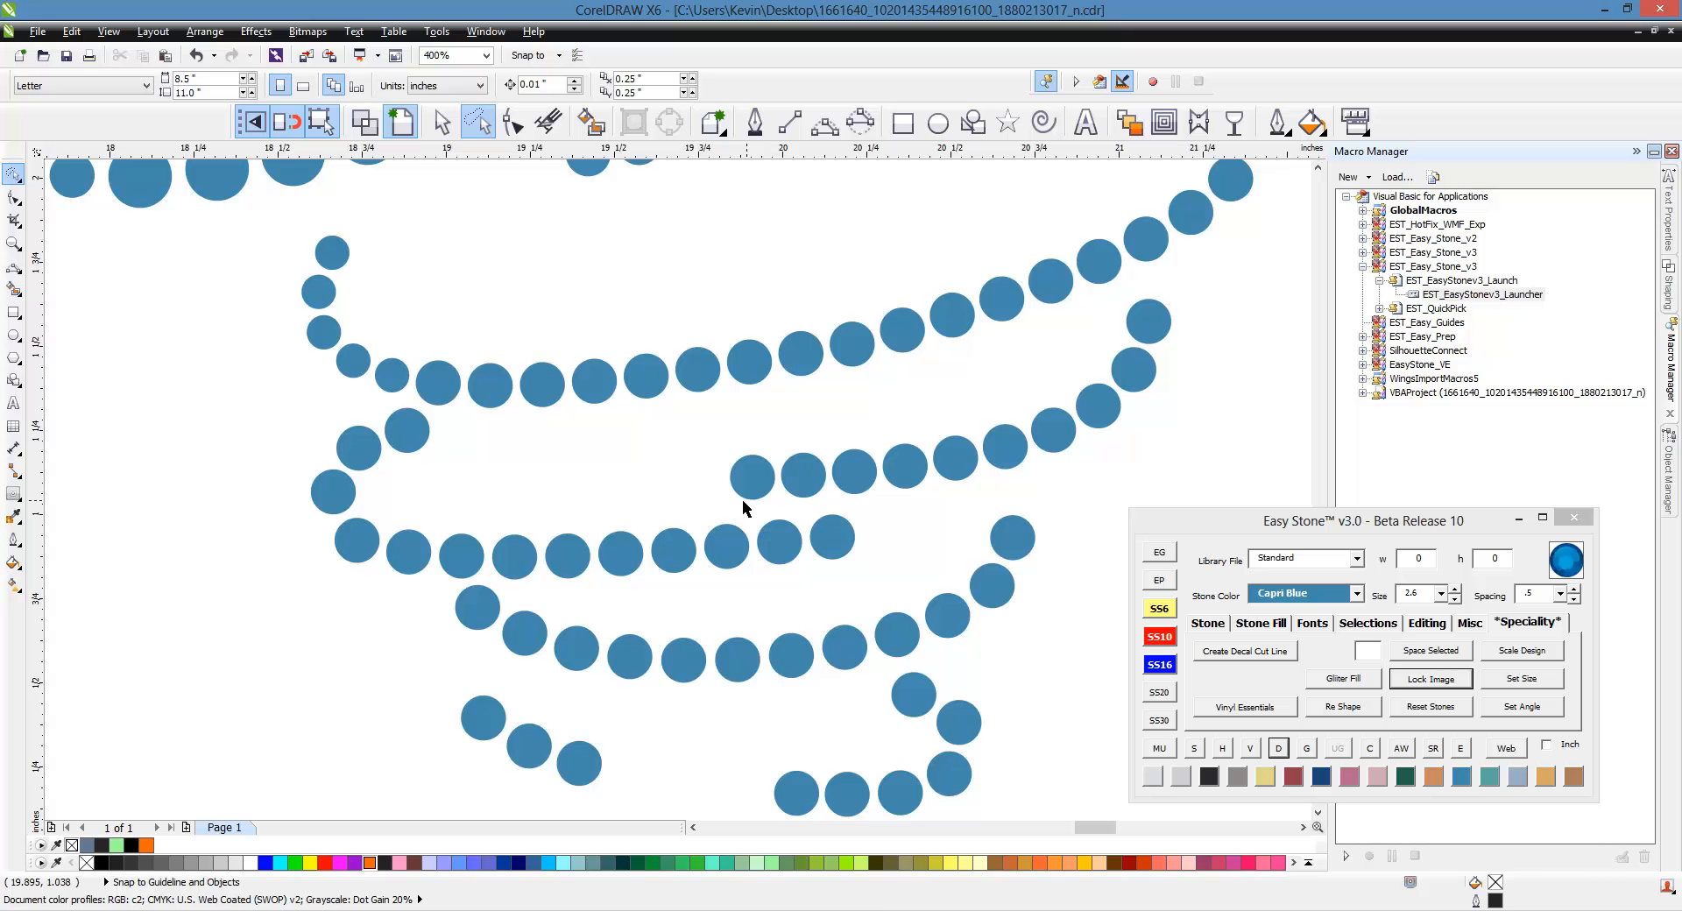
left_click(746, 490)
left_click(799, 487, "shift")
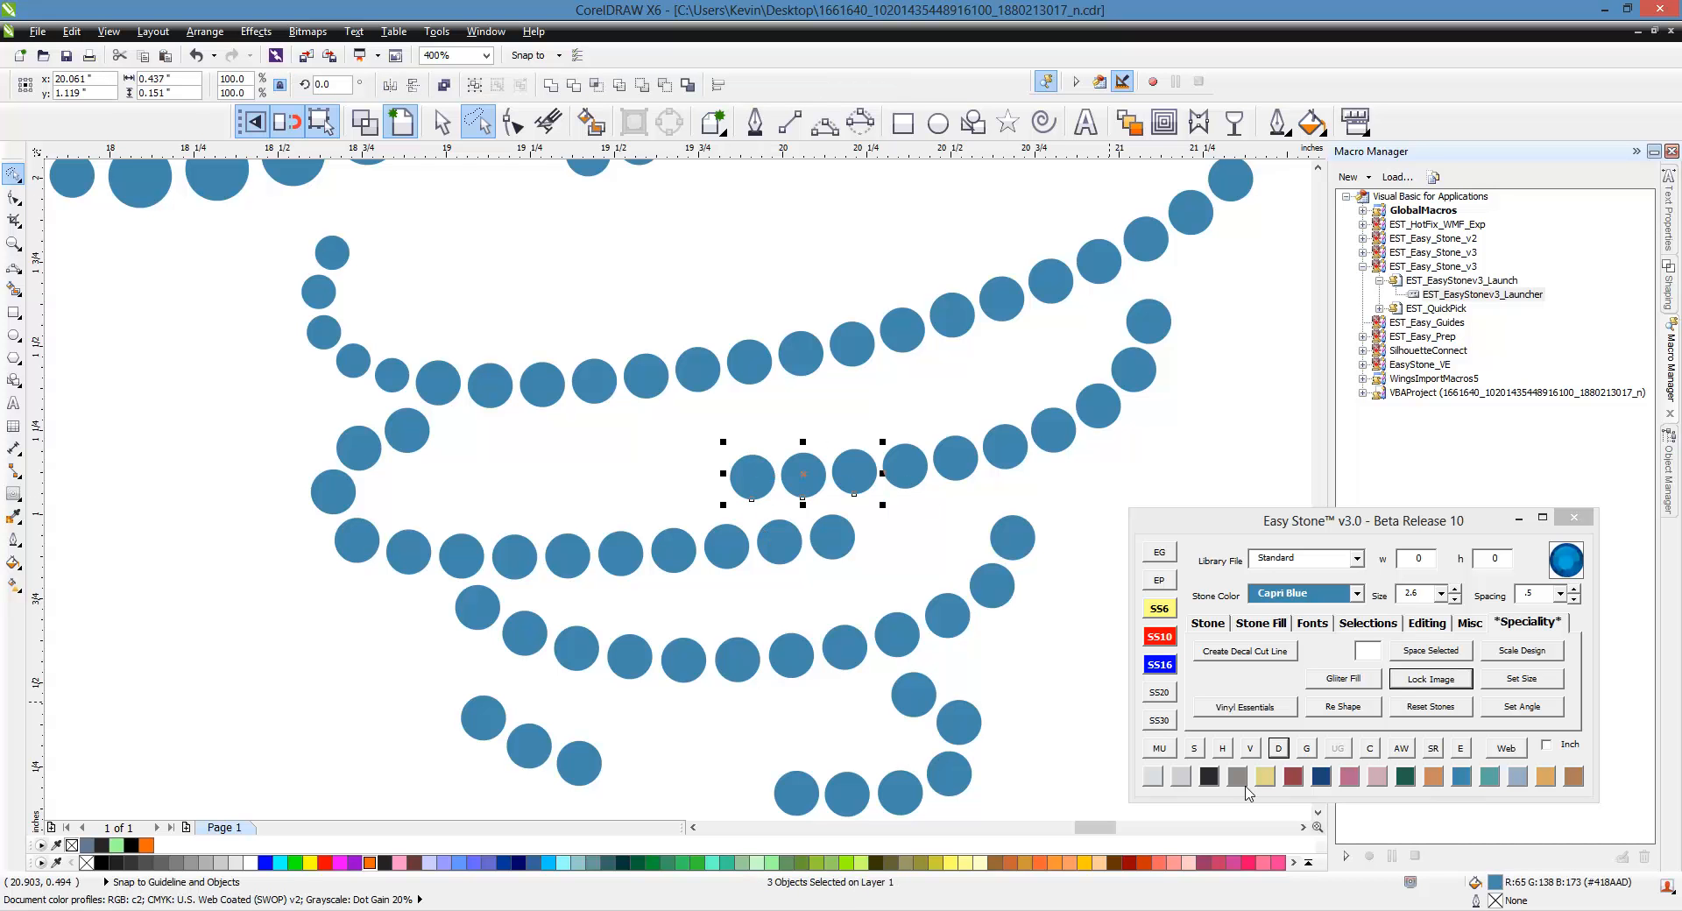
left_click(1161, 611)
Select all ten stones of the right-hand middle band and distribute them evenly.
scroll(758, 552, "down", 1)
scroll(955, 451, "up", 1)
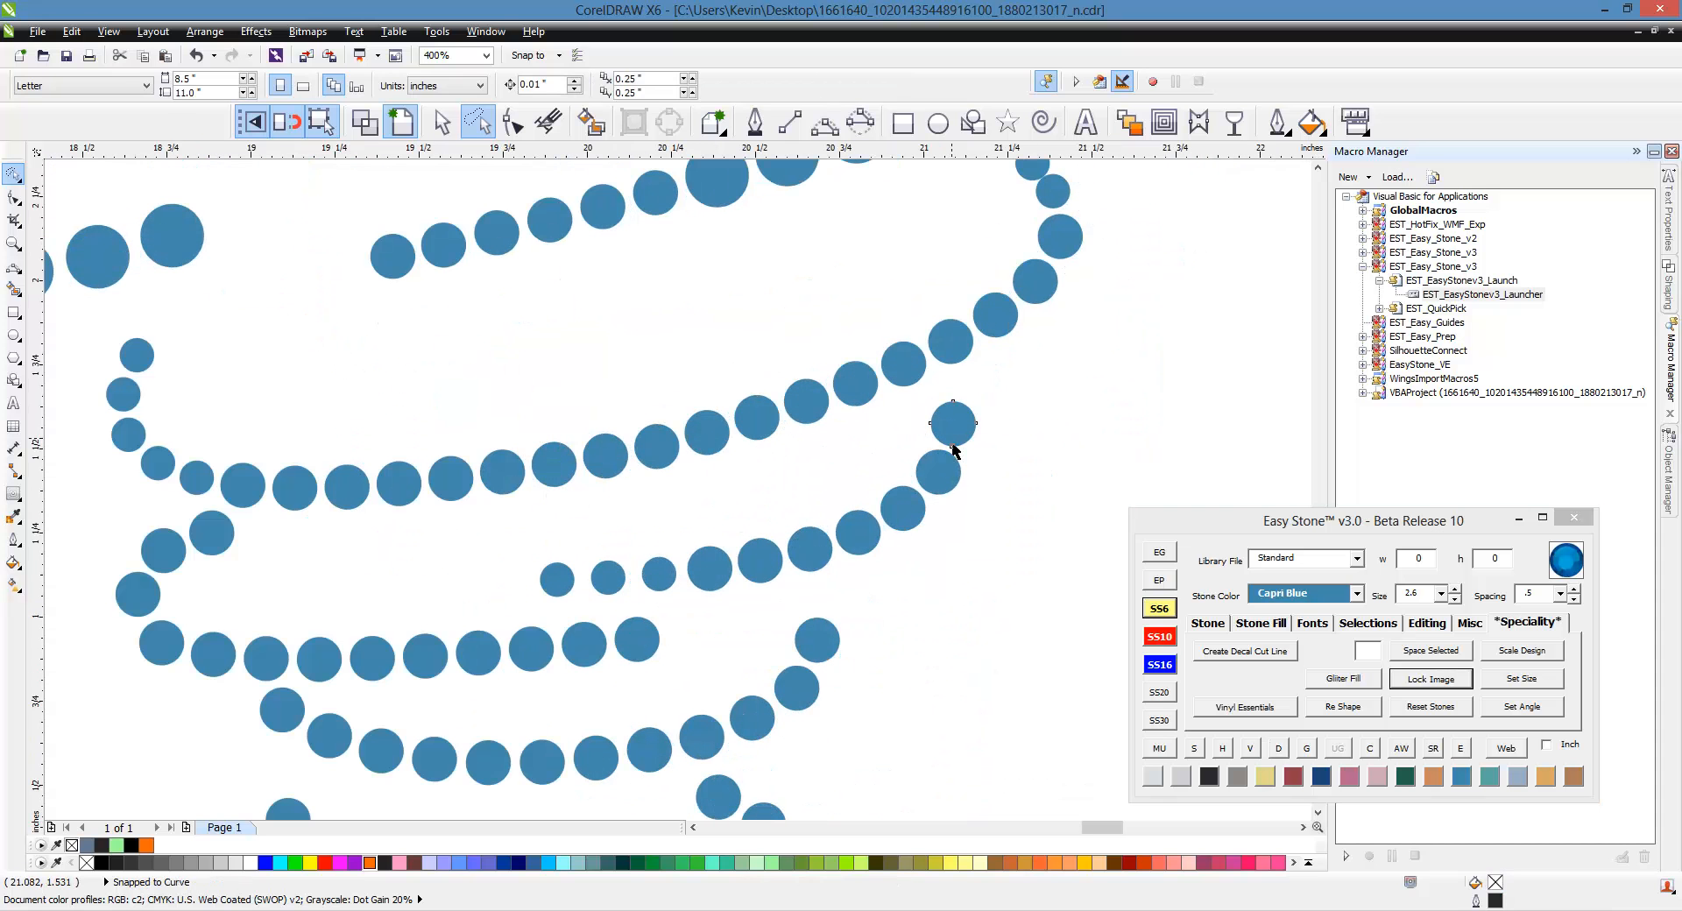
left_click(641, 565)
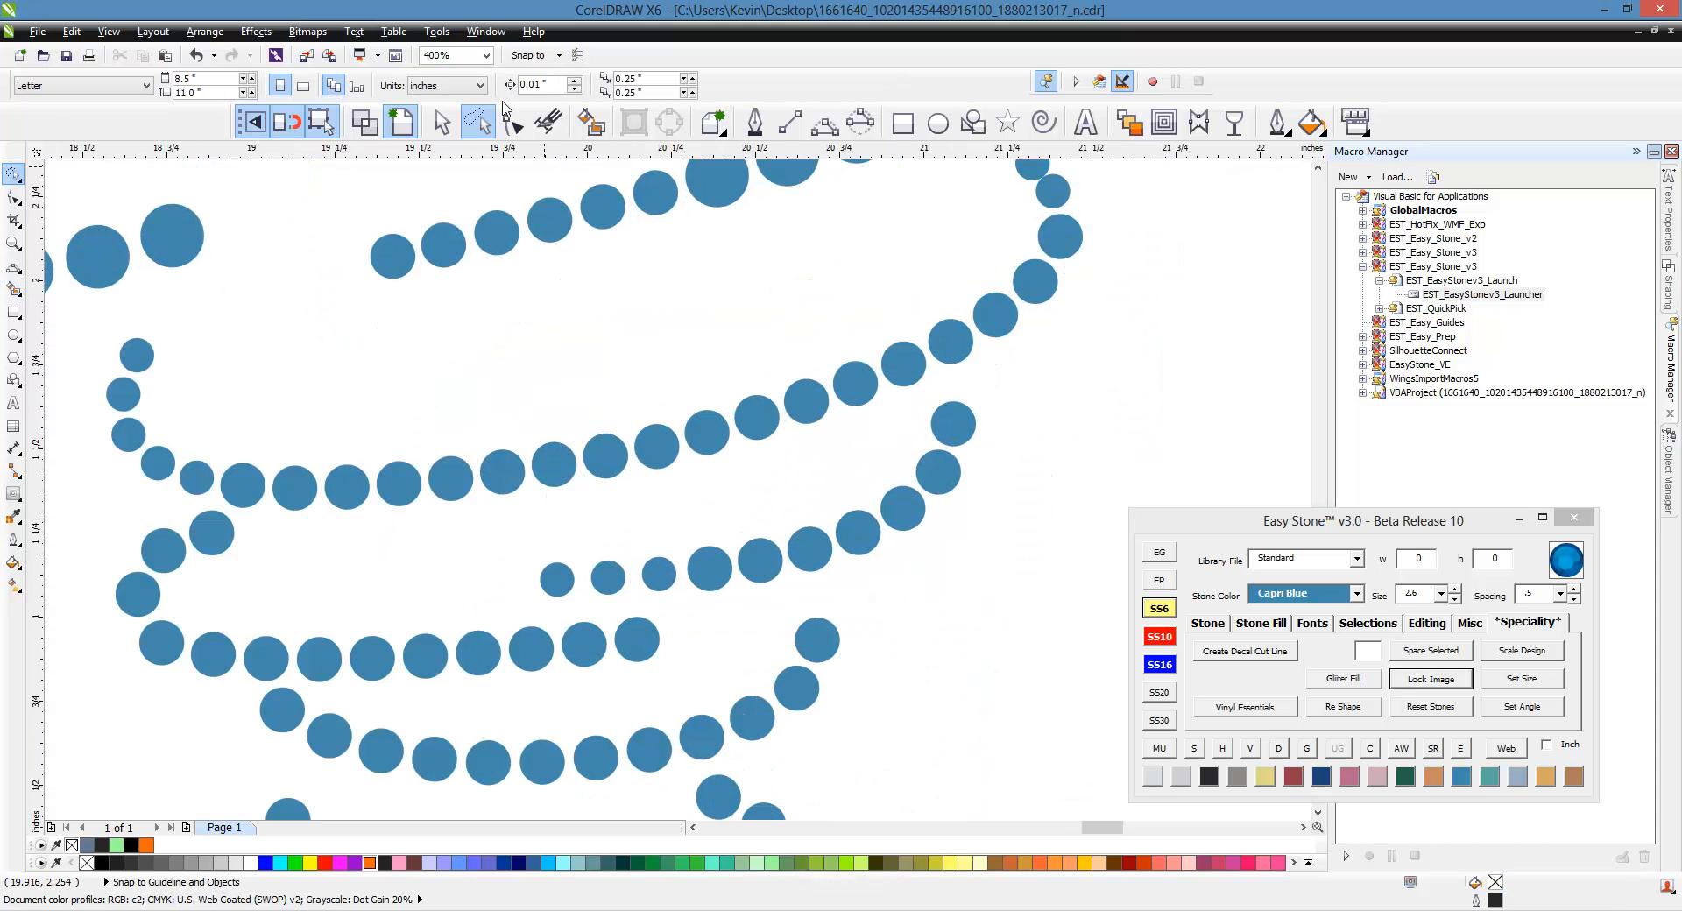
mouse_move(504, 555)
left_mouse_down()
mouse_move(969, 386)
mouse_move(1020, 509)
mouse_move(753, 626)
left_mouse_up()
left_click_drag(454, 635, 505, 561)
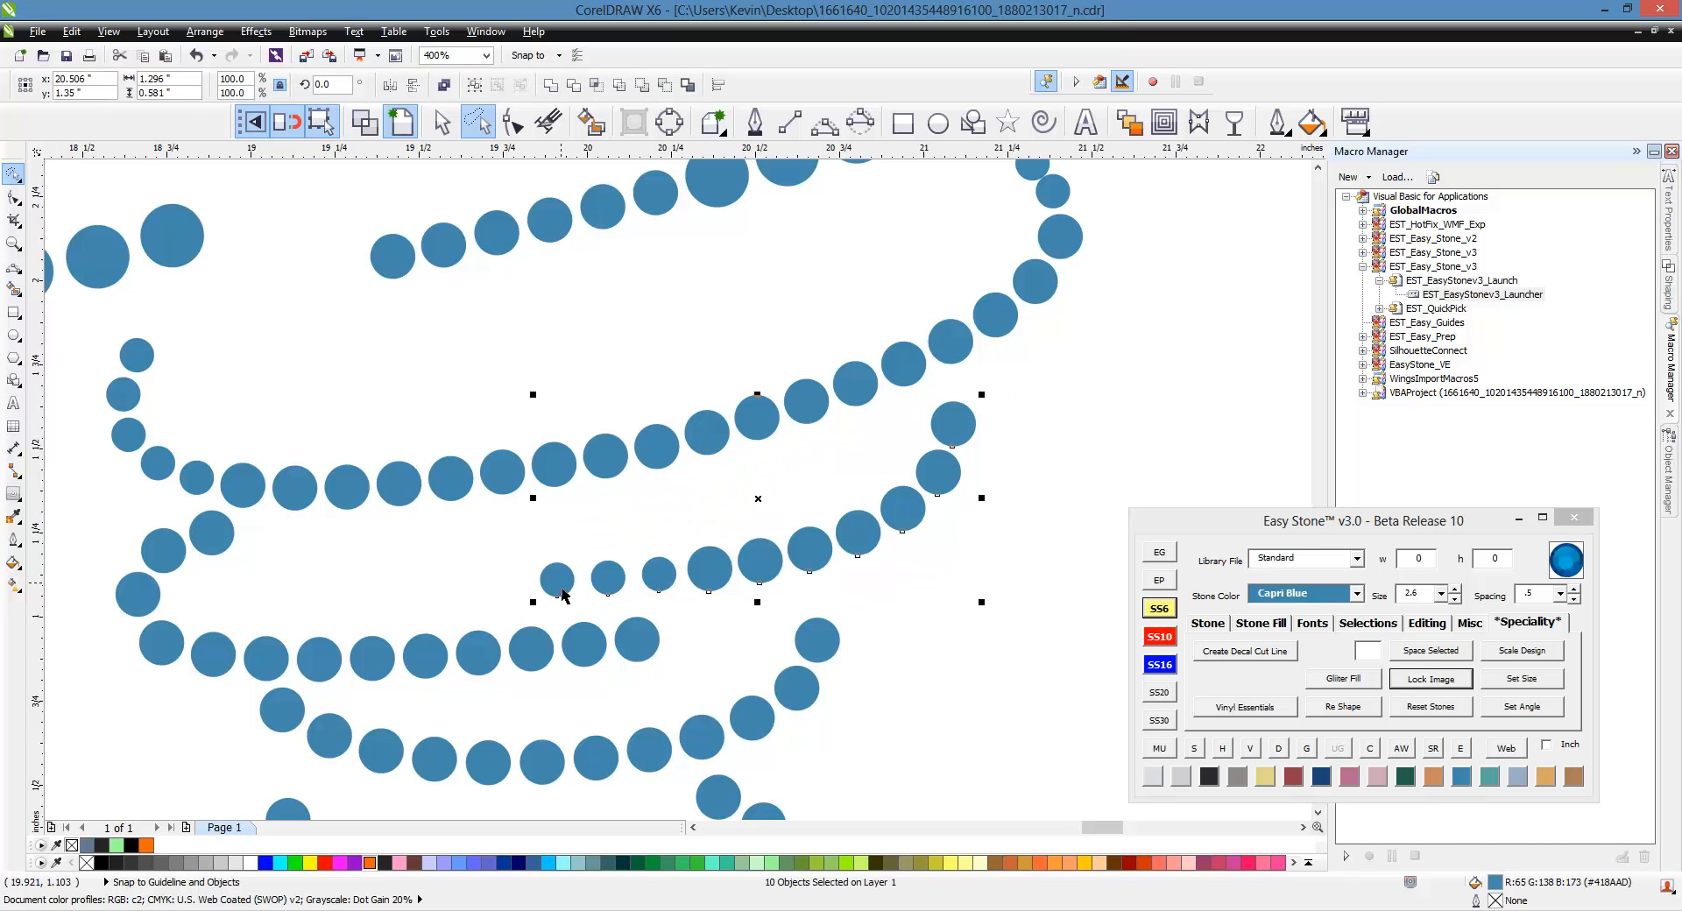
left_click(1282, 748)
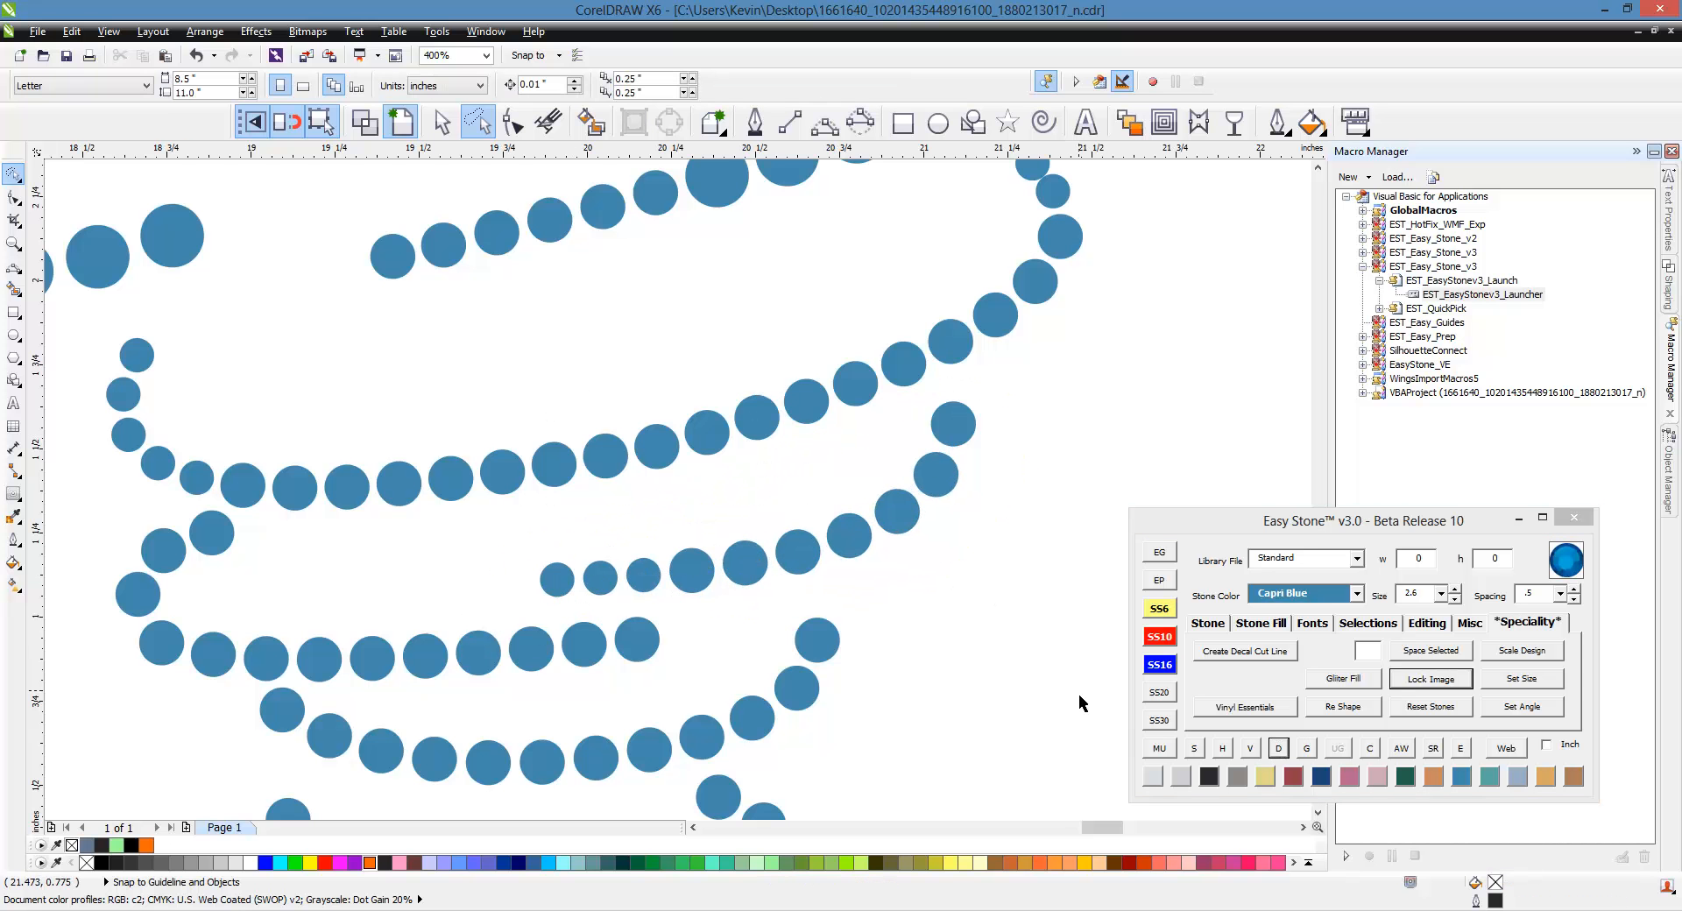
Resize the three hook stones at the upper left of the band below to SS6.
scroll(784, 480, "down", 1)
scroll(501, 561, "up", 1)
left_click(495, 457)
left_click(446, 473, "shift")
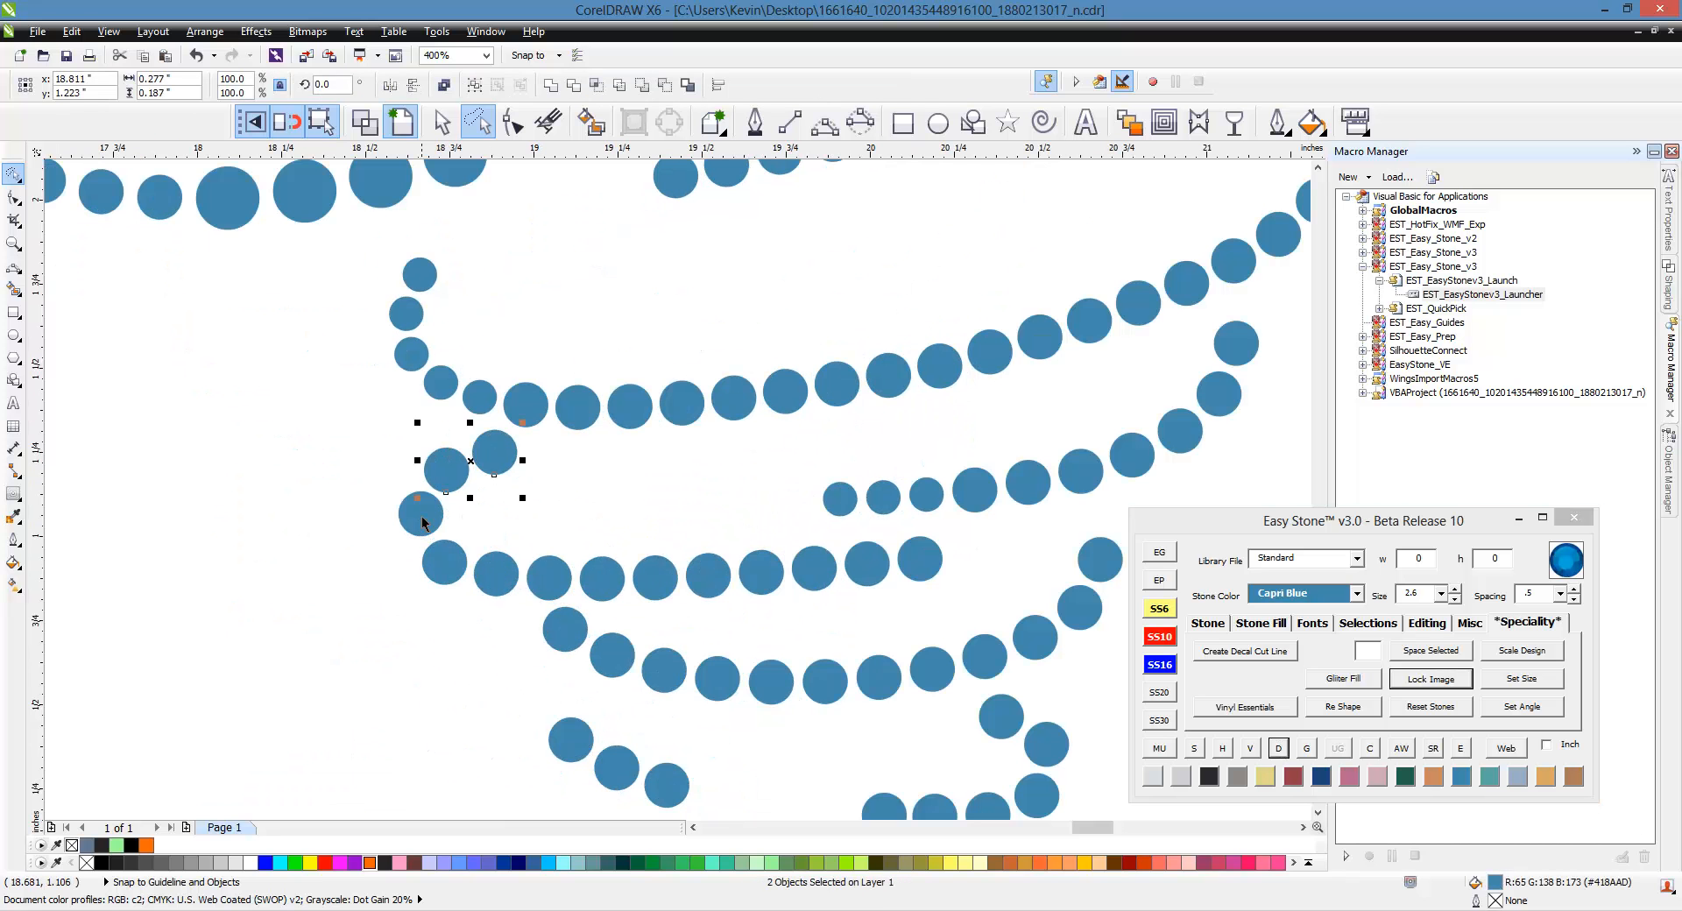
left_click(421, 515, "shift")
left_click(1155, 635)
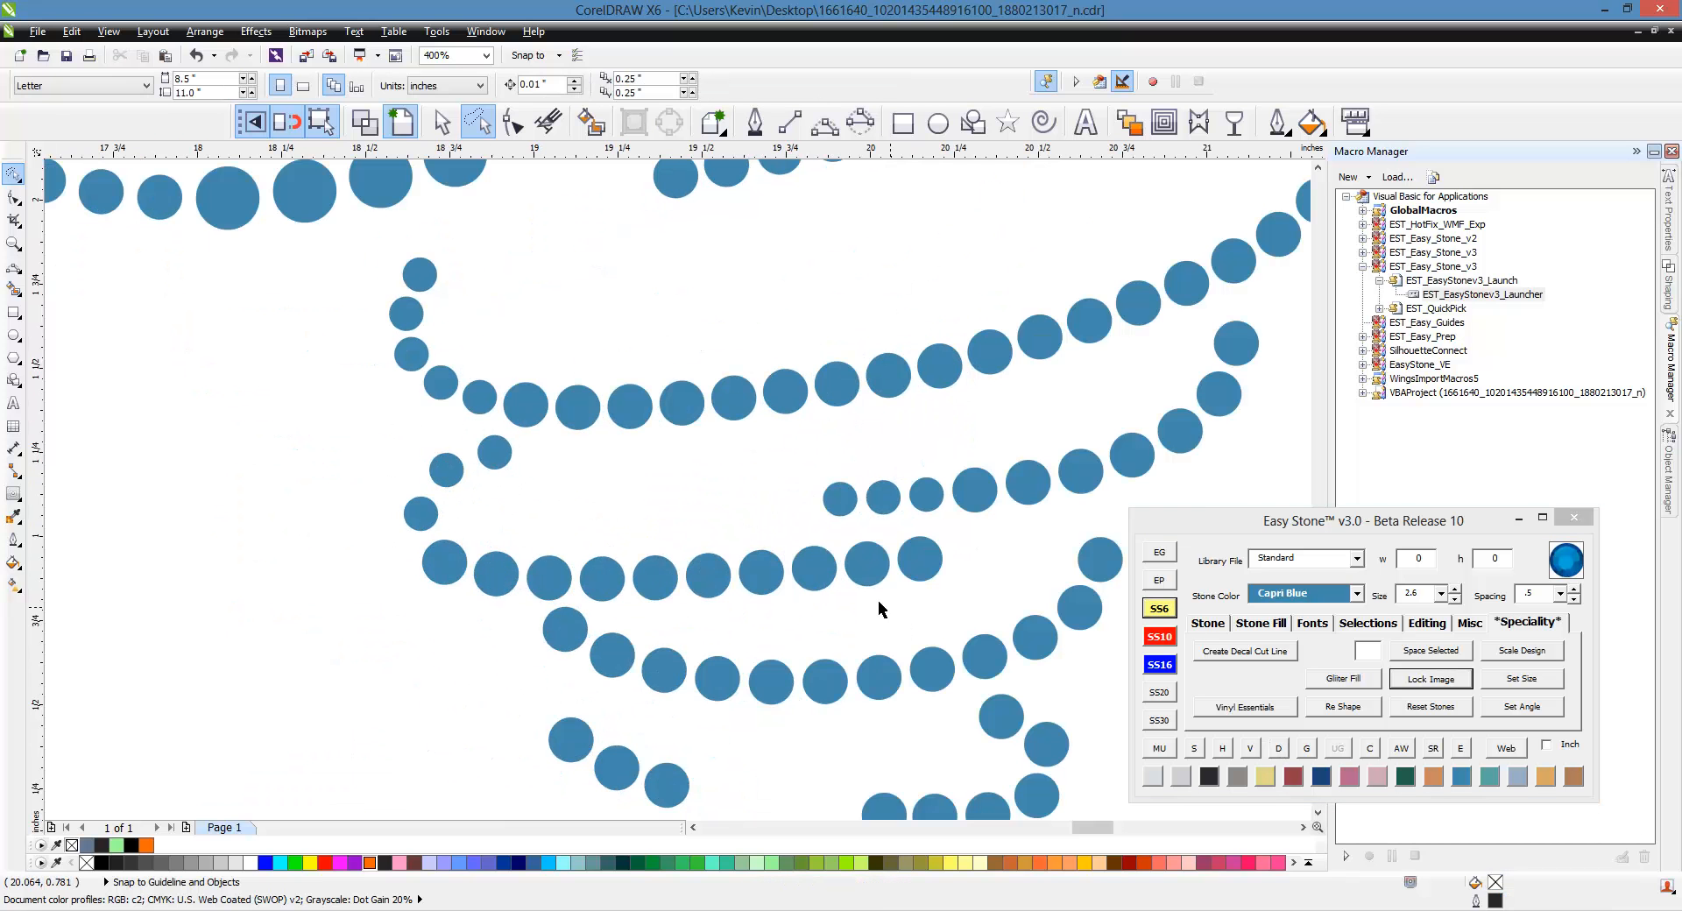
Resize the last three stones at the right end of the same left-hooked band to SS6.
scroll(583, 545, "up", 1)
scroll(626, 527, "down", 1)
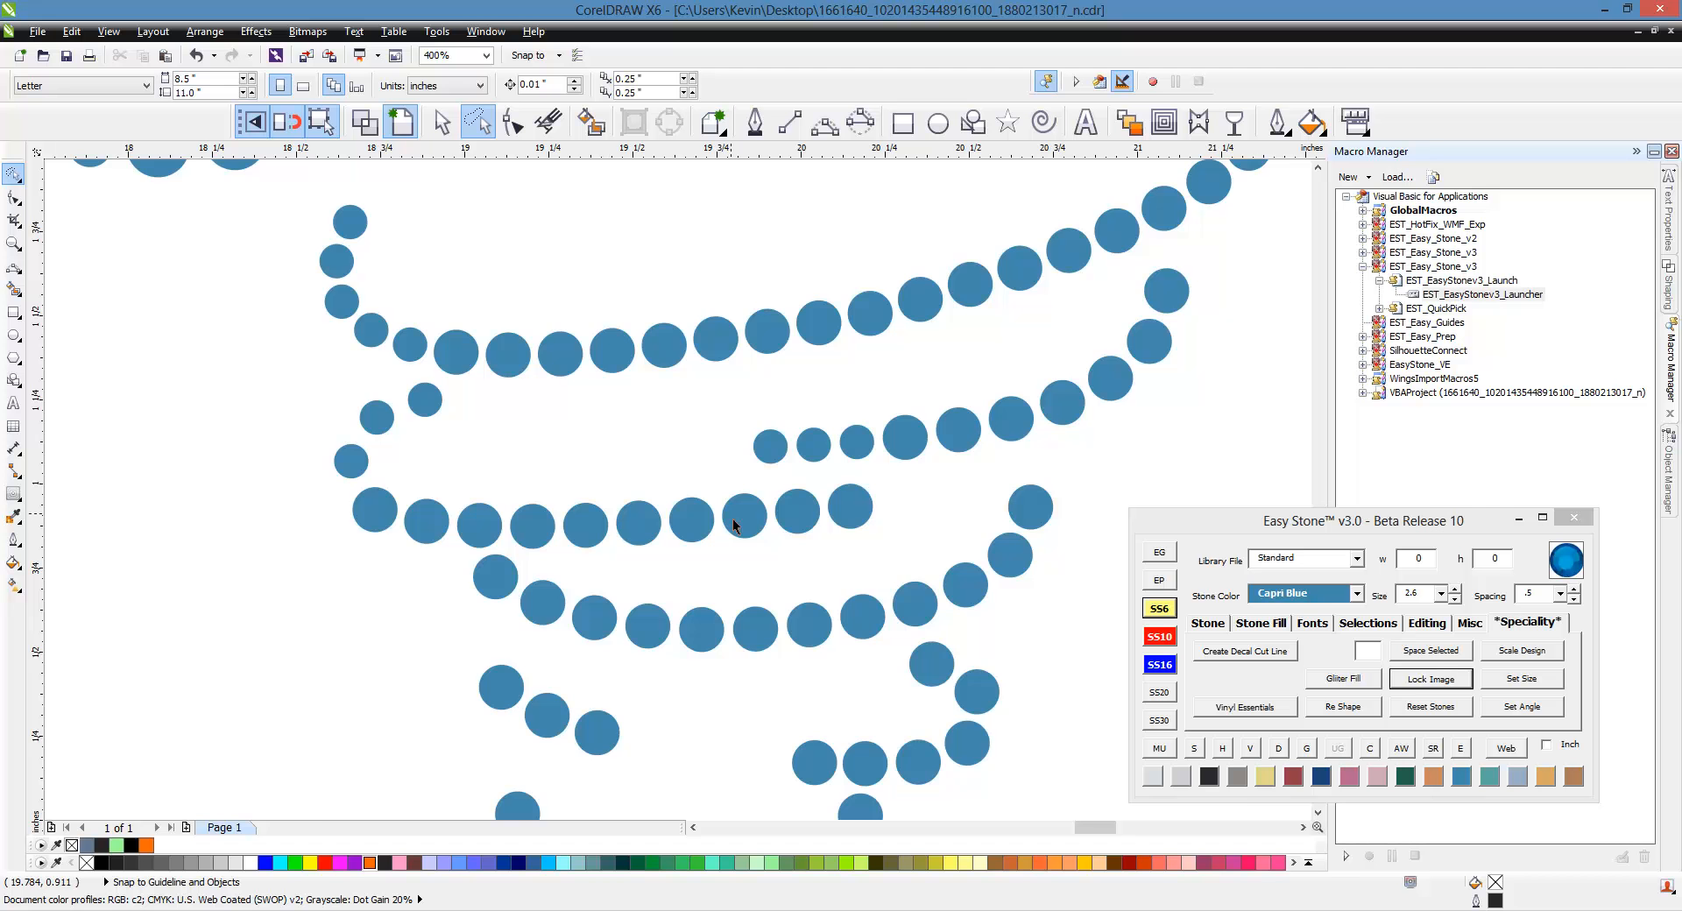
scroll(733, 524, "up", 1)
scroll(482, 534, "down", 1)
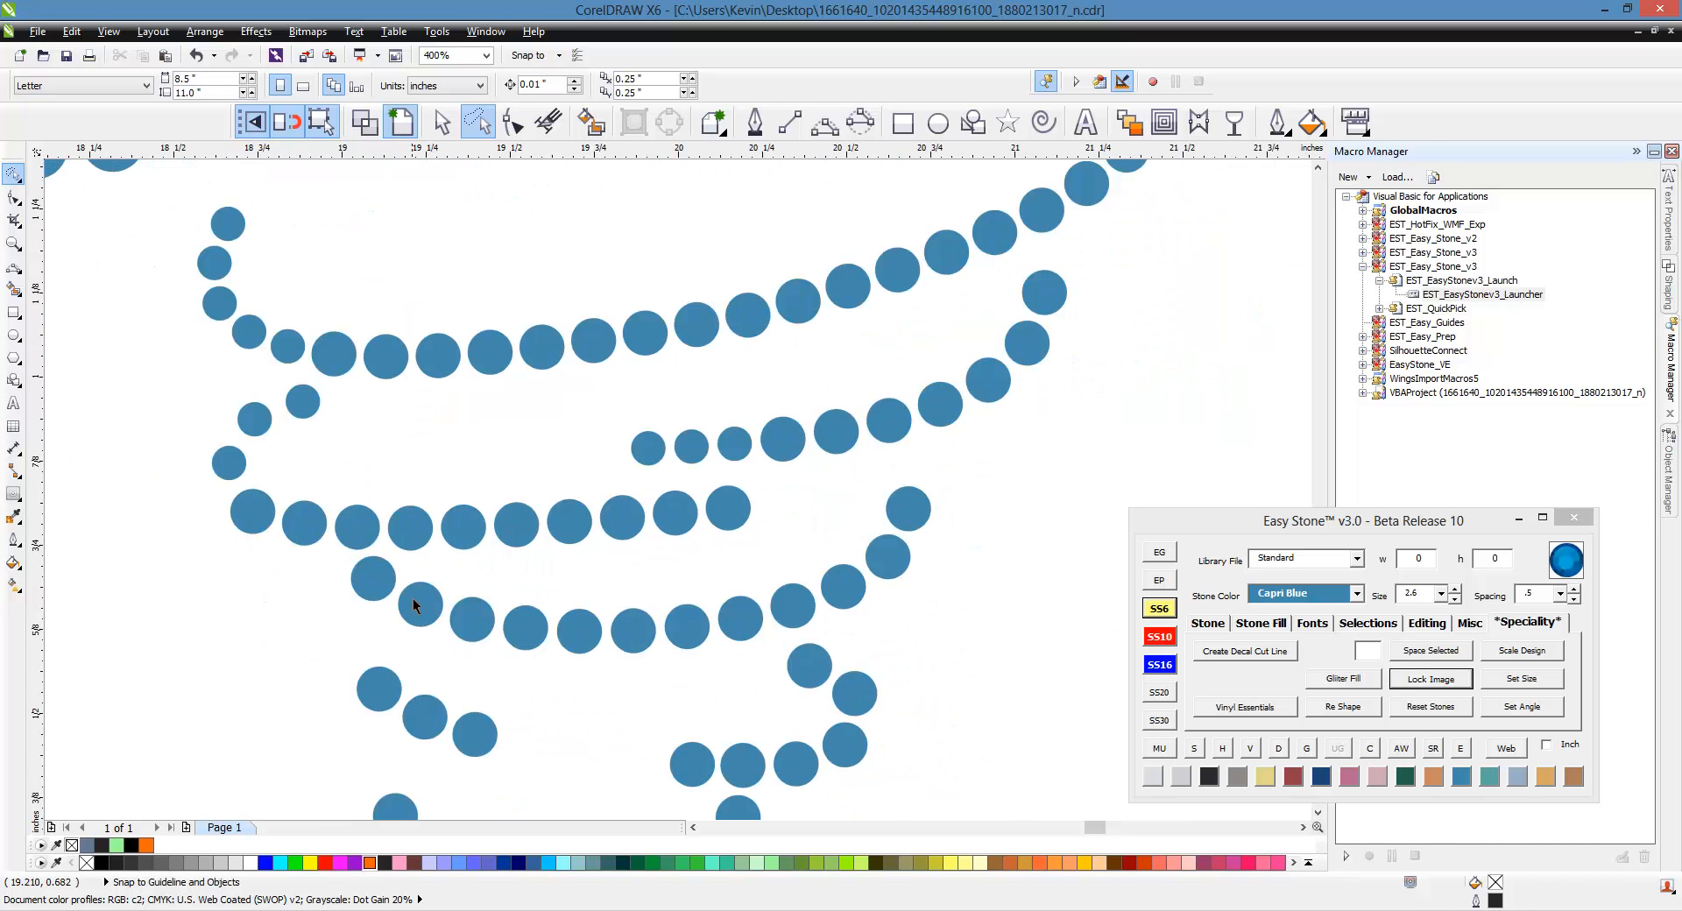
scroll(413, 599, "up", 1)
scroll(413, 599, "down", 1)
left_click(720, 517)
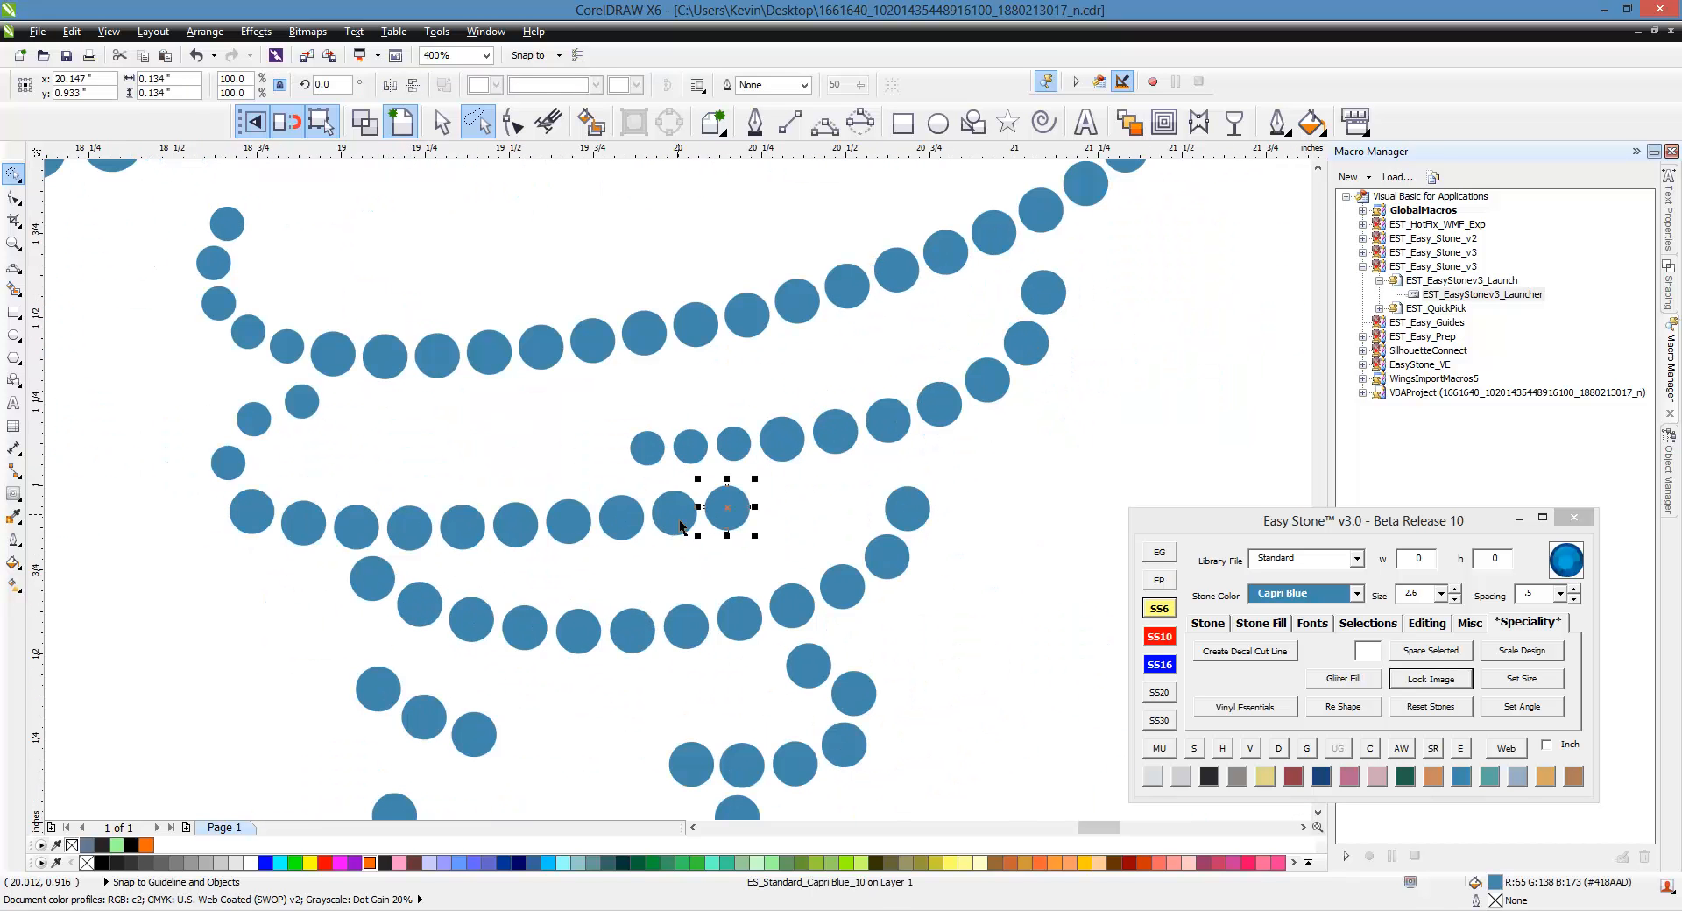
left_click(677, 517, "shift")
left_click(632, 518, "shift")
left_click(1169, 633)
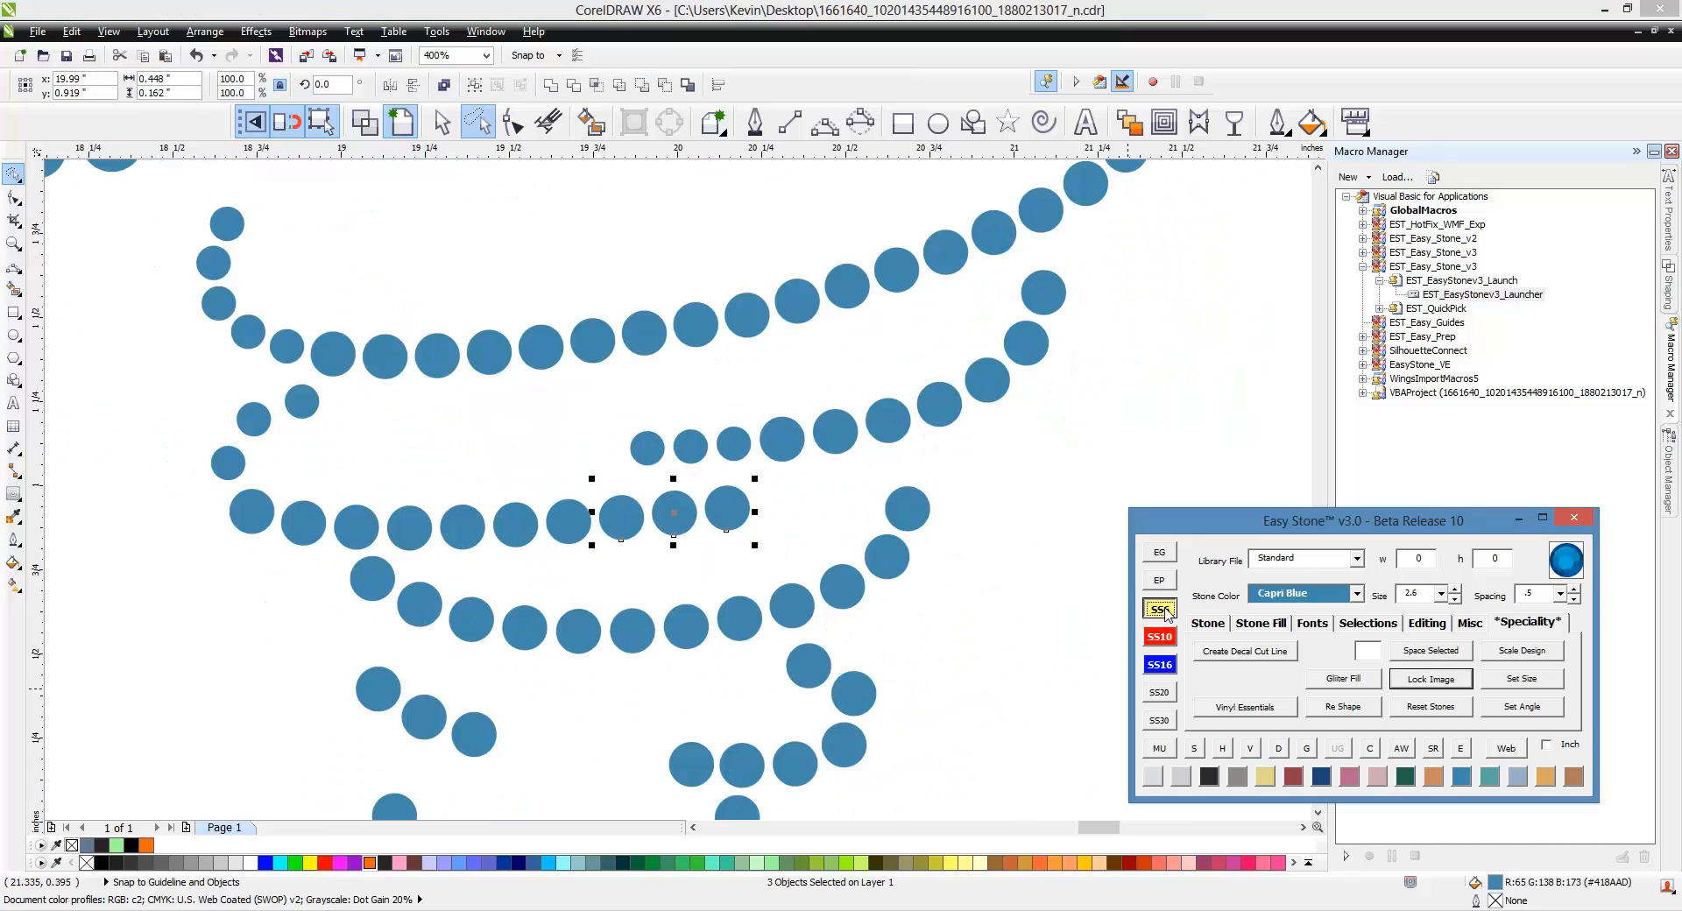
Insert a copy of an SS10 stone into the left-hooked band and distribute all its stones evenly.
scroll(580, 542, "up", 1)
left_click_drag(584, 535, 606, 524)
scroll(724, 551, "down", 1)
left_click(723, 550)
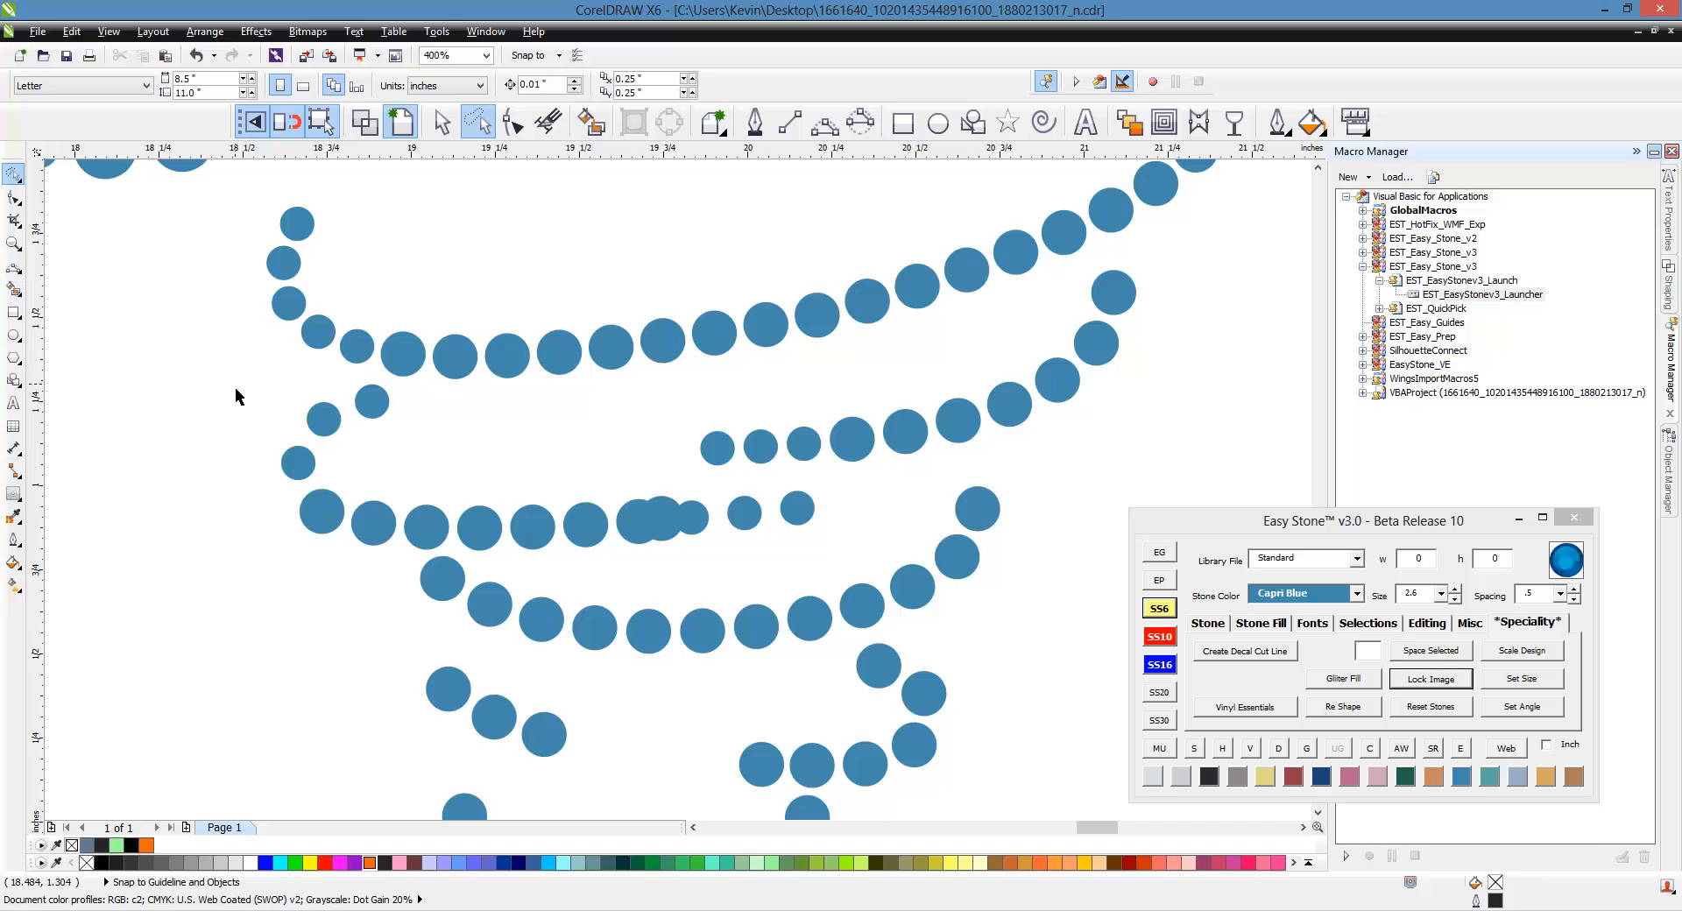
mouse_move(235, 387)
left_mouse_down()
mouse_move(380, 371)
mouse_move(631, 452)
mouse_move(819, 474)
mouse_move(708, 574)
left_mouse_up()
left_click_drag(386, 581, 382, 578)
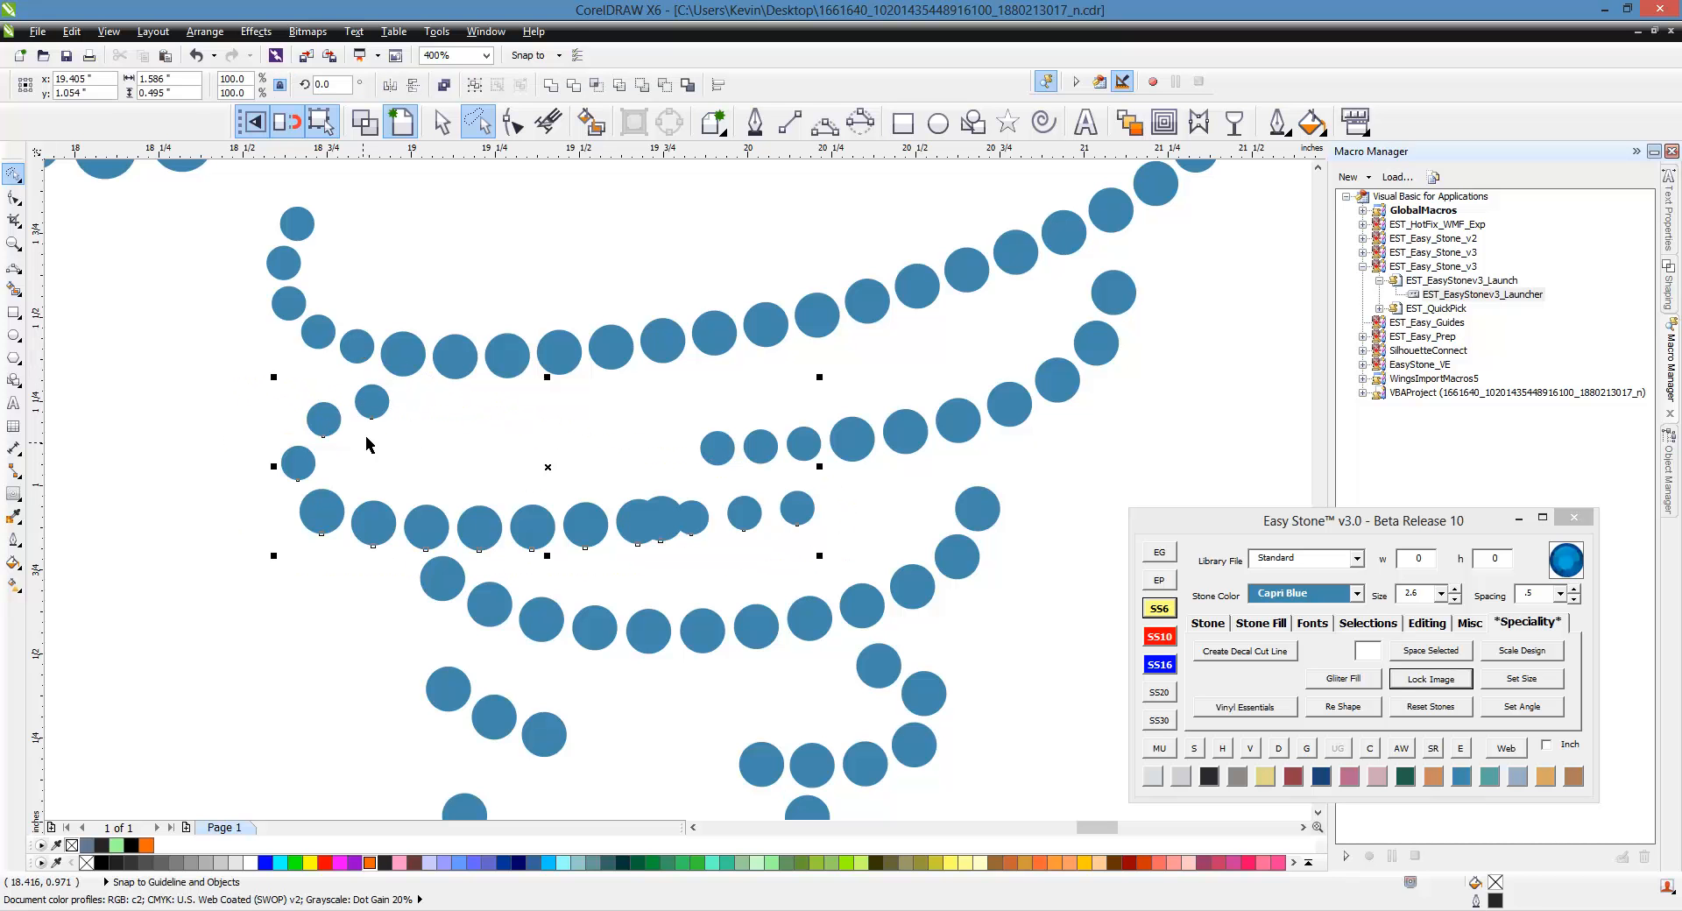
left_click(1278, 750)
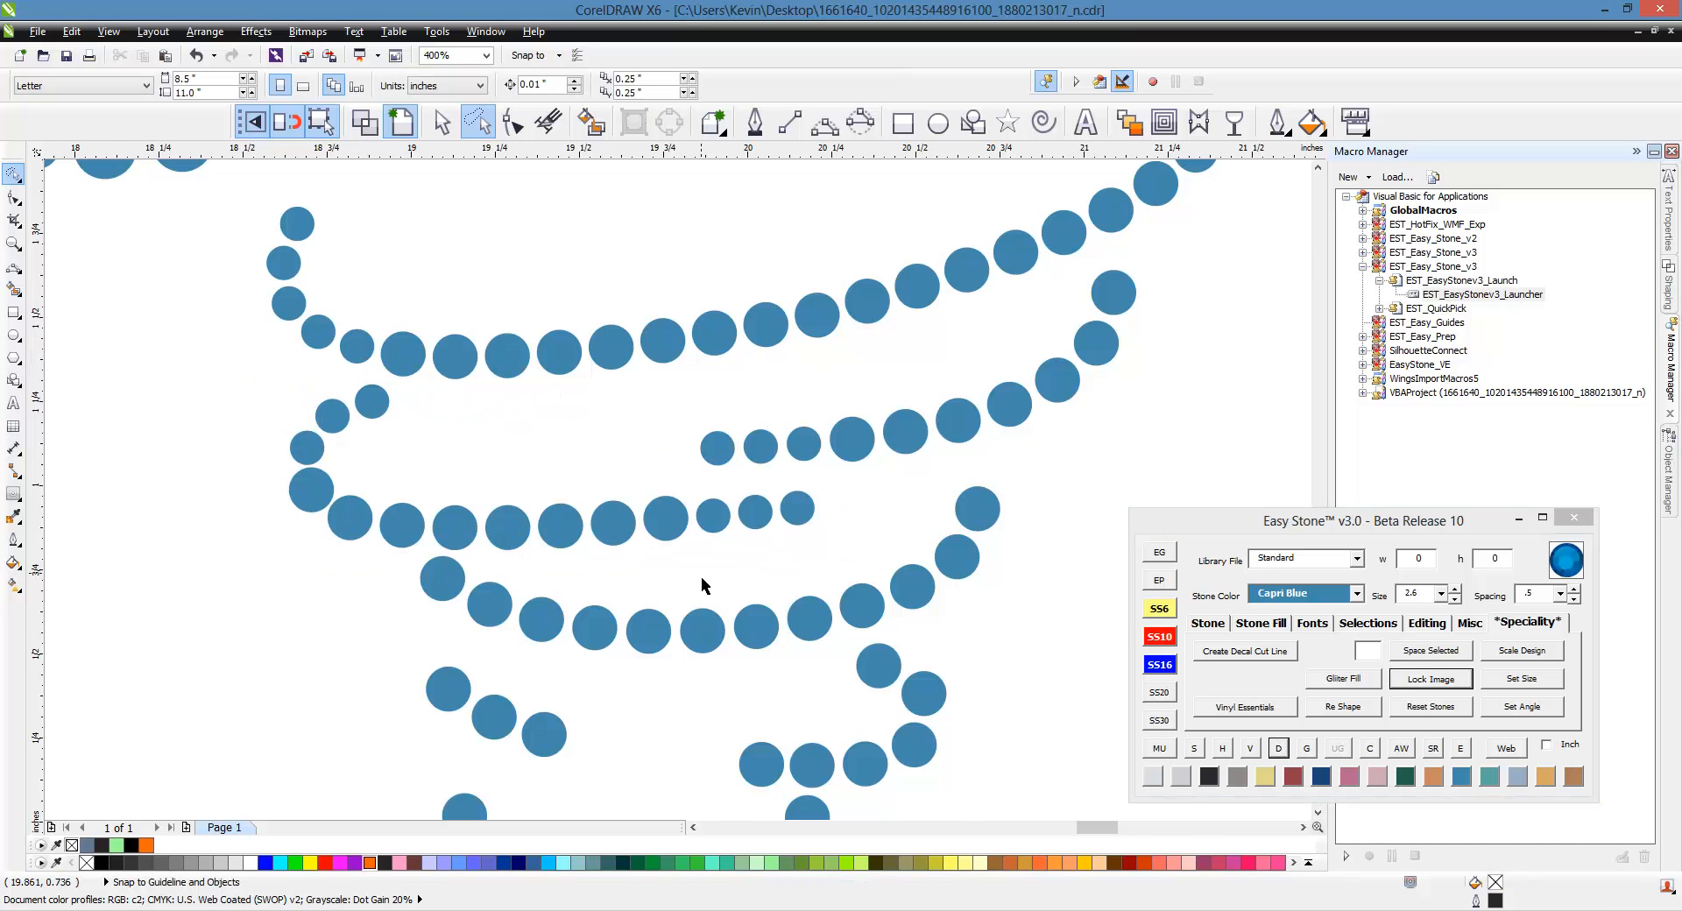
Resize the three stones at the left end of the next curved band down to SS6.
scroll(634, 508, "down", 2)
scroll(473, 491, "up", 4)
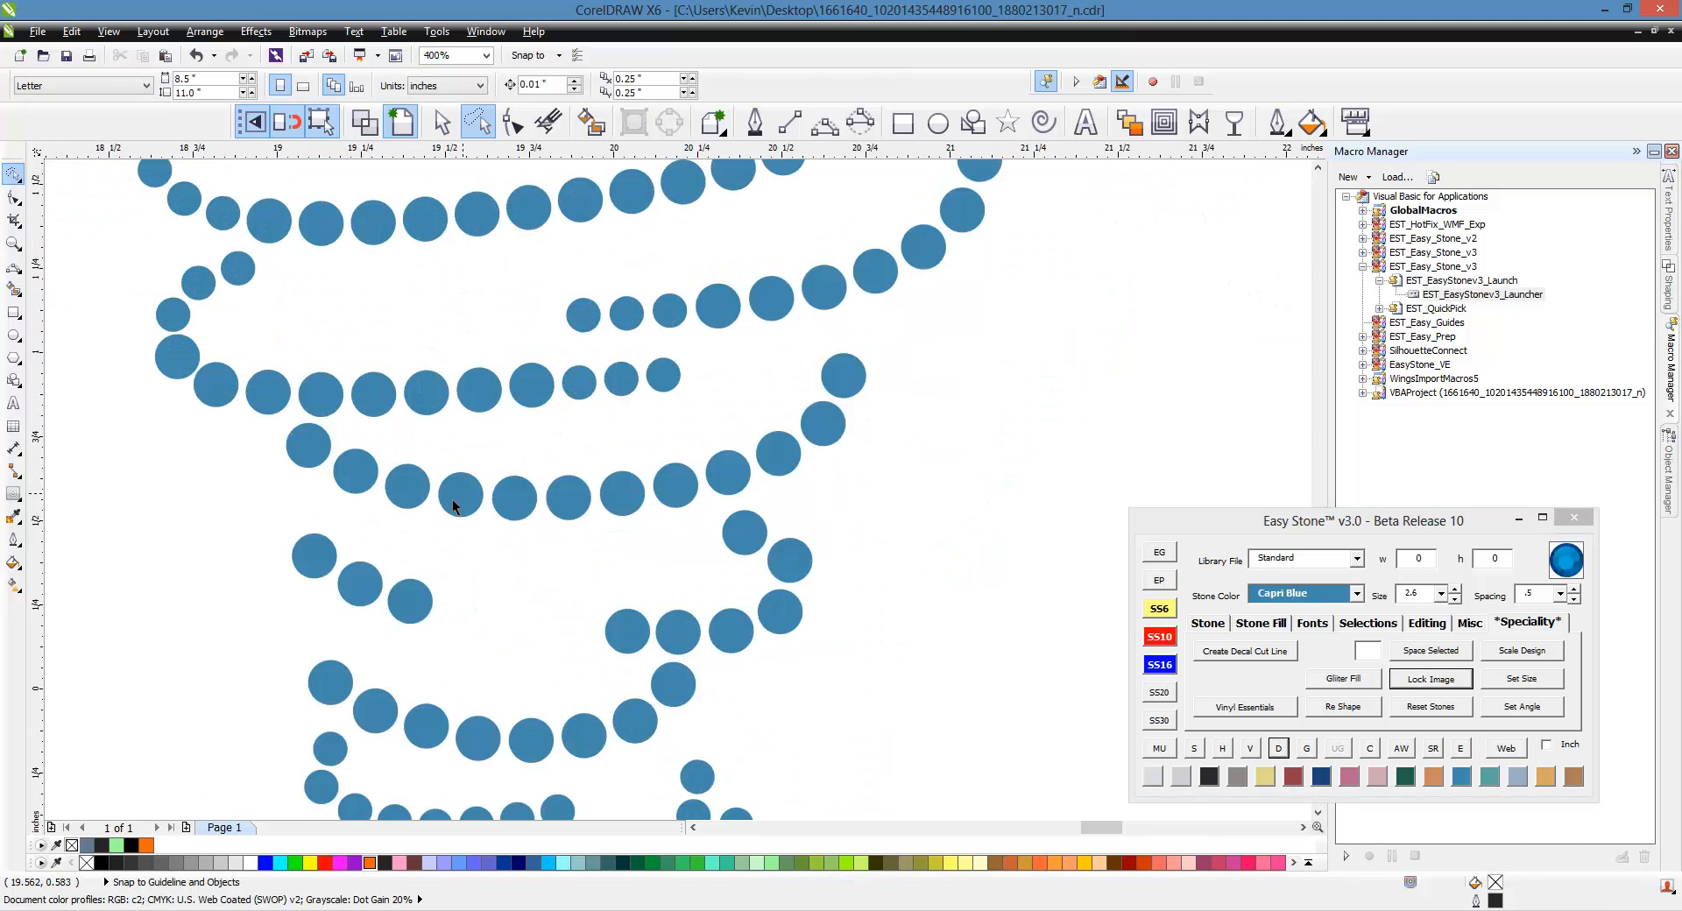
left_click(303, 462)
left_click(377, 493, "shift")
left_click(486, 512, "shift")
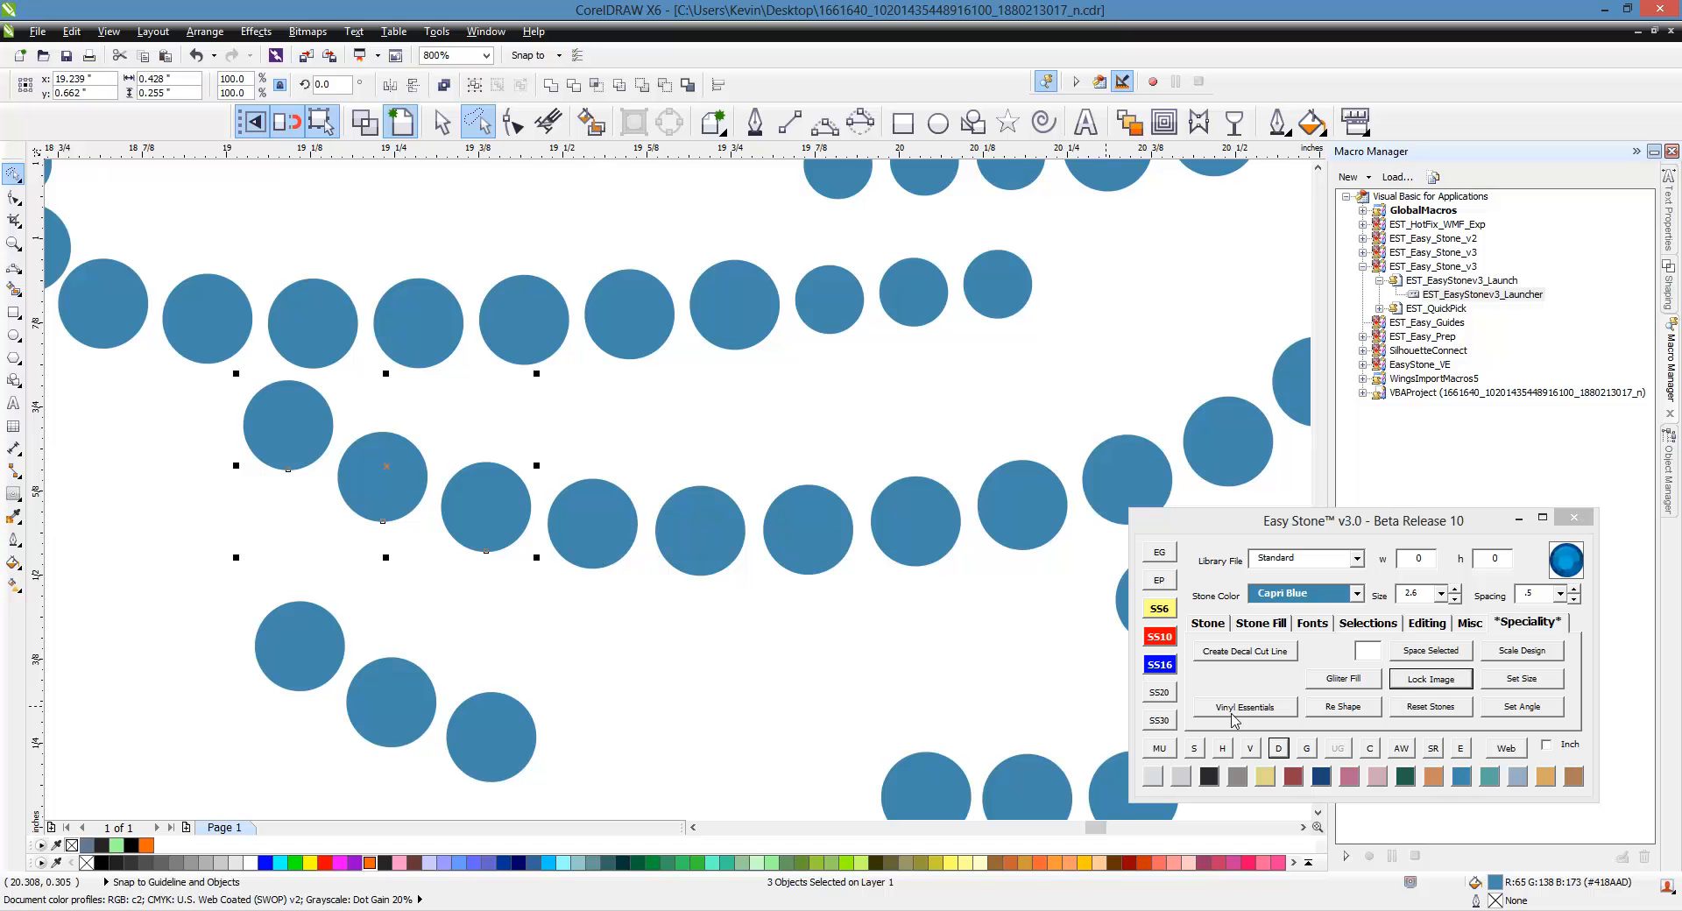
left_click(1160, 609)
left_click(923, 634)
Move the curved band's first two left-end SS6 stones inward to tighten their gaps.
scroll(286, 455, "up", 1)
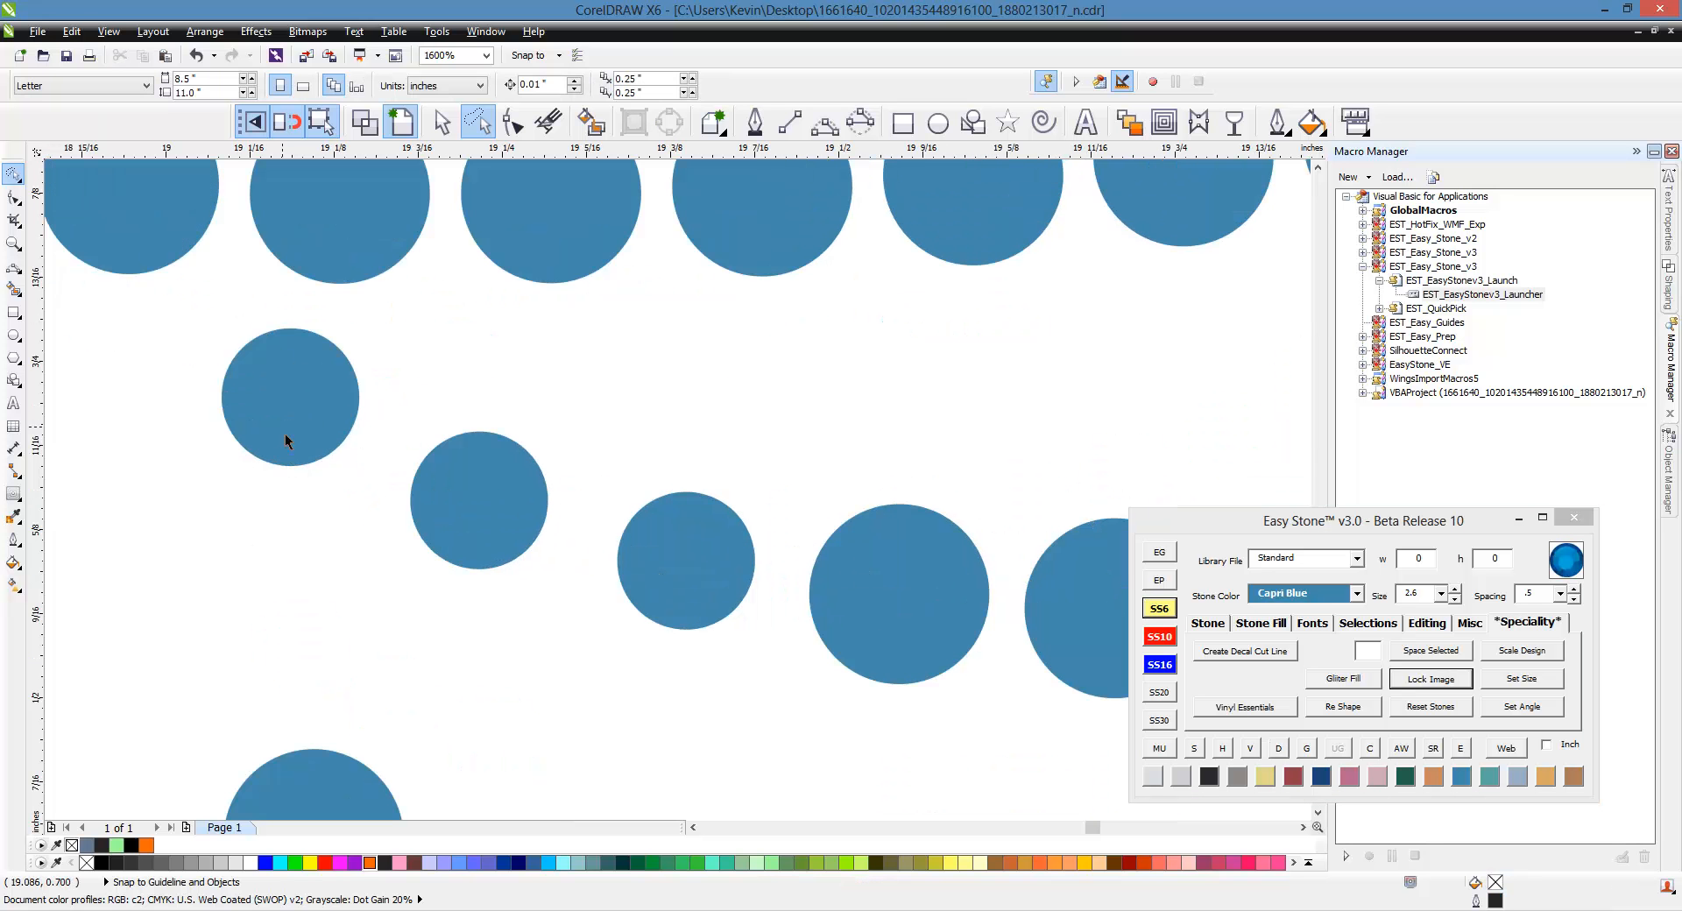
left_click_drag(286, 442, 402, 452)
scroll(371, 480, "down", 2)
scroll(391, 500, "up", 1)
left_click(414, 499)
scroll(414, 497, "down", 1)
Resize the three stones at the curved band's right end to SS6 and distribute the whole band evenly.
left_click(902, 373)
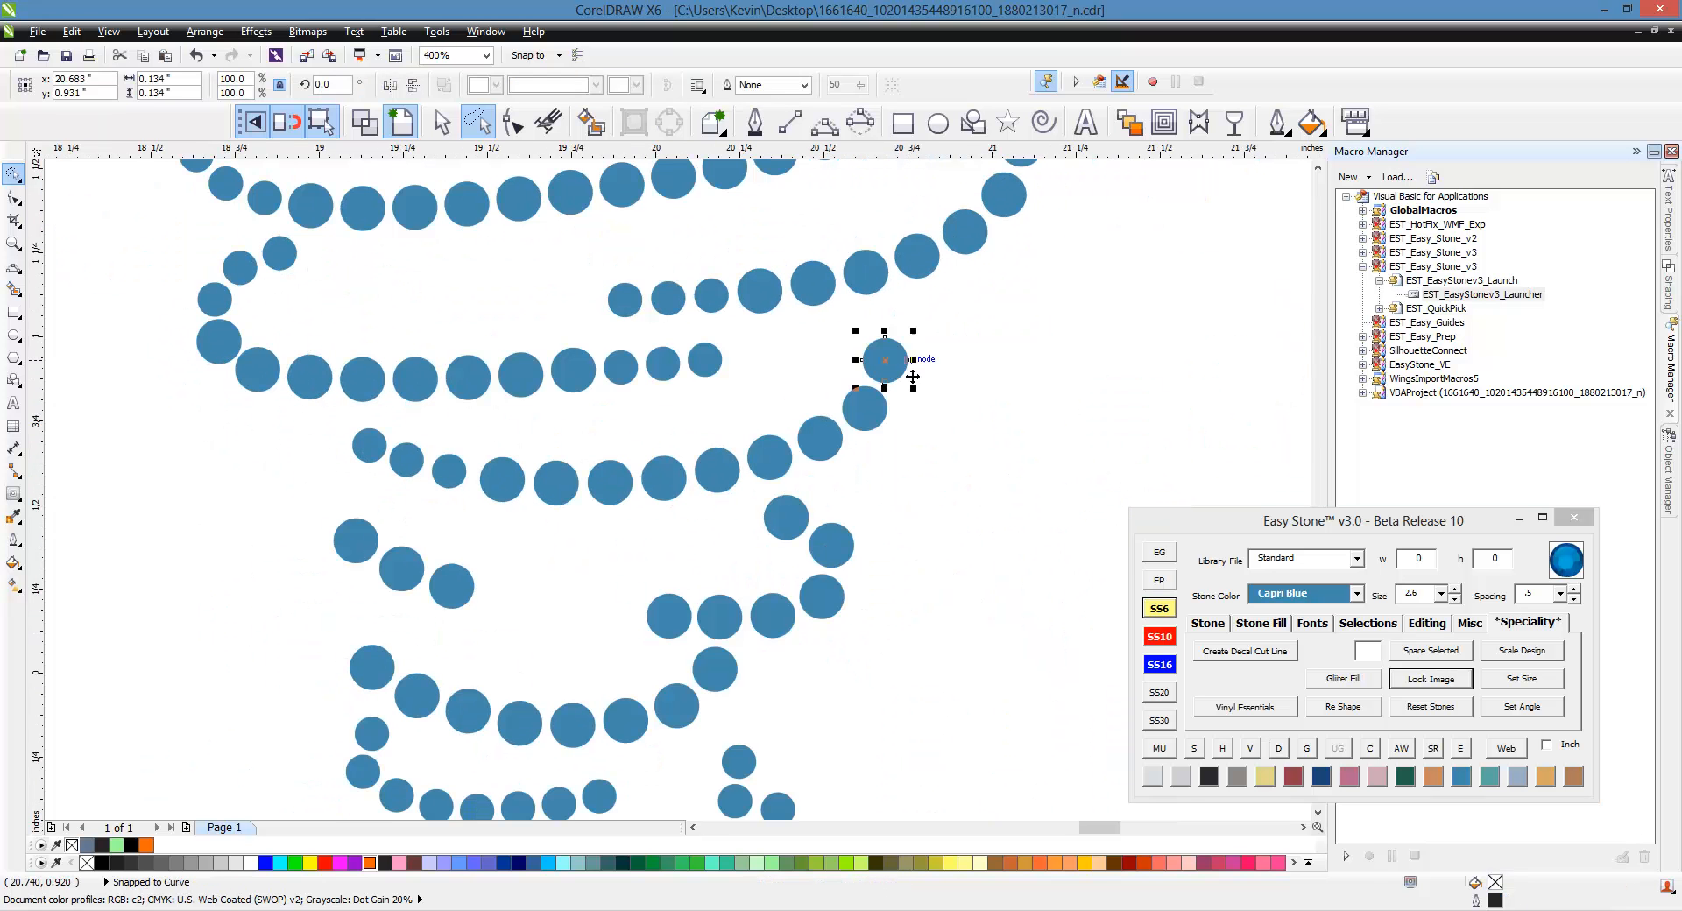
left_click(865, 408, "shift")
left_click(1161, 635)
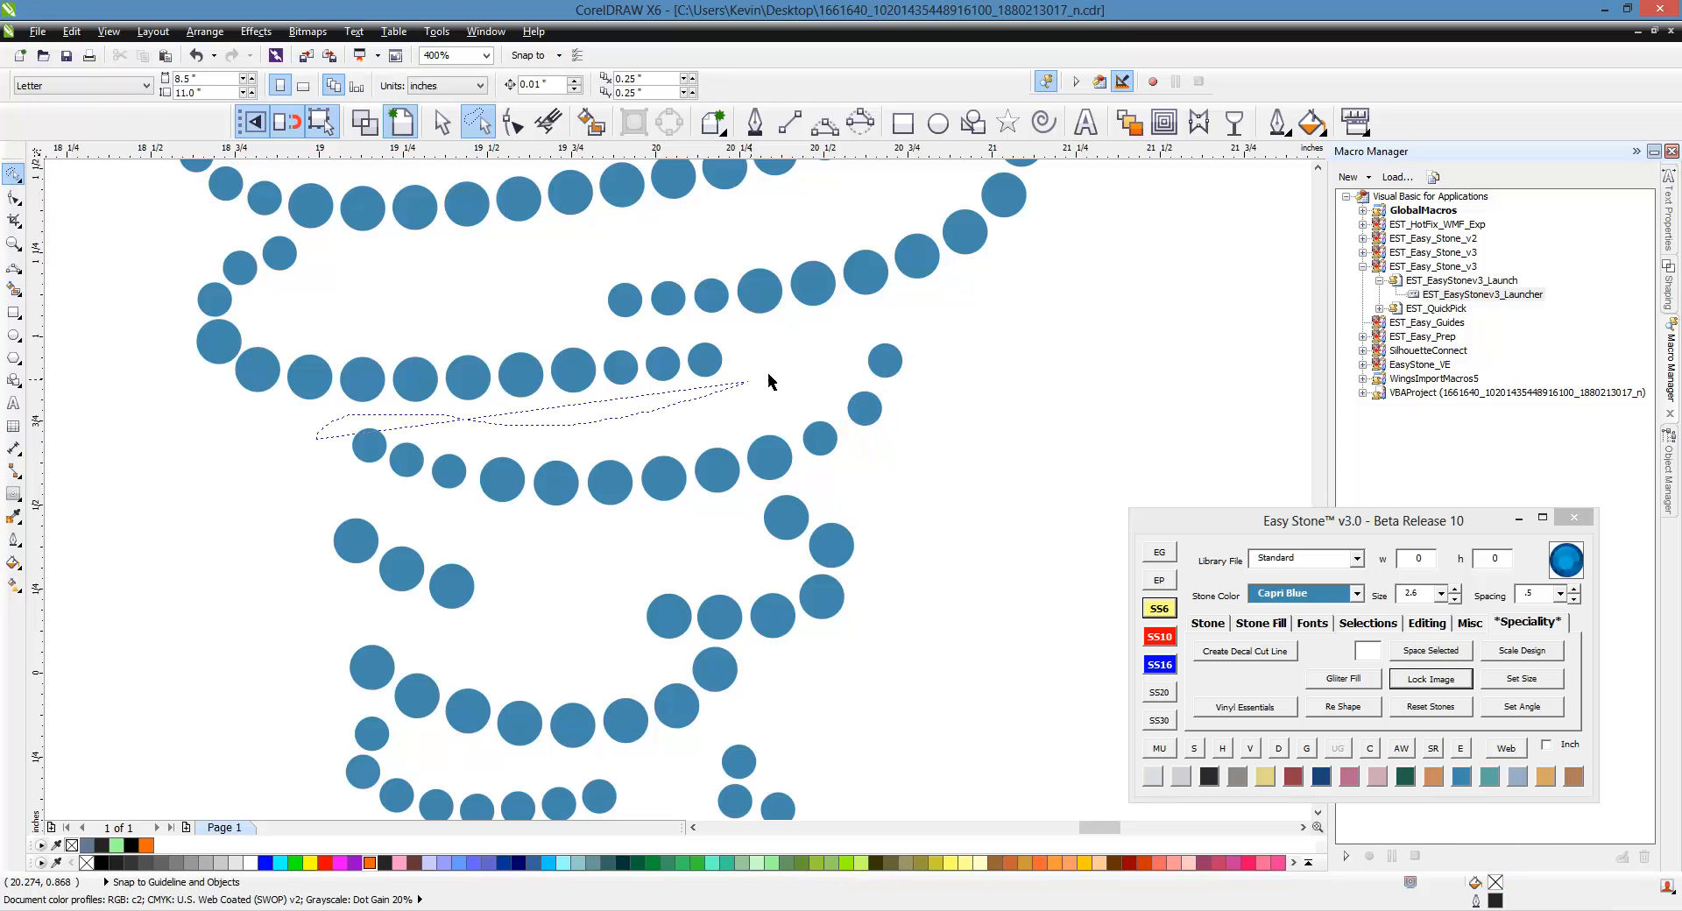
mouse_move(768, 382)
left_mouse_down()
mouse_move(917, 448)
mouse_move(612, 530)
mouse_move(332, 473)
left_mouse_up()
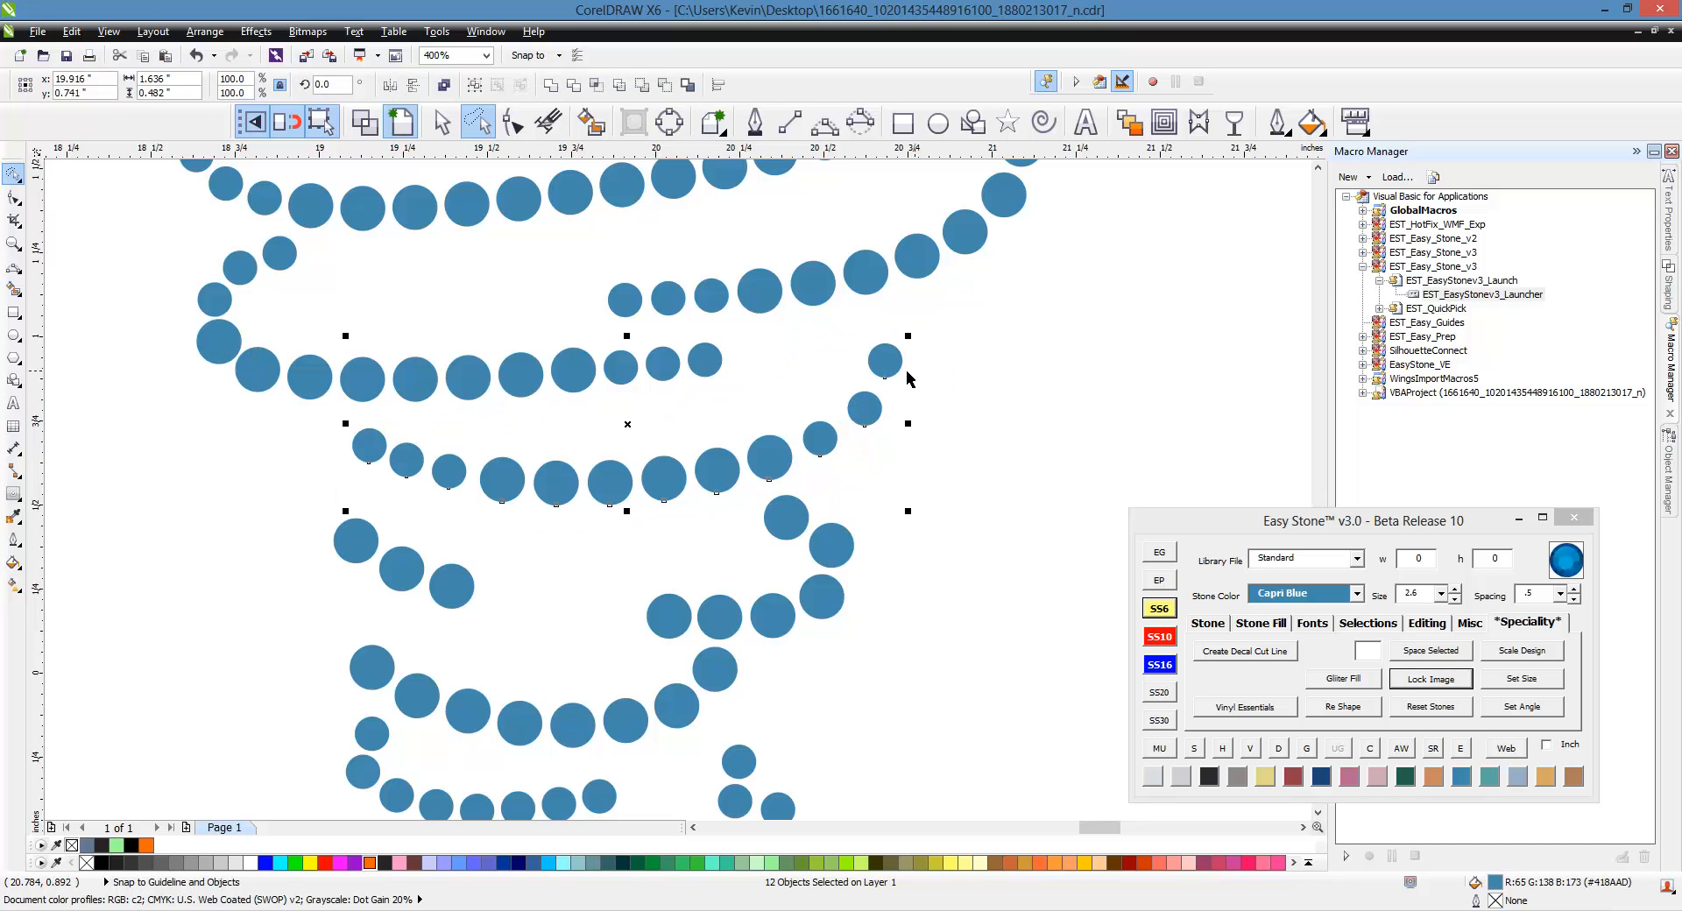
left_click(1280, 750)
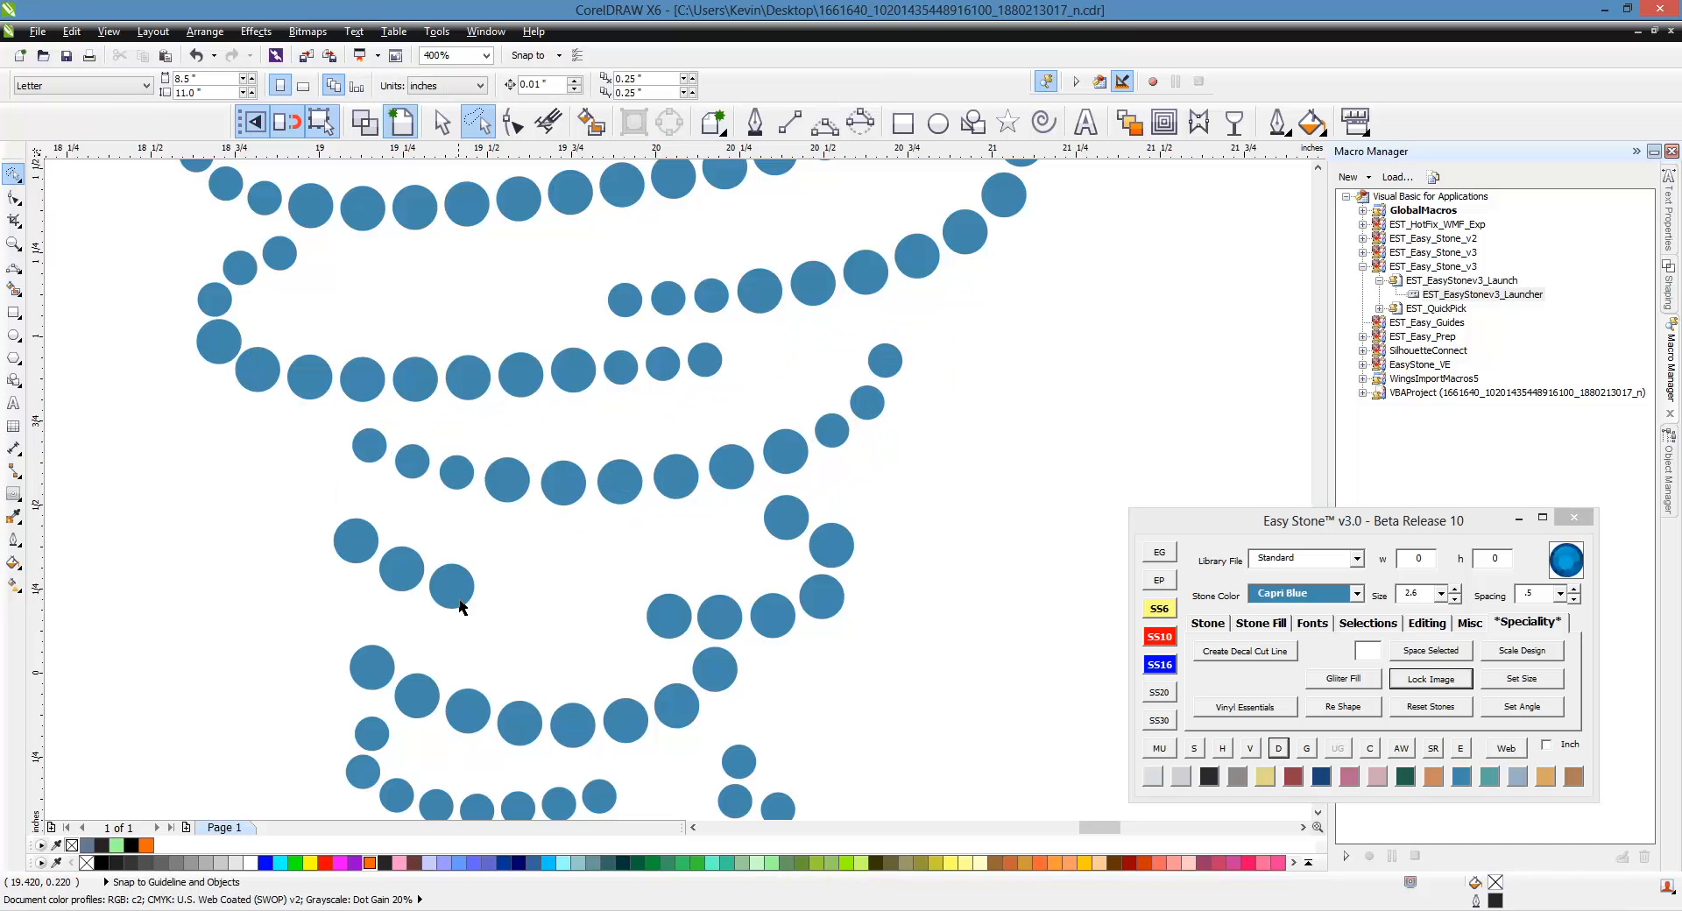
Resize the three stones of the short left row to SS6 and move them closer together.
left_click_drag(462, 607, 469, 613)
left_click(1160, 610)
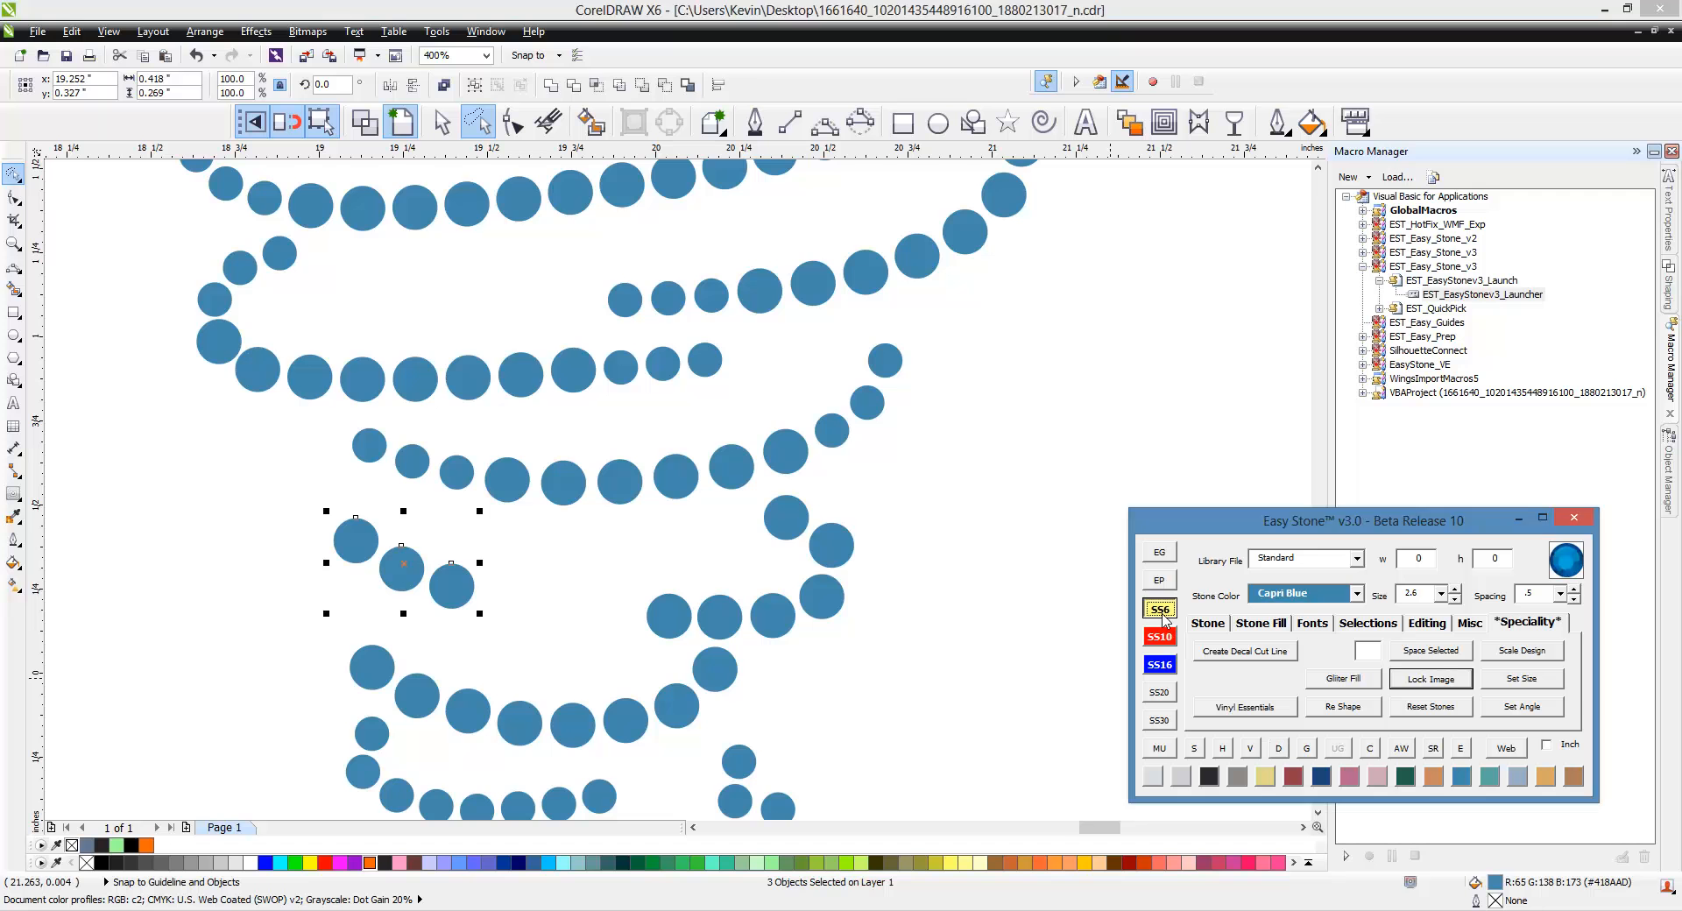
scroll(394, 589, "up", 2)
left_click_drag(430, 559, 390, 542)
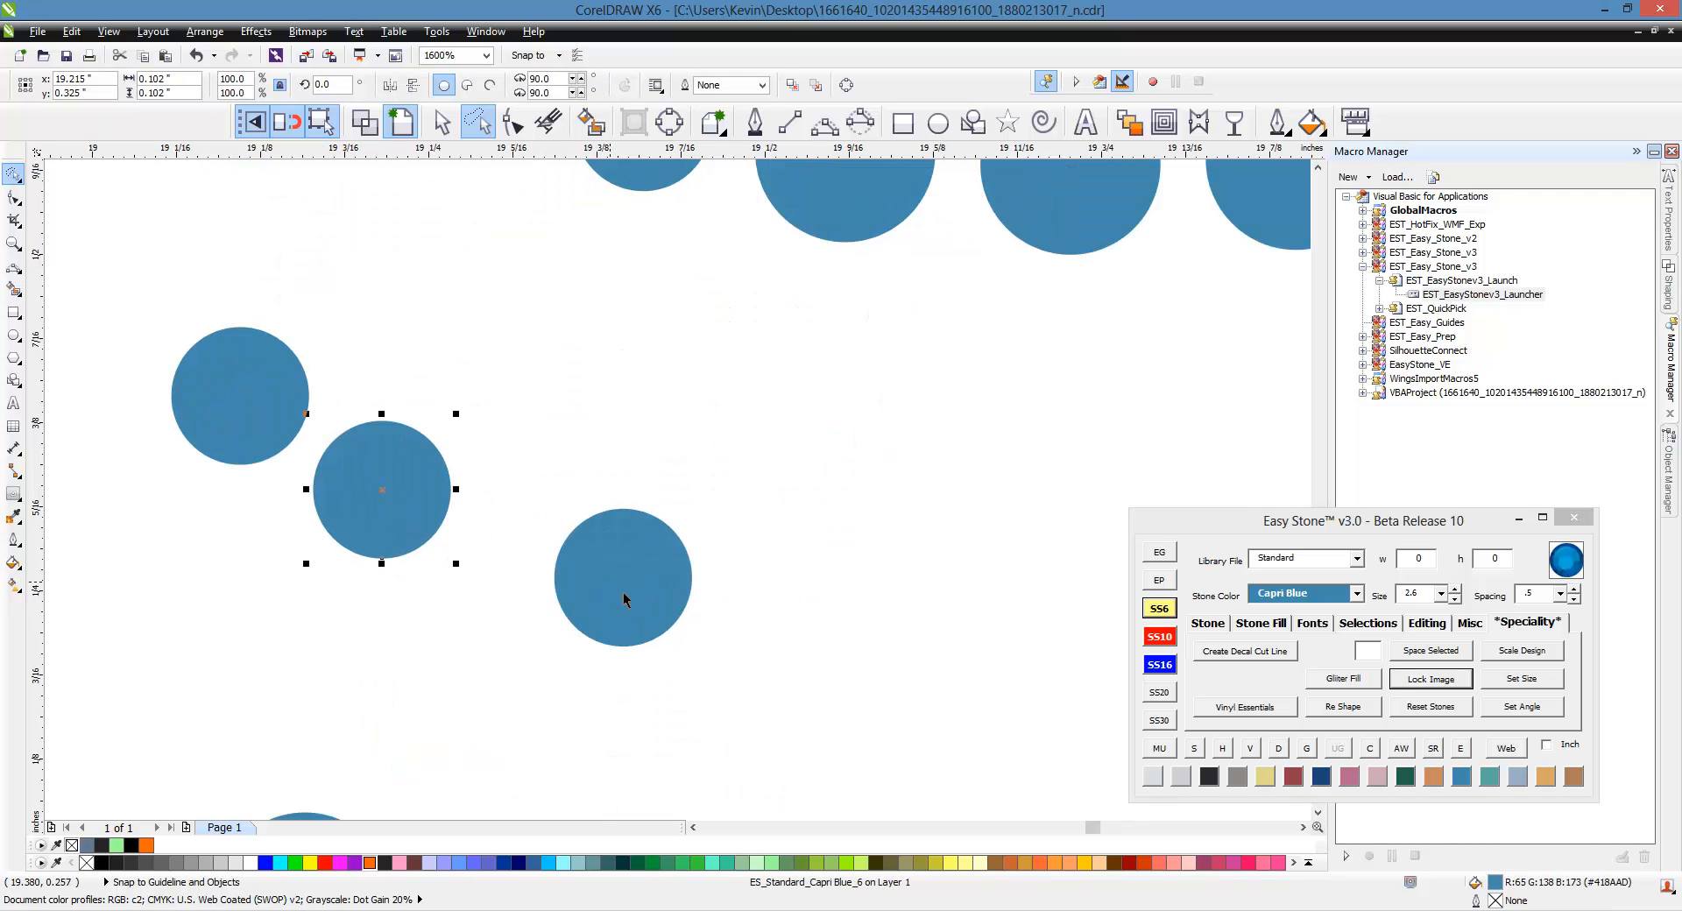
left_click_drag(640, 610, 544, 596)
Extend the short left row with two copies of its end stone, continuing the curve to the right.
left_click_drag(550, 598, 703, 633)
left_click_drag(704, 632, 864, 650)
scroll(331, 478, "down", 2)
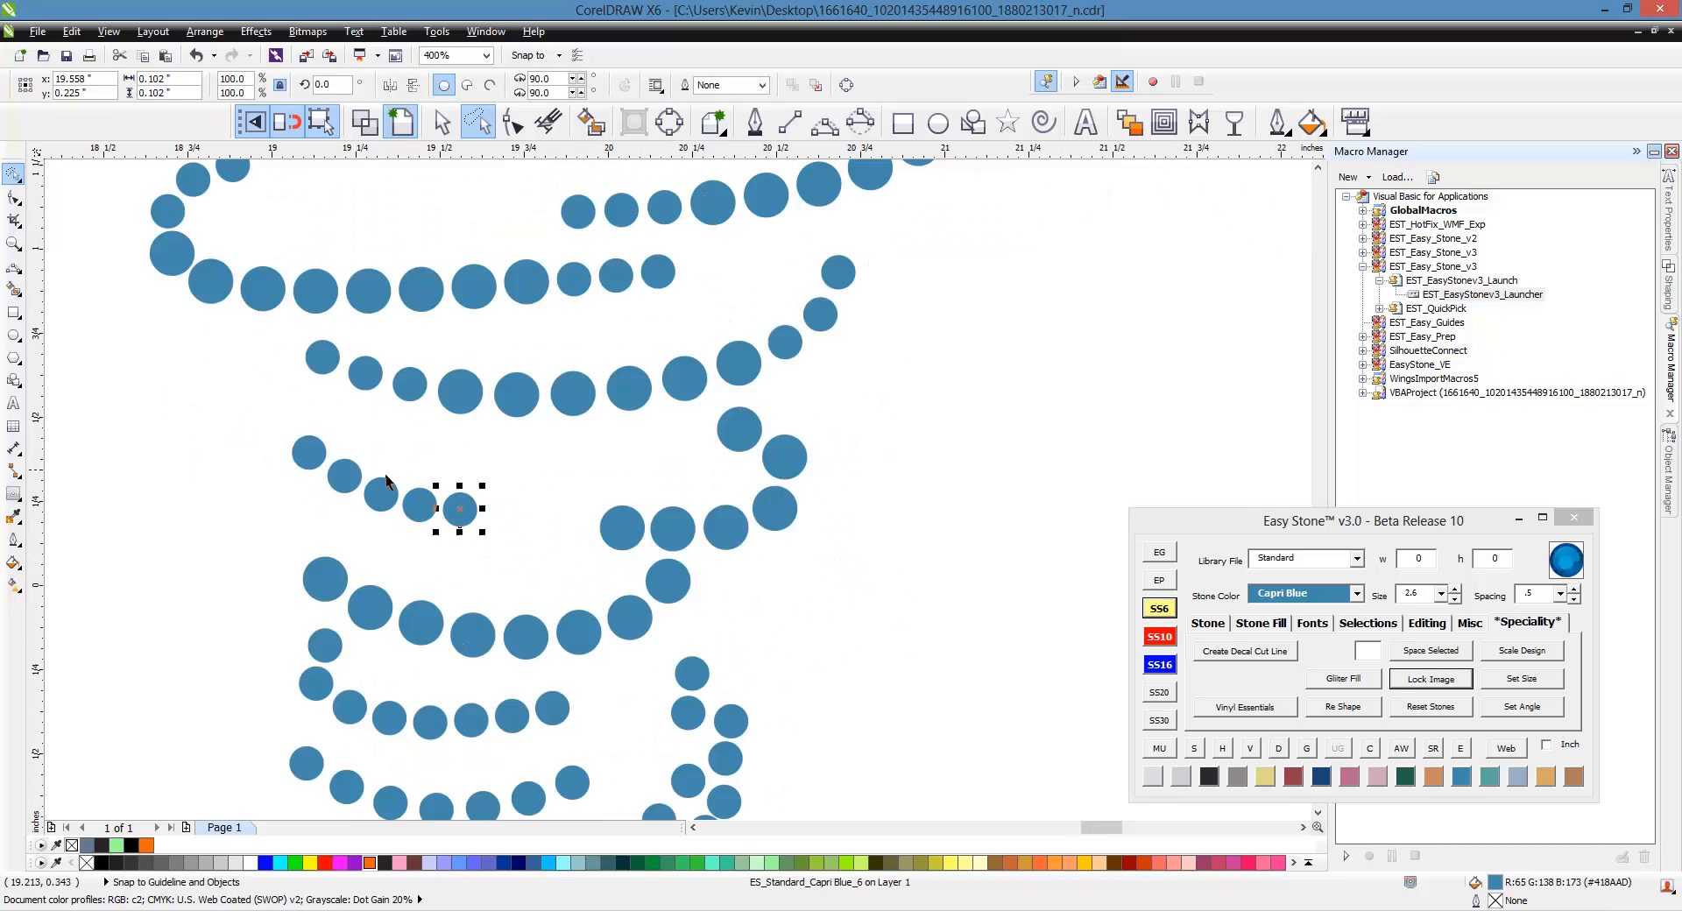
left_click(642, 475)
Resize the two stones at the left end of the short right-hand hook to SS6.
scroll(643, 474, "up", 1)
left_click(605, 562)
left_click(714, 589, "shift")
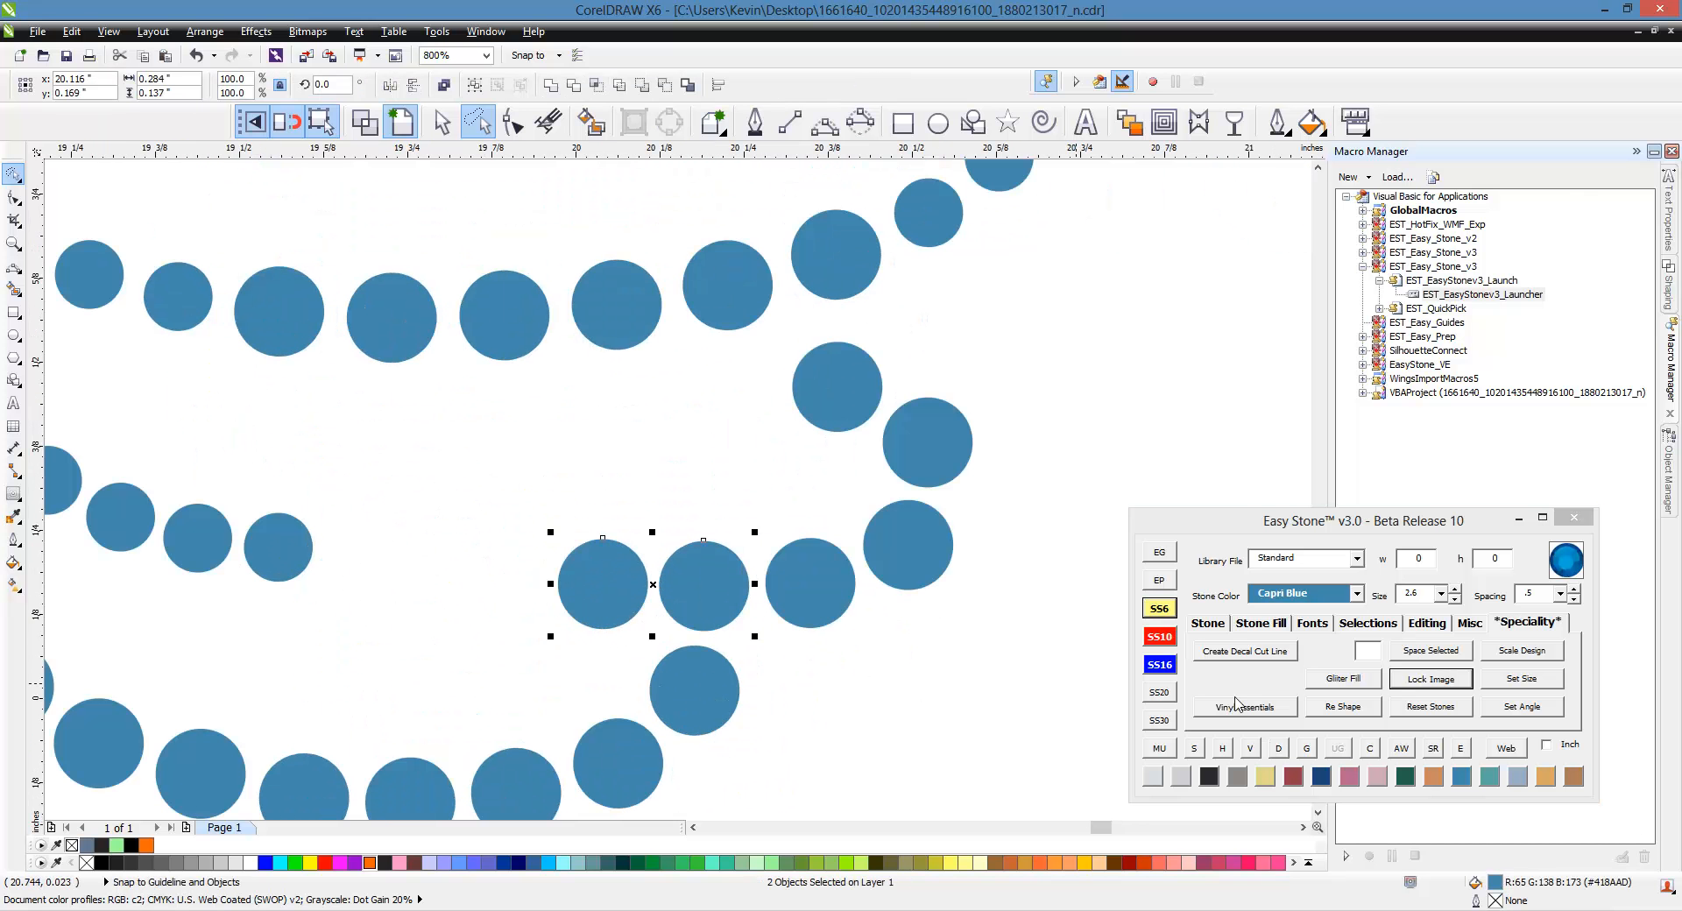
left_click(1165, 611)
left_click(741, 559)
Close the gaps between the right-hand hook's SS6 stones and add a third SS6 stone at its left end.
scroll(723, 566, "up", 1)
left_click_drag(702, 582, 741, 593)
left_click_drag(537, 601, 415, 524)
scroll(550, 486, "down", 2)
left_click(622, 421)
Resize the three left-end and two right-end stones of the curved band below the hook to SS6.
scroll(687, 429, "down", 2)
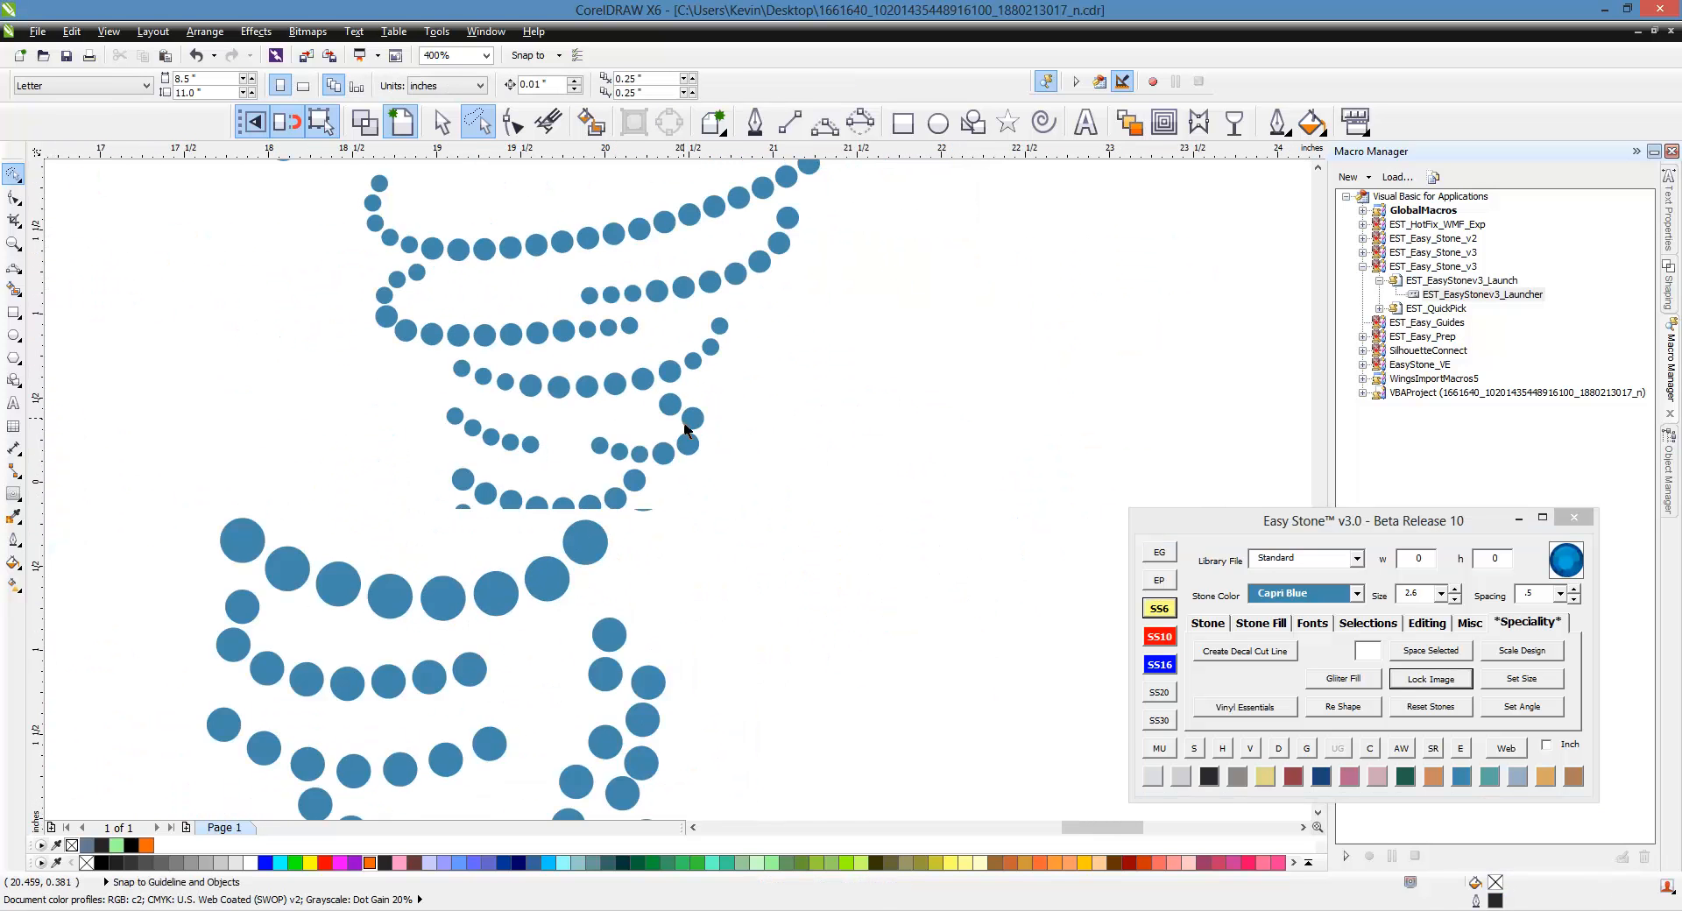
scroll(688, 429, "down", 1)
scroll(450, 481, "up", 1)
scroll(456, 486, "up", 1)
left_click(395, 442)
left_click(481, 499, "shift")
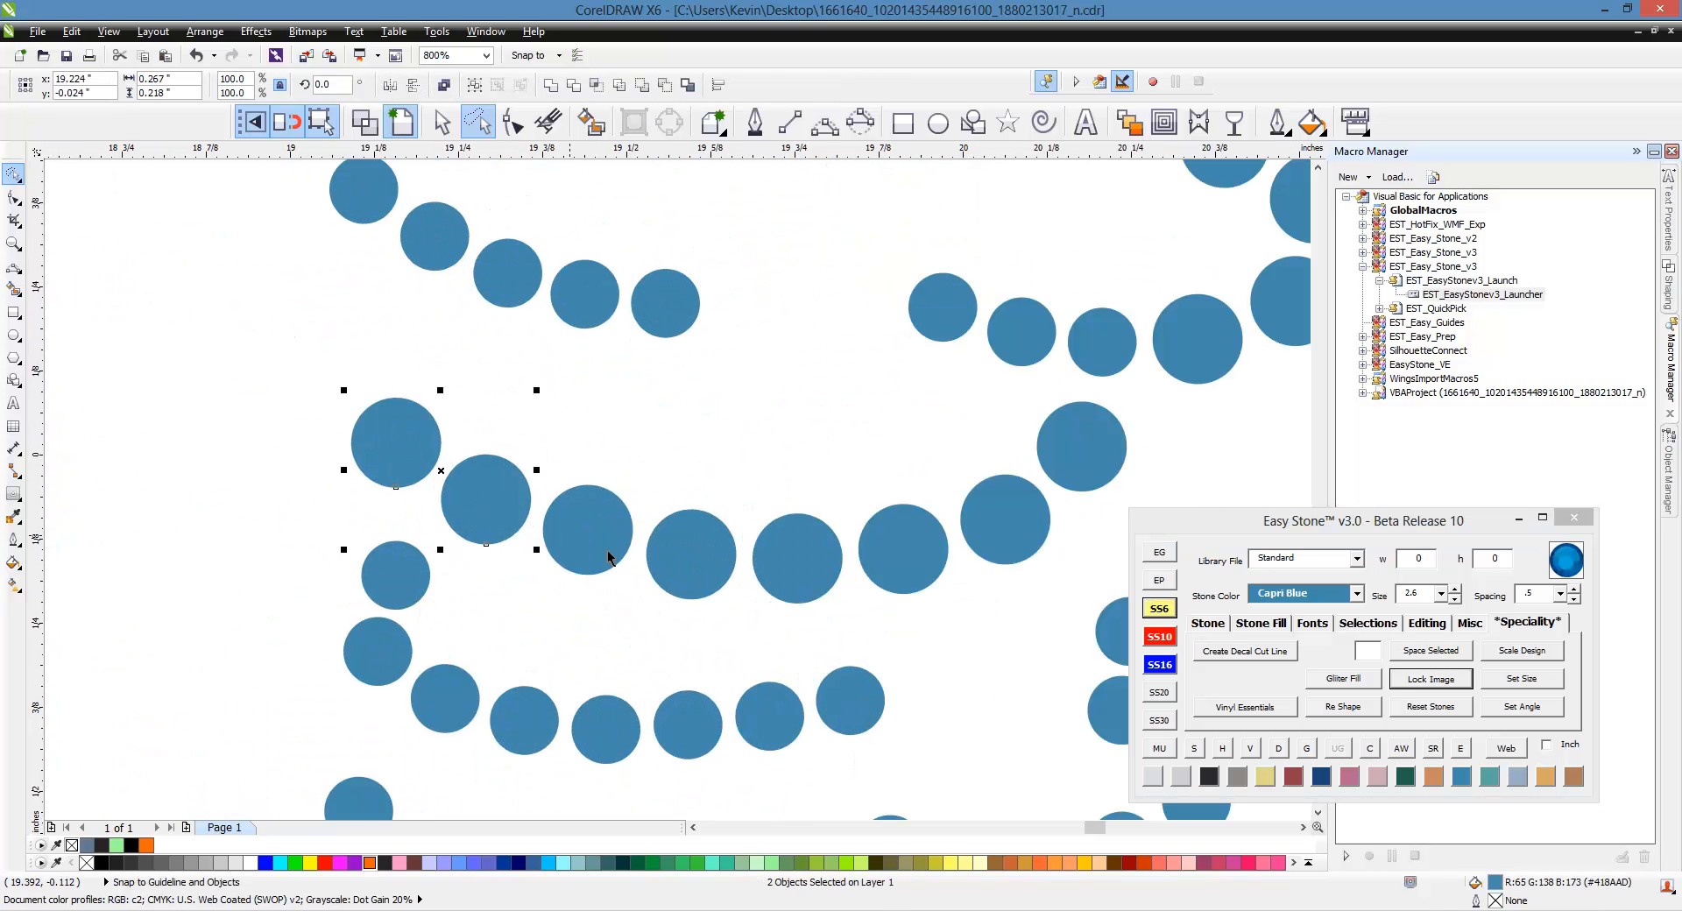
left_click(1159, 608)
left_click(1005, 519)
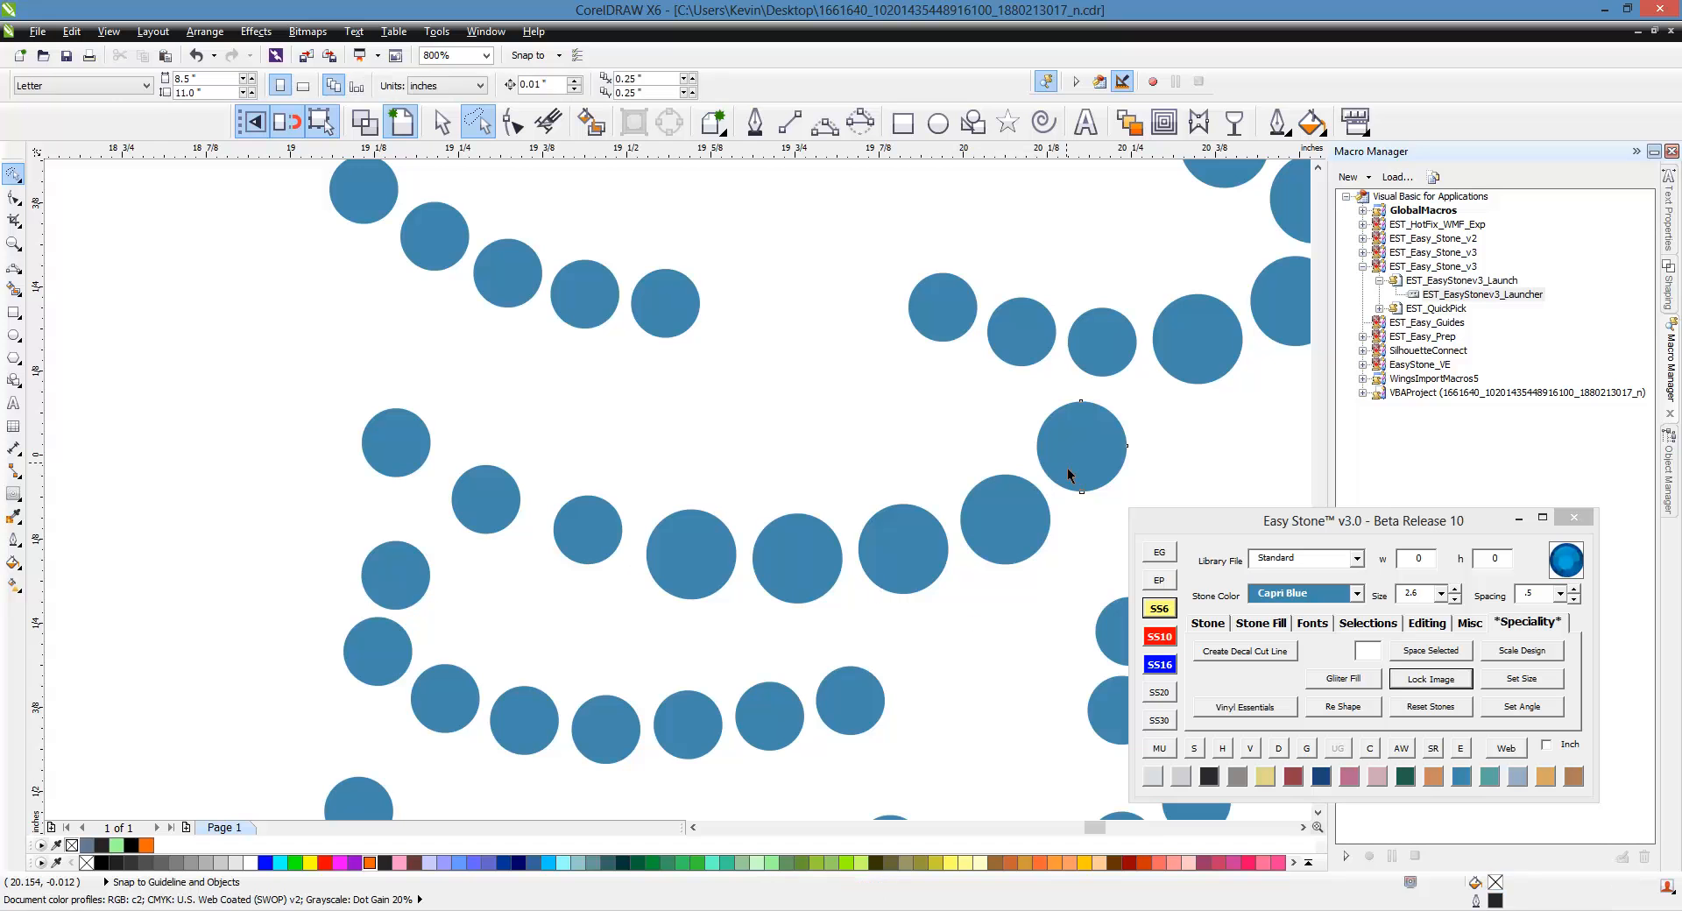
left_click(1066, 476, "shift")
left_click(1159, 610)
left_click(1032, 539)
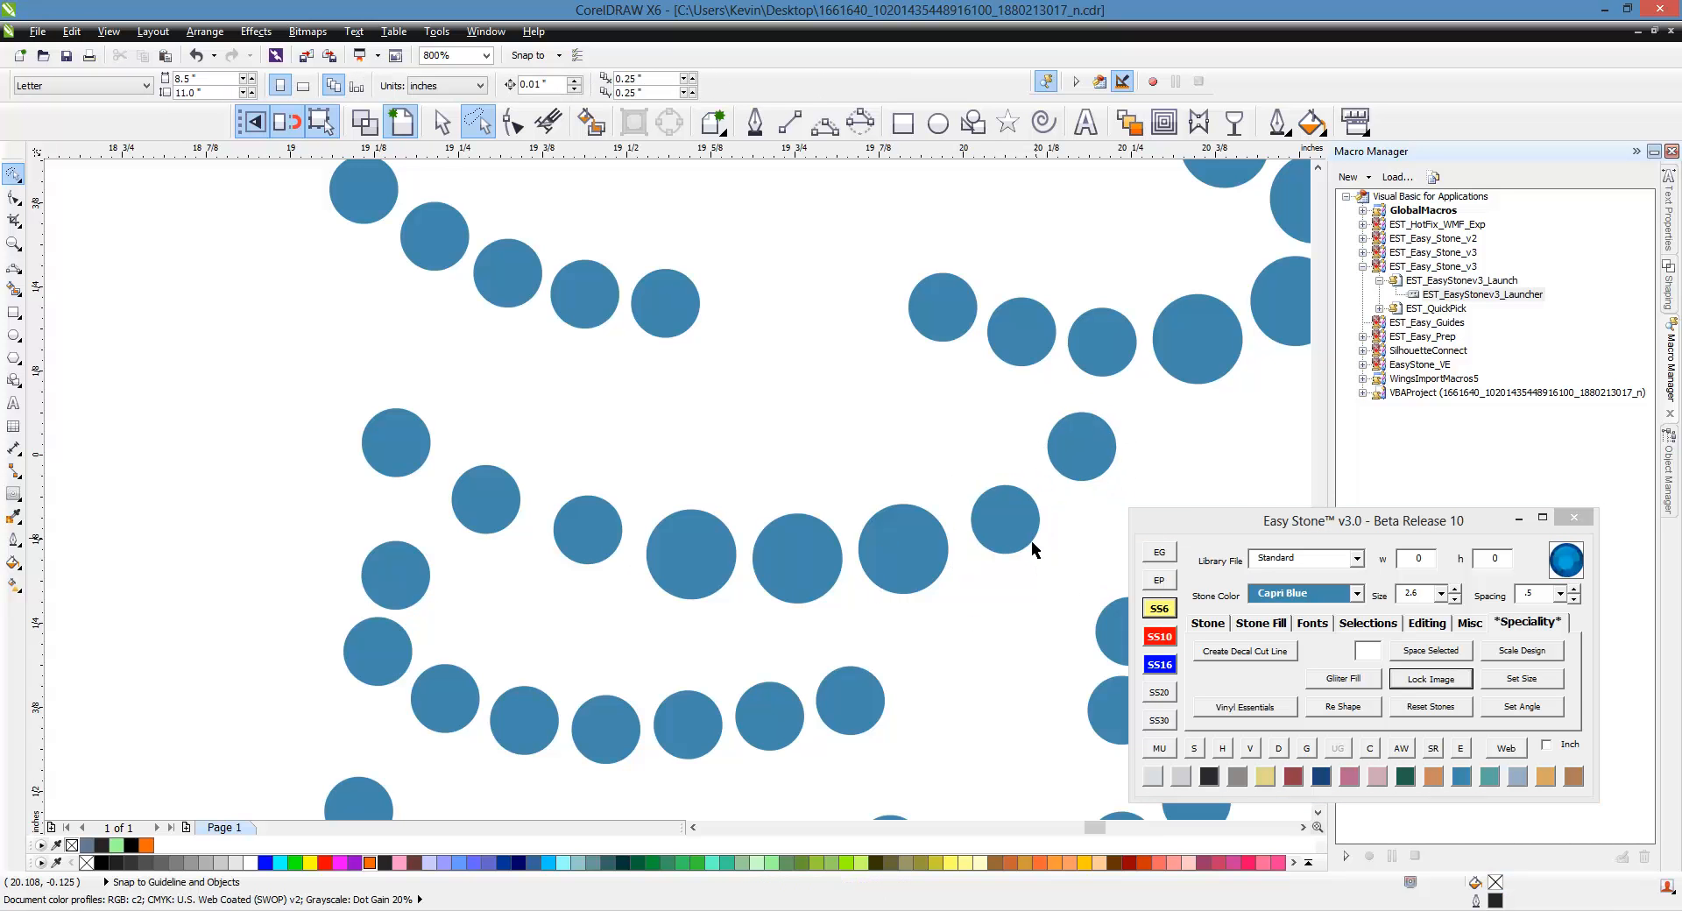
Insert a copy of an SS10 stone into this lower curved band and distribute its nine stones evenly.
scroll(1032, 540, "up", 1)
scroll(377, 561, "down", 2)
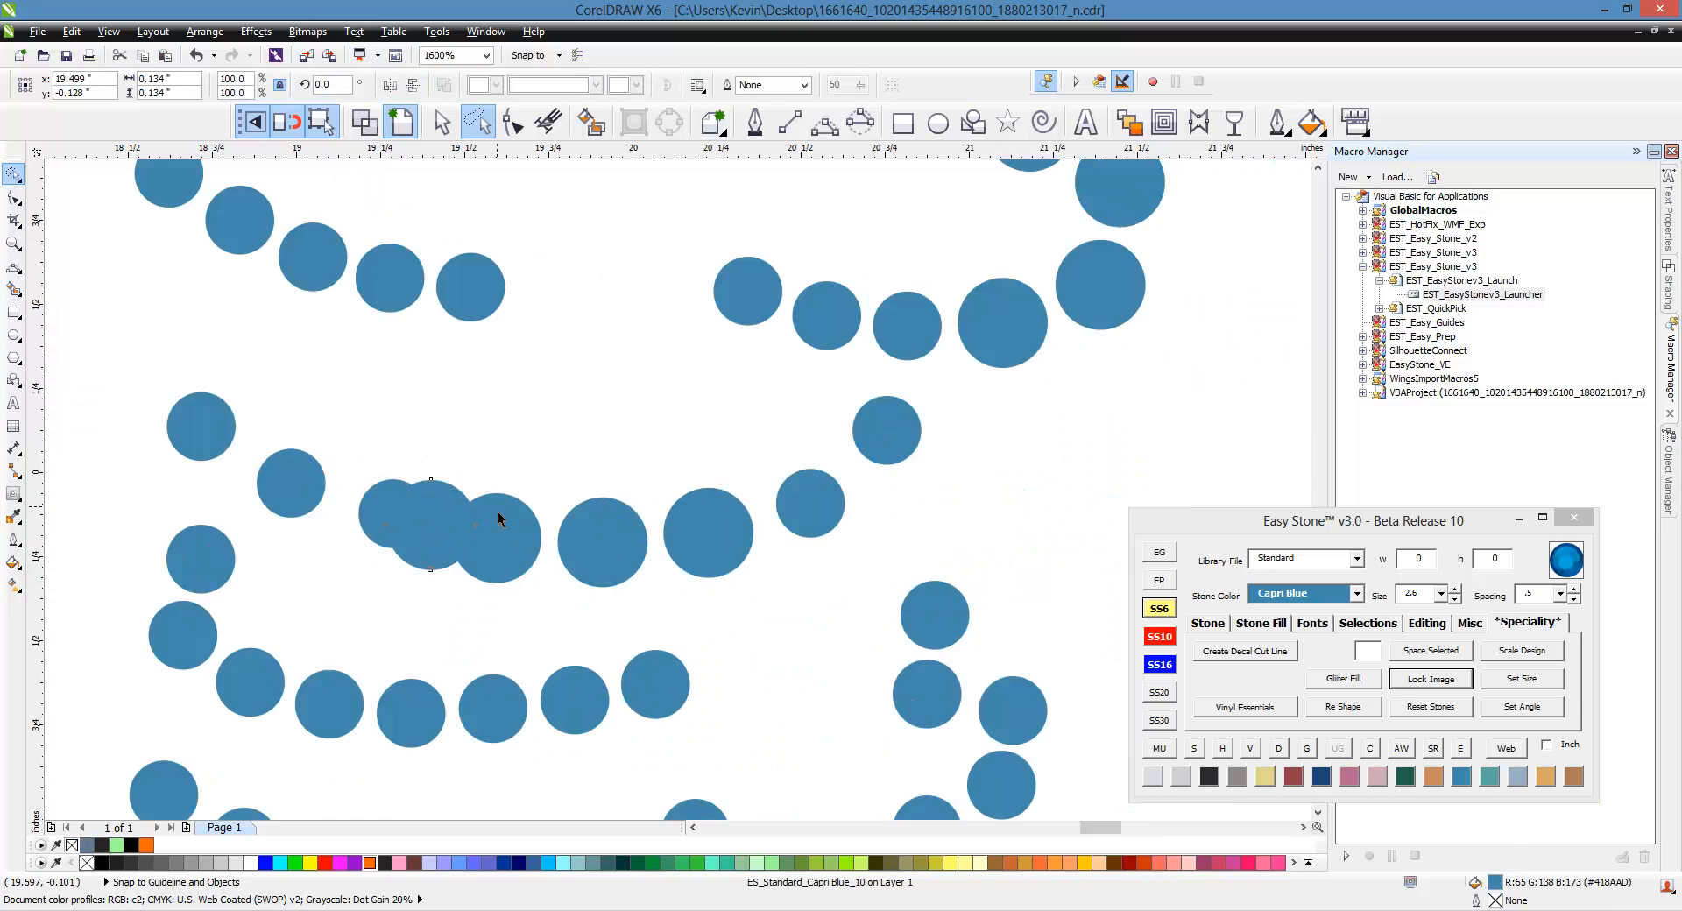
mouse_move(325, 506)
left_mouse_down()
mouse_move(503, 451)
mouse_move(721, 444)
mouse_move(412, 554)
mouse_move(385, 539)
left_mouse_up()
left_click_drag(641, 540, 648, 526)
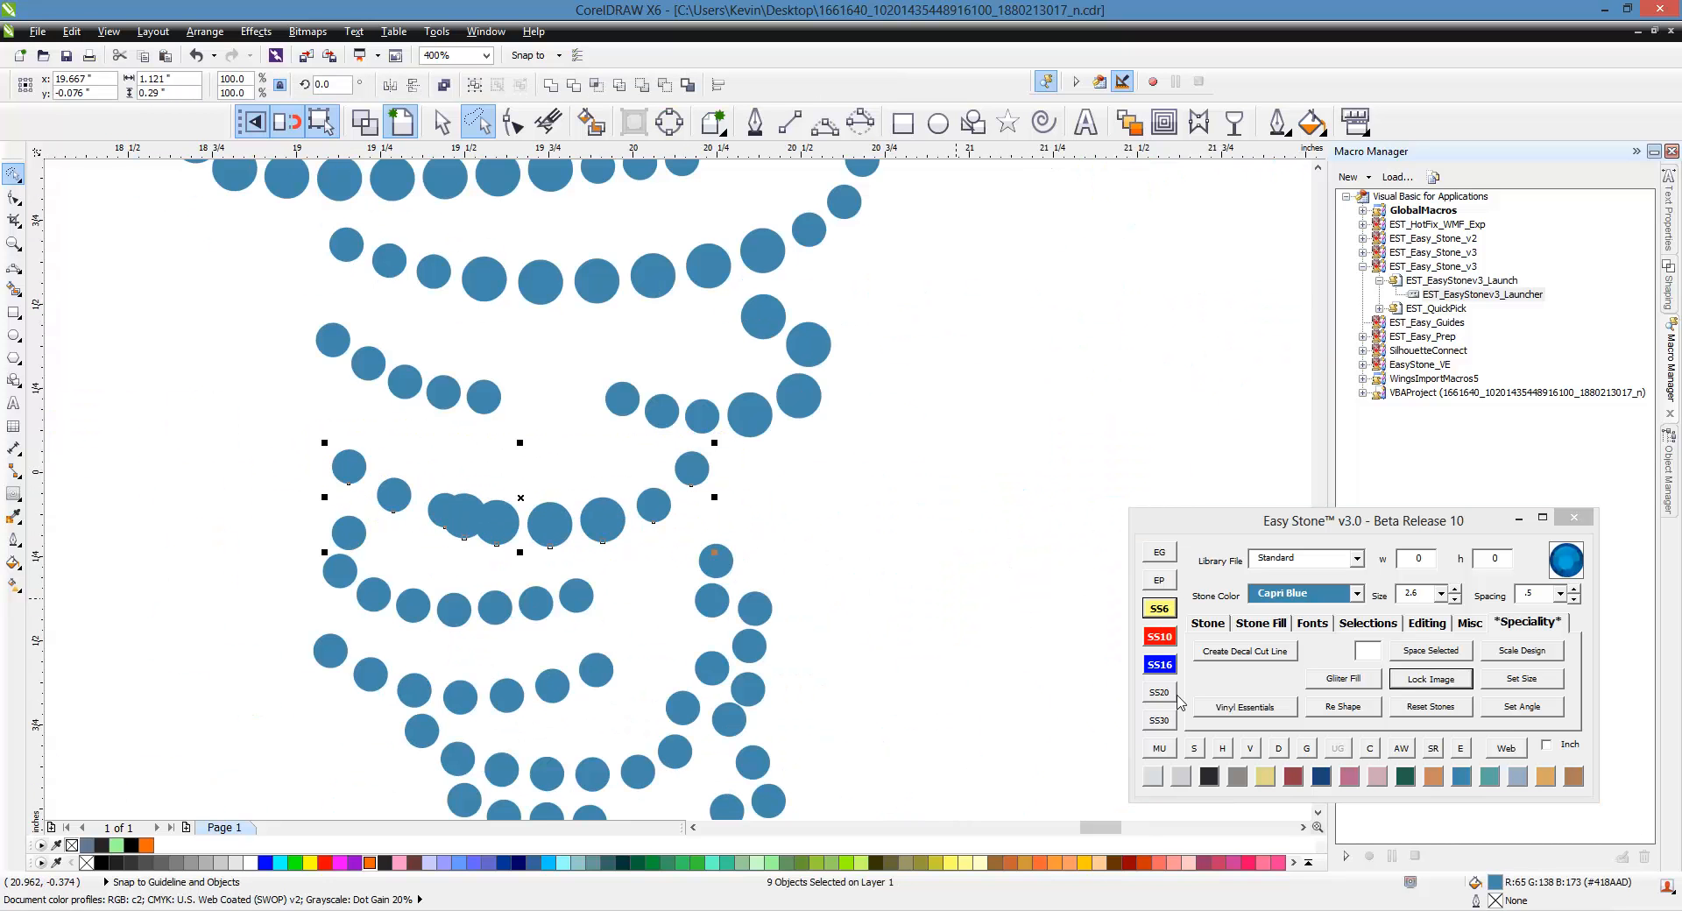
left_click(1280, 749)
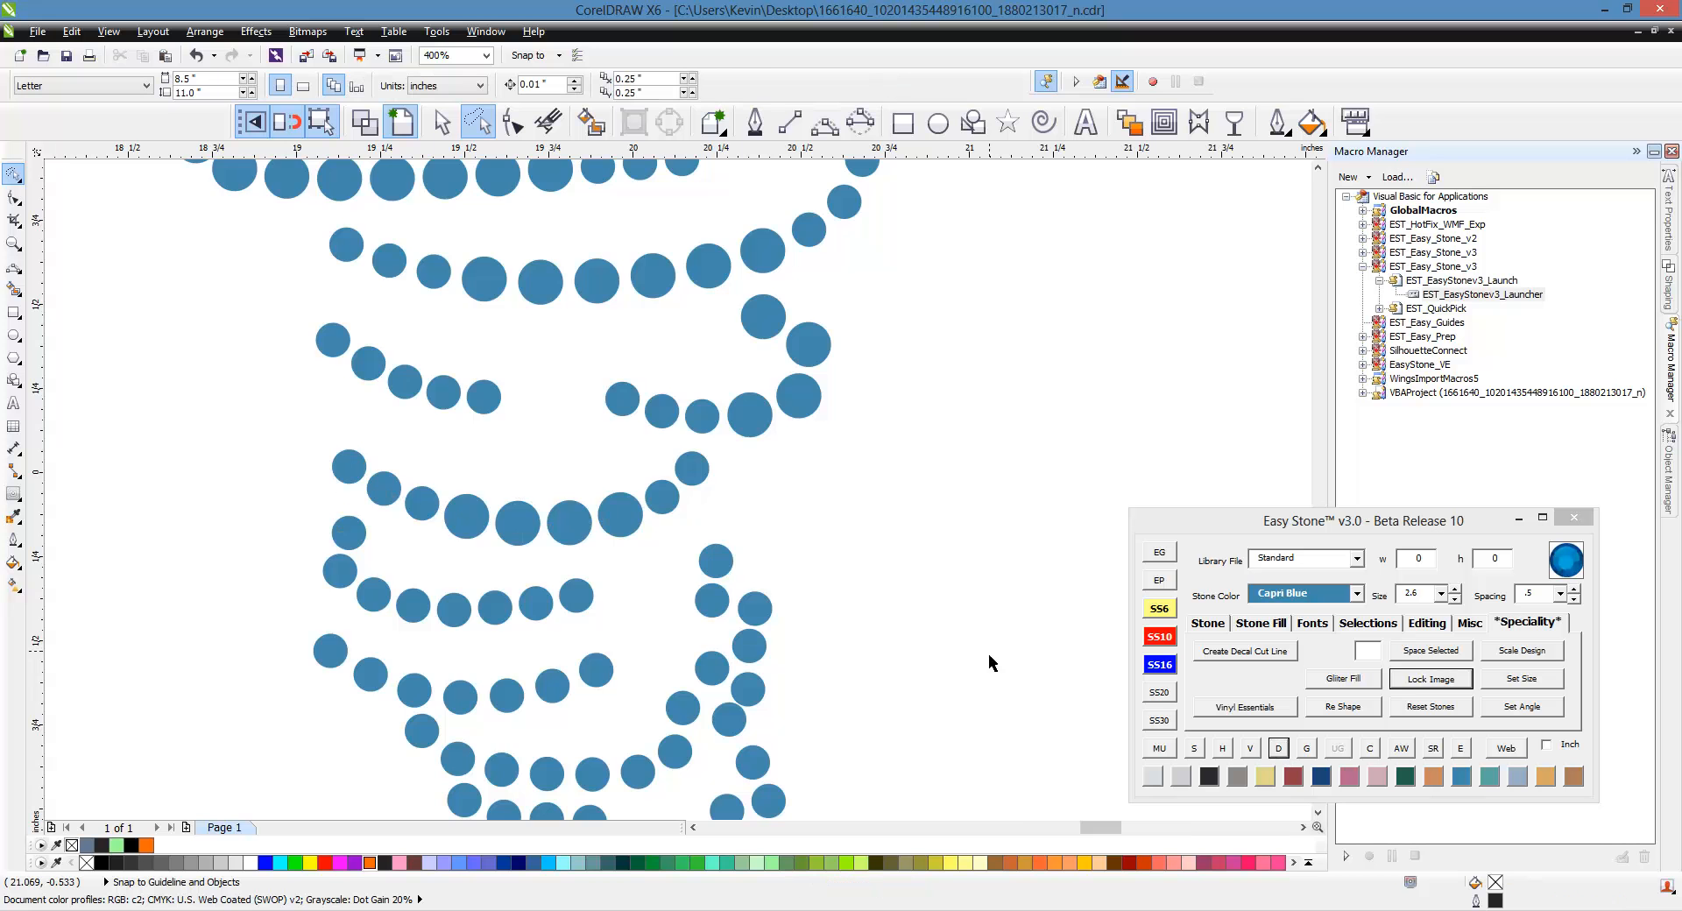
scroll(373, 620, "up", 1)
scroll(481, 517, "down", 3)
scroll(500, 527, "up", 1)
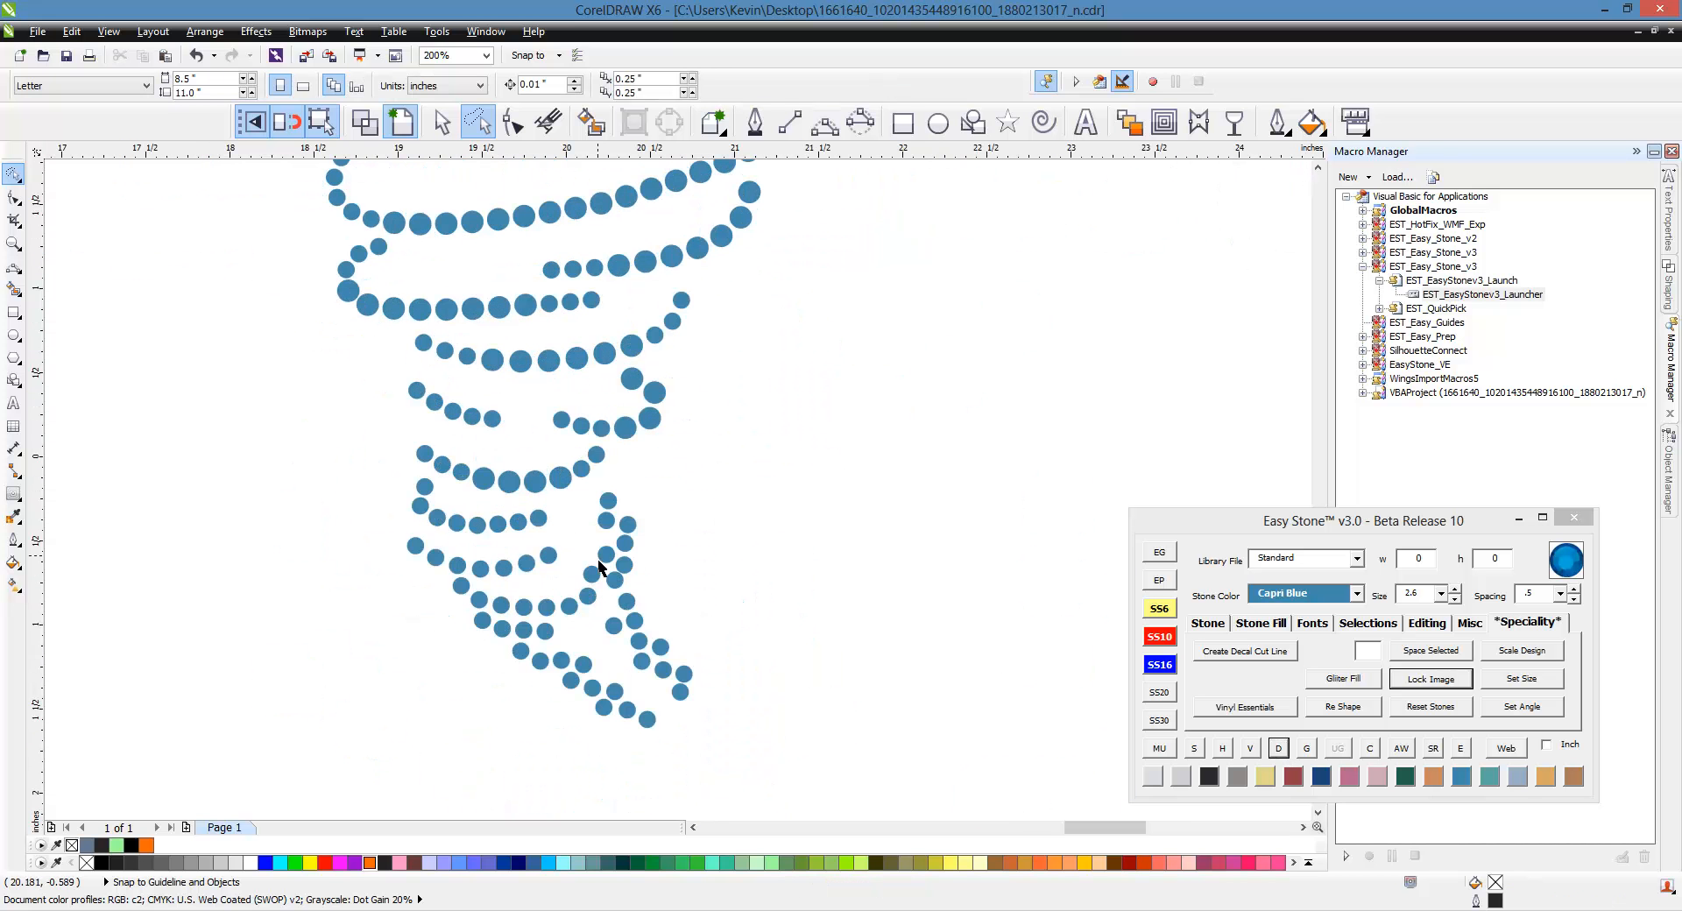
Place a copy of the black and orange letter F in the empty space to the original's left.
scroll(602, 569, "down", 1)
scroll(724, 664, "down", 1)
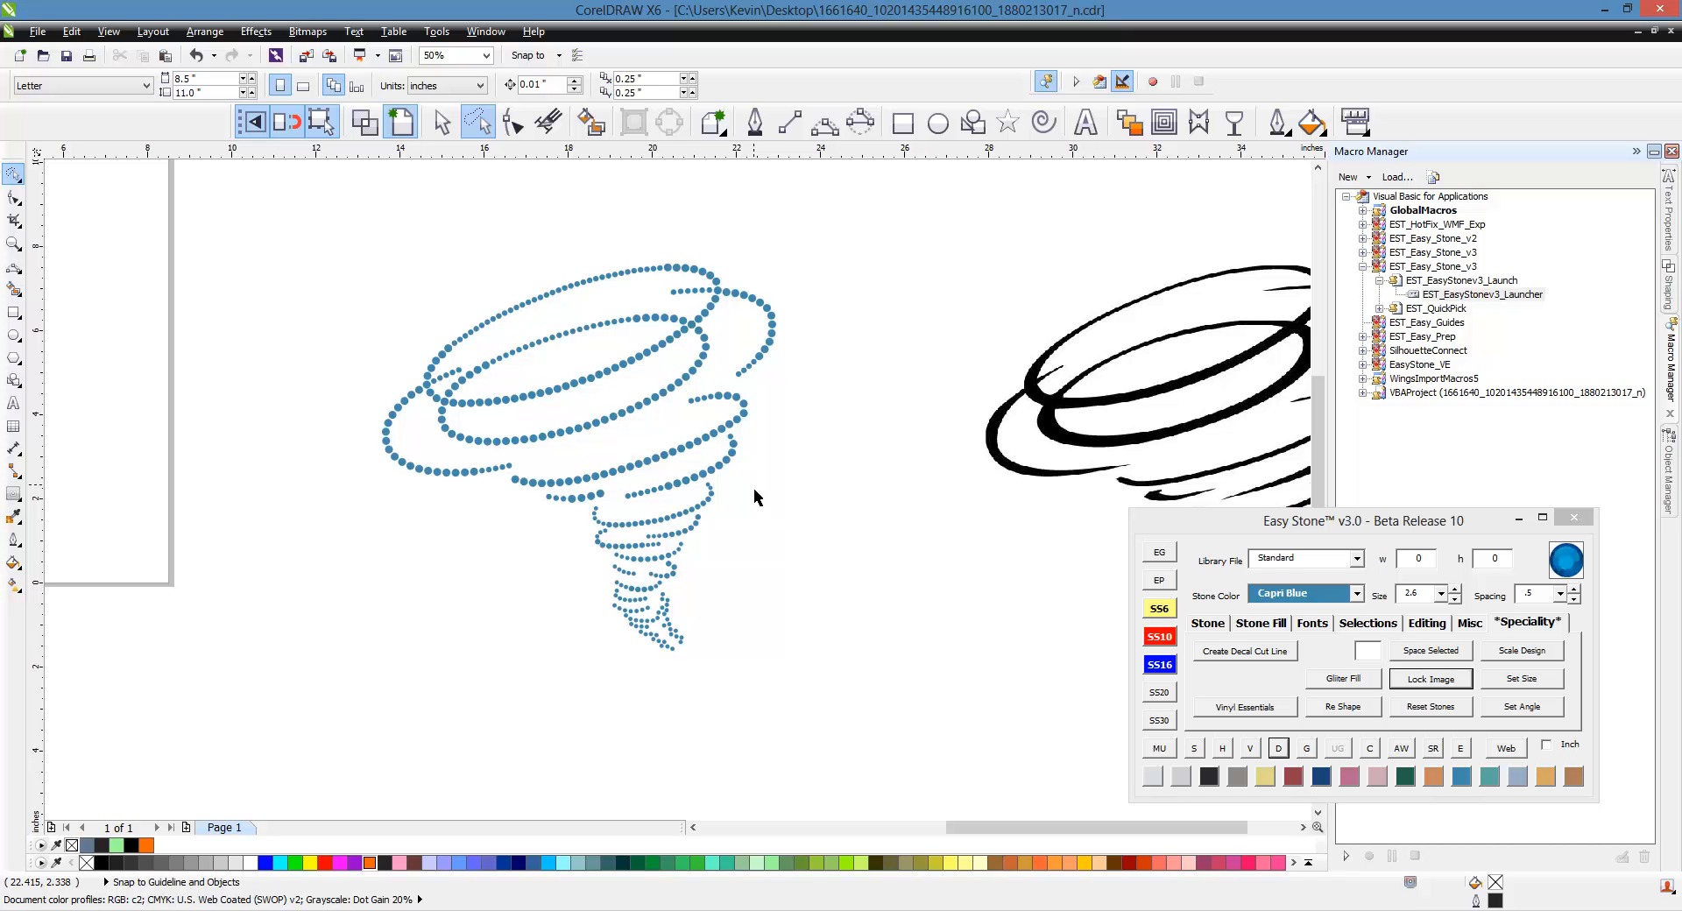
scroll(753, 465, "down", 1)
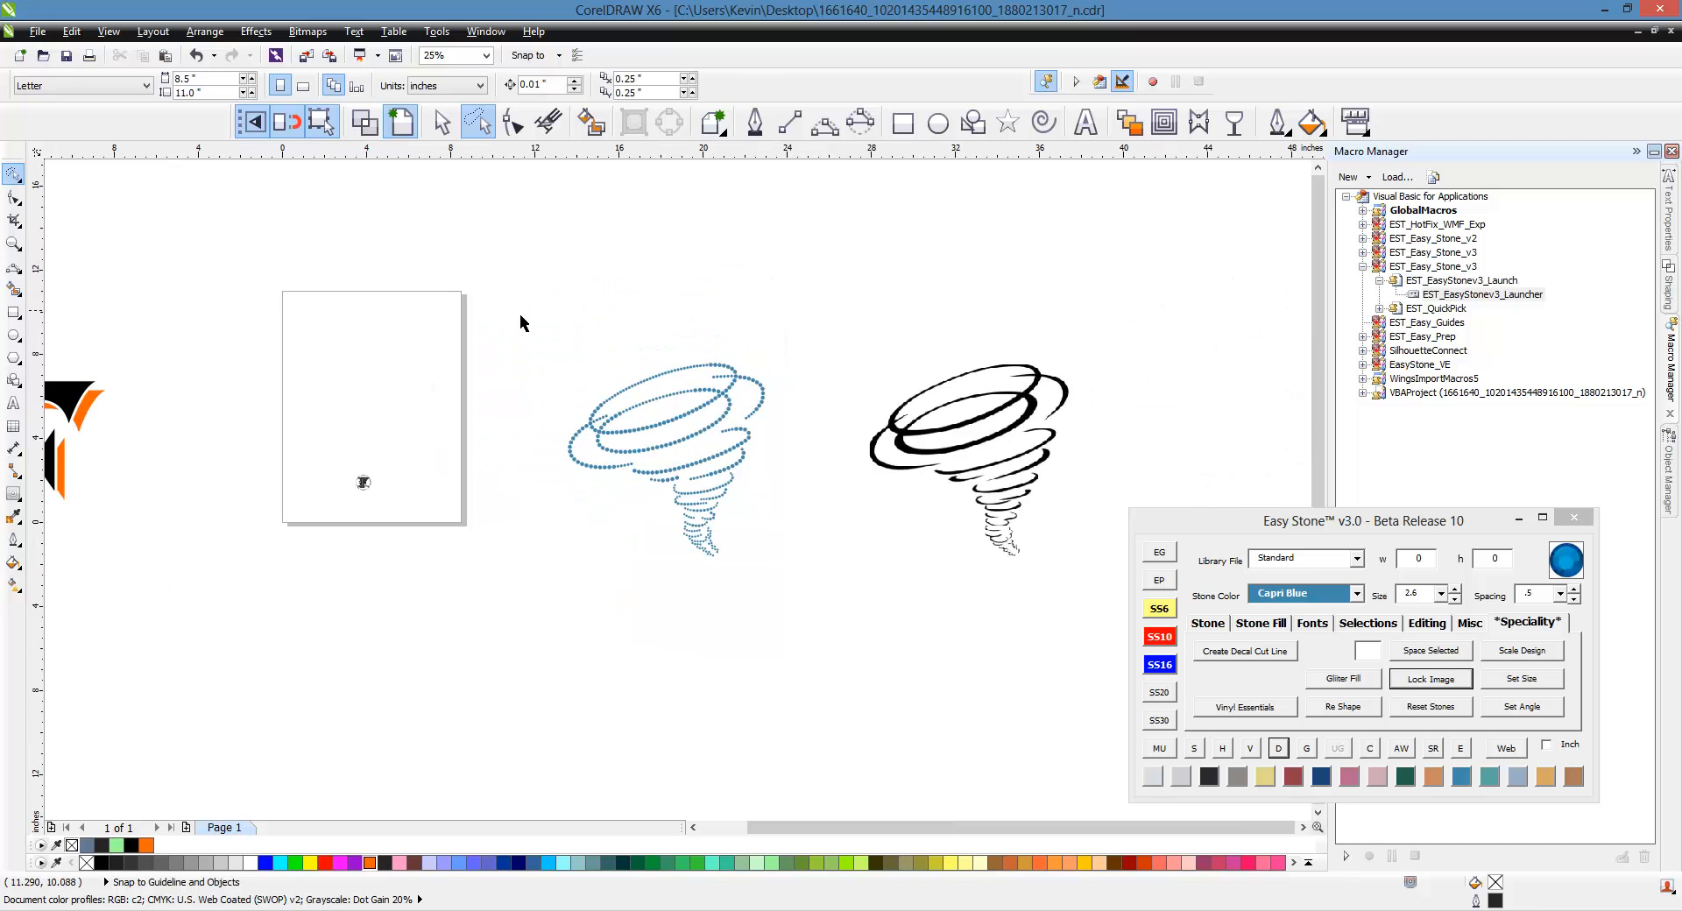
left_click_drag(519, 315, 762, 574)
left_click(442, 122)
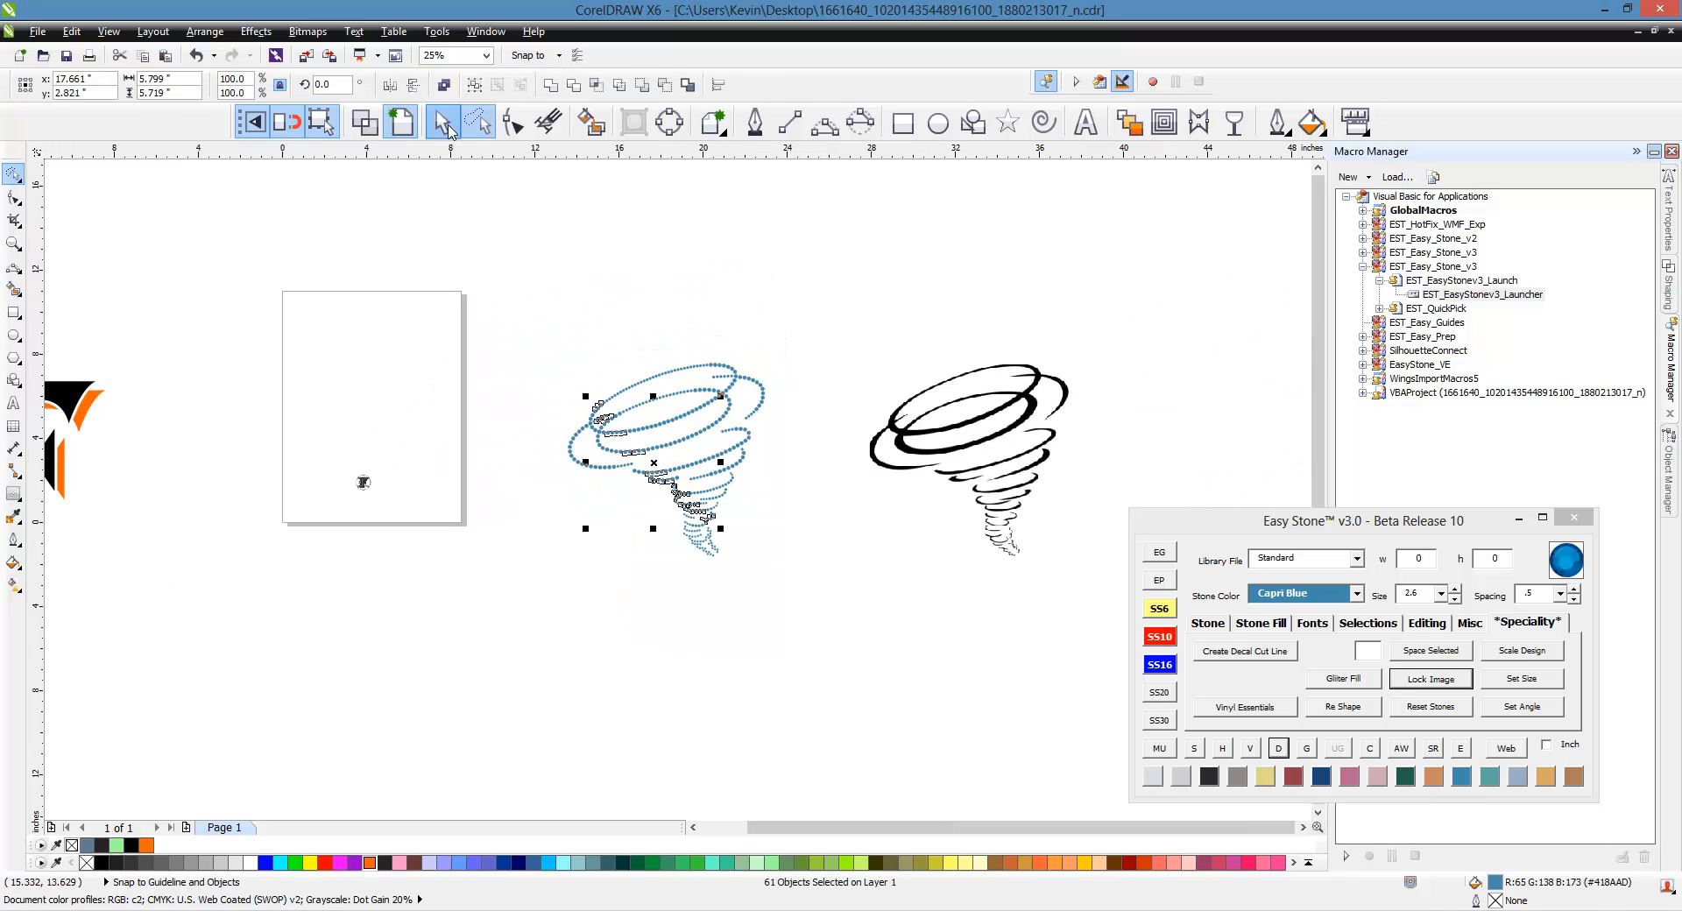
left_click(743, 337)
scroll(330, 413, "left", 5)
left_click_drag(313, 257, 579, 545)
scroll(508, 423, "down", 2)
left_click_drag(487, 403, 312, 405)
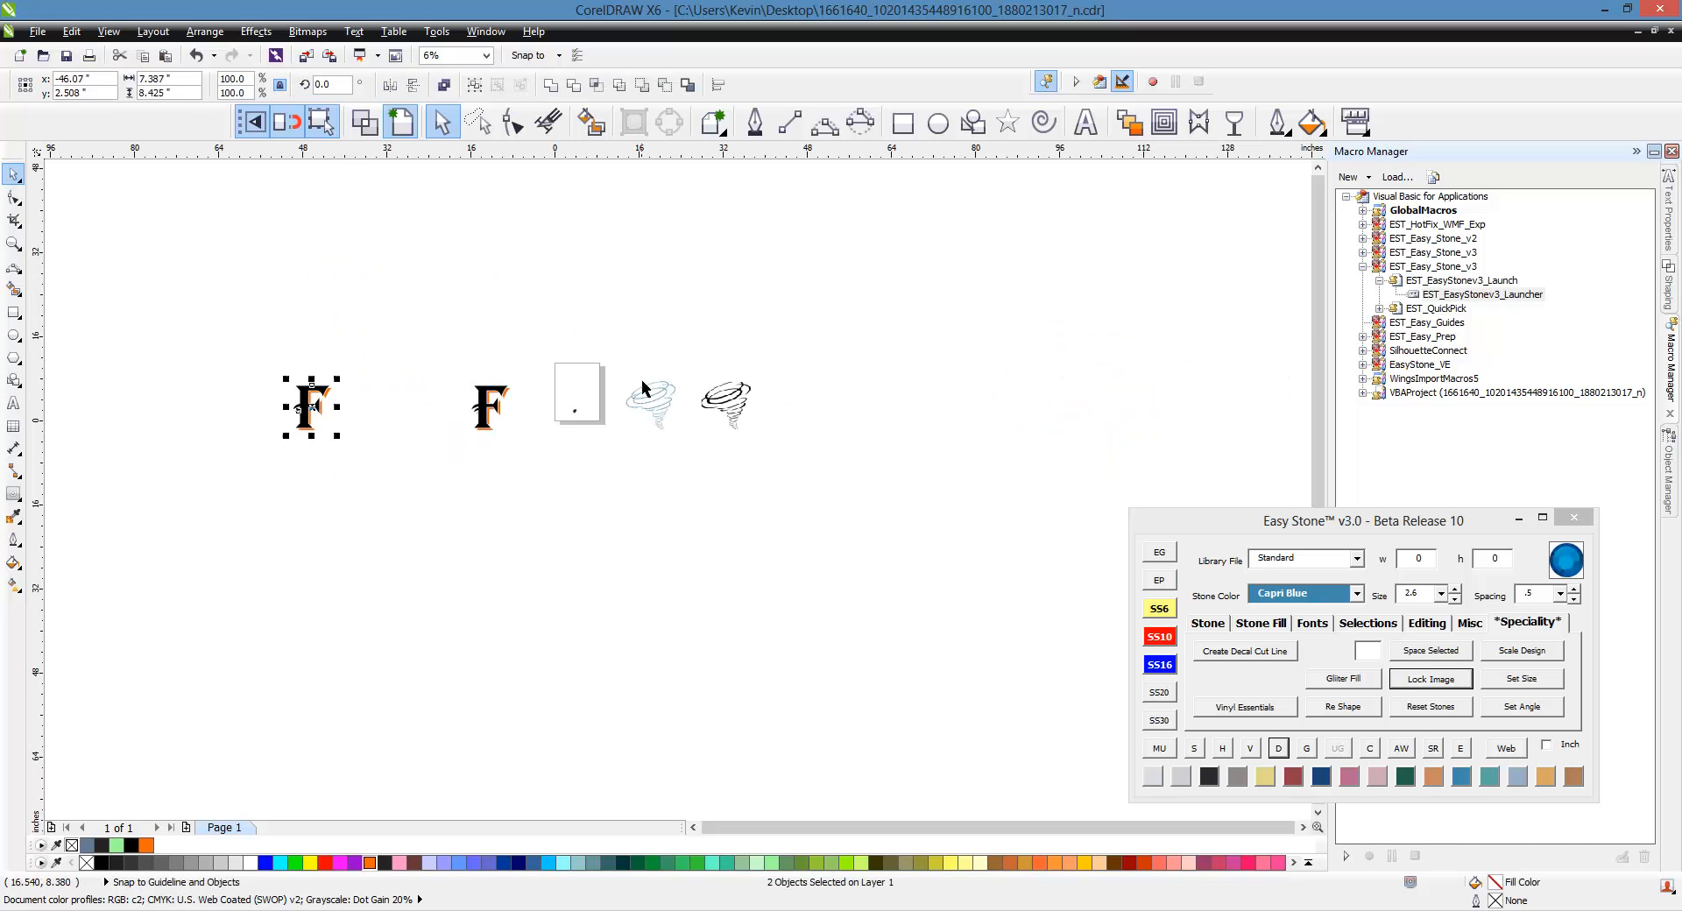
Select all the tornado's stones and move them to the left of the copied letter F.
left_click(629, 359)
scroll(631, 367, "up", 1)
left_click_drag(597, 360, 767, 571)
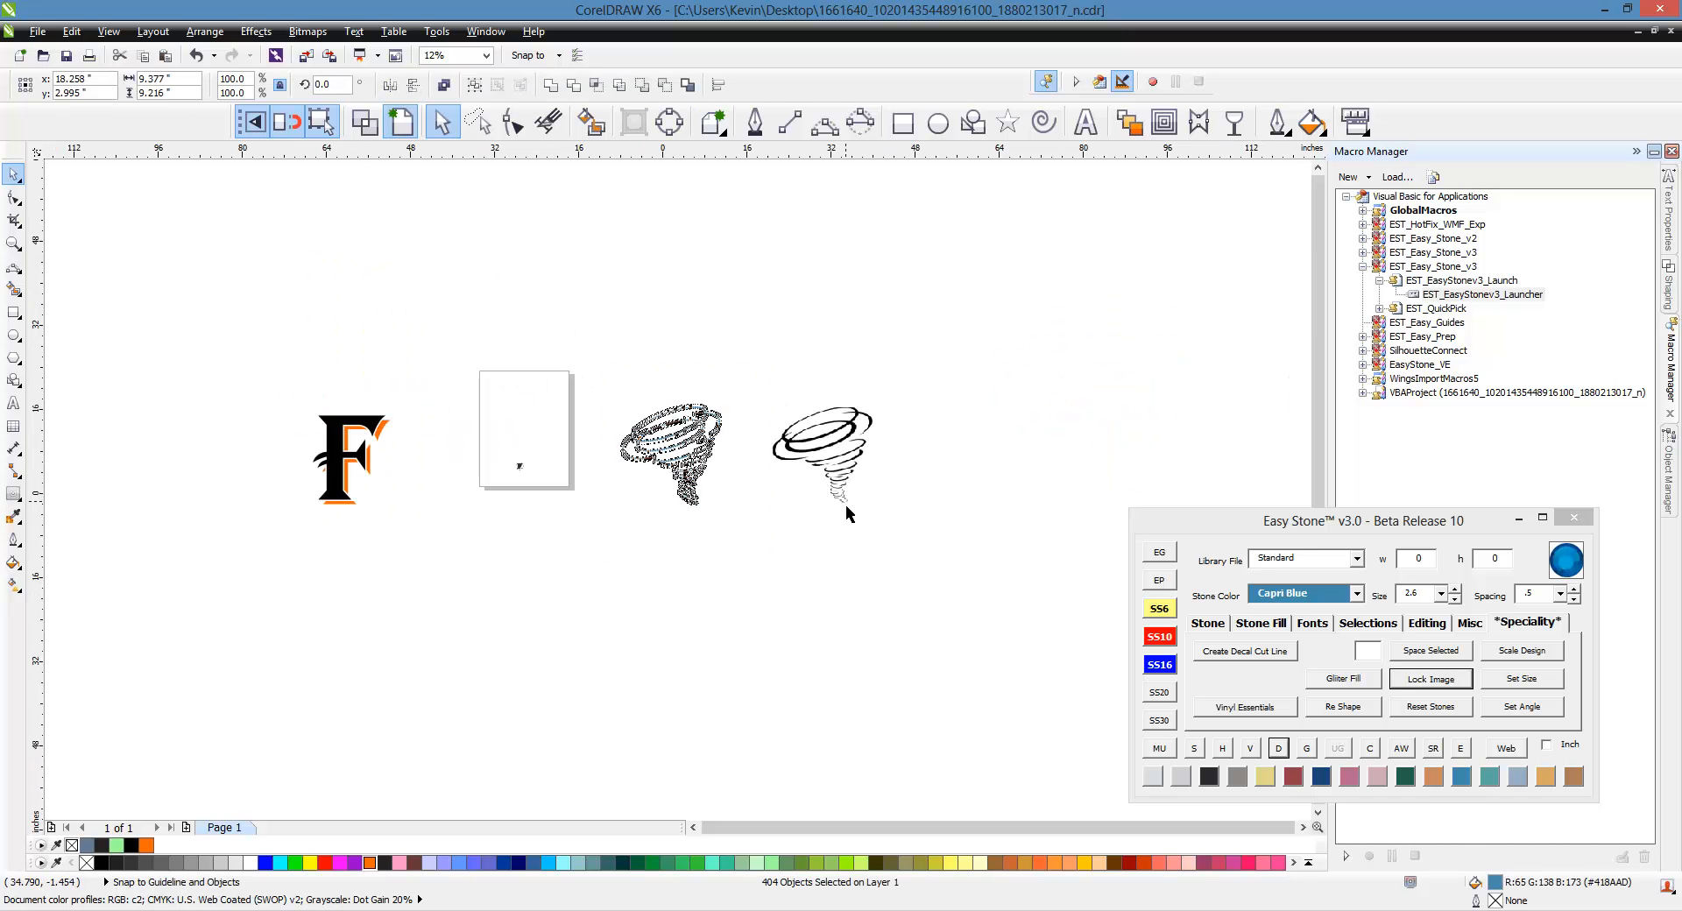
scroll(845, 504, "down", 1)
left_click_drag(784, 499, 365, 491)
Recolour all the tornado's stones to Crystal.
scroll(342, 482, "up", 2)
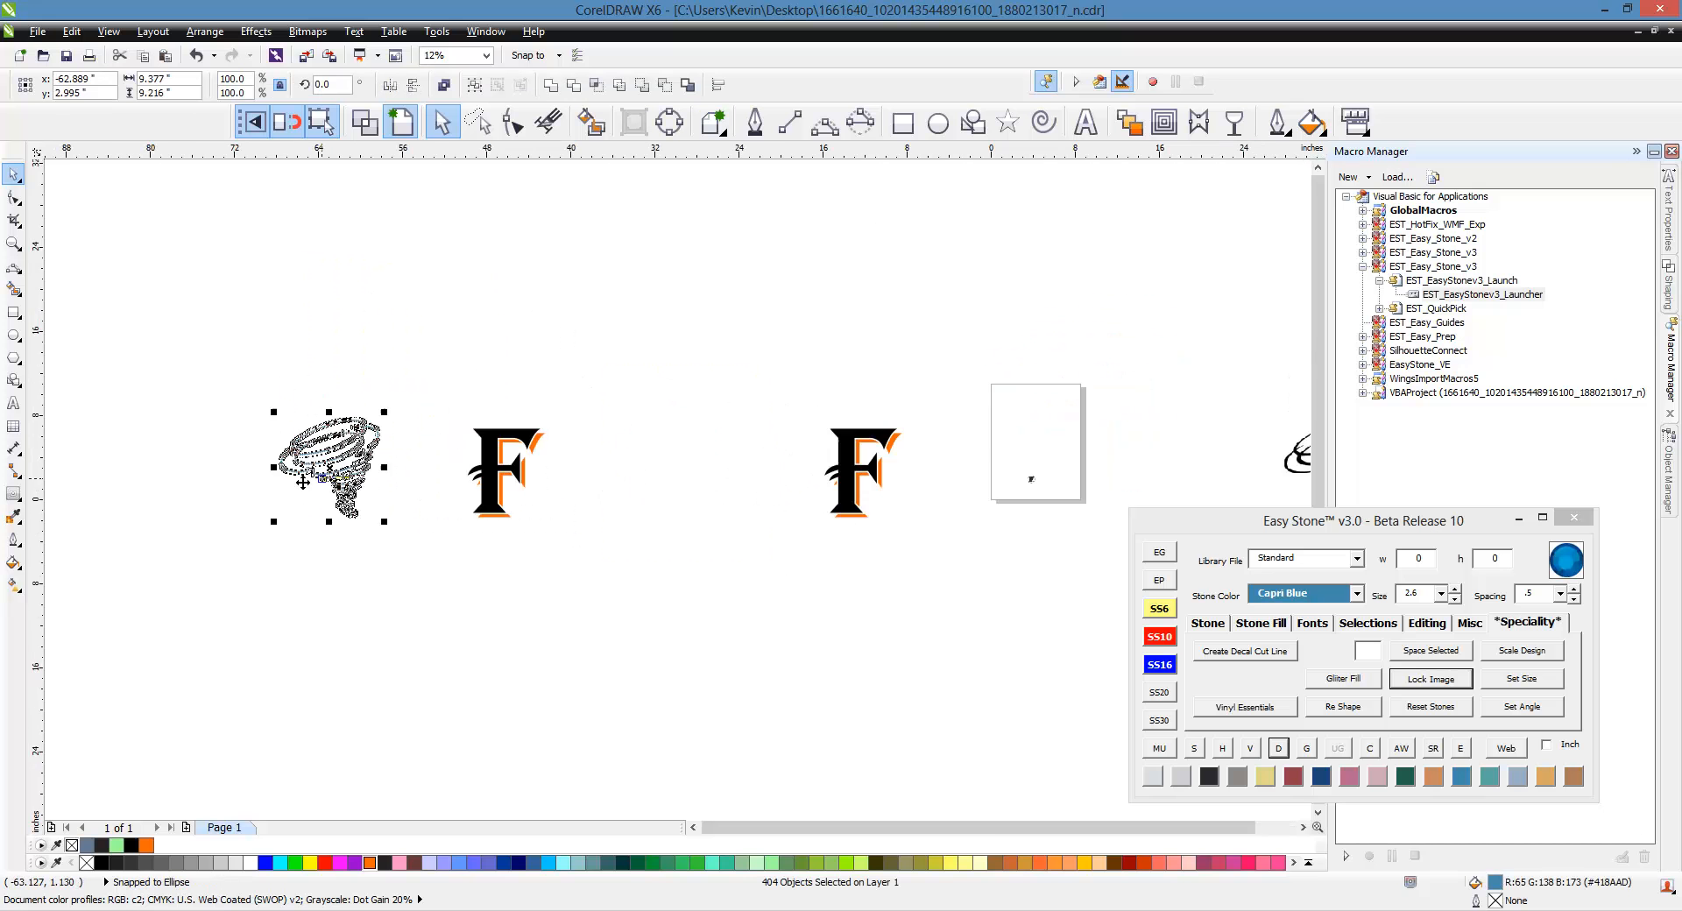
left_click(1161, 749)
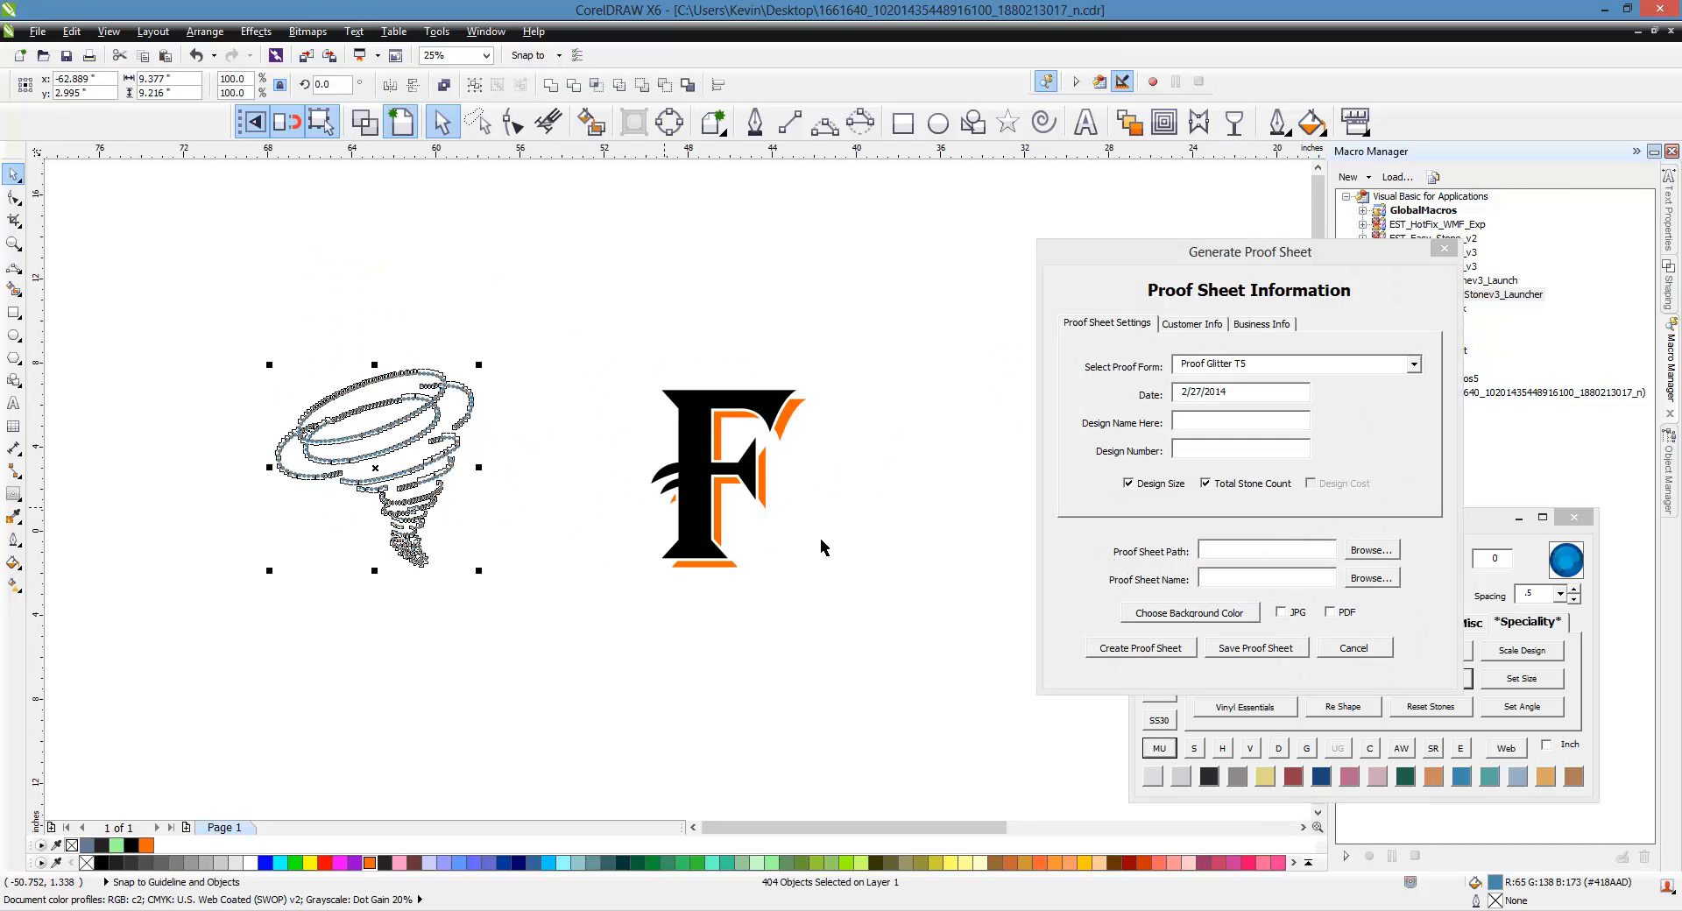
left_click(1450, 254)
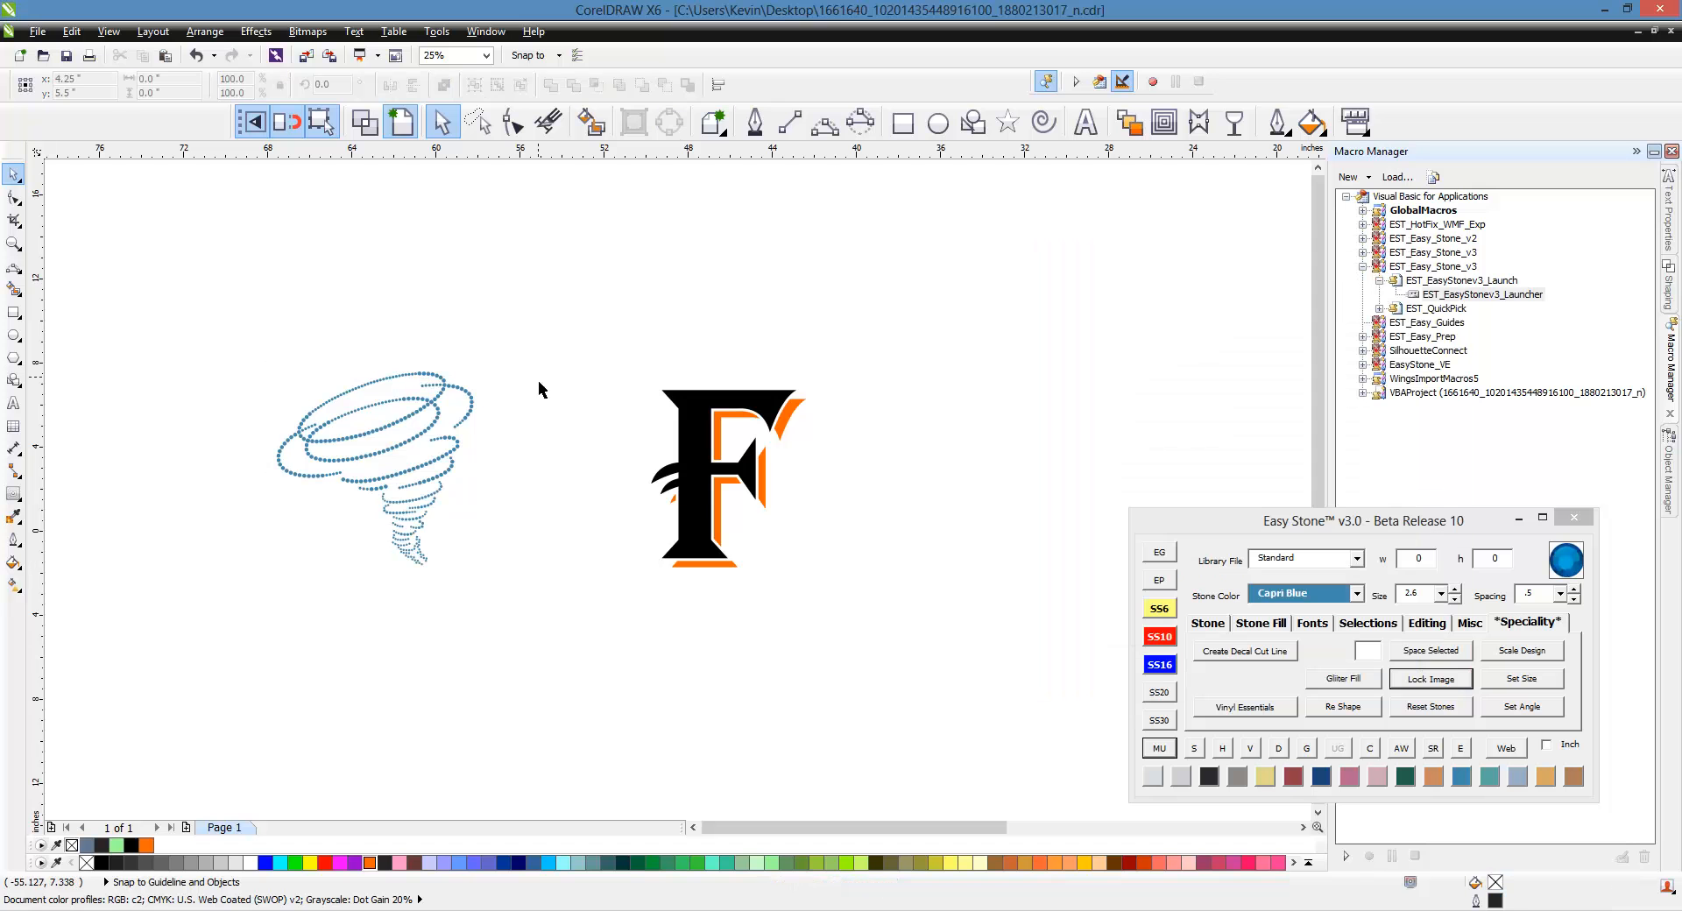
left_click(232, 316)
left_click_drag(208, 305, 543, 644)
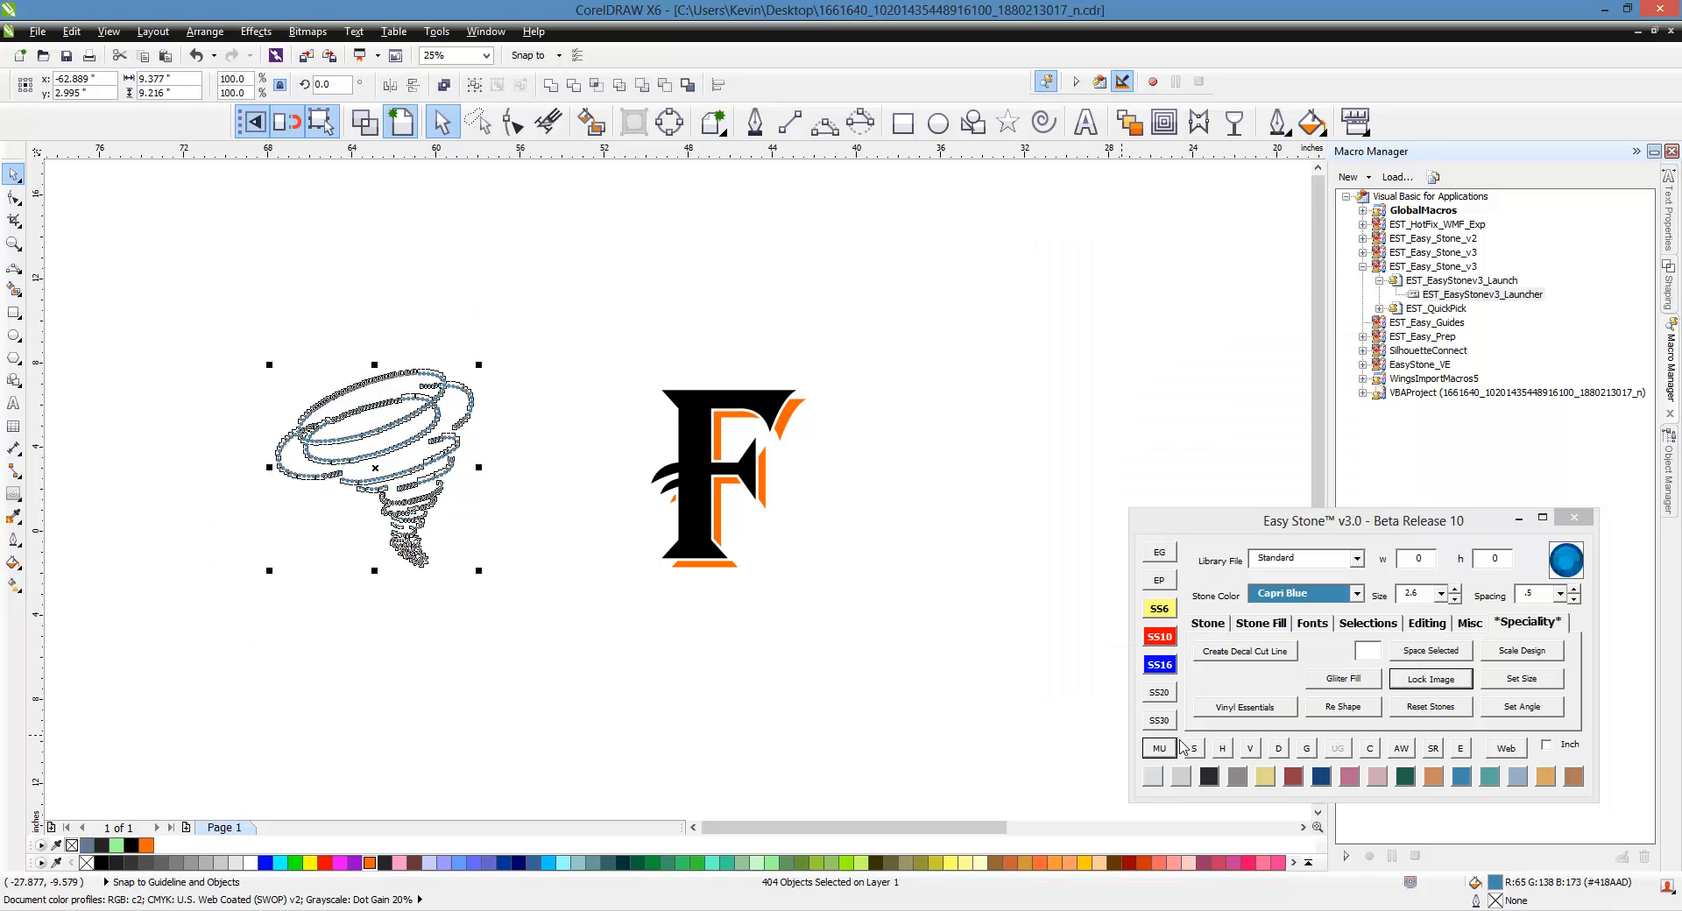
left_click(1155, 778)
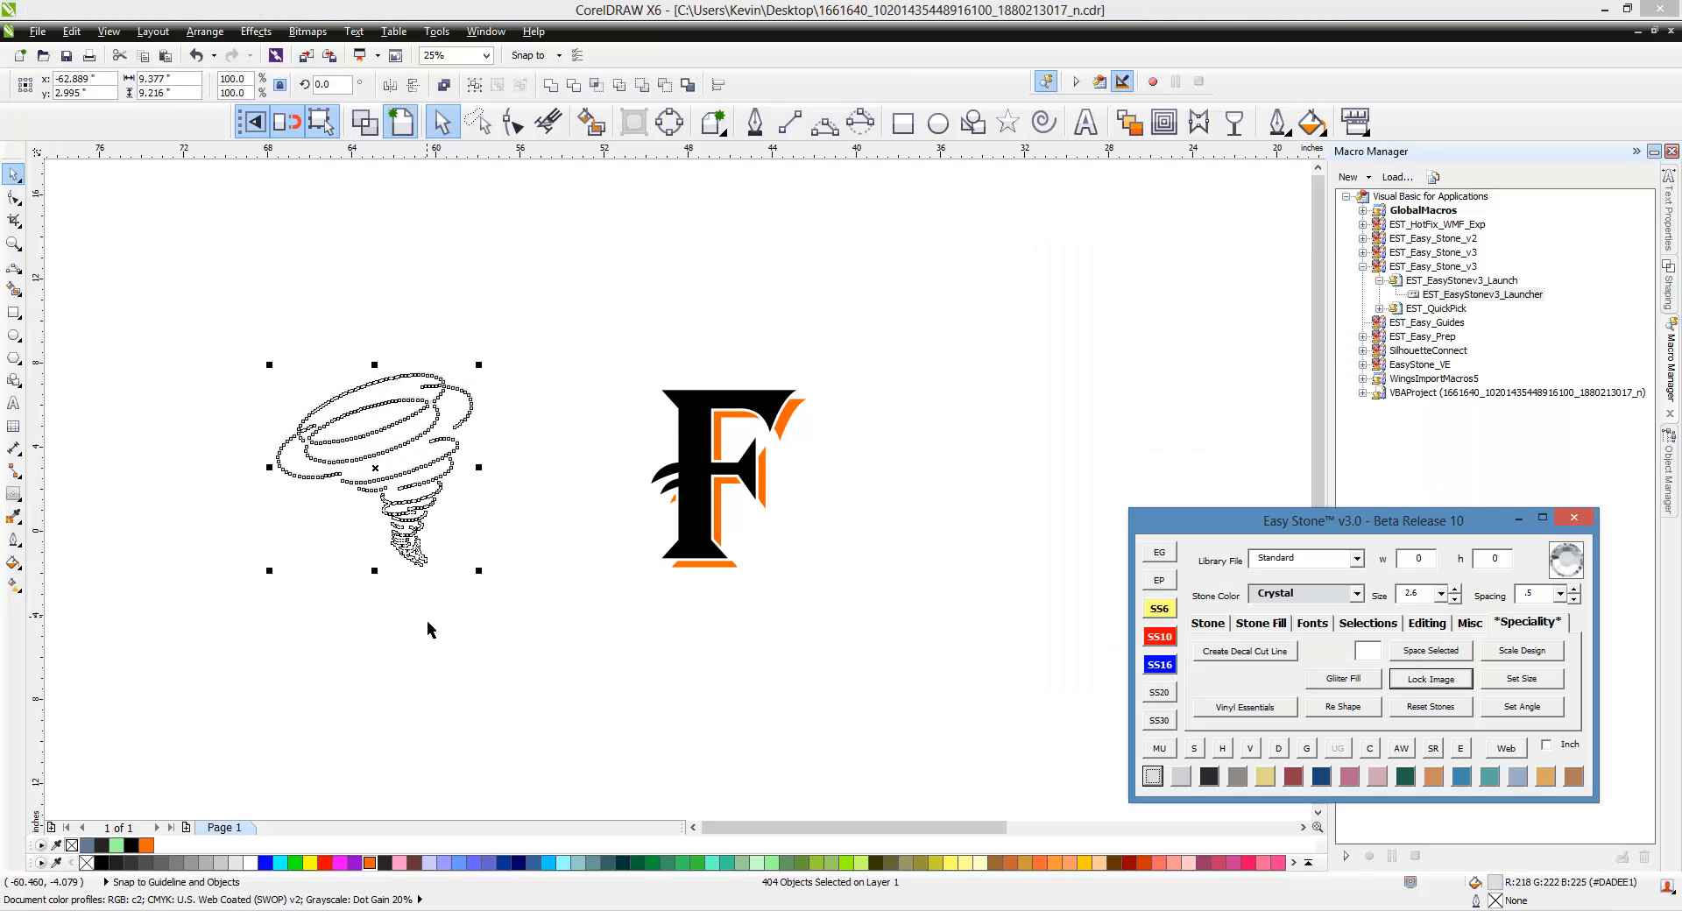
Lay the Crystal stone tornado over the copied letter F and nudge it slightly to the left.
left_click(225, 316)
left_click_drag(213, 306, 536, 618)
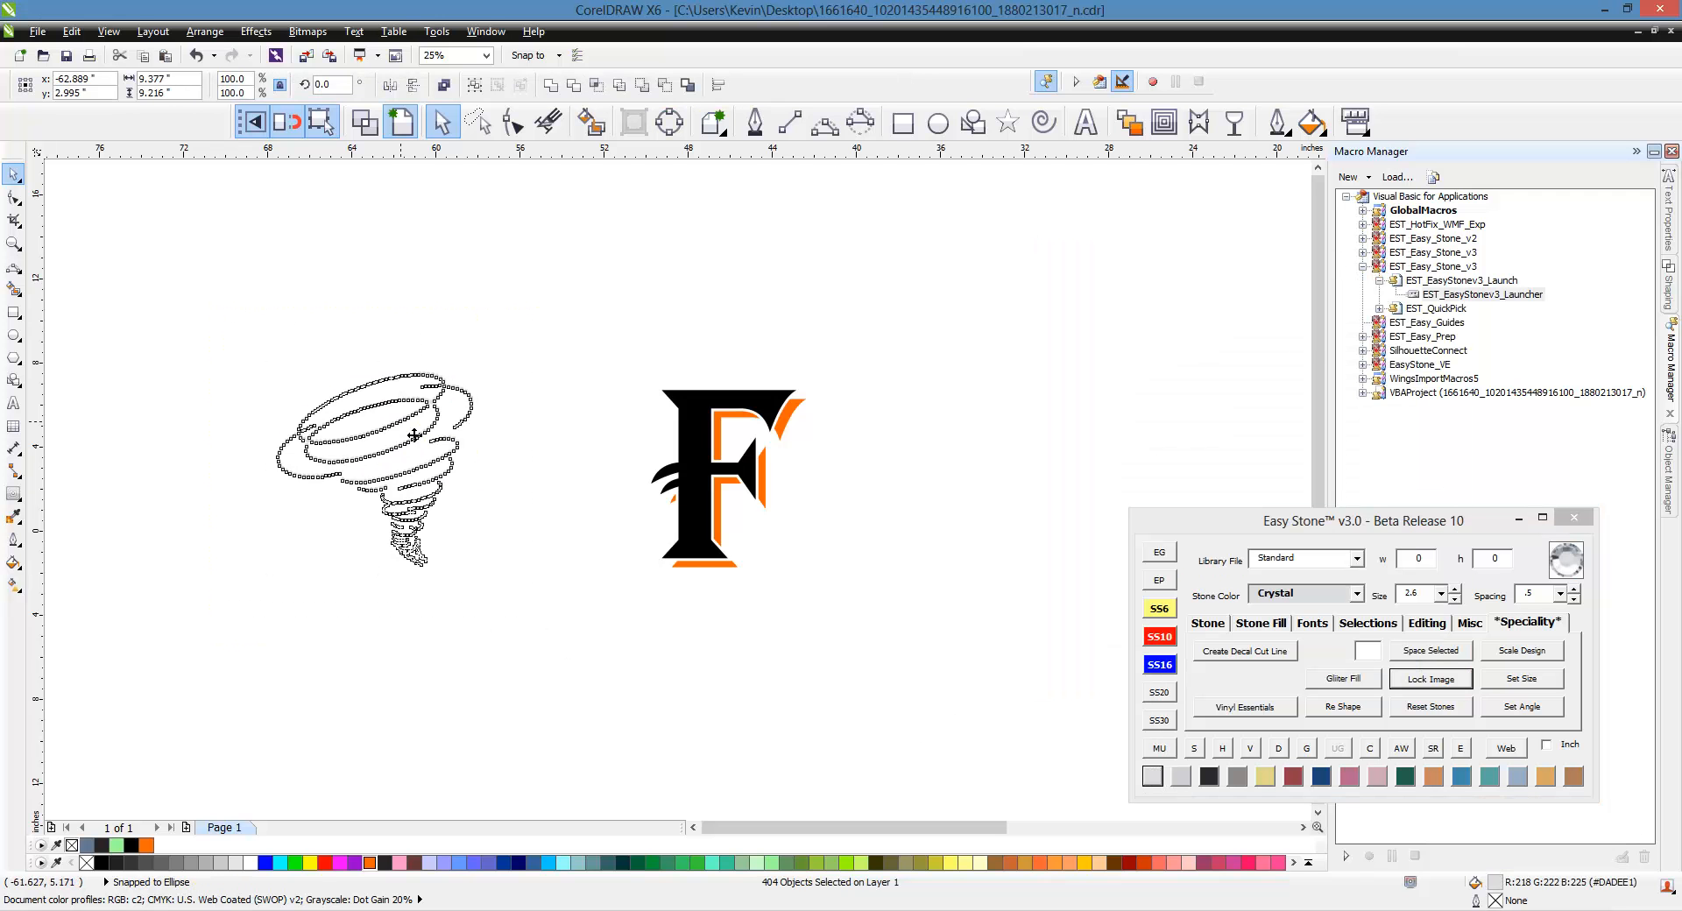
left_click_drag(375, 447, 736, 447)
scroll(736, 447, "up", 2)
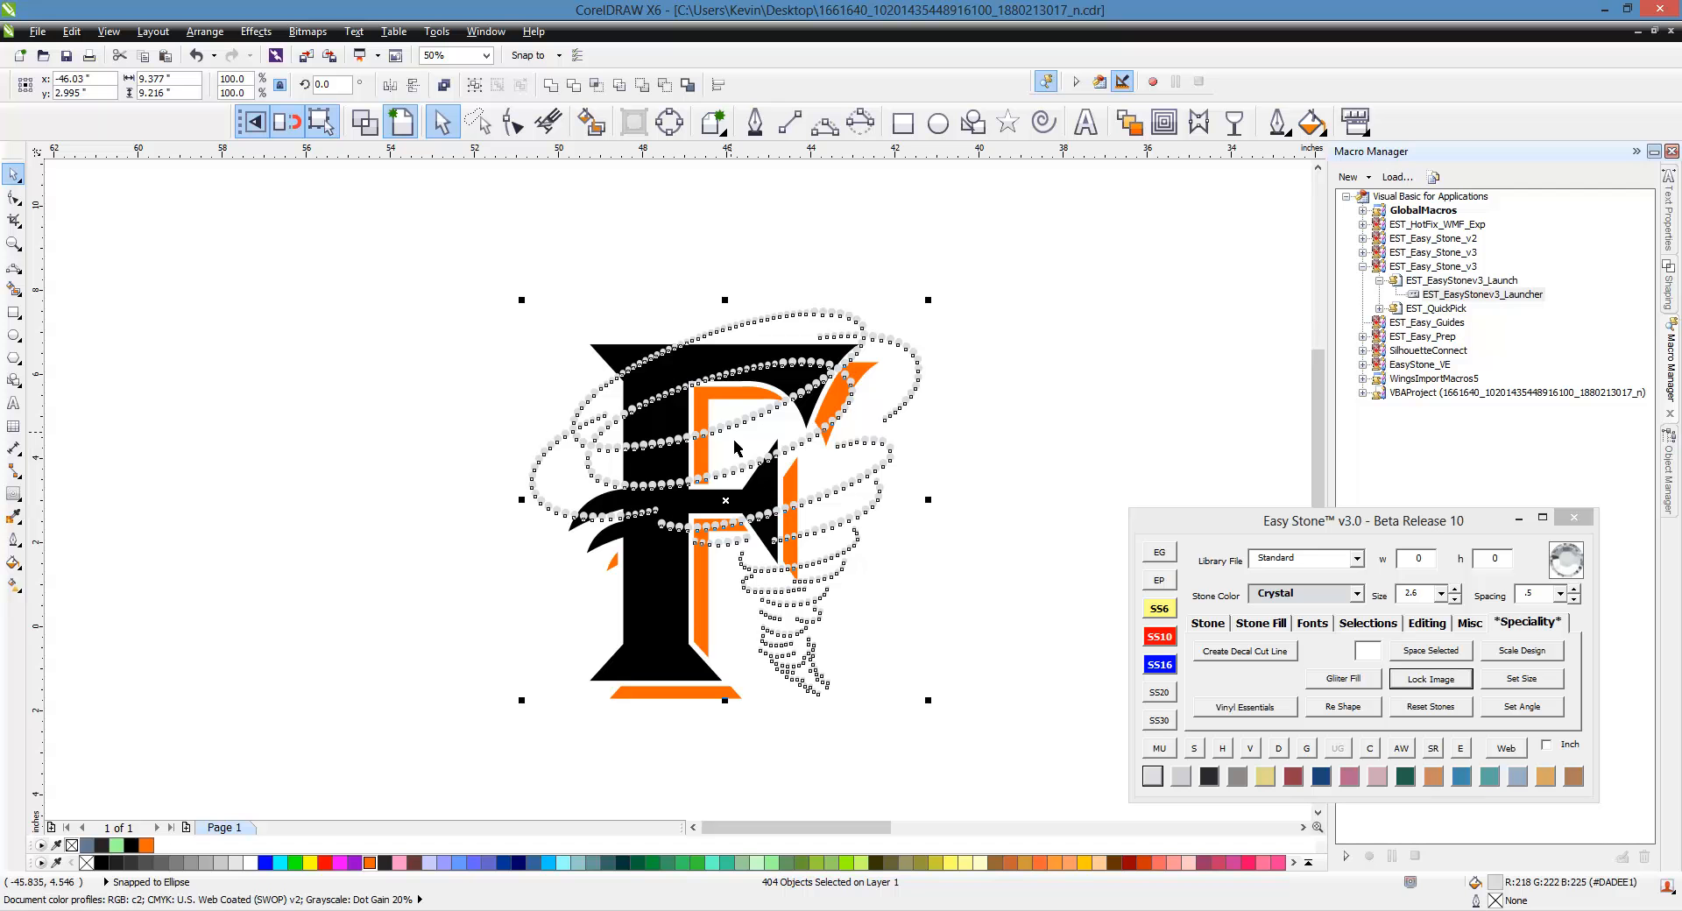
key("Left")
key("Left")
key("Left")
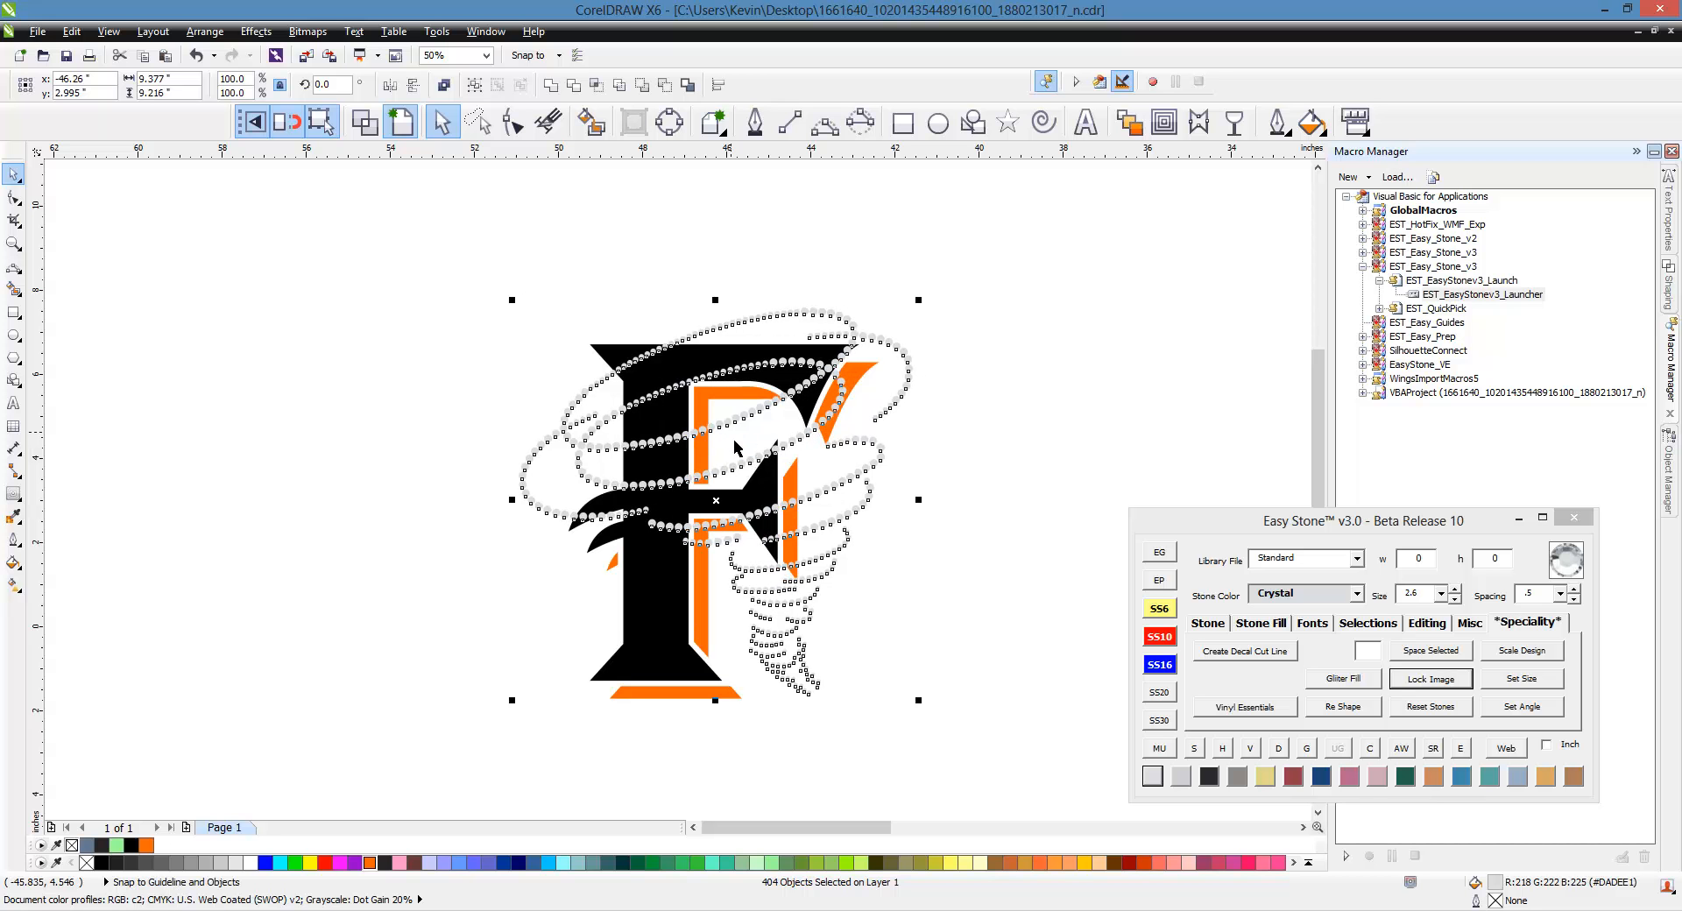
key("Left")
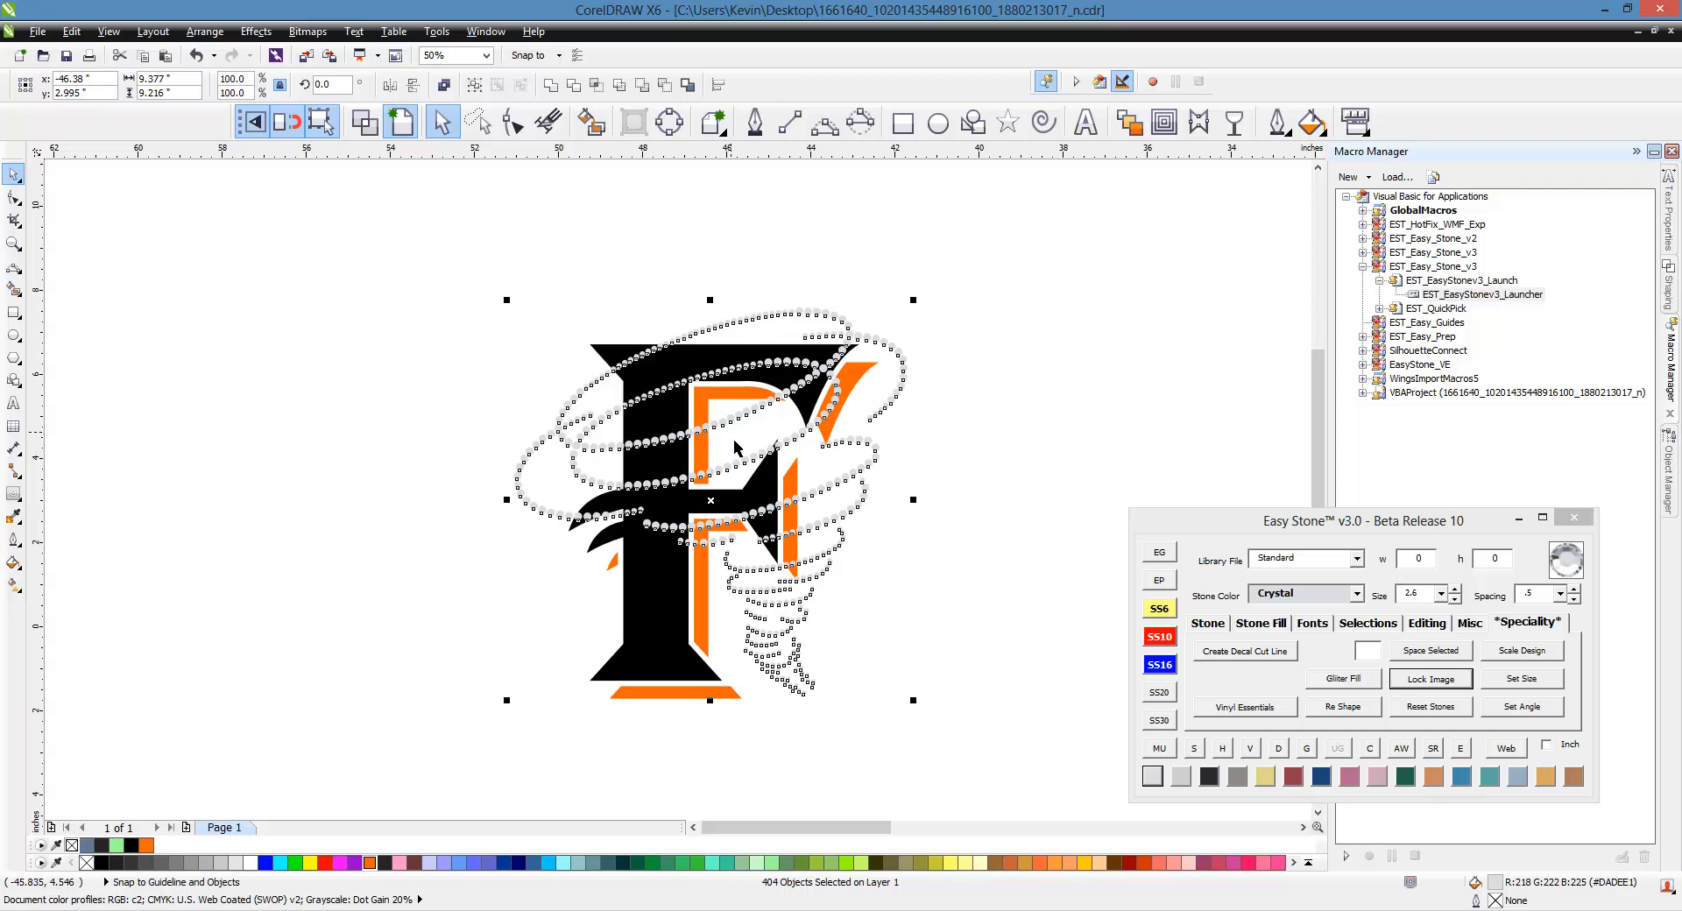
Check the contour value set for the decal cut line and close it without changes.
scroll(734, 447, "up", 2)
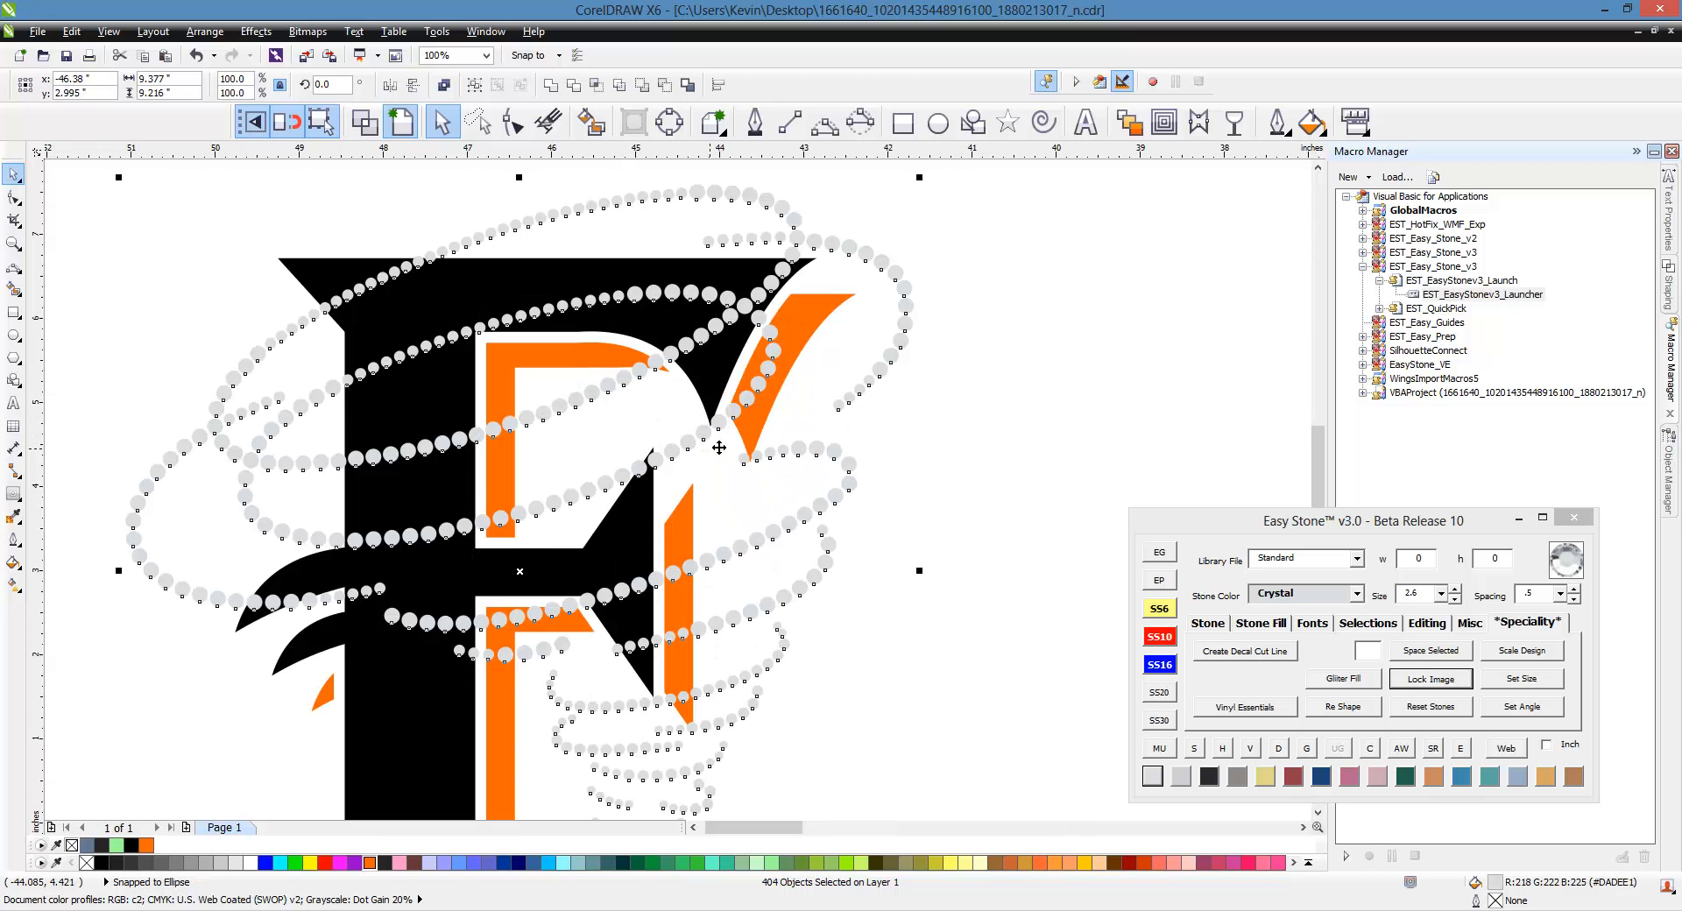
scroll(719, 448, "down", 2)
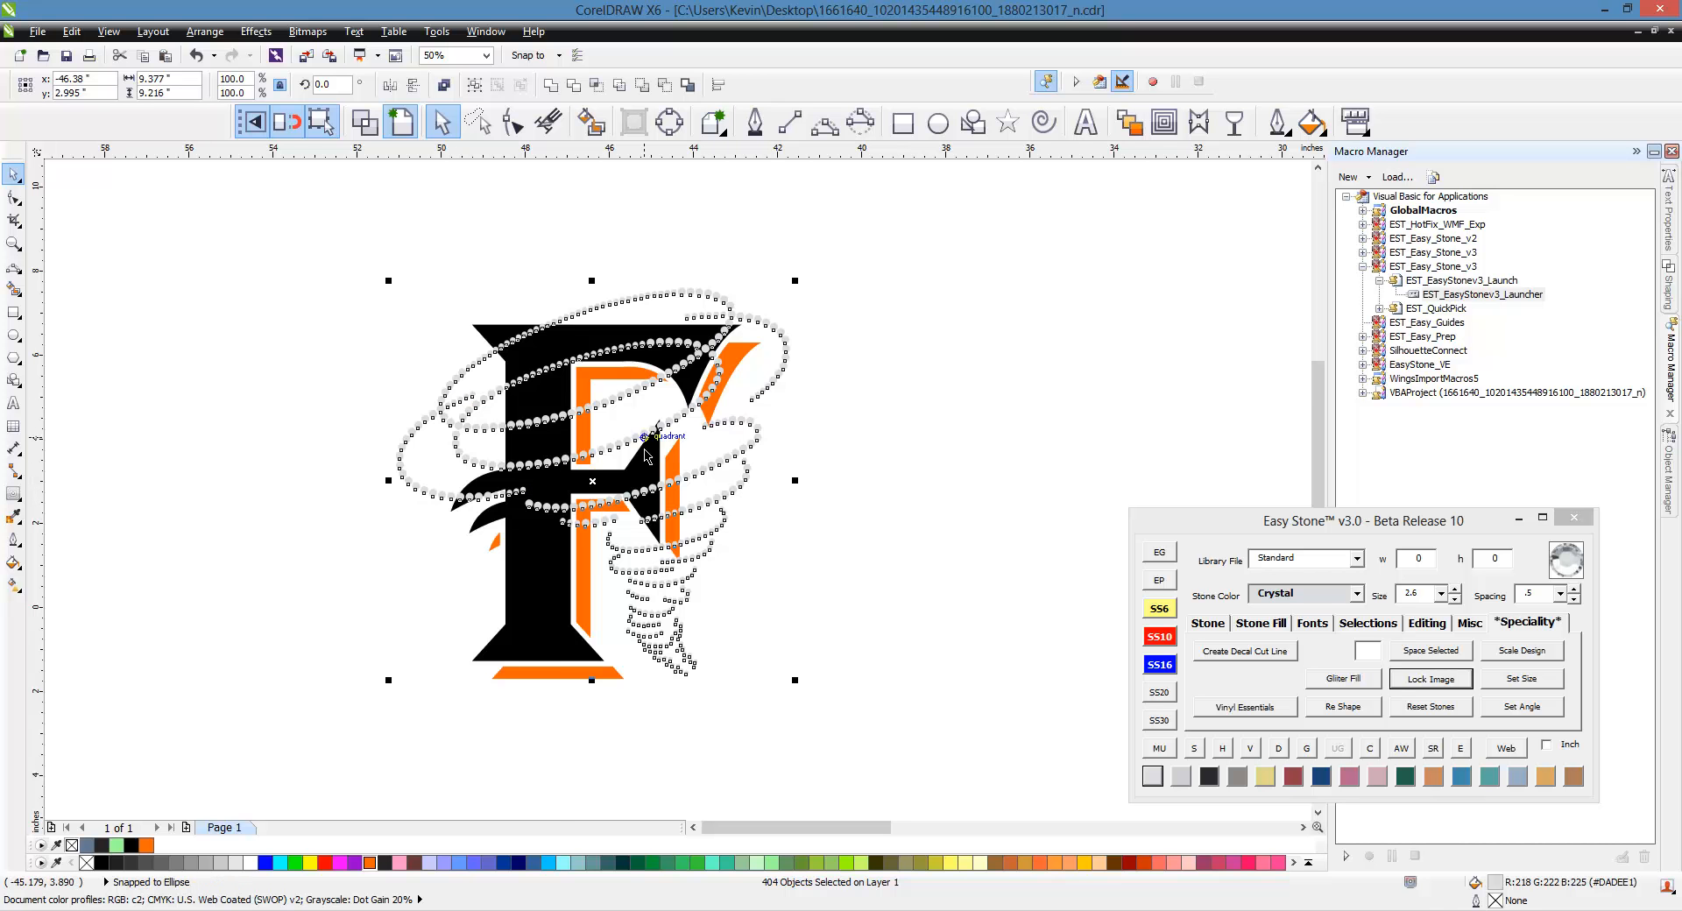
scroll(748, 385, "up", 2)
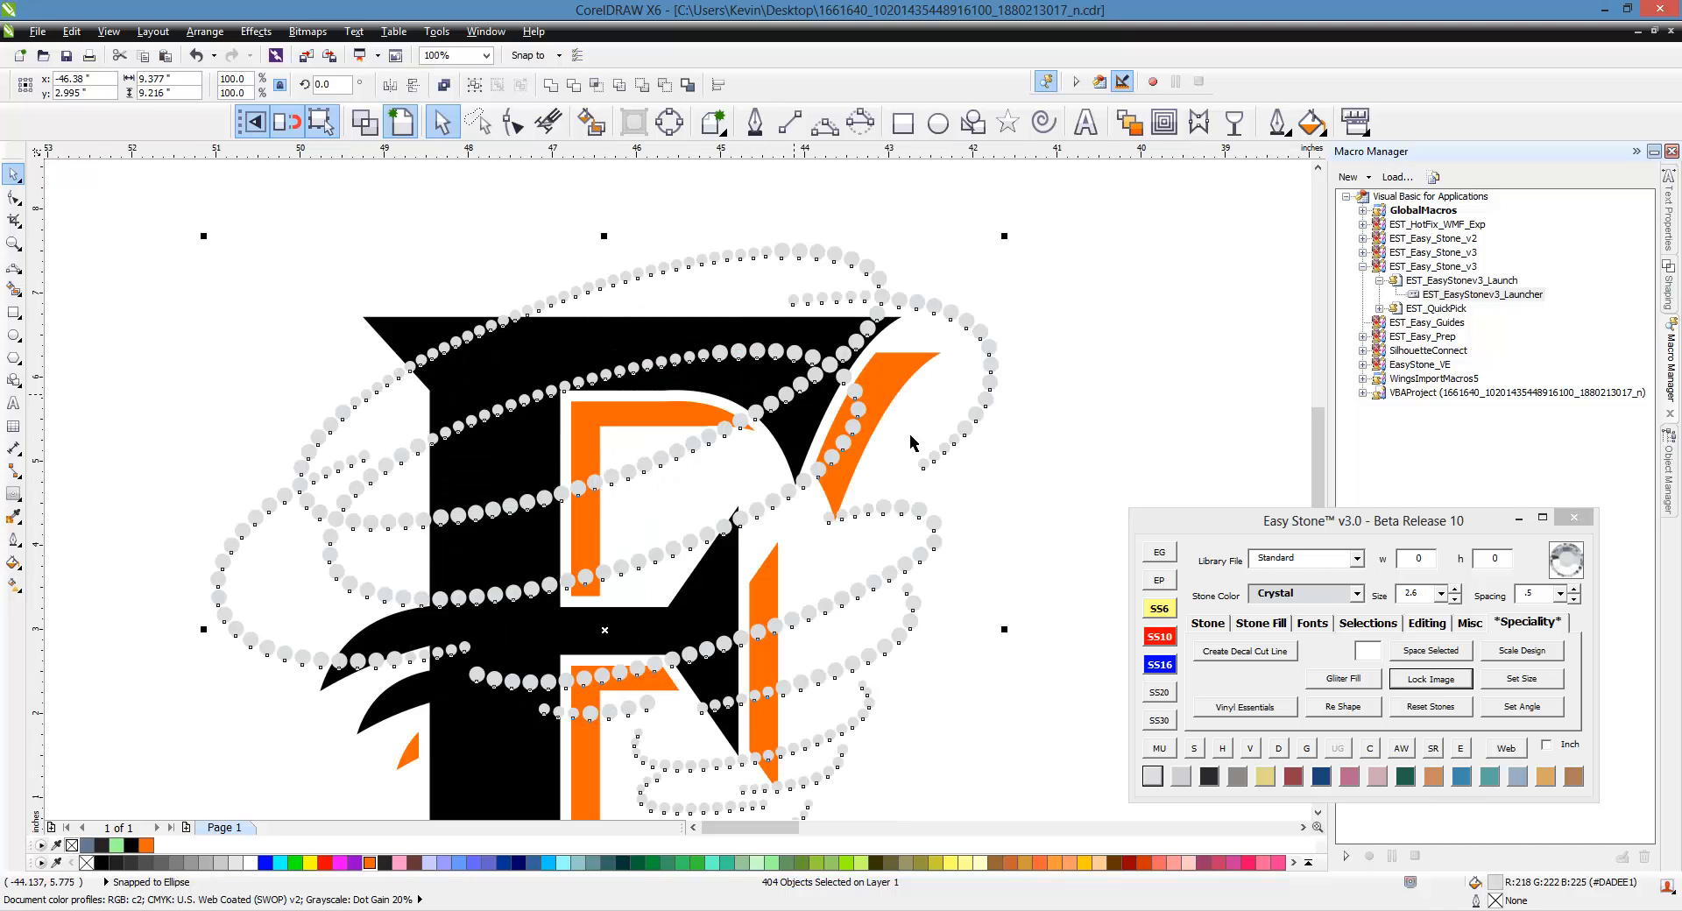
left_click(1524, 625)
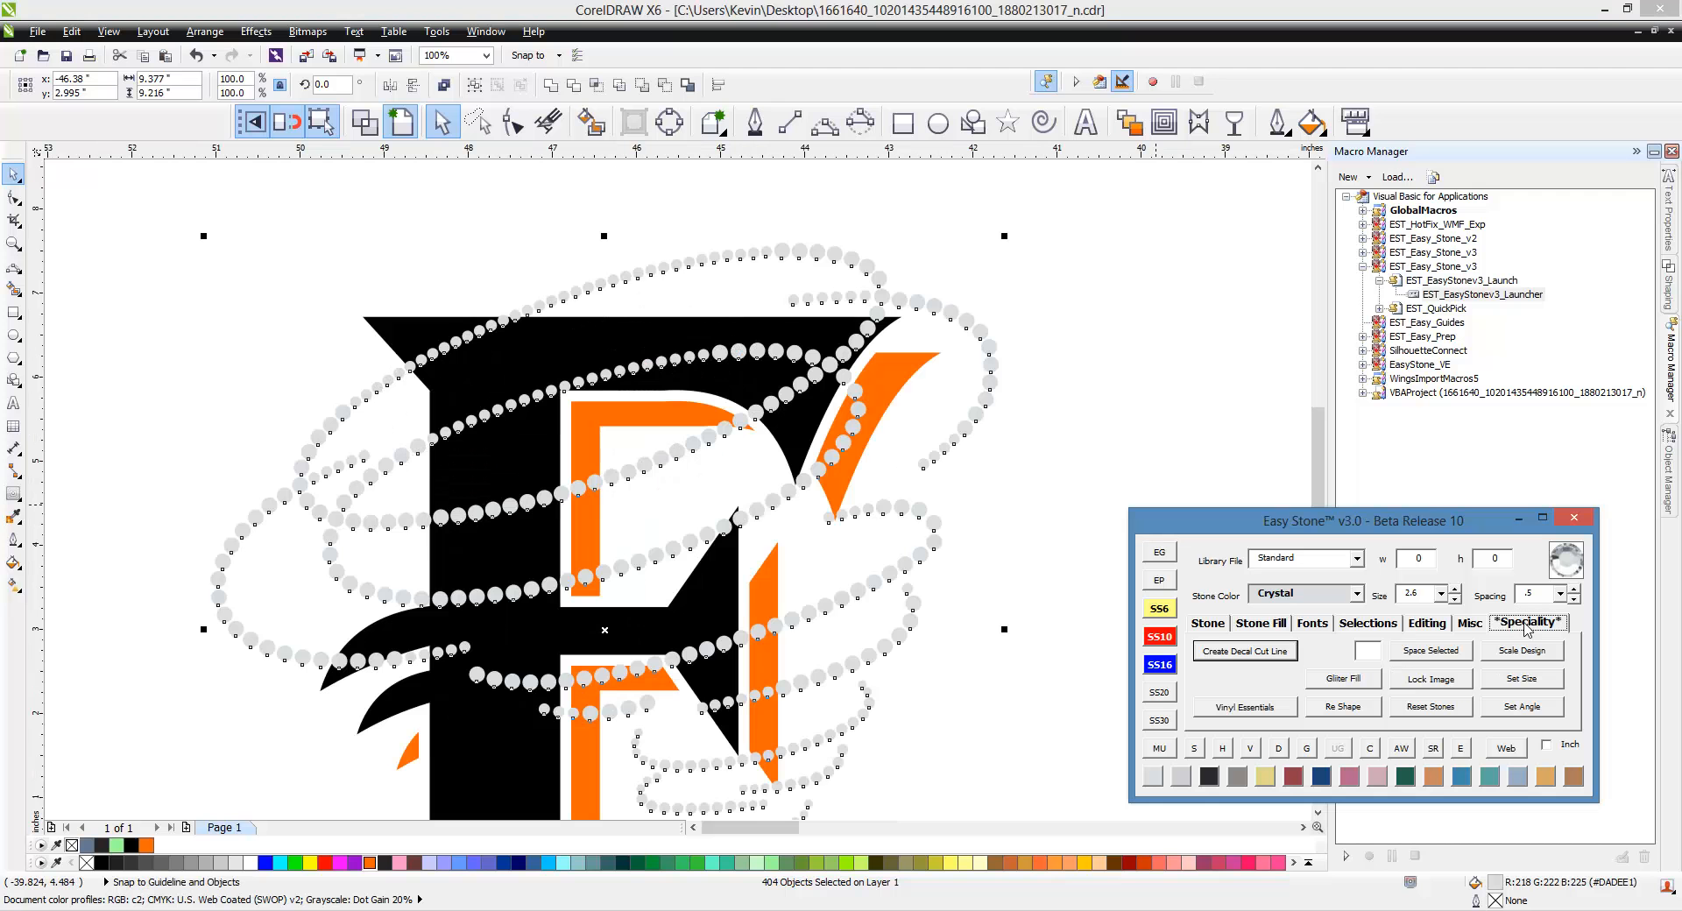
left_click(1267, 657)
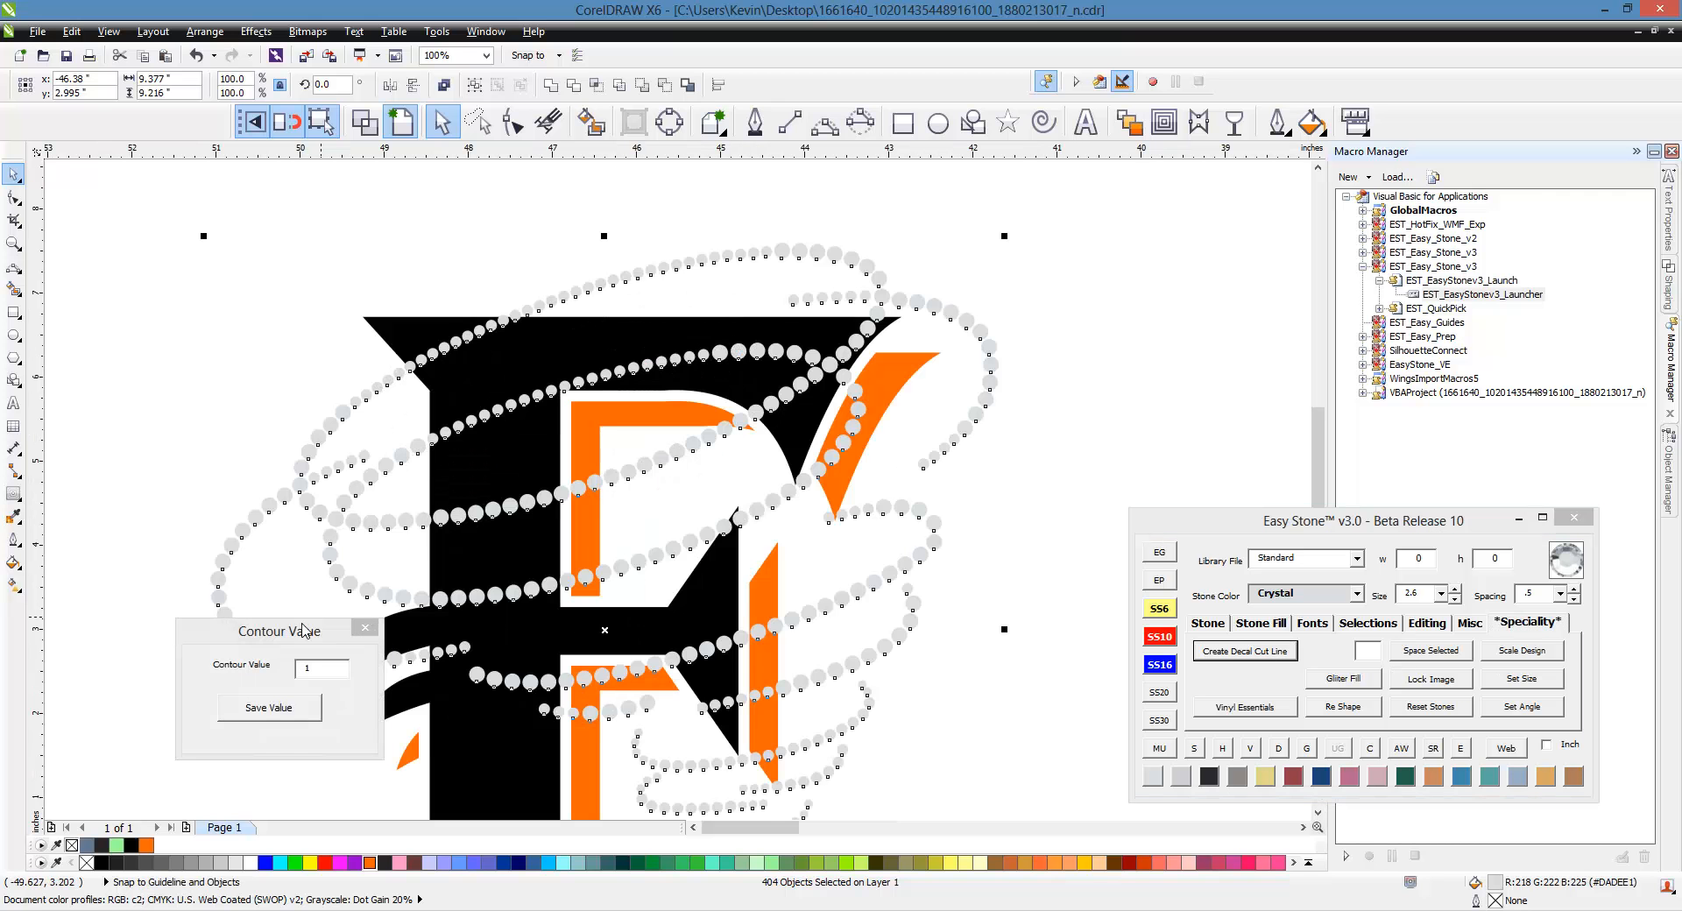
left_click_drag(303, 629, 1192, 276)
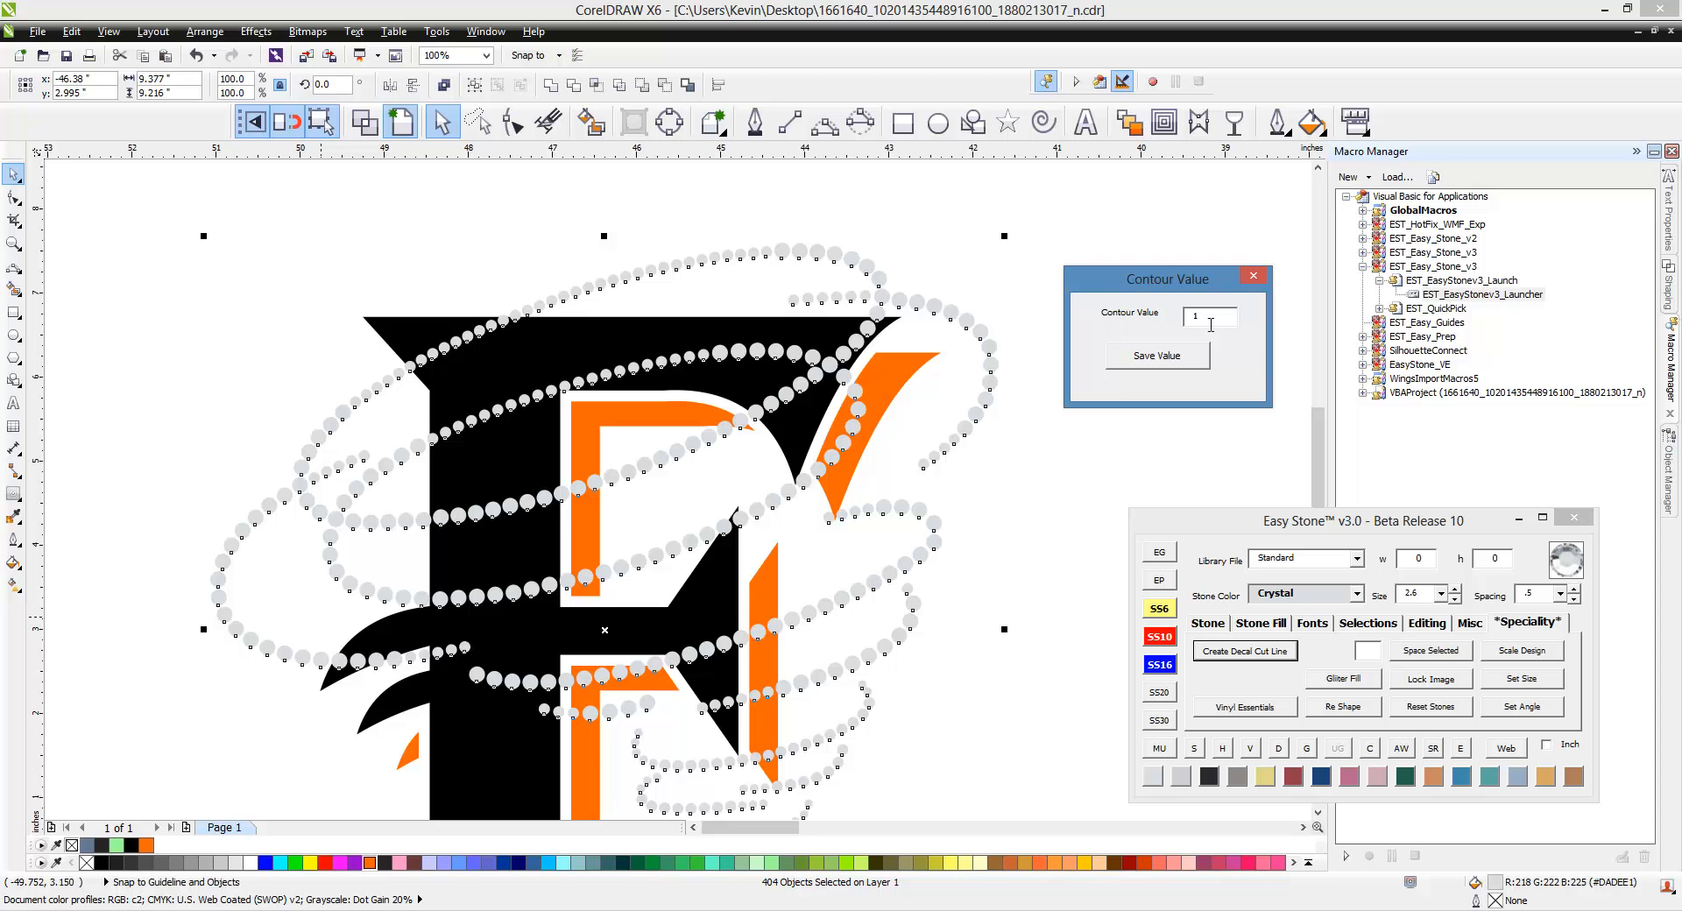
left_click(1253, 280)
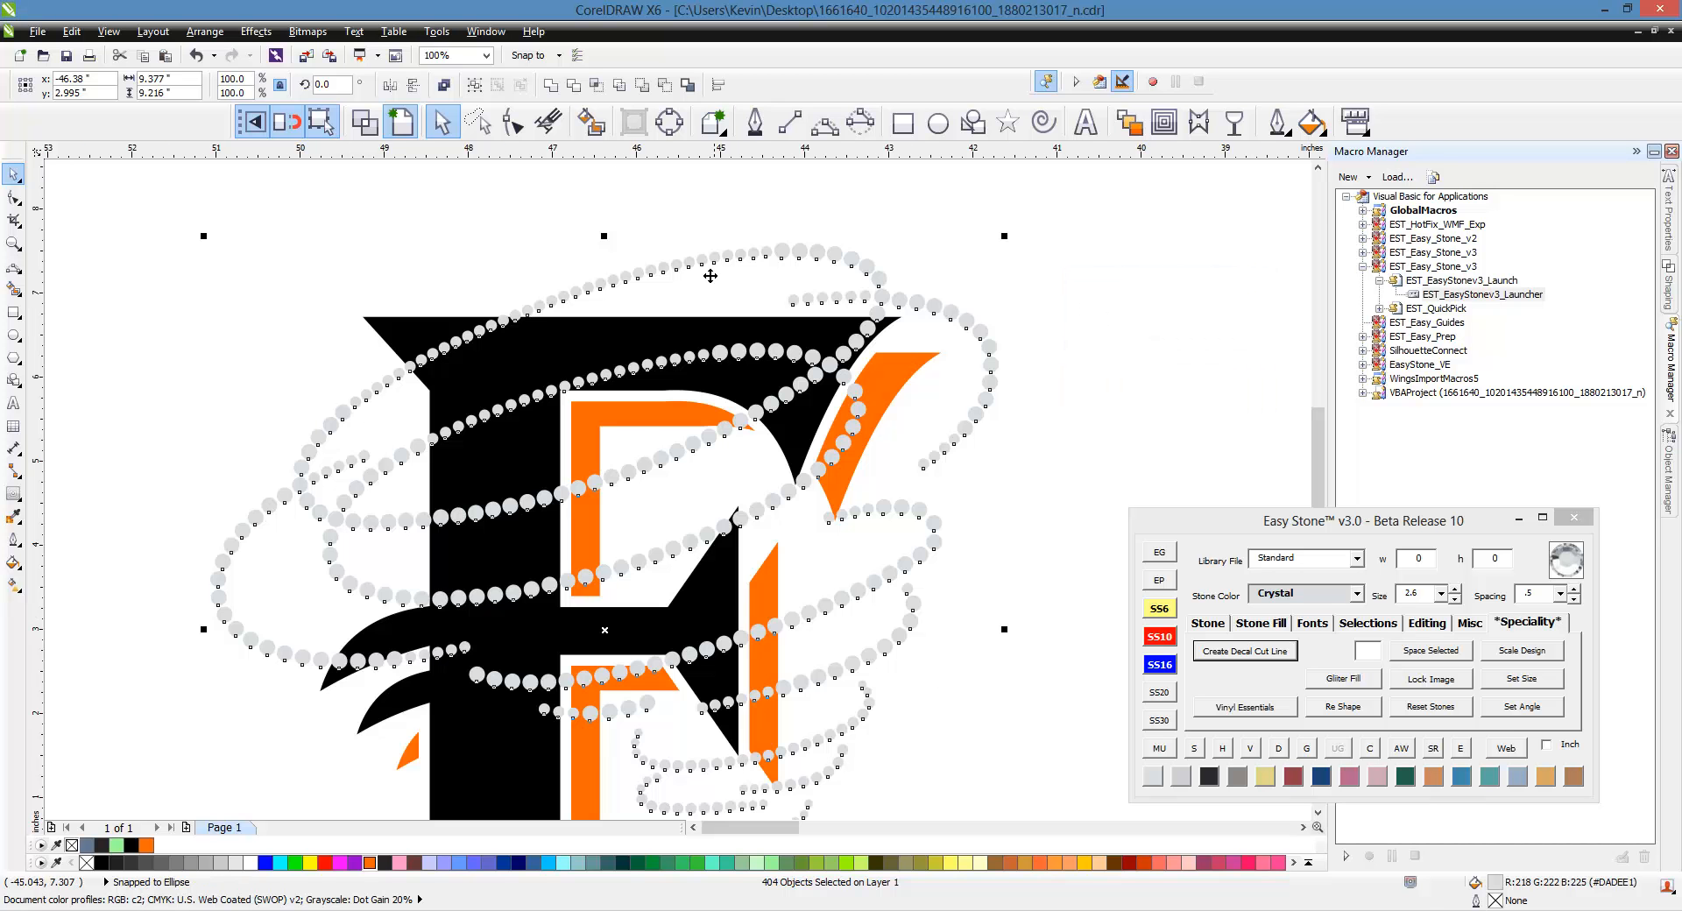
Create a decal cut line around the tornado's stones.
scroll(711, 276, "down", 2)
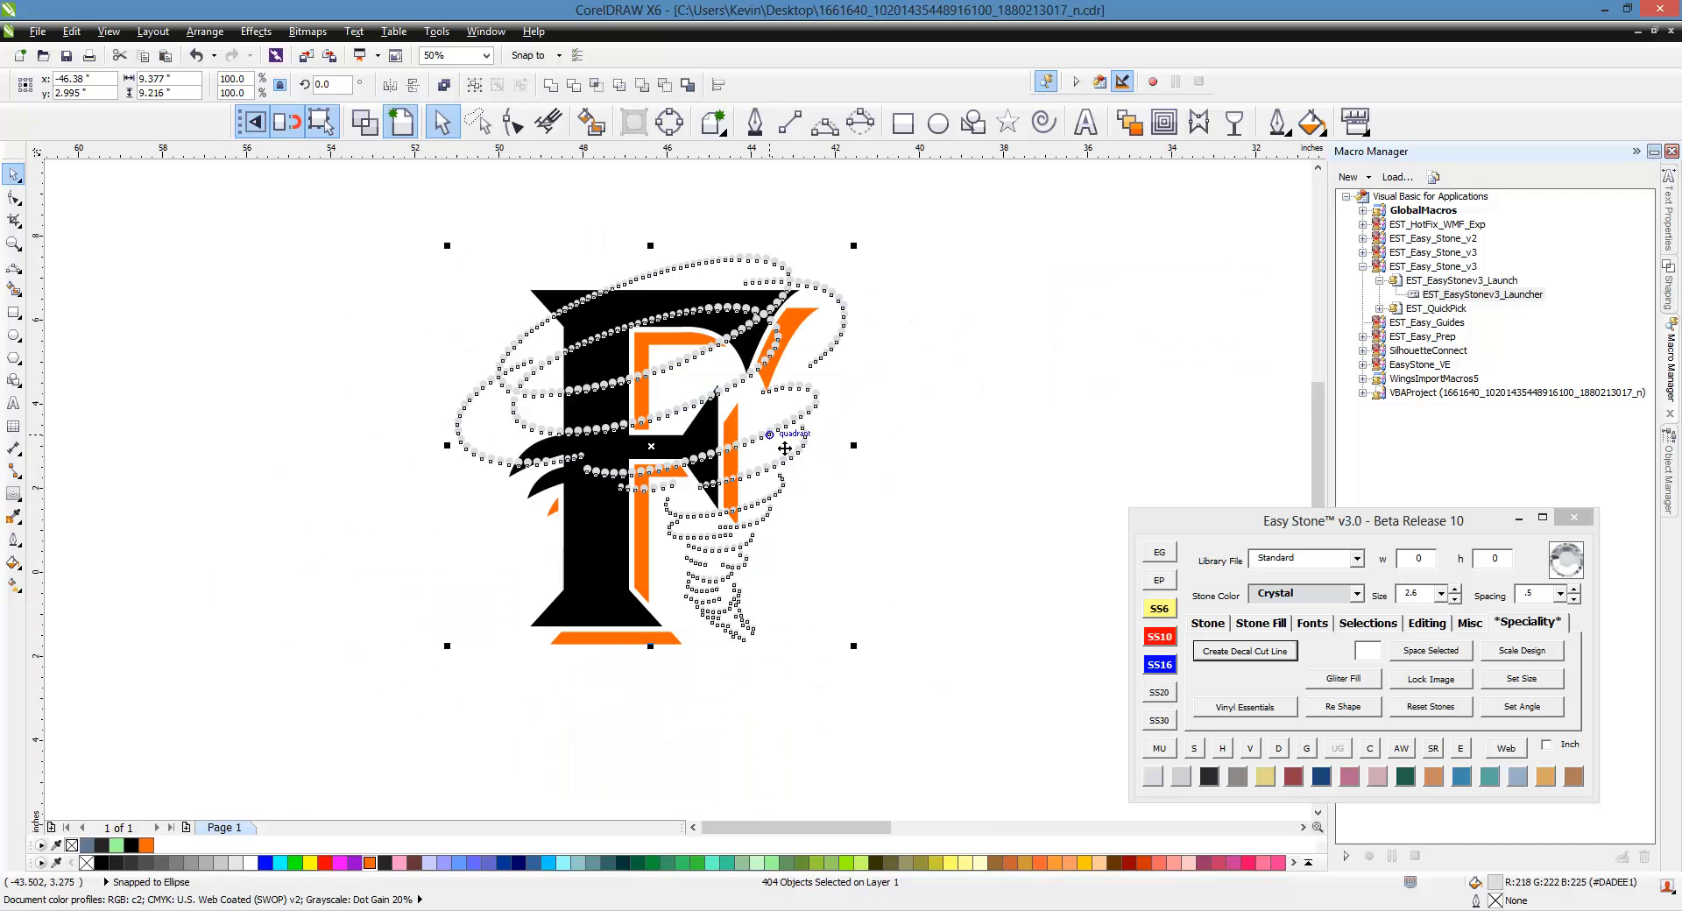
left_click(1243, 651)
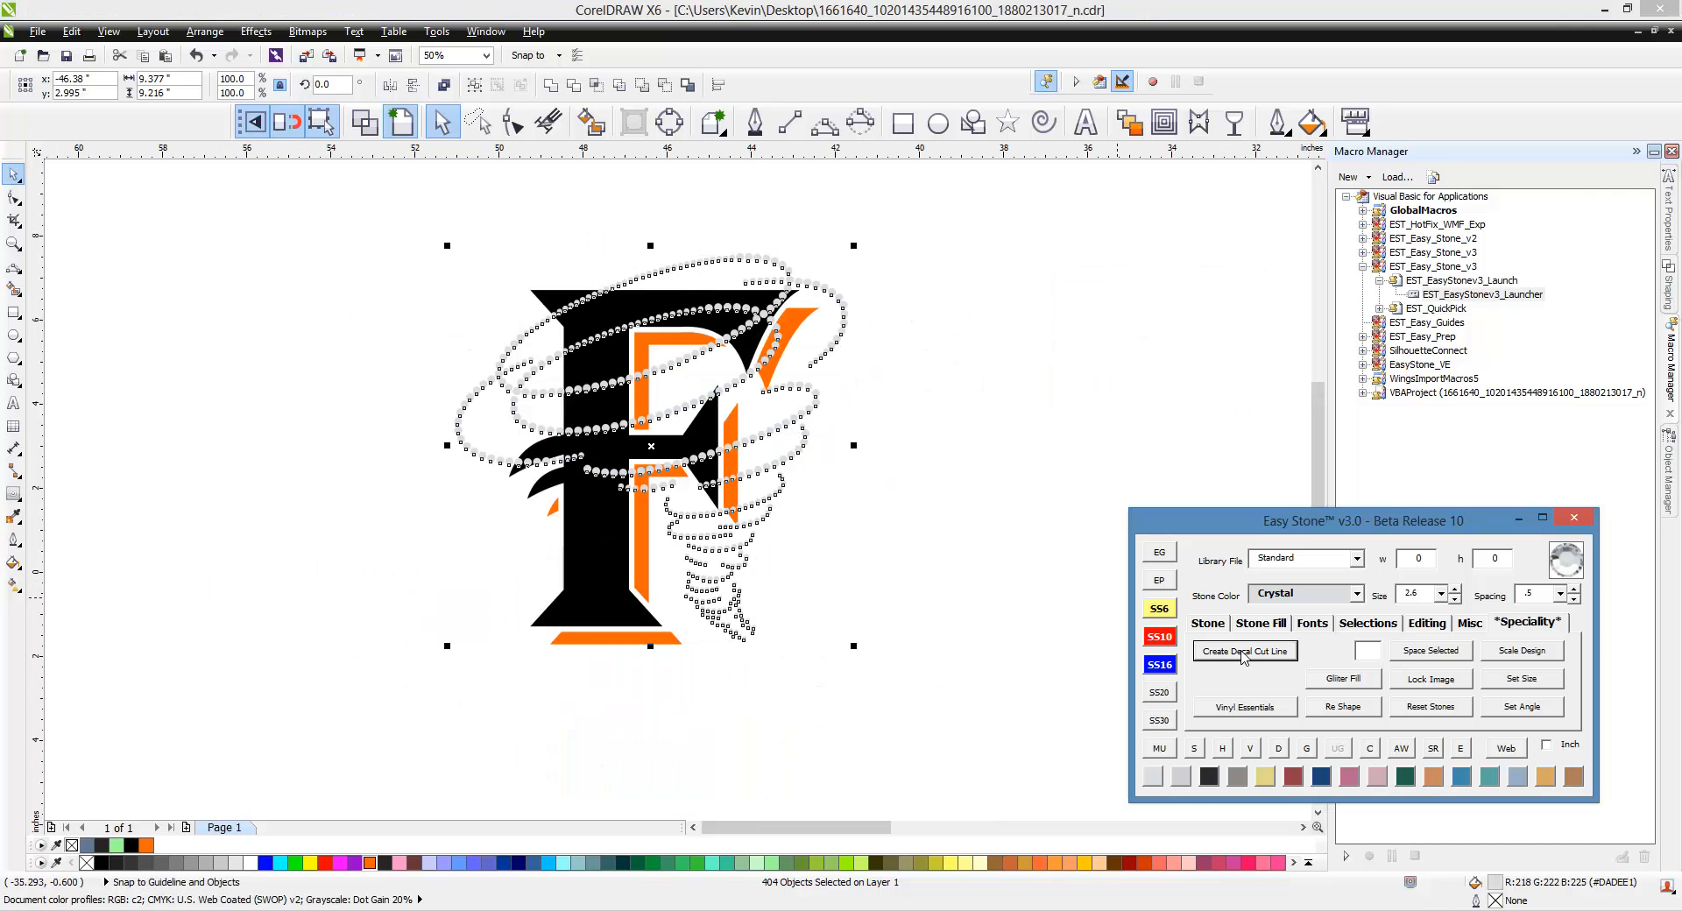
left_click(923, 493)
Trim the black part of the letter F with the cut line so a gap surrounds the stones.
scroll(561, 439, "up", 6)
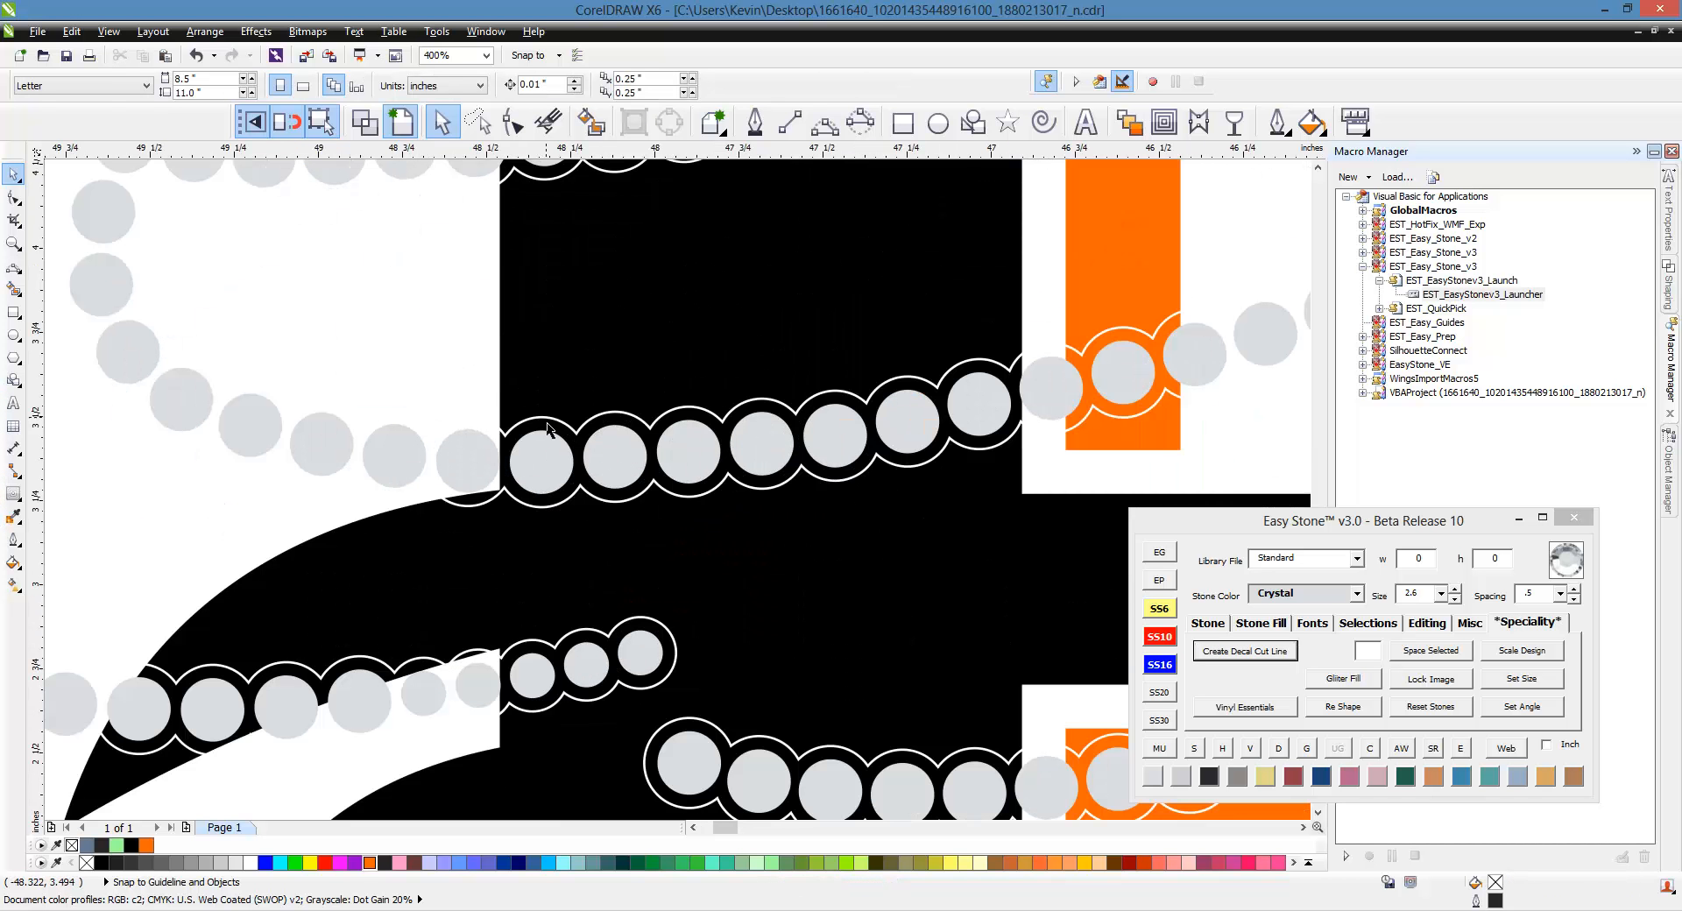
left_click(570, 327)
scroll(571, 327, "down", 2)
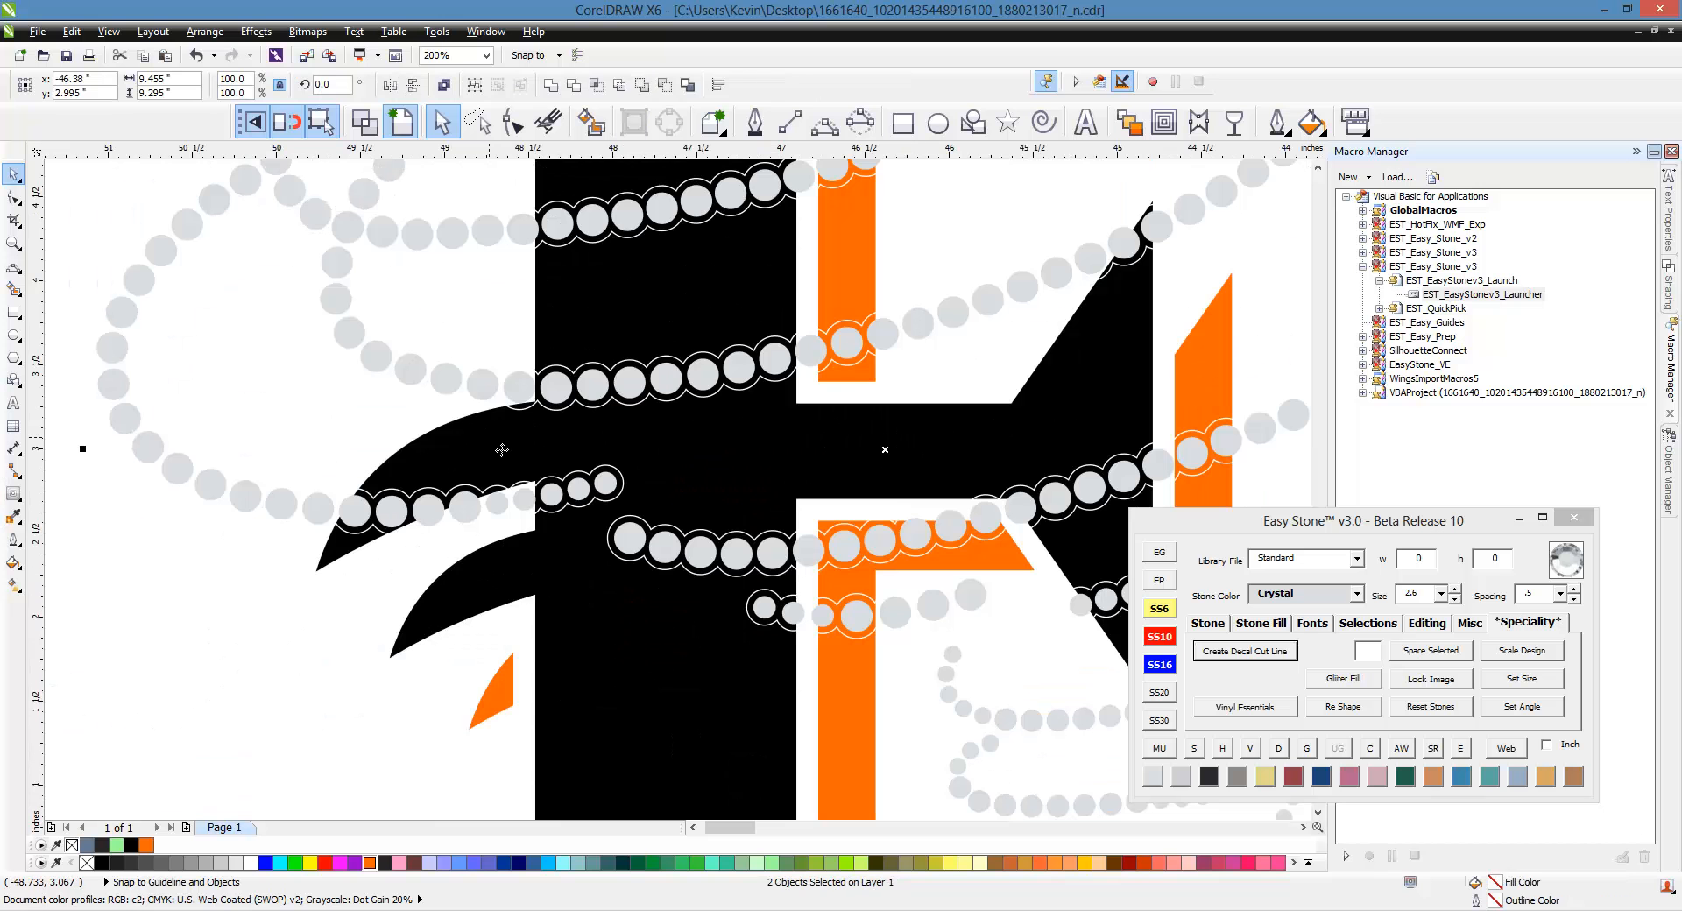
key("ctrl+z")
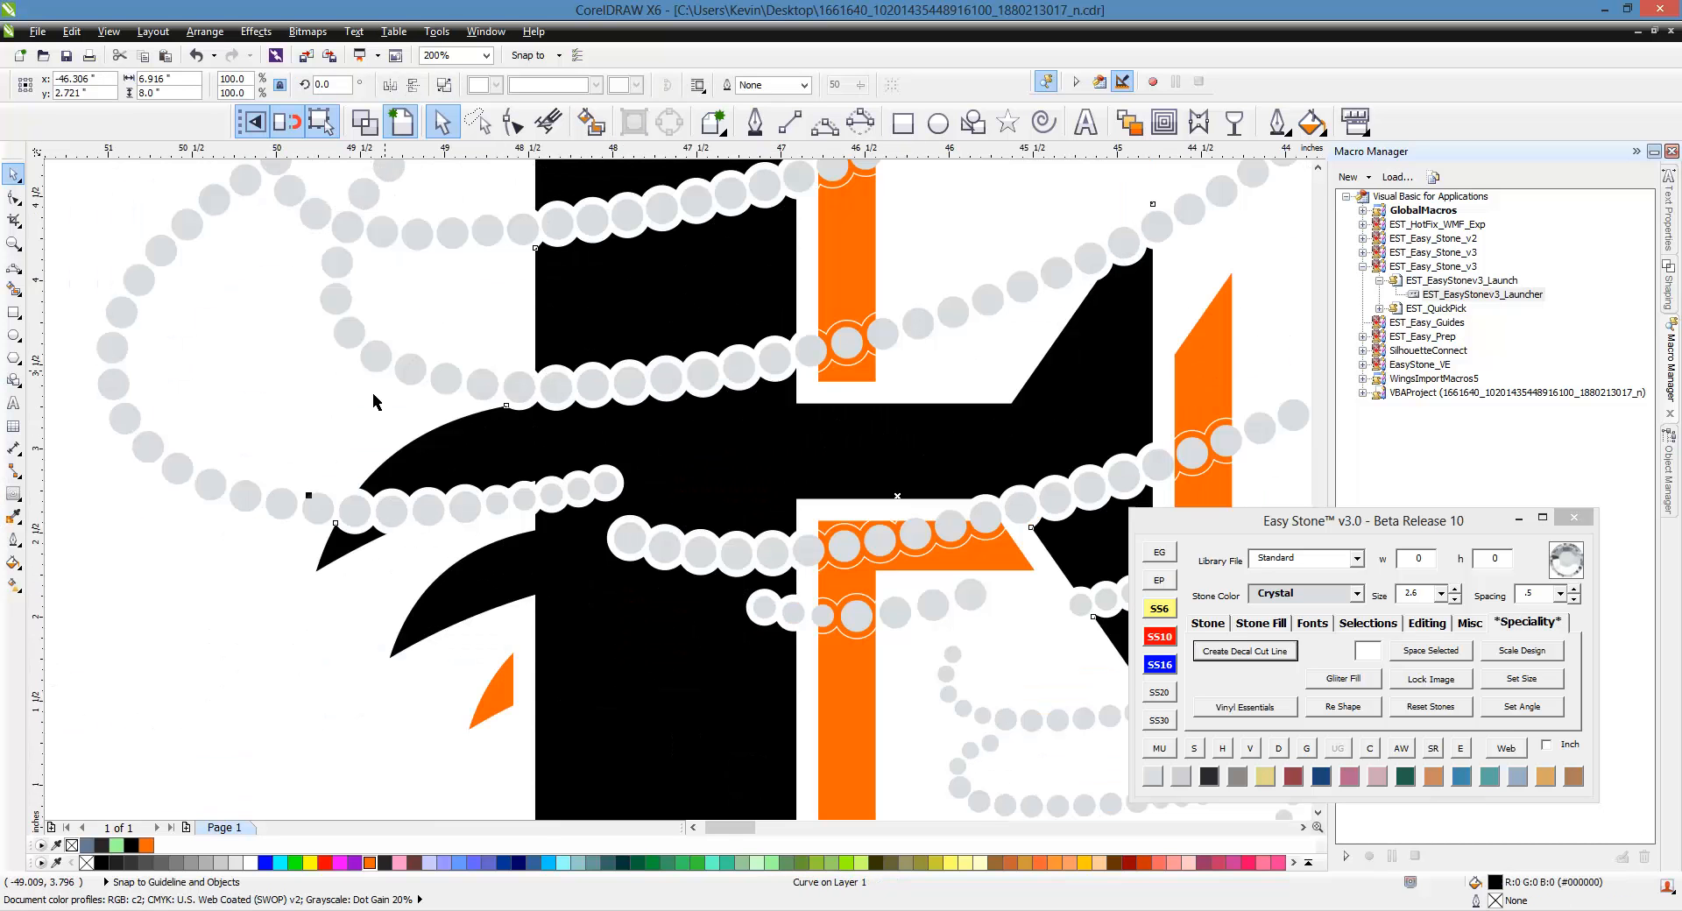
Trim the orange part of the letter F with the same stone cut line.
left_click(314, 418)
scroll(499, 399, "up", 1)
scroll(1141, 286, "up", 1)
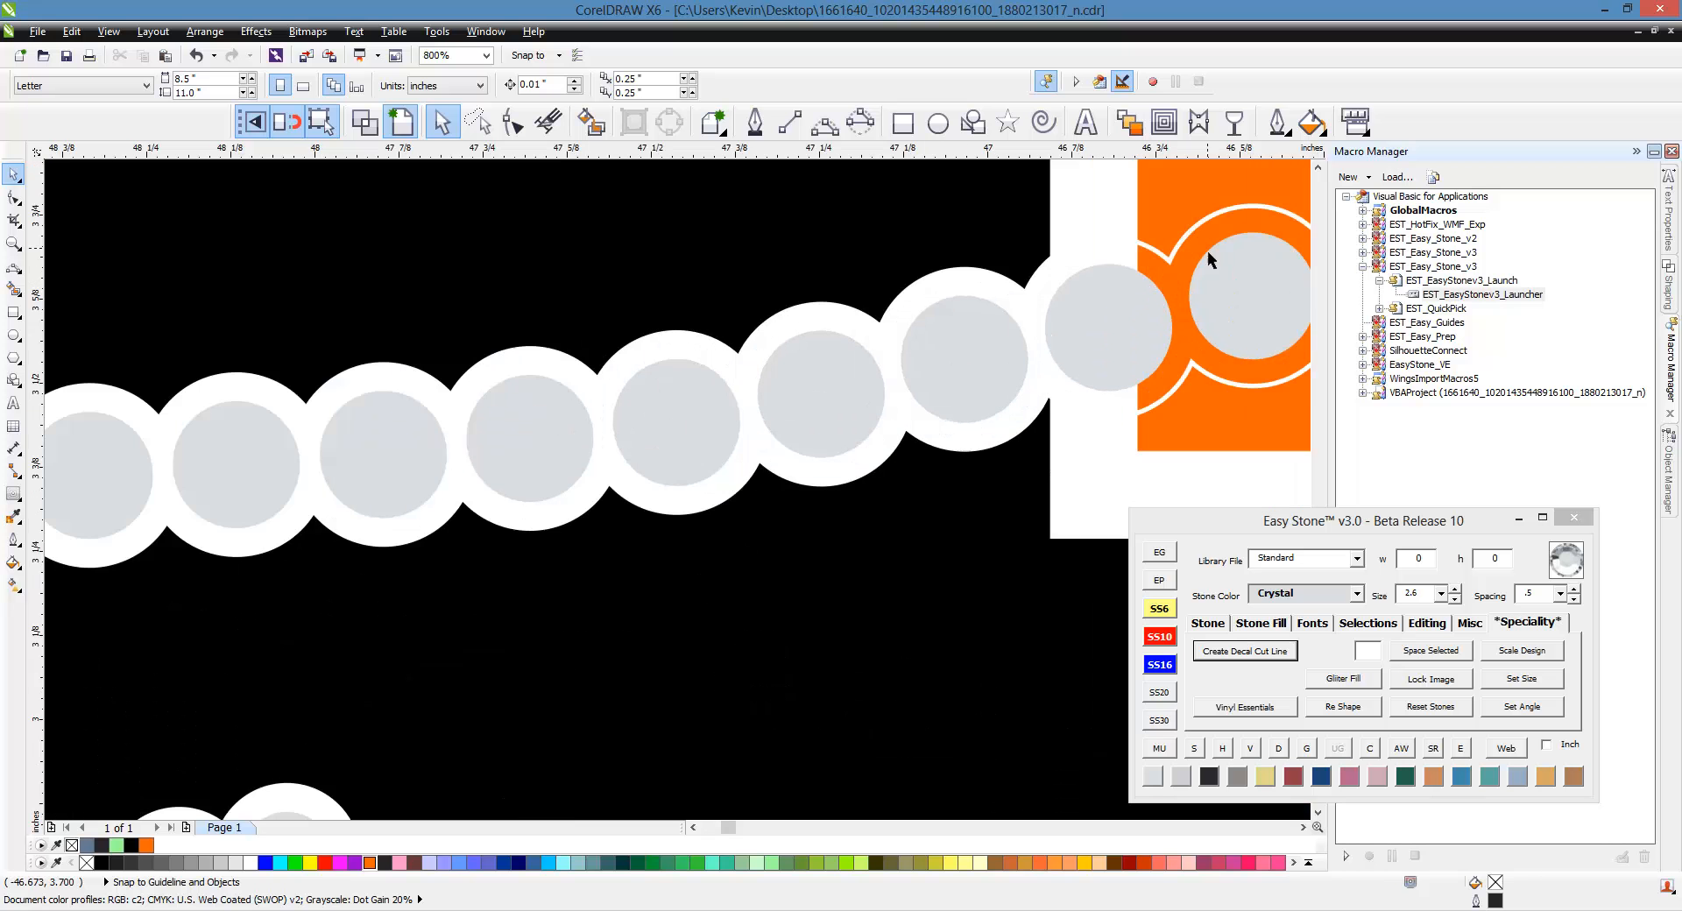
left_click(1169, 257)
left_click(1153, 216, "shift")
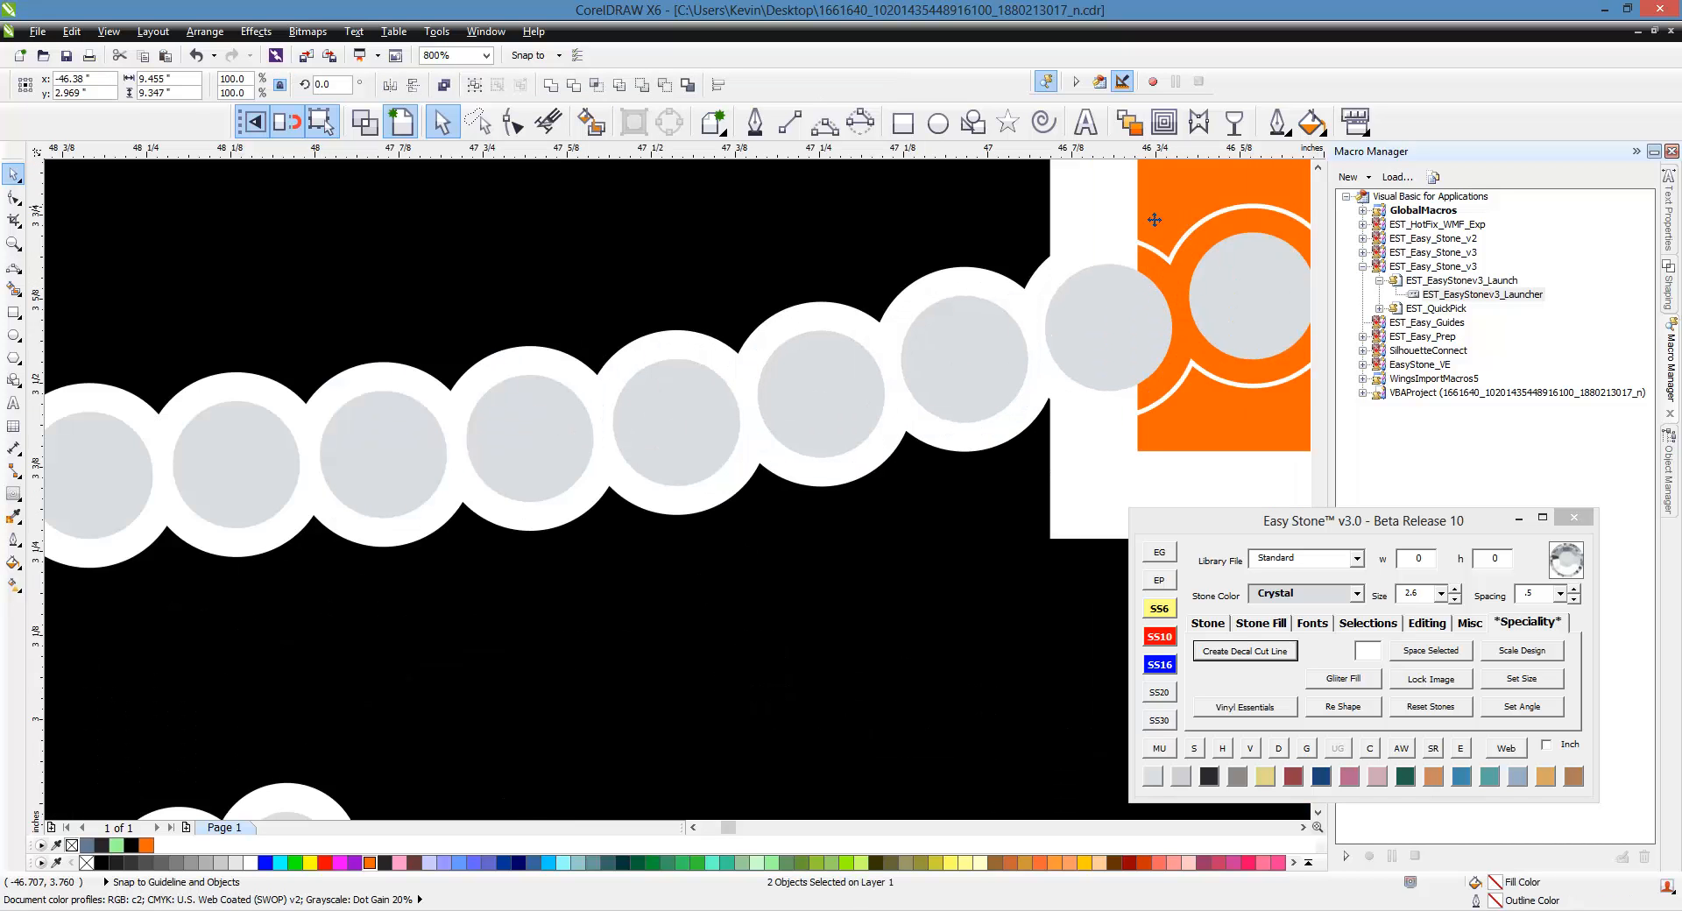
scroll(682, 340, "down", 1)
left_click(954, 344)
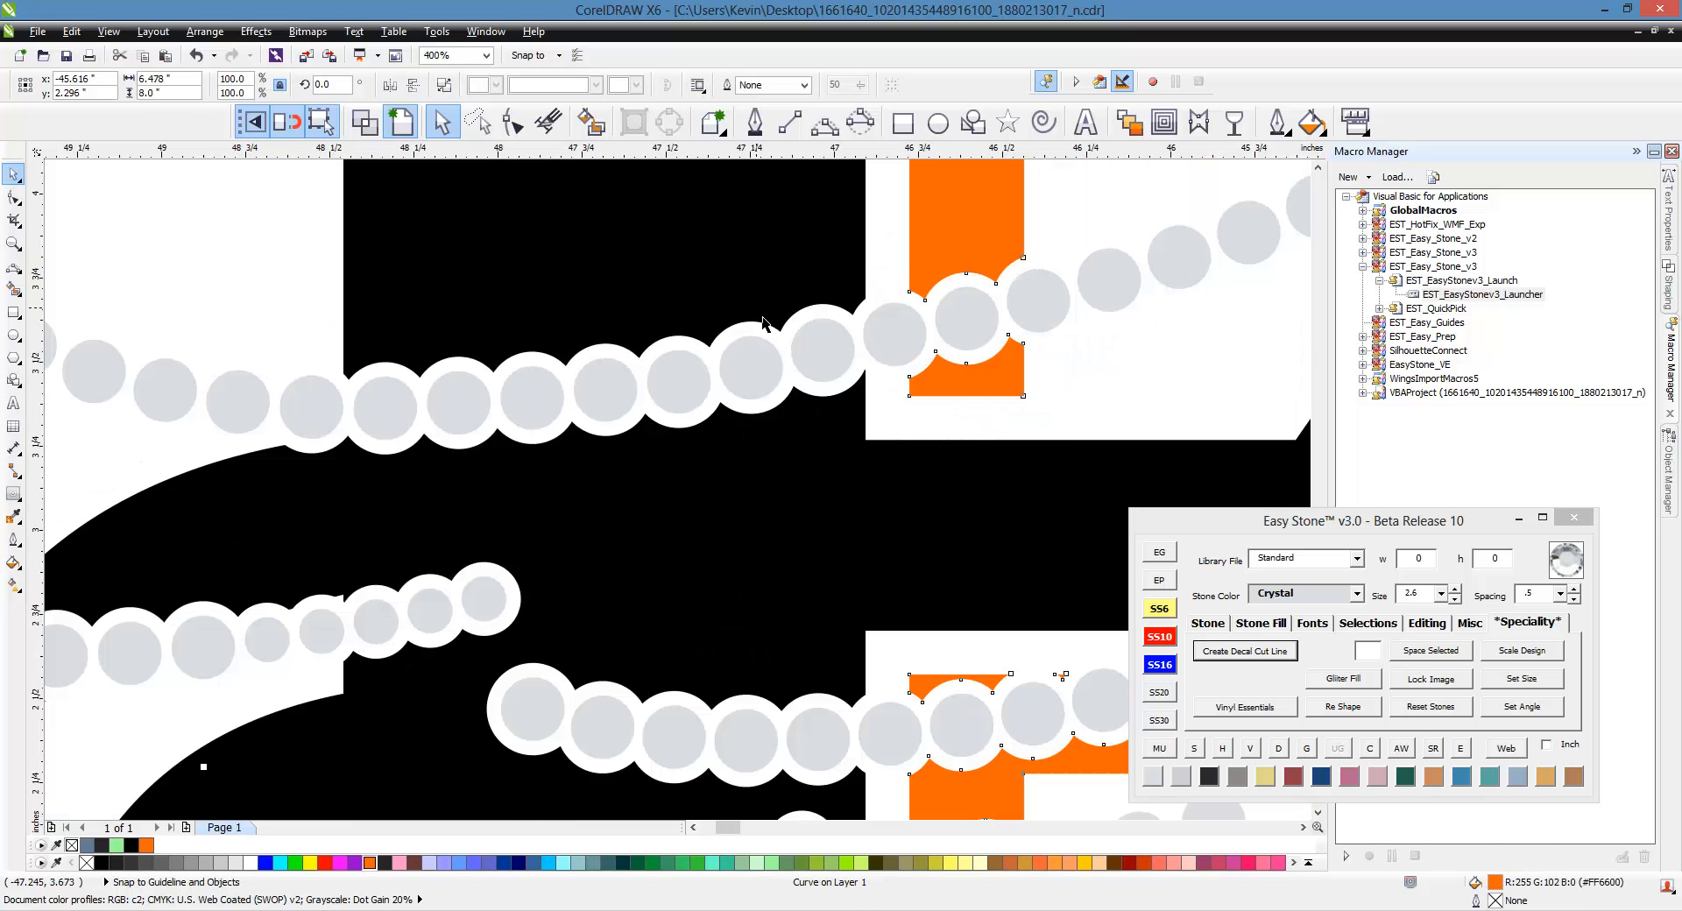
Inspect the trimmed gaps around the stones where the tornado's bands cross the orange bars.
scroll(953, 344, "down", 1)
scroll(870, 361, "down", 1)
scroll(1100, 371, "up", 1)
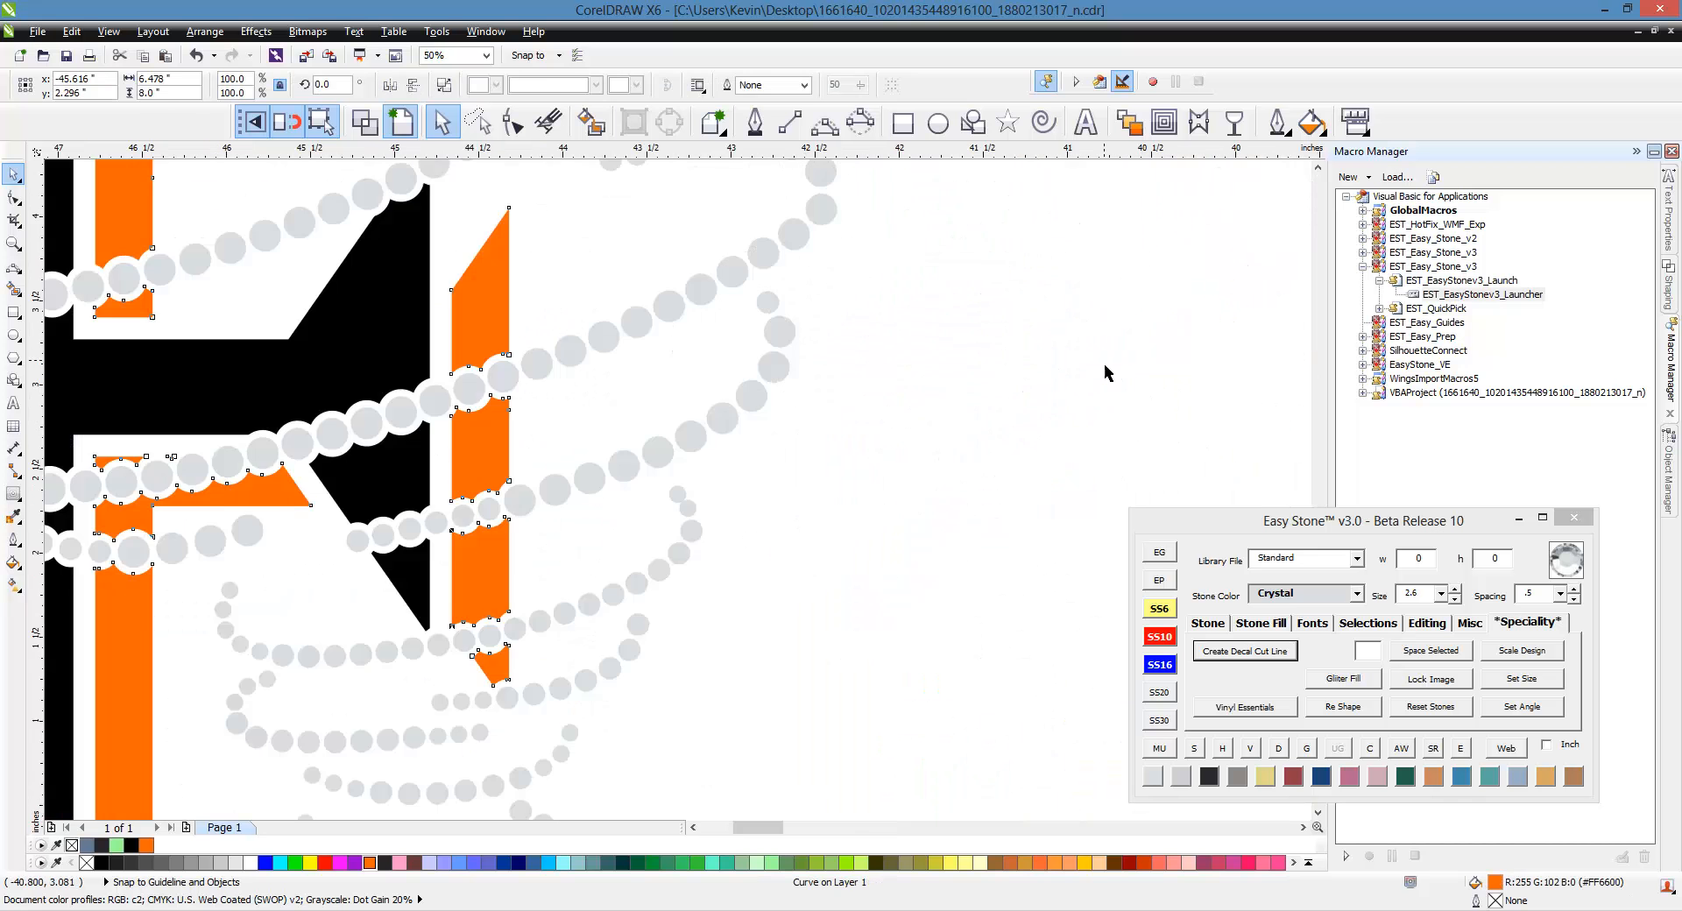
left_click(1008, 399)
scroll(461, 379, "up", 2)
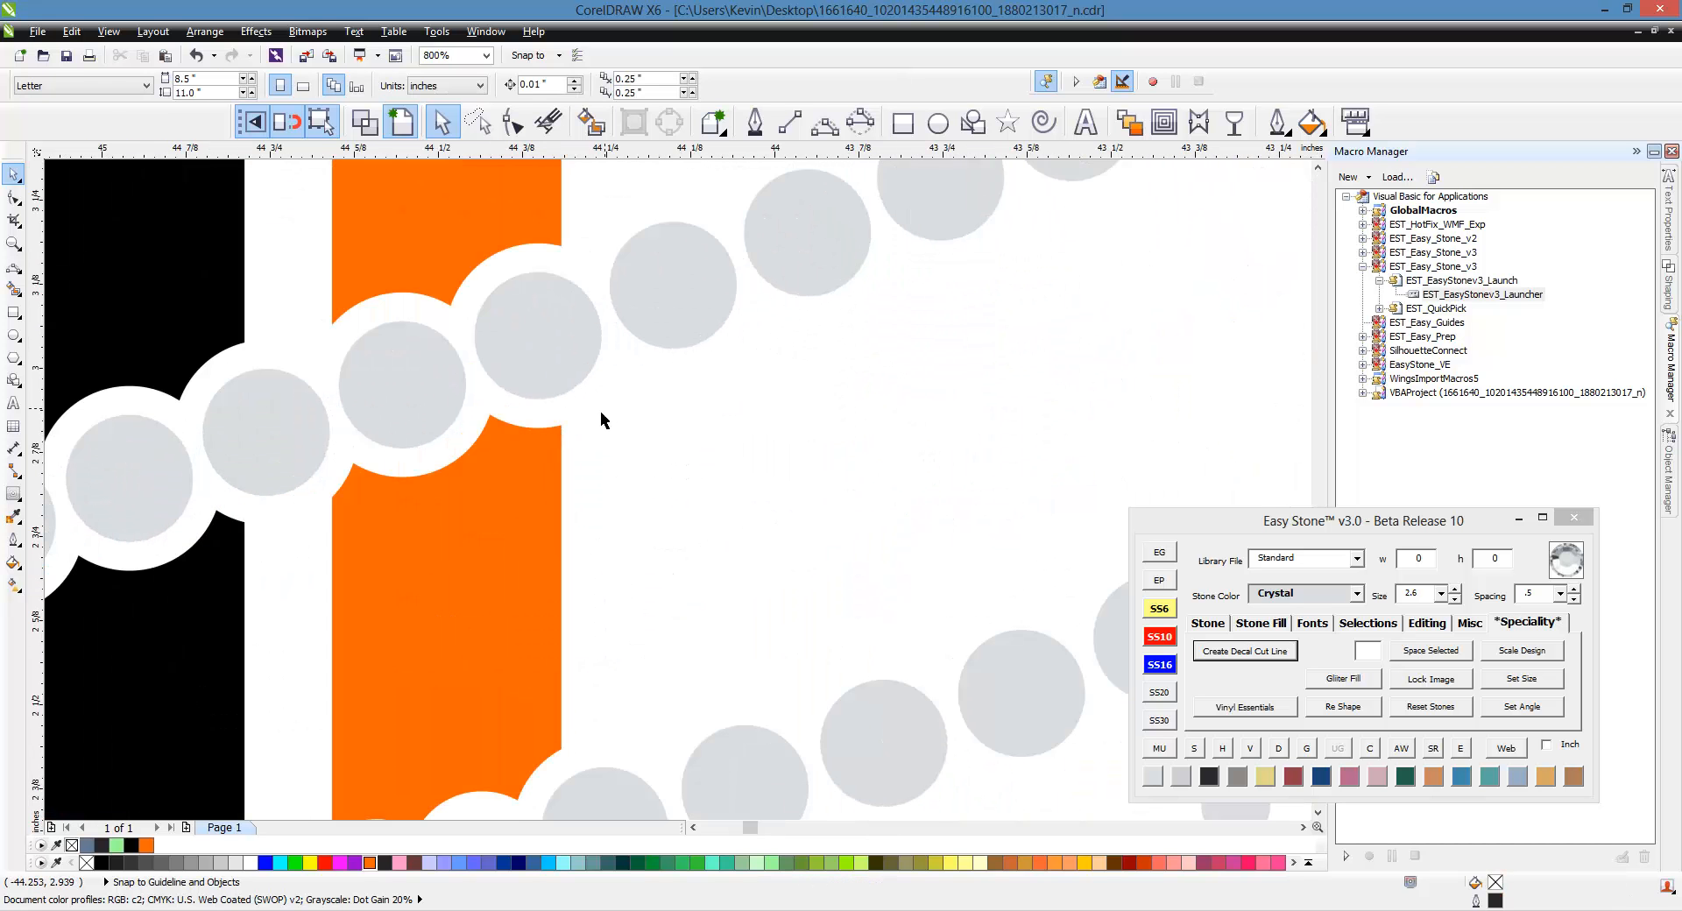
scroll(620, 413, "down", 2)
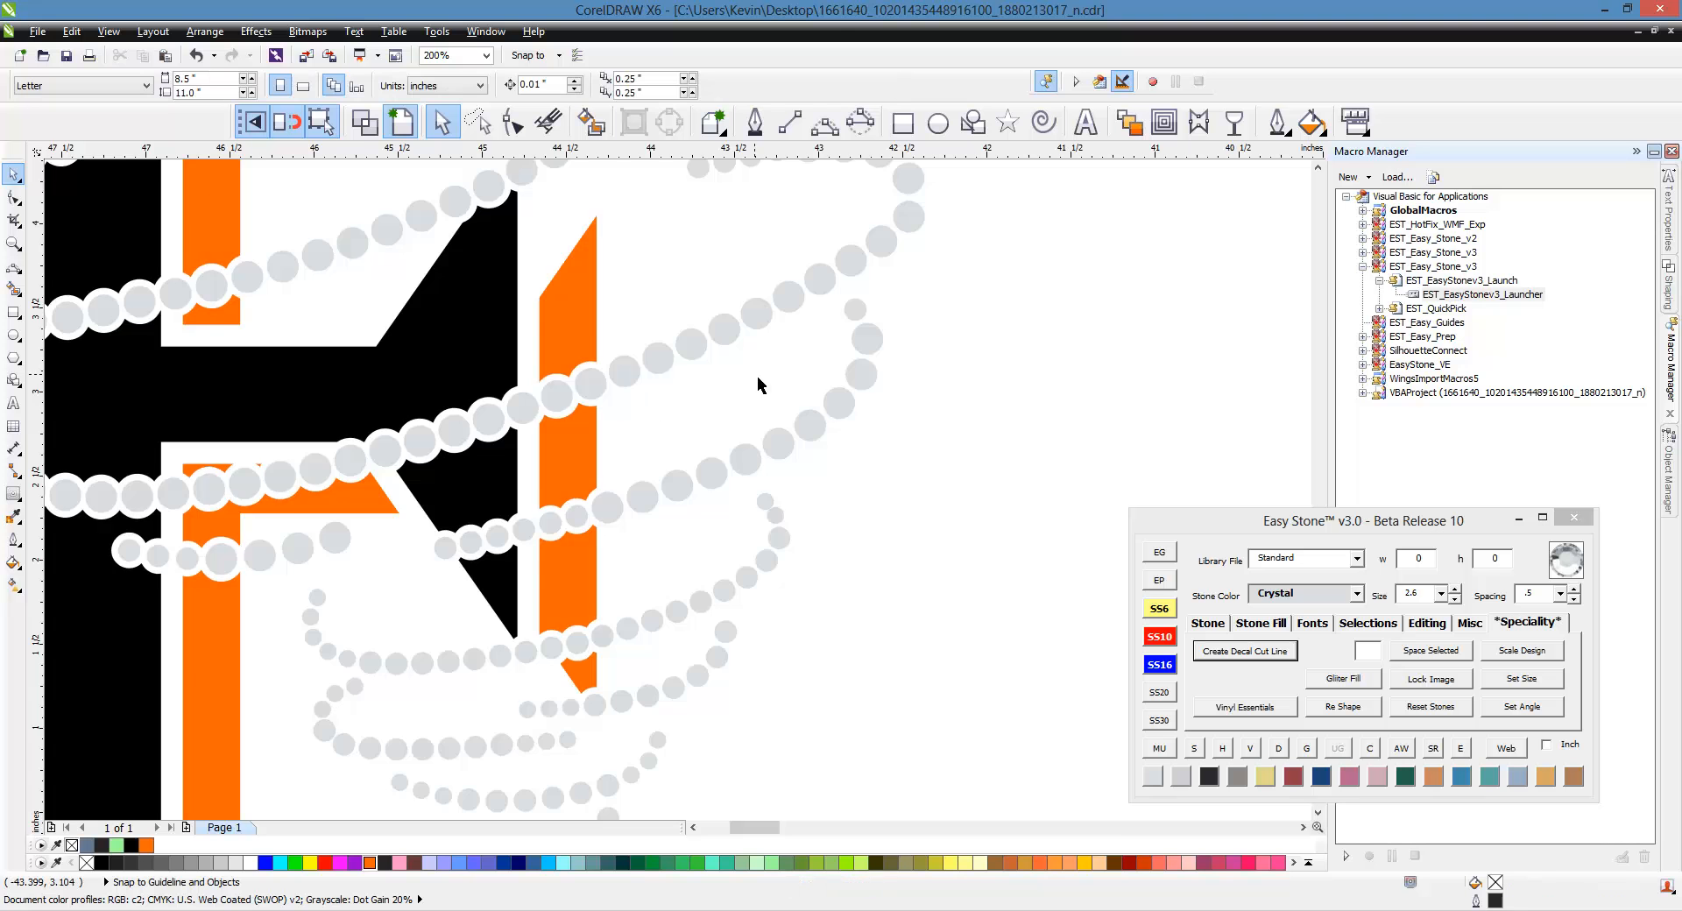
Add a black background square behind the whole letter F and tornado design.
scroll(757, 376, "down", 3)
left_click_drag(486, 252, 808, 550)
left_click(1399, 750)
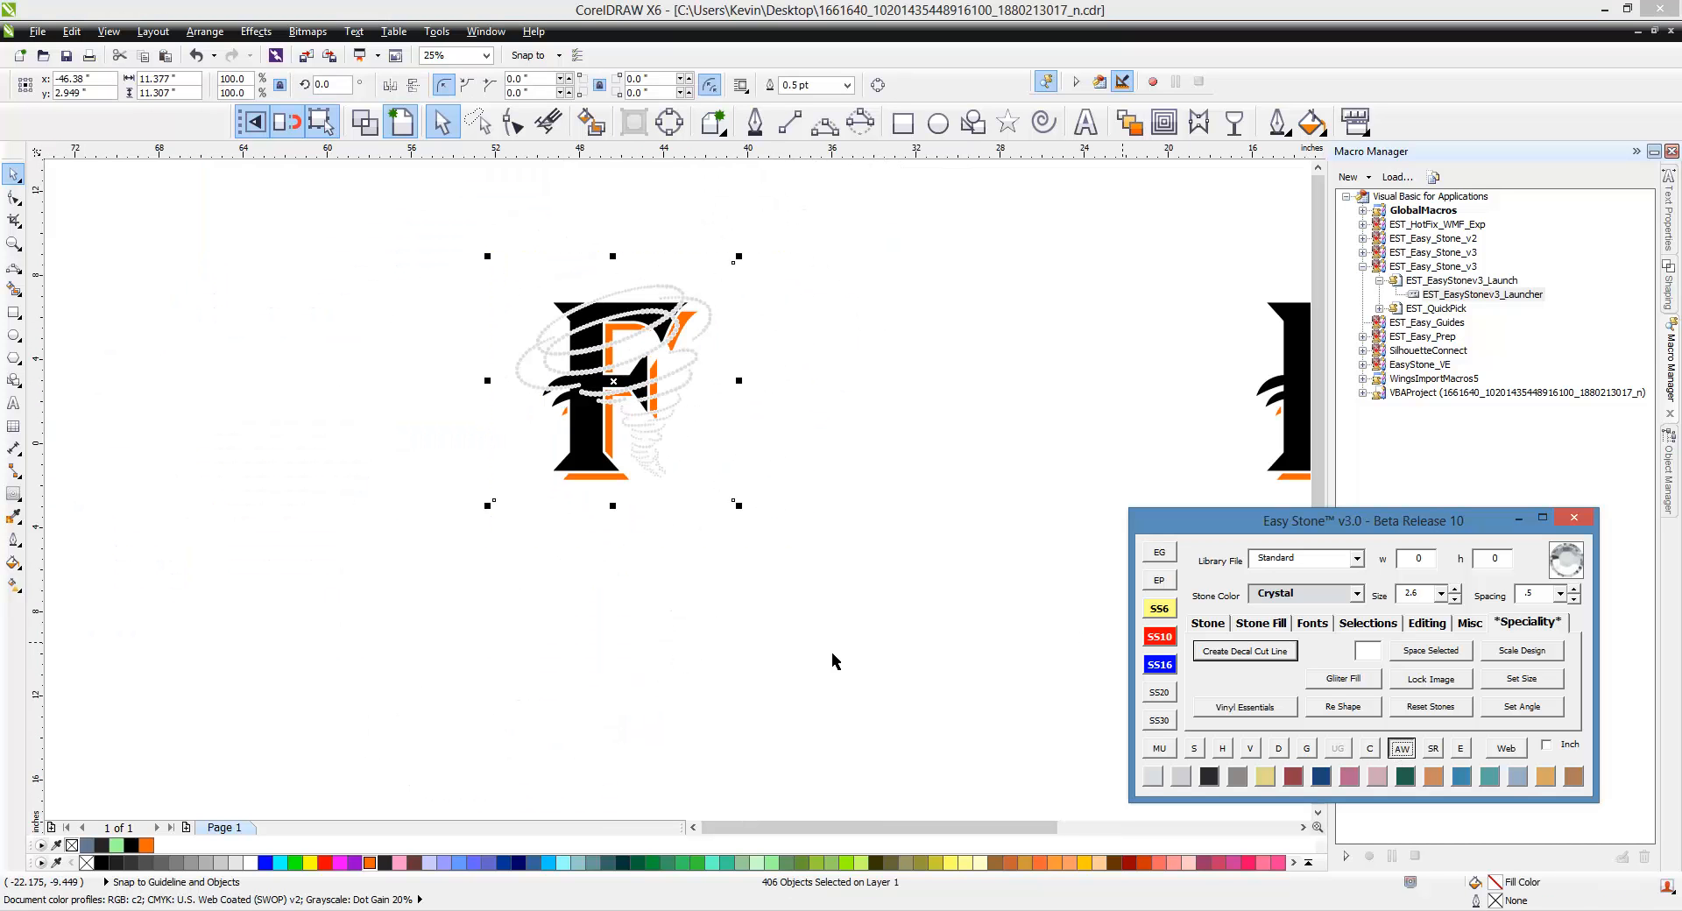
left_click(692, 494)
left_click(631, 564)
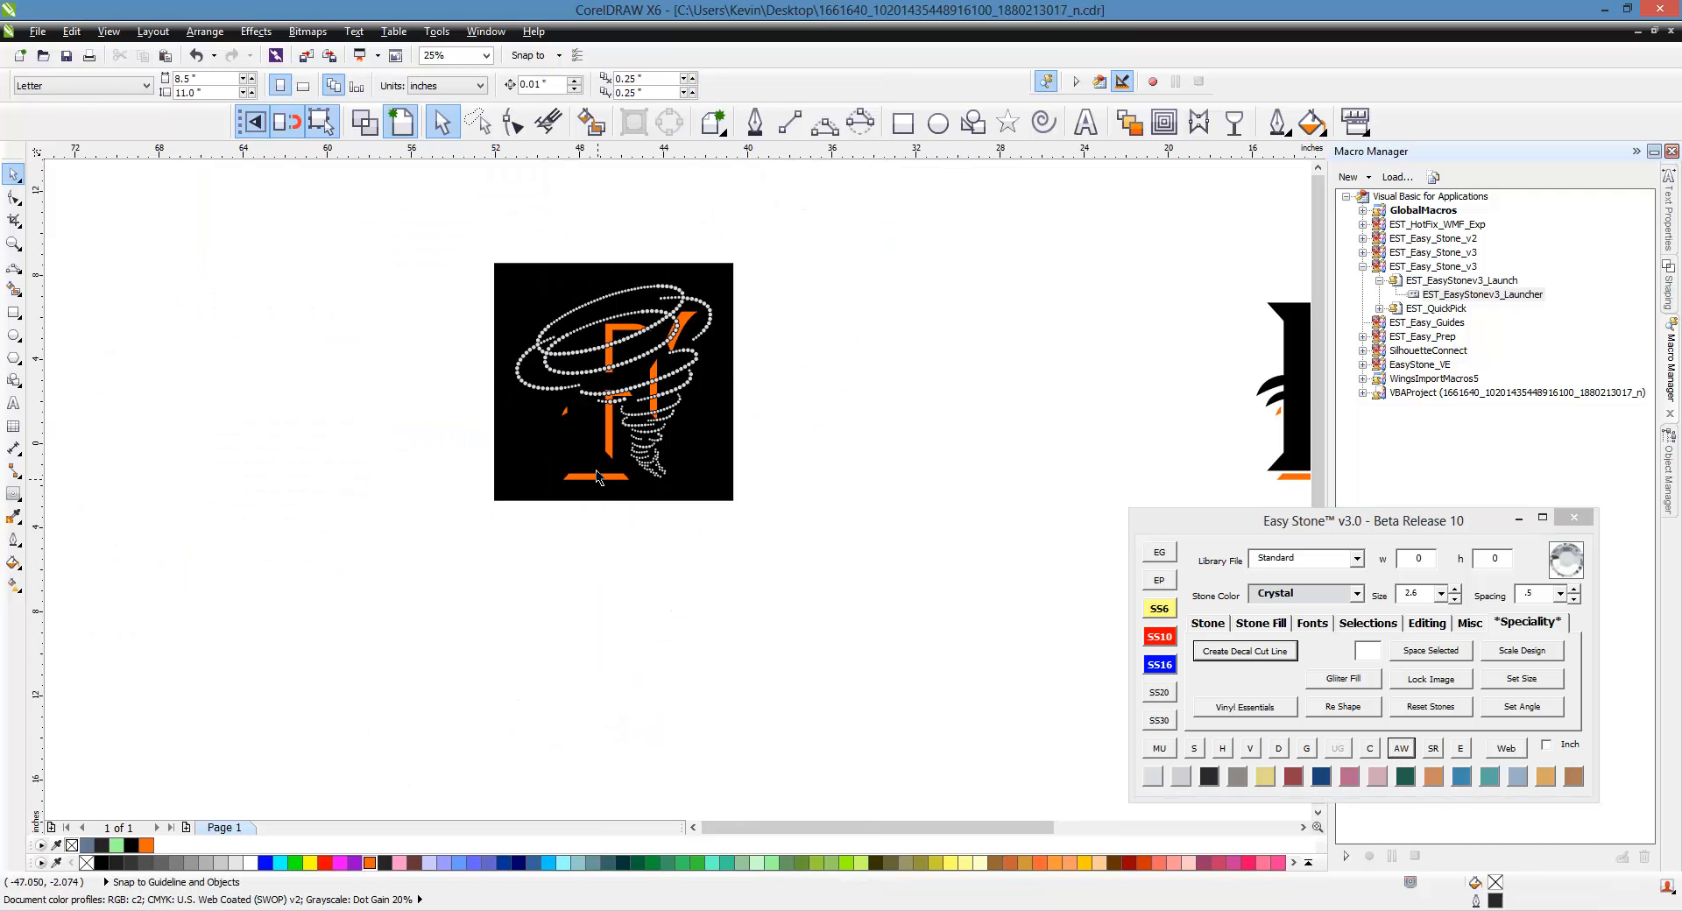
Fill the black main part of the letter F with white.
scroll(593, 439, "up", 1)
left_click(597, 444)
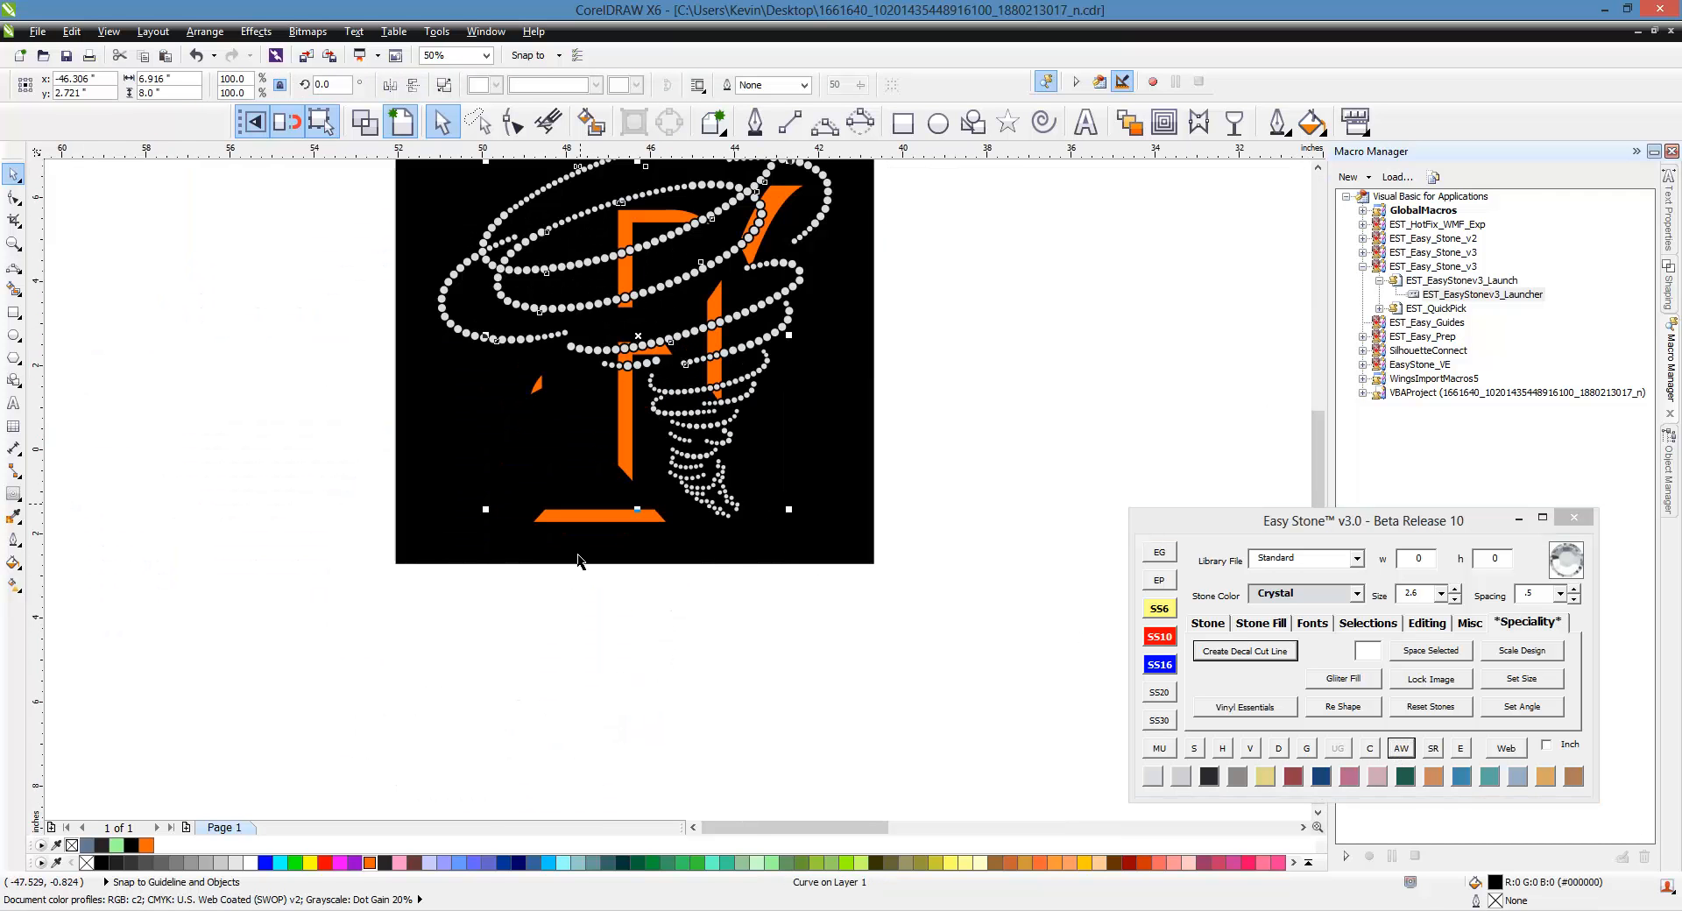
left_click(251, 863)
left_click(575, 701)
scroll(574, 701, "down", 1)
scroll(622, 464, "up", 1)
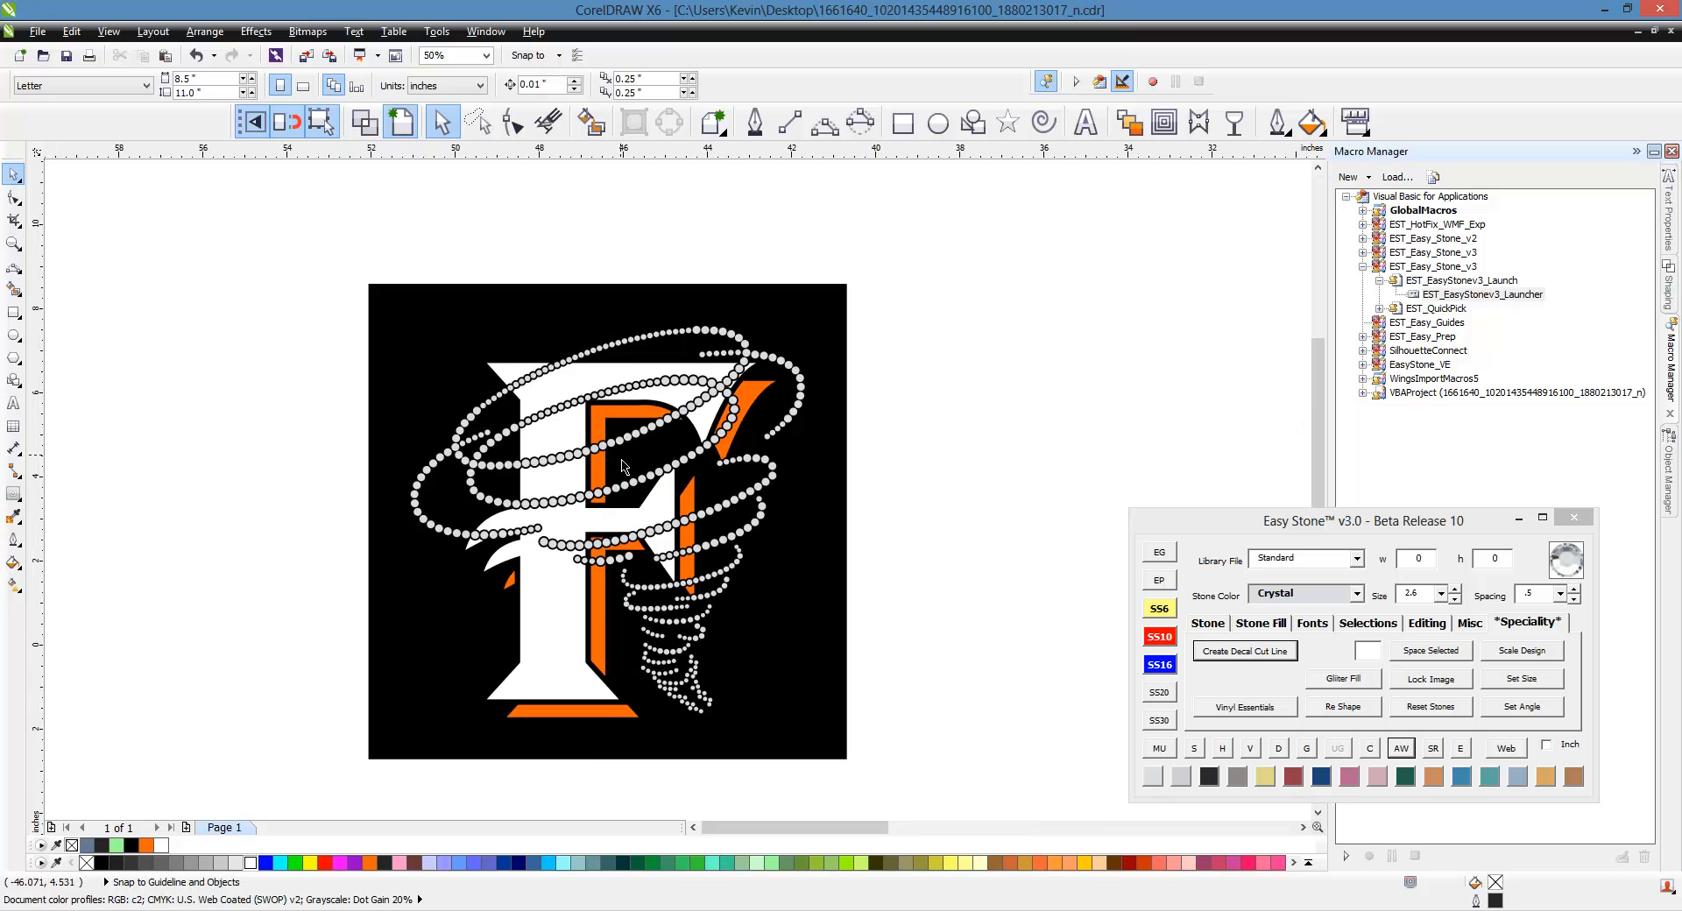
Fill the main part of the letter F with dark blue (#003399) and its orange part with light gray (#E6E6E6).
left_click(559, 613)
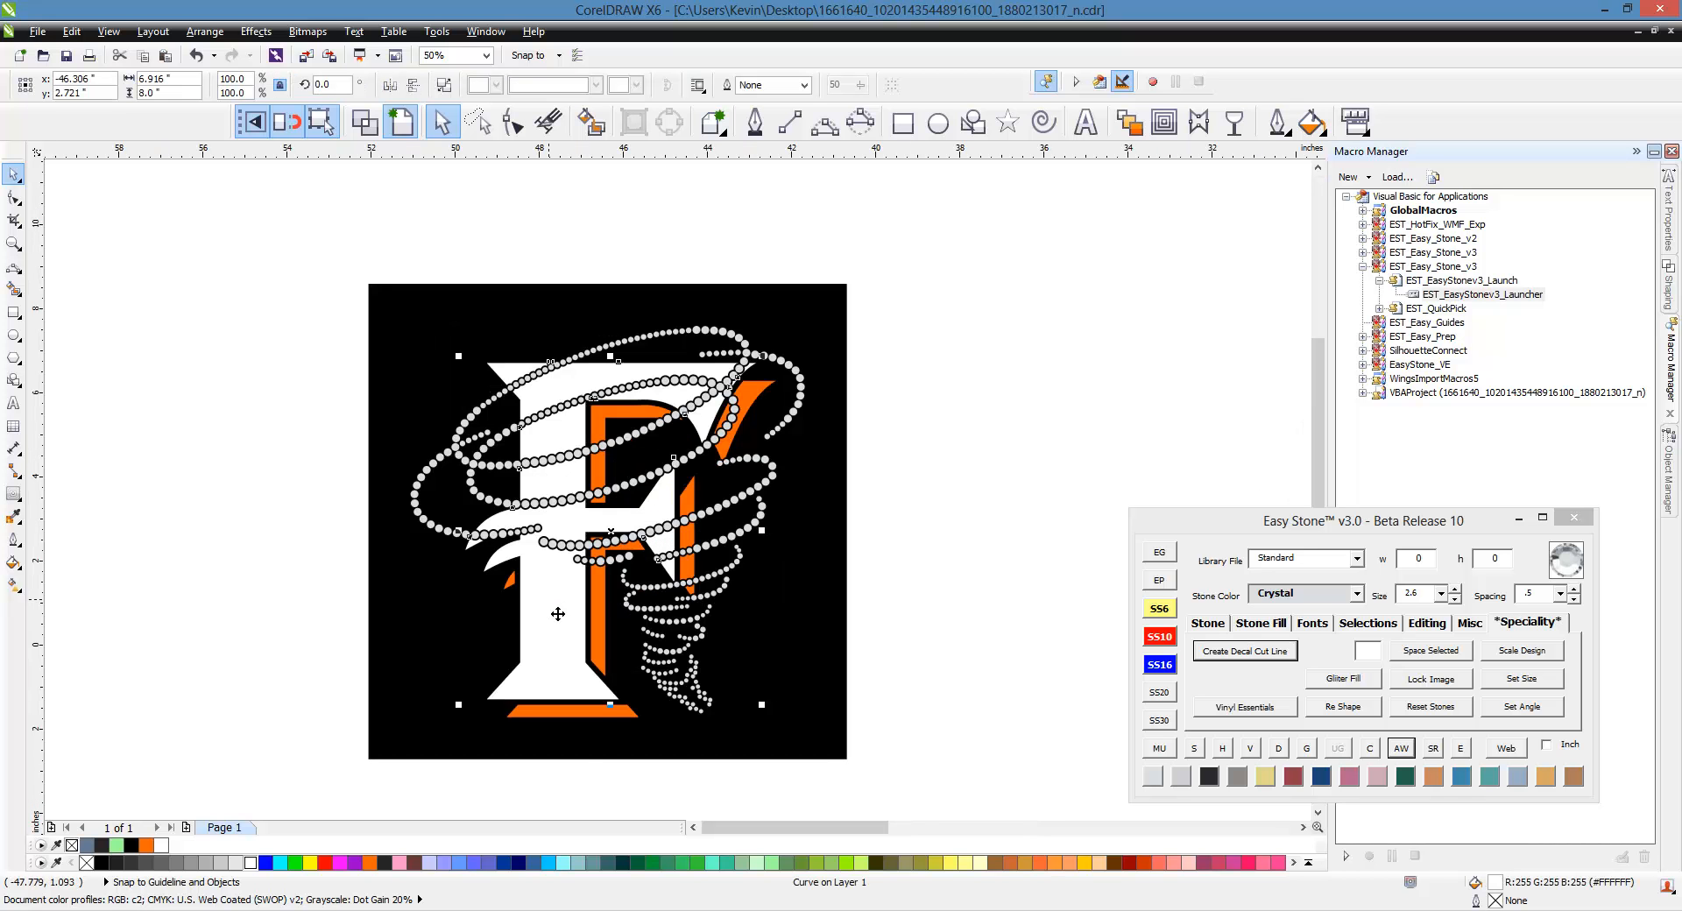
left_click(505, 863)
left_click(610, 722)
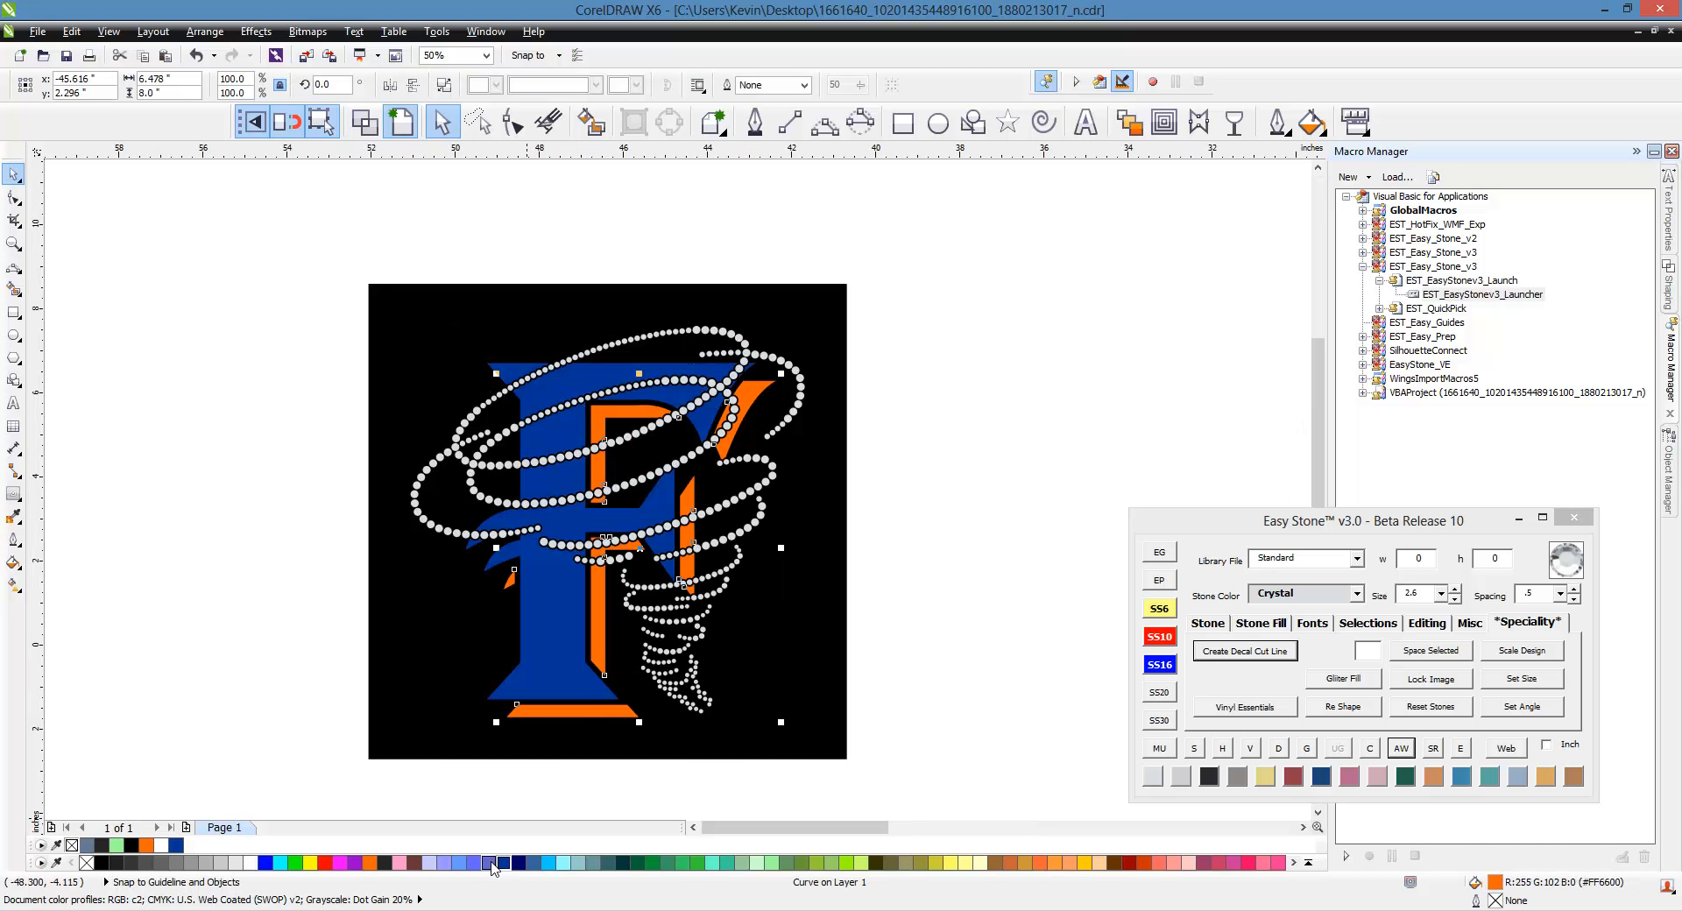
left_click(234, 863)
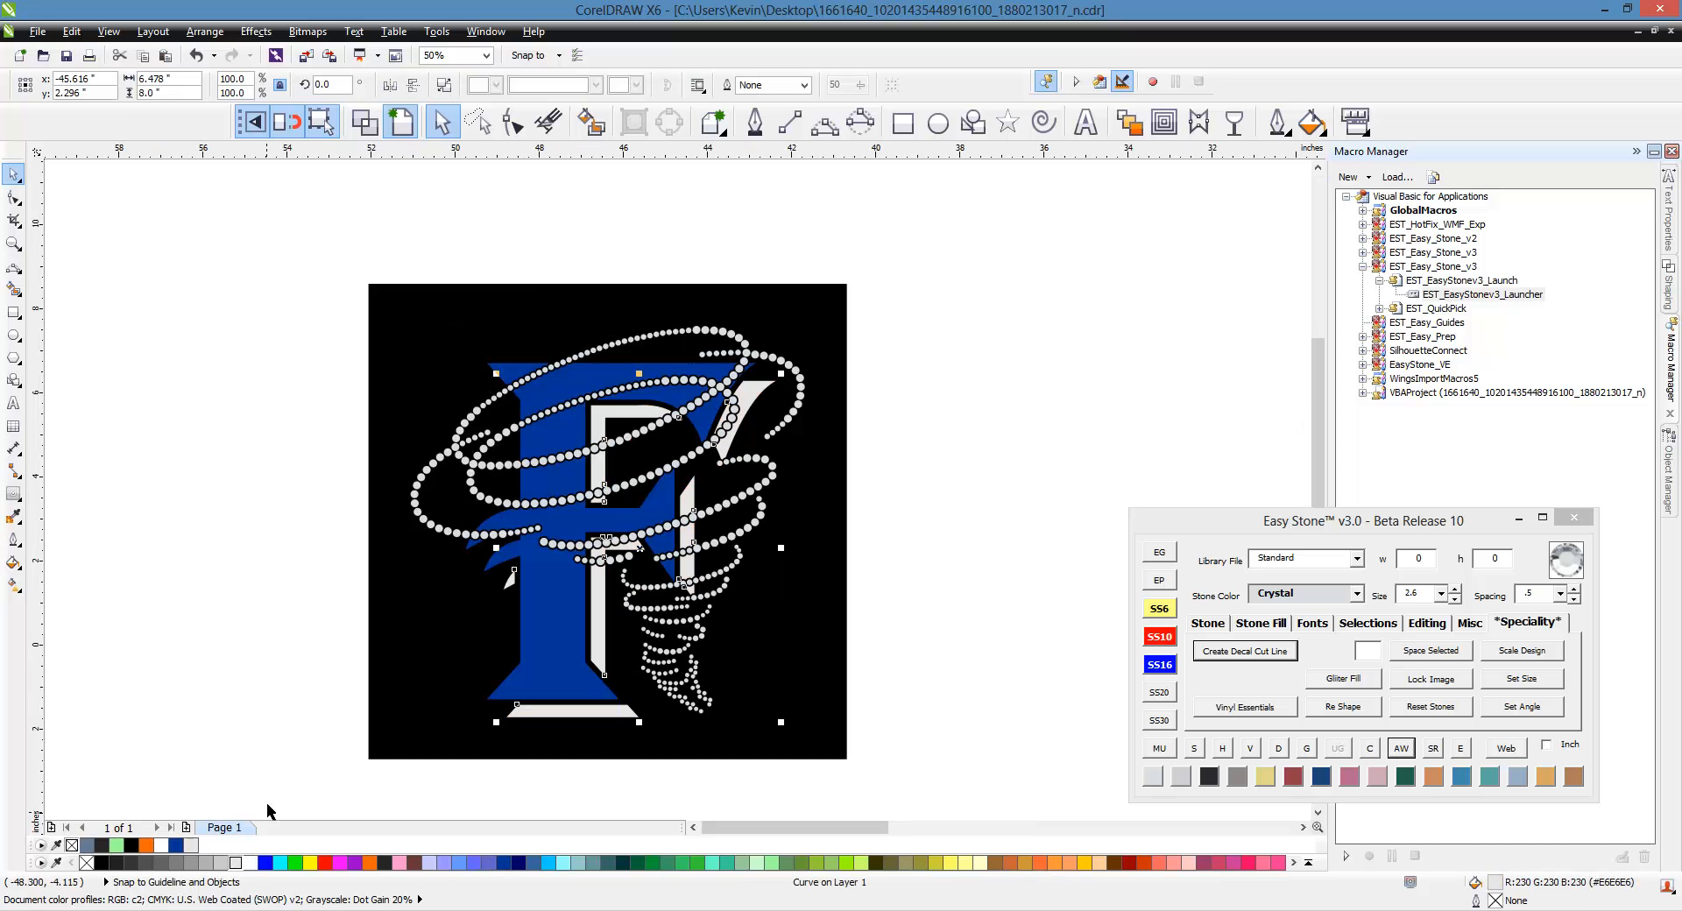
left_click(176, 576)
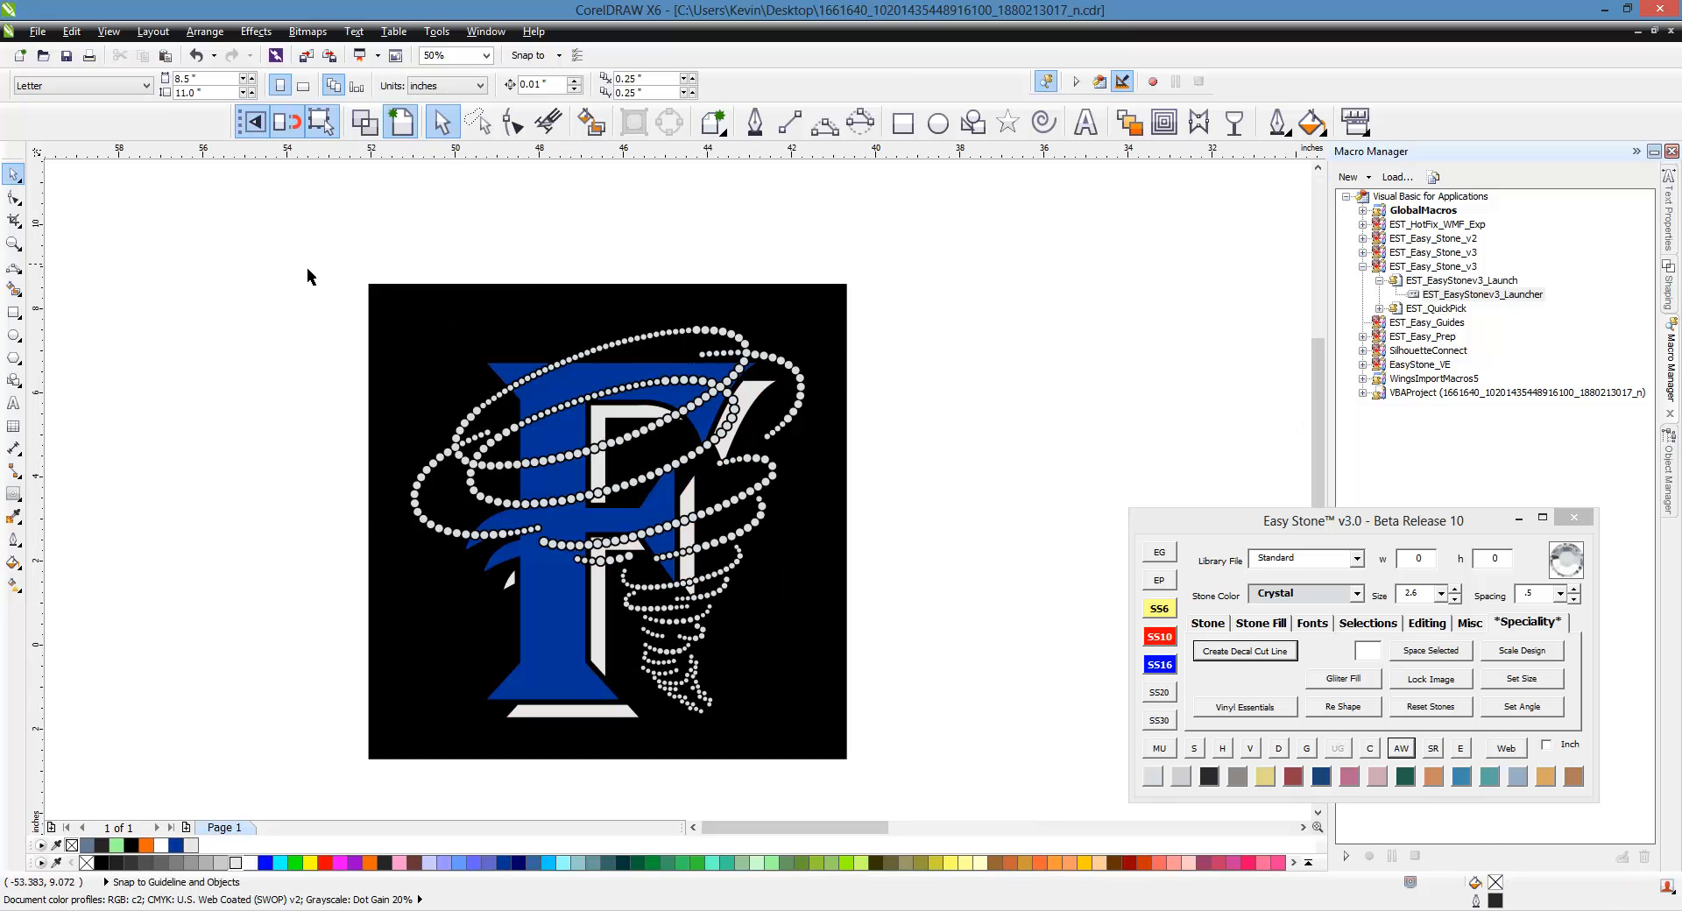
scroll(327, 267, "down", 1)
scroll(378, 318, "up", 1)
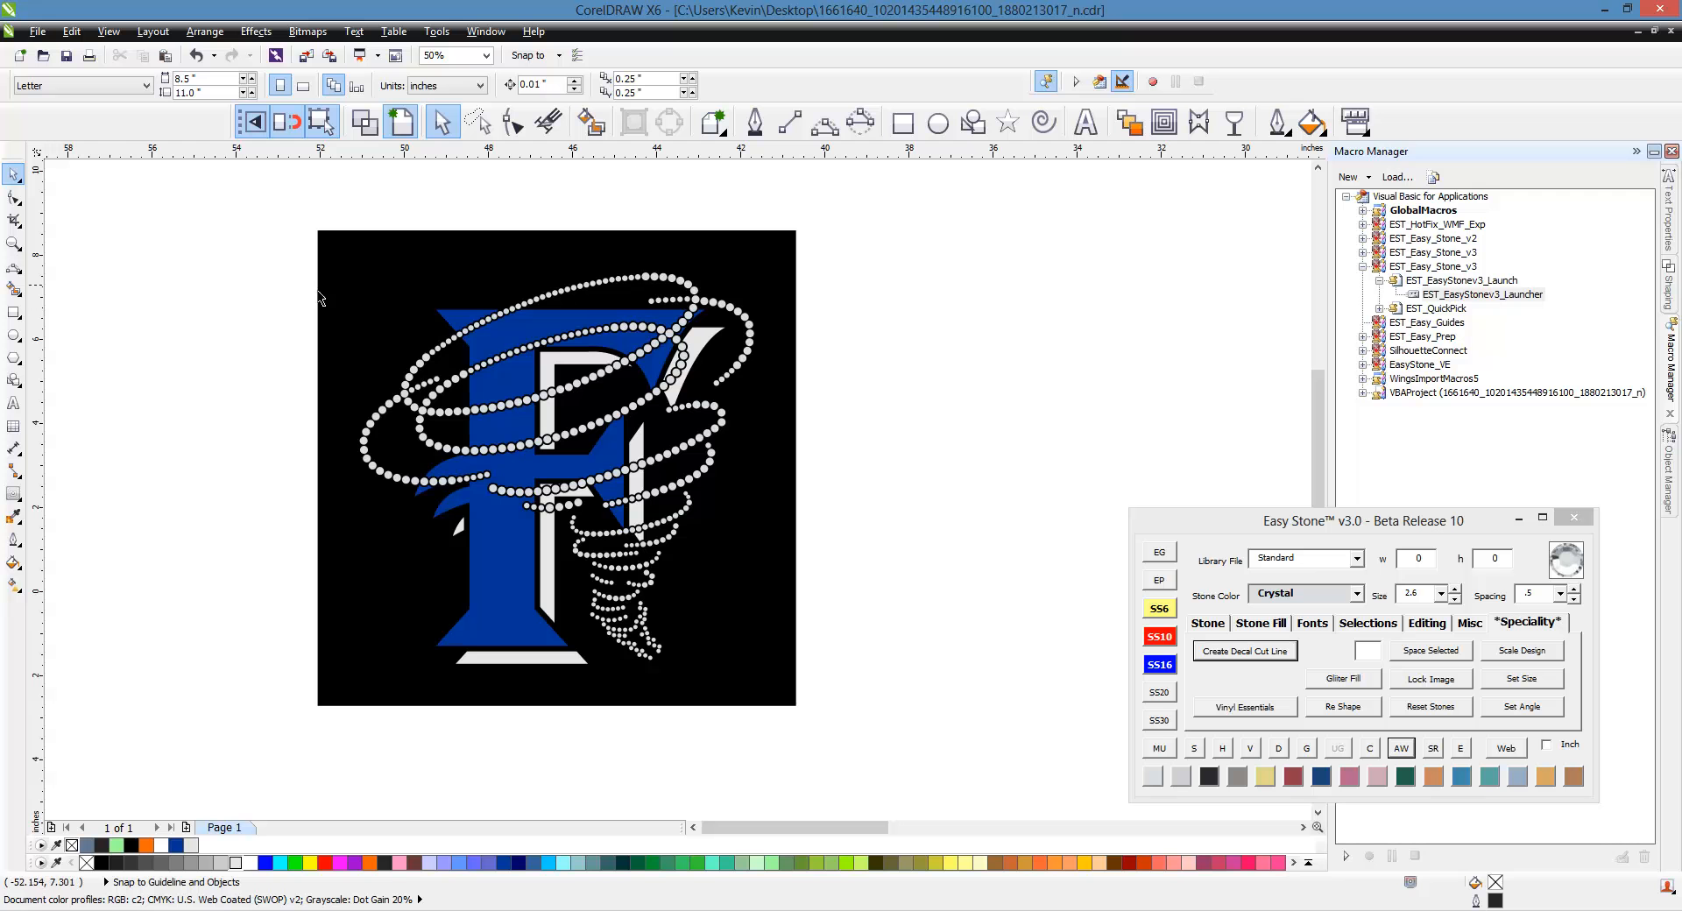
Check the letter and tornado stones for overlaps and delete the overlapping objects.
left_click_drag(233, 242, 850, 666)
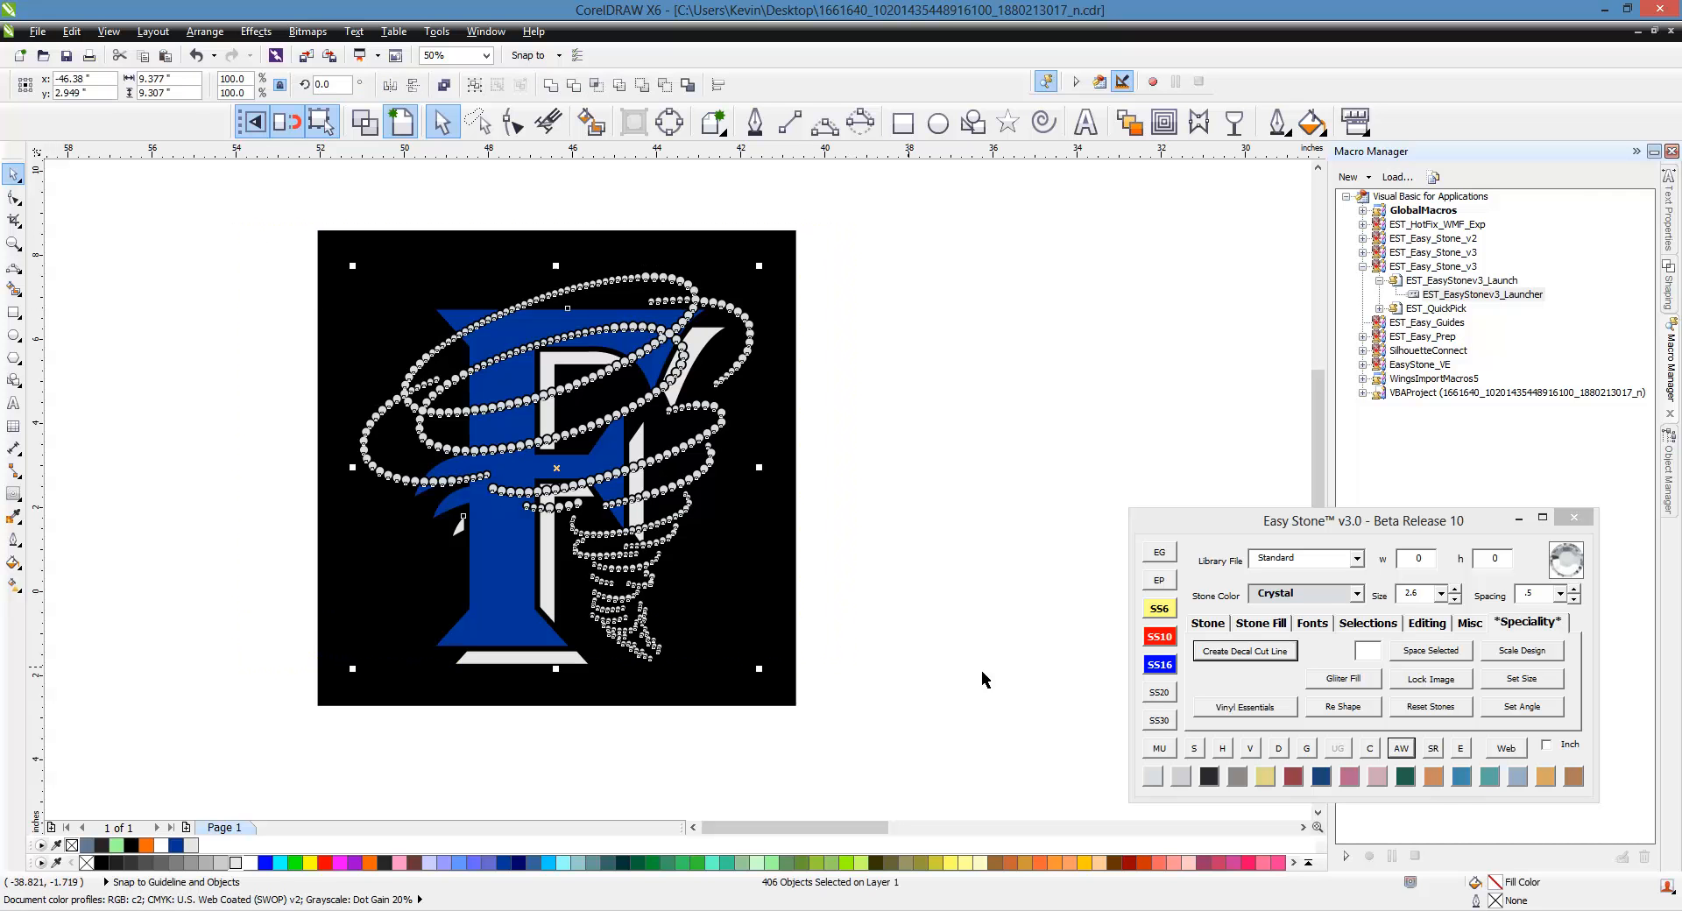
left_click(1370, 749)
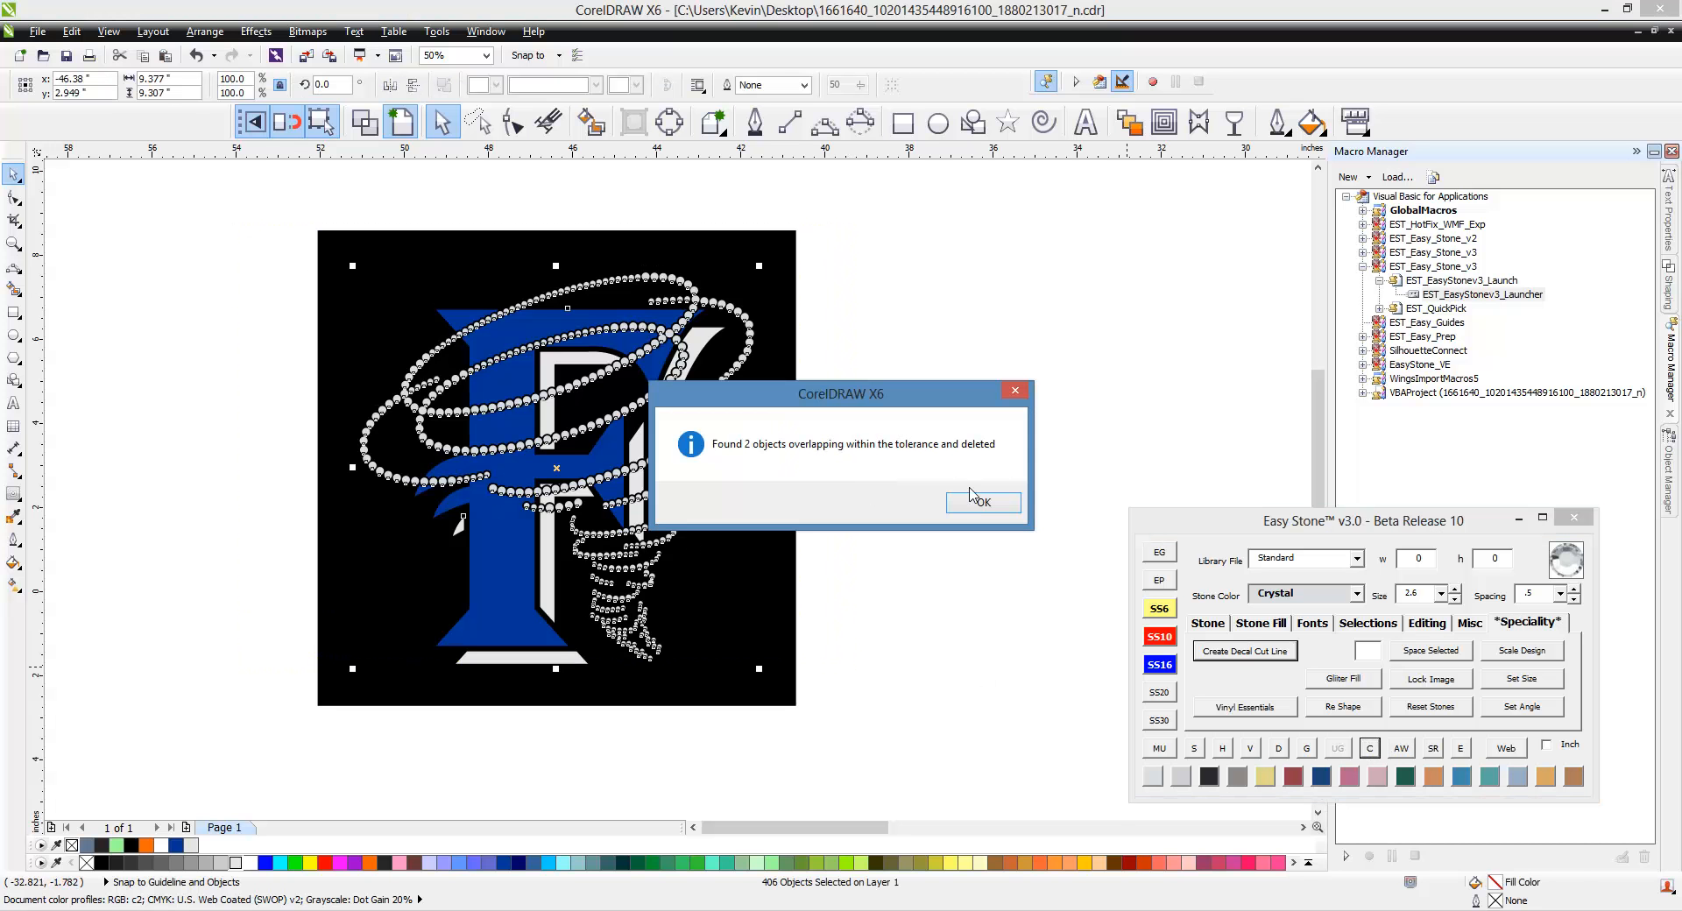
left_click(983, 509)
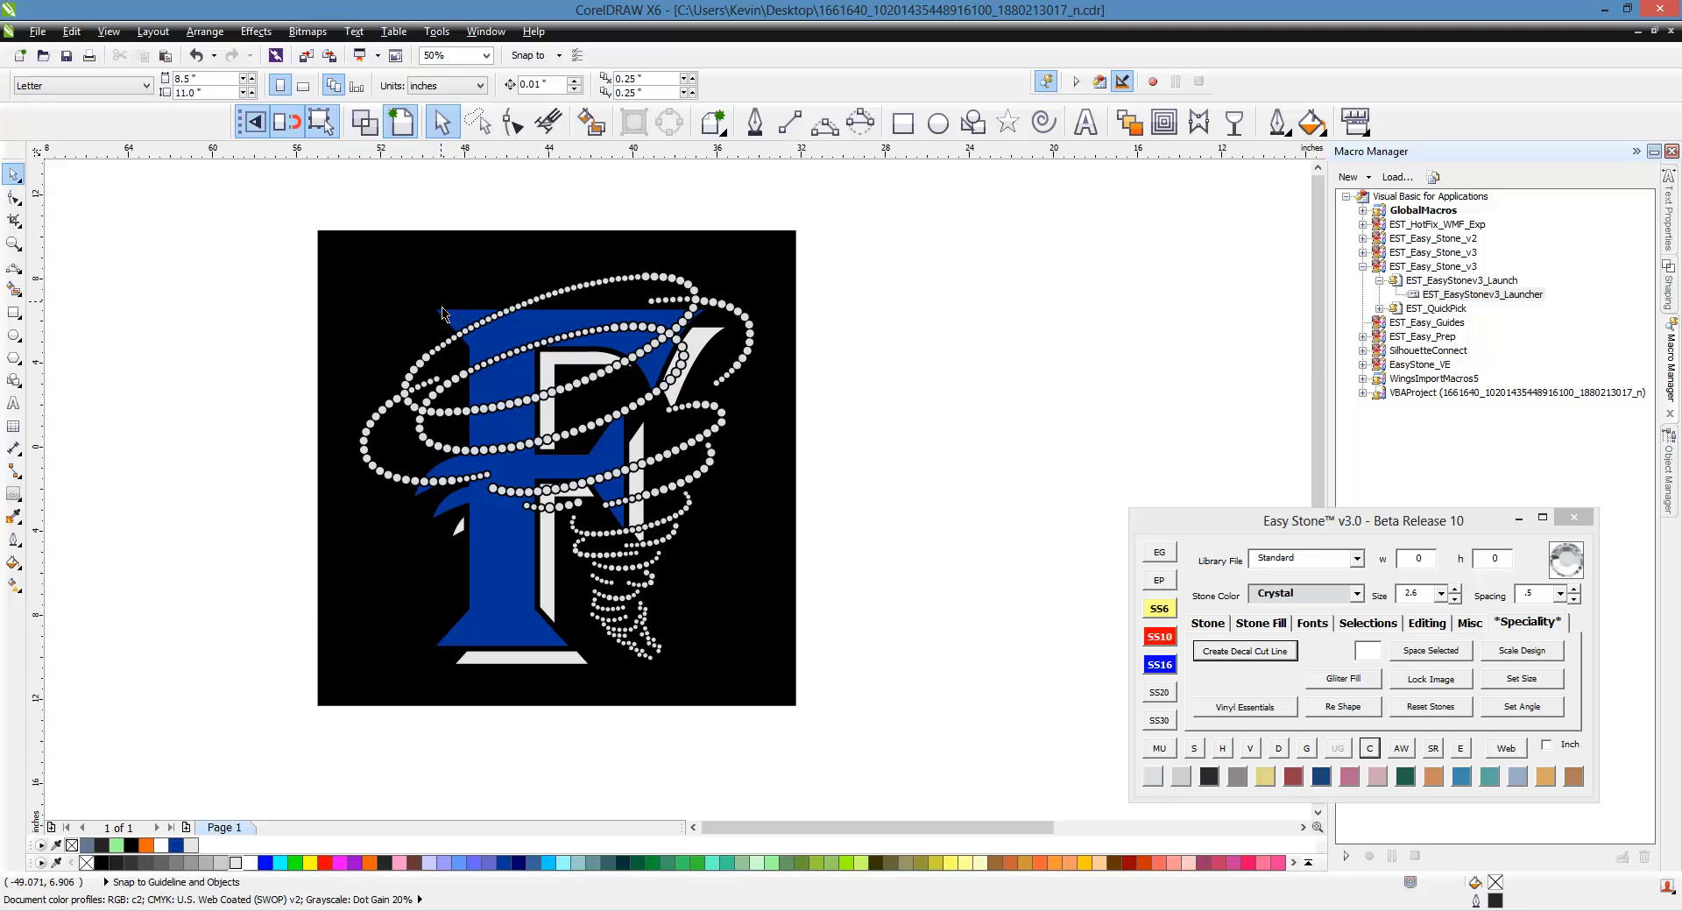
Duplicate the whole design with its black background beside the original and turn the copy into a watermarked mock-up.
scroll(440, 303, "down", 1)
left_click_drag(323, 230, 639, 527)
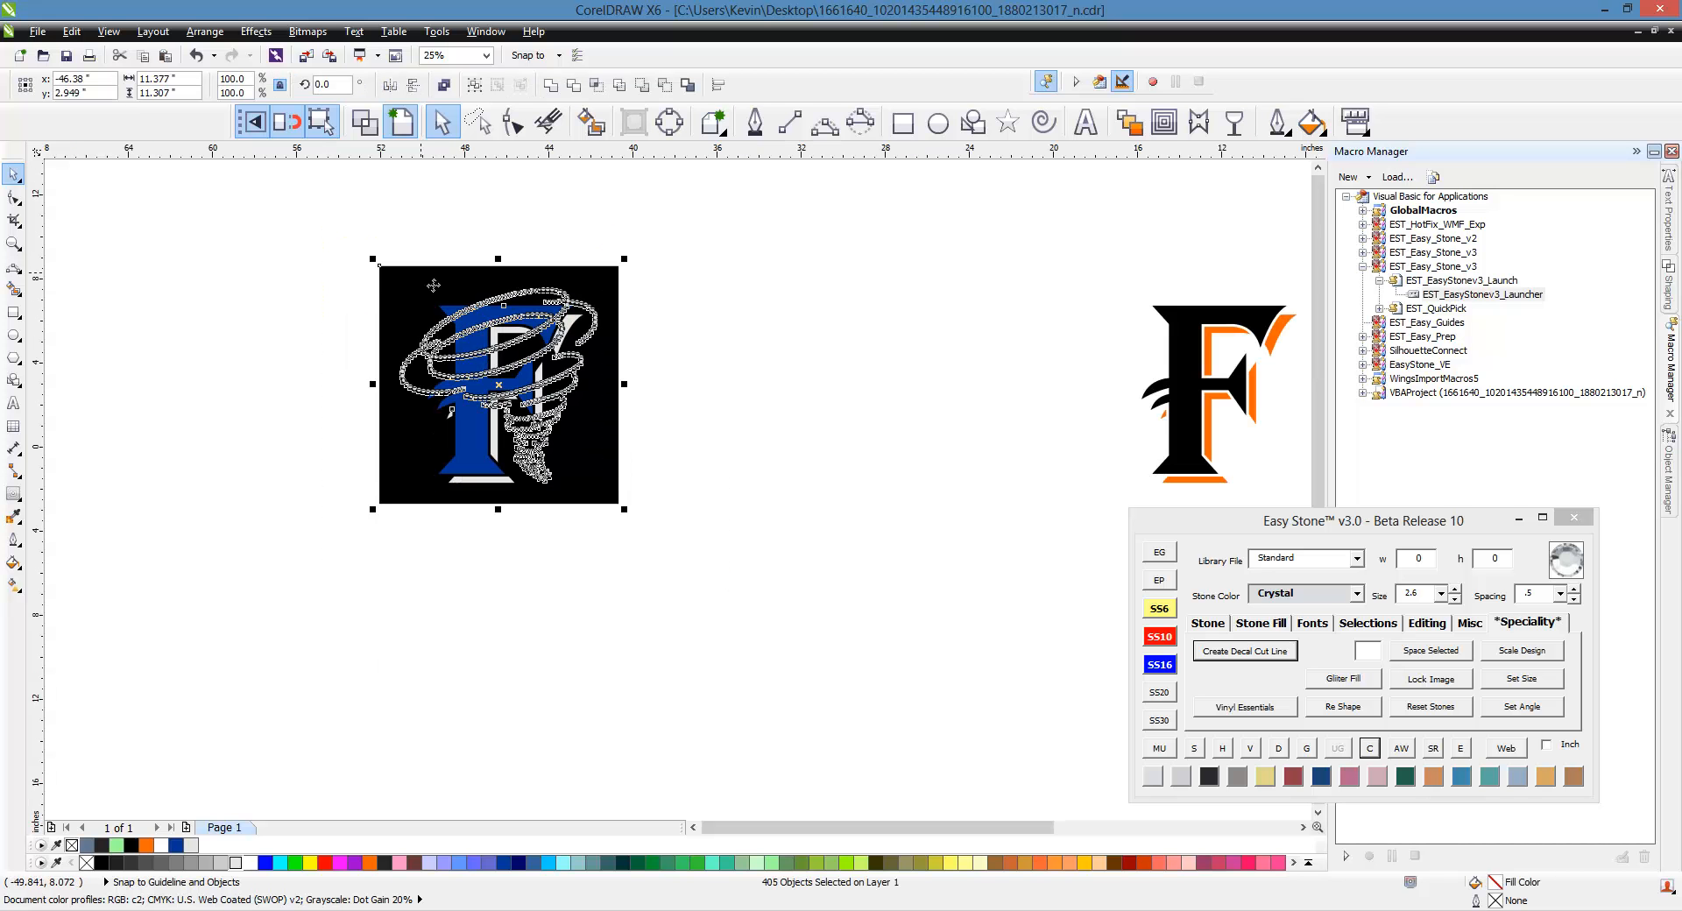
left_click_drag(425, 307, 710, 307)
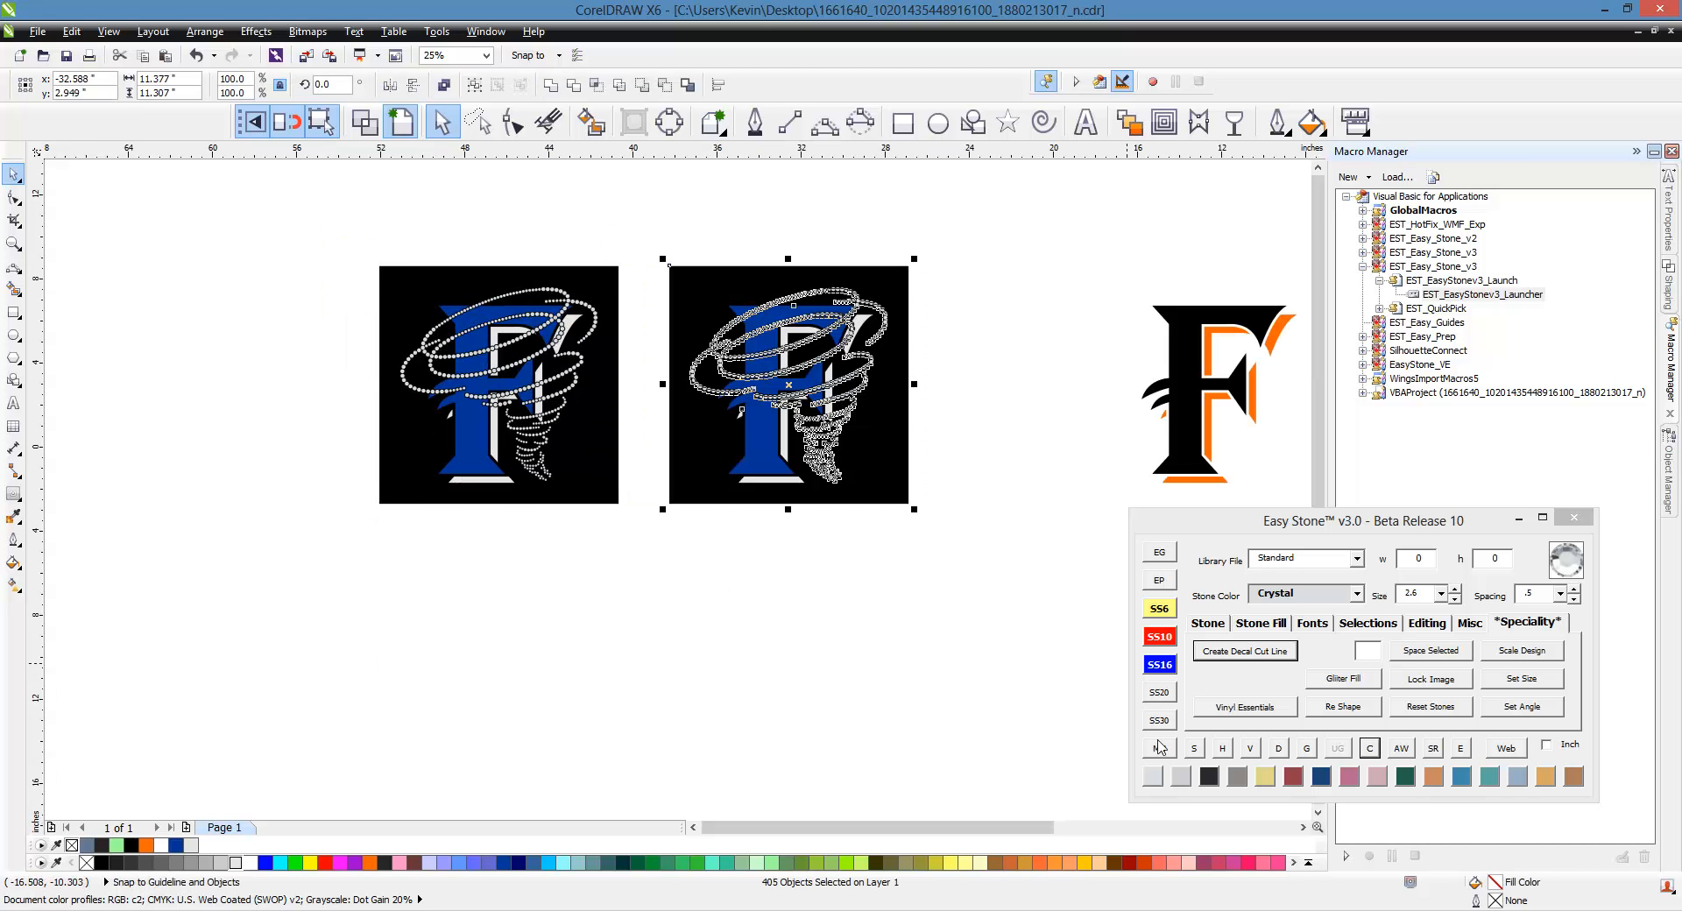
left_click(1160, 749)
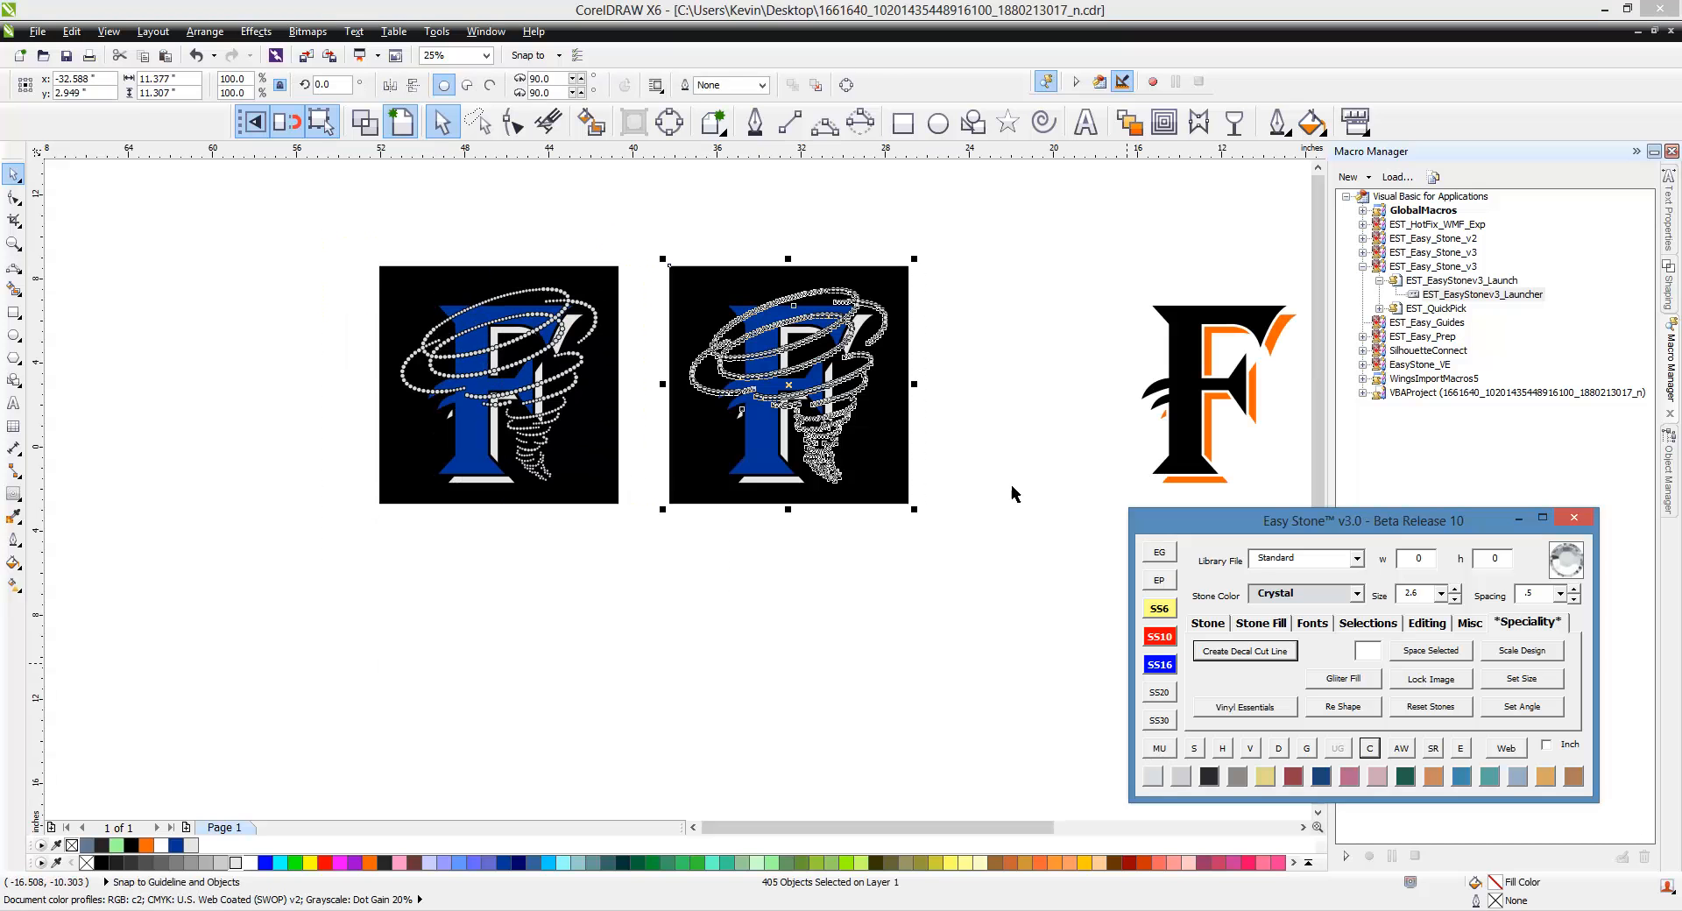
left_click(905, 502)
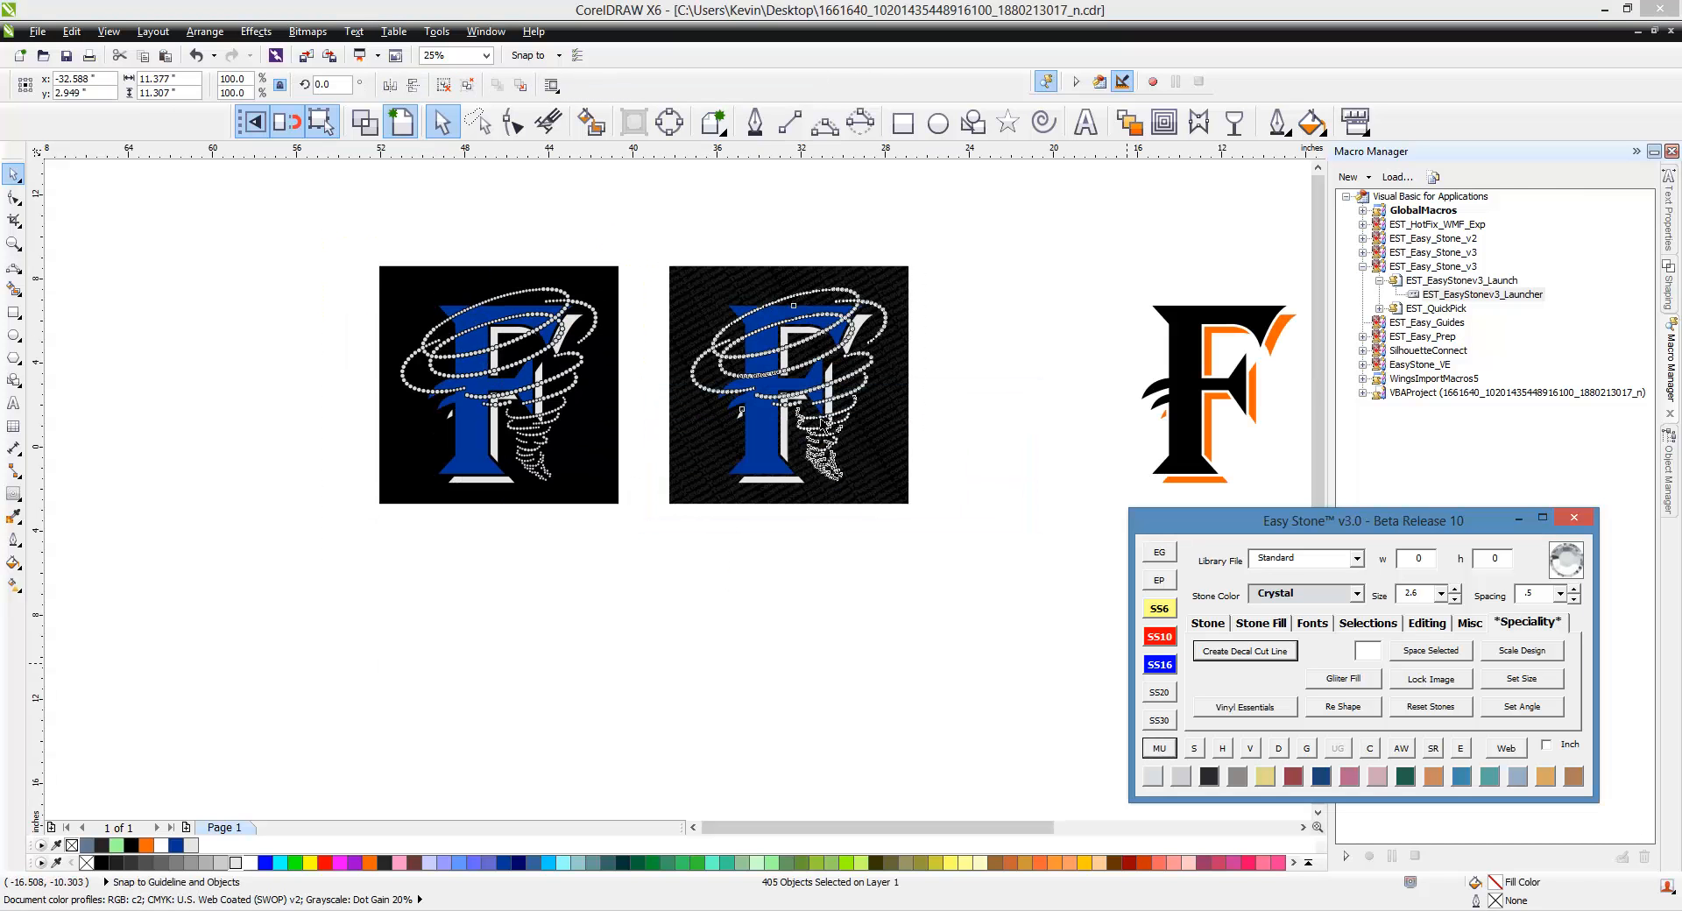
Apply Blue glitter fill to the mock-up letter's blue part and Silver glitter fill to its light gray part.
scroll(965, 375, "up", 1)
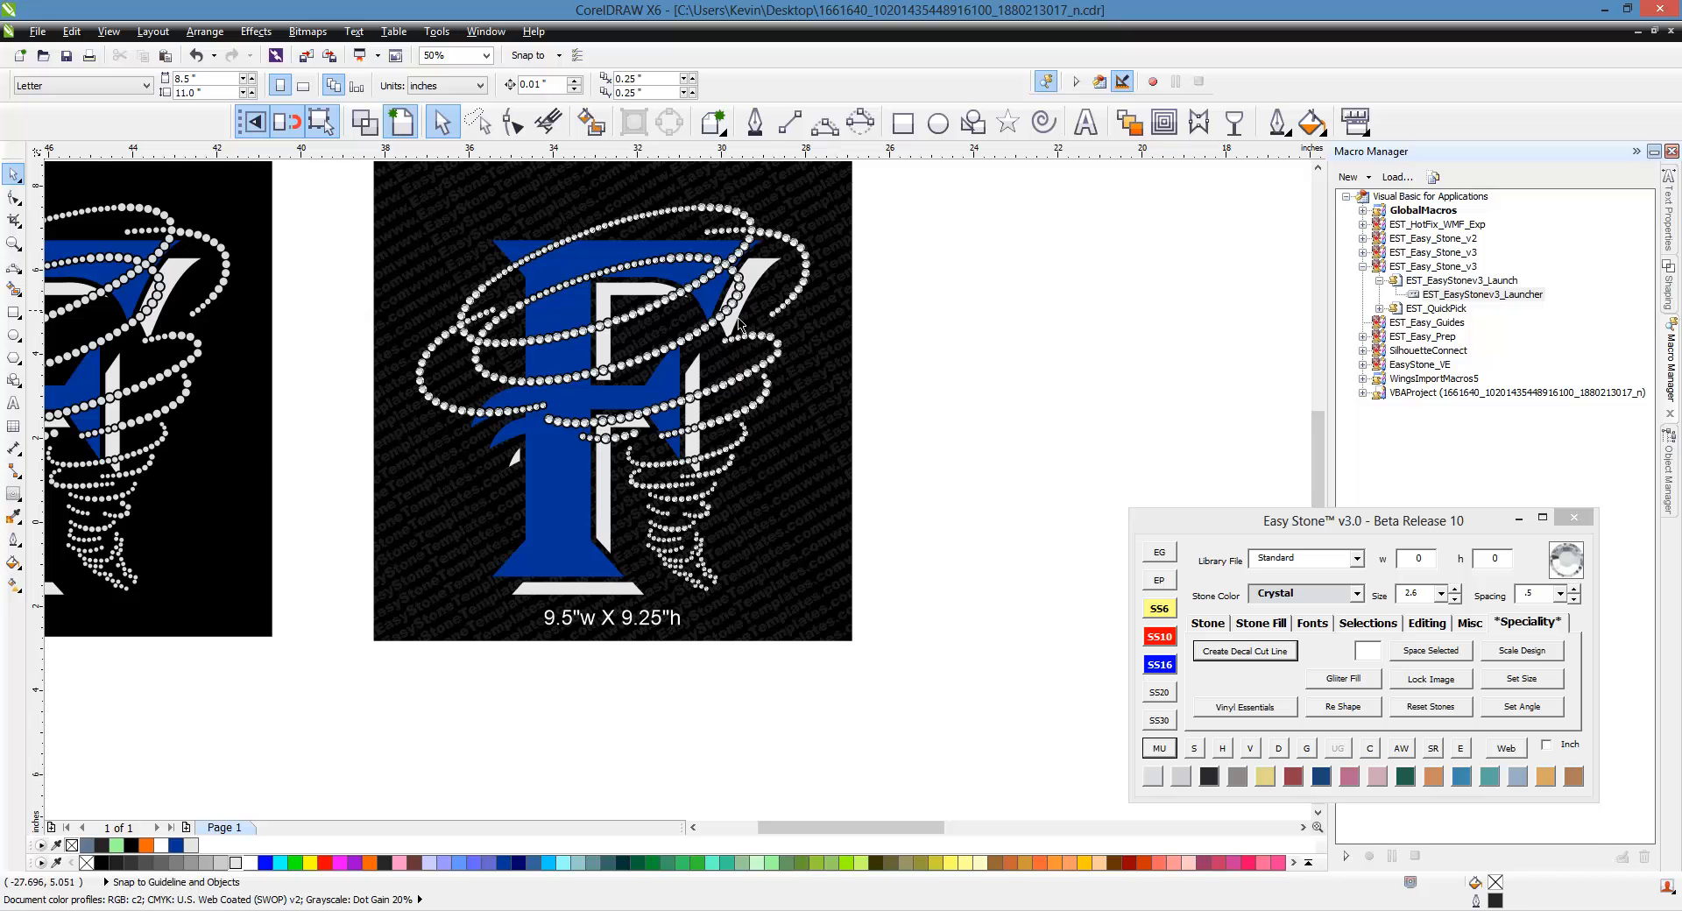
left_click(570, 302)
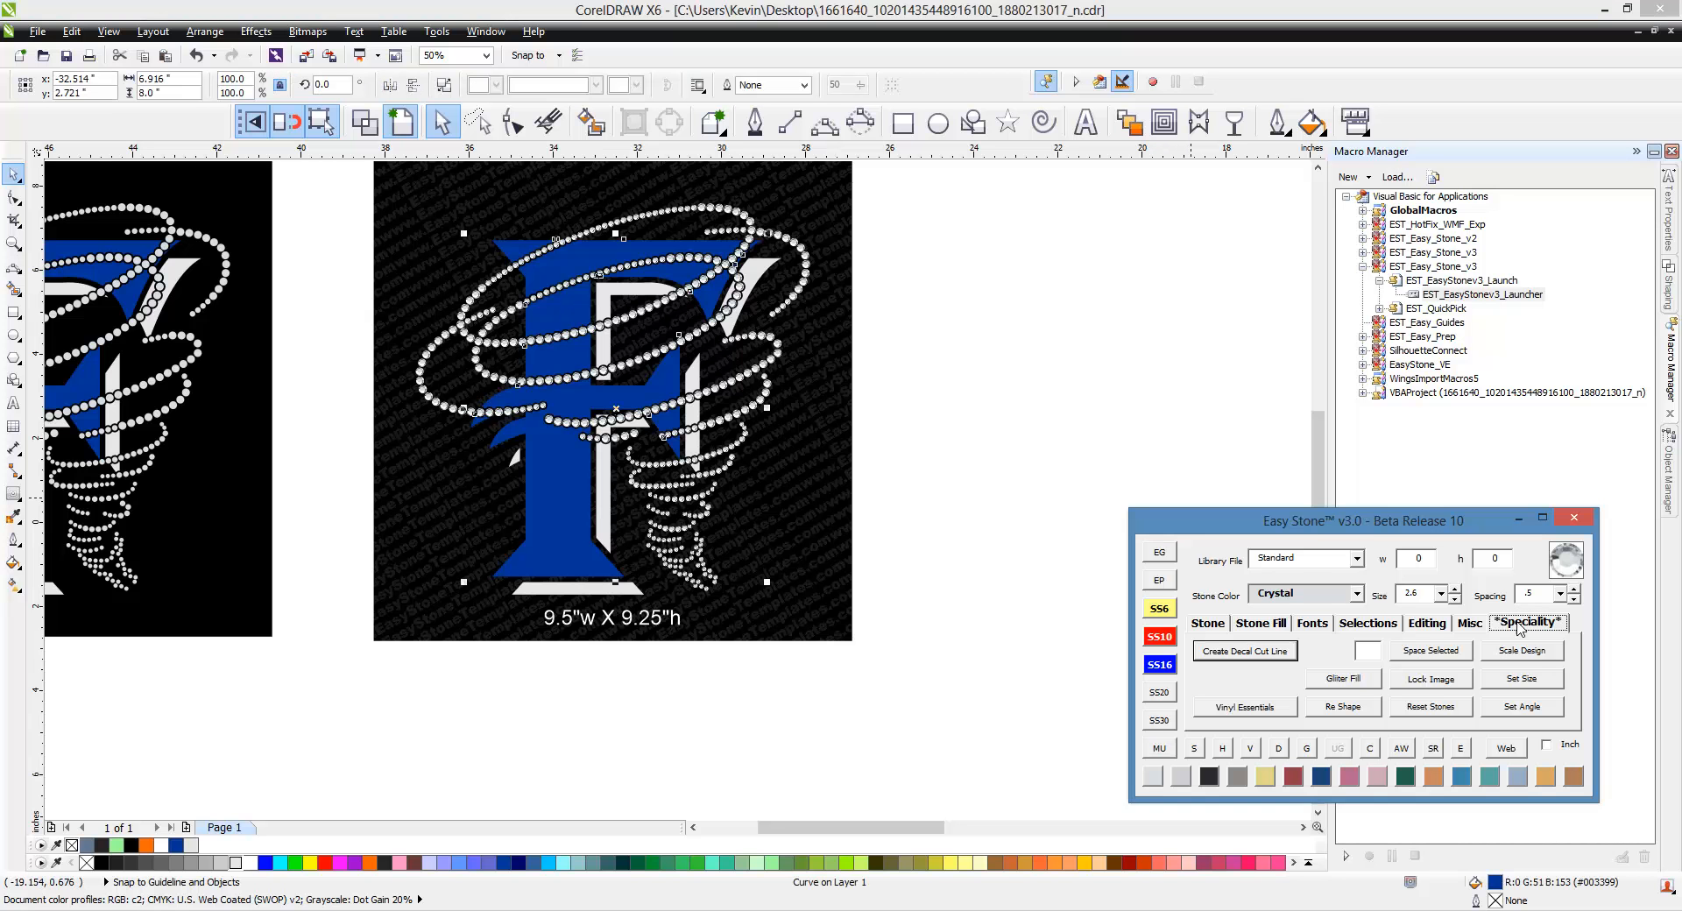
left_click(1343, 679)
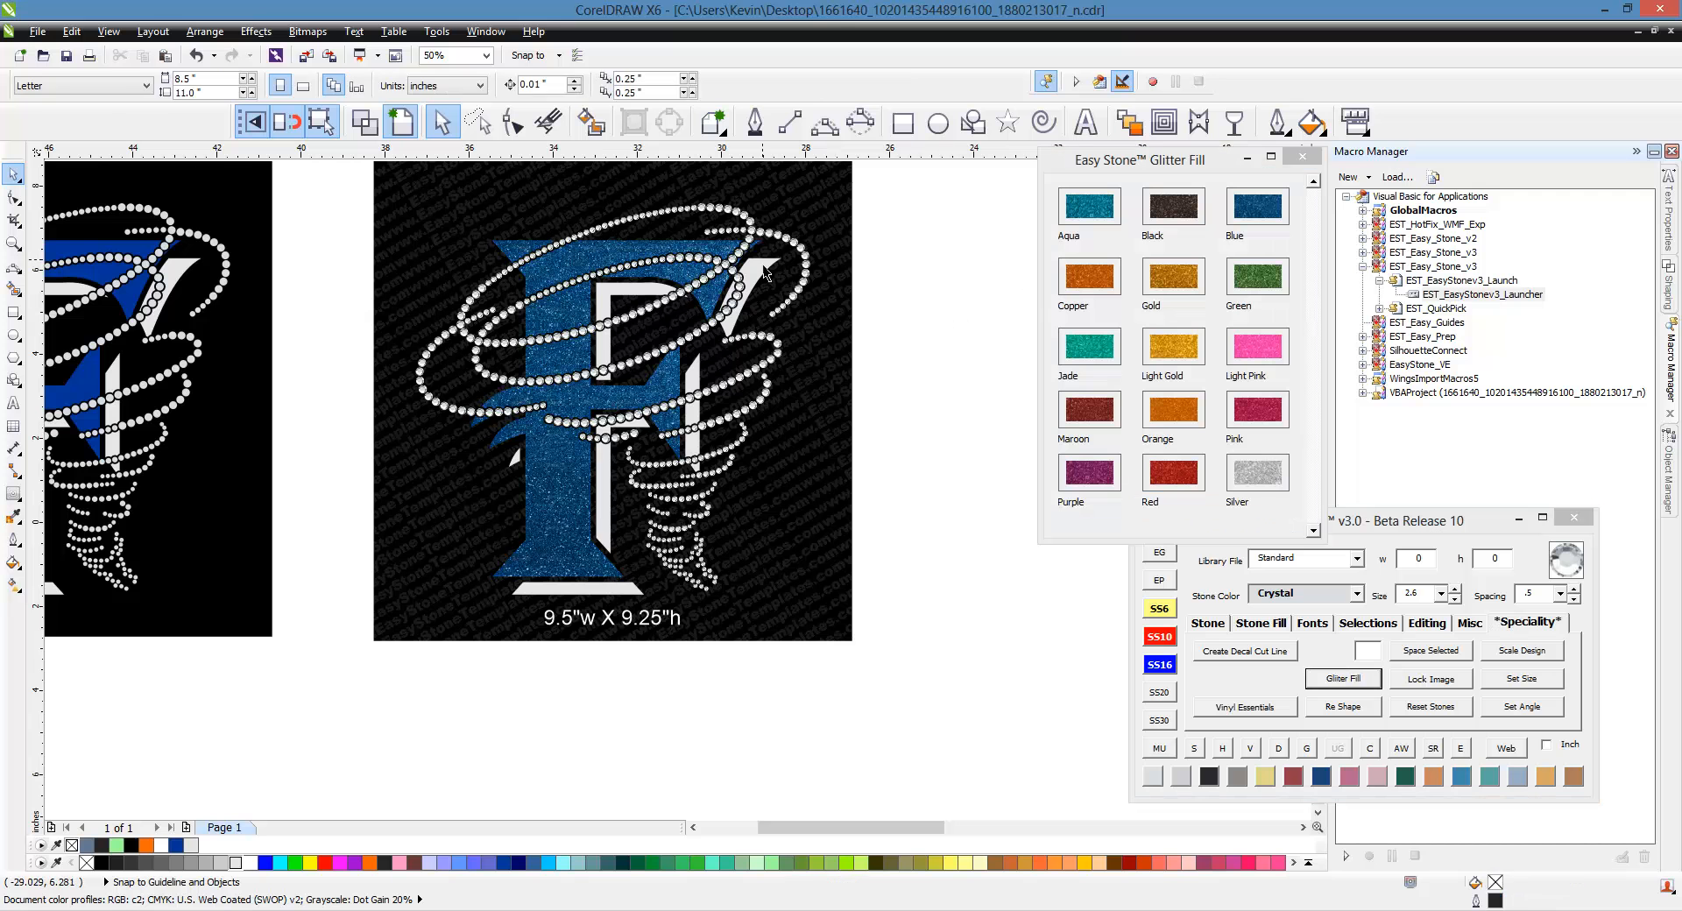
left_click(1258, 478)
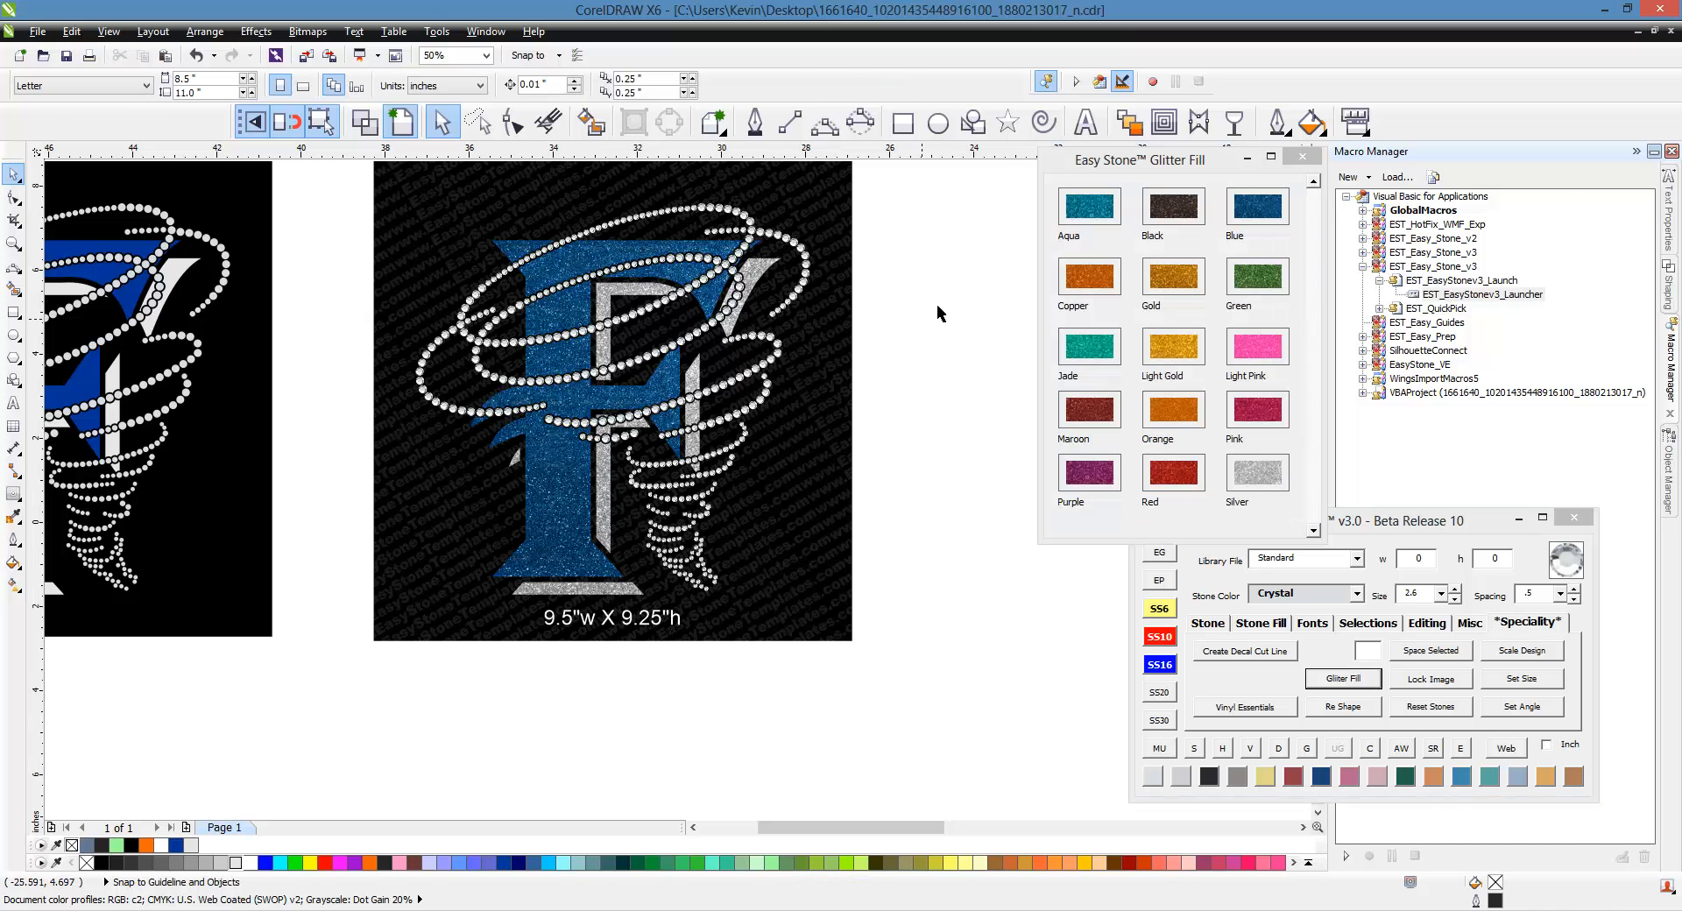
left_click(1302, 156)
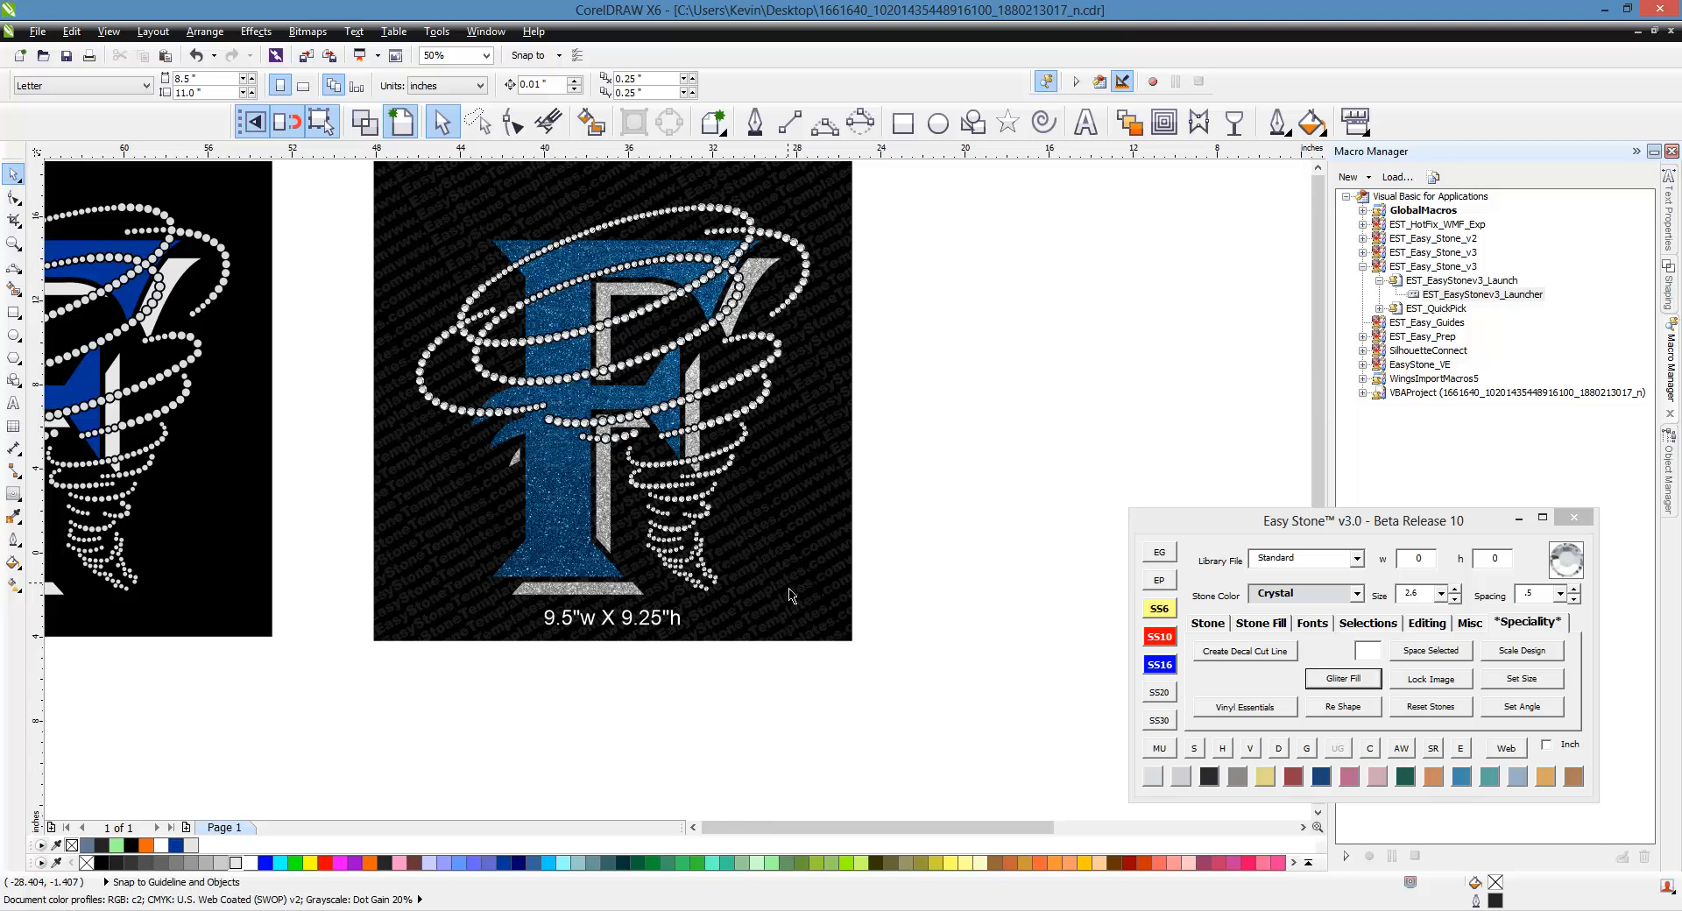
Examine the glitter fills and the gaps around the Crystal stones on the mock-up up close.
scroll(751, 476, "down", 2)
scroll(751, 476, "up", 1)
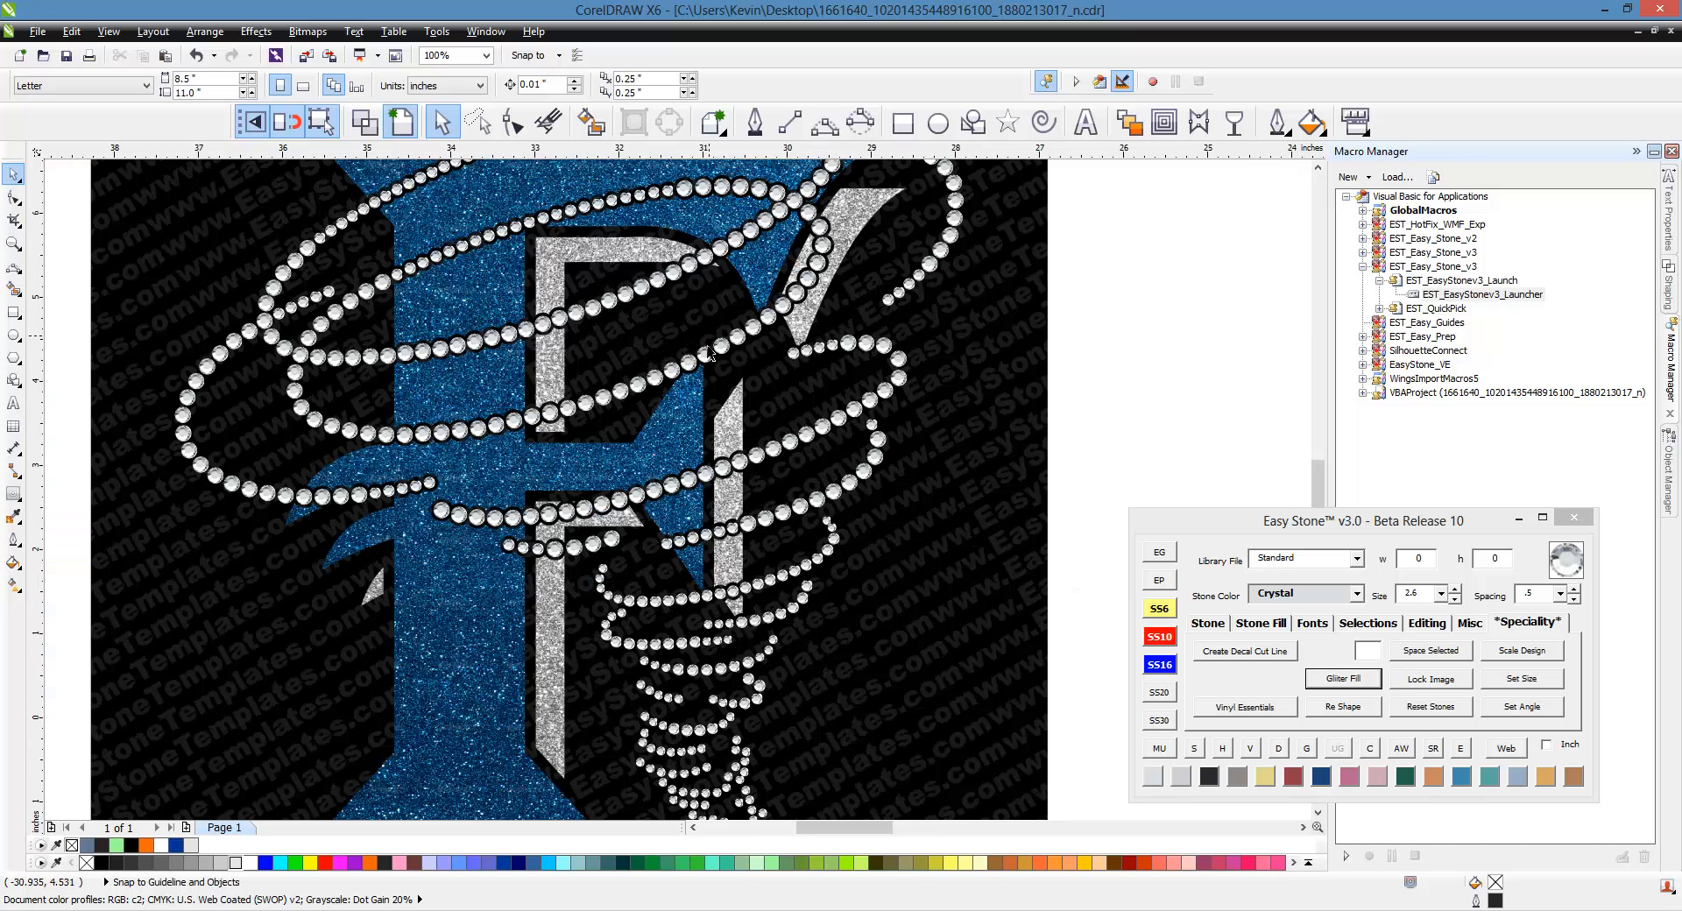
scroll(570, 414, "down", 1)
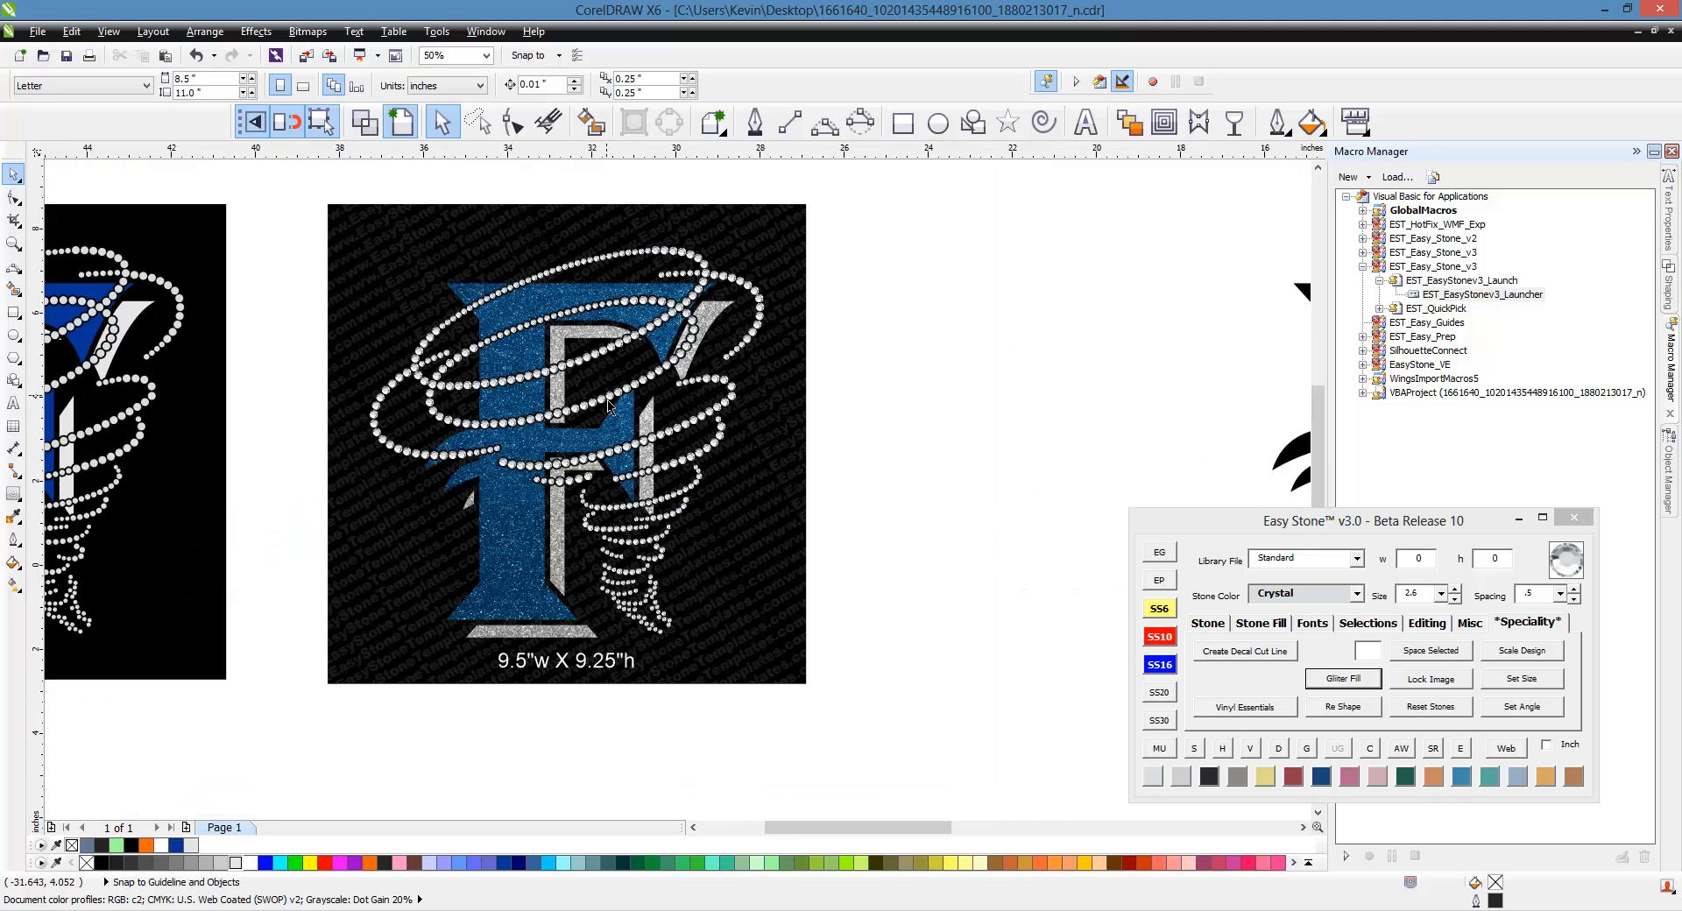
scroll(607, 407, "up", 1)
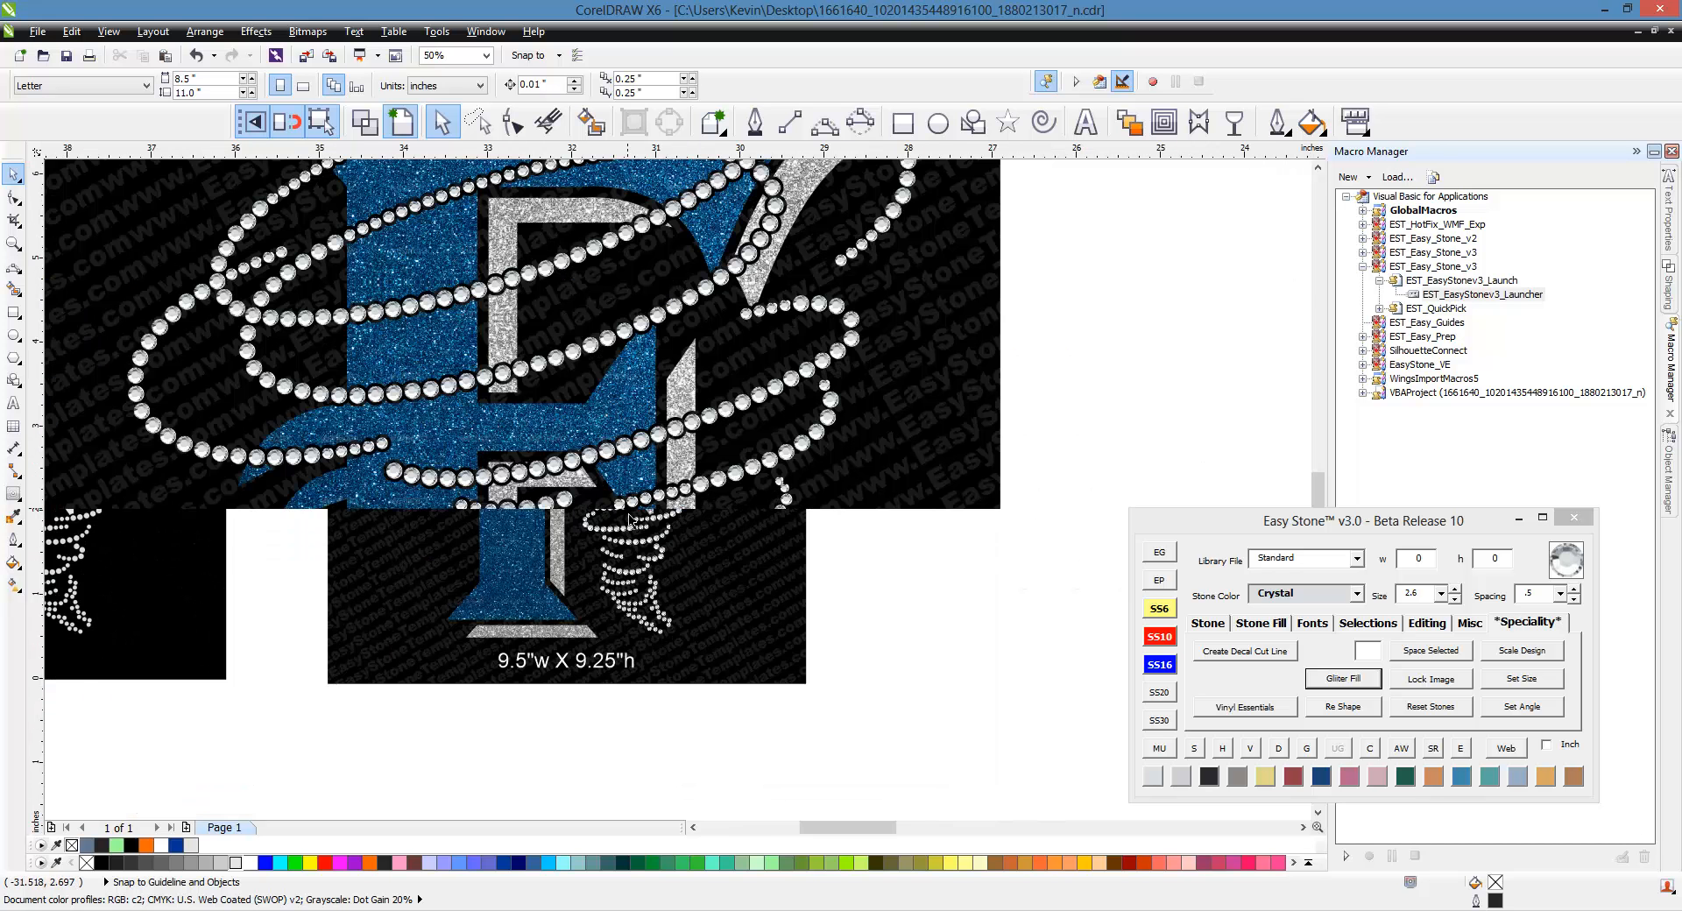
scroll(722, 548, "down", 1)
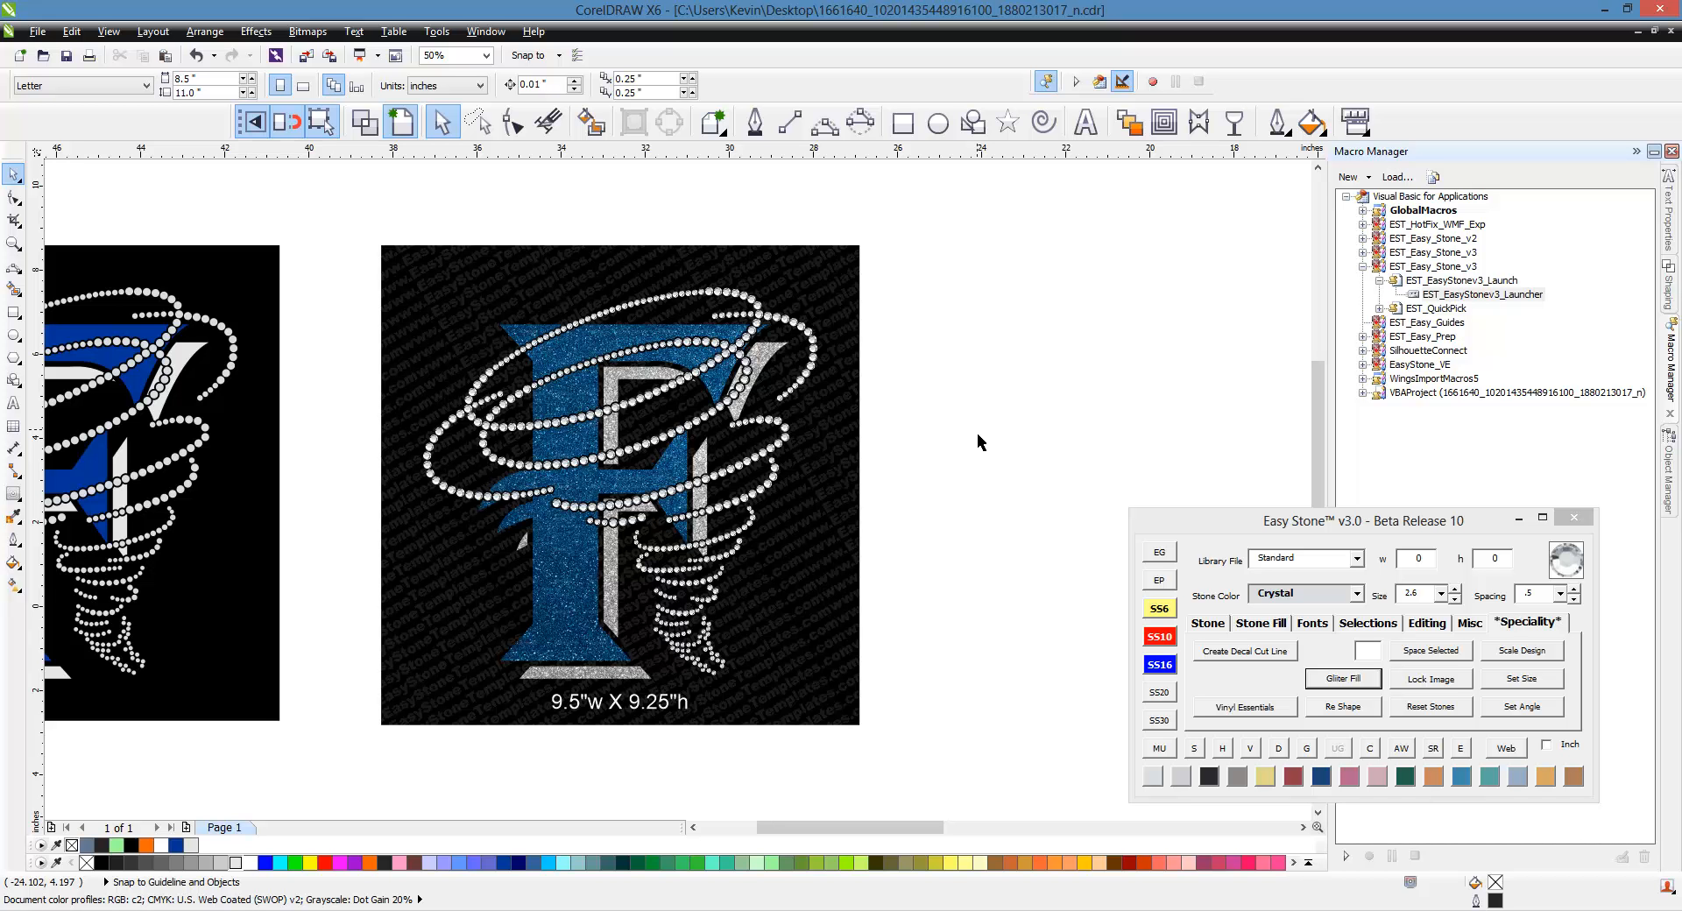
scroll(556, 522, "up", 3)
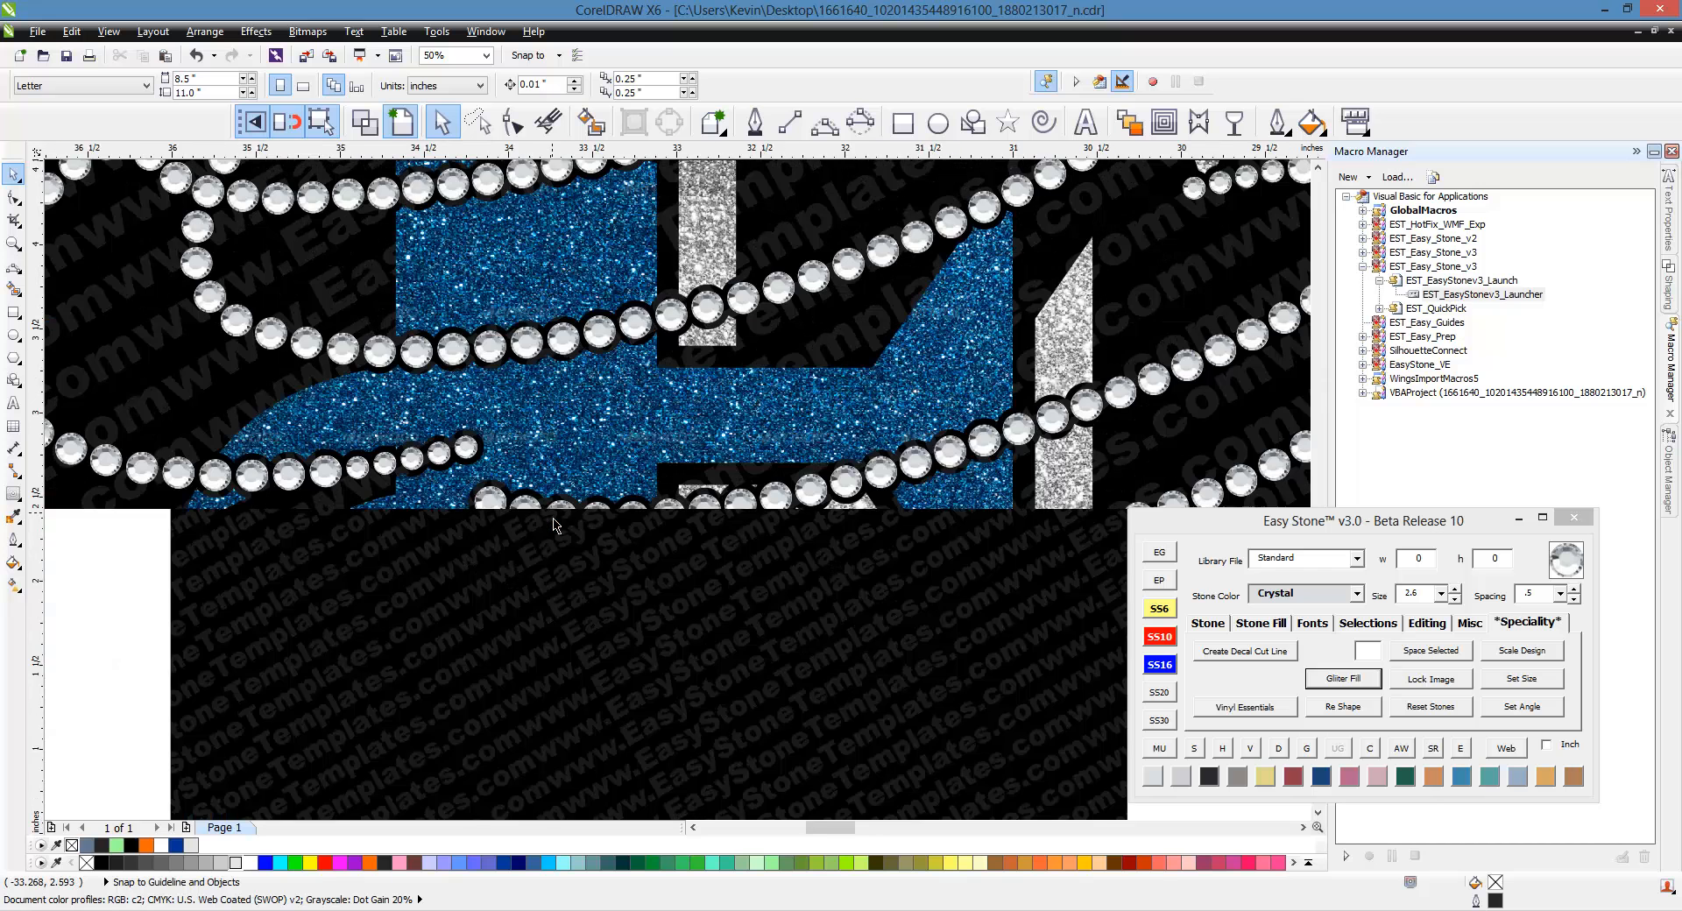
scroll(510, 527, "down", 3)
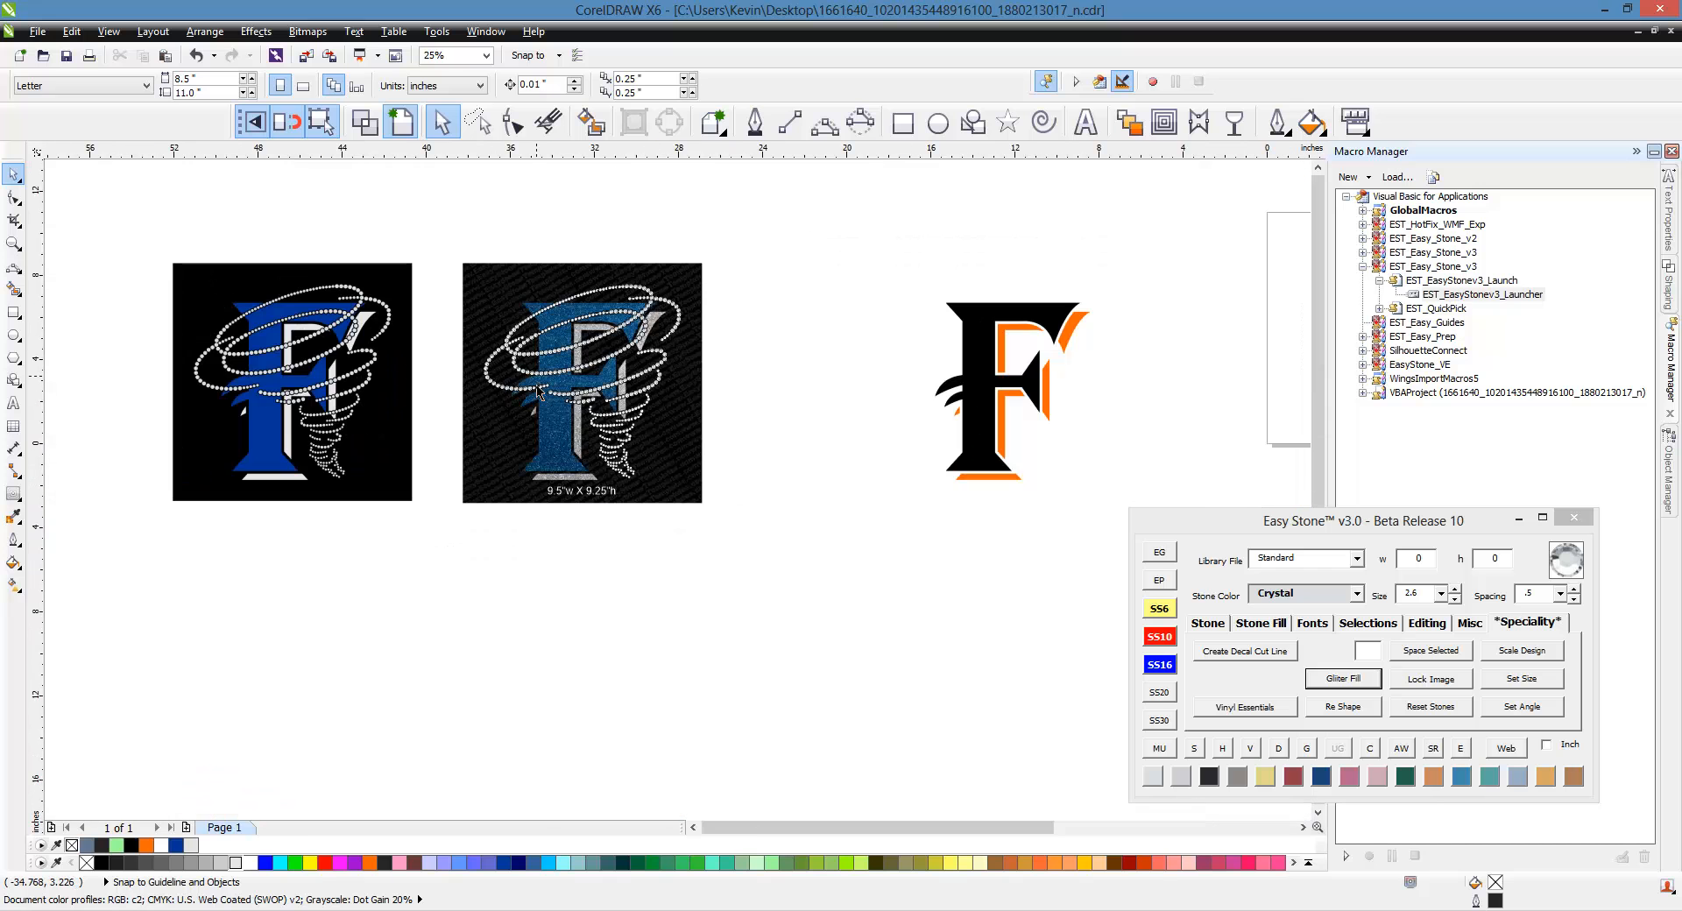
Move the blue glitter part off the mock-up to examine its stone cutouts, and undo the move.
left_click_drag(537, 392, 764, 449)
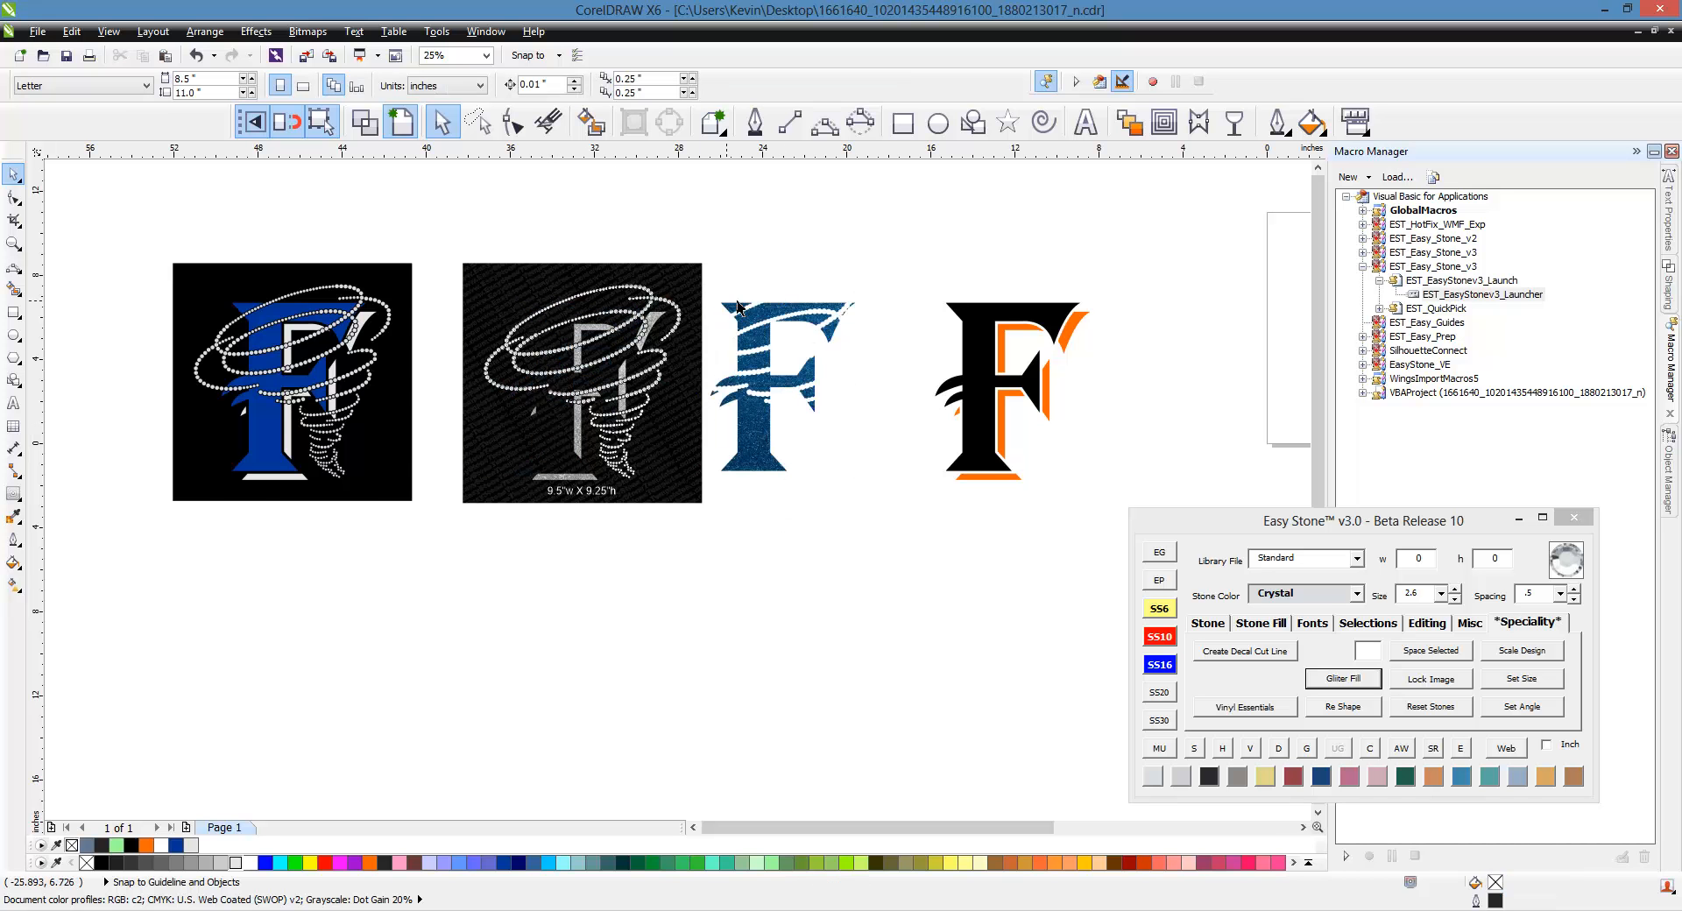
scroll(791, 322, "up", 1)
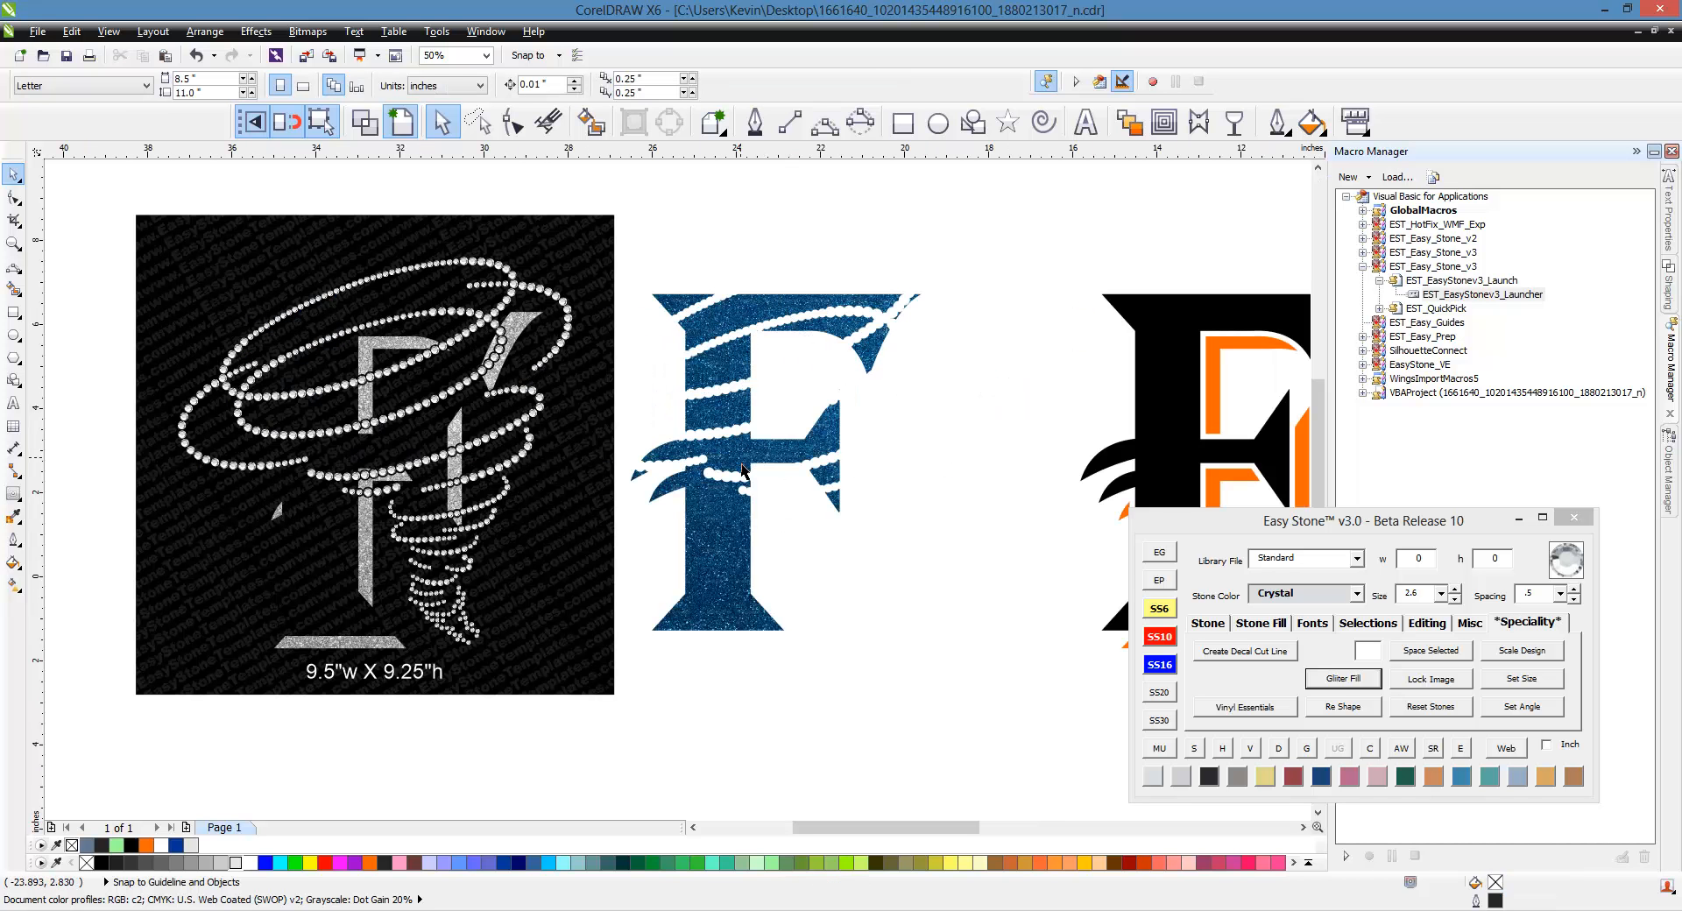
key("ctrl+z")
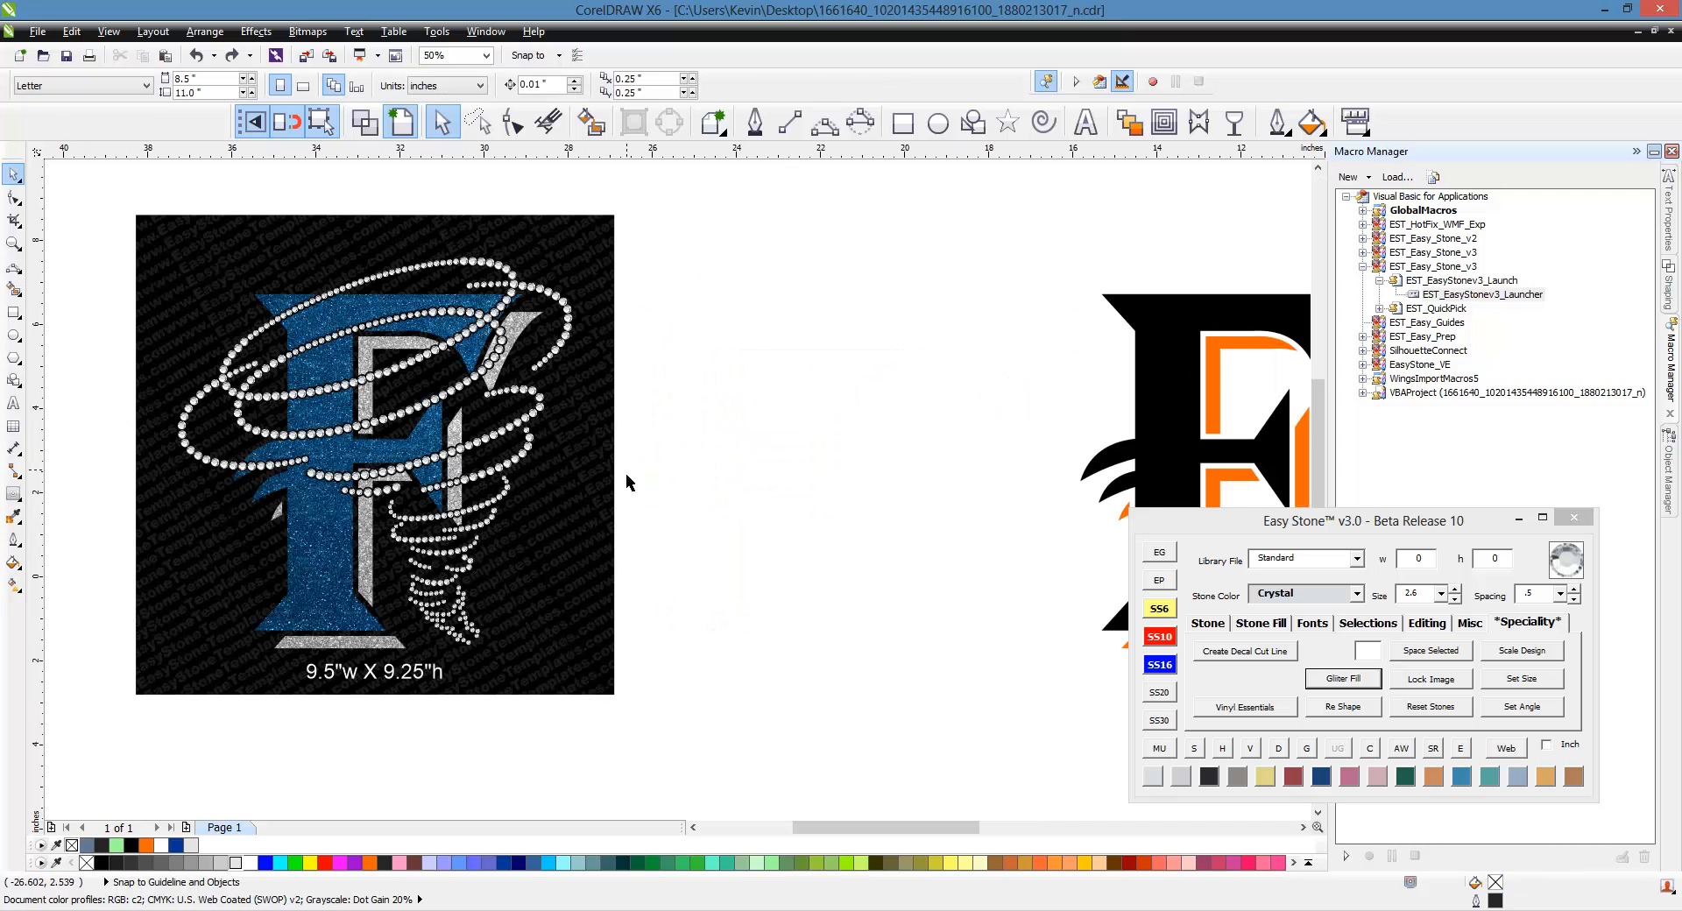
scroll(625, 473, "down", 1)
scroll(439, 438, "up", 1)
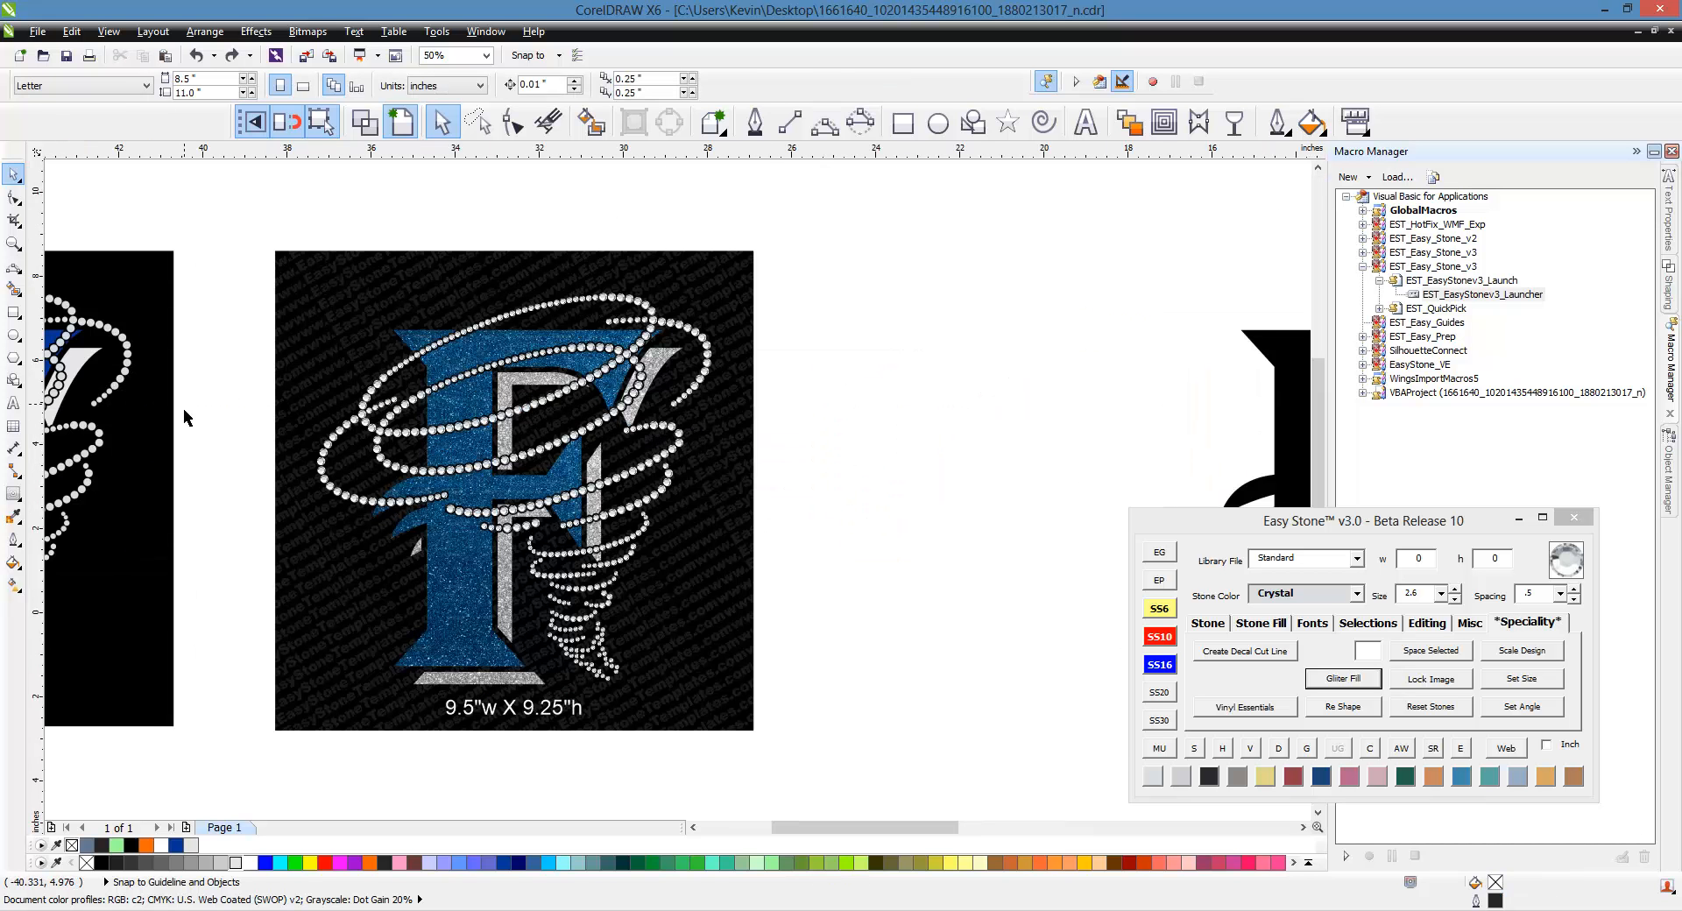